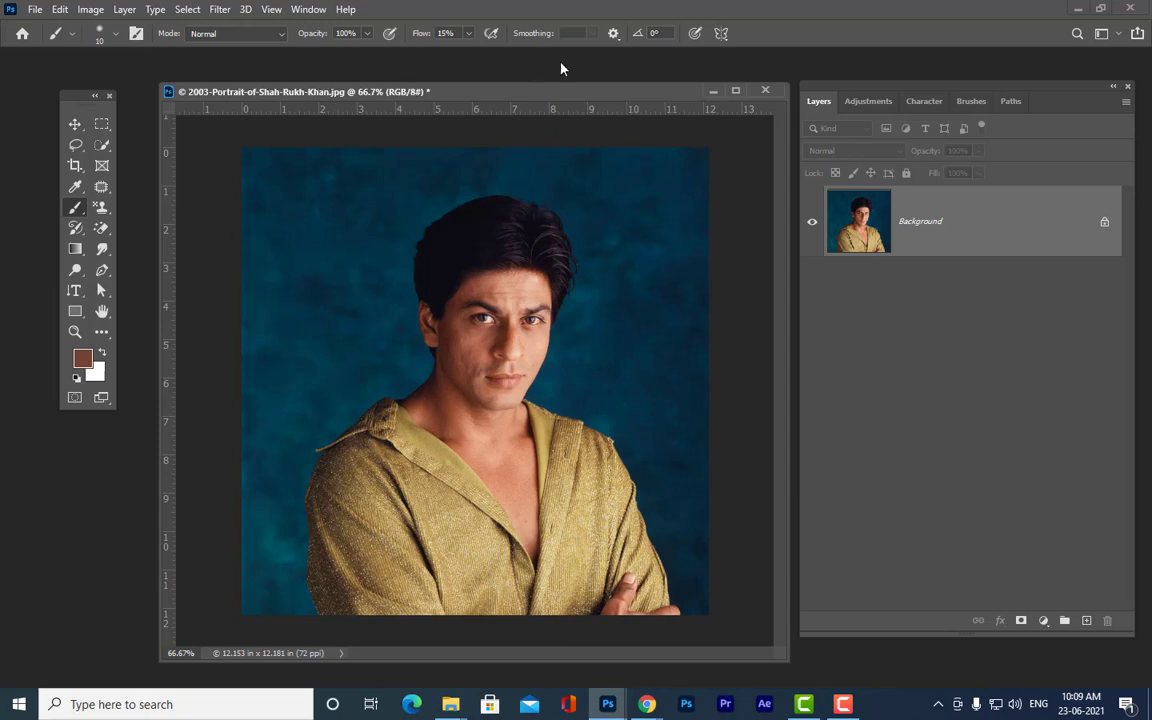
- Convert the locked Background of the portrait into a regular layer named Layer 0
left_click_drag(494, 85, 469, 68)
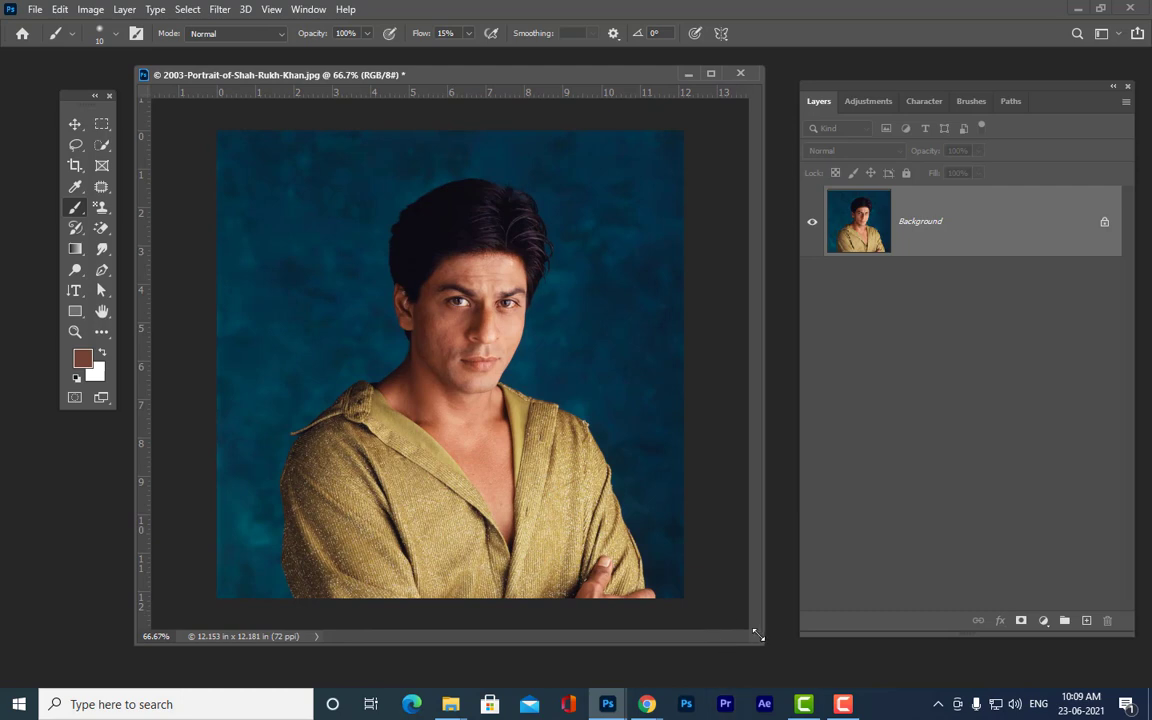
left_click_drag(775, 669, 779, 686)
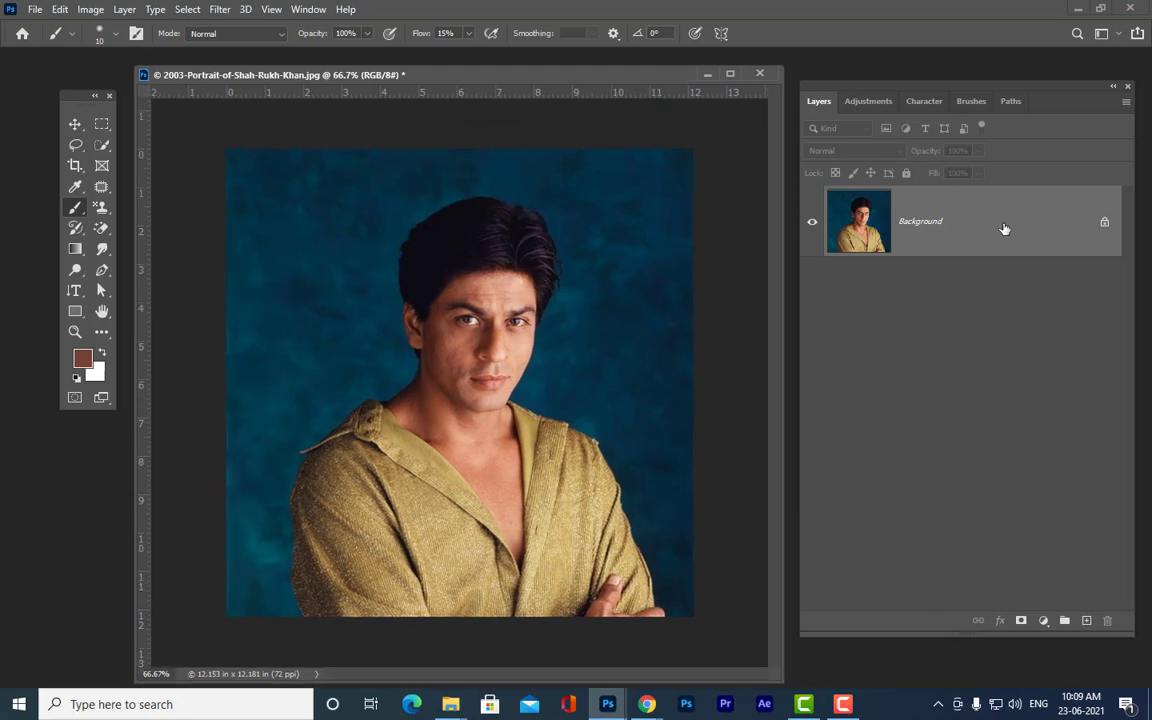
double_click(893, 197)
left_click(733, 109)
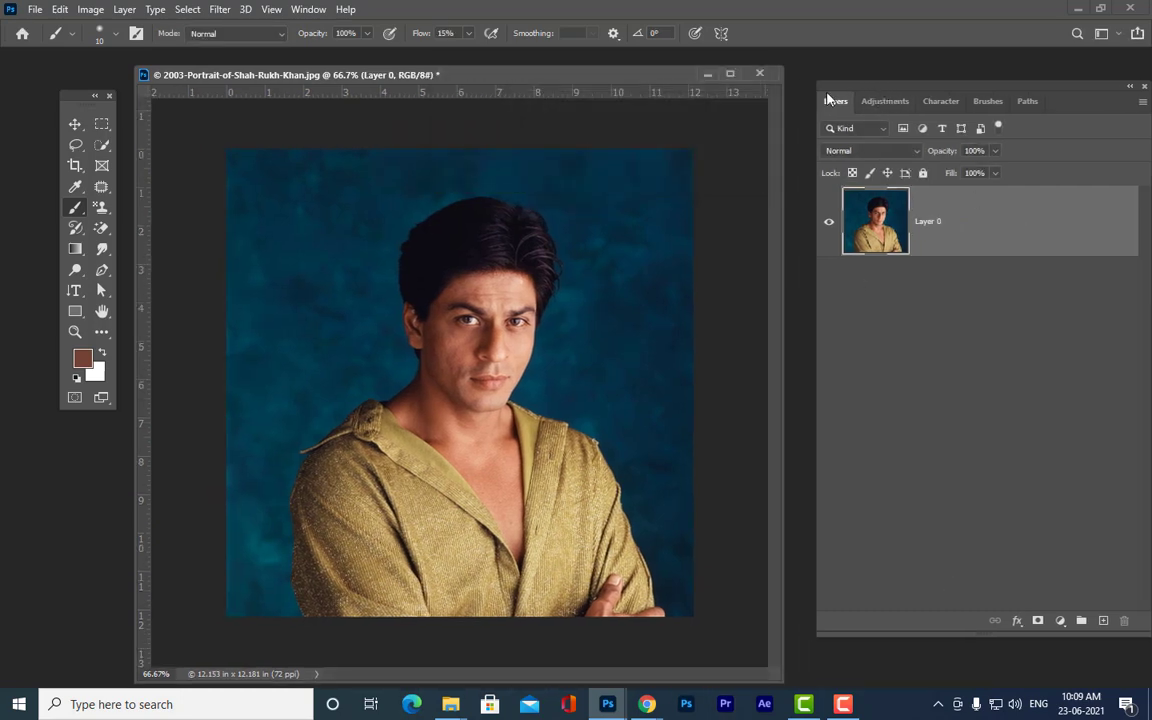
left_click_drag(532, 84, 549, 92)
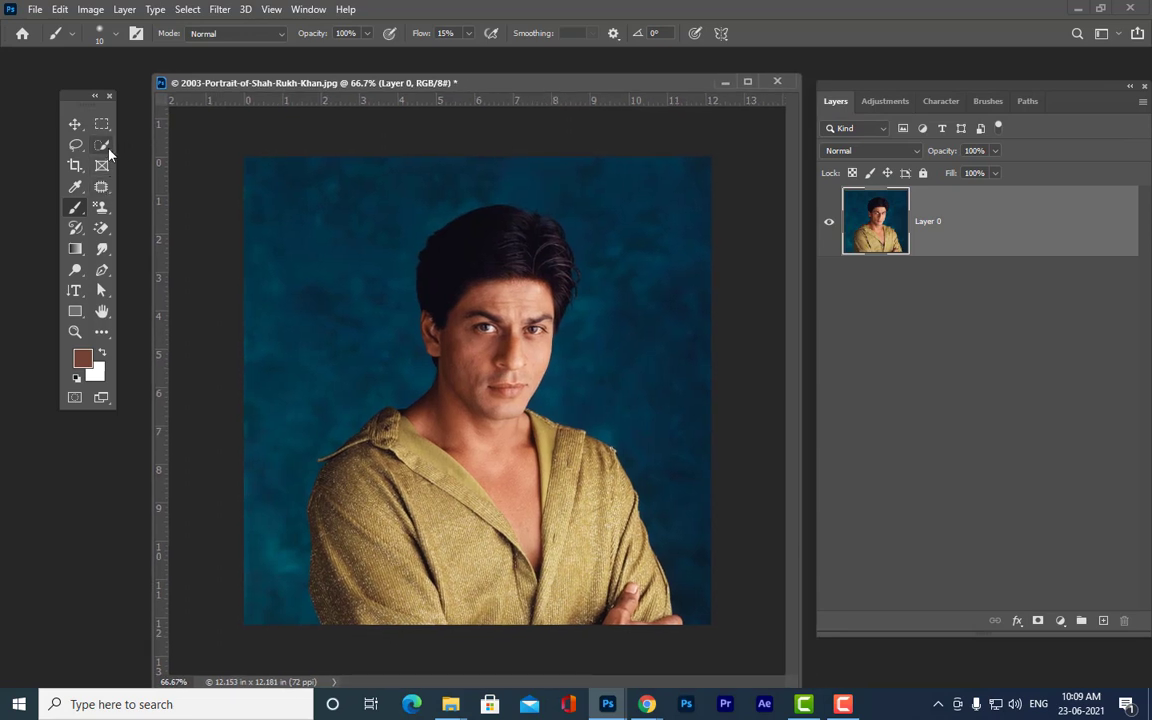
- Select the man in the portrait using the Quick Selection tool's Select Subject option
left_click(108, 148)
right_click(109, 148)
left_click(166, 161)
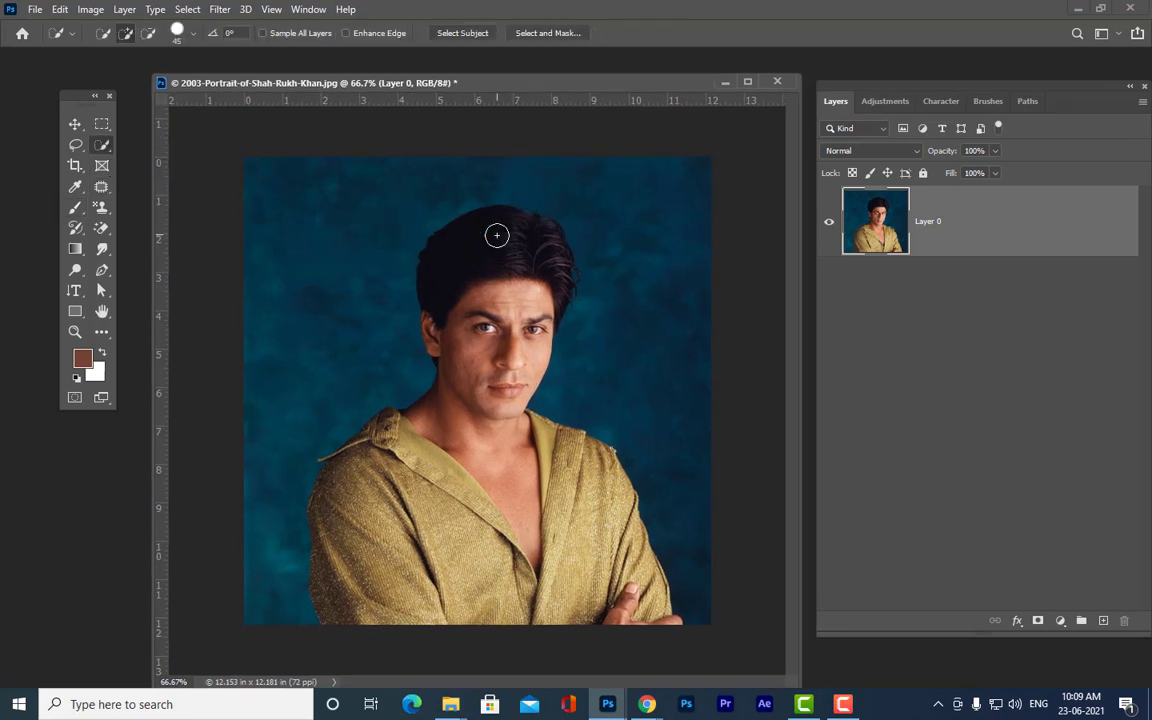
mouse_move(506, 228)
left_mouse_down()
mouse_move(524, 281)
mouse_move(501, 331)
mouse_move(510, 301)
mouse_move(555, 277)
mouse_move(537, 332)
mouse_move(490, 362)
mouse_move(494, 410)
mouse_move(529, 455)
mouse_move(616, 490)
mouse_move(642, 634)
mouse_move(667, 615)
left_mouse_up()
key("ctrl+d")
left_click(460, 34)
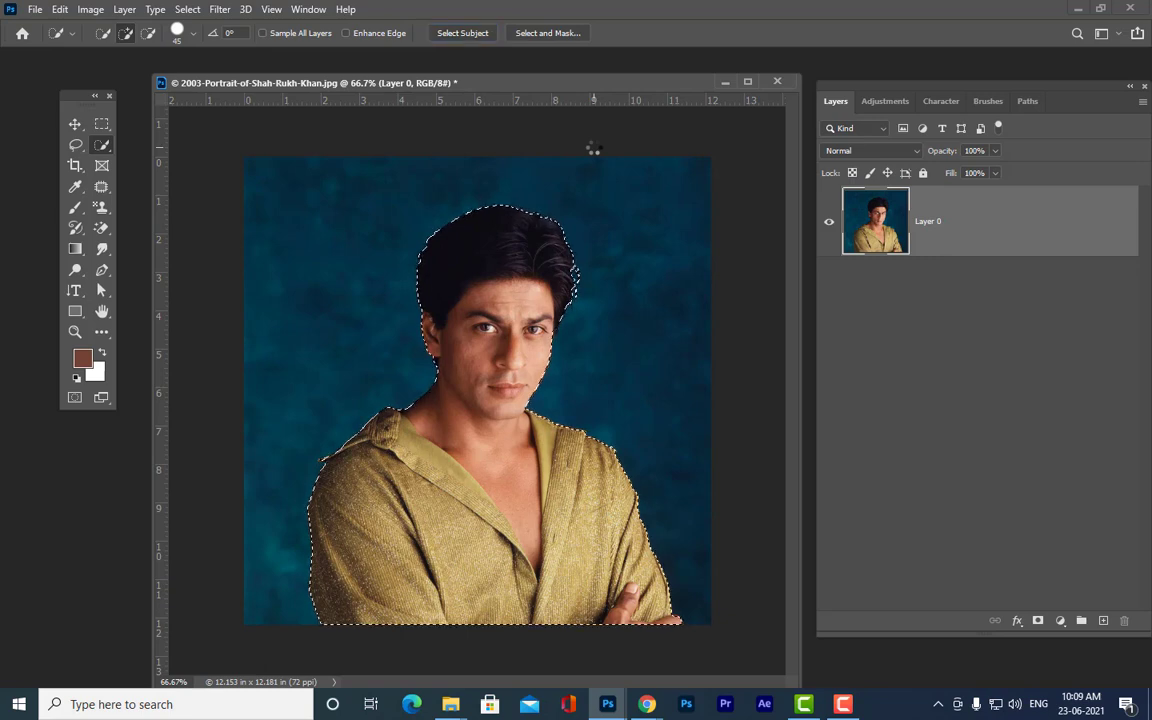
- Cut the selected man onto a layer of his own and delete the leftover Layer 0 backdrop
key("Delete")
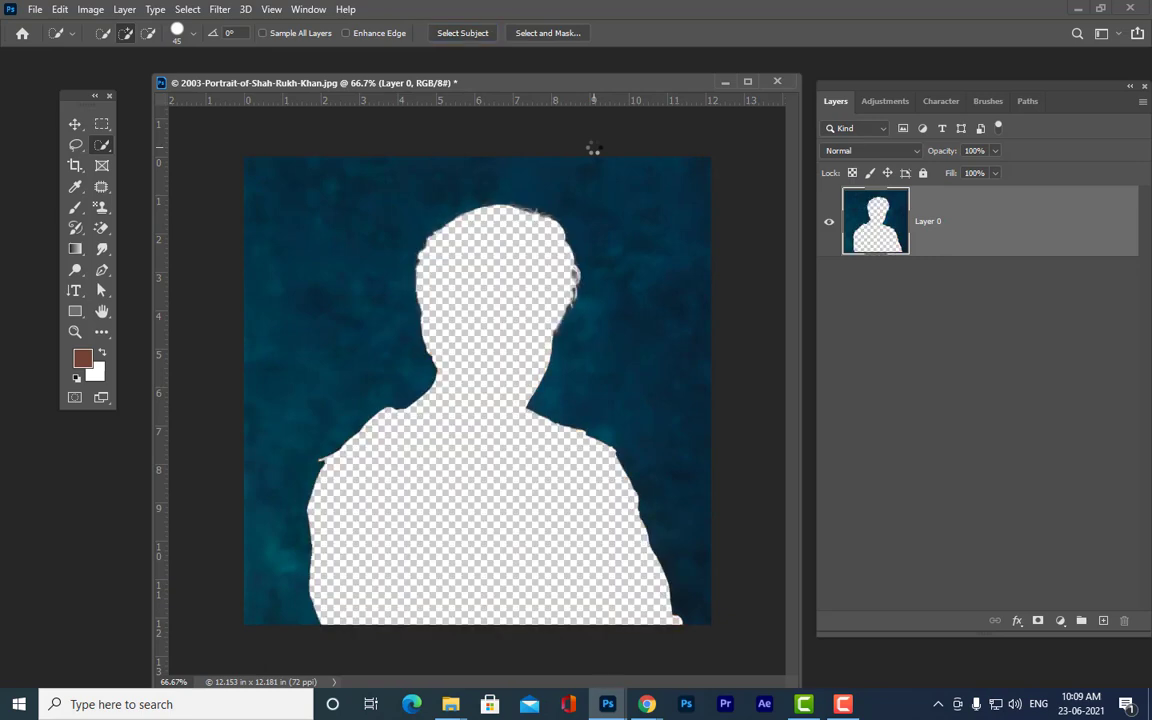
key("ctrl+v")
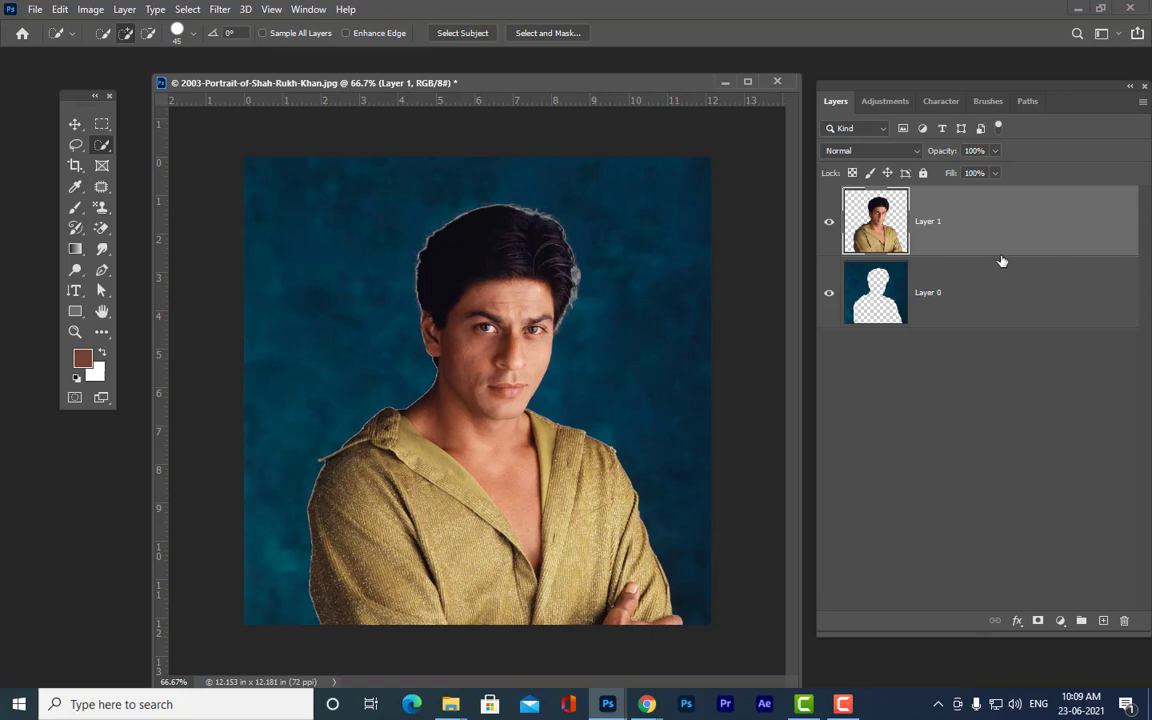
left_click(990, 291)
key("Delete")
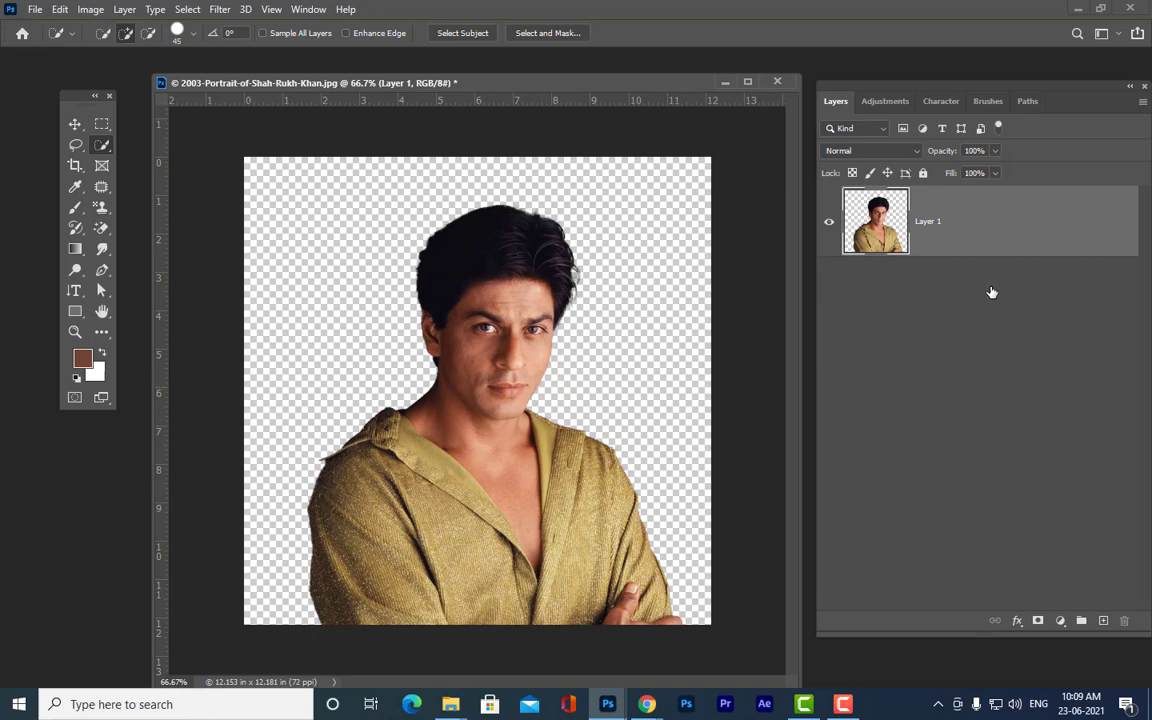
- Add an empty layer above the cut-out man and name it smudgepainting
left_click(1103, 620)
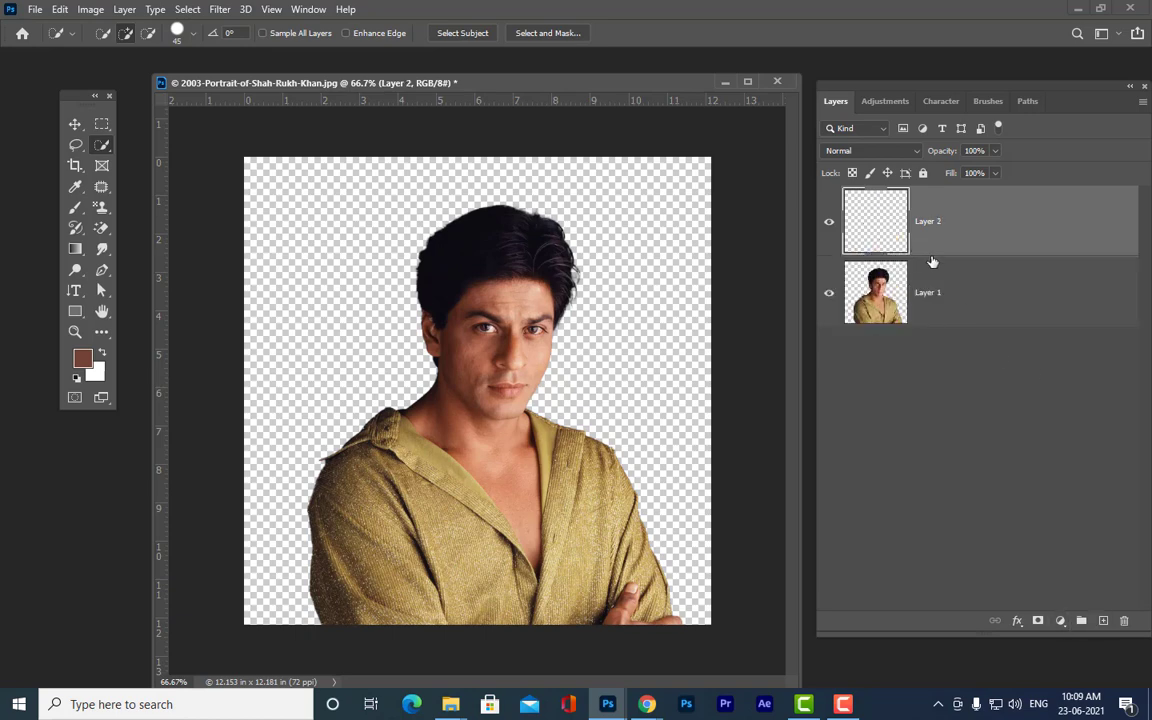
double_click(934, 220)
type("smu")
key("BackSpace")
key("BackSpace")
type("dgepainting")
key("Return")
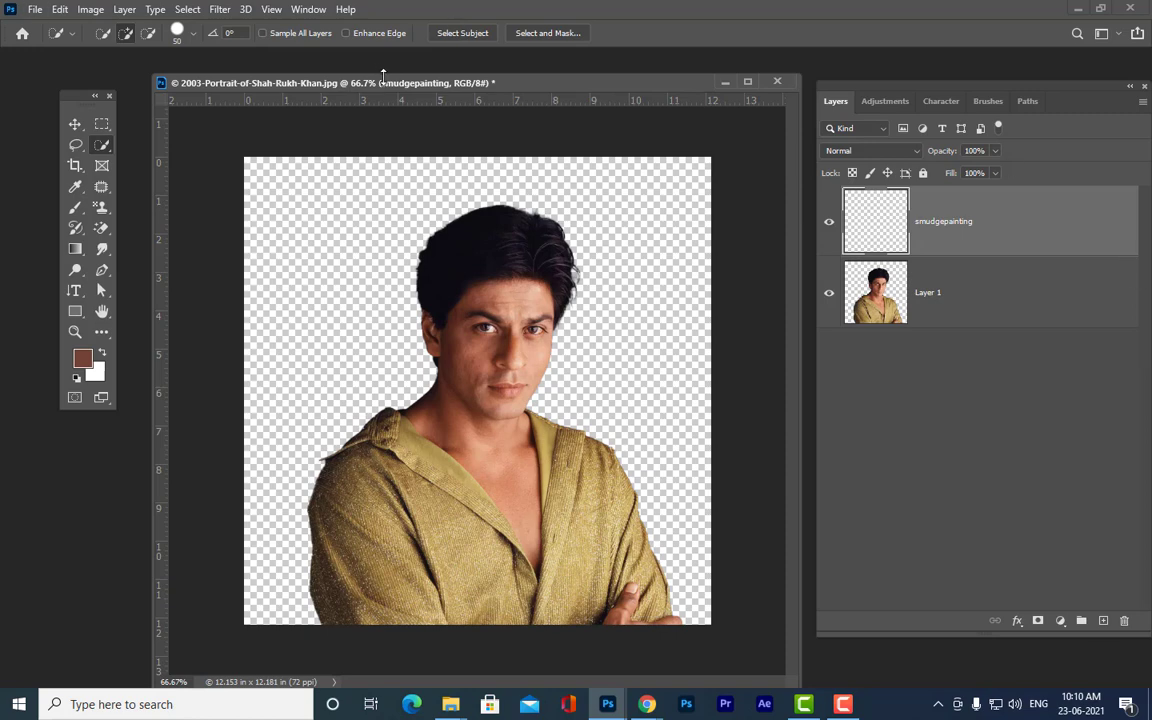
- Rearrange the floating document window, layer palette and toolbox slightly higher in the workspace
left_click_drag(383, 76, 379, 66)
left_click_drag(886, 84, 879, 66)
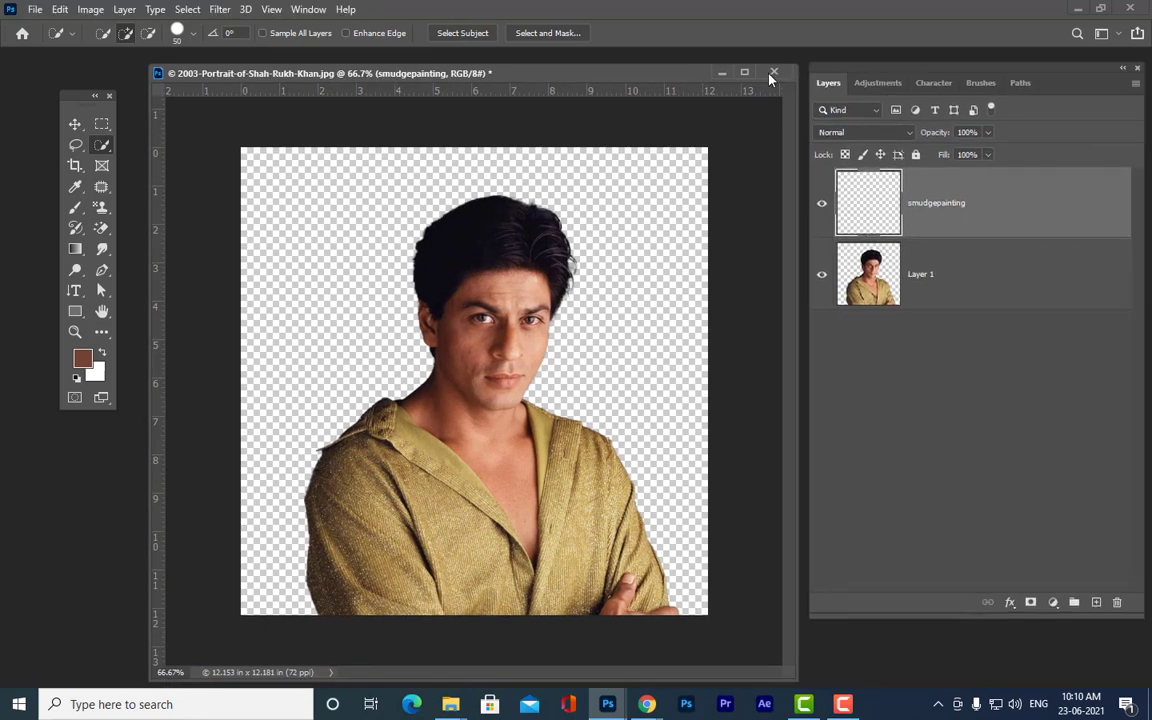
left_click_drag(528, 74, 541, 67)
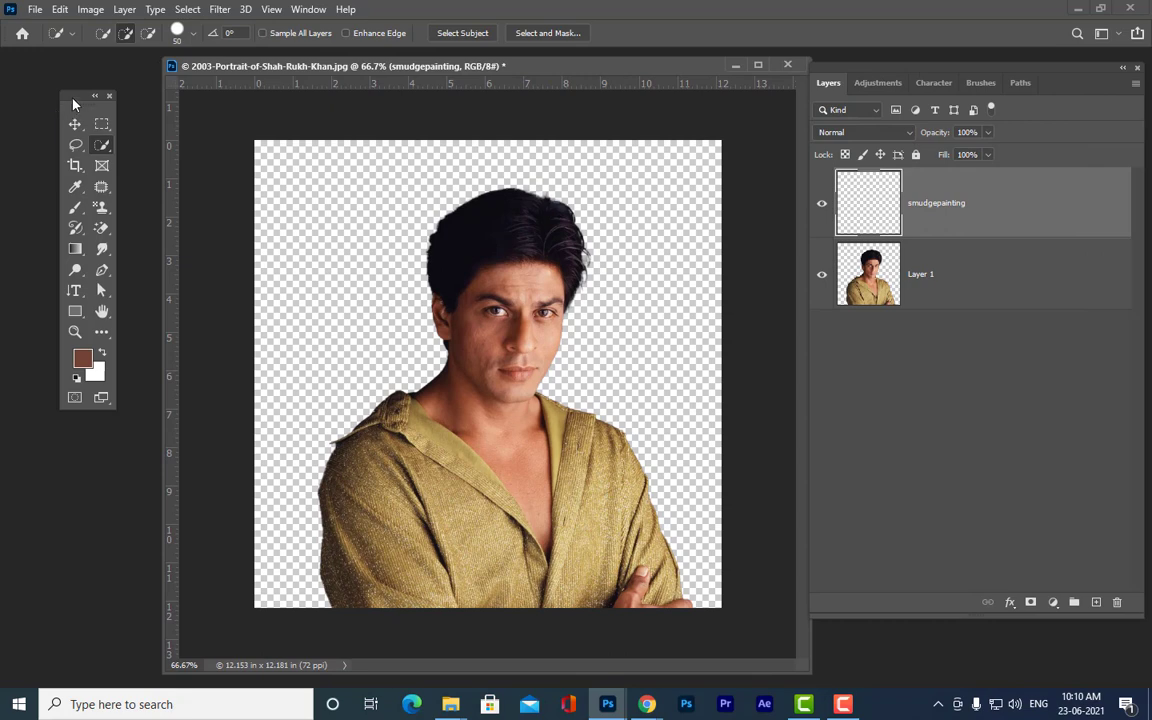
left_click_drag(73, 104, 78, 91)
- Activate the Brush tool and set its tip size to 40 px
left_click(80, 194)
right_click(80, 194)
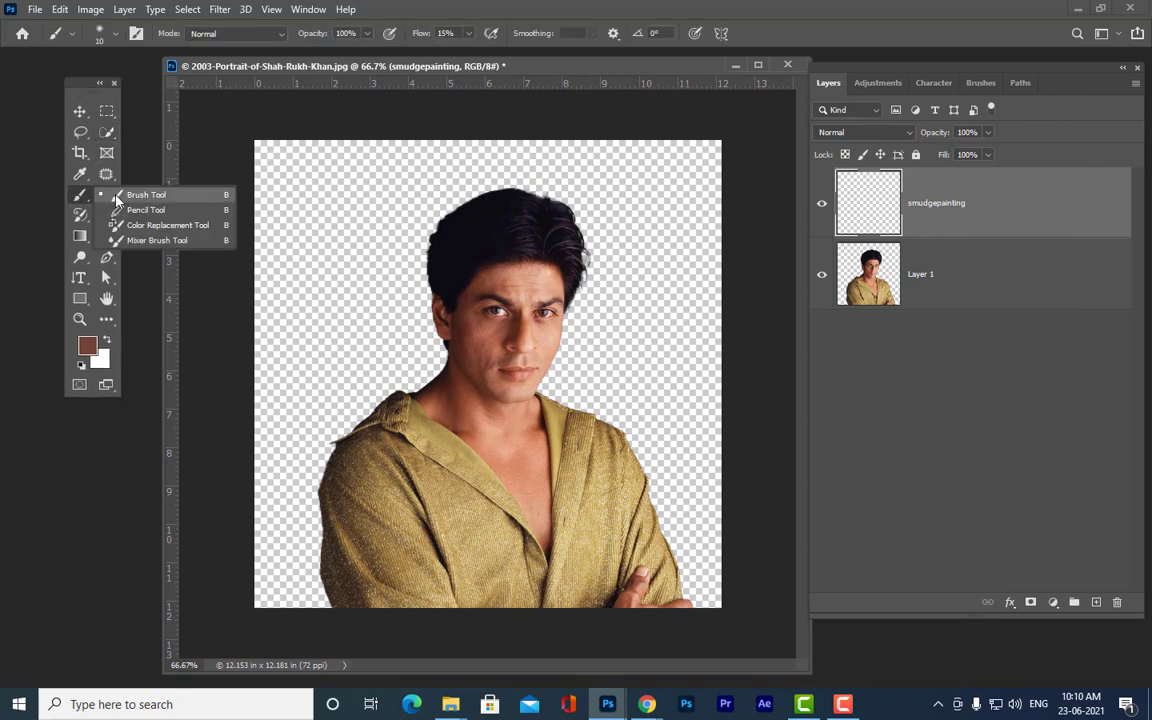
left_click(140, 195)
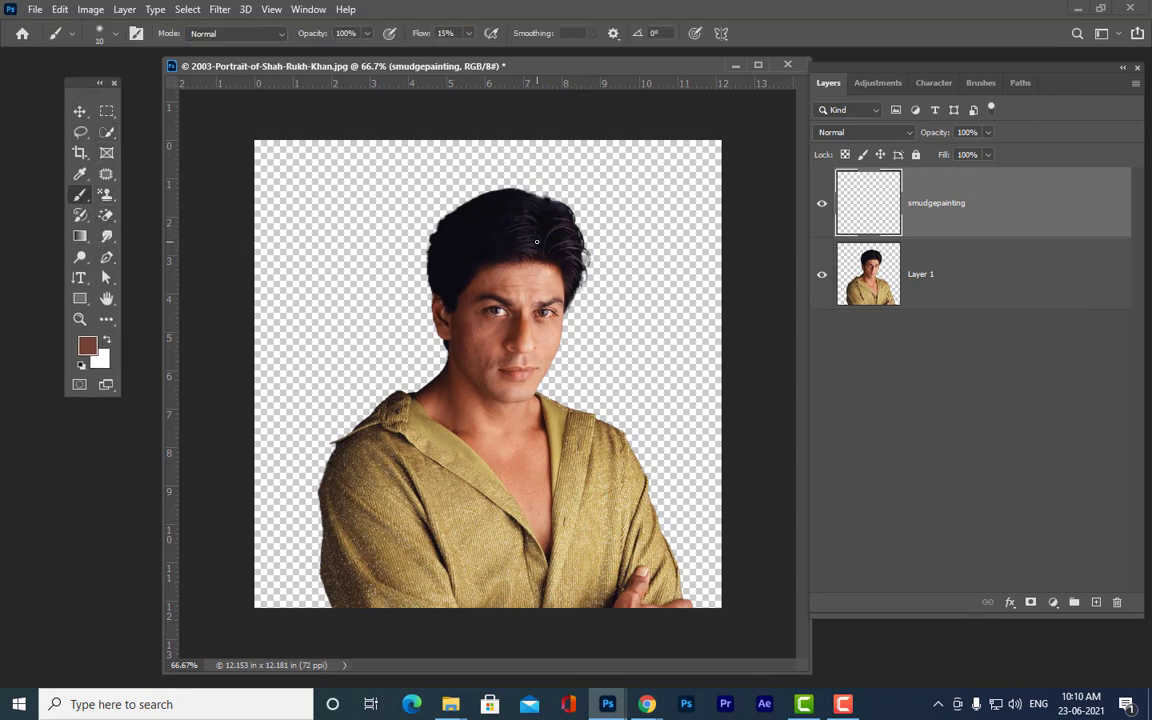
key("bracketright")
key("bracketright")
key("bracketleft")
key("bracketleft")
left_click(80, 111)
left_click(80, 195)
- Slightly enlarge the document window and reposition it beside the layer palette
left_click_drag(348, 67, 335, 64)
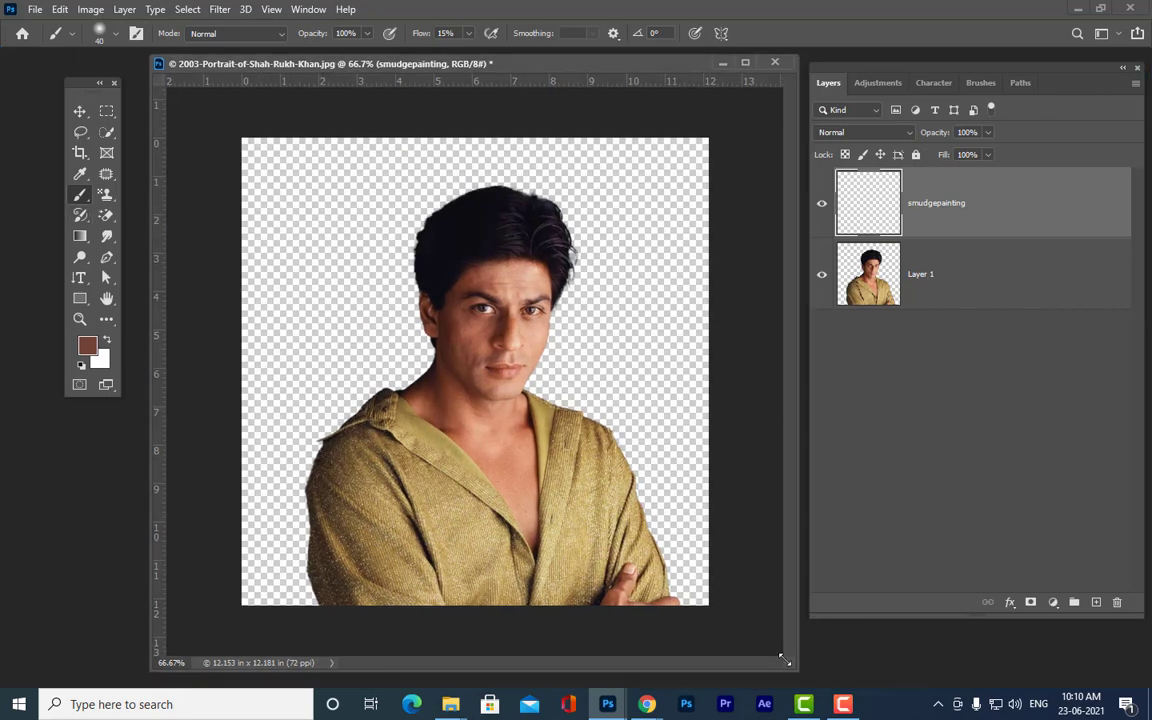
left_click_drag(785, 660, 789, 673)
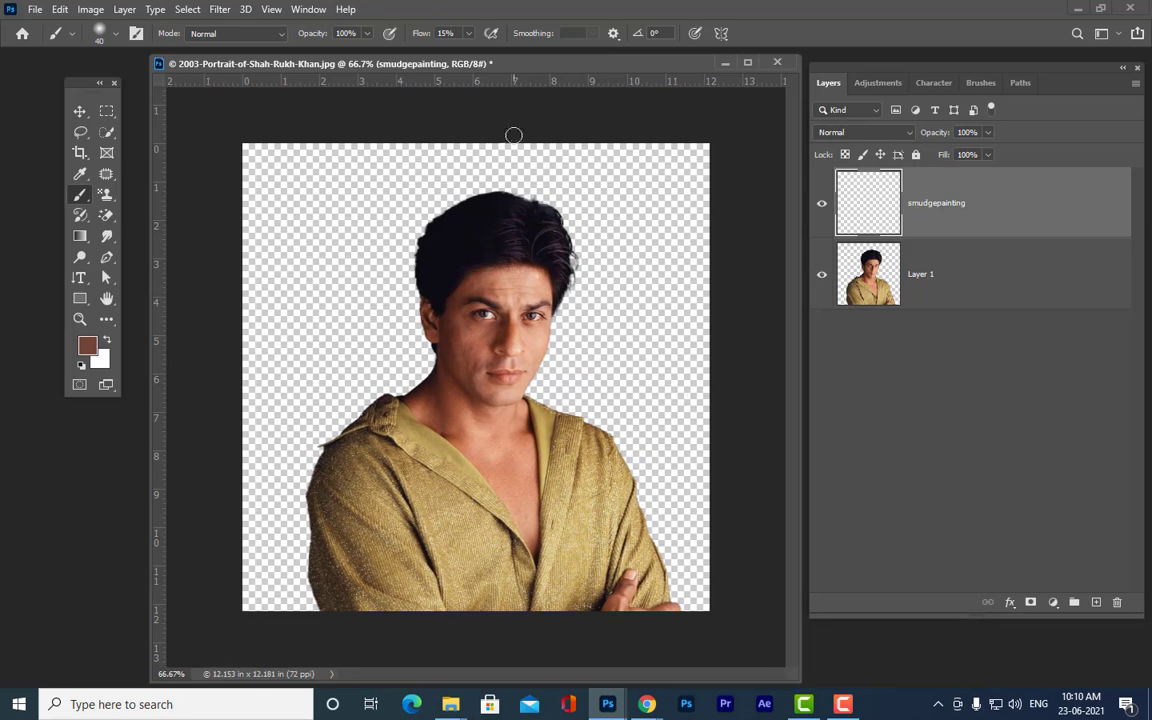
left_click_drag(430, 62, 433, 64)
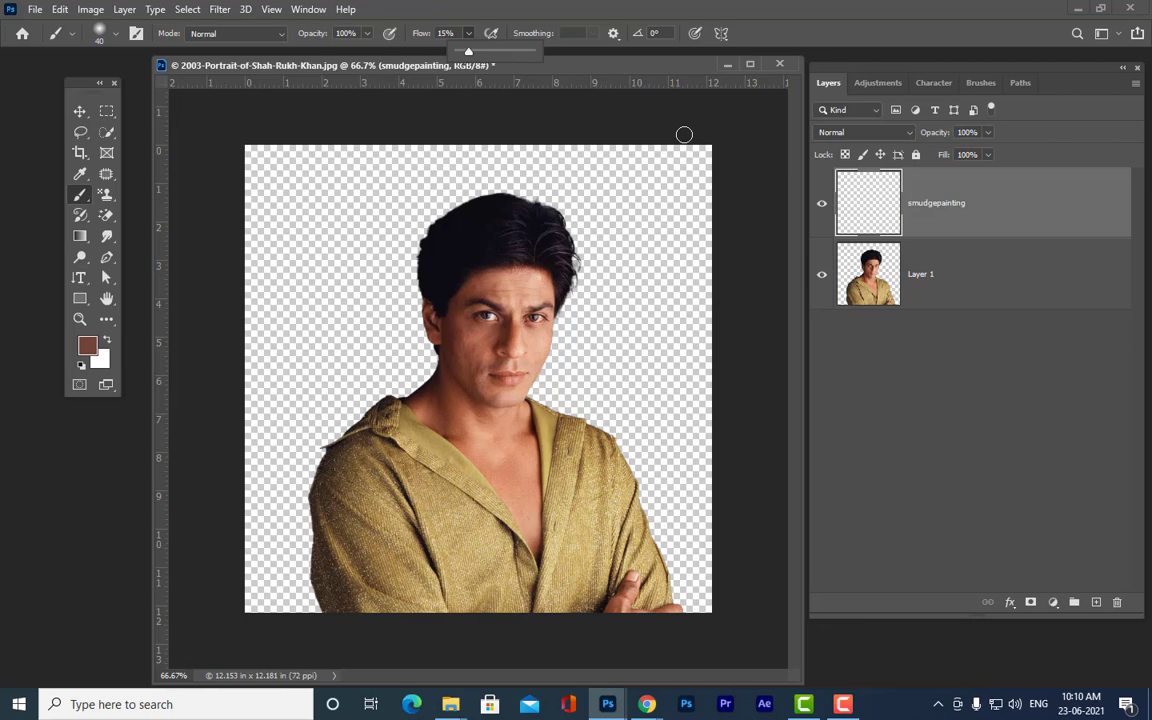
left_click_drag(618, 65, 602, 64)
left_click_drag(875, 70, 866, 69)
left_click_drag(479, 63, 471, 57)
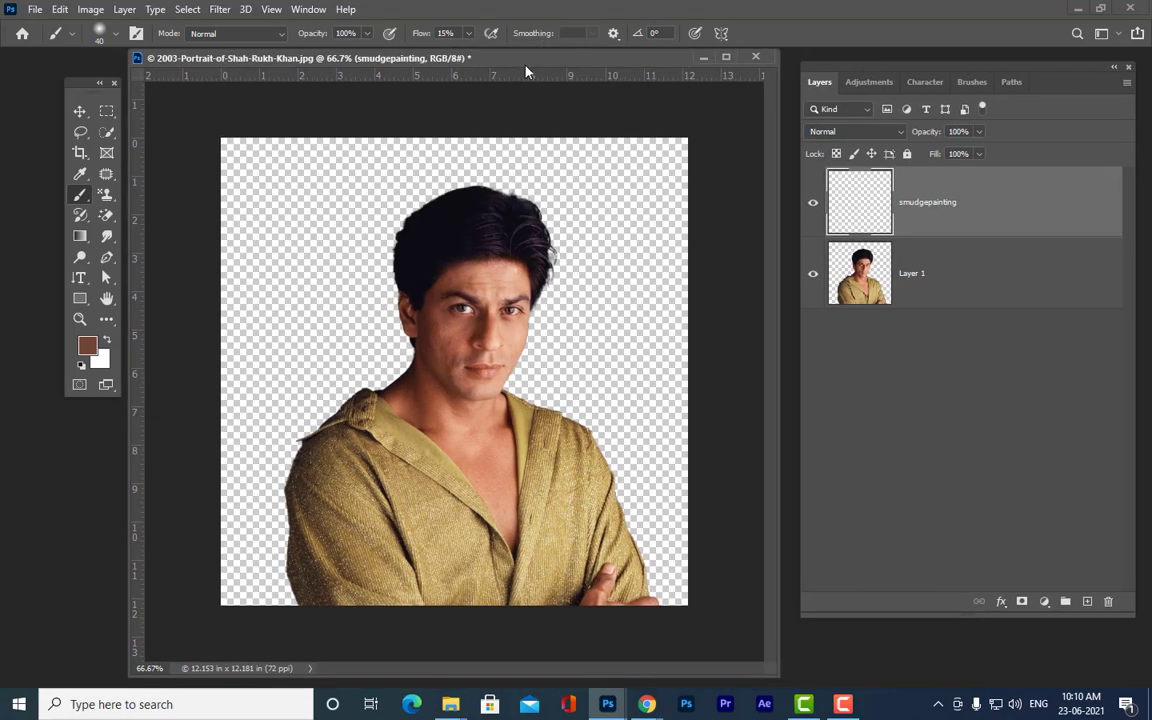
- Switch from the Brush tool to the Smudge tool for working on the man's hair
key("ctrl+plus")
key("ctrl+plus")
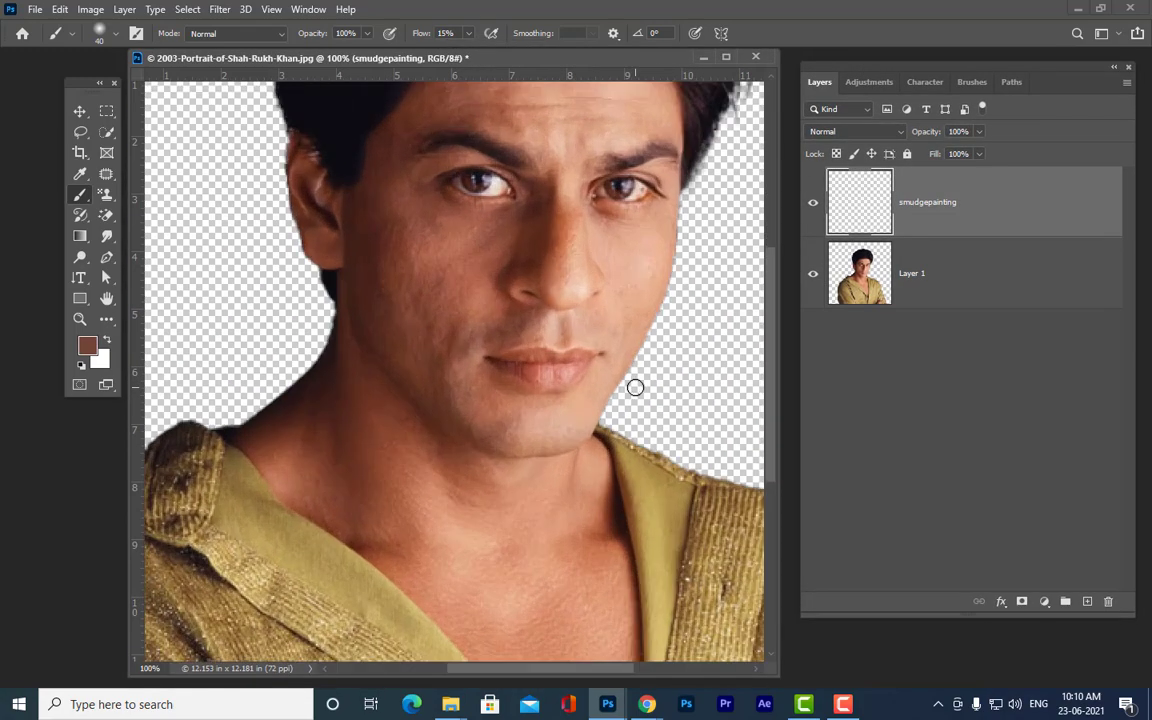
left_click_drag(769, 278, 782, 155)
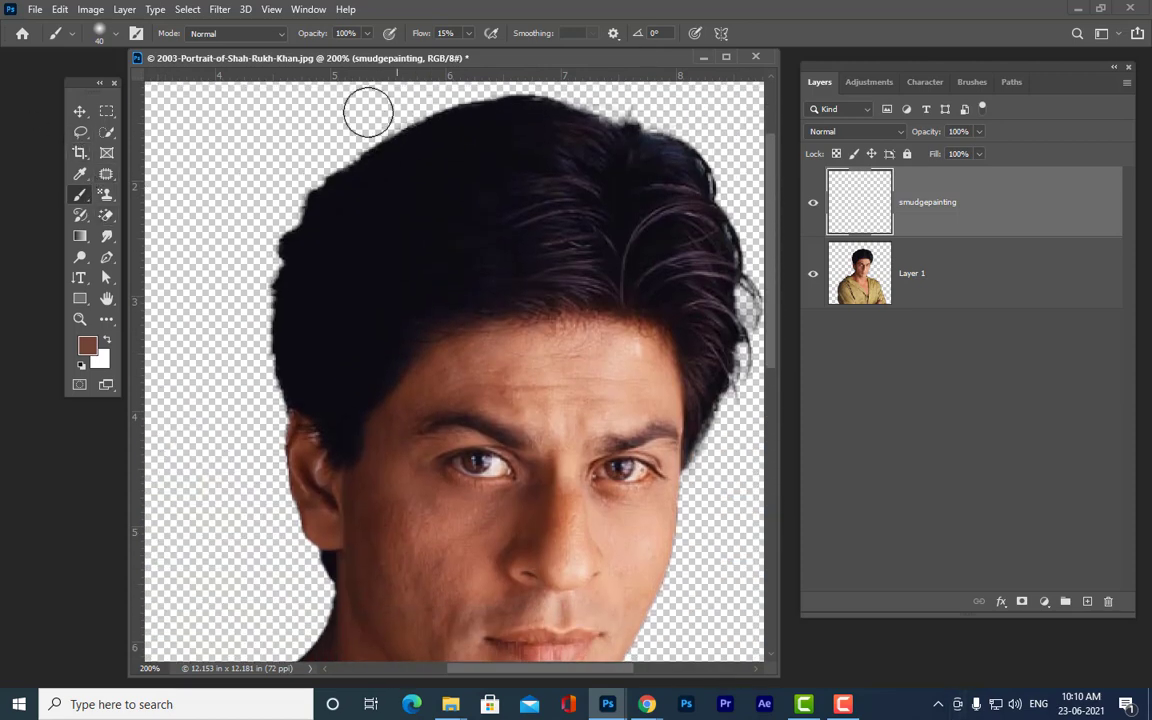
left_click_drag(107, 236, 150, 274)
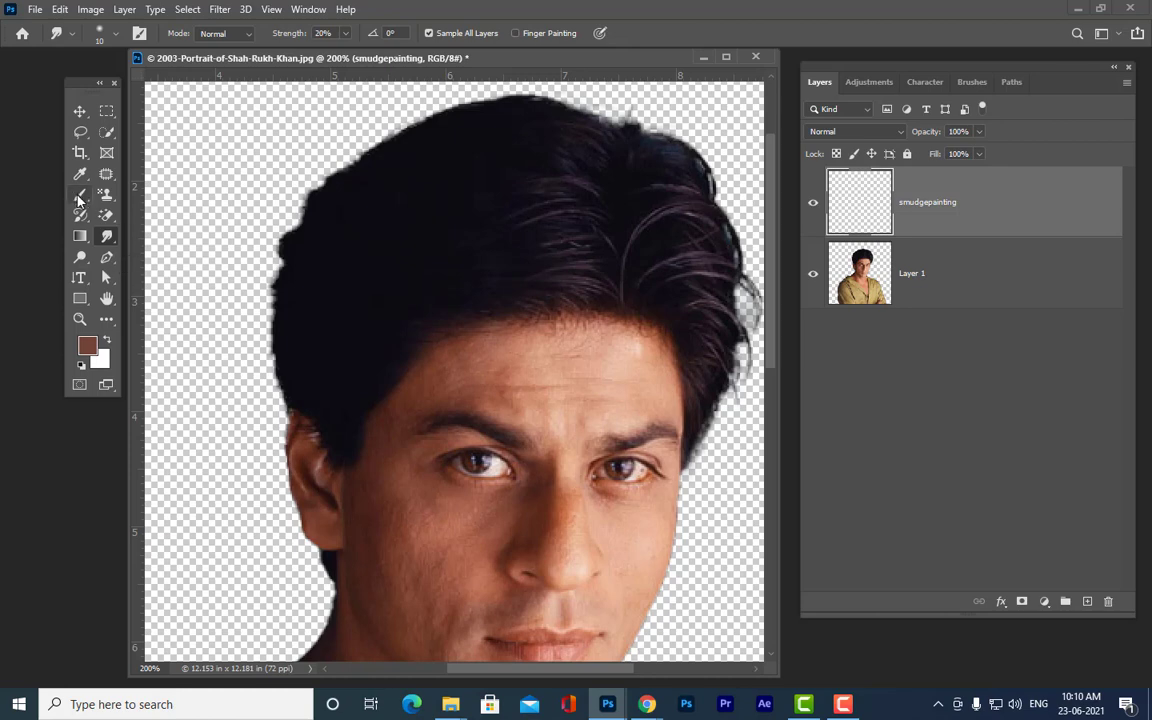
left_click_drag(80, 194, 114, 202)
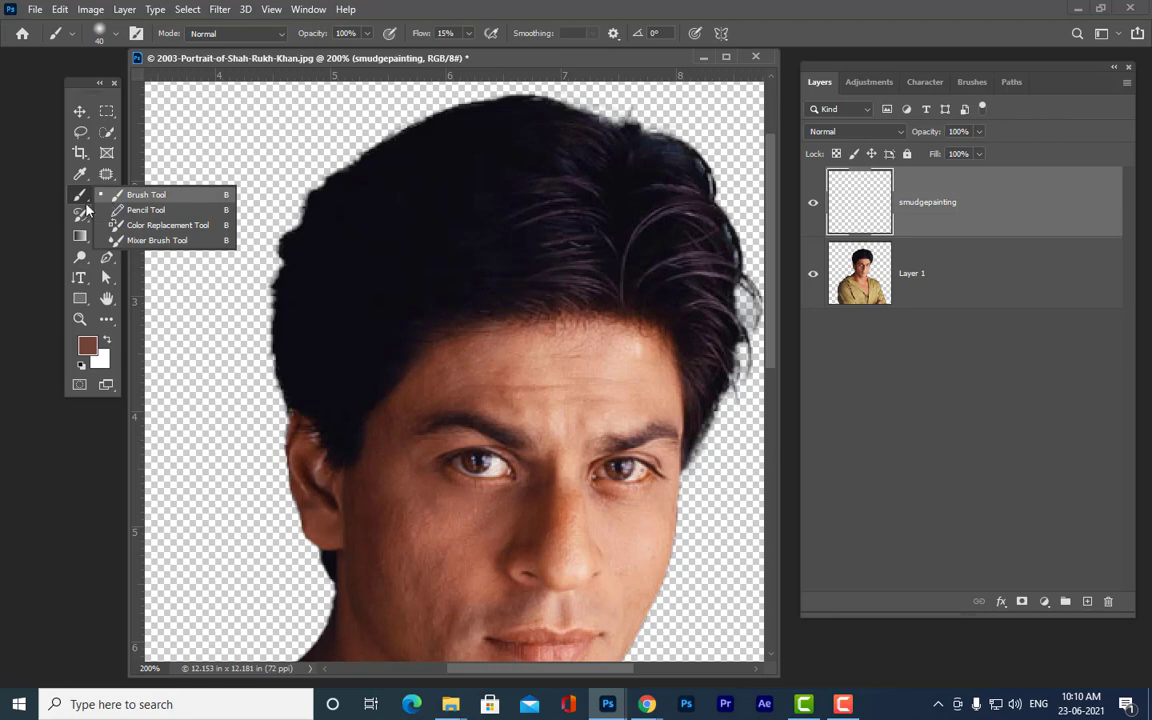
left_click(79, 196)
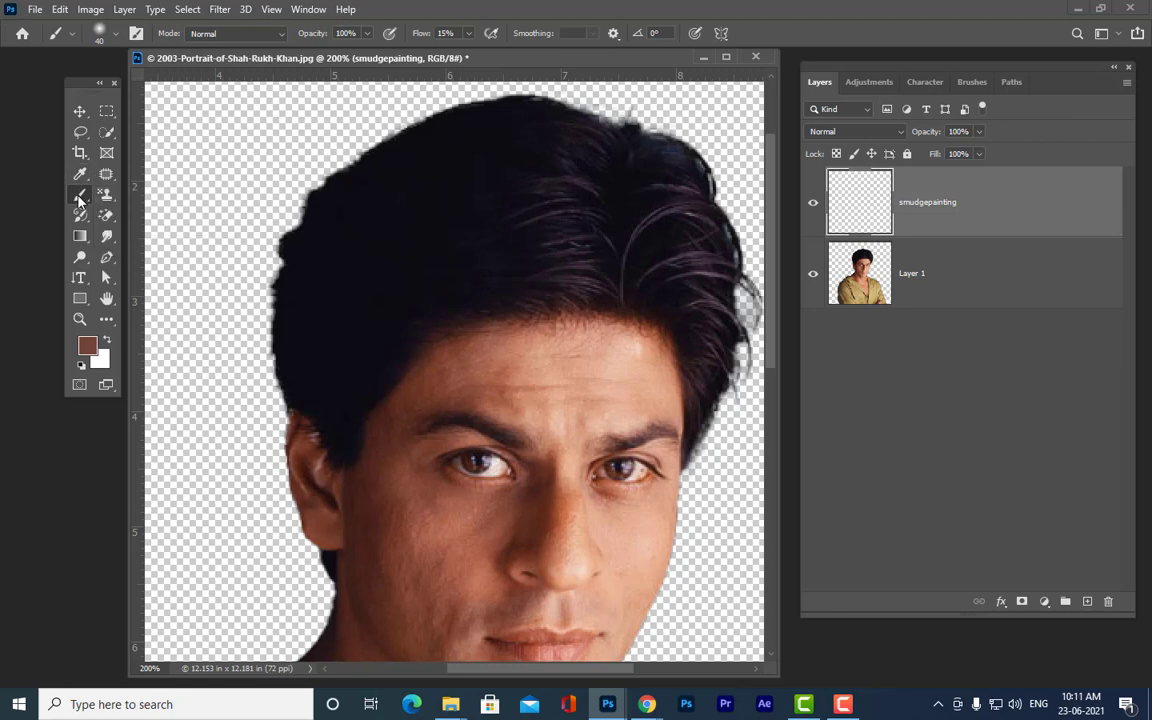
left_click_drag(107, 239, 143, 264)
left_click(143, 264)
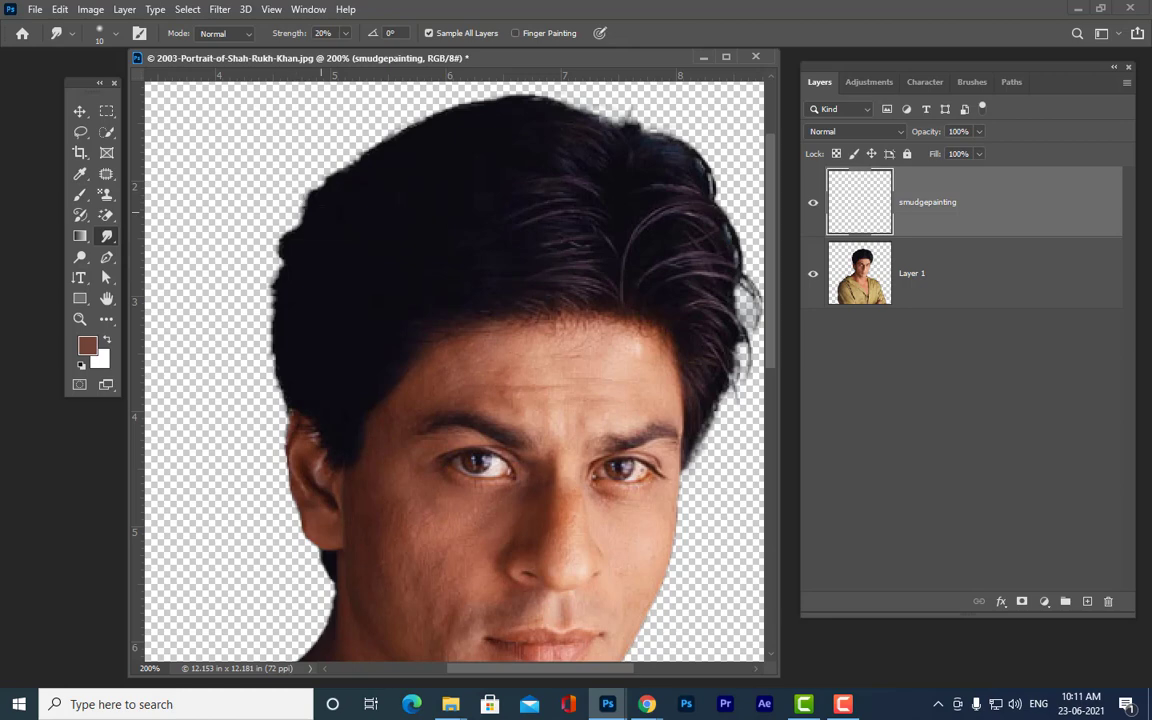
- Set the Smudge tool's brush size to 45 px
key("bracketright")
key("bracketright")
key("bracketright")
key("bracketright")
key("bracketright")
key("bracketright")
key("bracketright")
- Try two smudge strokes outward from the upper edge of the hair, and undo both
left_click_drag(447, 175, 379, 121)
left_click_drag(357, 203, 302, 158)
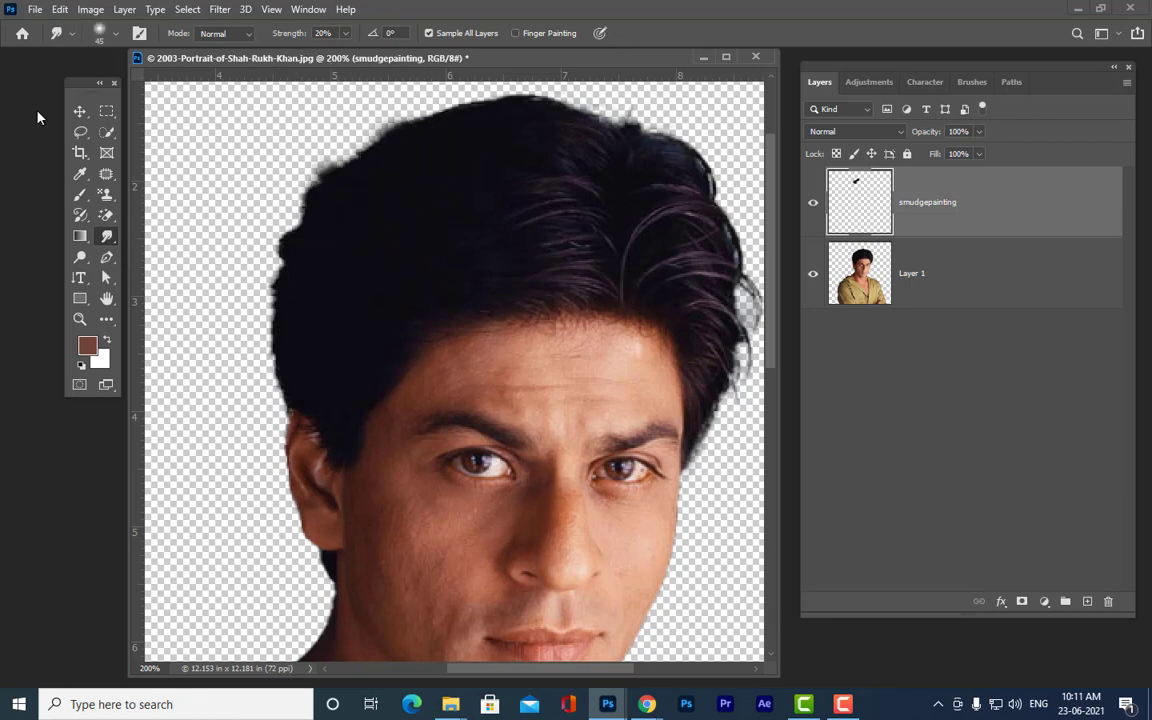
key("ctrl+z")
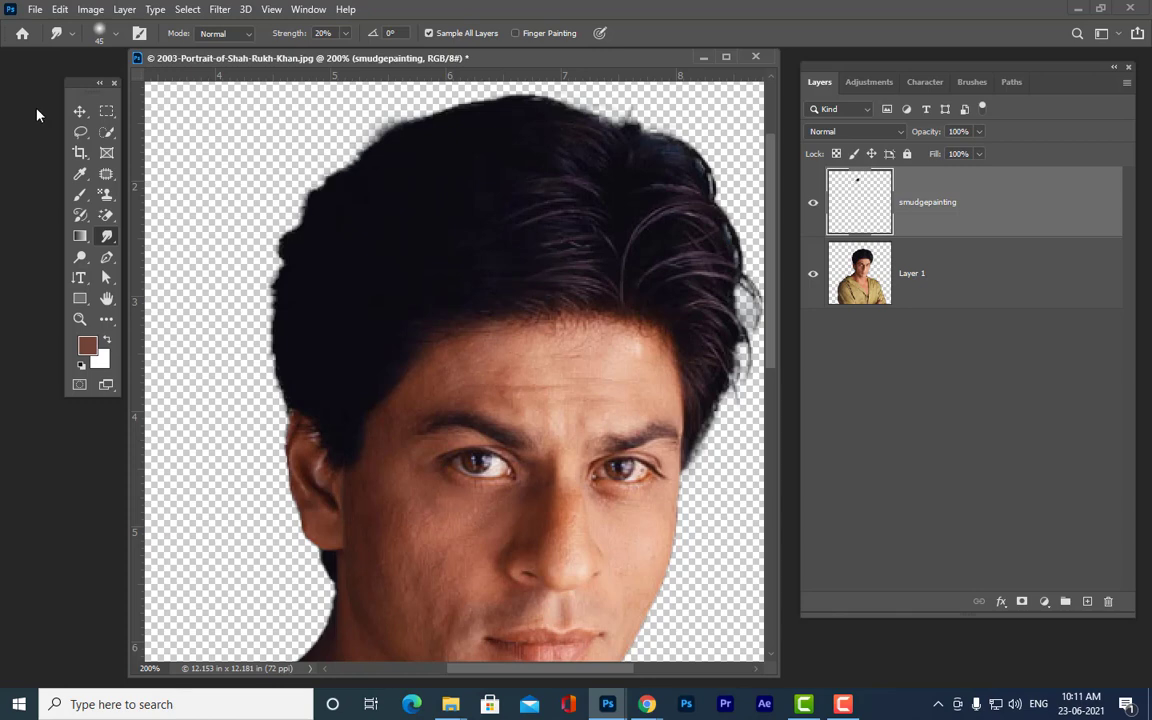
key("ctrl+z")
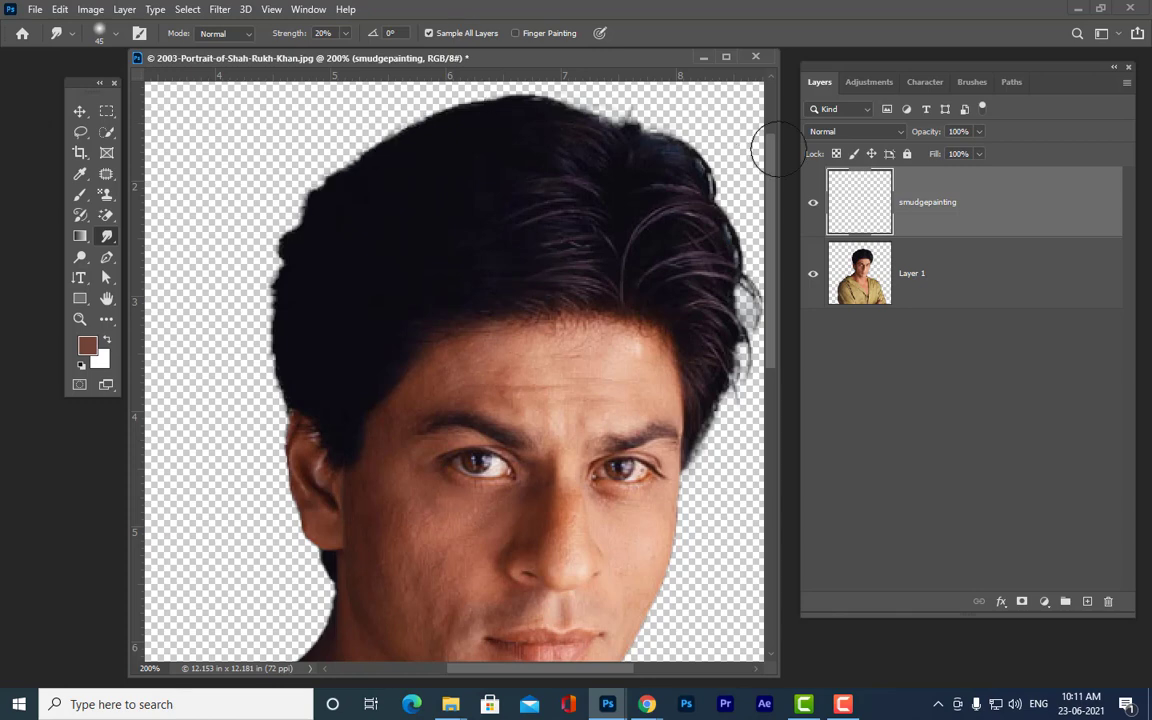
key("ctrl+minus")
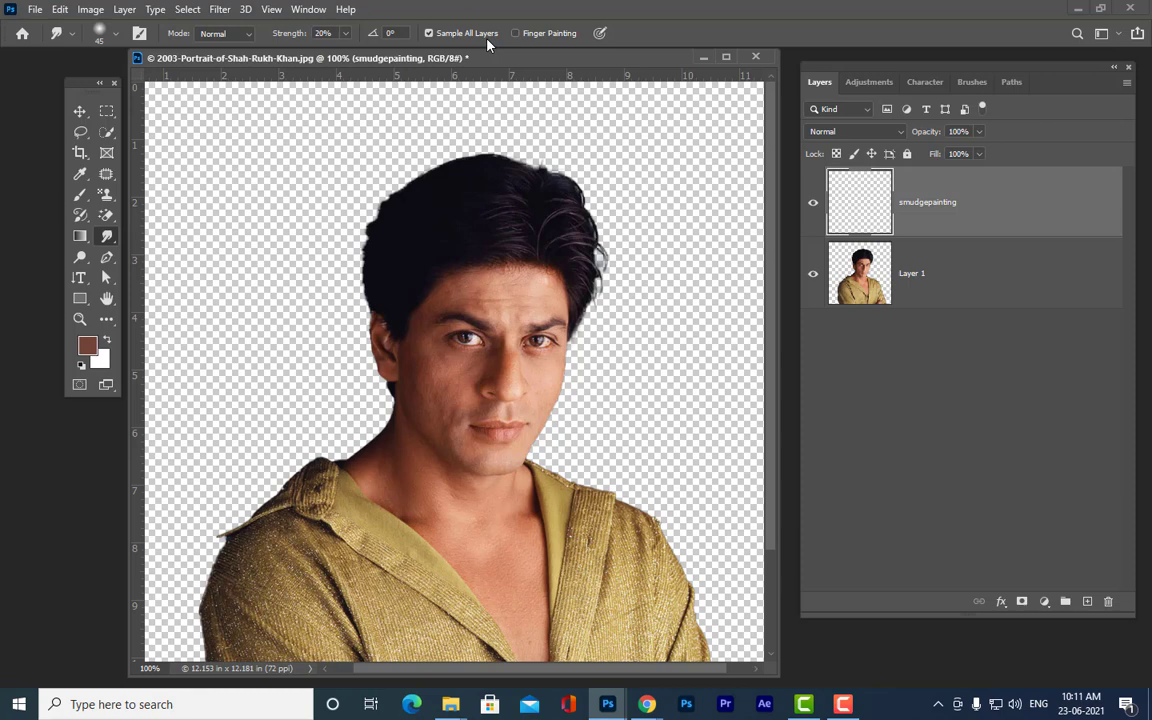
left_click(245, 34)
left_click(243, 36)
left_click_drag(339, 34, 316, 34)
right_click(109, 241)
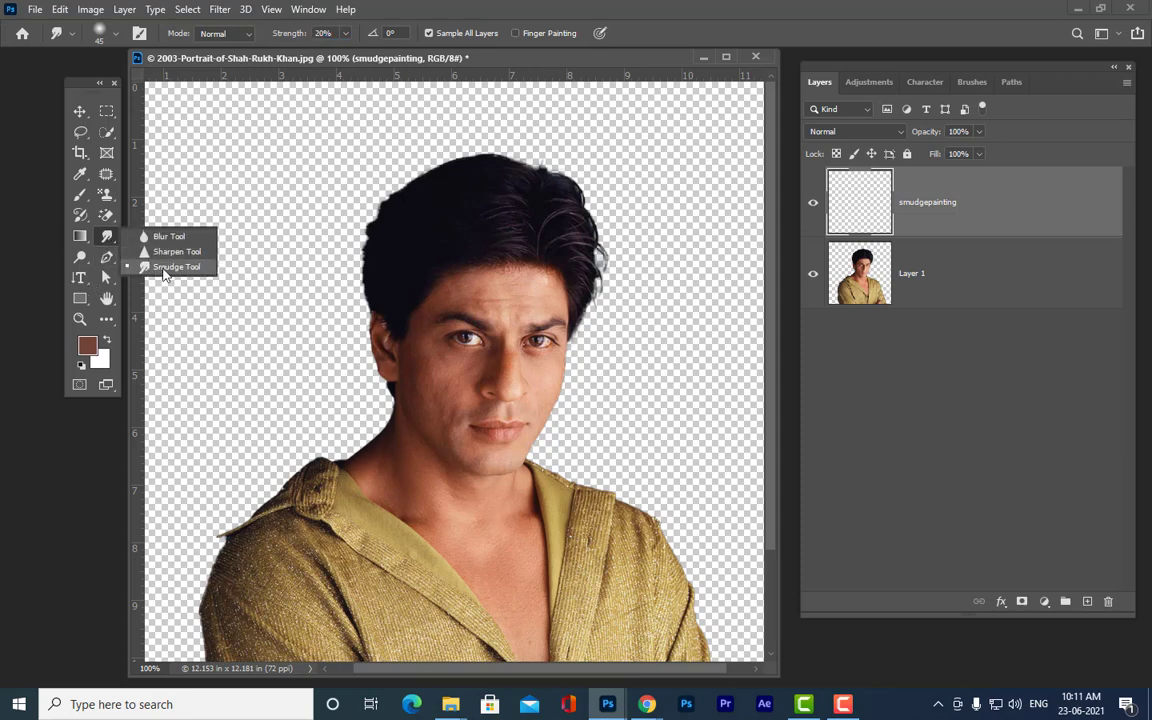
left_click(165, 268)
- Try a long smudge stroke outward from the hair at 100% strength, and undo it
left_click(345, 33)
left_click_drag(341, 52, 453, 62)
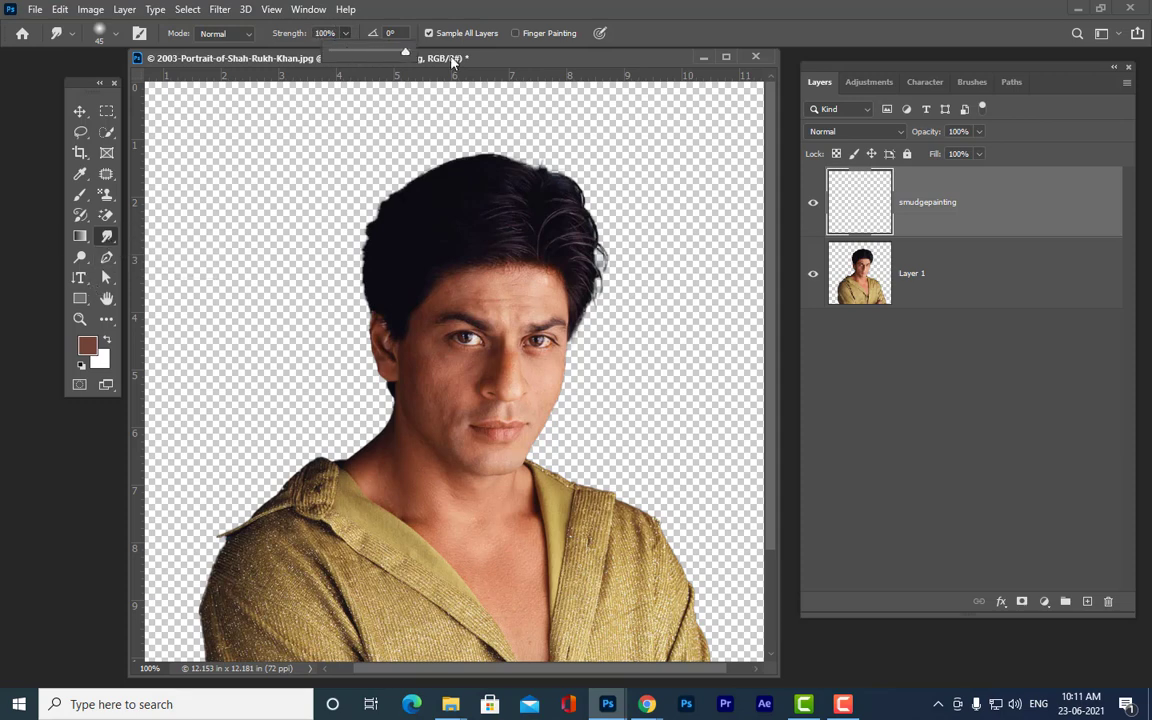
left_click(496, 4)
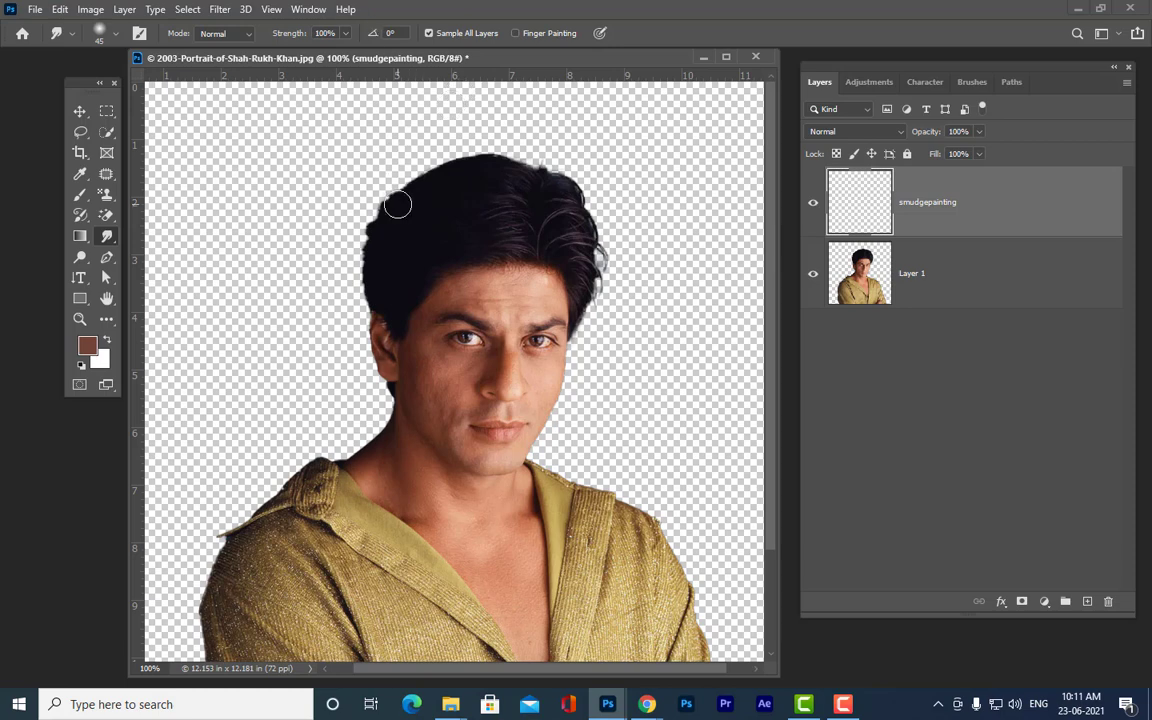
mouse_move(397, 204)
left_mouse_down()
mouse_move(355, 139)
mouse_move(369, 178)
mouse_move(340, 95)
left_mouse_up()
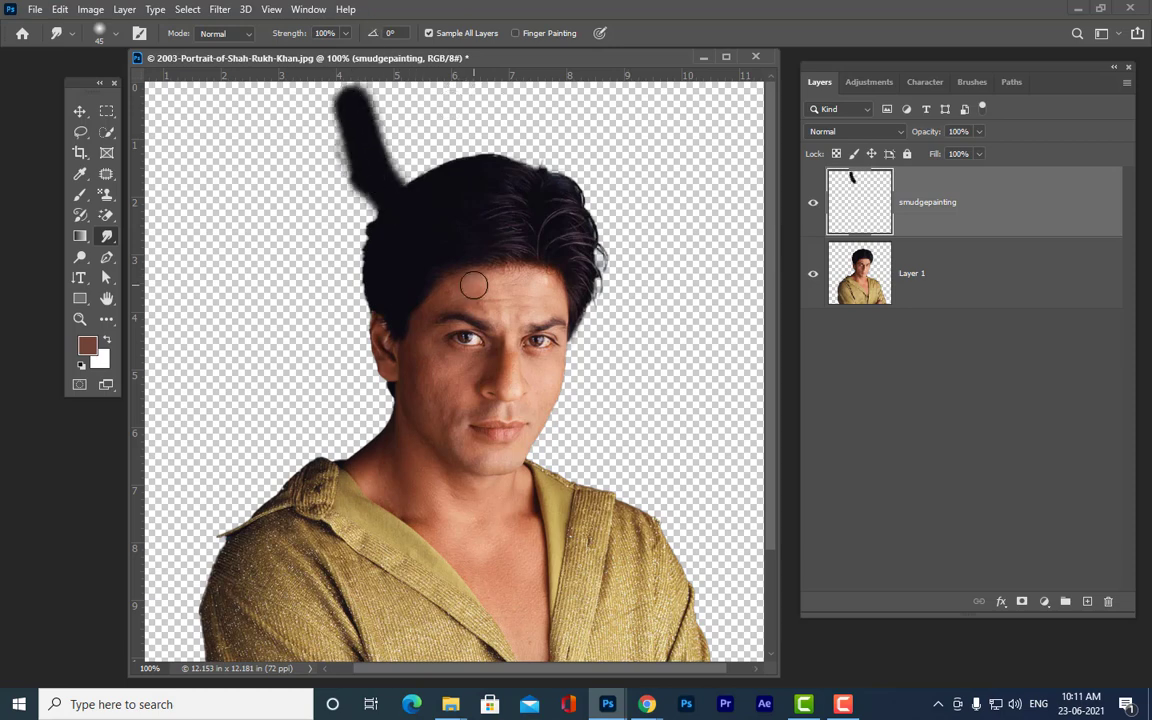
key("ctrl+z")
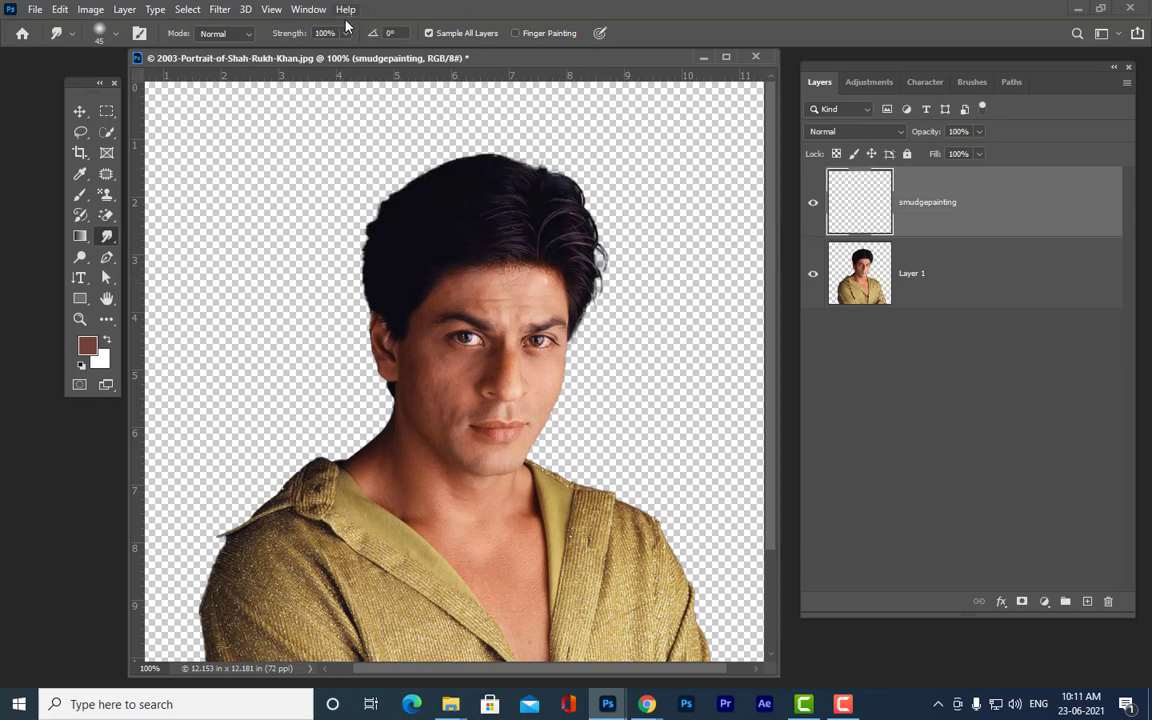
- Set the Smudge tool's strength to 20% and keep the Soft Round brush tip
left_click(297, 32)
type("20")
key("Return")
left_click(95, 33)
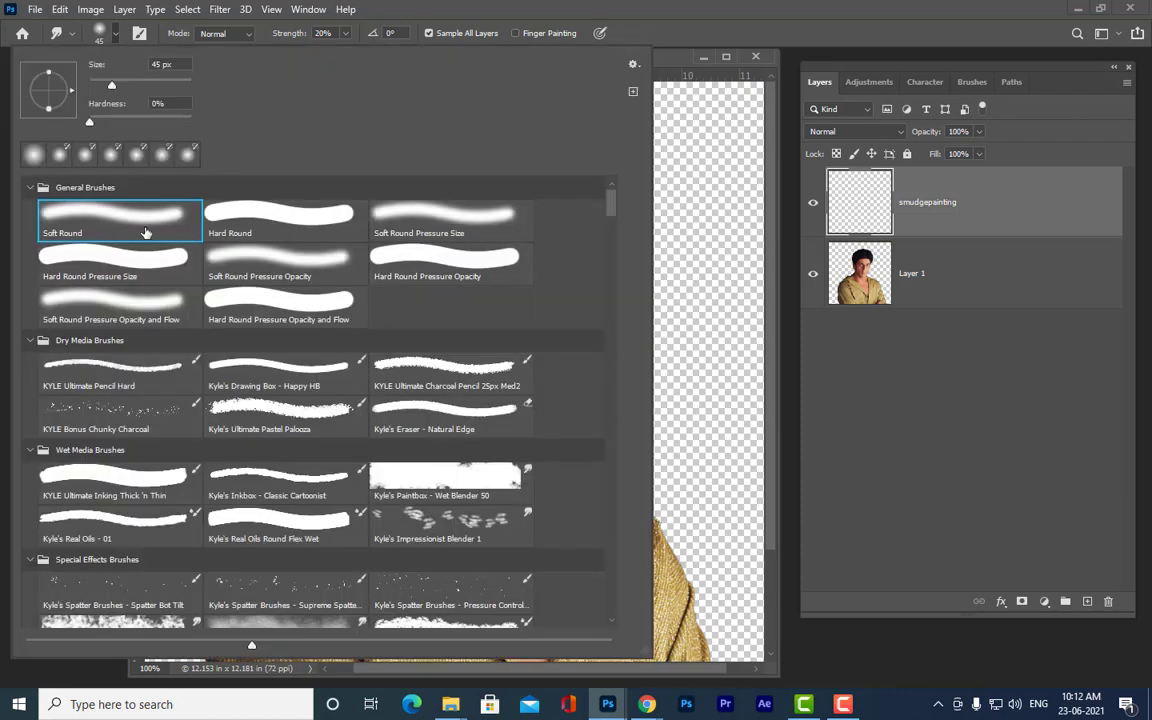
left_click(643, 7)
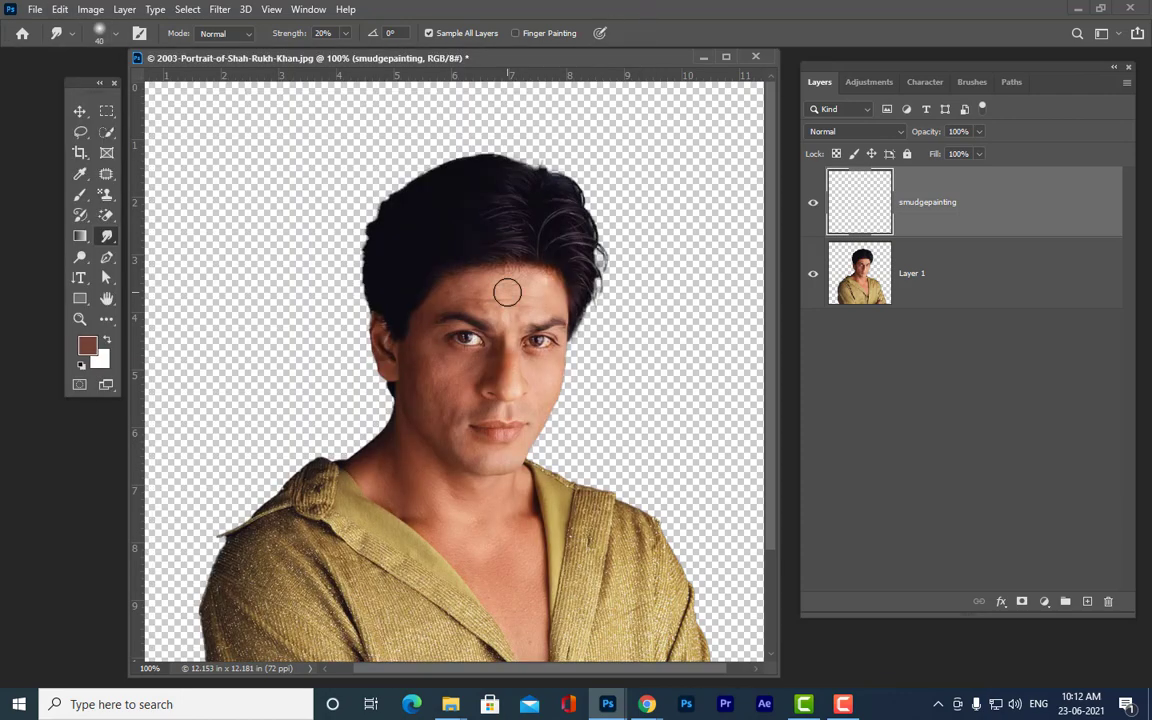
- Reduce the Smudge brush to 35 px and smooth the skin of the forehead, nose, cheeks and chin
key("[")
key("[")
key("[")
key("[")
key("bracketleft")
mouse_move(489, 282)
left_mouse_down()
mouse_move(450, 295)
mouse_move(547, 289)
mouse_move(517, 281)
mouse_move(544, 285)
mouse_move(538, 277)
mouse_move(559, 290)
mouse_move(471, 302)
mouse_move(513, 298)
left_mouse_up()
mouse_move(527, 307)
left_mouse_down()
mouse_move(508, 395)
mouse_move(505, 355)
mouse_move(498, 379)
mouse_move(495, 361)
mouse_move(449, 381)
mouse_move(463, 369)
mouse_move(446, 371)
mouse_move(452, 362)
mouse_move(450, 390)
mouse_move(445, 356)
mouse_move(441, 372)
mouse_move(421, 365)
mouse_move(426, 350)
mouse_move(441, 396)
mouse_move(419, 353)
mouse_move(458, 431)
mouse_move(413, 370)
mouse_move(444, 441)
mouse_move(428, 364)
mouse_move(452, 420)
mouse_move(415, 388)
mouse_move(437, 429)
mouse_move(449, 431)
mouse_move(456, 397)
mouse_move(456, 420)
mouse_move(471, 395)
mouse_move(472, 460)
mouse_move(460, 444)
mouse_move(491, 473)
mouse_move(466, 444)
mouse_move(494, 457)
mouse_move(500, 440)
mouse_move(487, 427)
mouse_move(524, 426)
mouse_move(507, 413)
mouse_move(507, 388)
mouse_move(545, 379)
mouse_move(541, 409)
mouse_move(550, 374)
mouse_move(537, 408)
mouse_move(526, 368)
mouse_move(557, 317)
mouse_move(550, 325)
mouse_move(558, 320)
mouse_move(478, 283)
mouse_move(502, 318)
mouse_move(470, 310)
mouse_move(465, 335)
mouse_move(519, 352)
mouse_move(514, 417)
left_mouse_up()
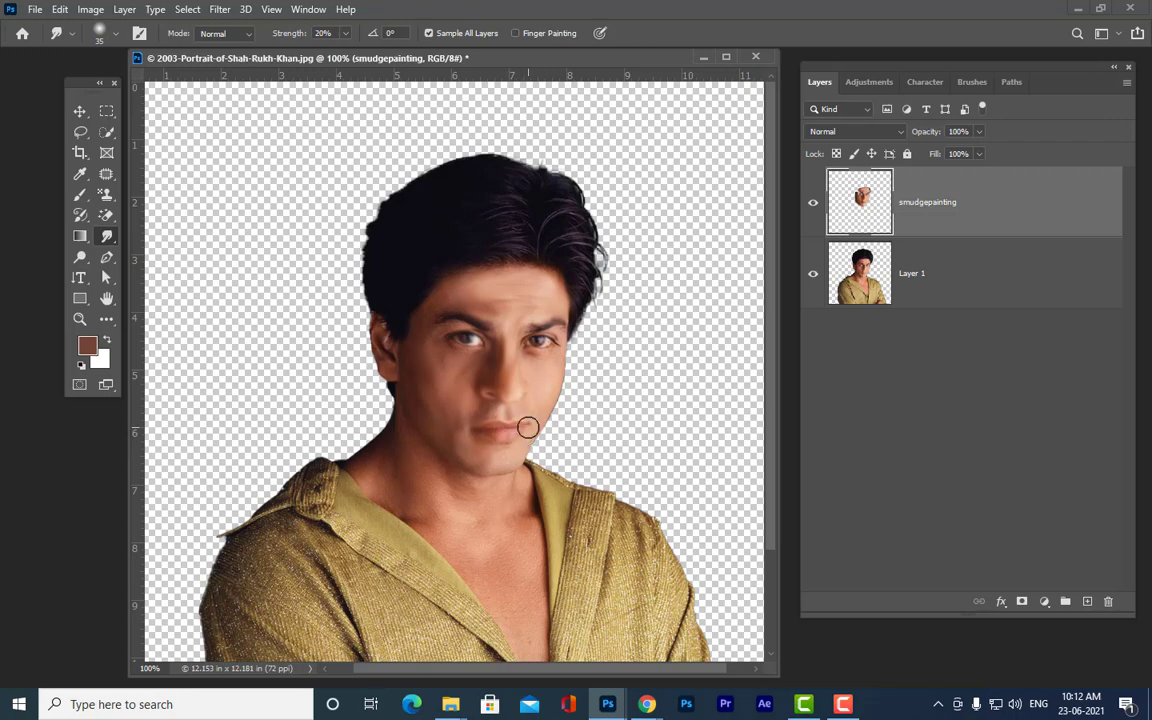
- Reduce the Smudge brush to 15 px and smudge the lips and the fine details around the mouth
key("ctrl+plus")
key("ctrl+plus")
scroll(535, 409, "down", 5)
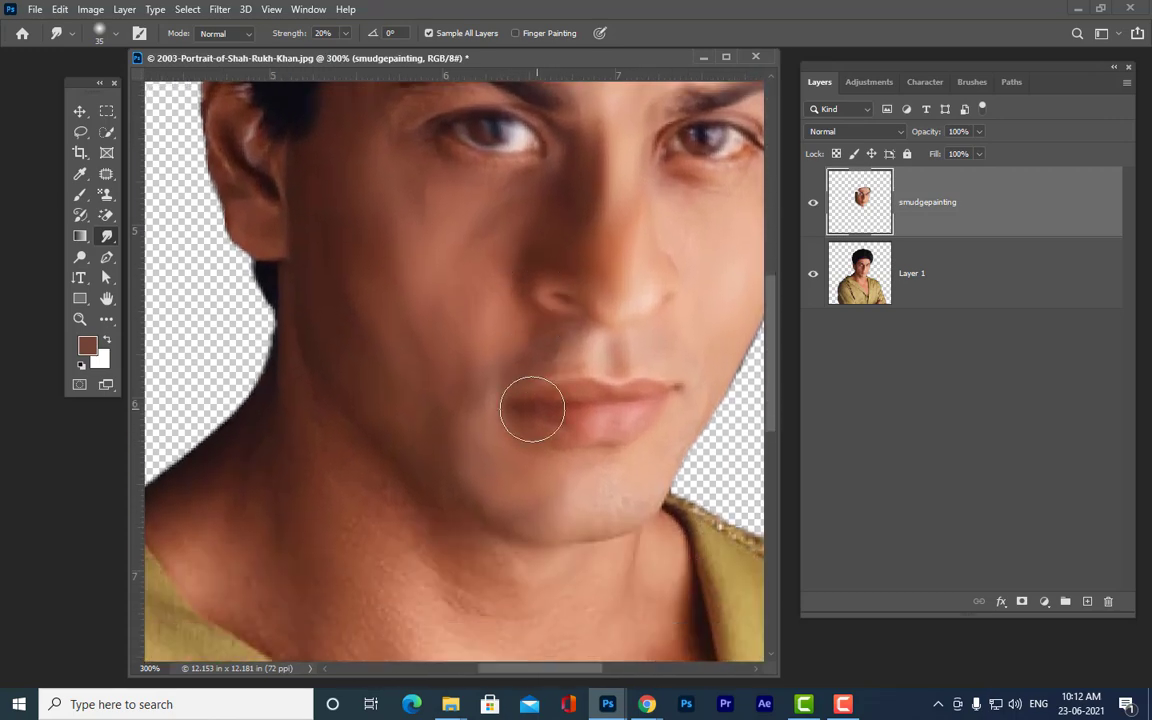
key("ctrl+minus")
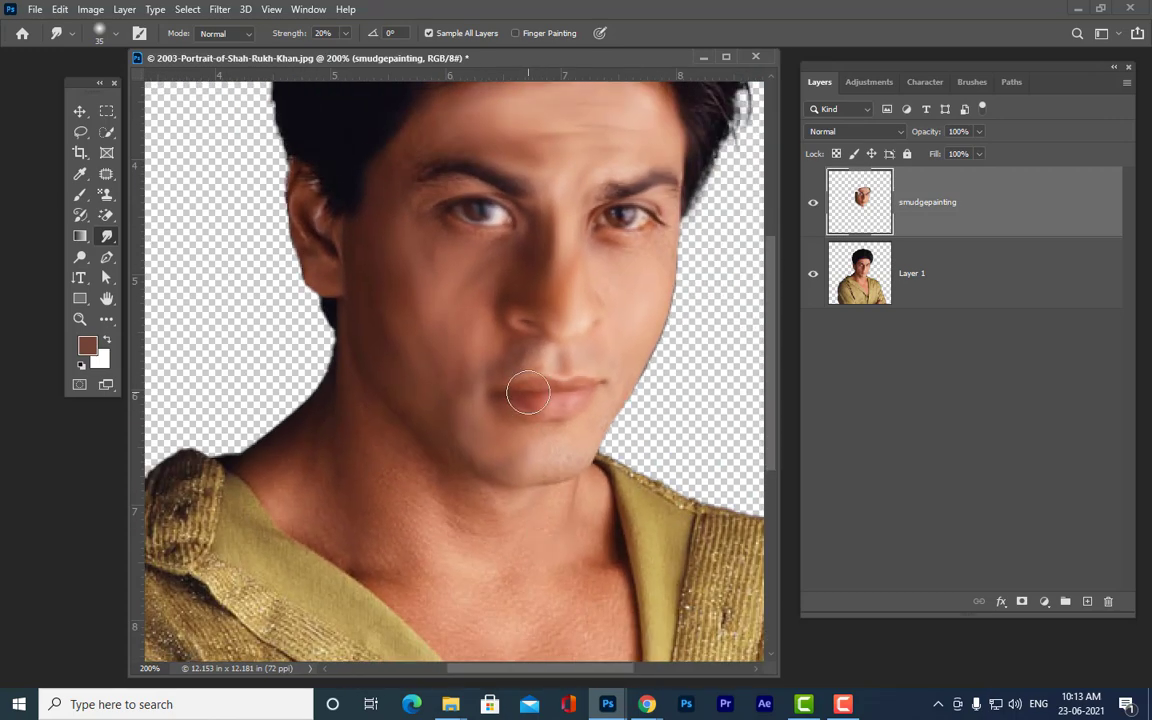
key("bracketleft")
key("bracketleft")
key("bracketright")
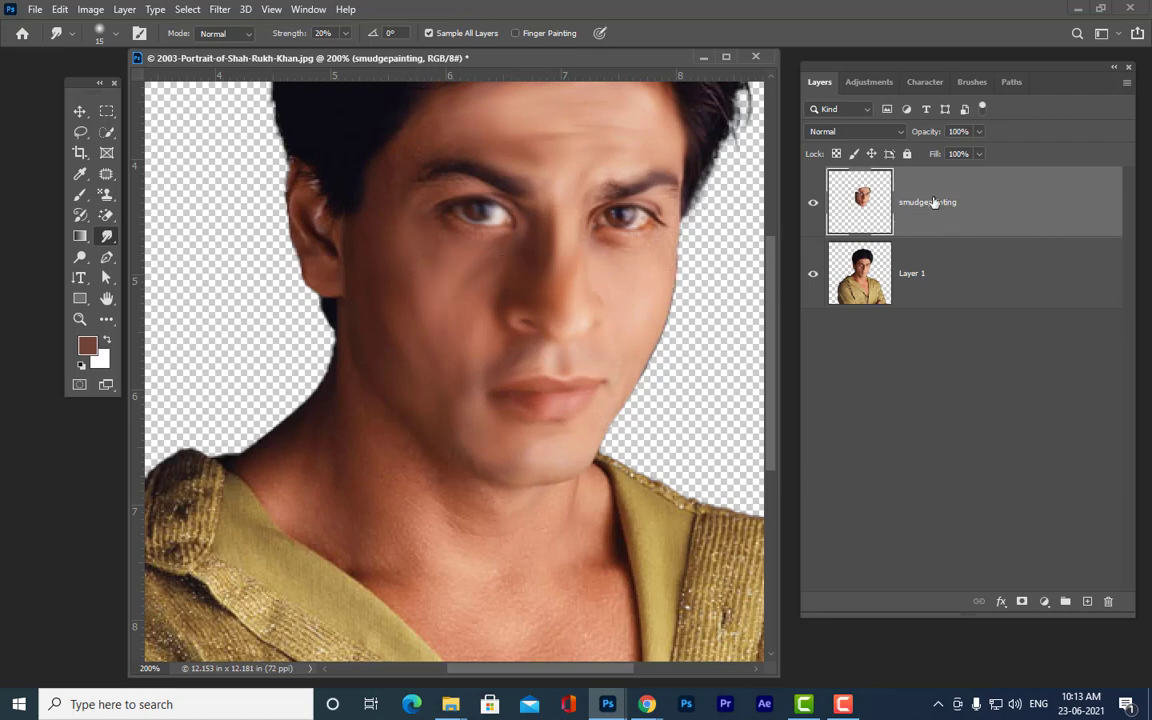
mouse_move(850, 203)
left_mouse_down()
mouse_move(854, 216)
mouse_move(868, 210)
left_mouse_up()
- Smudge along the hairline and hair strands, and smooth the ear with the 15 px brush
scroll(447, 170, "up", 3)
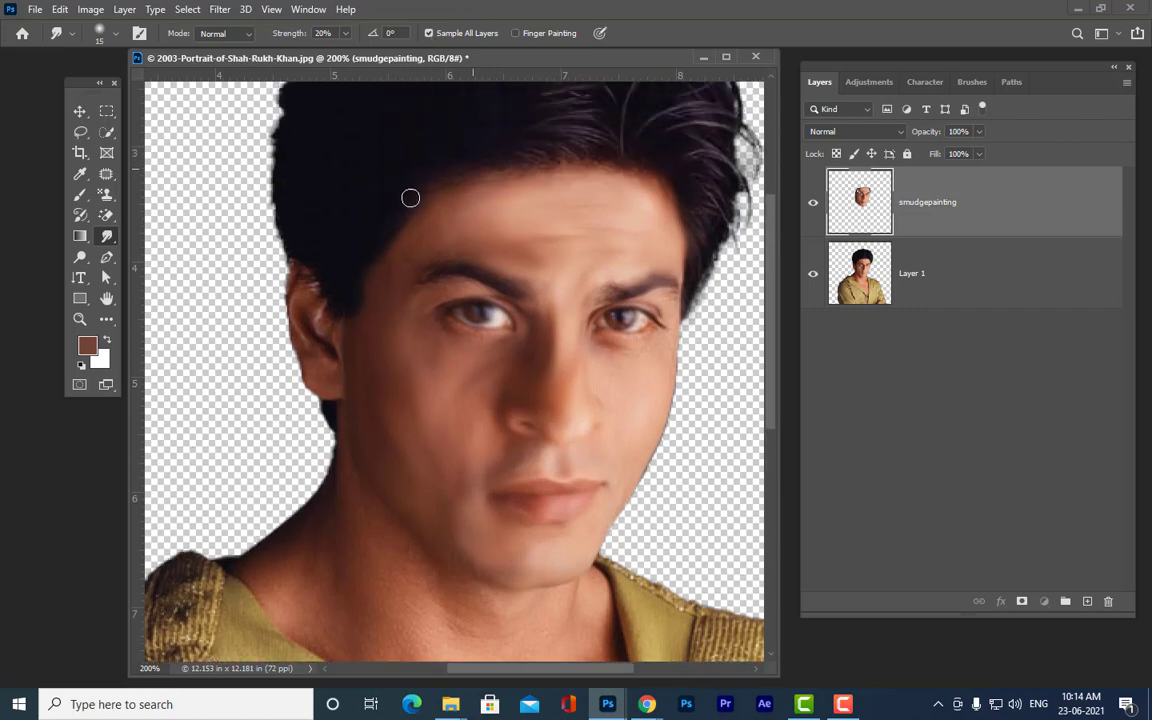
scroll(600, 165, "up", 3)
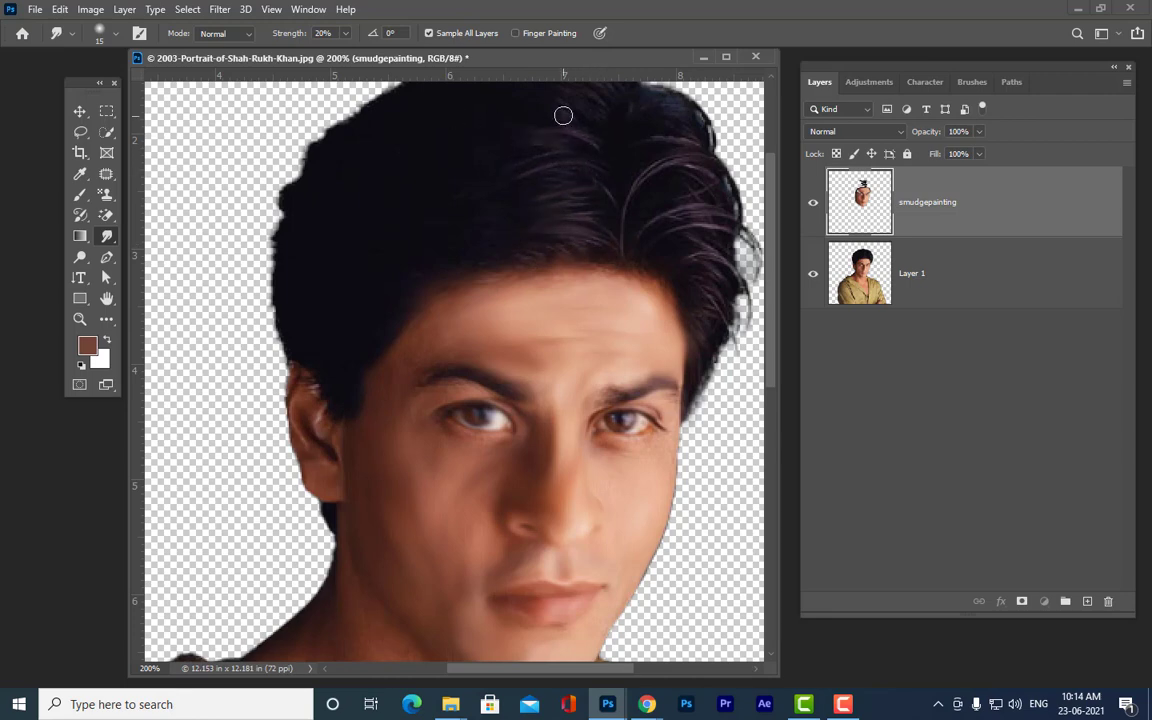
scroll(600, 170, "up", 2)
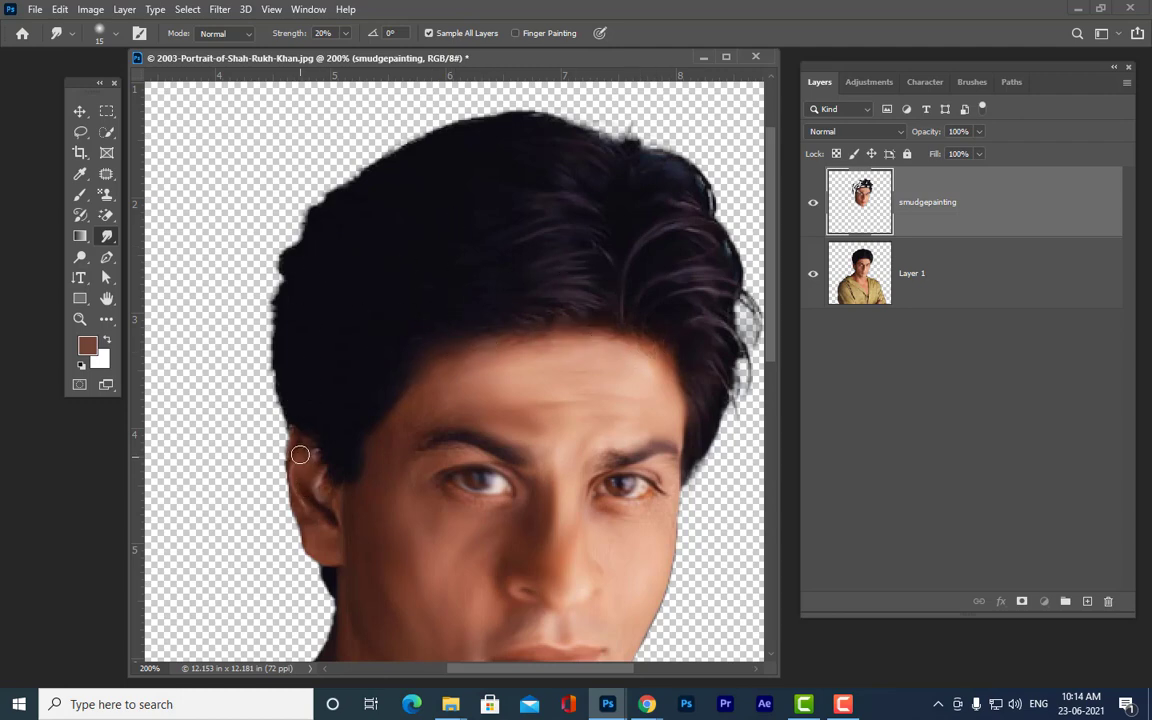
mouse_move(300, 455)
left_mouse_down()
mouse_move(287, 509)
mouse_move(292, 480)
mouse_move(332, 567)
left_mouse_up()
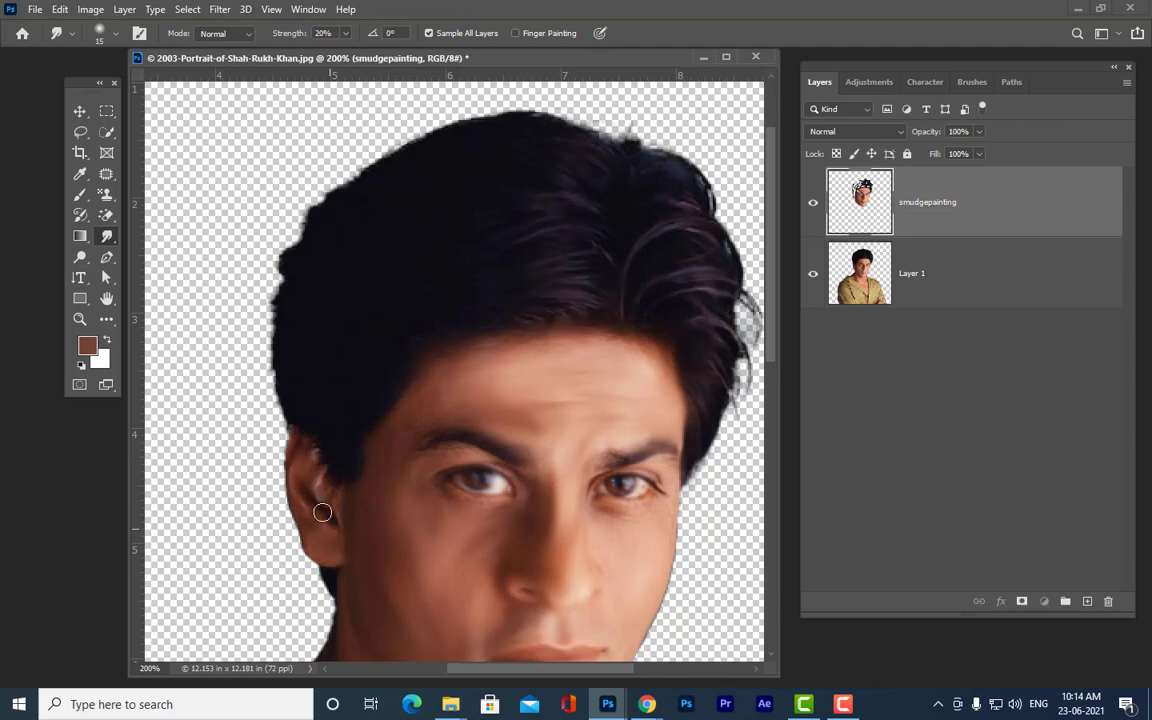
mouse_move(323, 474)
left_mouse_down()
mouse_move(321, 525)
mouse_move(337, 534)
left_mouse_up()
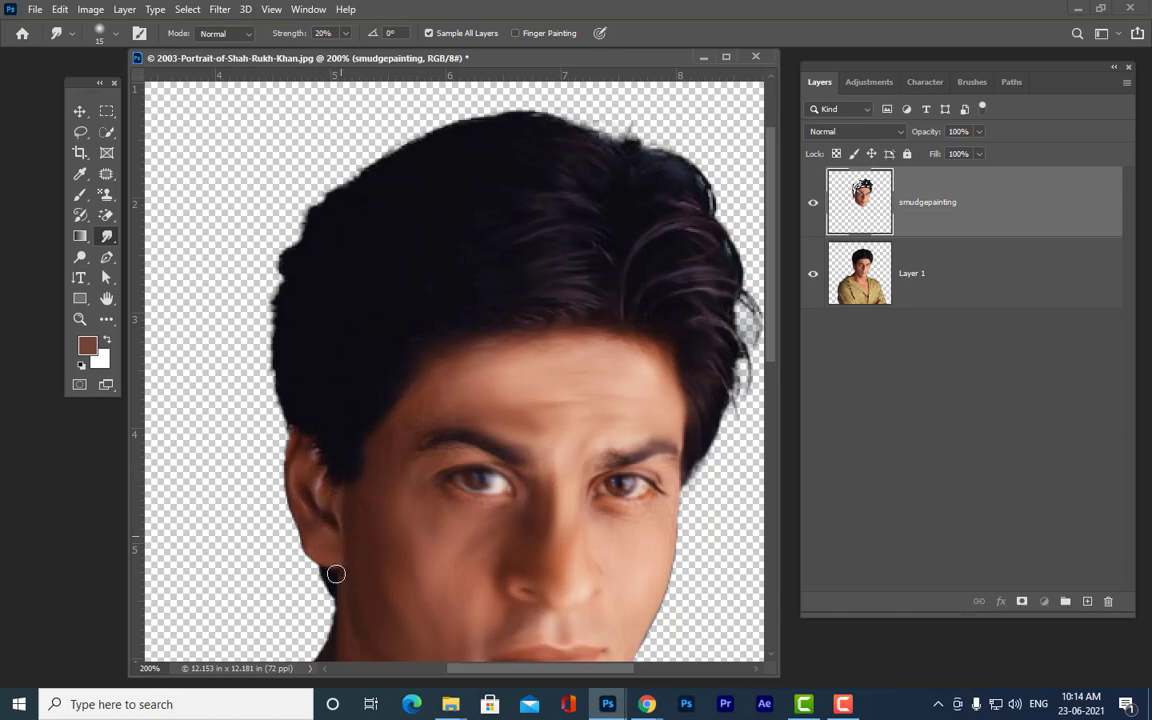
- Enlarge the Smudge brush to 25 px and smooth the skin of the neck and upper chest
scroll(465, 429, "down", 3)
scroll(466, 427, "down", 1)
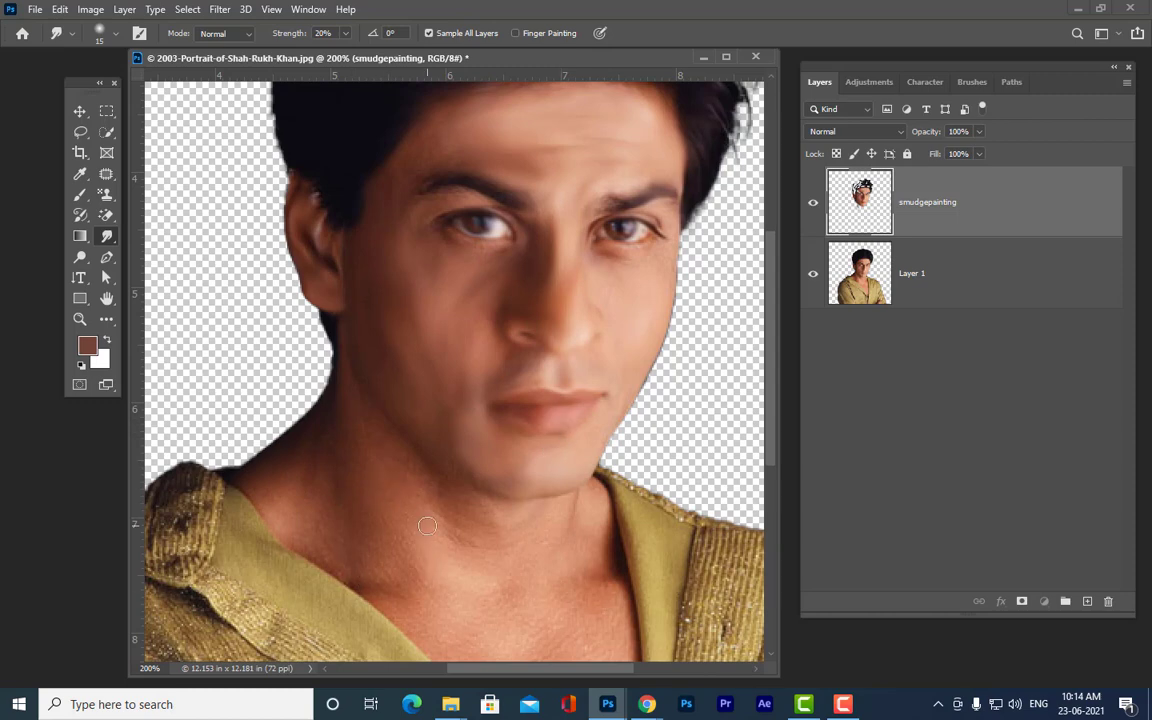
key("bracketright")
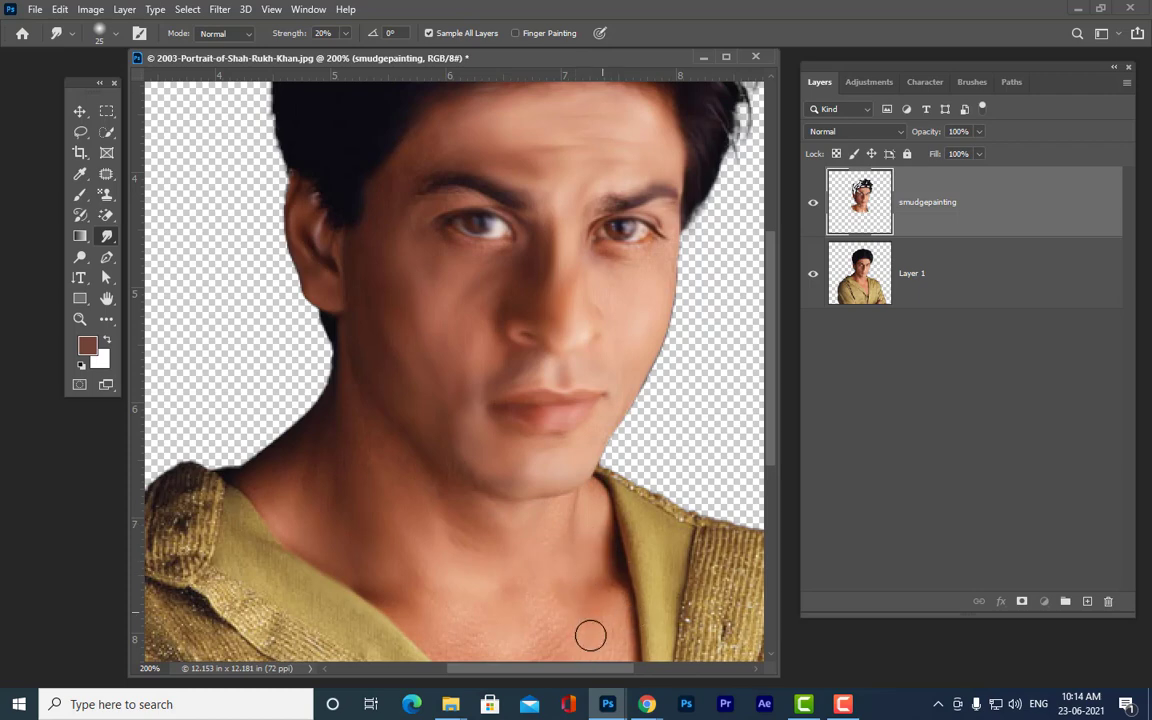
scroll(589, 632, "down", 3)
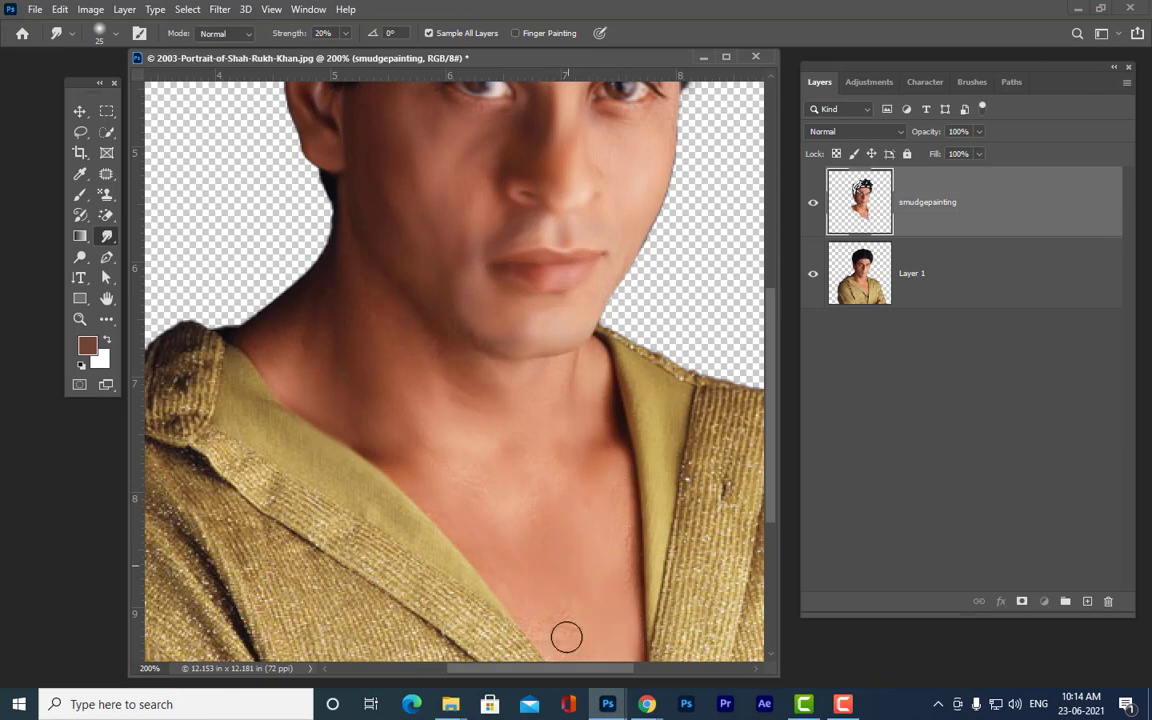
- Toggle the visibility of Layer 1 to check which parts of the head the smudgepainting layer covers
scroll(636, 471, "up", 1)
scroll(636, 471, "up", 12)
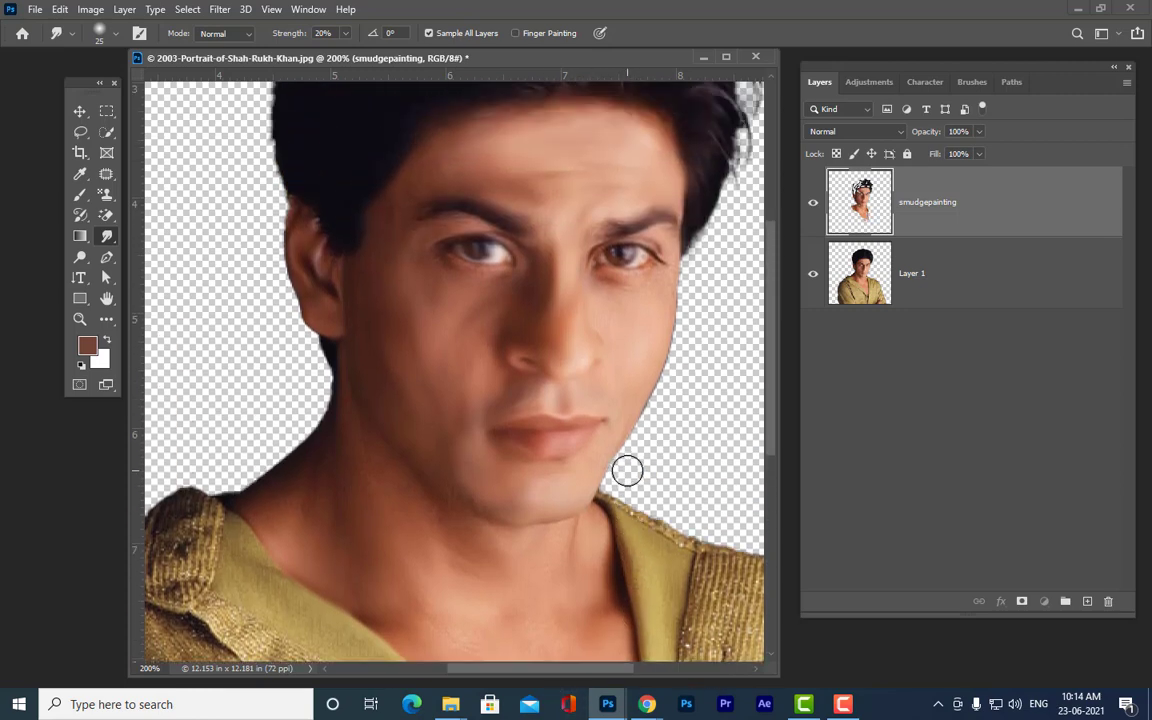
scroll(622, 454, "up", 2)
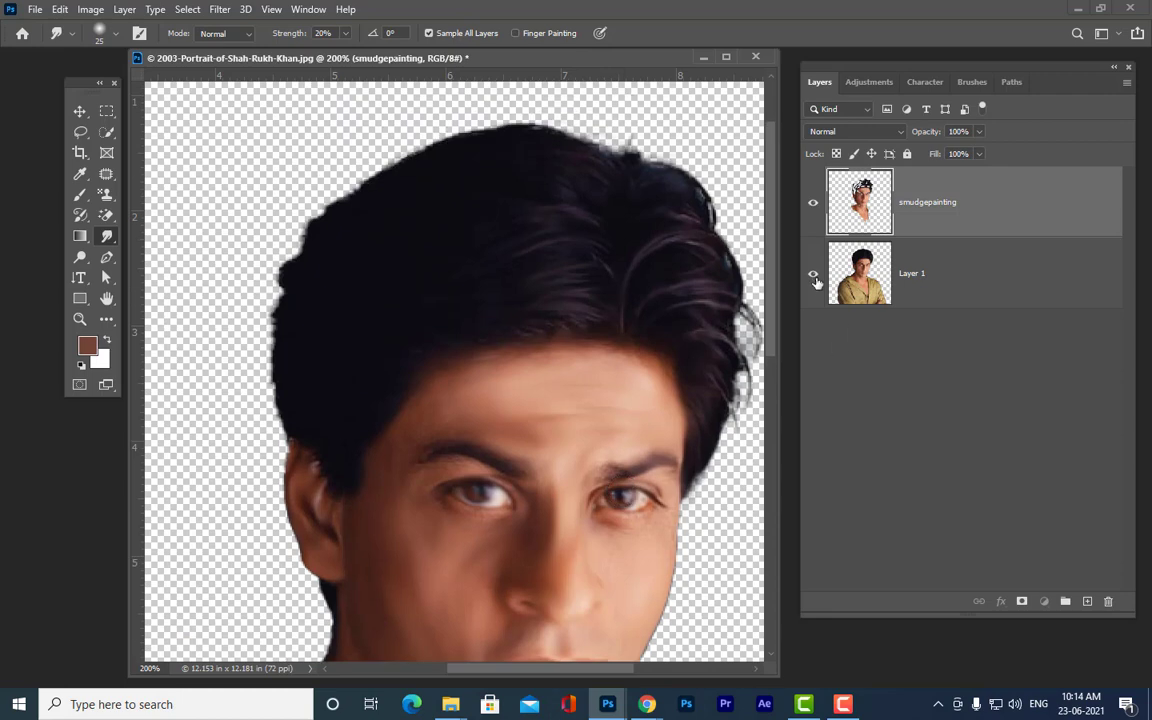
left_click(813, 274)
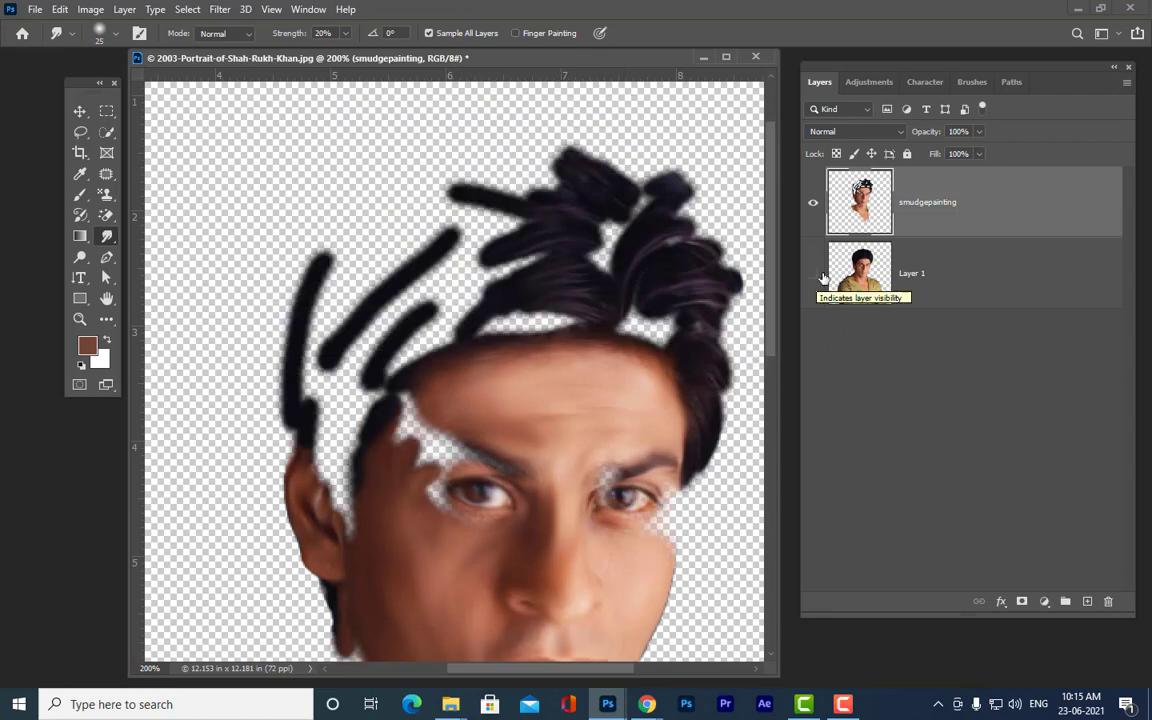
scroll(1037, 370, "down", 5)
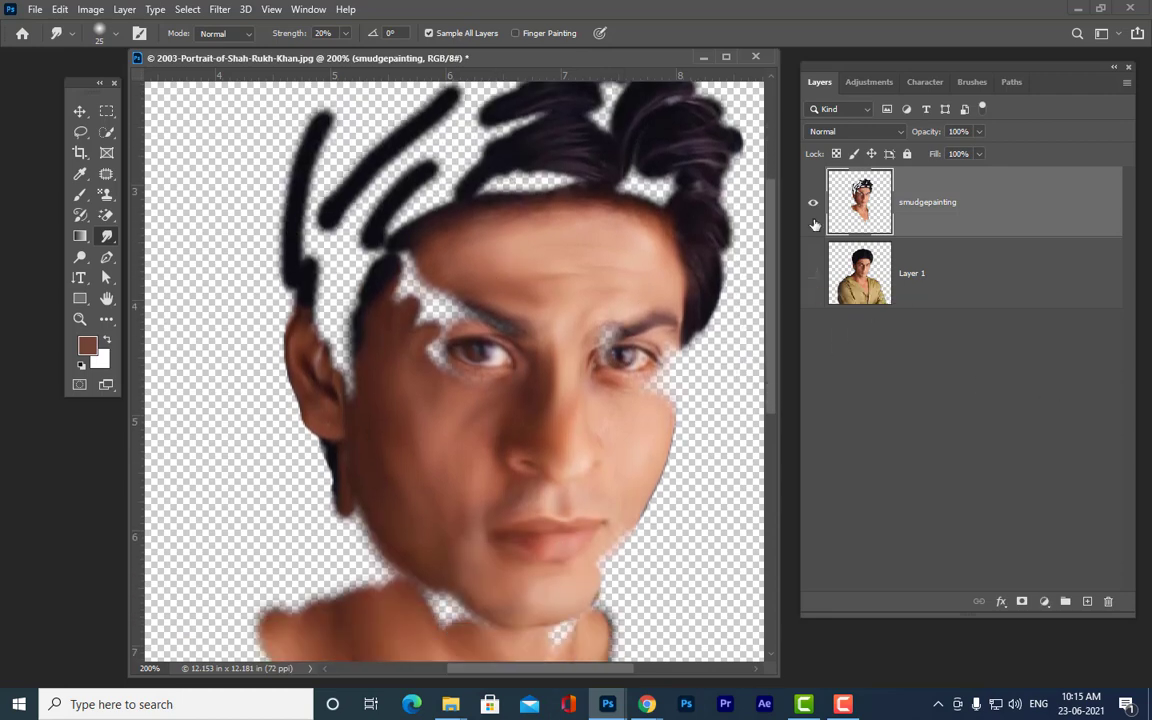
left_click(812, 273)
left_click(812, 273)
left_click(812, 273)
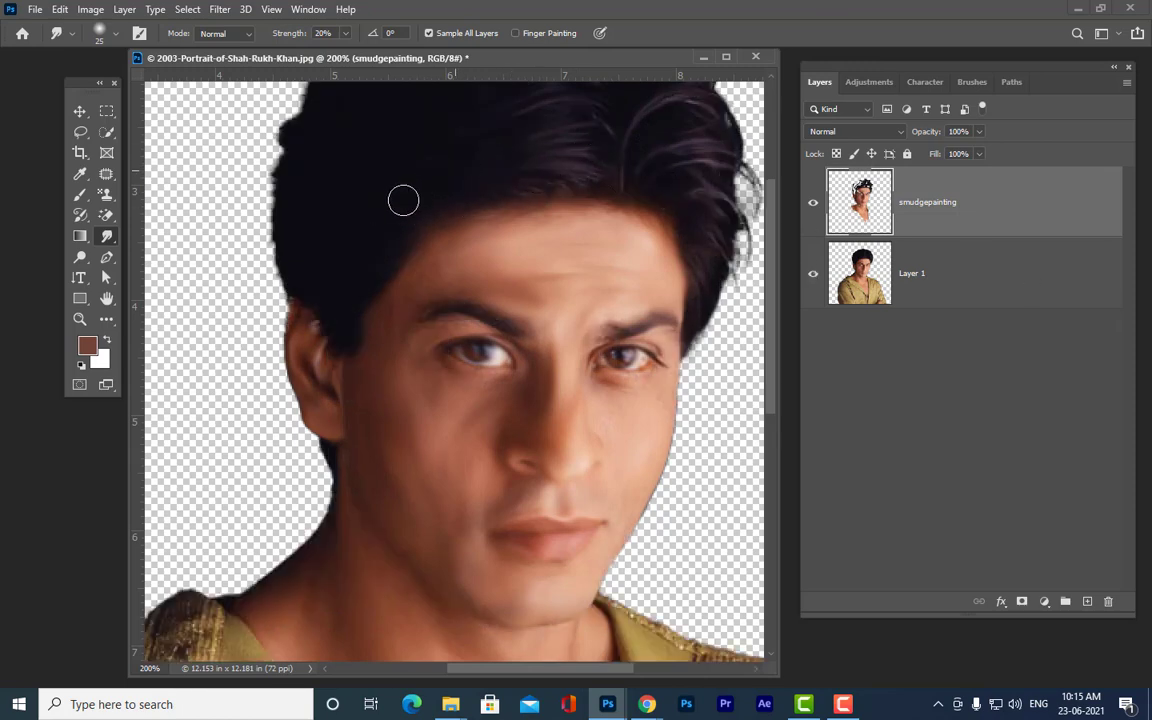
- Hide Layer 1 and smudge the dark hair across the crown and sides to fill its unpainted gaps
scroll(440, 196, "up", 3)
mouse_move(384, 181)
left_mouse_down()
mouse_move(283, 301)
mouse_move(288, 347)
mouse_move(268, 260)
left_mouse_up()
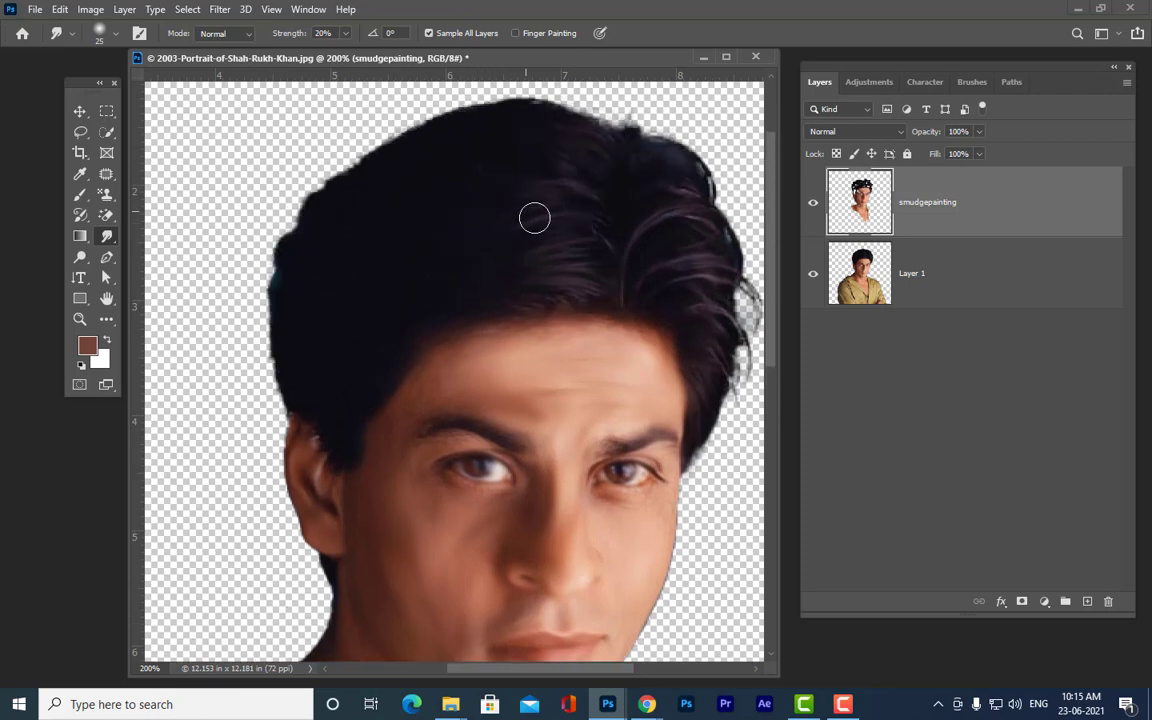
left_click(813, 276)
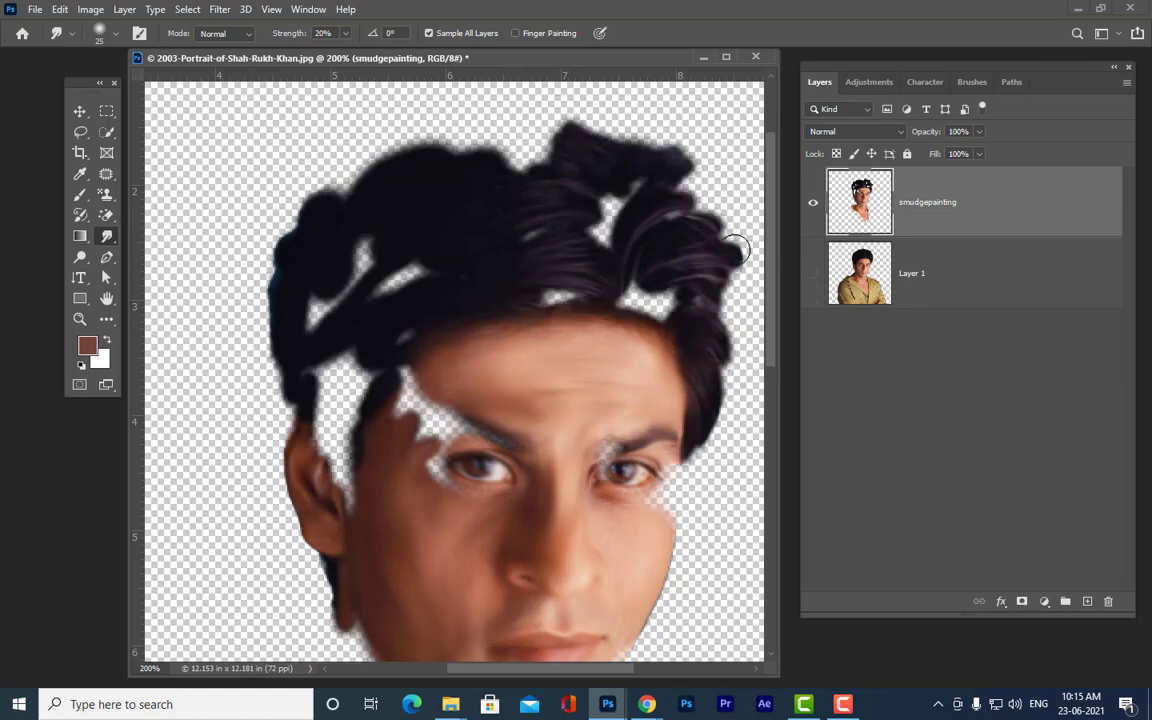
mouse_move(624, 227)
left_mouse_down()
mouse_move(517, 172)
mouse_move(543, 139)
mouse_move(501, 141)
mouse_move(378, 193)
mouse_move(306, 257)
mouse_move(329, 309)
mouse_move(424, 272)
mouse_move(305, 342)
mouse_move(340, 378)
mouse_move(302, 400)
mouse_move(337, 434)
mouse_move(337, 383)
mouse_move(321, 470)
mouse_move(406, 316)
mouse_move(358, 388)
mouse_move(321, 347)
mouse_move(566, 265)
mouse_move(553, 303)
mouse_move(549, 267)
mouse_move(450, 278)
left_mouse_up()
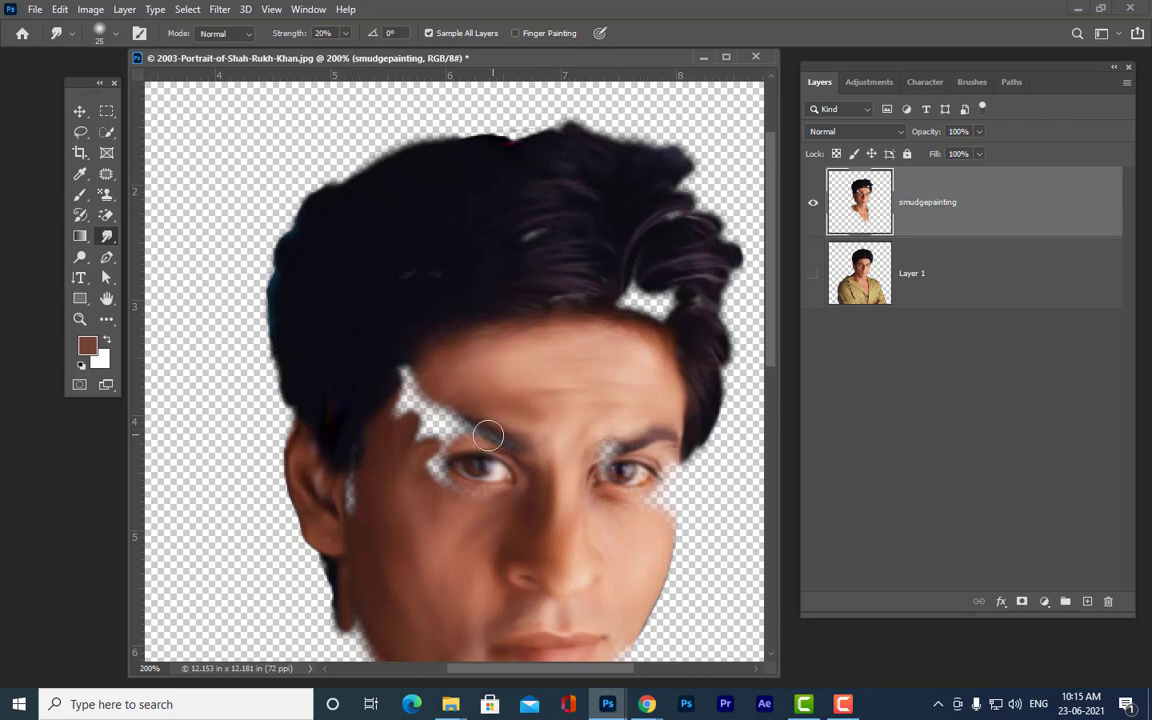
- Smudge over the gaps at the temple, eyebrows and eyes, and blend the hair out to its upper outline
mouse_move(447, 405)
left_mouse_down()
mouse_move(415, 445)
mouse_move(416, 382)
mouse_move(368, 432)
mouse_move(324, 520)
mouse_move(342, 471)
mouse_move(342, 507)
left_mouse_up()
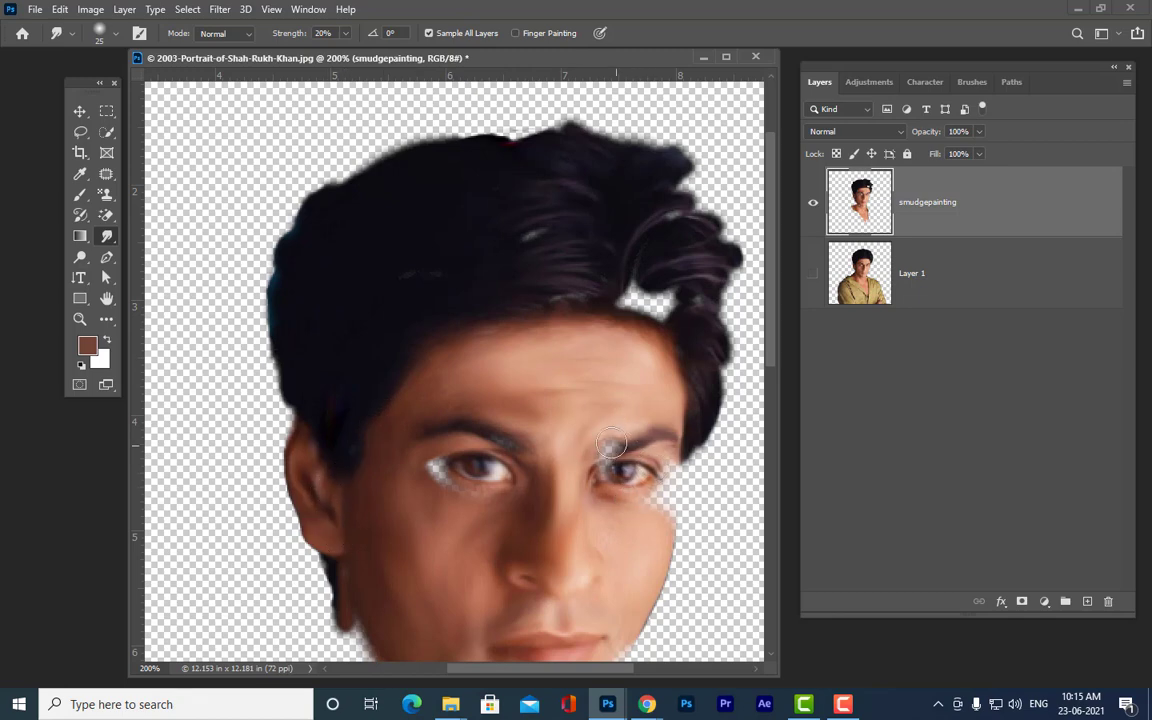
mouse_move(640, 470)
left_mouse_down()
mouse_move(668, 513)
mouse_move(676, 462)
mouse_move(669, 512)
left_mouse_up()
mouse_move(660, 325)
left_mouse_down()
mouse_move(617, 286)
mouse_move(679, 296)
mouse_move(688, 188)
mouse_move(710, 200)
mouse_move(625, 205)
left_mouse_up()
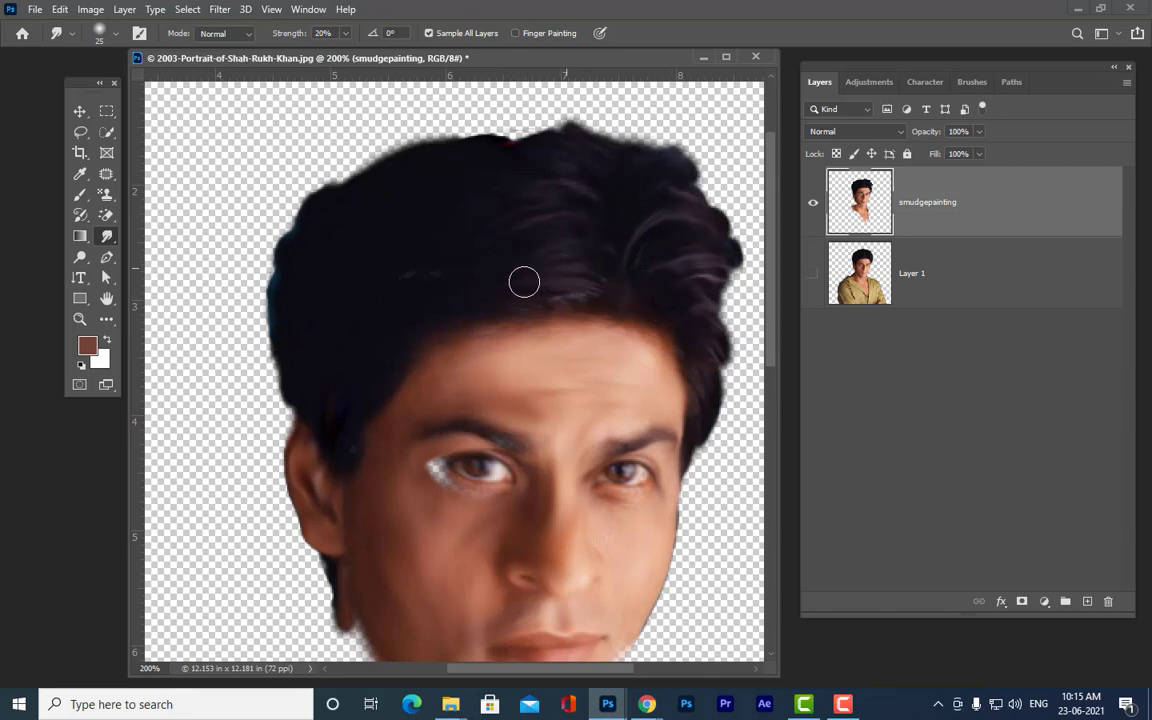
mouse_move(524, 283)
left_mouse_down()
mouse_move(496, 255)
mouse_move(434, 257)
mouse_move(422, 270)
mouse_move(659, 186)
mouse_move(724, 252)
mouse_move(713, 228)
mouse_move(723, 354)
mouse_move(734, 298)
mouse_move(735, 418)
mouse_move(711, 400)
mouse_move(740, 286)
mouse_move(721, 306)
mouse_move(713, 372)
mouse_move(713, 299)
mouse_move(280, 275)
mouse_move(354, 213)
left_mouse_up()
mouse_move(430, 157)
left_mouse_down()
mouse_move(558, 134)
mouse_move(522, 141)
mouse_move(490, 128)
left_mouse_up()
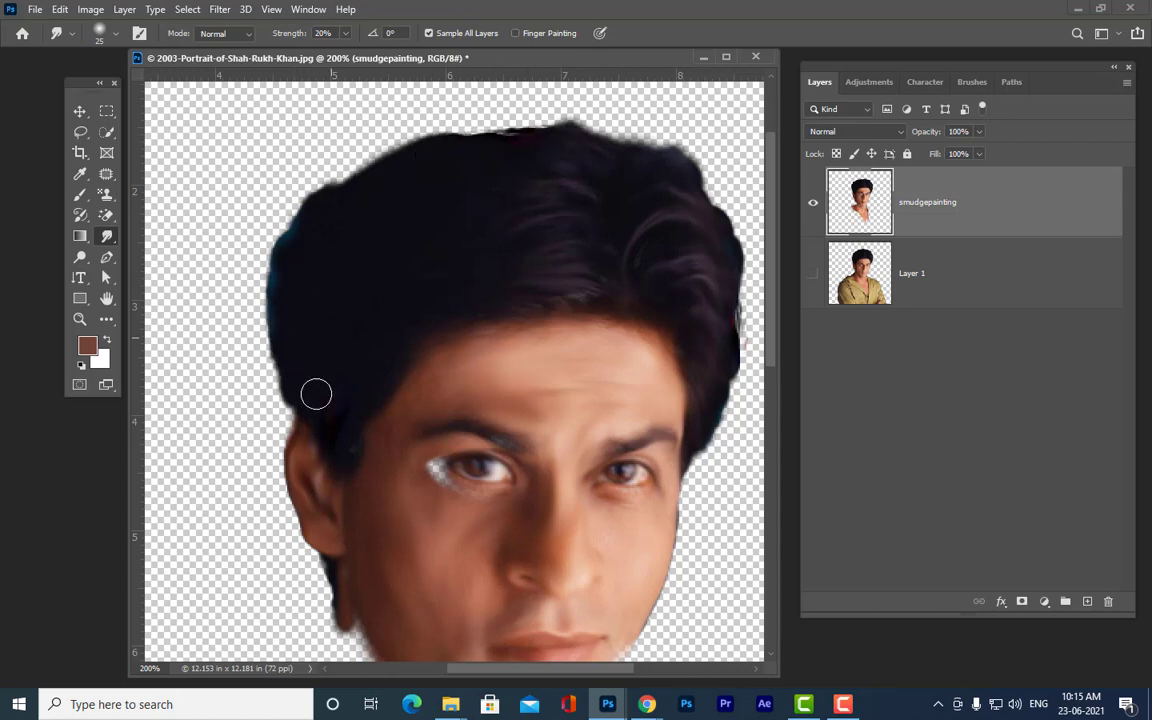
scroll(345, 380, "down", 2)
mouse_move(432, 385)
left_mouse_down()
mouse_move(474, 420)
mouse_move(523, 410)
left_mouse_up()
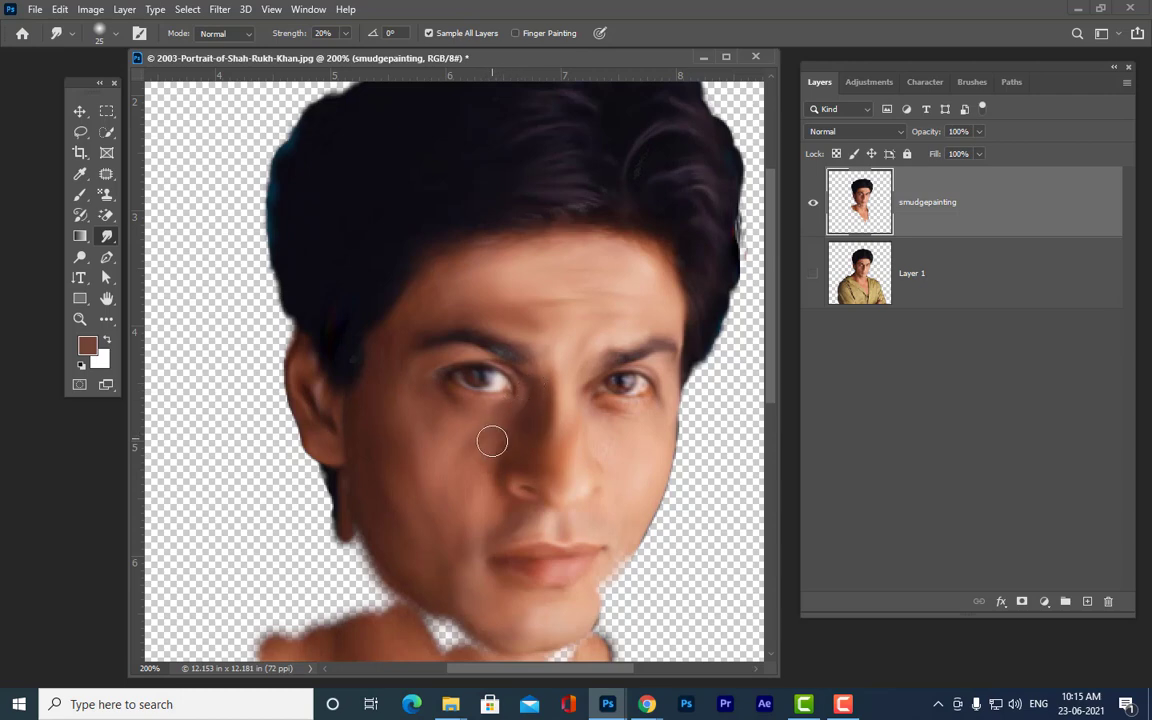
- Smudge over the remaining gaps in the neck, shoulder, jawline and chest skin
scroll(592, 429, "down", 3)
left_click_drag(579, 482, 561, 504)
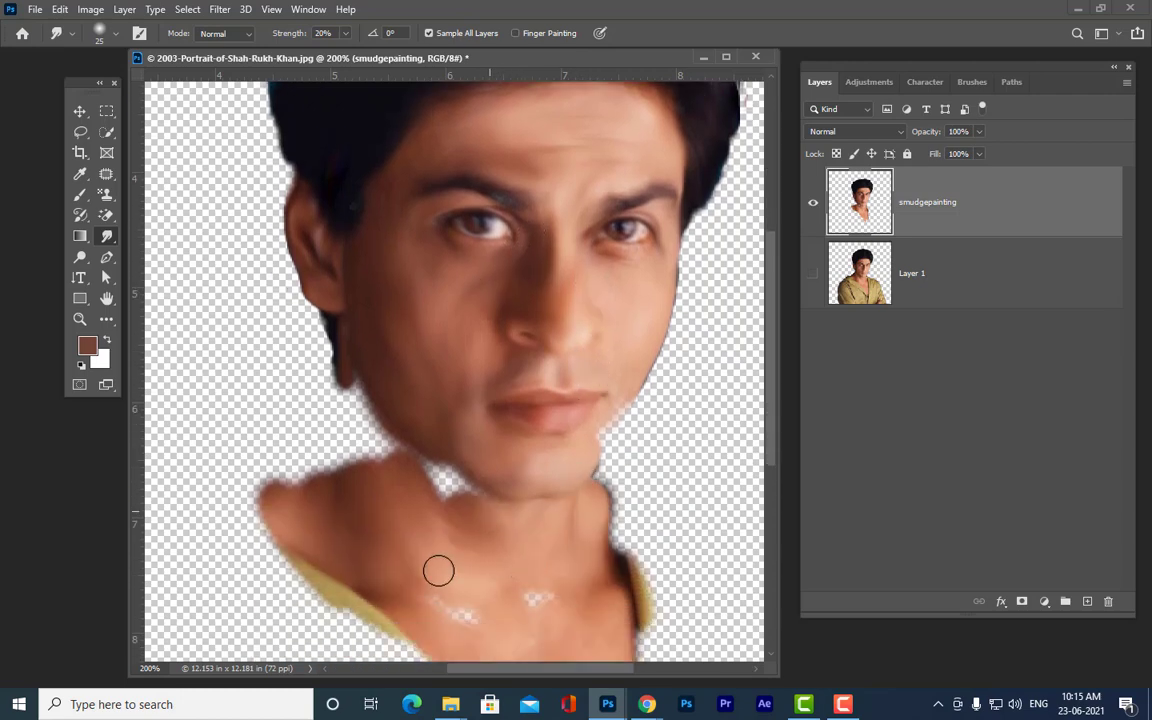
mouse_move(437, 571)
left_mouse_down()
mouse_move(450, 504)
mouse_move(429, 499)
mouse_move(355, 391)
mouse_move(310, 405)
mouse_move(330, 460)
mouse_move(355, 412)
mouse_move(309, 478)
mouse_move(342, 437)
mouse_move(245, 445)
mouse_move(235, 465)
left_mouse_up()
mouse_move(488, 557)
left_mouse_down()
mouse_move(475, 635)
mouse_move(556, 640)
mouse_move(509, 582)
mouse_move(539, 585)
mouse_move(559, 663)
mouse_move(607, 597)
left_mouse_up()
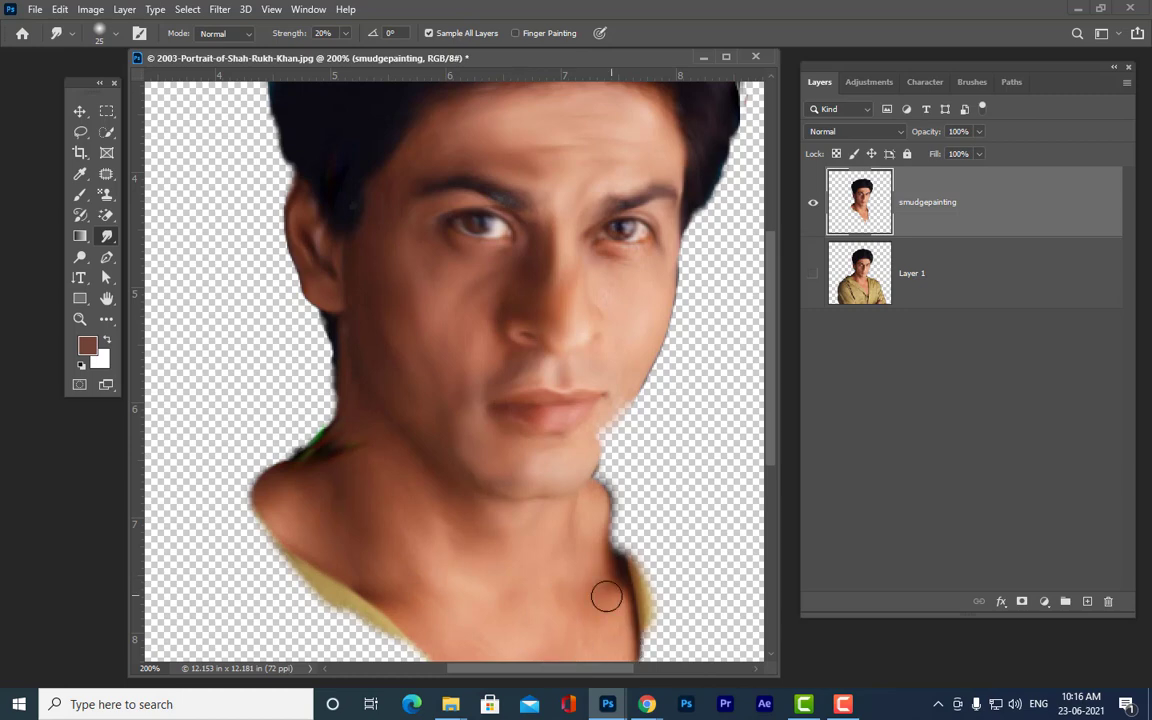
left_click_drag(613, 436, 578, 494)
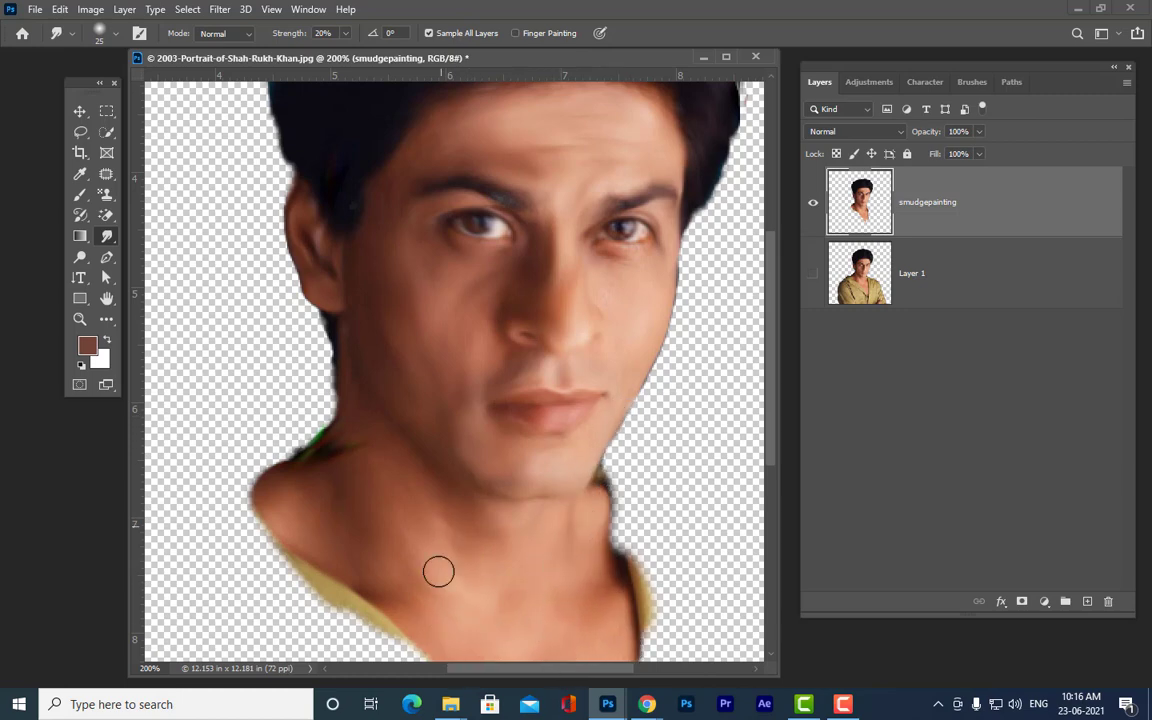
scroll(500, 559, "down", 3)
left_click_drag(590, 625, 606, 684)
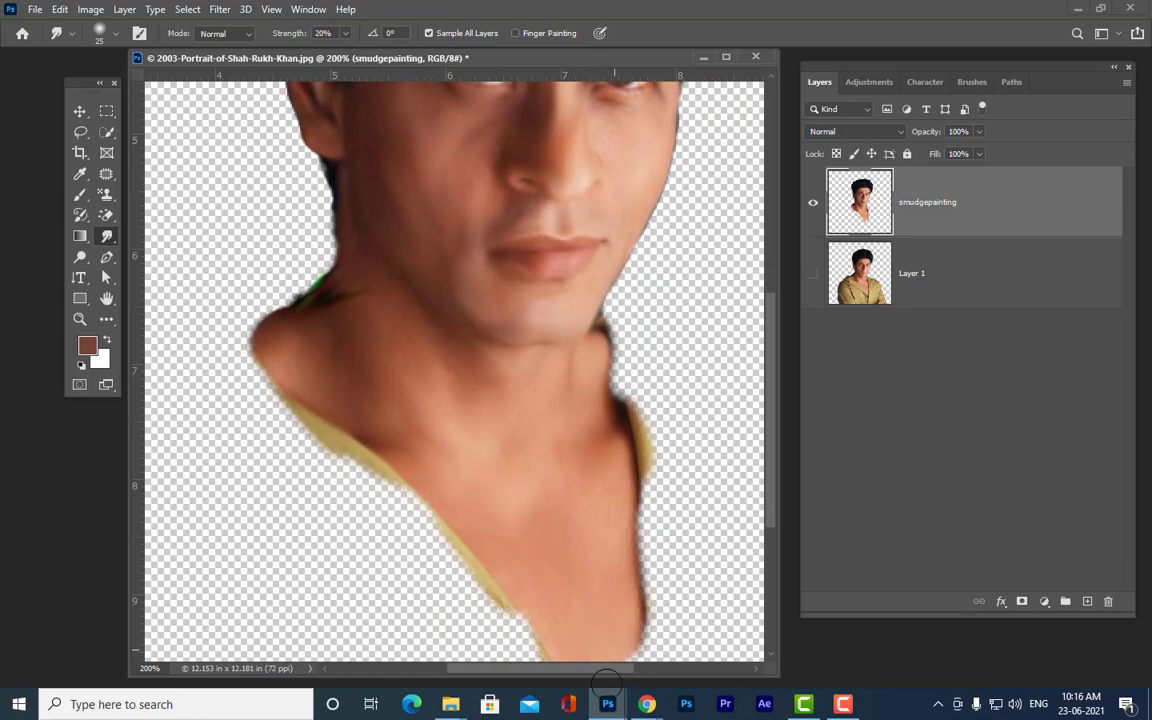
- Try smudging down the shirt collar edge beside the chest with Layer 1 hidden, and undo the last two strokes
left_click_drag(634, 450, 665, 615)
left_click_drag(652, 485, 671, 597)
key("ctrl+z")
key("ctrl+z")
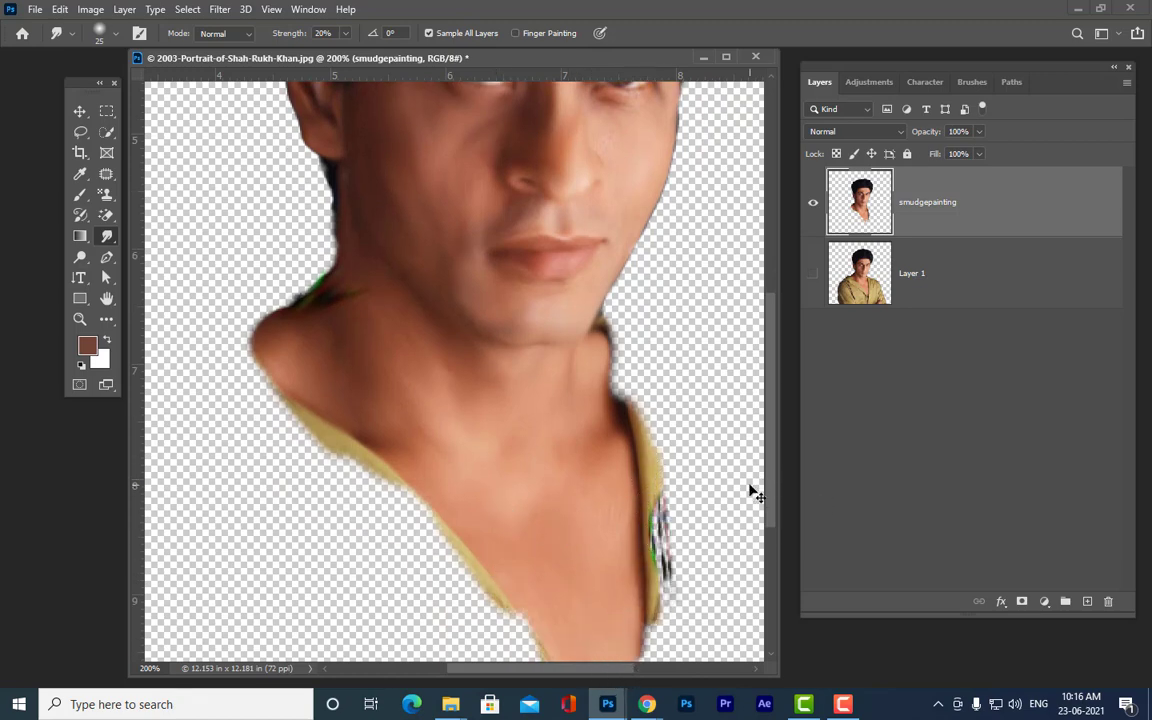
- Show Layer 1 again and smudge downward along the inner collar and the ribbed shirt placket beside the chest
left_click(814, 276)
left_click_drag(655, 463, 662, 581)
left_click_drag(651, 510, 650, 633)
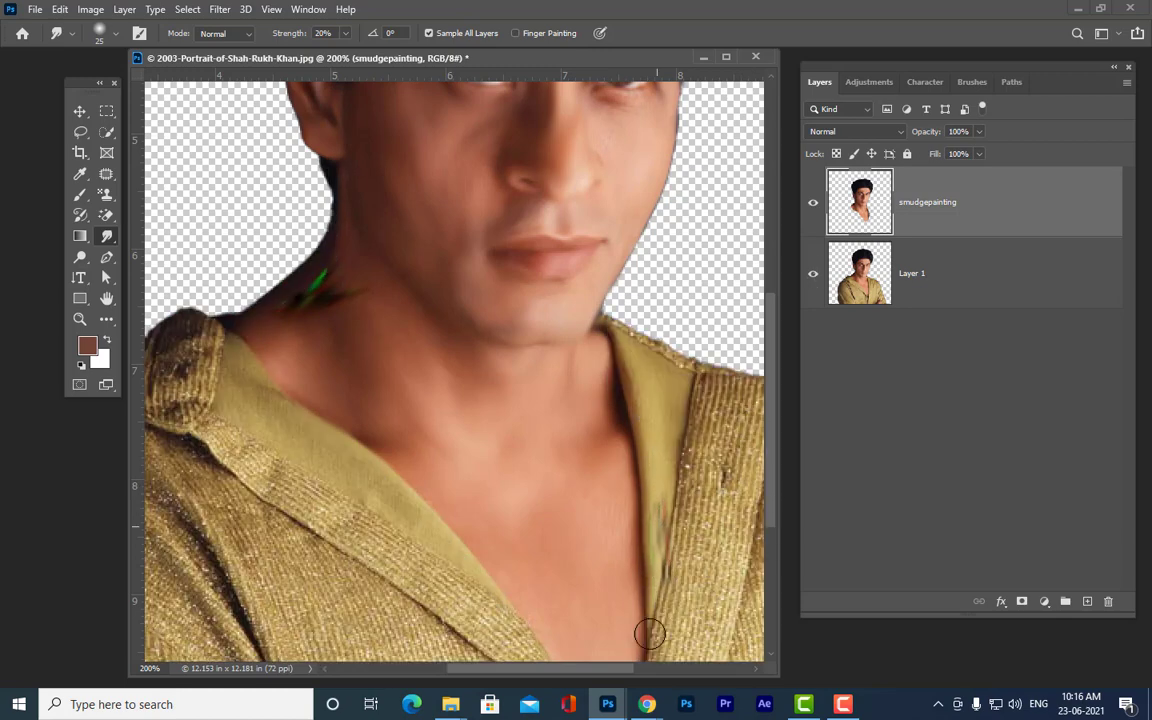
mouse_move(677, 390)
left_mouse_down()
mouse_move(683, 463)
mouse_move(653, 598)
mouse_move(709, 476)
mouse_move(705, 442)
mouse_move(669, 608)
left_mouse_up()
left_click_drag(705, 464, 697, 635)
mouse_move(730, 413)
left_mouse_down()
mouse_move(708, 549)
mouse_move(723, 416)
mouse_move(719, 556)
mouse_move(747, 443)
mouse_move(714, 707)
left_mouse_up()
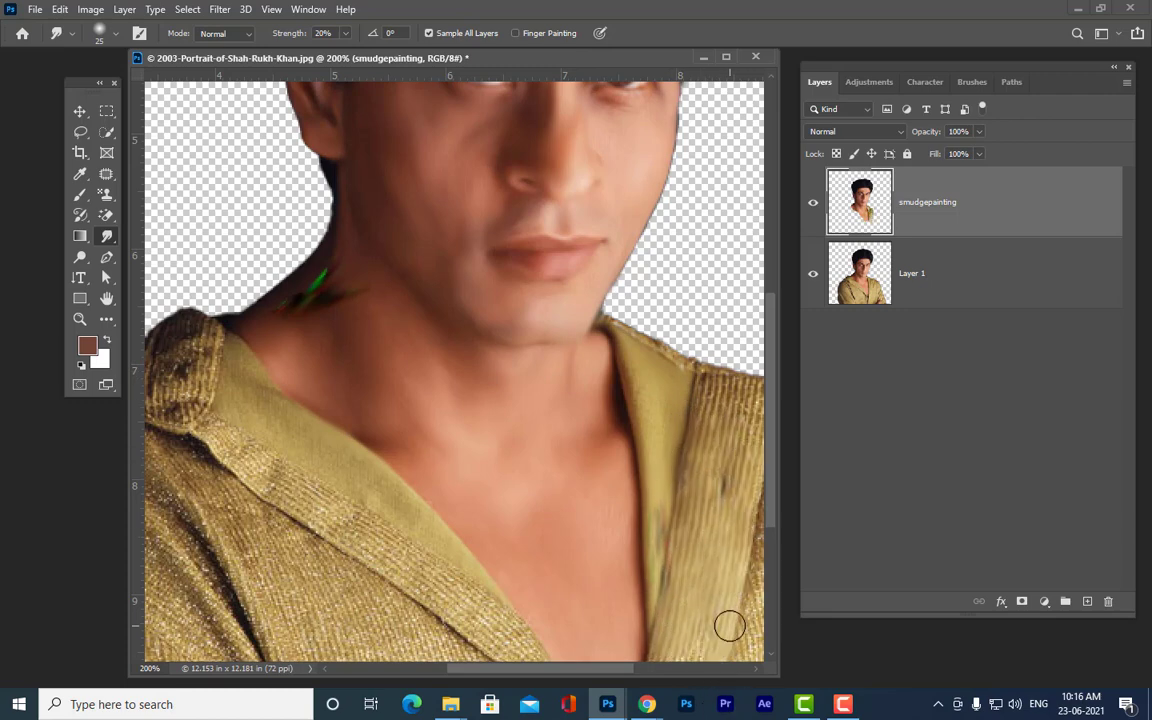
- Enlarge the smudge brush to 40 px and smudge the shirt front beside the ribbed placket, down to the hand and crossed arm
key("ctrl+minus")
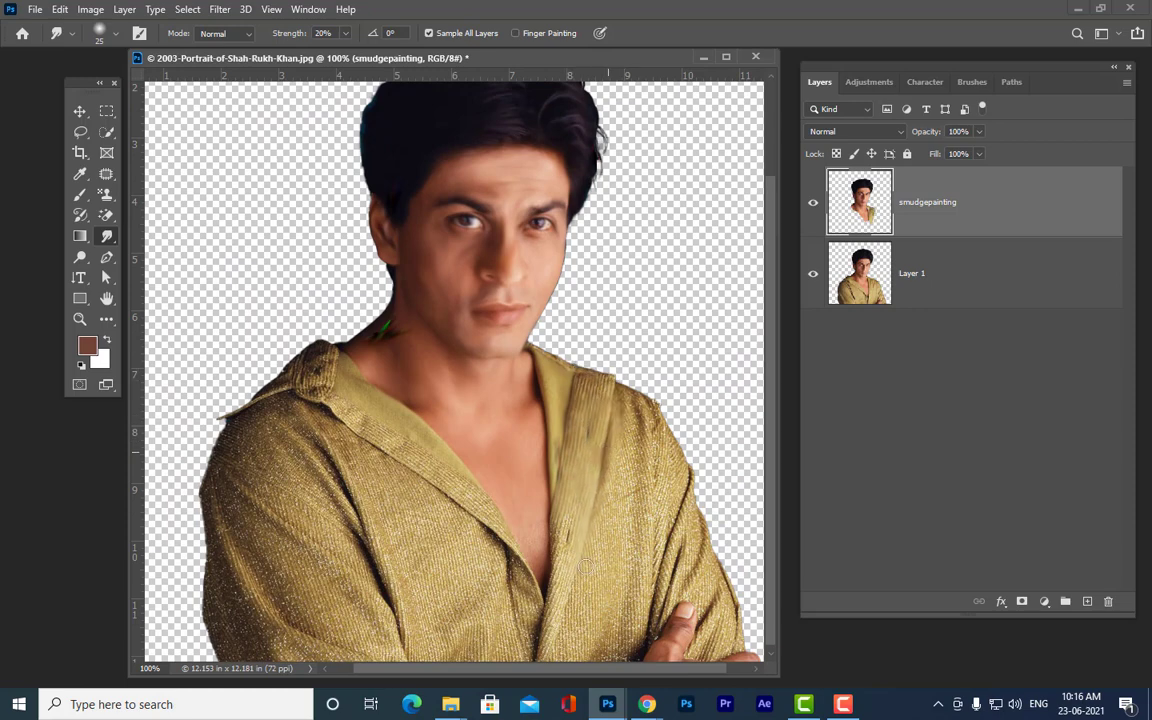
mouse_move(586, 567)
left_mouse_down()
mouse_move(556, 655)
mouse_move(577, 620)
left_mouse_up()
key("bracketright")
mouse_move(612, 403)
left_mouse_down()
mouse_move(661, 445)
mouse_move(656, 426)
mouse_move(640, 514)
left_mouse_up()
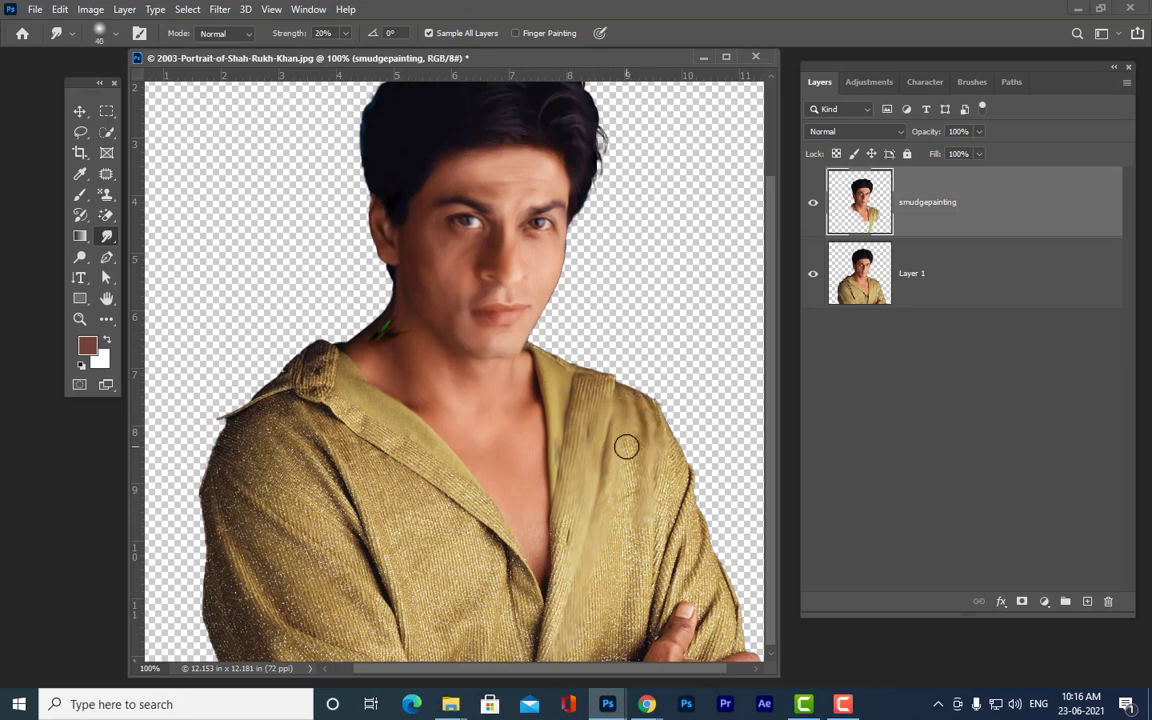
left_click_drag(565, 405, 568, 602)
left_click_drag(540, 500, 544, 667)
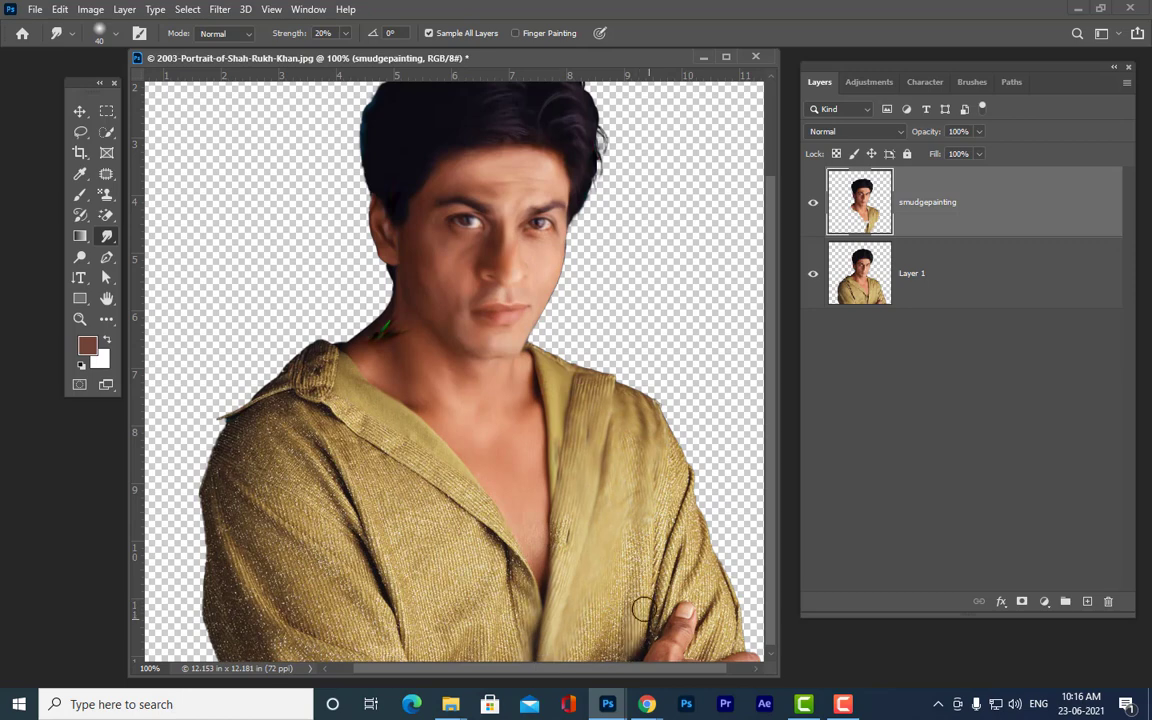
left_click_drag(672, 617, 586, 674)
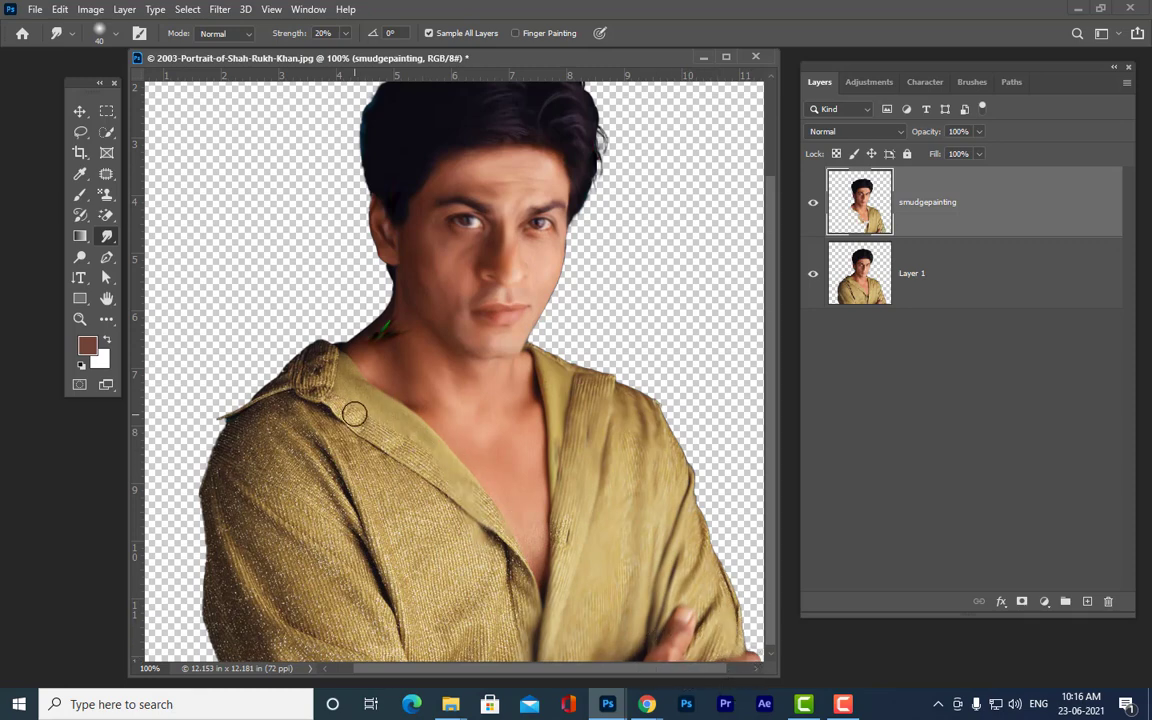
- Smudge along the opposite shirt opening from the collar to the lower chest, and smooth the fabric next to it
mouse_move(336, 356)
left_mouse_down()
mouse_move(402, 425)
mouse_move(424, 463)
mouse_move(411, 478)
mouse_move(509, 551)
mouse_move(533, 625)
left_mouse_up()
left_click_drag(510, 570, 529, 667)
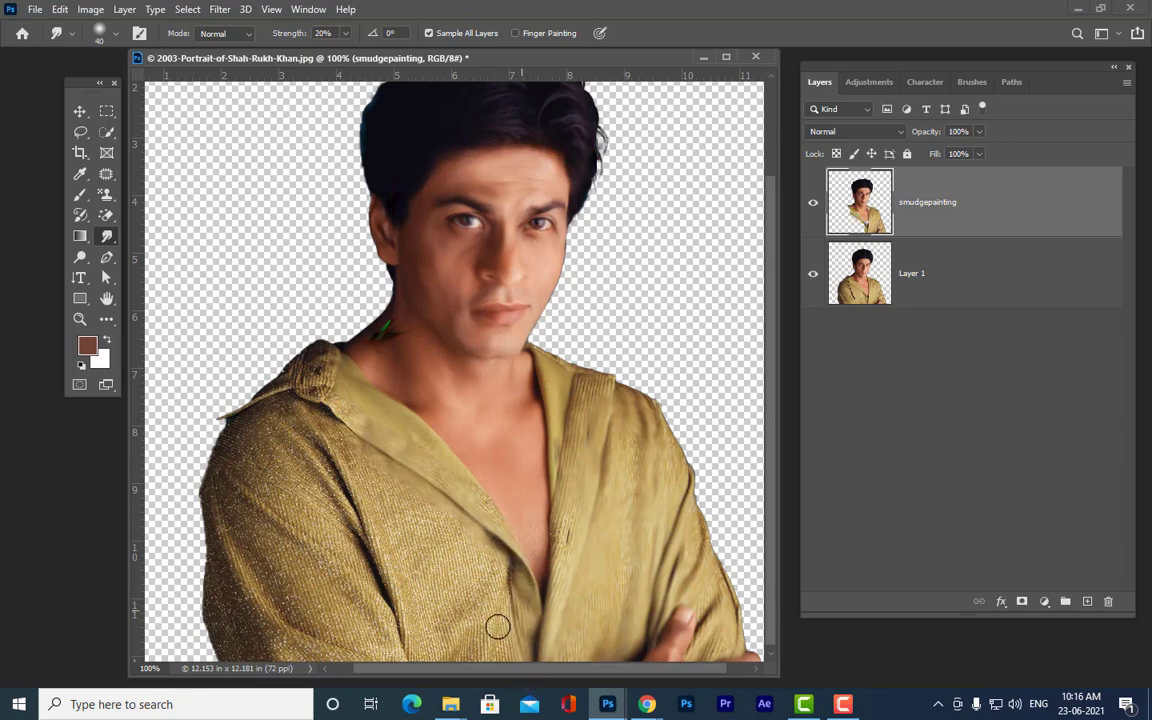
left_click_drag(421, 476, 498, 669)
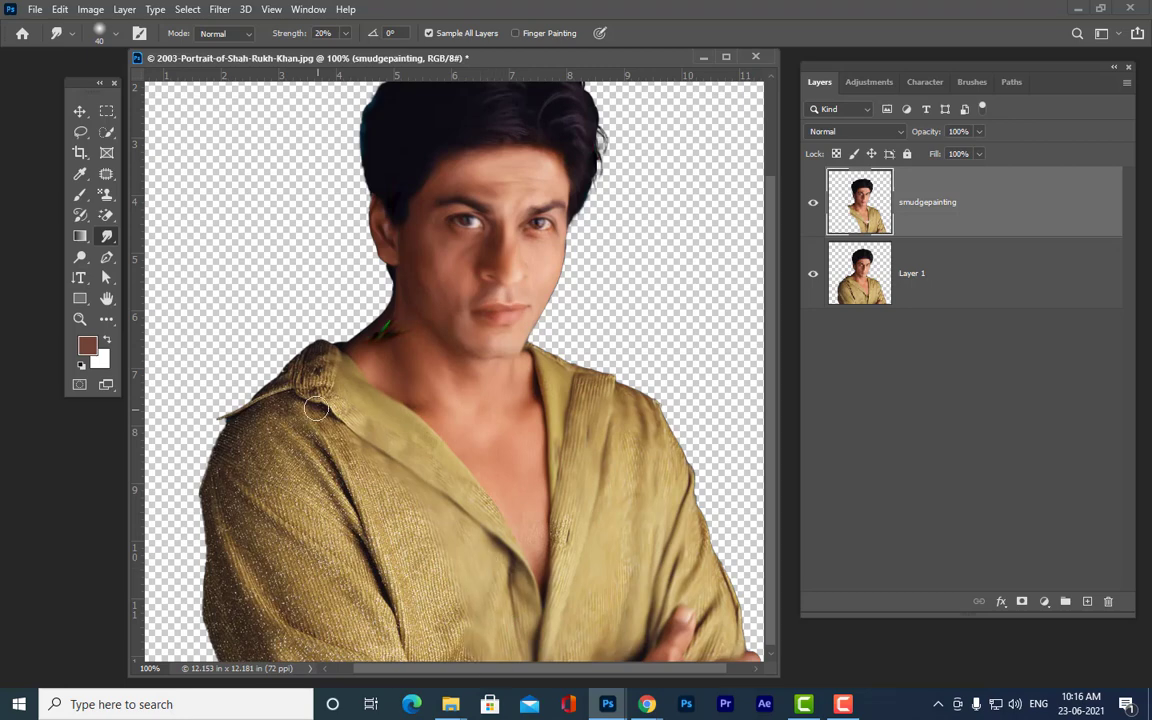
- Smudge the folded collar on the shoulder and the dark edge of the neck above it
left_click_drag(284, 355, 320, 404)
mouse_move(315, 353)
left_mouse_down()
mouse_move(275, 382)
mouse_move(318, 370)
mouse_move(275, 394)
mouse_move(319, 383)
left_mouse_up()
mouse_move(411, 329)
left_mouse_down()
mouse_move(365, 345)
mouse_move(394, 315)
mouse_move(342, 355)
mouse_move(376, 342)
left_mouse_up()
- Smudge the shirt fabric over the shoulder and down the sleeve until the speckled texture is smoothed
mouse_move(302, 388)
left_mouse_down()
mouse_move(276, 417)
mouse_move(250, 414)
mouse_move(213, 558)
mouse_move(226, 455)
mouse_move(237, 430)
mouse_move(225, 569)
left_mouse_up()
mouse_move(214, 520)
left_mouse_down()
mouse_move(271, 611)
mouse_move(359, 673)
left_mouse_up()
mouse_move(189, 500)
left_mouse_down()
mouse_move(227, 640)
mouse_move(283, 652)
mouse_move(316, 697)
left_mouse_up()
mouse_move(250, 645)
left_mouse_down()
mouse_move(286, 691)
mouse_move(313, 666)
left_mouse_up()
mouse_move(330, 455)
left_mouse_down()
mouse_move(372, 557)
mouse_move(394, 655)
left_mouse_up()
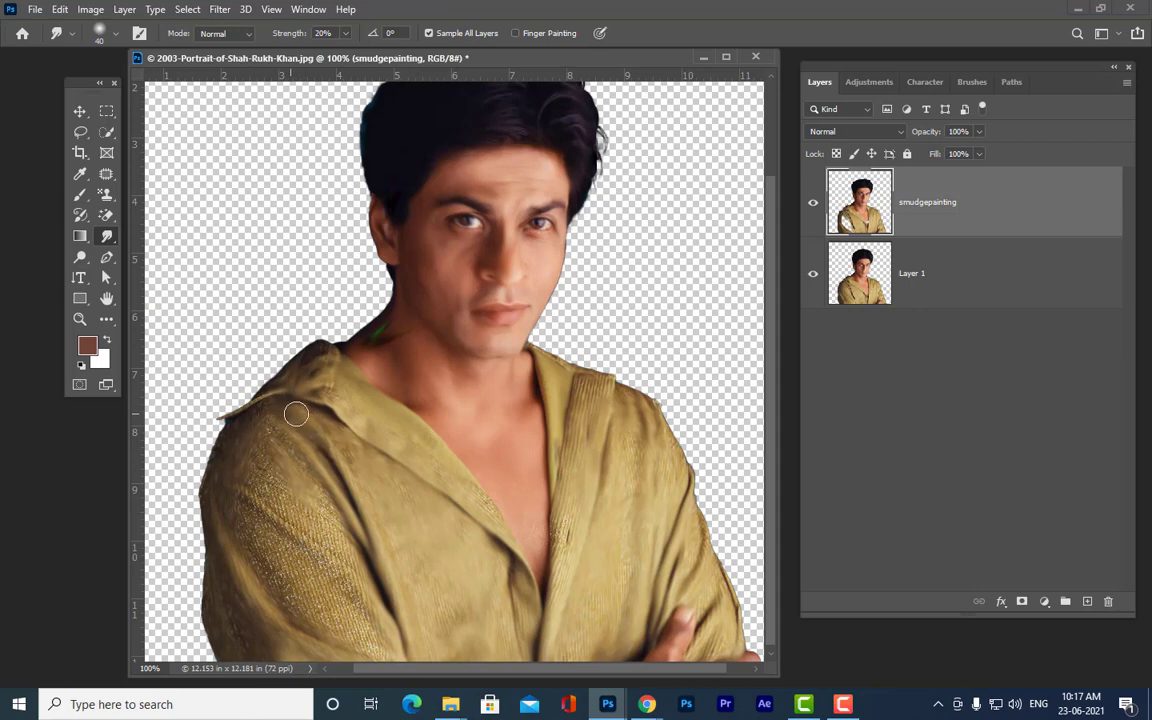
mouse_move(273, 467)
left_mouse_down()
mouse_move(262, 501)
mouse_move(253, 478)
mouse_move(295, 505)
mouse_move(328, 549)
mouse_move(305, 500)
mouse_move(344, 547)
left_mouse_up()
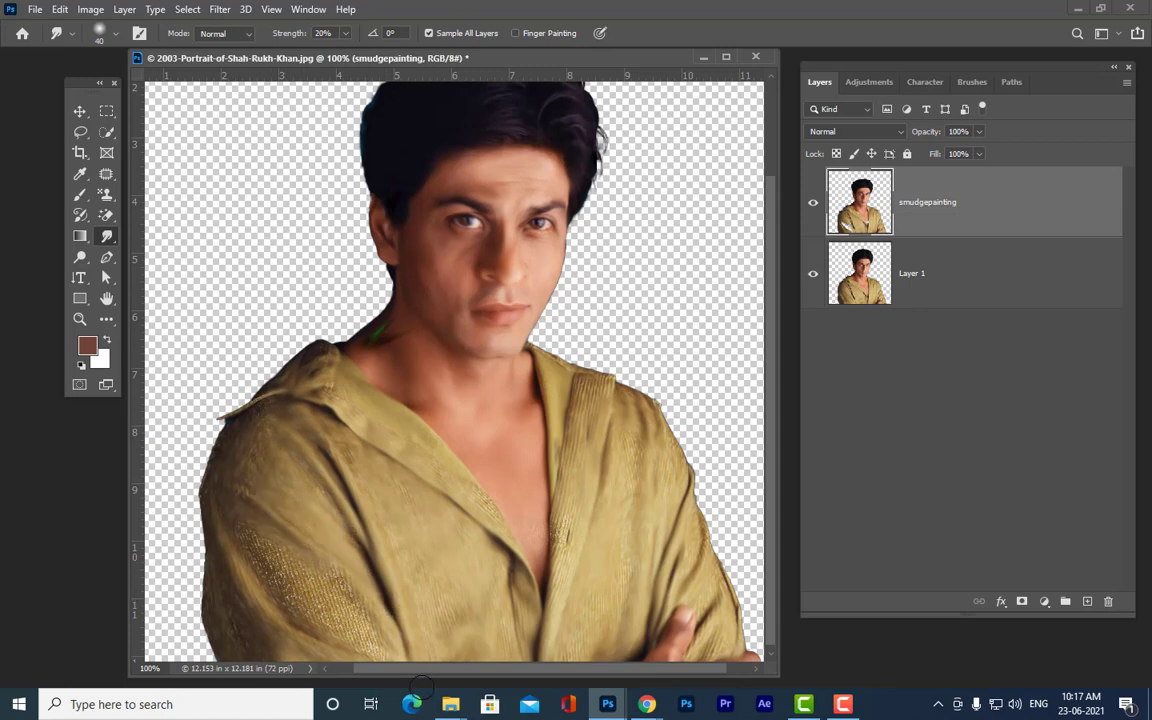
mouse_move(232, 535)
left_mouse_down()
mouse_move(269, 542)
mouse_move(269, 555)
mouse_move(241, 541)
mouse_move(282, 600)
mouse_move(260, 555)
mouse_move(319, 617)
mouse_move(305, 561)
mouse_move(357, 592)
mouse_move(295, 584)
mouse_move(361, 643)
mouse_move(318, 580)
mouse_move(390, 638)
mouse_move(330, 597)
mouse_move(366, 630)
left_mouse_up()
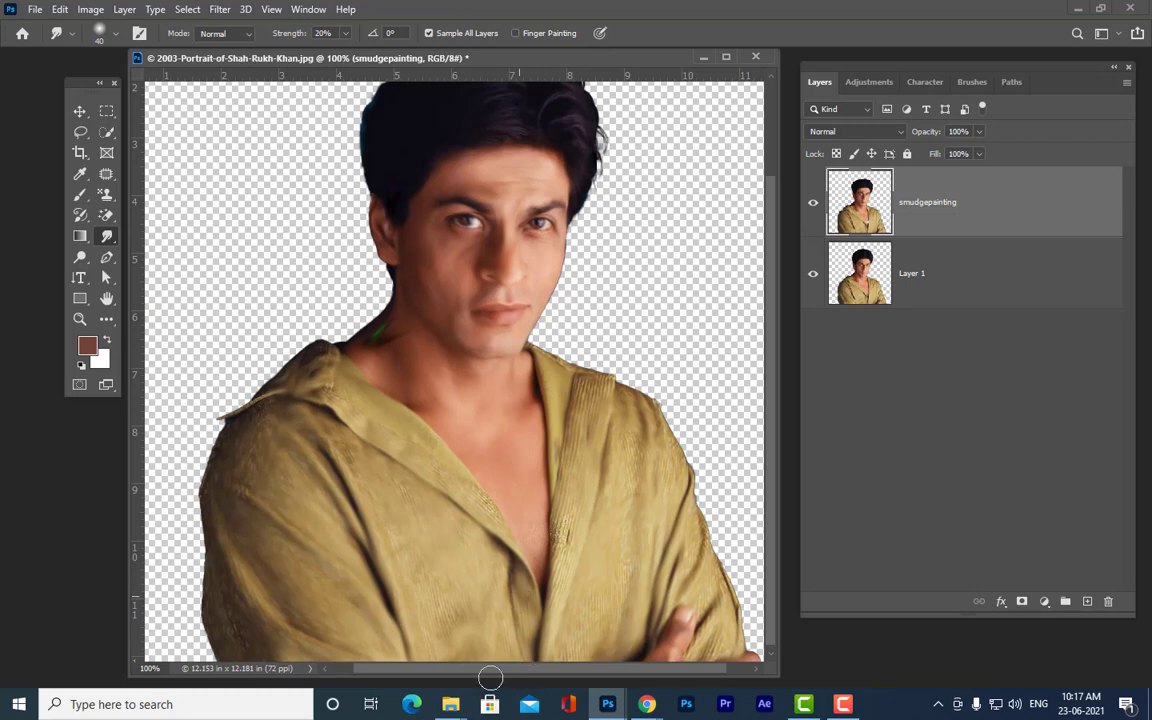
left_click_drag(300, 583, 313, 633)
- Blend the green spot on the neck edge and smudge along the collar outline to its pointed tip
scroll(622, 500, "down", 1)
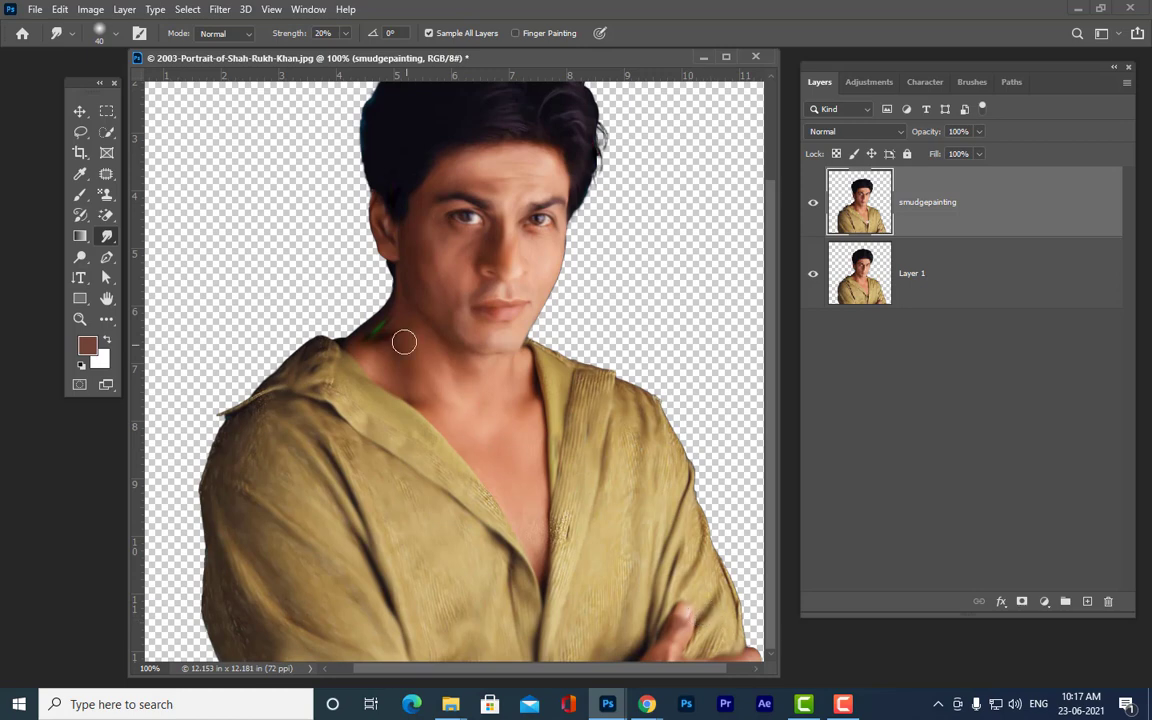
mouse_move(395, 322)
left_mouse_down()
mouse_move(374, 334)
mouse_move(398, 332)
mouse_move(296, 352)
mouse_move(232, 395)
left_mouse_up()
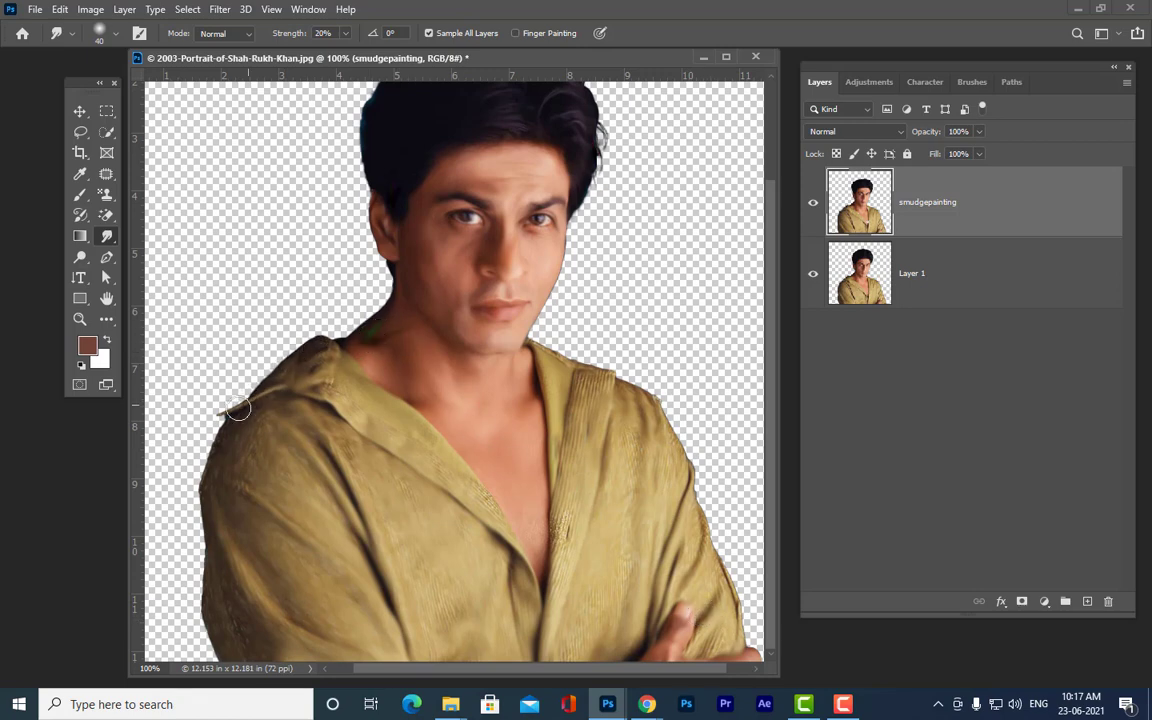
scroll(640, 321, "up", 3)
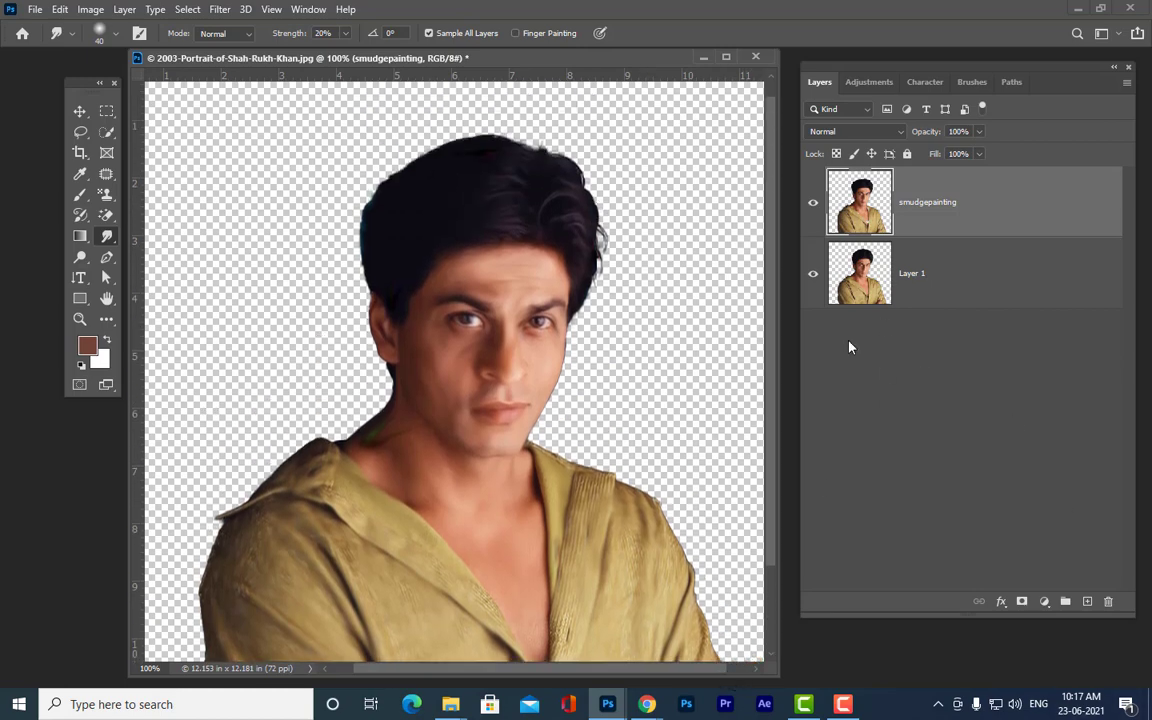
- Hide Layer 1 and smudge over the gaps in the lower chest and along the collar edge
left_click(813, 277)
scroll(651, 345, "down", 3)
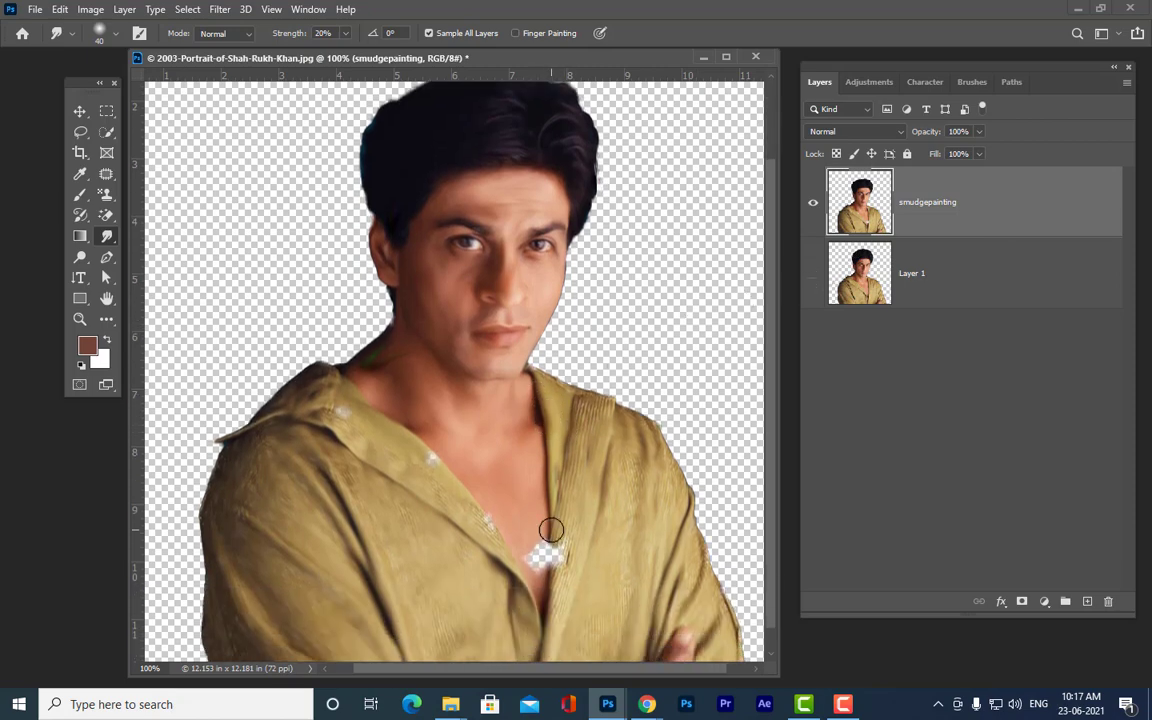
left_click_drag(551, 530, 519, 576)
left_click_drag(424, 453, 449, 483)
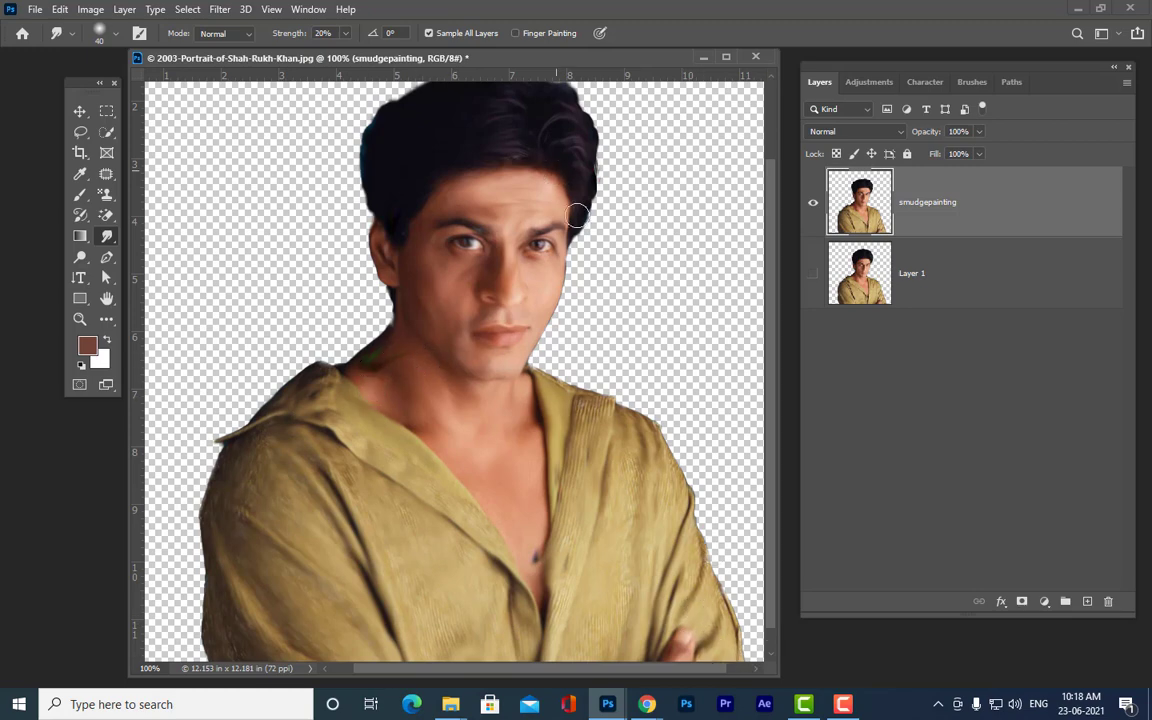
- Smudge the hair out to its upper and side outline, and smooth the outer shoulder and sleeve edge
scroll(645, 237, "up", 3)
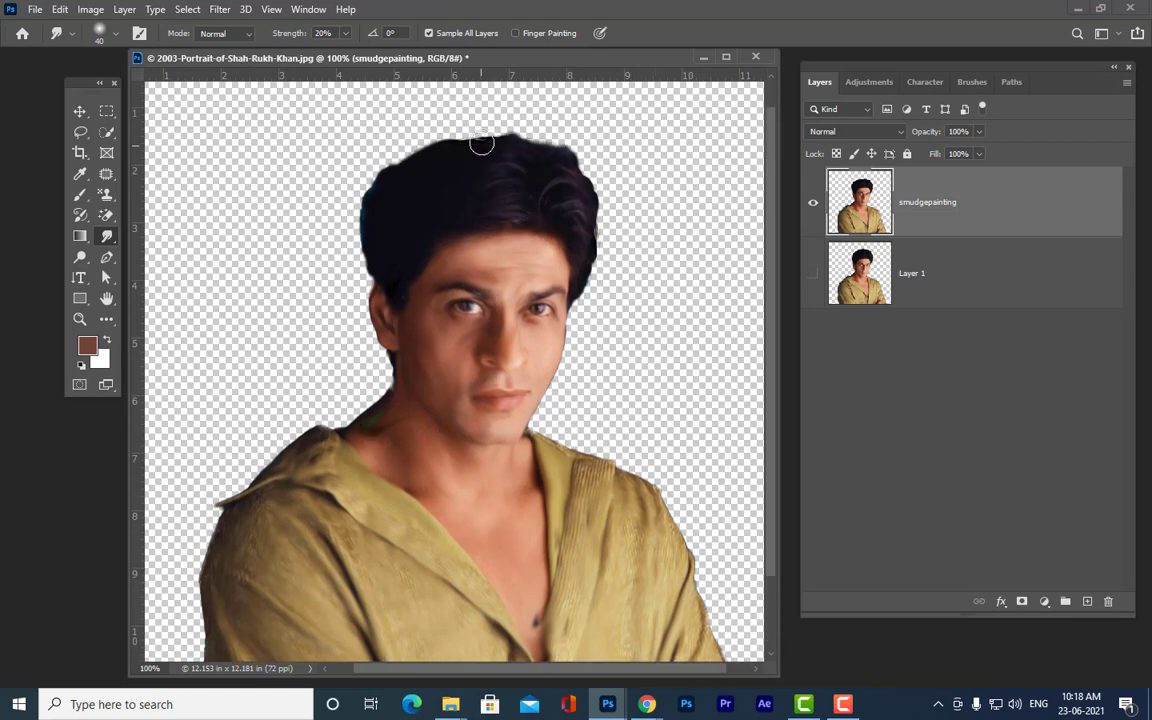
mouse_move(481, 143)
left_mouse_down()
mouse_move(510, 135)
mouse_move(563, 151)
mouse_move(455, 145)
mouse_move(491, 134)
mouse_move(475, 130)
mouse_move(407, 147)
mouse_move(429, 144)
mouse_move(382, 177)
mouse_move(420, 147)
mouse_move(495, 144)
left_mouse_up()
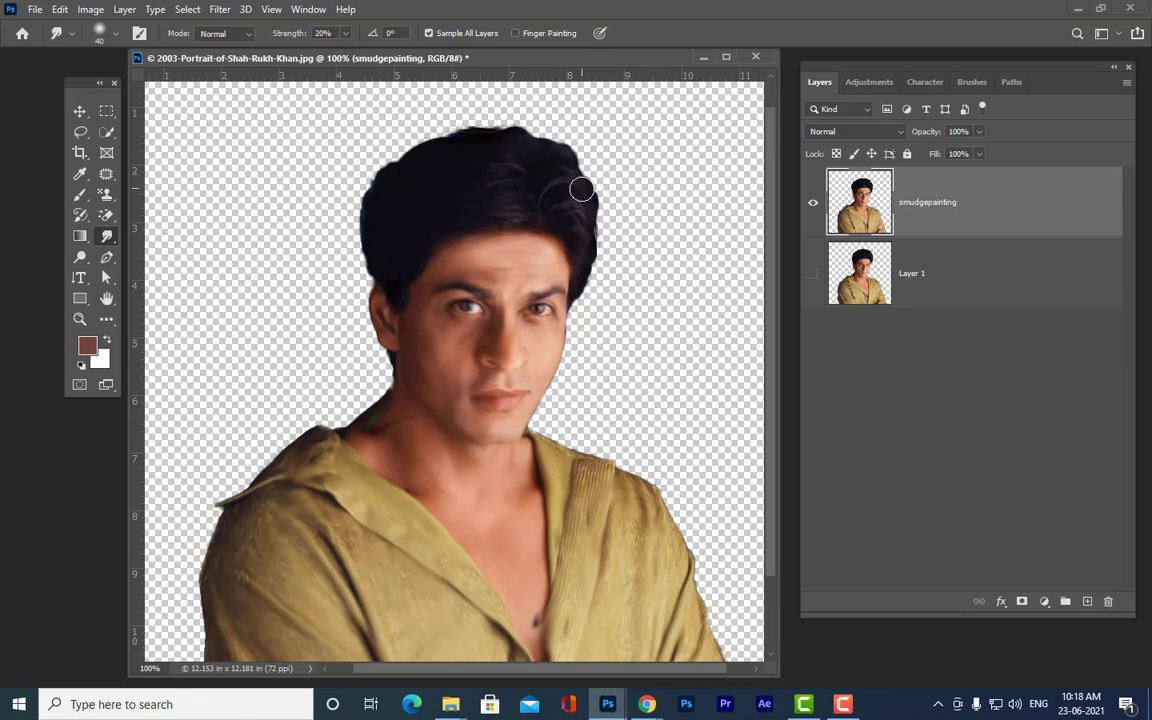
left_click_drag(582, 189, 587, 226)
mouse_move(298, 573)
left_mouse_down()
mouse_move(200, 588)
mouse_move(244, 612)
left_mouse_up()
mouse_move(257, 553)
left_mouse_down()
mouse_move(258, 618)
mouse_move(224, 655)
left_mouse_up()
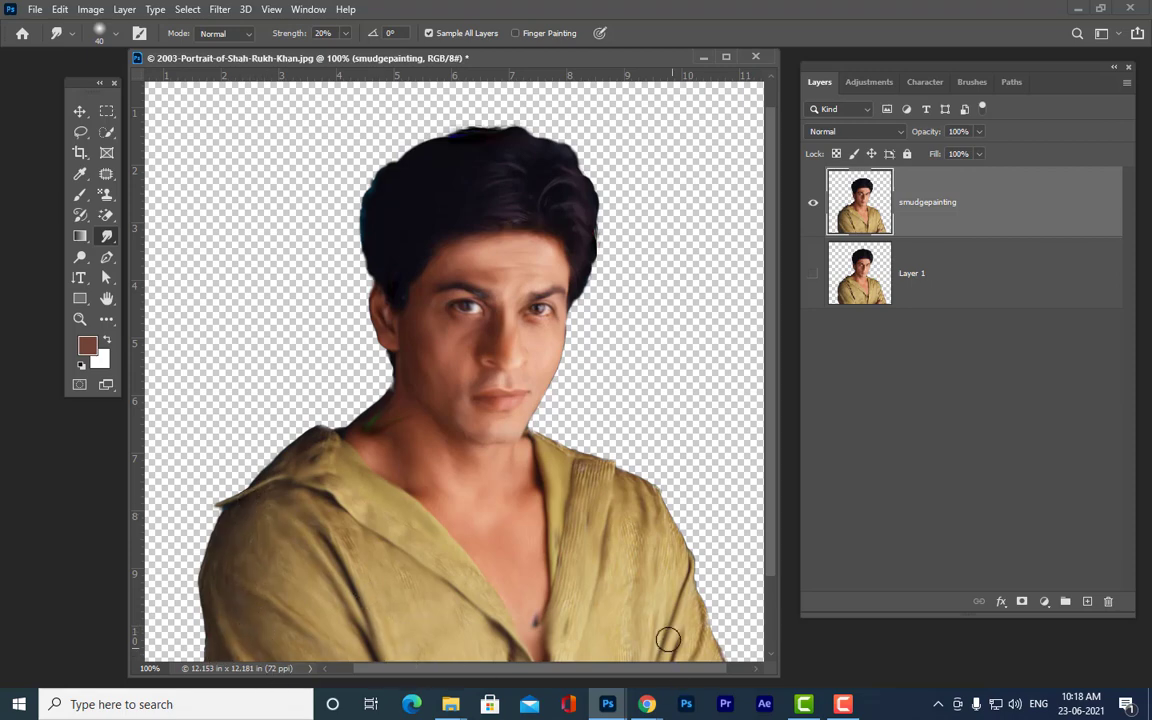
scroll(670, 455, "down", 3)
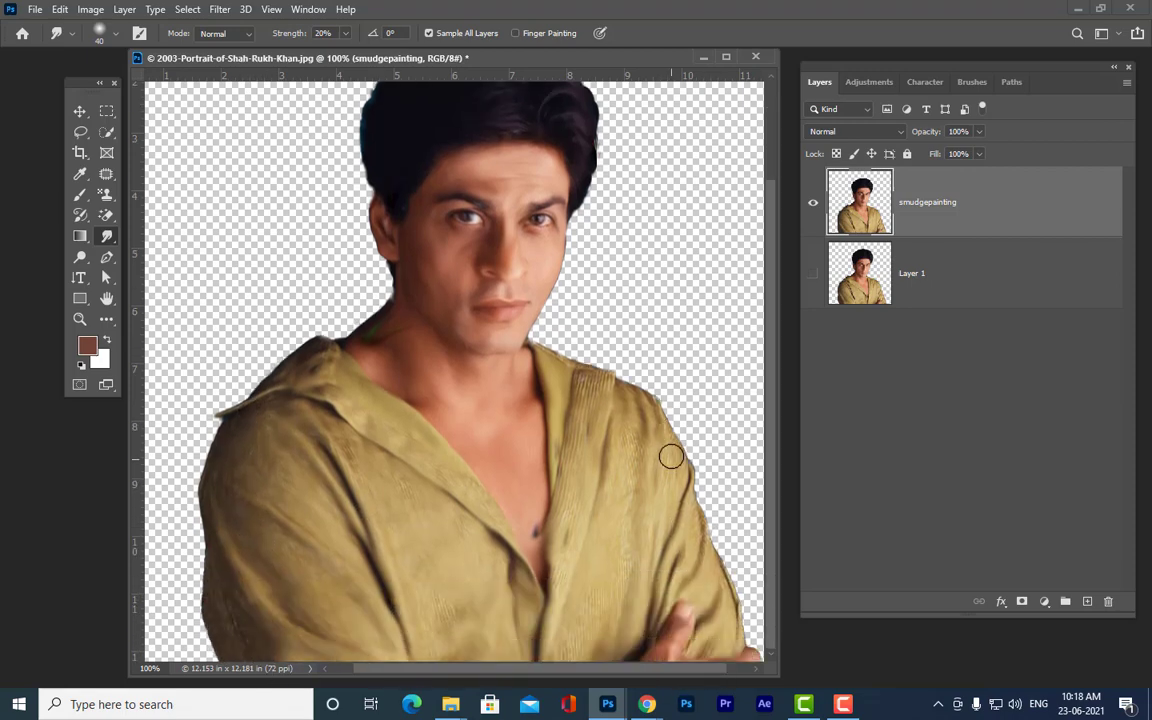
scroll(694, 349, "up", 3)
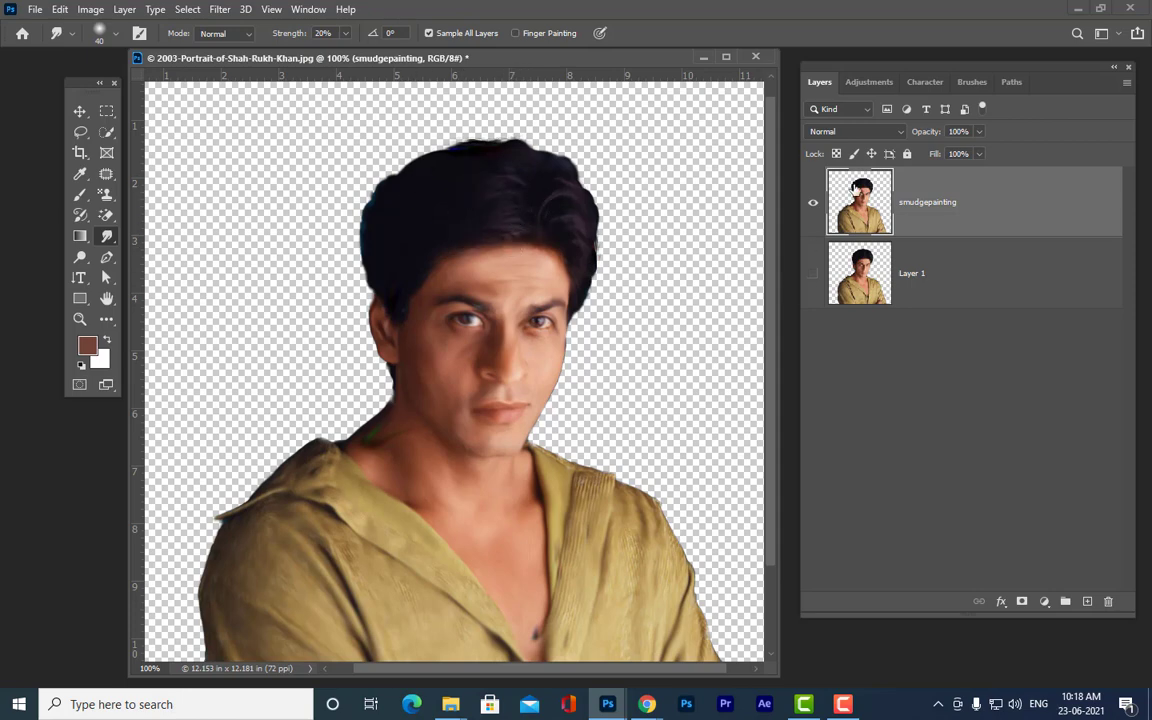
- Add a new layer above smudgepainting and name it "highlights"
left_click(1087, 602)
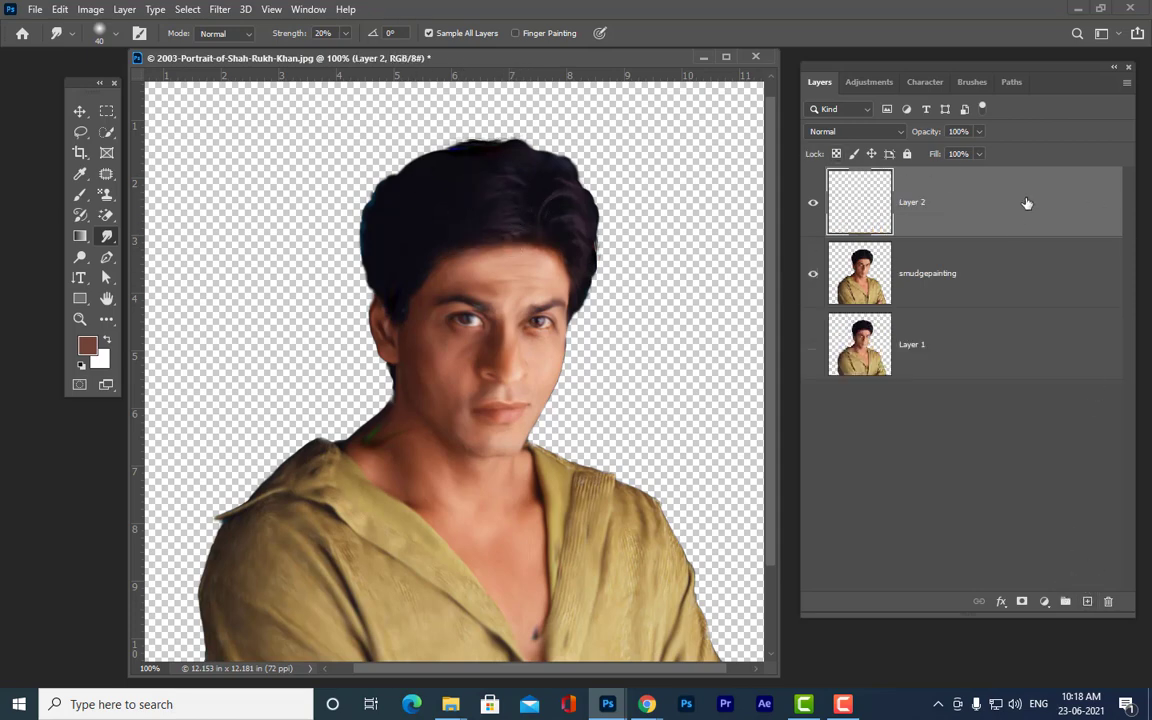
double_click(910, 203)
key("Return")
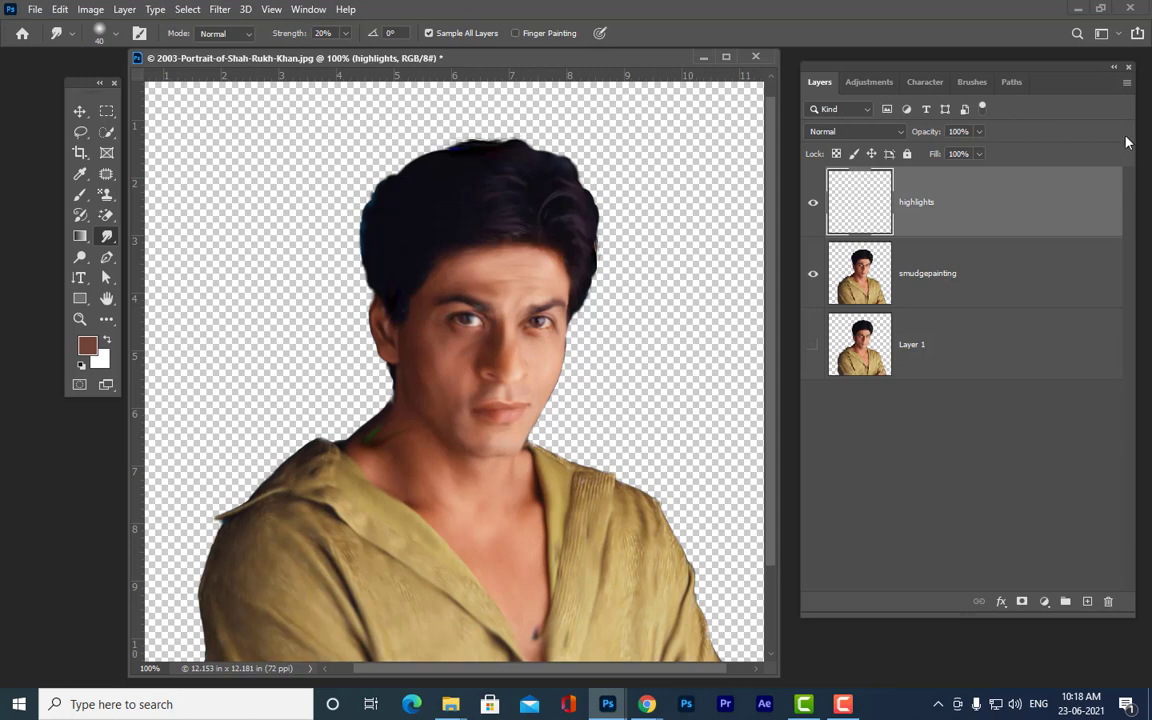
- Set the highlights layer's blending mode to Screen
key("ctrl+plus")
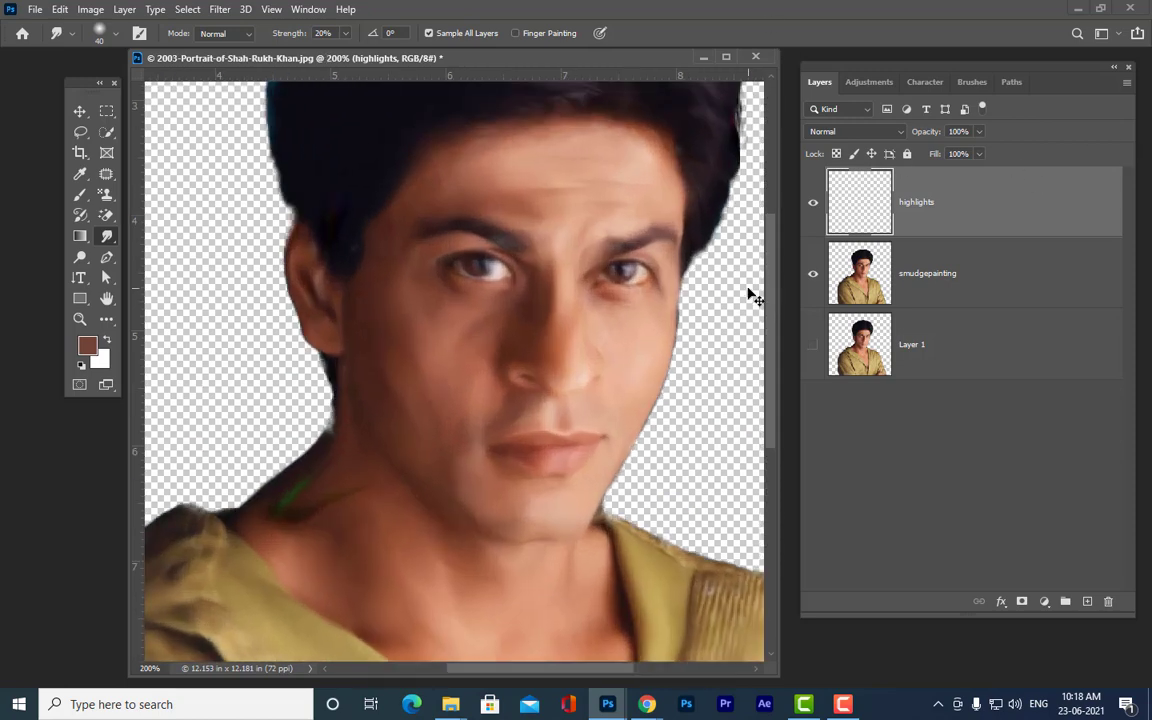
key("ctrl+minus")
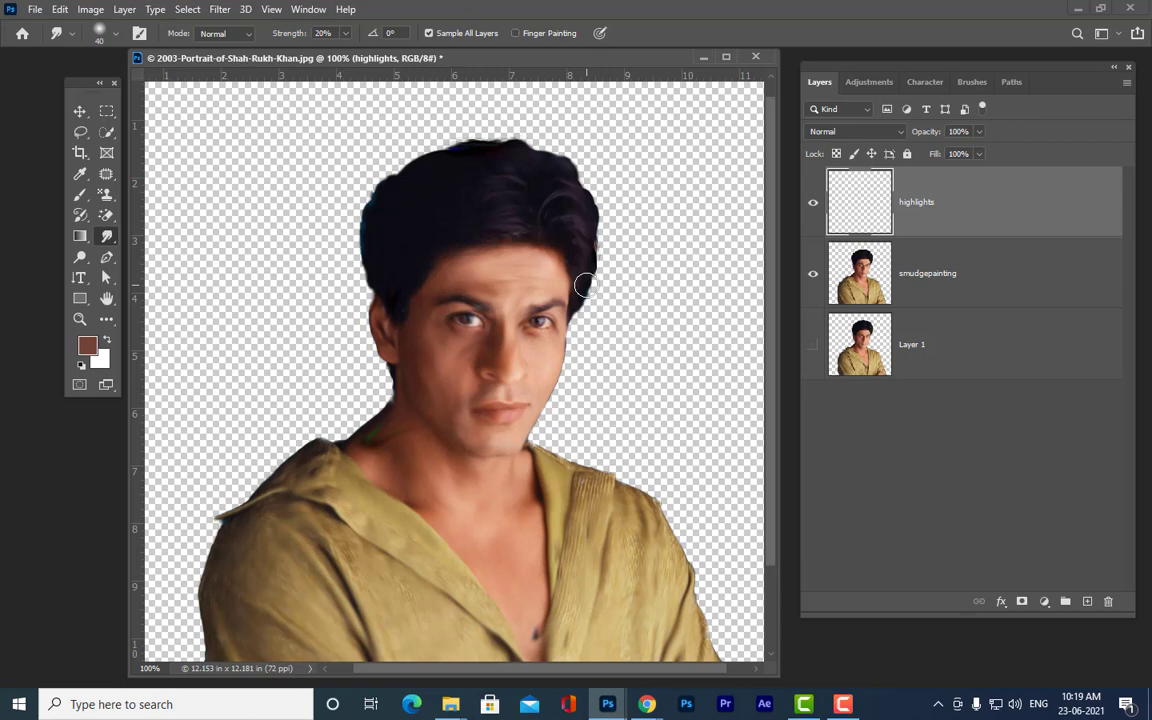
left_click(898, 131)
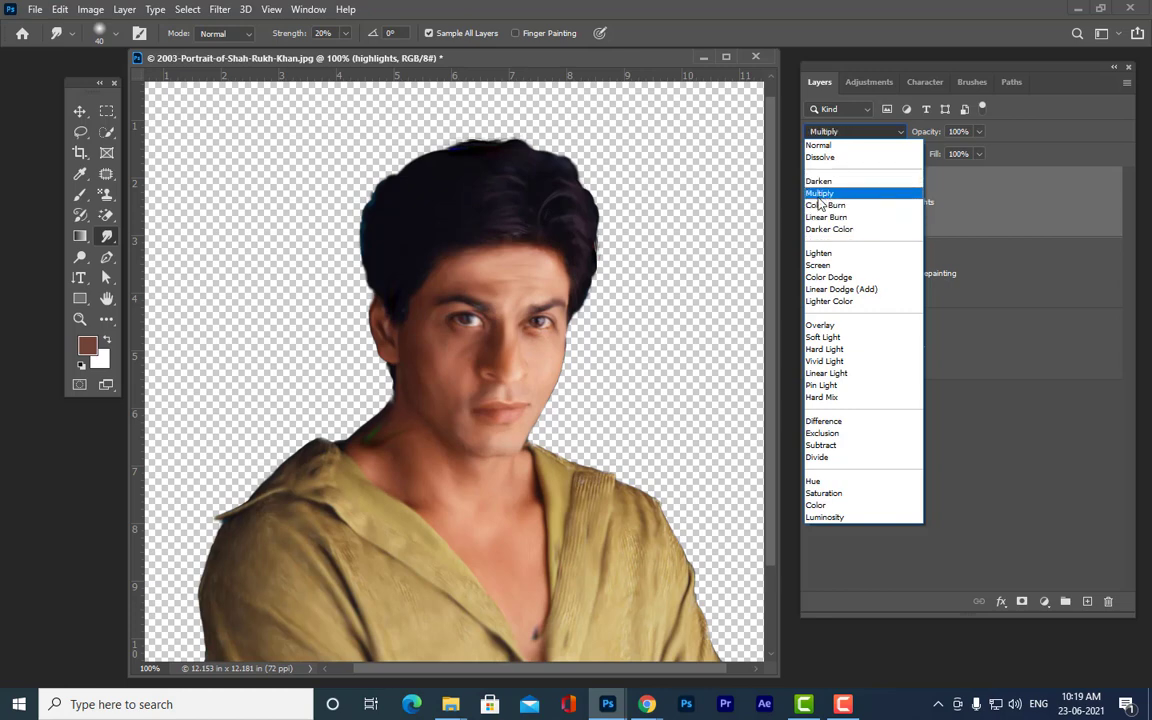
left_click(1007, 197)
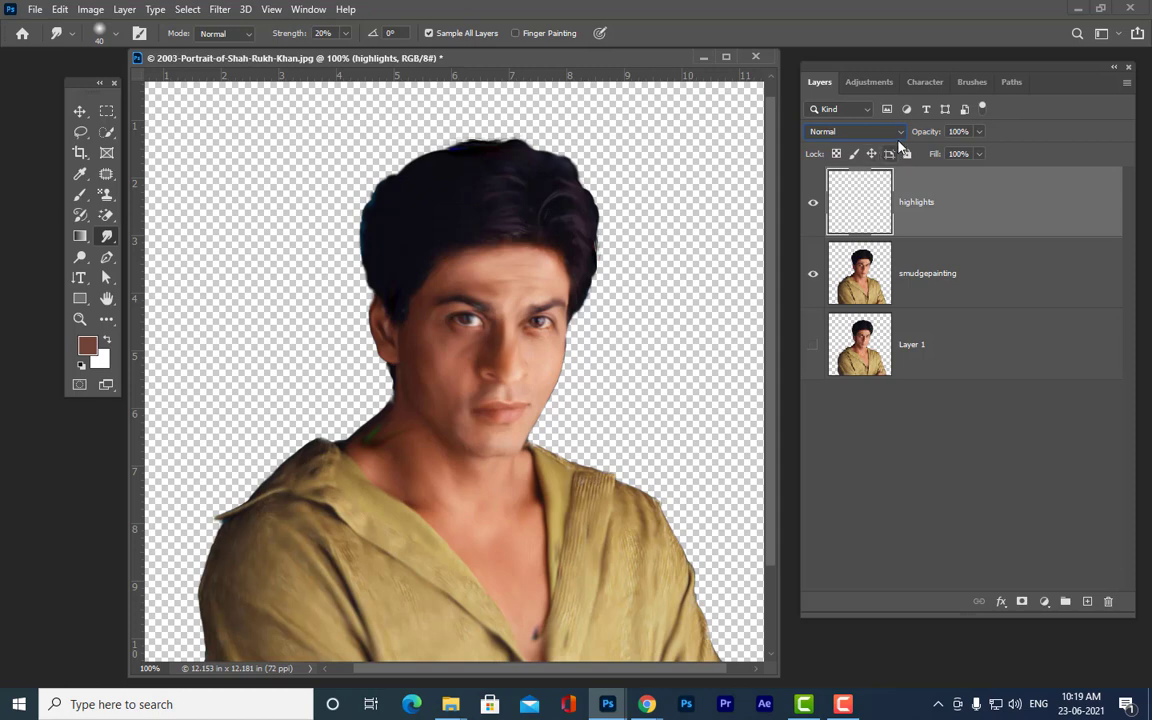
left_click(812, 131)
left_click(818, 265)
left_click(87, 345)
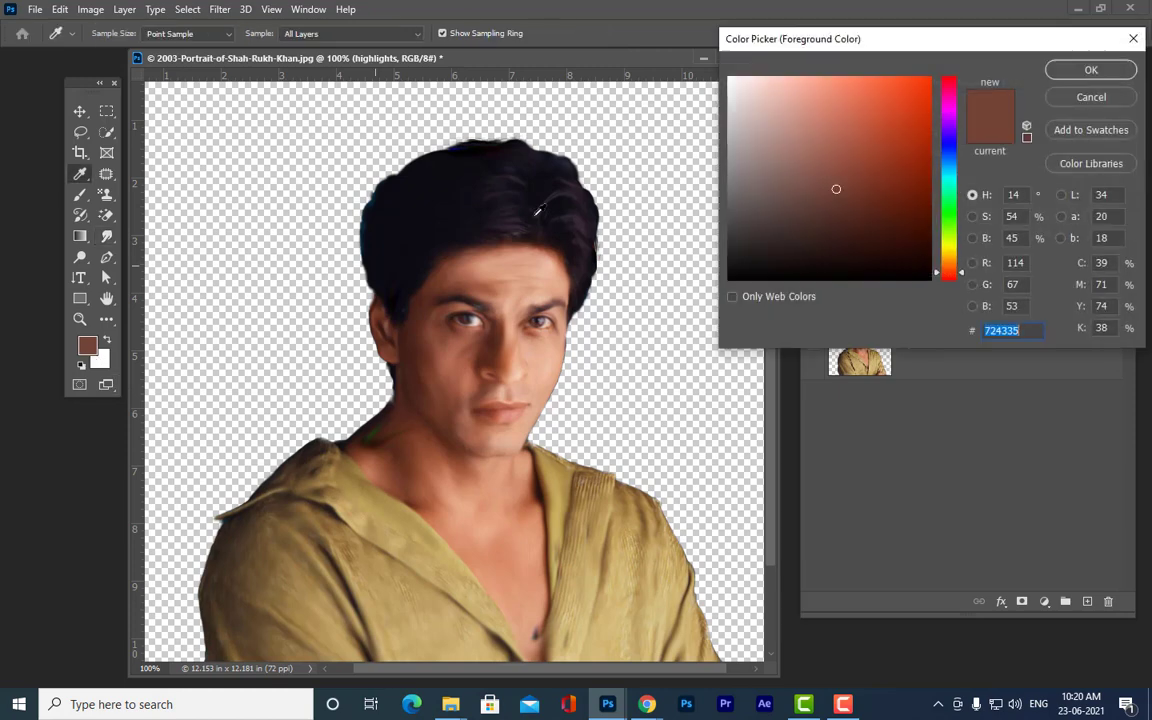
left_click(550, 261)
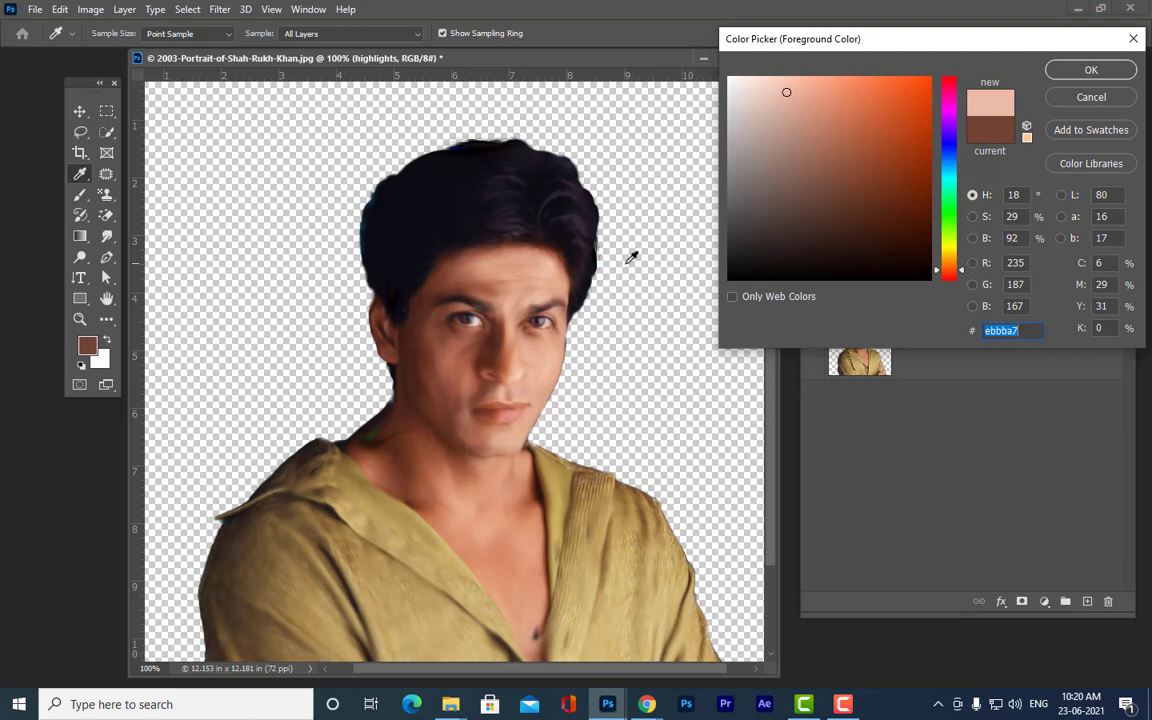
left_click(1091, 97)
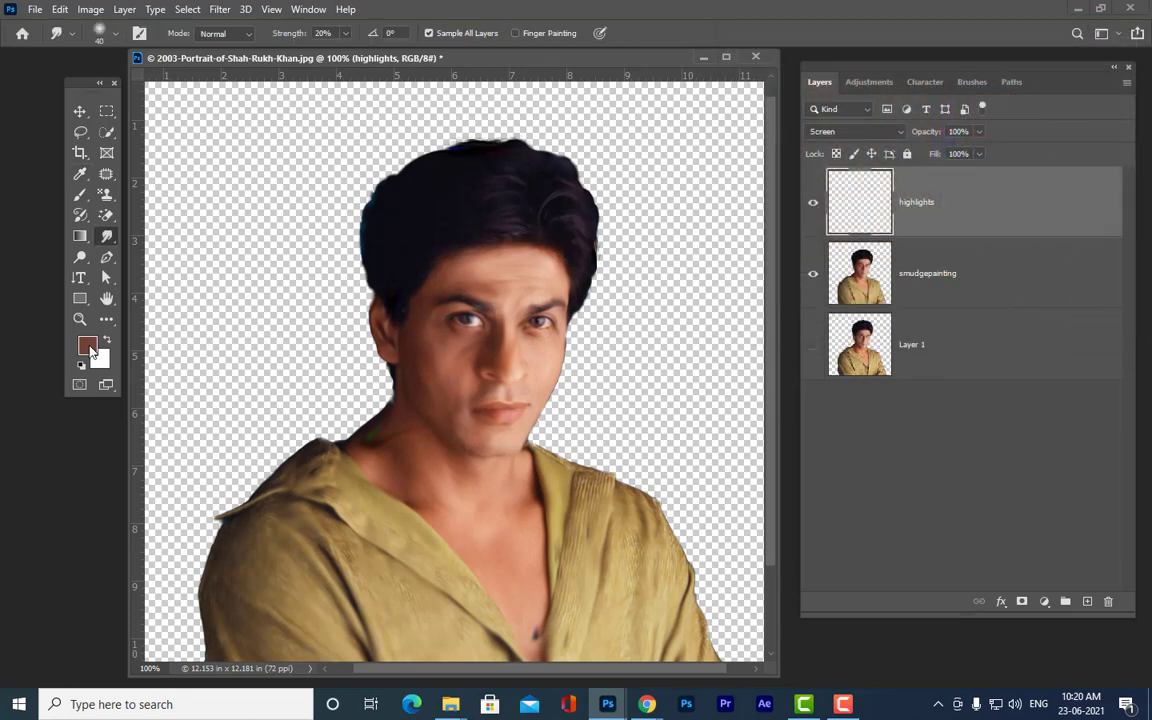
- Set the foreground colour to the light skin tone ecbea9 sampled from the forehead
left_click(89, 348)
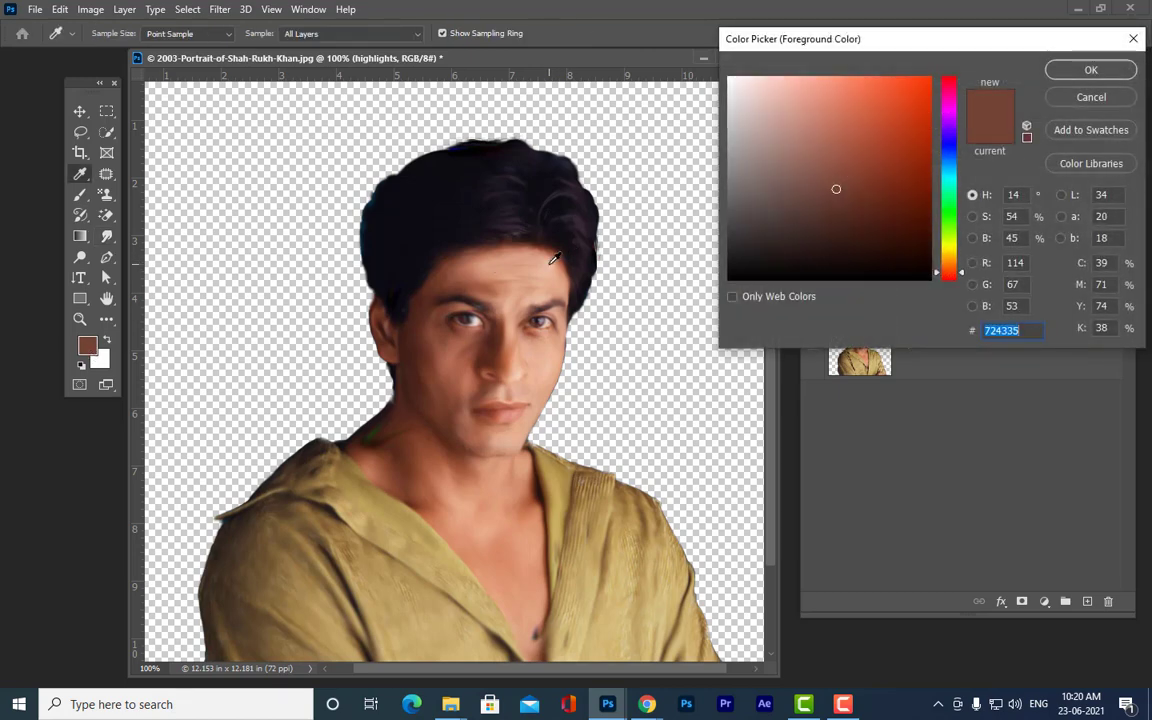
left_click(550, 263)
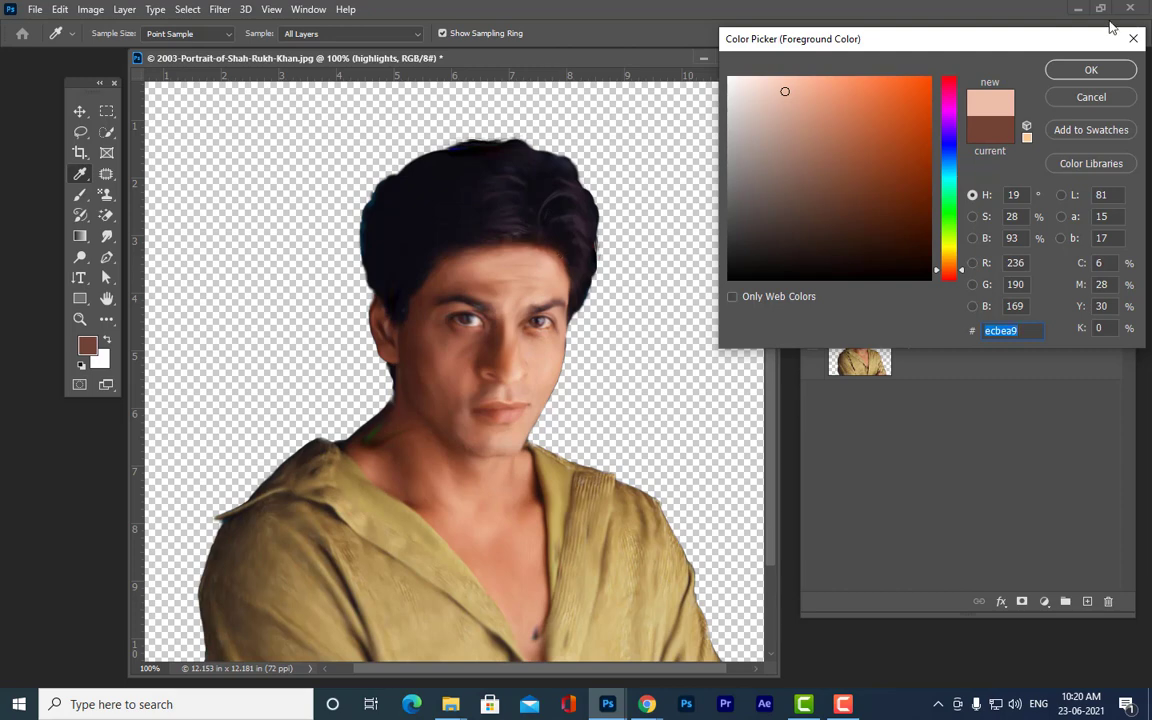
left_click(1091, 70)
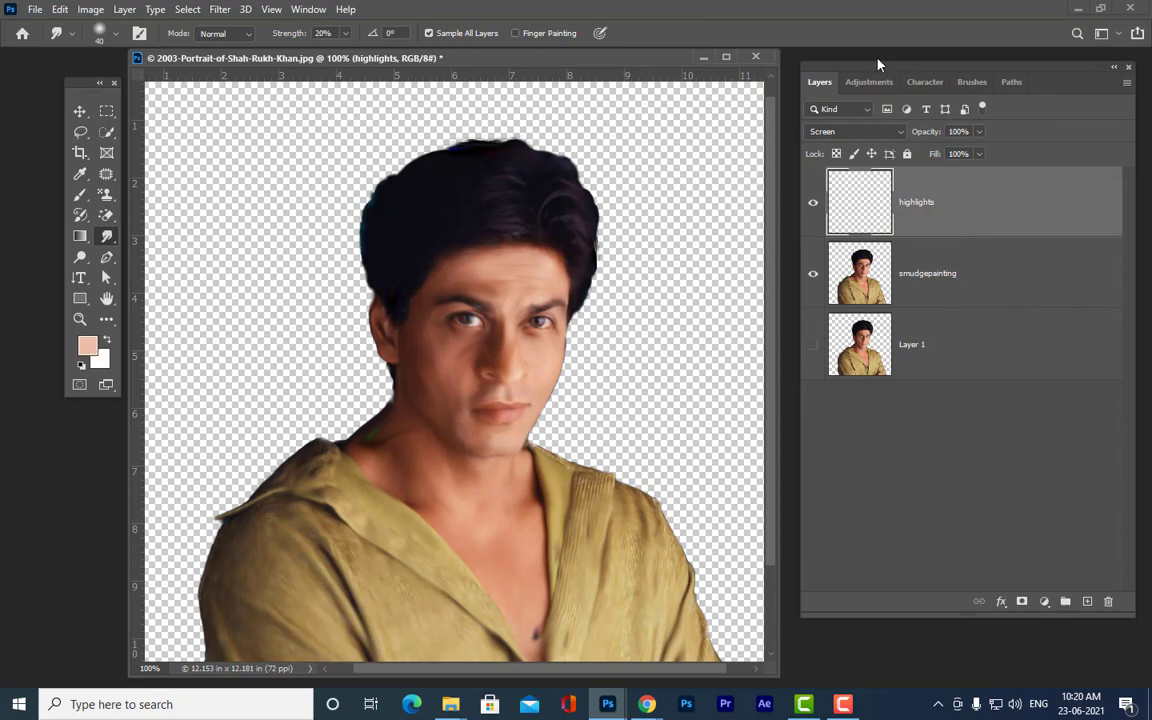
- Switch to the Brush tool with the Soft Round tip at 40 px, and shift the document window slightly down
left_click(80, 194)
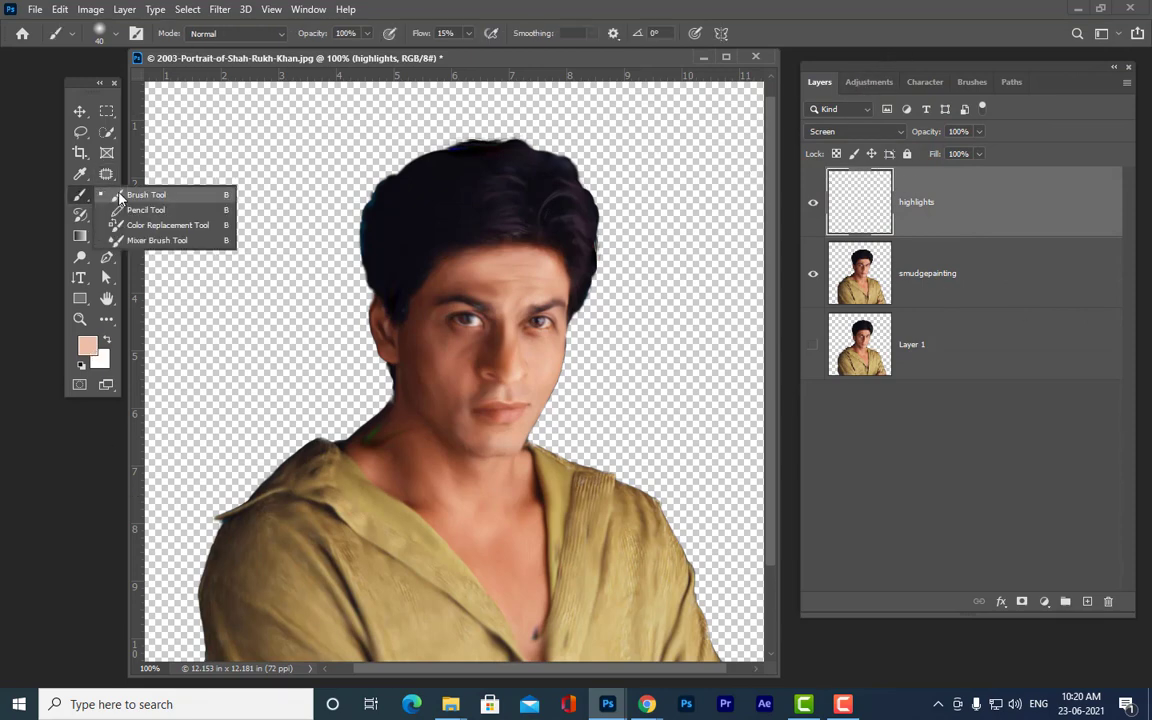
left_click(121, 196)
left_click(98, 34)
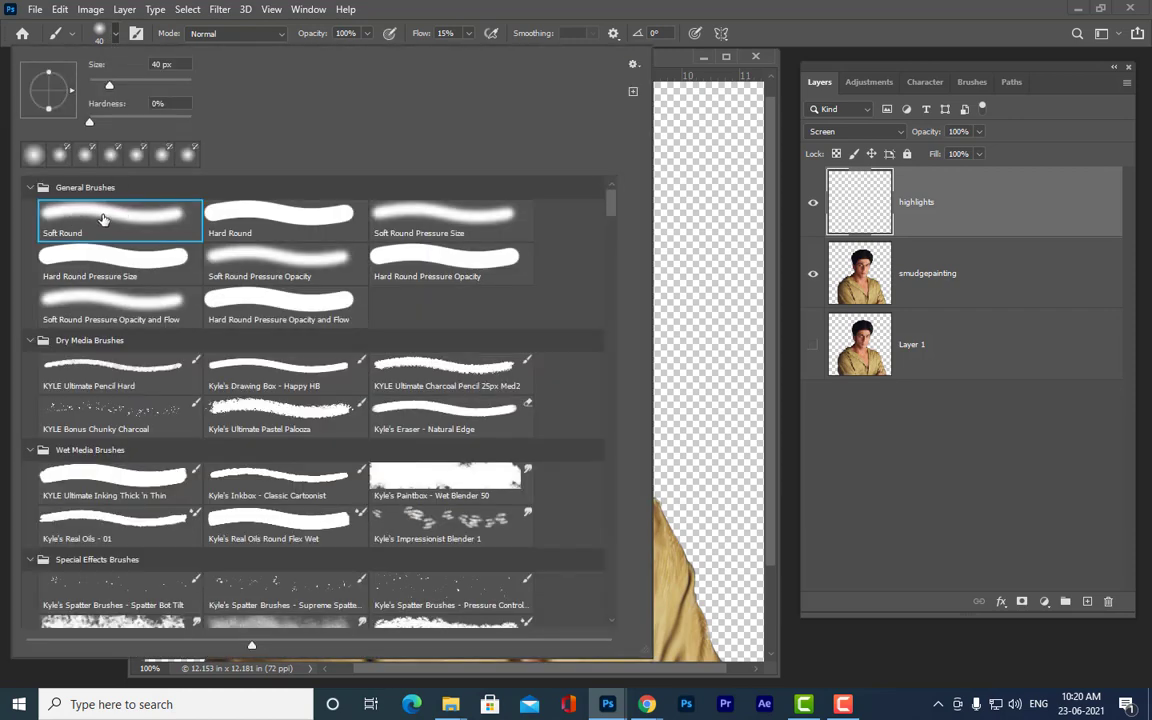
left_click_drag(672, 57, 673, 67)
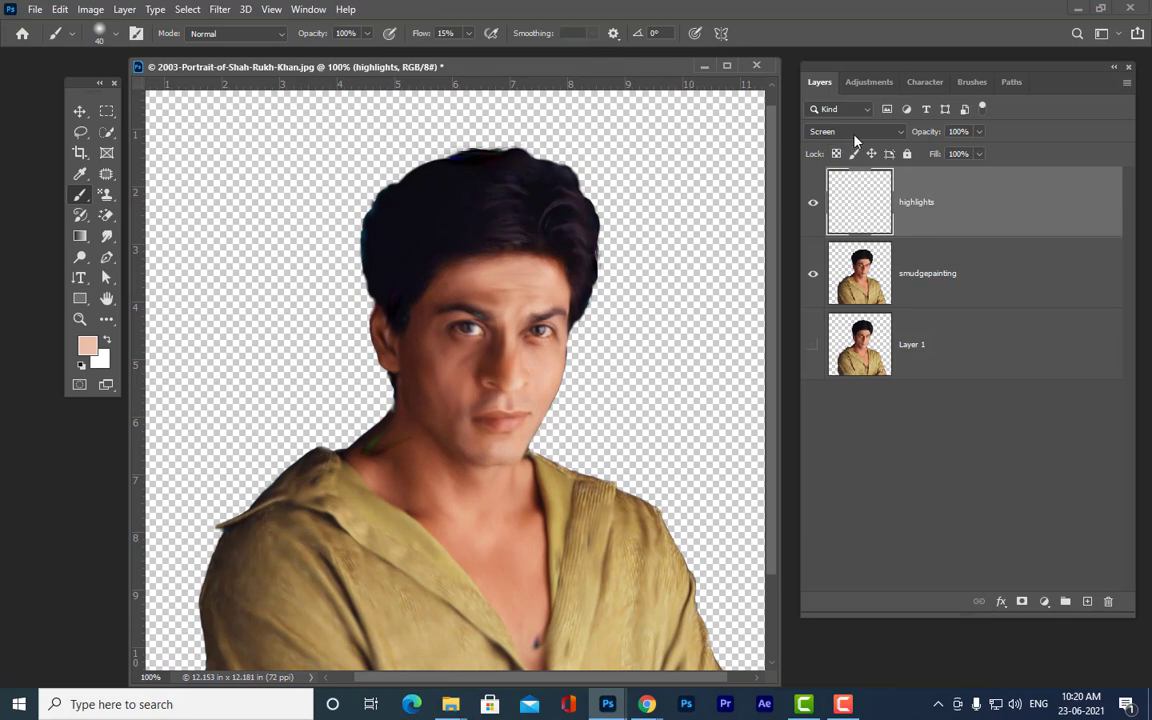
mouse_move(457, 70)
left_mouse_down()
mouse_move(482, 71)
mouse_move(464, 72)
left_mouse_up()
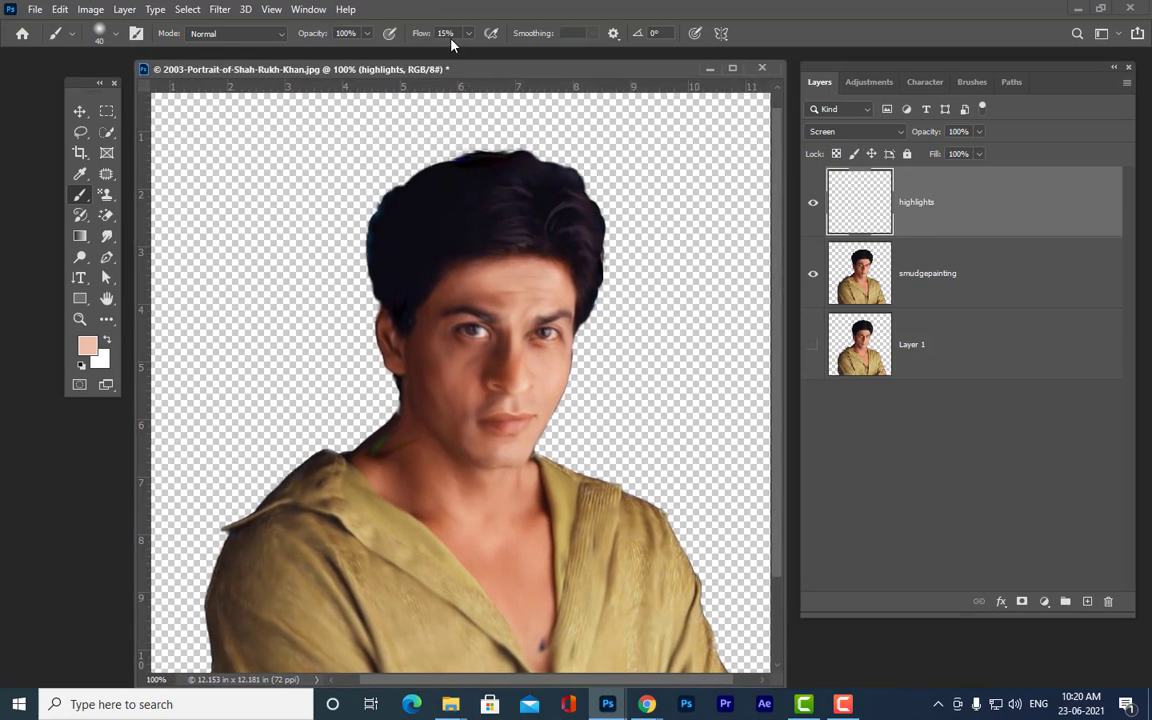
- Try a highlight stroke on the forehead at 100% brush flow, undo it, and return the flow to 15%
left_click(468, 33)
left_click_drag(470, 57, 612, 45)
mouse_move(530, 282)
left_mouse_down()
mouse_move(544, 281)
mouse_move(531, 290)
left_mouse_up()
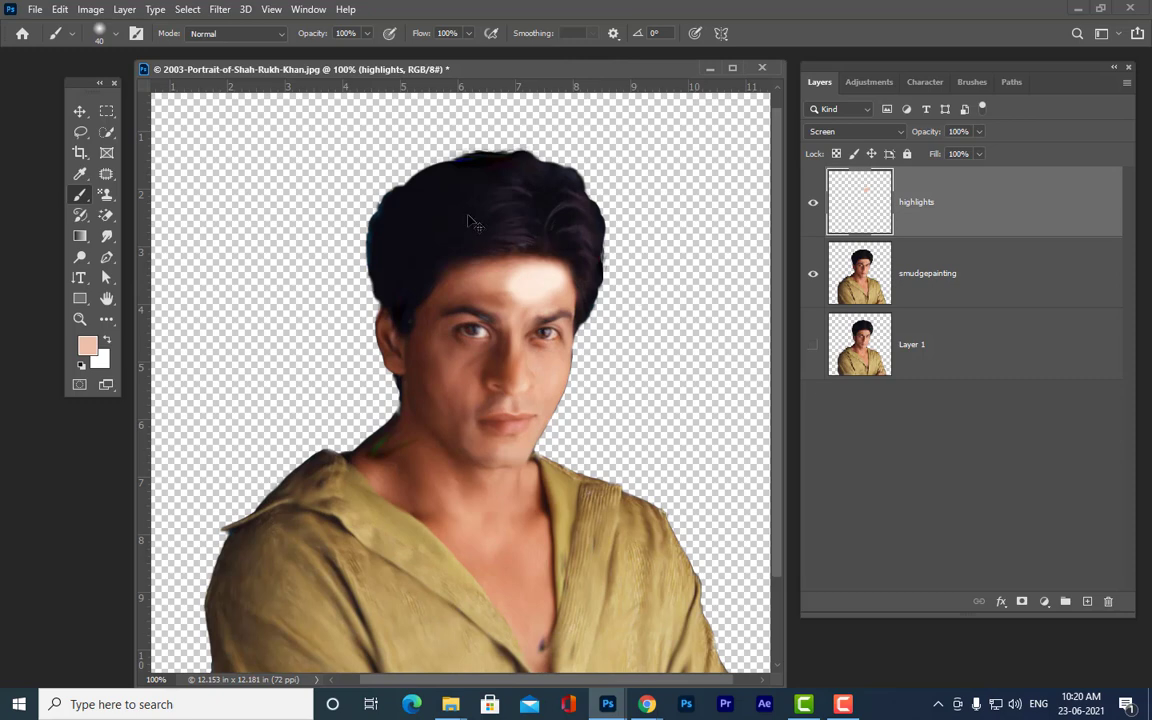
key("ctrl+z")
left_click(459, 35)
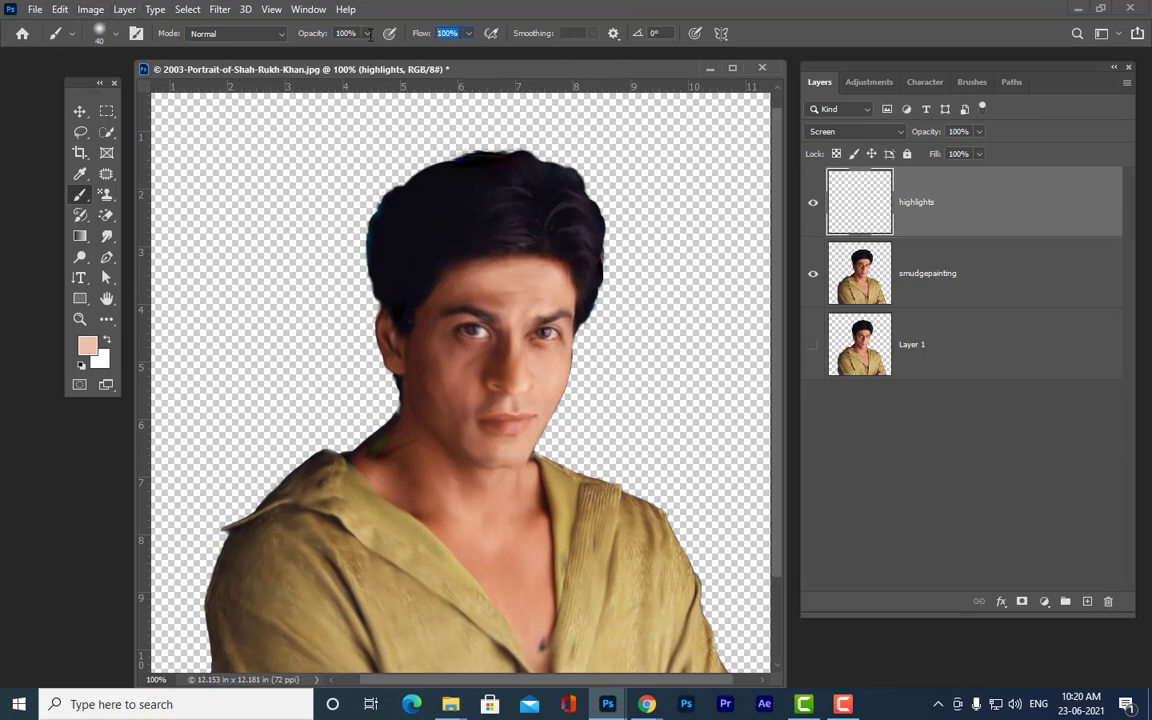
type("15")
- Paint soft highlights on the forehead, lit cheek and chin, reducing the brush to 30 px and then 20 px for the smaller areas
mouse_move(465, 73)
left_mouse_down()
mouse_move(372, 79)
mouse_move(477, 87)
left_mouse_up()
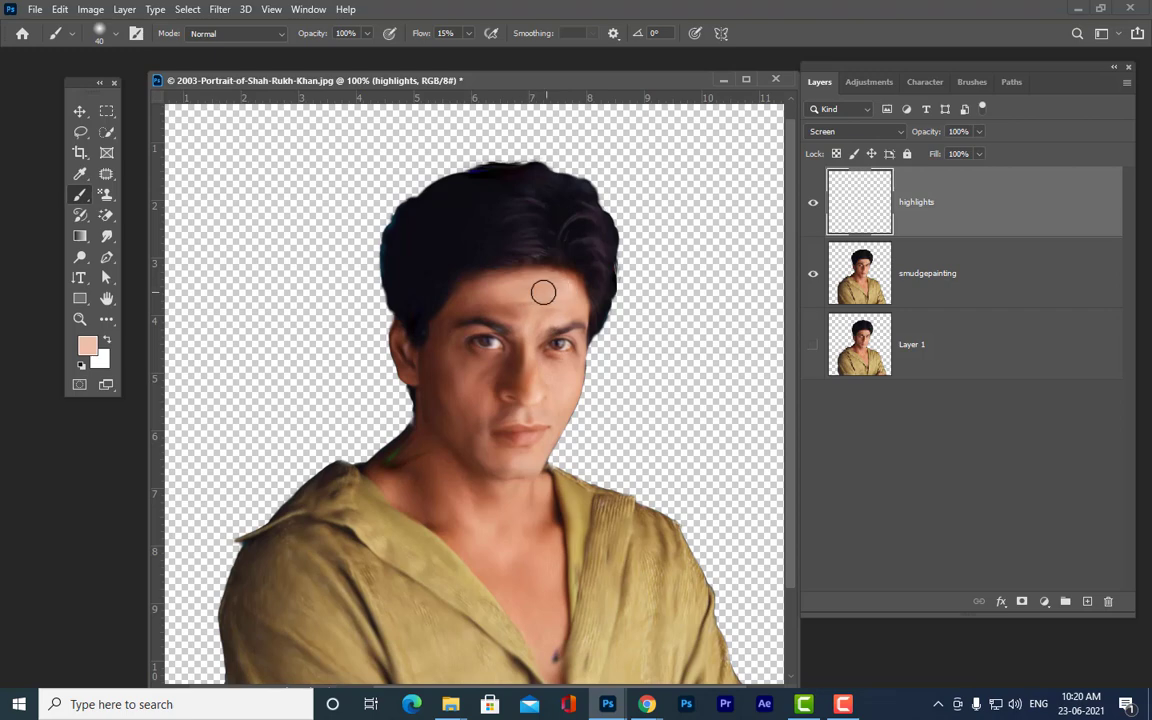
mouse_move(529, 303)
left_mouse_down()
mouse_move(580, 311)
mouse_move(563, 293)
left_mouse_up()
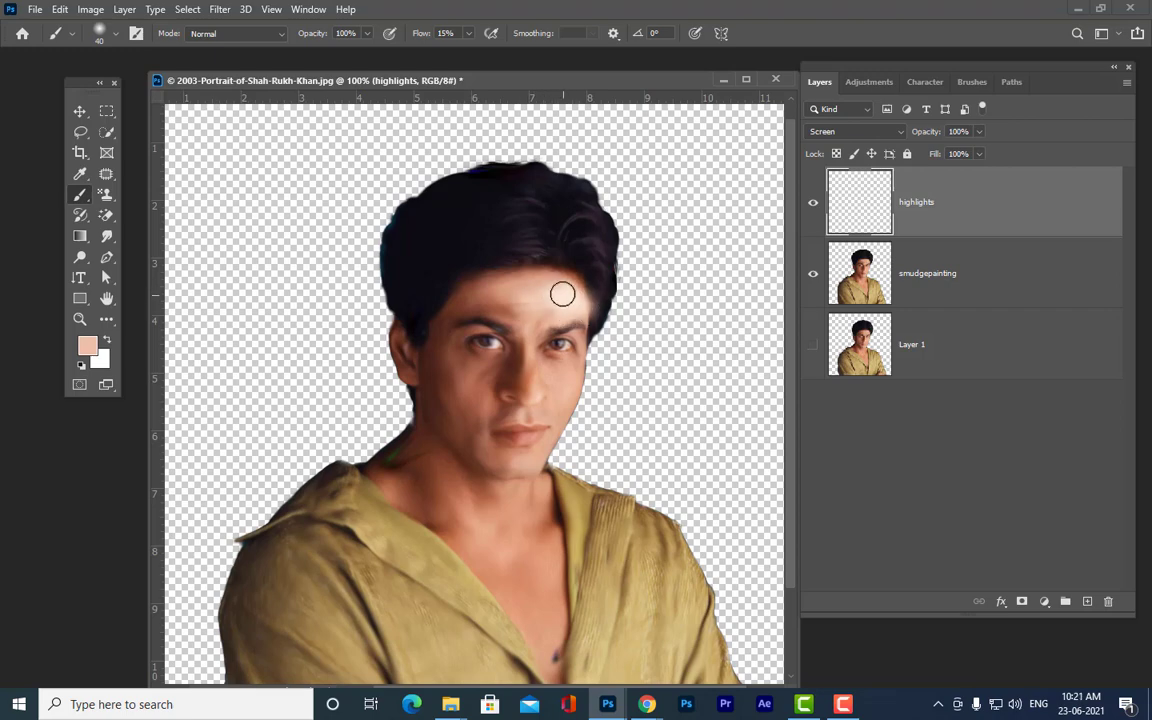
key("ctrl+z")
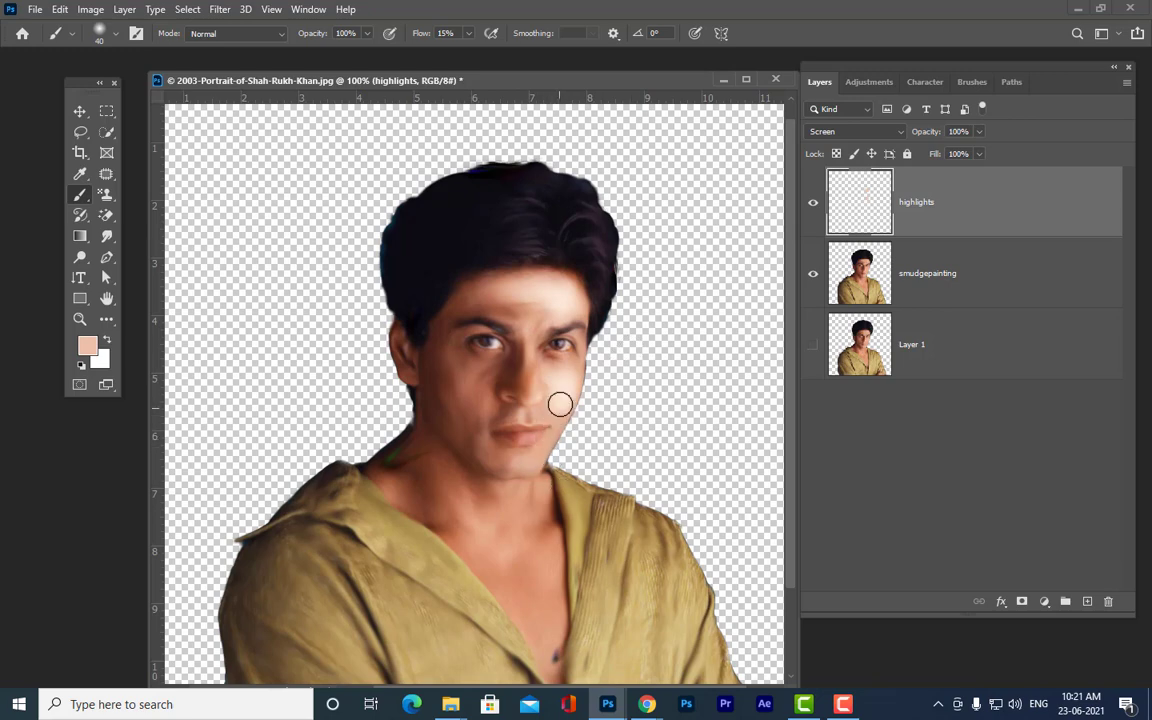
key("bracketleft")
key("bracketleft")
mouse_move(524, 464)
left_mouse_down()
mouse_move(507, 466)
mouse_move(522, 465)
left_mouse_up()
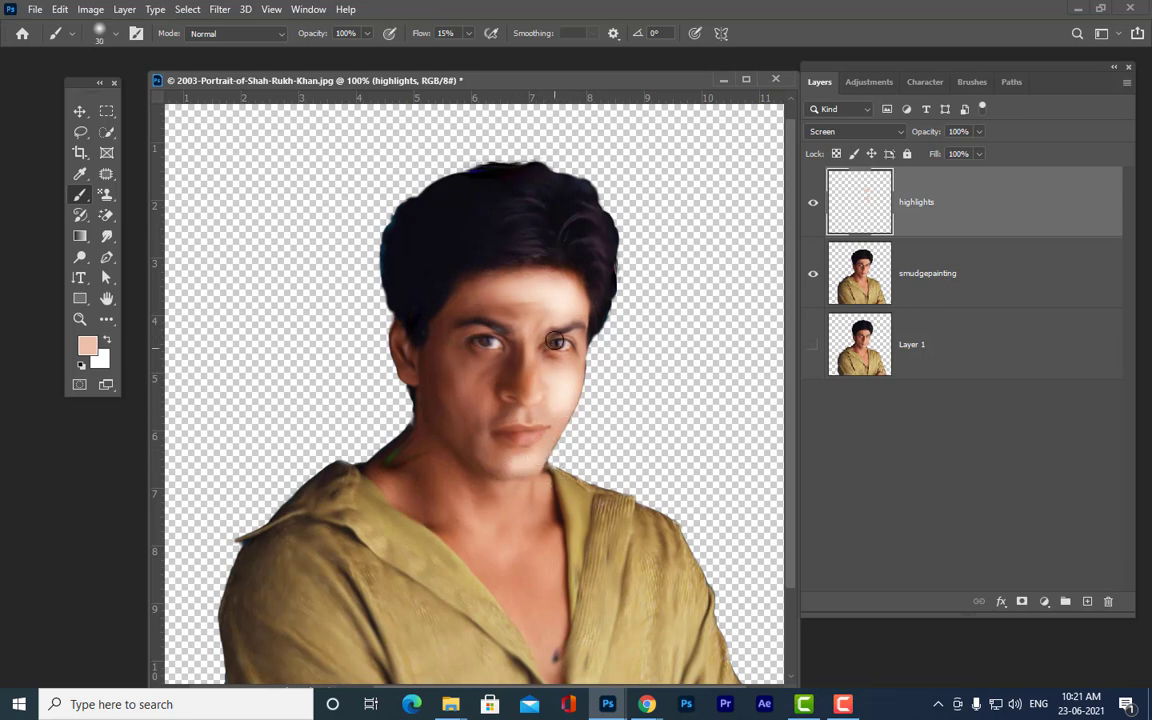
key("bracketleft")
key("bracketleft")
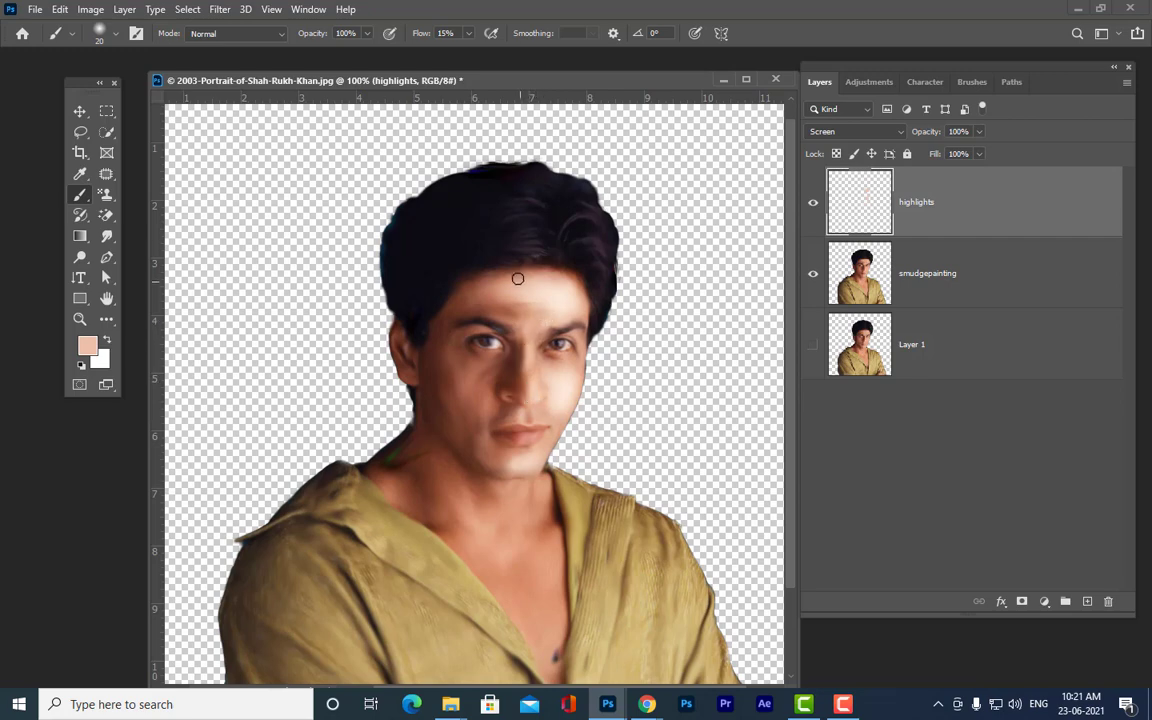
left_click_drag(517, 277, 563, 276)
- Paint highlights along both sides of the neck down to the throat, with the brush enlarged to 25 px
left_click_drag(456, 469, 475, 524)
key("bracketright")
left_click_drag(458, 474, 476, 525)
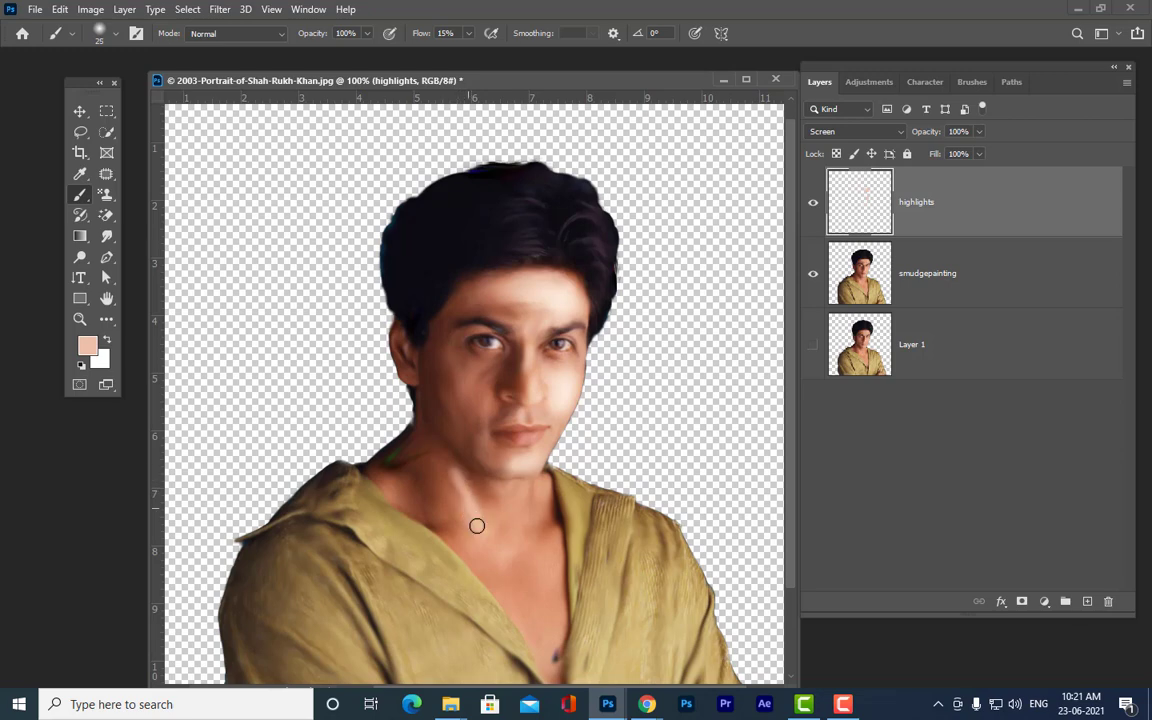
left_click_drag(453, 481, 502, 554)
left_click_drag(544, 488, 504, 548)
left_click_drag(530, 492, 516, 535)
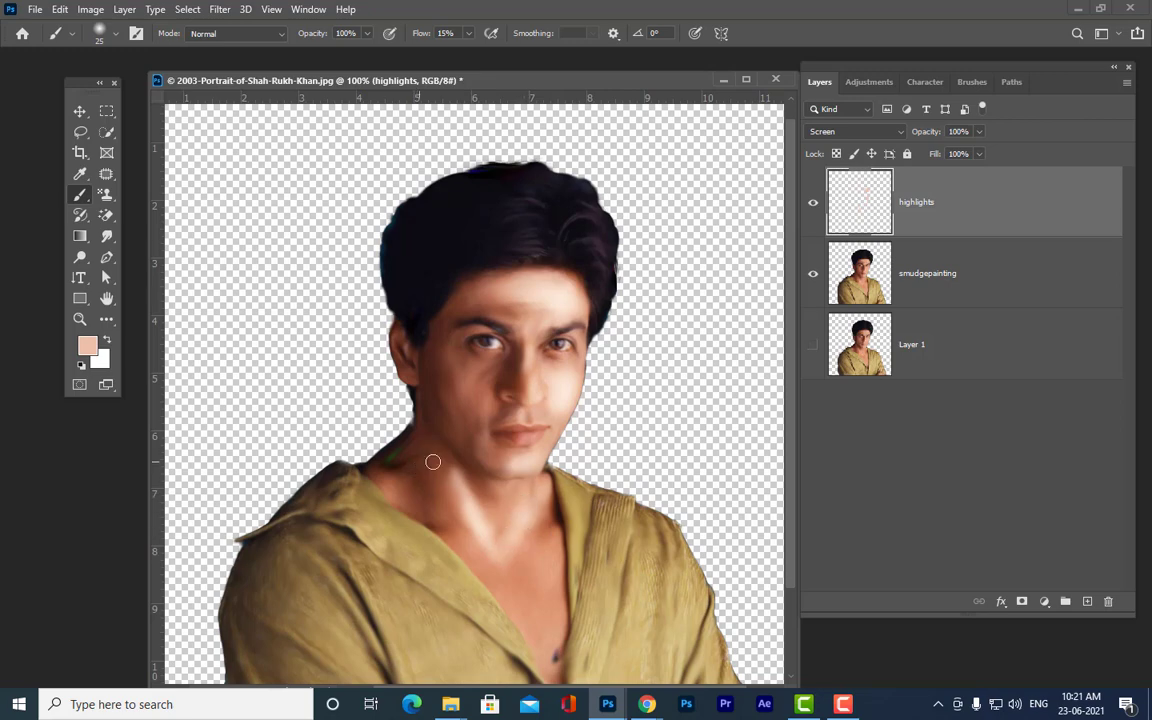
left_click_drag(437, 450, 455, 488)
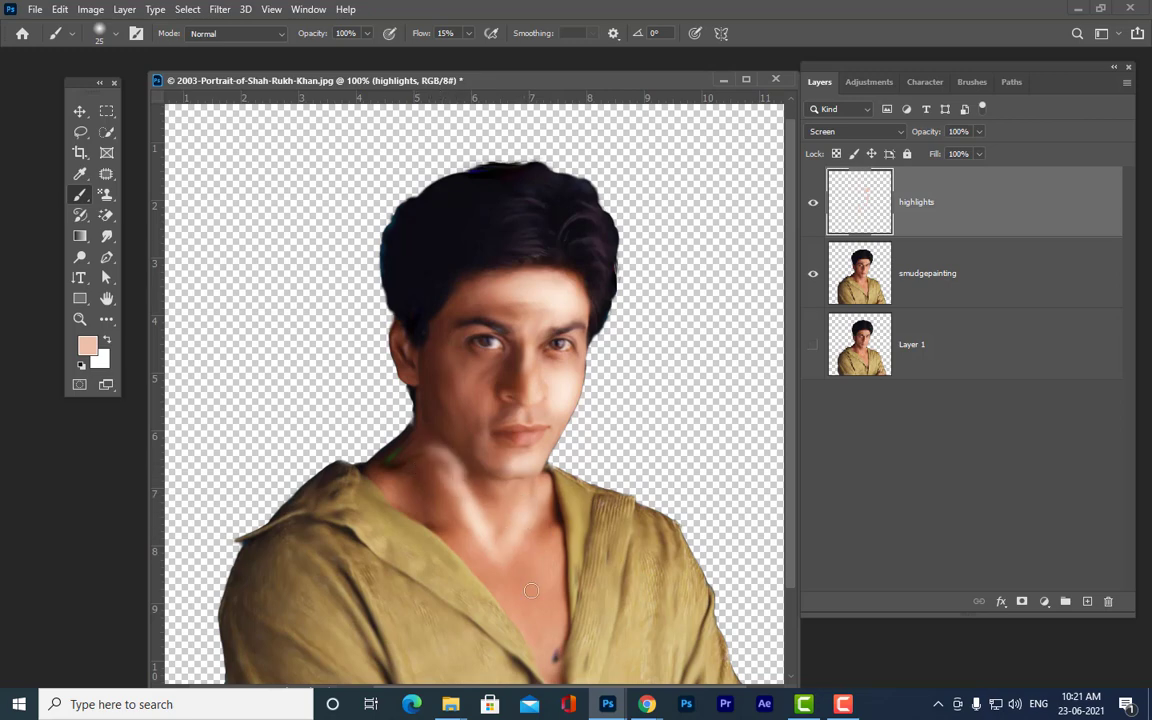
- Paint highlights along the edges of the bare chest inside the shirt opening and touch up the side of the neck
left_click_drag(495, 586, 540, 644)
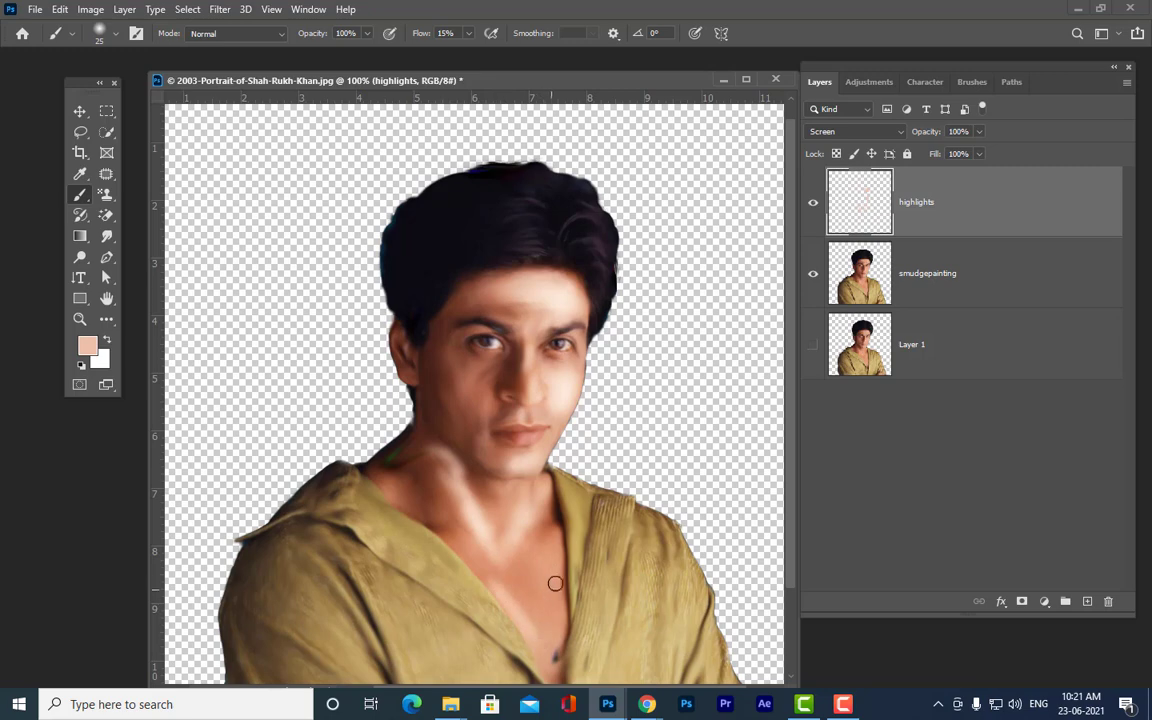
left_click_drag(554, 545, 558, 664)
left_click_drag(481, 572, 535, 652)
left_click_drag(440, 475, 432, 448)
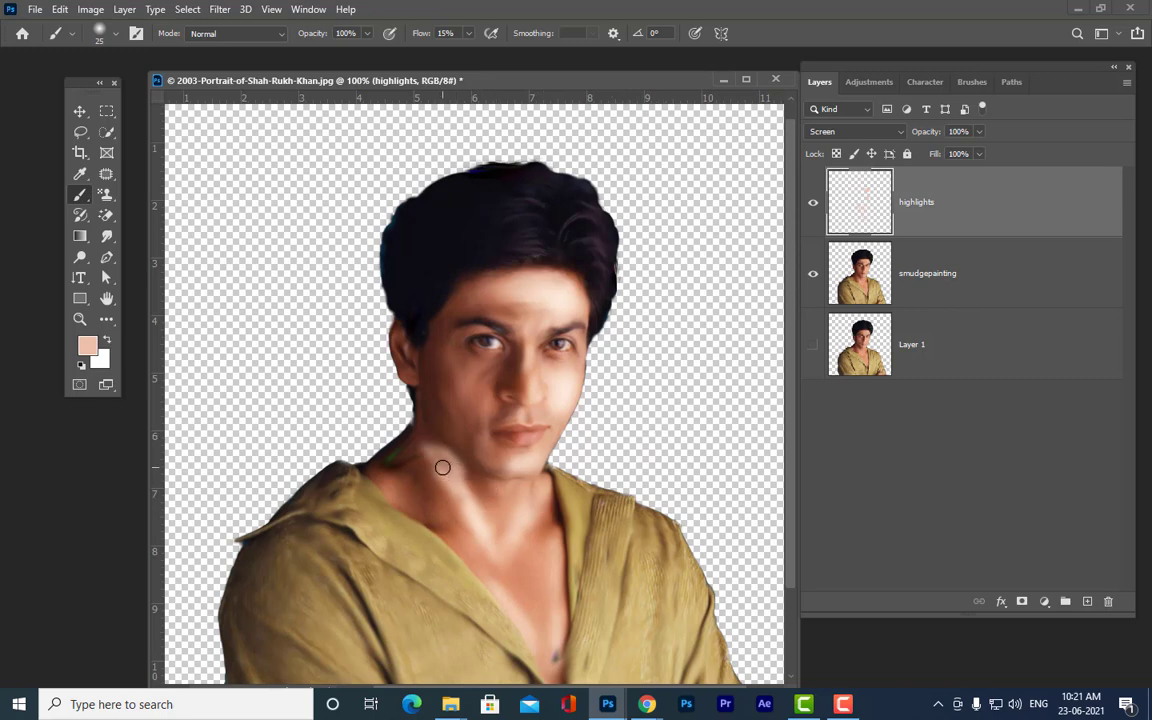
- Reduce the highlights layer's opacity to 62%
left_click(980, 135)
left_click_drag(980, 152, 955, 152)
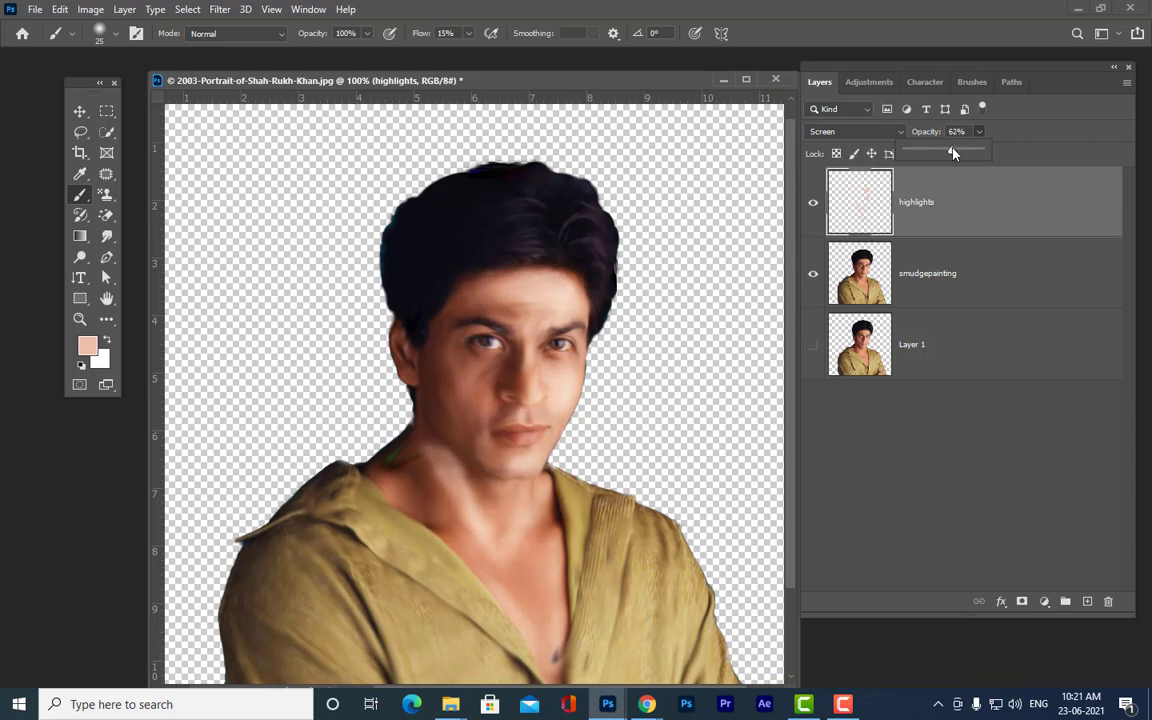
left_click(1055, 126)
- Add a new layer above highlights and name it "shadows"
left_click(1087, 601)
double_click(913, 202)
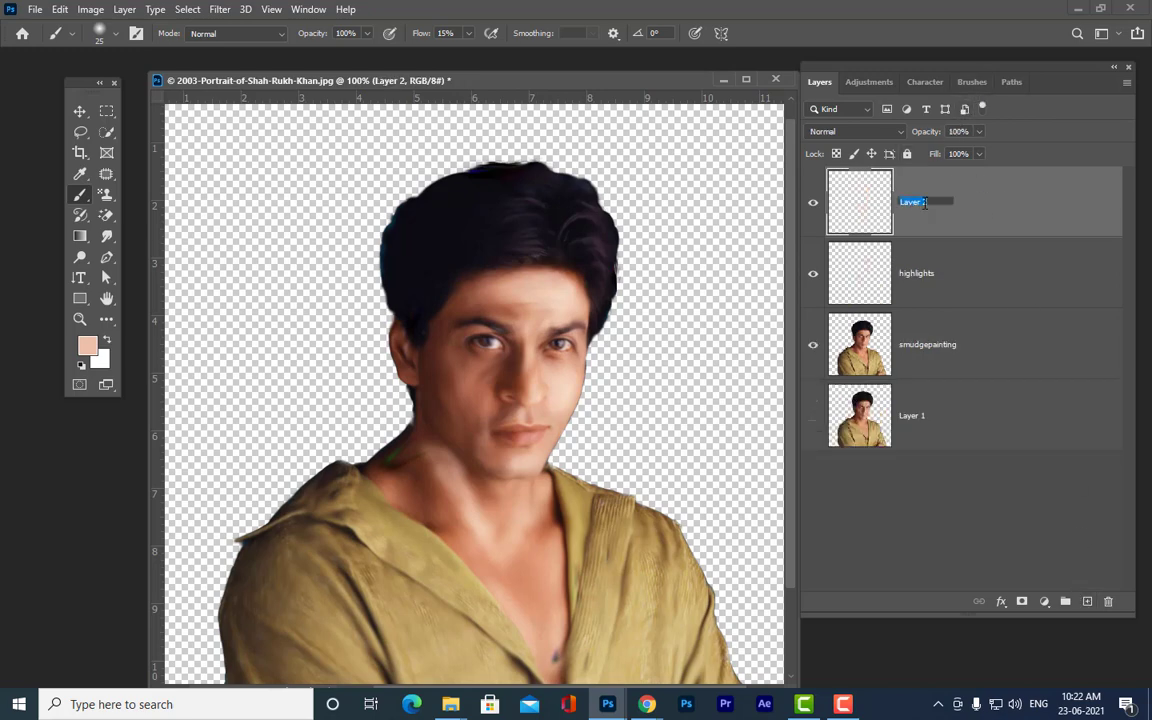
key("BackSpace")
type("shadows")
key("Return")
- Set the shadows layer's blending mode to Multiply
left_click(868, 133)
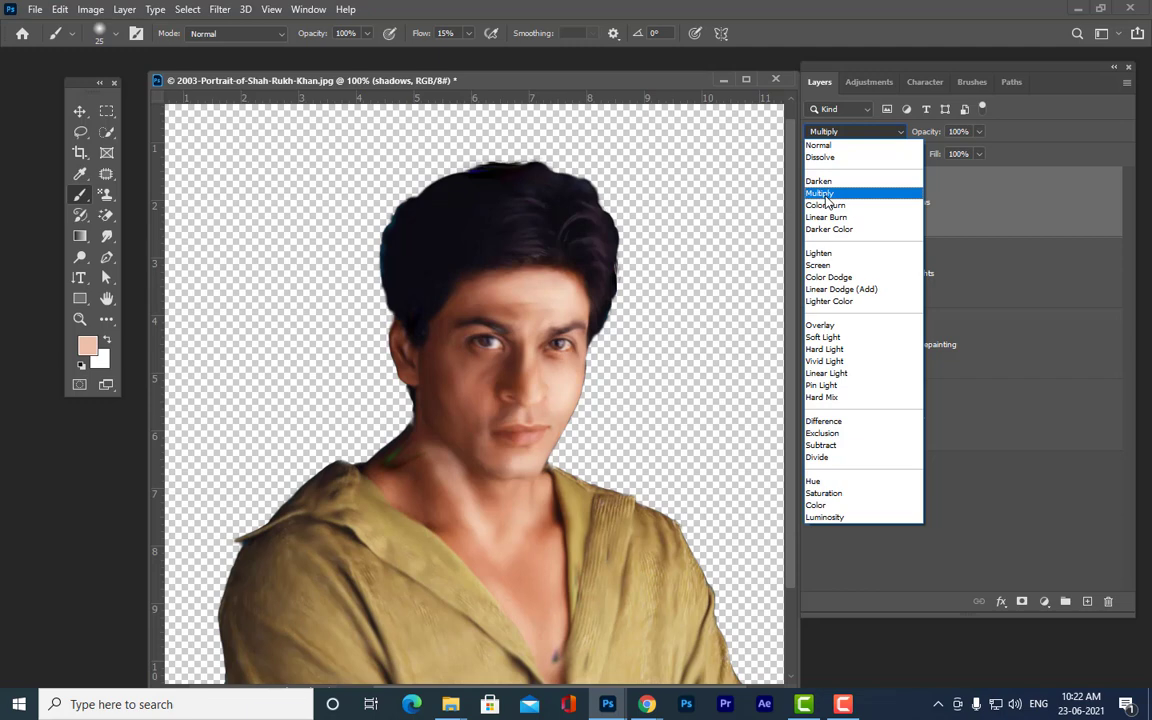
left_click(820, 193)
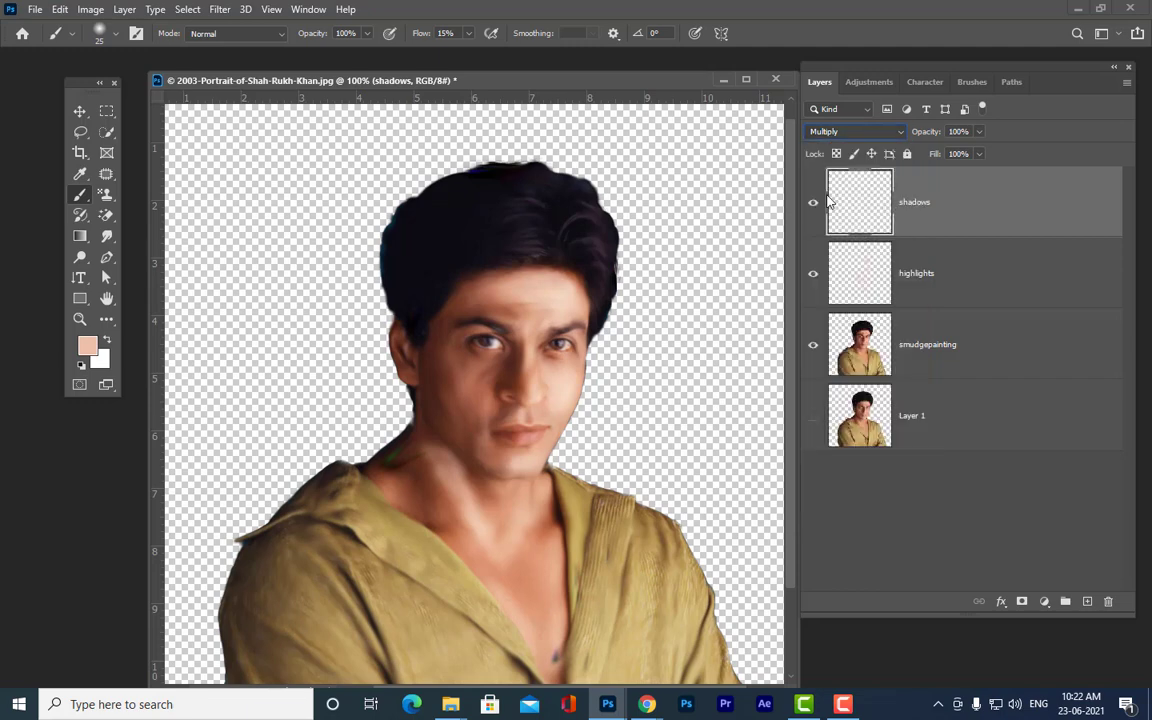
left_click(868, 131)
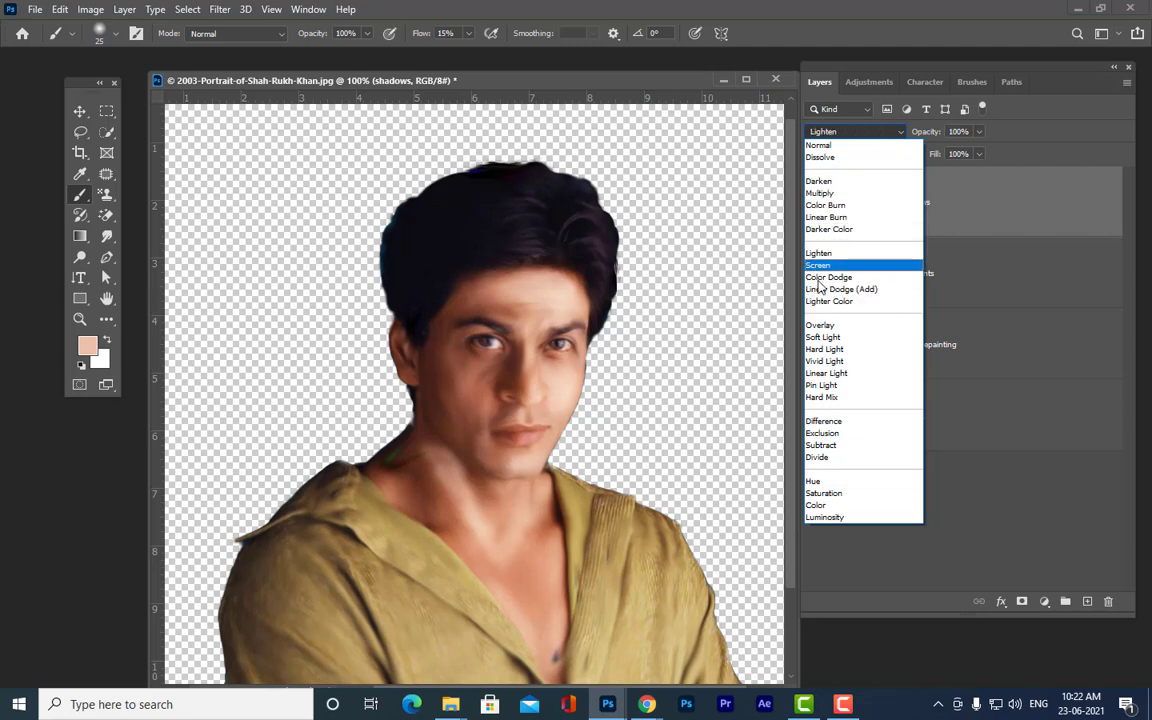
left_click(822, 193)
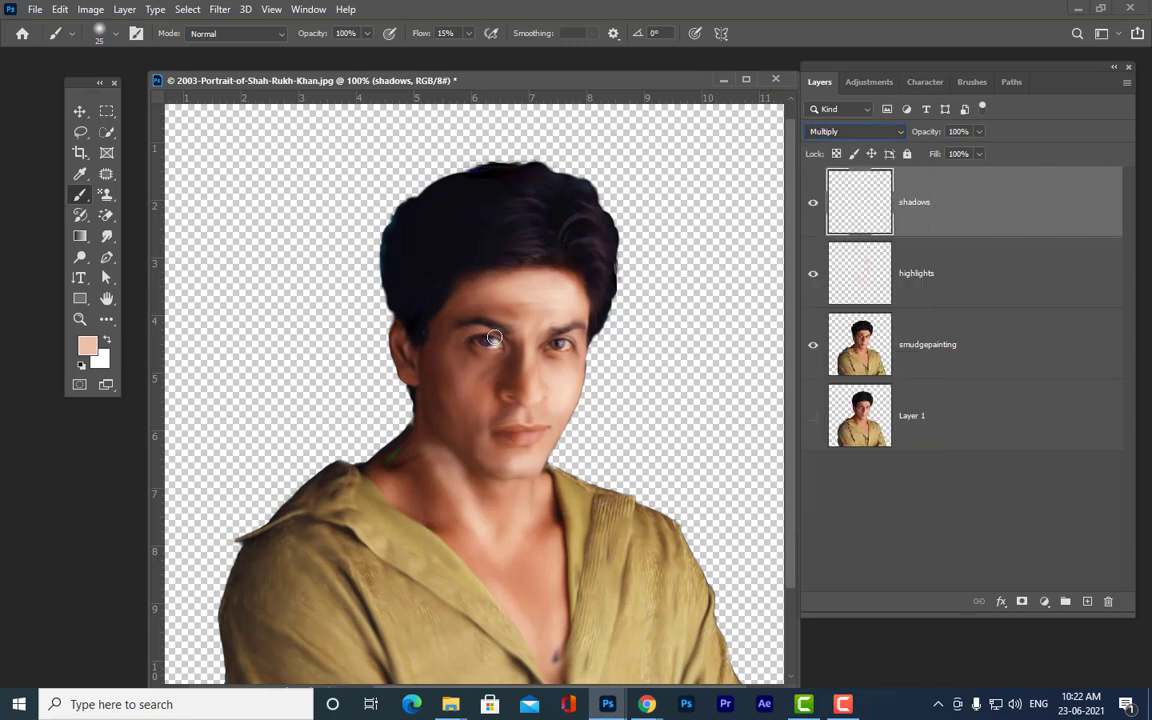
- Set the foreground colour to the dark skin tone 46221a sampled from the shaded cheek near the ear
left_click(84, 345)
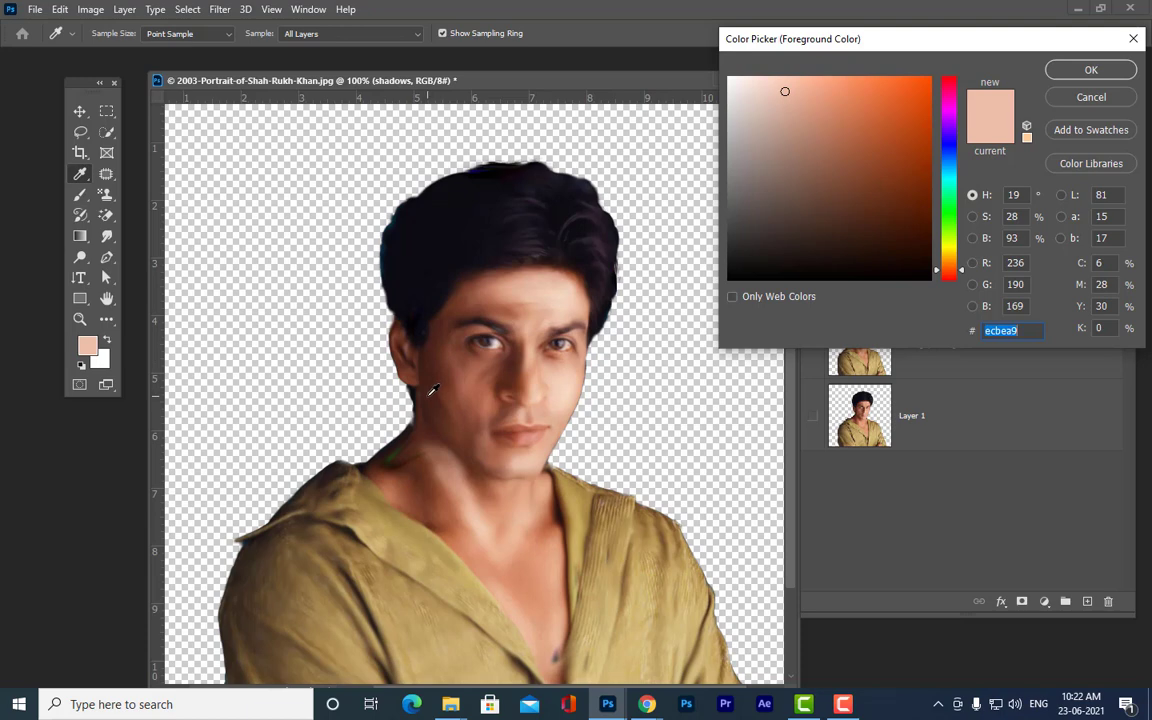
left_click(432, 390)
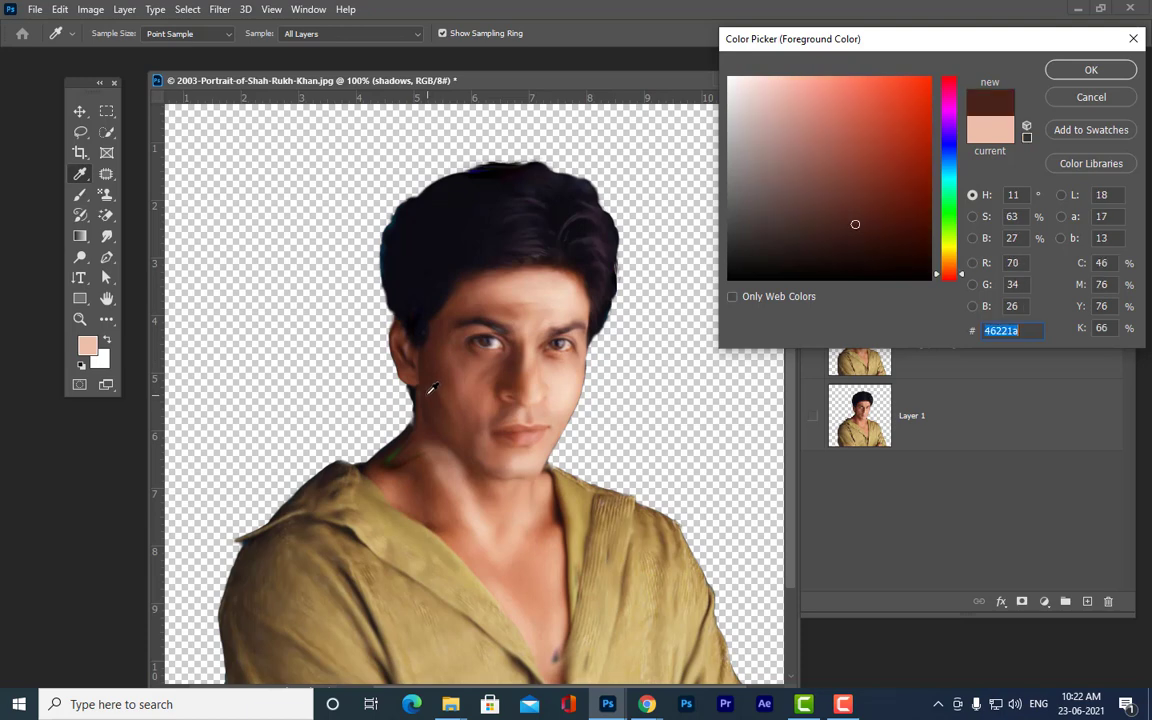
left_click(1088, 70)
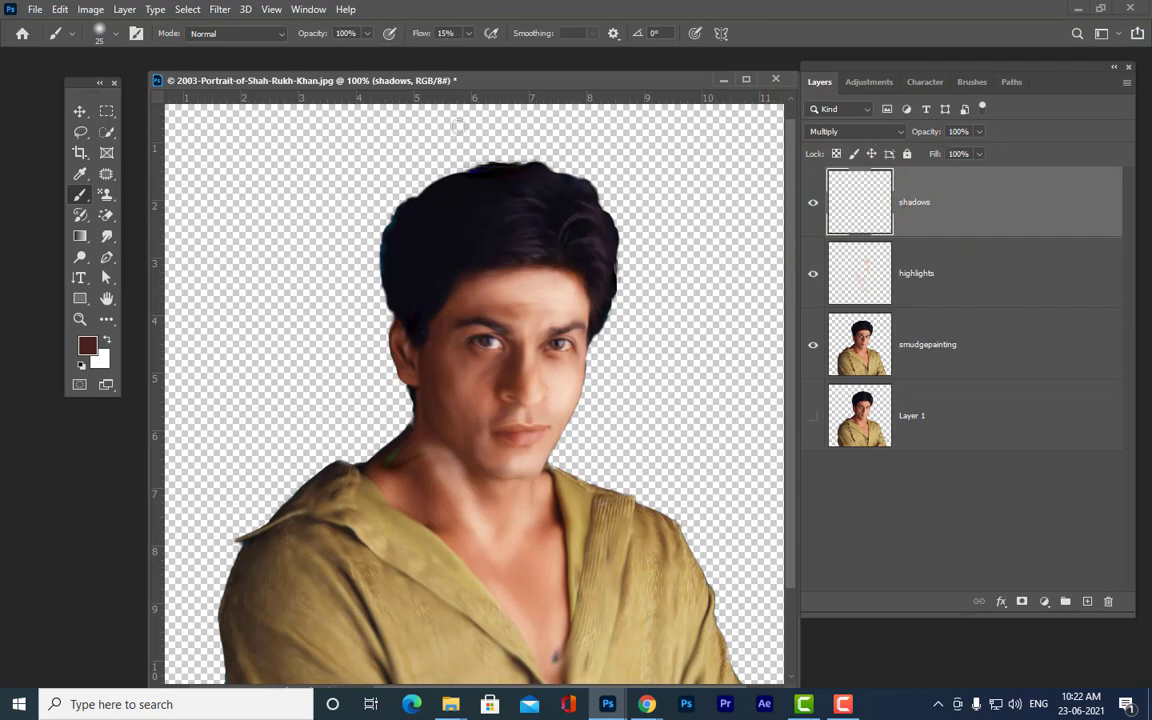
- Select the Brush tool again and set its soft tip to 40 px
right_click(82, 195)
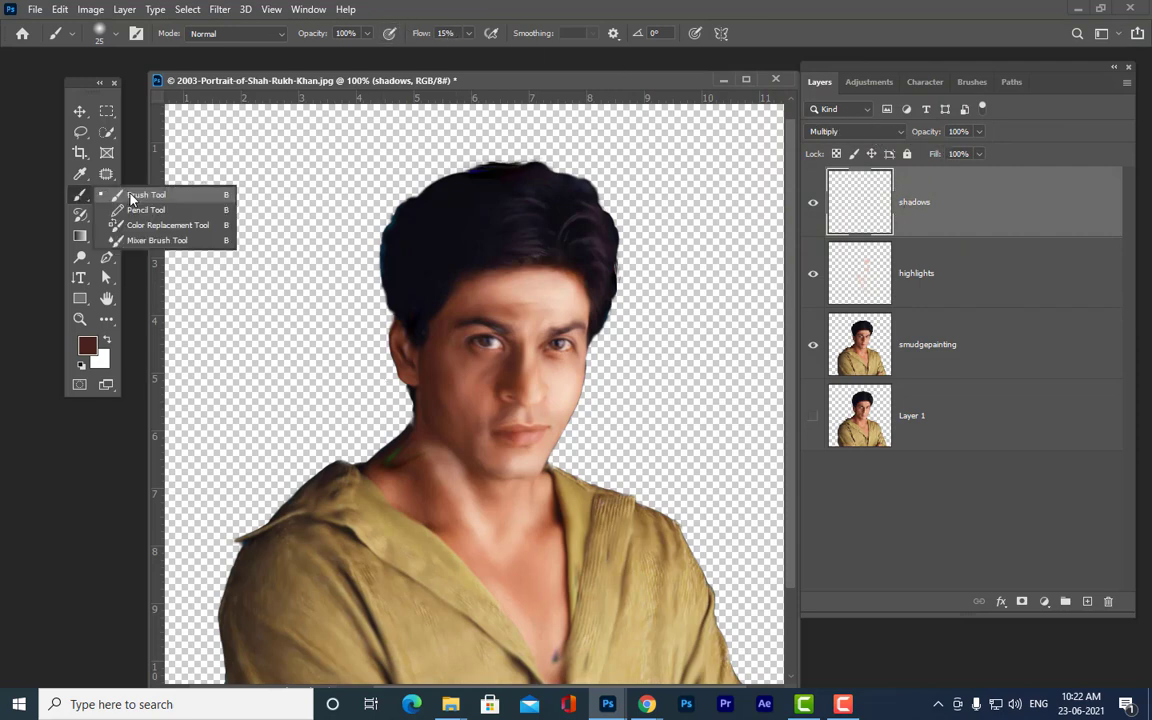
left_click(145, 194)
left_click(100, 32)
left_click(664, 5)
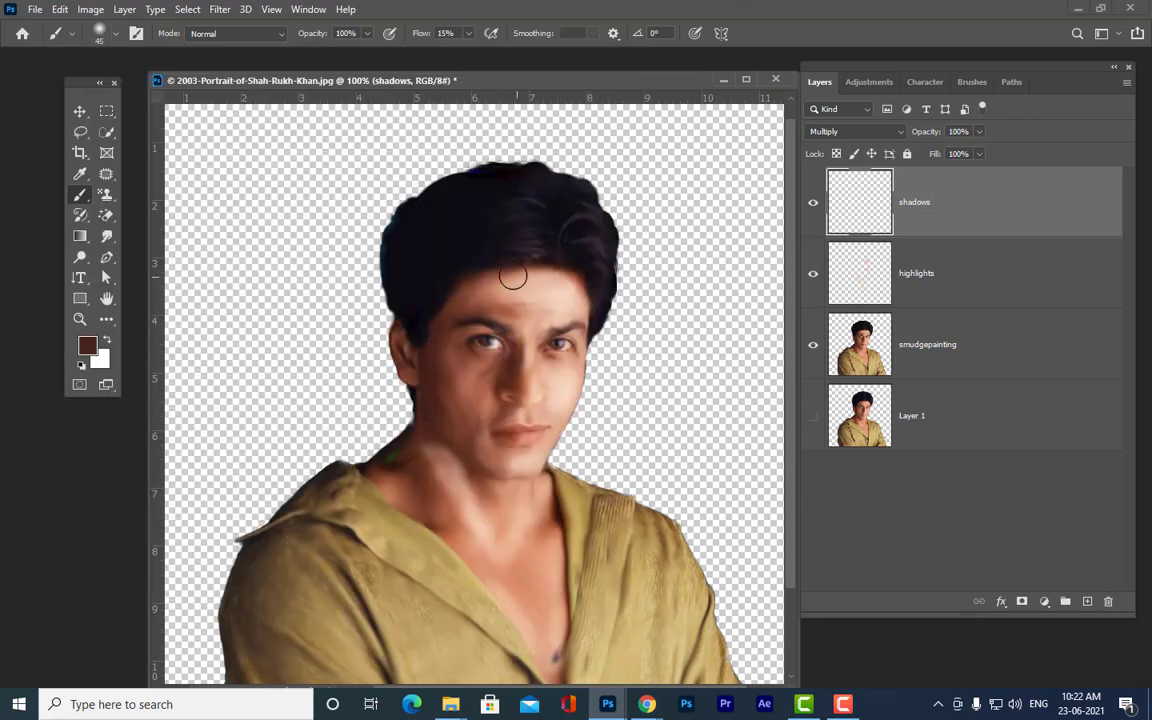
key("bracketright")
key("bracketleft")
- Paint shadows along the shaded cheek and jaw, neck, forehead edges by the hairline, and the side of the nose
mouse_move(427, 354)
left_mouse_down()
mouse_move(446, 432)
mouse_move(440, 392)
mouse_move(471, 469)
mouse_move(463, 437)
mouse_move(480, 458)
mouse_move(435, 418)
mouse_move(446, 455)
mouse_move(422, 427)
mouse_move(490, 537)
mouse_move(461, 484)
mouse_move(493, 538)
mouse_move(530, 532)
mouse_move(540, 497)
mouse_move(534, 489)
mouse_move(515, 520)
mouse_move(454, 504)
mouse_move(448, 464)
mouse_move(578, 514)
mouse_move(536, 495)
mouse_move(549, 522)
mouse_move(538, 532)
mouse_move(532, 491)
mouse_move(540, 524)
left_mouse_up()
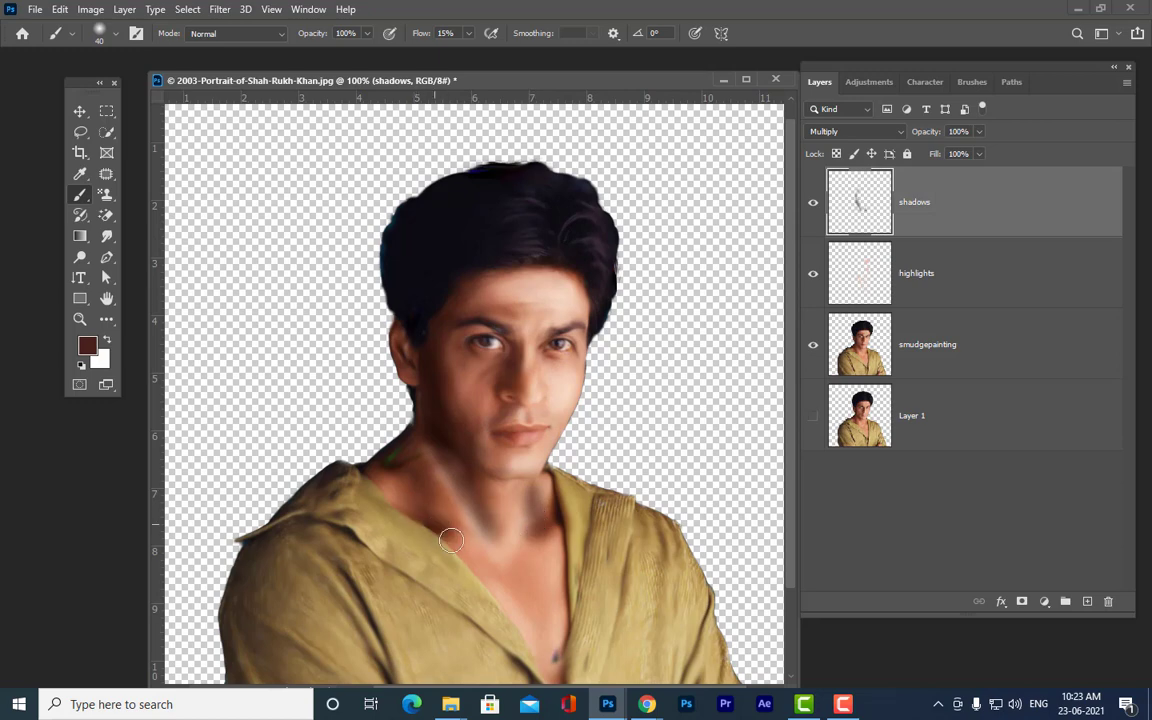
mouse_move(500, 279)
left_mouse_down()
mouse_move(452, 305)
mouse_move(528, 324)
mouse_move(460, 322)
left_mouse_up()
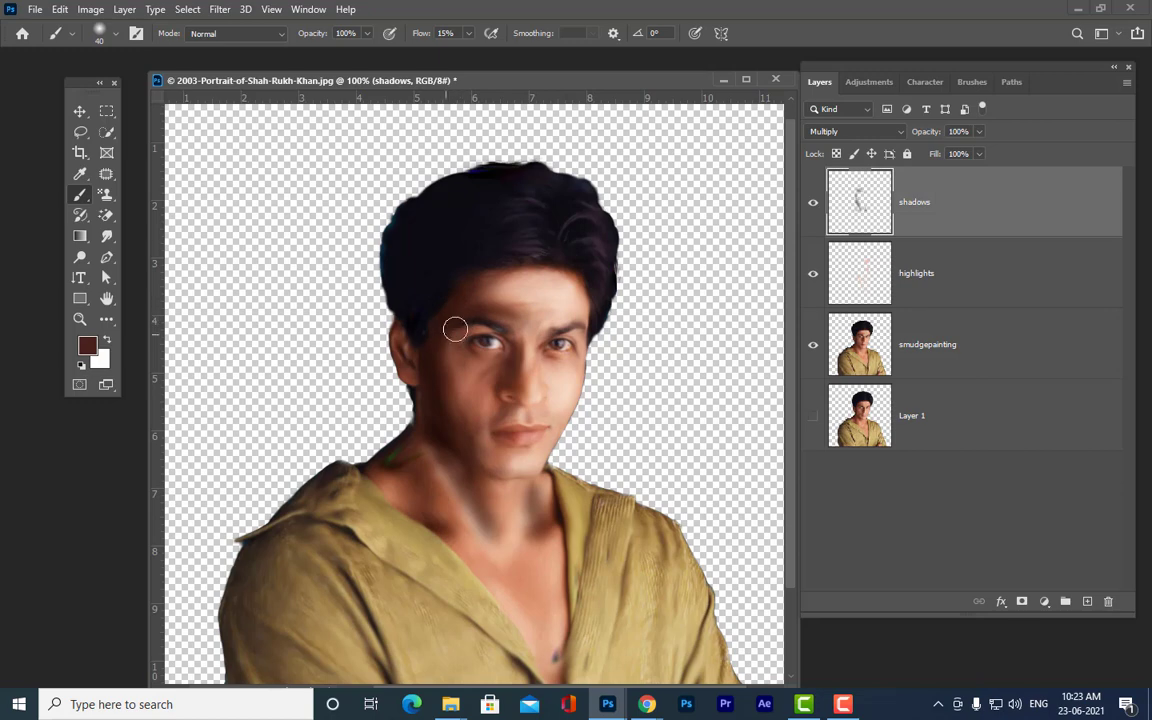
mouse_move(542, 271)
left_mouse_down()
mouse_move(573, 276)
mouse_move(596, 299)
left_mouse_up()
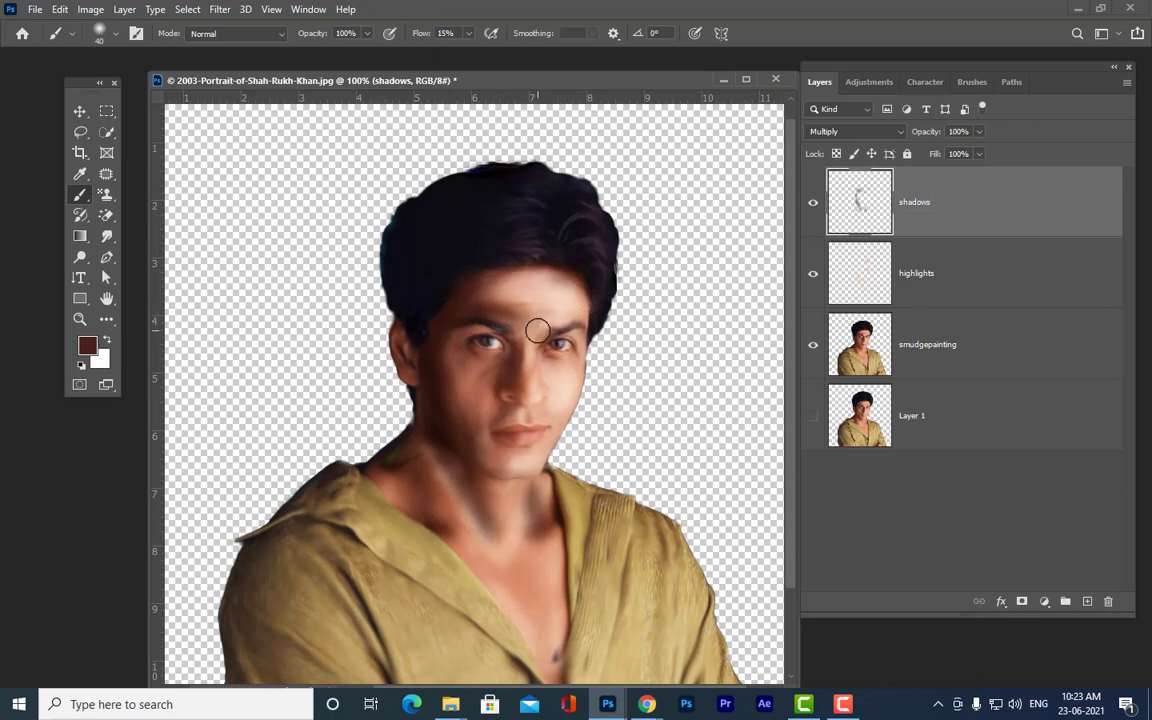
mouse_move(515, 351)
left_mouse_down()
mouse_move(498, 376)
mouse_move(588, 358)
mouse_move(488, 379)
mouse_move(496, 373)
mouse_move(481, 399)
mouse_move(498, 468)
mouse_move(504, 410)
mouse_move(479, 438)
mouse_move(484, 478)
mouse_move(490, 410)
mouse_move(475, 458)
mouse_move(544, 481)
left_mouse_up()
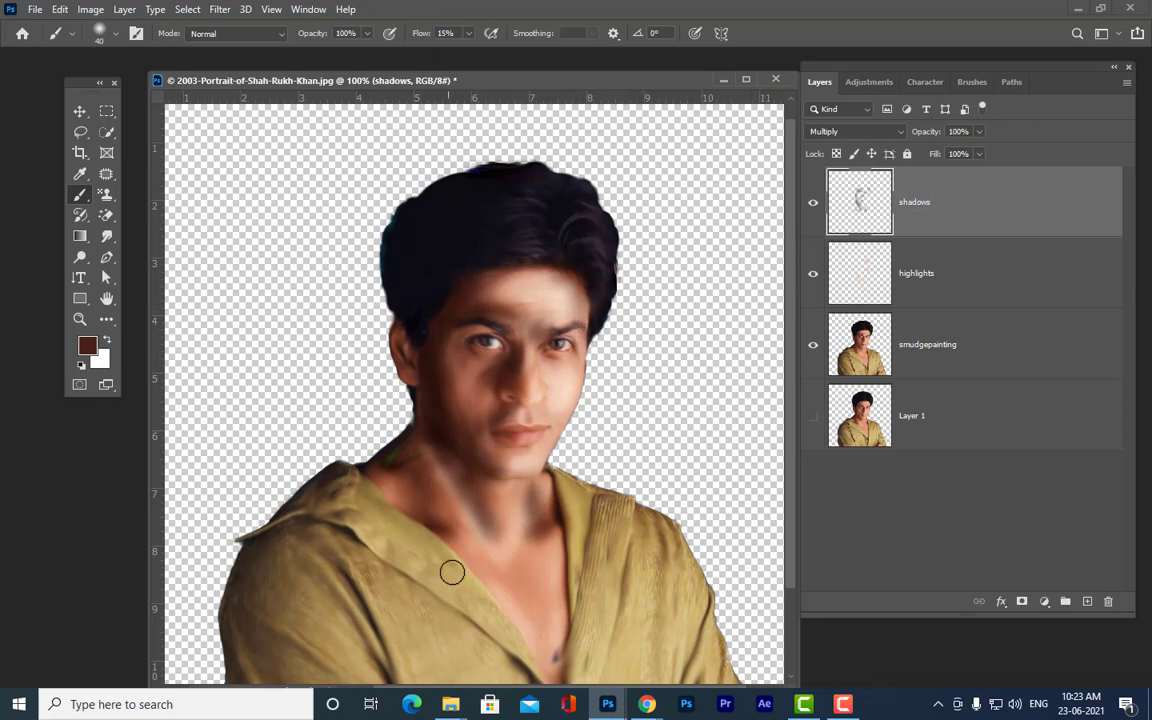
left_click_drag(432, 447, 459, 503)
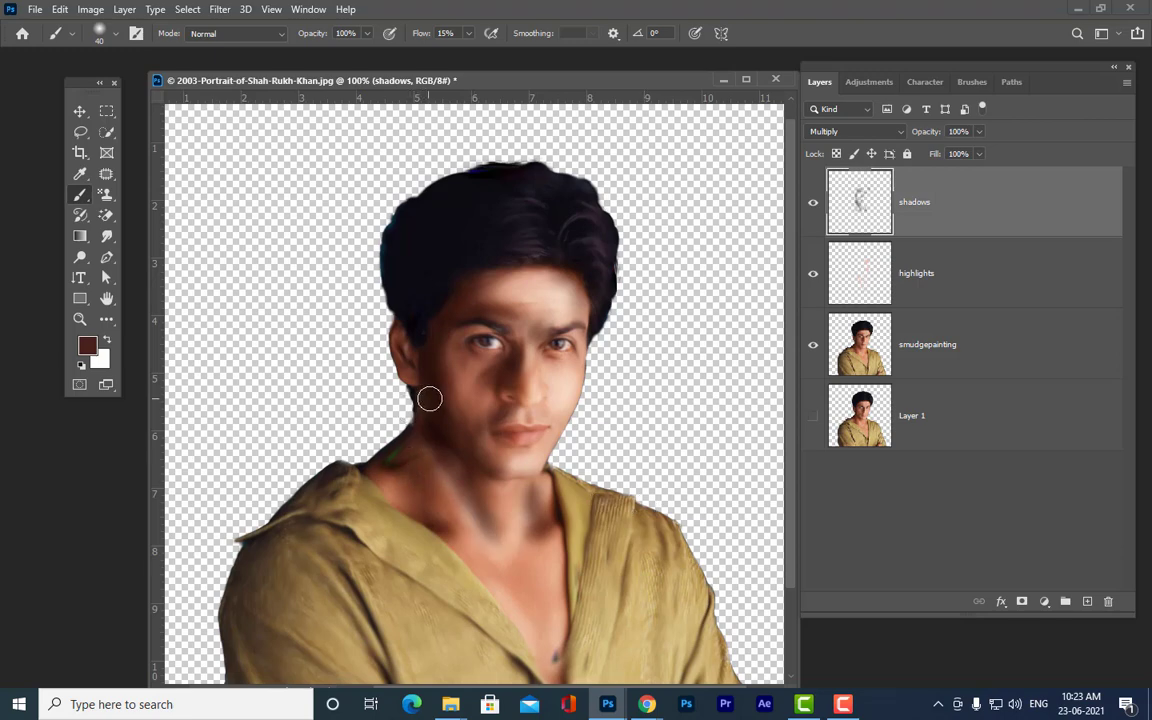
- Reduce the shadows layer's opacity to 68%
left_click(980, 132)
left_click_drag(969, 153, 957, 153)
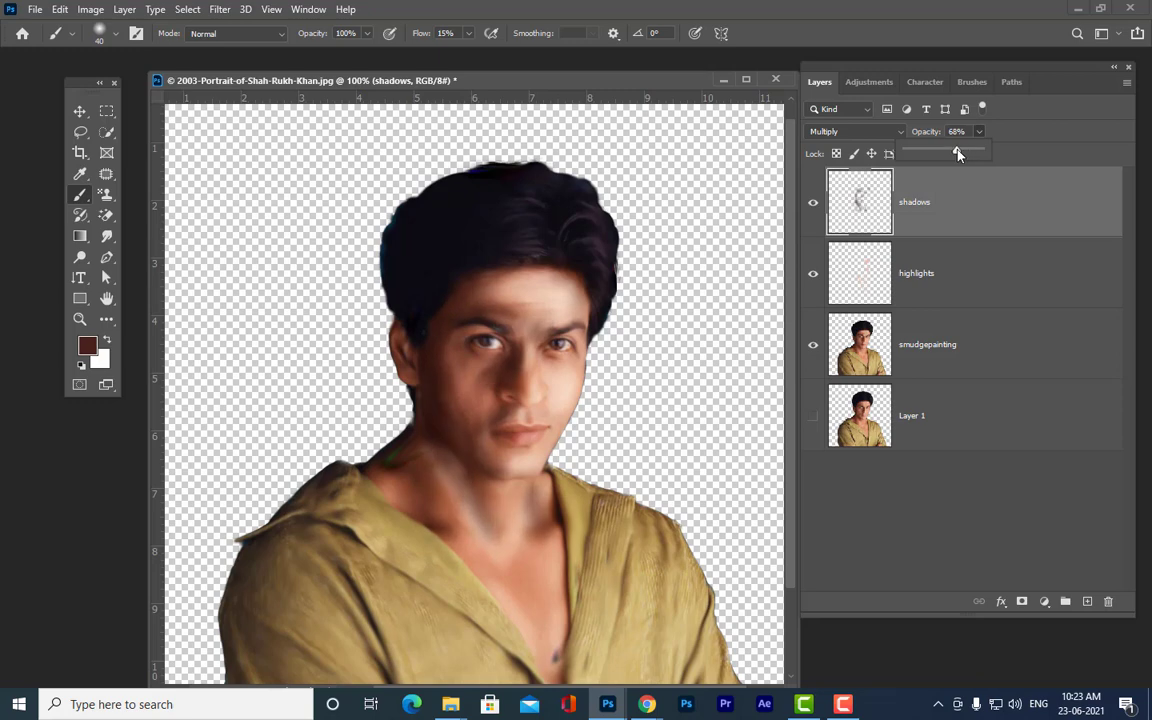
left_click(1059, 146)
- Add a new layer above shadows and name it "midtones"
left_click_drag(872, 69, 897, 69)
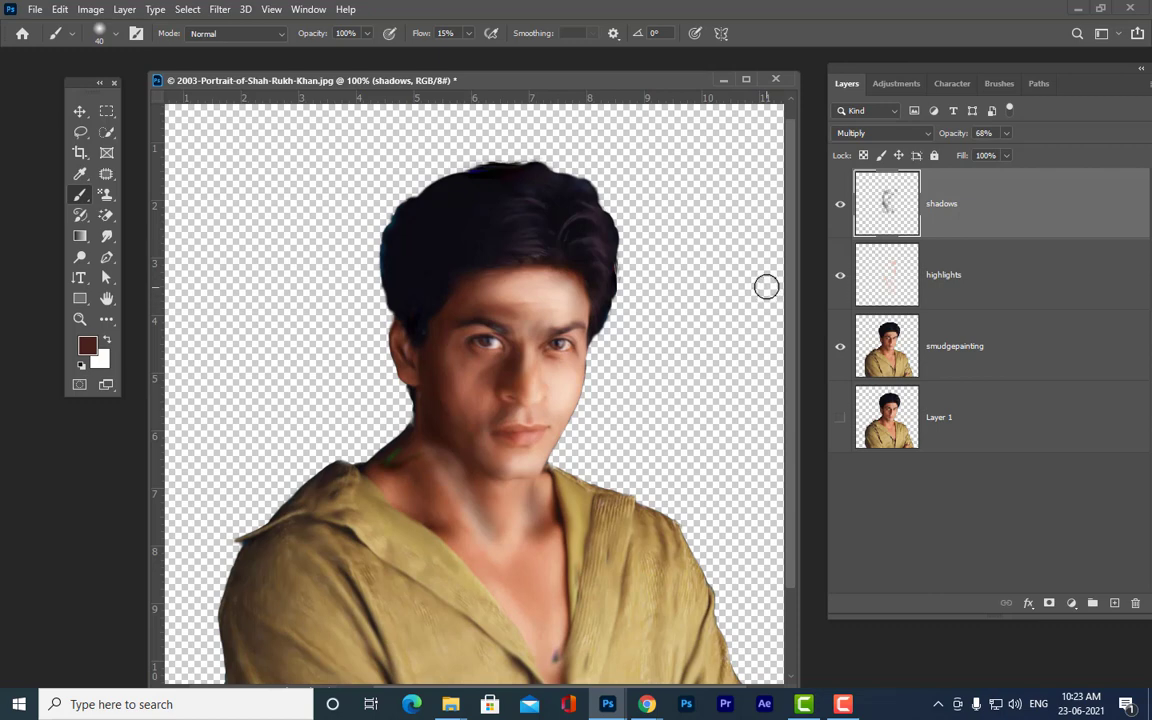
left_click_drag(864, 69, 848, 80)
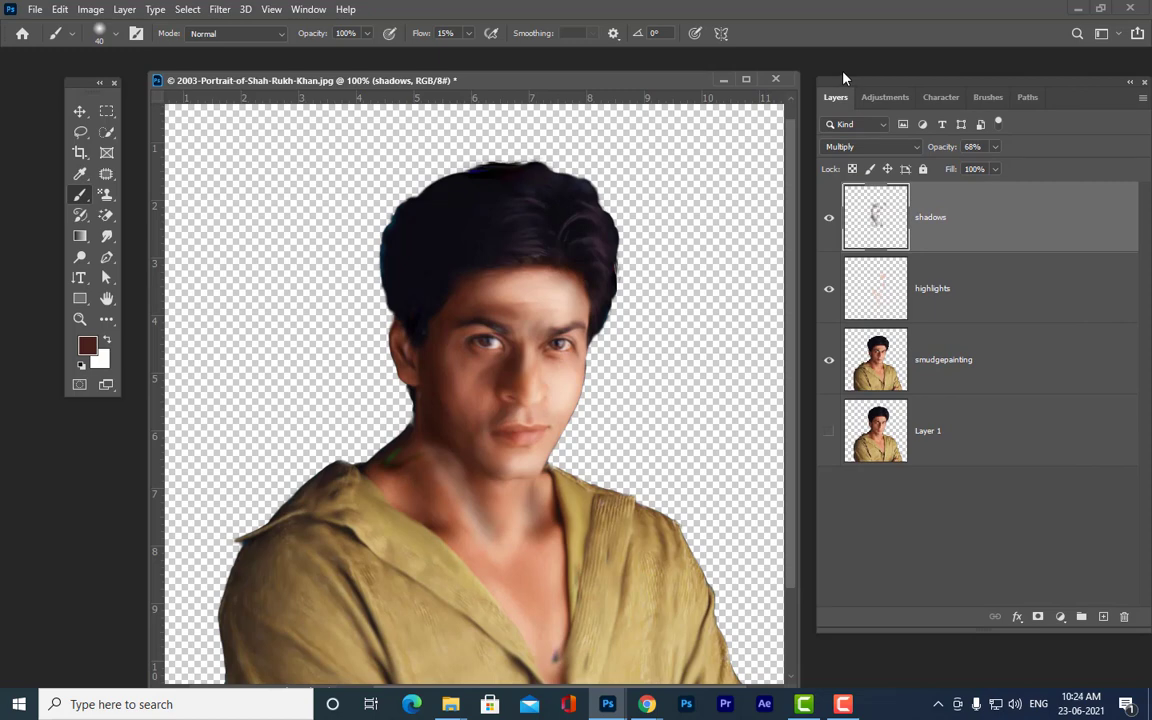
left_click(1104, 618)
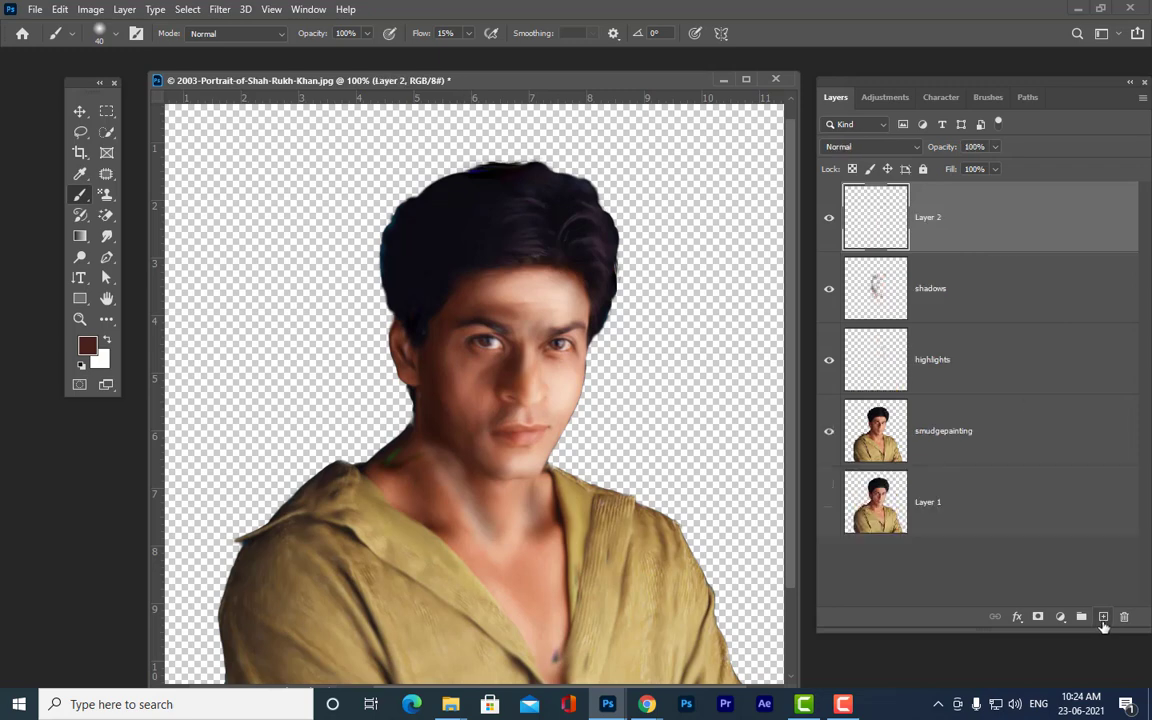
double_click(924, 217)
type("midtones")
key("Return")
- Set the foreground colour to a slightly lighter shade of the mid skin tone ad694f sampled from the cheek below the eye
left_click(87, 346)
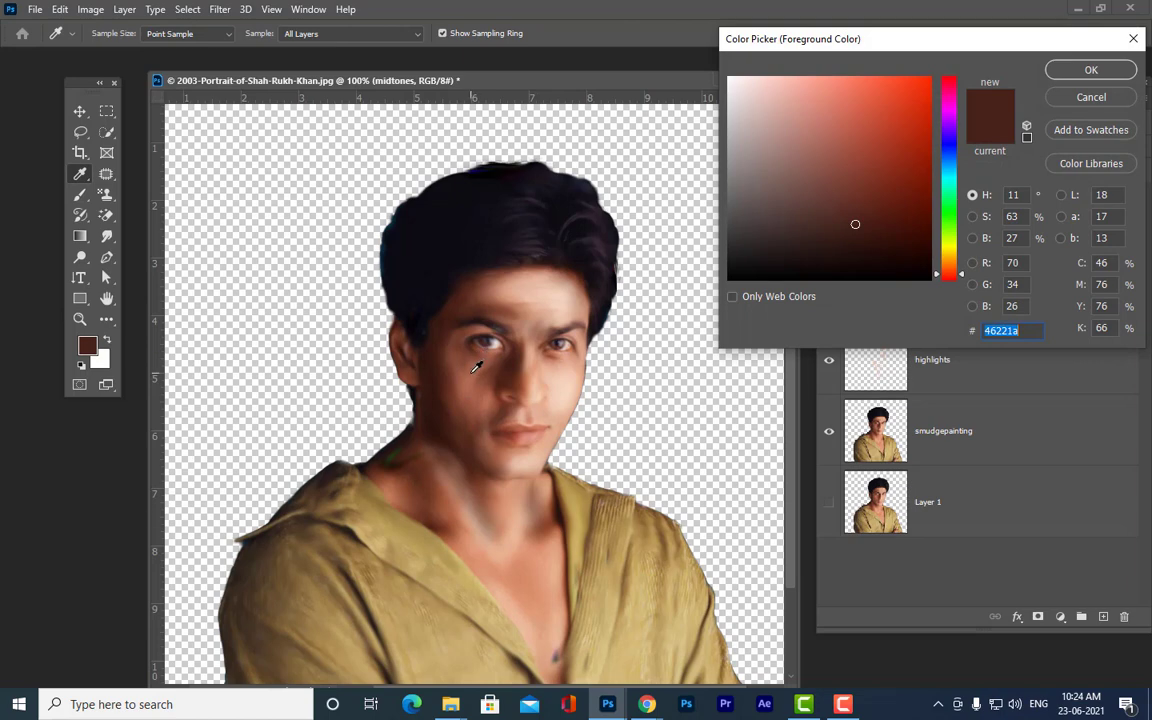
left_click(476, 371)
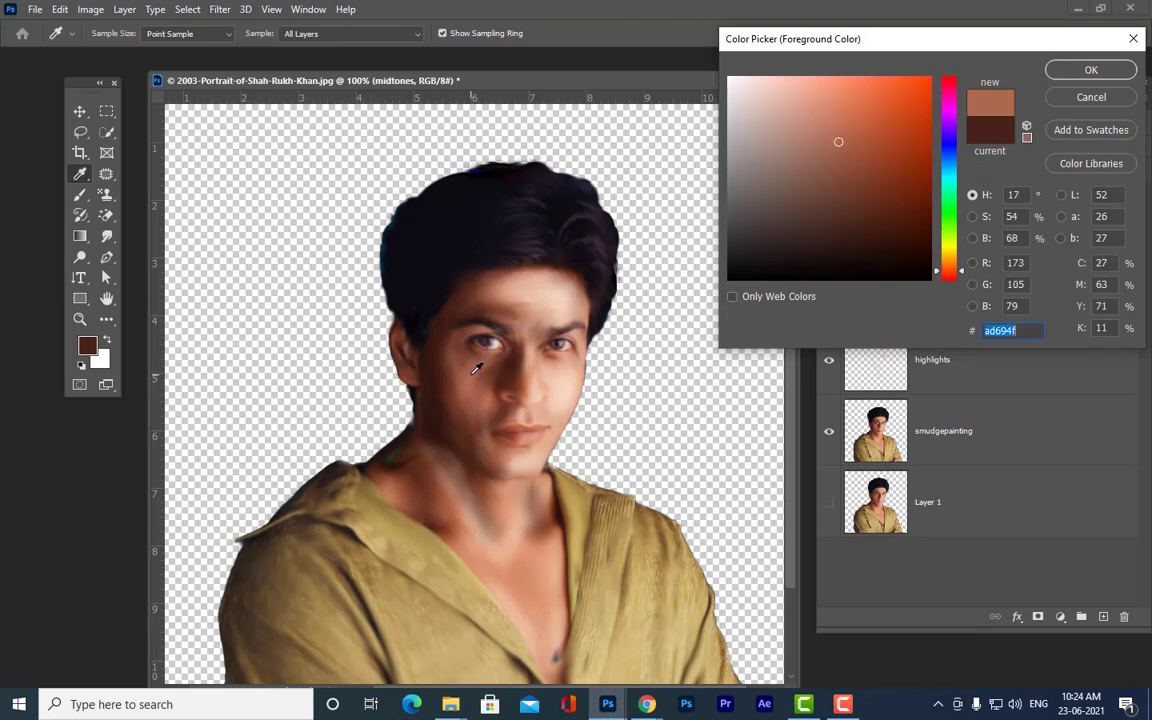
left_click(827, 128)
left_click(1085, 71)
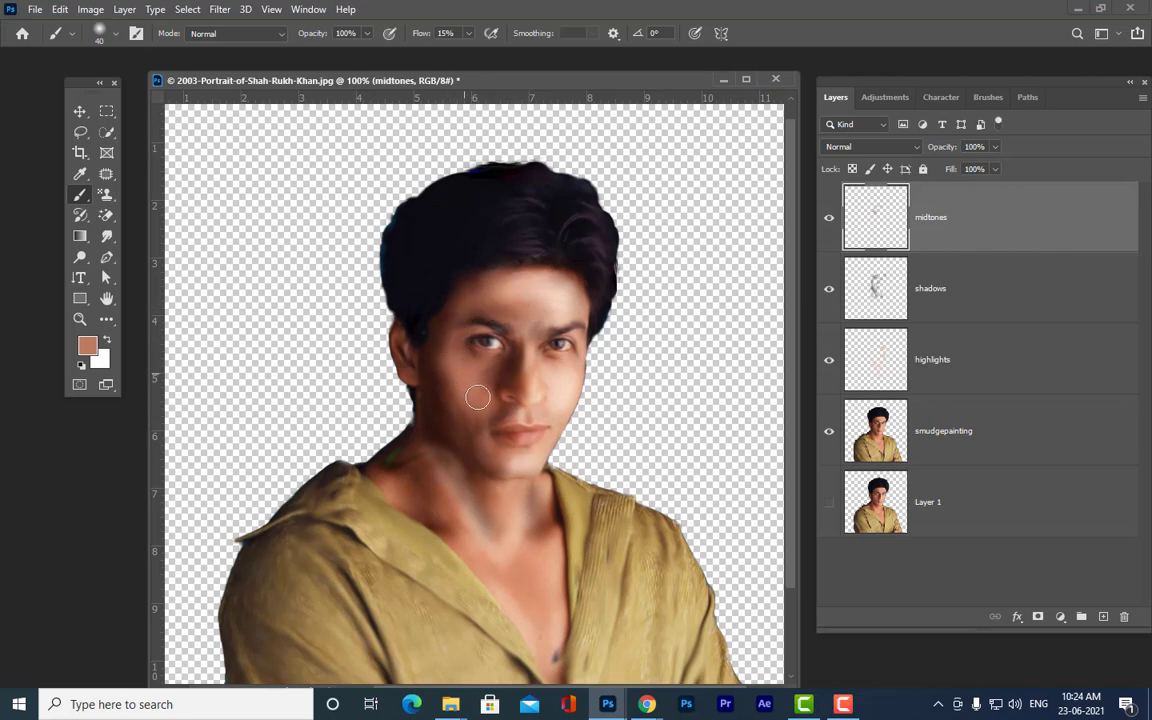
- Paint soft midtones over the shaded cheek, beside the nose and mouth, the chin area, lower forehead and upper chest
mouse_move(461, 400)
left_mouse_down()
mouse_move(471, 412)
mouse_move(470, 394)
mouse_move(481, 411)
left_mouse_up()
mouse_move(554, 380)
left_mouse_down()
mouse_move(548, 421)
mouse_move(525, 416)
mouse_move(562, 420)
mouse_move(530, 456)
mouse_move(491, 450)
mouse_move(502, 462)
mouse_move(482, 437)
mouse_move(510, 465)
mouse_move(466, 427)
mouse_move(503, 458)
left_mouse_up()
mouse_move(560, 418)
left_mouse_down()
mouse_move(540, 414)
mouse_move(576, 419)
left_mouse_up()
mouse_move(526, 338)
left_mouse_down()
mouse_move(496, 273)
mouse_move(452, 279)
mouse_move(556, 310)
left_mouse_up()
mouse_move(522, 564)
left_mouse_down()
mouse_move(527, 518)
mouse_move(523, 533)
mouse_move(493, 509)
mouse_move(483, 534)
mouse_move(471, 518)
mouse_move(534, 603)
mouse_move(514, 559)
mouse_move(534, 555)
mouse_move(542, 602)
left_mouse_up()
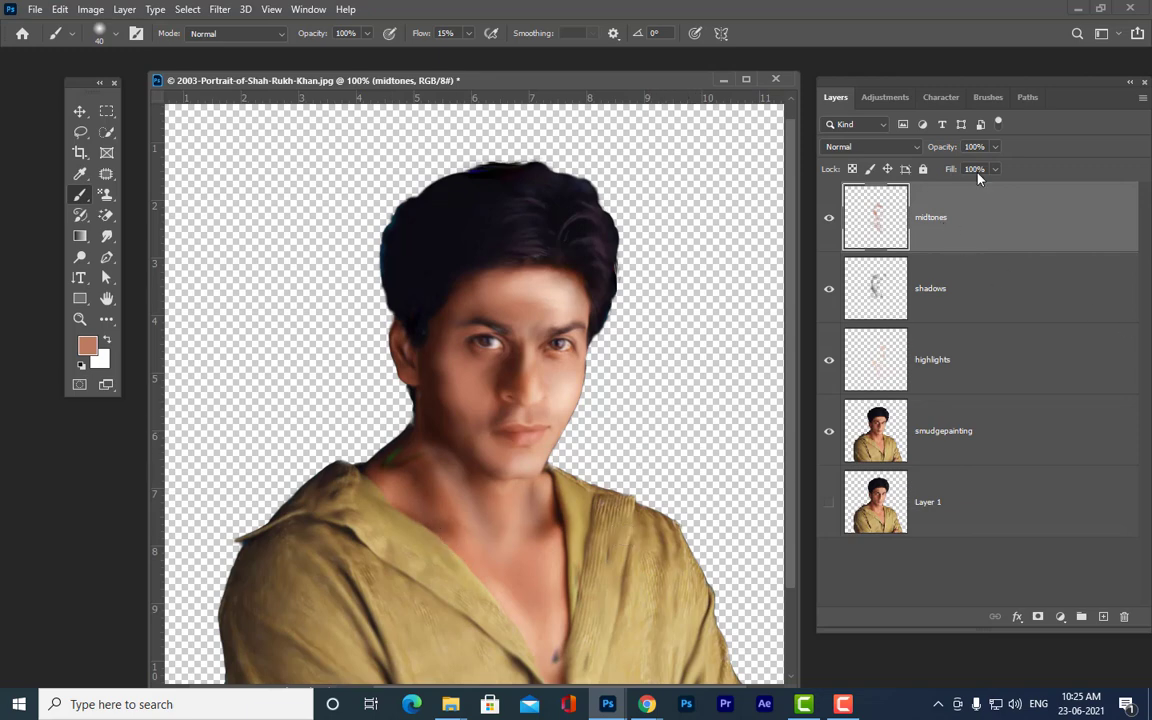
- Set the midtones layer's opacity to 80% and its blend mode to Soft Light
left_click_drag(995, 150, 982, 170)
left_click(878, 147)
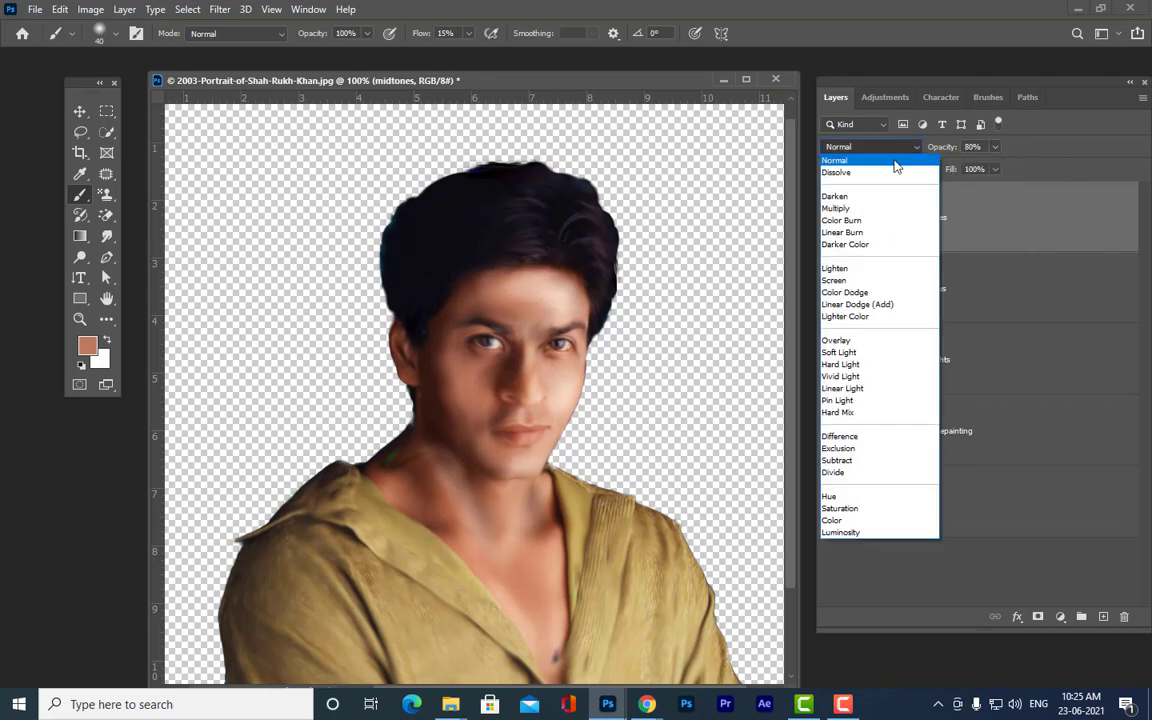
left_click(879, 355)
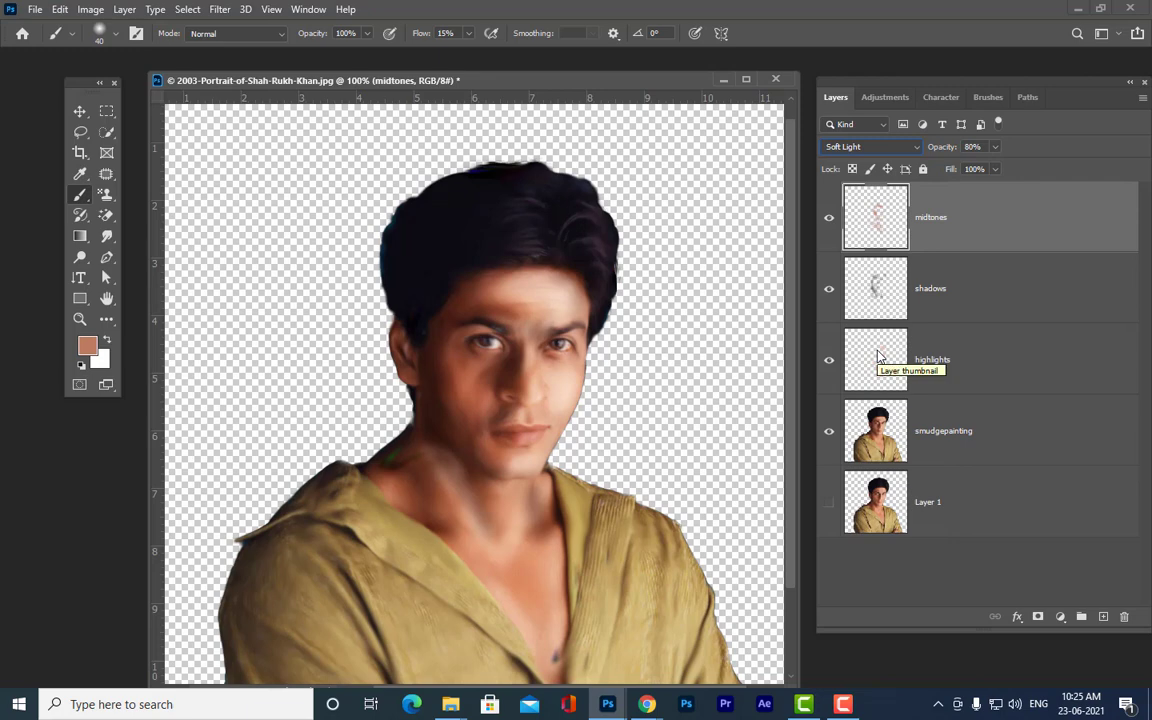
- Add a new layer above midtones and name it "lipshighlights"
left_click_drag(1020, 88, 1005, 86)
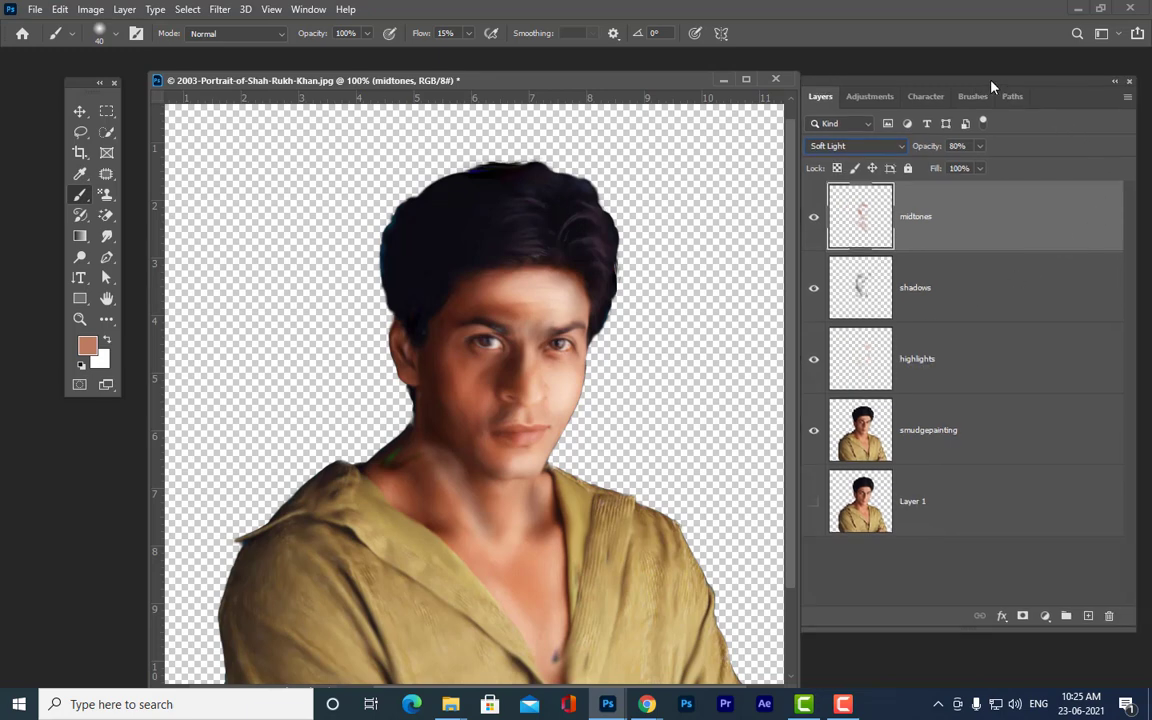
left_click(1088, 614)
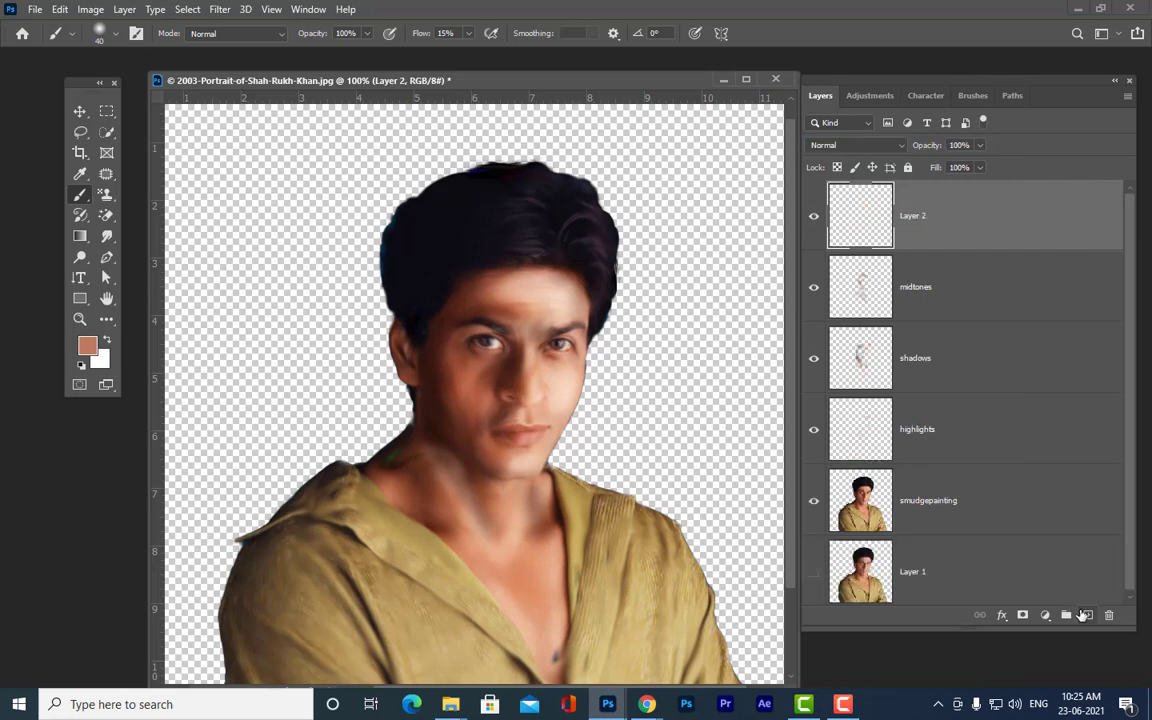
double_click(915, 216)
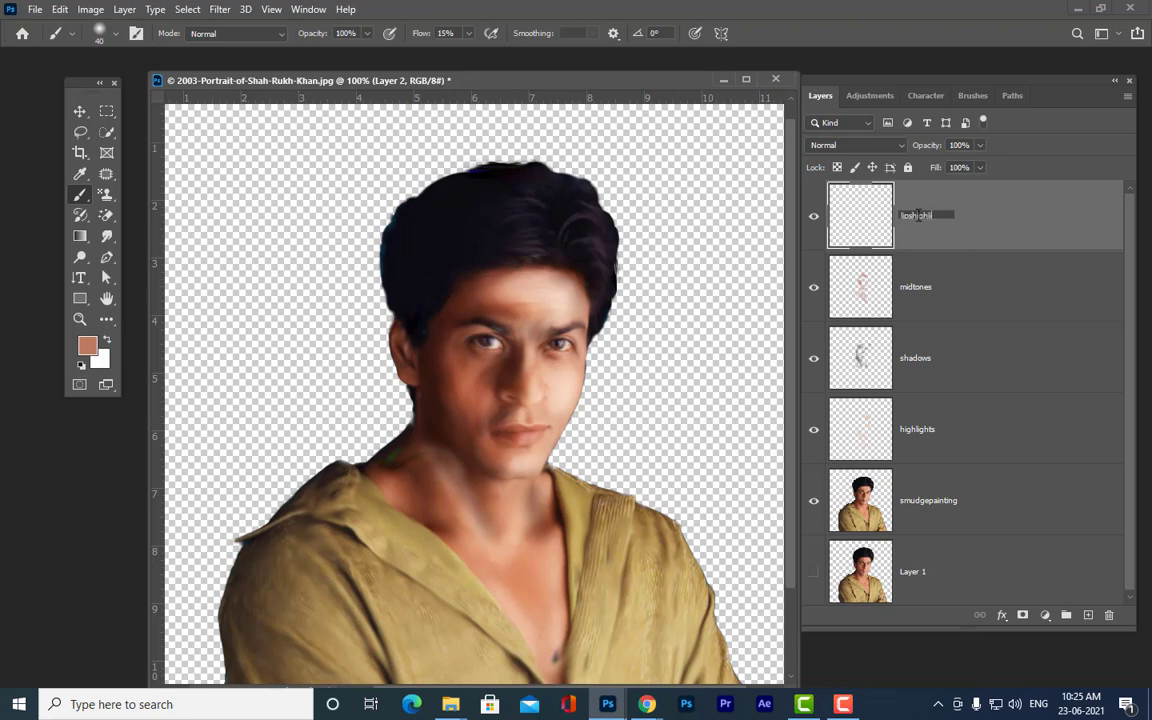
key("Return")
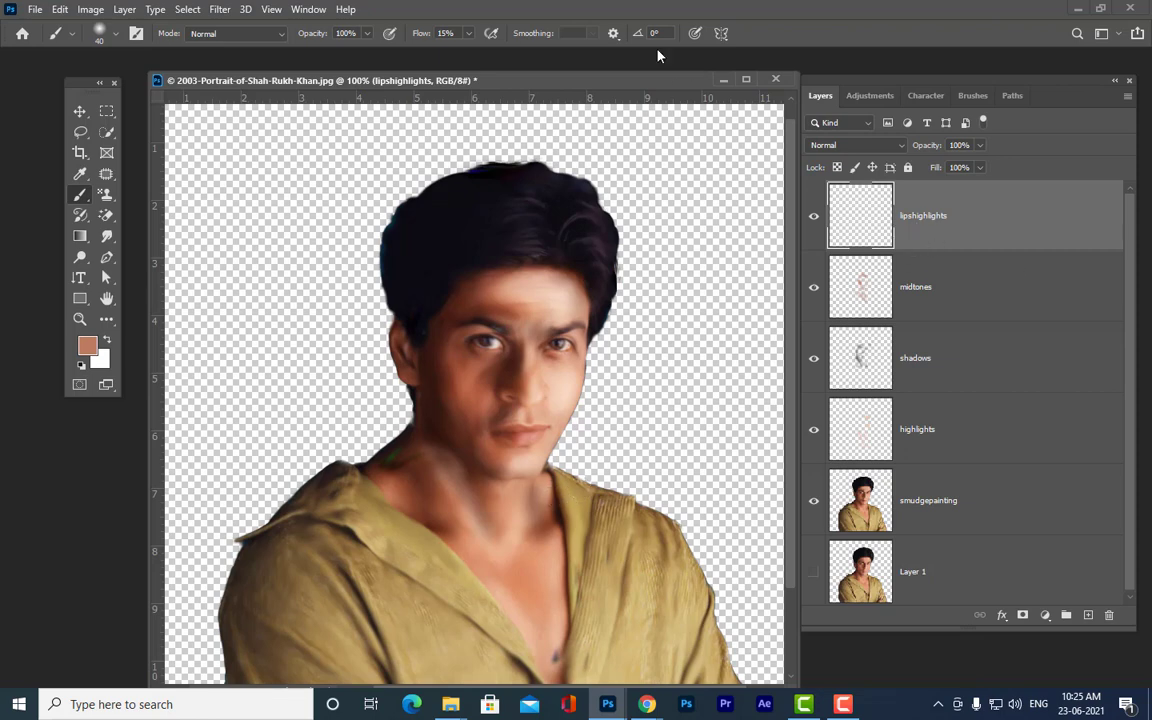
- Set the foreground colour to the light pink db907f sampled from the lower lip
left_click_drag(535, 87, 518, 16)
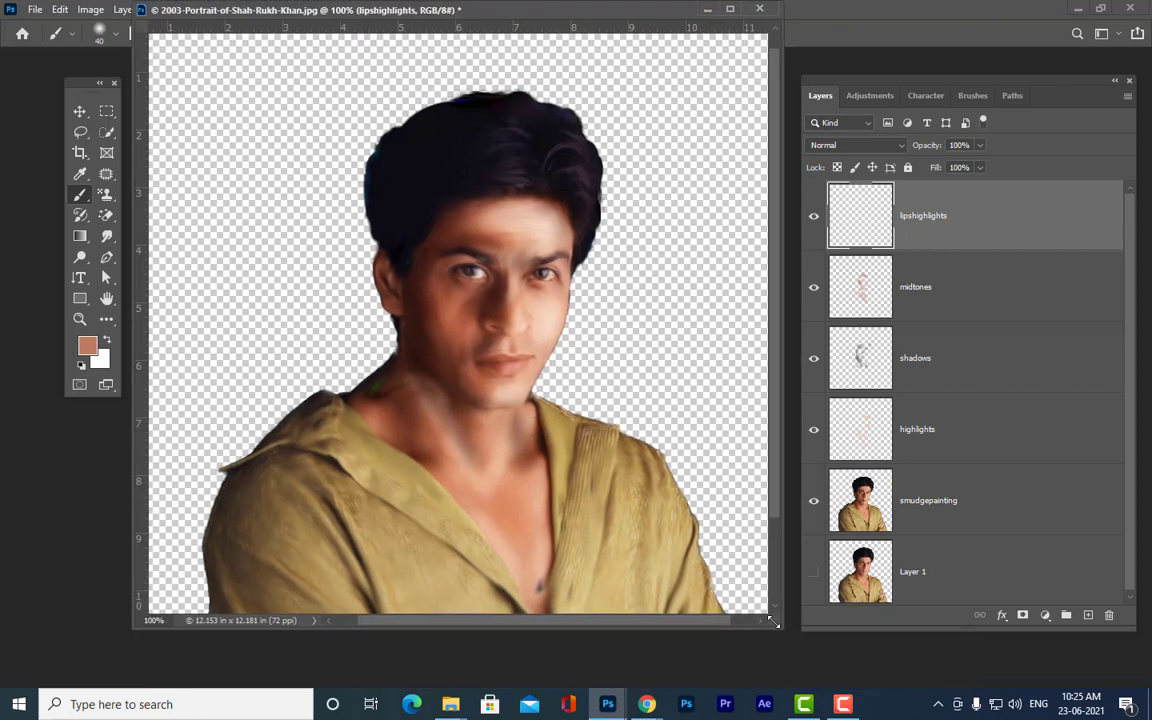
left_click_drag(773, 622, 806, 660)
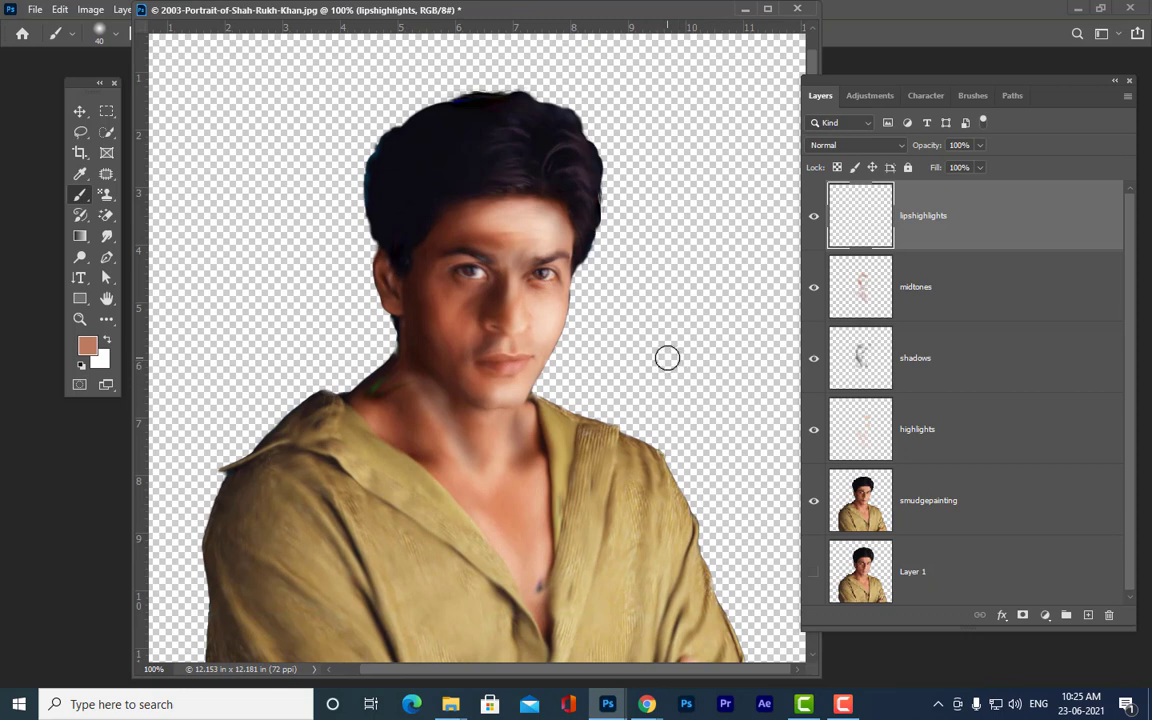
key("ctrl+plus")
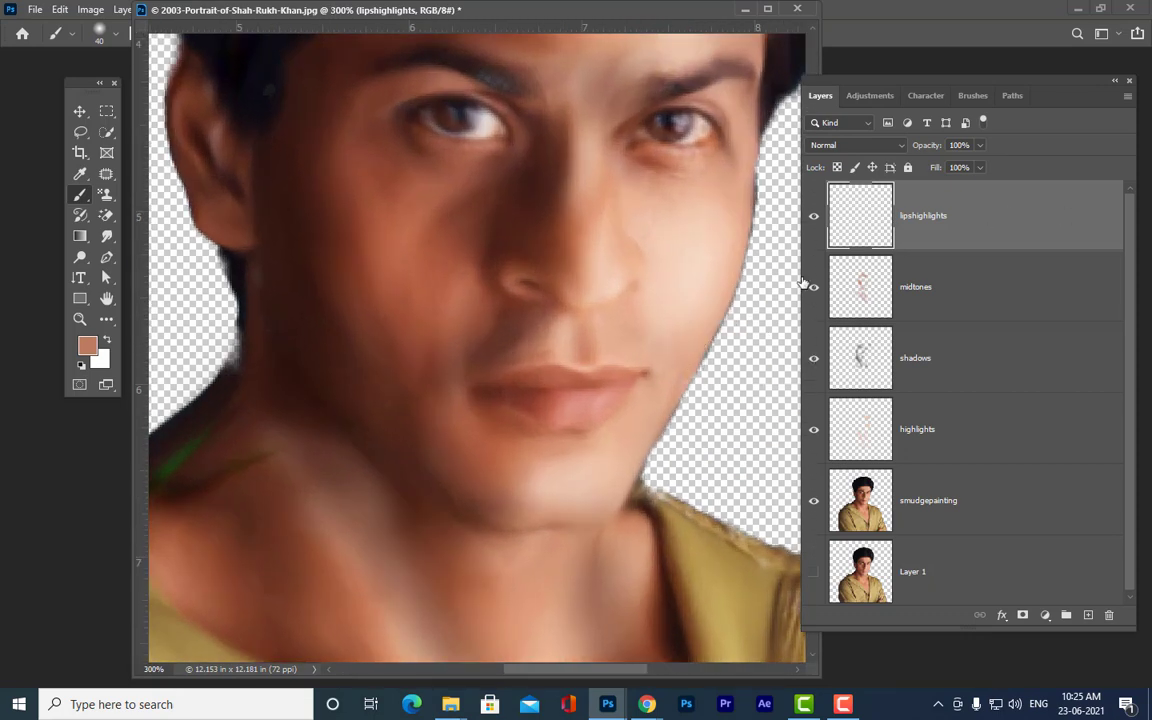
left_click(87, 345)
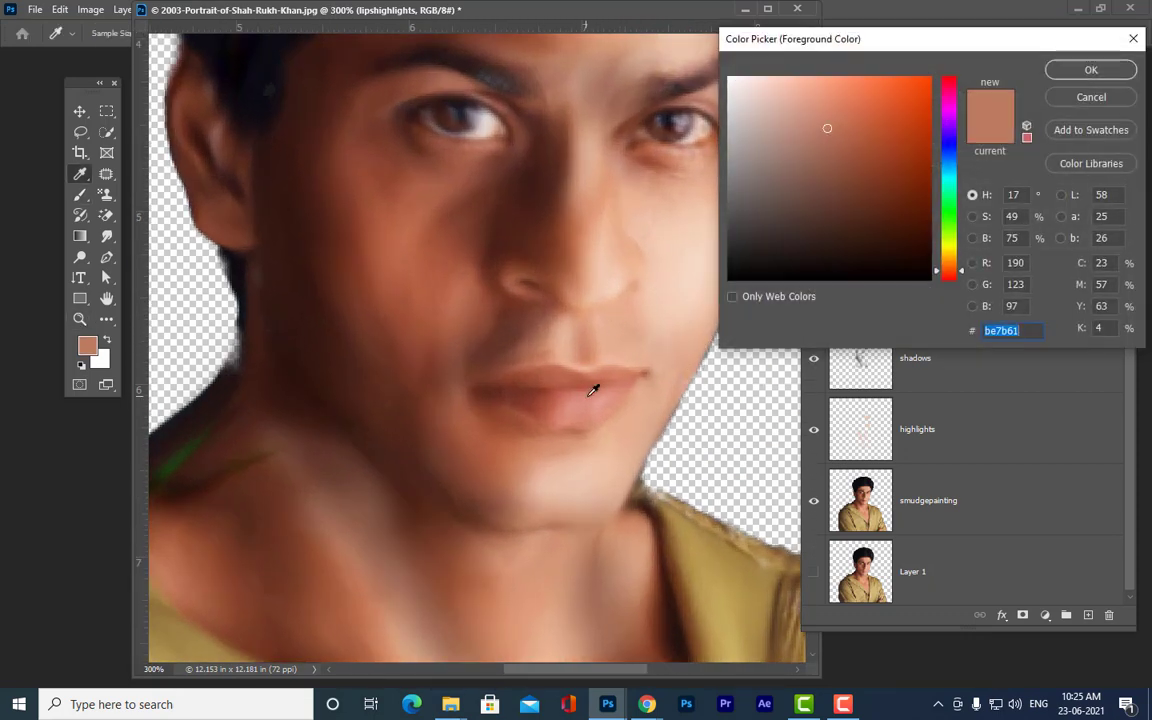
left_click(591, 399)
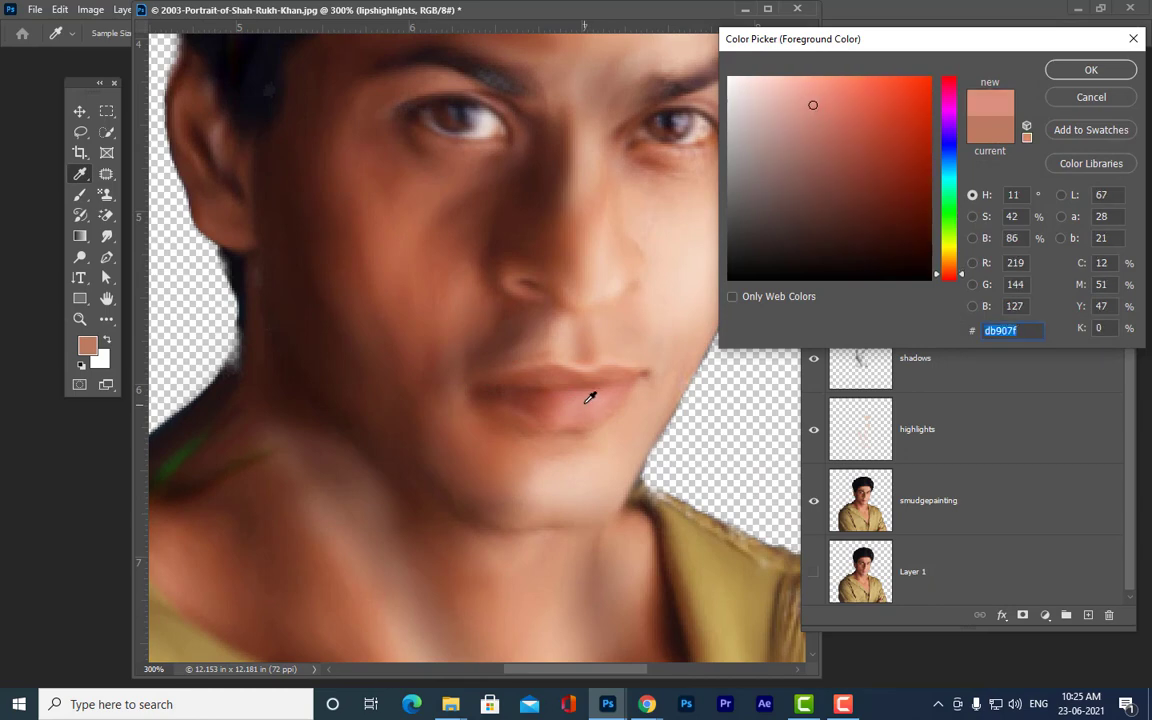
left_click(1091, 70)
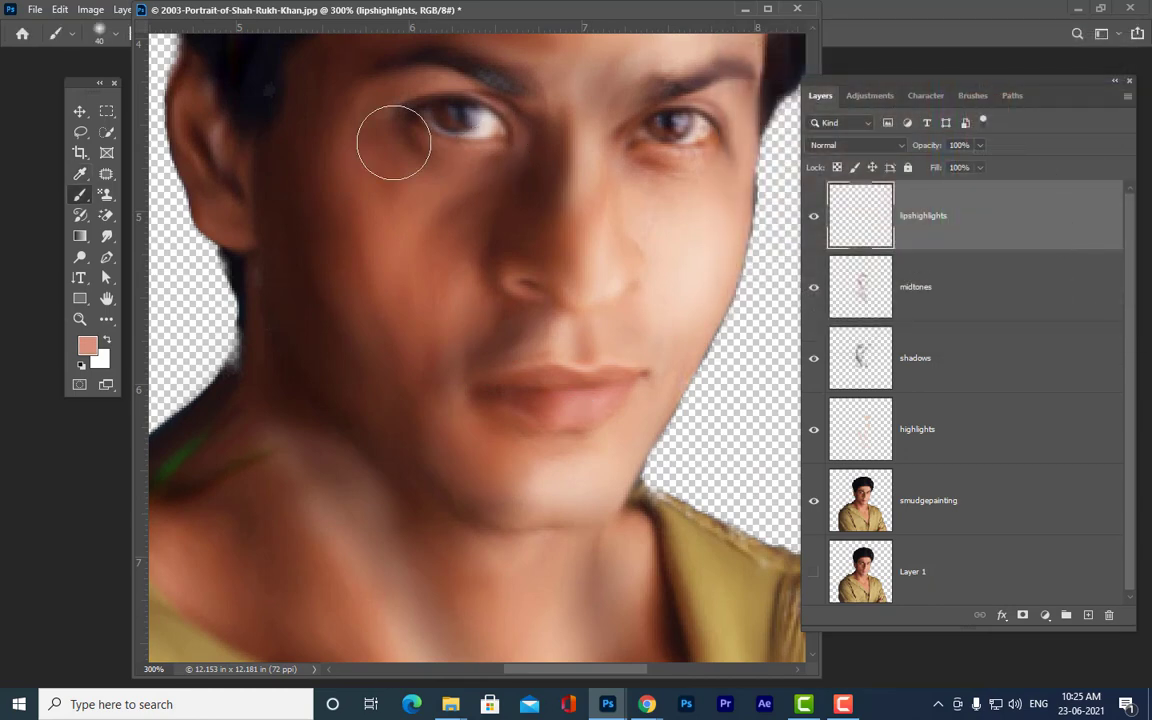
- Set the lipshighlights layer's blend mode to Screen
left_click_drag(507, 18, 514, 47)
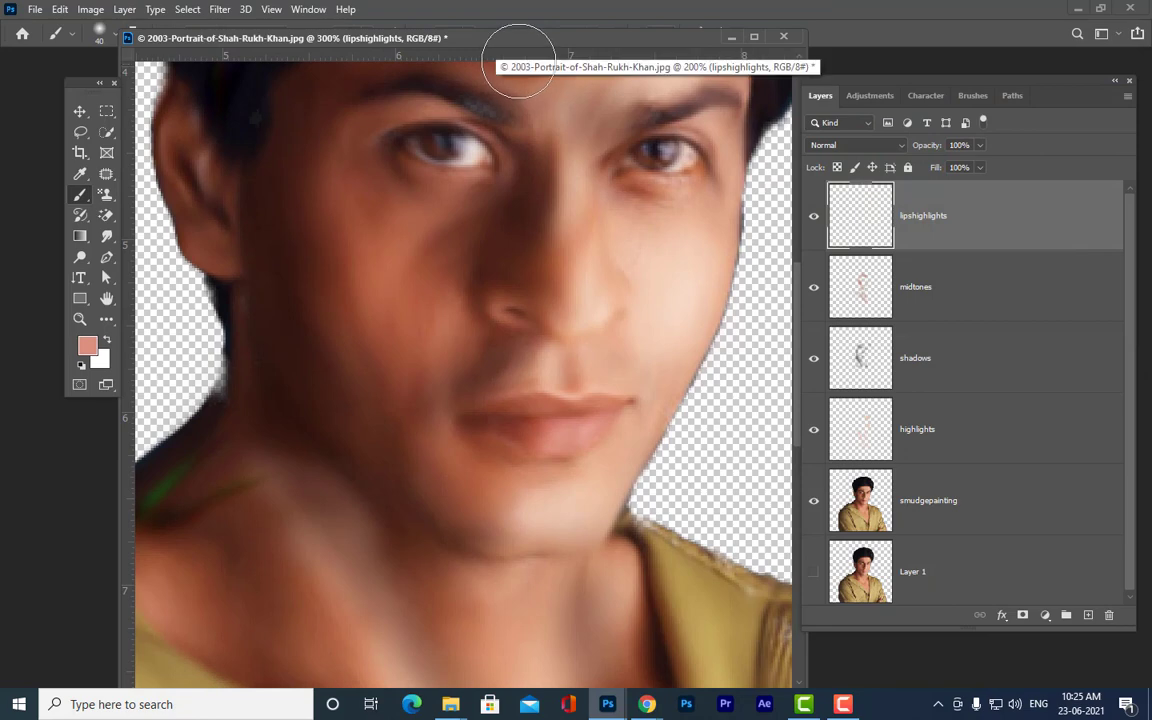
key("ctrl+minus")
key("ctrl+minus")
key("ctrl+plus")
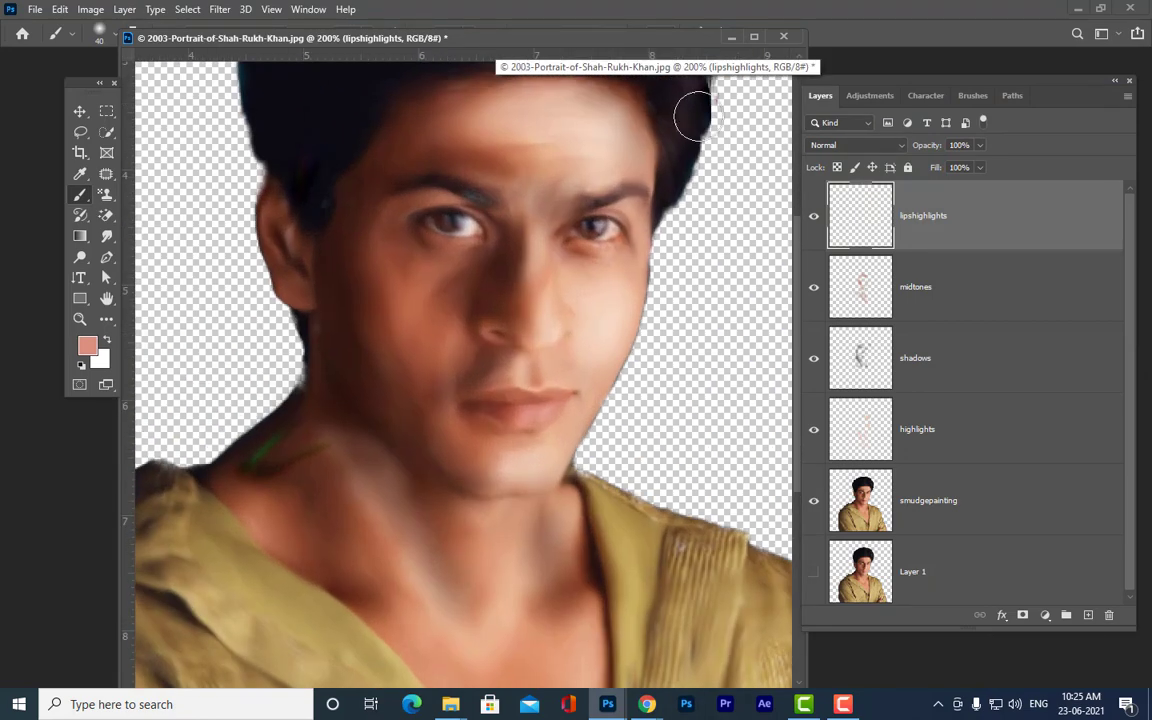
left_click(857, 145)
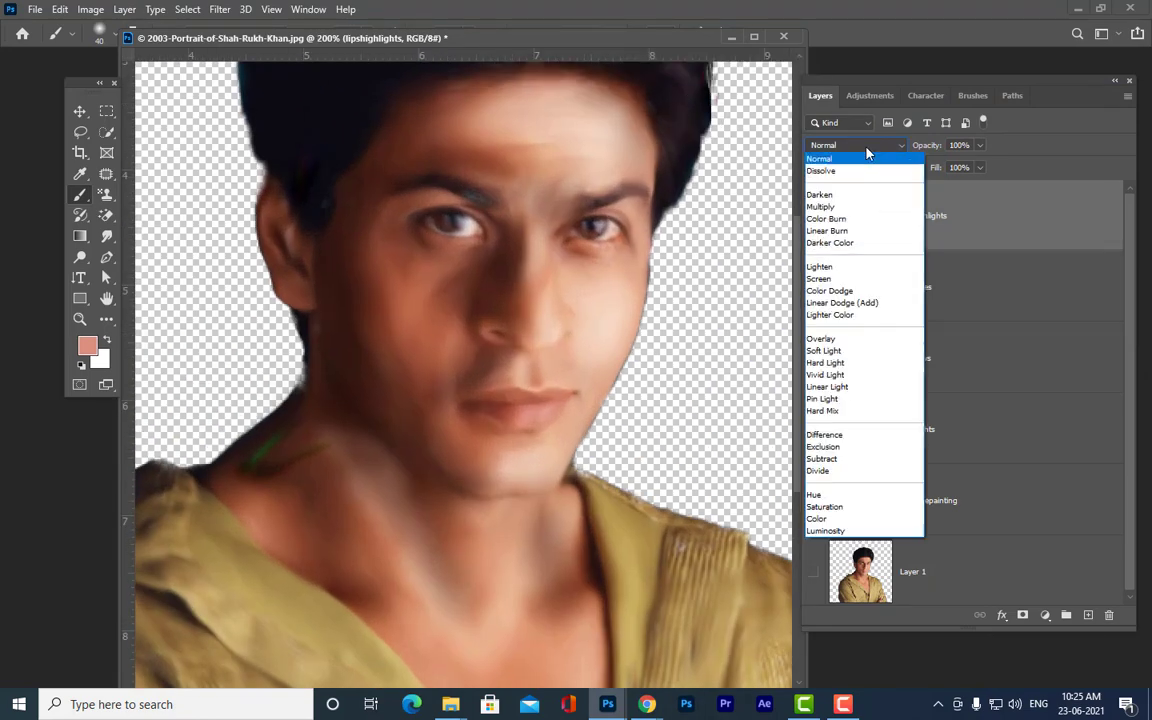
left_click(848, 285)
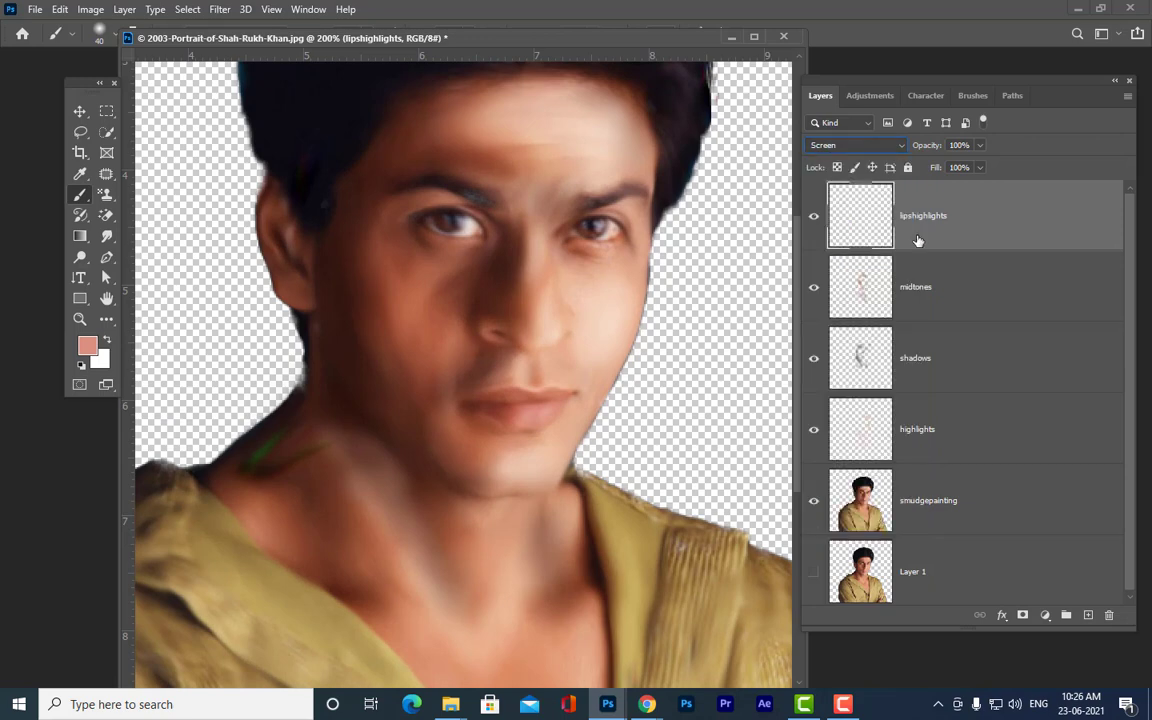
- Paint a highlight across the middle of the lower lip with a 15 px Soft Round brush
left_click_drag(501, 42, 502, 120)
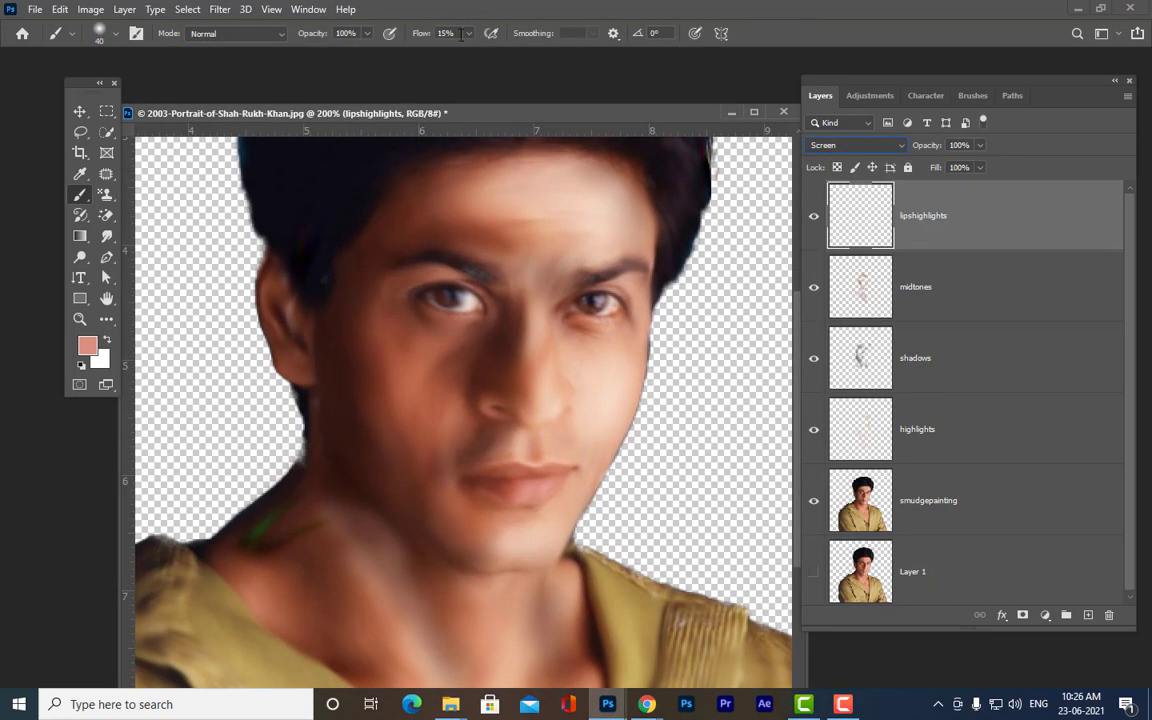
right_click(82, 195)
left_click(128, 193)
left_click(116, 37)
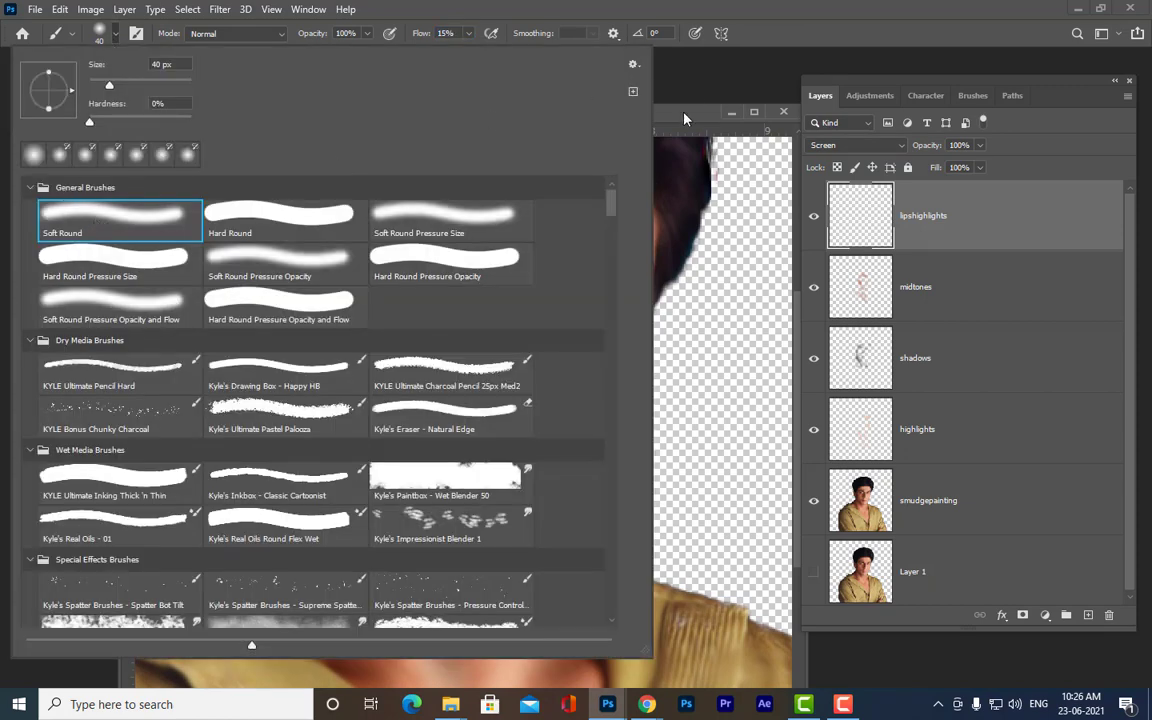
left_click_drag(685, 115, 690, 85)
key("ctrl+plus")
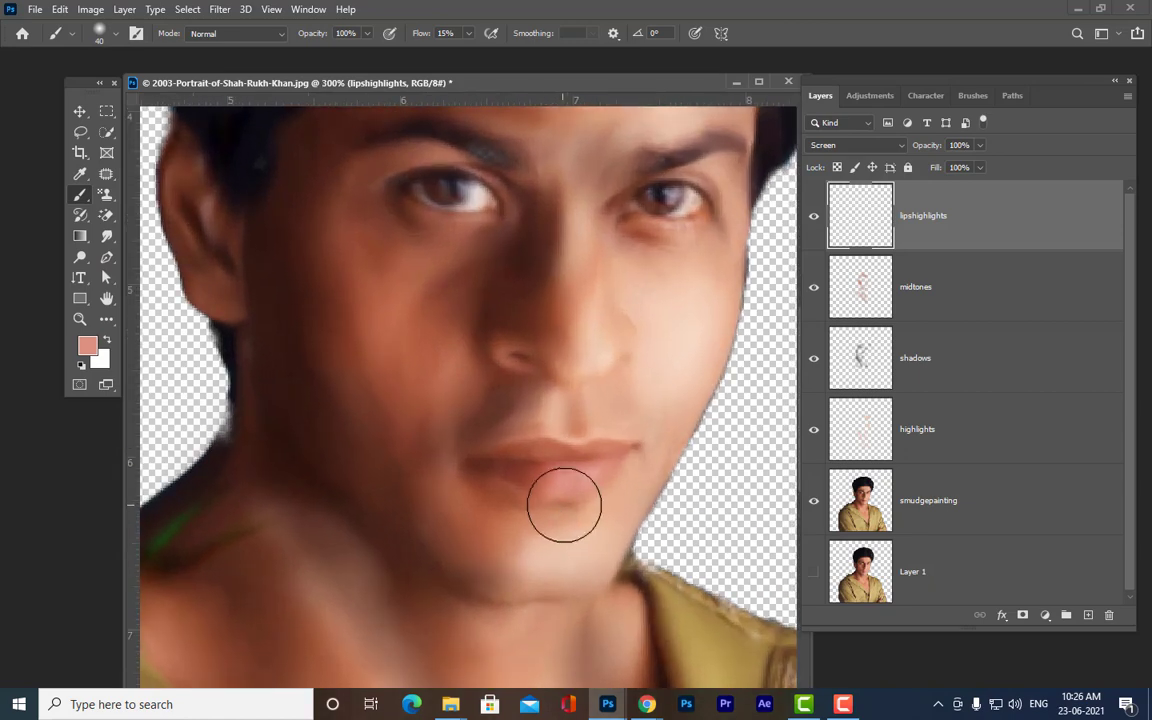
key("bracketleft")
key("bracketleft")
key("bracketleft")
key("bracketleft")
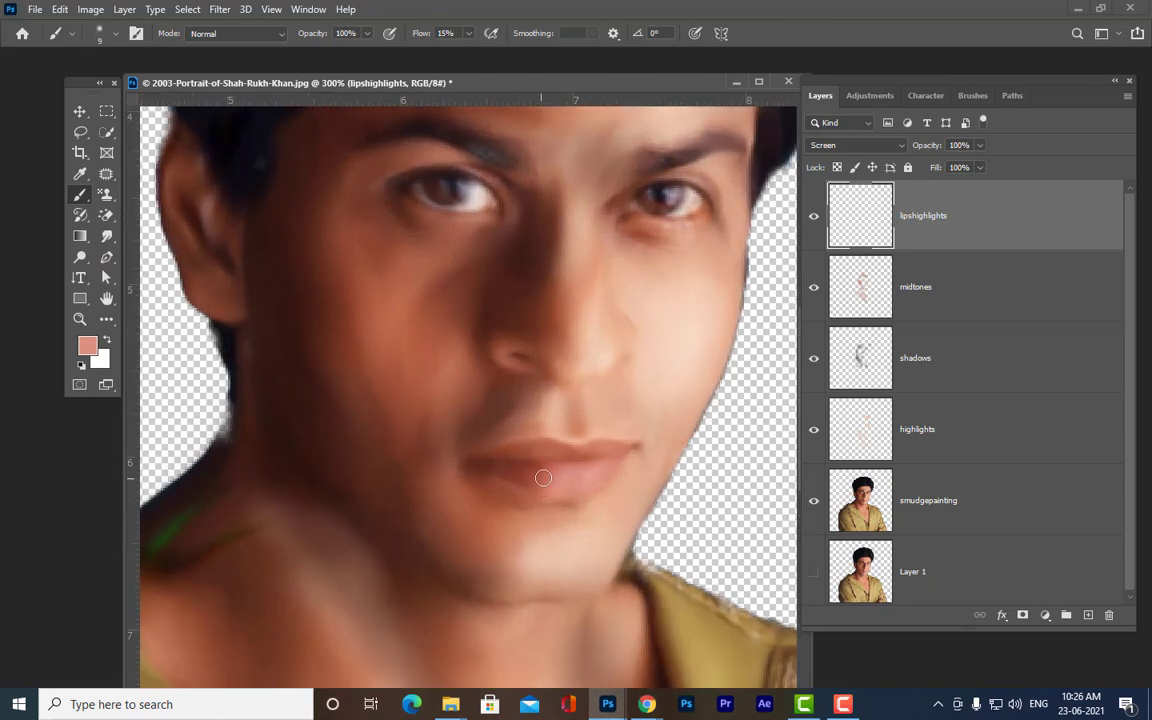
key("bracketright")
key("bracketright")
left_click_drag(555, 485, 580, 477)
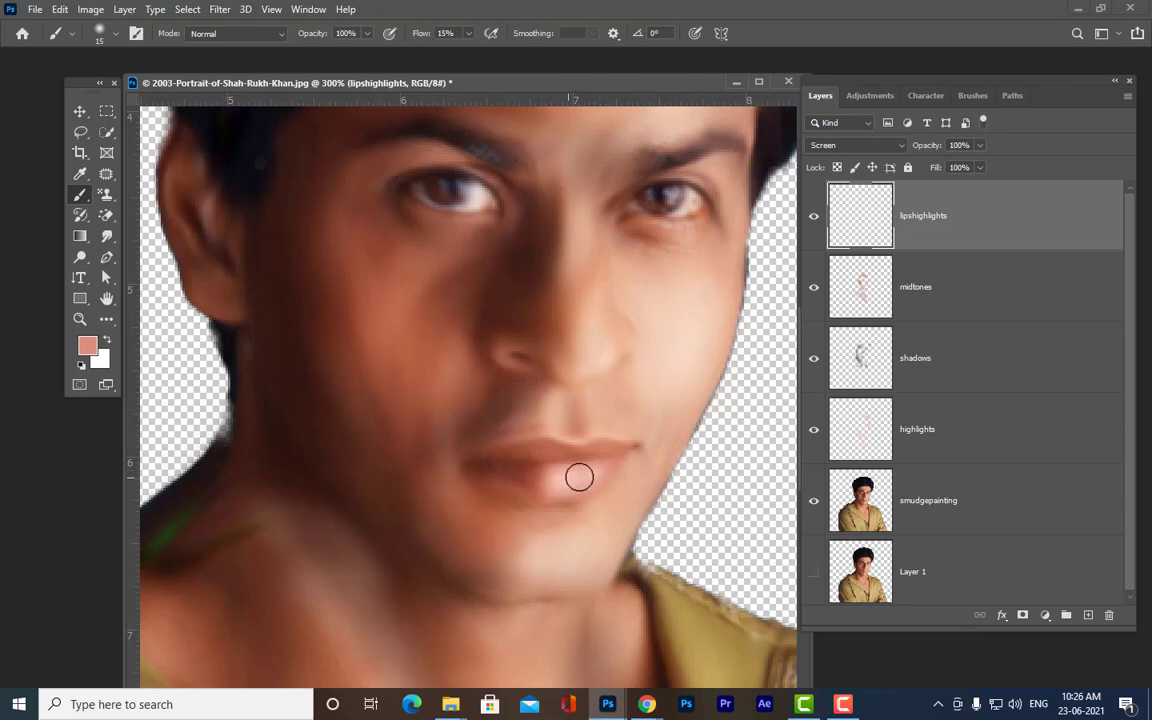
- Add finer highlights to the upper lip and the centre of the lower lip with a 7 px brush
key("bracketleft")
key("bracketleft")
key("bracketleft")
key("bracketleft")
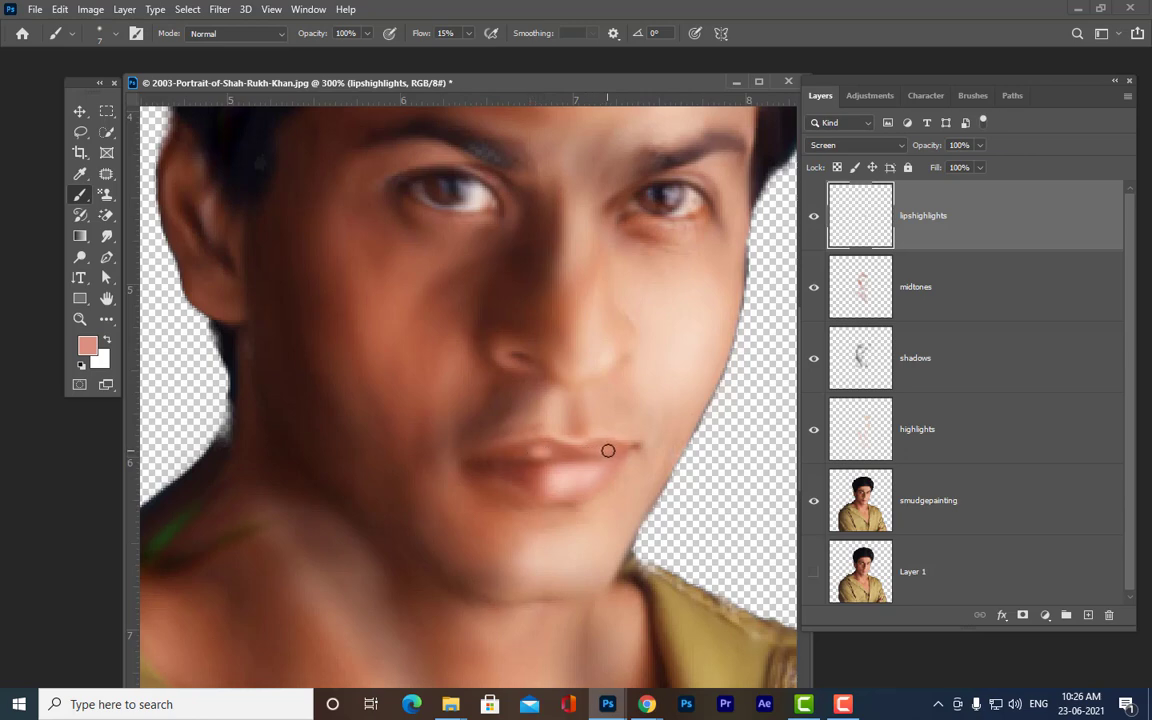
left_click_drag(573, 487, 588, 483)
- Reduce the lipshighlights layer's opacity to 74%
left_click_drag(976, 150, 960, 168)
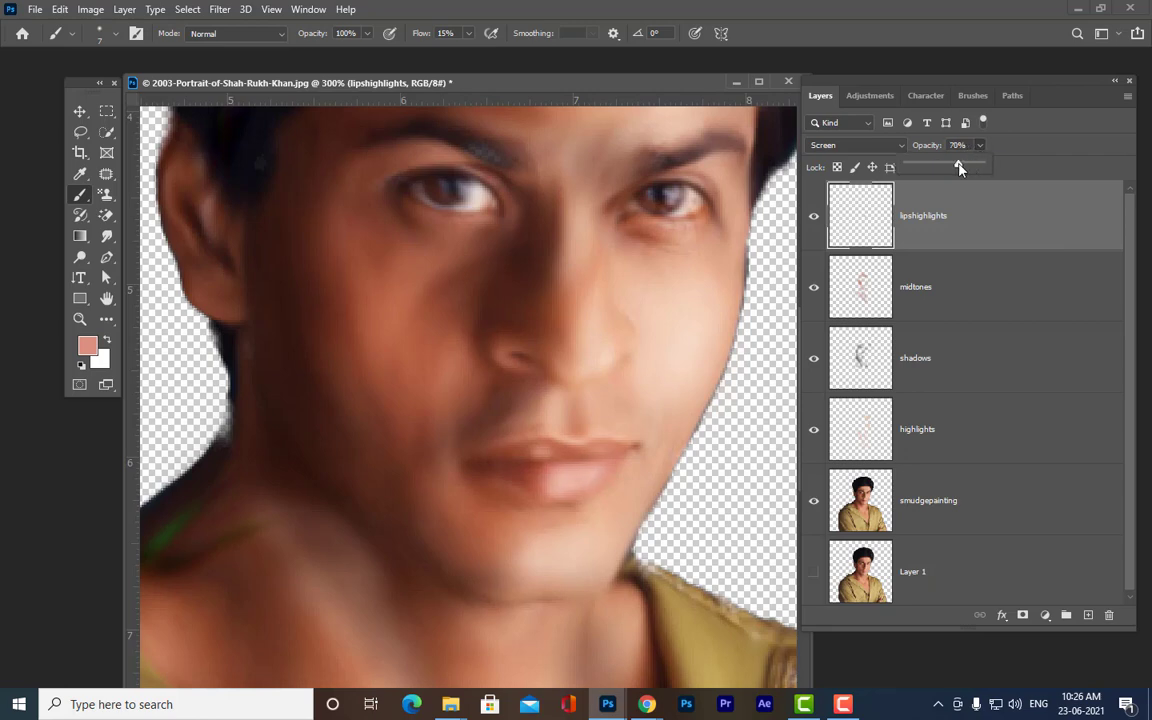
left_click(1074, 157)
- Set the foreground colour to the dark reddish brown sampled from the shaded part of the lips
left_click(87, 345)
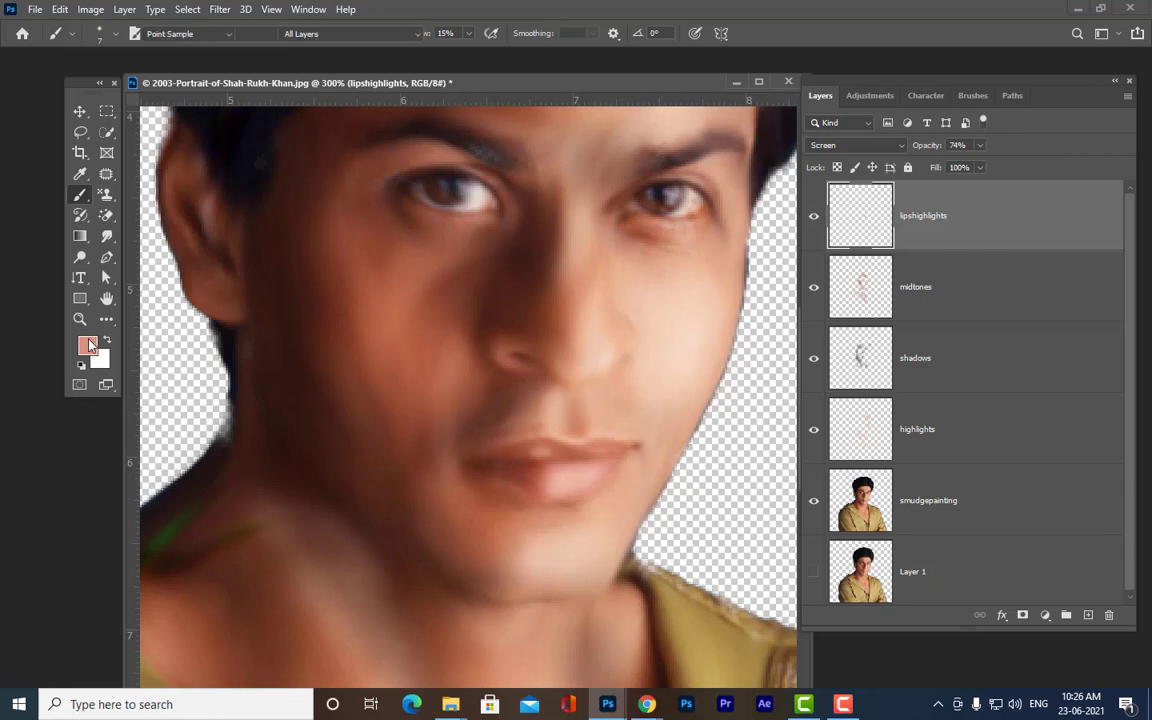
left_click(506, 461)
left_click(1075, 72)
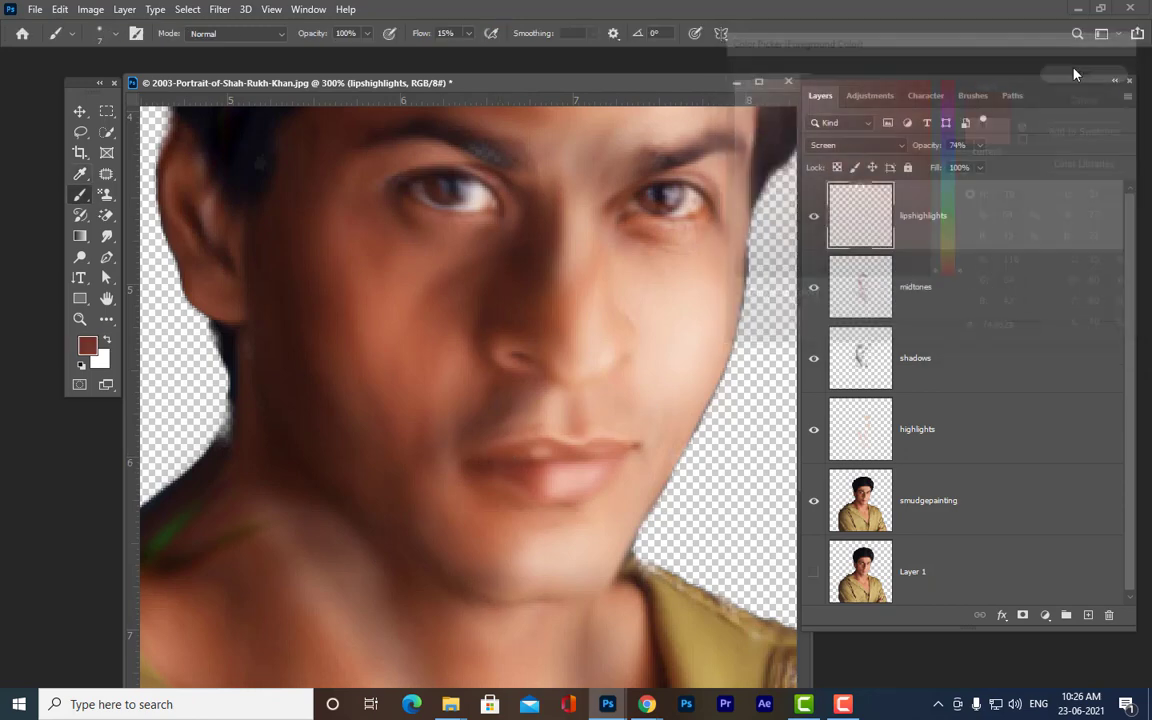
- Add a new layer above lipshighlights, name it "lipsshadows" and set its blend mode to Multiply
left_click(1088, 614)
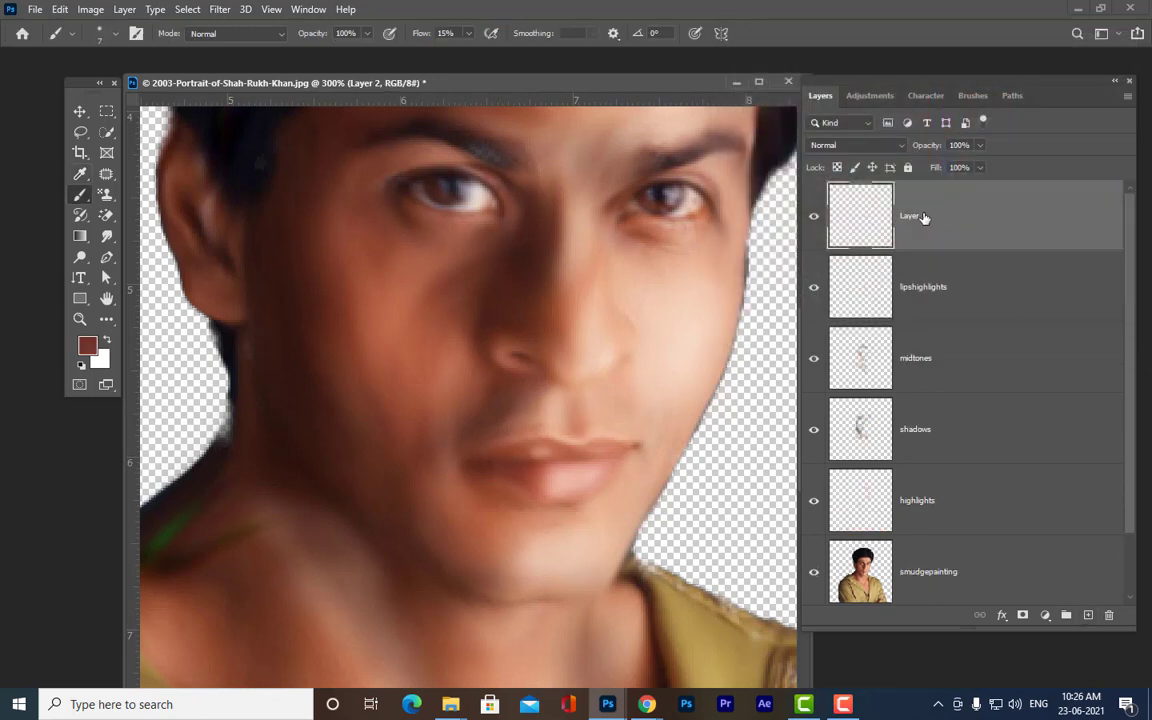
double_click(923, 217)
key("BackSpace")
type("lipsshadows")
key("Return")
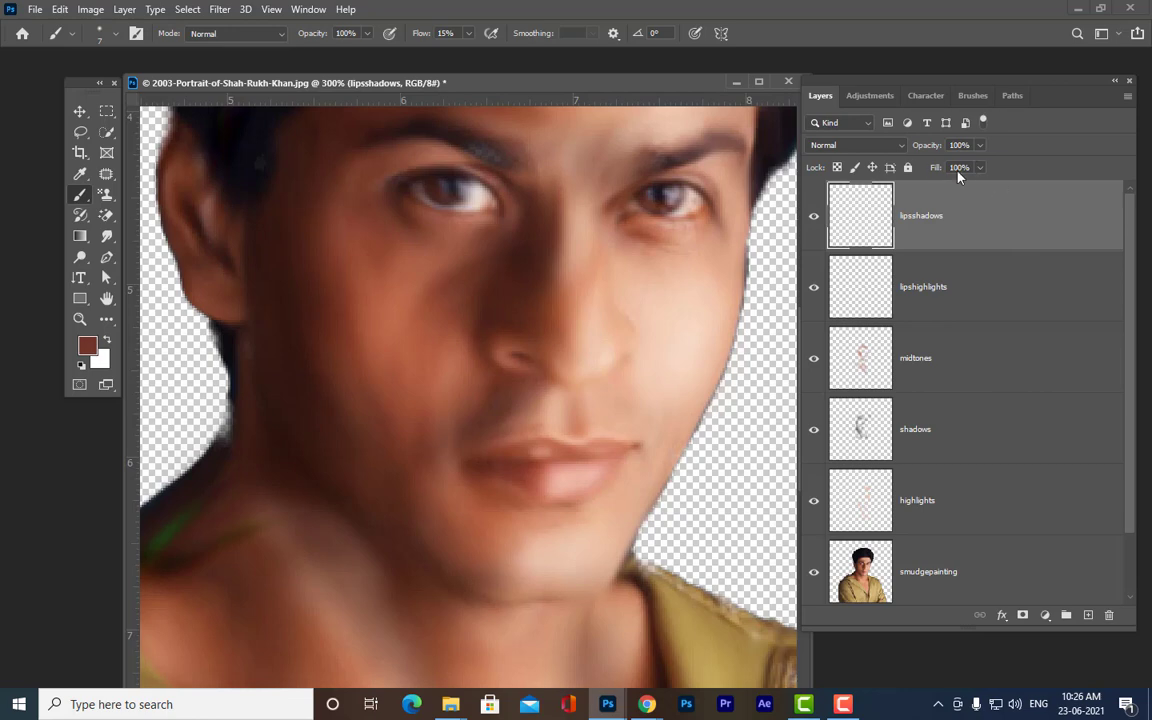
left_click(875, 145)
left_click(830, 207)
- Paint shadows on the shaded side of the lips, along the mouth line and lip edges, with a soft brush of 5 to 15 px
left_click(80, 112)
left_click(80, 195)
key("]")
key("]")
key("]")
key("]")
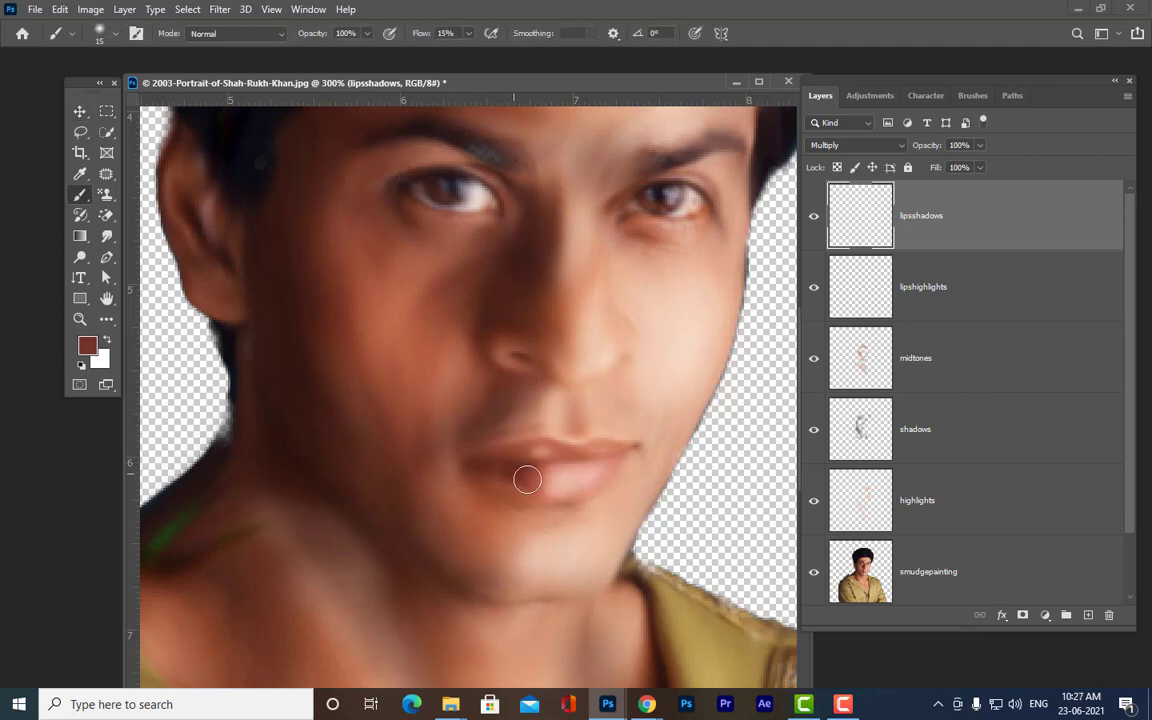
key("bracketleft")
key("bracketleft")
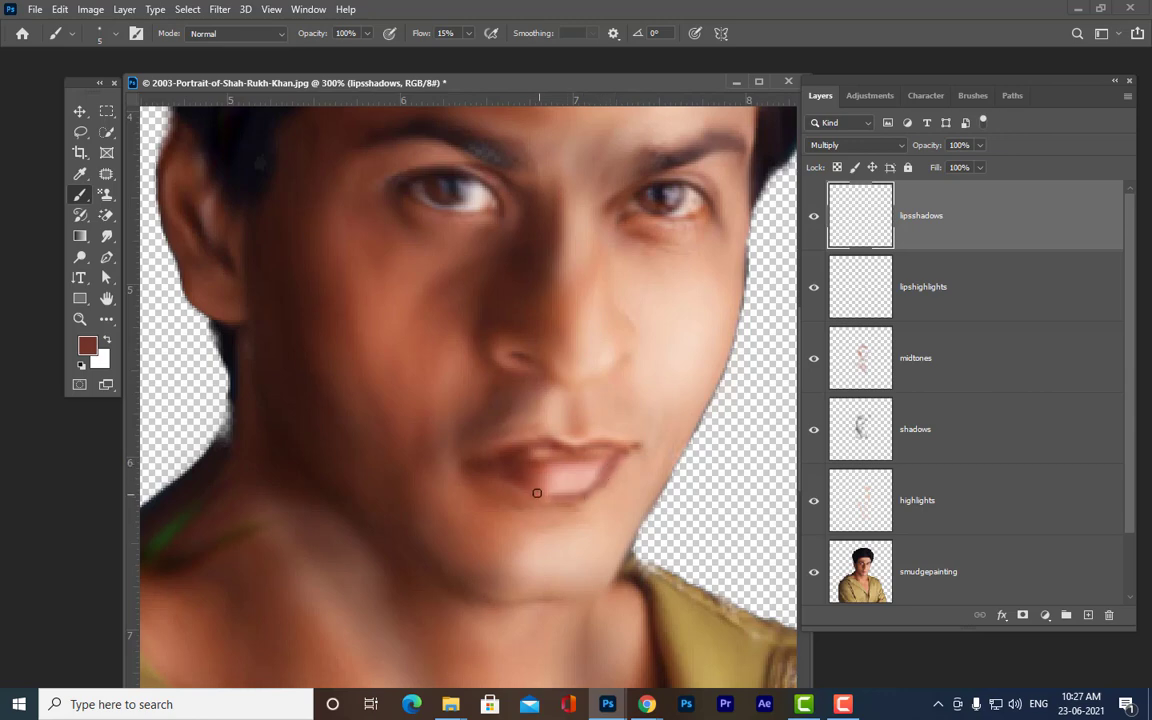
left_click_drag(522, 487, 552, 496)
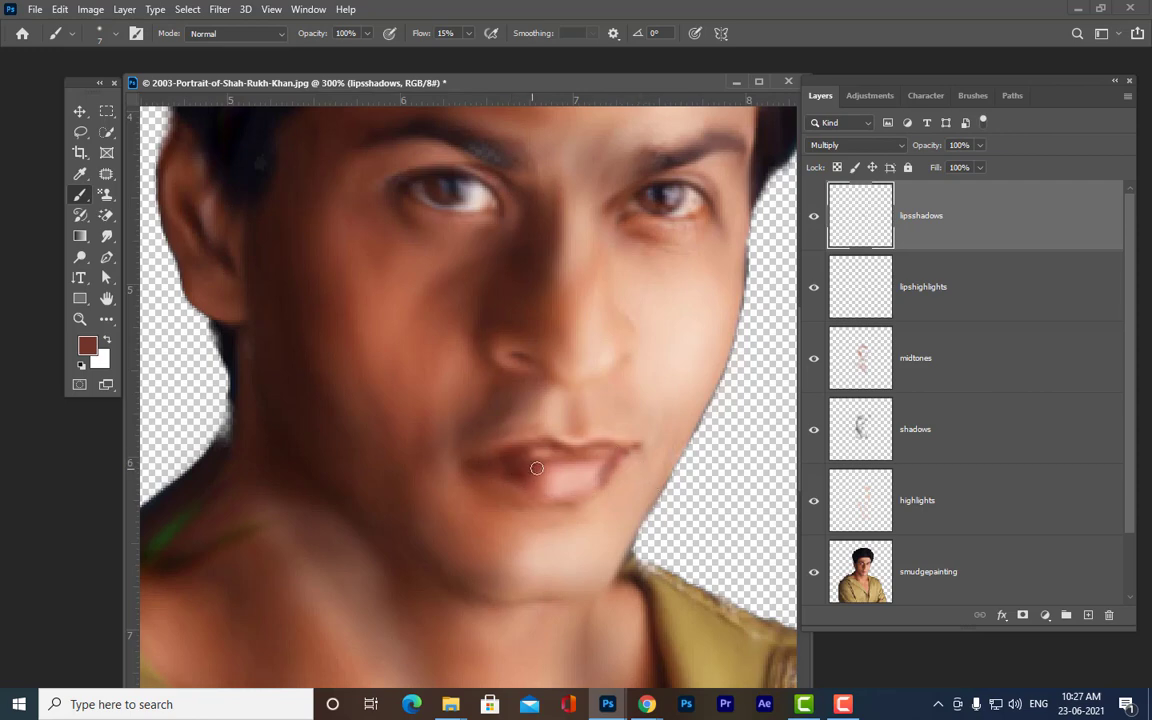
mouse_move(537, 468)
left_mouse_down()
mouse_move(532, 478)
mouse_move(494, 465)
left_mouse_up()
- Reduce the lipsshadows layer's opacity to 62%
left_click(980, 145)
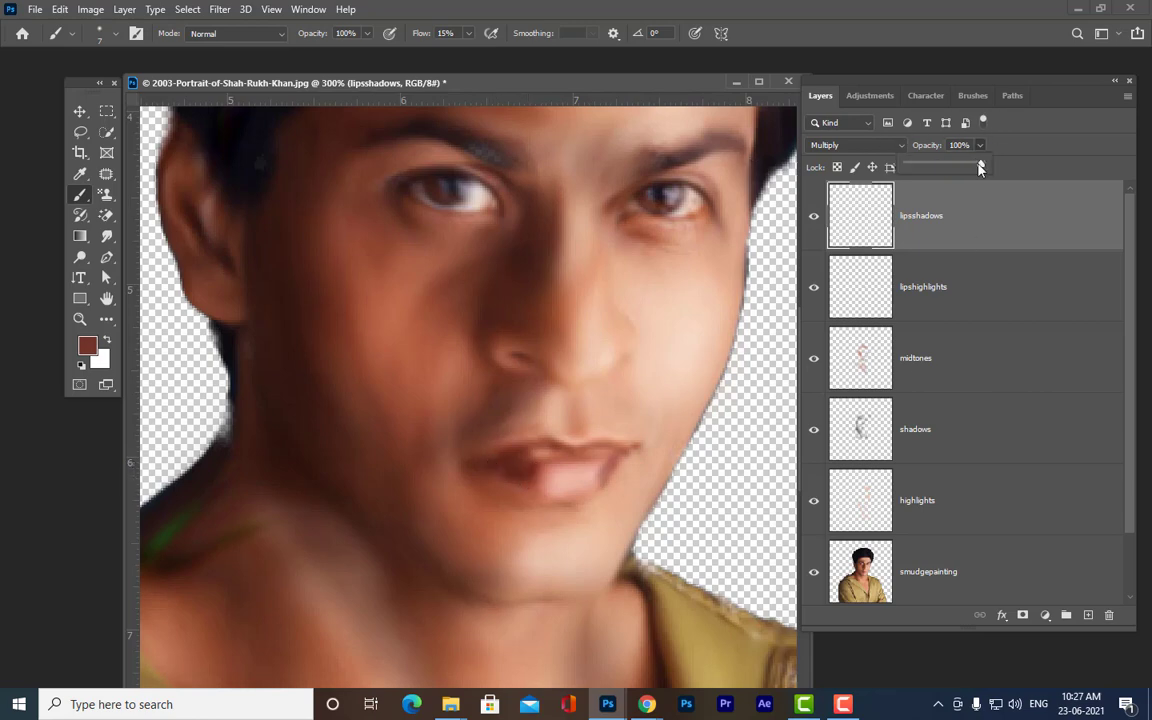
left_click_drag(980, 167, 952, 167)
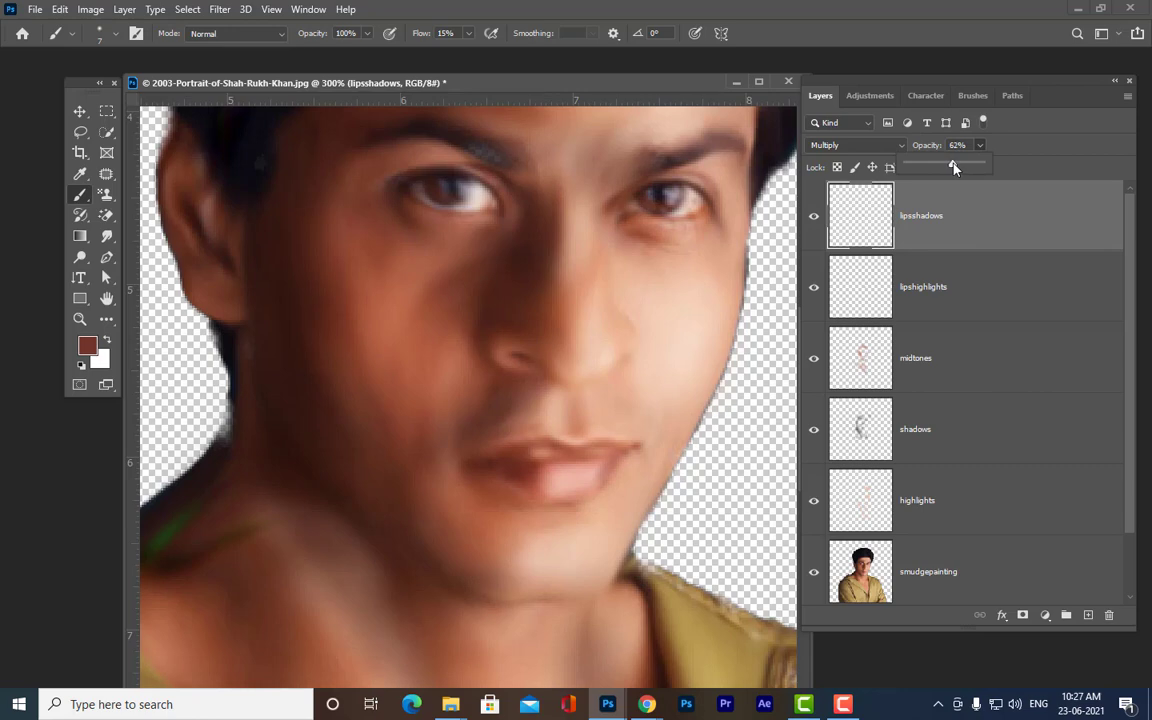
left_click(1052, 138)
- Lower the lipsshadows layer's opacity to 43%
key("ctrl+minus")
key("ctrl+minus")
key("ctrl+plus")
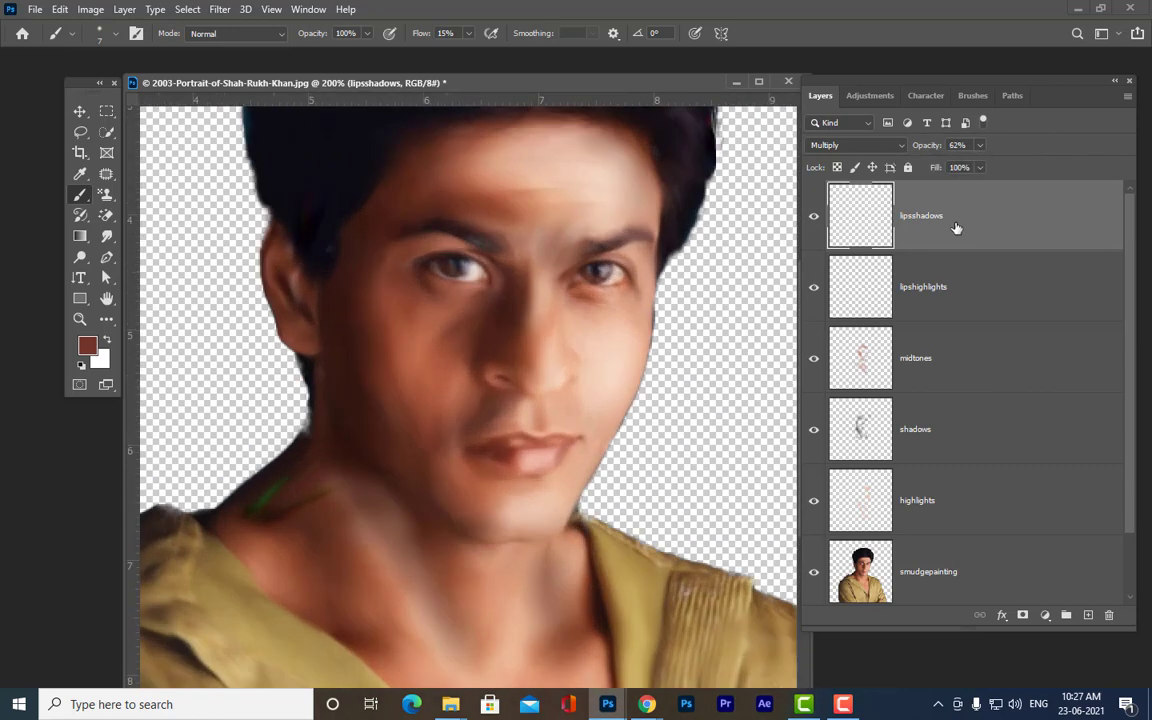
left_click(980, 145)
left_click_drag(983, 164, 966, 170)
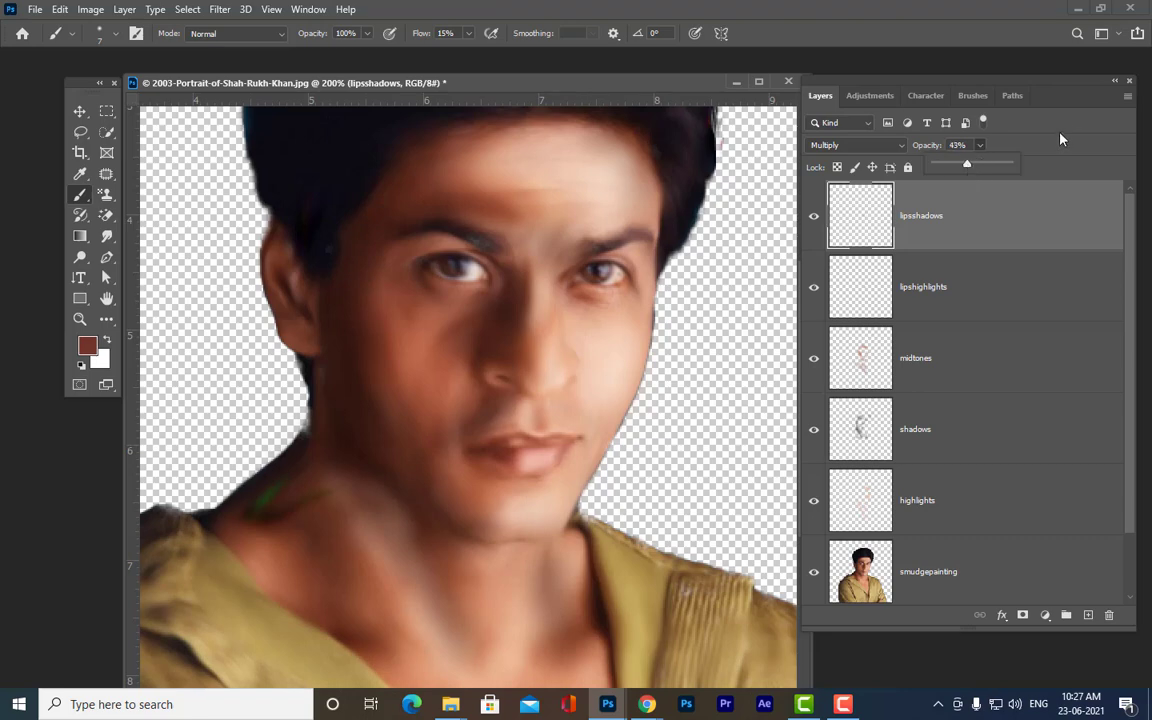
- Add a new layer above lipsshadows, name it "hairhighlights" and set its blend mode to Screen
left_click(1069, 124)
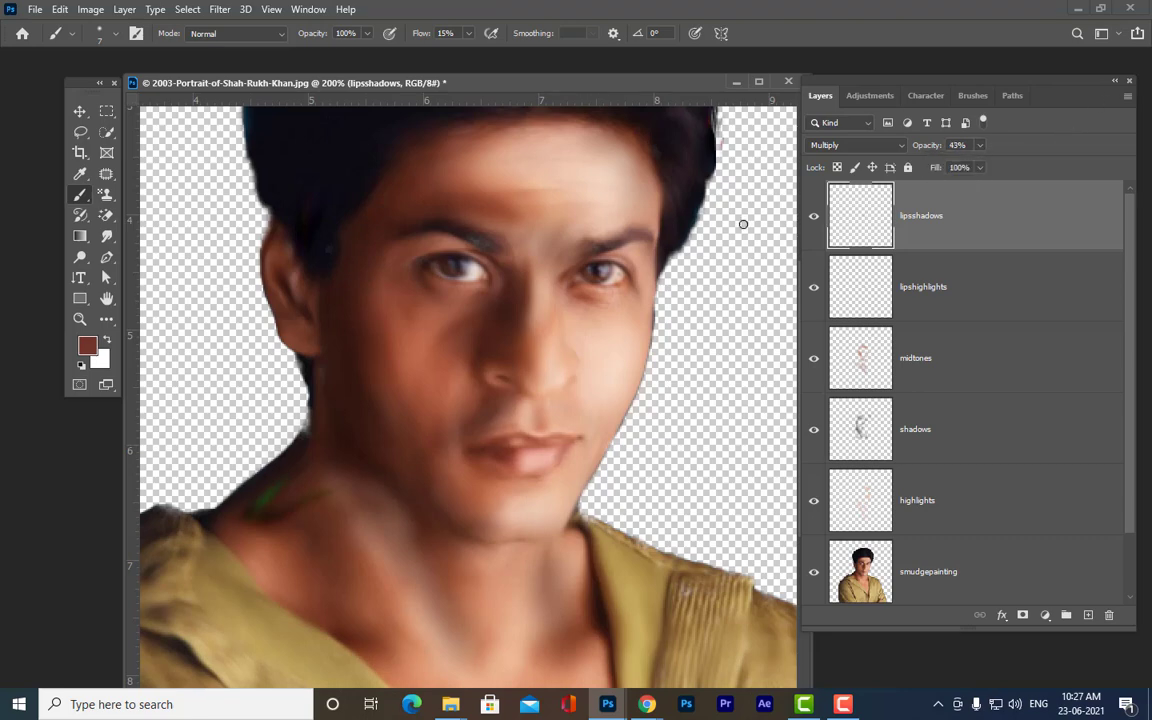
left_click_drag(866, 90, 870, 88)
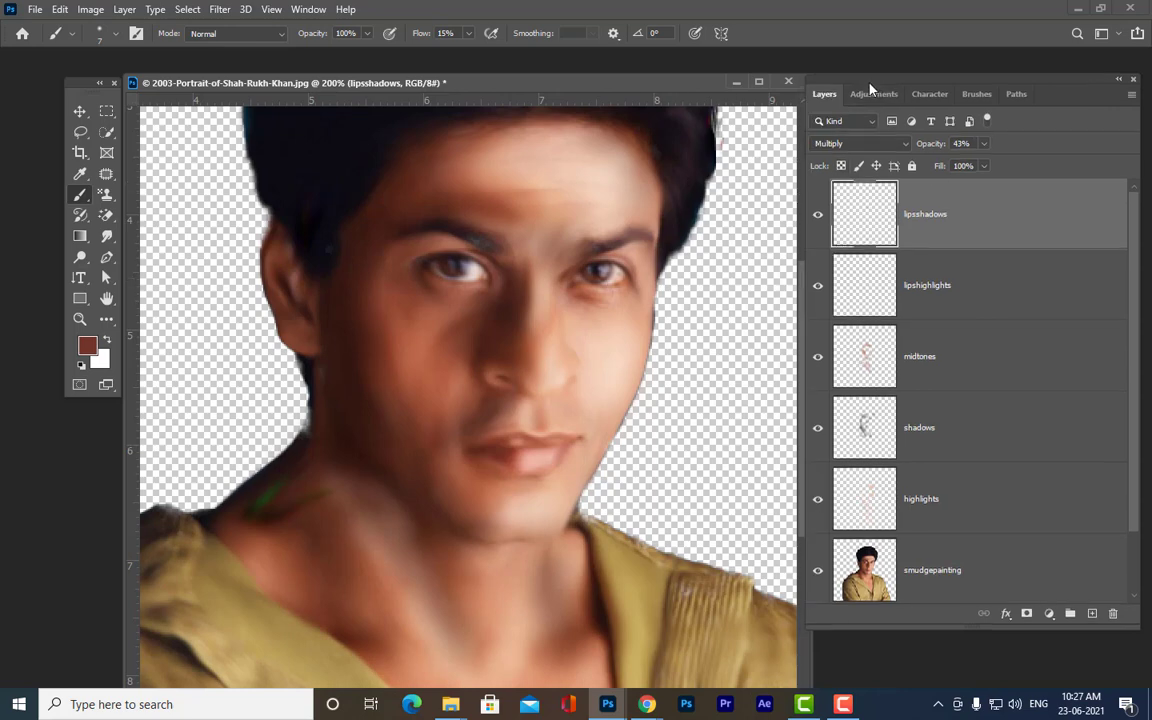
key("ctrl+minus")
key("ctrl+minus")
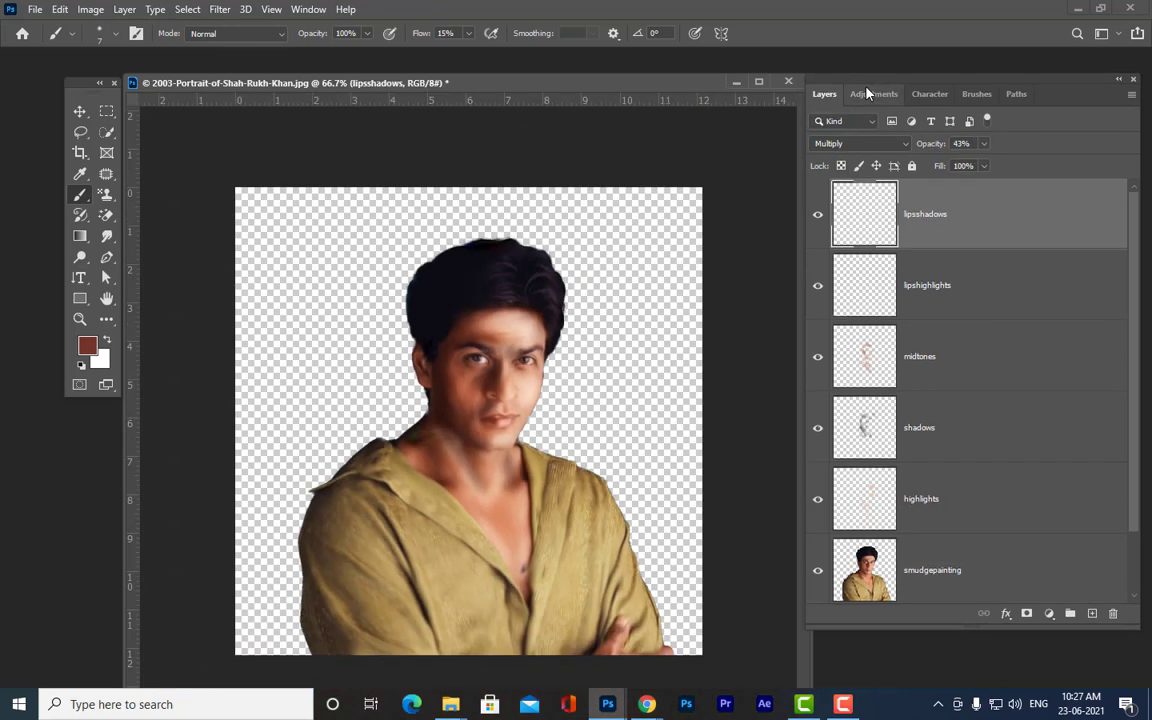
key("ctrl+plus")
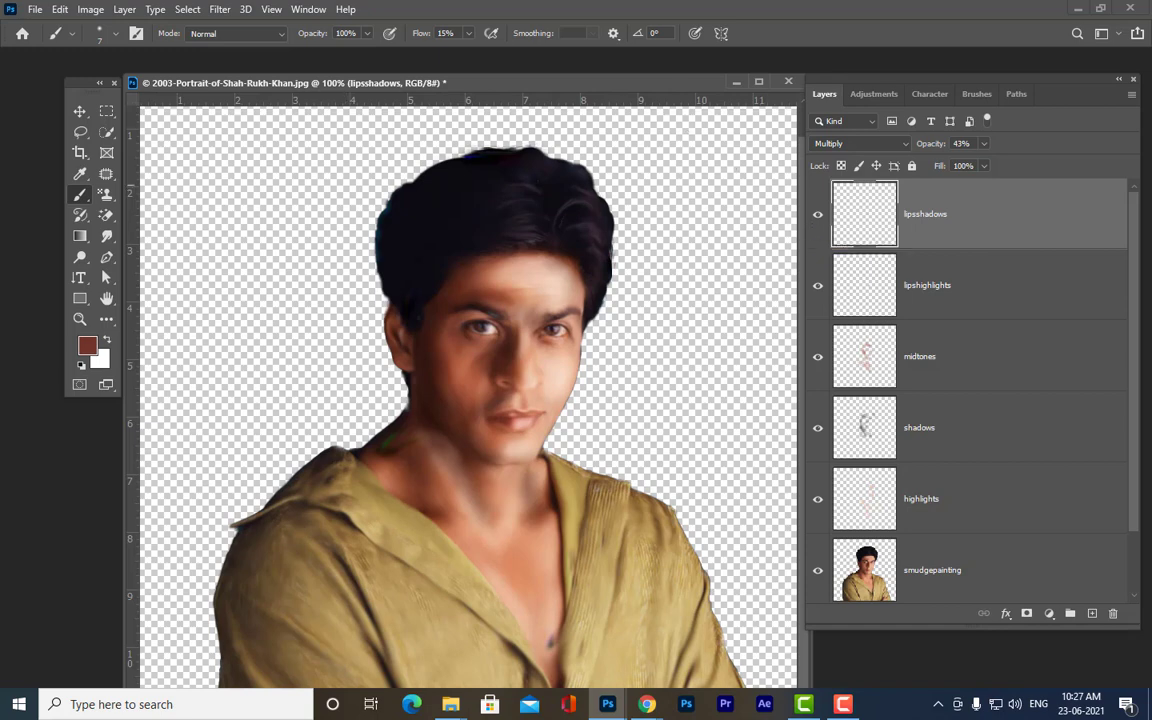
left_click(1092, 613)
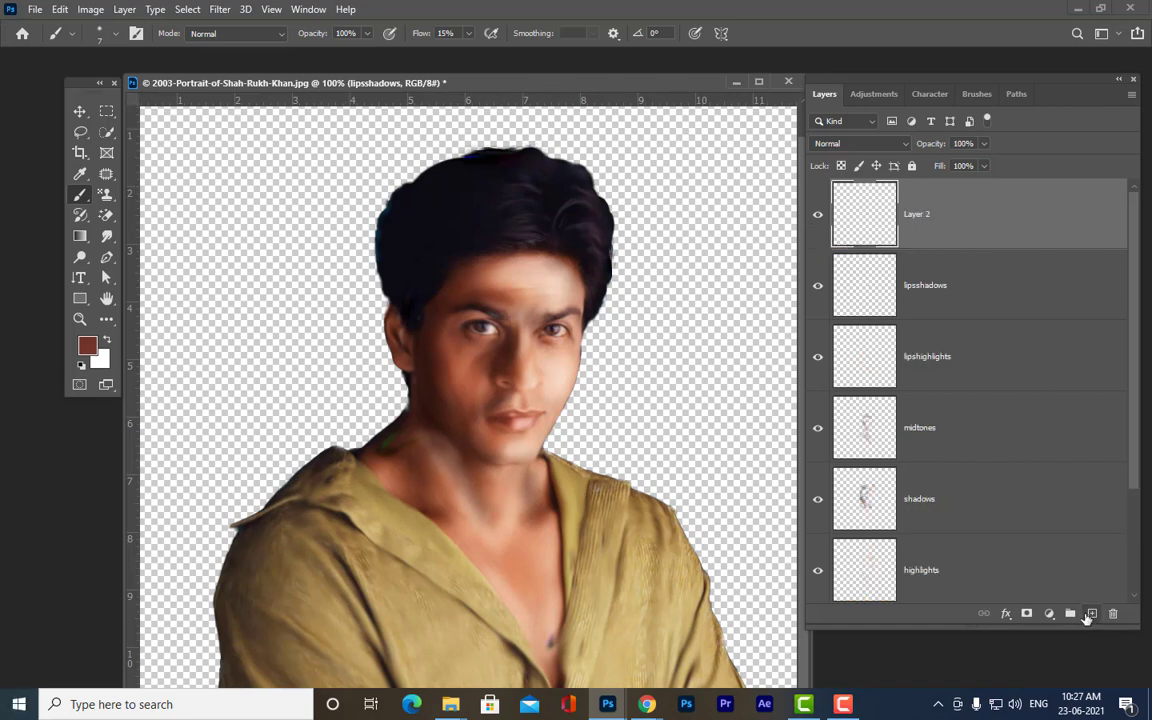
double_click(917, 215)
type("h")
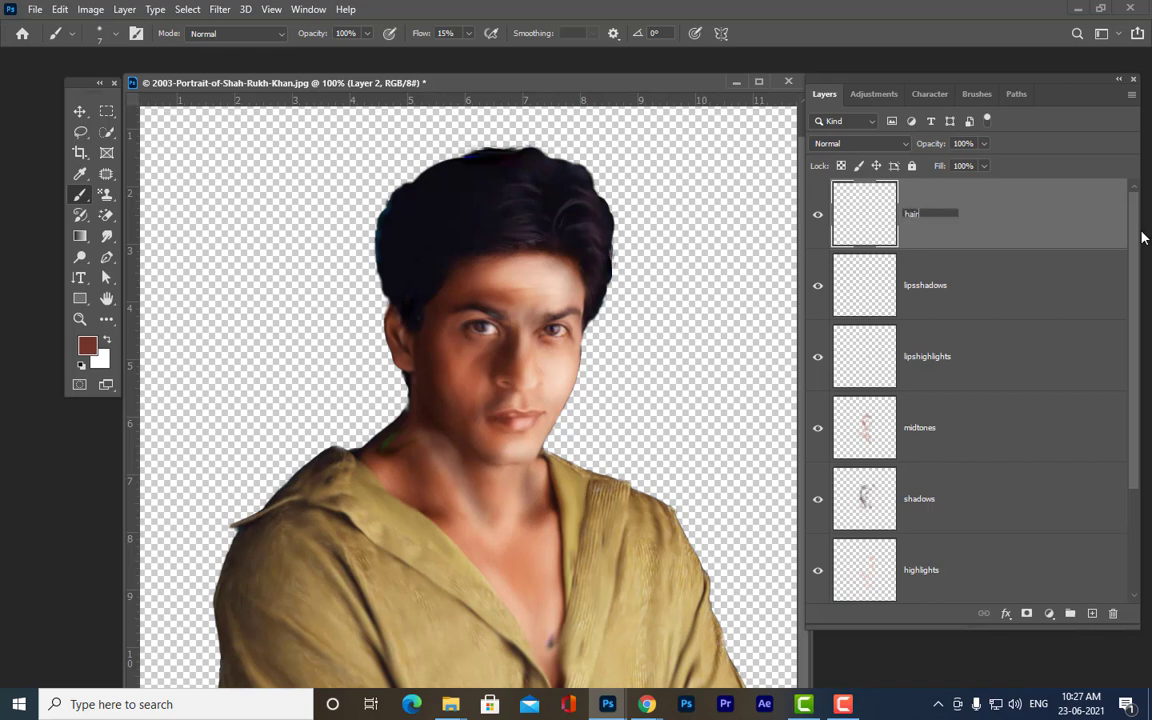
type("airhighlights")
key("Return")
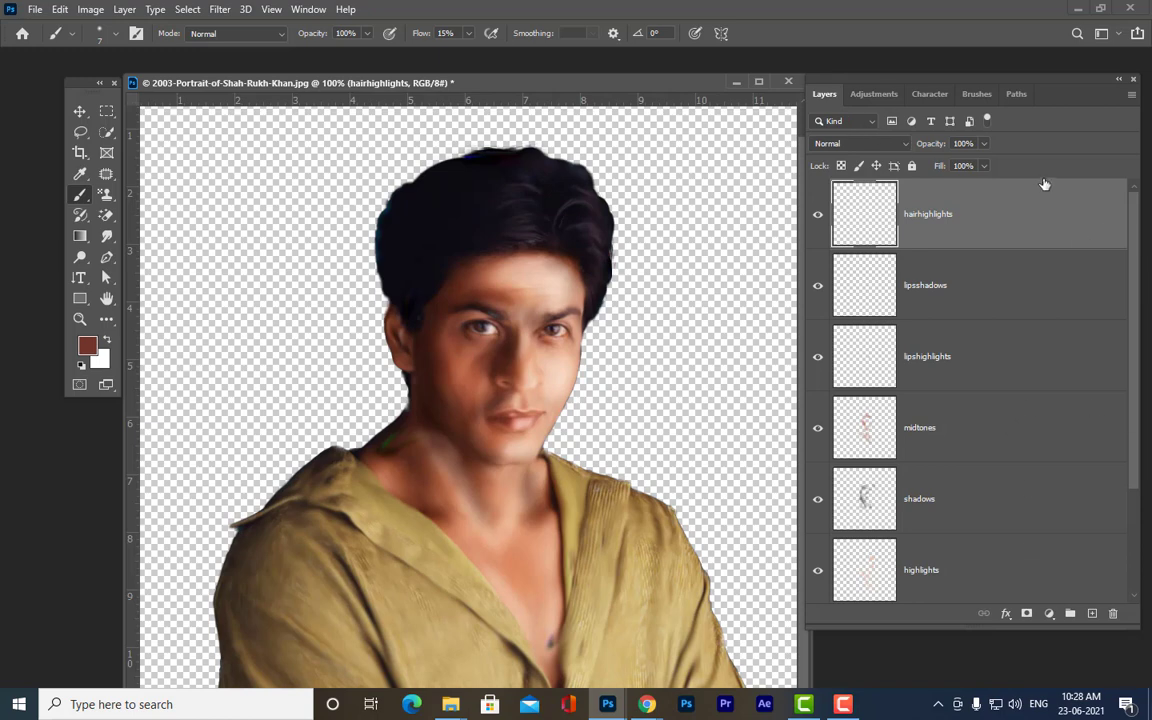
left_click(883, 145)
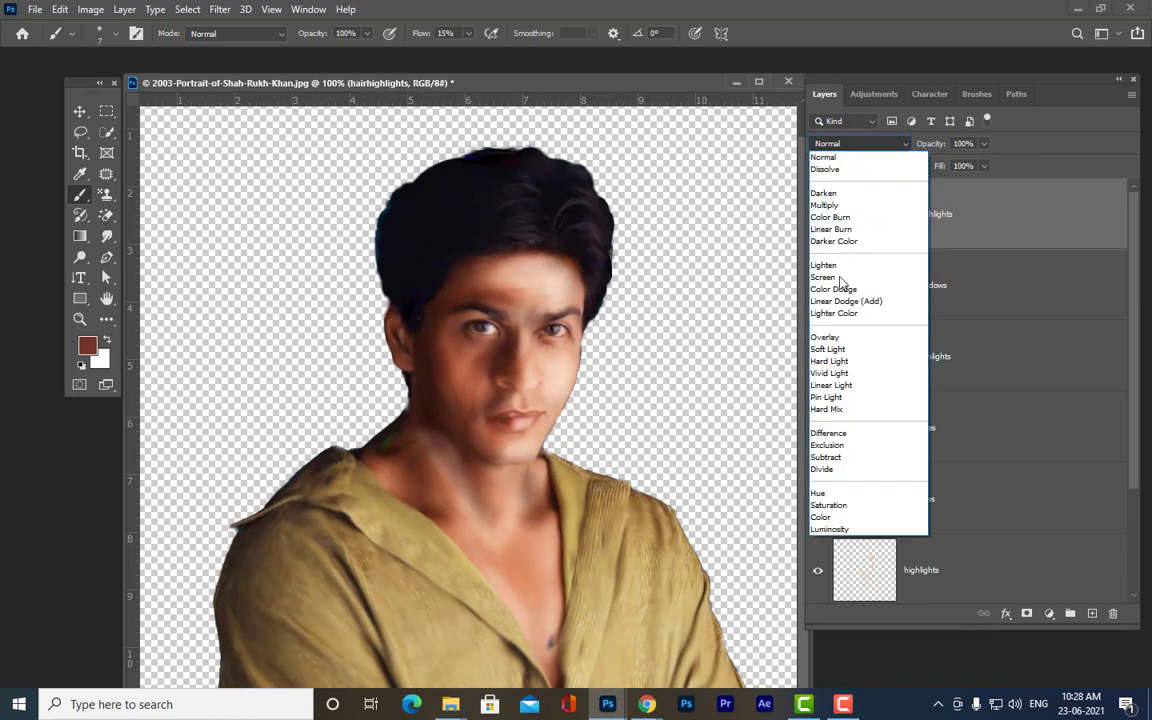
left_click(840, 277)
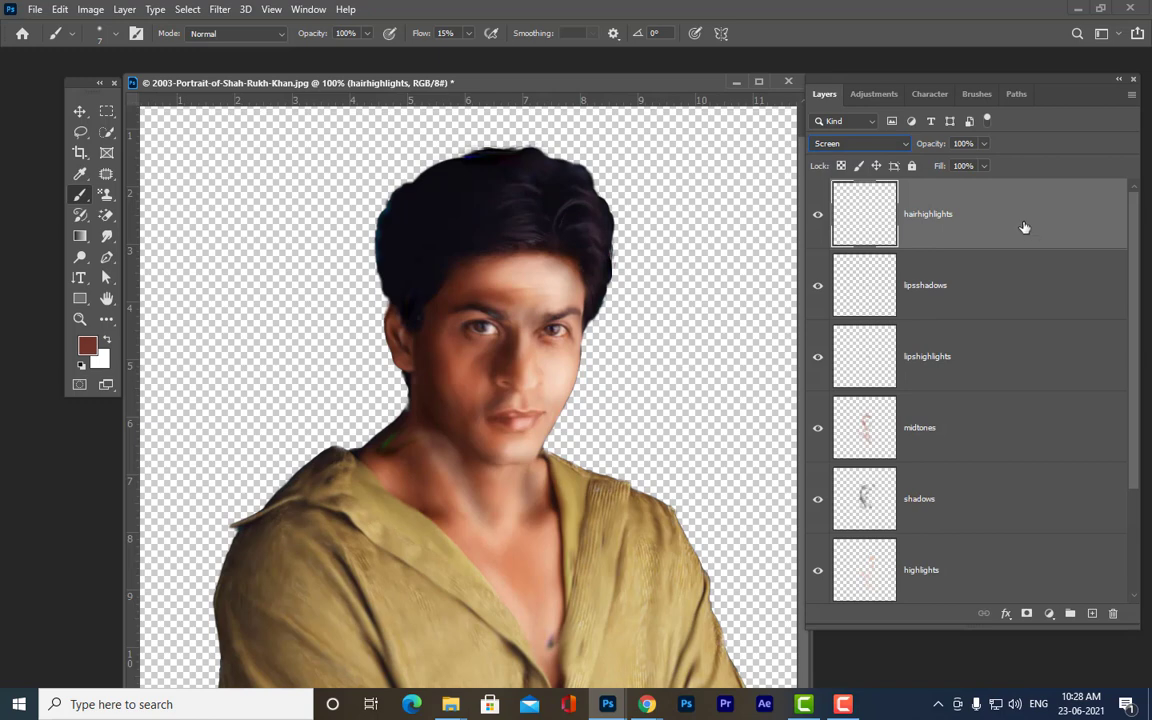
- Sample the lighter hair tone above the forehead and adjust the foreground colour to the greyer, lighter shade 474349
left_click(87, 345)
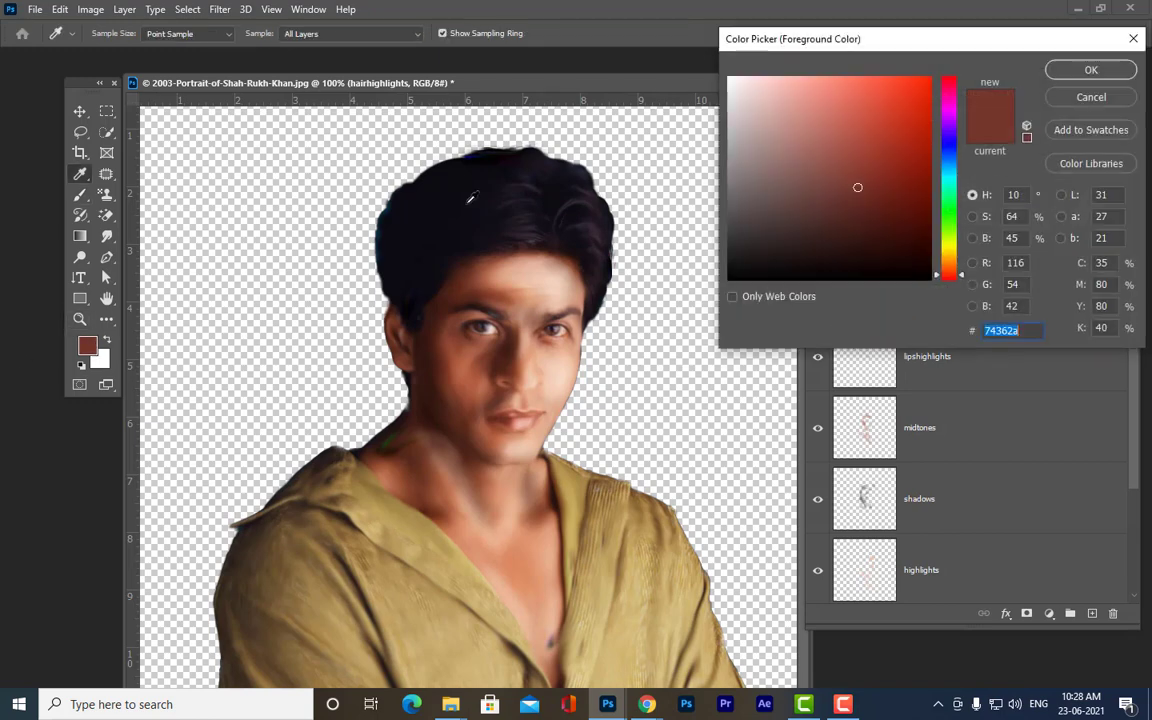
left_click(571, 200)
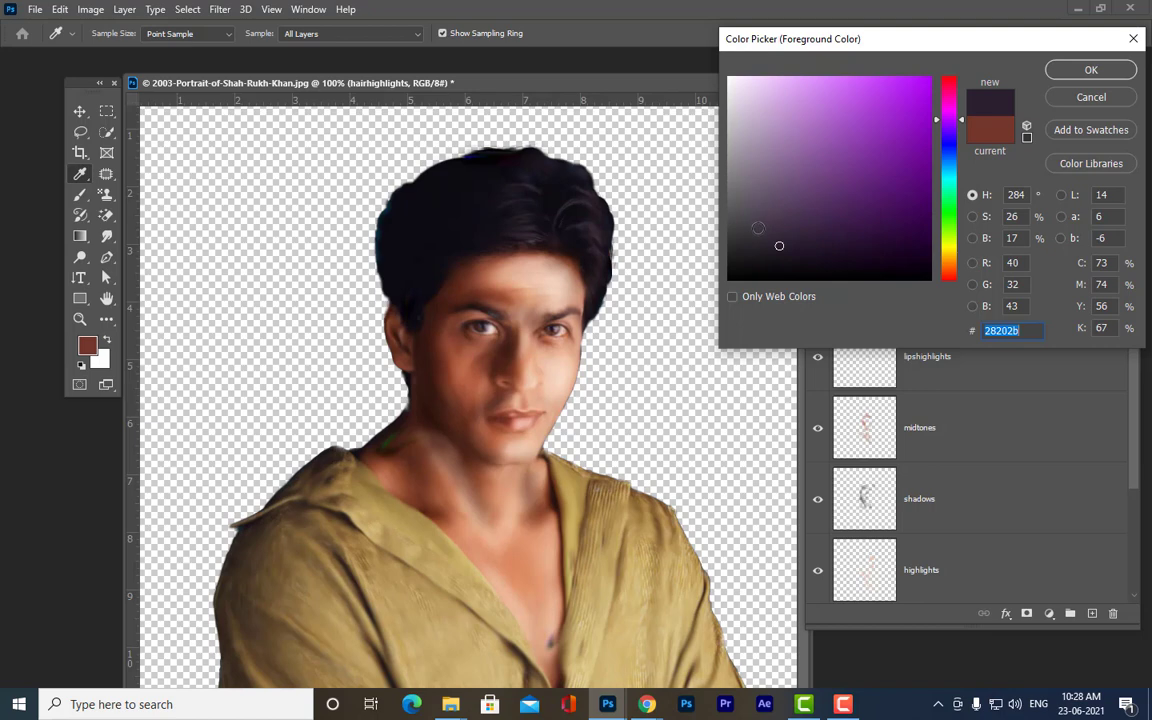
left_click(754, 228)
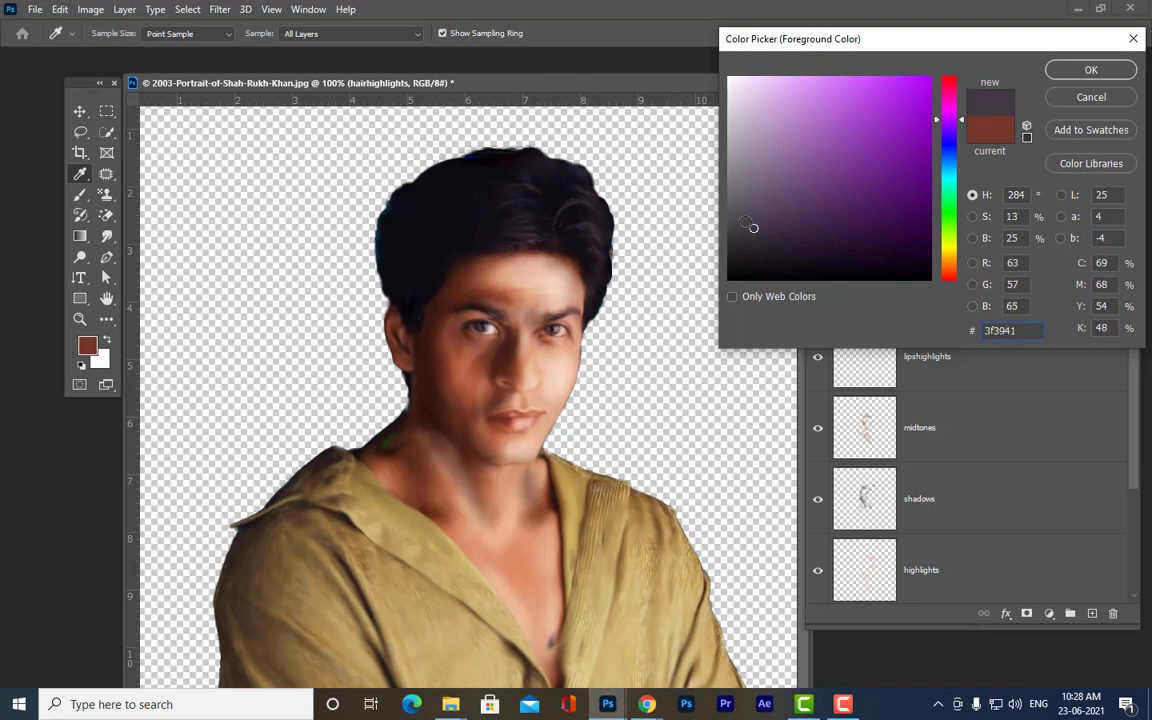
left_click(745, 221)
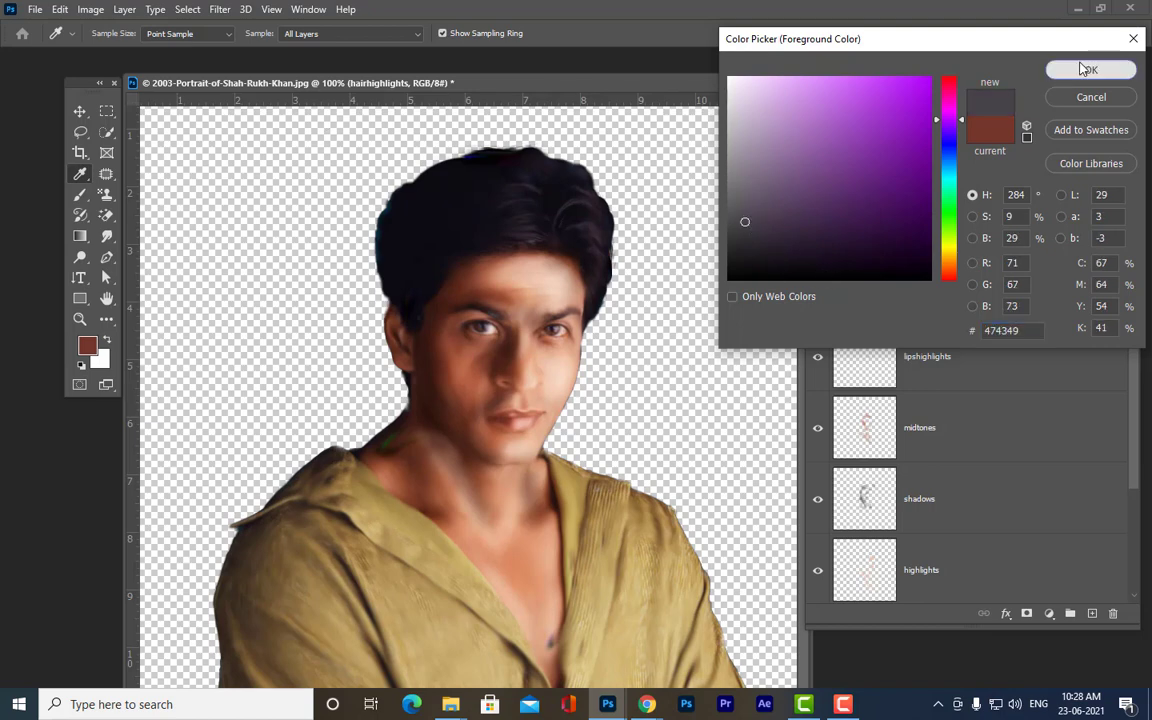
left_click(1090, 70)
- Paint soft highlights over the front waves of the hair with a 30 px brush on the hairhighlights layer
key("b")
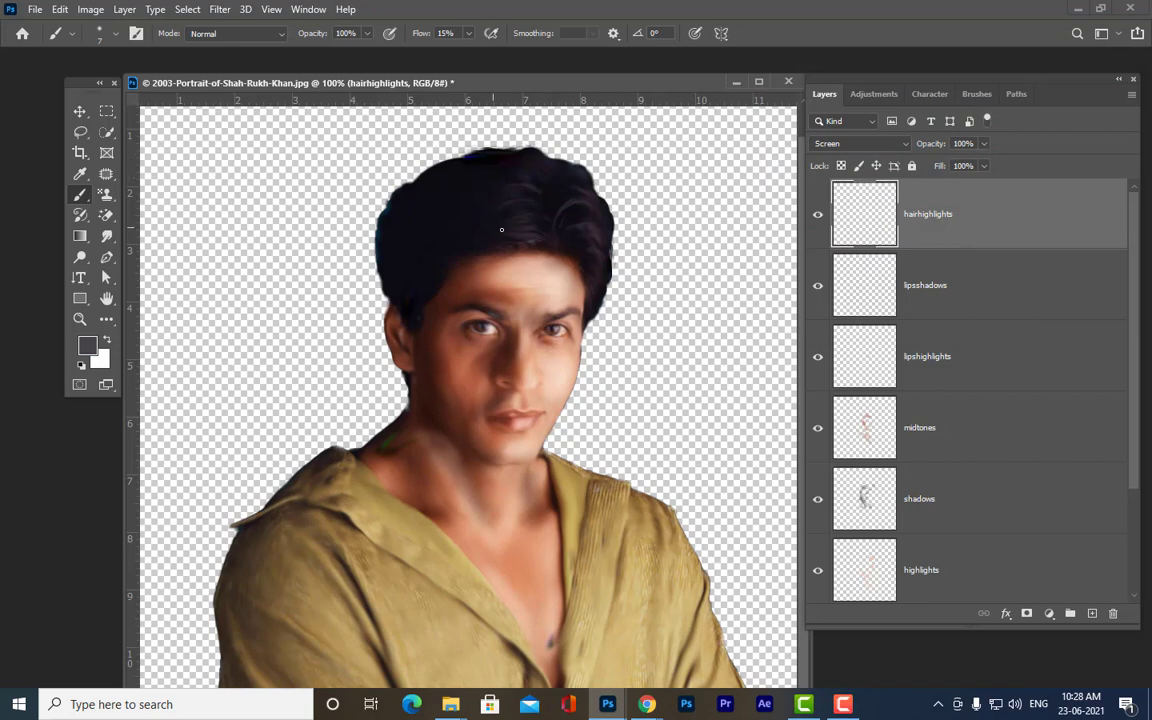
left_click(80, 111)
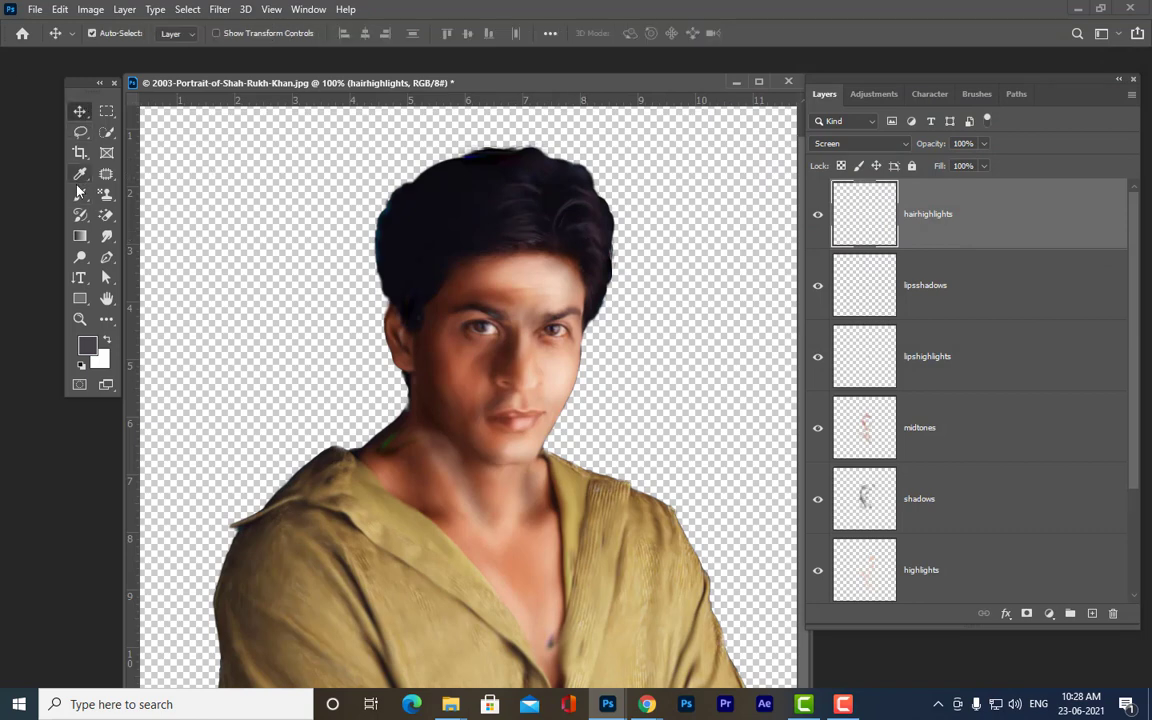
left_click(80, 194)
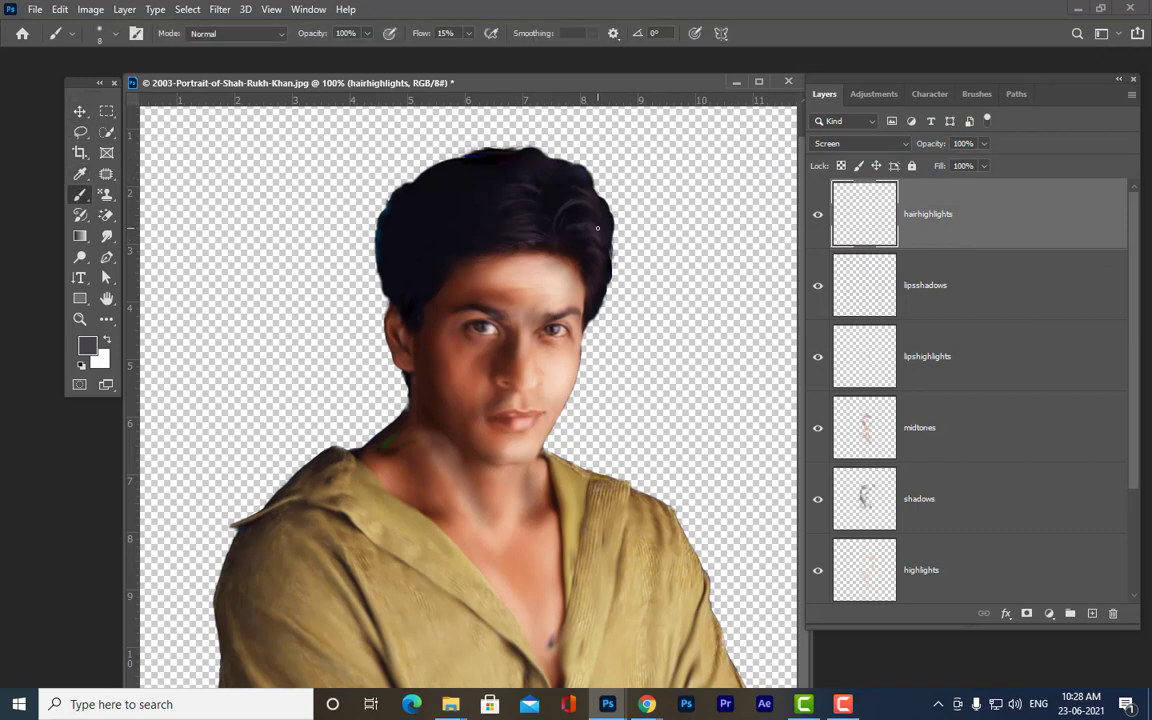
key("bracketright")
key("bracketright")
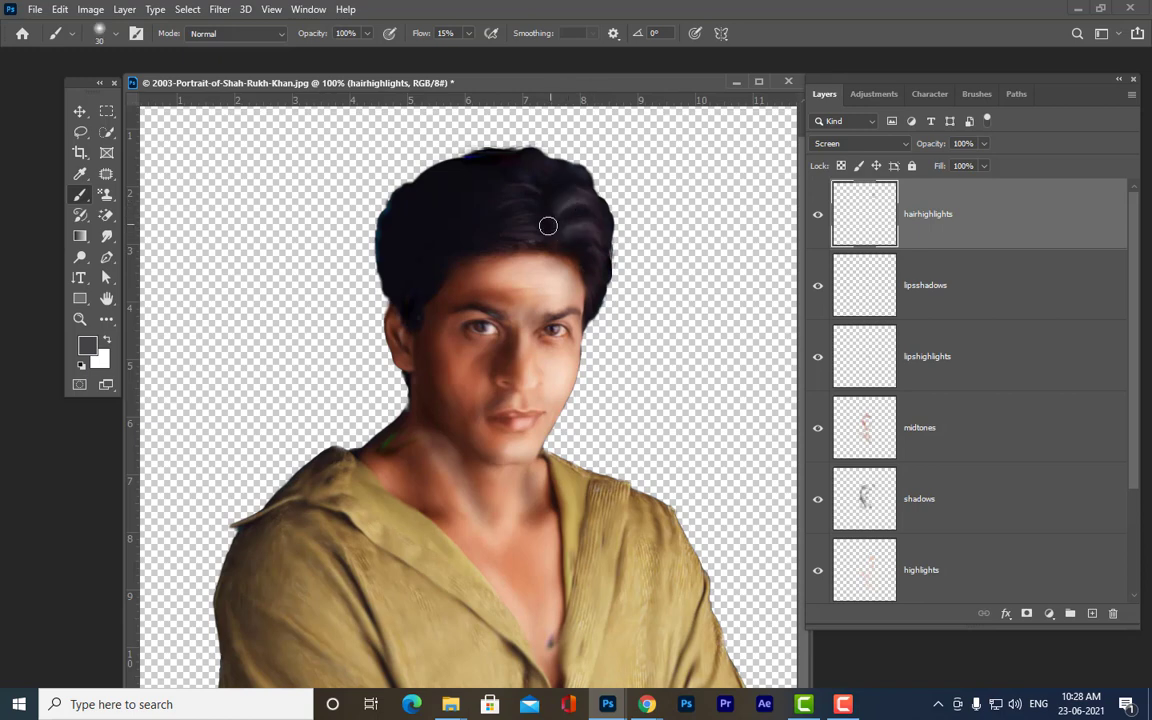
mouse_move(513, 185)
left_mouse_down()
mouse_move(530, 211)
mouse_move(524, 230)
mouse_move(537, 219)
mouse_move(511, 230)
mouse_move(533, 234)
mouse_move(497, 224)
mouse_move(541, 234)
mouse_move(485, 227)
mouse_move(545, 198)
mouse_move(538, 177)
mouse_move(499, 161)
mouse_move(557, 233)
mouse_move(620, 234)
mouse_move(543, 190)
mouse_move(566, 188)
mouse_move(571, 281)
mouse_move(566, 184)
left_mouse_up()
mouse_move(566, 230)
left_mouse_down()
mouse_move(586, 252)
mouse_move(570, 236)
left_mouse_up()
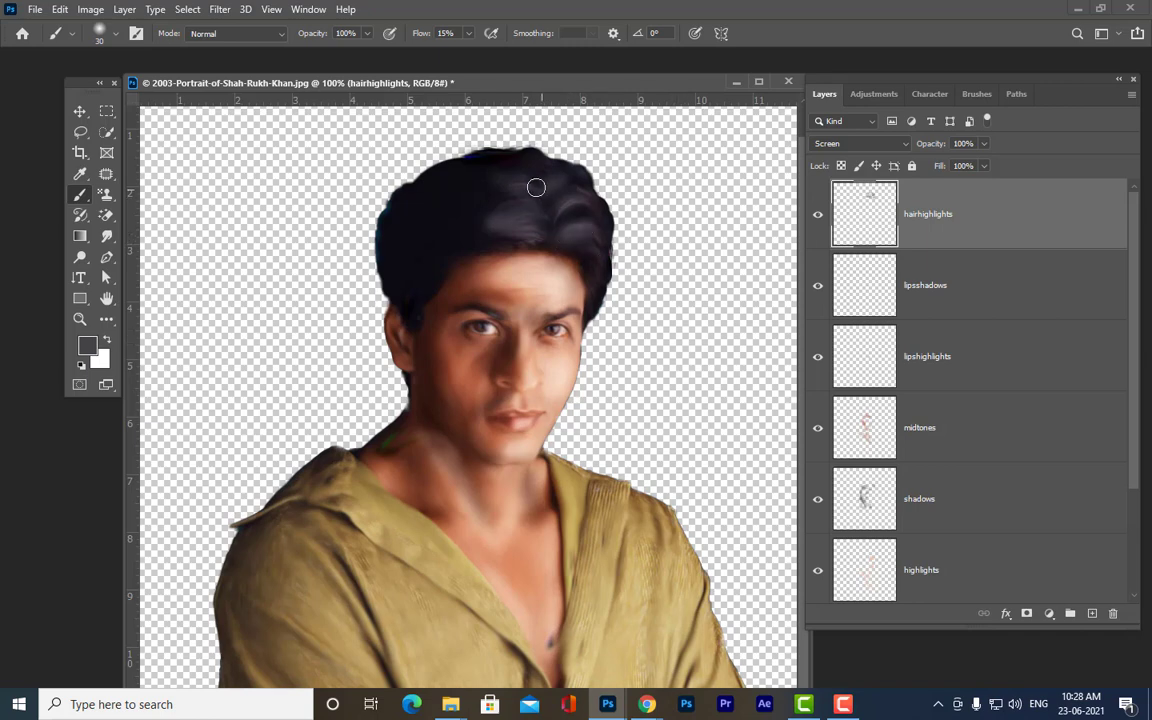
- Reduce the hairhighlights layer's opacity to 77%
left_click(985, 143)
left_click_drag(986, 161, 959, 164)
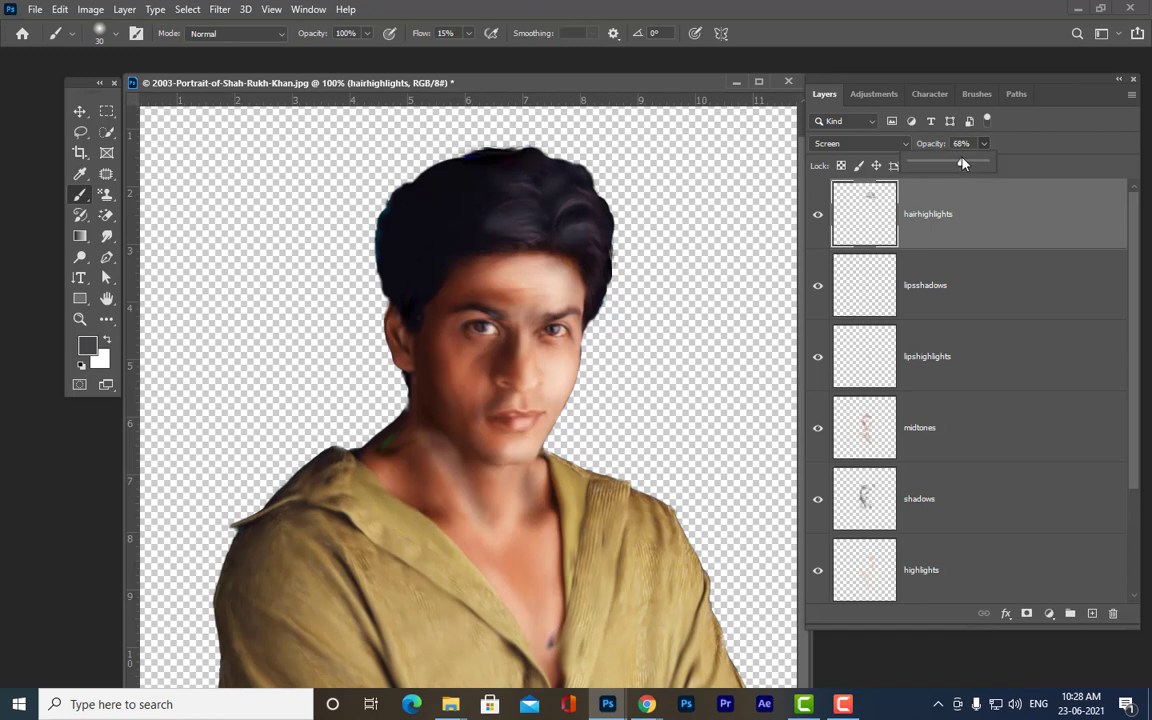
left_click(1066, 129)
left_click_drag(862, 82, 873, 80)
left_click_drag(568, 84, 562, 85)
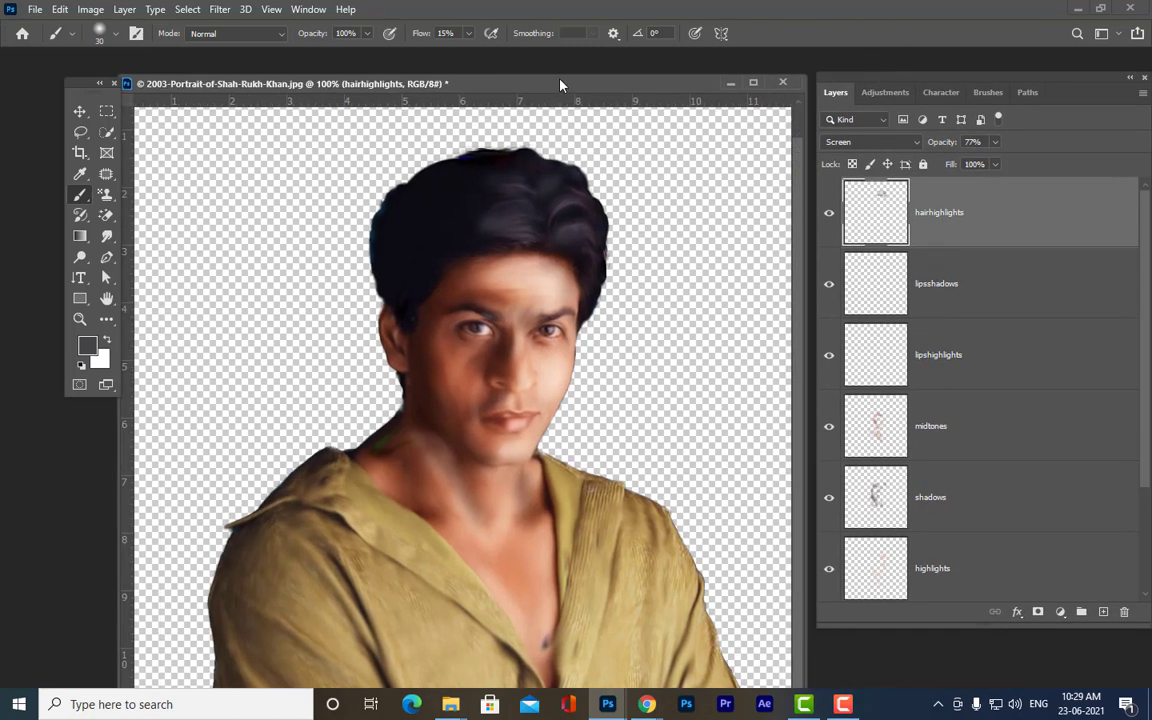
key("ctrl+minus")
key("ctrl+minus")
key("ctrl+plus")
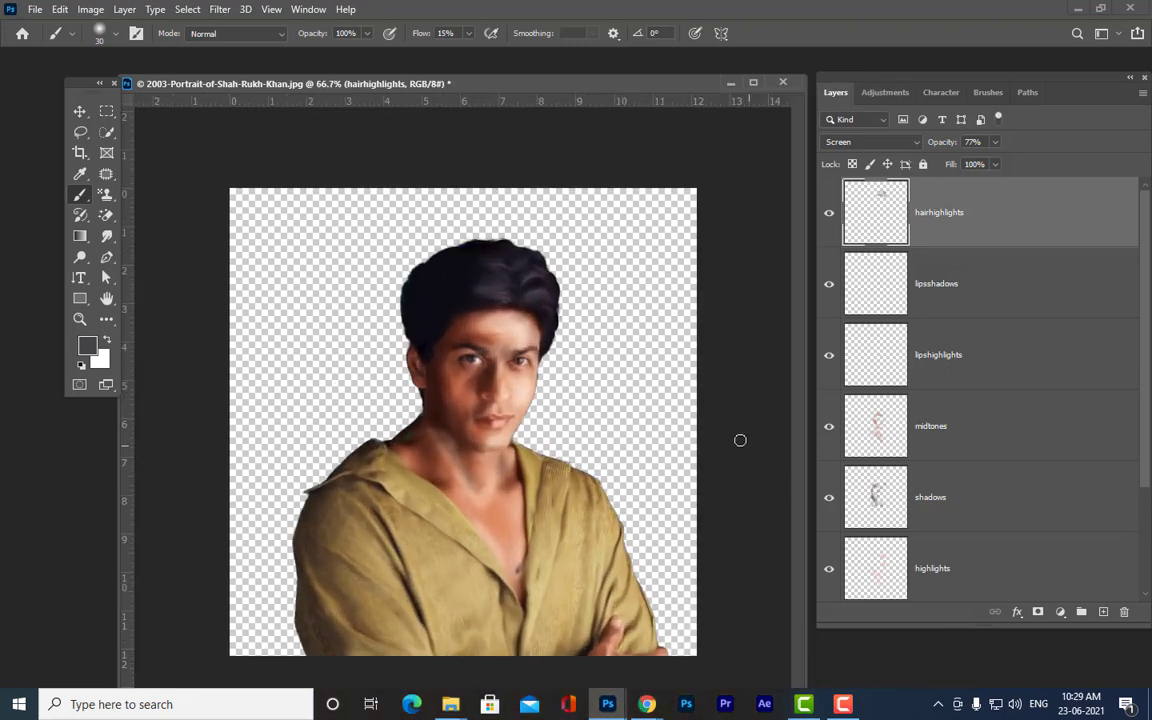
key("ctrl+plus")
key("ctrl+minus")
mouse_move(527, 83)
left_mouse_down()
mouse_move(549, 81)
mouse_move(529, 83)
left_mouse_up()
scroll(1070, 339, "down", 2)
scroll(1071, 341, "up", 2)
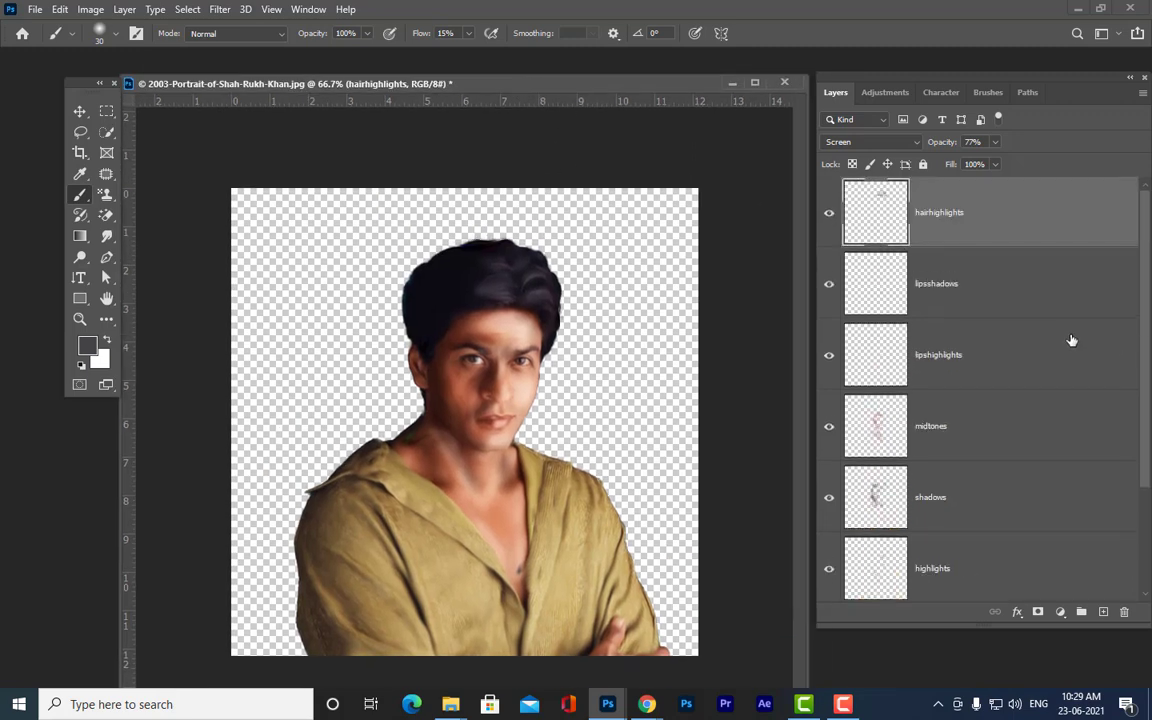
- Duplicate the smudgepainting layer and set the copy's blend mode to Multiply
scroll(1070, 341, "down", 3)
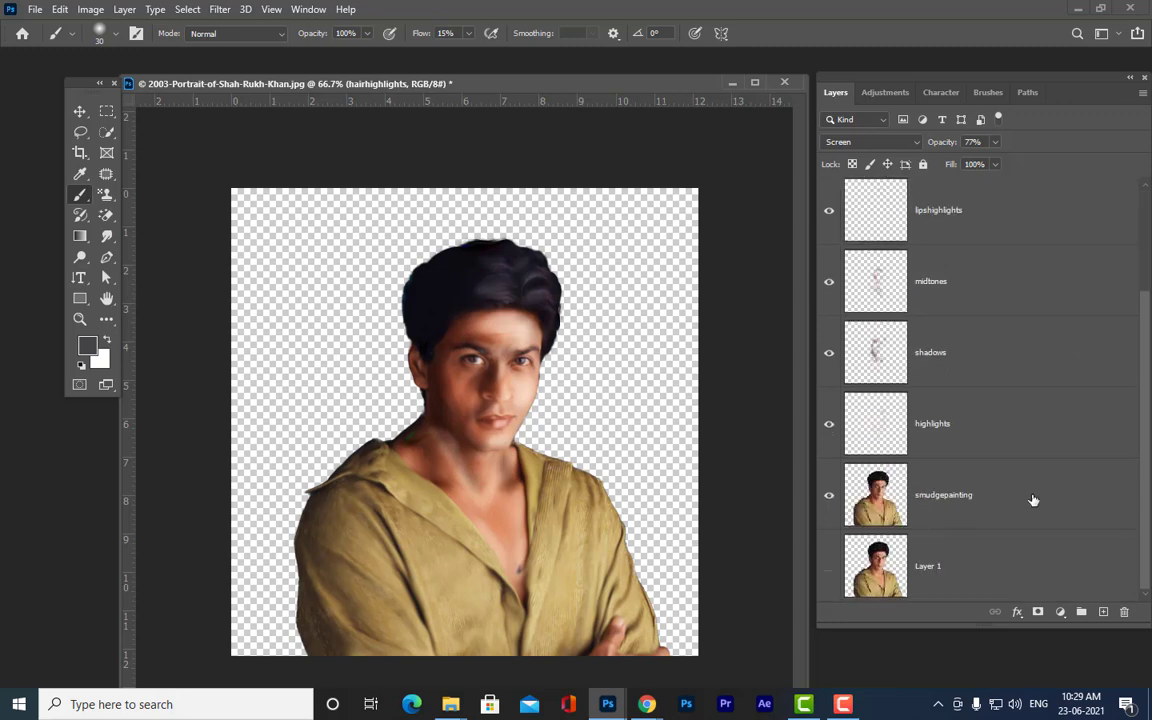
left_click(1052, 500)
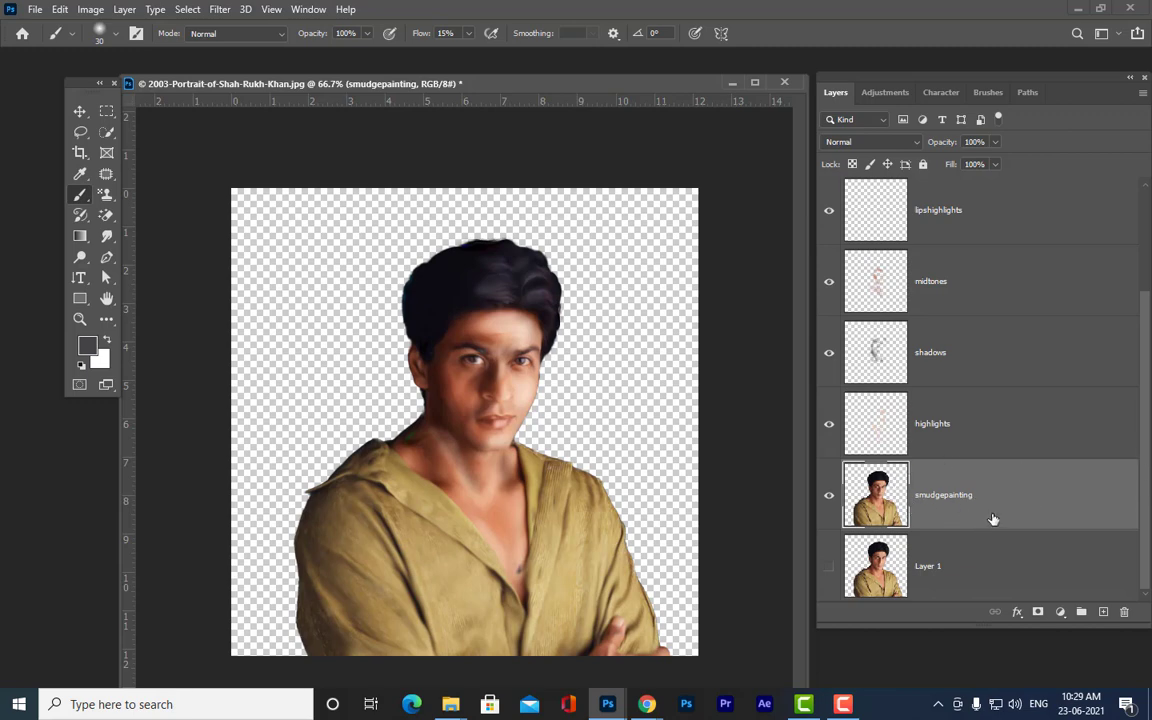
key("ctrl+j")
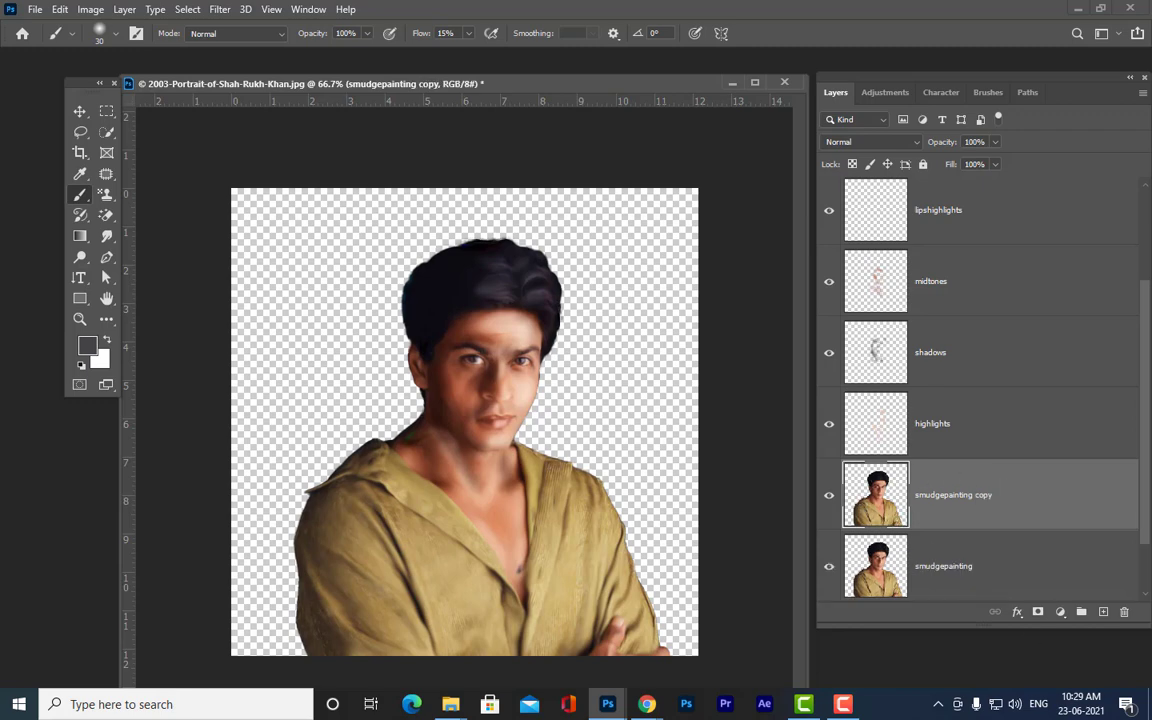
left_click(890, 147)
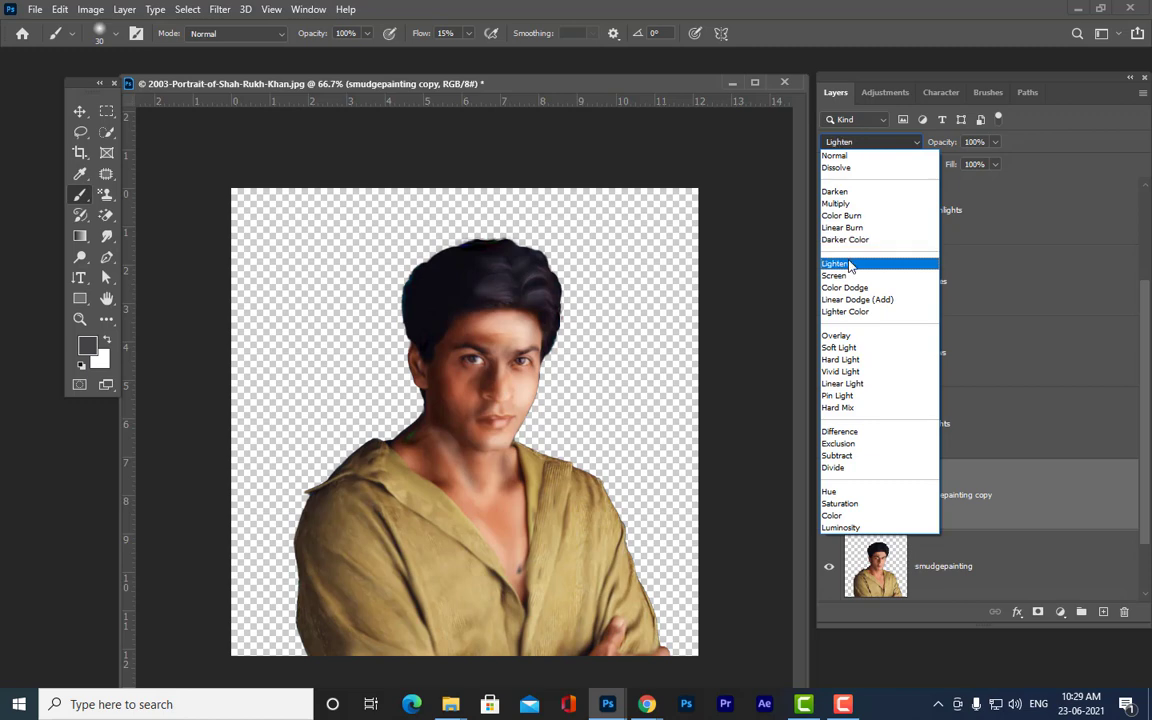
left_click(845, 204)
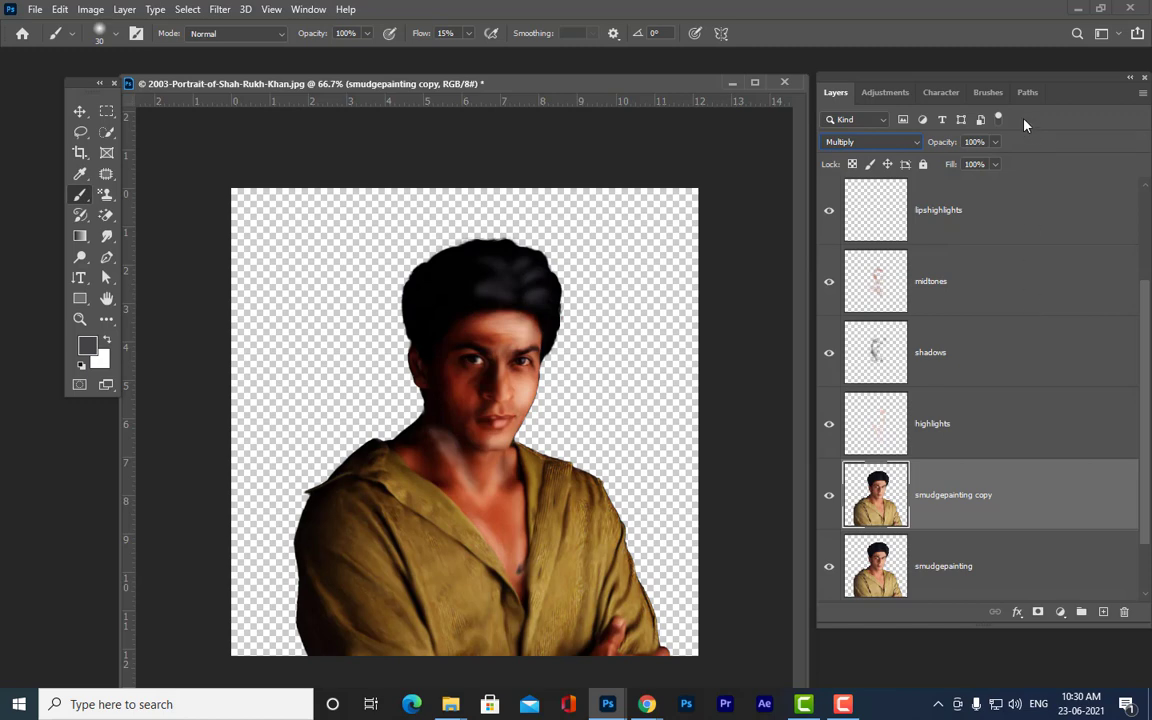
- Set the smudgepainting copy layer's opacity to 48%
left_click(995, 142)
left_click_drag(999, 161, 956, 165)
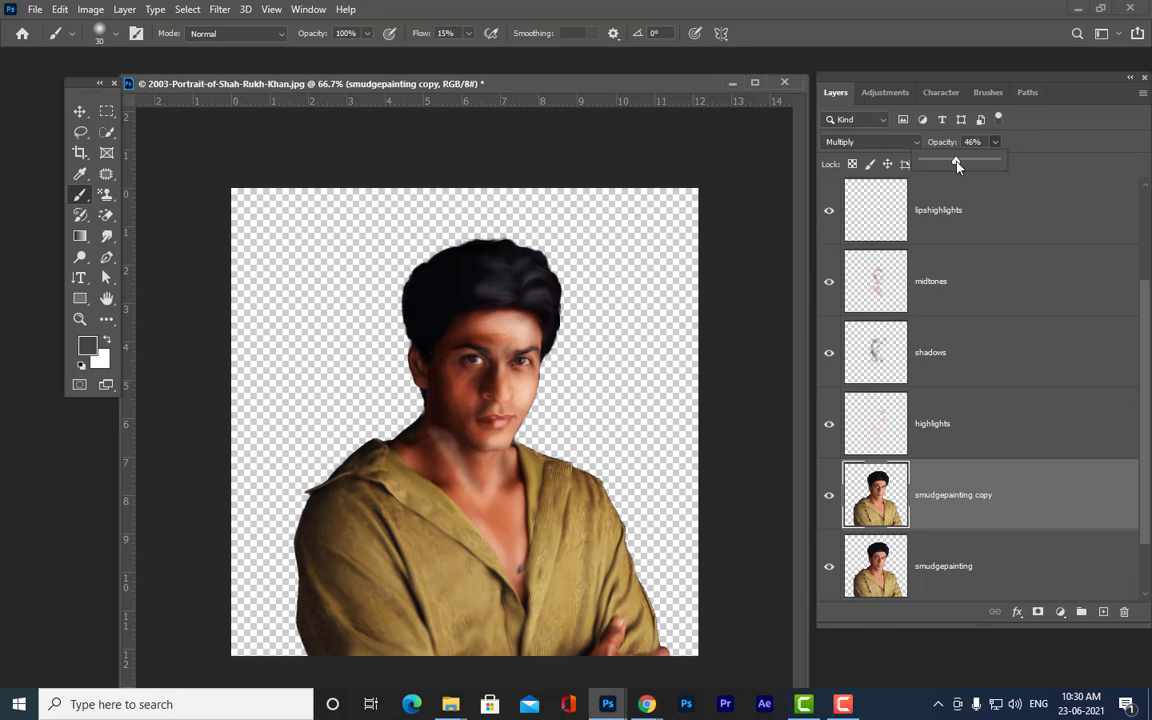
left_click_drag(956, 165, 951, 166)
mouse_move(954, 168)
left_mouse_down()
mouse_move(966, 173)
mouse_move(952, 175)
left_mouse_up()
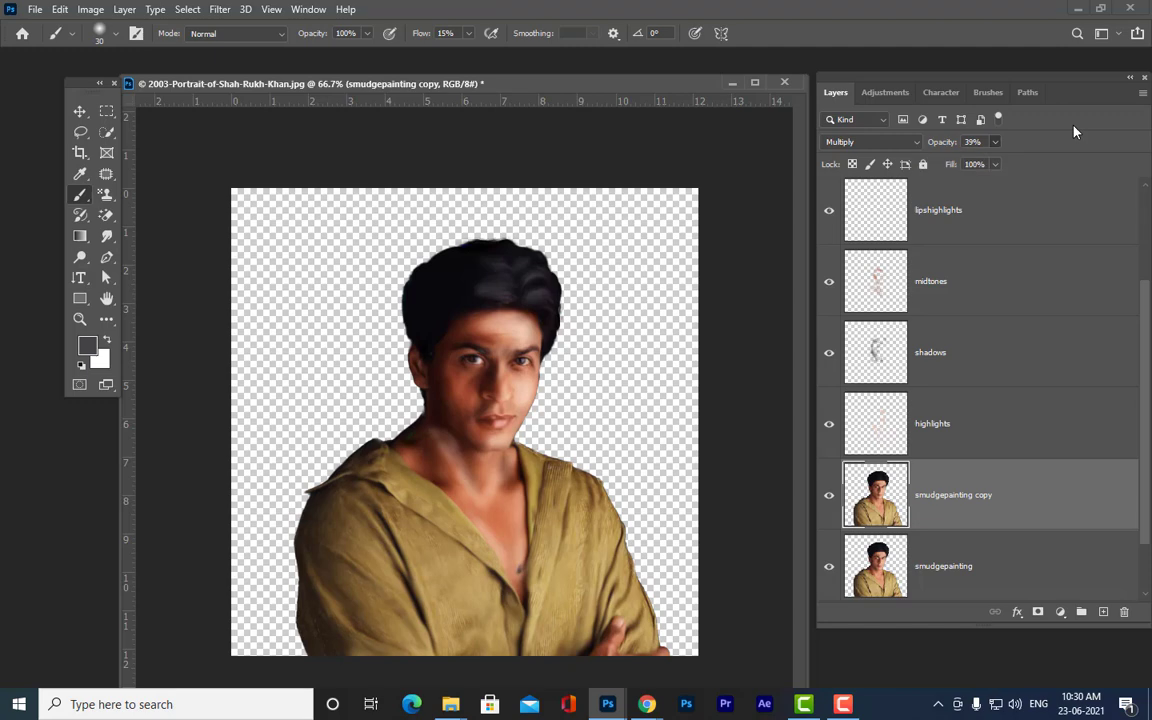
left_click(995, 143)
left_click_drag(1004, 166, 997, 168)
left_click_drag(578, 92, 583, 61)
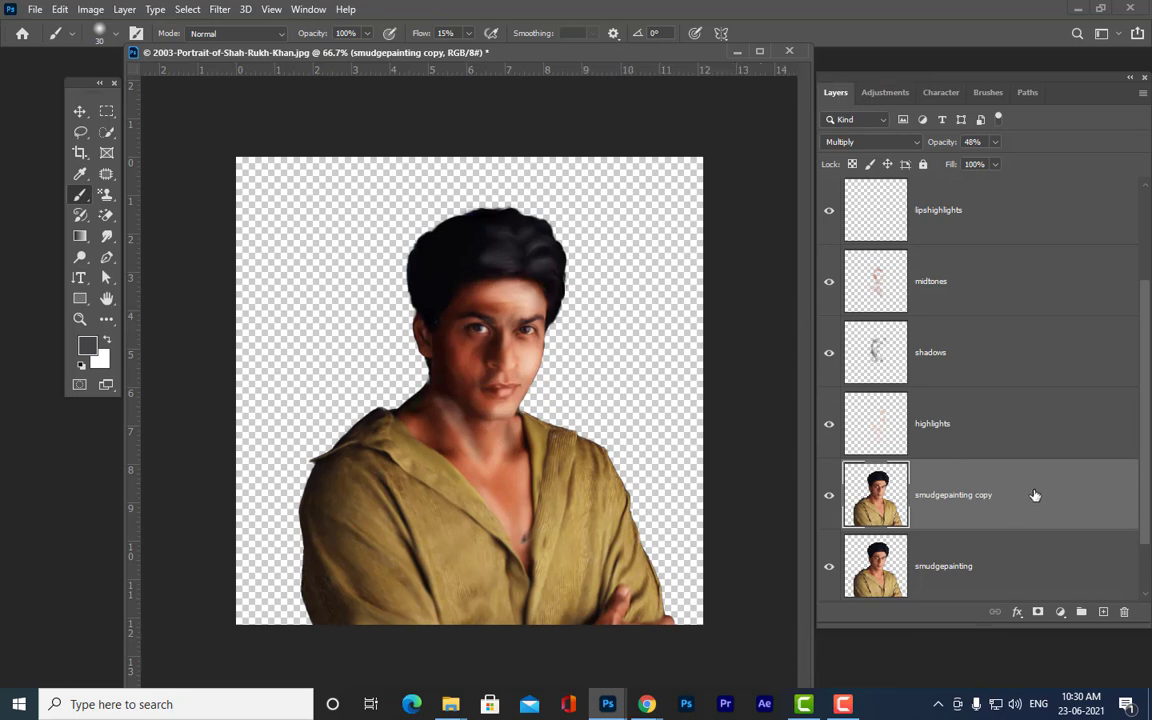
- Try a second duplicate of the Multiply layer smudgepainting copy, and undo it
key("ctrl+j")
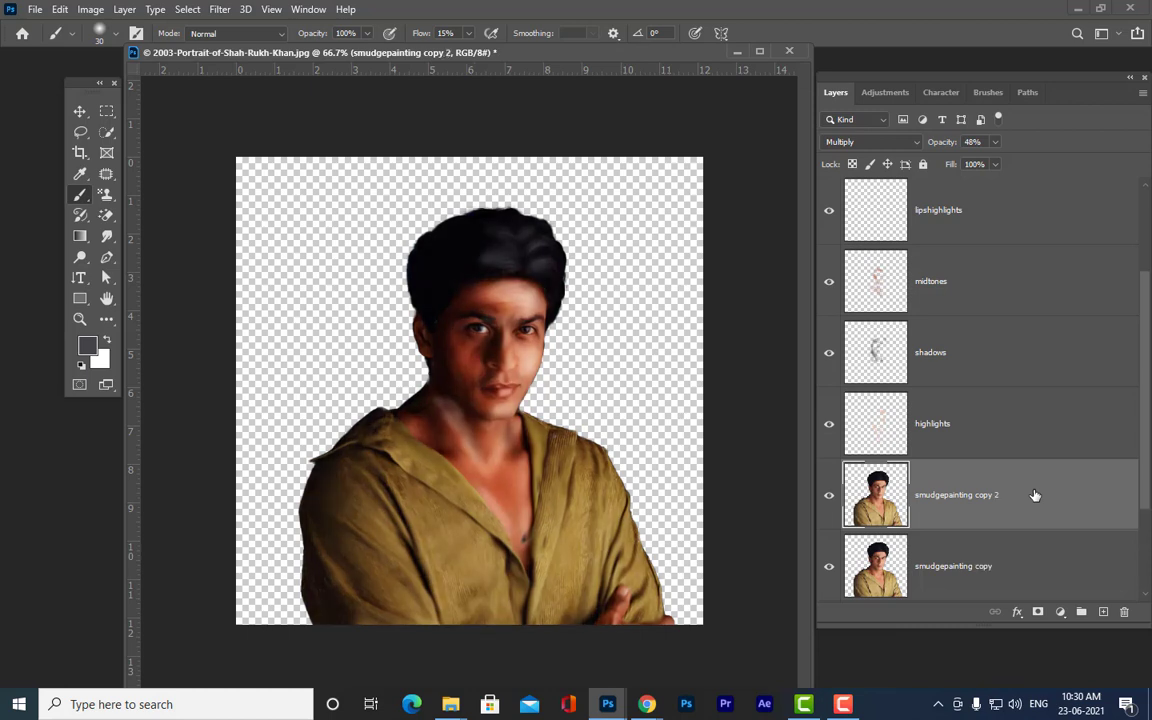
key("ctrl+z")
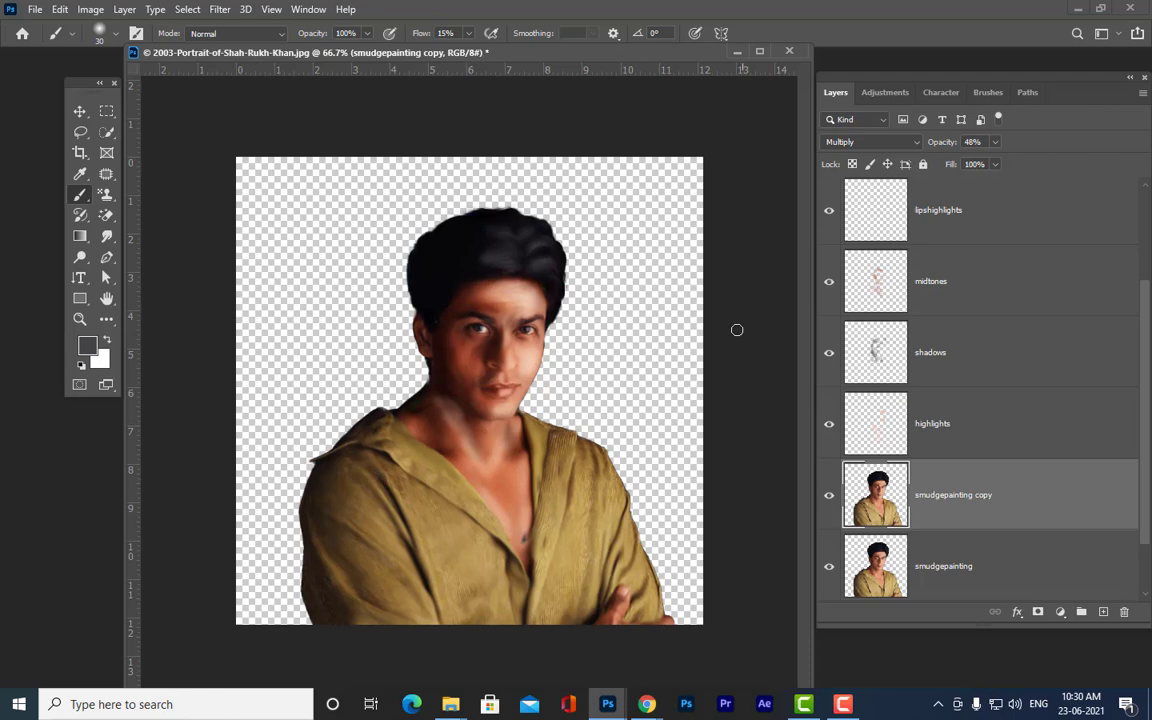
mouse_move(498, 57)
left_mouse_down()
mouse_move(498, 88)
mouse_move(516, 58)
left_mouse_up()
key("v")
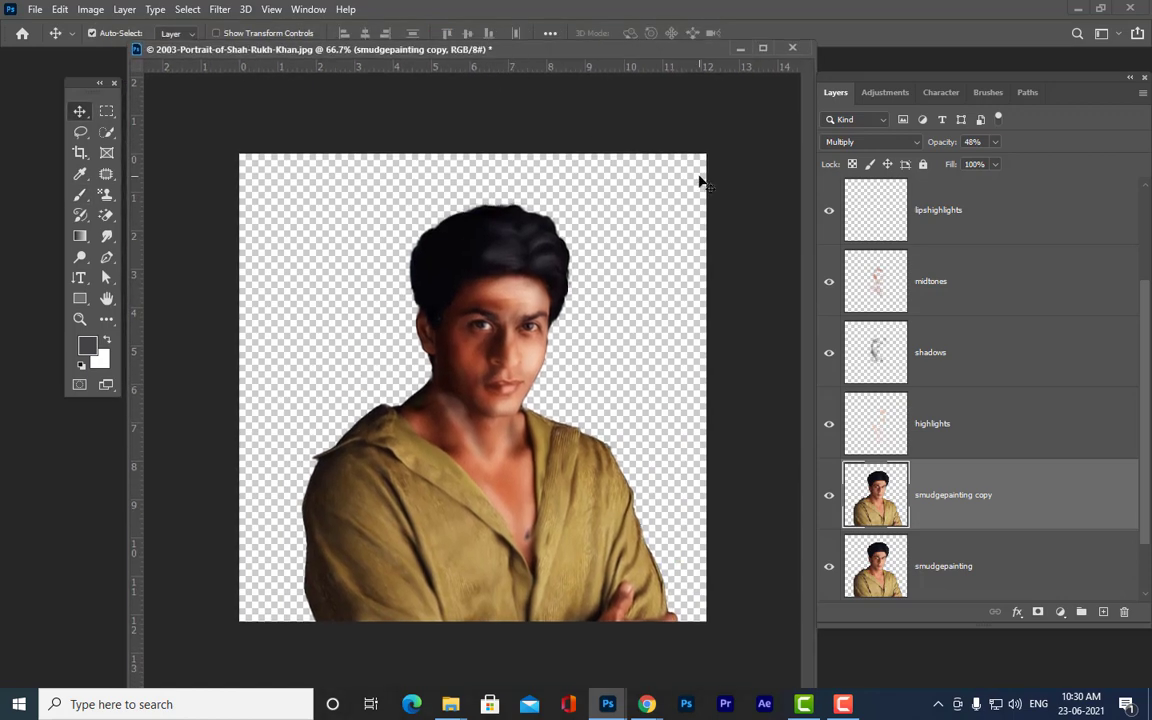
key("ctrl+minus")
key("ctrl+plus")
left_click_drag(685, 50, 673, 82)
- Add a new empty layer and move it between the smudgepainting layer and Layer 1
scroll(1147, 355, "up", 3)
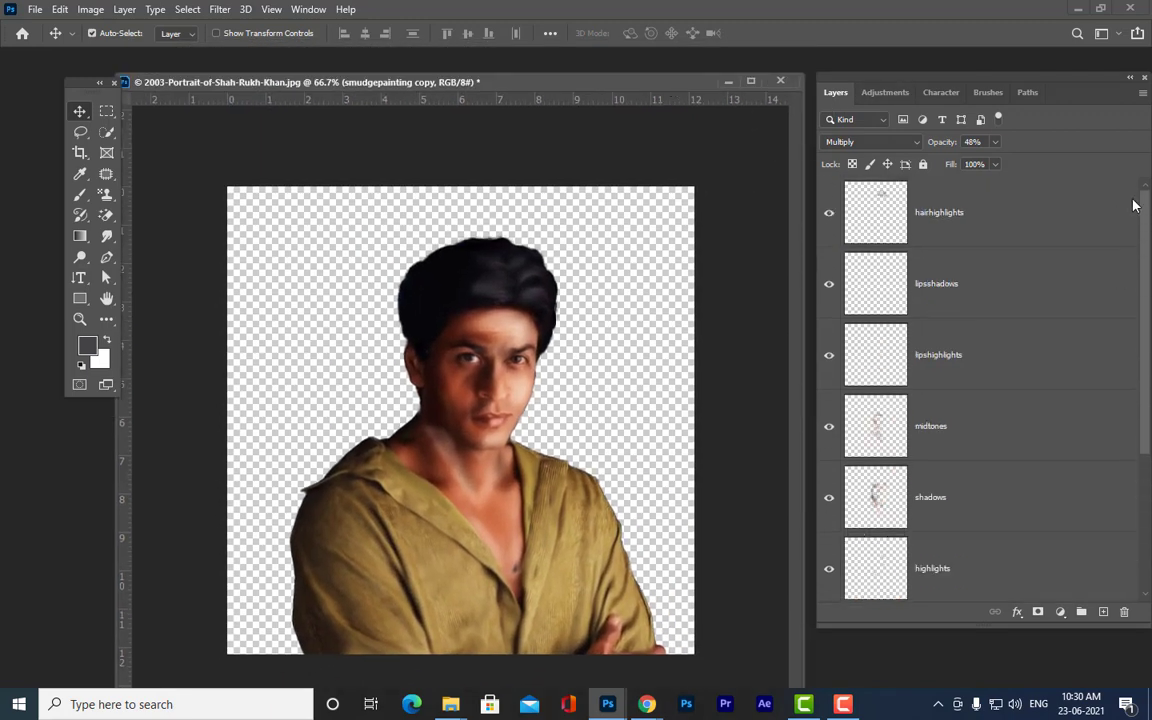
left_click(1021, 210)
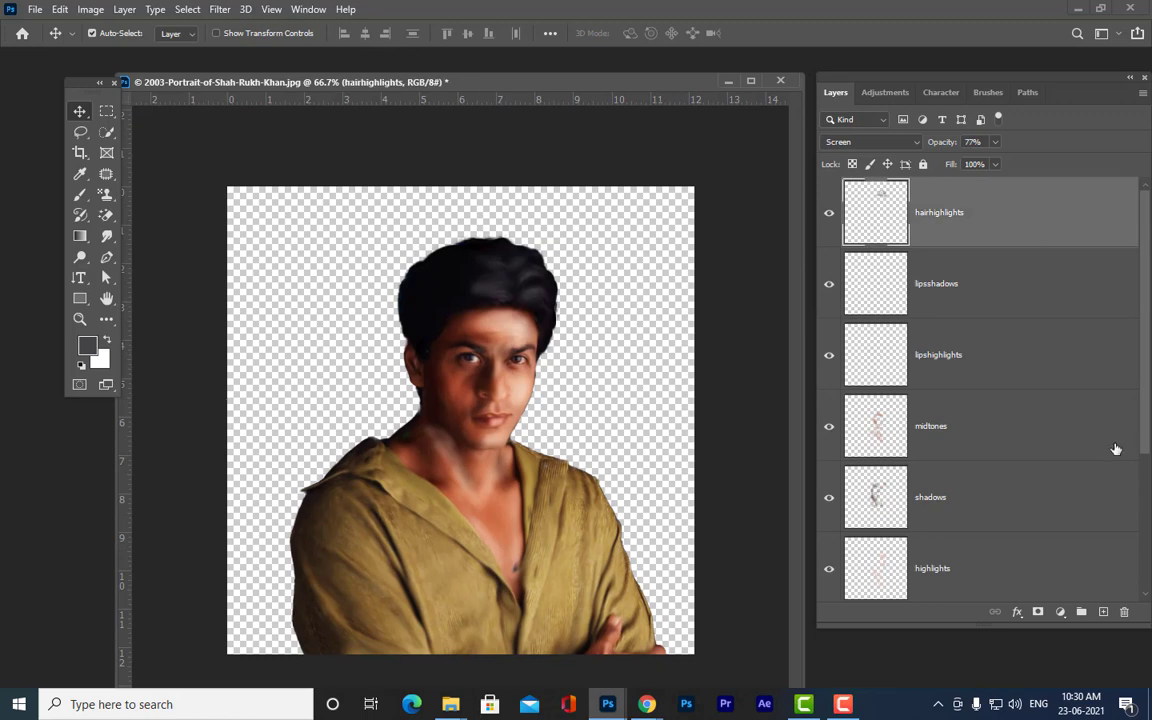
scroll(1100, 450, "down", 3)
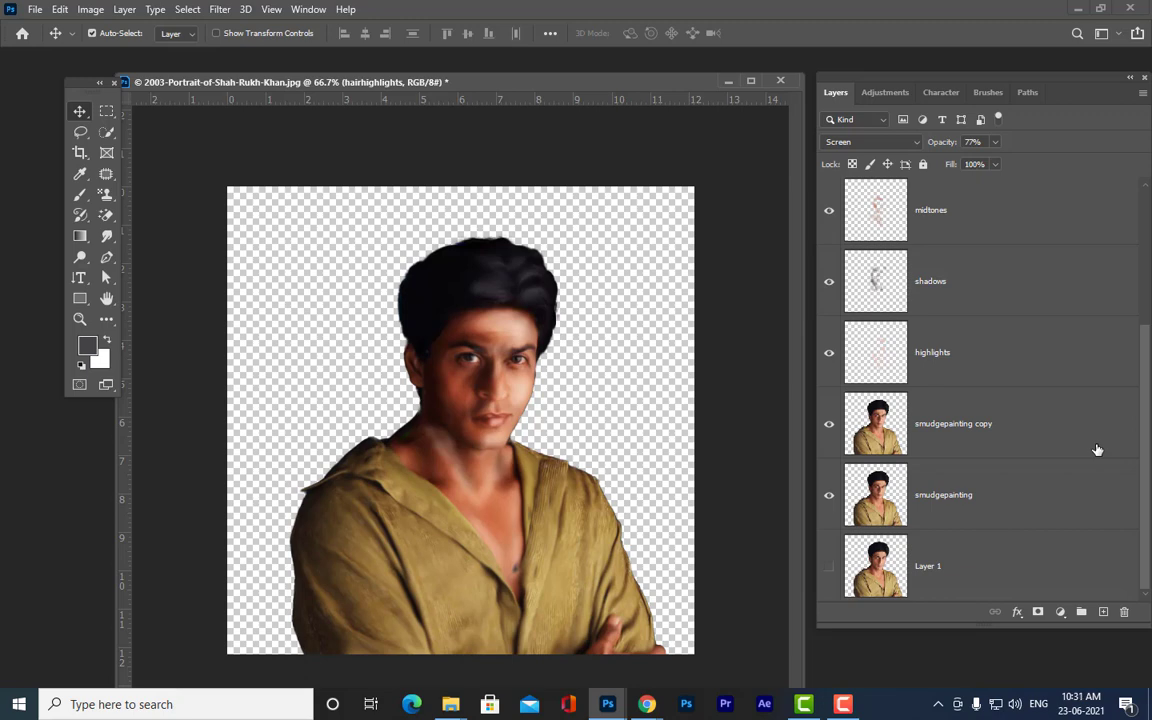
left_click(1016, 498)
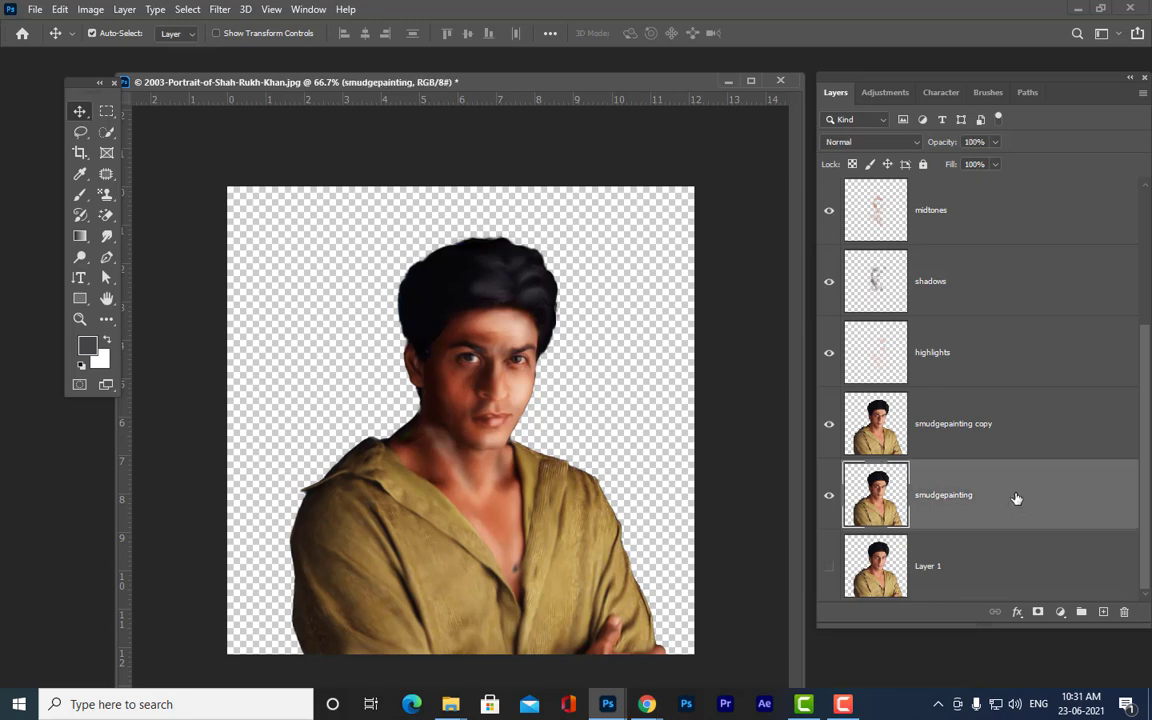
left_click(1103, 612)
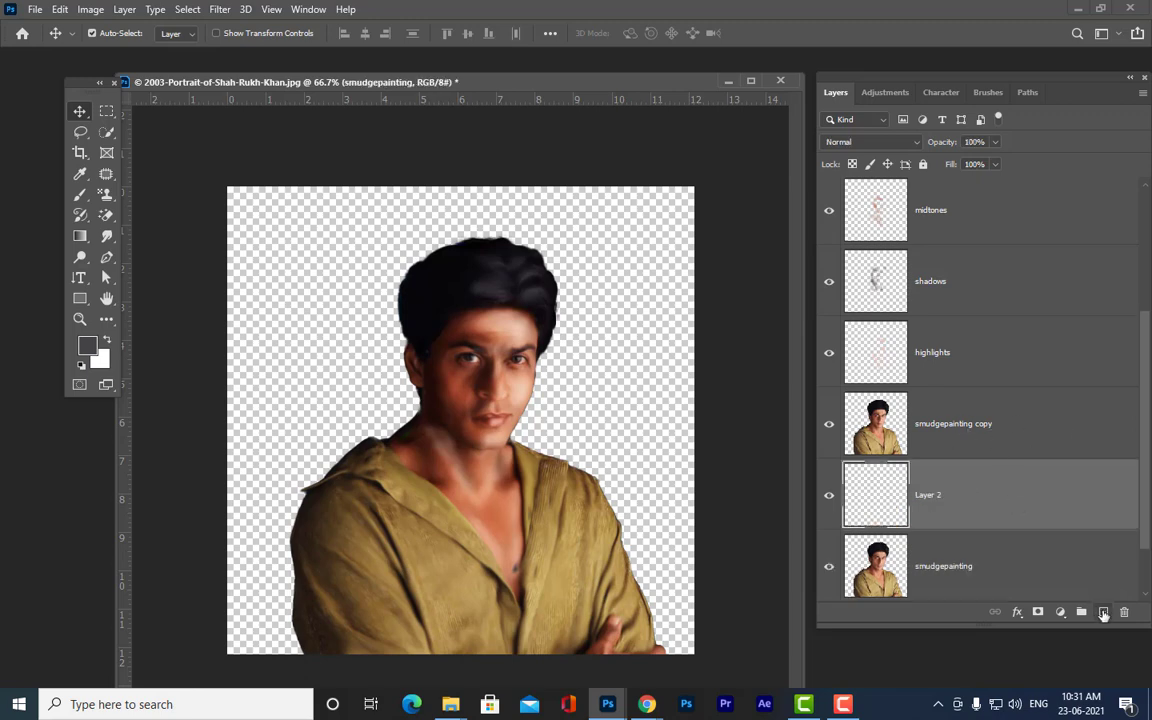
scroll(1034, 476, "down", 1)
mouse_move(1049, 419)
left_mouse_down()
mouse_move(1047, 507)
mouse_move(1096, 513)
left_mouse_up()
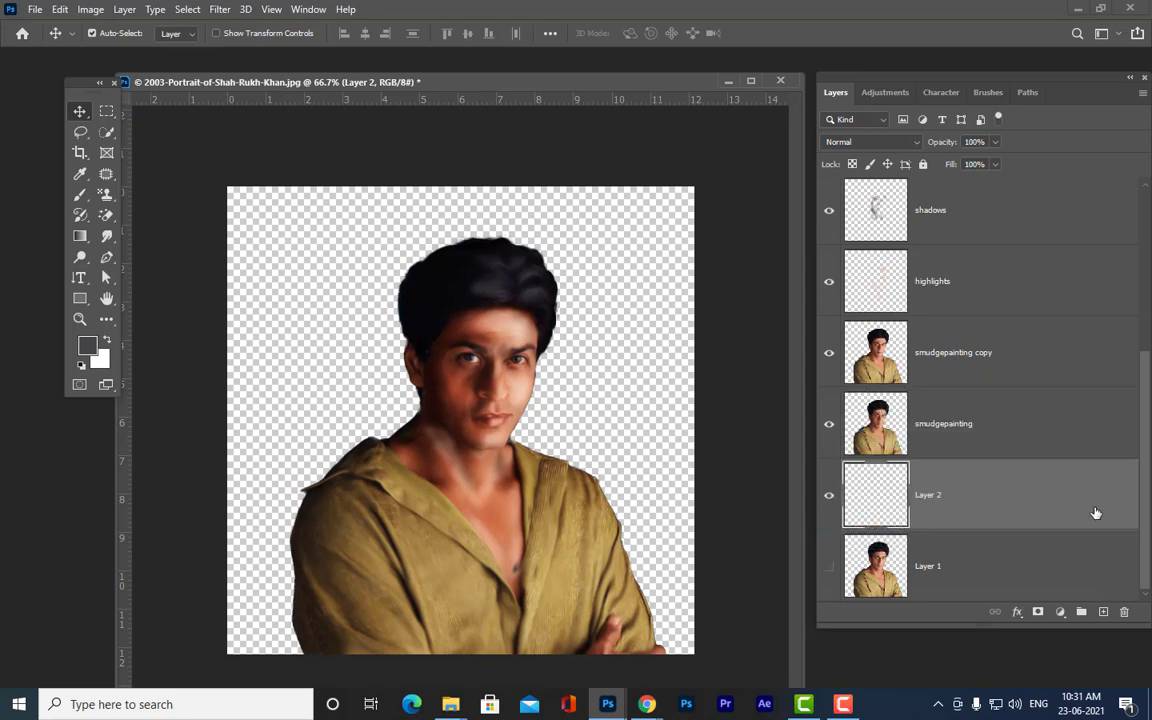
- Rename the new empty layer as backgrounds
double_click(930, 495)
type("backgrounds")
key("Return")
mouse_move(455, 88)
left_mouse_down()
mouse_move(447, 77)
mouse_move(454, 86)
left_mouse_up()
- Switch to Chrome, browse Brusheezy's grunge brush results and open the Watercolor Mask PS Brushes page
left_click(645, 706)
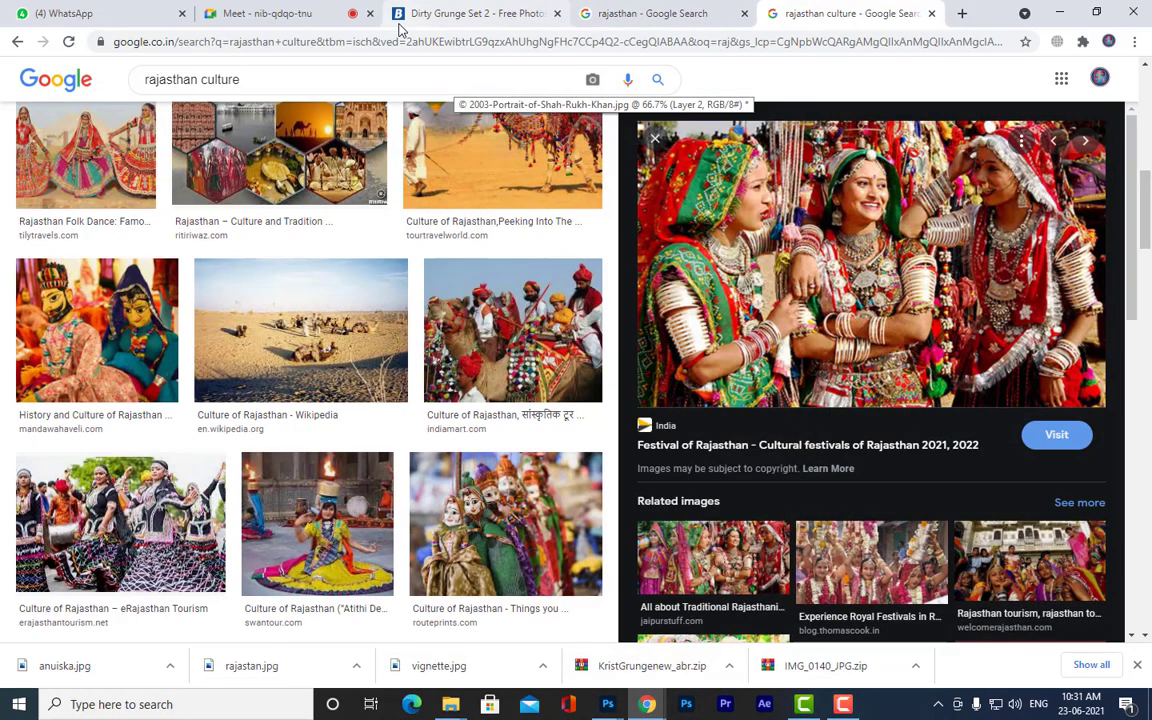
left_click(428, 16)
left_click(20, 43)
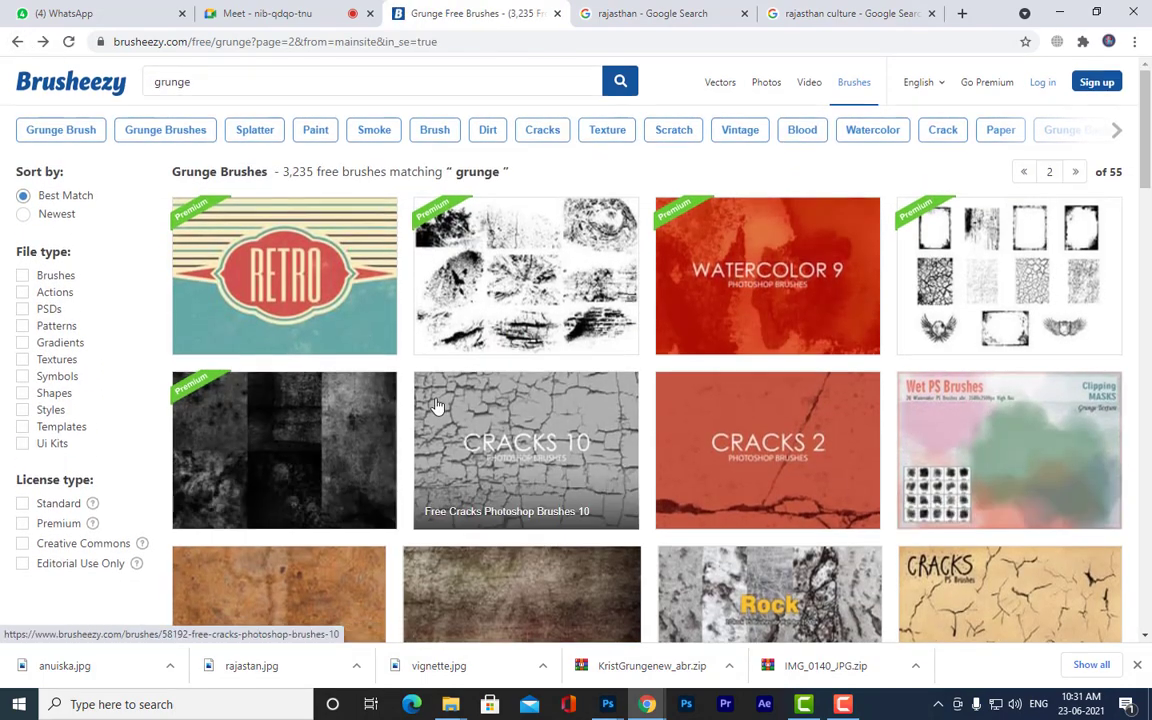
scroll(436, 405, "down", 5)
scroll(501, 375, "up", 5)
left_click(256, 69)
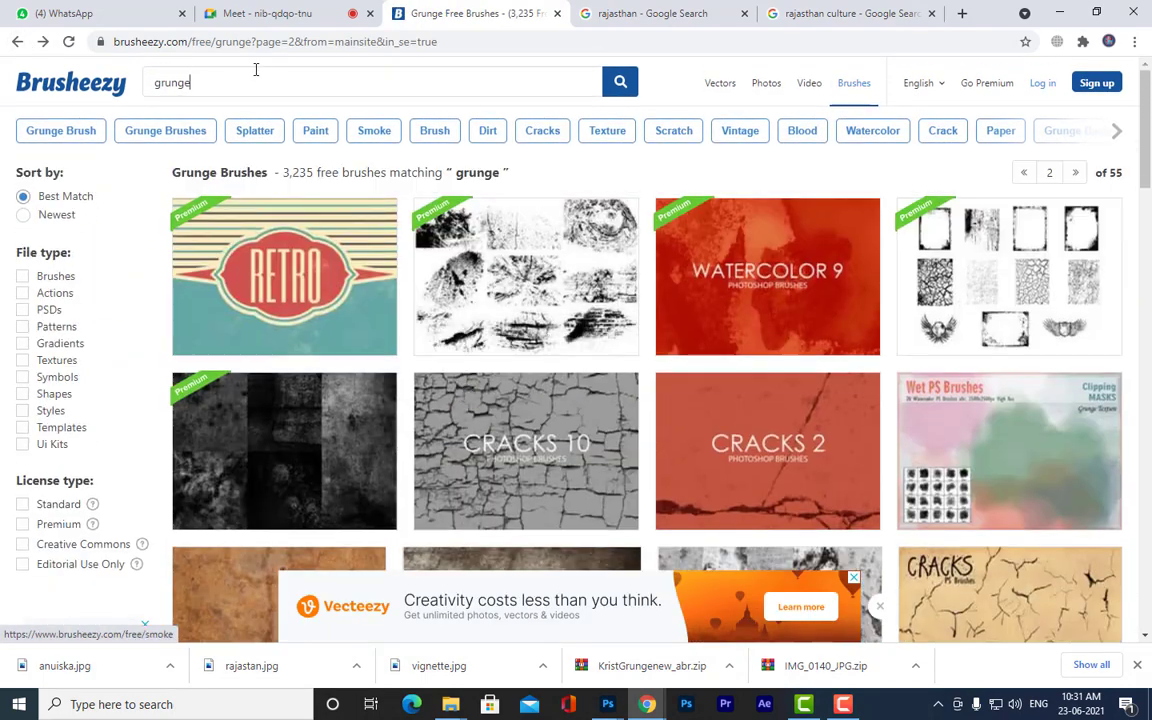
scroll(816, 430, "down", 9)
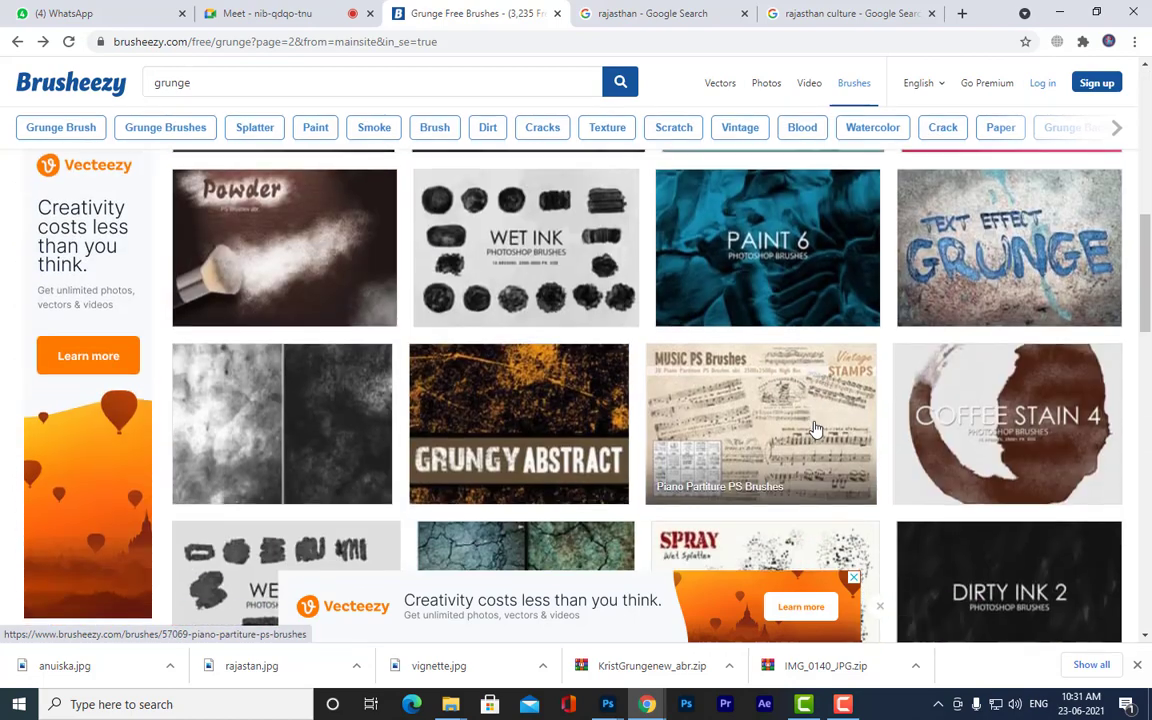
scroll(815, 430, "up", 6)
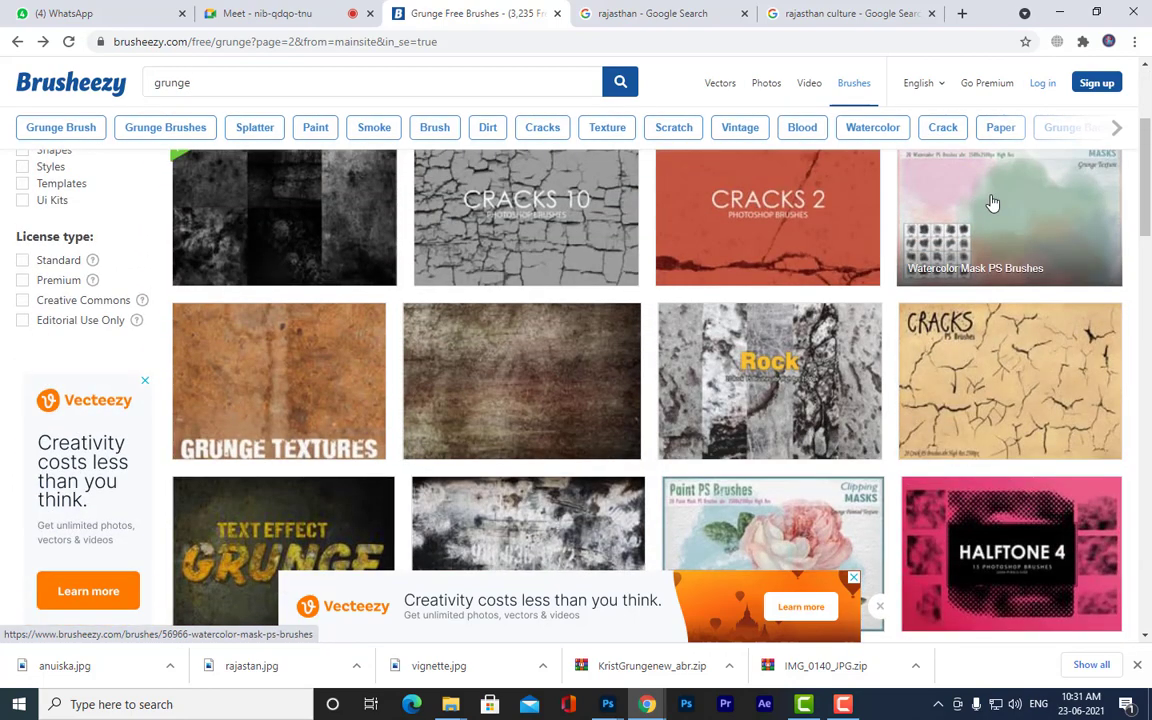
left_click(1040, 198)
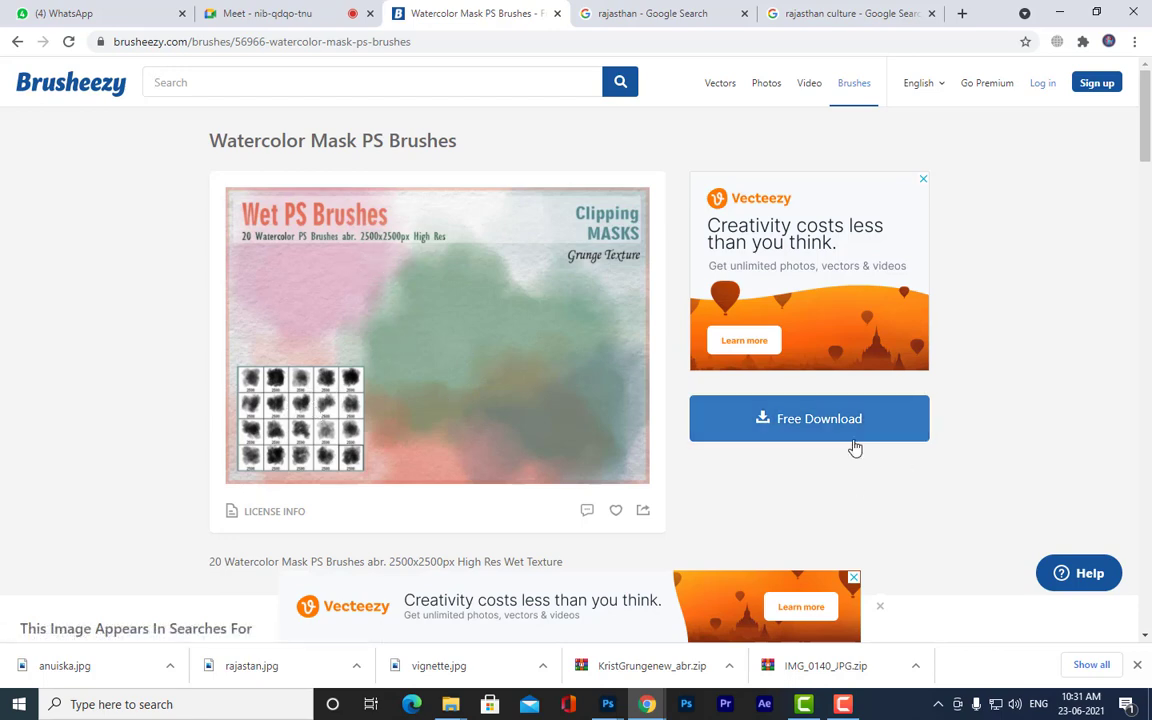
- Download the free Watercolor Mask PS Brushes archive, dismissing the account sign-up offer
left_click(812, 432)
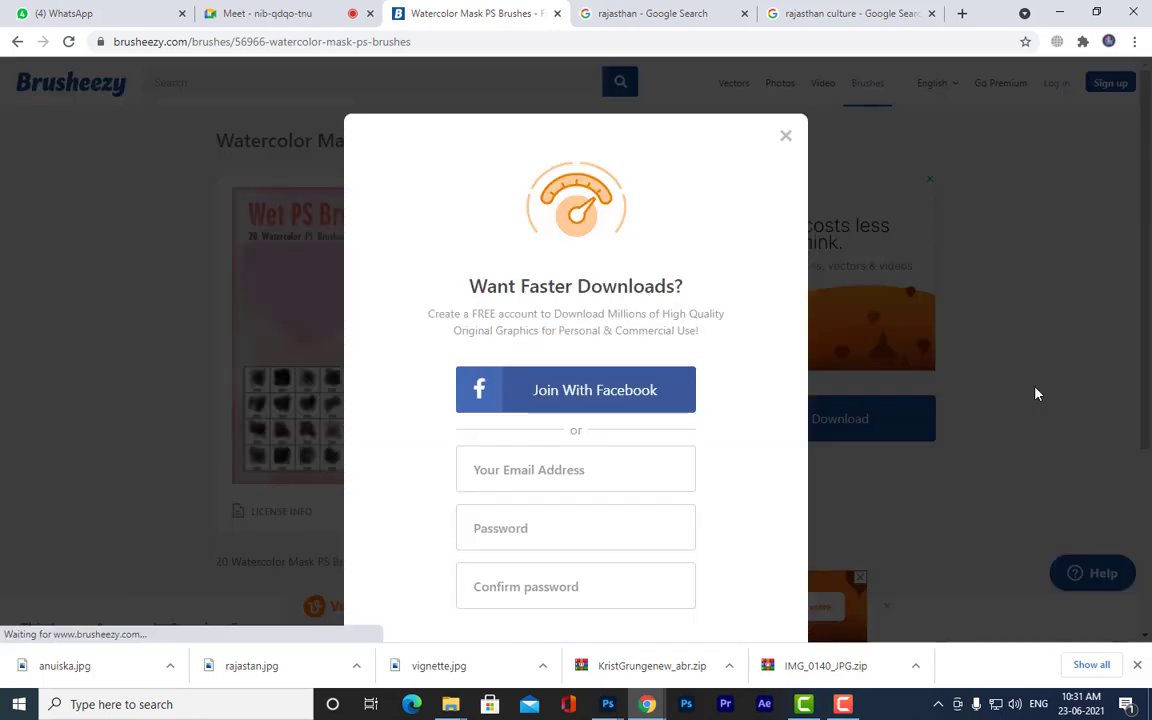
left_click(784, 136)
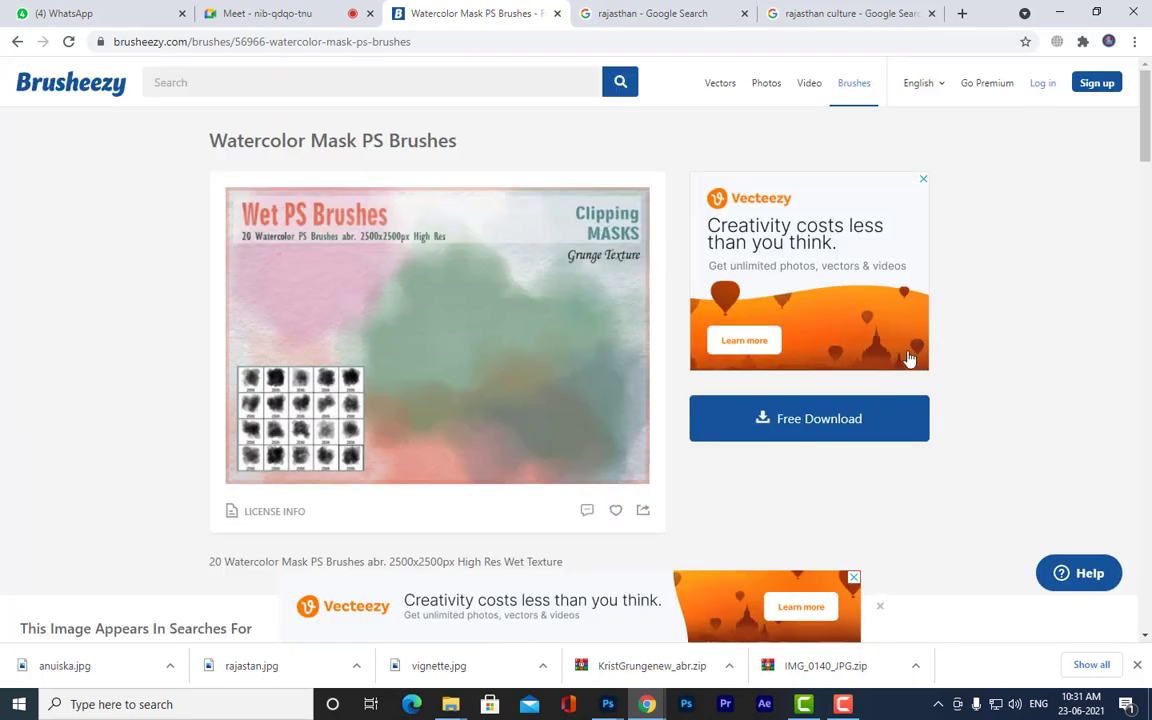
left_click(874, 429)
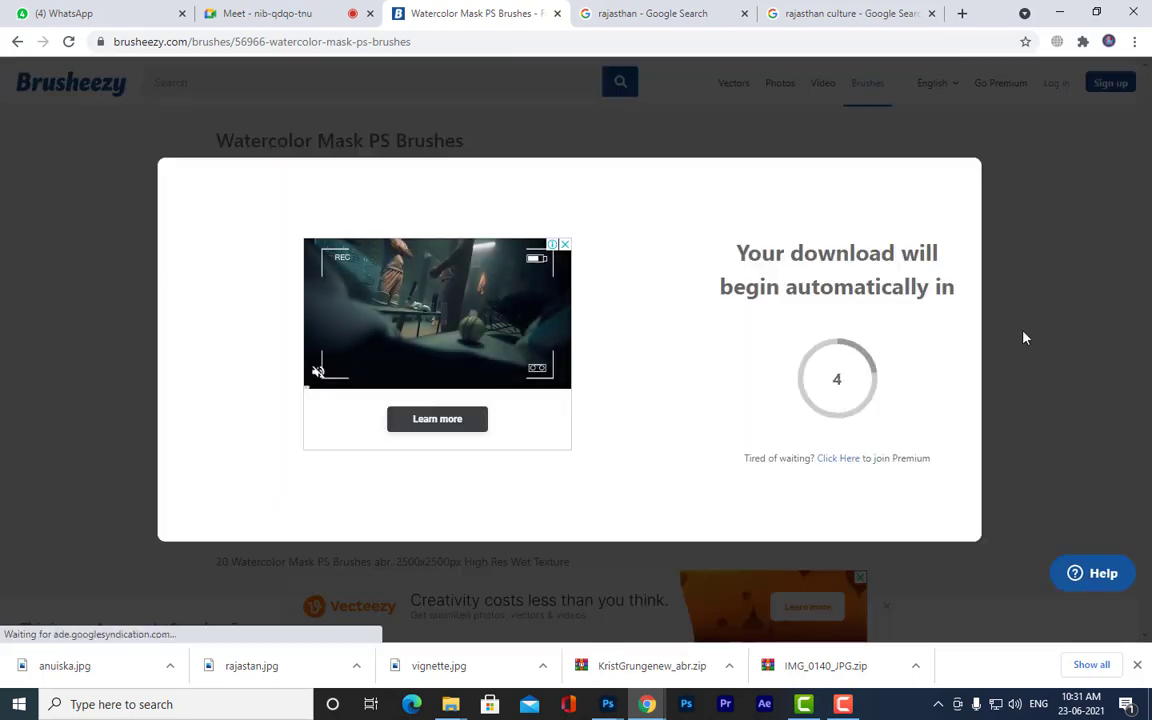
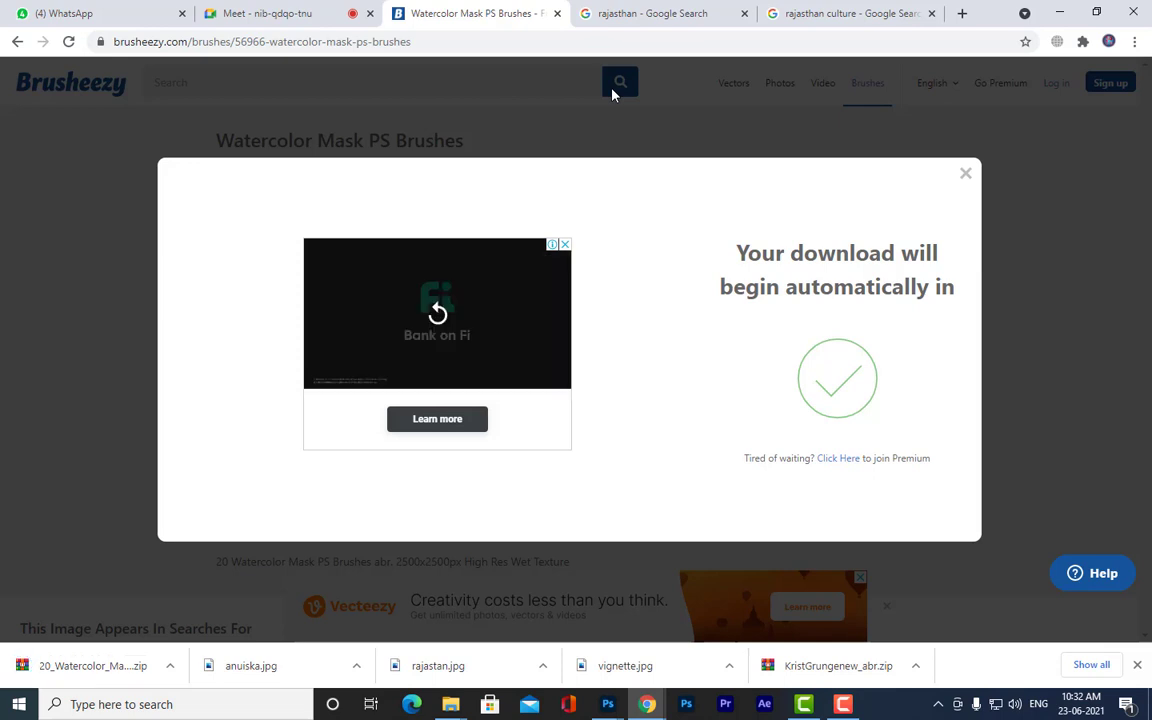
- Show the downloaded 20_Watercolor_Mask_PS_Brushes_abr archive in the Downloads folder and copy it
left_click(170, 666)
left_click(210, 612)
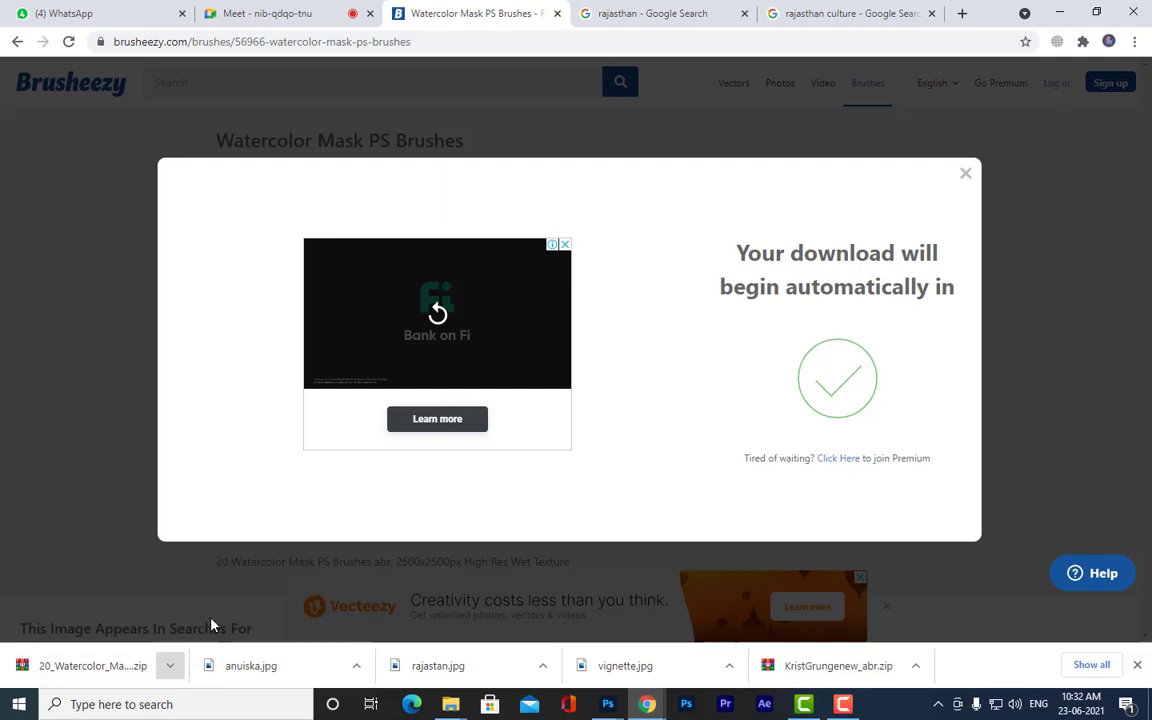
right_click(375, 146)
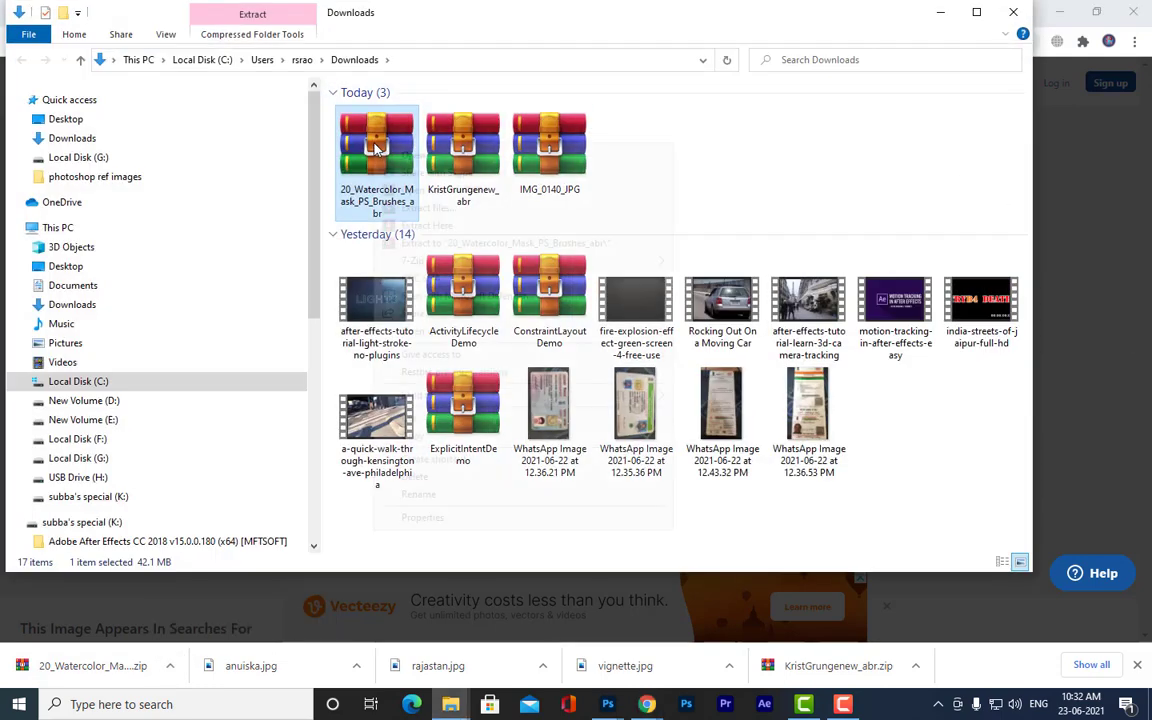
left_click(412, 436)
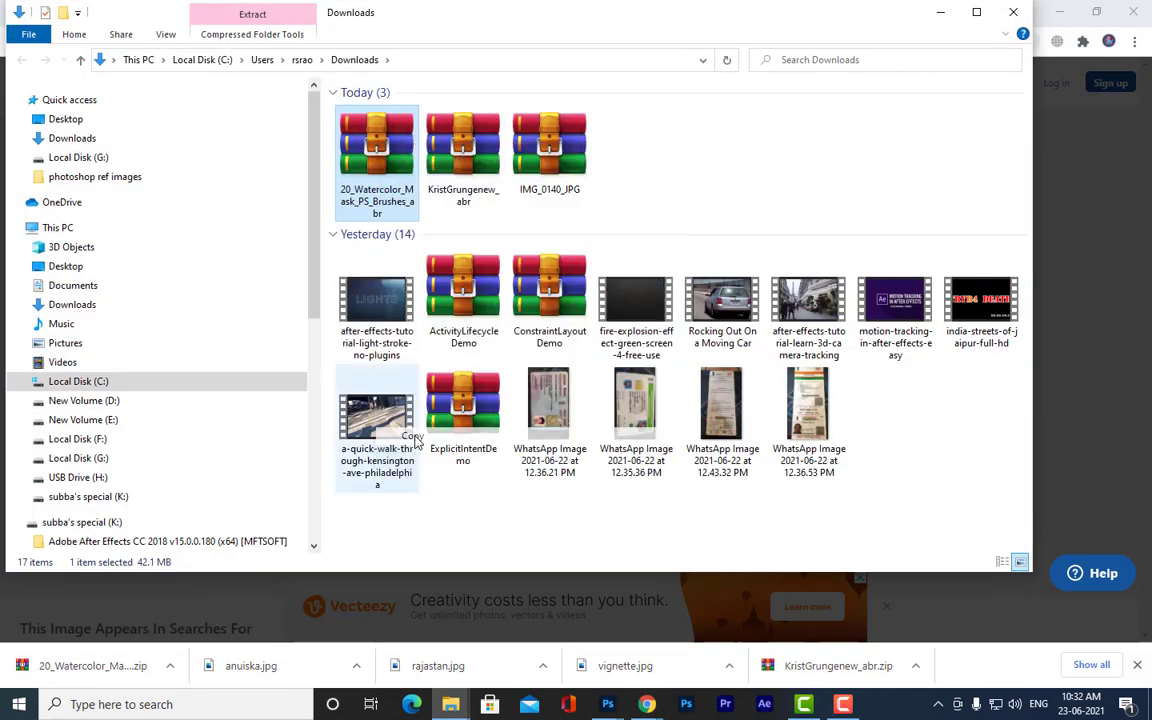
- Switch to the desktop, create a new folder there and enter grun as its name
left_click(939, 13)
left_click(1059, 11)
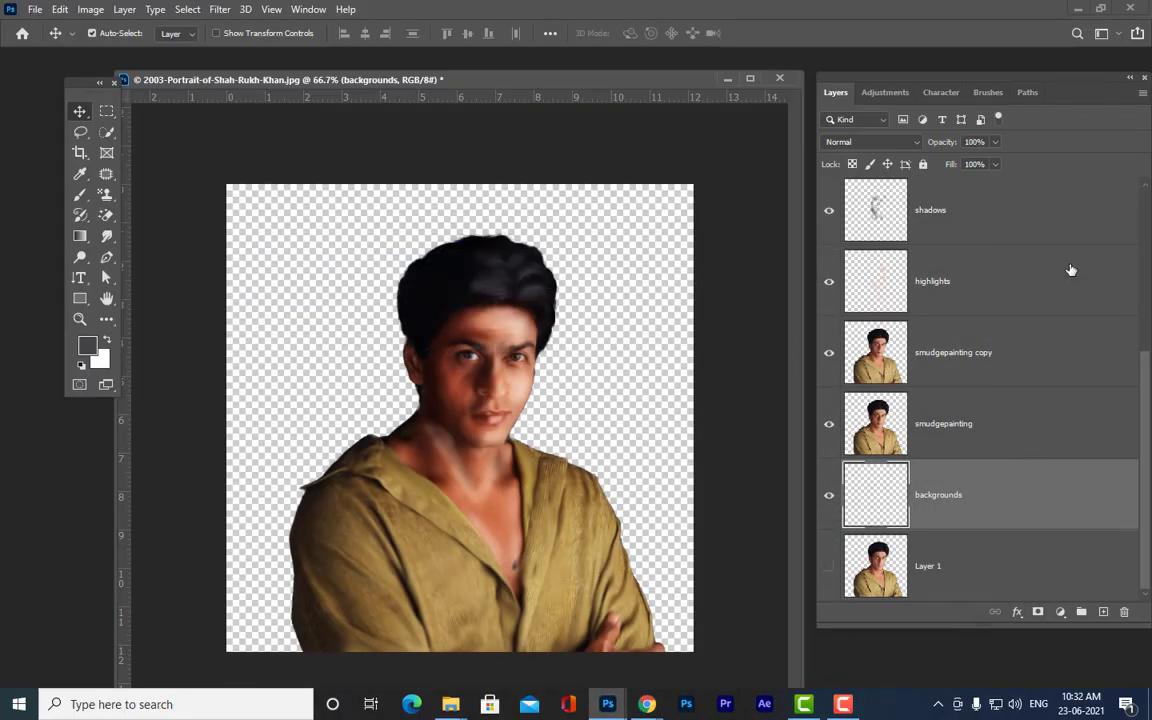
left_click(1077, 10)
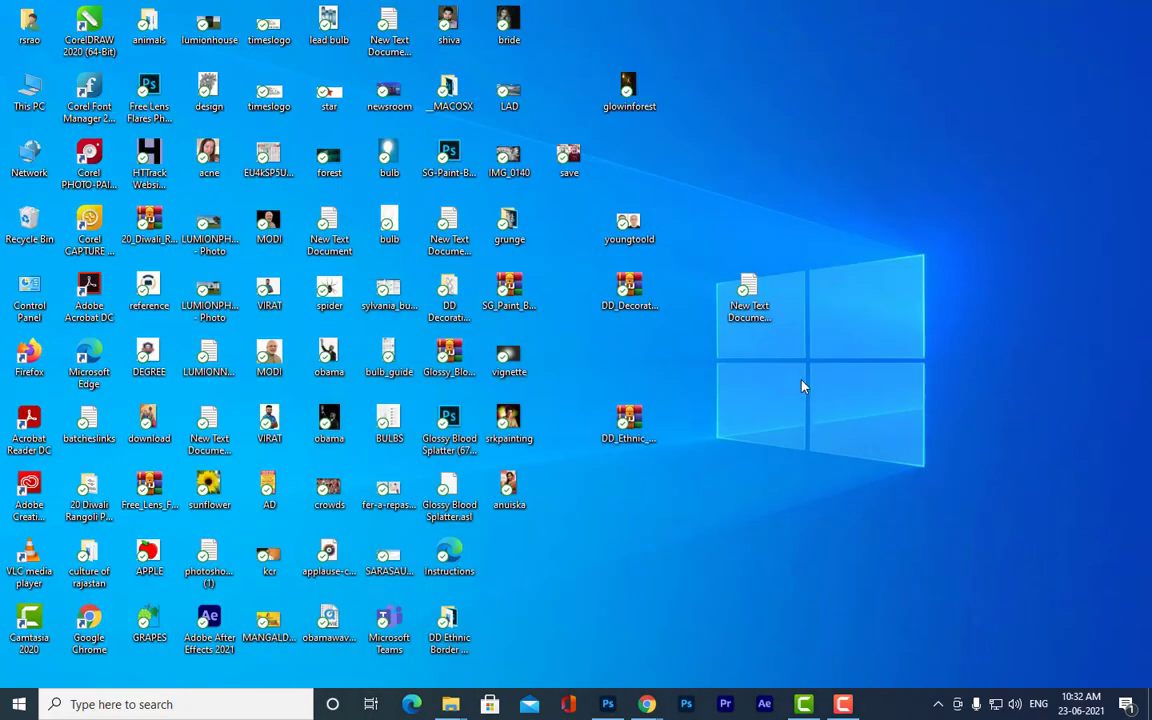
right_click(800, 363)
mouse_move(866, 312)
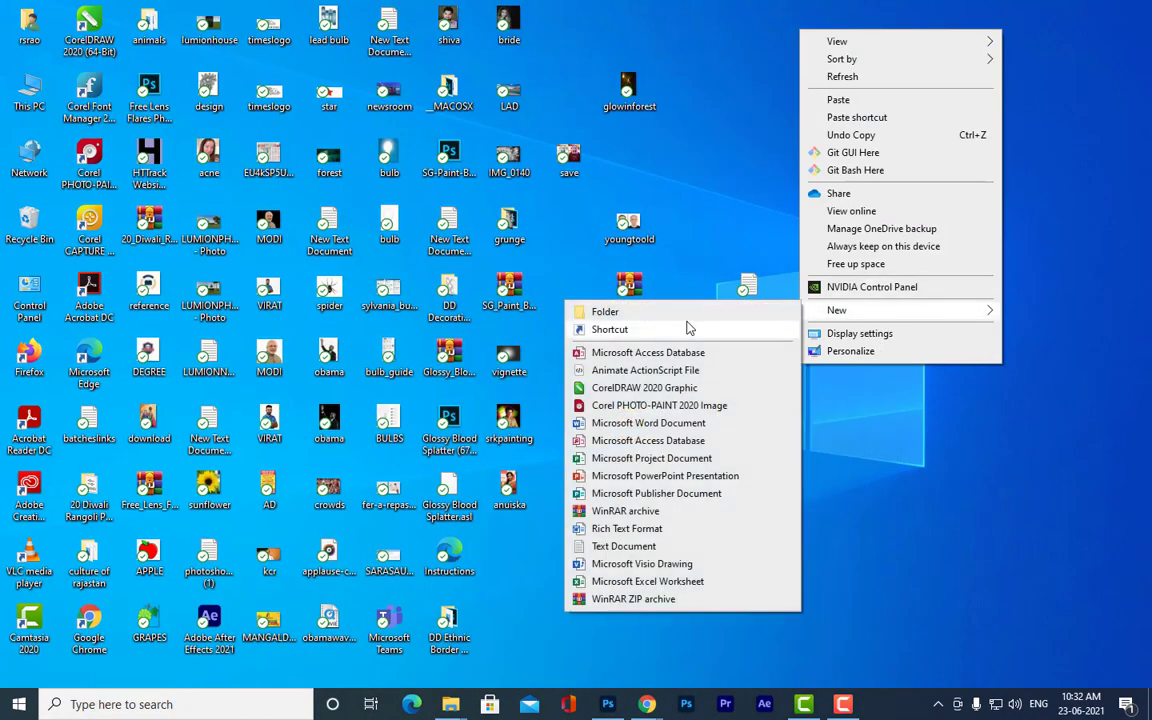
left_click(688, 316)
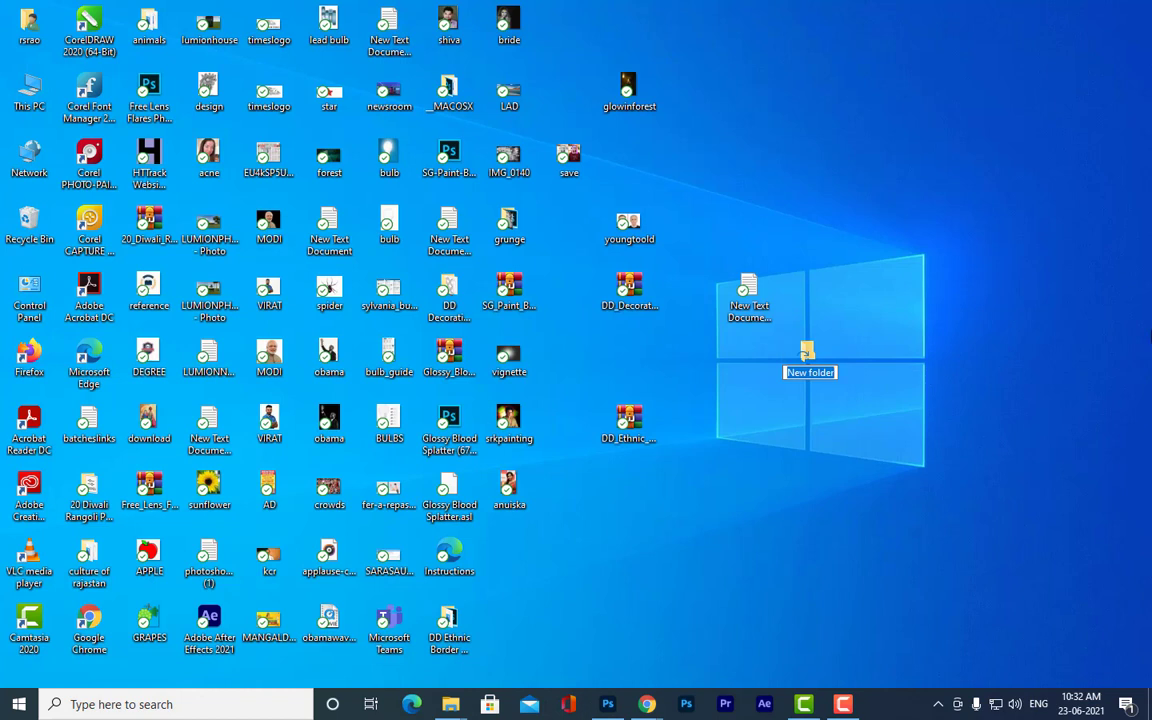
type("grun")
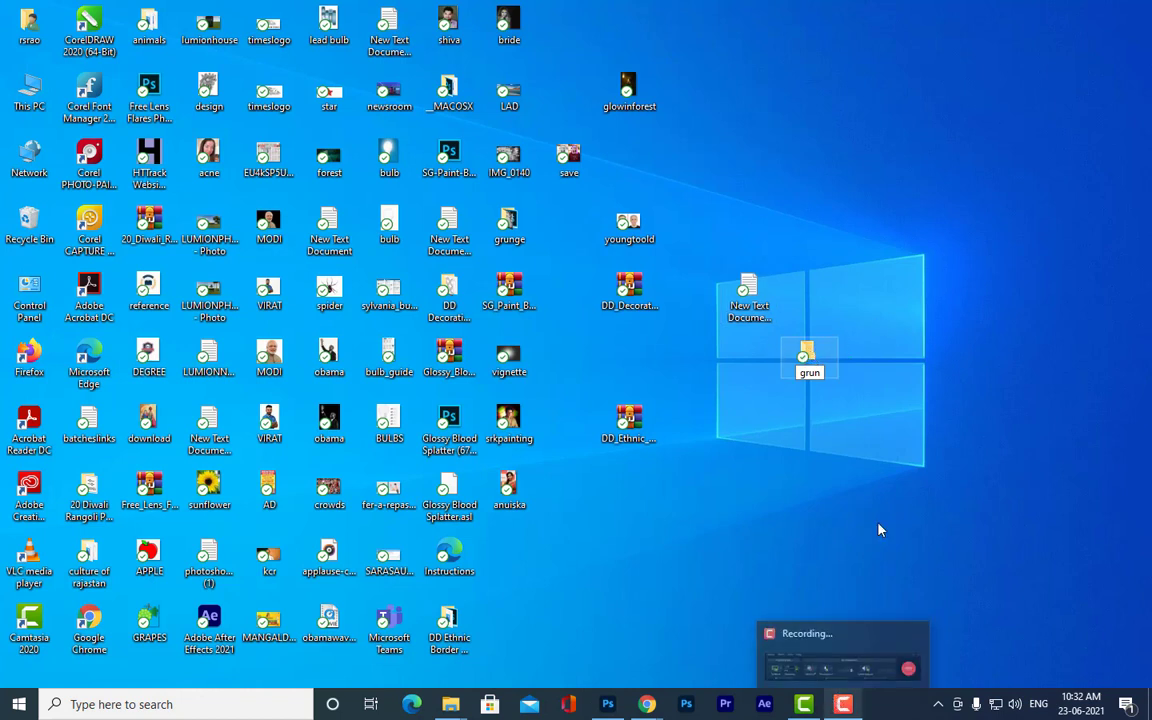
- Rename the desktop's New folder as grun
double_click(805, 352)
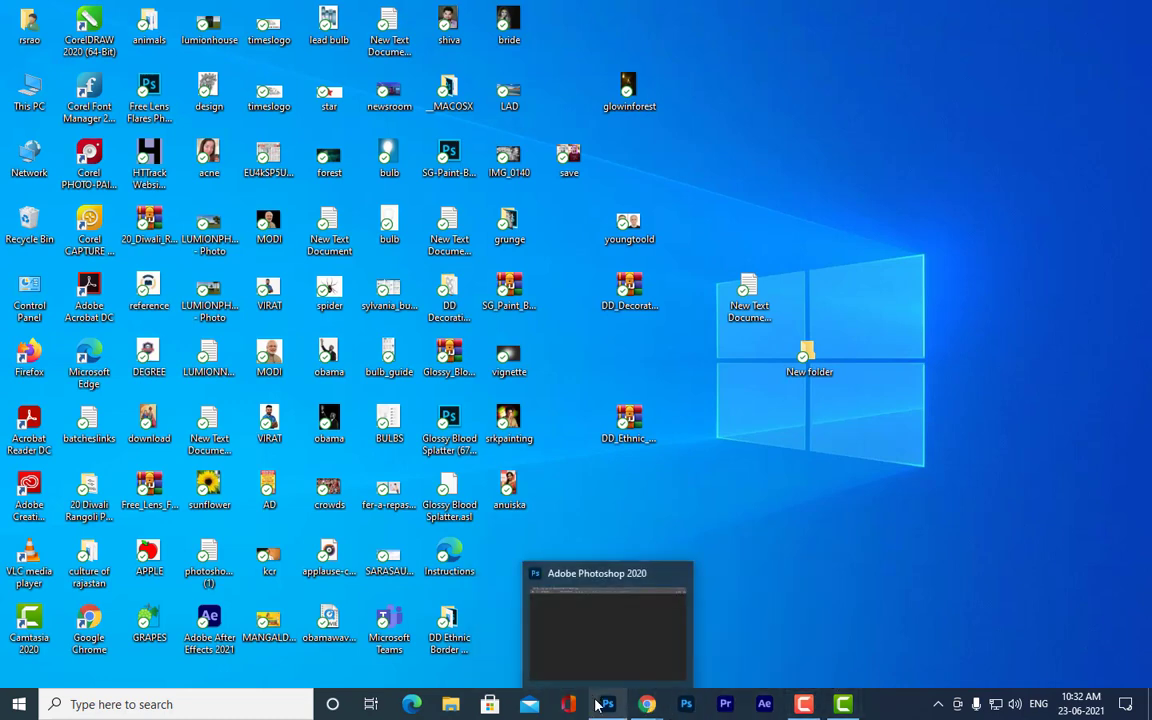
left_click(540, 605)
left_click(1080, 9)
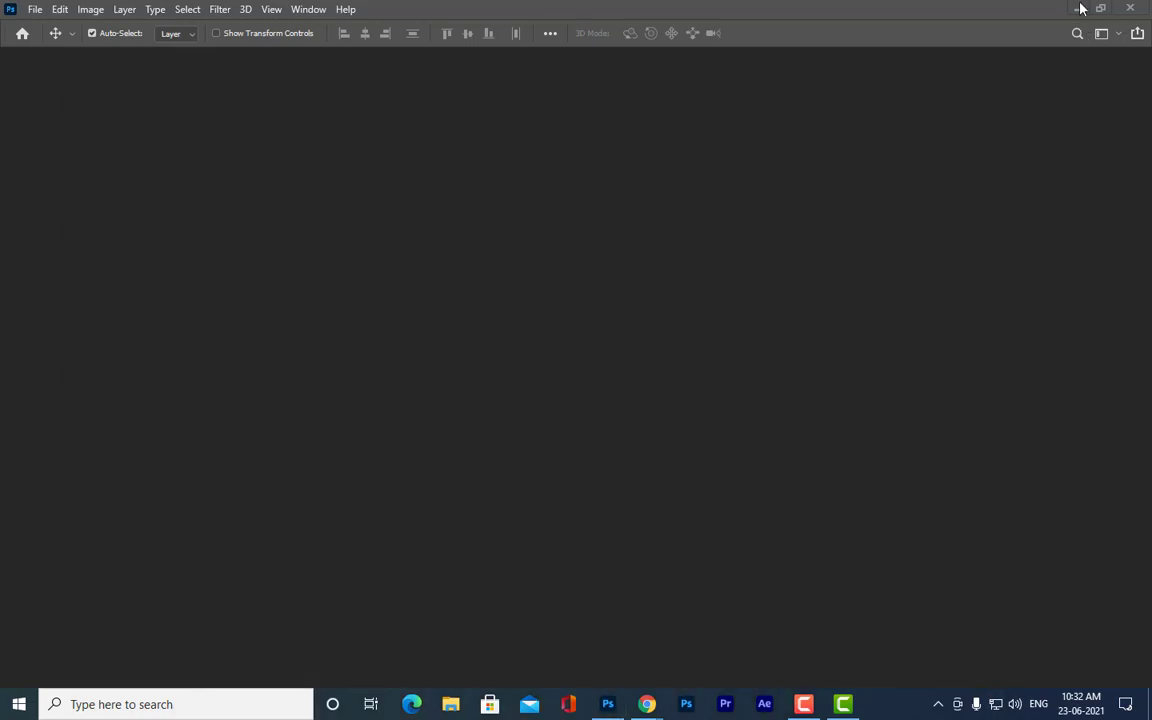
right_click(812, 362)
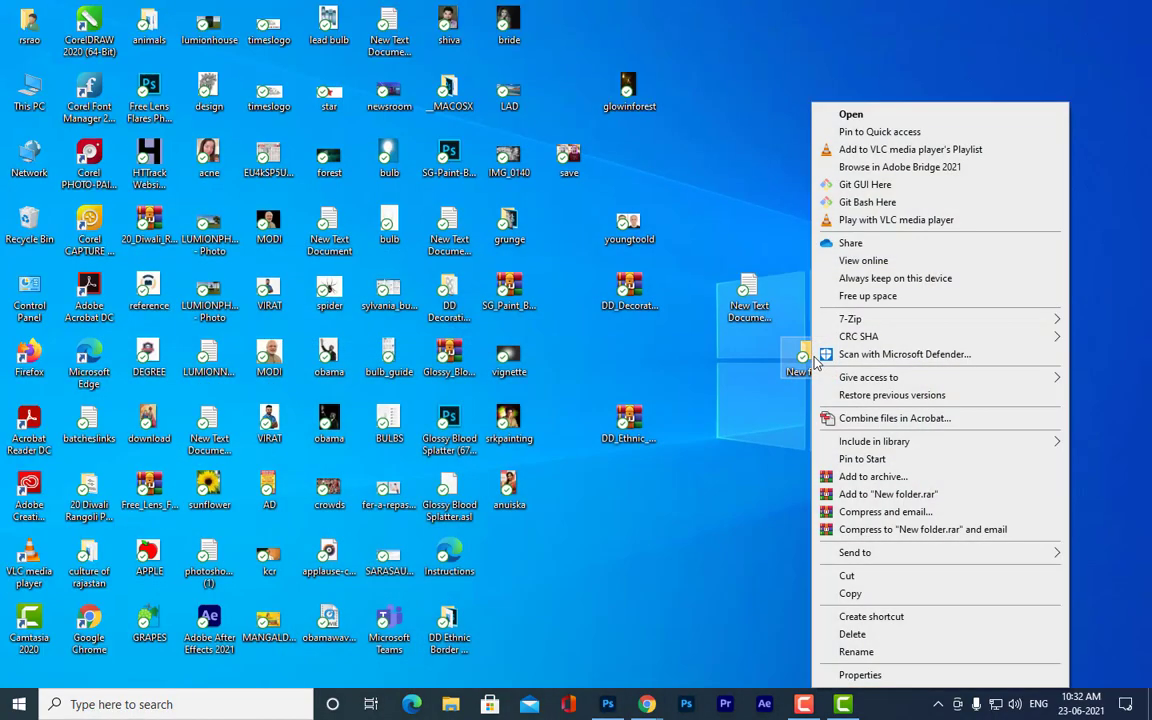
left_click(892, 651)
type("grun")
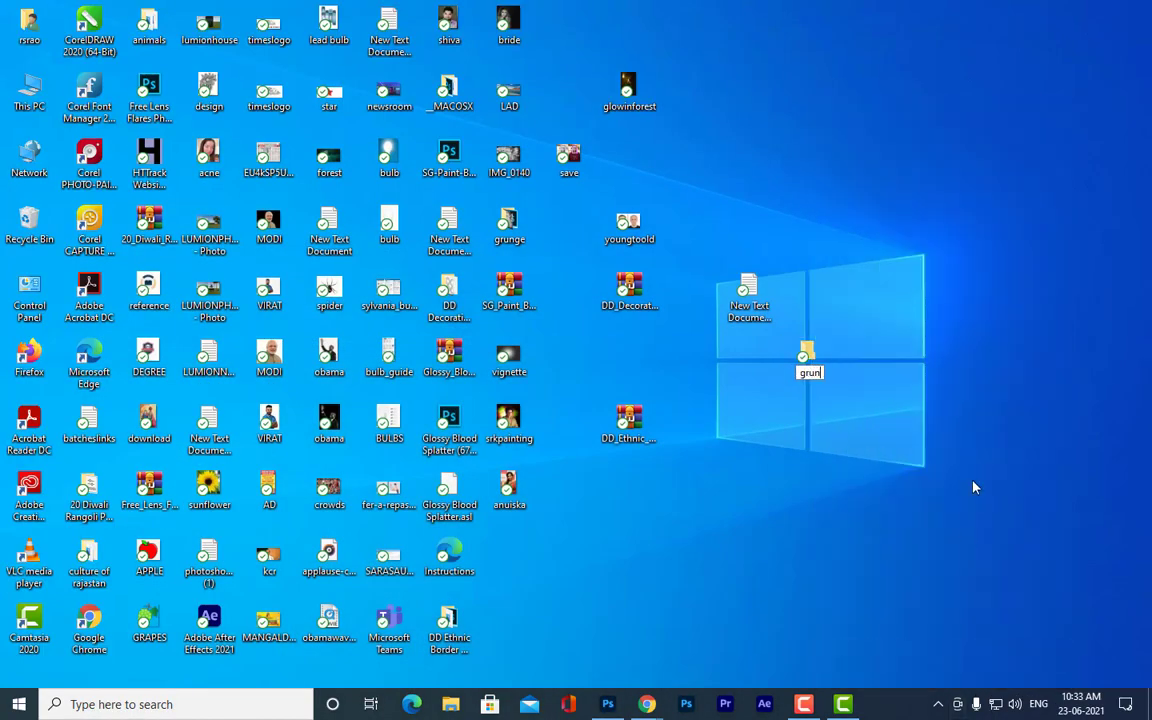
key("Return")
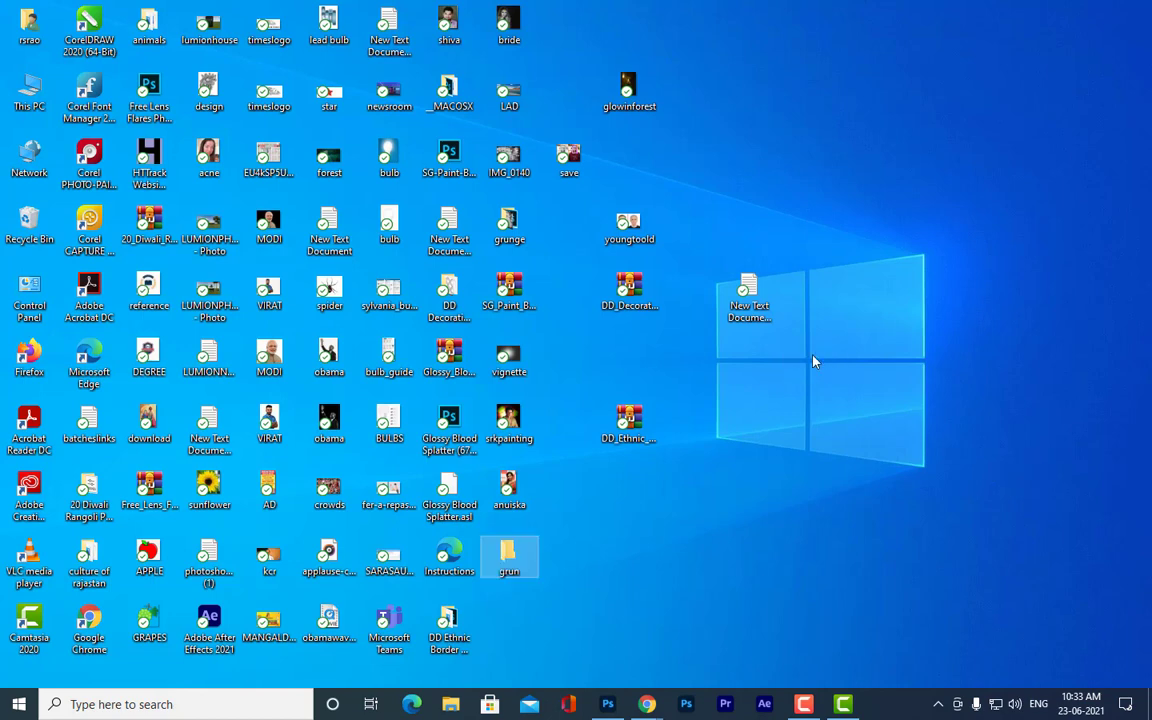
- Open the grun folder and try to paste the copied brush archive into it
double_click(509, 560)
right_click(671, 290)
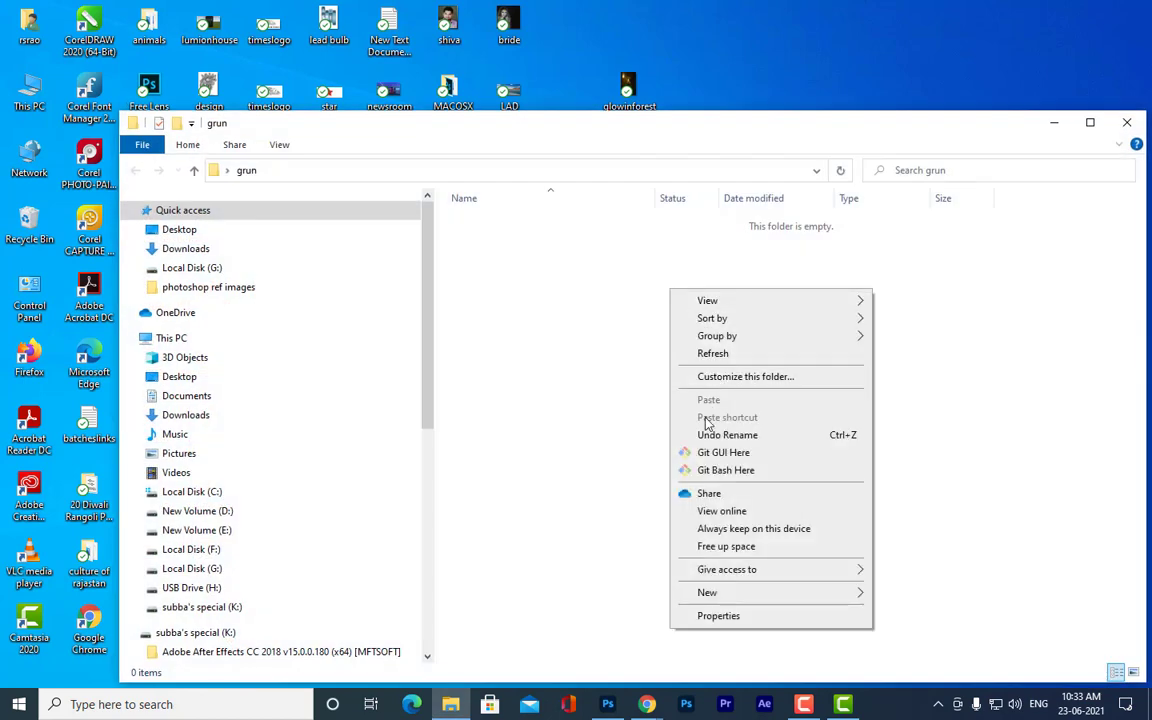
left_click(598, 318)
- Switch back to Chrome, locate the downloaded watercolor brush archive in the Downloads folder and copy it again
left_click(638, 703)
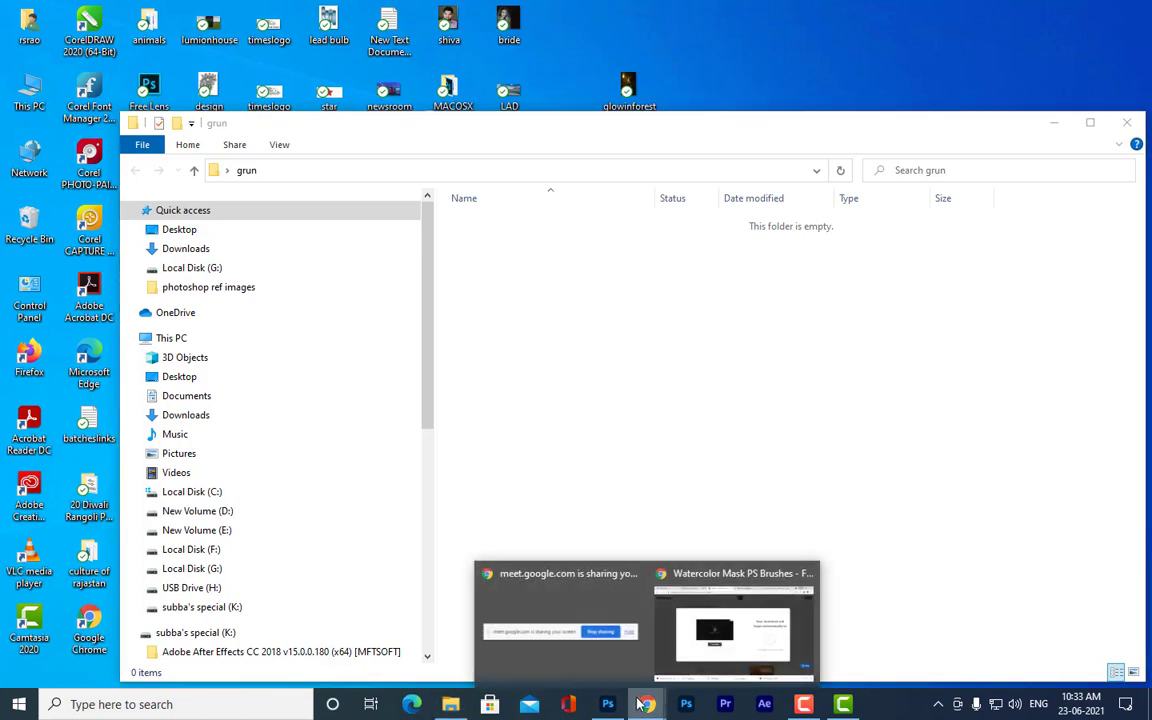
left_click(585, 650)
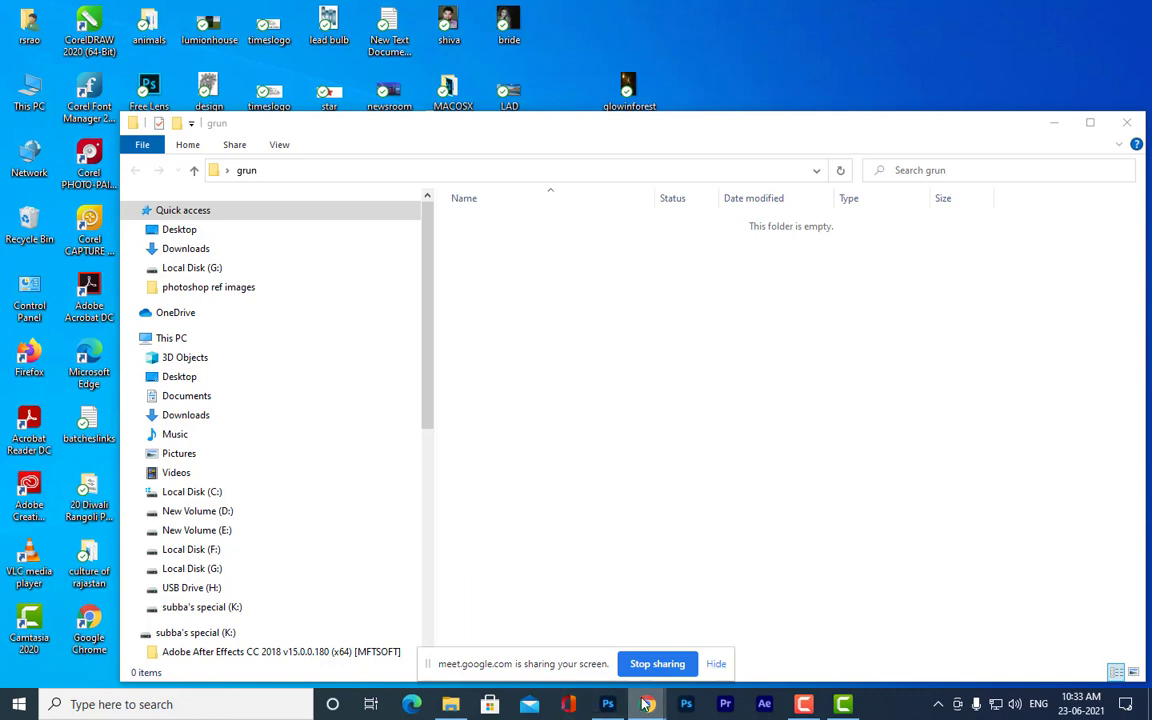
key("alt+Tab")
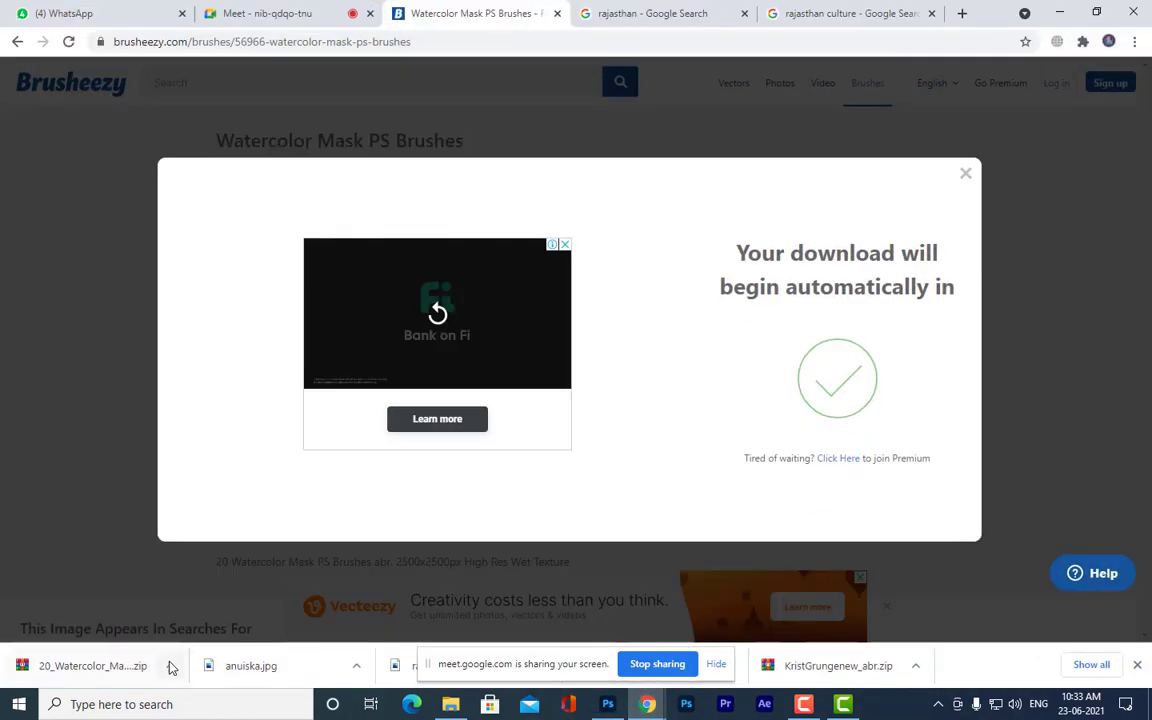
left_click(170, 665)
left_click(224, 612)
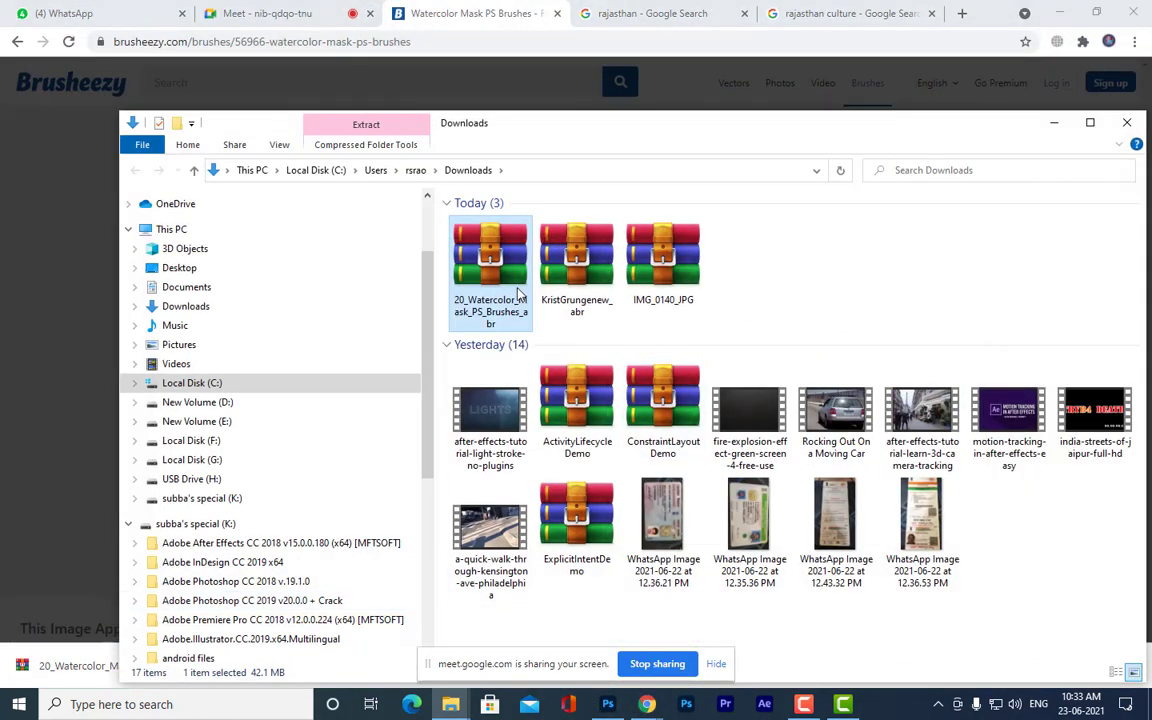
right_click(491, 255)
left_click(537, 543)
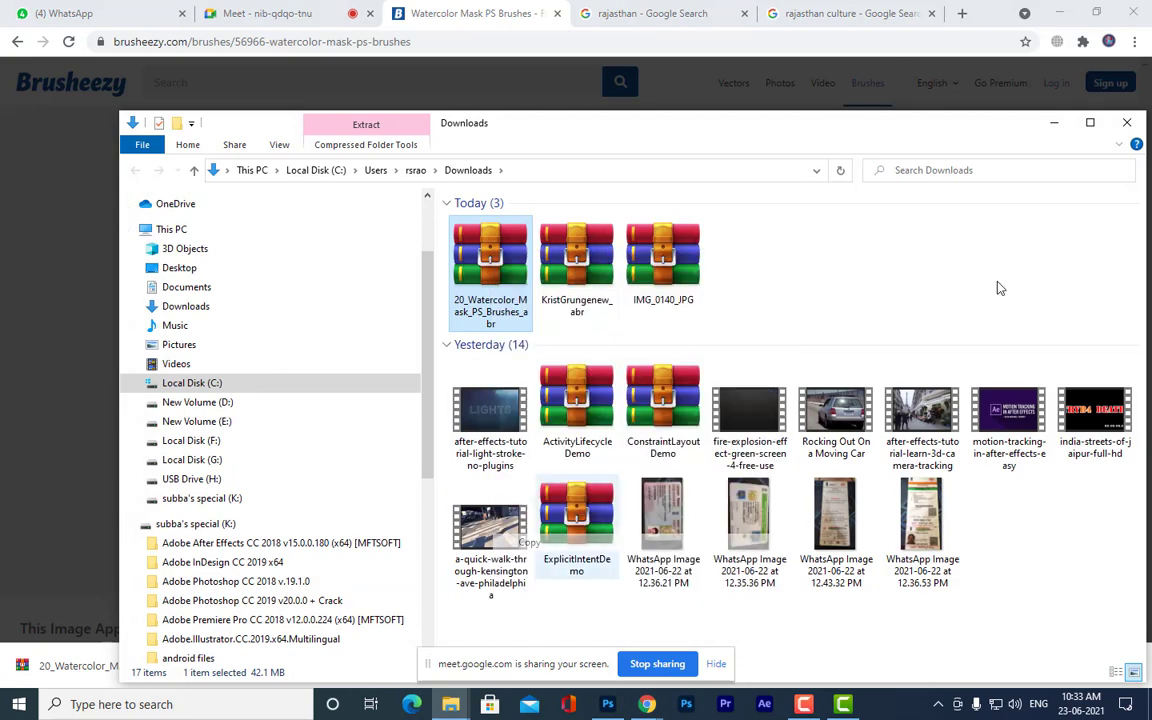
- Return to the grun folder, paste the copied watercolor brush archive into it and extract the archive there
left_click(1054, 122)
left_click(1059, 13)
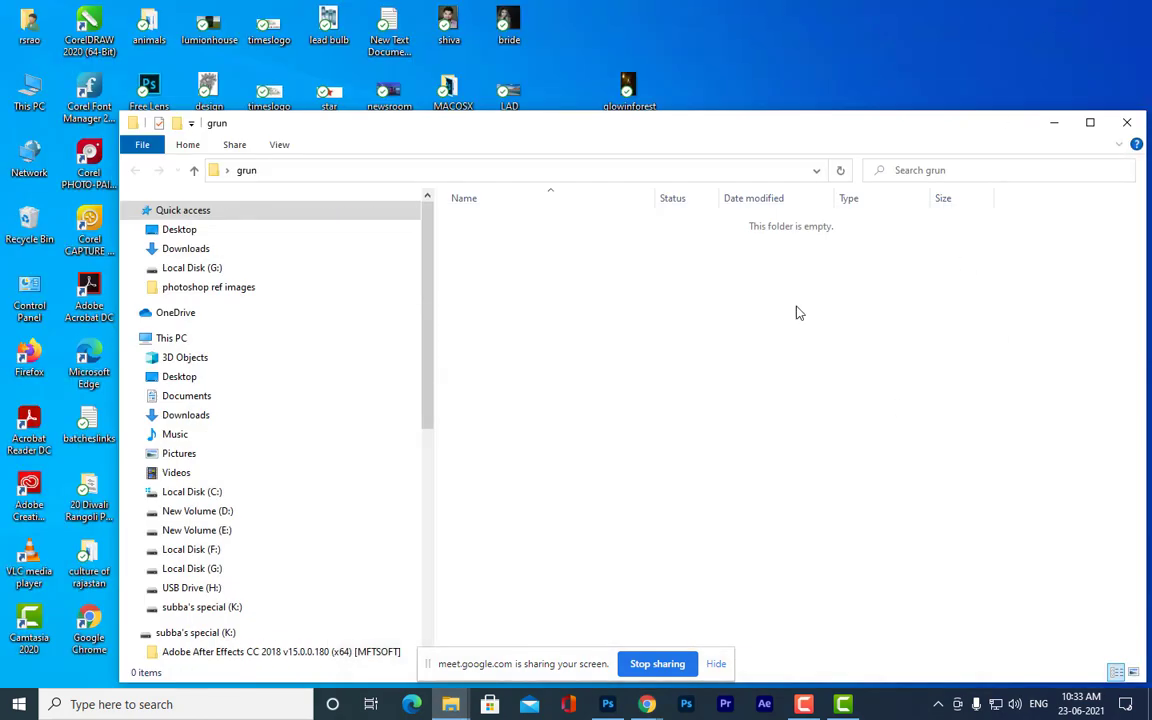
right_click(590, 357)
left_click(665, 119)
right_click(553, 228)
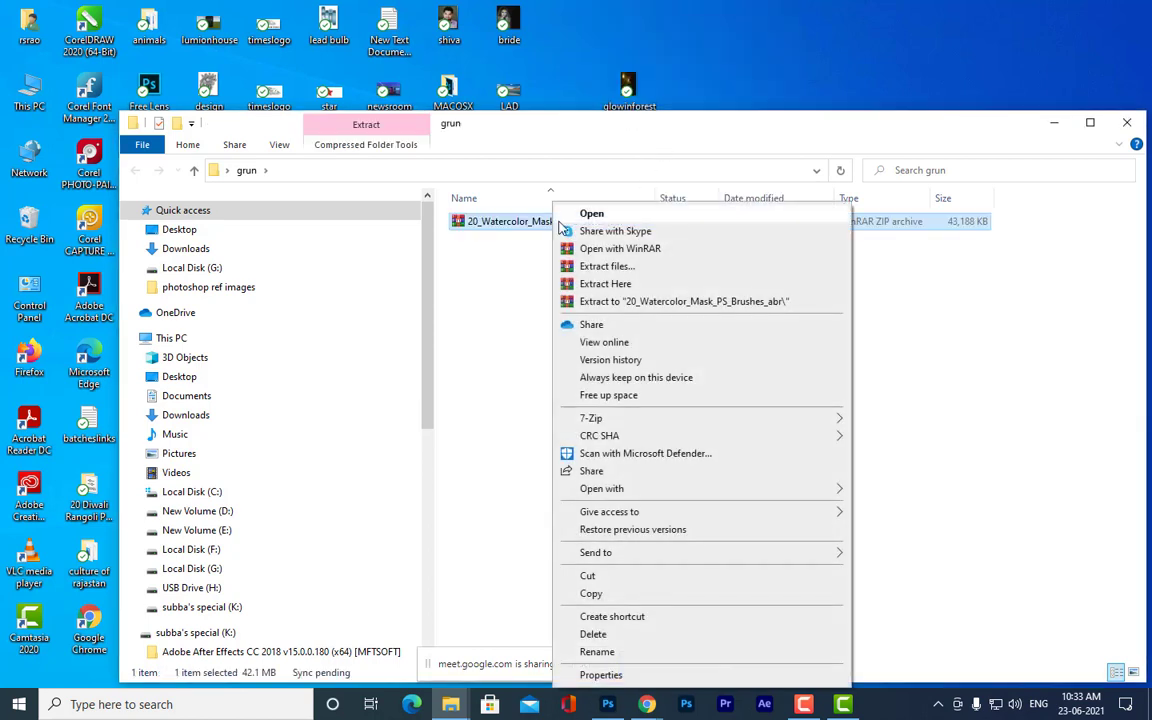
left_click(607, 284)
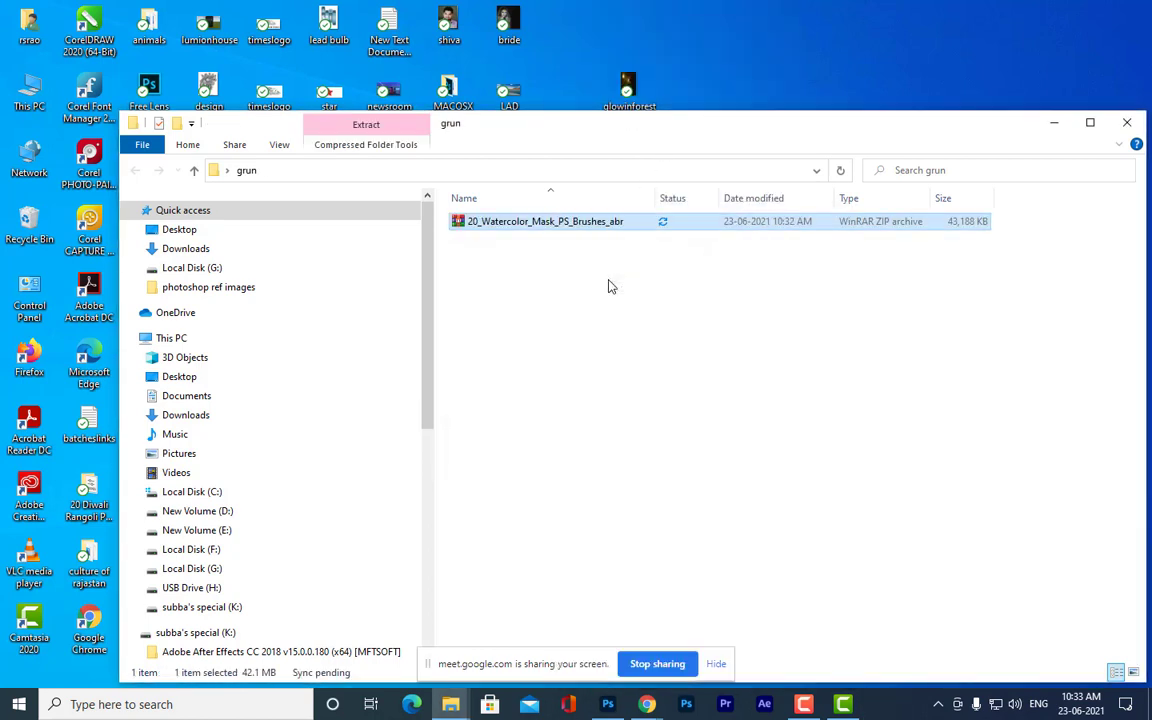
- Open the extracted 20 Watercolor Mask PS Brushes abr folder and try to open the 20 Watercolor Texture Brushes file directly
double_click(515, 220)
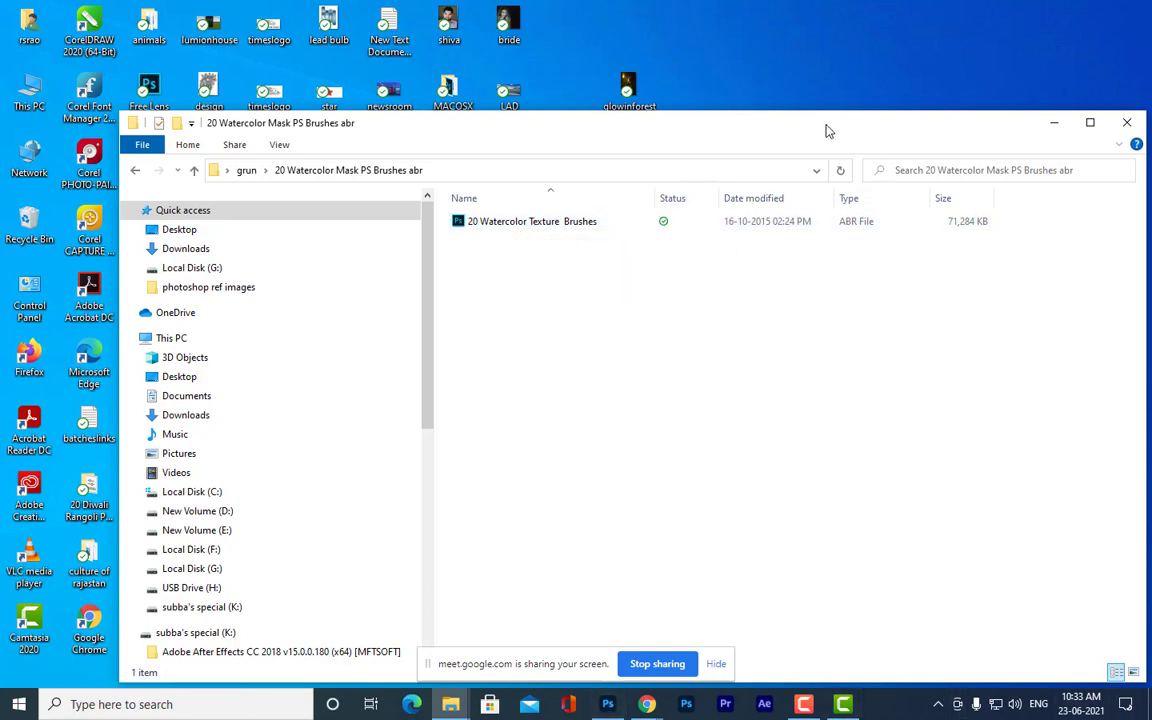
left_click_drag(828, 131, 856, 78)
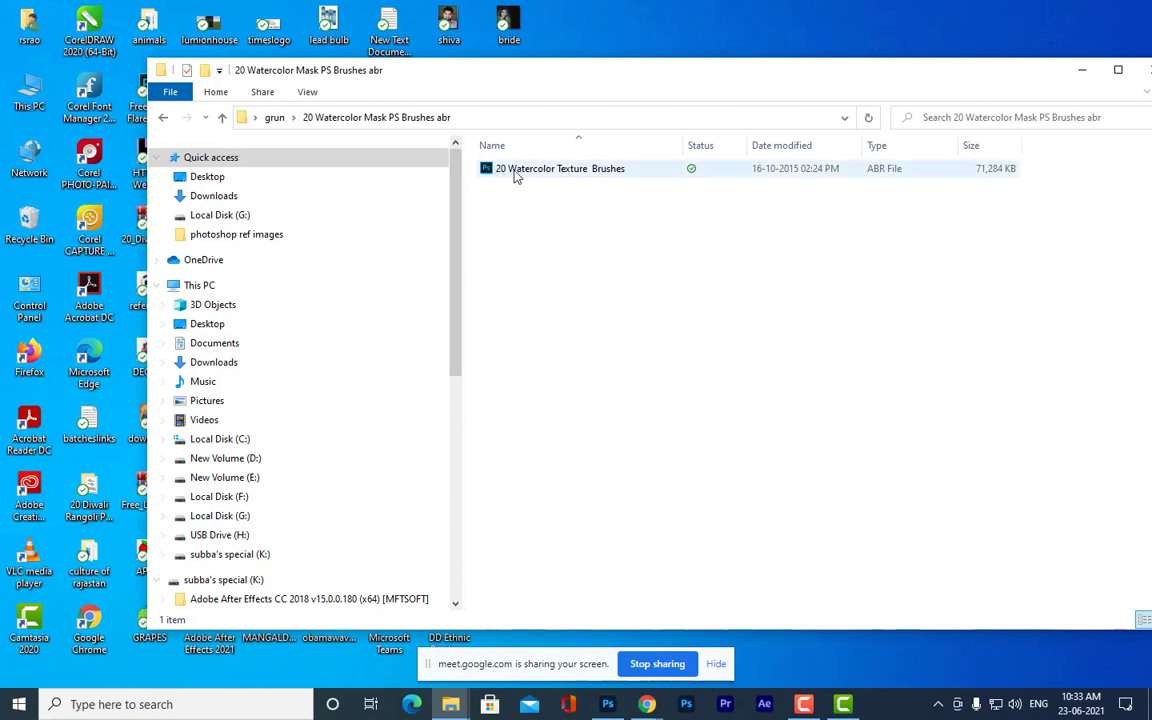
left_click_drag(553, 77, 517, 97)
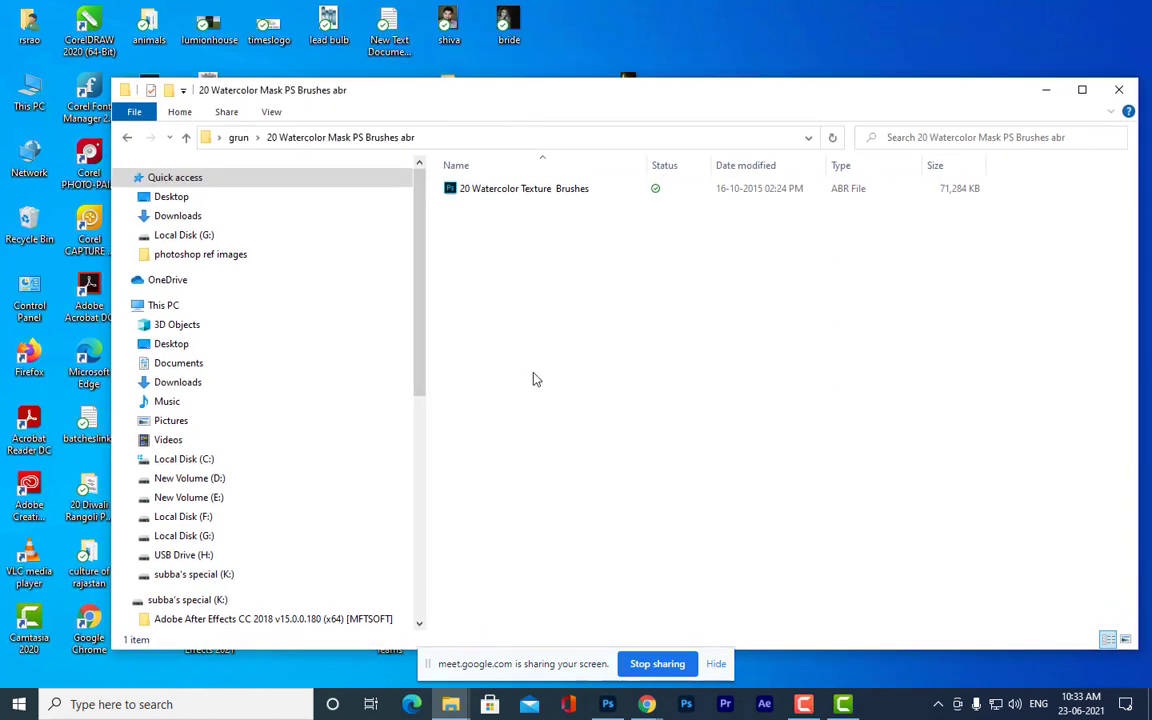
double_click(451, 195)
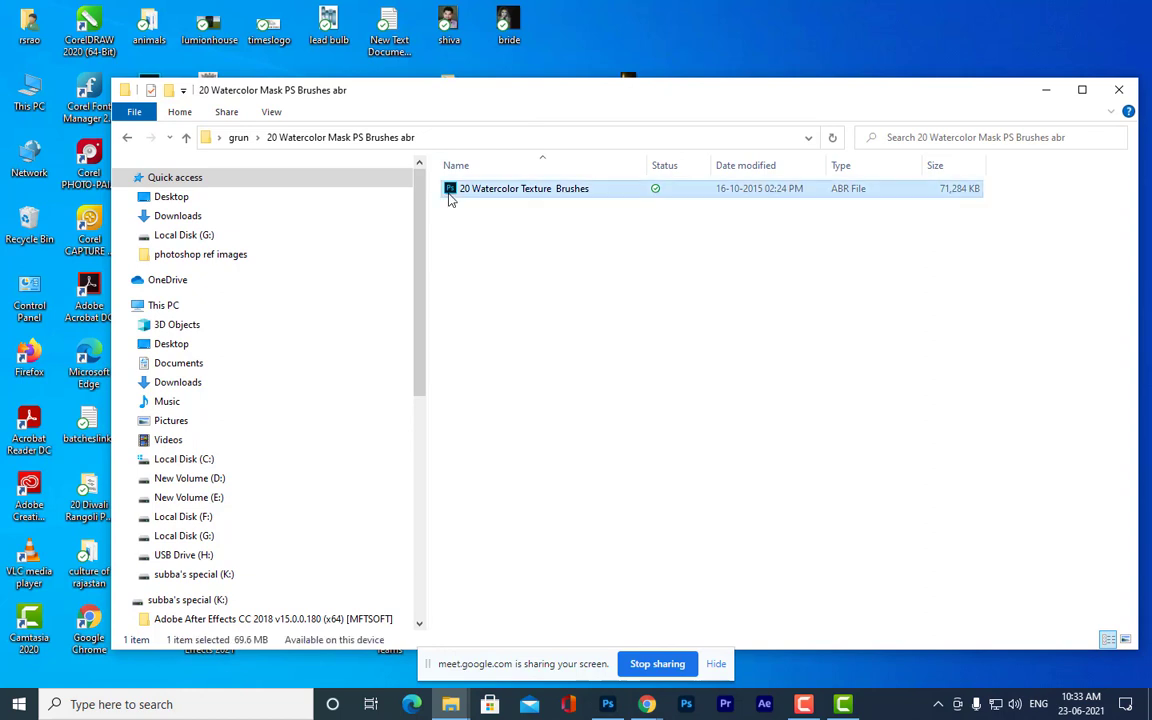
left_click(730, 317)
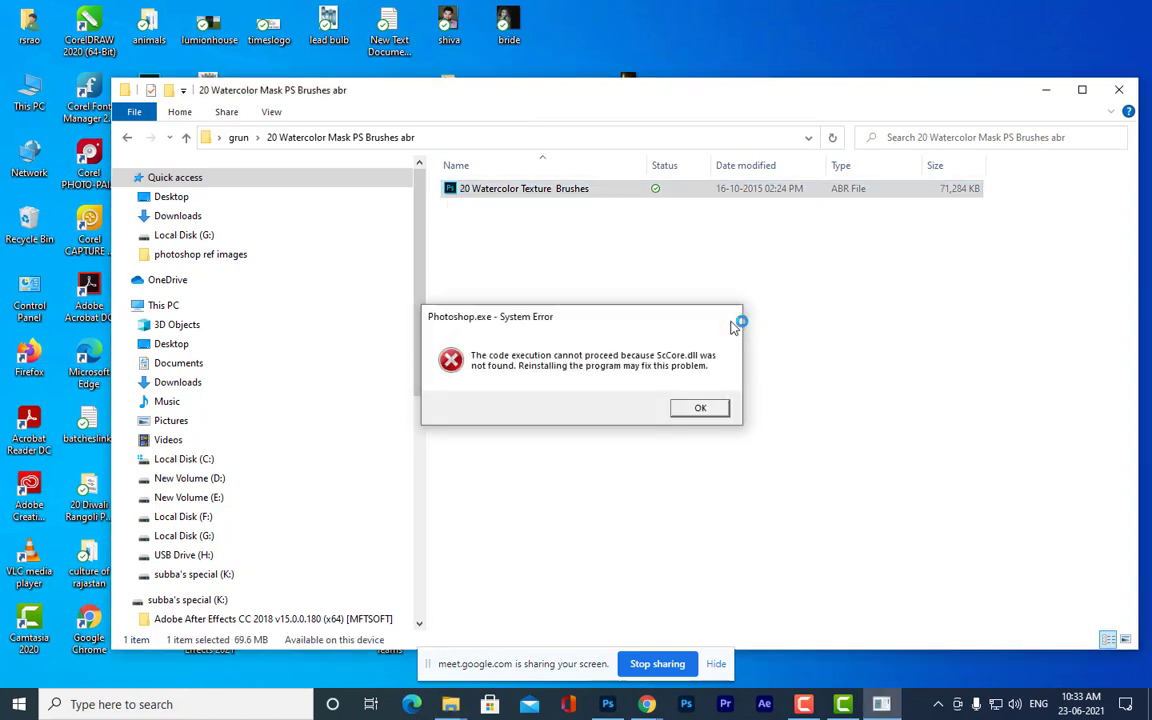
left_click(731, 318)
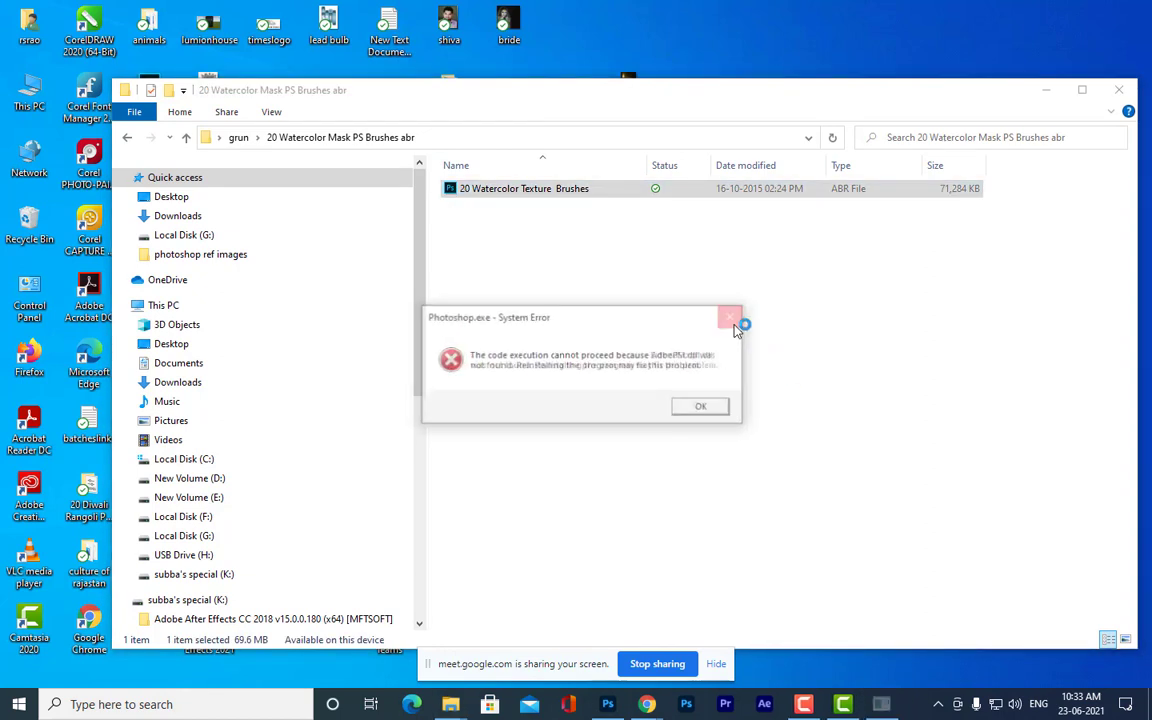
left_click(727, 405)
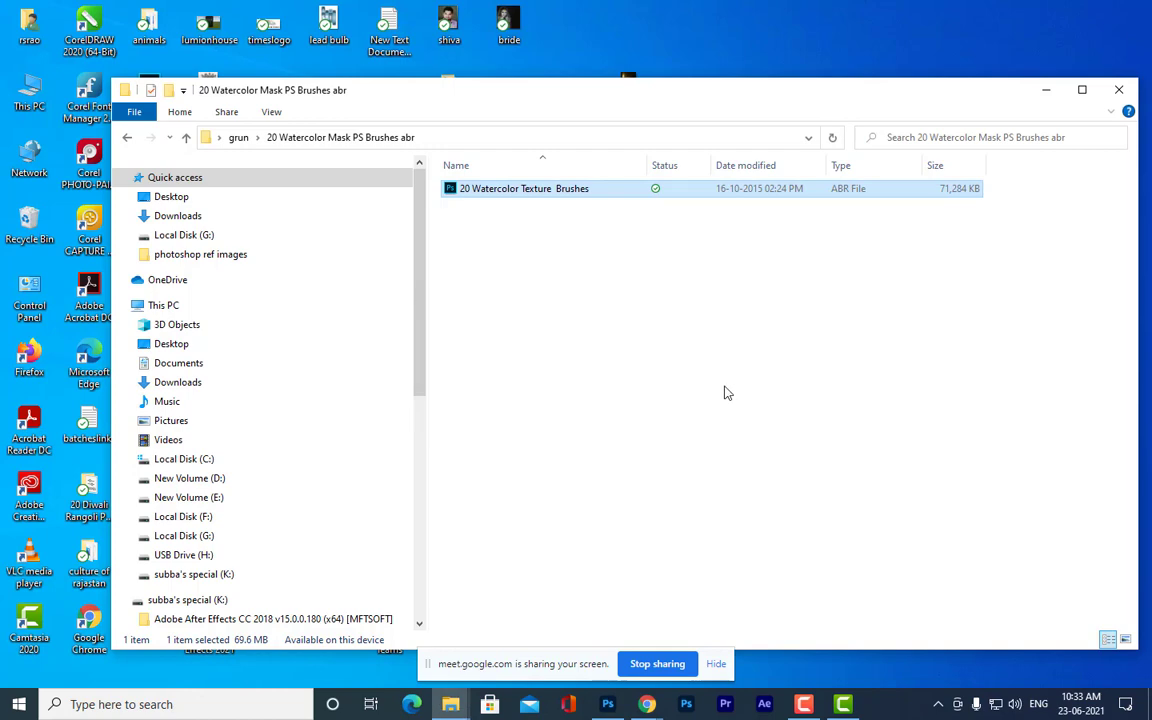
- Switch to Photoshop, activate the Brush tool and open the brush preset picker
left_click(609, 709)
left_click_drag(337, 80, 349, 80)
left_click(79, 195)
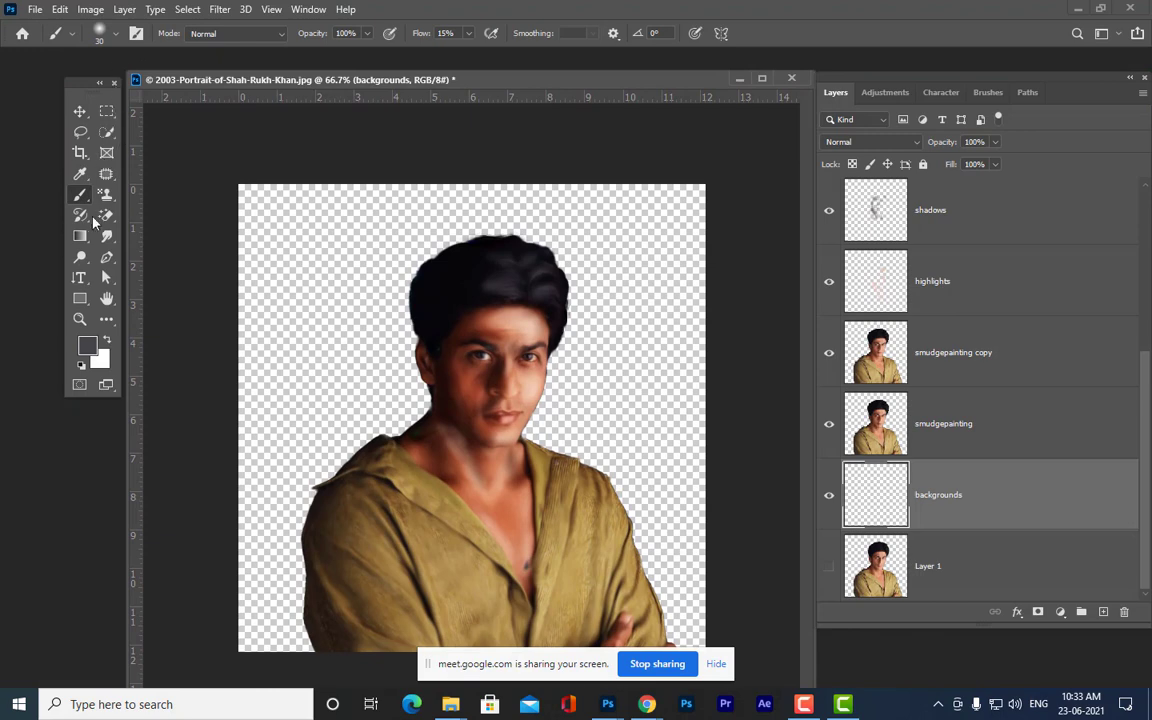
right_click(81, 196)
left_click(101, 196)
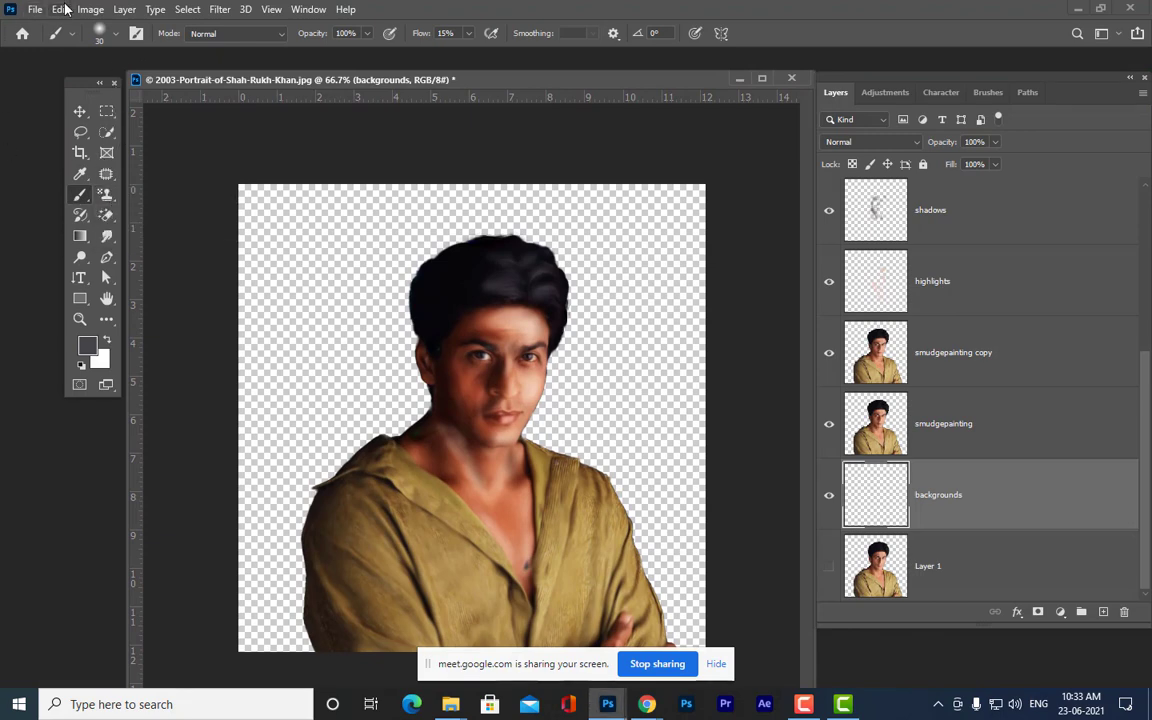
left_click(115, 33)
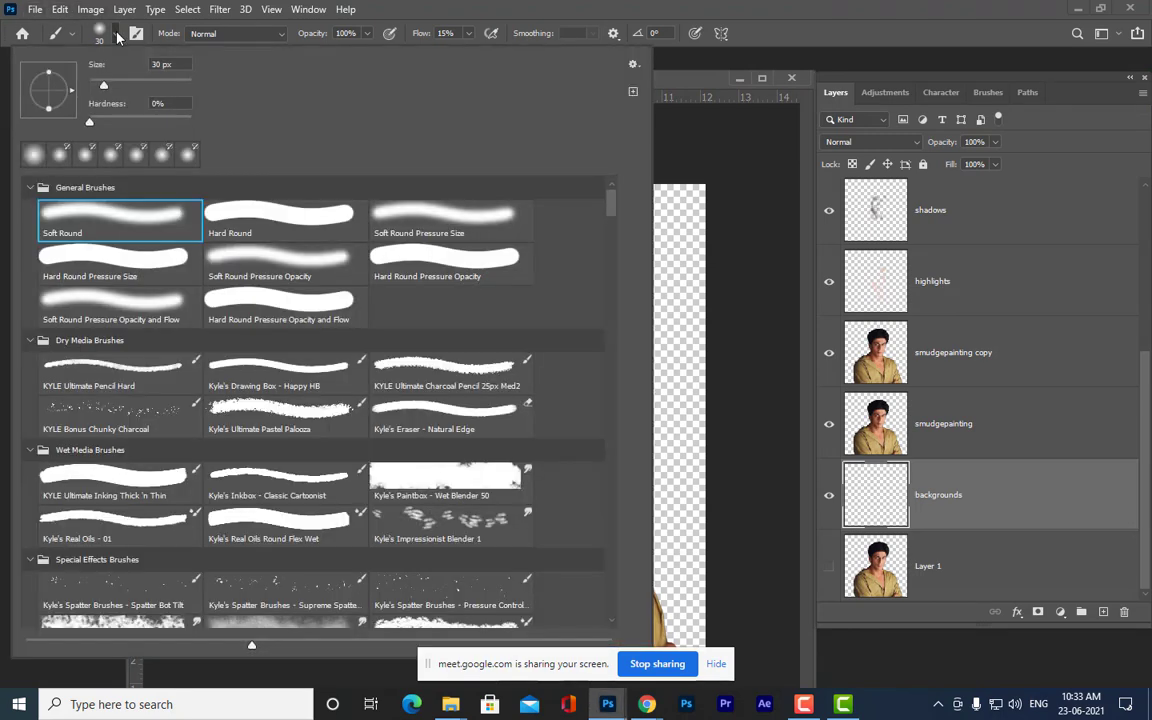
- Import the 20 Watercolor Texture Brushes file from the extracted folder inside the desktop's grun folder
left_click(633, 65)
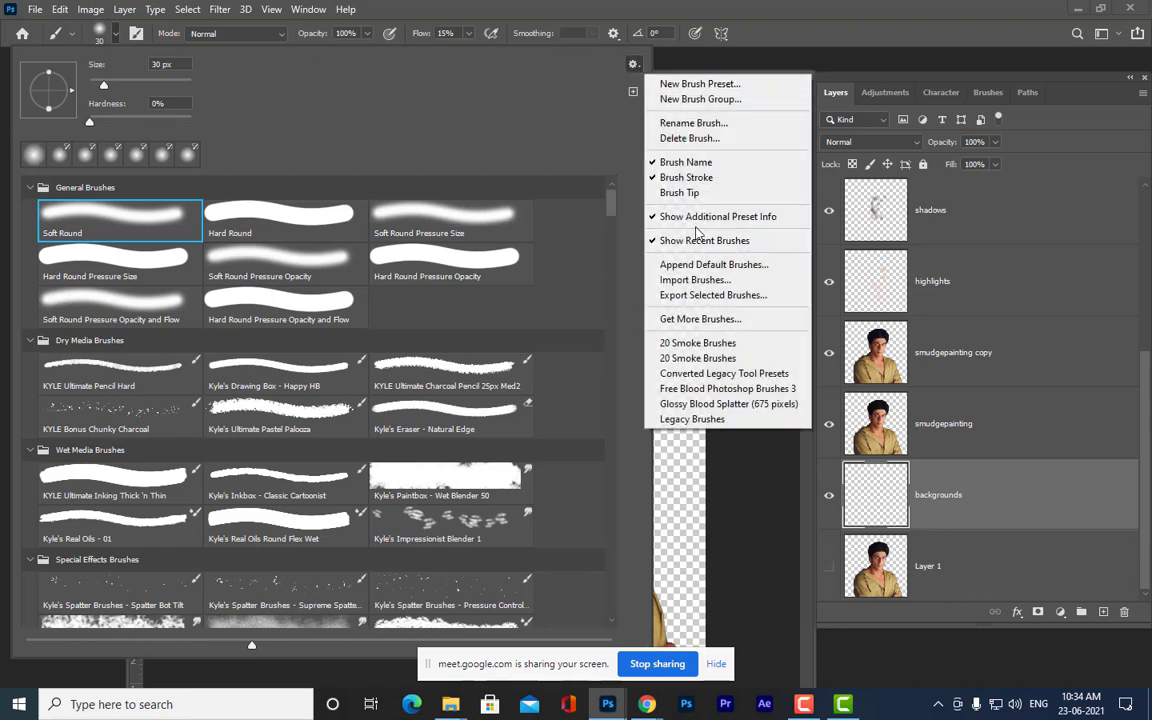
left_click(686, 285)
left_click(78, 172)
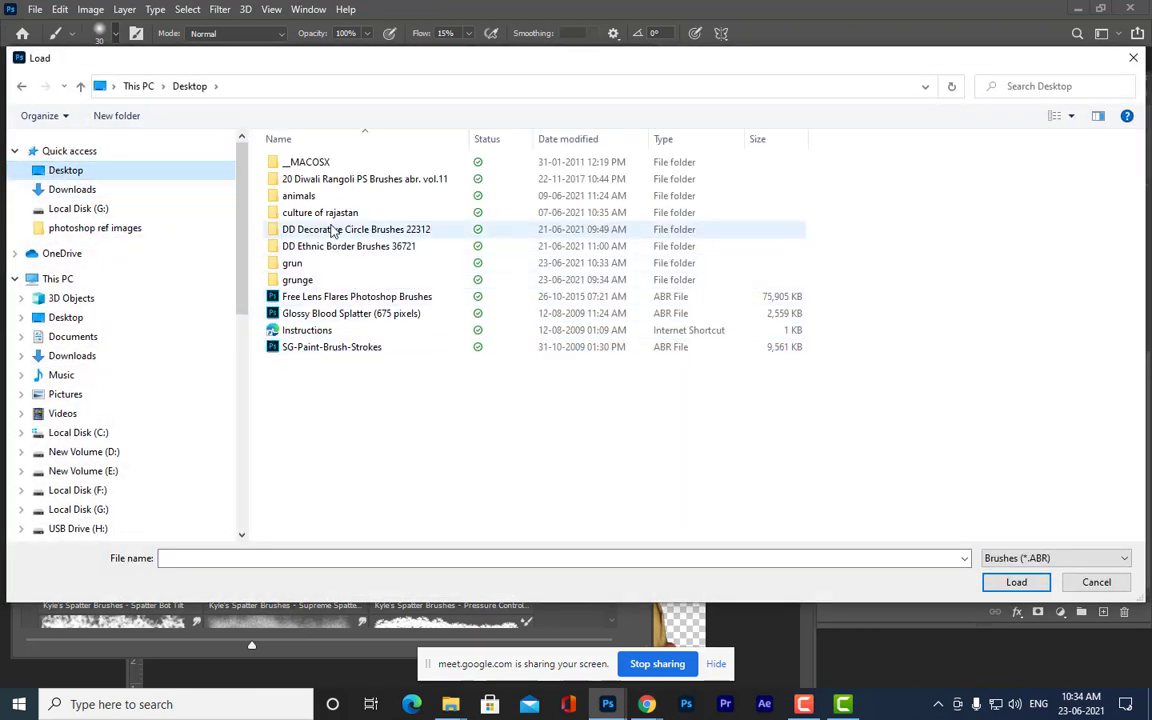
double_click(295, 264)
double_click(322, 168)
left_click(328, 172)
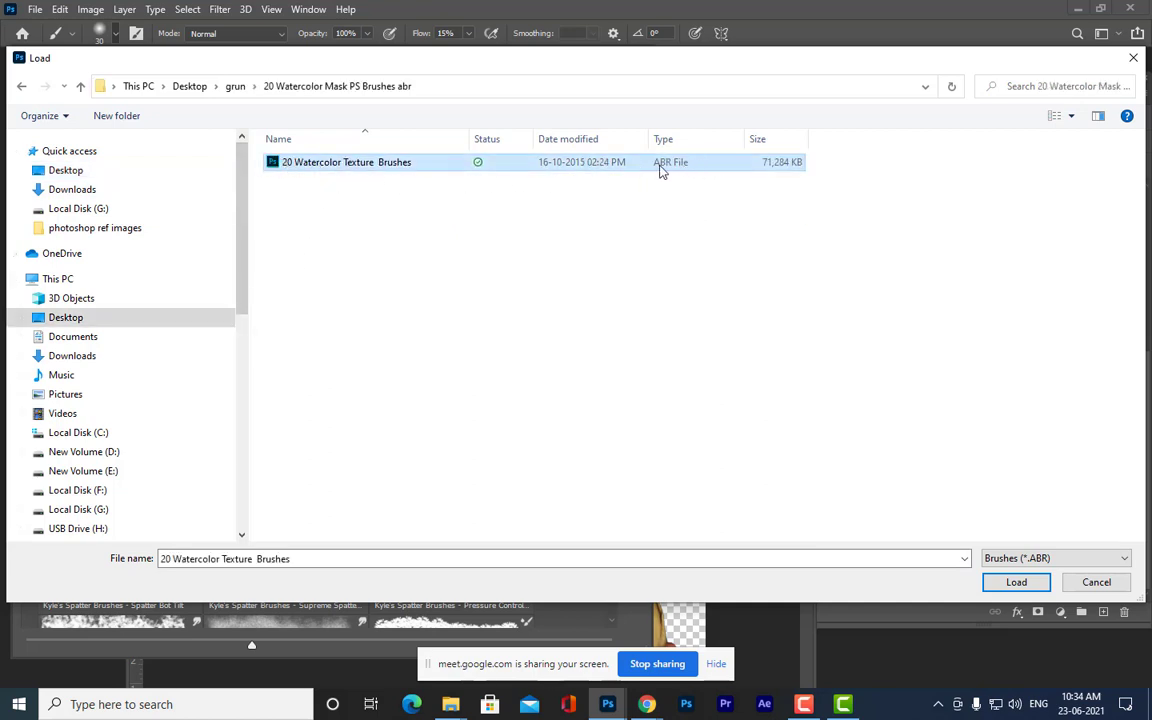
left_click(1016, 583)
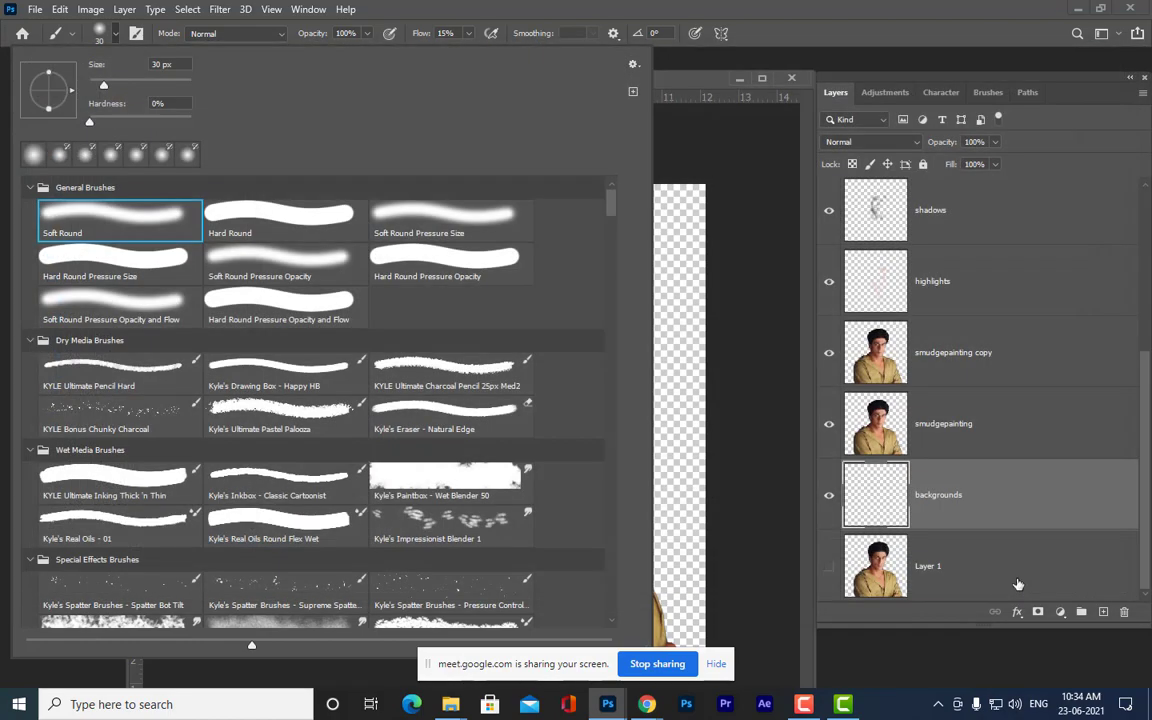
- Choose the Watercolor 1 brush from the imported 20 Watercolor Texture Brushes group
mouse_move(613, 207)
left_mouse_down()
mouse_move(596, 450)
mouse_move(616, 641)
left_mouse_up()
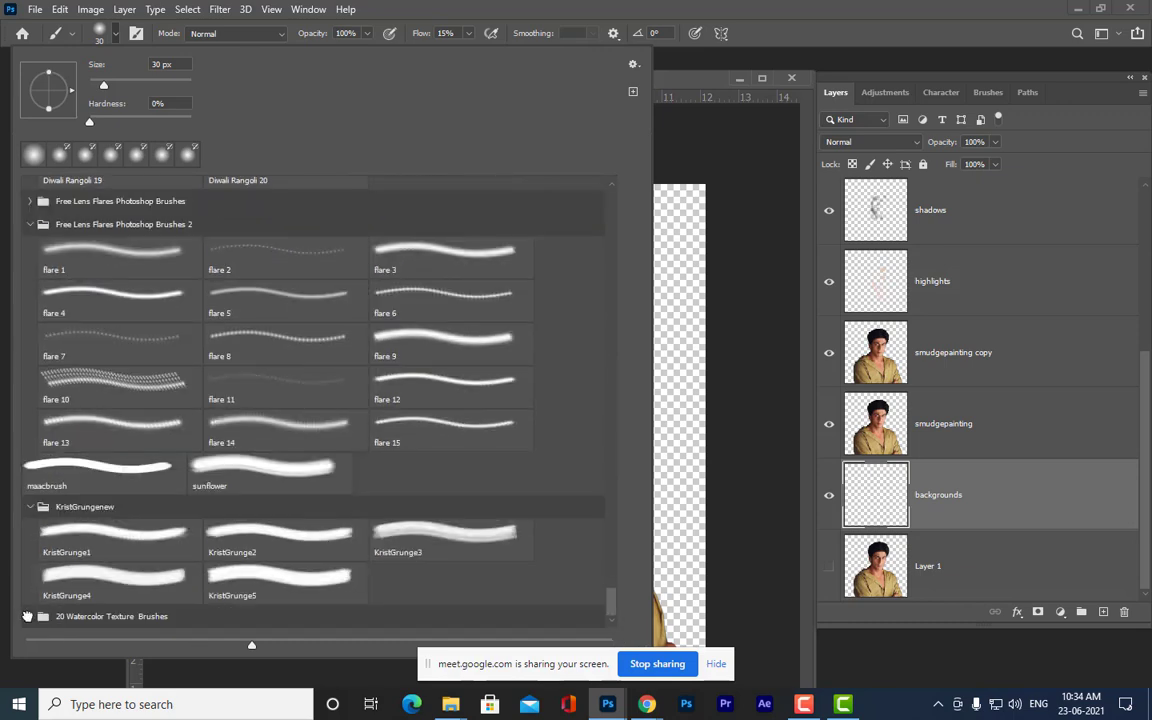
scroll(253, 473, "down", 4)
left_click(121, 498)
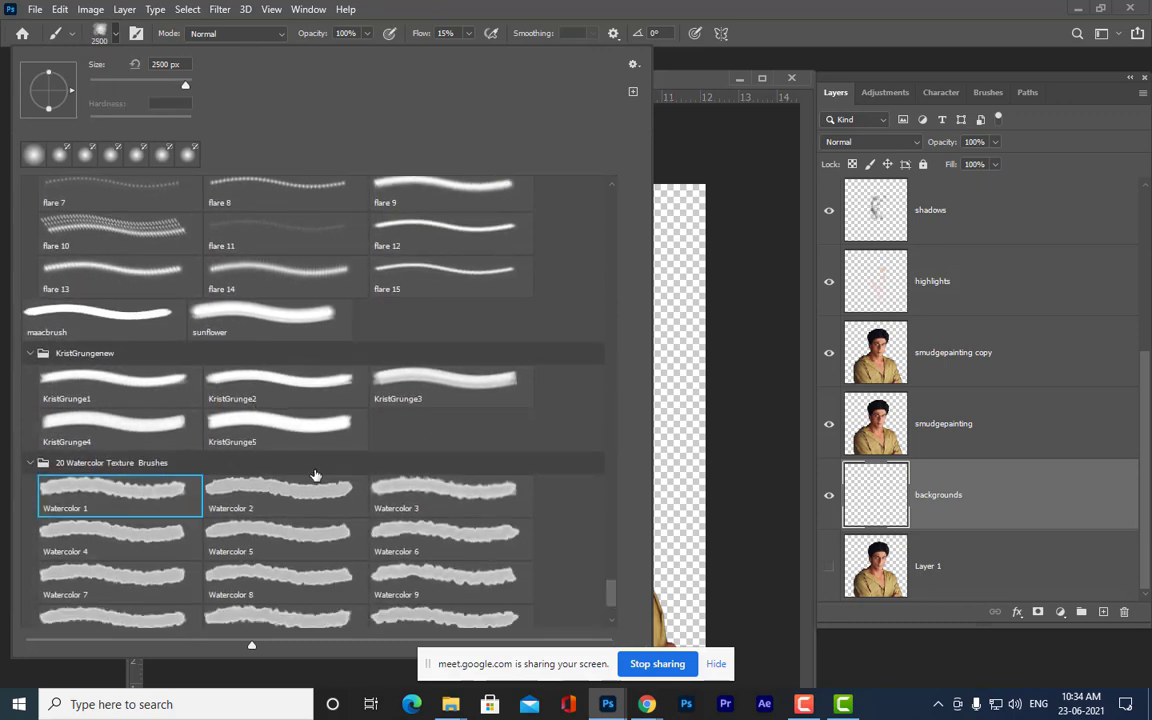
left_click(725, 80)
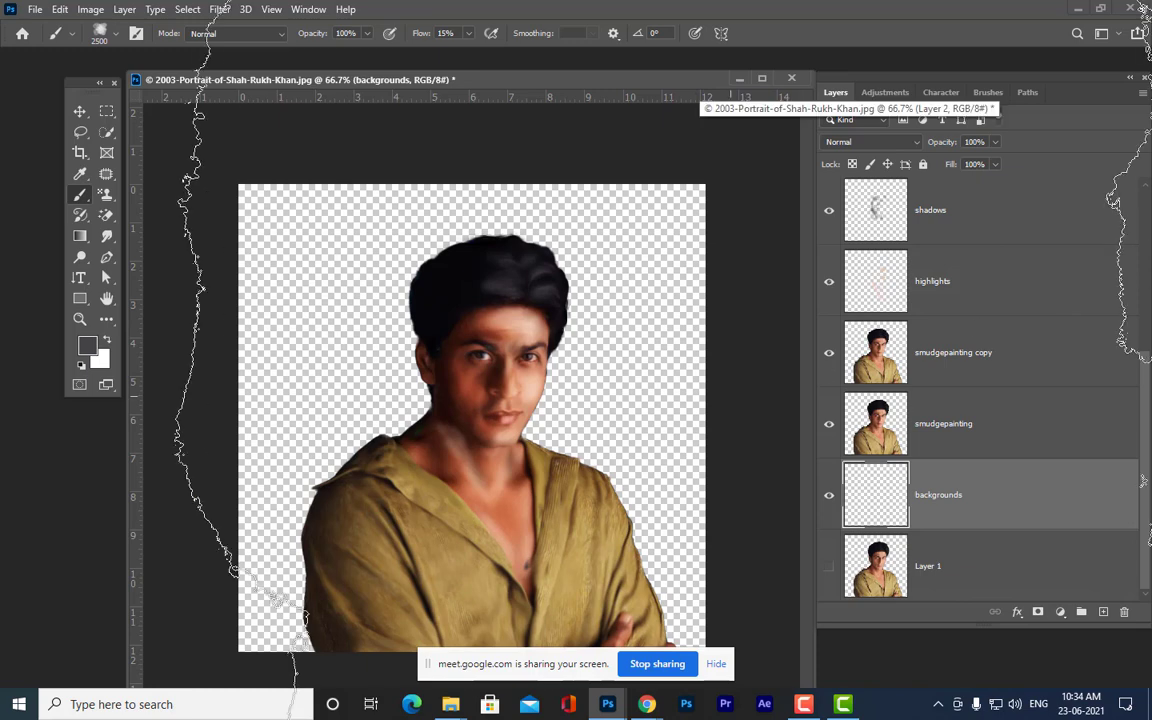
- Set the foreground colour to light orange f8a453 and fill the backgrounds layer with it
left_click(77, 110)
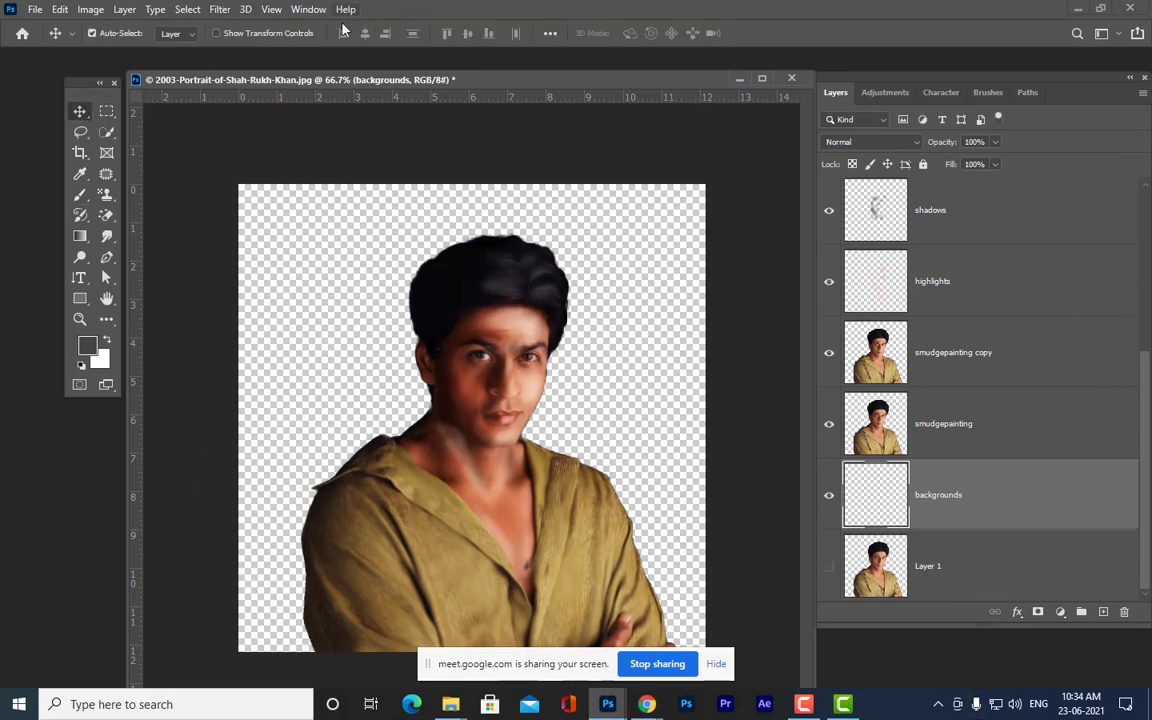
left_click_drag(347, 83, 359, 82)
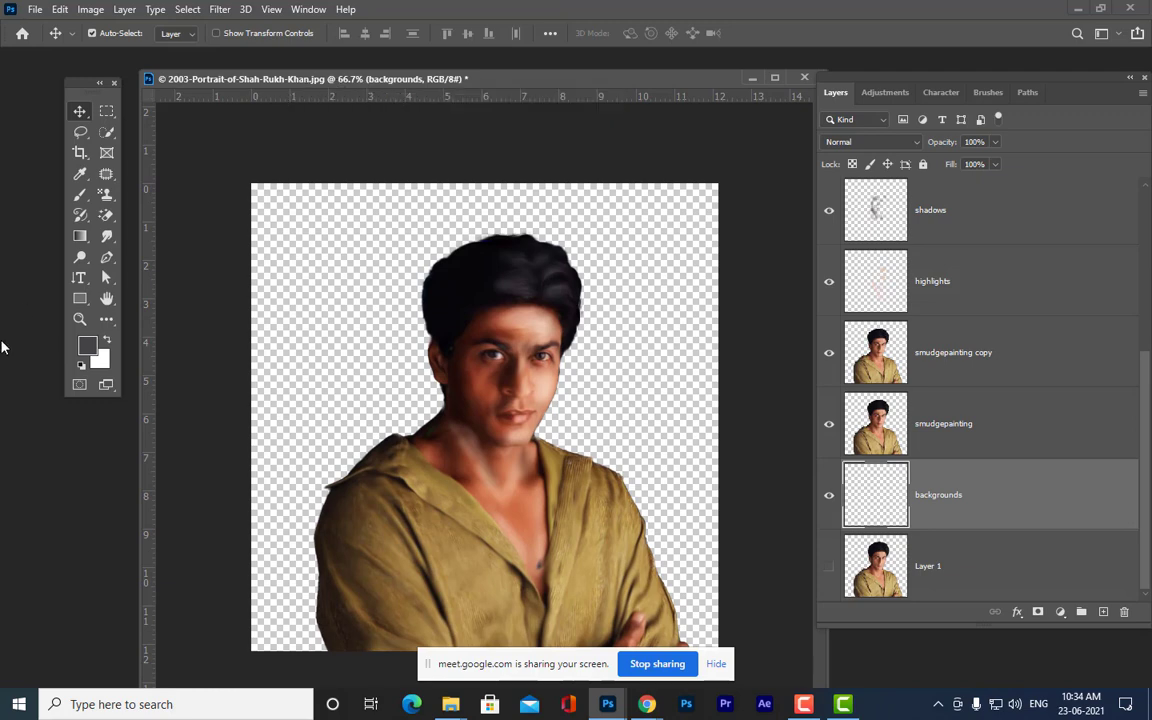
left_click(87, 350)
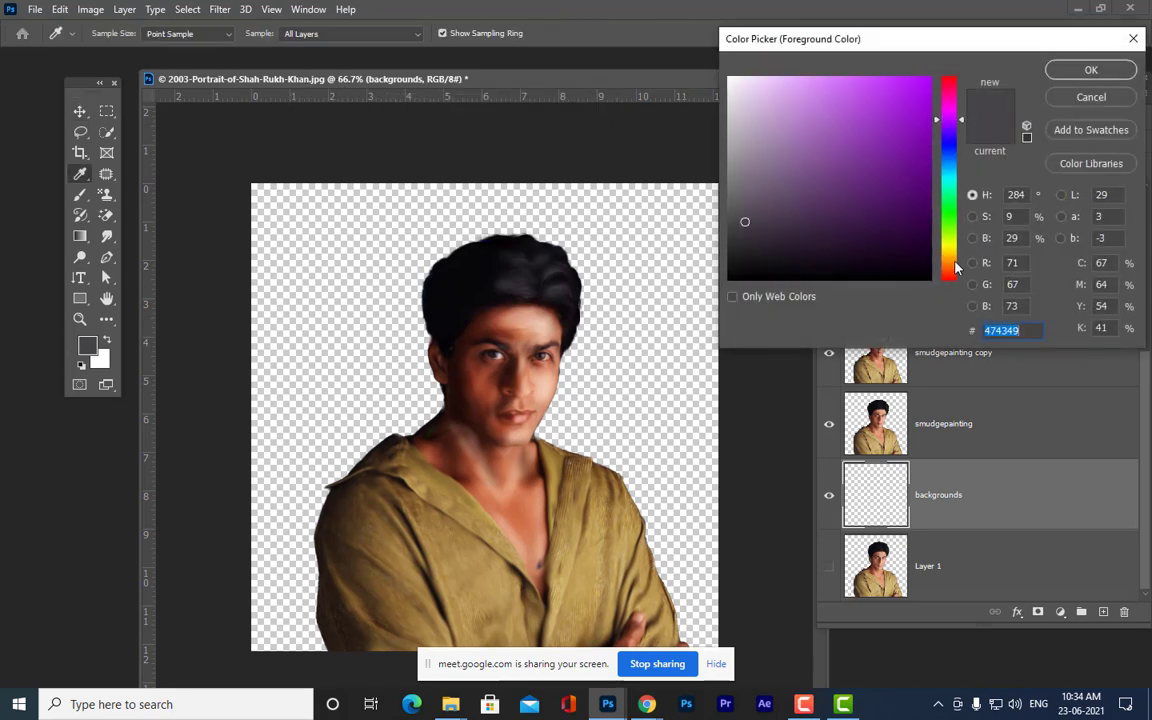
left_click(955, 267)
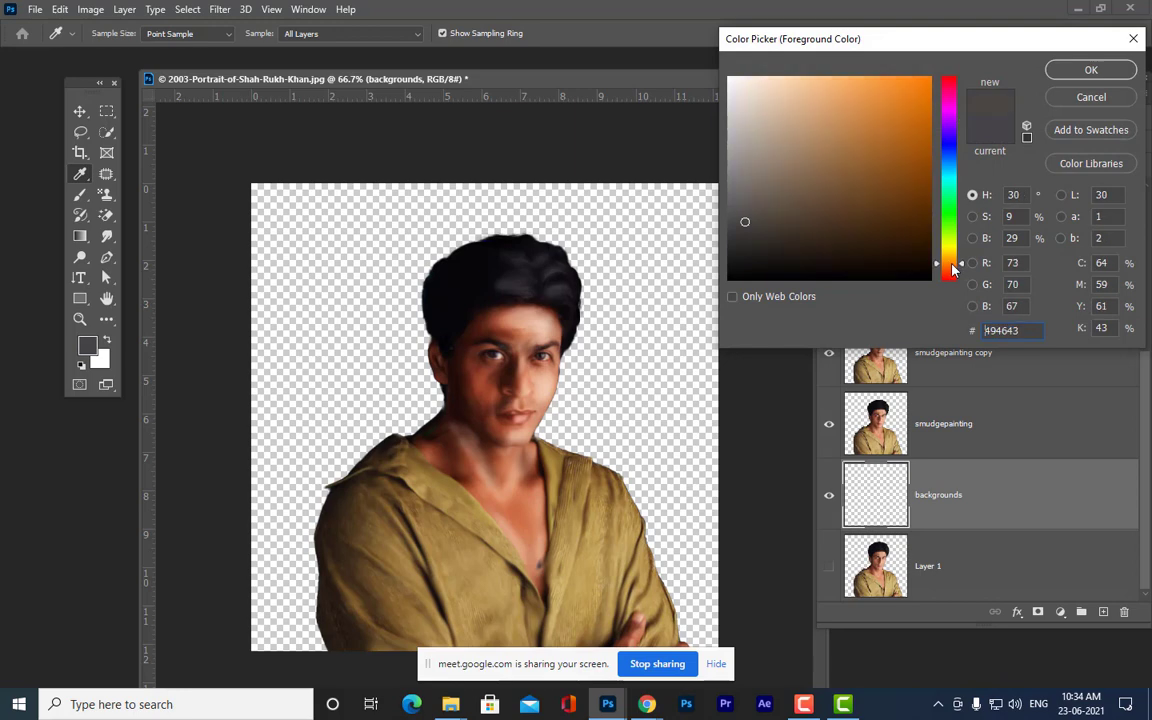
left_click(864, 82)
left_click(1072, 72)
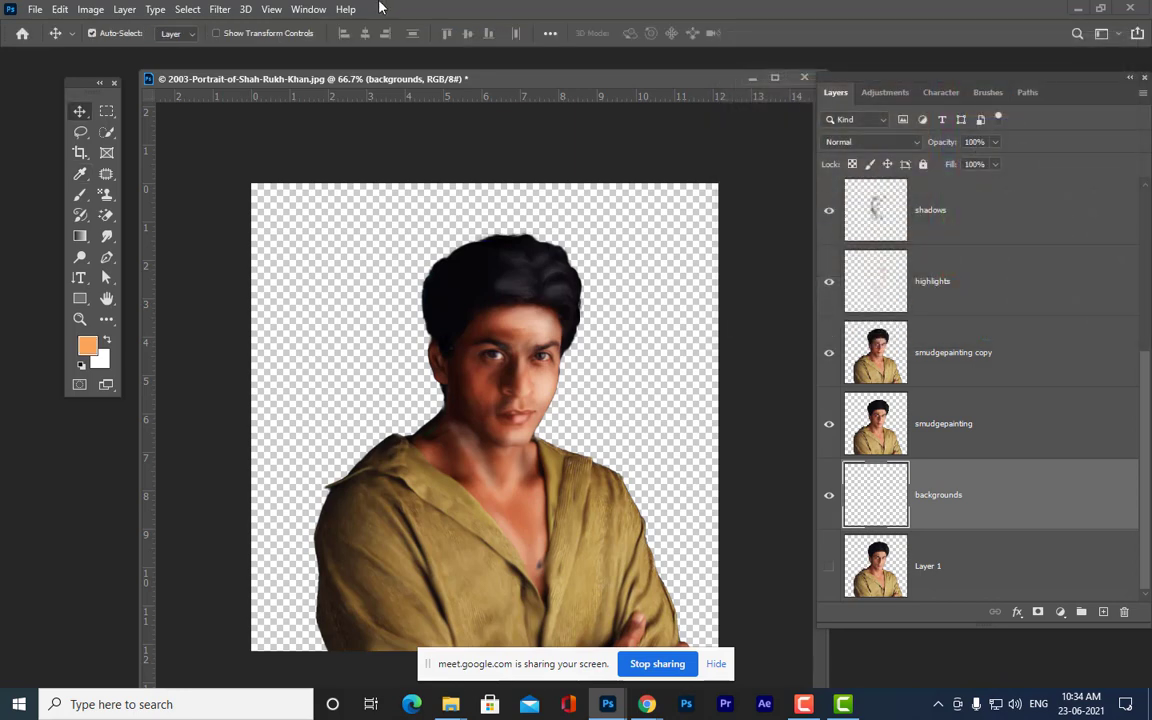
key("alt+BackSpace")
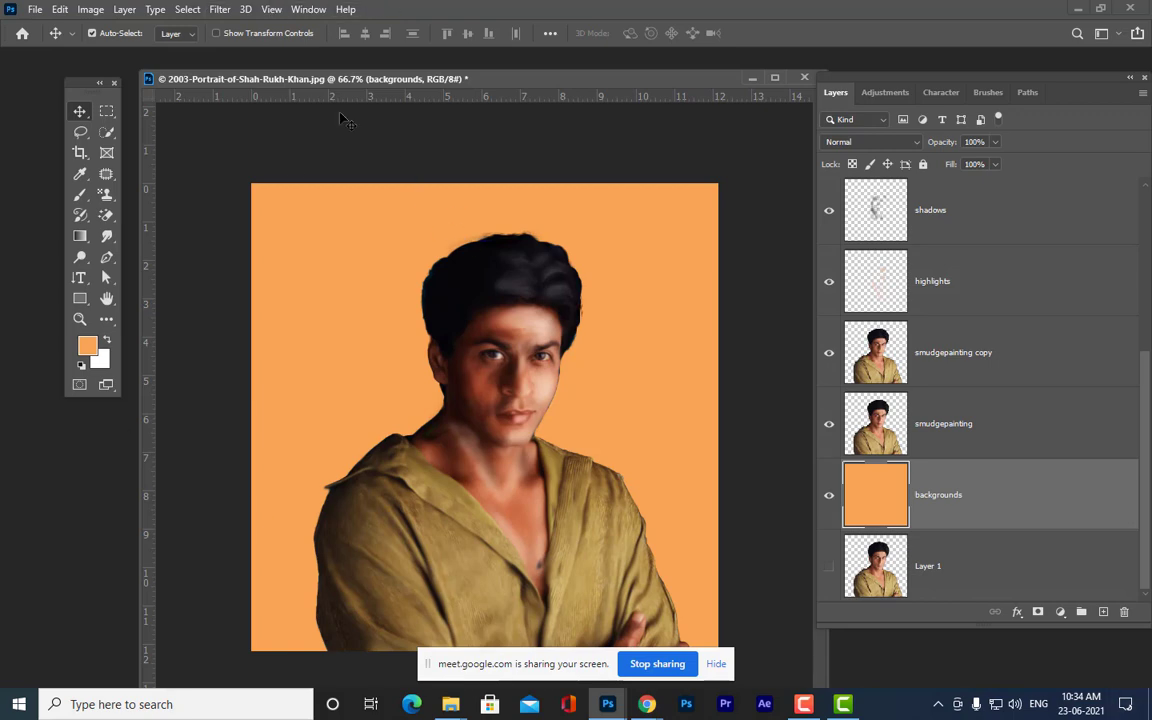
- Activate the Brush tool again and reduce the watercolor brush size to 500 px
left_click(80, 196)
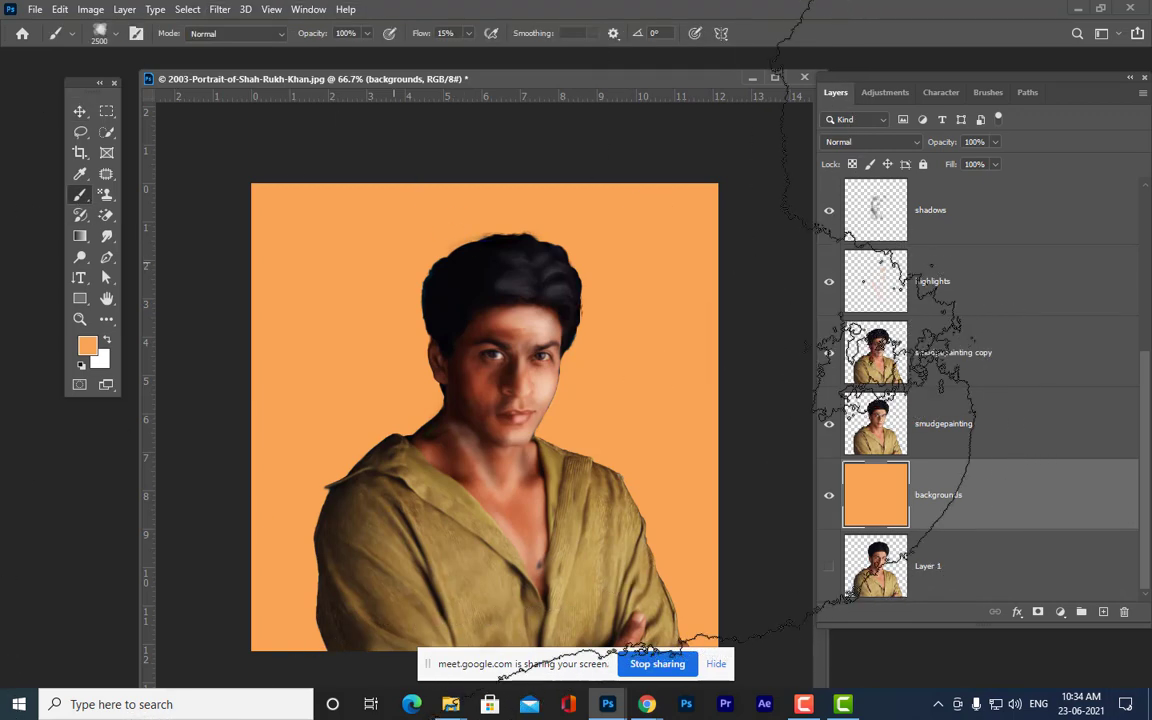
key("bracketleft")
key("bracketleft")
key("bracketleft")
key("bracketleft")
key("bracketleft")
key("bracketleft")
key("bracketleft")
key("bracketleft")
key("bracketleft")
key("bracketleft")
key("bracketleft")
key("bracketleft")
key("bracketleft")
key("bracketleft")
key("bracketleft")
key("bracketleft")
key("bracketleft")
key("bracketleft")
key("bracketleft")
key("bracketleft")
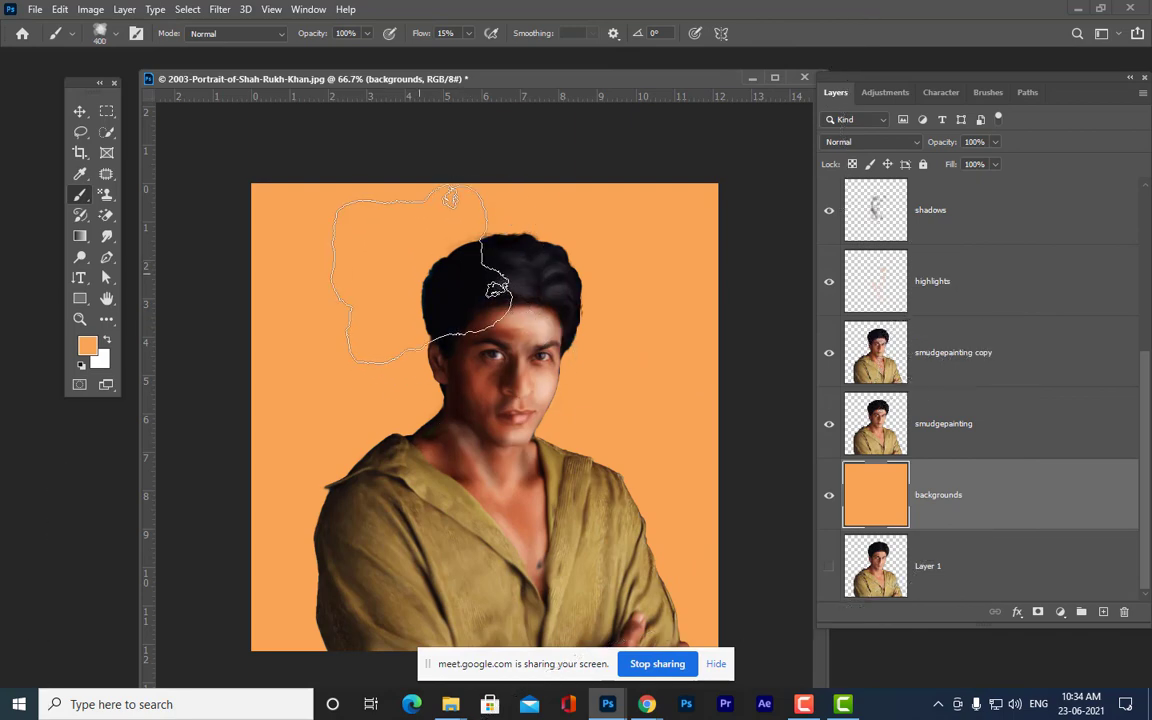
key("bracketright")
key("bracketright")
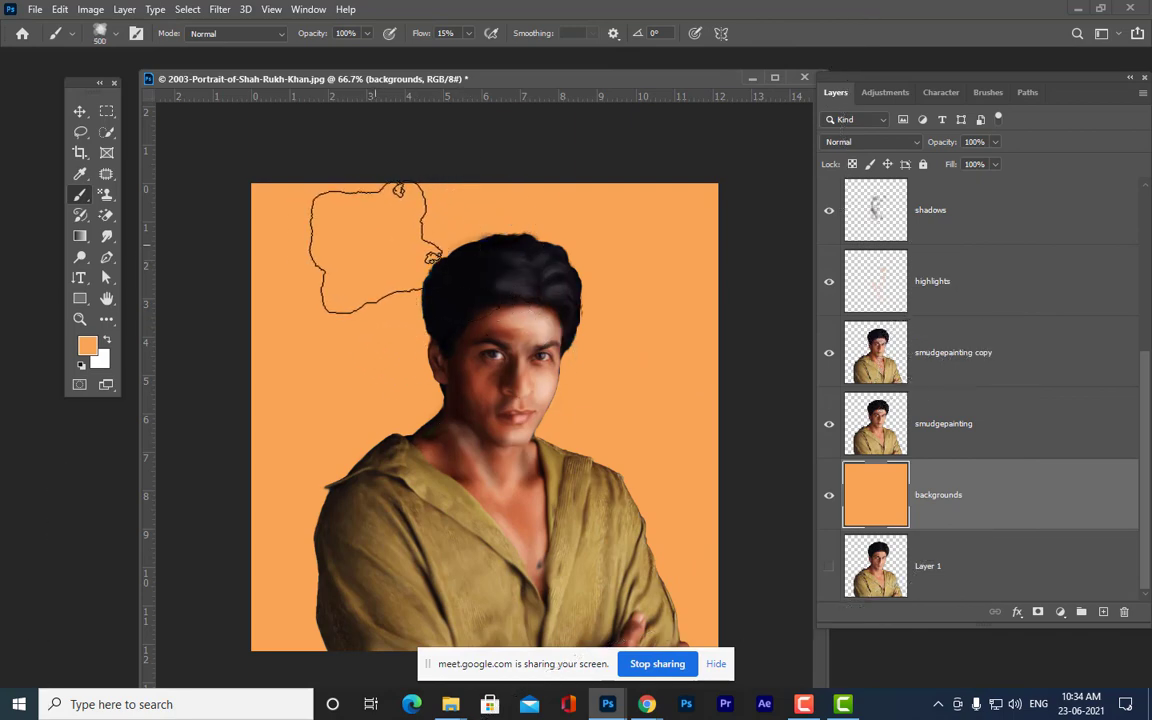
- Set the foreground colour to red fb3312 and paint a soft patch on the backgrounds layer, upper left of the man's head
left_click(88, 347)
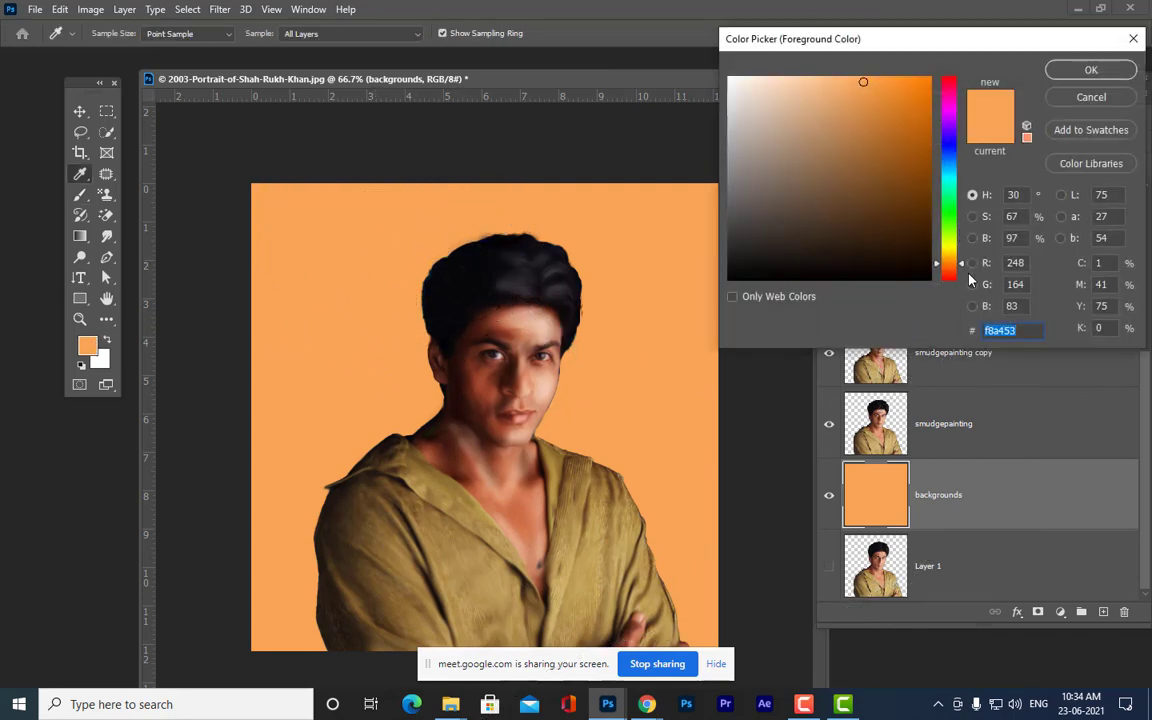
left_click_drag(958, 264, 950, 276)
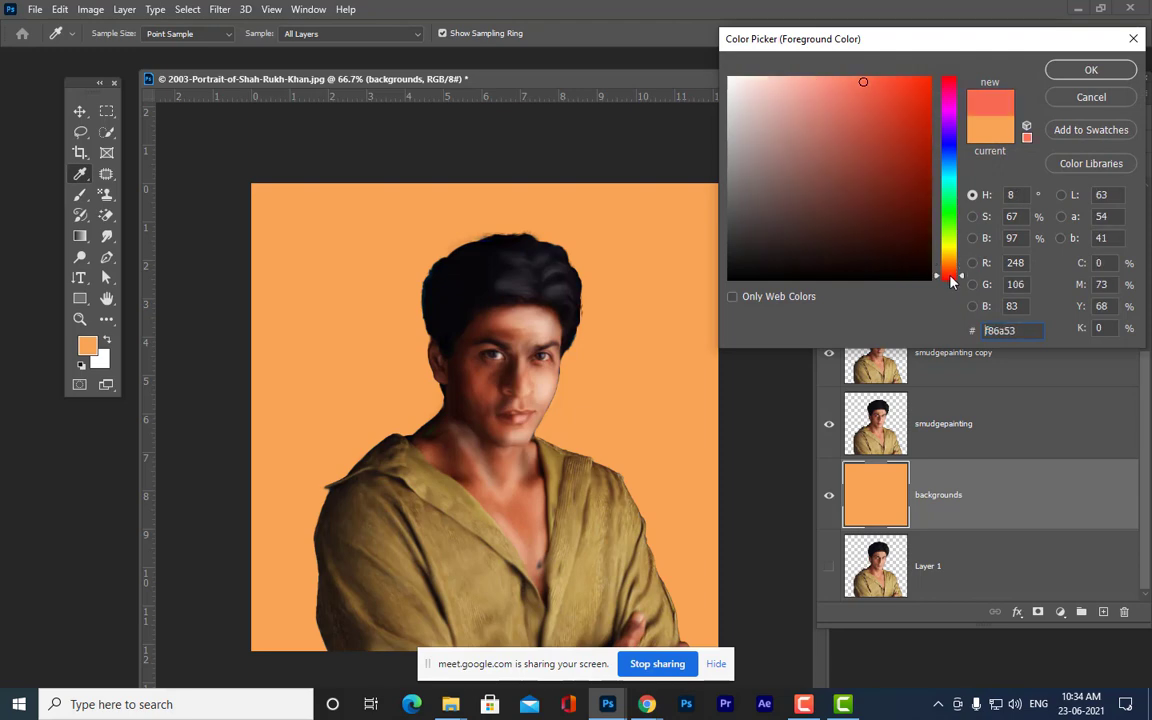
left_click(1091, 70)
left_click_drag(440, 235, 378, 257)
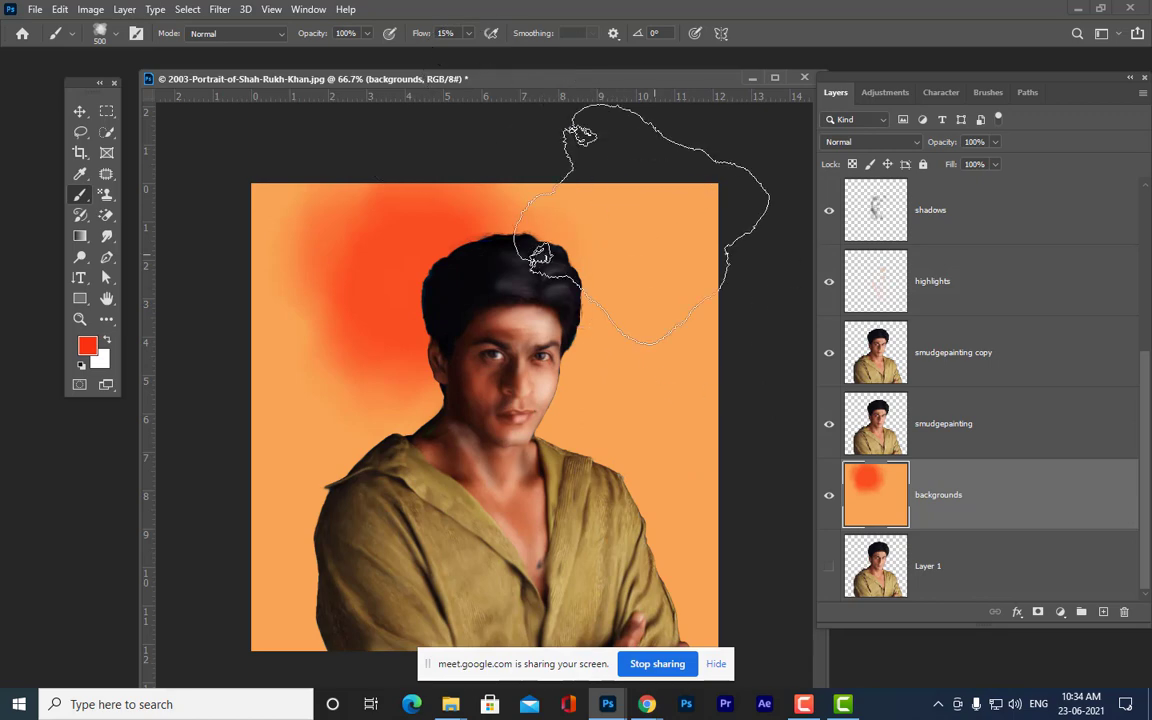
- Set the foreground colour to green 359908 and paint a soft patch on the backgrounds layer, right of the man's head
left_click(87, 345)
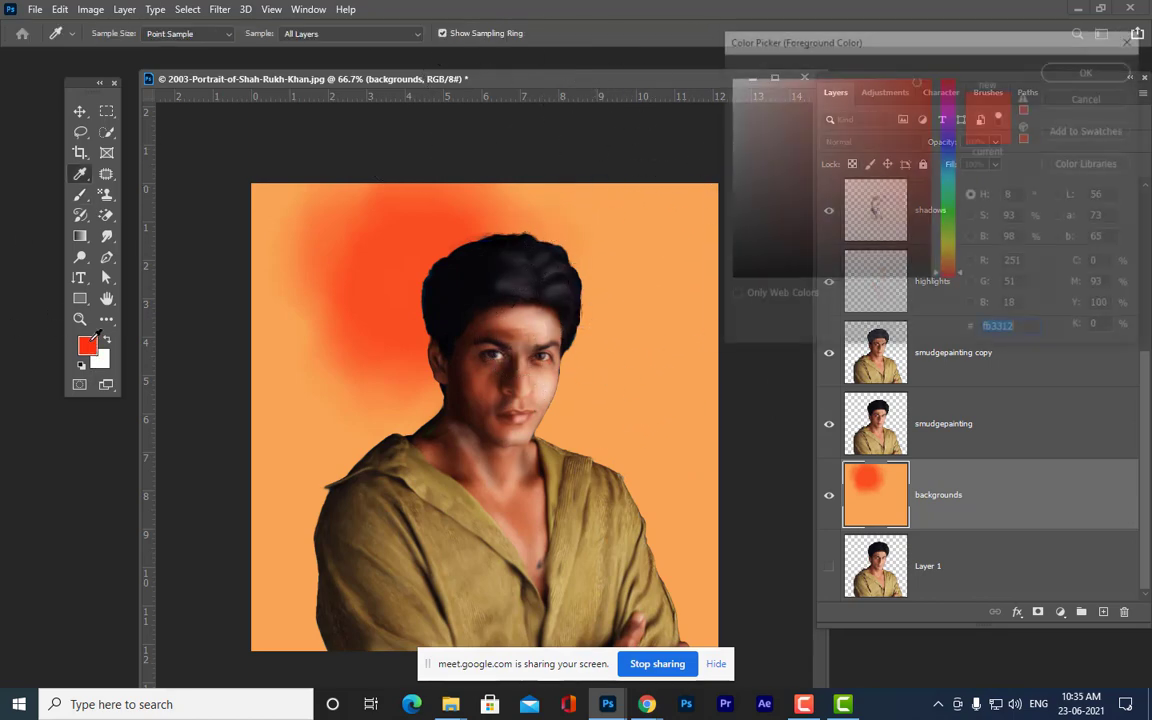
left_click_drag(953, 230, 953, 222)
left_click(920, 158)
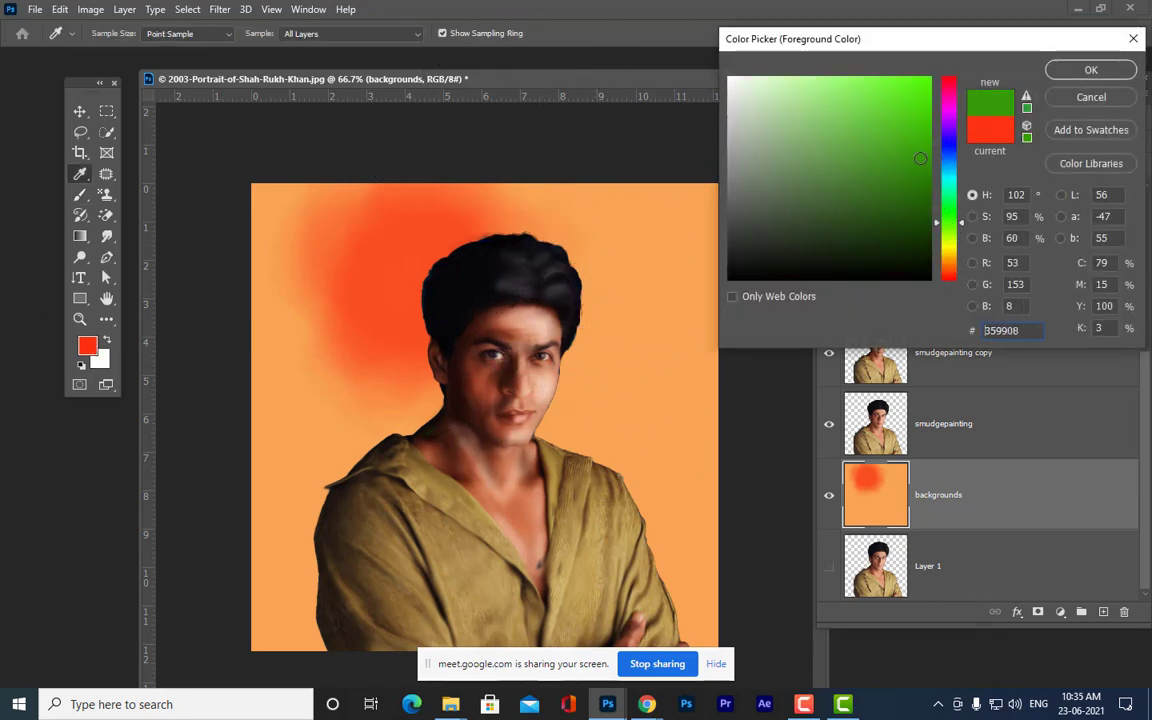
left_click(1089, 70)
mouse_move(674, 218)
left_mouse_down()
mouse_move(623, 277)
mouse_move(627, 321)
mouse_move(658, 369)
mouse_move(617, 392)
left_mouse_up()
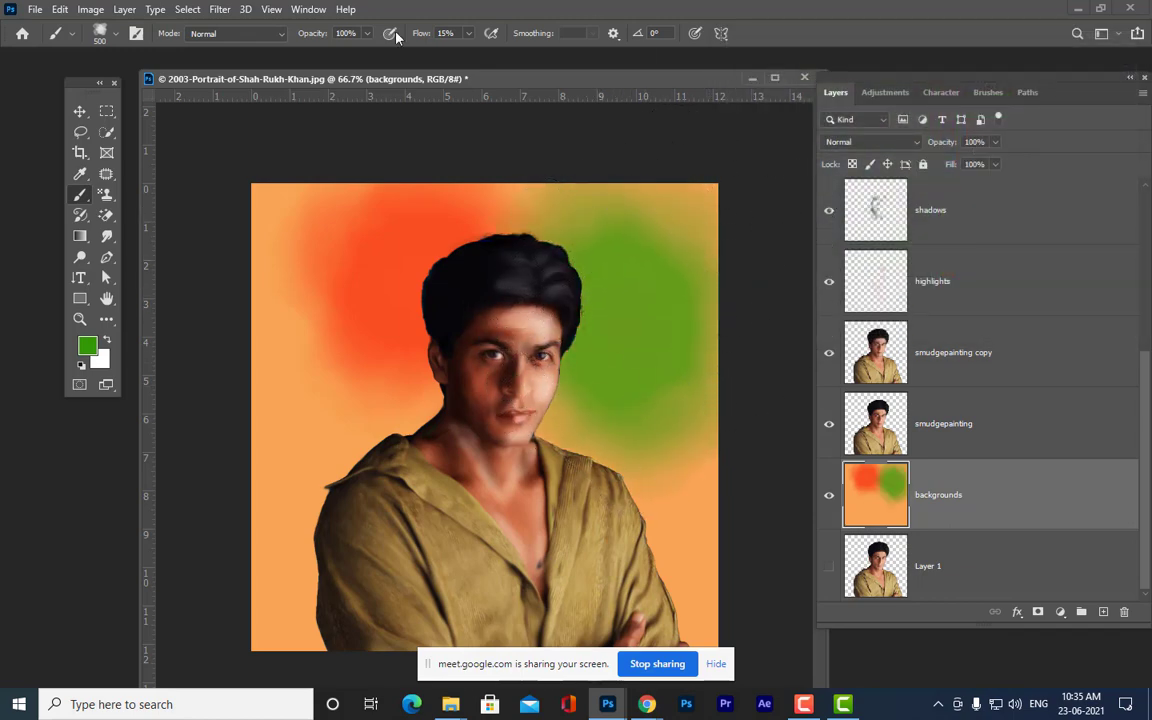
- Set the brush flow to 100% and paint a denser green patch right of the man's head
left_click(470, 36)
left_click_drag(469, 52, 538, 53)
mouse_move(594, 250)
left_mouse_down()
mouse_move(576, 280)
mouse_move(597, 293)
left_mouse_up()
- Set the foreground colour to cyan 21c8d7 and paint a patch on the backgrounds layer, left of the man's face
left_click(89, 353)
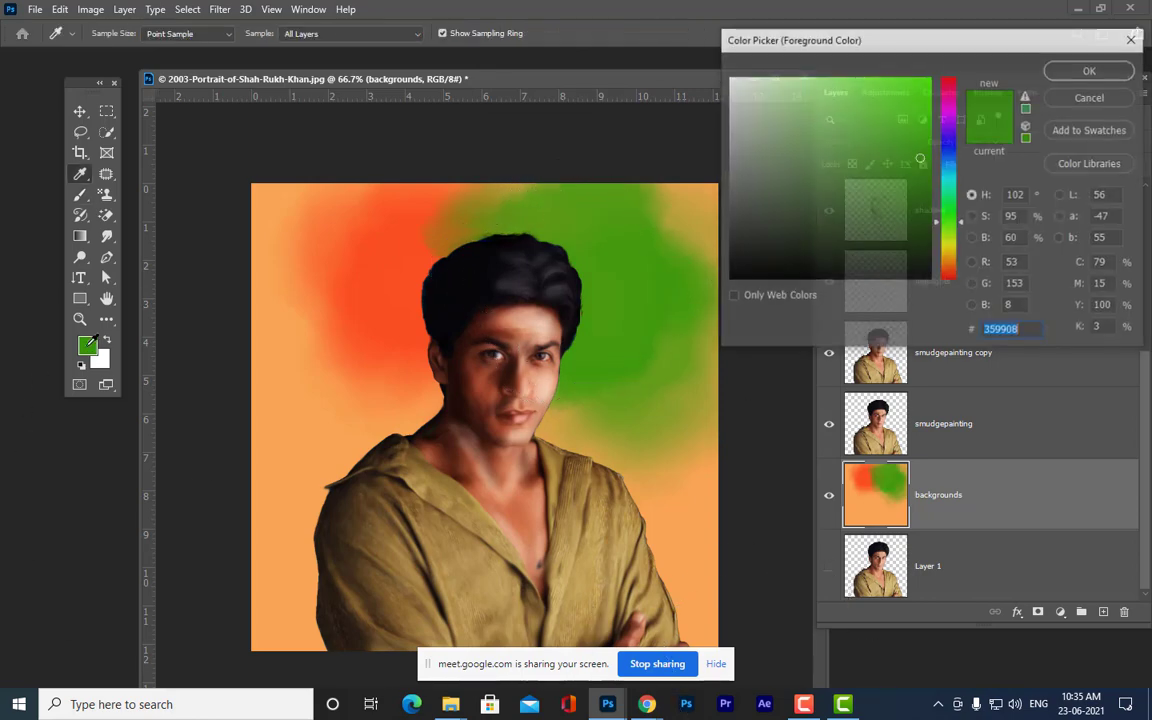
left_click_drag(951, 250, 950, 284)
left_click(900, 108)
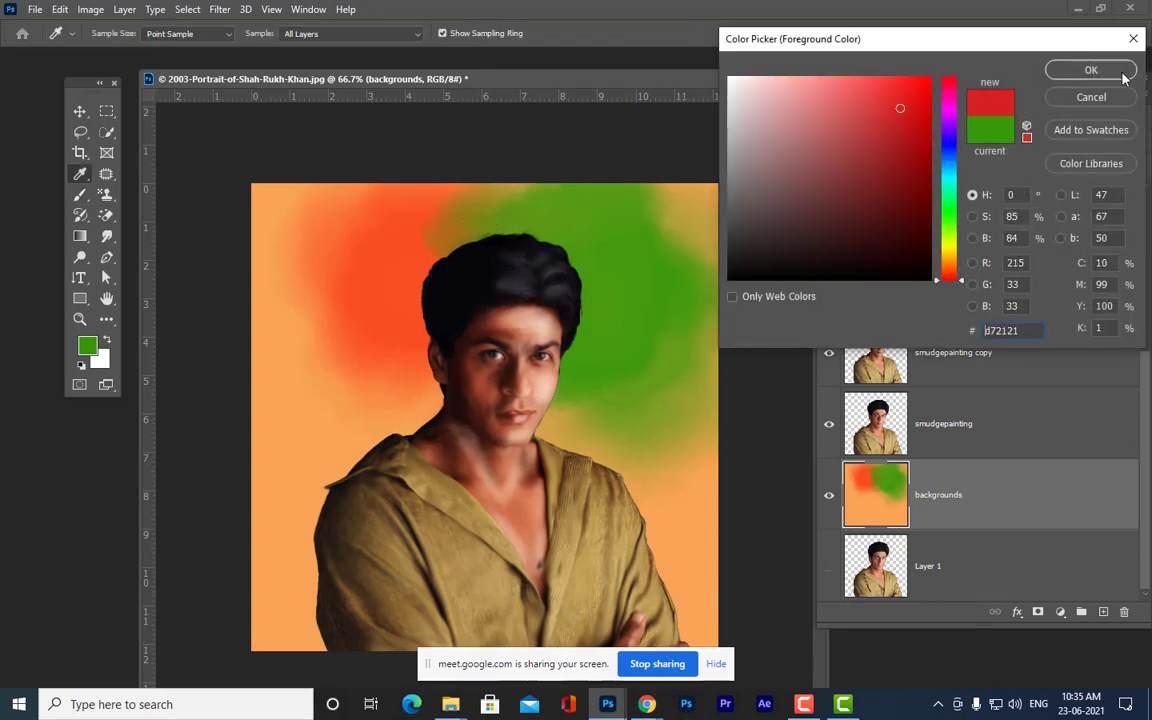
left_click(951, 180)
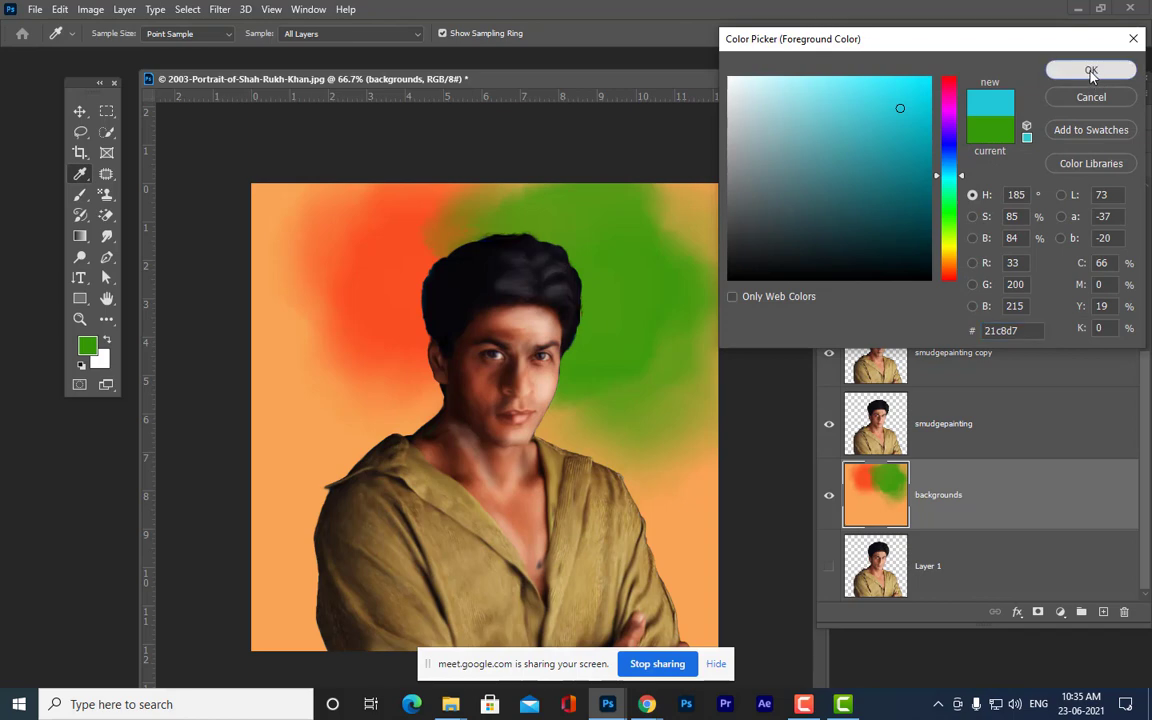
left_click(1091, 70)
key("b")
left_click(372, 308)
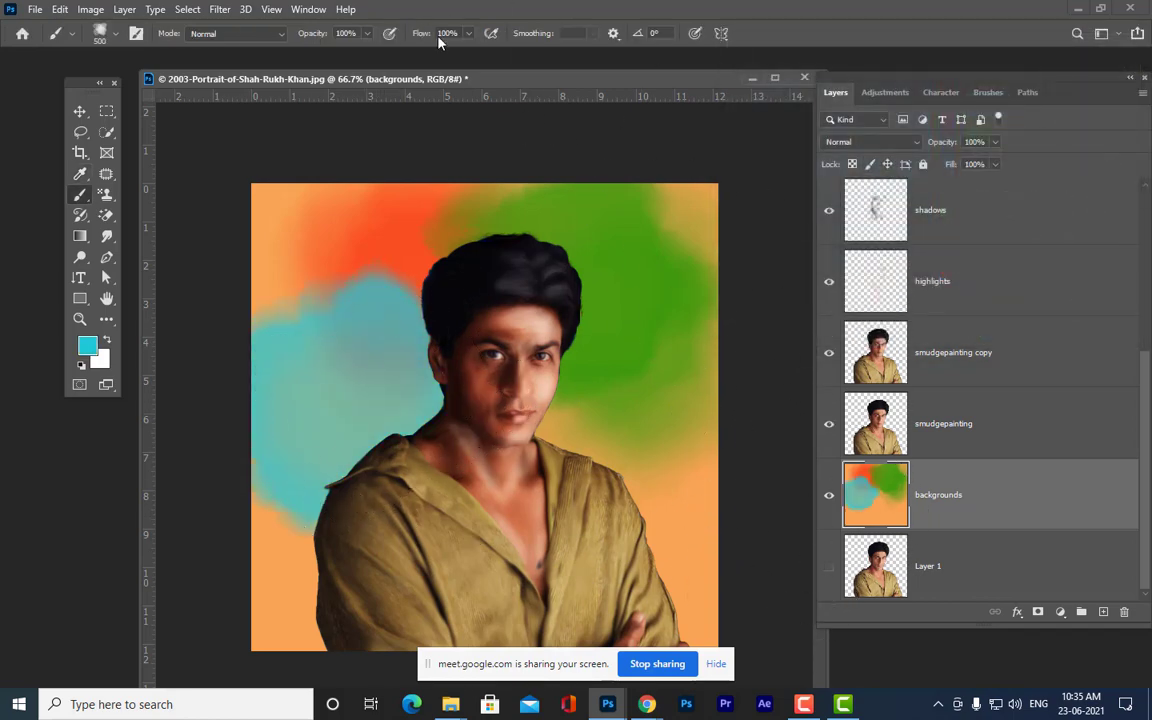
- Set the foreground colour to dark blue 150ea6 and paint right of the man's face, undoing the extra blue stroke at the upper left
left_click(87, 345)
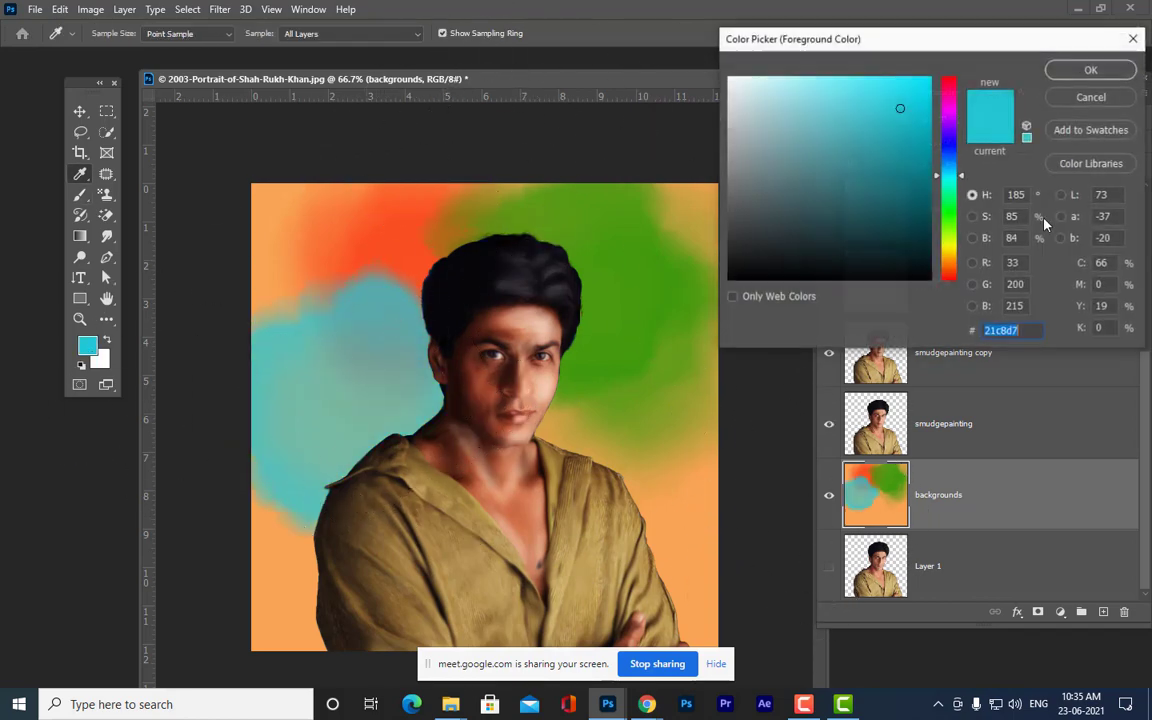
left_click(913, 147)
left_click(948, 143)
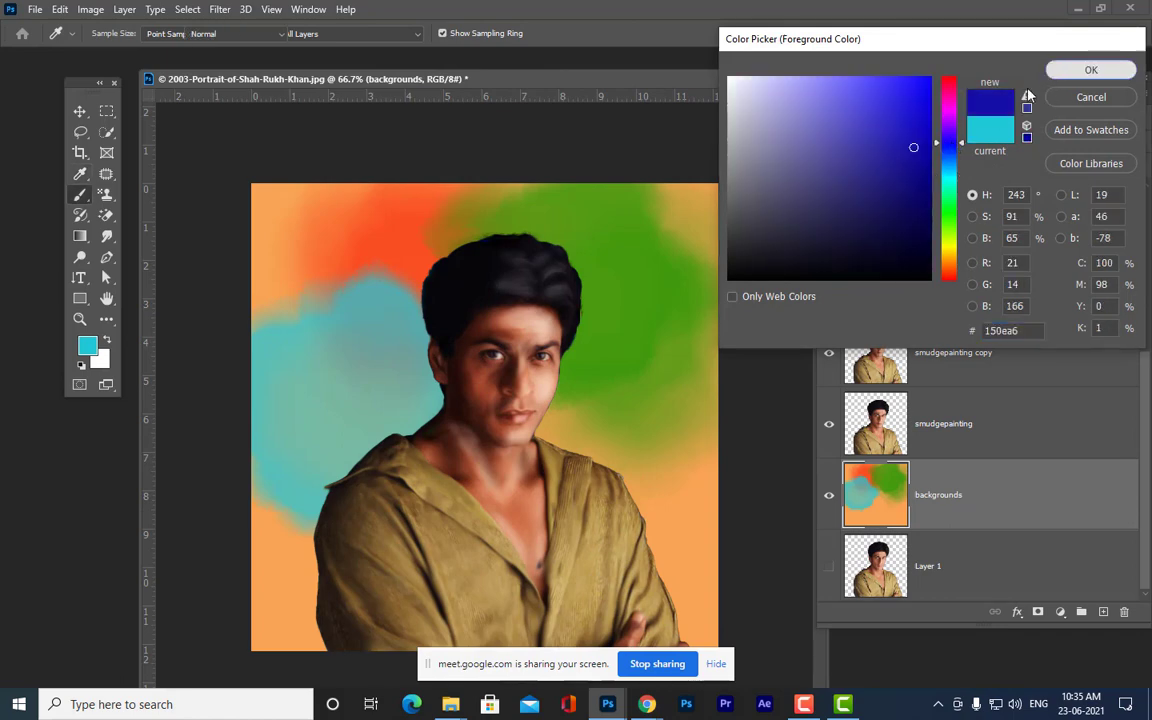
left_click(1091, 70)
left_click_drag(643, 360, 545, 595)
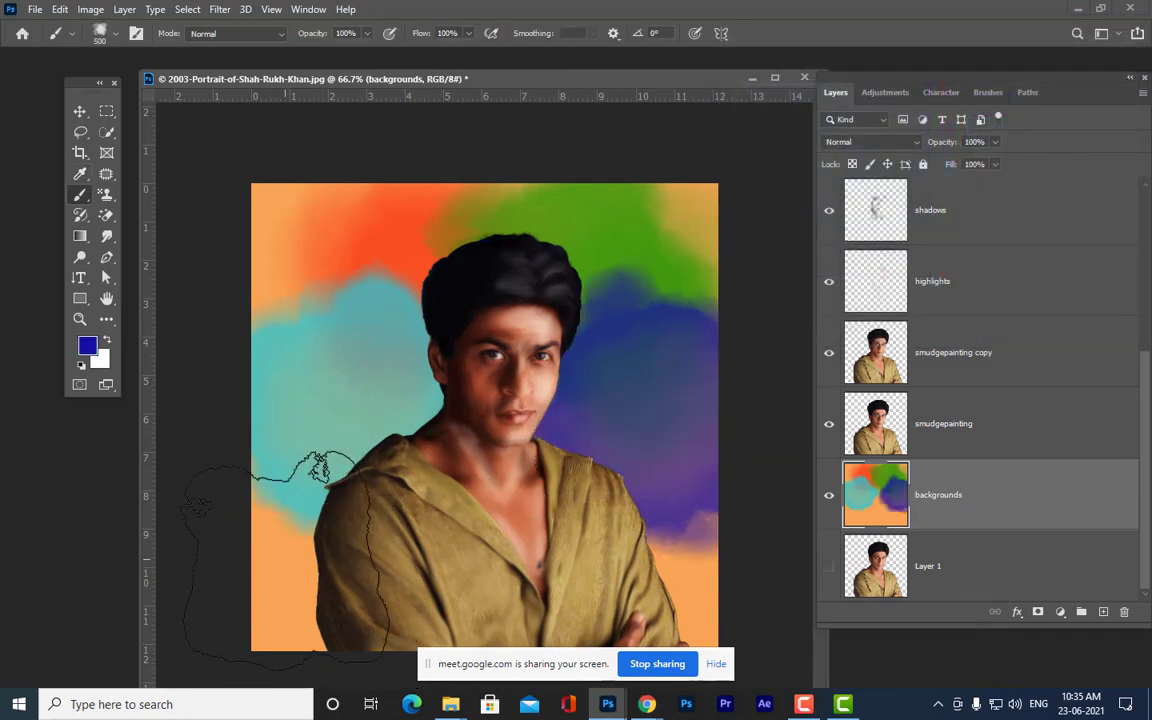
left_click_drag(358, 235, 345, 288)
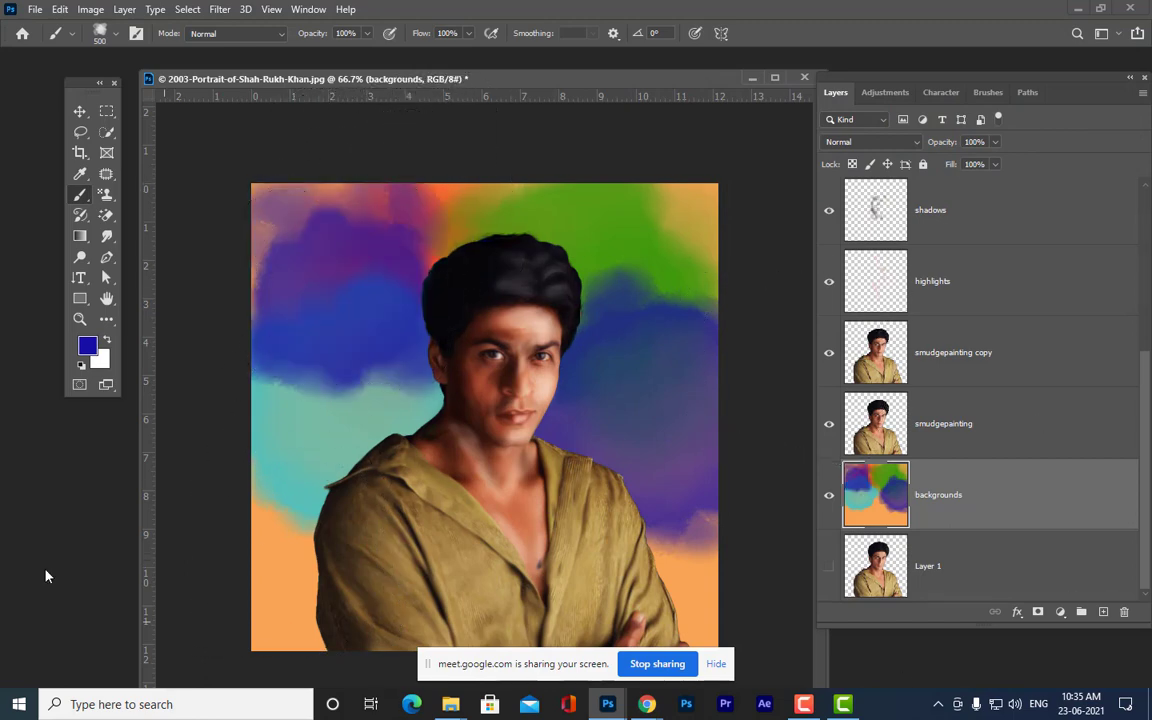
key("ctrl+z")
- Set the foreground colour to magenta (RGB 232, 6, 240) and paint patches on both sides of the man's head
left_click(88, 348)
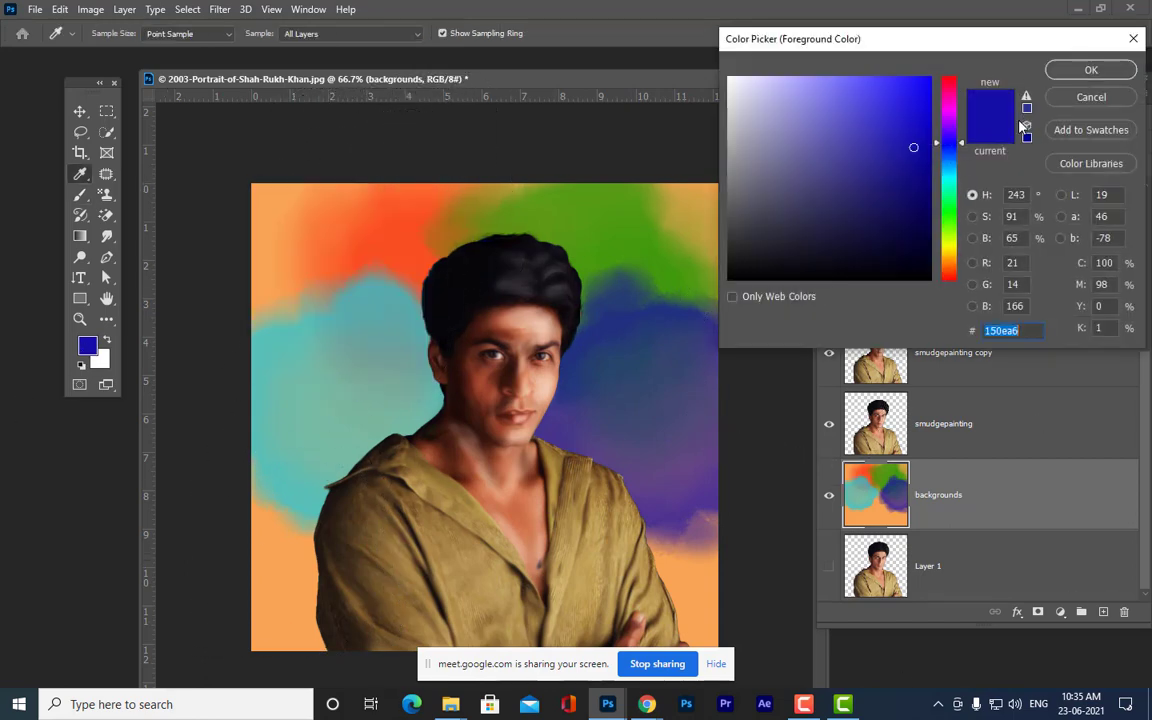
left_click(955, 108)
left_click(1090, 72)
key("b")
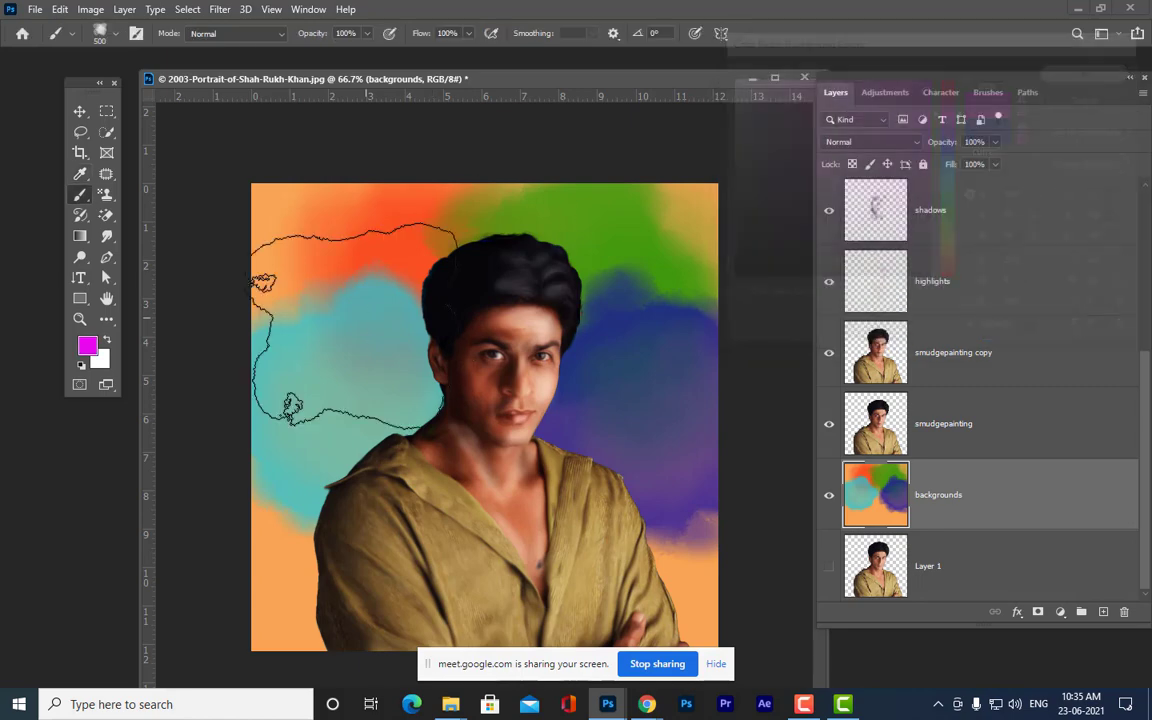
left_click_drag(318, 322, 322, 300)
mouse_move(661, 334)
left_mouse_down()
mouse_move(674, 280)
mouse_move(660, 330)
left_mouse_up()
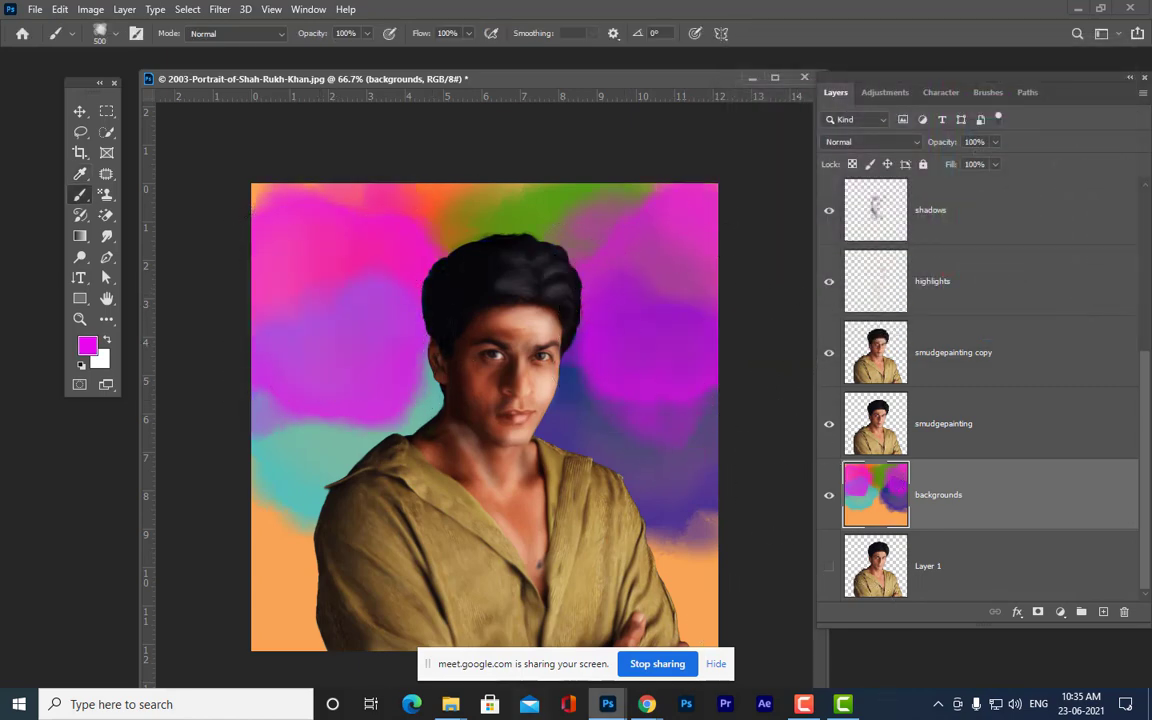
- Set the foreground colour to golden yellow and paint the background's right side, lower left corner and upper left area
left_click(87, 347)
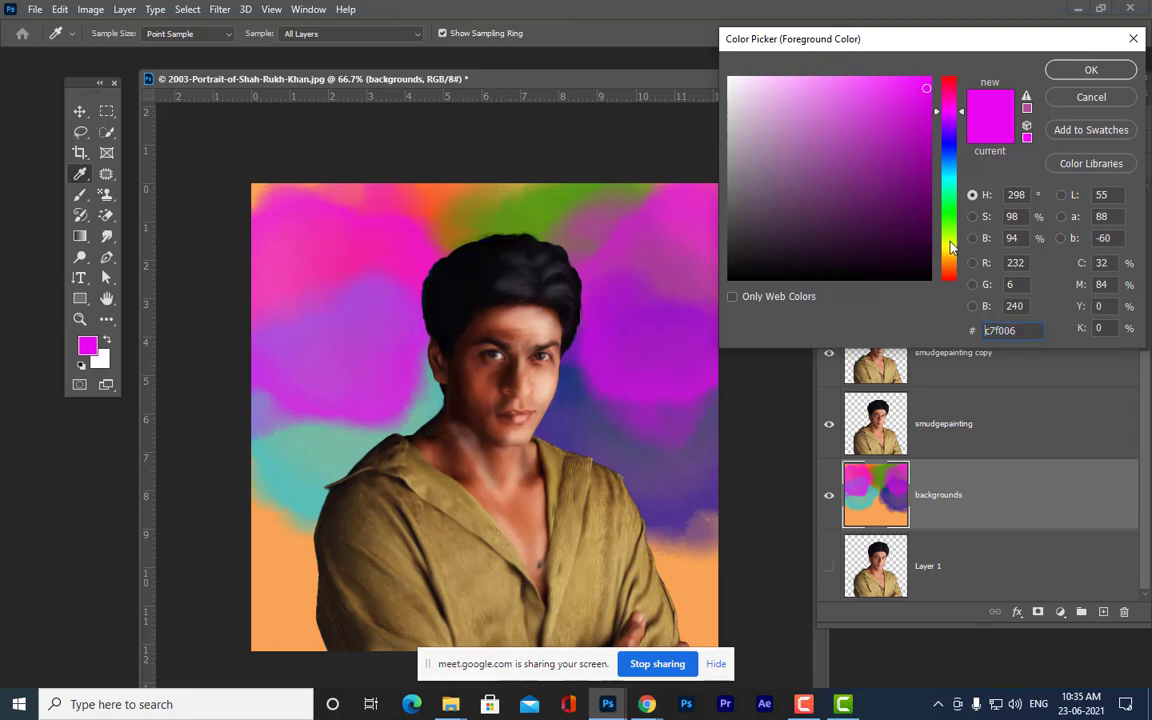
left_click_drag(951, 247, 949, 260)
left_click(1066, 72)
mouse_move(725, 296)
left_mouse_down()
mouse_move(693, 348)
mouse_move(717, 399)
mouse_move(719, 530)
left_mouse_up()
mouse_move(312, 628)
left_mouse_down()
mouse_move(276, 615)
mouse_move(281, 585)
mouse_move(226, 582)
left_mouse_up()
left_click_drag(350, 200, 330, 225)
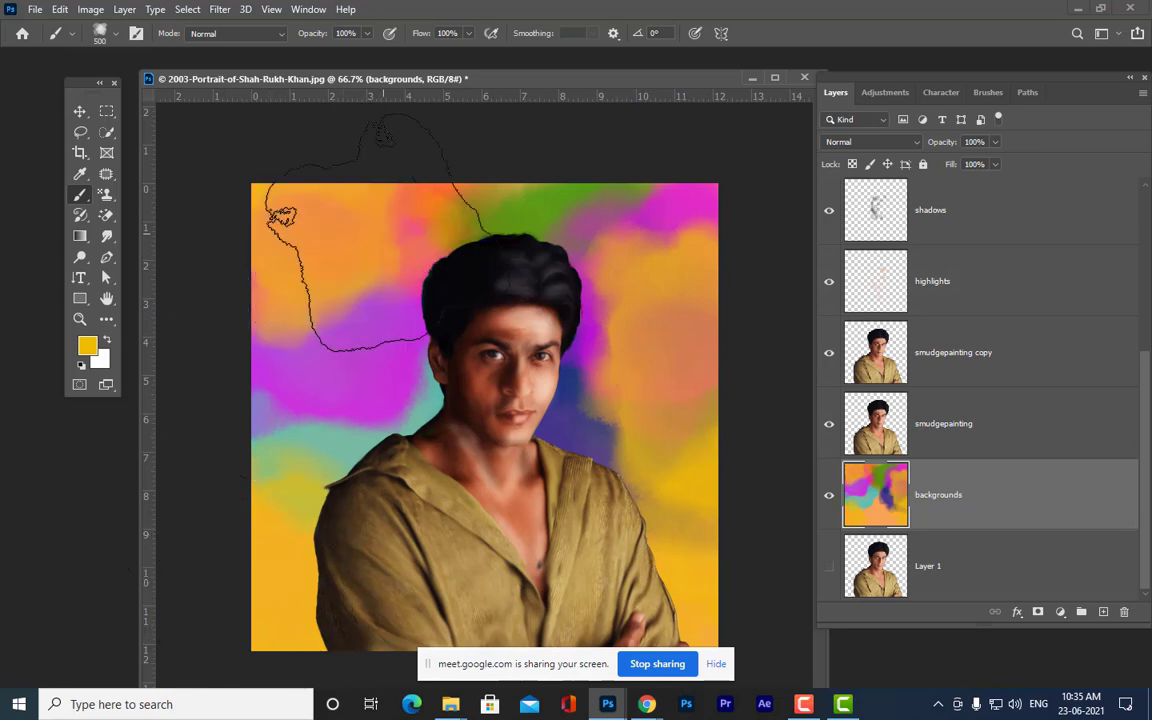
- Set the foreground colour to dark red and paint a patch above and left of the man's hair
left_click(85, 348)
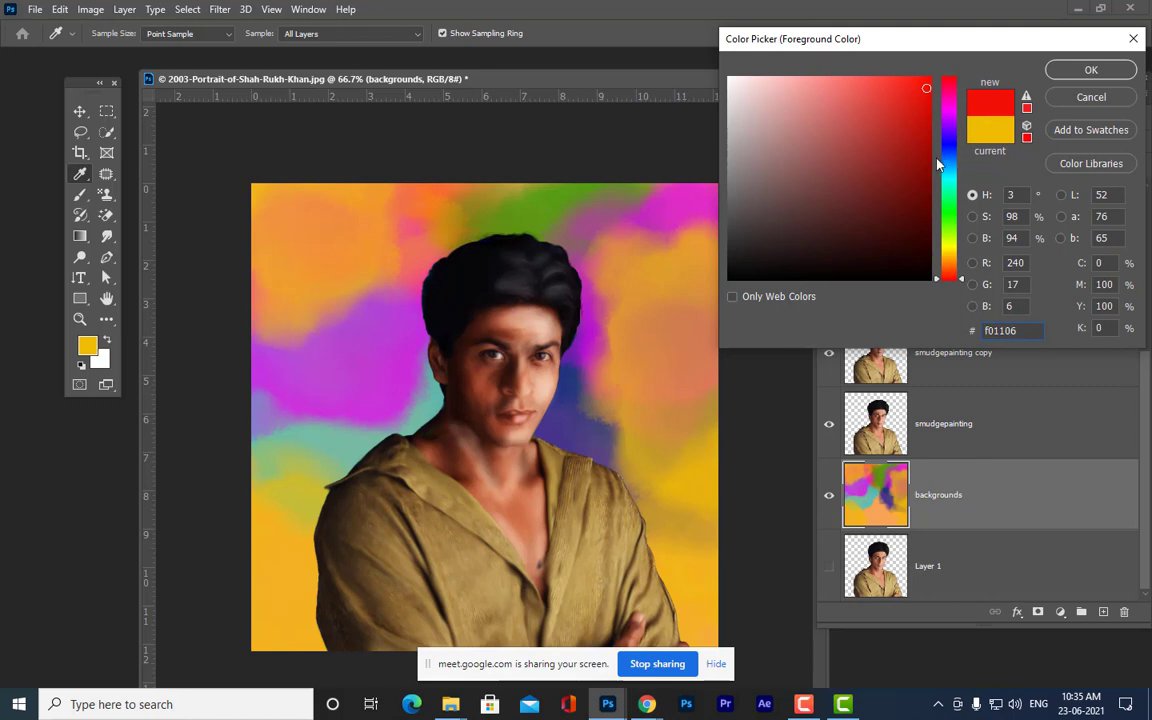
left_click(925, 158)
left_click(1092, 70)
left_click(441, 215)
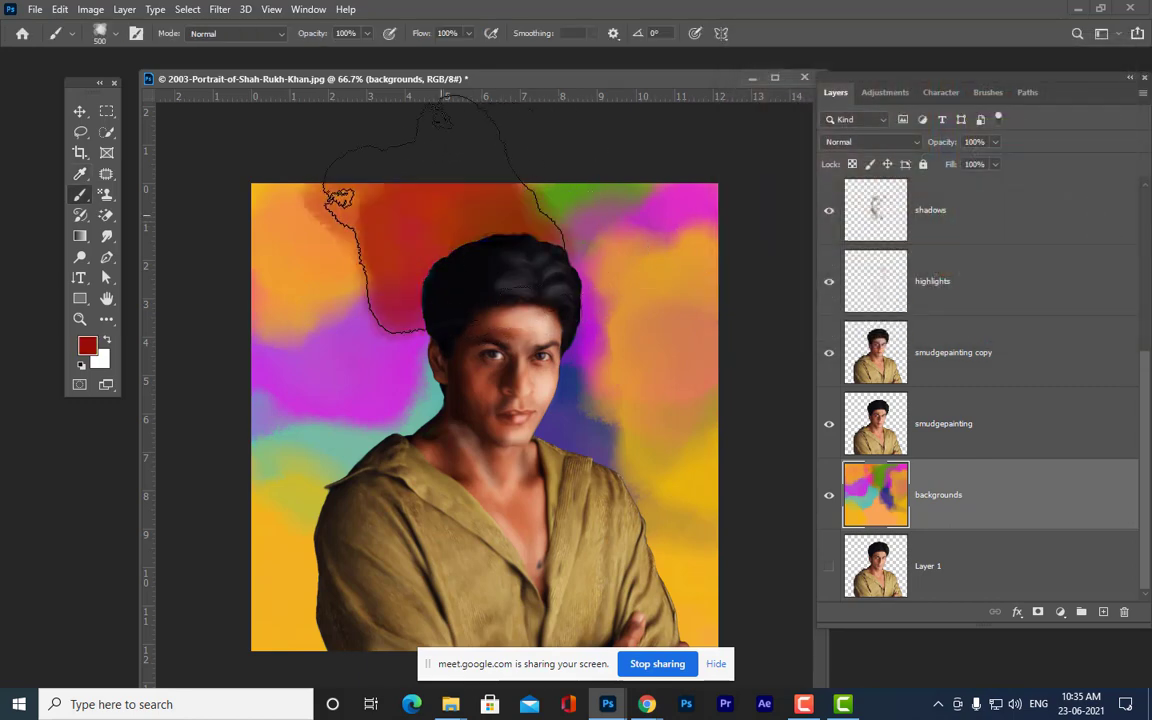
- Choose the Watercolor 8 brush at 250 px and paint a dark red patch right of the man's face
left_click(103, 33)
left_click(266, 576)
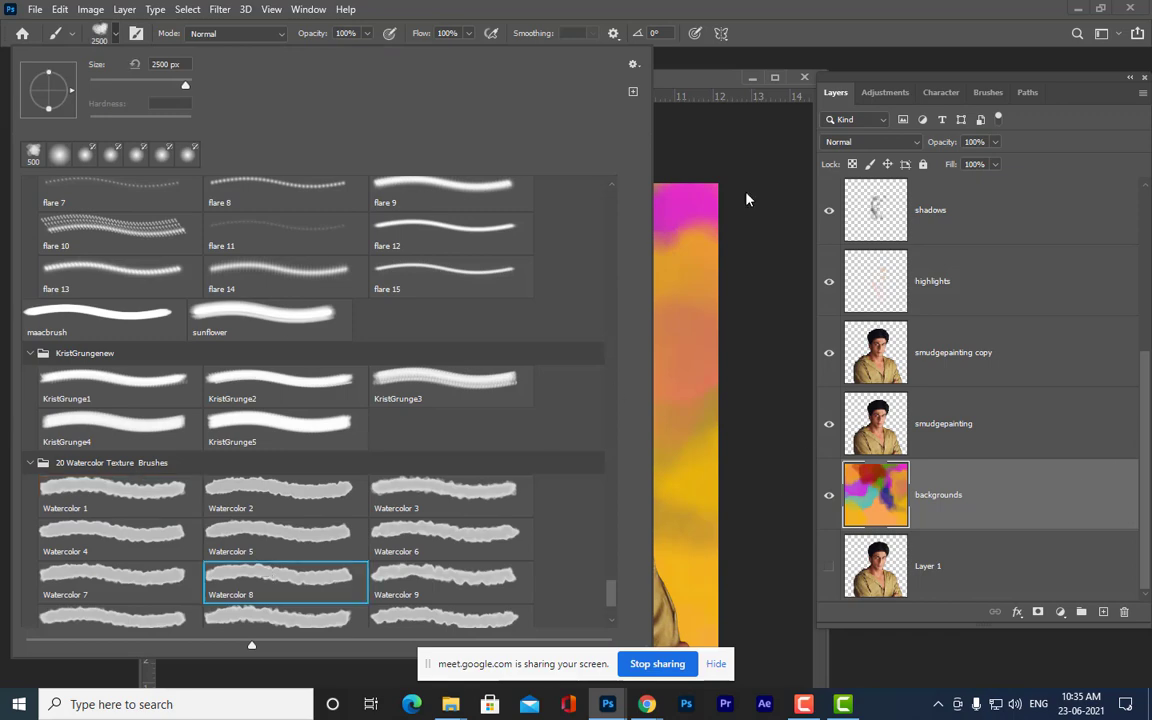
left_click(686, 87)
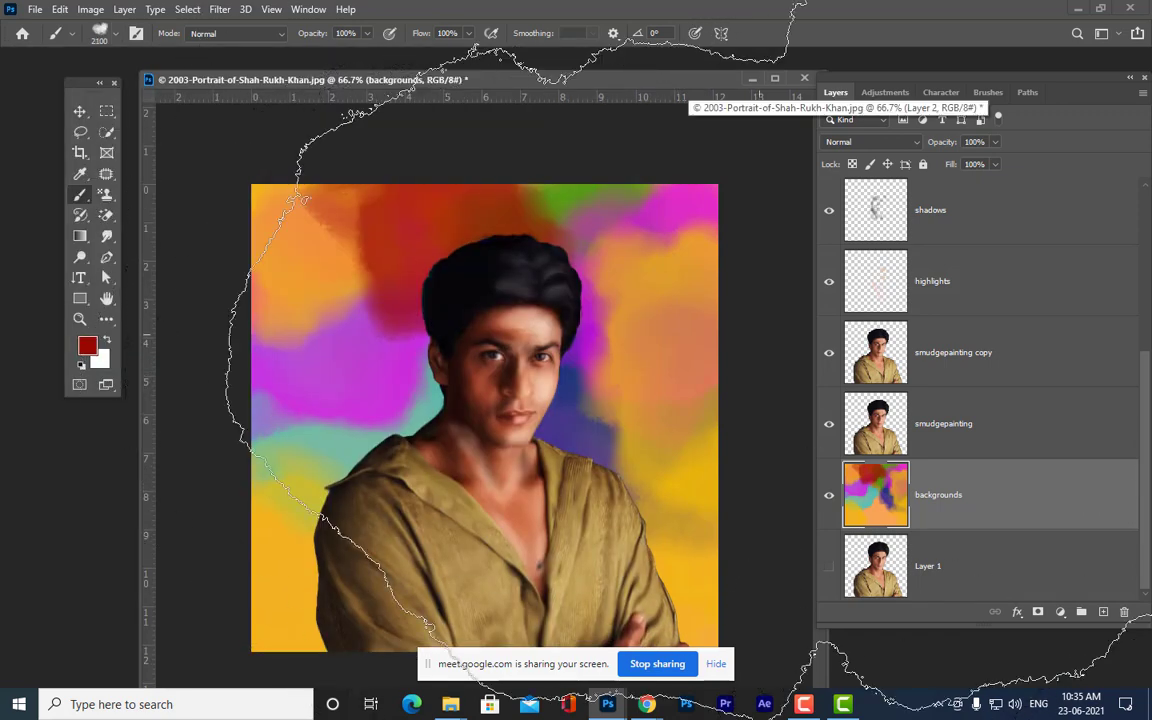
key("bracketleft")
key("bracketleft")
key("bracketleft")
key("bracketleft")
key("bracketleft")
key("bracketleft")
key("bracketleft")
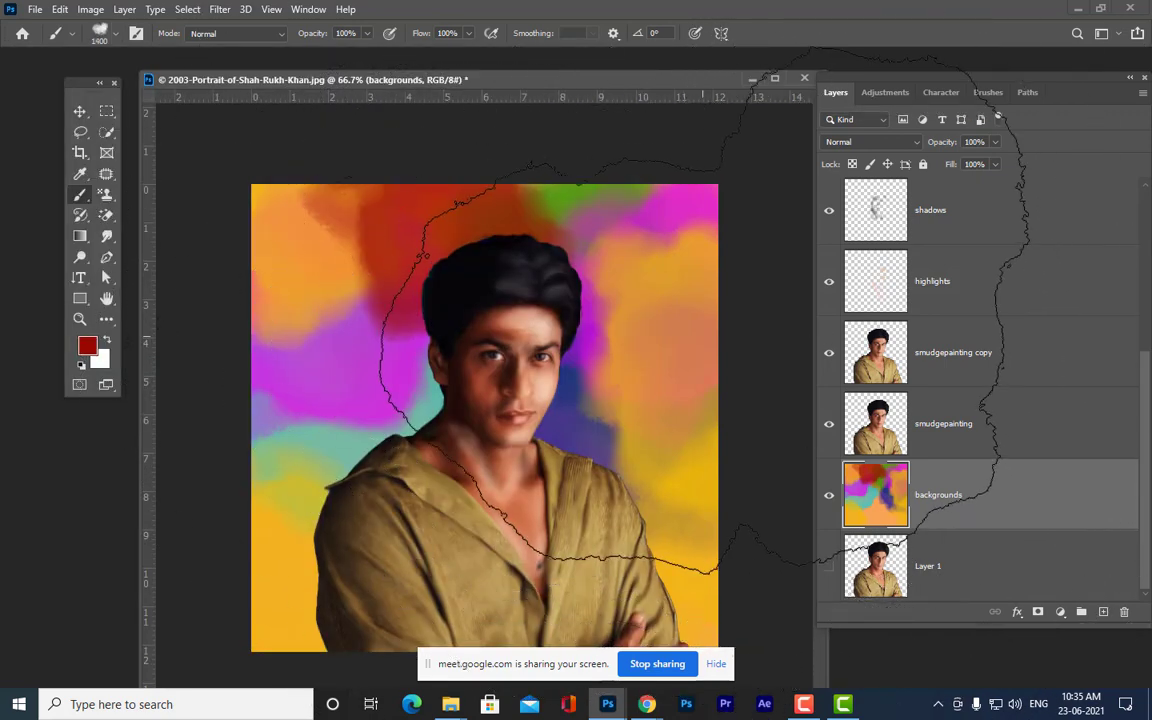
key("bracketleft")
key("bracketleft")
key("bracketleft")
key("bracketleft")
key("bracketleft")
key("bracketleft")
key("bracketleft")
key("bracketleft")
key("bracketleft")
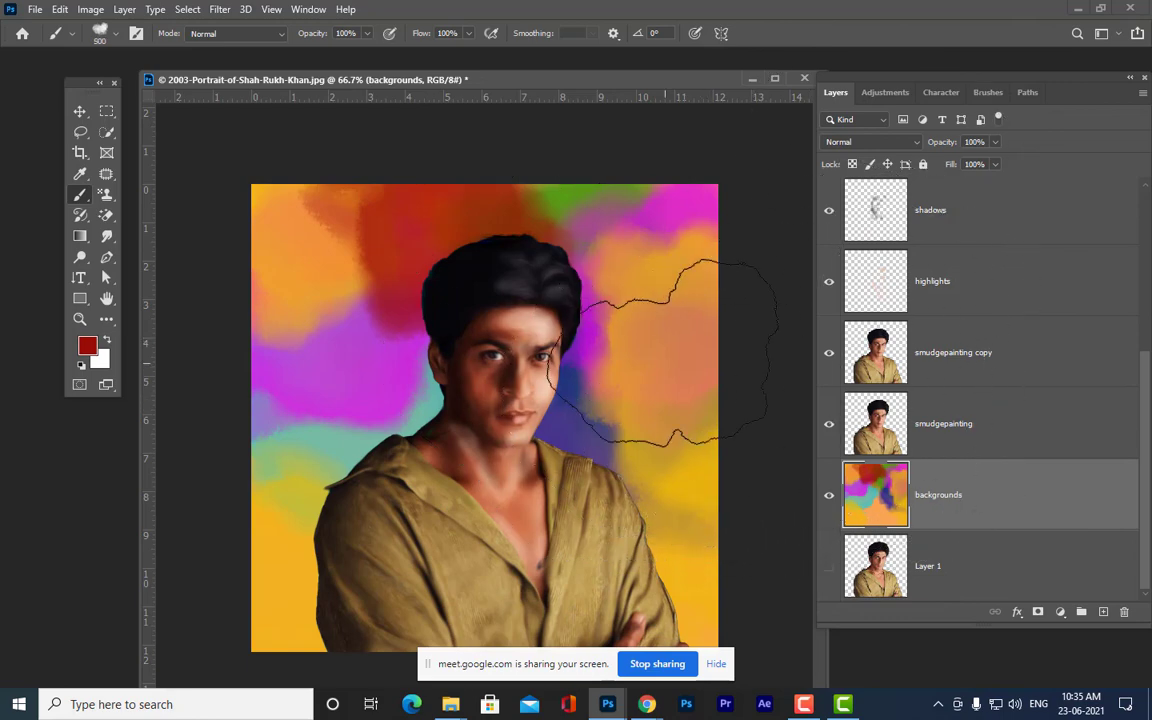
key("bracketleft")
key("bracketleft")
key("bracketleft")
mouse_move(591, 386)
left_mouse_down()
mouse_move(631, 325)
mouse_move(630, 398)
left_mouse_up()
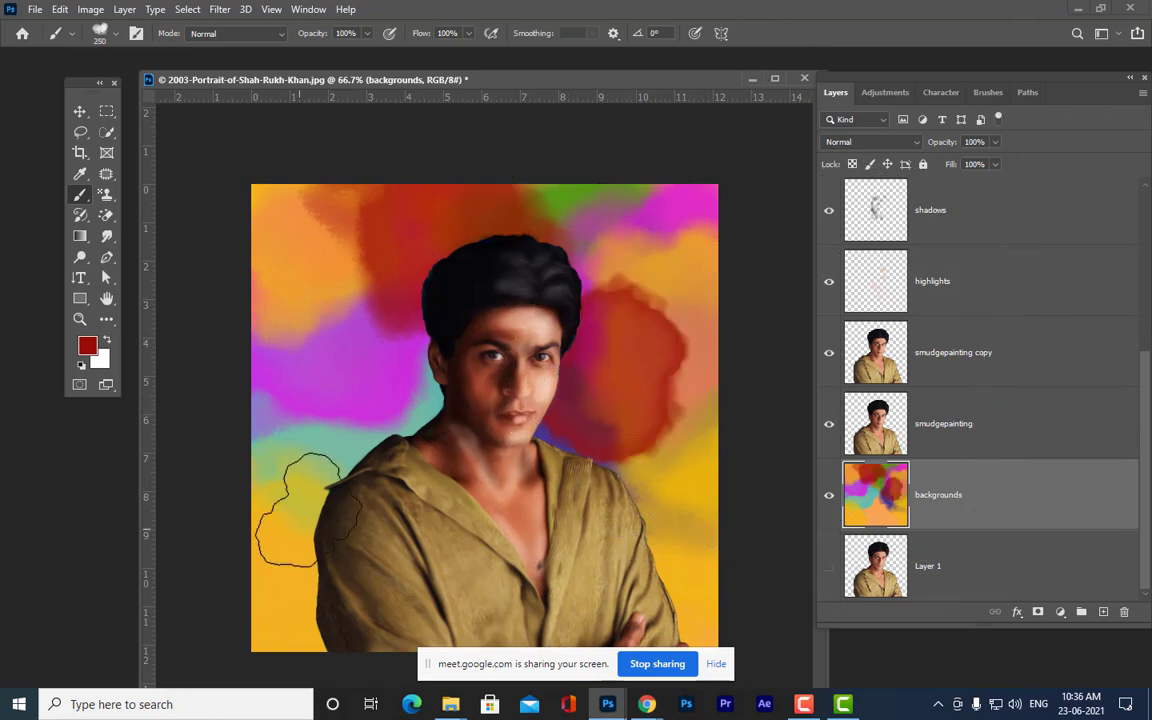
- Switch to the Watercolor 7 brush, with its size at 400 px and its angle at -105°
left_click(110, 40)
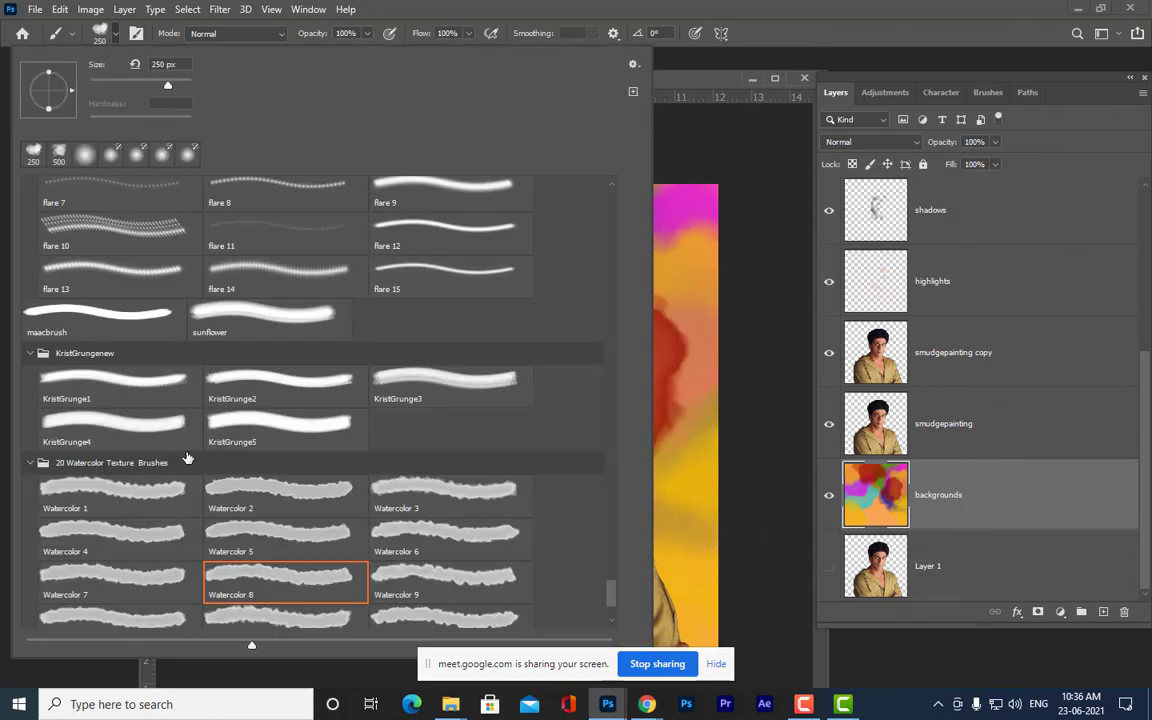
left_click(104, 578)
key("Return")
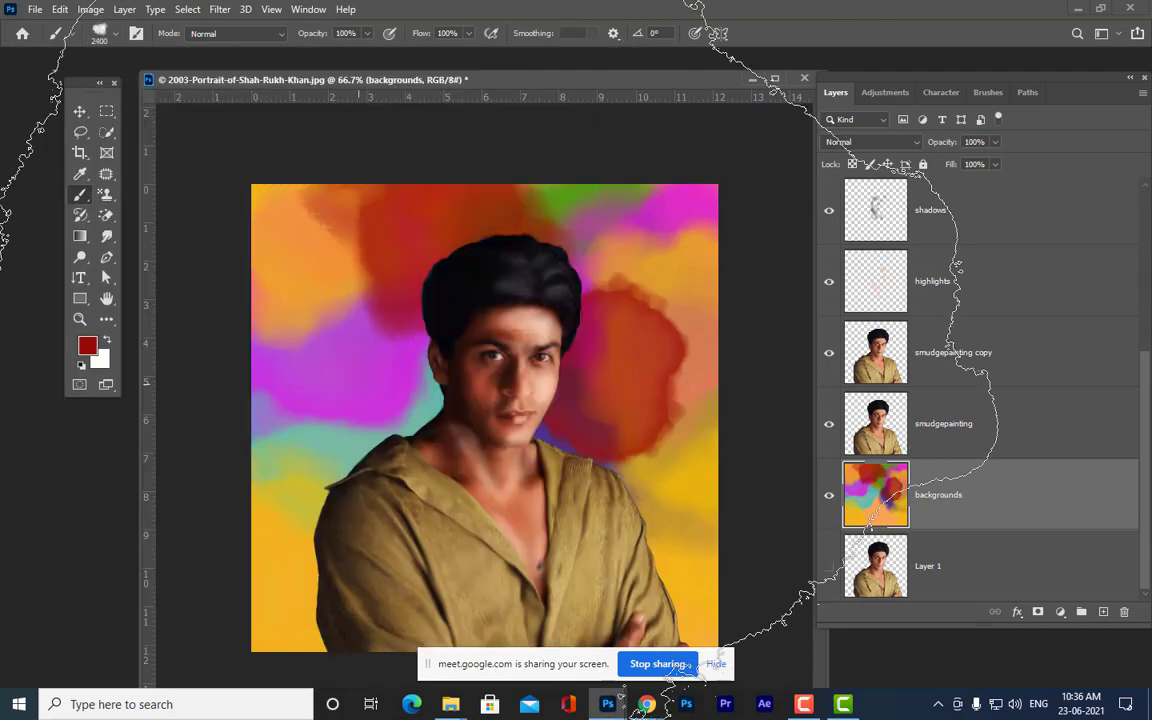
key("bracketleft")
key("bracketleft")
key("bracketleft")
key("bracketleft")
key("bracketleft")
key("bracketleft")
key("bracketleft")
key("bracketleft")
key("bracketleft")
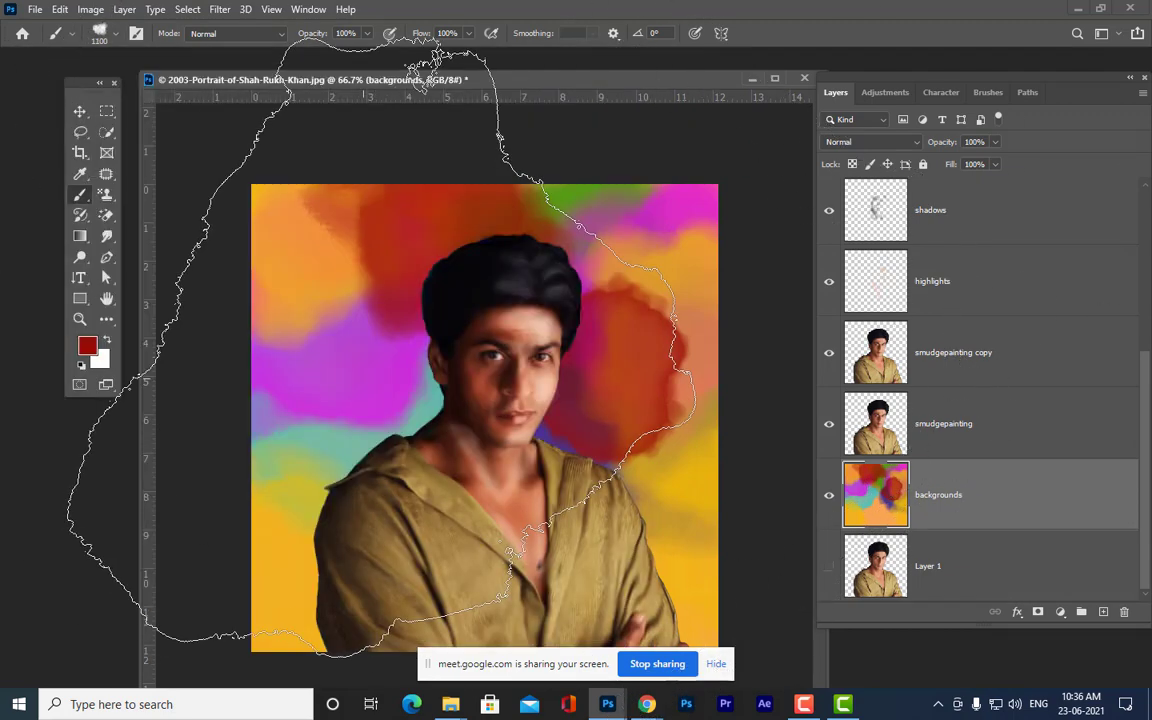
key("bracketleft")
key("bracketleft")
key("bracketleft")
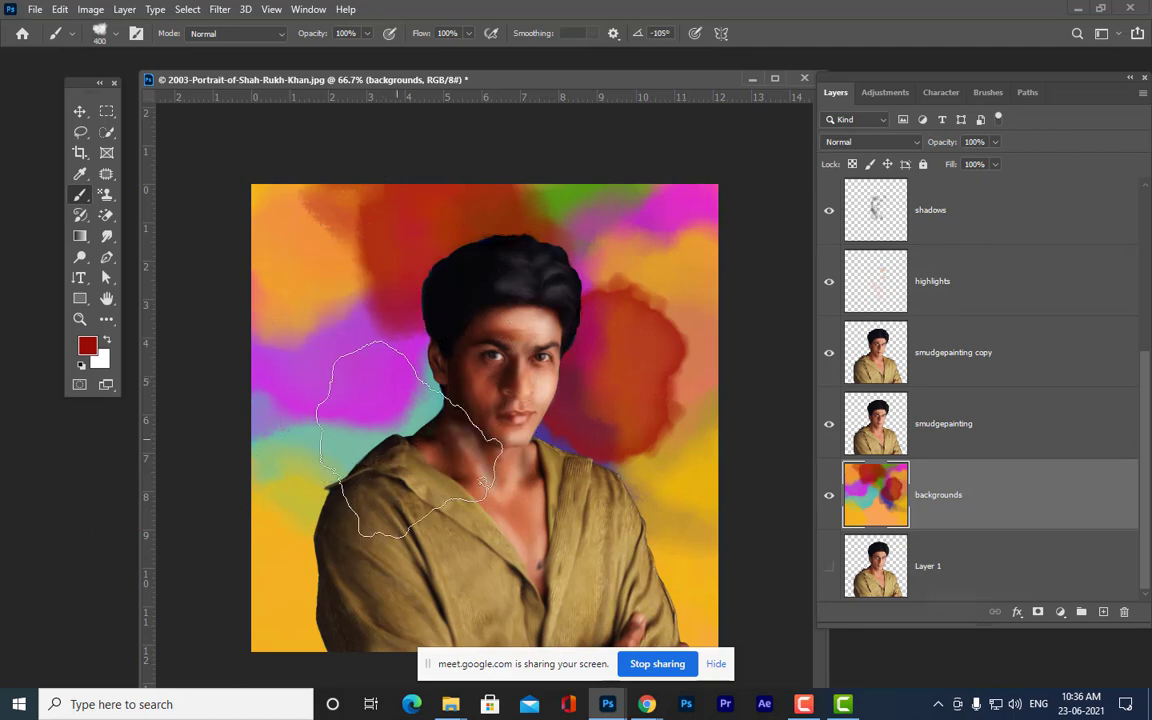
- Set the foreground colour to yellow fcd604 and paint over the background left of the man's face
left_click(87, 345)
left_click(942, 251)
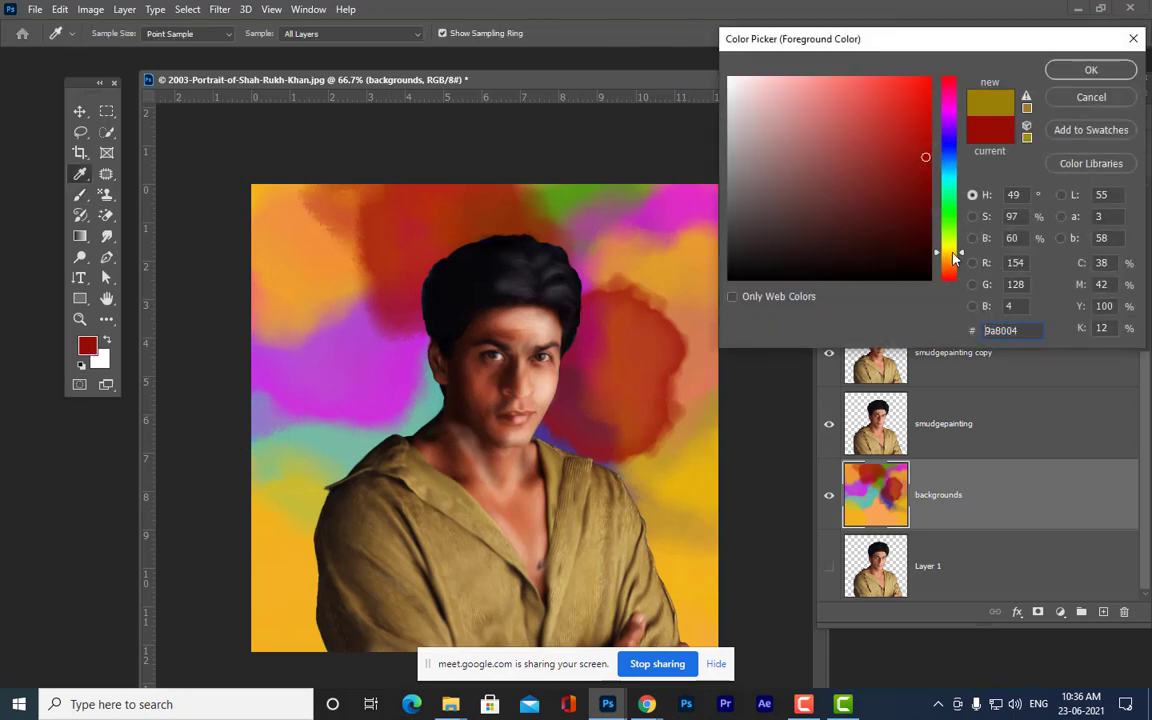
left_click(922, 80)
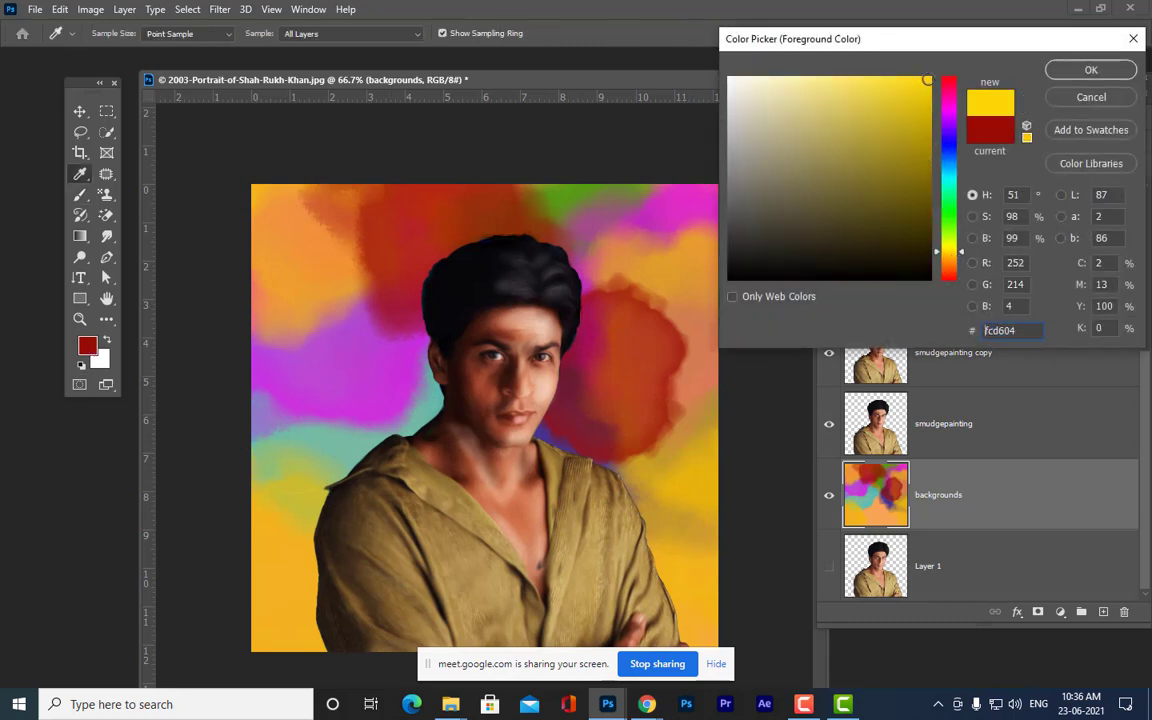
left_click(1091, 70)
mouse_move(372, 425)
left_mouse_down()
mouse_move(347, 314)
mouse_move(300, 380)
left_mouse_up()
- Set the foreground colour to dark green 164a02 and paint patches left of the man's face and in both lower corners of the background
left_click(95, 348)
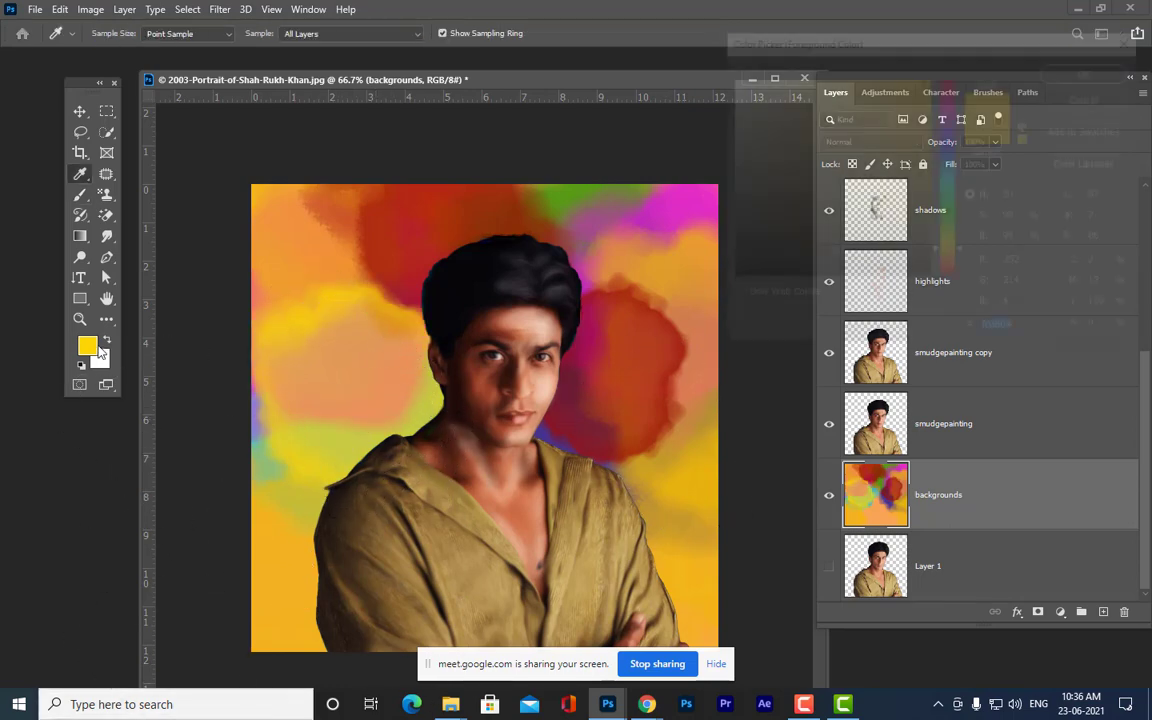
left_click(950, 224)
left_click(947, 173)
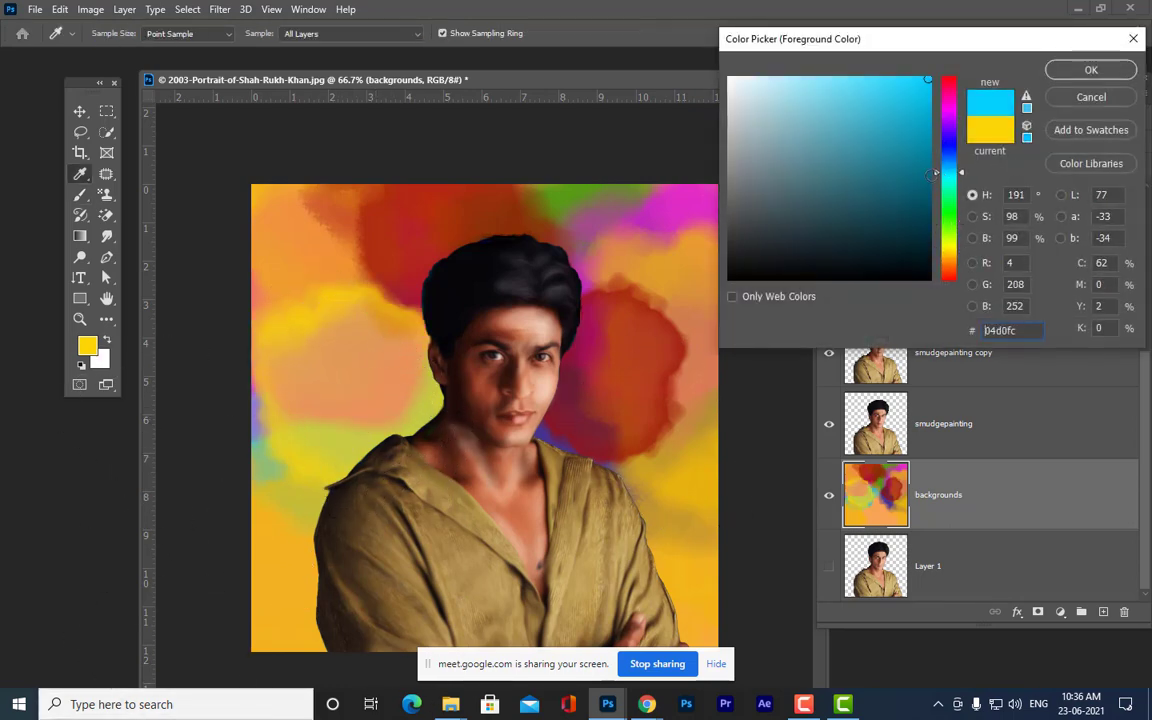
left_click(948, 223)
left_click(926, 221)
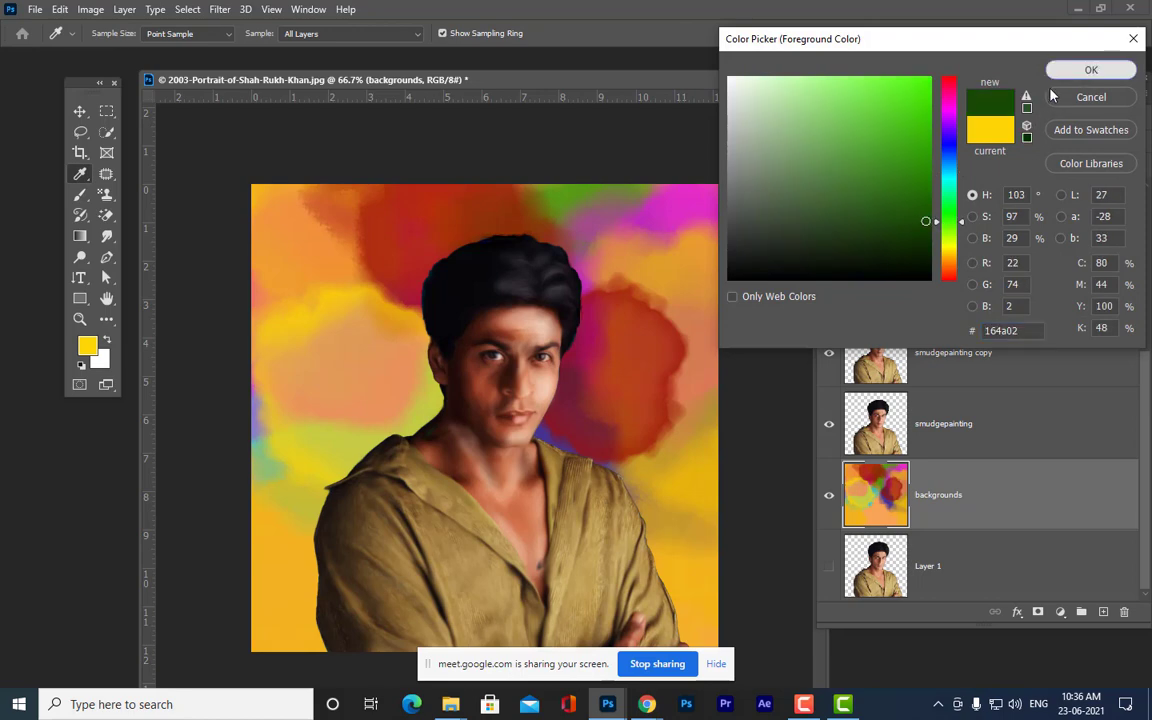
left_click(1091, 70)
mouse_move(335, 365)
left_mouse_down()
mouse_move(350, 405)
mouse_move(382, 400)
mouse_move(353, 348)
mouse_move(348, 378)
left_mouse_up()
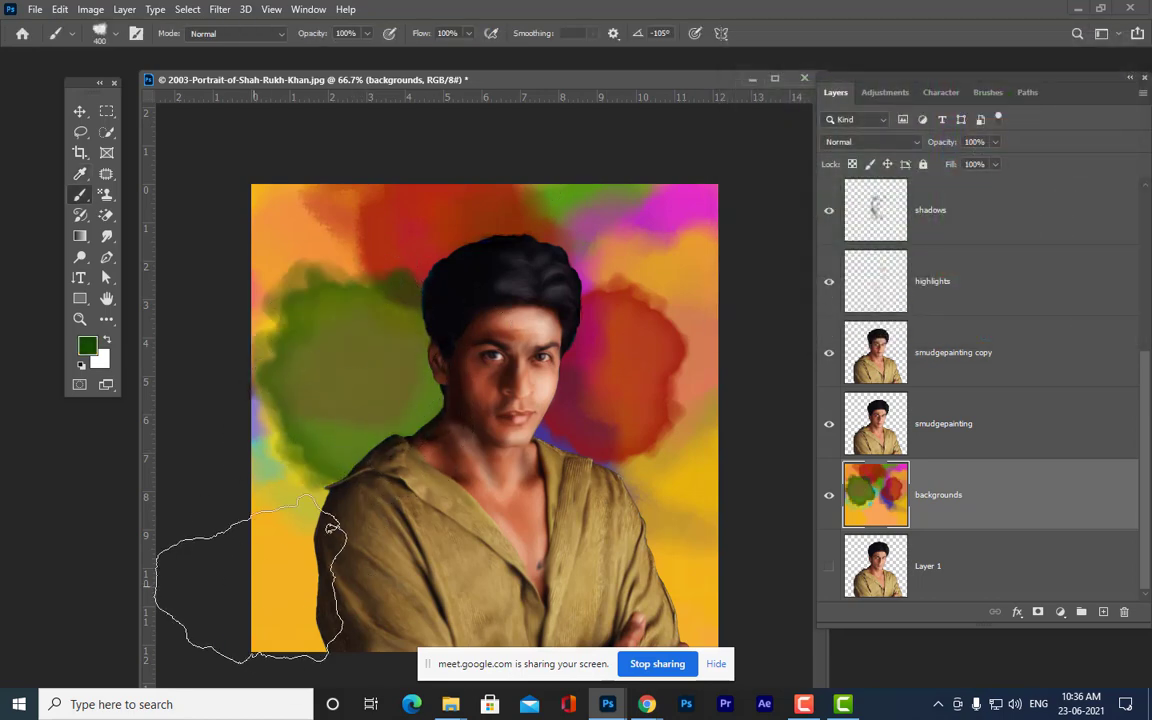
left_click_drag(250, 572, 246, 560)
left_click_drag(680, 590, 672, 590)
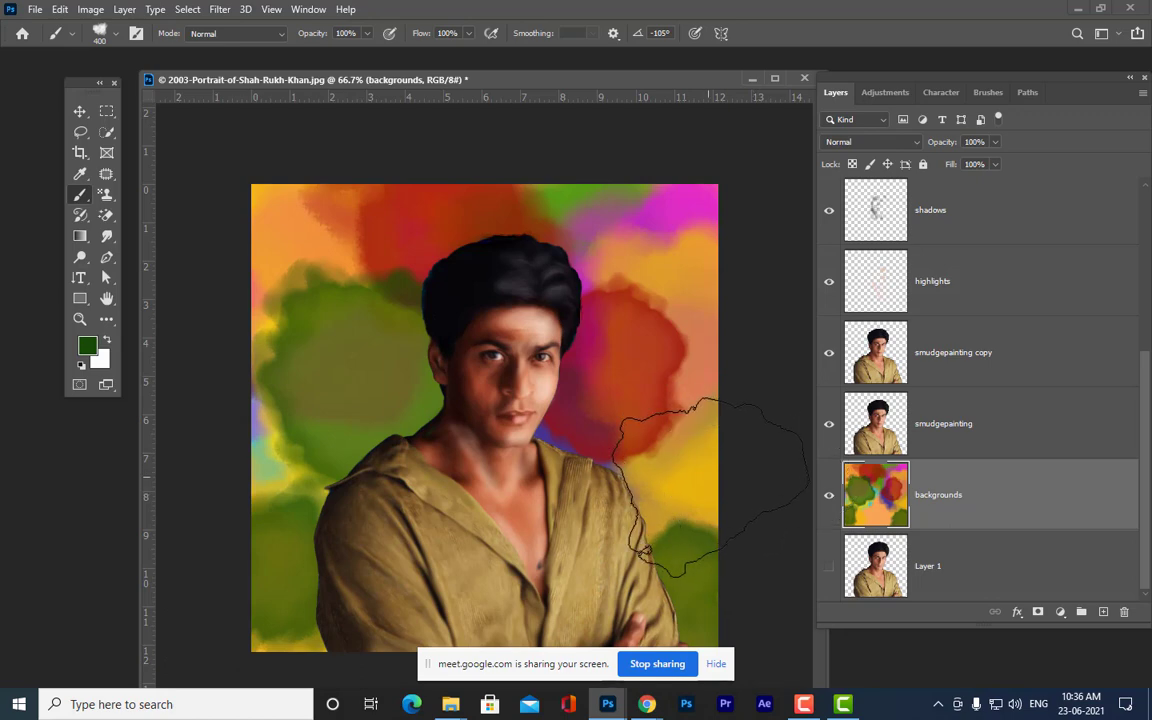
- Reduce the brush to 175 px at a -180° angle and paint dark green patches up the right side of the background
key("bracketleft")
key("bracketleft")
key("bracketleft")
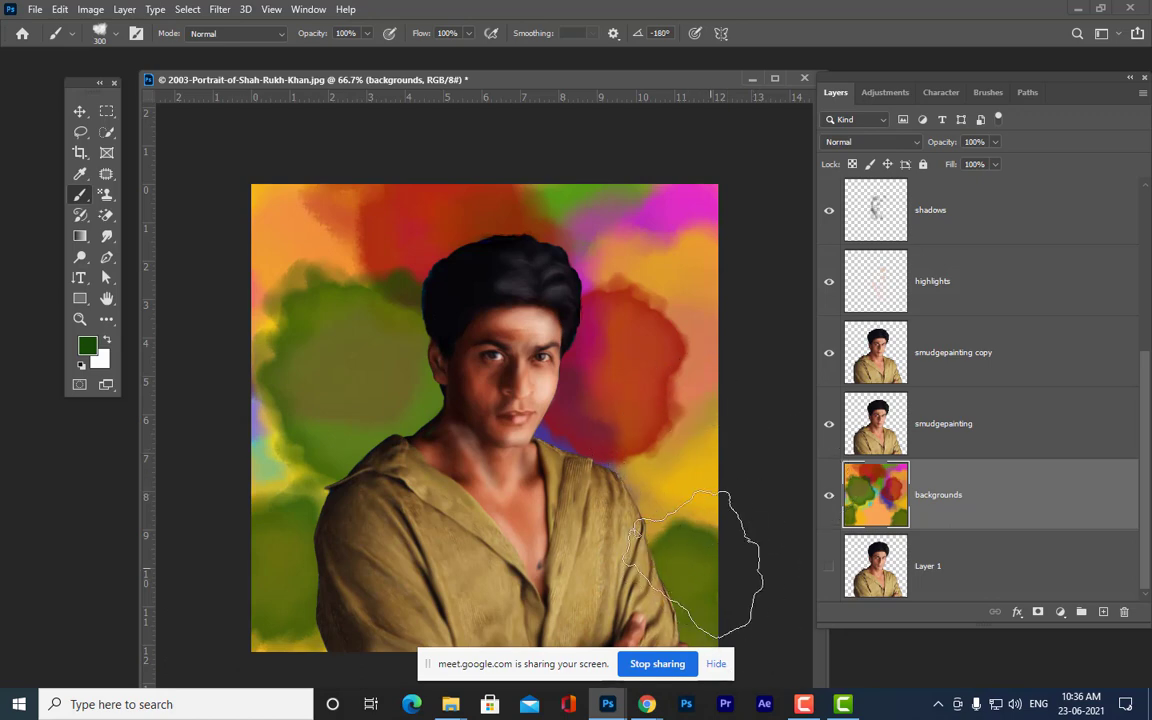
left_click_drag(643, 428, 687, 468)
mouse_move(698, 357)
left_mouse_down()
mouse_move(640, 375)
mouse_move(681, 288)
mouse_move(676, 257)
mouse_move(640, 235)
left_mouse_up()
- Set the foreground colour to violet a307f4 and paint patches over the green on the right side of the background
left_click(87, 345)
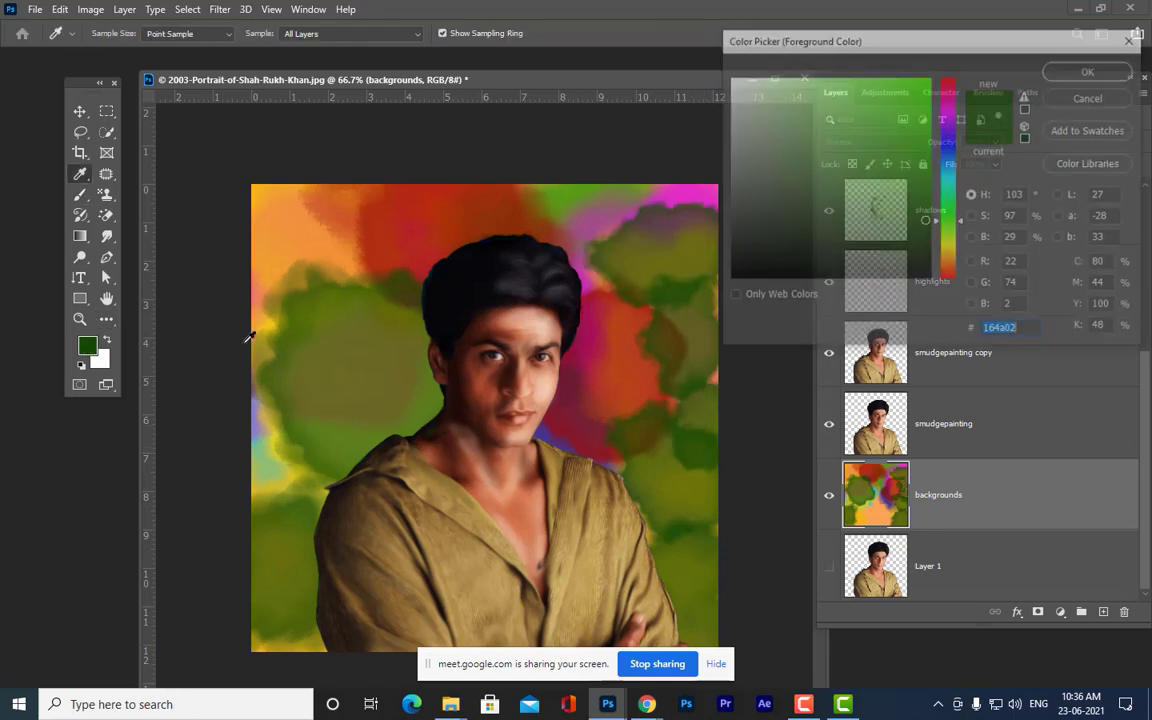
mouse_move(948, 116)
left_mouse_down()
mouse_move(952, 133)
mouse_move(961, 127)
left_mouse_up()
left_click(926, 86)
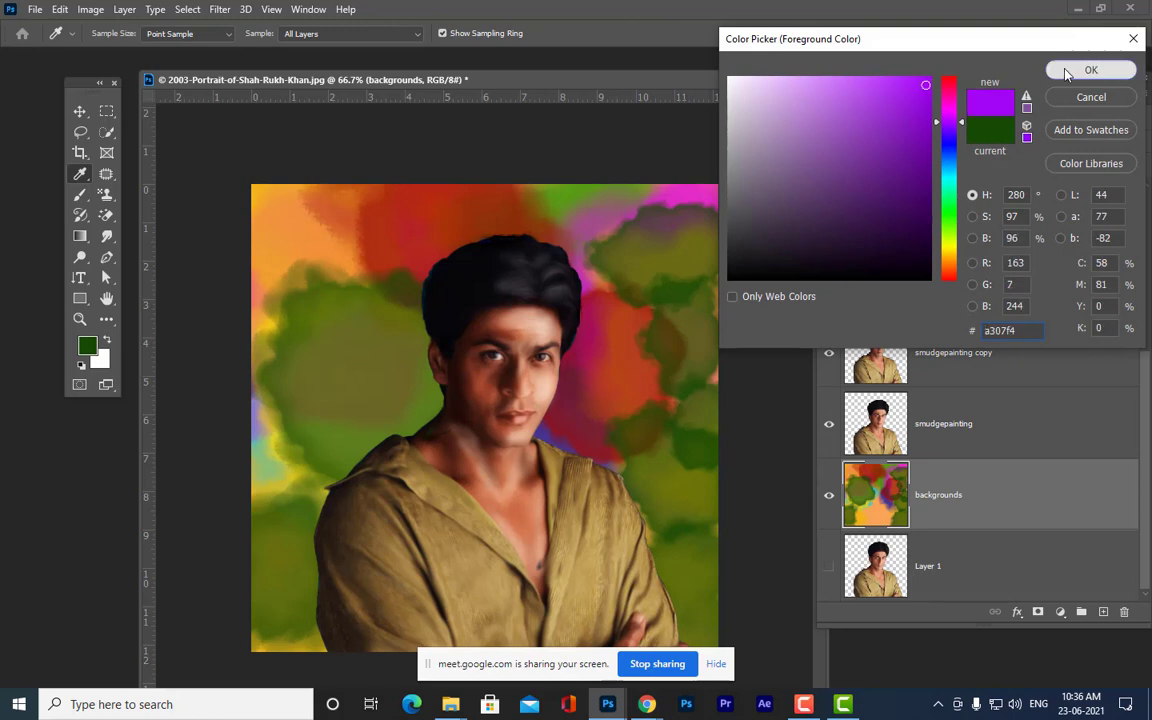
left_click(1067, 71)
mouse_move(664, 242)
left_mouse_down()
mouse_move(673, 302)
mouse_move(667, 385)
mouse_move(689, 460)
left_mouse_up()
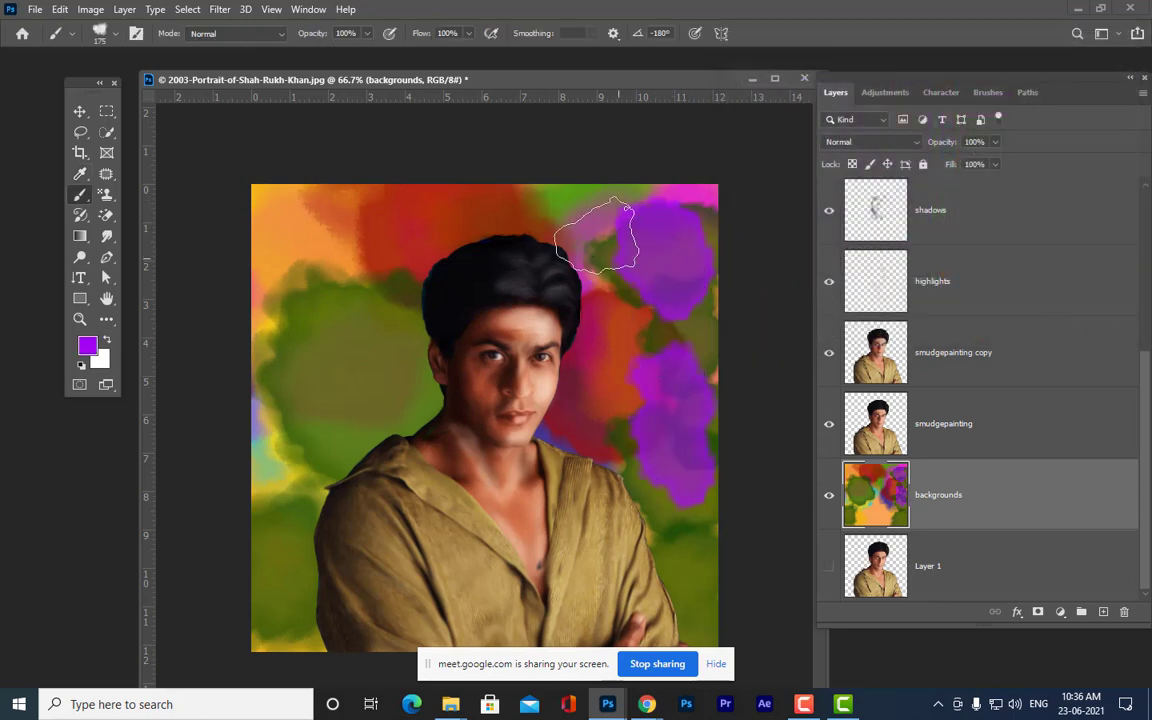
- Paint more violet patches around the man's head on both sides of the background
mouse_move(596, 234)
left_mouse_down()
mouse_move(657, 297)
mouse_move(602, 366)
mouse_move(597, 400)
mouse_move(679, 450)
left_mouse_up()
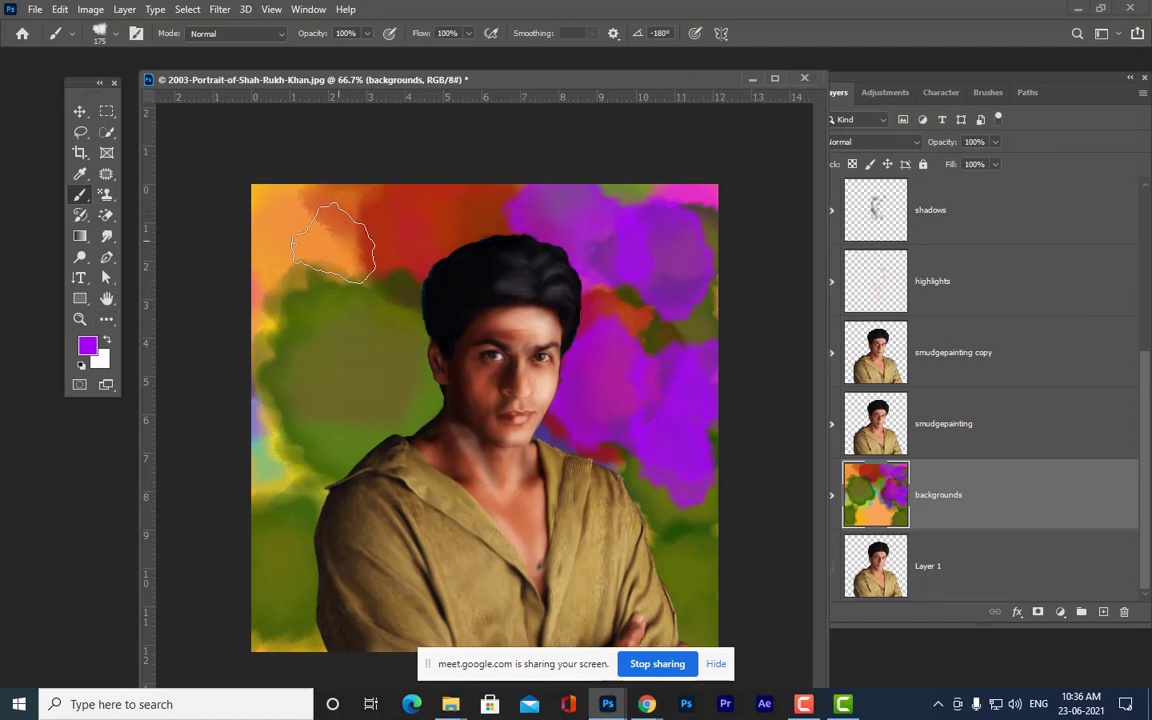
left_click_drag(360, 230, 310, 255)
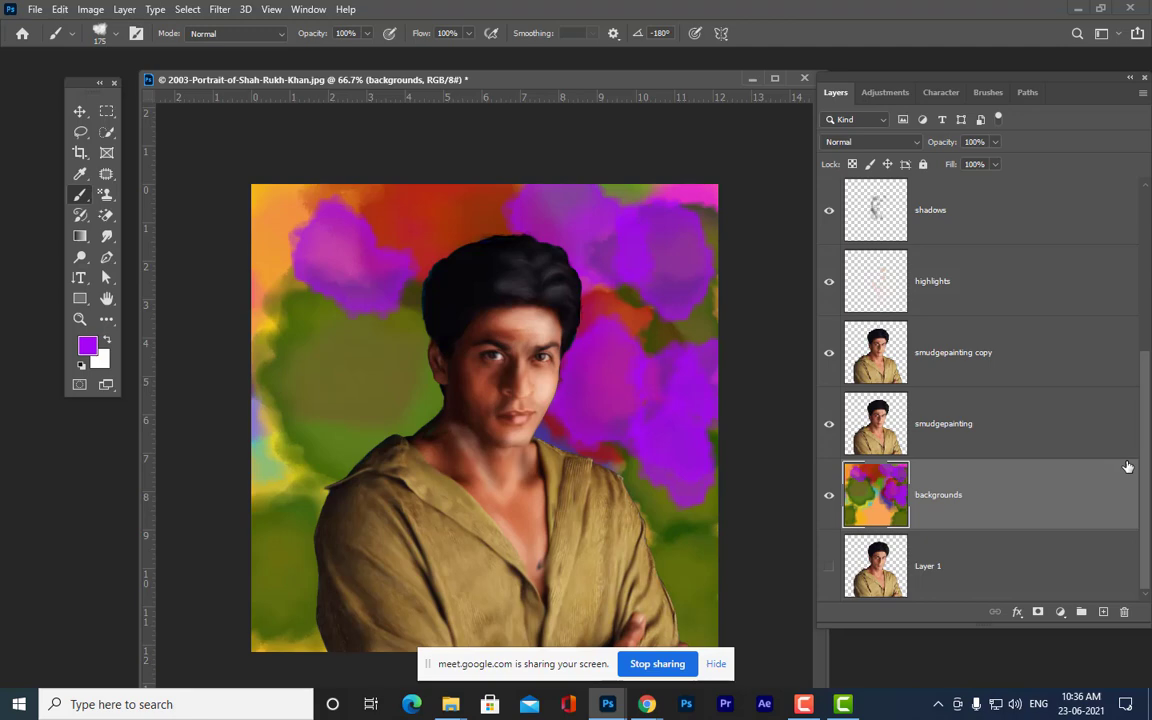
- Try a duplicate of the backgrounds layer in Multiply blend mode and delete that copy
key("ctrl+j")
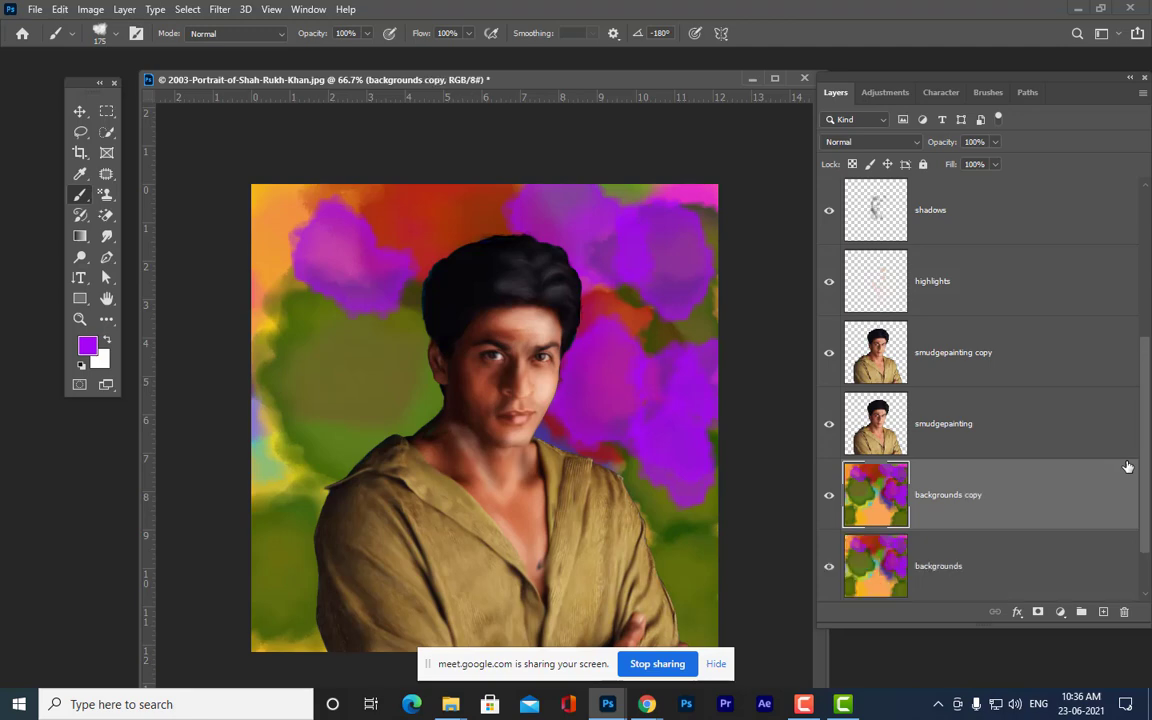
left_click(840, 142)
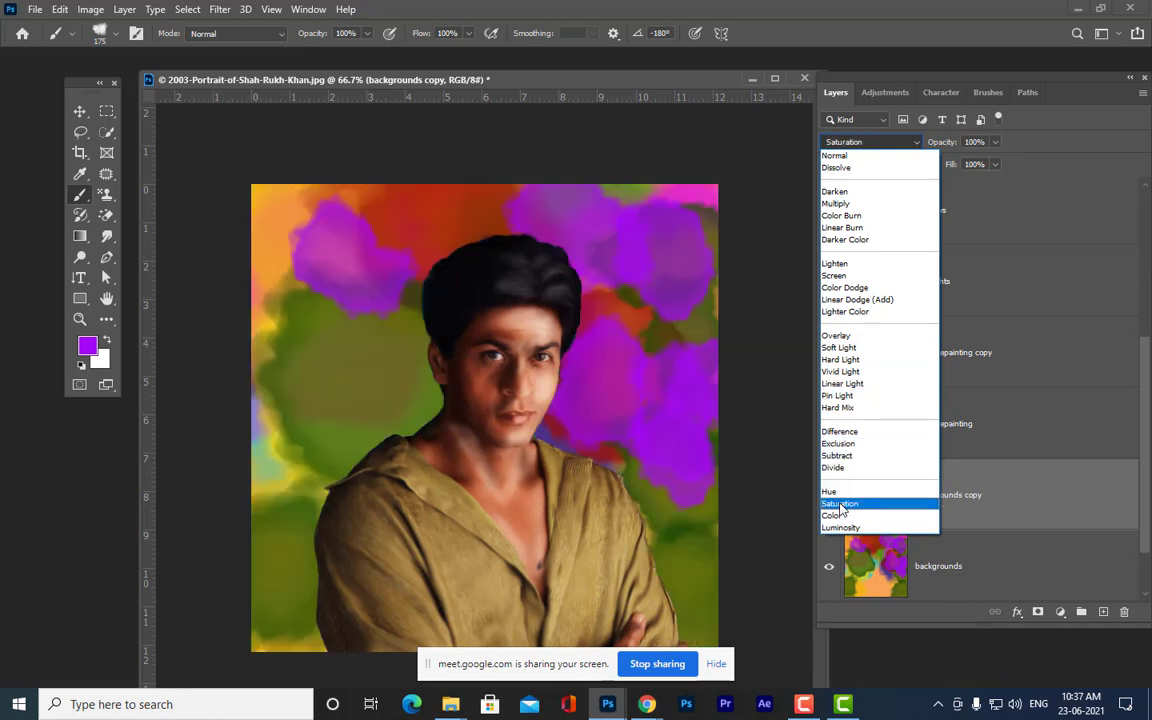
left_click(1036, 490)
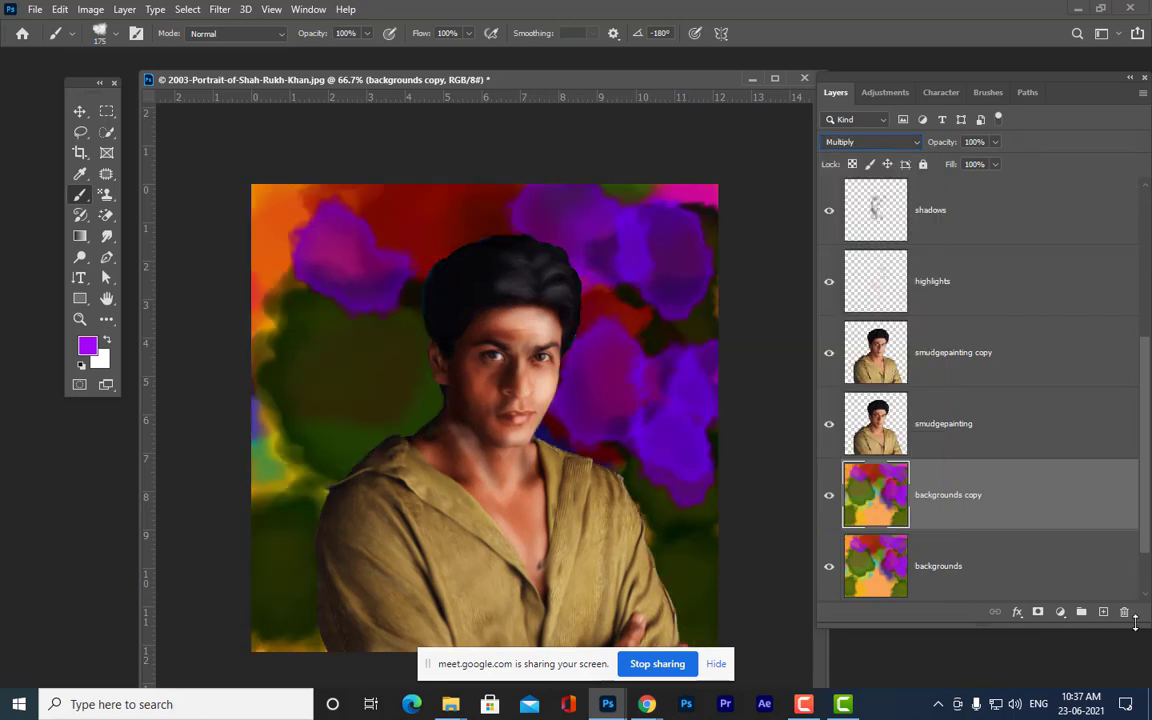
left_click(1124, 612)
left_click(500, 266)
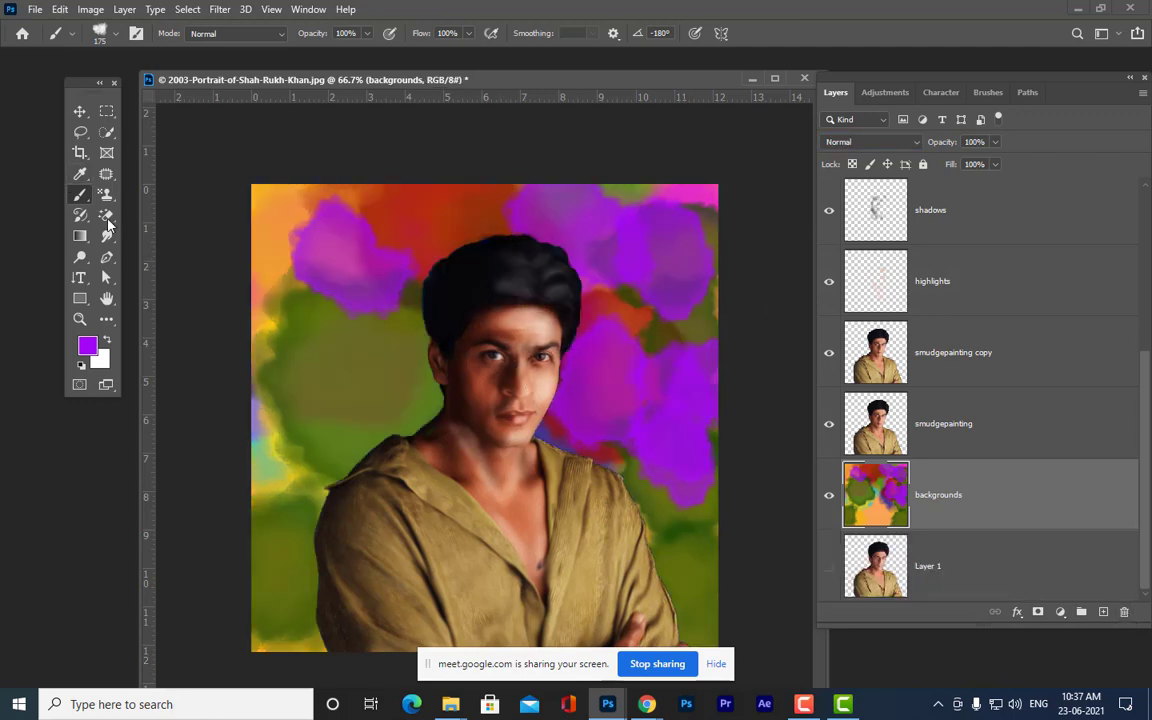
- Soften the painted patches on the backgrounds layer with the Blur tool at 100% strength, varying the brush size between 250 and 700 px
left_click(105, 238)
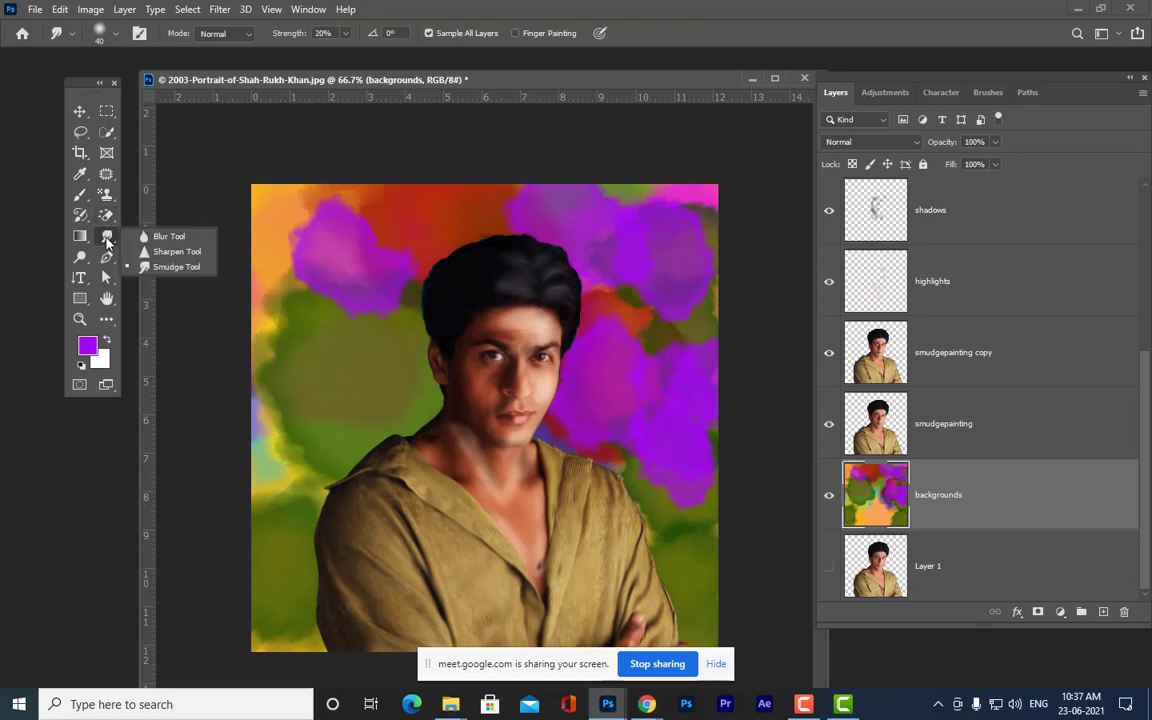
left_click(160, 237)
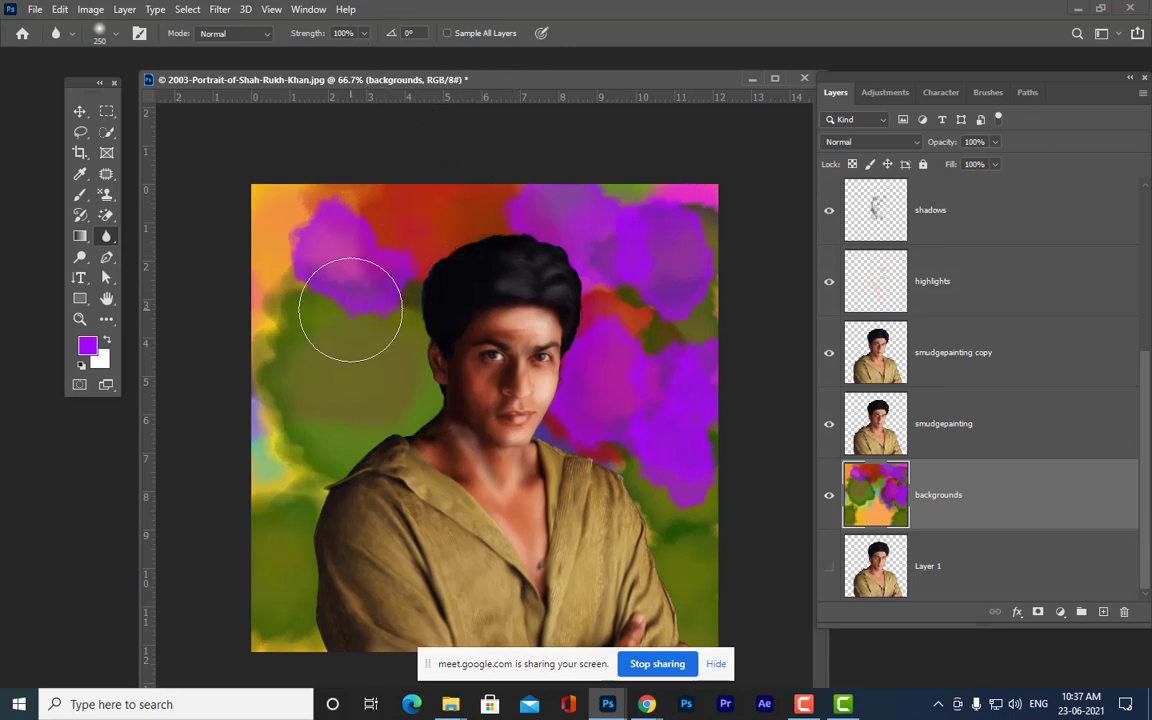
key("bracketright")
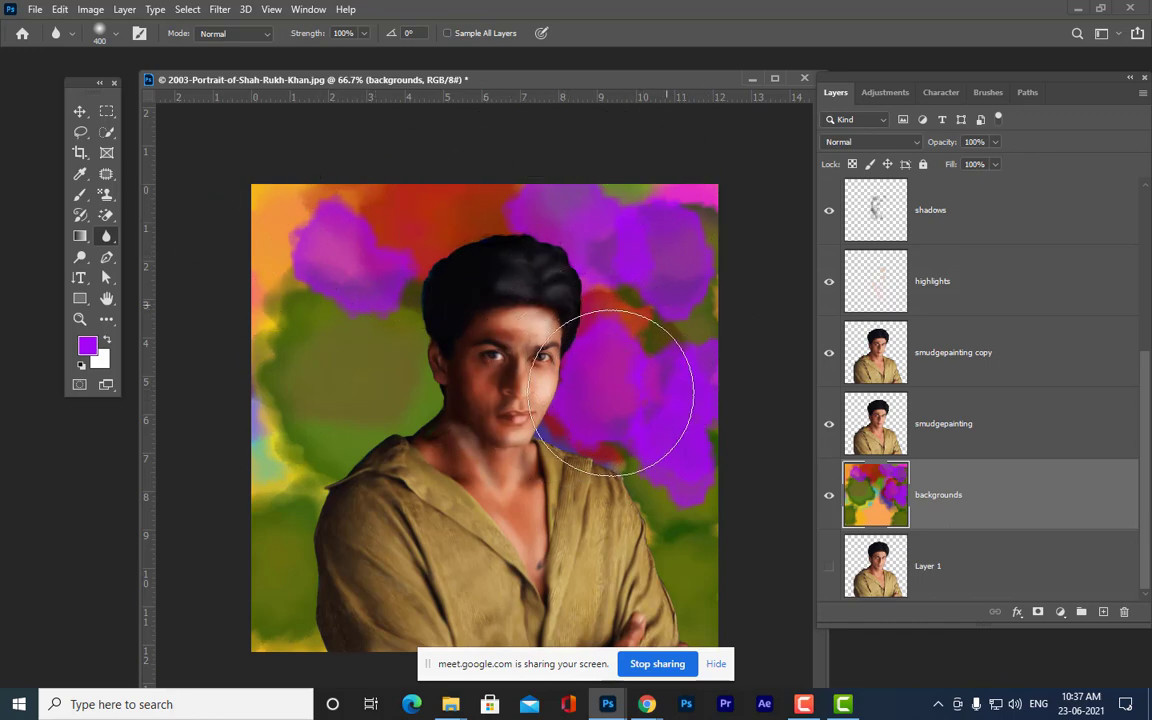
key("bracketright")
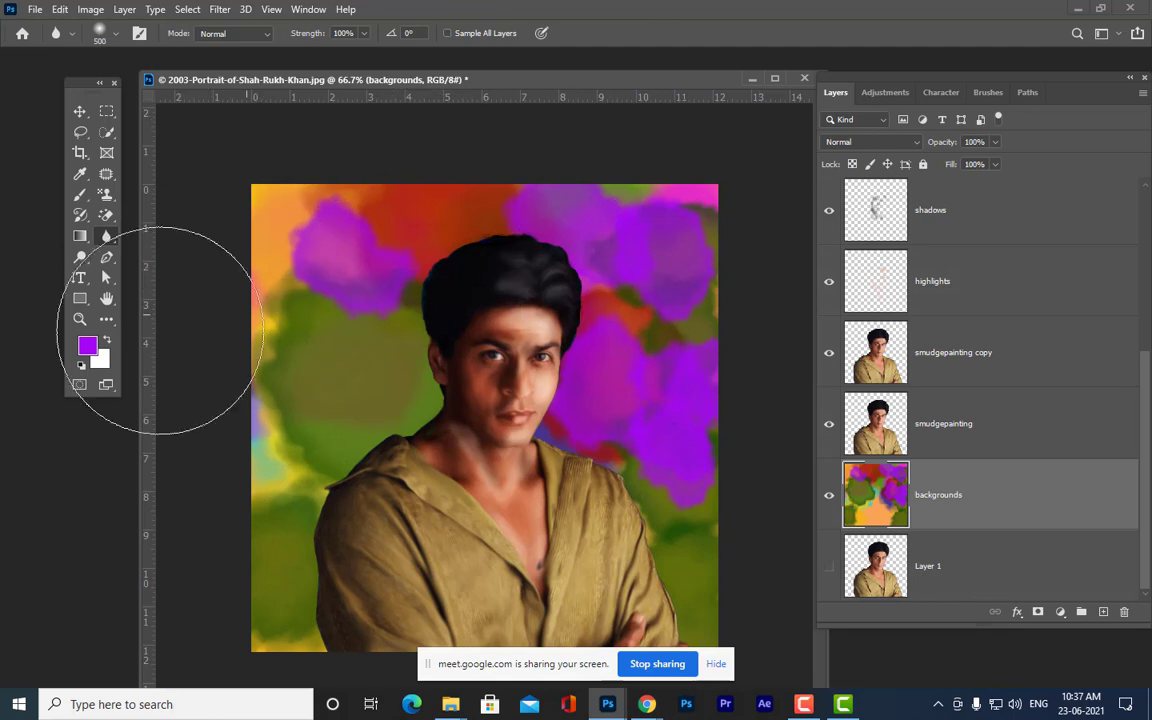
key("bracketright")
key("bracketright")
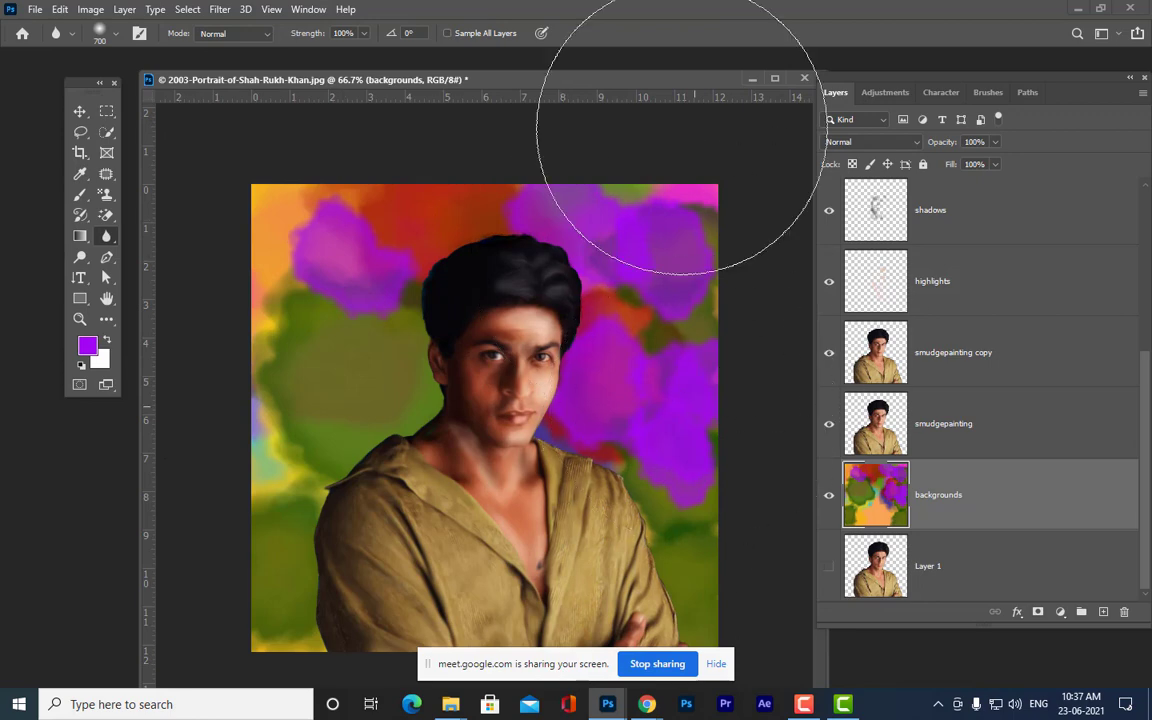
key("bracketleft")
key("bracketleft")
key("bracketleft")
key("bracketleft")
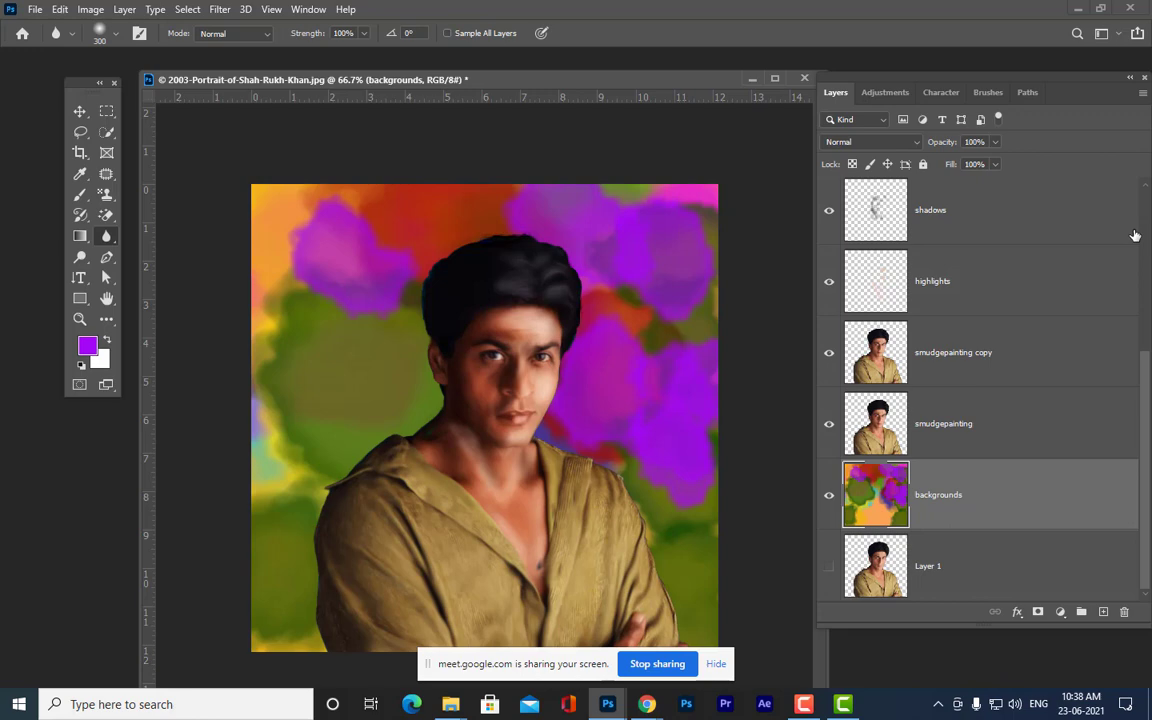
- Switch to the Google Images search in Chrome and replace the query "rajasthan culture" with "vign"
left_click(638, 711)
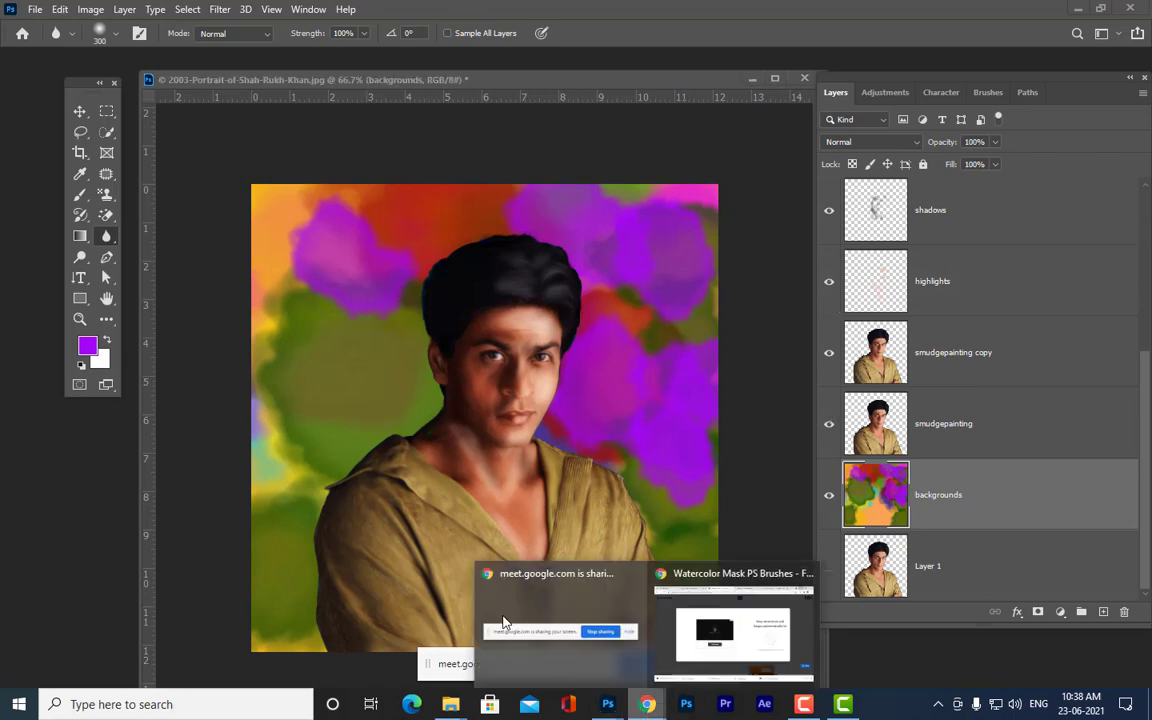
left_click(526, 616)
left_click(647, 704)
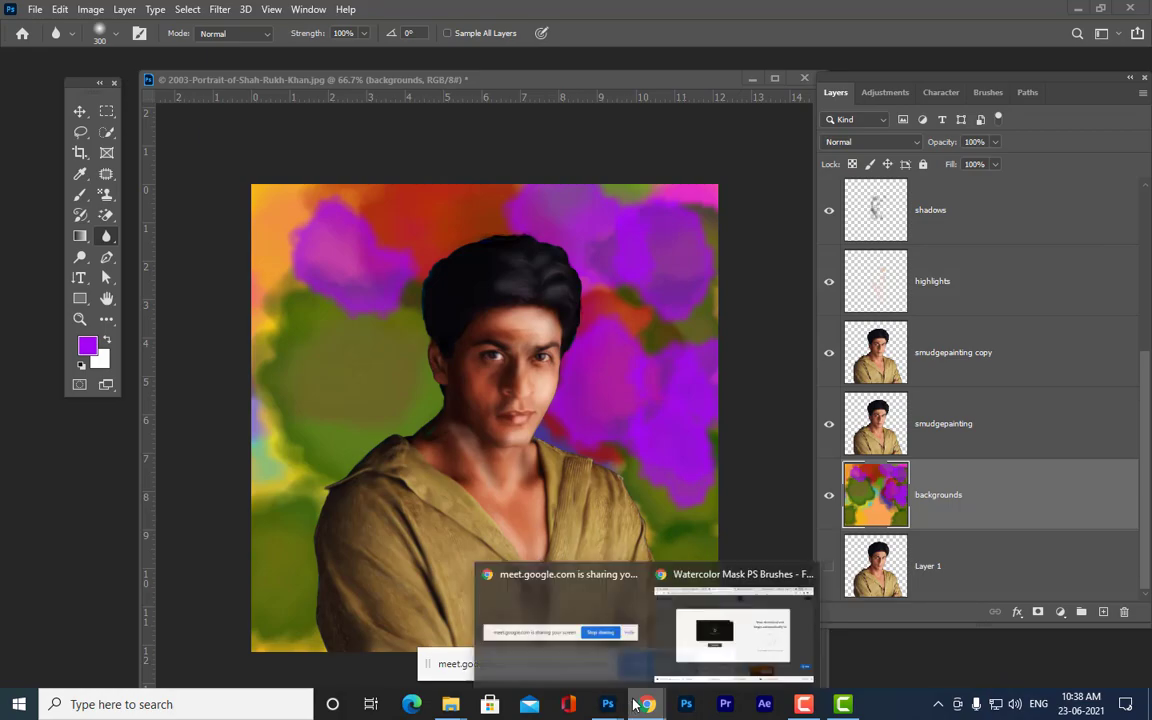
left_click(771, 630)
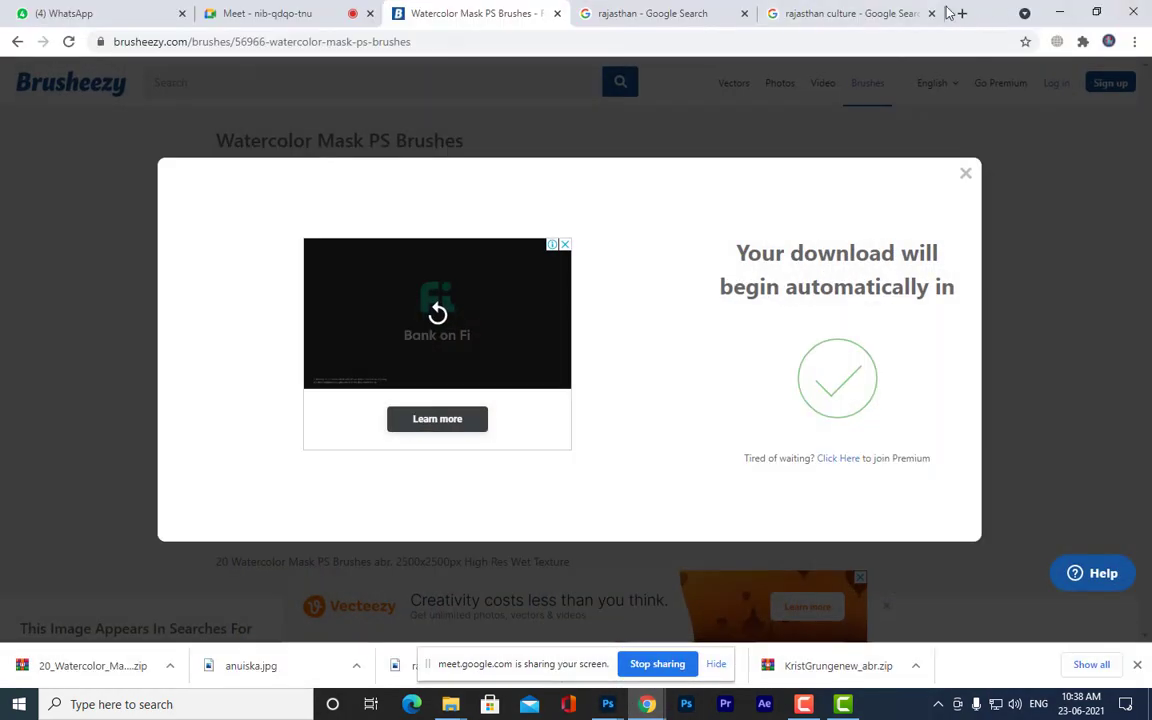
left_click(869, 16)
scroll(718, 155, "up", 5)
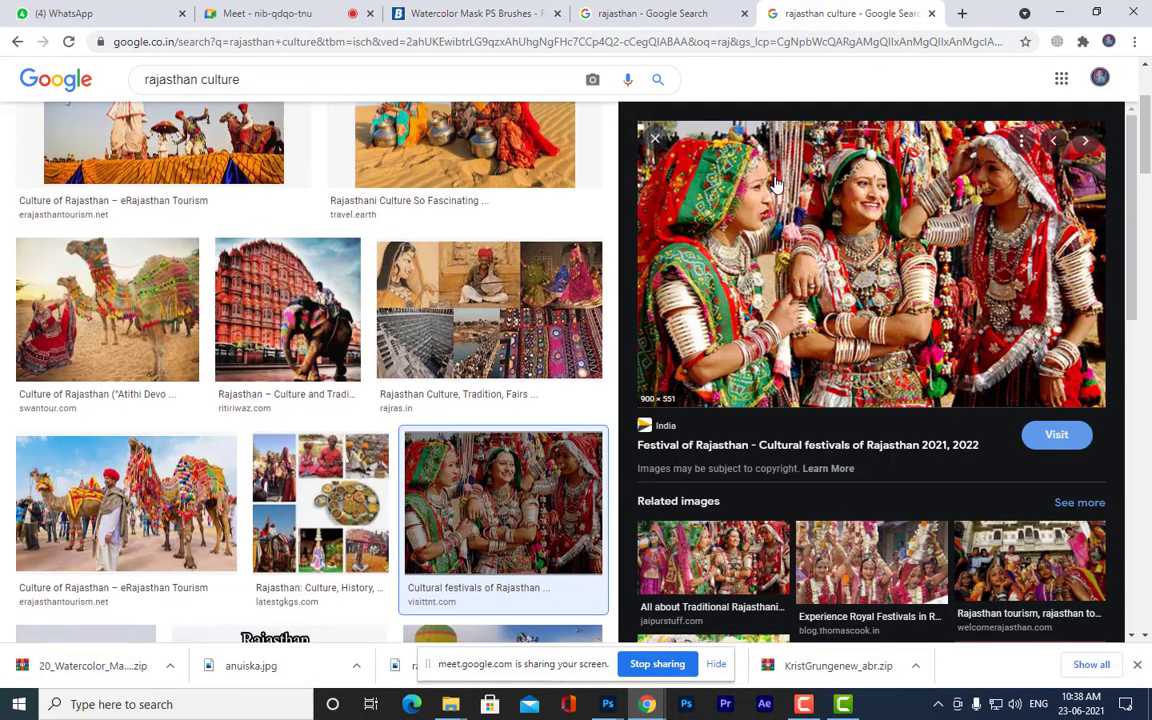
left_click_drag(262, 88, 3, 90)
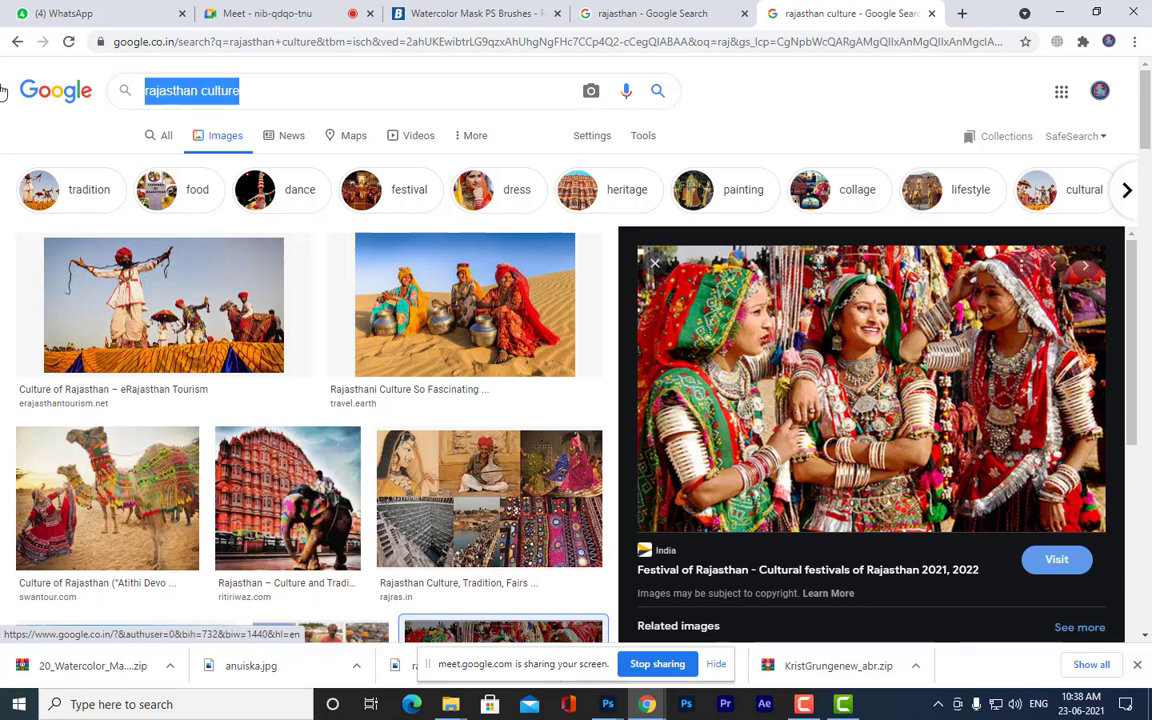
key("BackSpace")
type("vign")
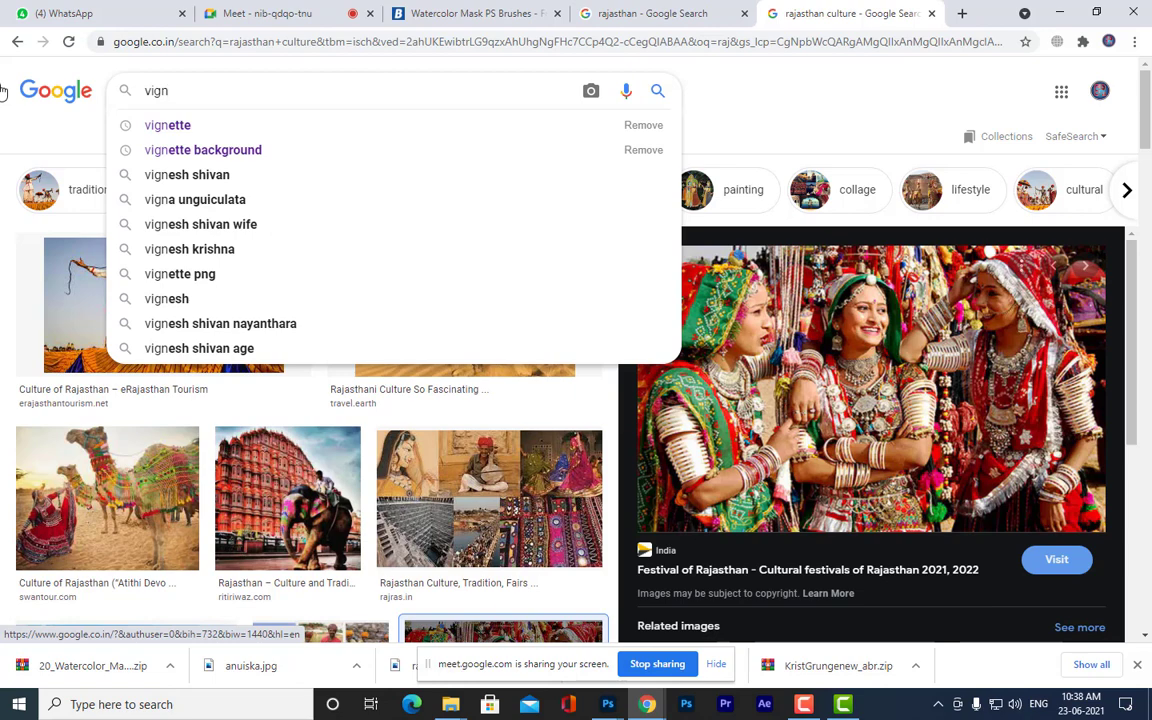
- Search Google Images for "vignette" and preview the iStock and Life's caveats and wonders results
key("Down")
key("Return")
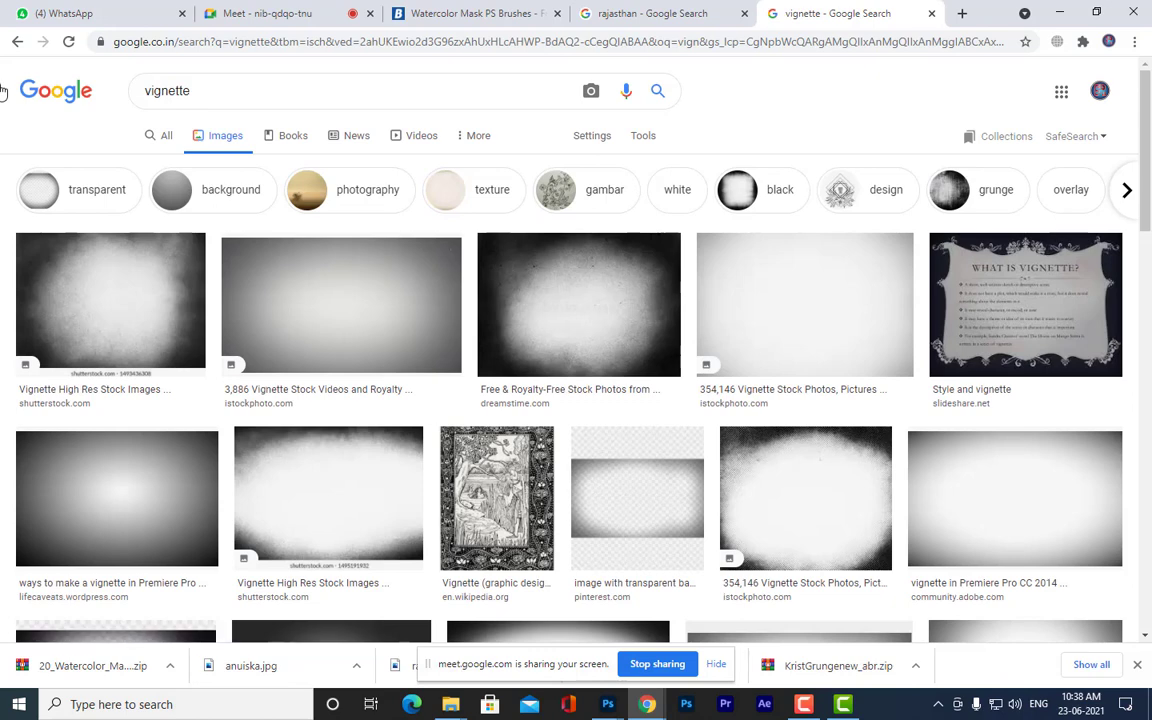
left_click(61, 509)
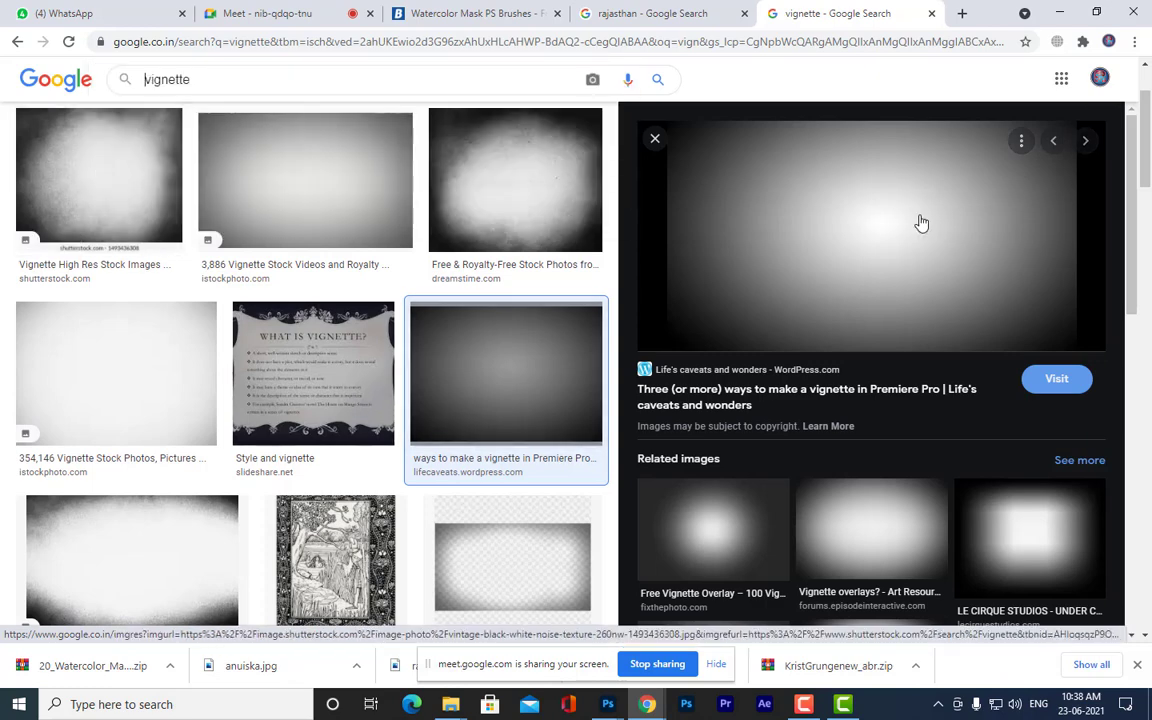
left_click(362, 190)
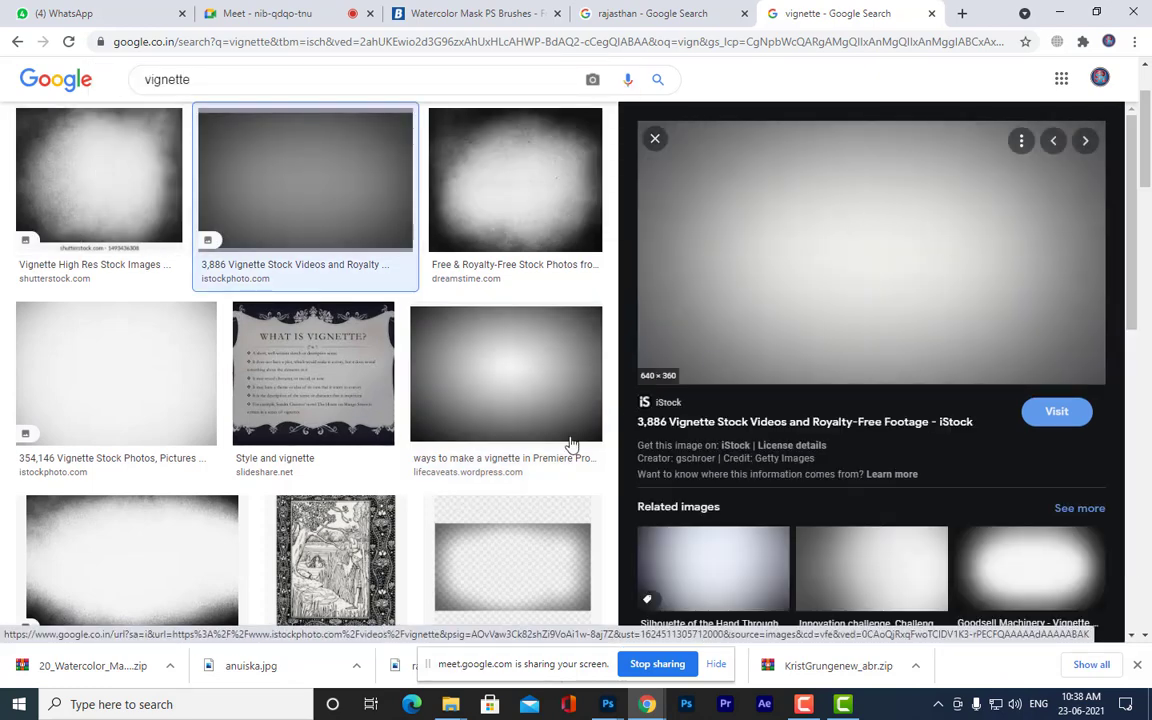
left_click(483, 406)
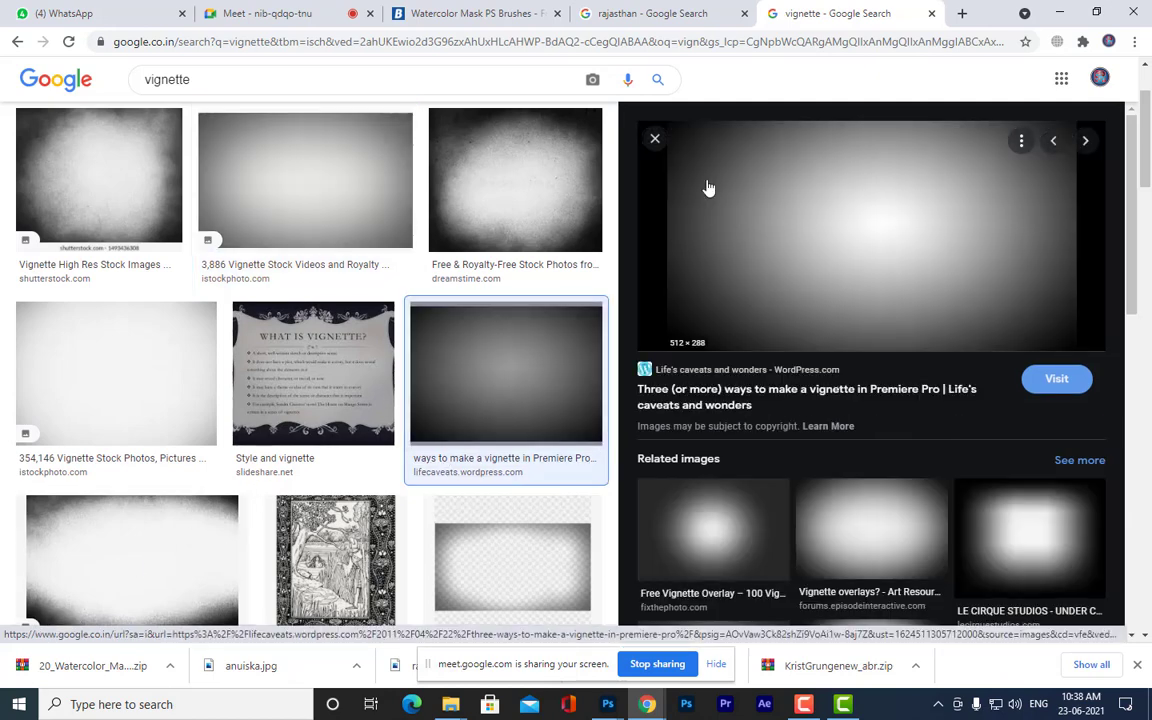
- Browse the related vignette images, previewing the Lightning Trigger and PNGio ones
scroll(953, 599, "down", 5)
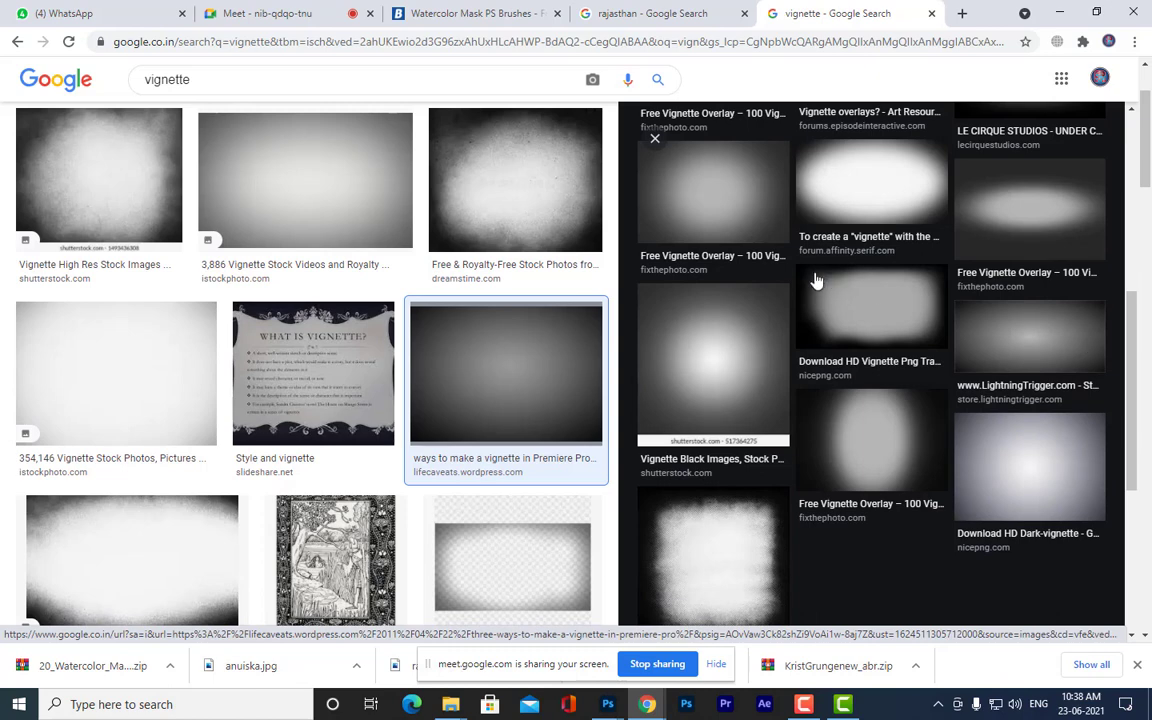
left_click(1041, 334)
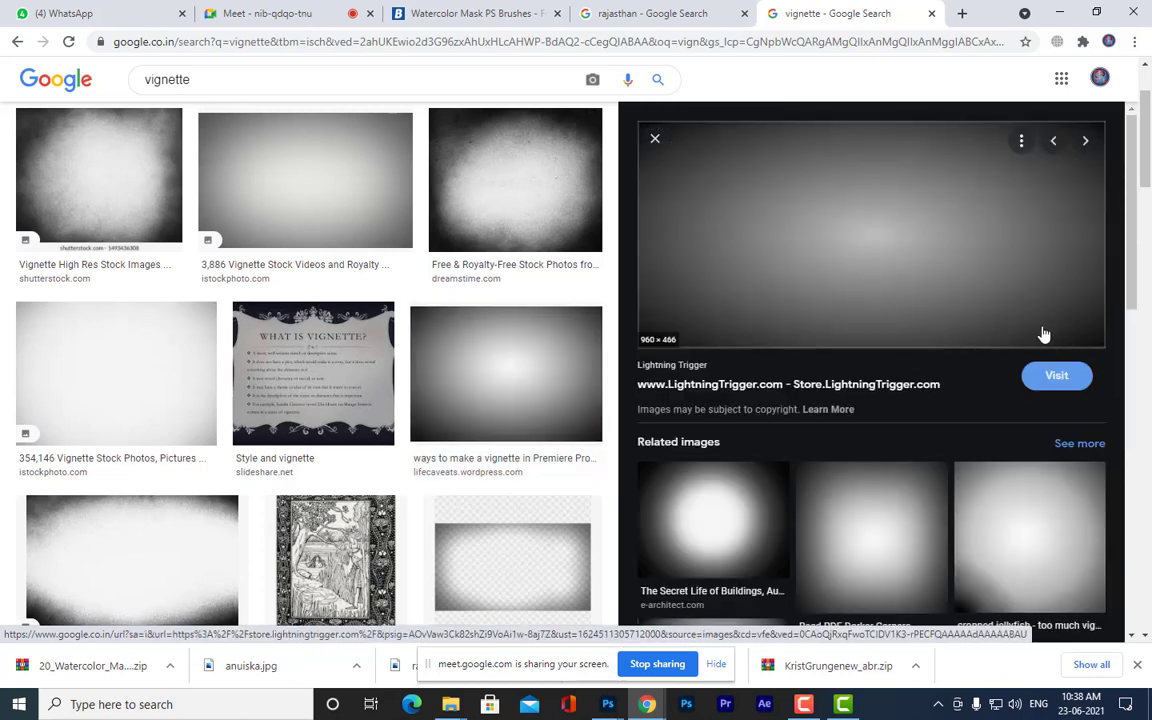
scroll(1044, 333, "down", 3)
scroll(748, 393, "up", 4)
scroll(848, 392, "down", 5)
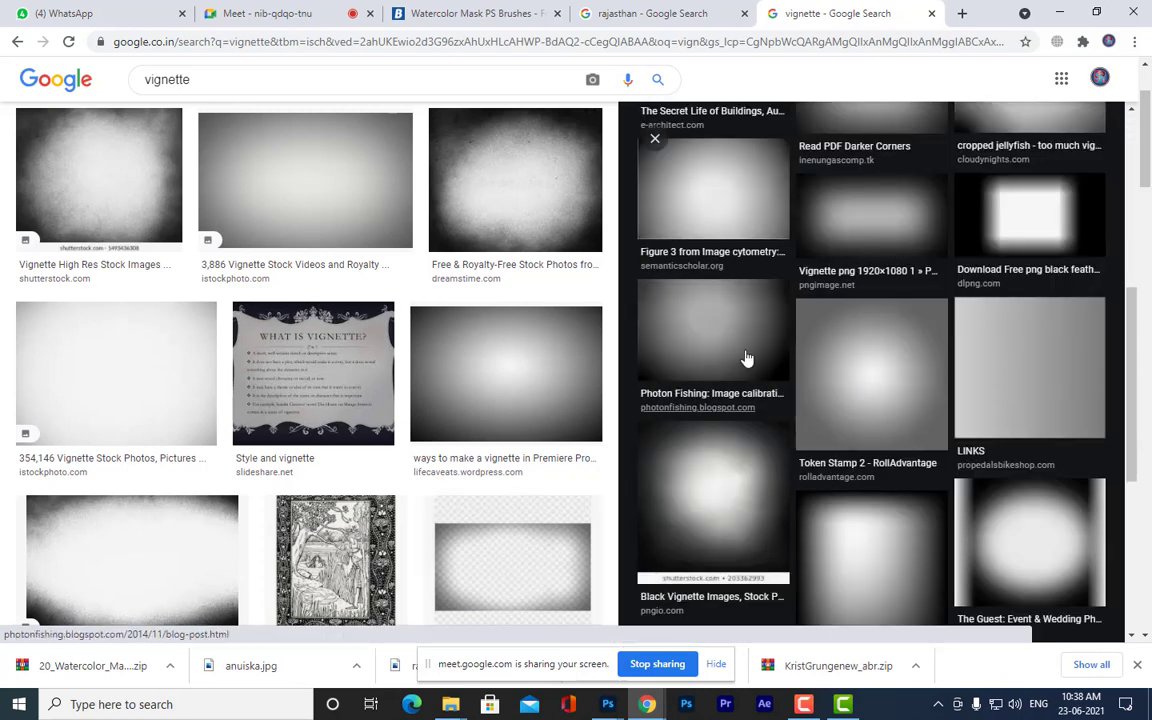
left_click(720, 480)
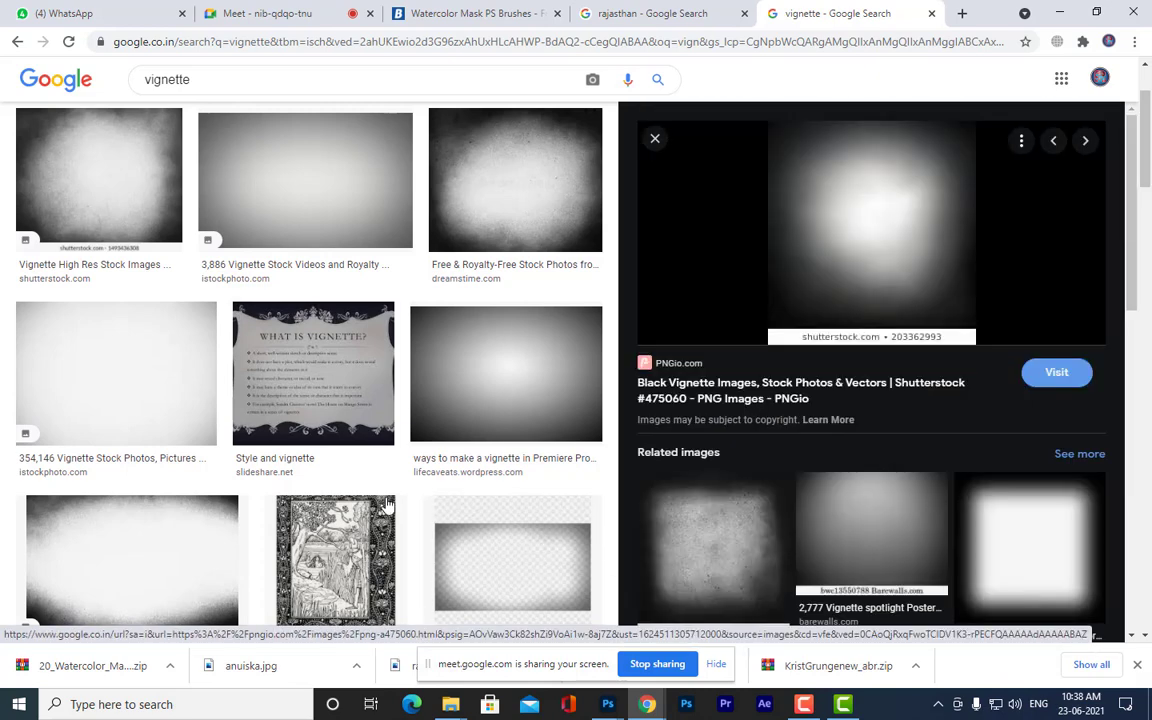
- Filter the vignette results to Large size and preview the transparent vignette overlay from Episode Forums
scroll(360, 355, "up", 3)
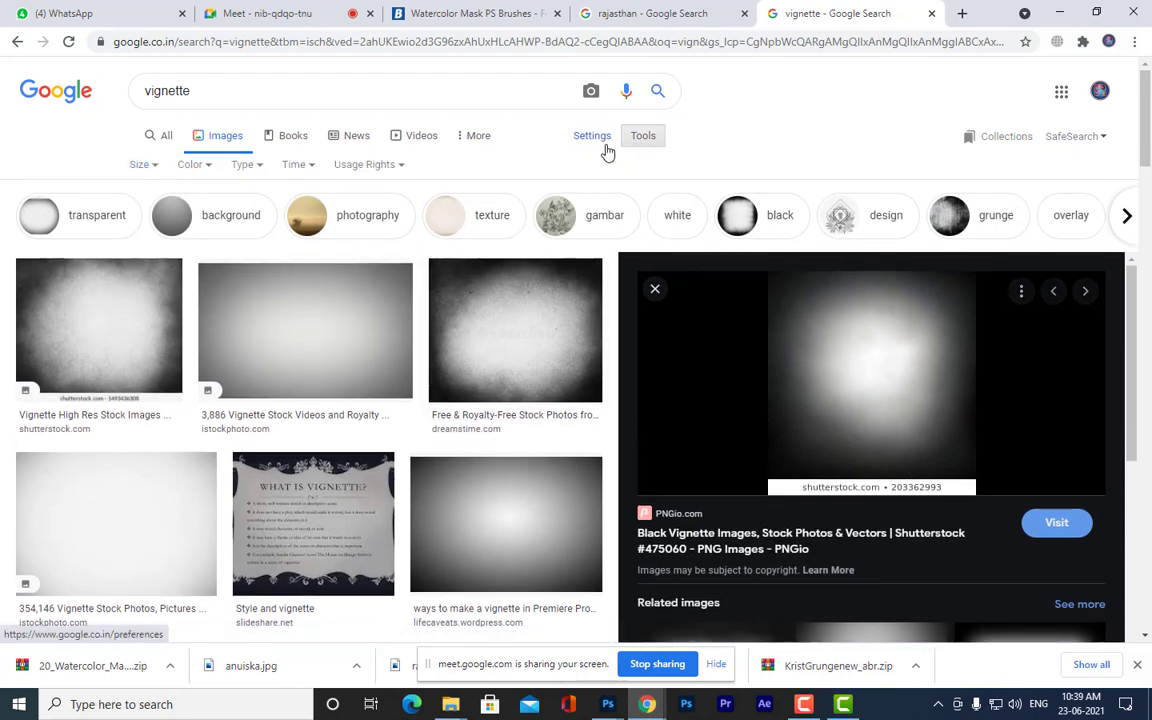
left_click(143, 161)
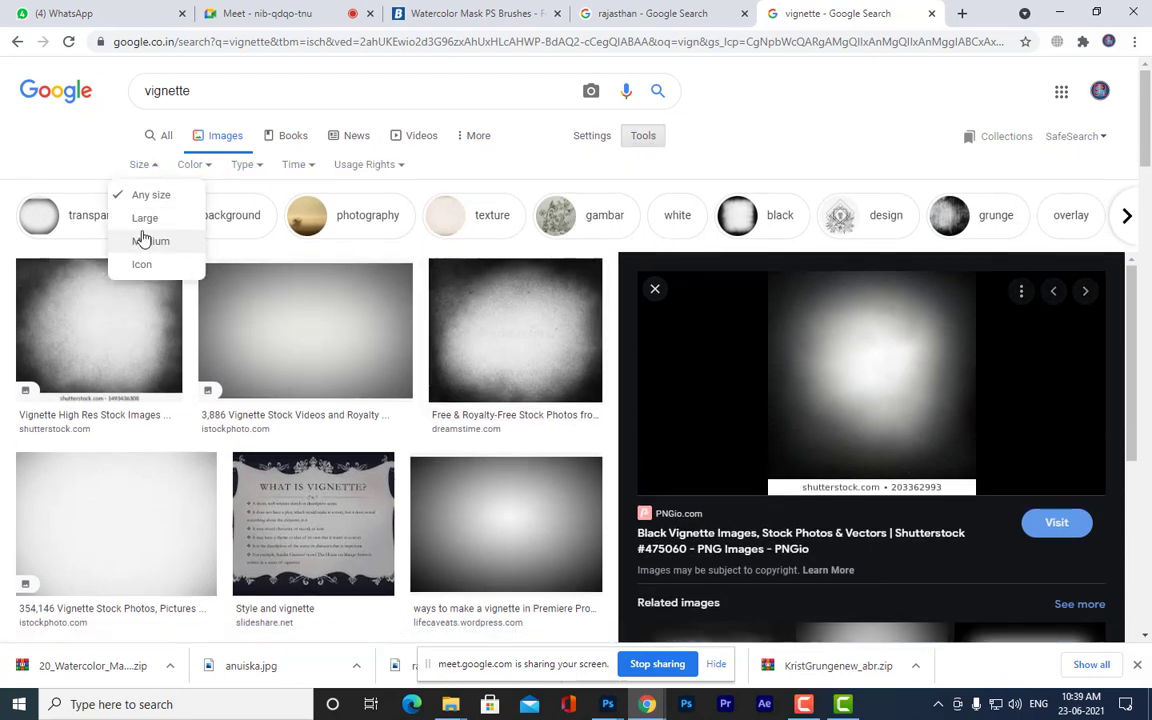
left_click(144, 219)
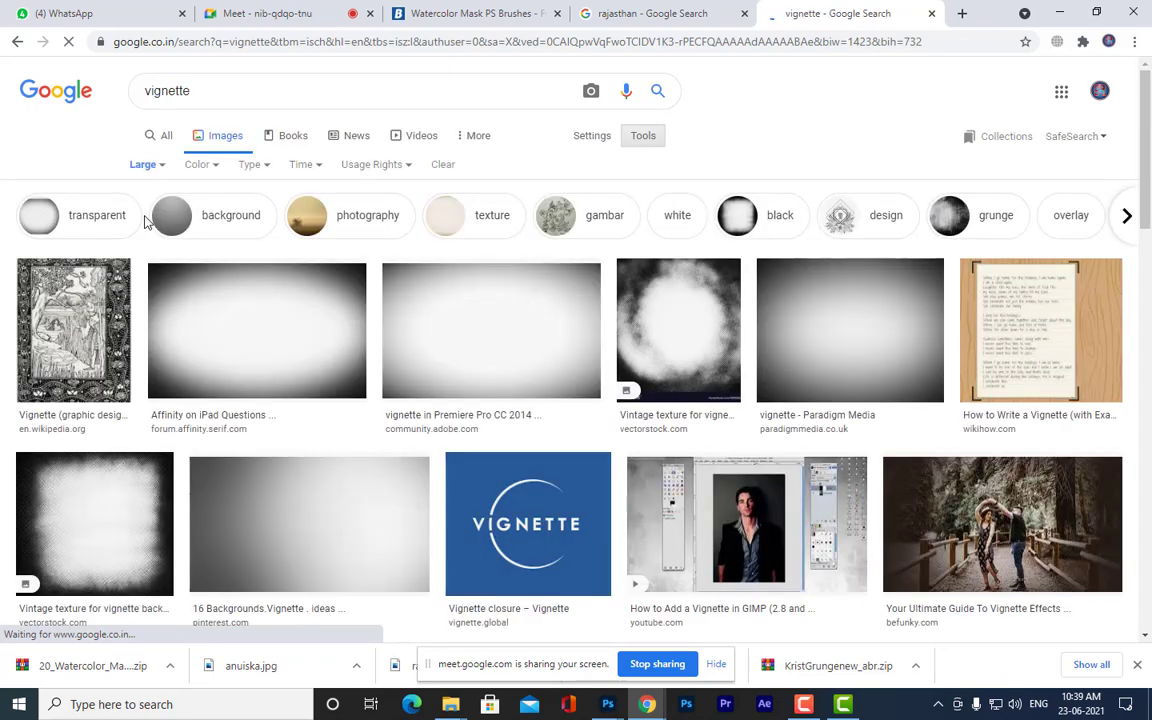
left_click(295, 330)
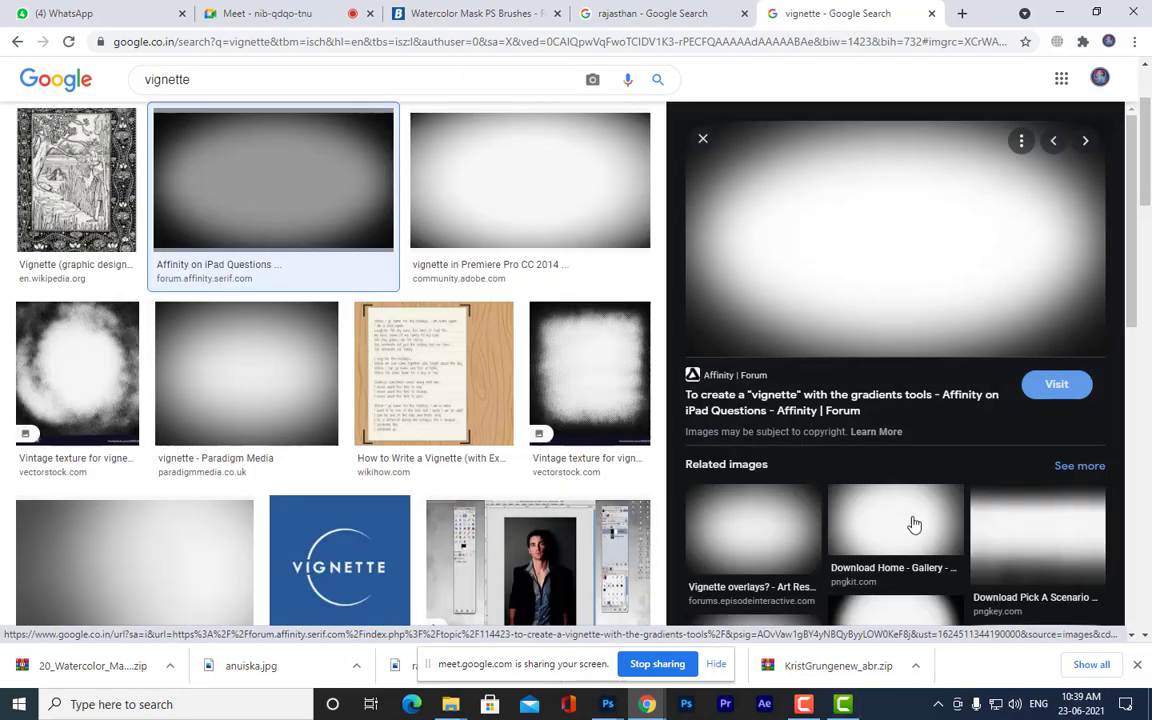
left_click(780, 544)
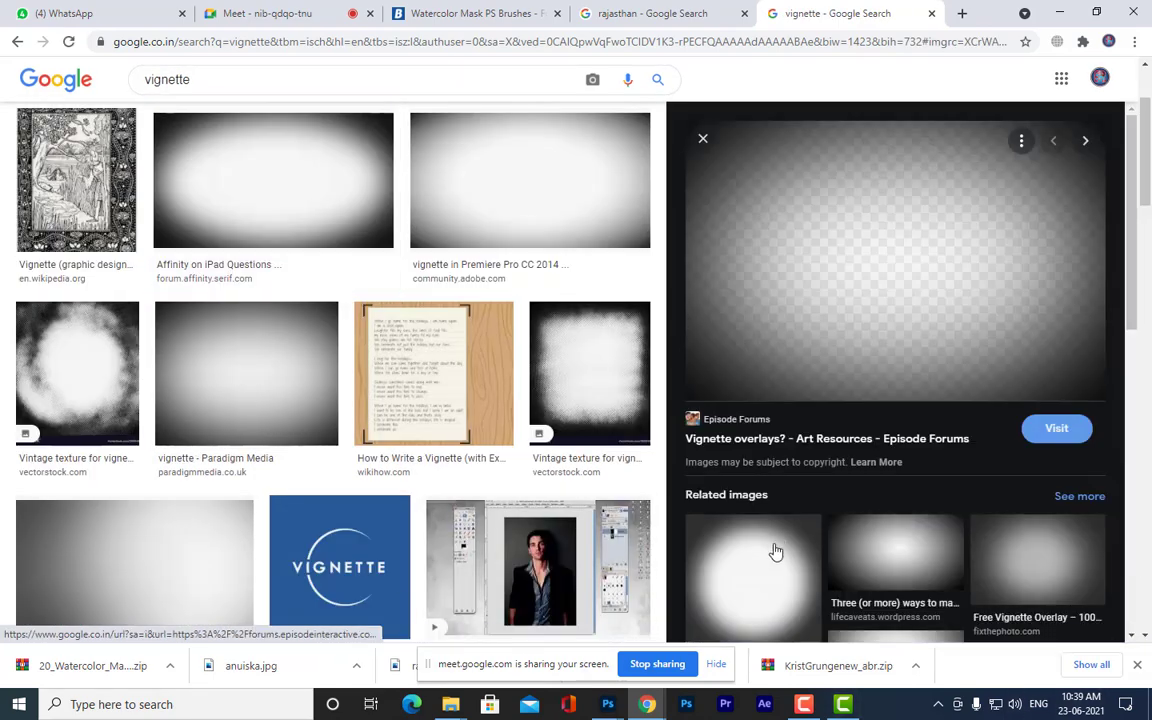
- Save the previewed vignette overlay to the Desktop as a PNG image named vignette2
right_click(884, 207)
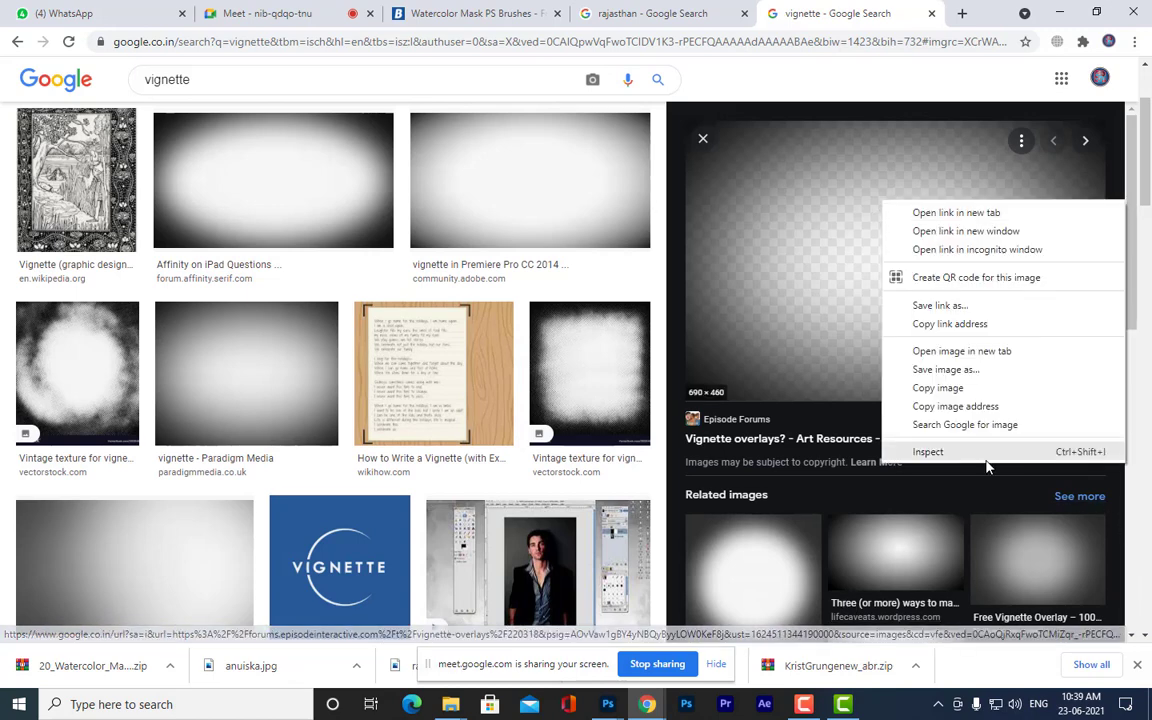
left_click(943, 370)
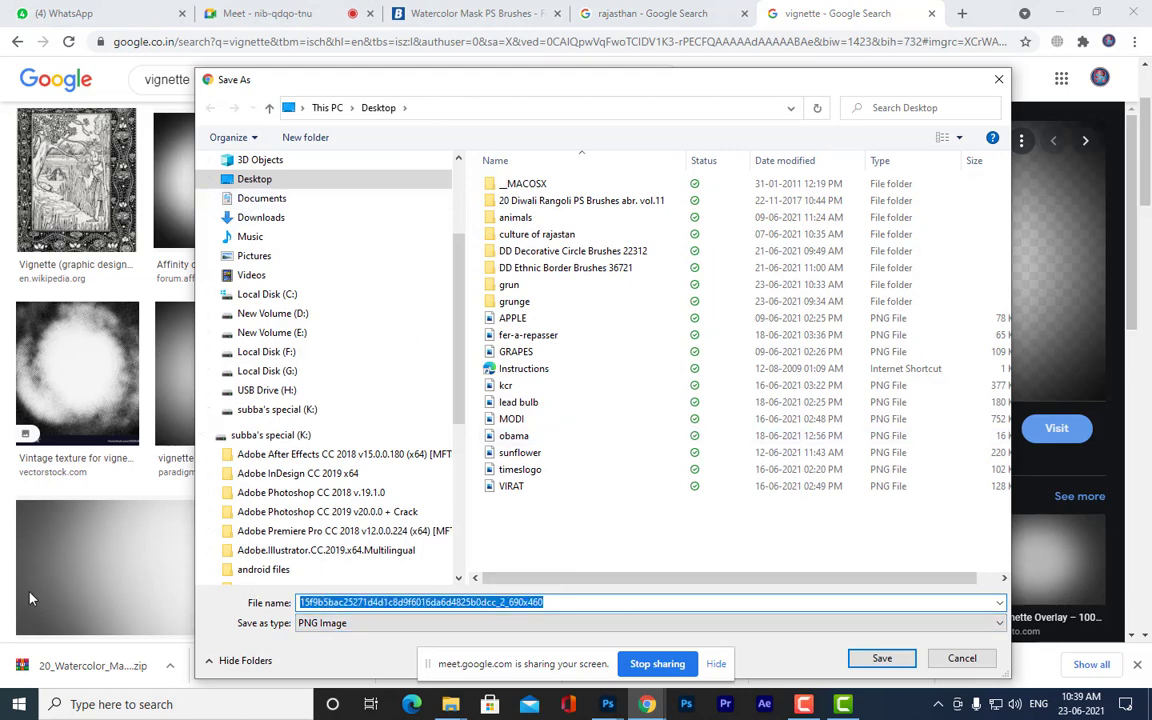
key("BackSpace")
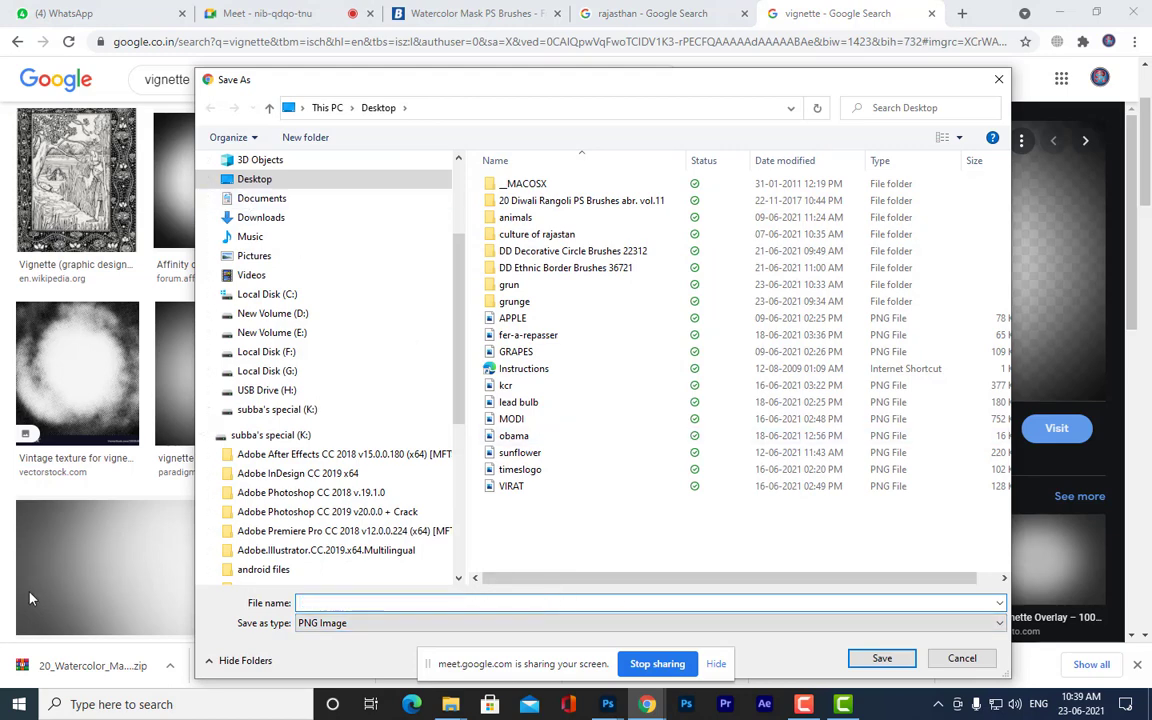
type("vigne")
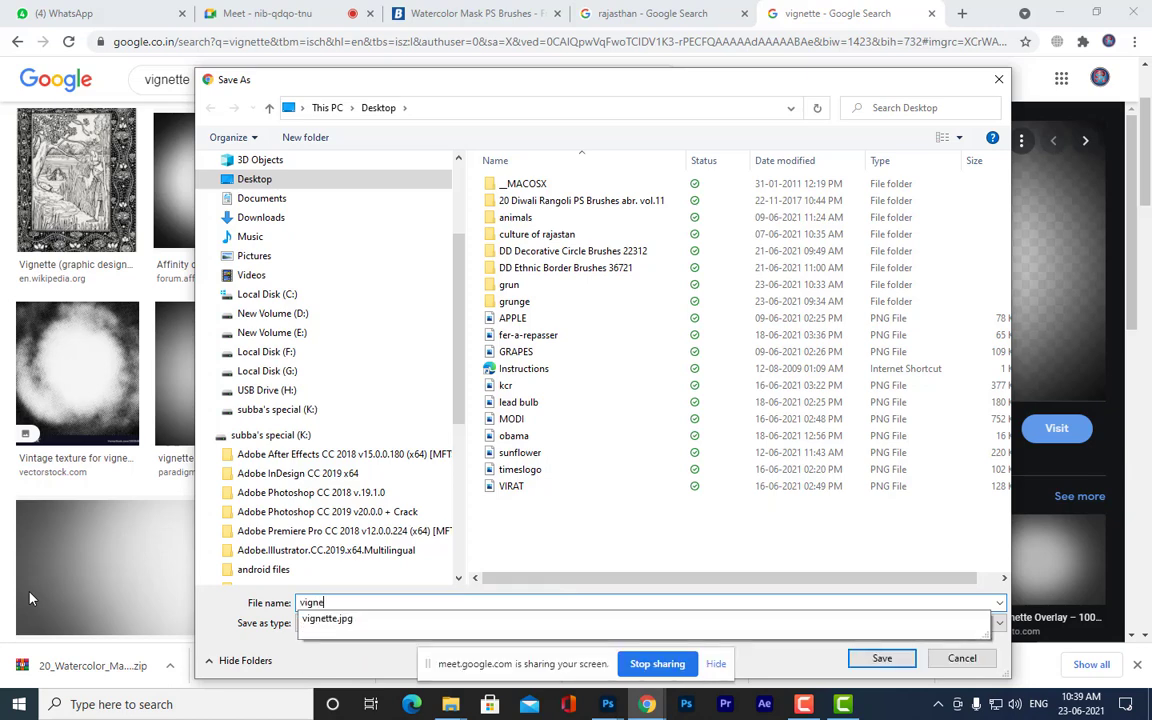
type("tte2")
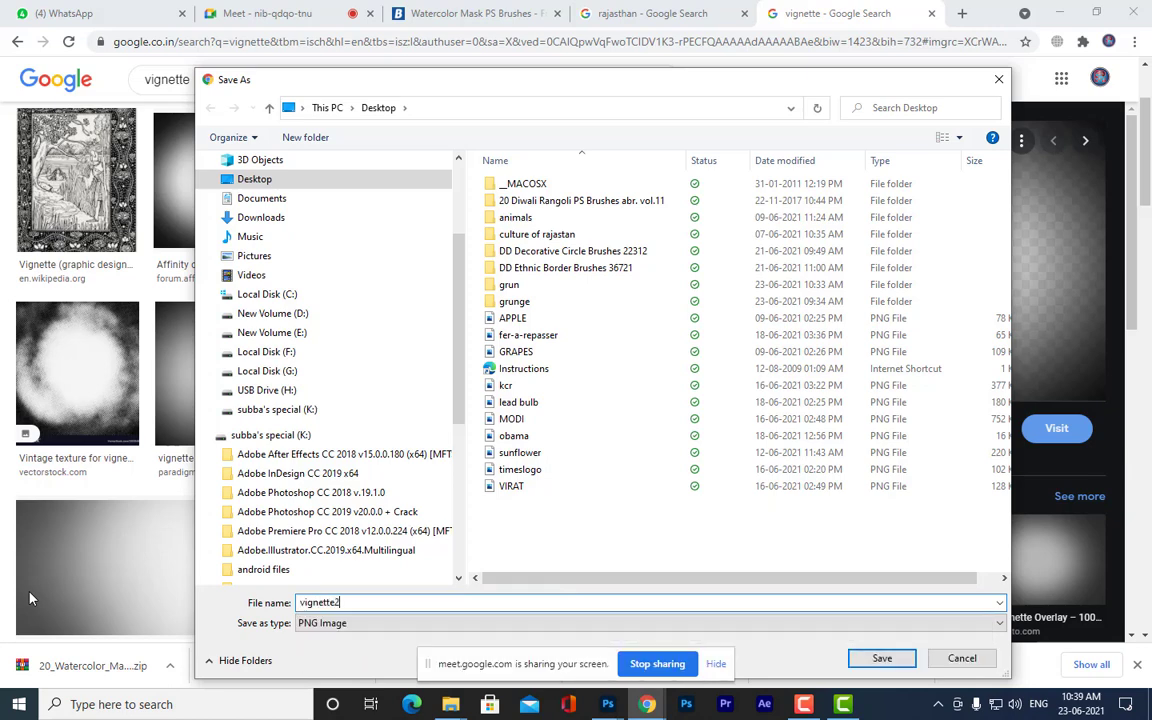
left_click(882, 657)
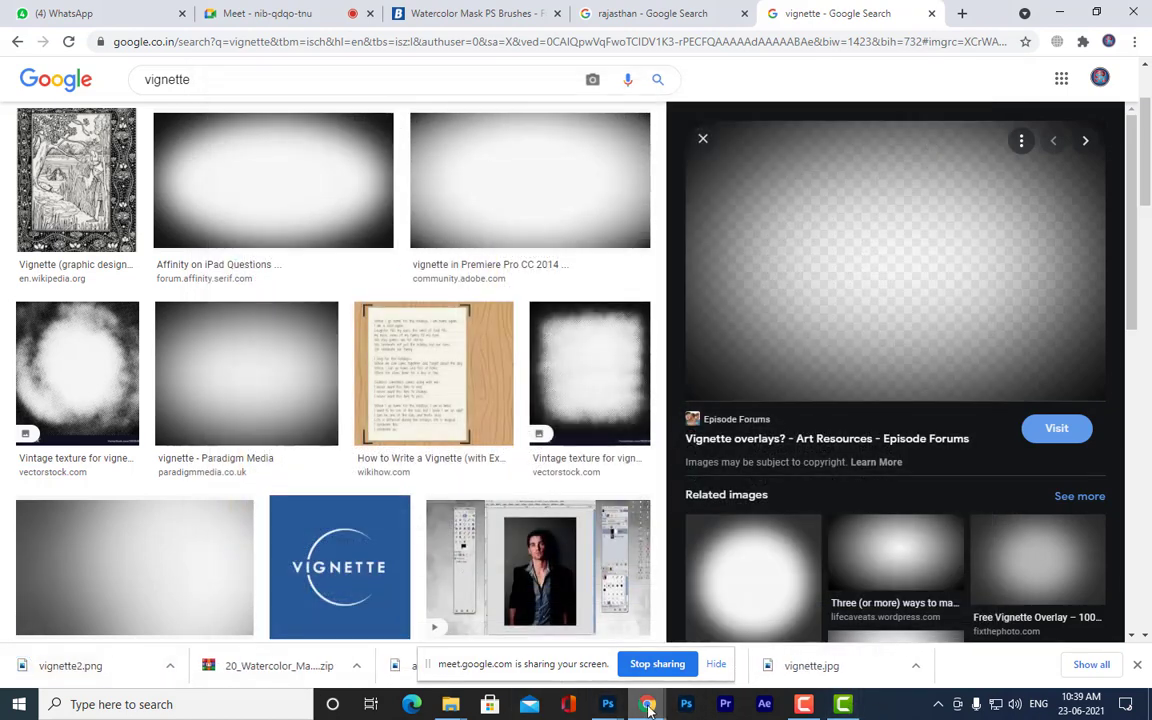
- Switch to Photoshop and browse the Desktop folder for an image to open, showing the files as thumbnails
mouse_move(608, 706)
left_click(715, 615)
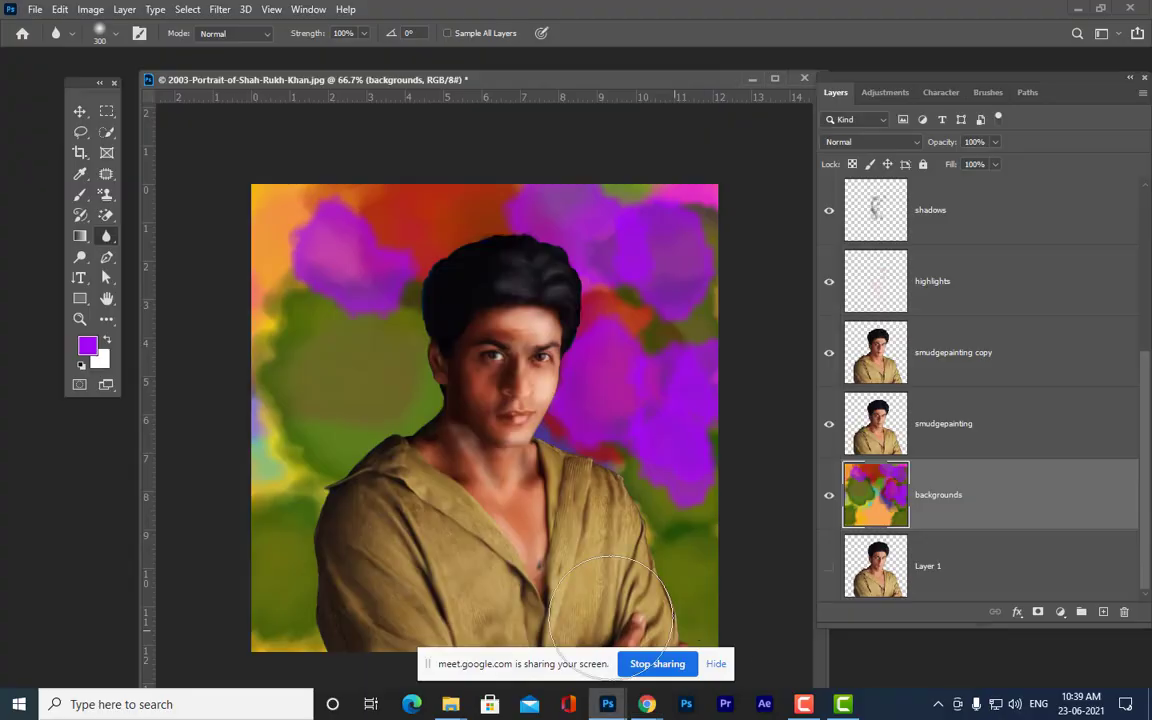
left_click_drag(430, 88, 426, 85)
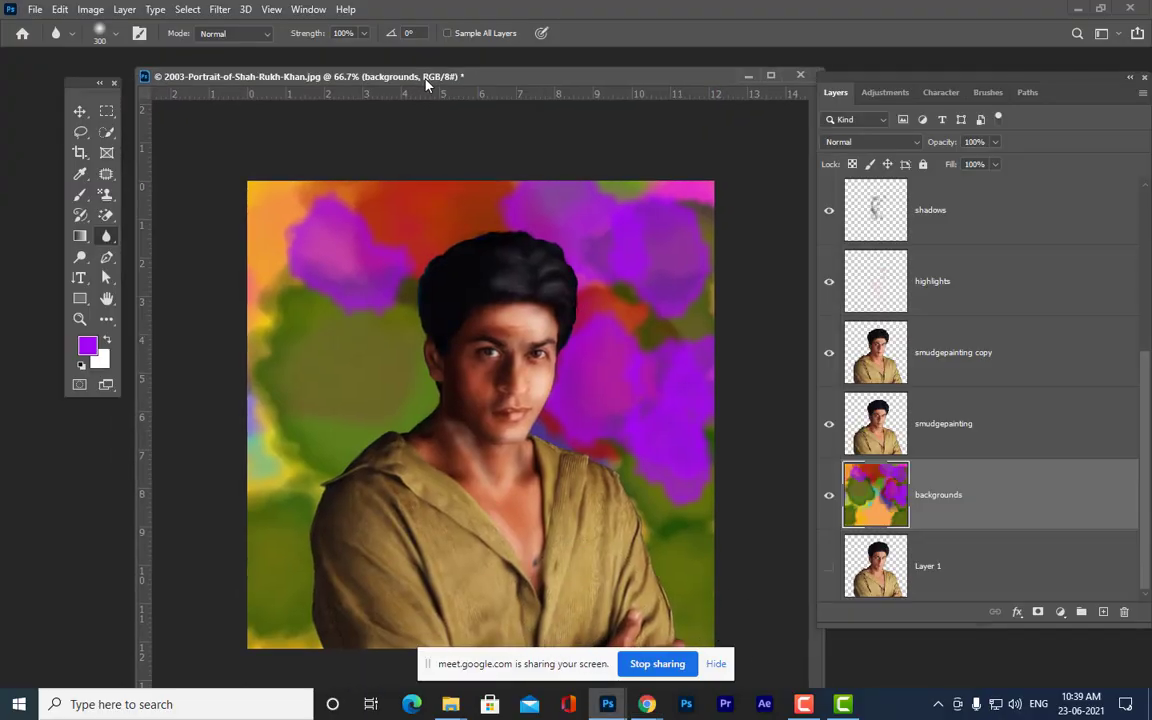
left_click(35, 9)
left_click(44, 41)
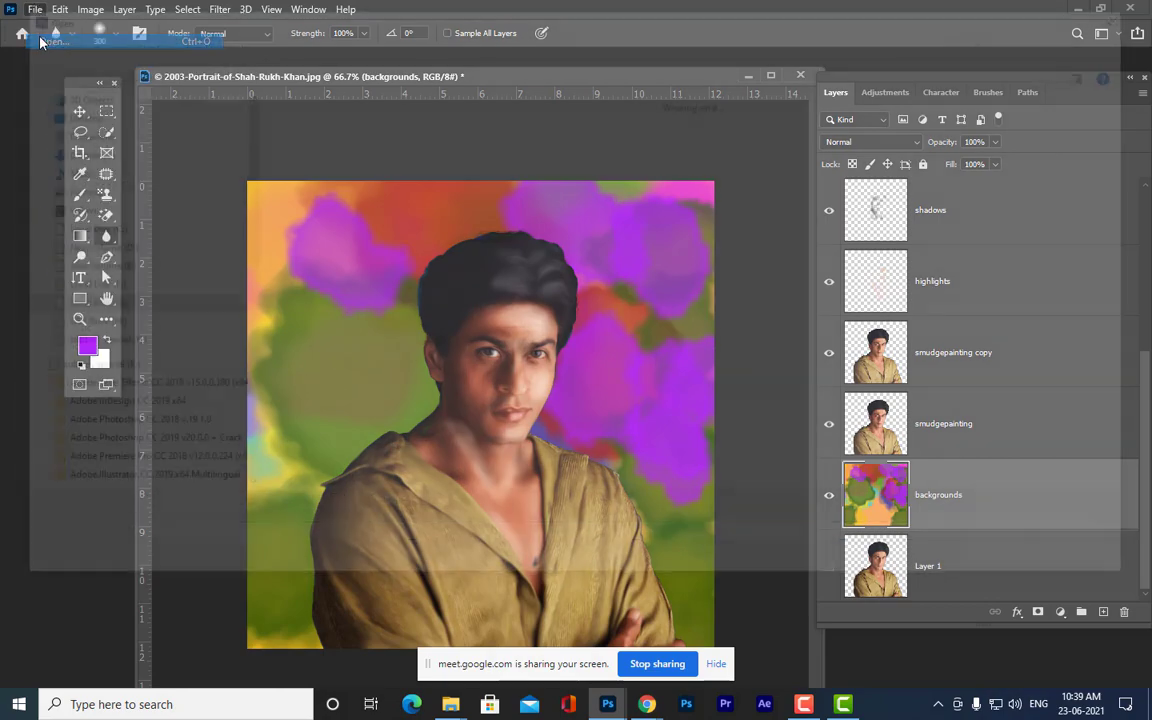
left_click(66, 127)
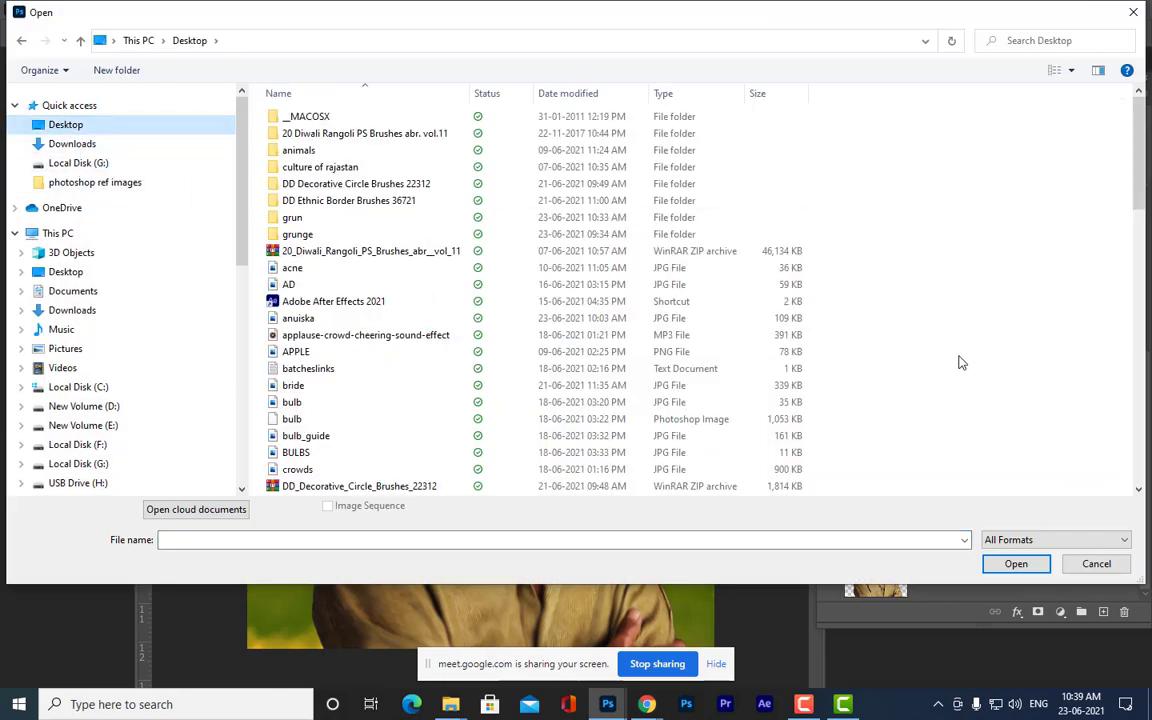
scroll(959, 360, "down", 10)
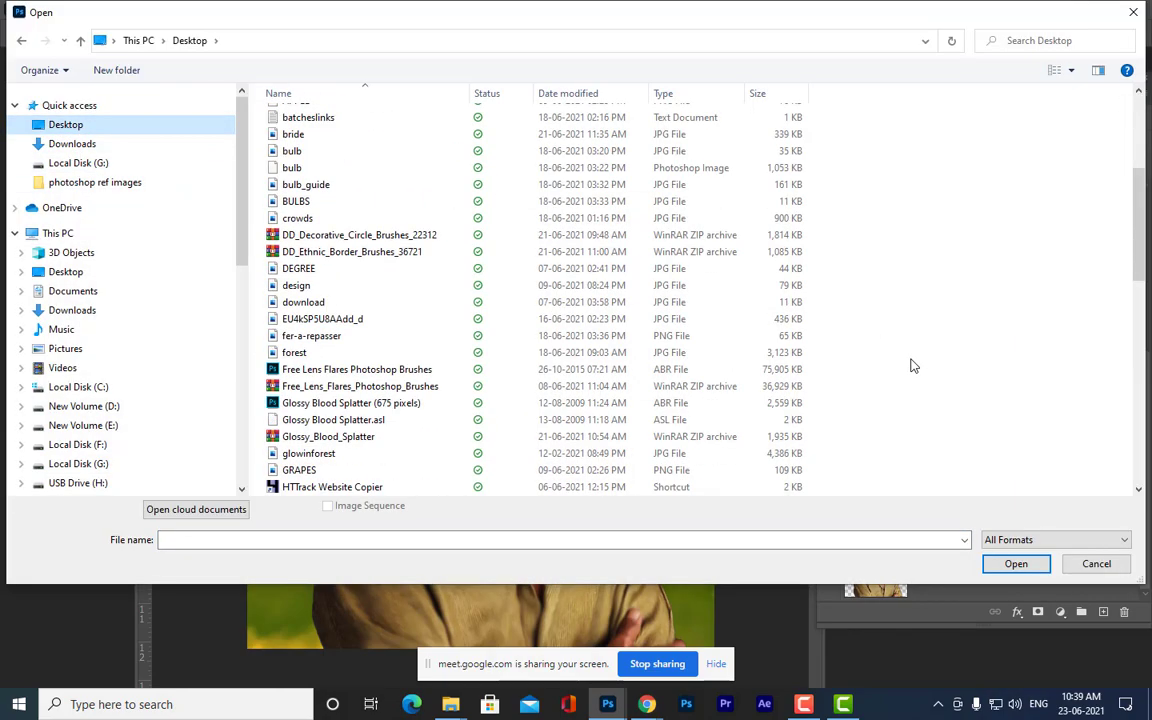
left_click(1071, 70)
left_click(1088, 72)
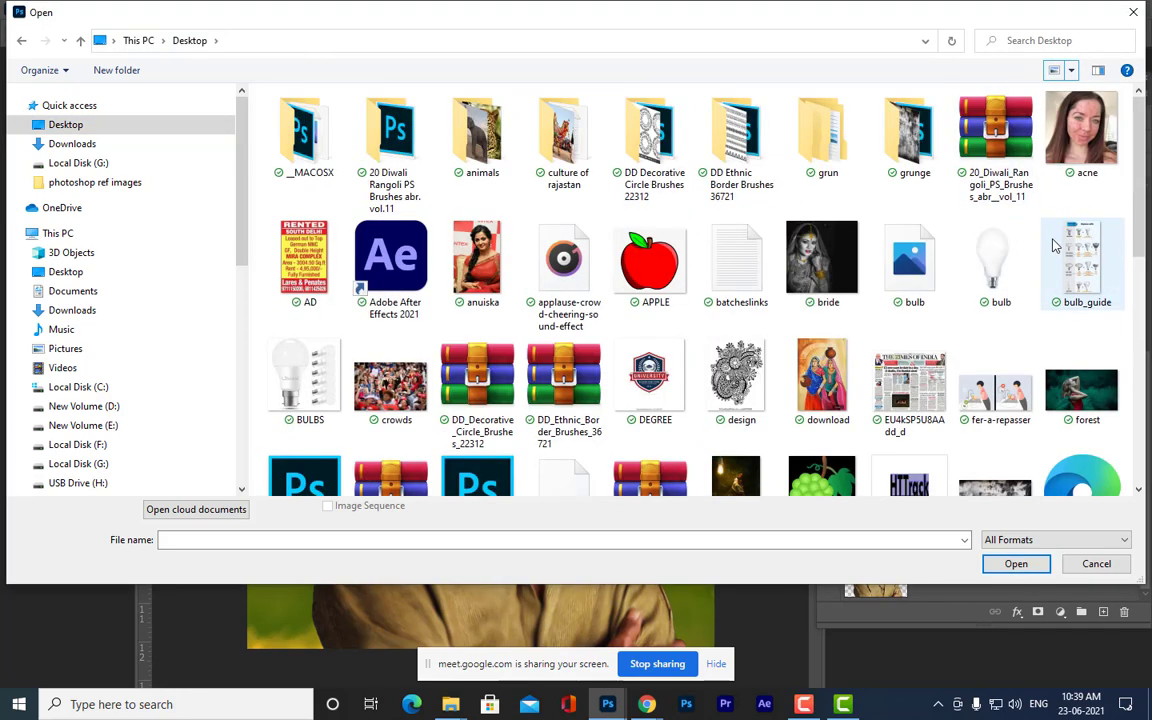
- Open the vignette JPG file from the Desktop folder
scroll(1050, 240, "down", 3)
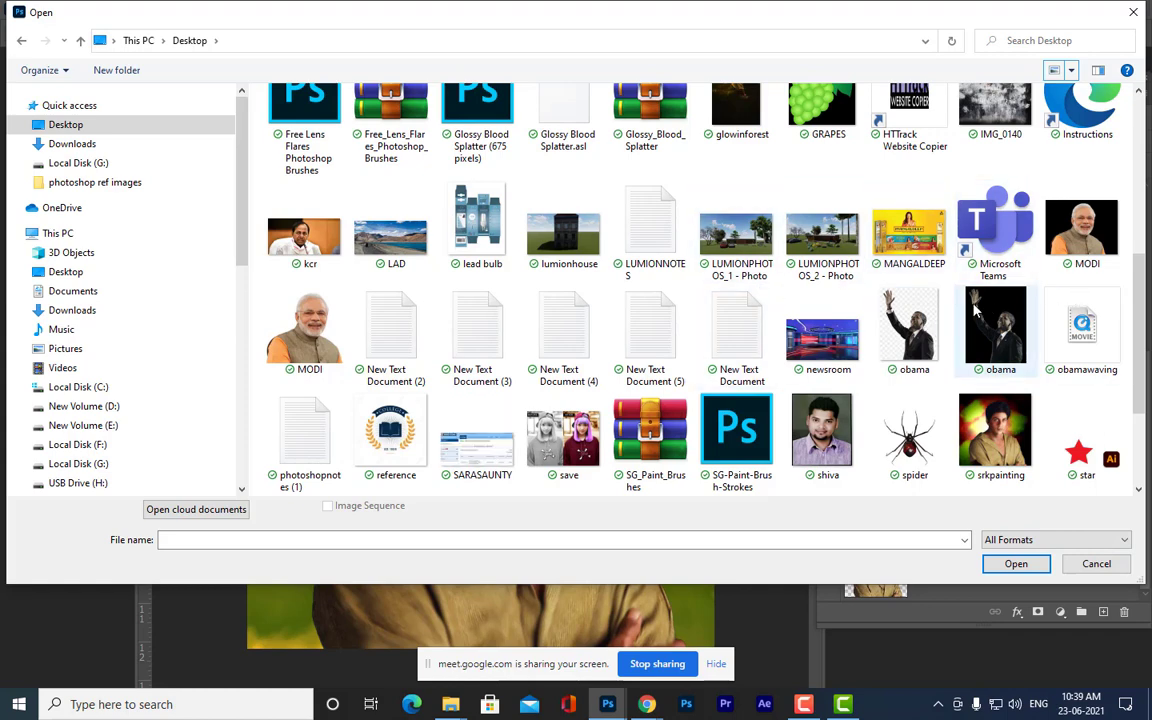
left_click(890, 255)
scroll(890, 255, "down", 1)
left_click(650, 440)
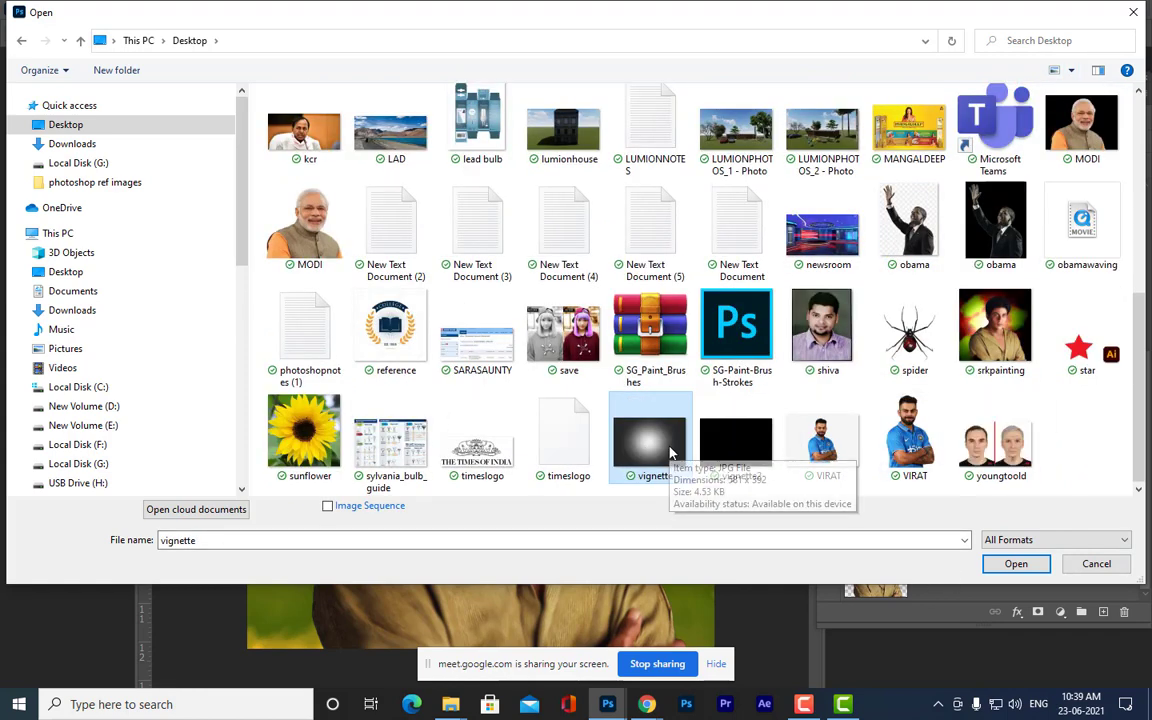
left_click(1012, 565)
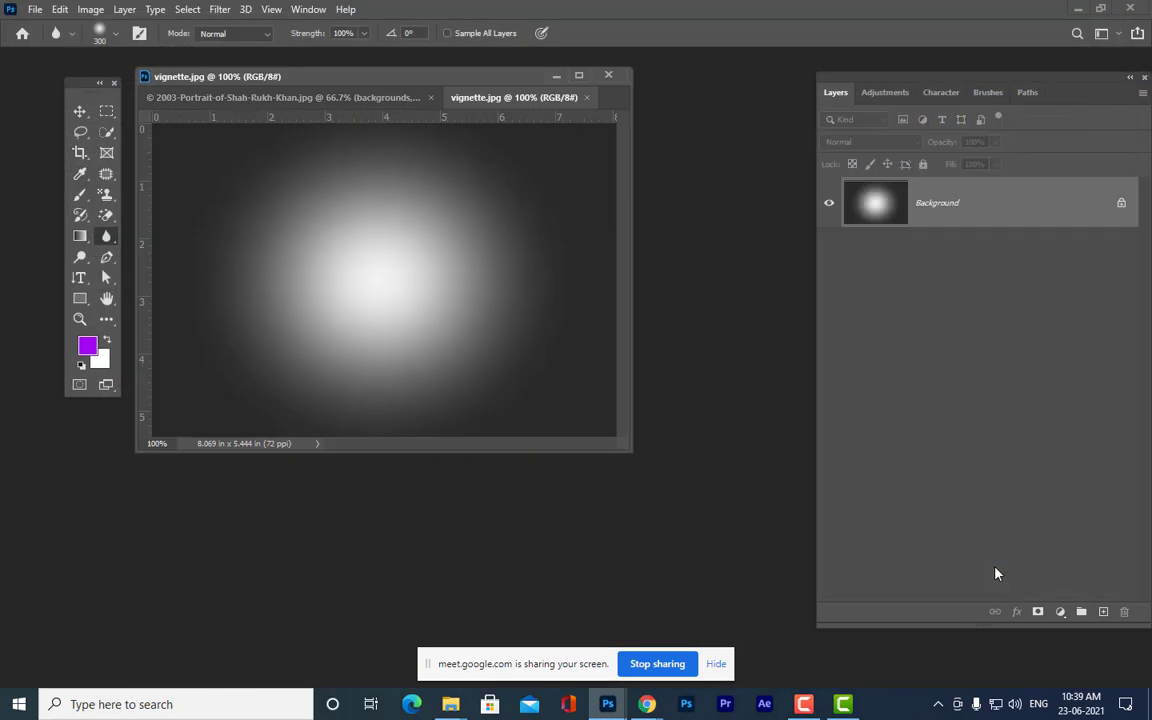
- Copy the vignette image into the portrait document as a layer above backgrounds, and close vignette.jpg
left_click_drag(626, 444, 810, 614)
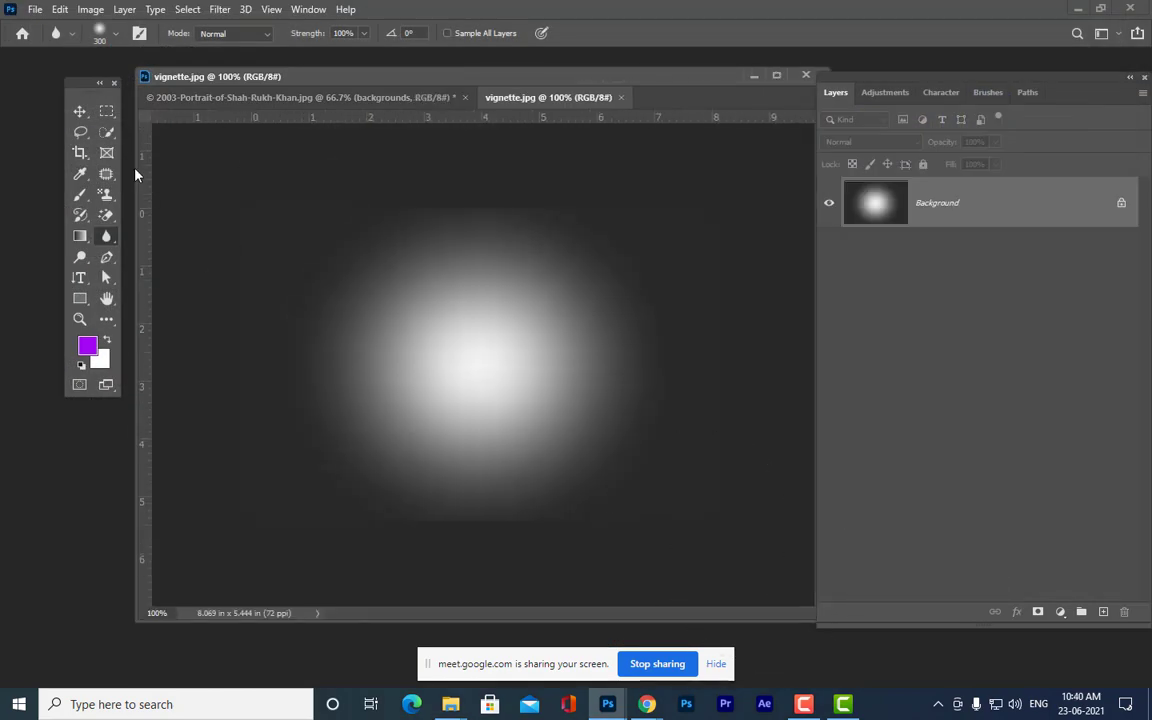
left_click(79, 111)
left_click_drag(575, 110, 352, 442)
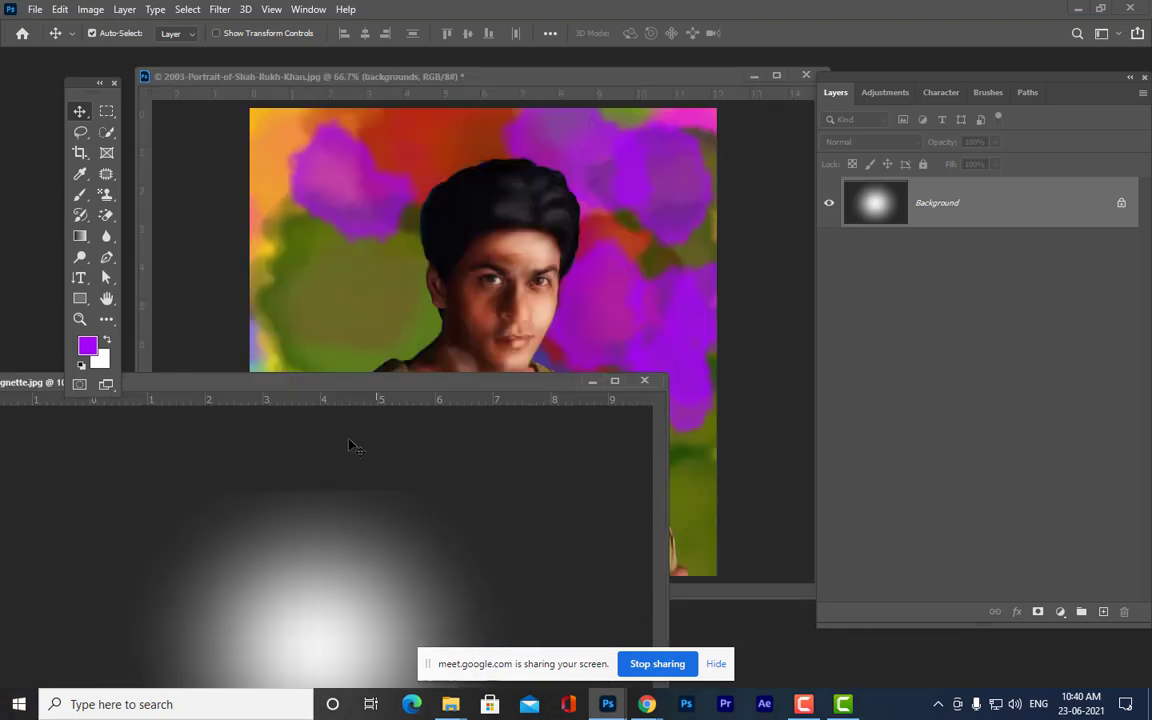
left_click_drag(369, 490, 505, 260)
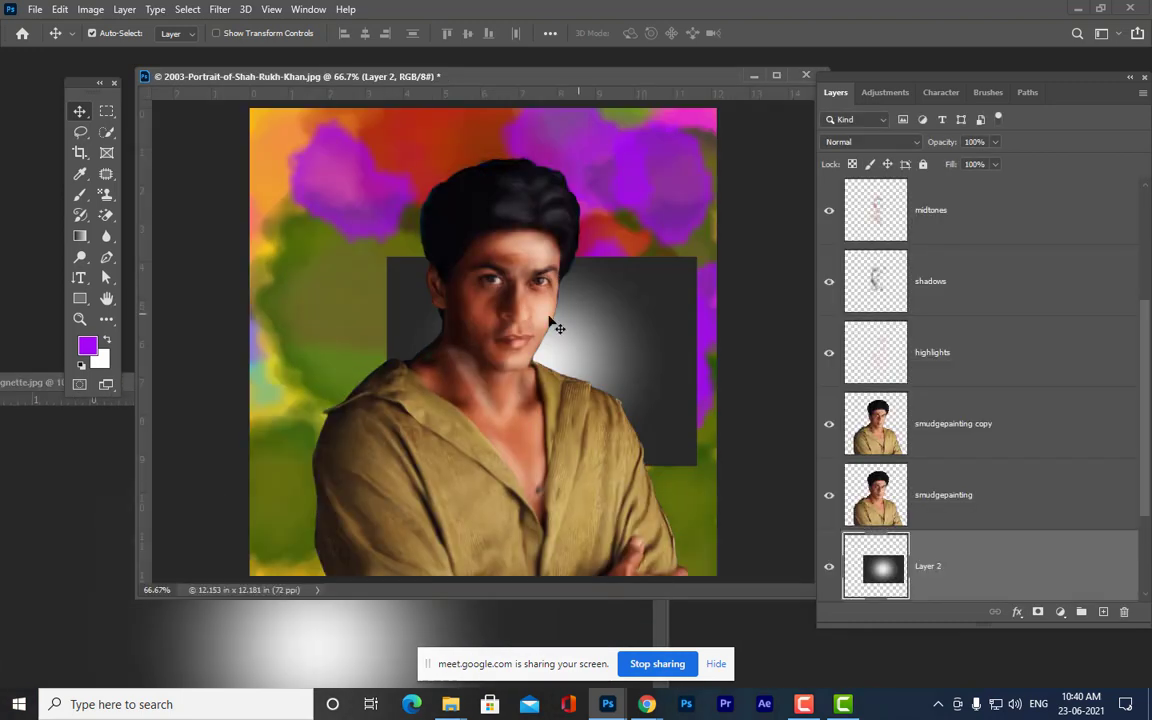
left_click(13, 398)
left_click(644, 385)
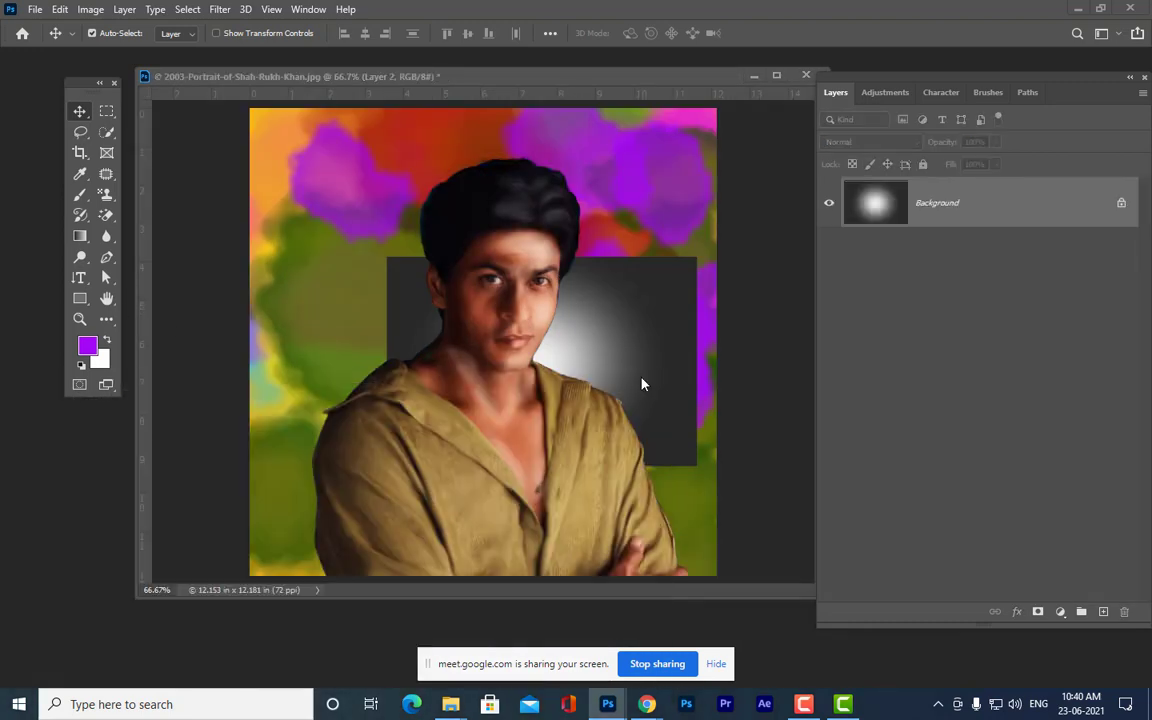
- Rotate the vignette layer about 90 degrees and scale it up until it covers the whole canvas behind the portrait
left_click_drag(643, 381, 597, 325)
key("ctrl+t")
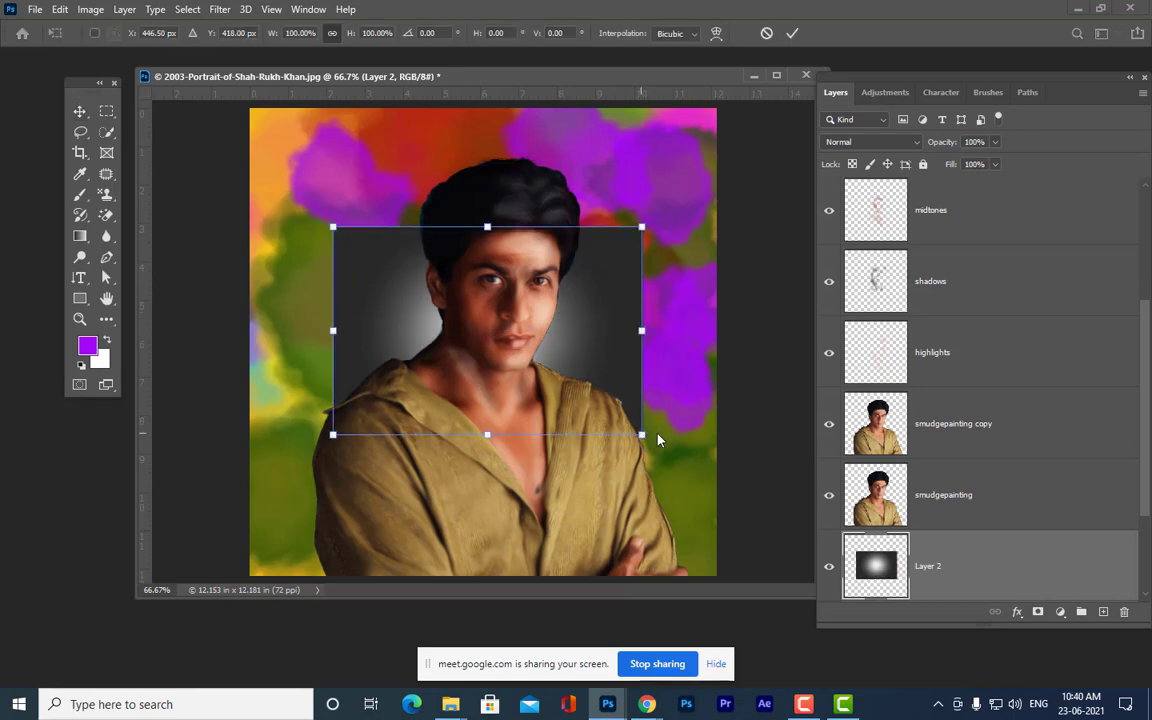
left_click_drag(707, 425, 380, 570)
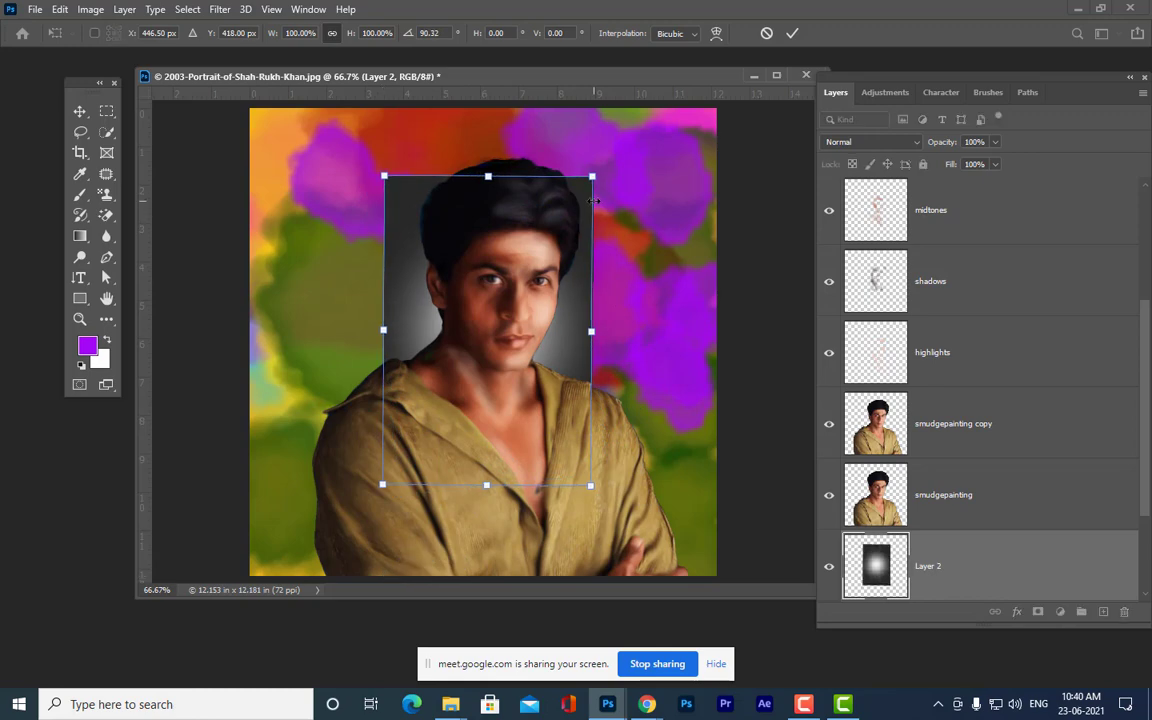
key("ctrl+minus")
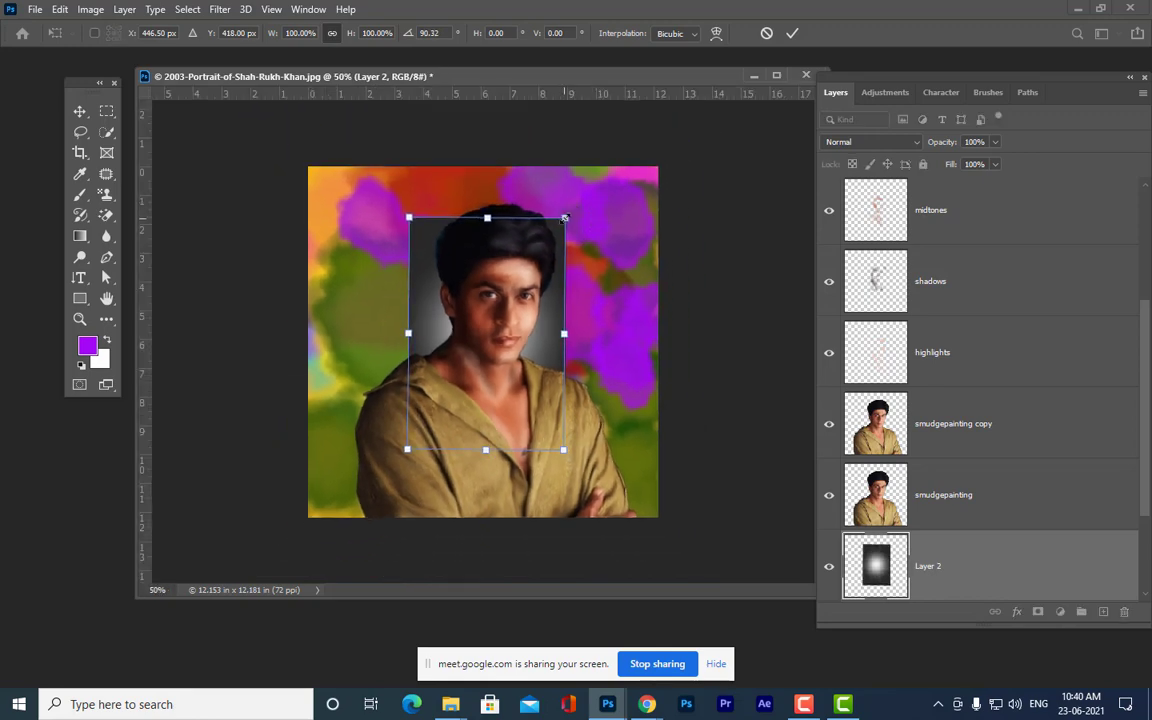
left_click_drag(565, 218, 663, 121)
left_click_drag(596, 200, 603, 218)
key("Return")
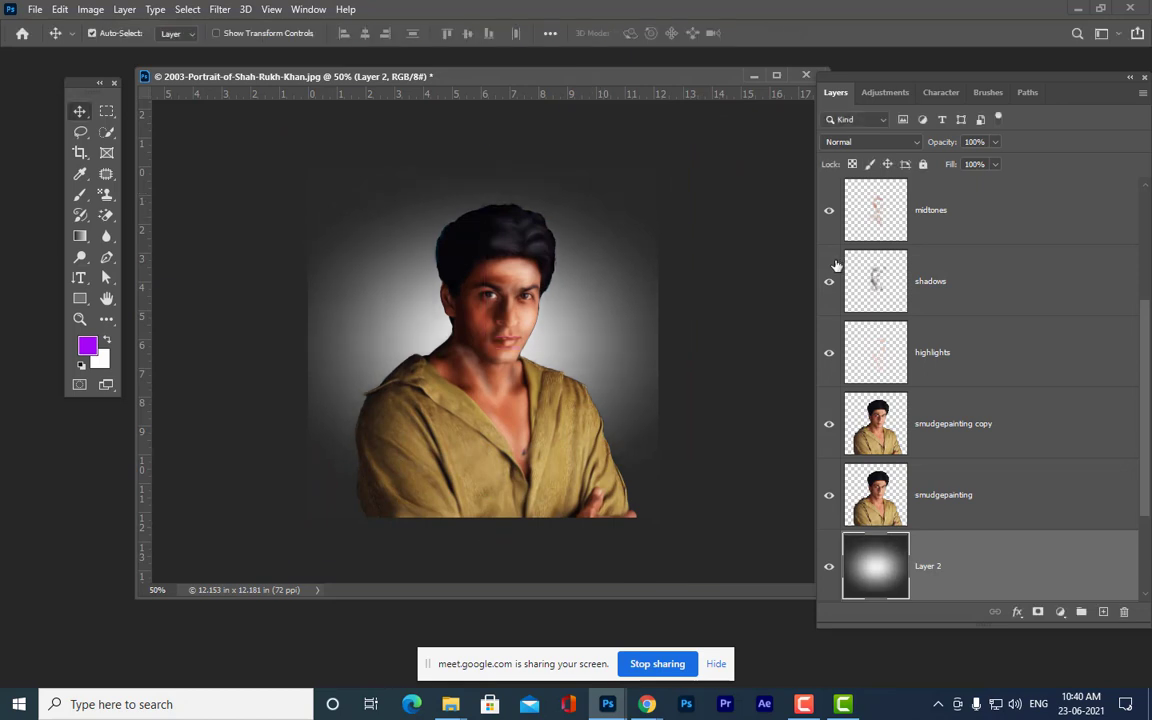
- Set the vignette layer's blend mode to Linear Light and its opacity to 86%
scroll(922, 481, "down", 2)
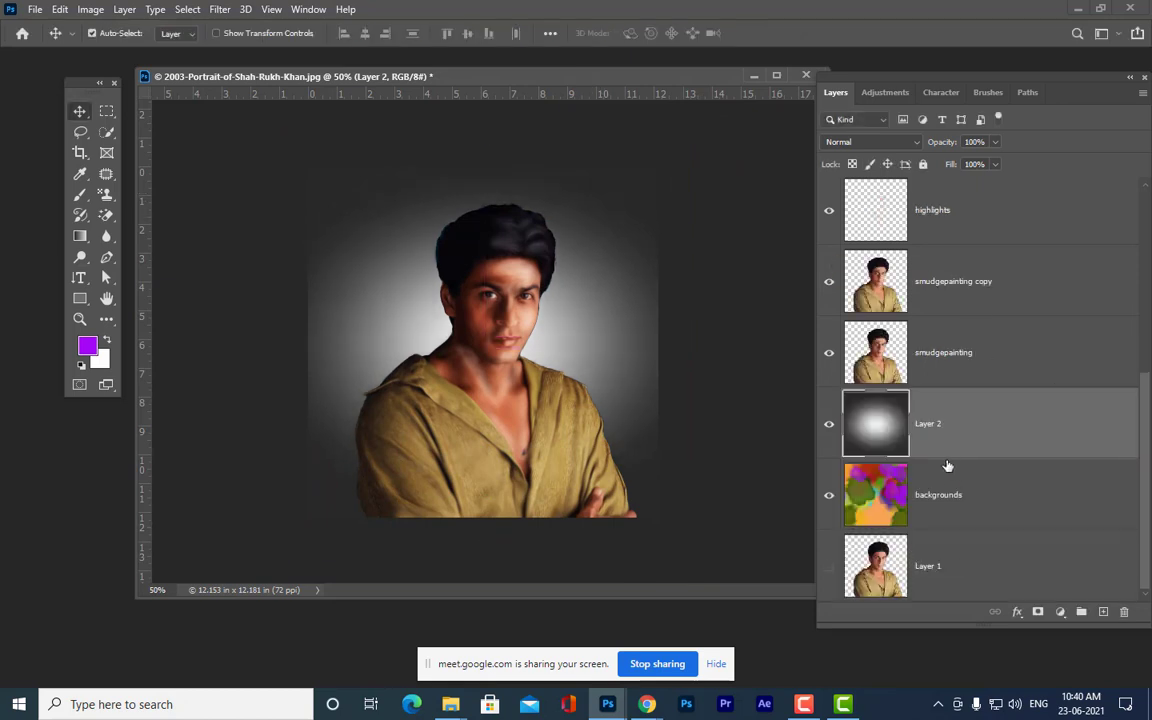
left_click(880, 146)
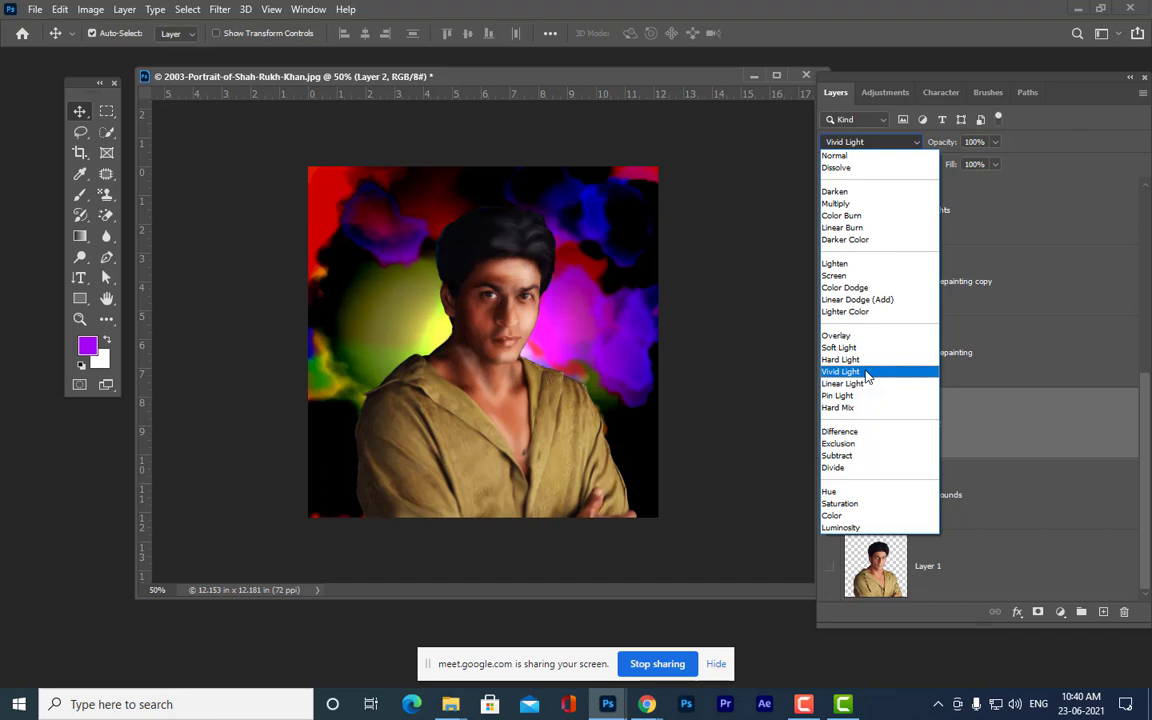
left_click(860, 383)
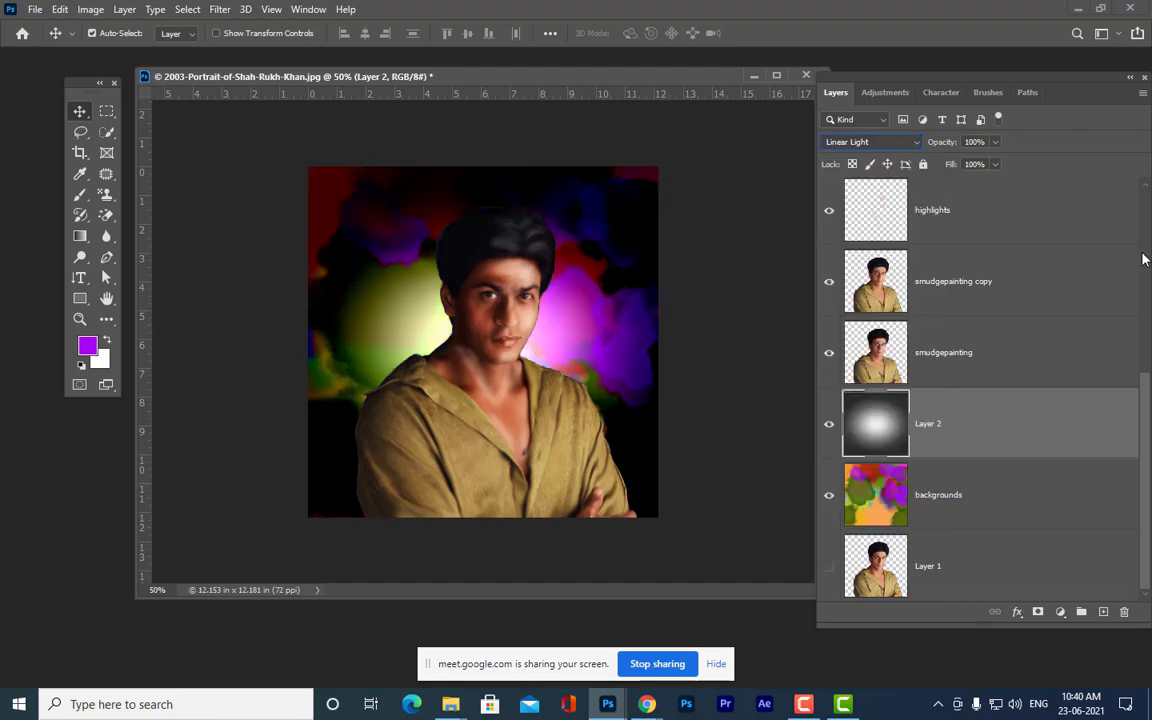
left_click(995, 143)
left_click_drag(994, 166, 984, 166)
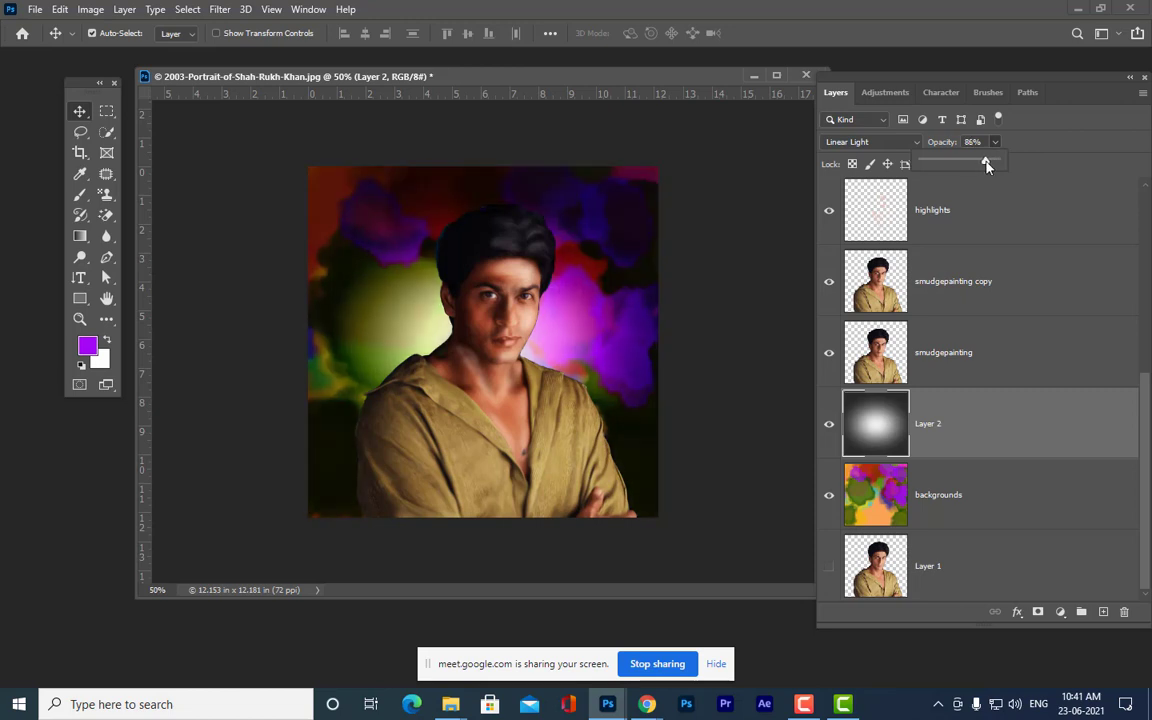
- Try duplicating the vignette layer to strengthen its effect, and delete the duplicate
left_click(1023, 418)
key("ctrl+j")
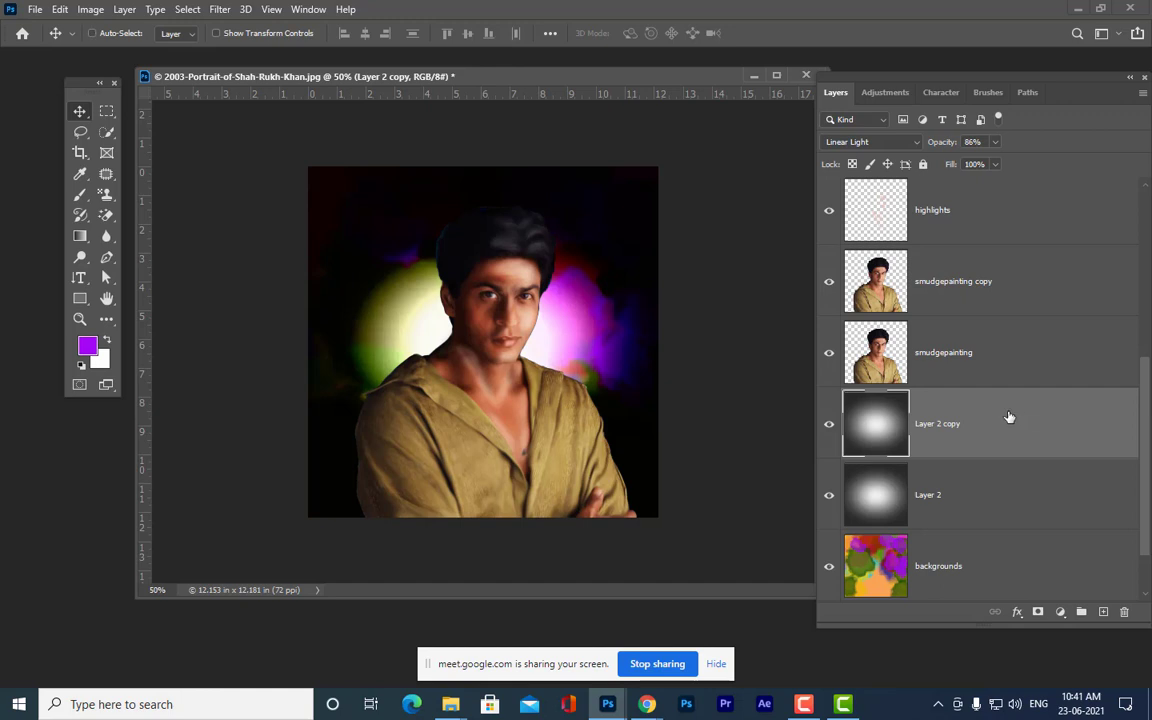
key("Delete")
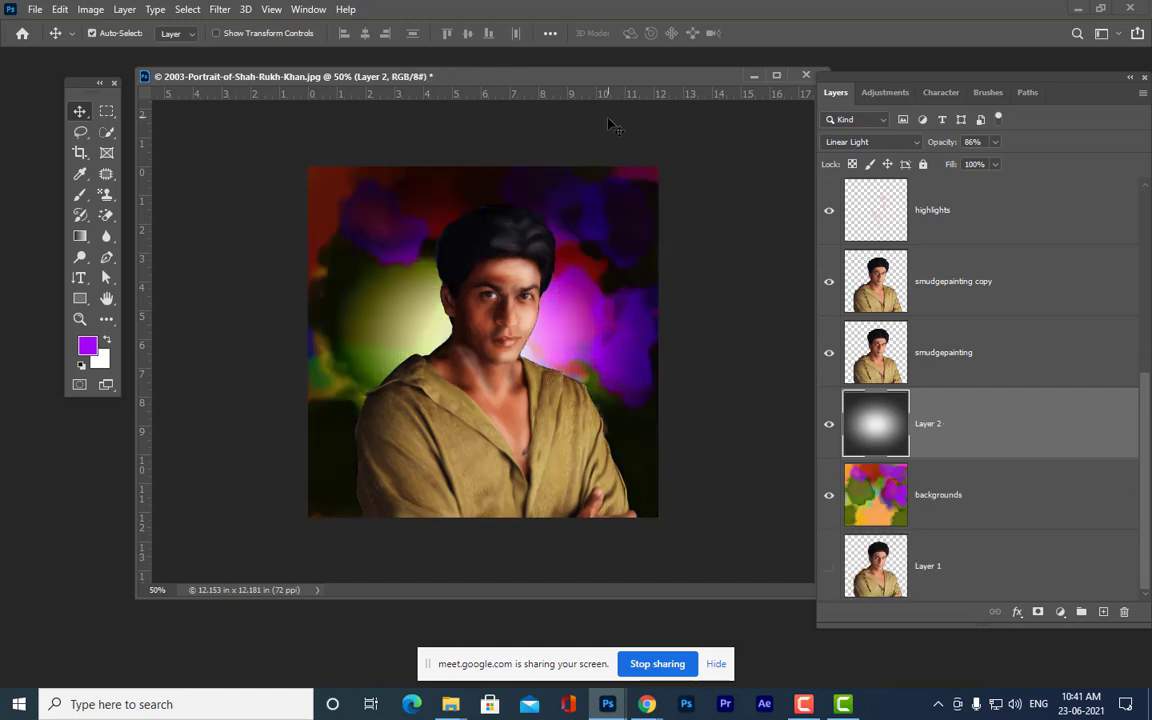
- Move the Layers panel clear of the portrait window and enlarge the window to show the whole painting at 66.67% zoom
left_click_drag(575, 80, 564, 79)
left_click_drag(869, 88, 935, 80)
key("ctrl+plus")
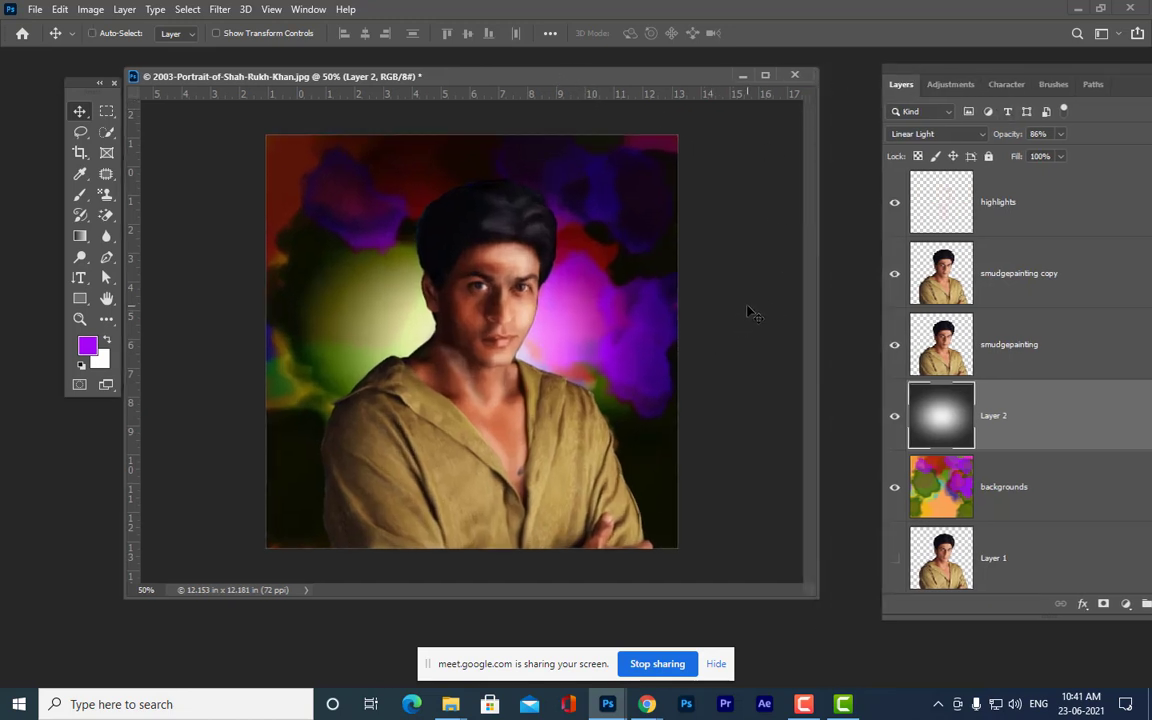
key("ctrl+minus")
key("ctrl+plus")
key("ctrl+plus")
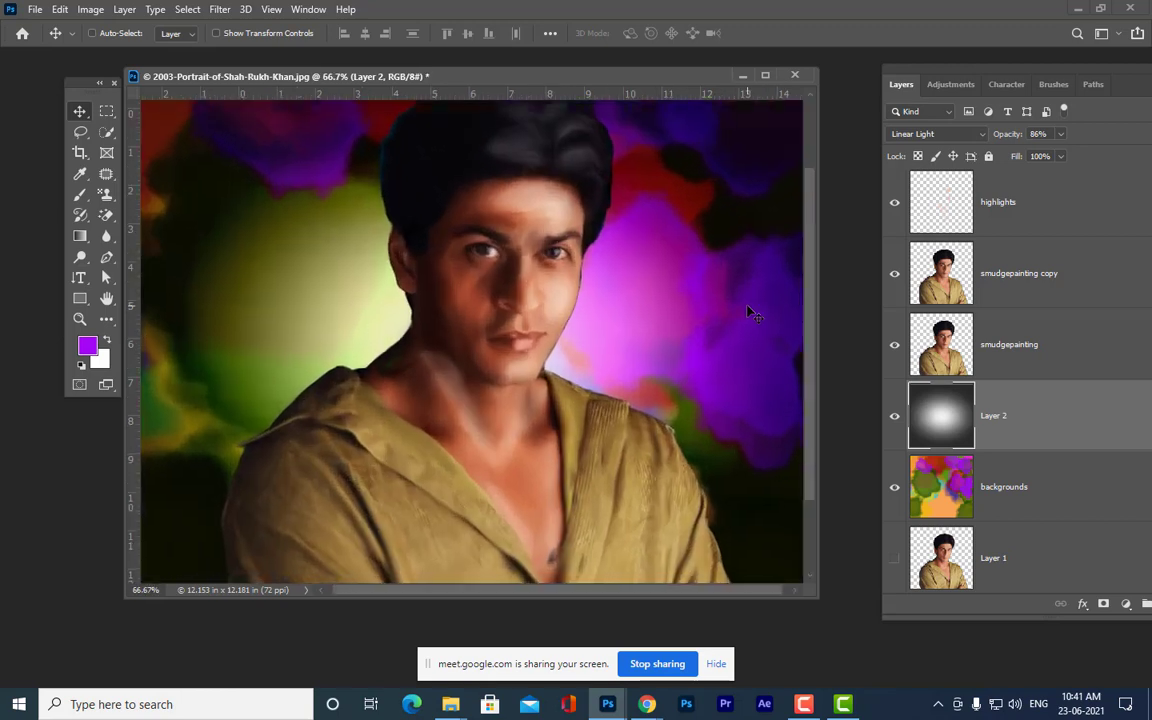
key("ctrl+minus")
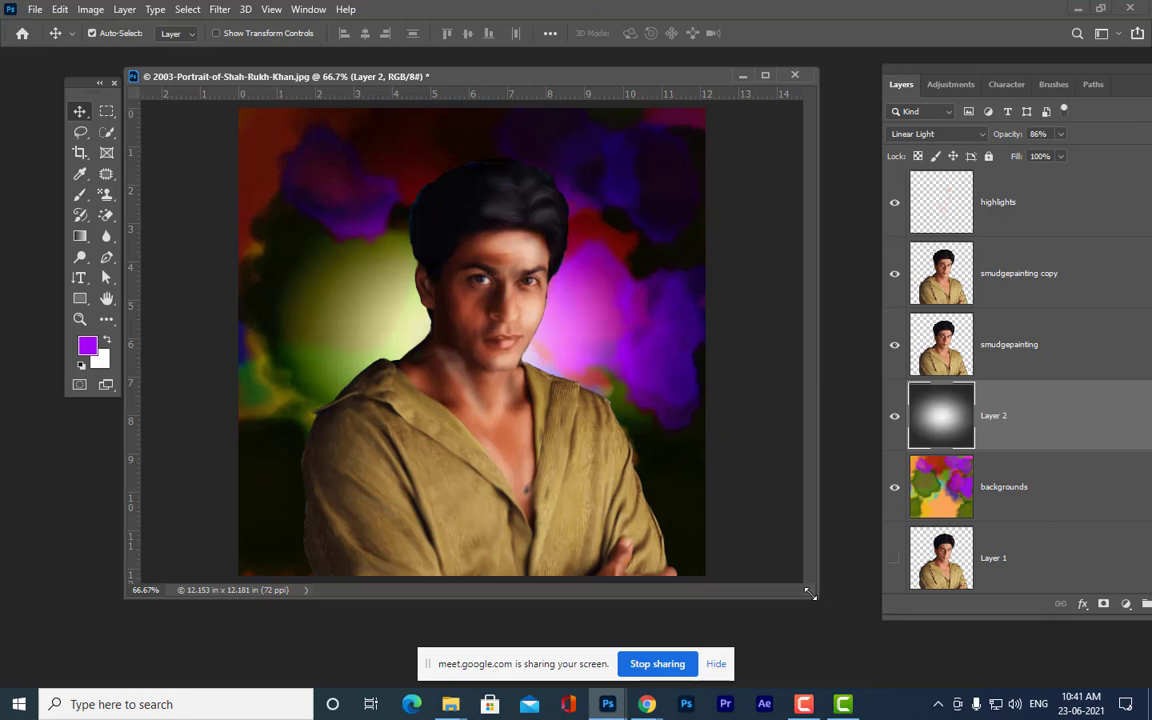
left_click_drag(810, 594, 858, 640)
left_click_drag(472, 86, 483, 86)
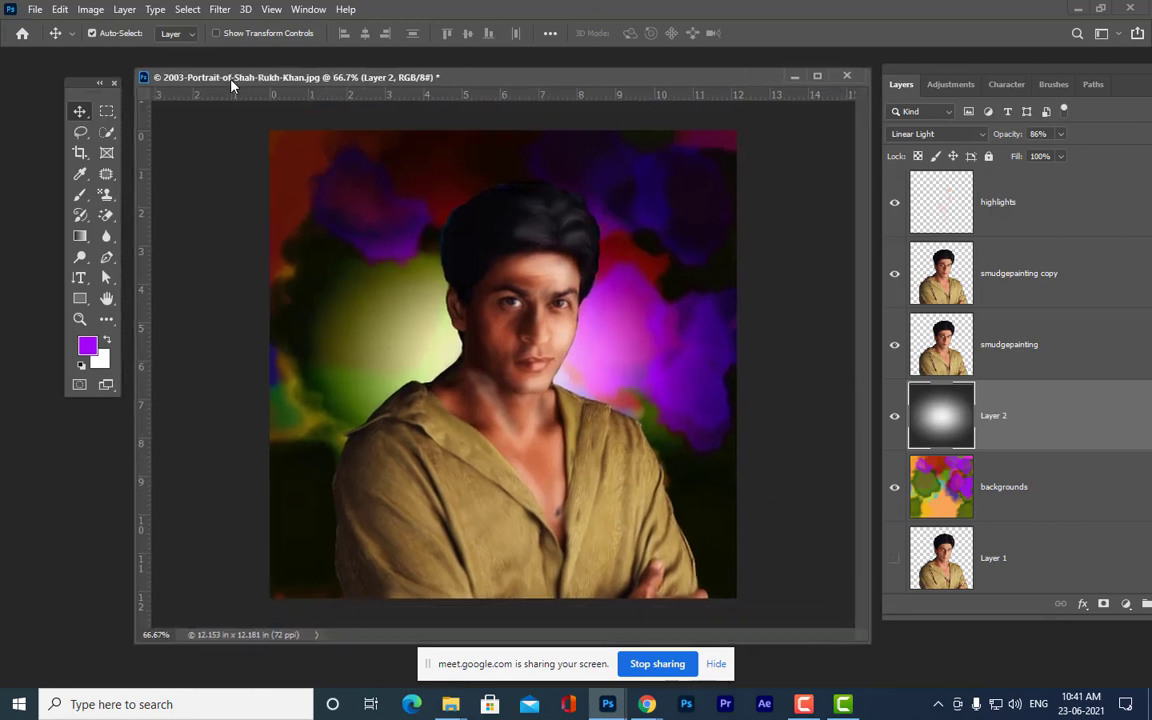
- Save the painting as a JPEG named digitalpainting on Local Disk (G:), with quality 12 Maximum and Progressive format
left_click(35, 9)
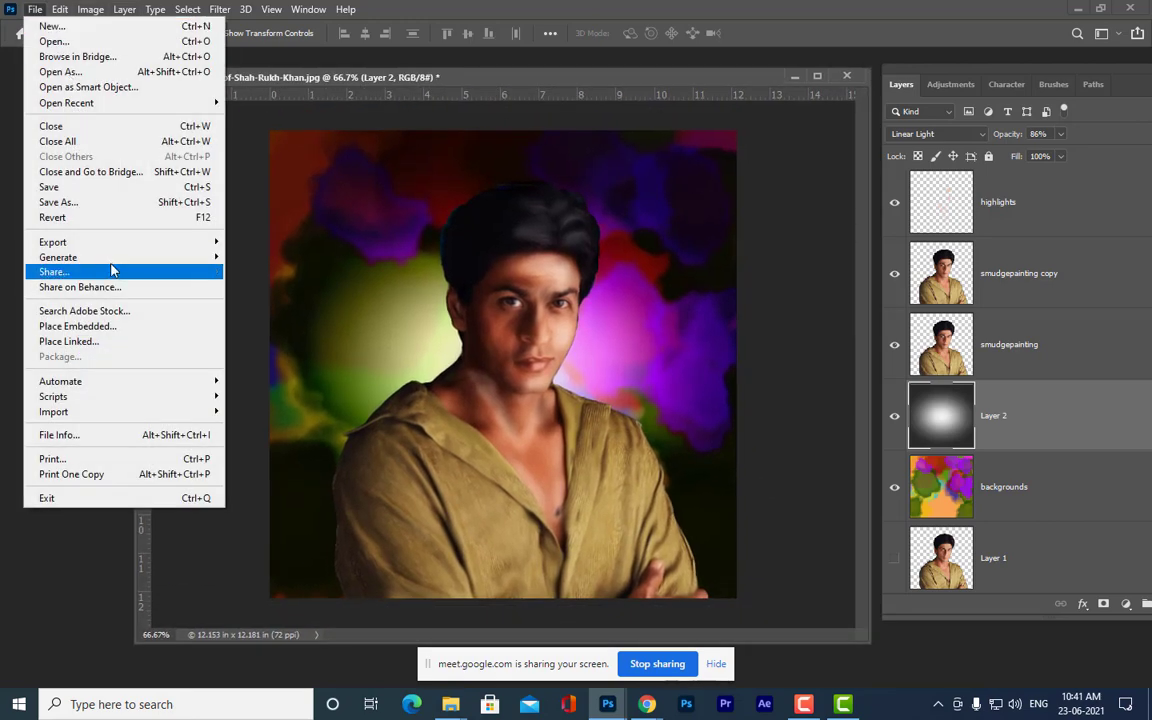
left_click(60, 202)
left_click(725, 422)
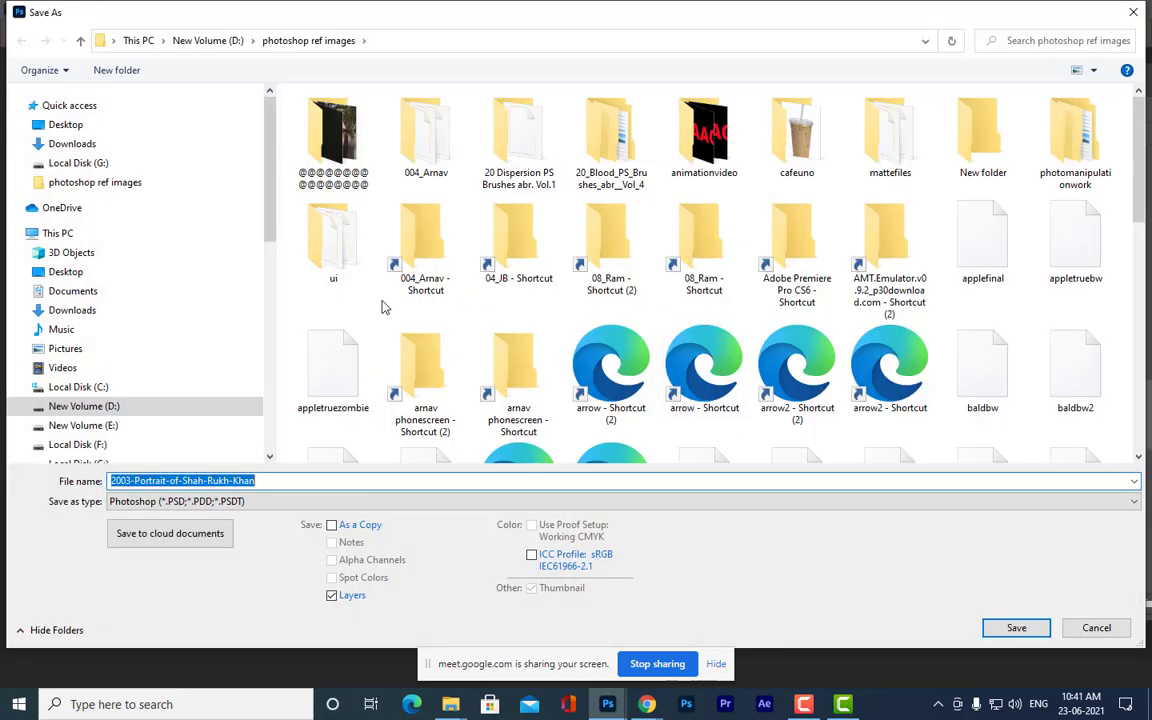
scroll(134, 288, "down", 3)
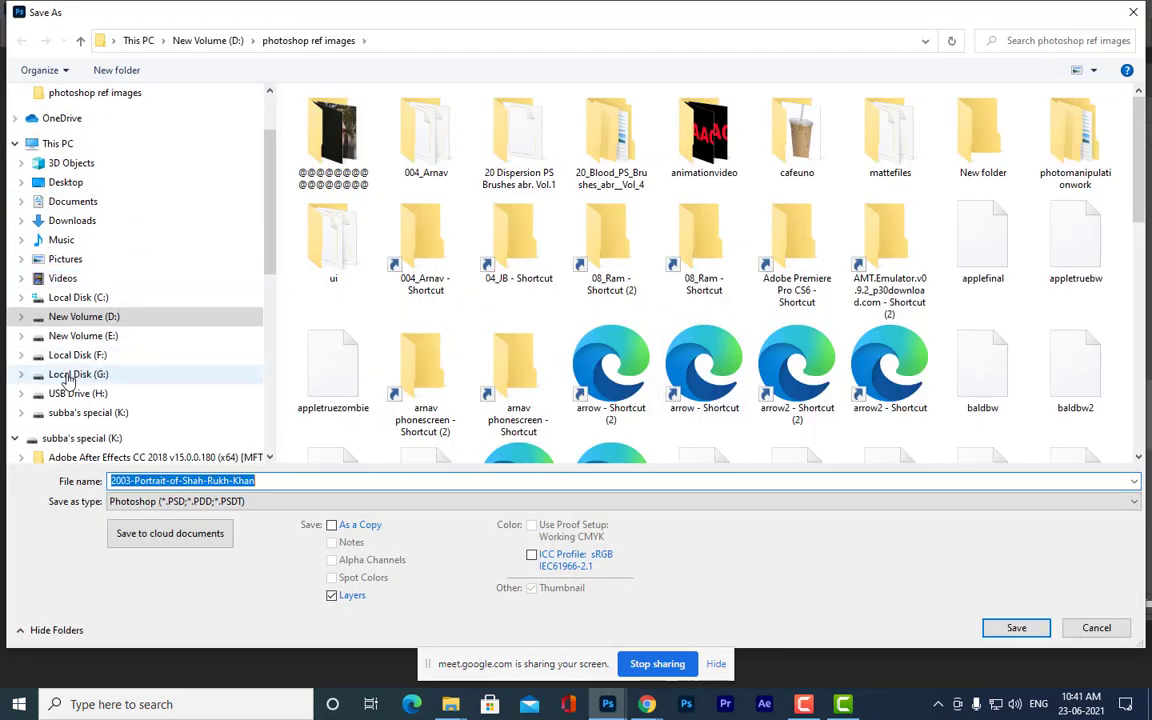
left_click(98, 373)
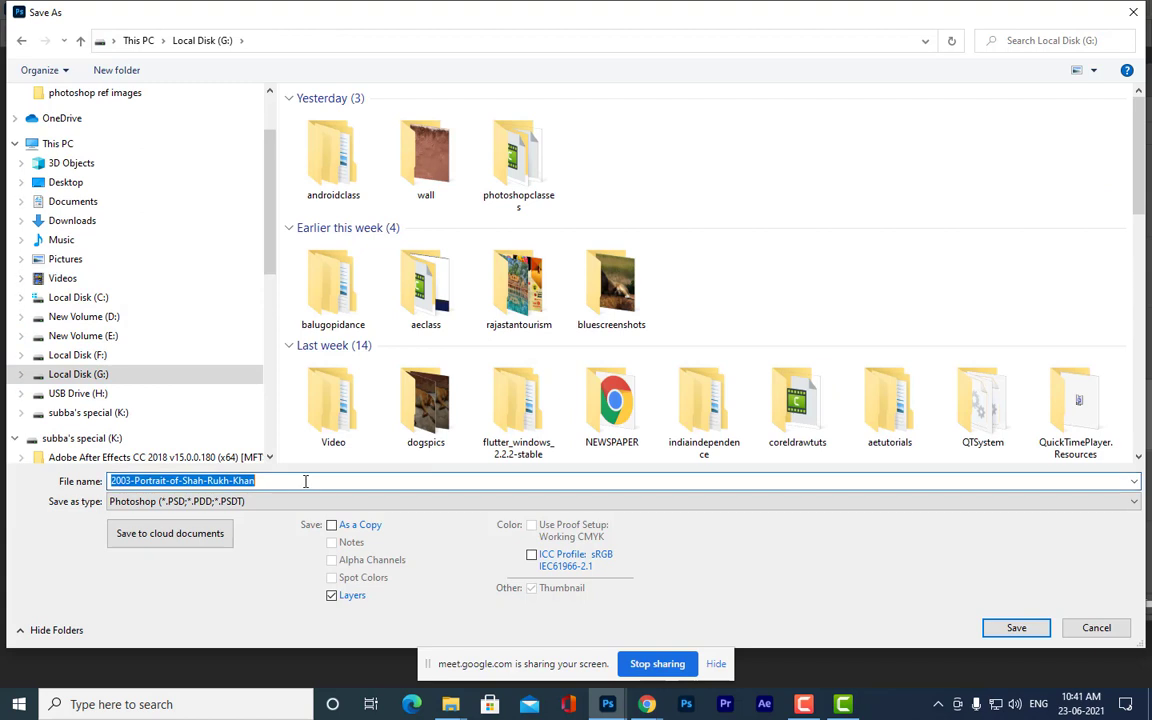
type("digitalpainting")
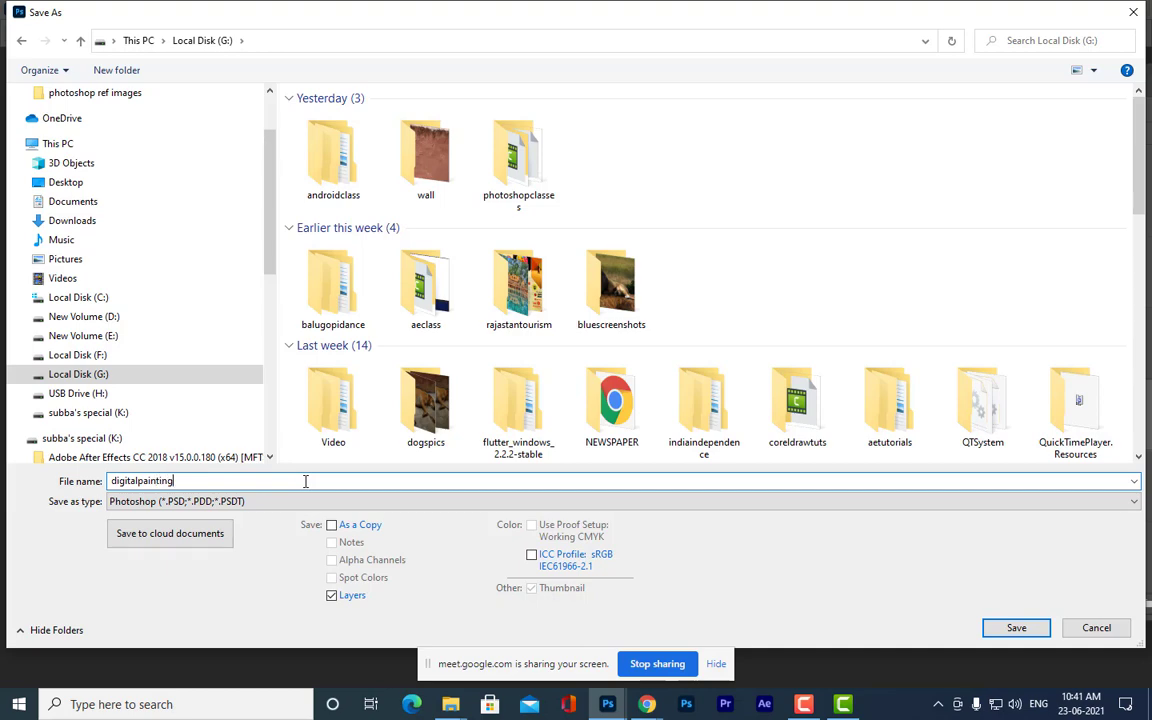
left_click(190, 500)
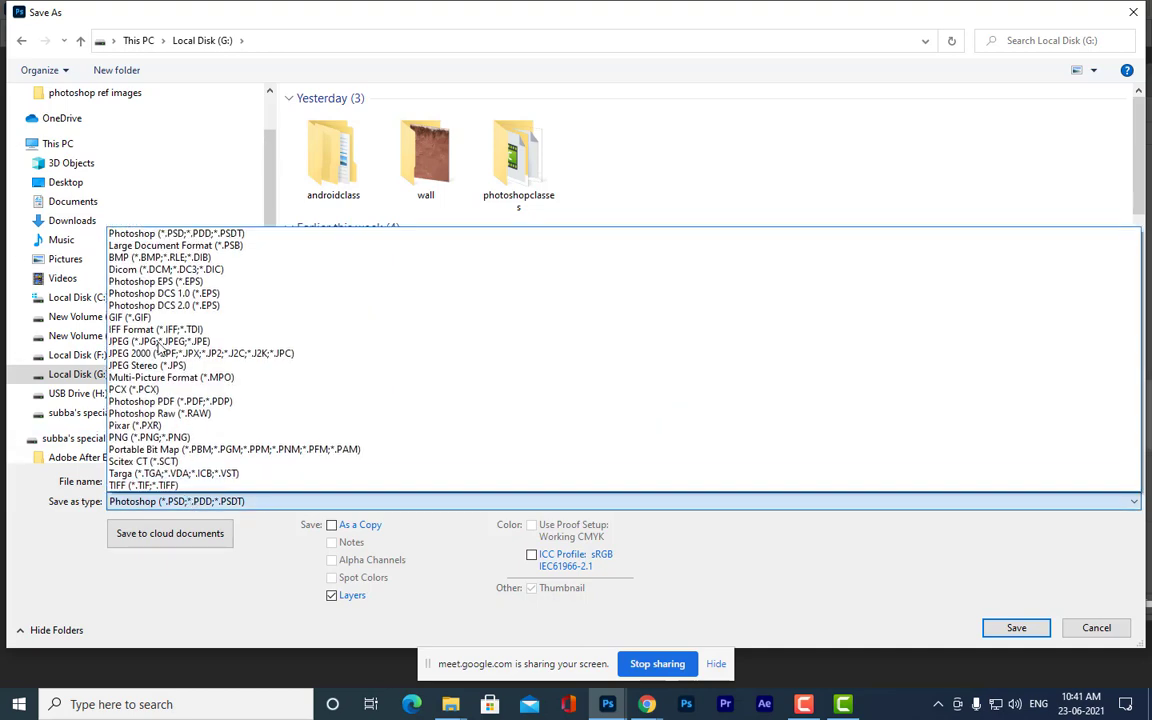
left_click(126, 341)
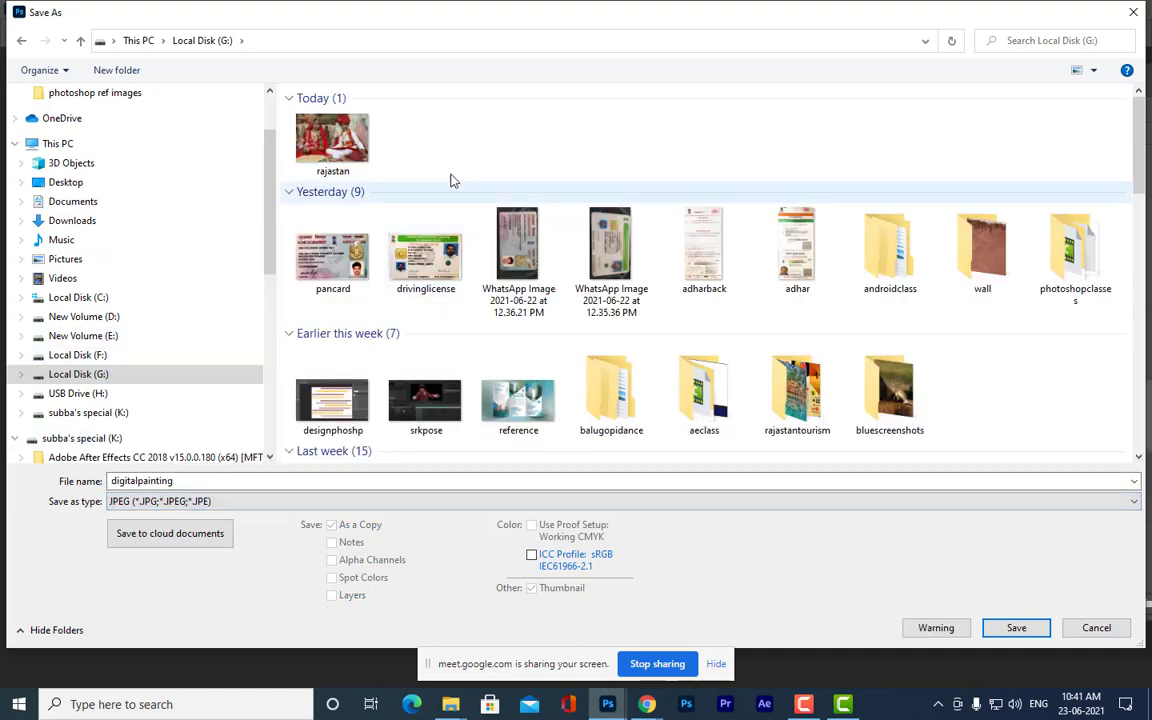
left_click(1011, 624)
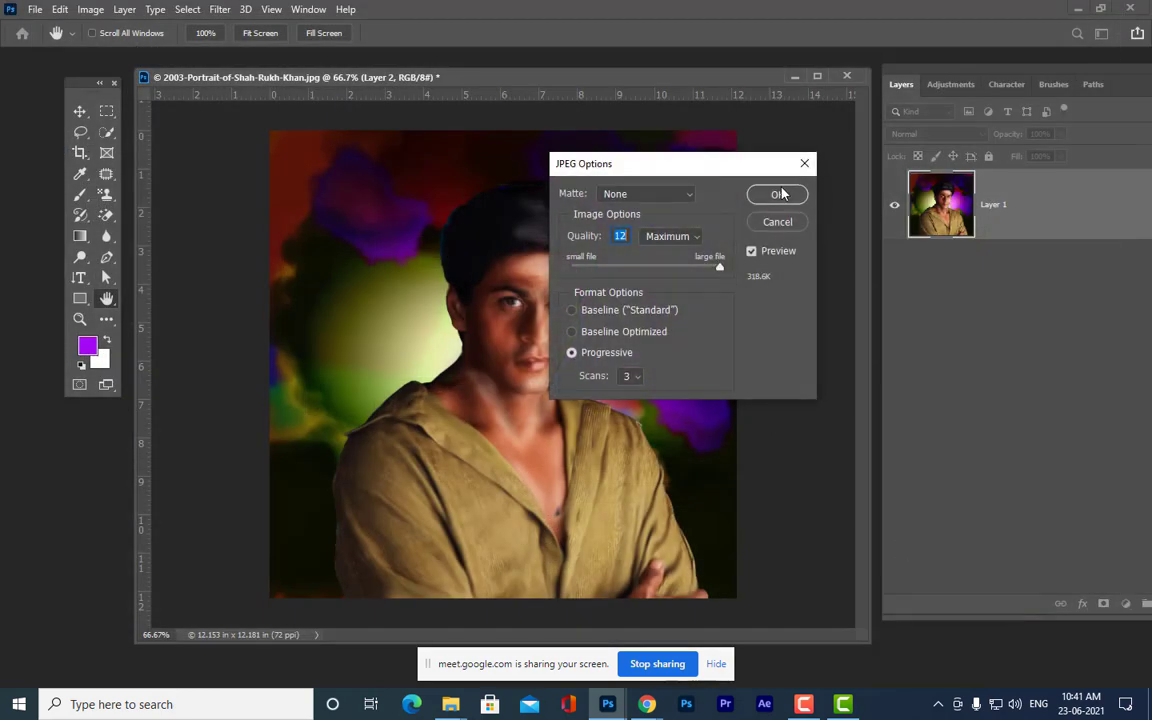
left_click(780, 193)
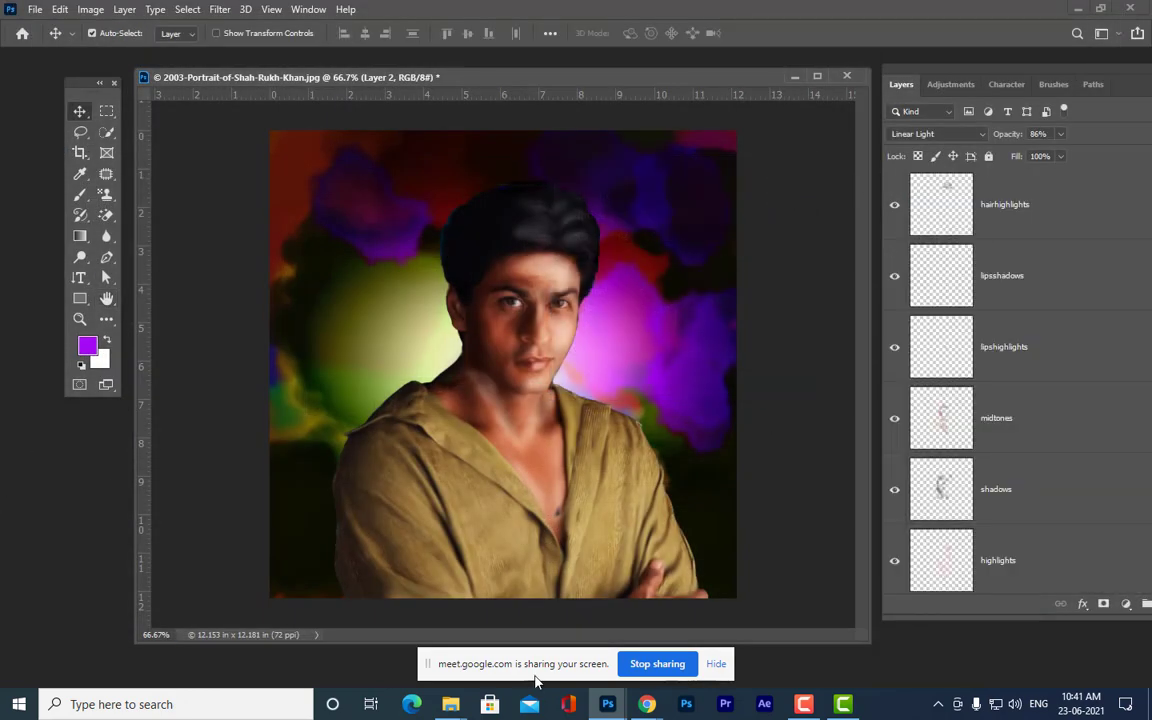
- Switch to File Explorer, view the digitalpainting image from Local Disk (G:) in Photos, and minimize both windows
left_click(1077, 9)
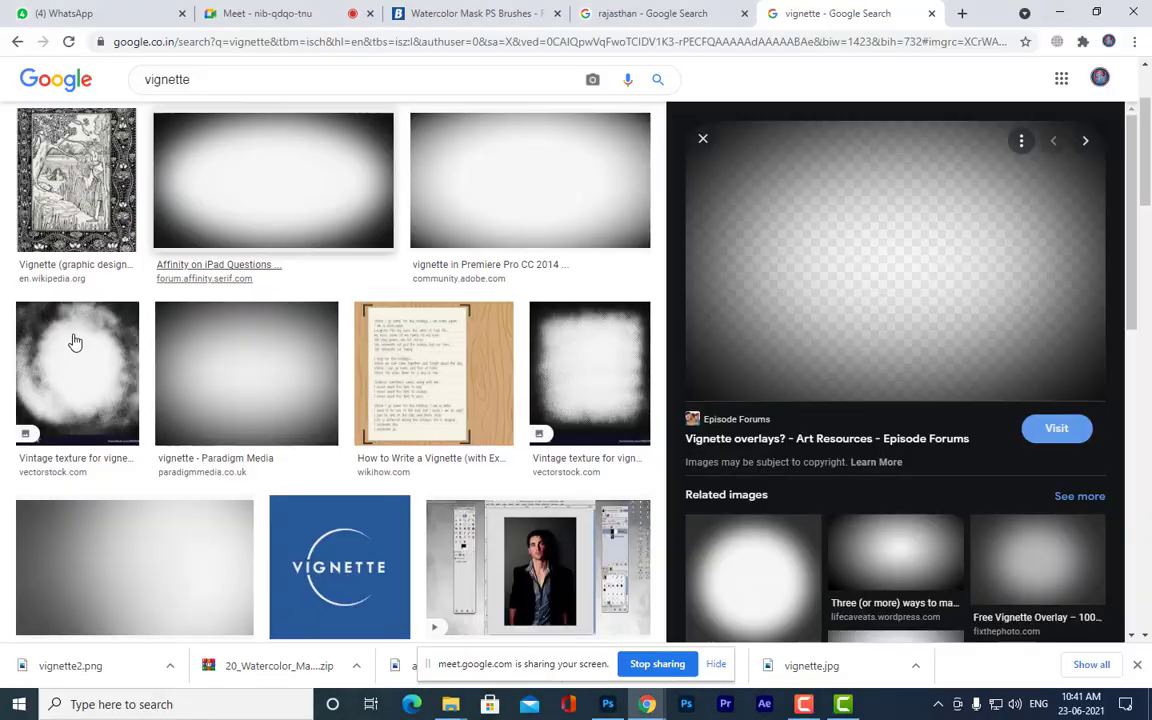
mouse_move(451, 704)
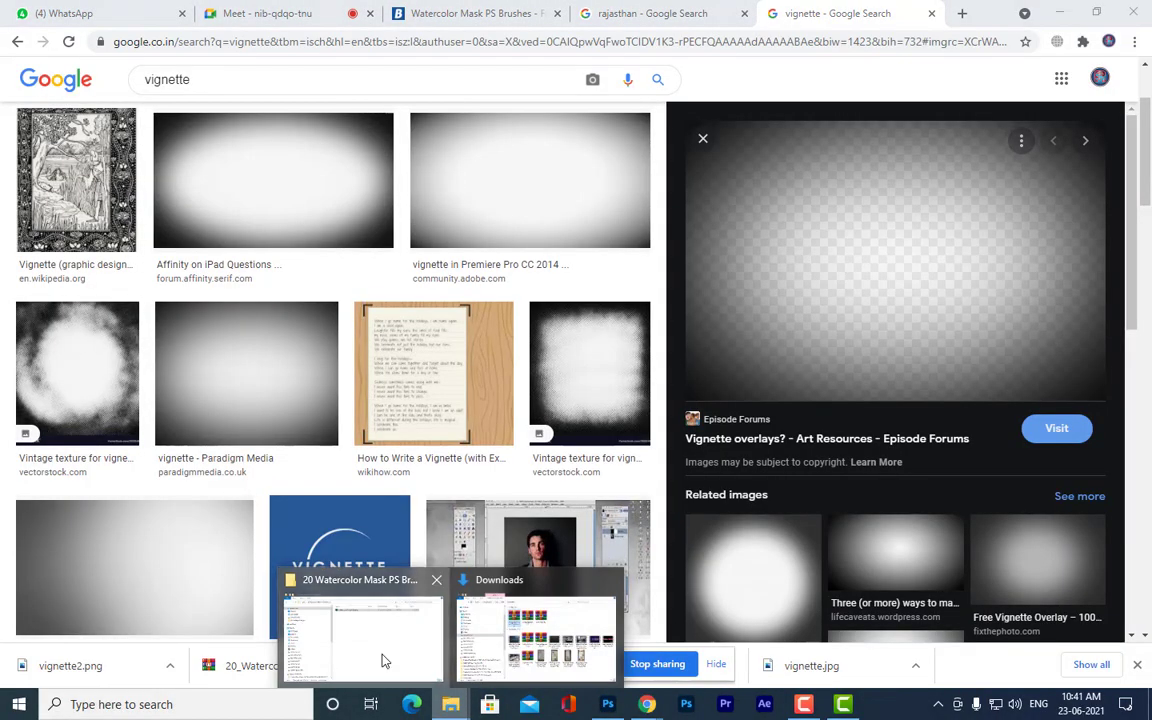
left_click(383, 660)
left_click(218, 536)
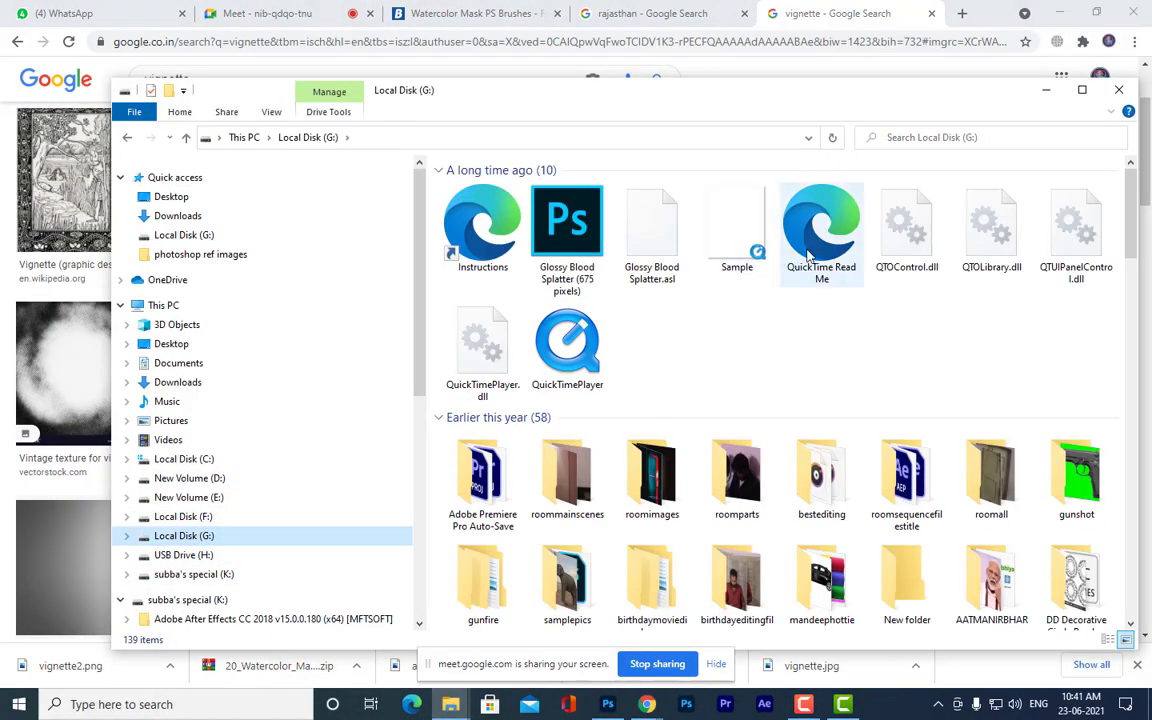
scroll(810, 255, "down", 15)
left_click(577, 590)
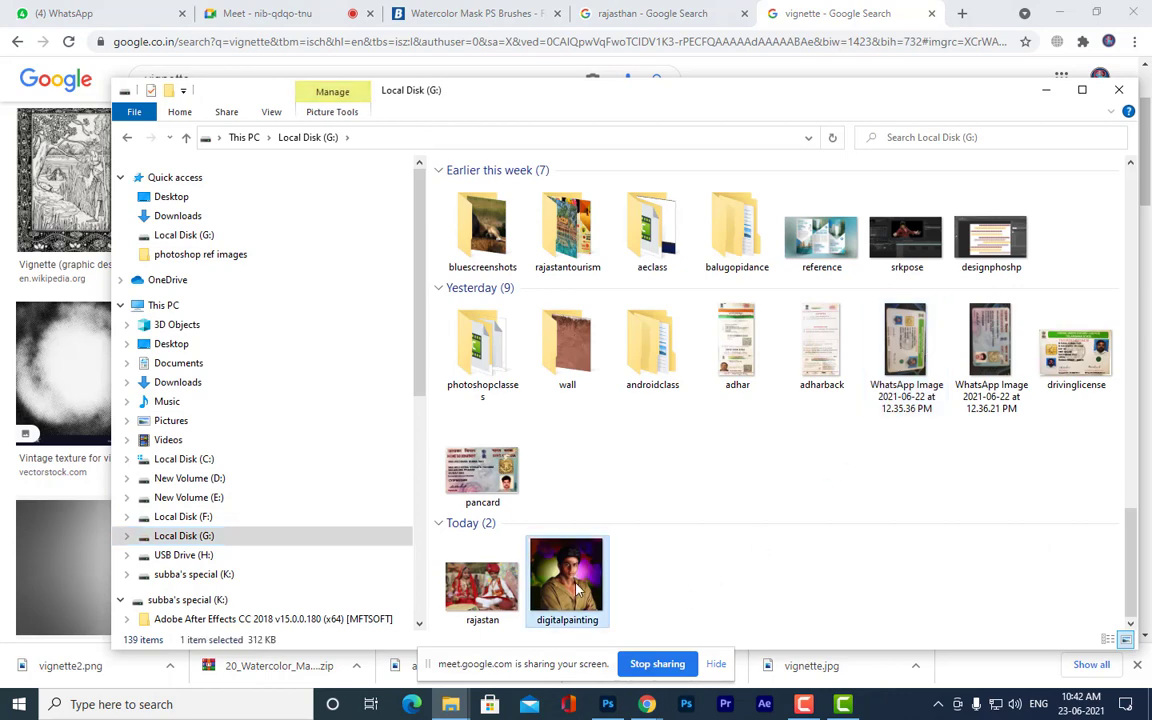
double_click(577, 590)
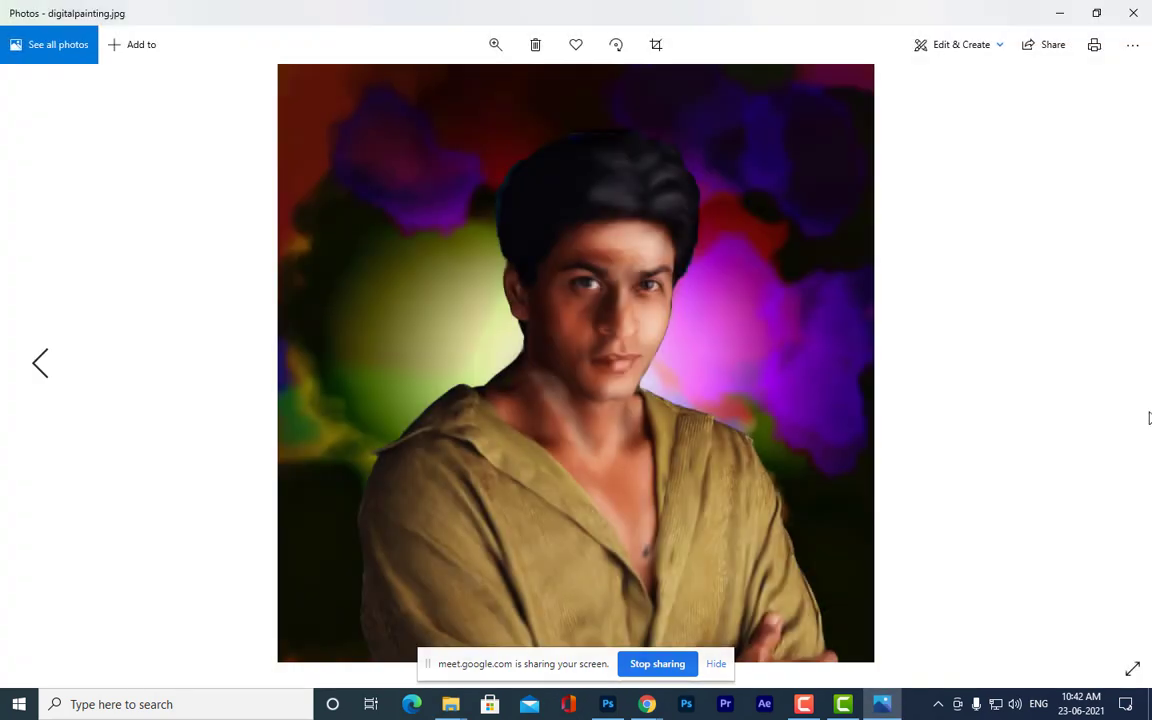
left_click(1062, 14)
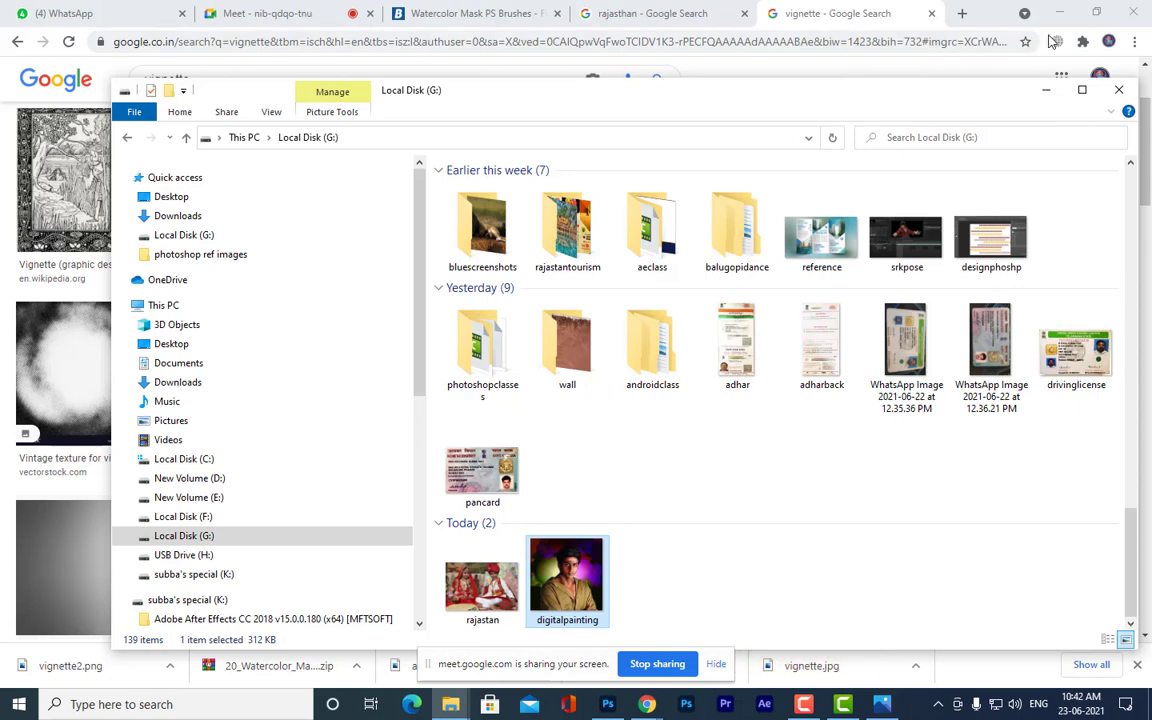
left_click(1045, 86)
- Search Google Images for digital painting in place of vignette
scroll(751, 170, "up", 3)
left_click_drag(244, 97, 5, 105)
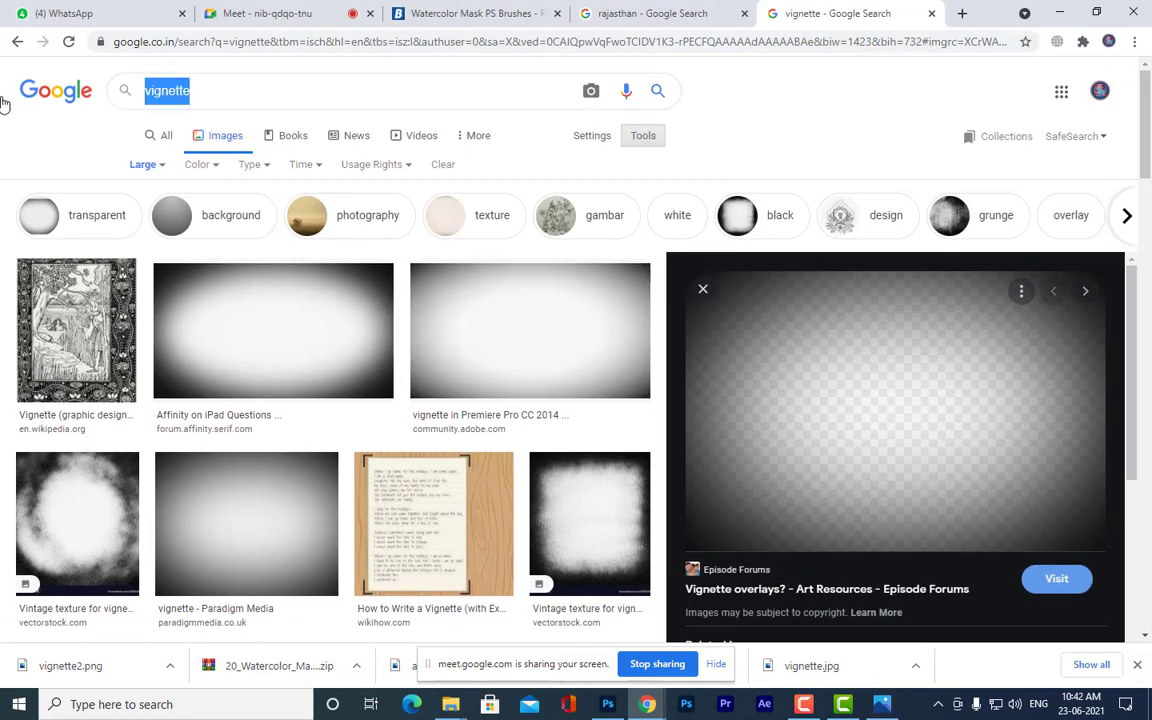
type("digit")
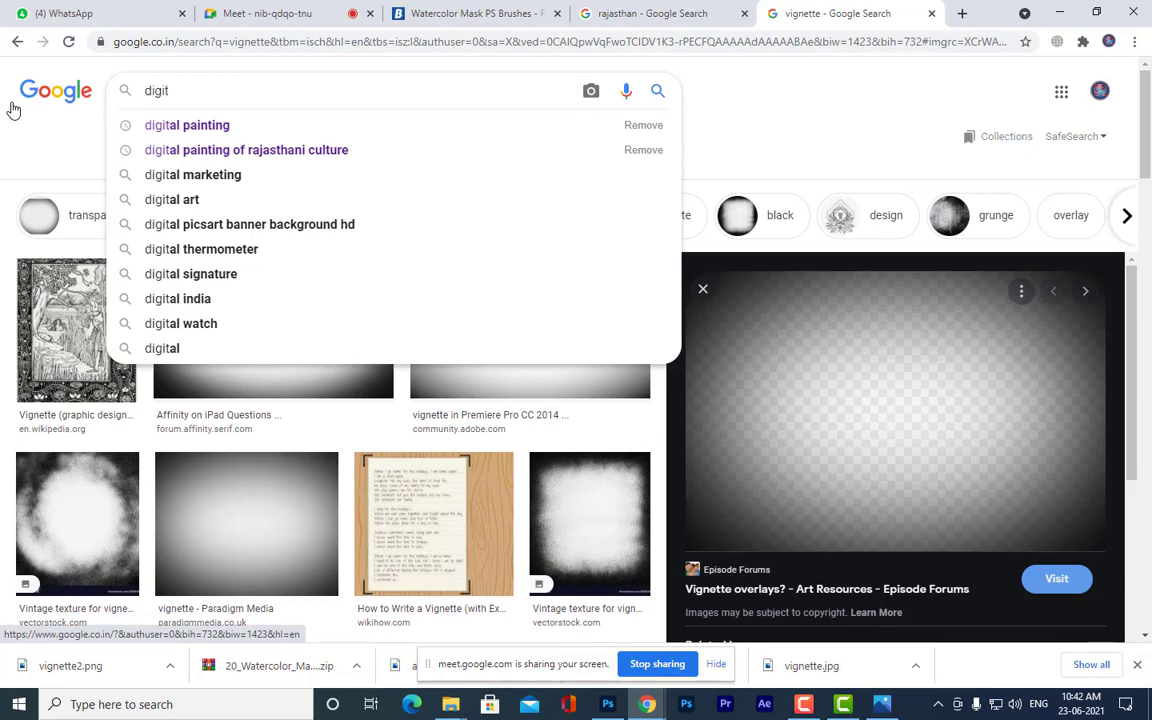
key("Down")
key("Return")
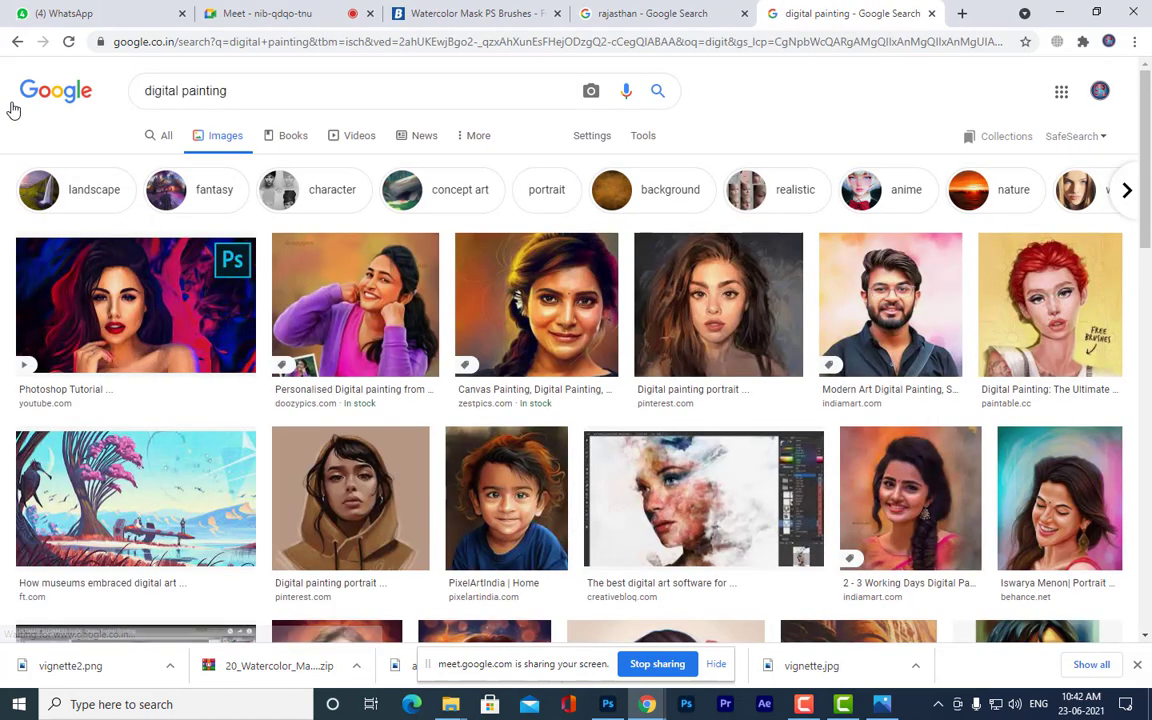
- Preview several digital painting portraits from the results and related images, examining their coloured backgrounds
left_click(940, 540)
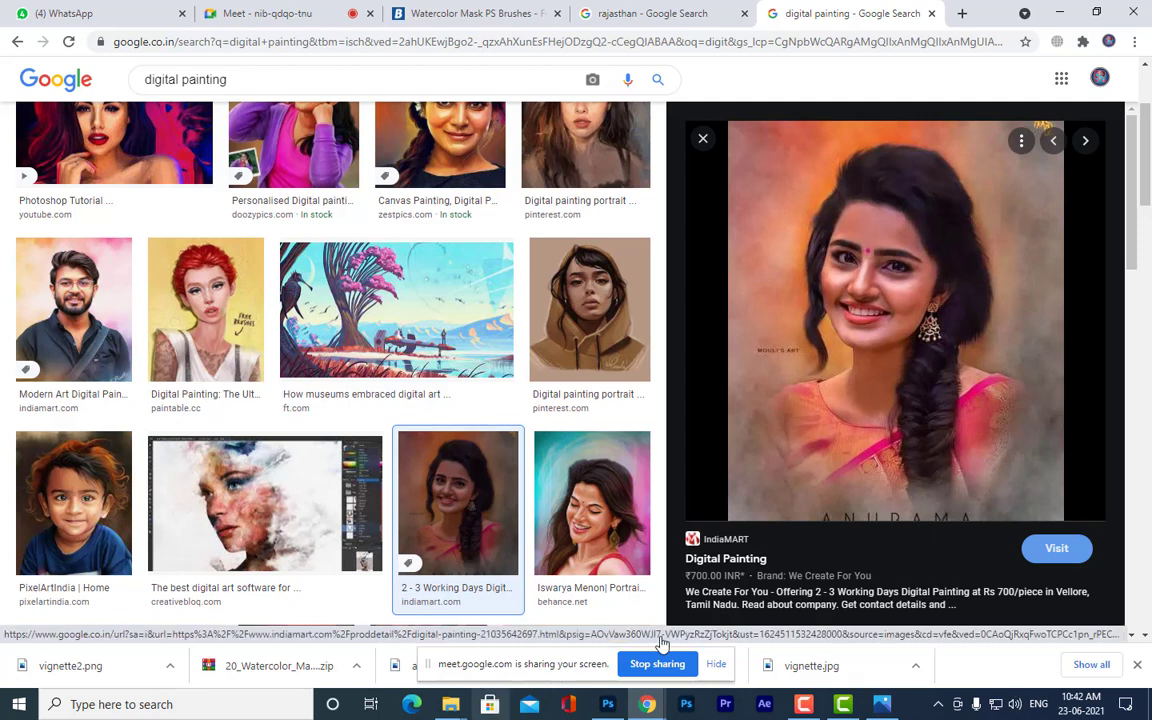
left_click(73, 298)
scroll(773, 340, "down", 5)
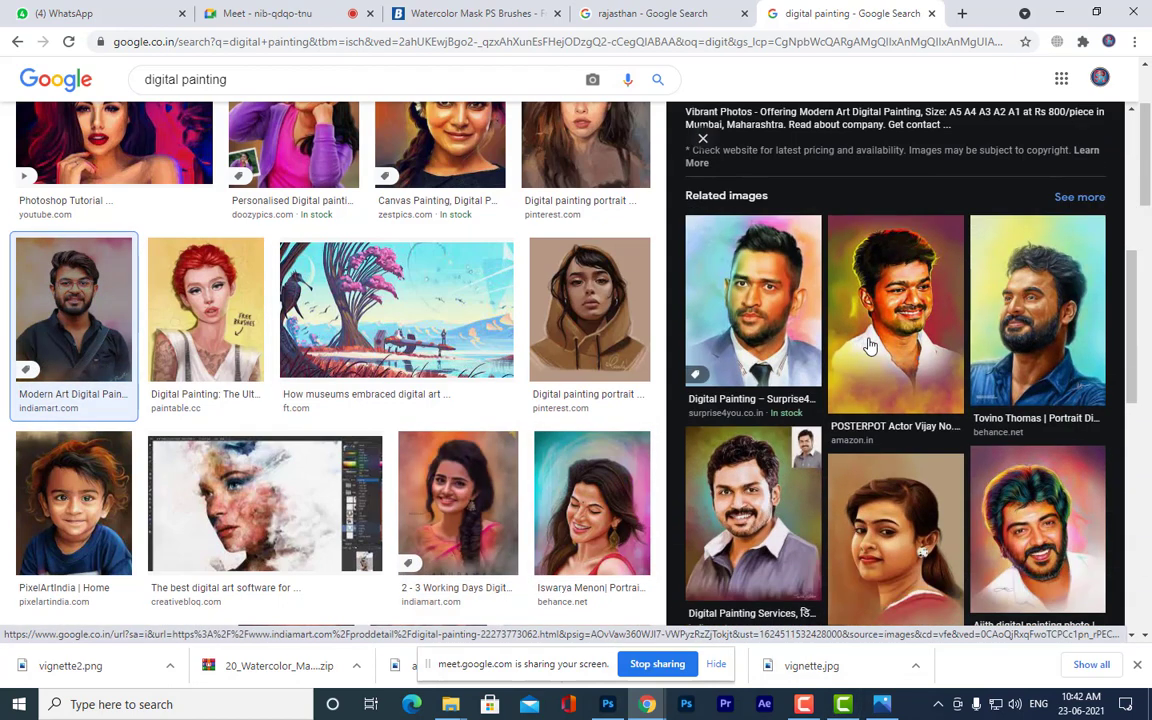
left_click(773, 340)
scroll(975, 405, "down", 3)
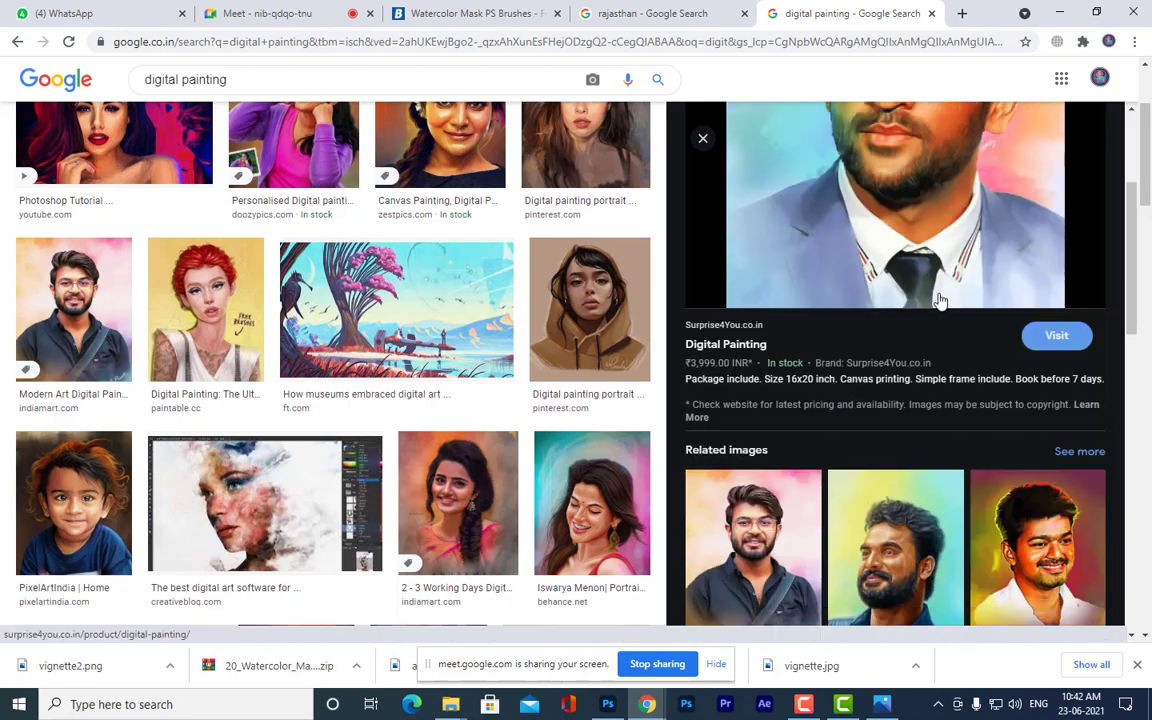
- Examine the related portraits below the digital painting previews, including the yellow-red portrait of a man in a white shirt
scroll(956, 404, "up", 3)
scroll(1045, 328, "down", 4)
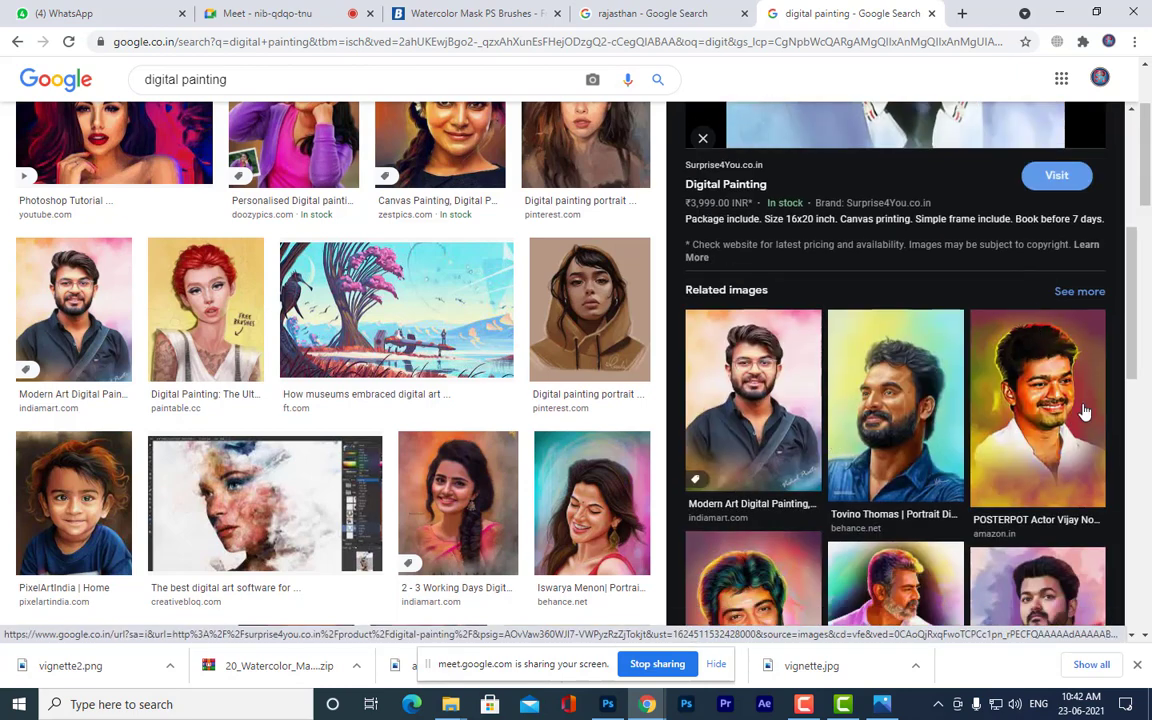
left_click(1080, 411)
scroll(969, 399, "down", 2)
scroll(969, 399, "down", 3)
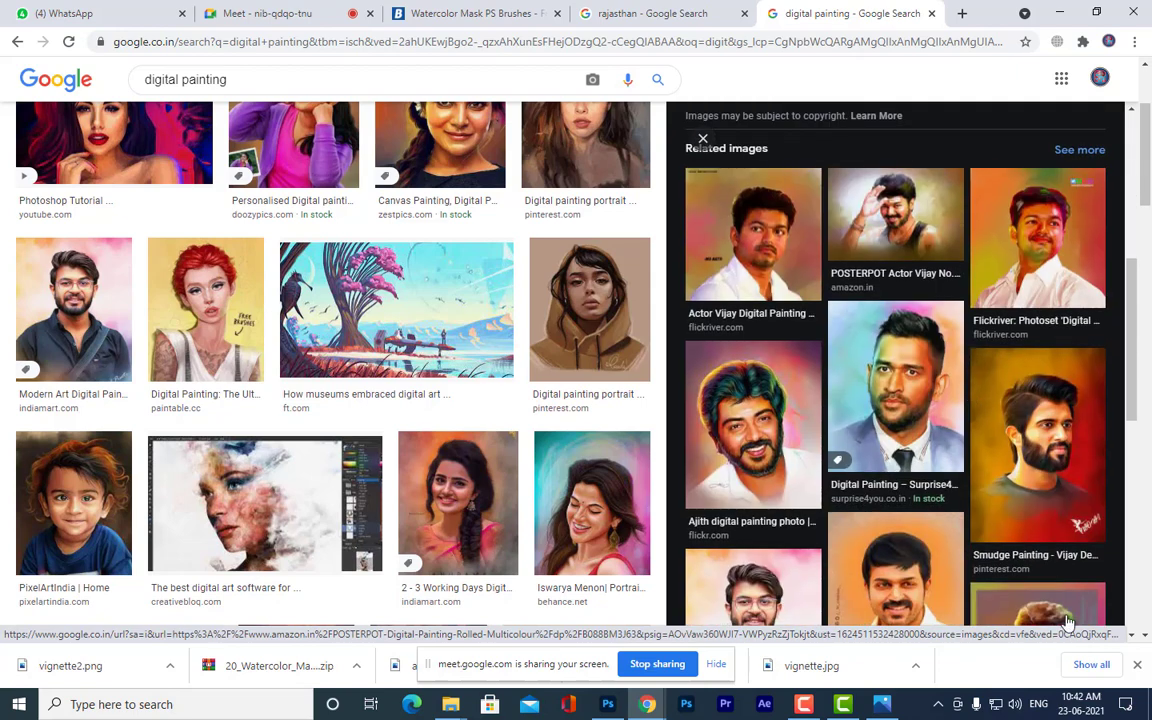
- Switch from the browser to Photoshop and open the anuiska image from the Desktop
left_click(1059, 12)
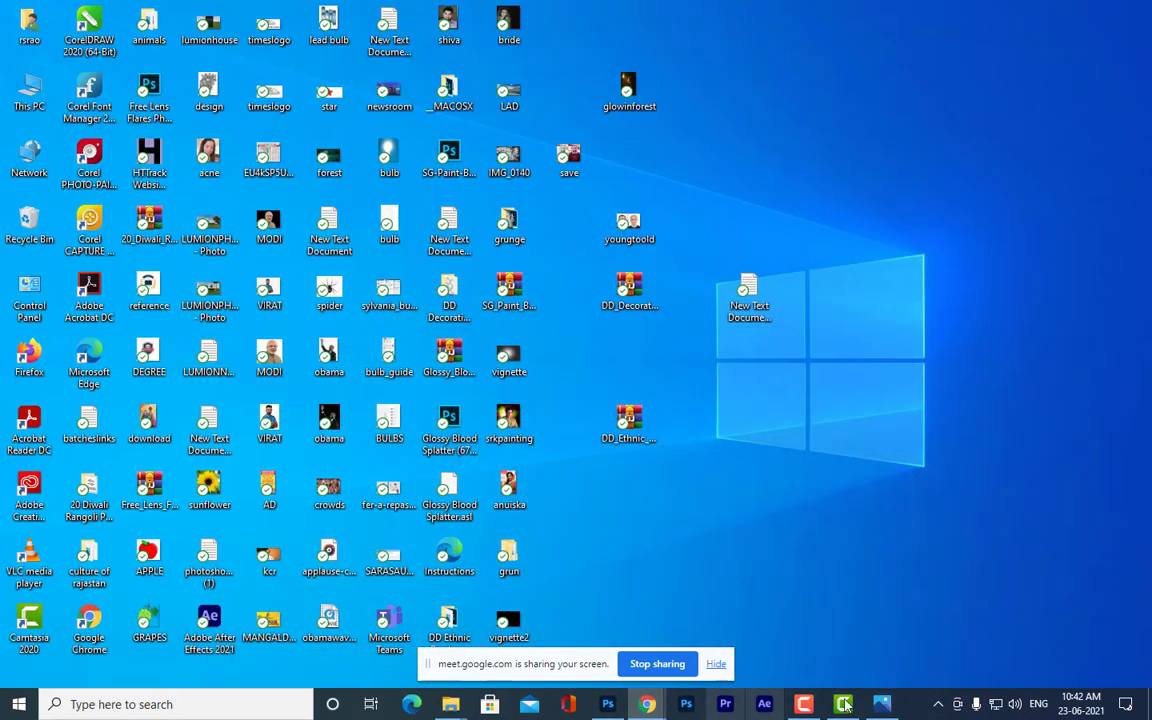
left_click(610, 705)
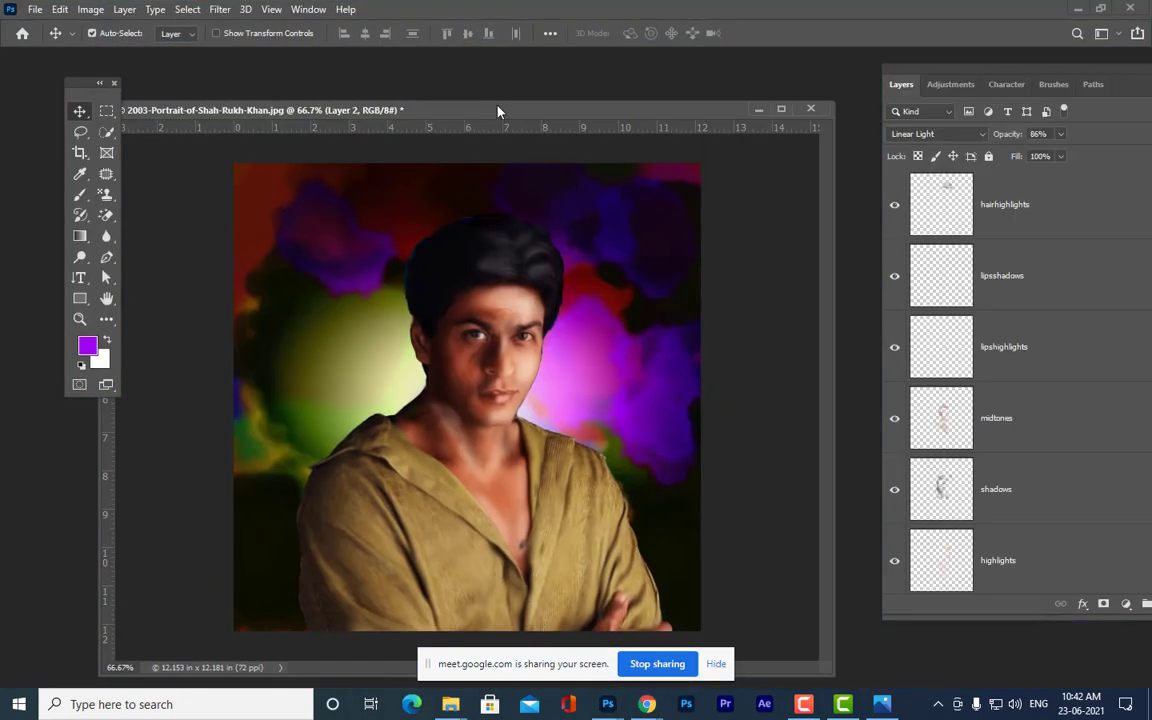
key("ctrl+o")
left_click(65, 124)
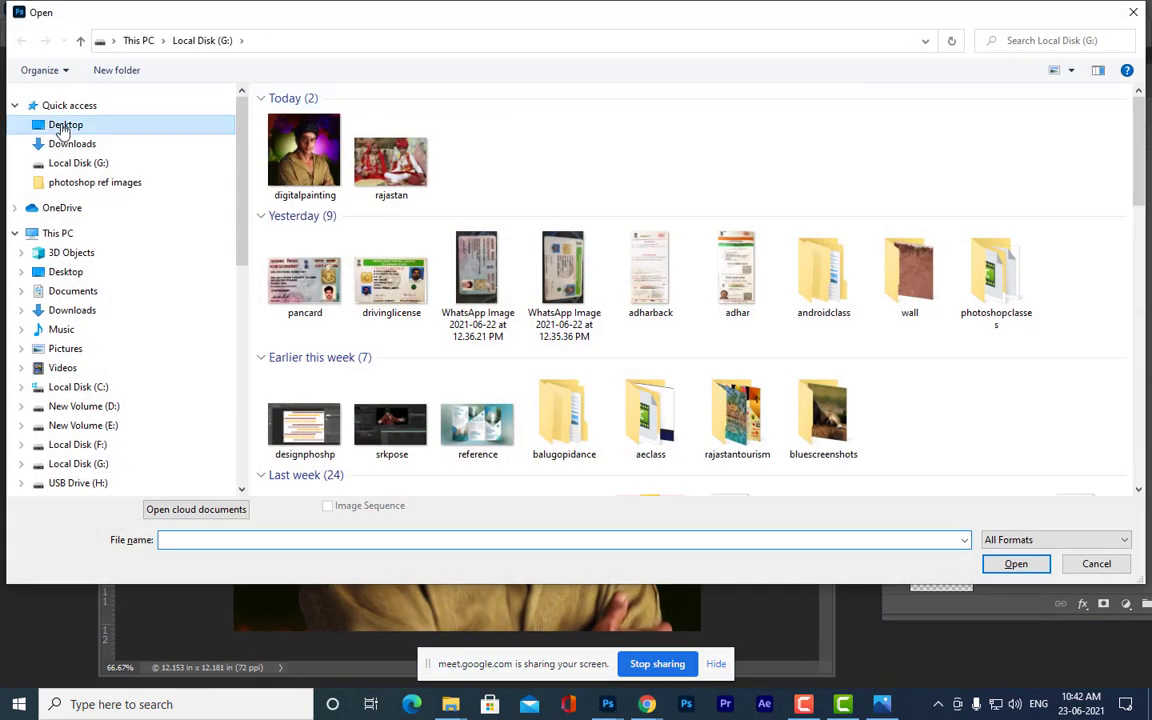
left_click(478, 258)
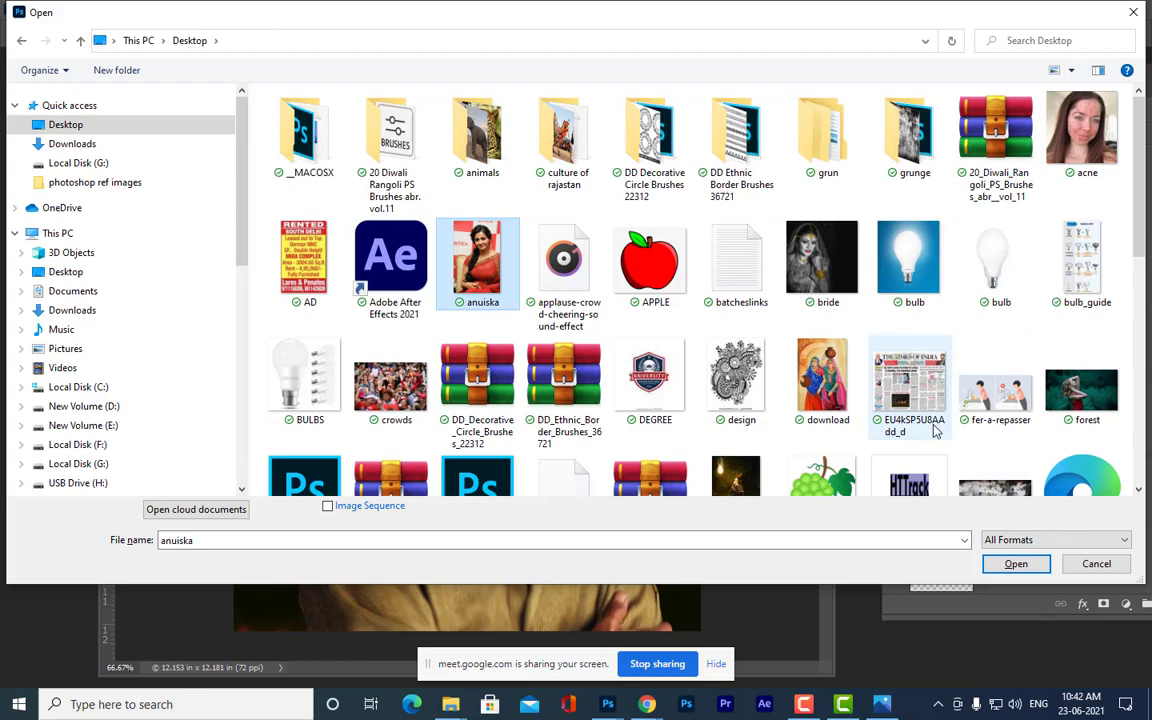
left_click(1018, 563)
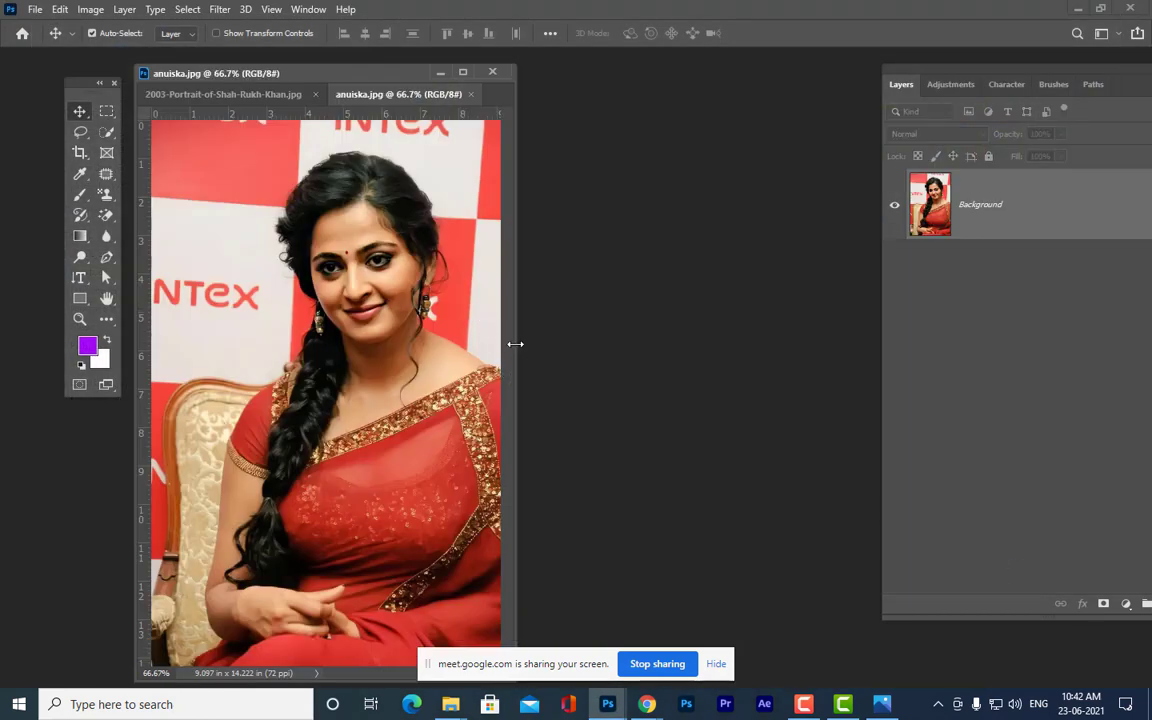
- Unlock the photo's Background as a regular layer with the default name, and widen the floating document window
left_click_drag(515, 344, 715, 344)
double_click(1016, 195)
key("Return")
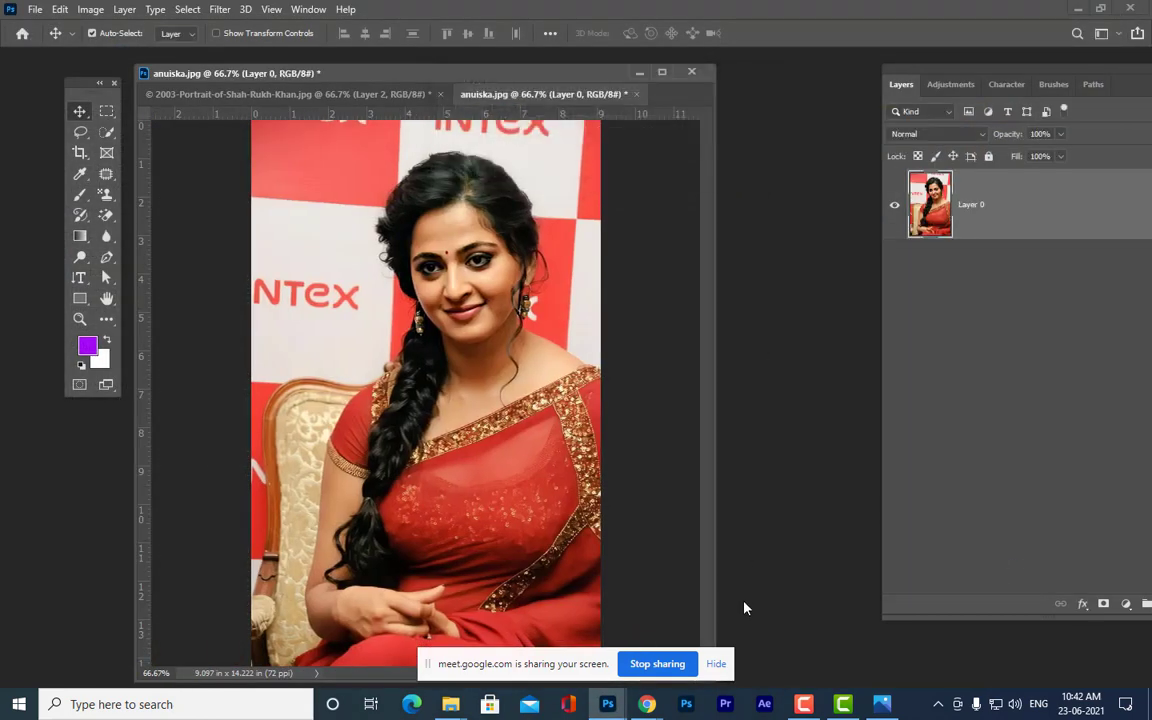
left_click_drag(737, 604, 1005, 600)
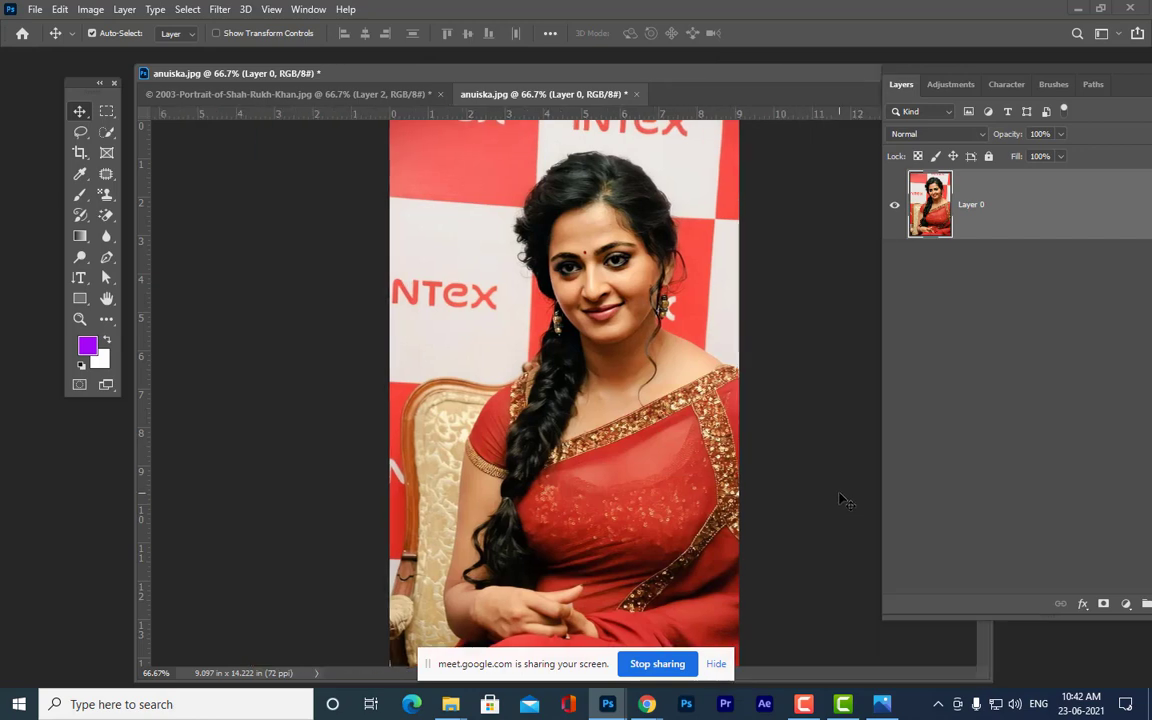
key("ctrl+minus")
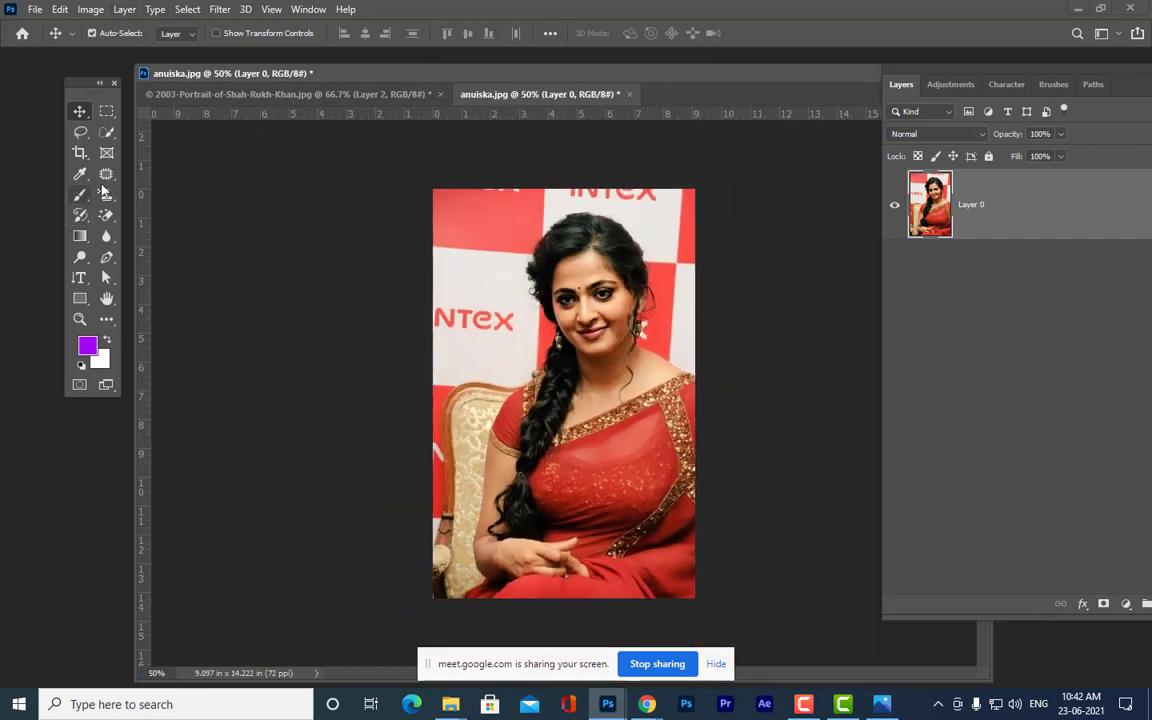
left_click_drag(437, 69, 413, 79)
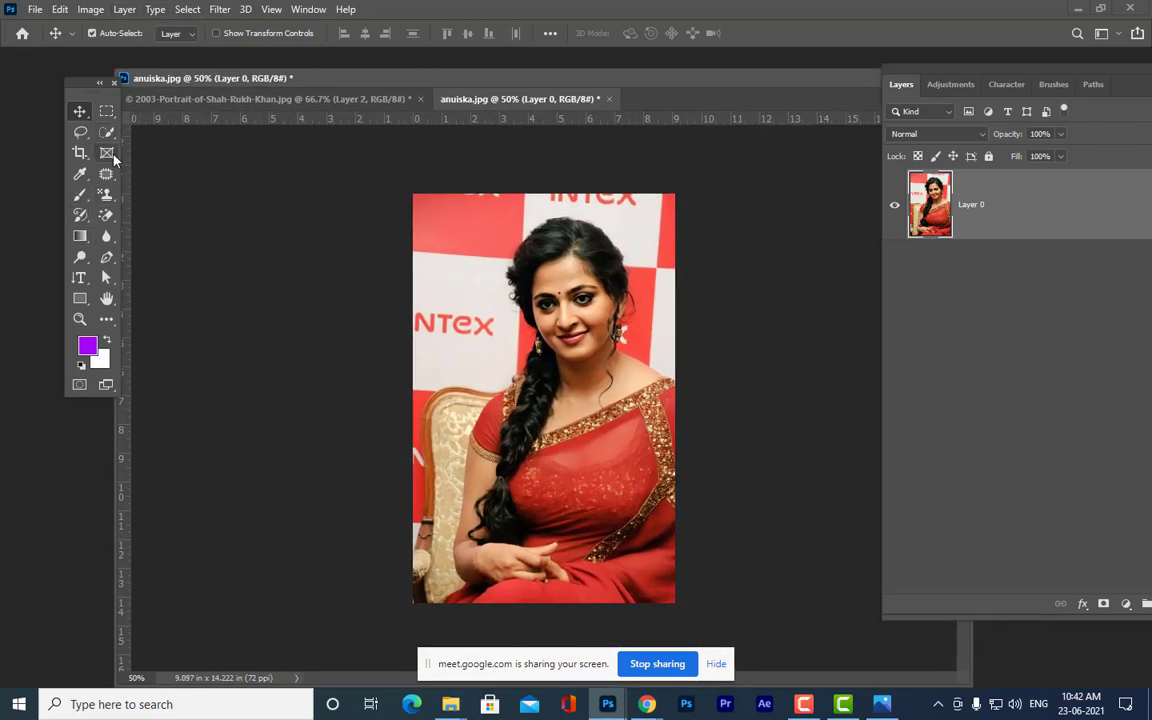
- Cut the woman onto her own layer using Select Subject, and delete the leftover background layer
left_click(110, 136)
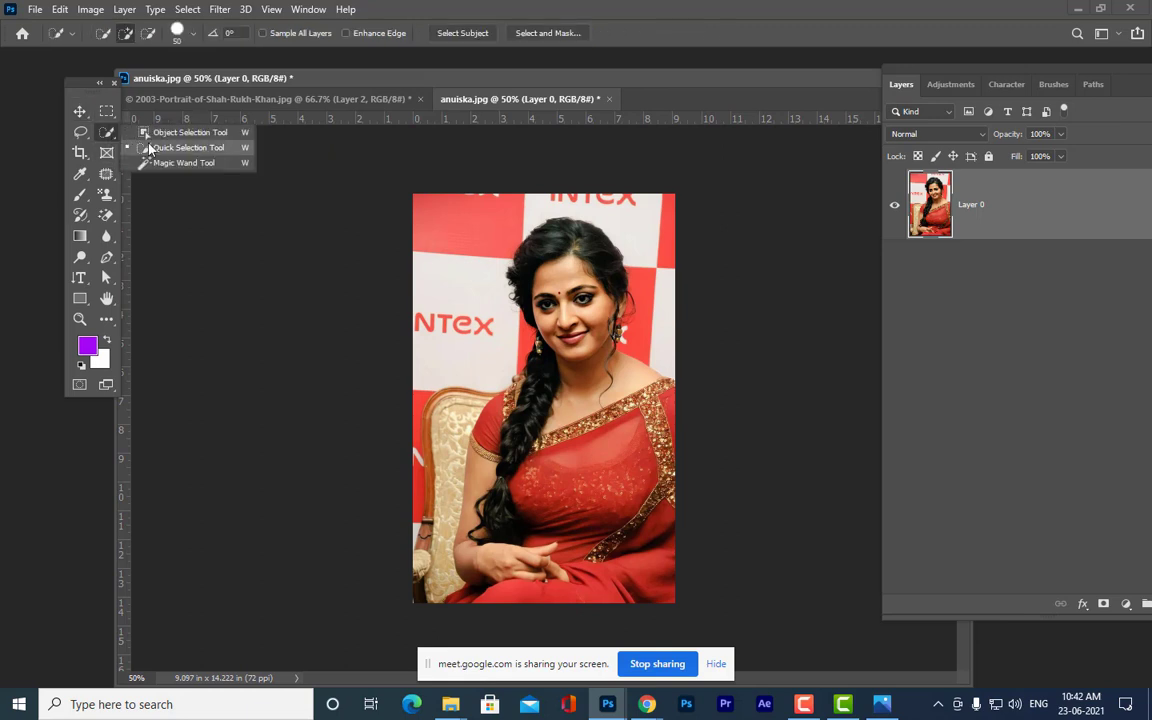
left_click(147, 146)
left_click(464, 35)
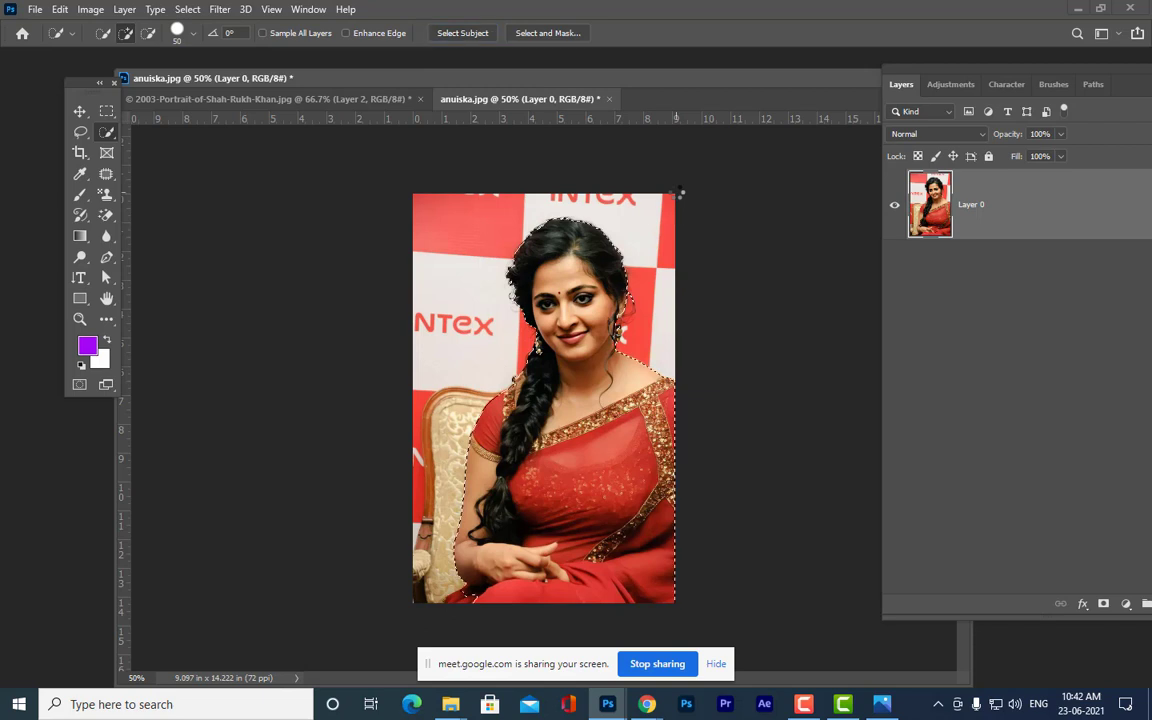
key("ctrl+shift+j")
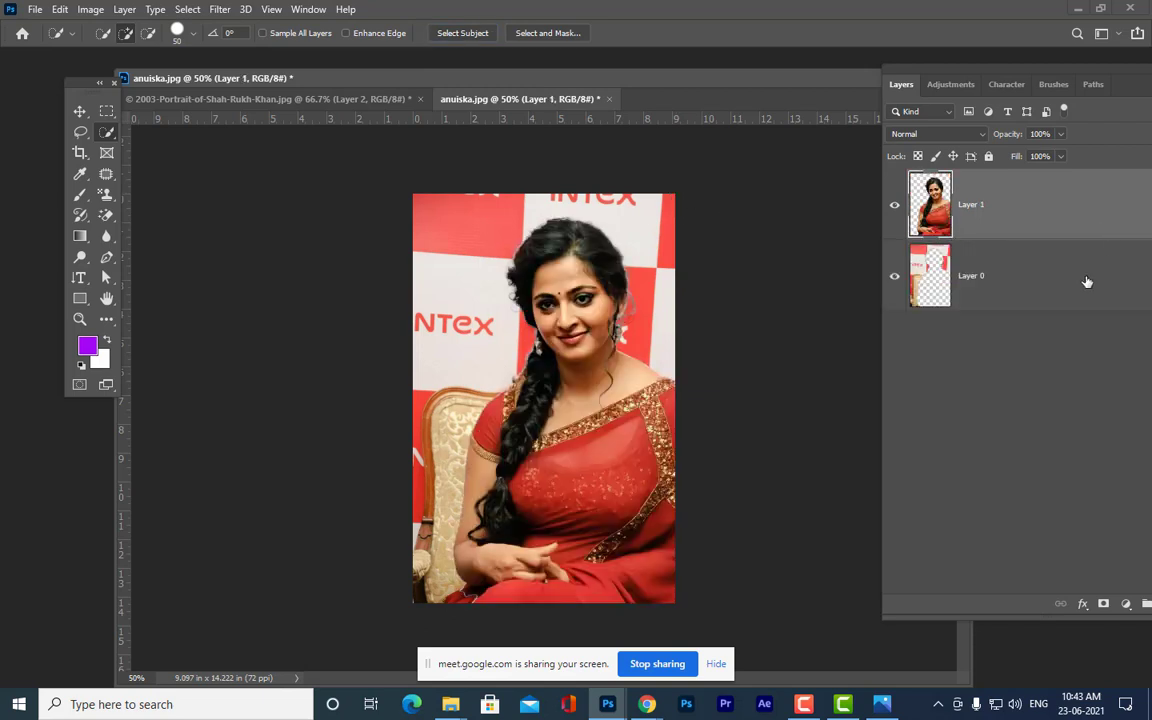
left_click(1072, 285, "shift")
key("ctrl+e")
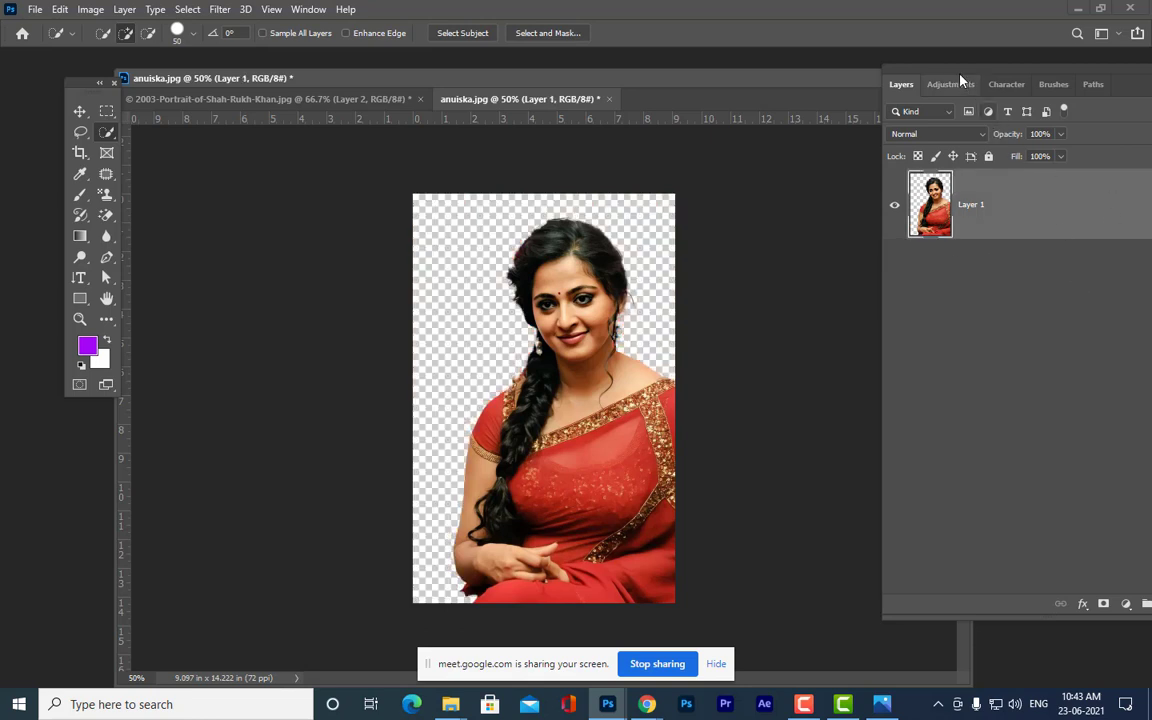
- Add a new empty layer above the cut-out woman
left_click_drag(890, 76, 804, 81)
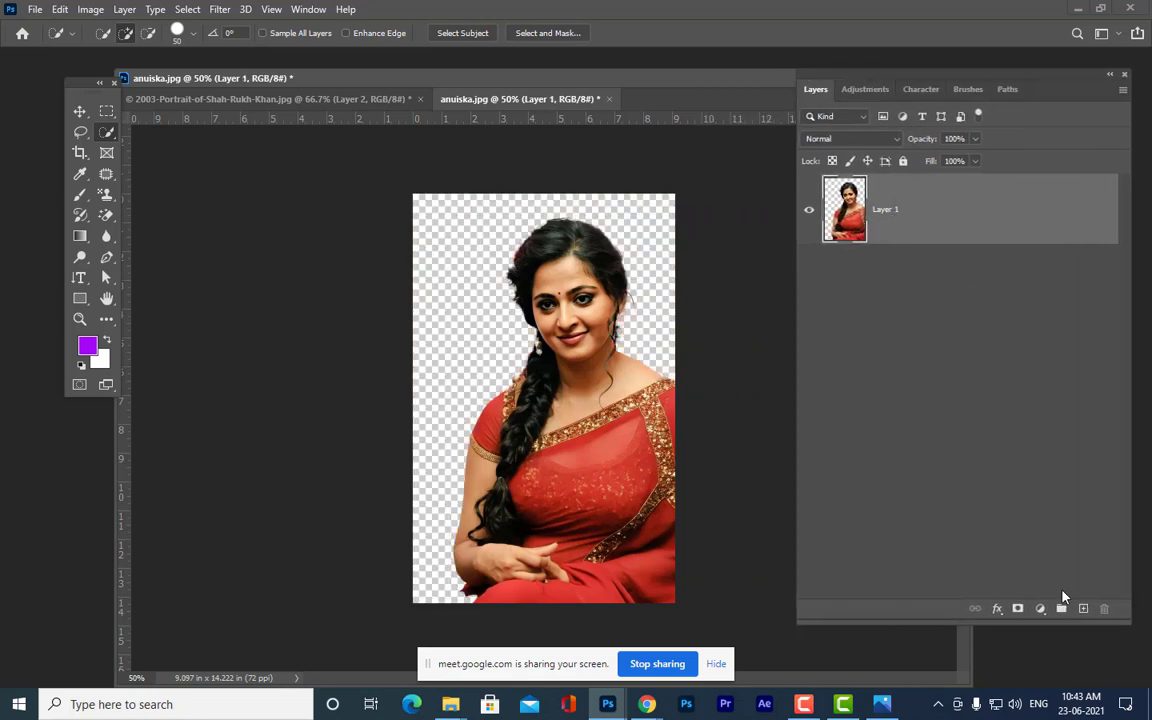
key("ctrl+j")
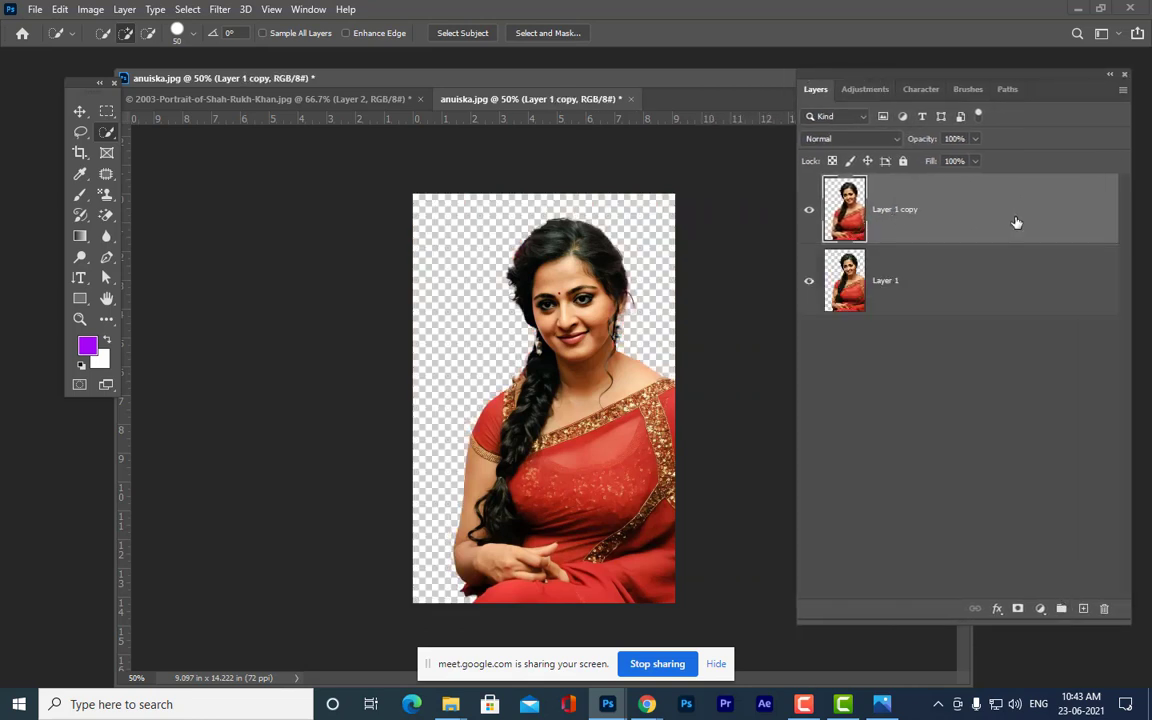
key("ctrl+z")
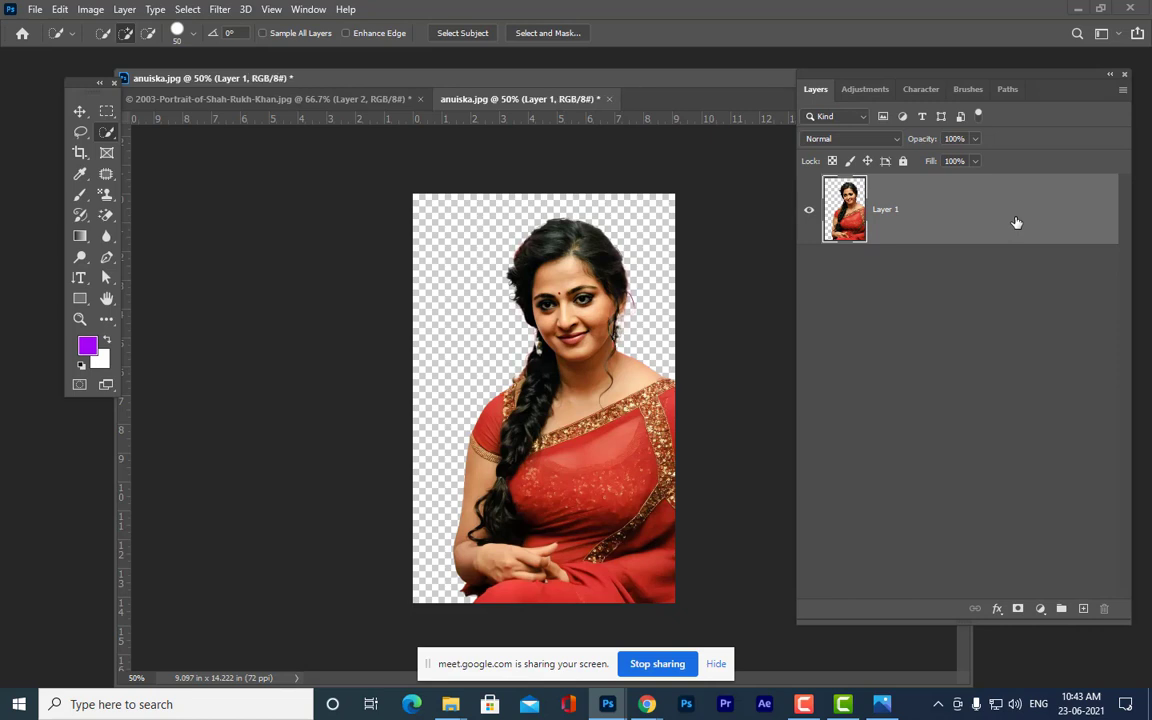
left_click(1084, 609)
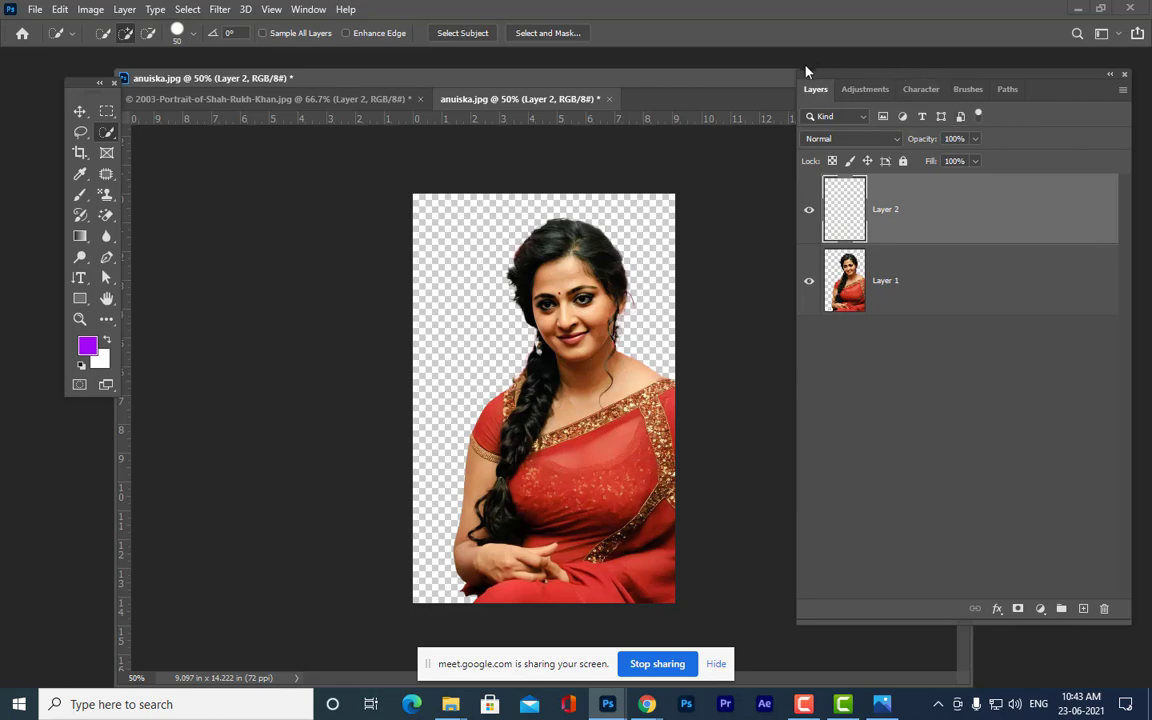
- Choose the Smudge Tool for work on the woman's face and set its strength to 10%
left_click_drag(806, 72, 860, 64)
key("ctrl+plus")
key("ctrl+plus")
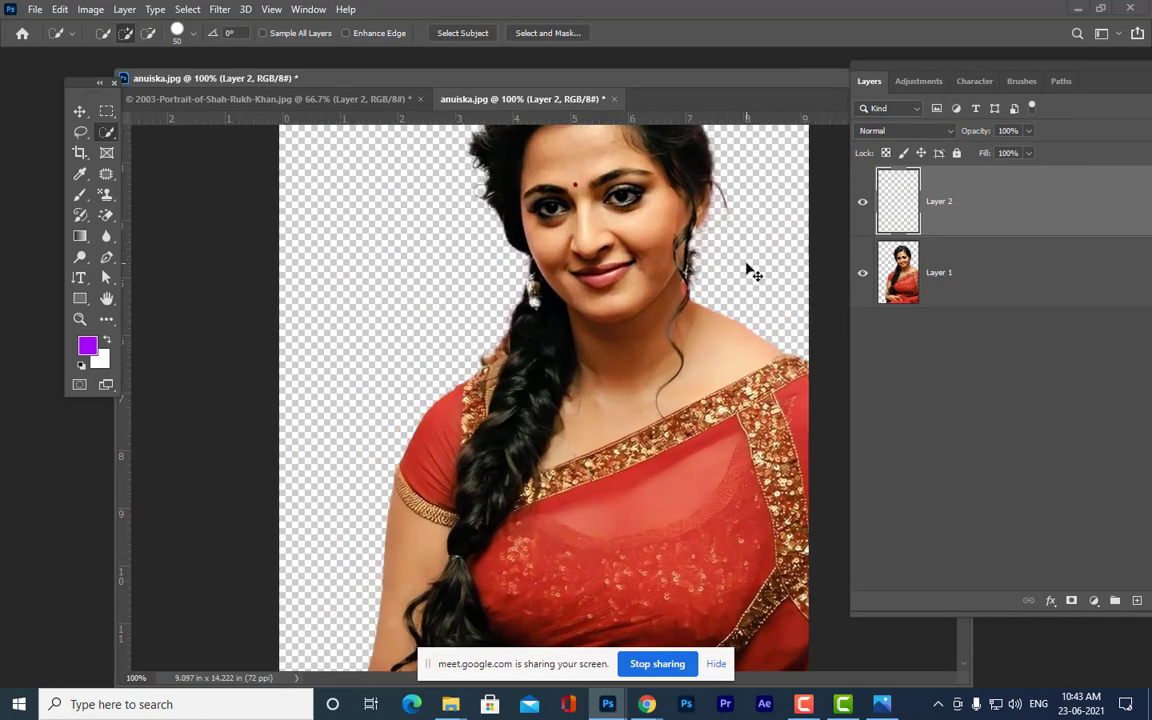
key("ctrl+plus")
key("h")
left_click_drag(707, 211, 529, 544)
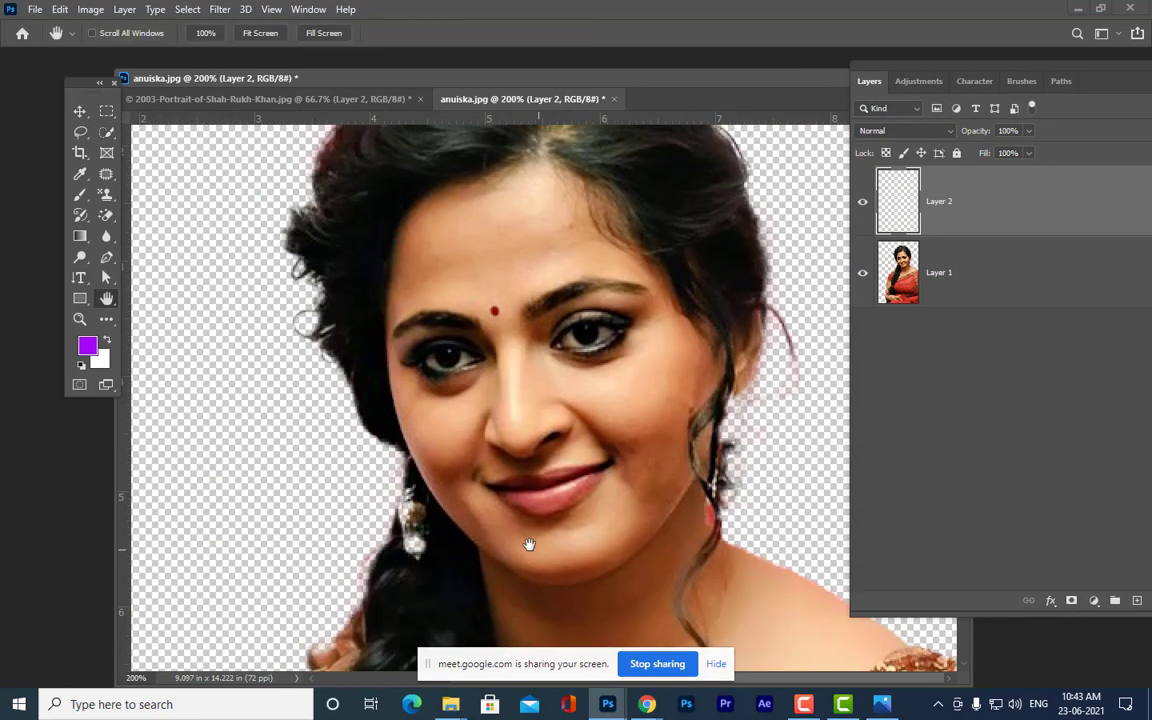
scroll(674, 414, "up", 2)
left_click_drag(440, 96, 388, 103)
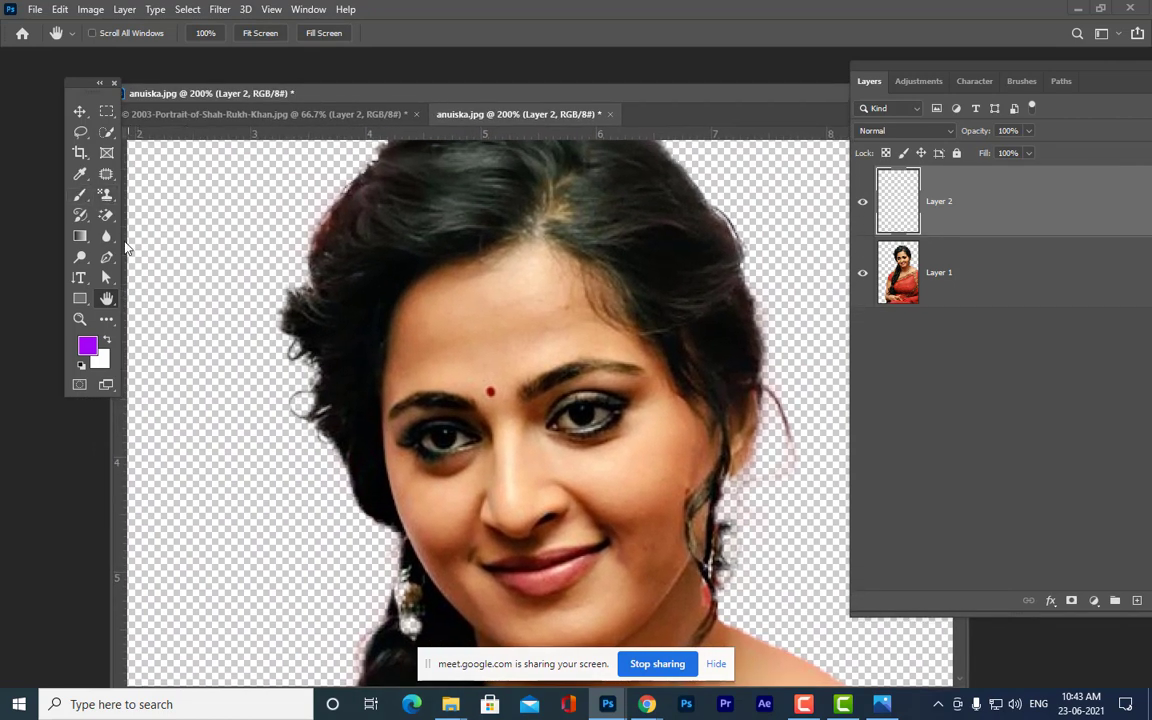
left_click(106, 236)
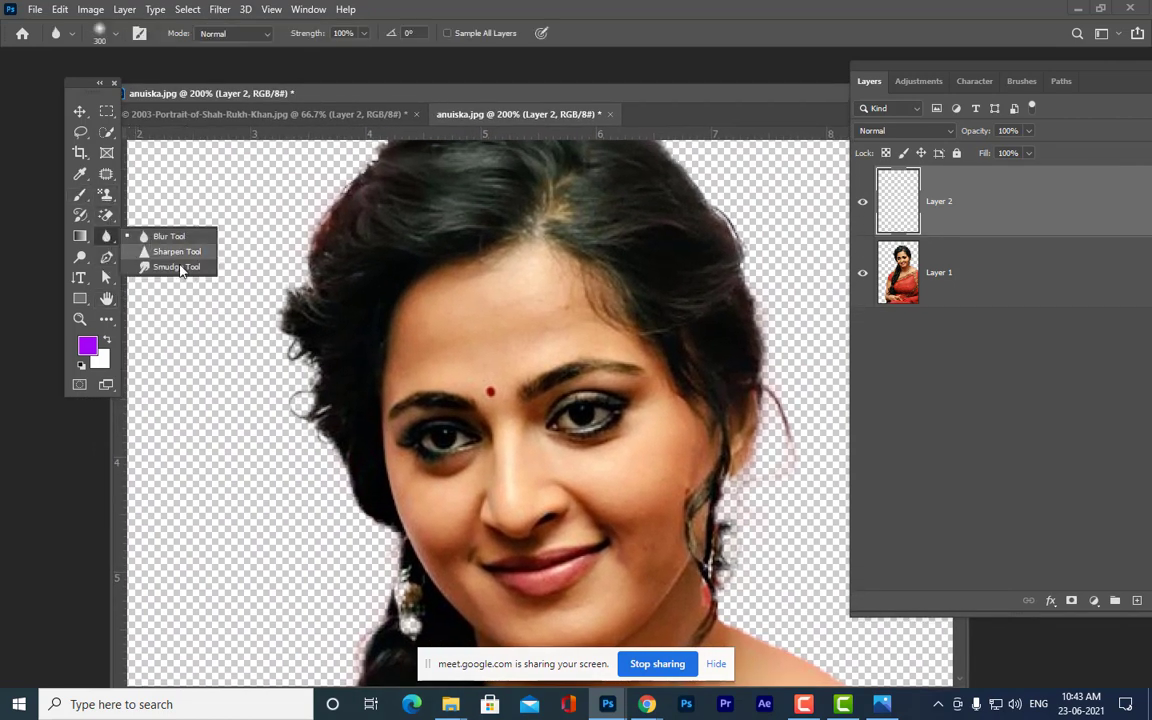
left_click(178, 267)
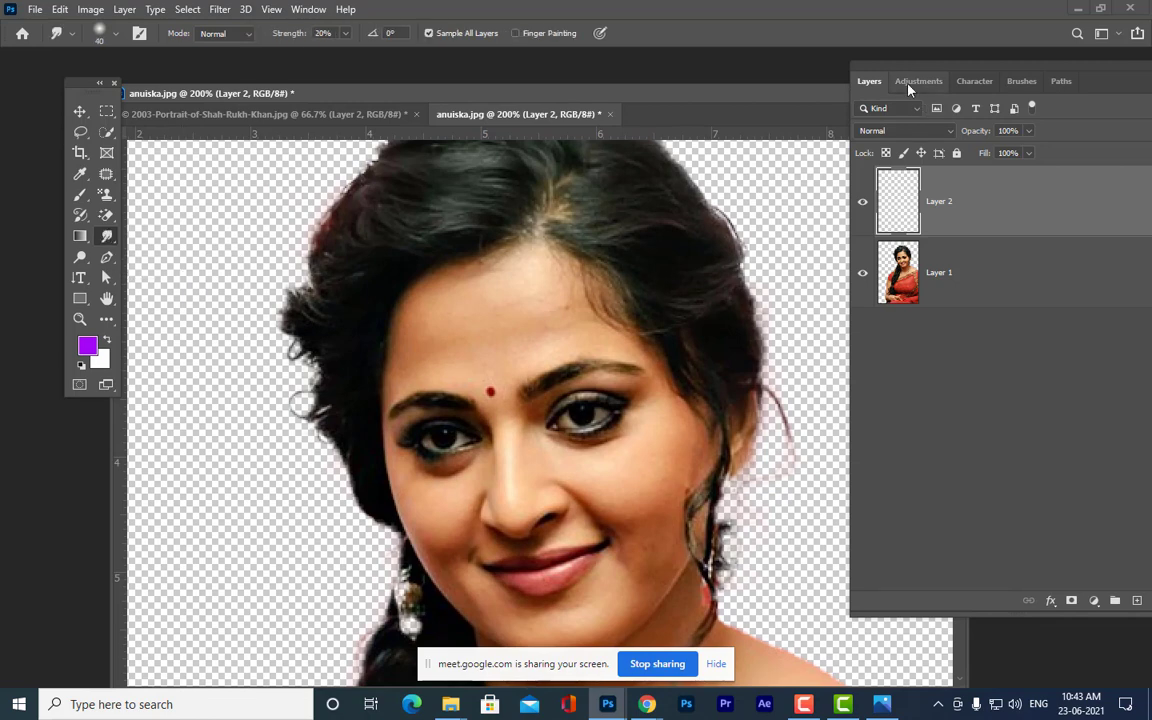
left_click_drag(877, 72, 775, 108)
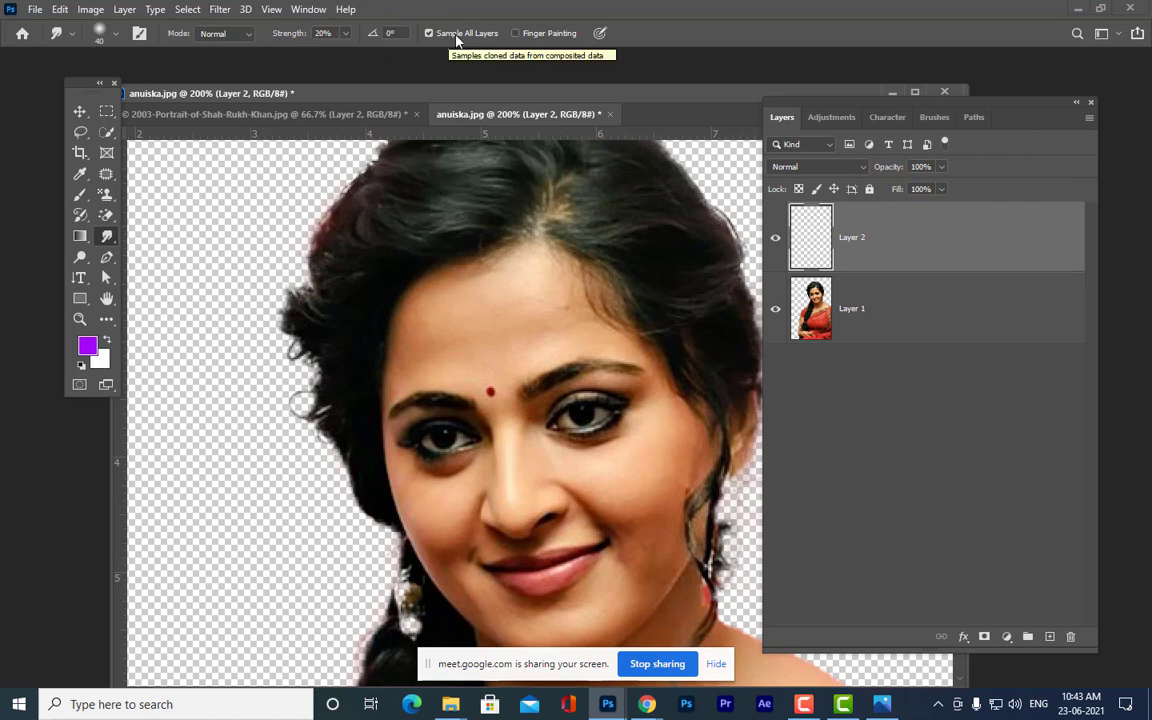
left_click(345, 33)
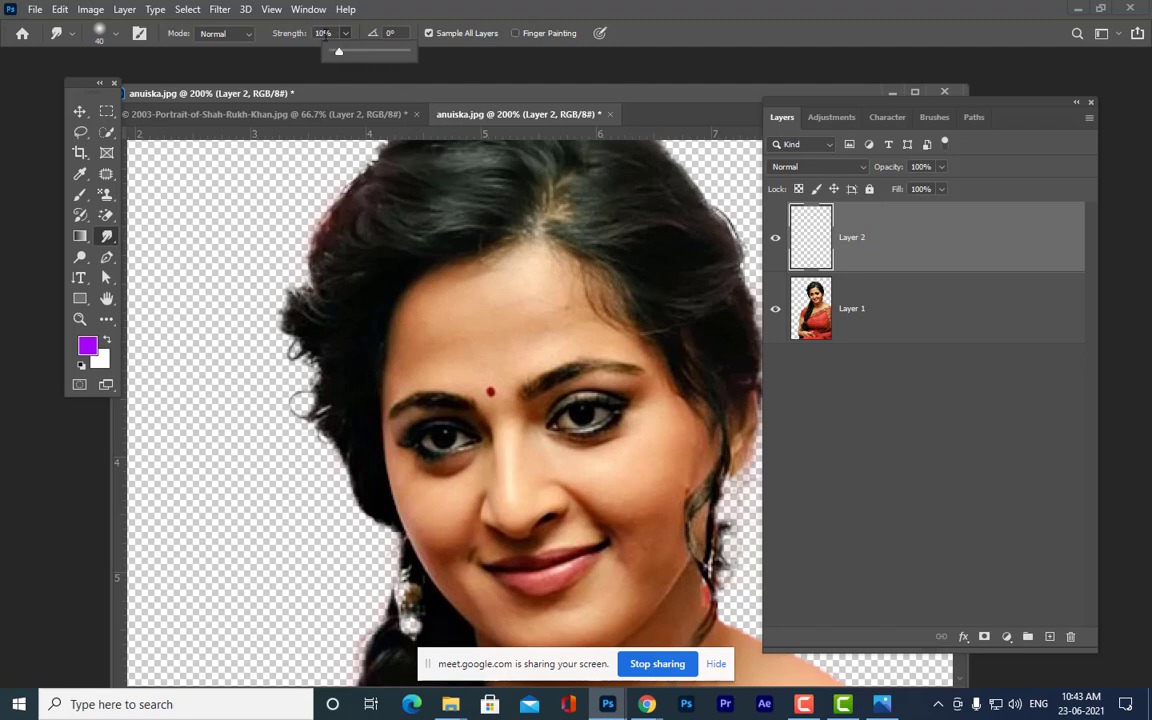
- Smudge the facial skin and eye areas on the empty layer with a 25 px brush, and compare against the original layer
left_click_drag(832, 101, 938, 79)
key("bracketleft")
key("bracketleft")
key("bracketleft")
key("bracketleft")
key("bracketleft")
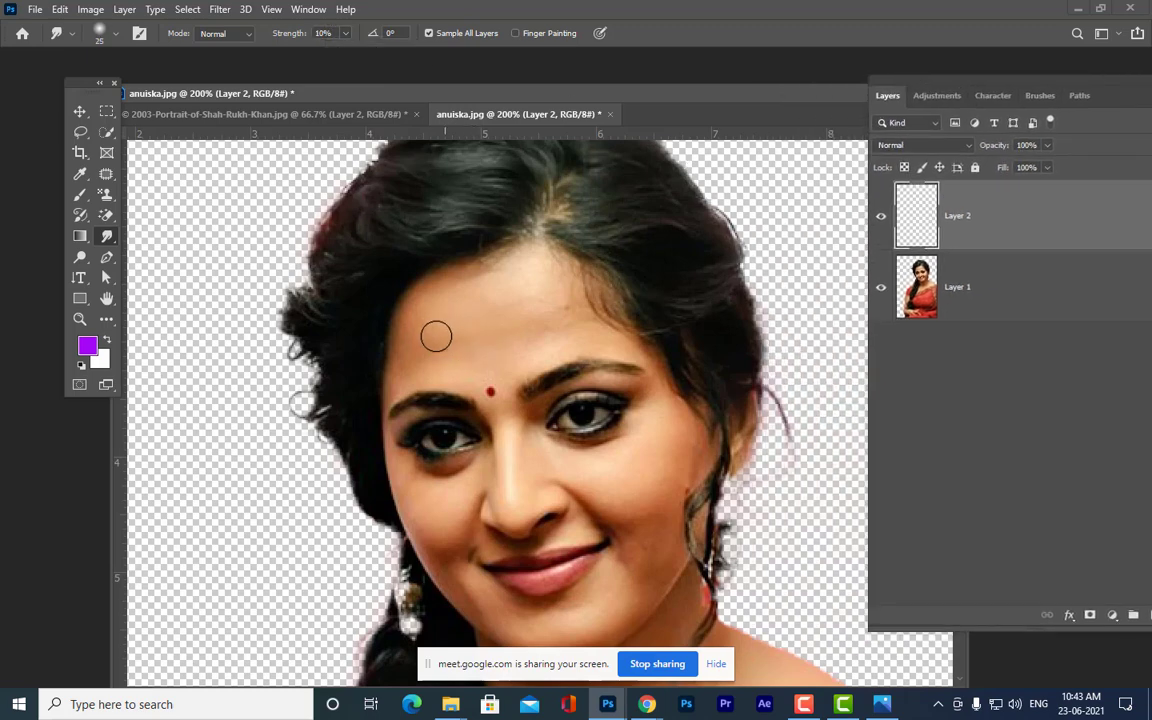
key("bracketright")
key("bracketright")
key("bracketright")
key("bracketleft")
key("bracketleft")
key("bracketleft")
key("bracketleft")
key("bracketright")
key("bracketright")
key("bracketright")
mouse_move(568, 290)
left_mouse_down()
mouse_move(584, 278)
mouse_move(607, 303)
left_mouse_up()
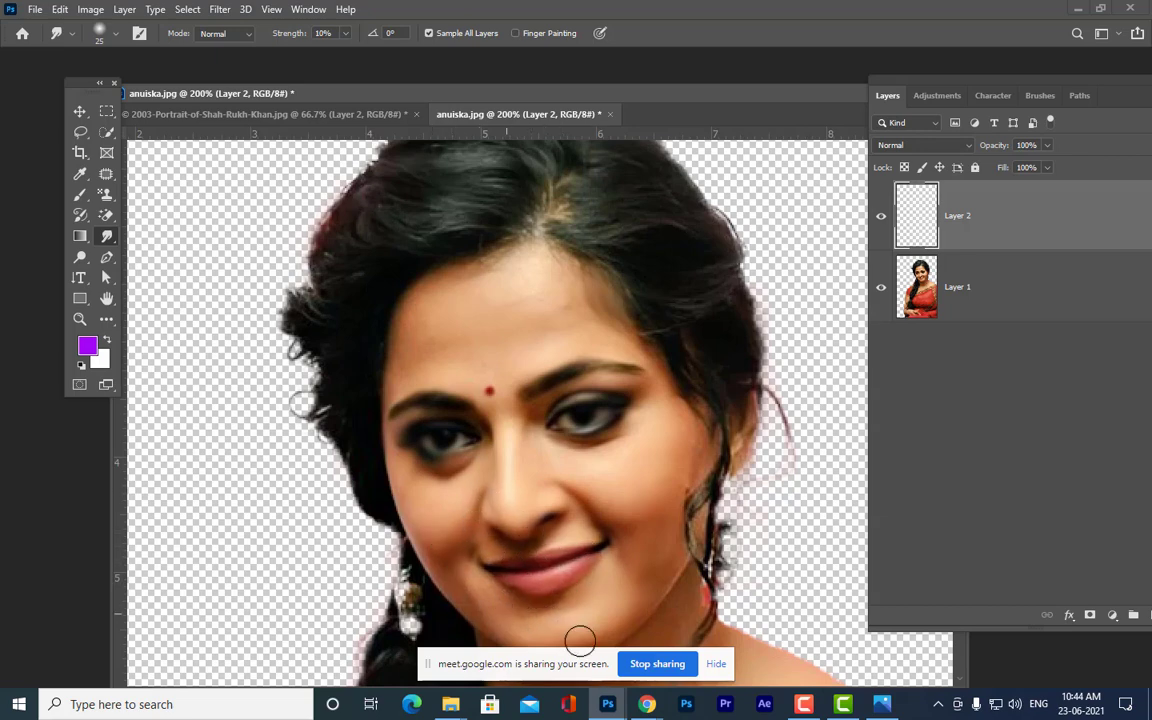
mouse_move(580, 641)
left_mouse_down()
mouse_move(676, 453)
mouse_move(650, 554)
left_mouse_up()
left_click(882, 288)
left_click(882, 288)
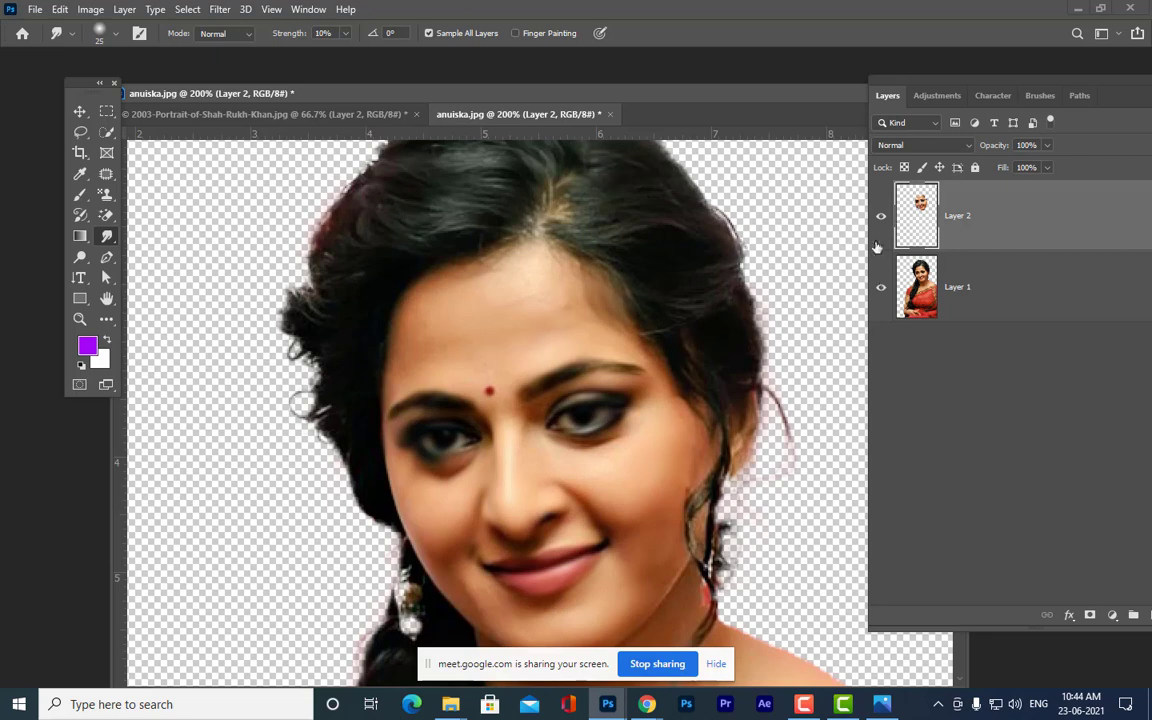
- Delete the smudged face layer and add a fresh empty layer above the cut-out woman
key("Delete")
left_click_drag(998, 85, 915, 73)
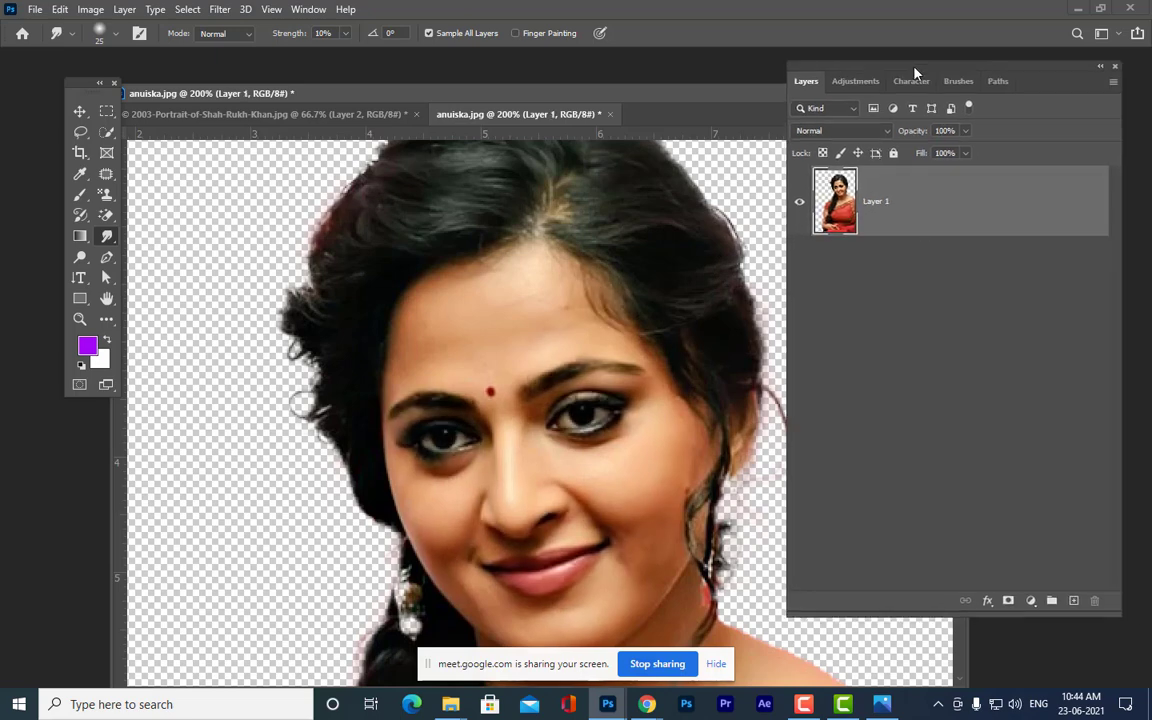
left_click(1073, 600)
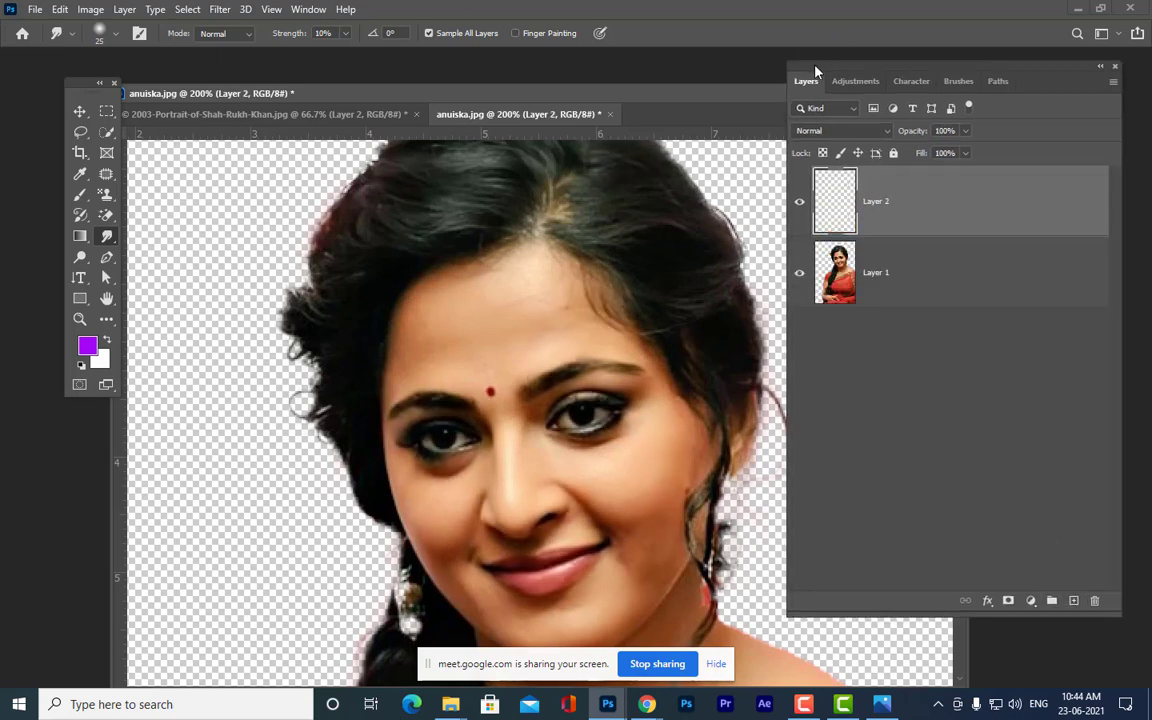
- Set the Smudge strength to 38% and smooth the woman's forehead on the empty layer with a 25 px brush
left_click_drag(815, 67, 857, 66)
left_click(286, 33)
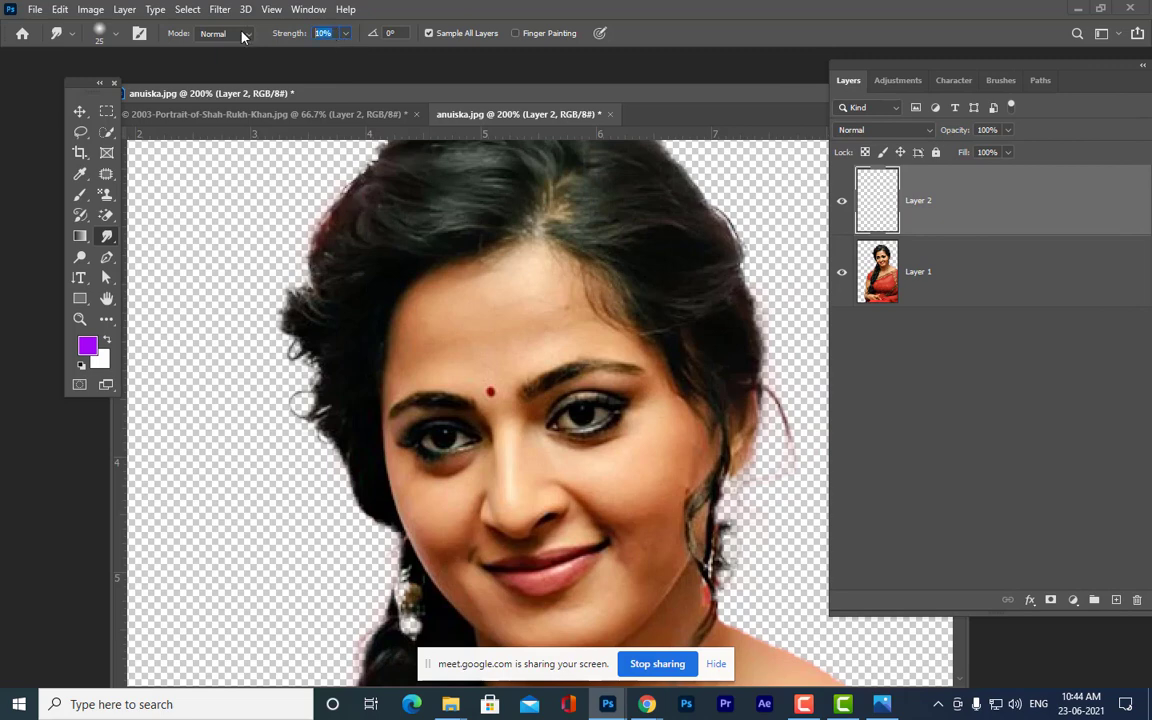
type("38")
key("Return")
mouse_move(886, 66)
left_mouse_down()
mouse_move(913, 62)
mouse_move(906, 75)
left_mouse_up()
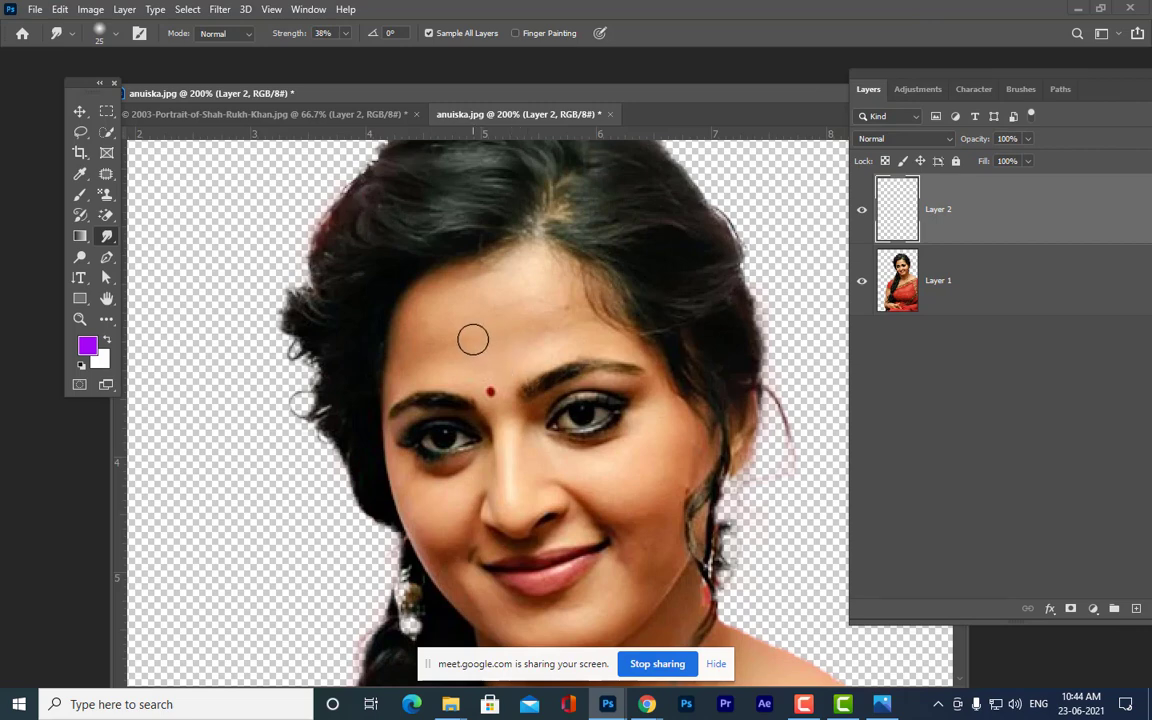
key("bracketleft")
key("bracketleft")
key("bracketleft")
key("bracketright")
key("bracketright")
key("bracketright")
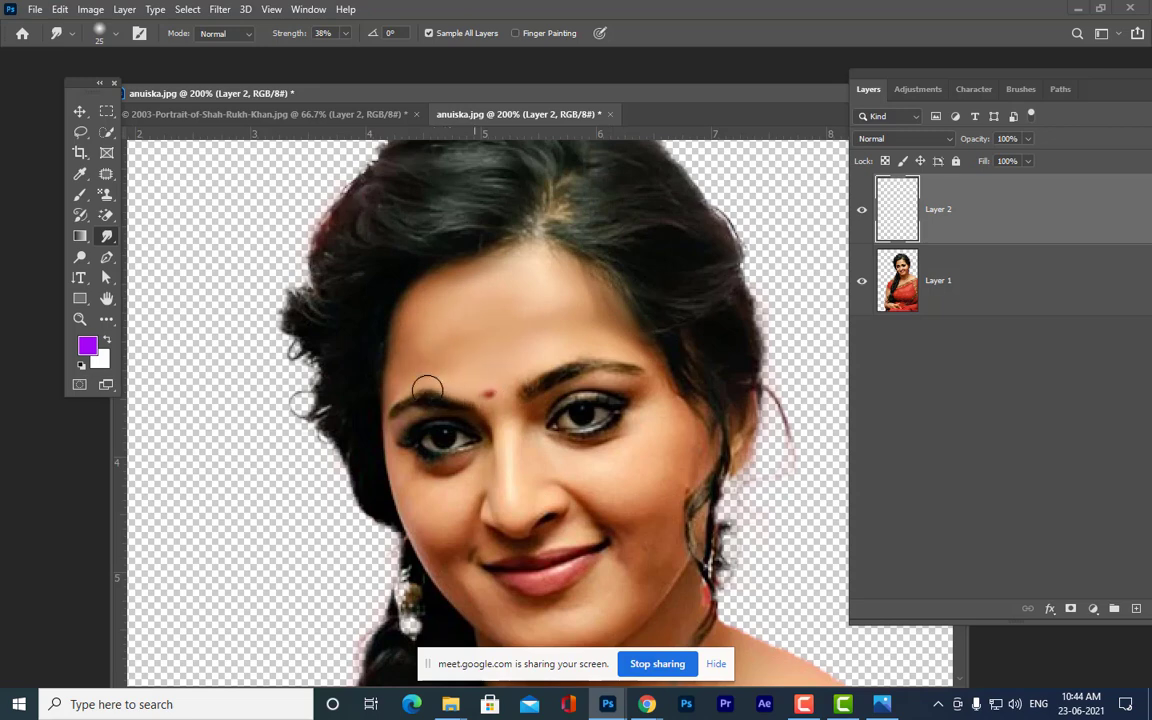
- Reduce the Smudge brush to 15 px and smooth the eyebrows along their shape
key("bracketleft")
key("bracketleft")
left_click_drag(527, 393, 631, 367)
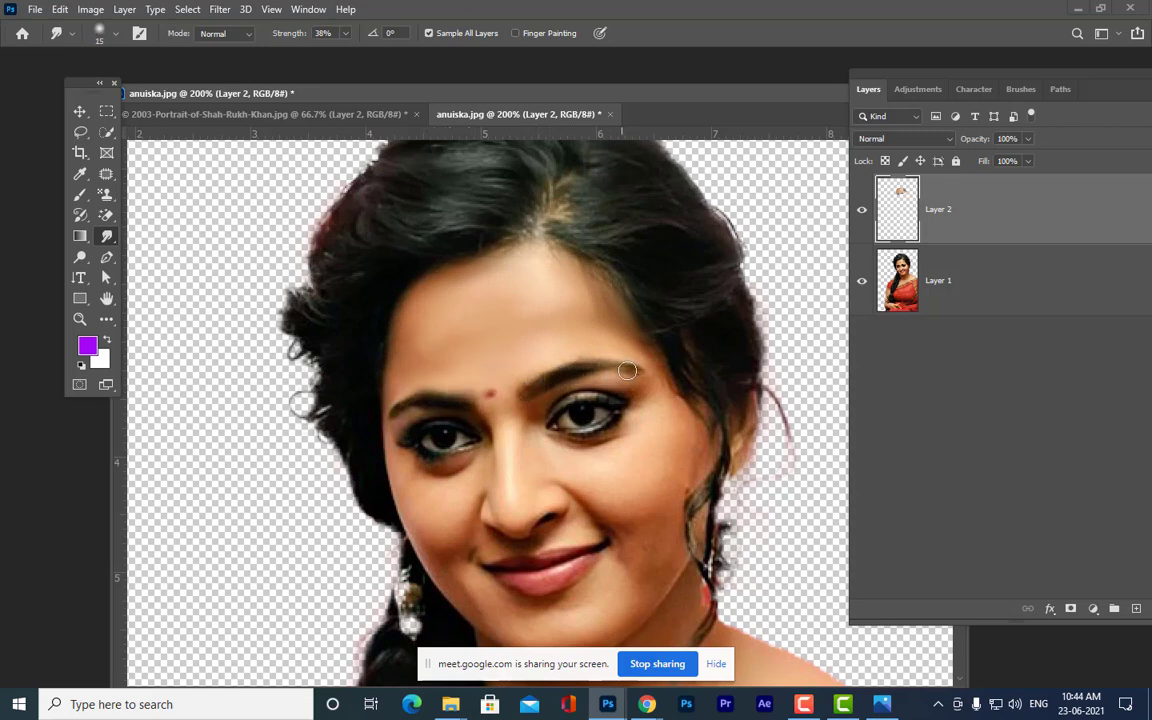
- Smooth the eyelids and eye outlines with the Smudge brush reduced to 10 px, then to 6 px for the finer eye details
key("bracketleft")
key("bracketleft")
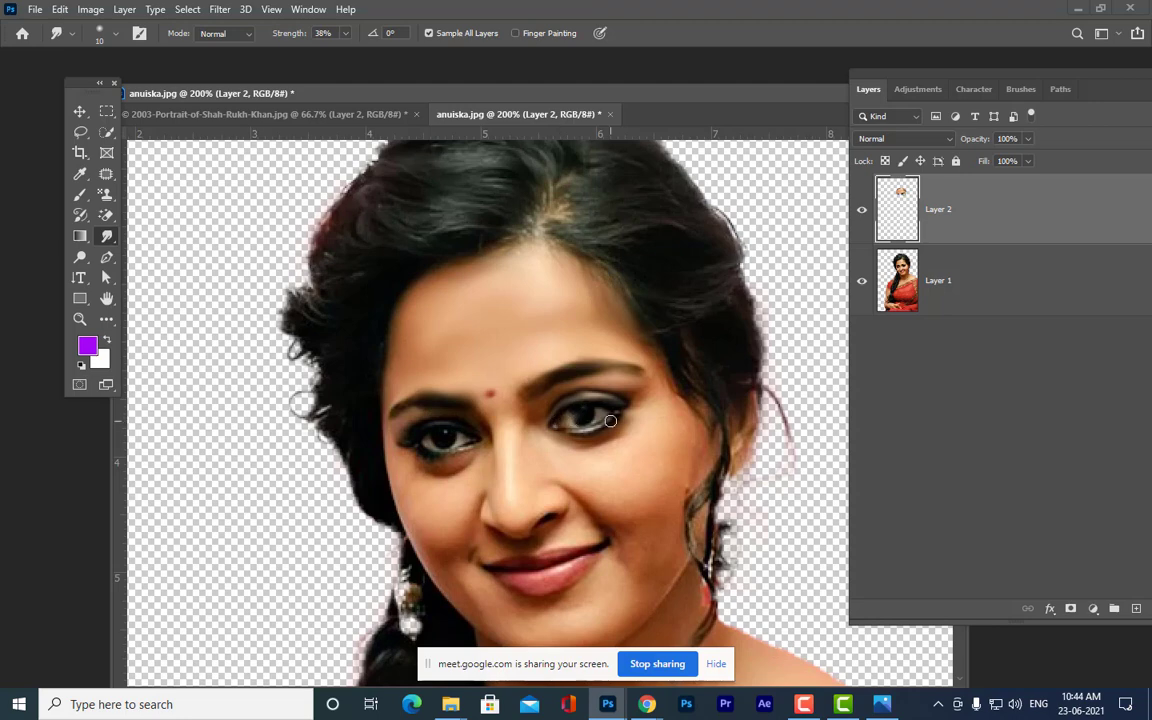
scroll(578, 428, "up", 1)
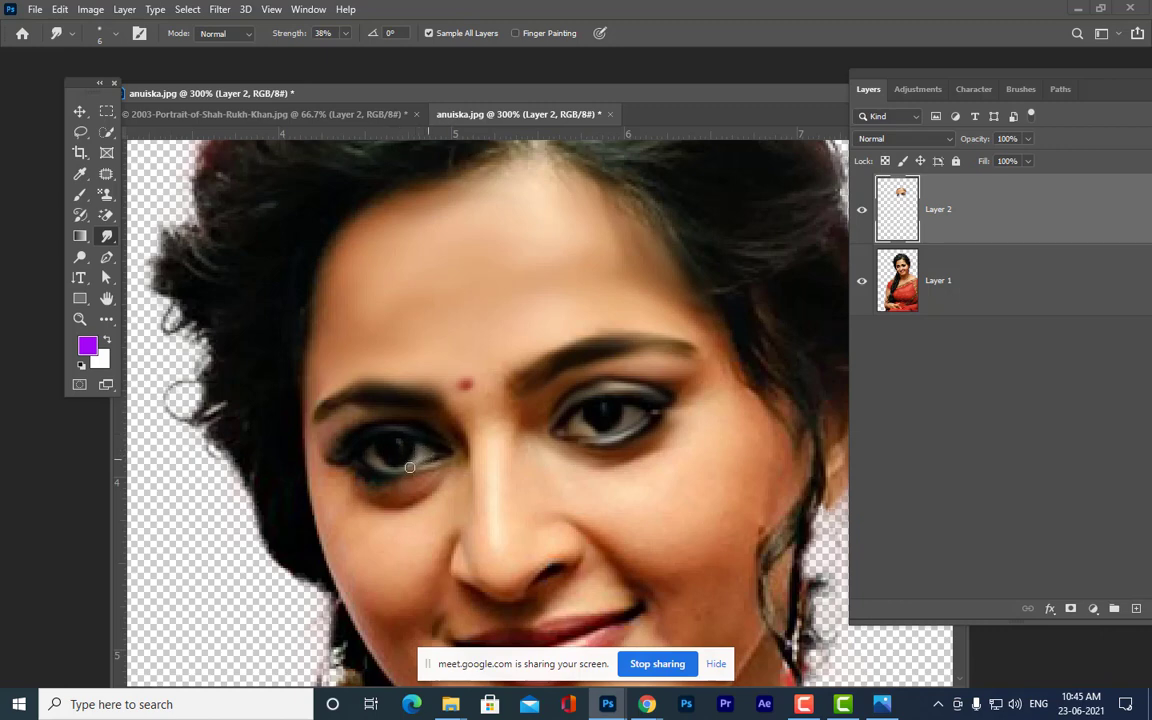
- Hide the original cut-out layer, smudge the transparent gaps in both eyes with the 6 px brush, and show the layer again
left_click(862, 286)
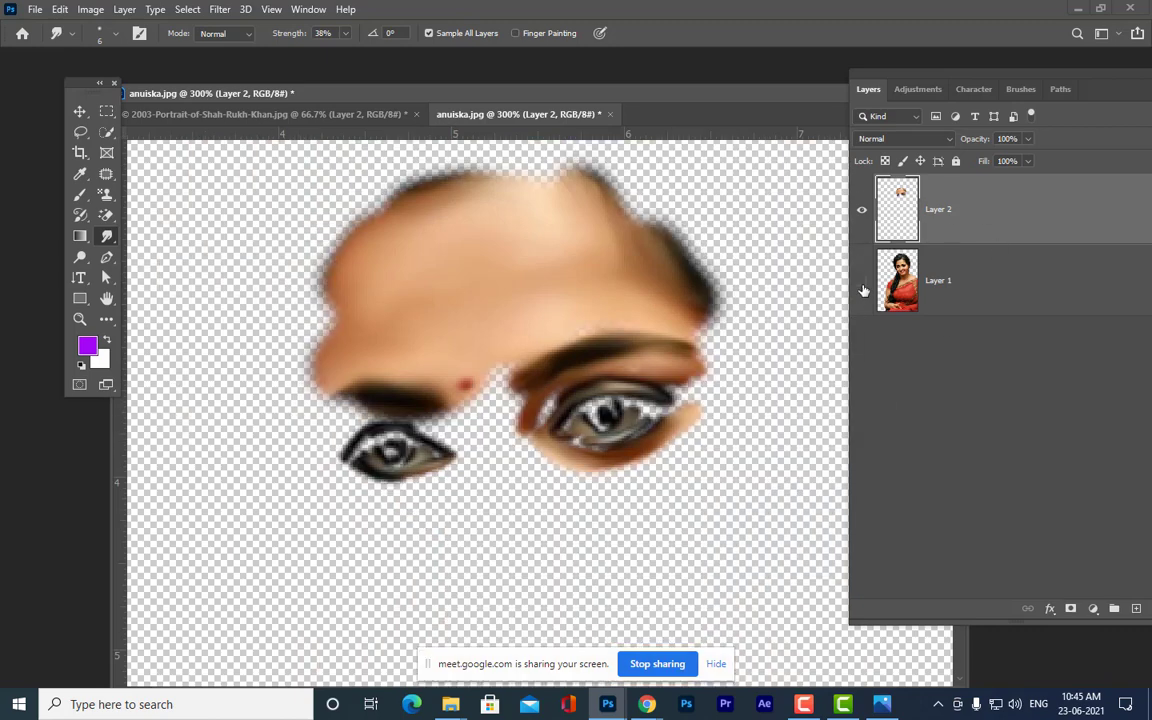
left_click(862, 287)
left_click(862, 287)
mouse_move(605, 426)
left_mouse_down()
mouse_move(600, 411)
mouse_move(618, 406)
mouse_move(605, 414)
mouse_move(613, 421)
mouse_move(599, 404)
mouse_move(567, 428)
mouse_move(614, 401)
mouse_move(662, 409)
mouse_move(649, 424)
left_mouse_up()
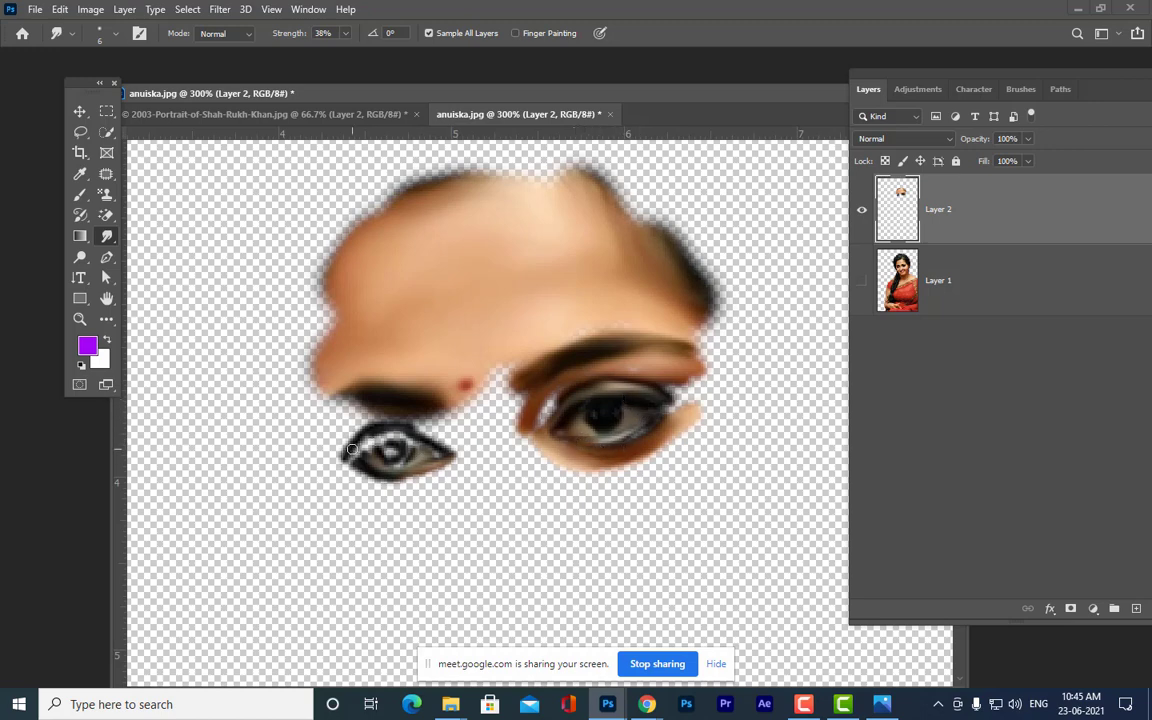
mouse_move(356, 455)
left_mouse_down()
mouse_move(395, 434)
mouse_move(411, 447)
left_mouse_up()
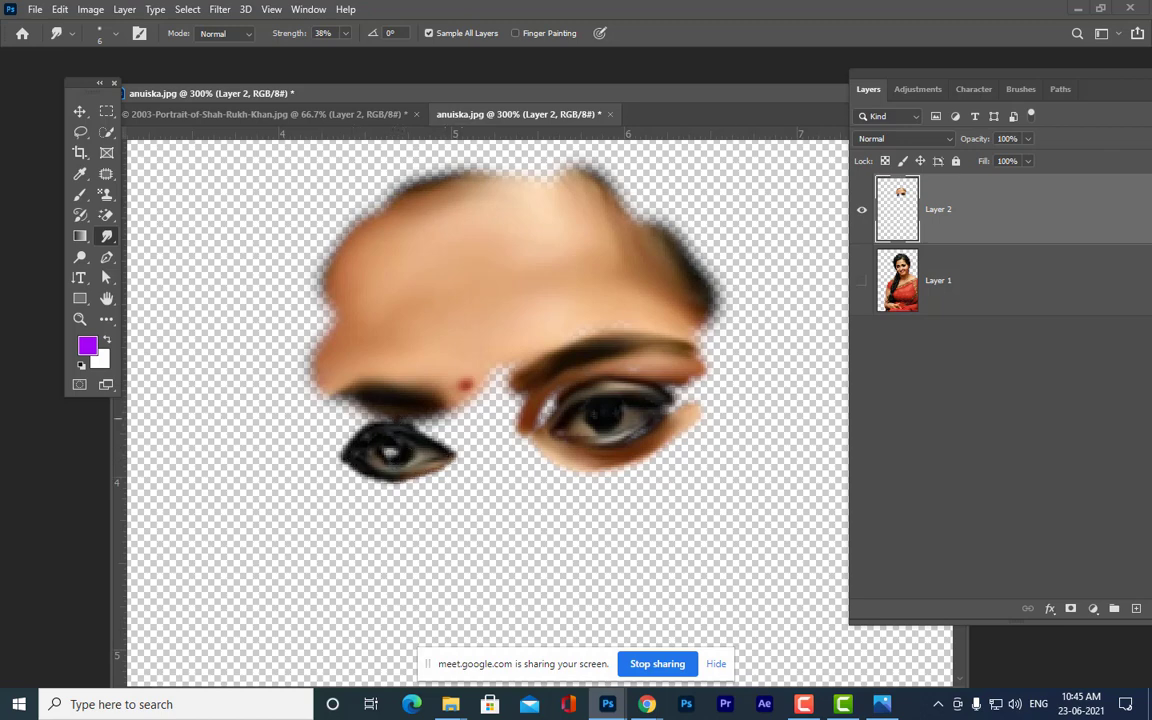
left_click(862, 283)
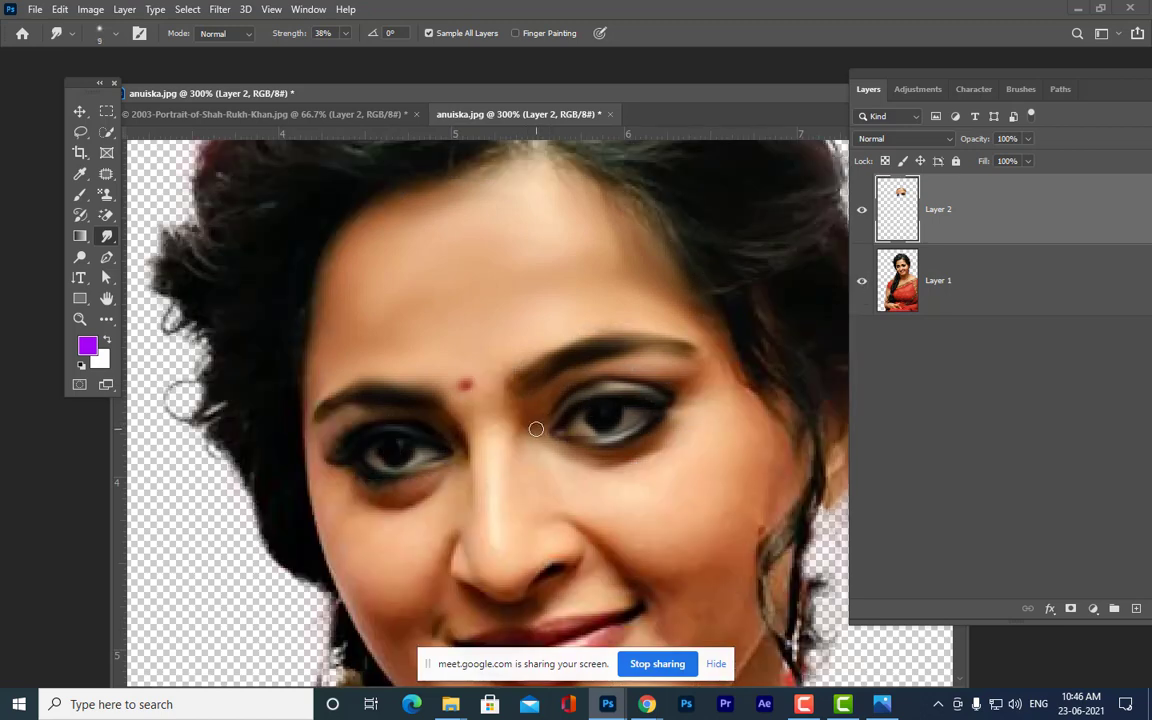
- Smudge along the upper eyelid and across the lips with a 9 px brush
left_click_drag(581, 385, 686, 393)
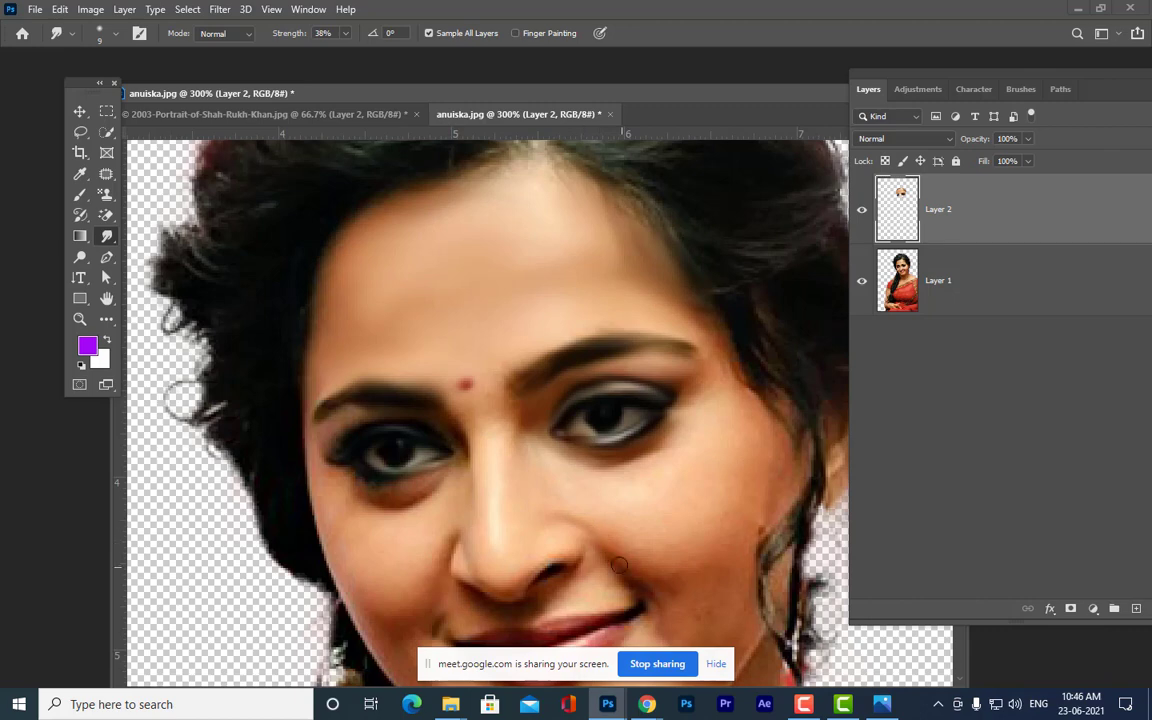
scroll(666, 583, "down", 3)
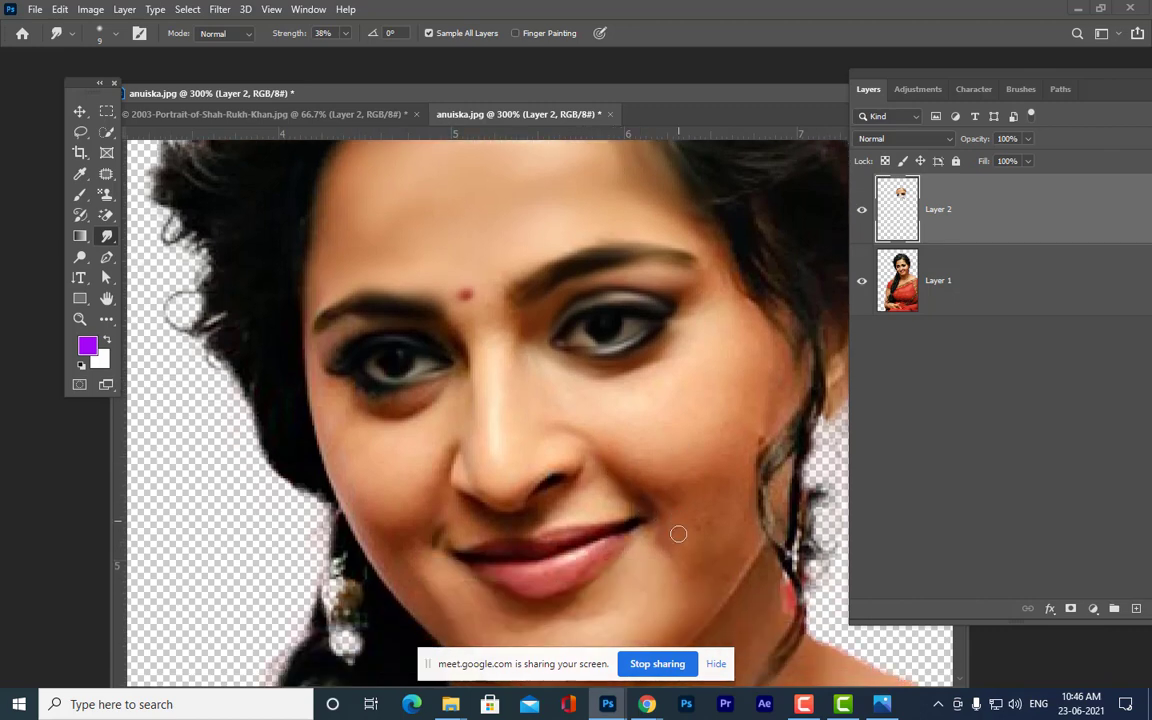
key("bracketright")
key("bracketleft")
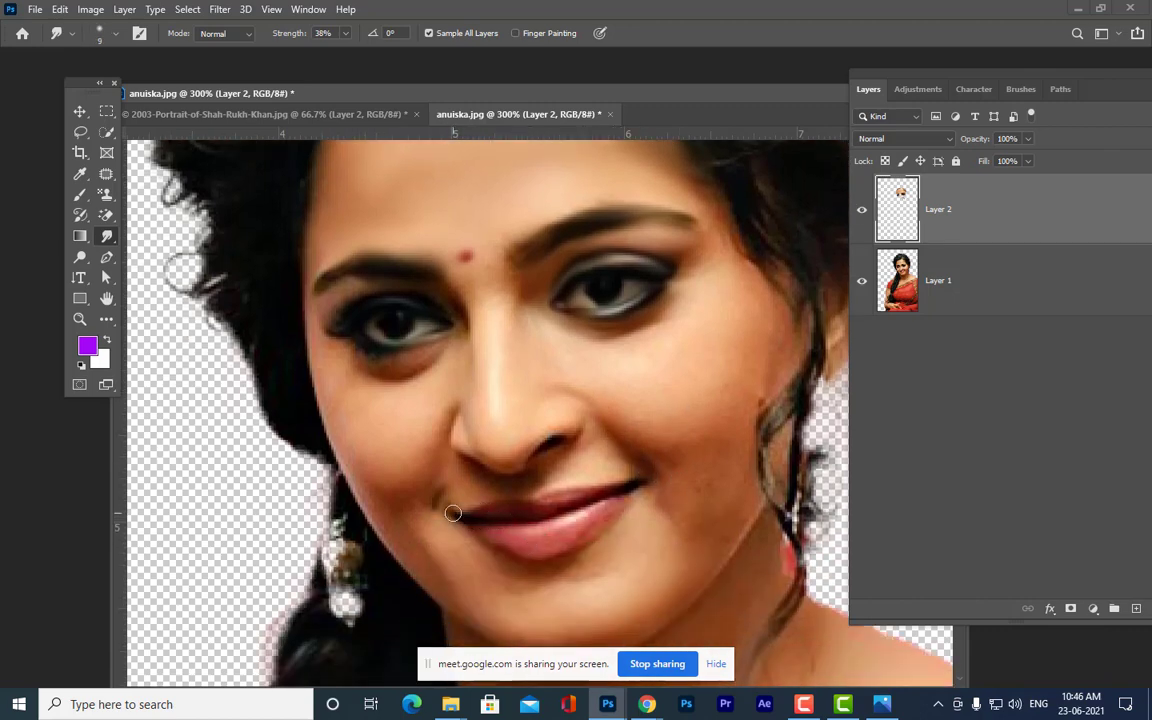
mouse_move(456, 510)
left_mouse_down()
mouse_move(530, 514)
mouse_move(586, 496)
left_mouse_up()
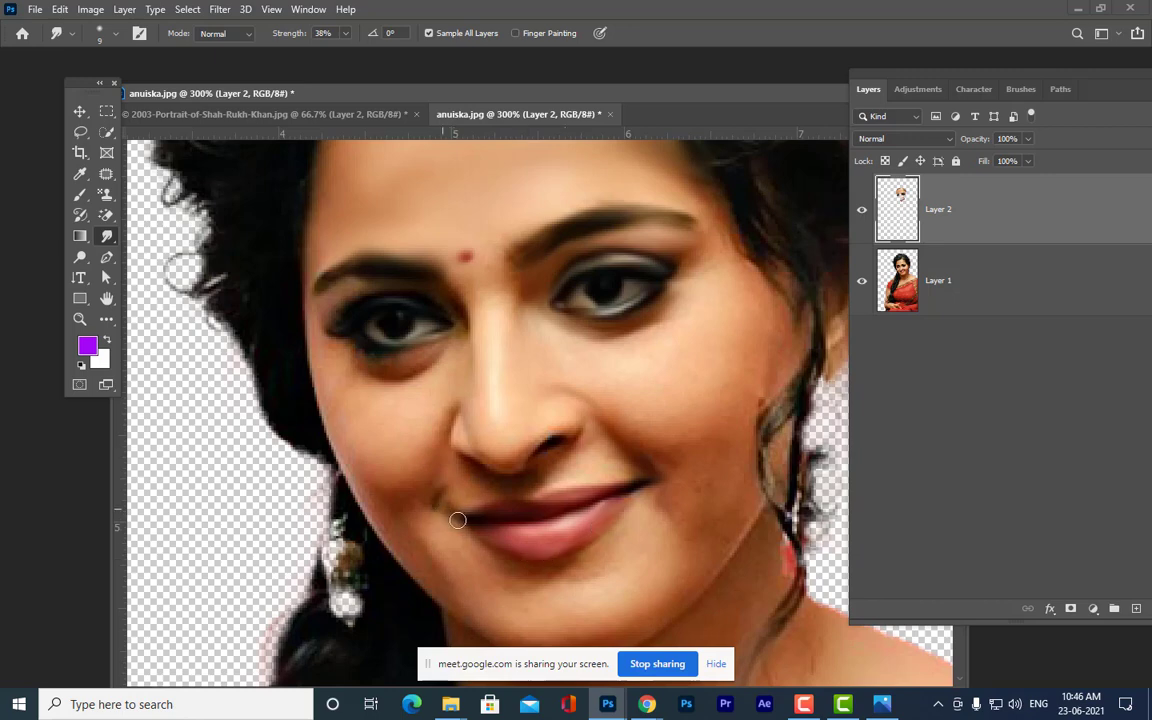
- Smooth the cheeks, chin and jaw with a 15 px Smudge brush and blend the loose hair strand beside the face
key("bracketright")
key("bracketright")
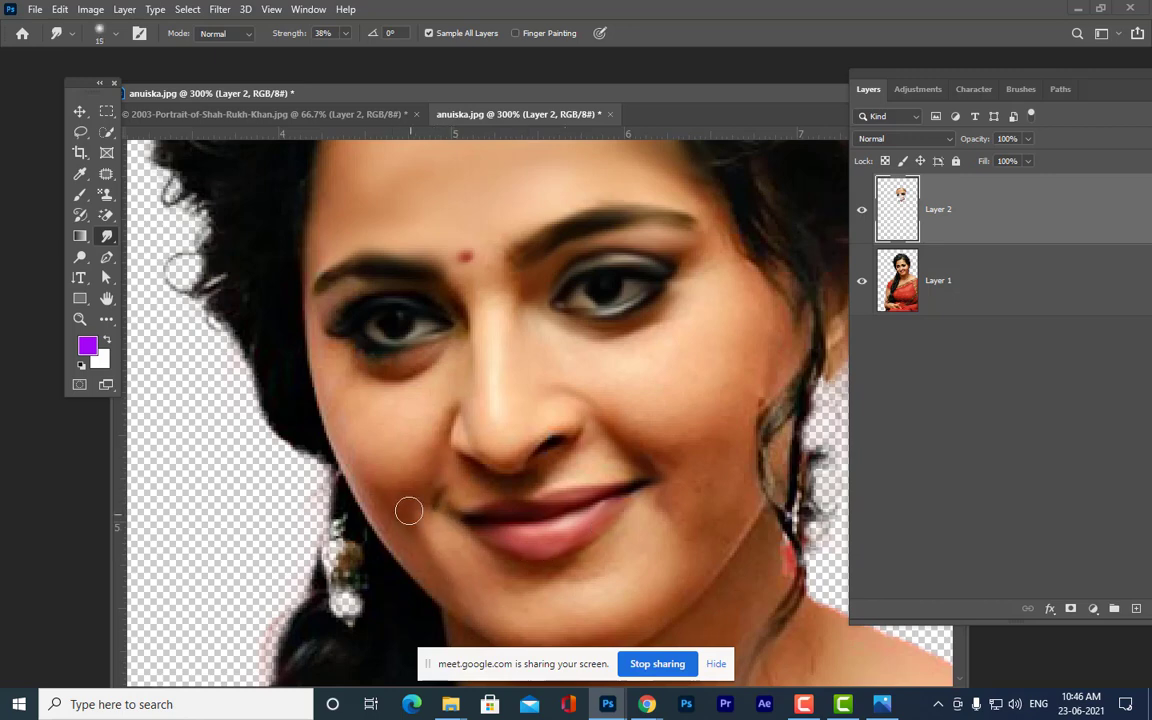
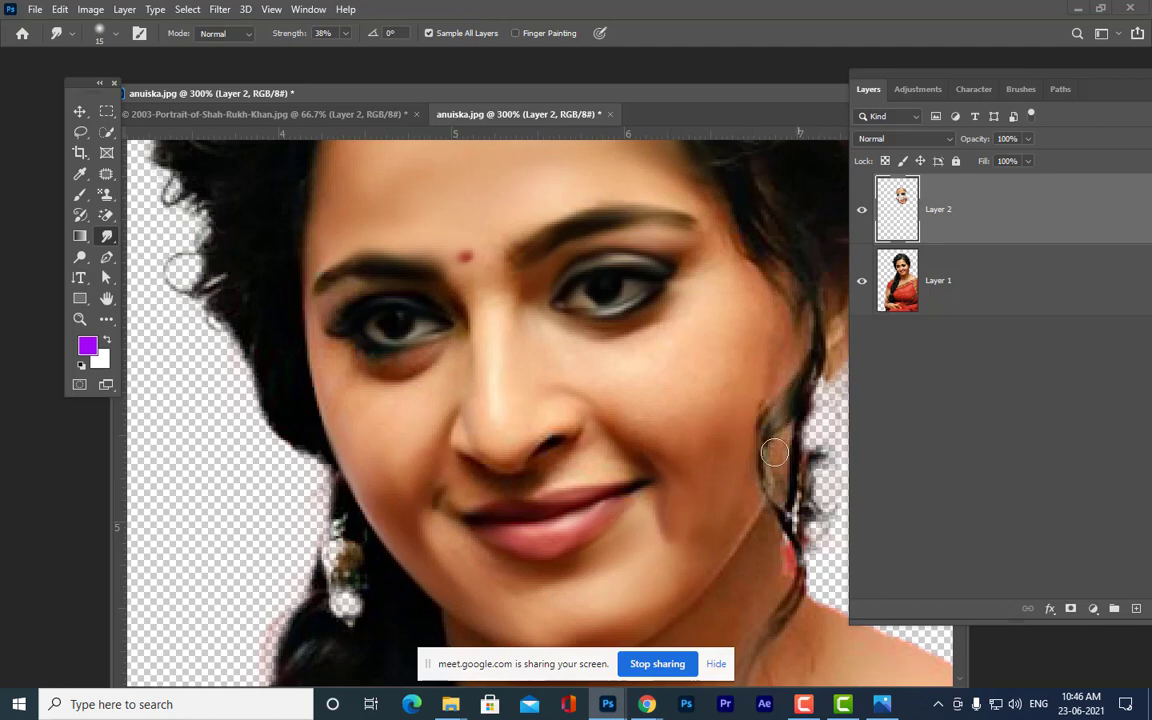
mouse_move(758, 461)
left_mouse_down()
mouse_move(797, 582)
mouse_move(797, 572)
mouse_move(786, 619)
mouse_move(755, 652)
left_mouse_up()
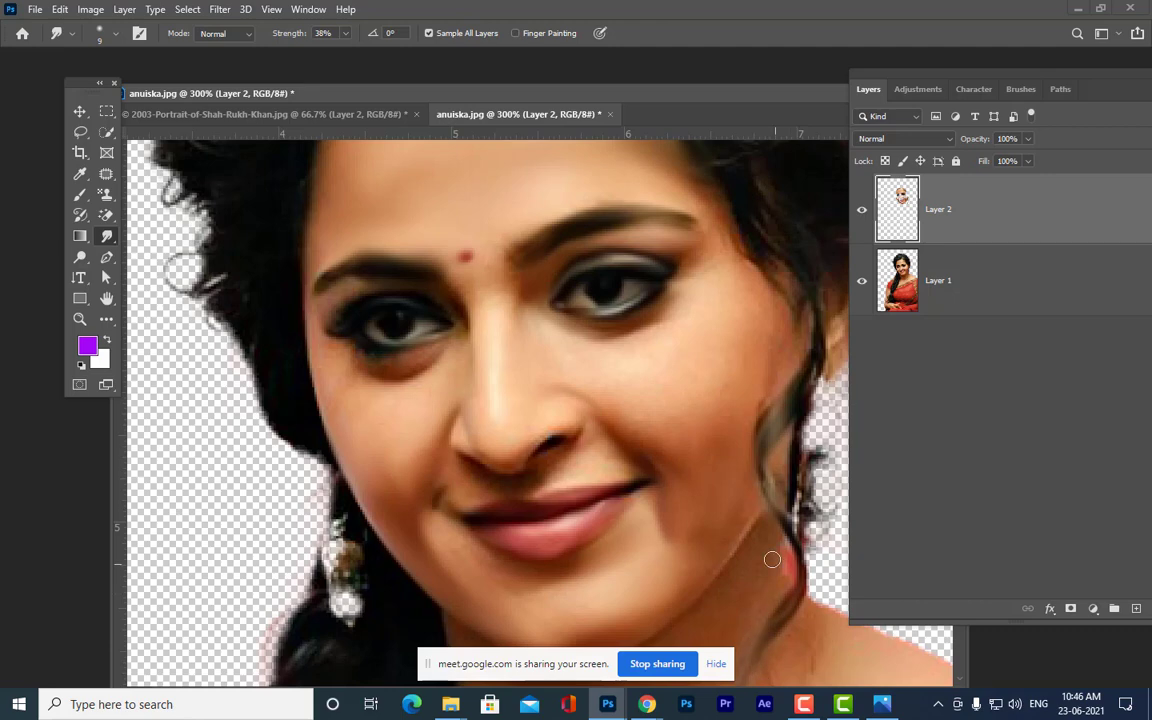
- Hide the original cut-out layer and smudge the nose bridge, enlarging the brush to 25 px and undoing the last unwanted strokes
left_click(862, 284)
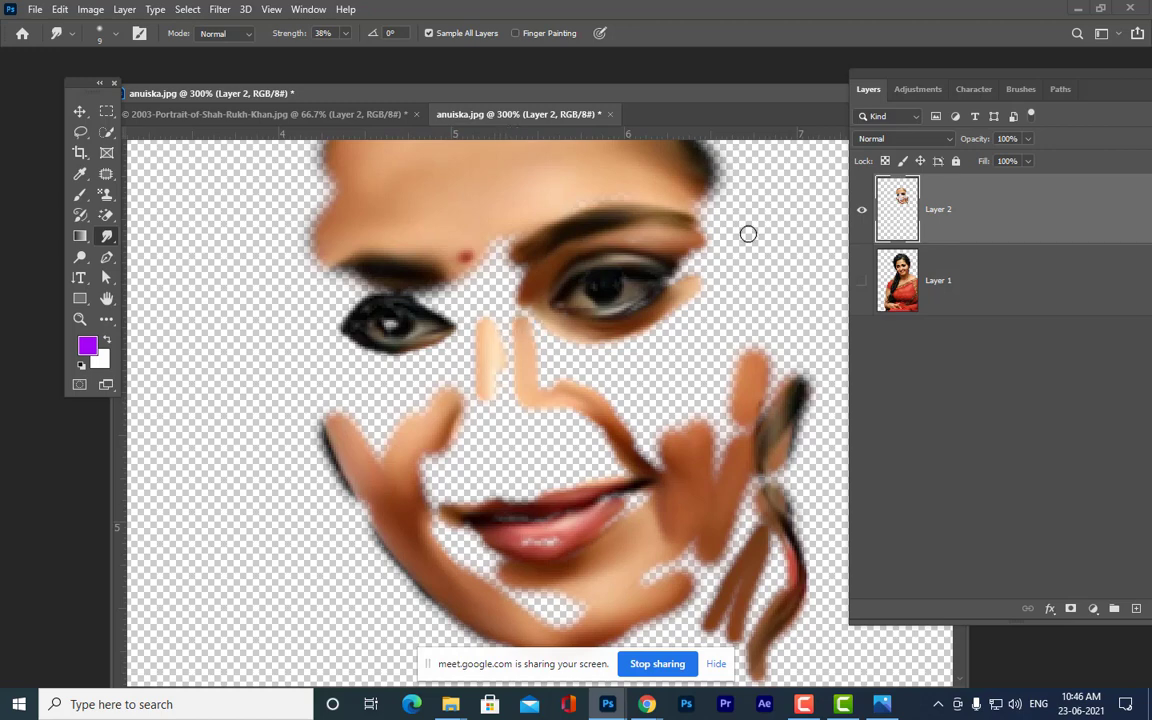
mouse_move(528, 320)
left_mouse_down()
mouse_move(499, 391)
mouse_move(497, 322)
mouse_move(515, 377)
mouse_move(509, 328)
mouse_move(509, 402)
mouse_move(502, 362)
mouse_move(505, 399)
mouse_move(500, 408)
mouse_move(495, 397)
mouse_move(489, 437)
mouse_move(485, 400)
mouse_move(492, 440)
left_mouse_up()
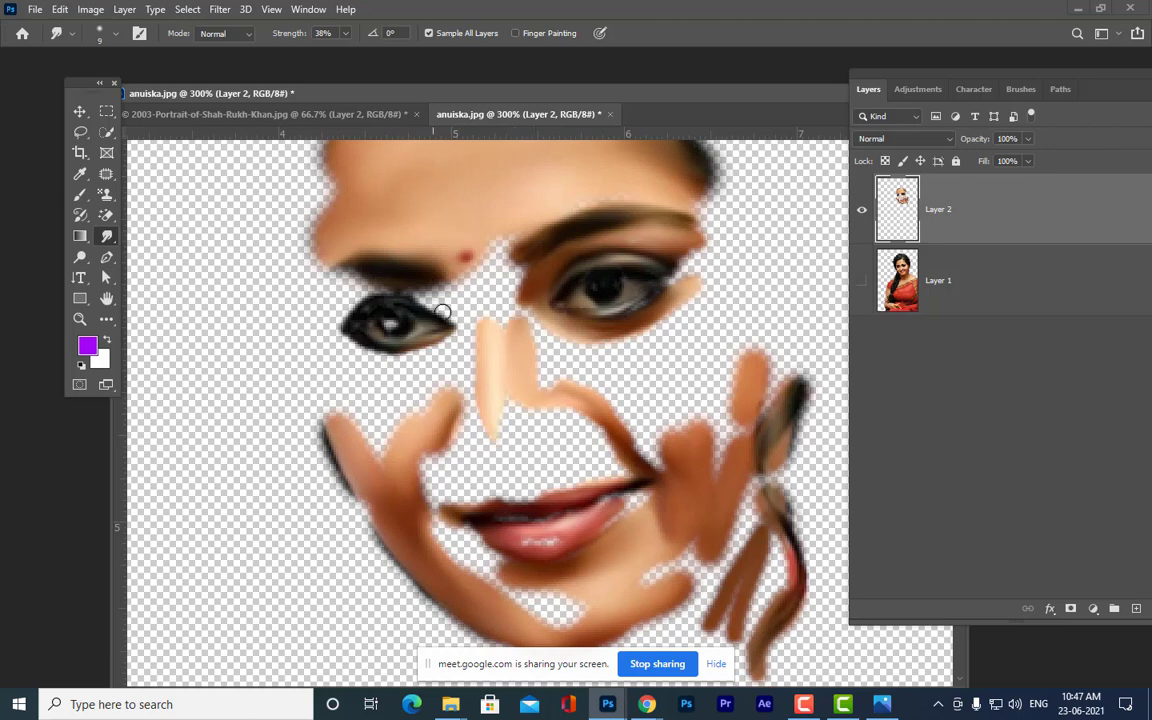
key("bracketright")
key("bracketright")
key("bracketright")
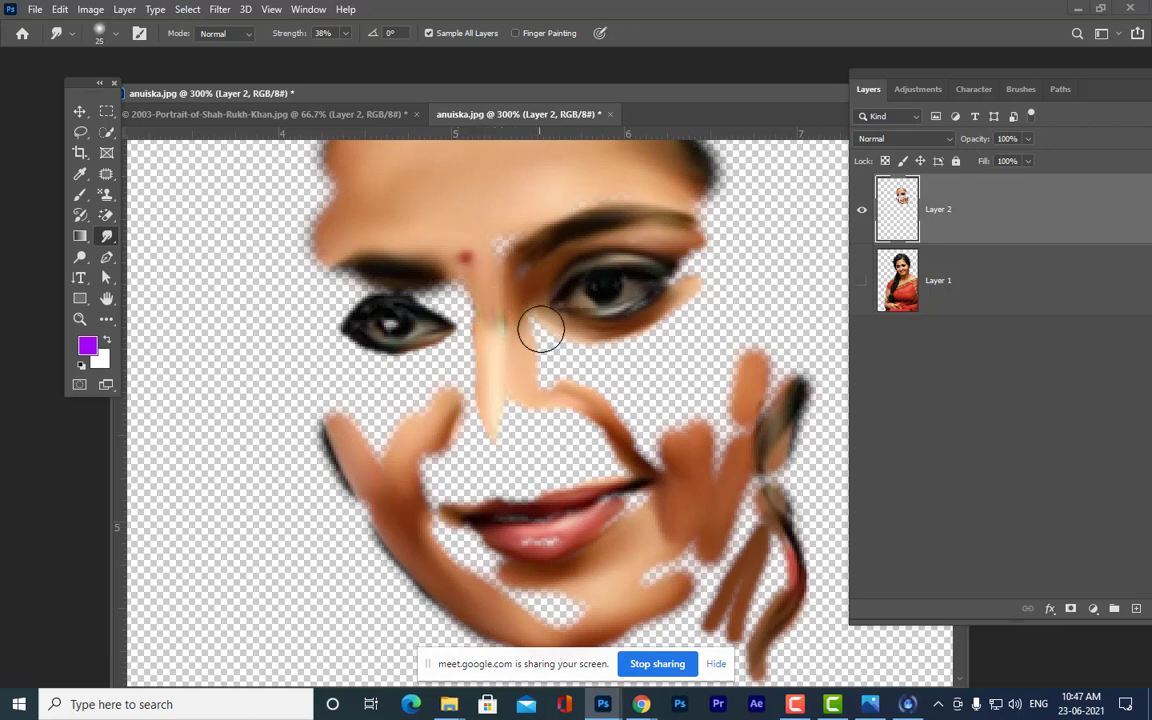
key("ctrl+z")
key("ctrl+z")
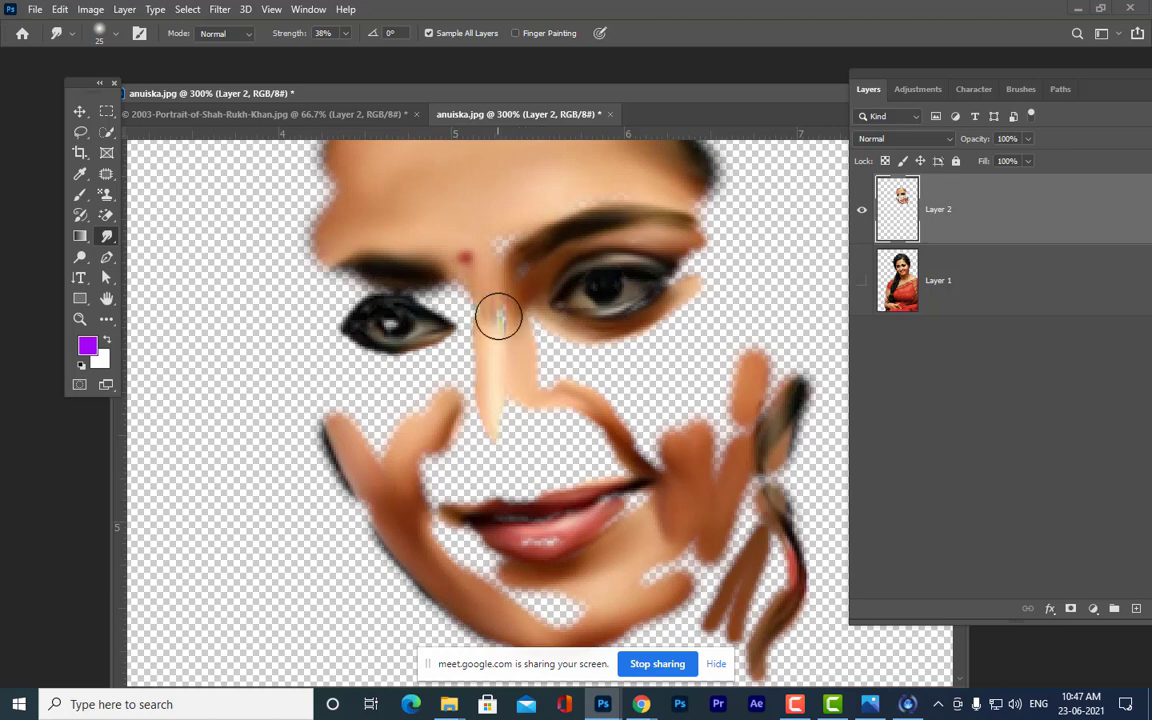
- Smooth both cheeks and the nose with the 25 px Smudge brush, and undo the strokes between the nose and upper lip
left_click(862, 281)
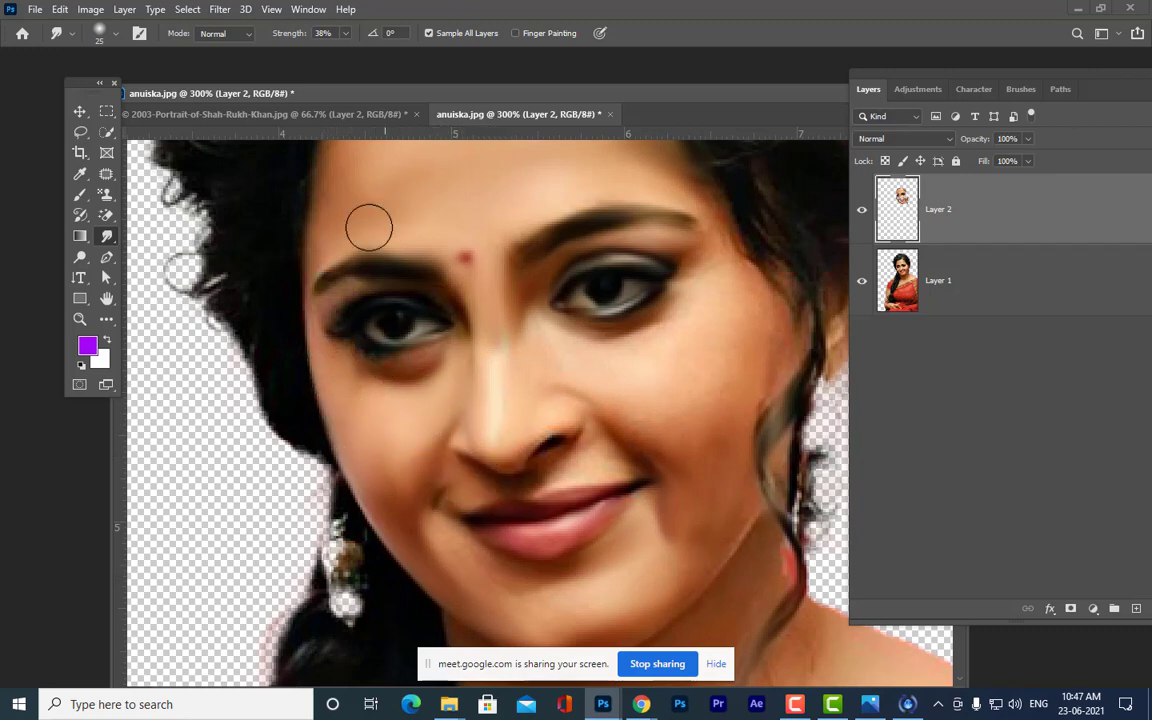
left_click(862, 283)
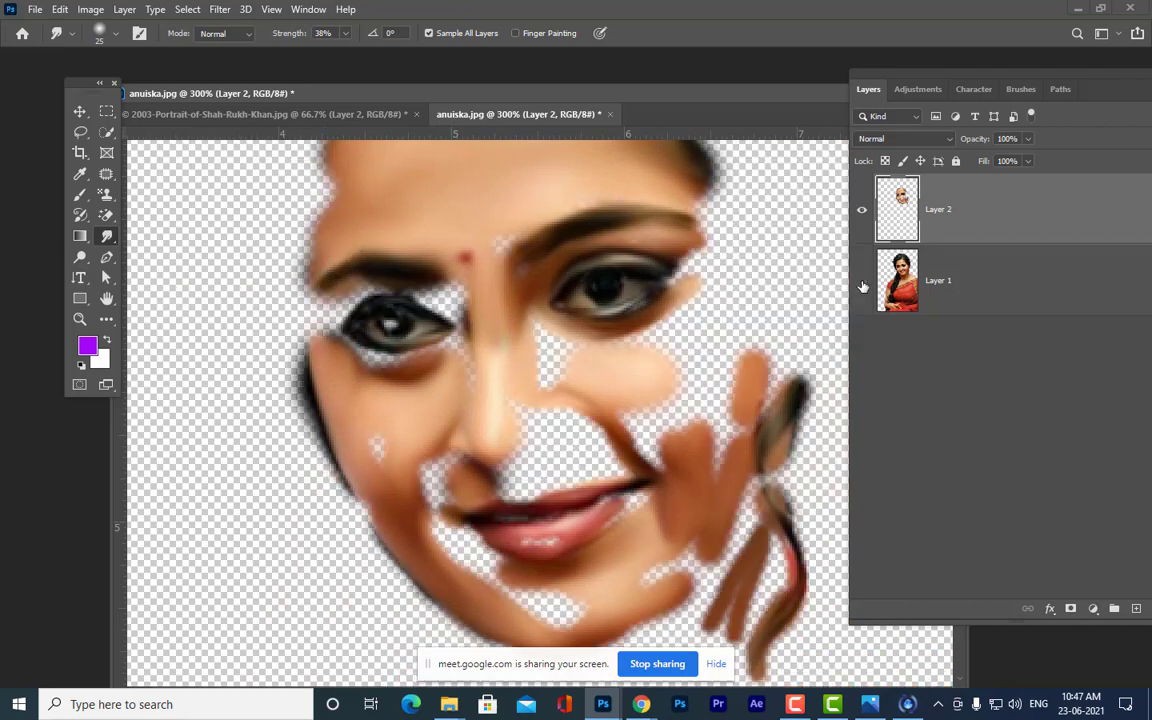
mouse_move(641, 425)
left_mouse_down()
mouse_move(671, 455)
mouse_move(673, 367)
mouse_move(709, 432)
mouse_move(699, 323)
mouse_move(718, 379)
mouse_move(700, 337)
mouse_move(571, 383)
mouse_move(550, 343)
mouse_move(559, 372)
mouse_move(539, 375)
mouse_move(580, 389)
mouse_move(542, 410)
mouse_move(571, 431)
mouse_move(527, 417)
mouse_move(526, 456)
mouse_move(572, 423)
mouse_move(555, 423)
mouse_move(599, 440)
mouse_move(561, 427)
mouse_move(572, 446)
mouse_move(558, 457)
mouse_move(605, 471)
mouse_move(590, 442)
mouse_move(622, 467)
mouse_move(602, 450)
mouse_move(620, 465)
mouse_move(495, 478)
mouse_move(543, 468)
mouse_move(523, 485)
mouse_move(579, 477)
mouse_move(540, 483)
left_mouse_up()
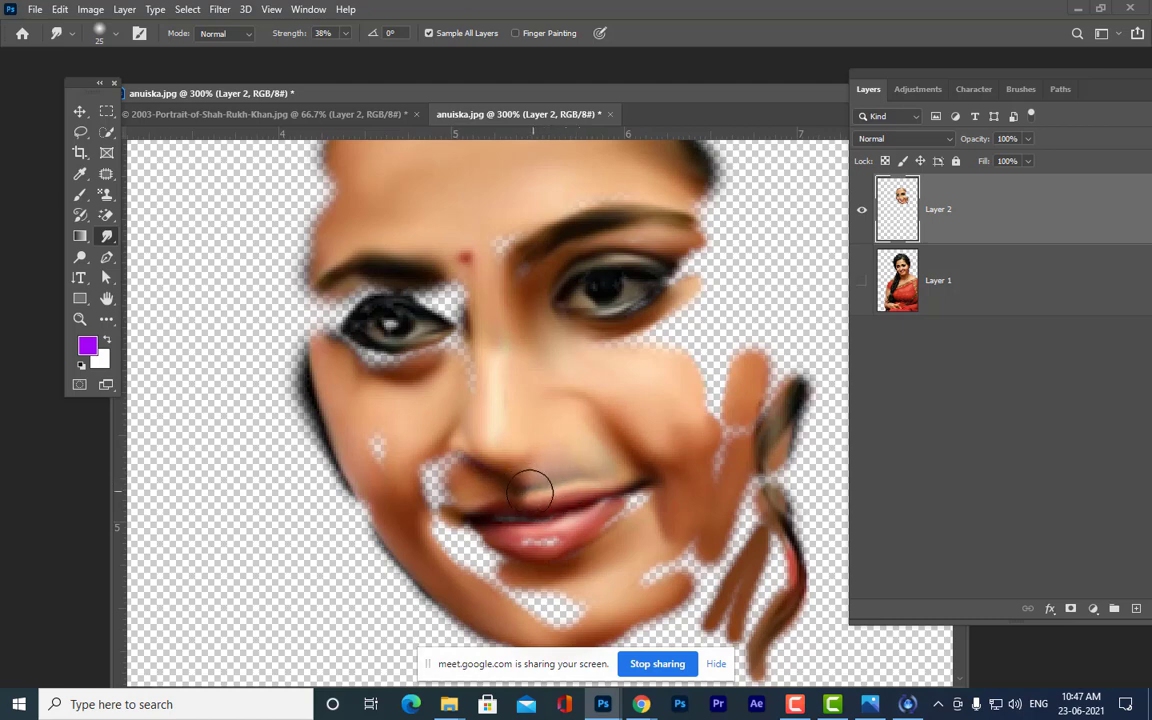
key("ctrl+z")
key("ctrl+z")
key("ctrl+z")
key("ctrl+z")
key("ctrl+z")
key("ctrl+z")
key("ctrl+z")
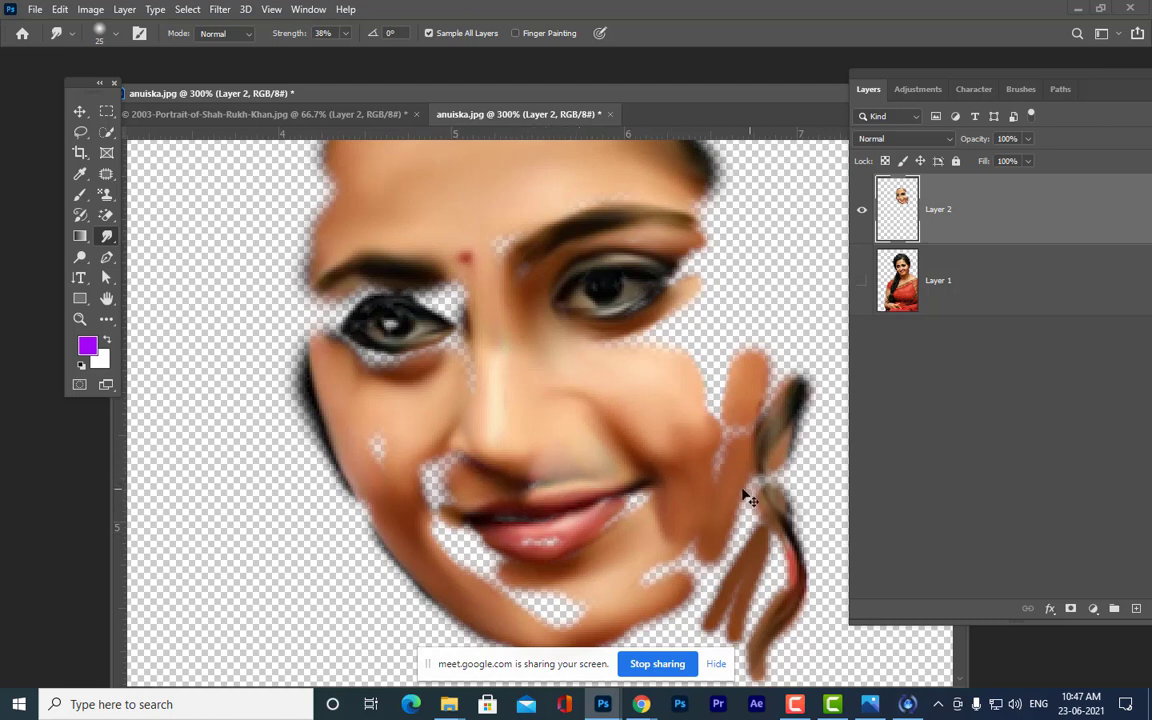
key("ctrl+z")
key("ctrl+z")
key("ctrl+z")
key("ctrl+z")
key("ctrl+z")
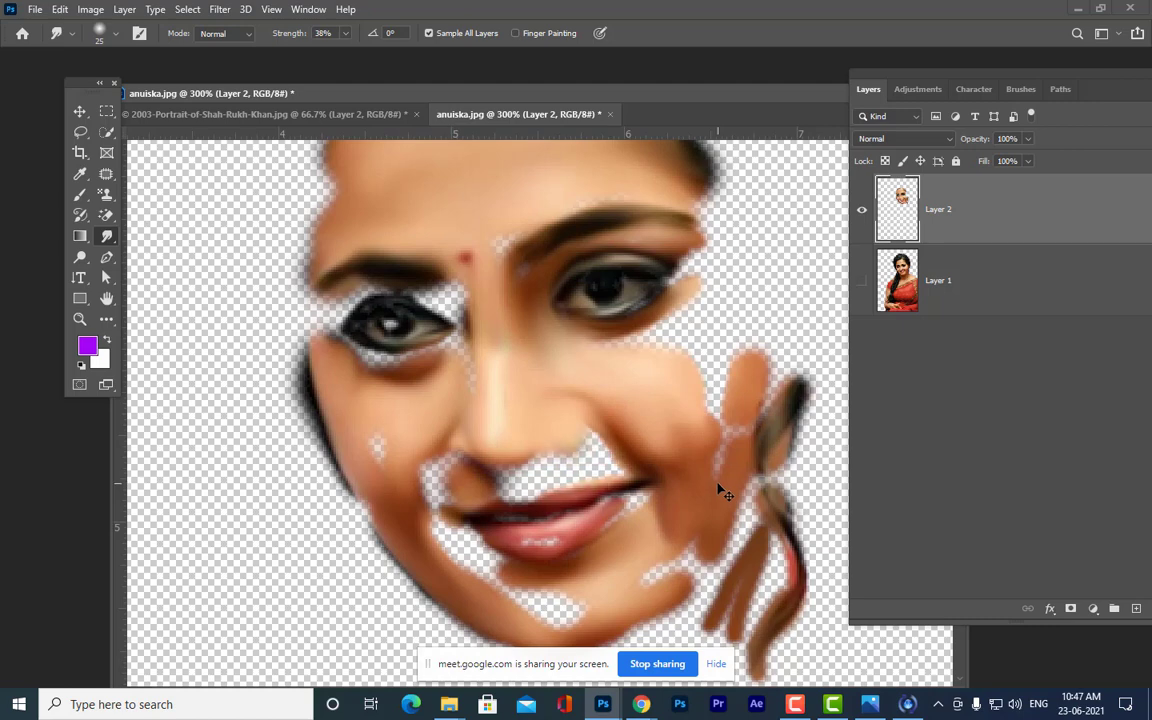
- Show the original cut-out layer and smooth the nostrils and upper lip area with a 15 px brush, refining the lips at 9 px
left_click(859, 285)
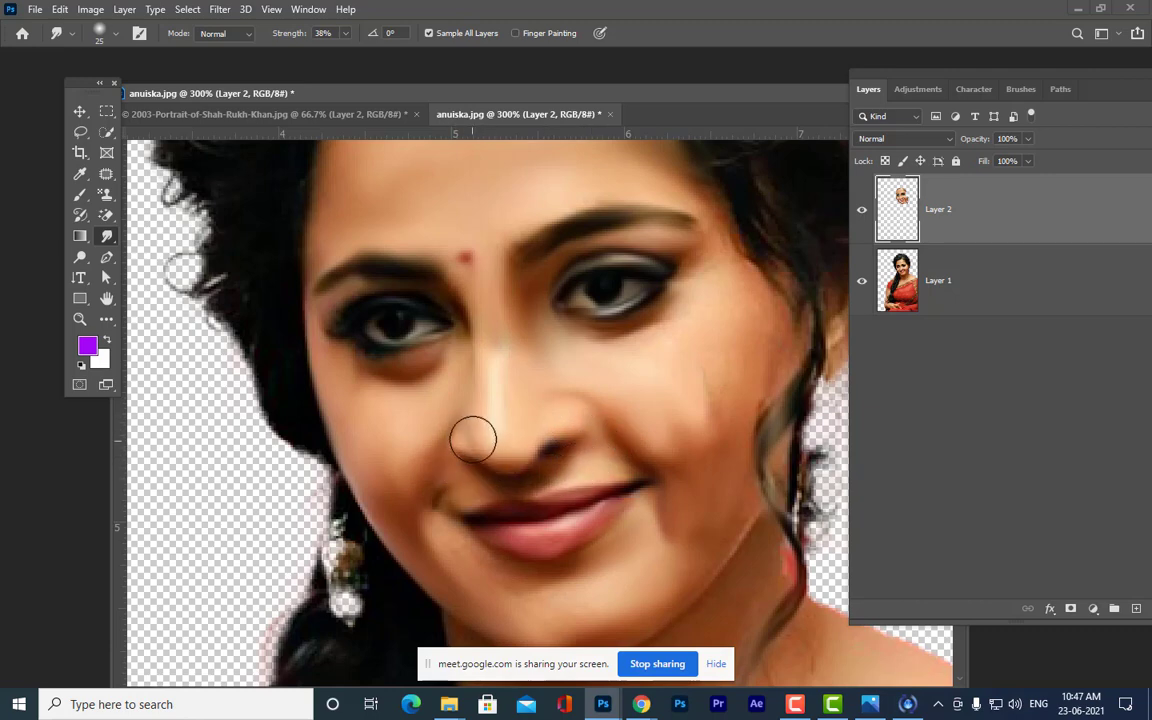
key("bracketleft")
key("bracketleft")
mouse_move(501, 426)
left_mouse_down()
mouse_move(518, 453)
mouse_move(527, 431)
mouse_move(545, 427)
mouse_move(547, 406)
mouse_move(598, 426)
mouse_move(545, 477)
mouse_move(554, 481)
mouse_move(527, 494)
mouse_move(446, 495)
left_mouse_up()
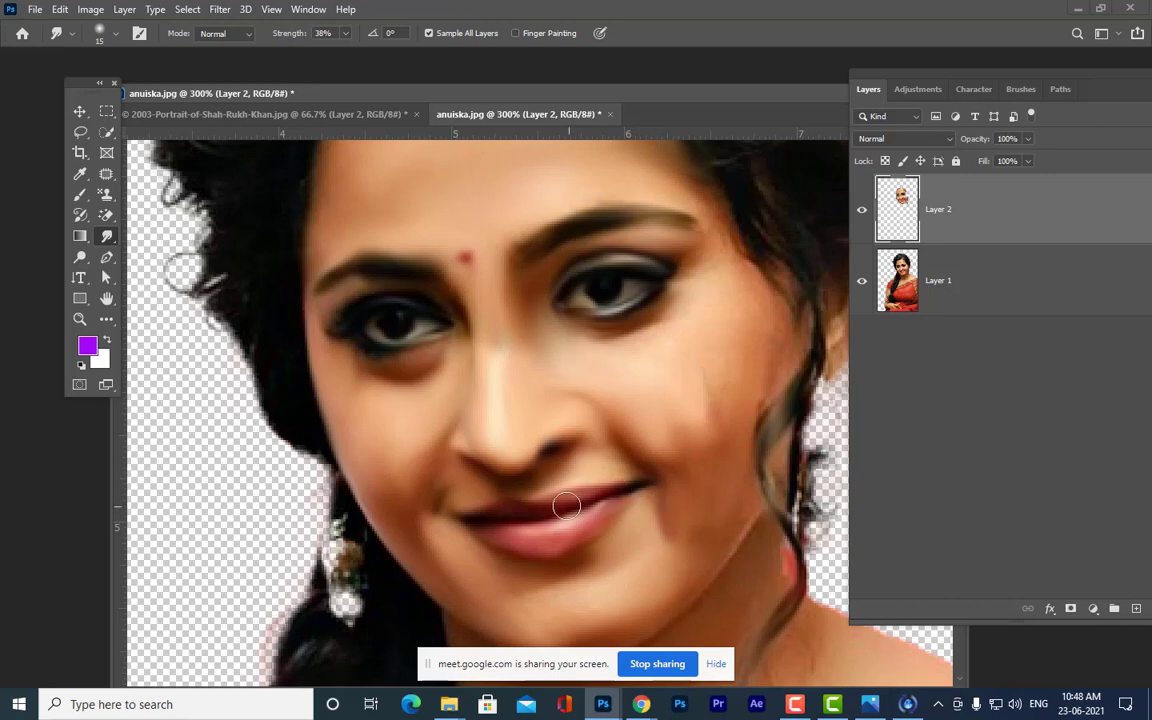
left_click_drag(628, 486, 601, 494)
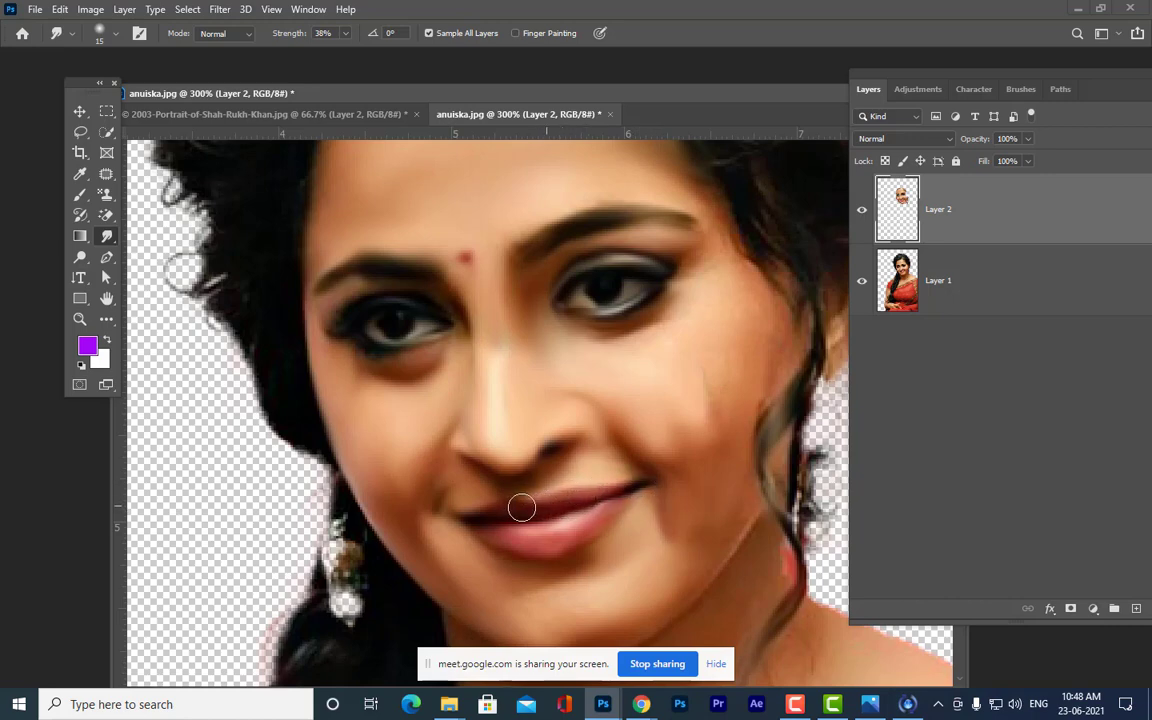
key("bracketleft")
key("bracketleft")
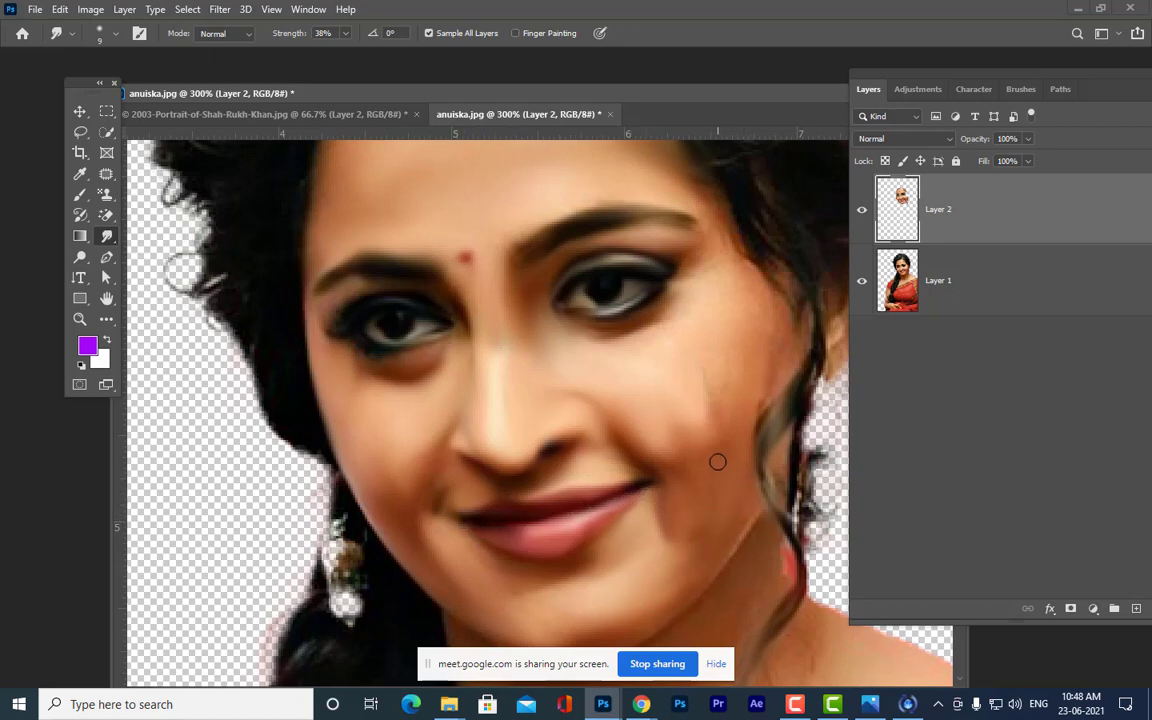
- Hide the original cut-out layer and smudge over the gaps along the jaw and mouth corner with the 9 px brush
scroll(719, 450, "up", 1)
scroll(729, 434, "down", 2)
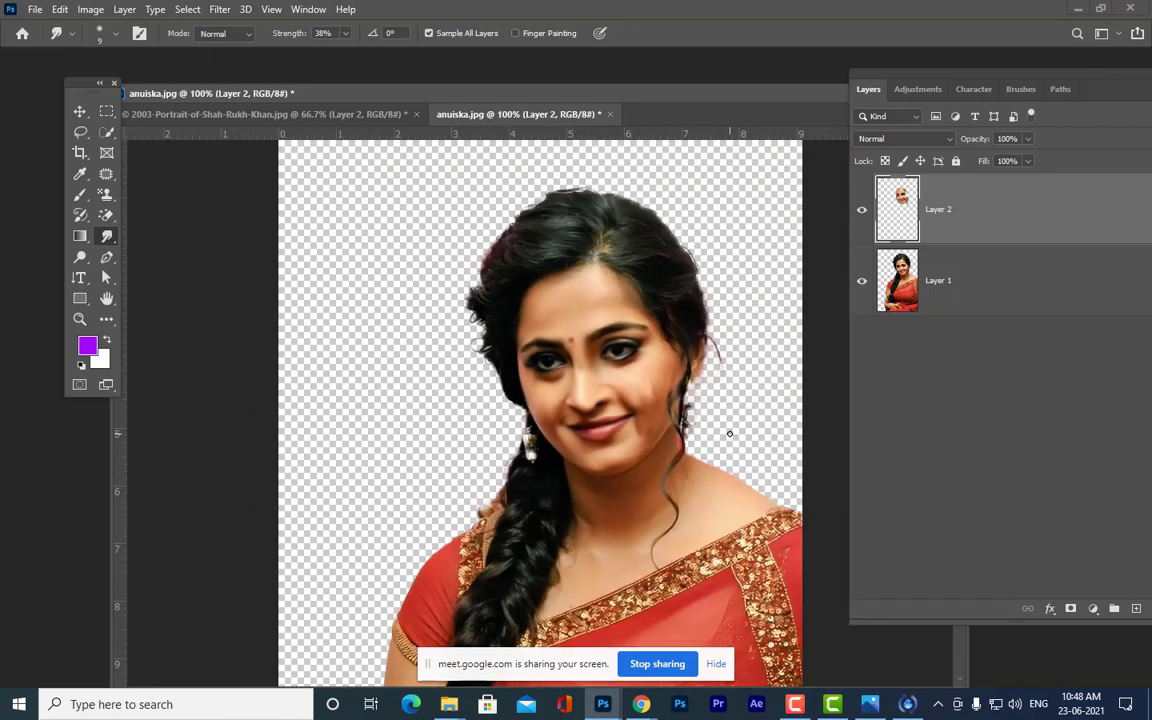
left_click(861, 283)
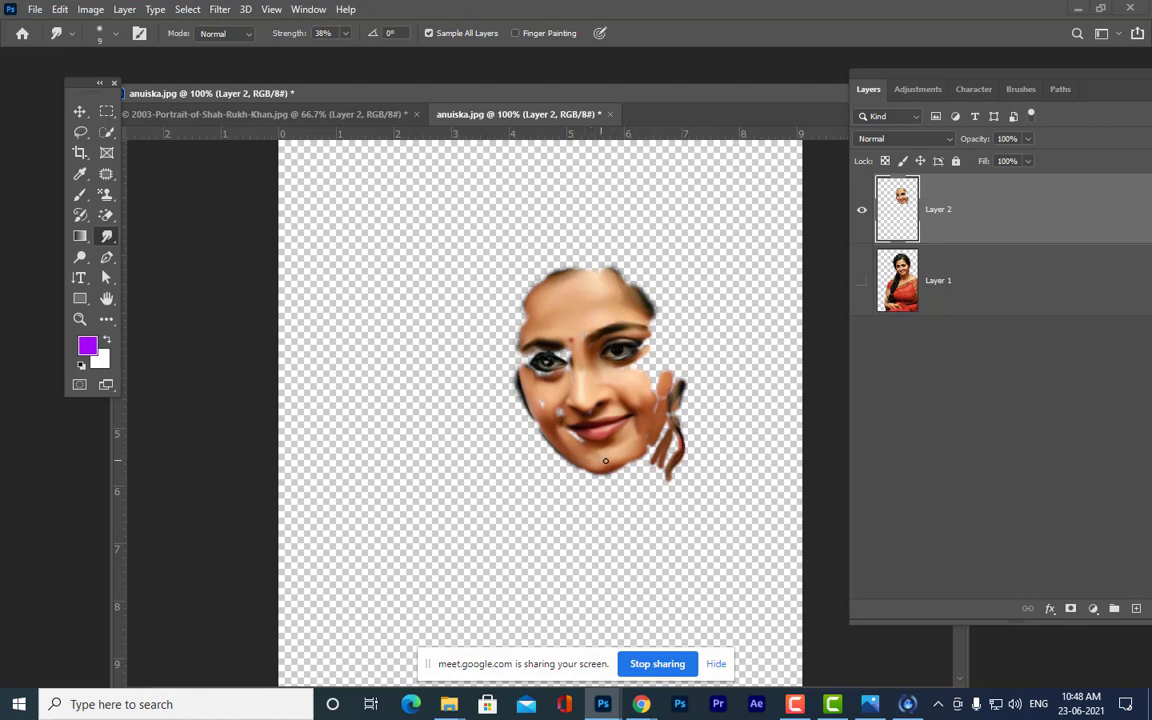
key("ctrl+plus")
key("ctrl+plus")
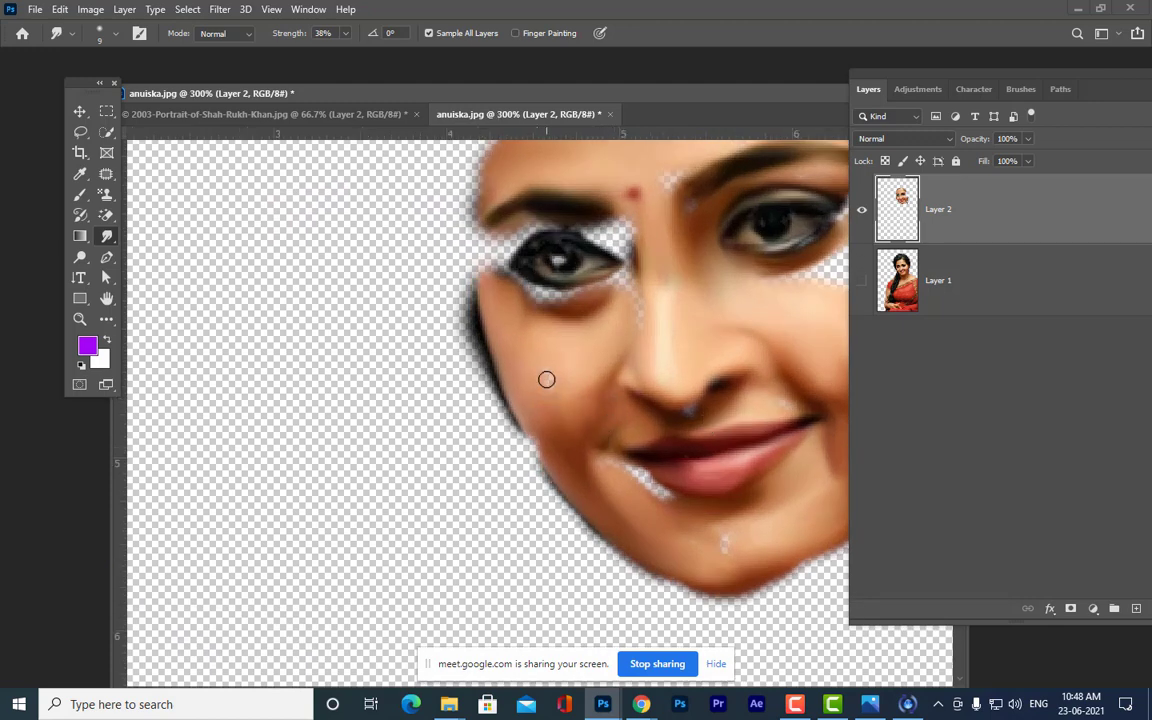
left_click_drag(559, 427, 665, 492)
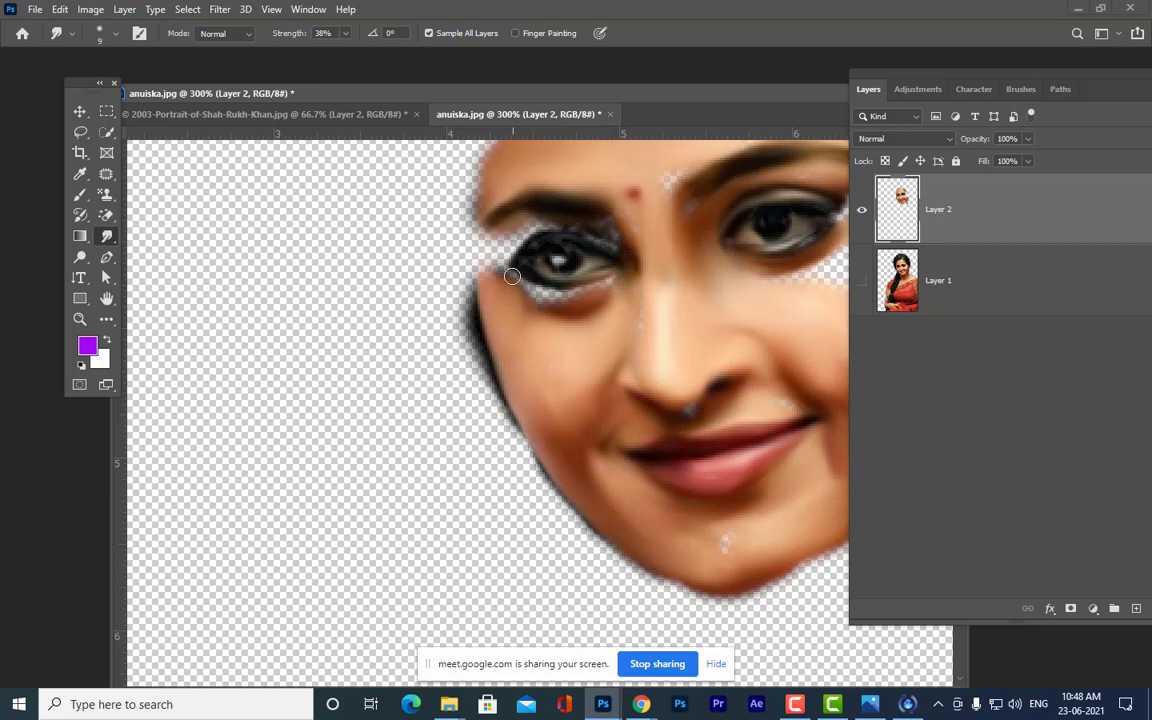
- Smudge the remaining gaps below and above the eye, beside the eyebrow and around the nose with the 9 px brush
mouse_move(511, 276)
left_mouse_down()
mouse_move(492, 265)
mouse_move(536, 299)
left_mouse_up()
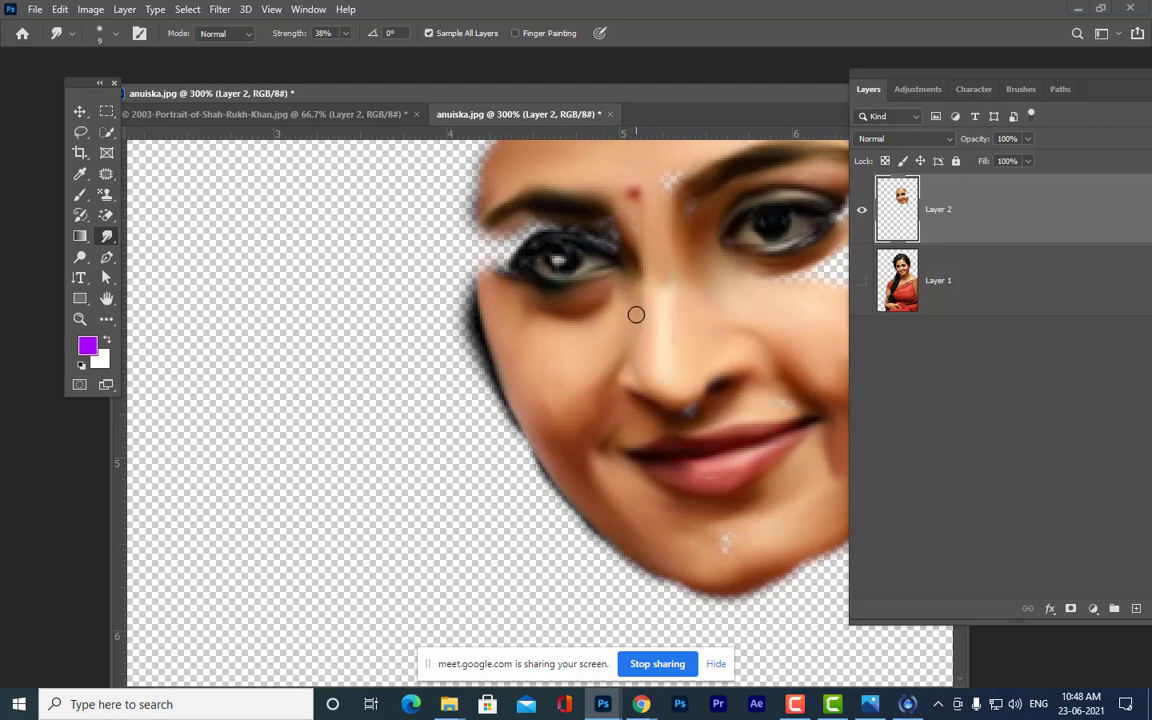
mouse_move(524, 229)
left_mouse_down()
mouse_move(502, 265)
mouse_move(513, 237)
mouse_move(550, 217)
mouse_move(574, 224)
mouse_move(545, 217)
mouse_move(608, 227)
mouse_move(534, 221)
mouse_move(614, 230)
left_mouse_up()
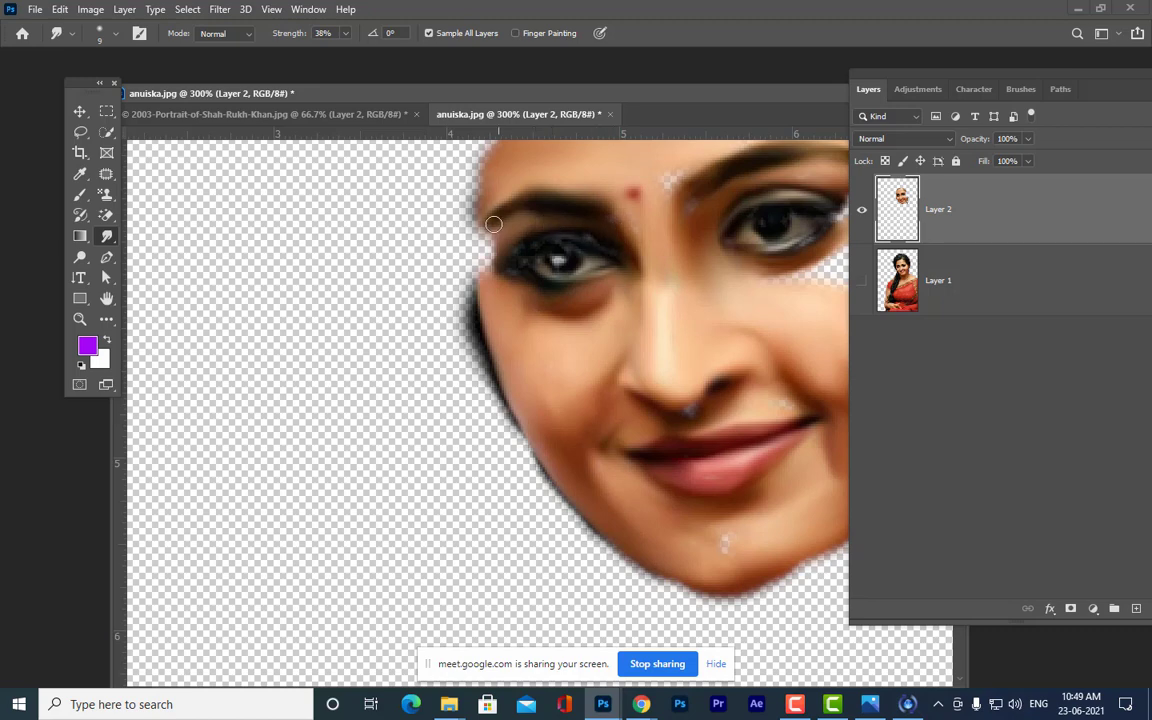
mouse_move(493, 224)
left_mouse_down()
mouse_move(481, 277)
mouse_move(474, 235)
mouse_move(481, 282)
mouse_move(496, 237)
left_mouse_up()
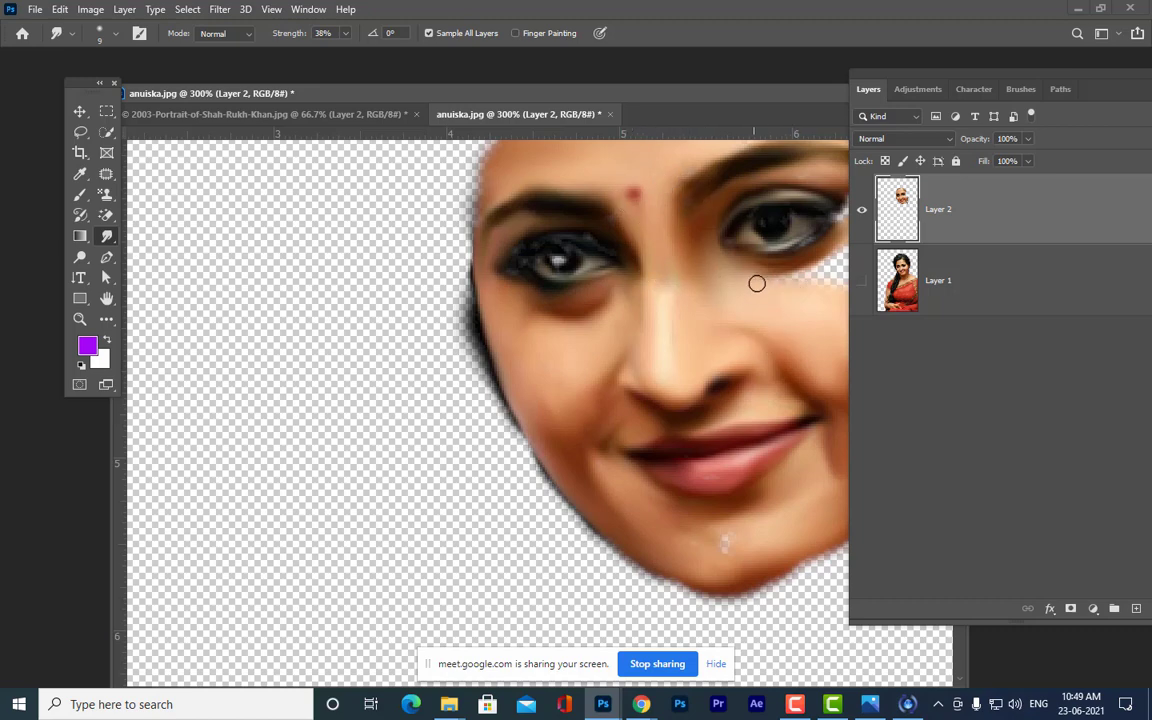
left_click_drag(757, 284, 655, 309)
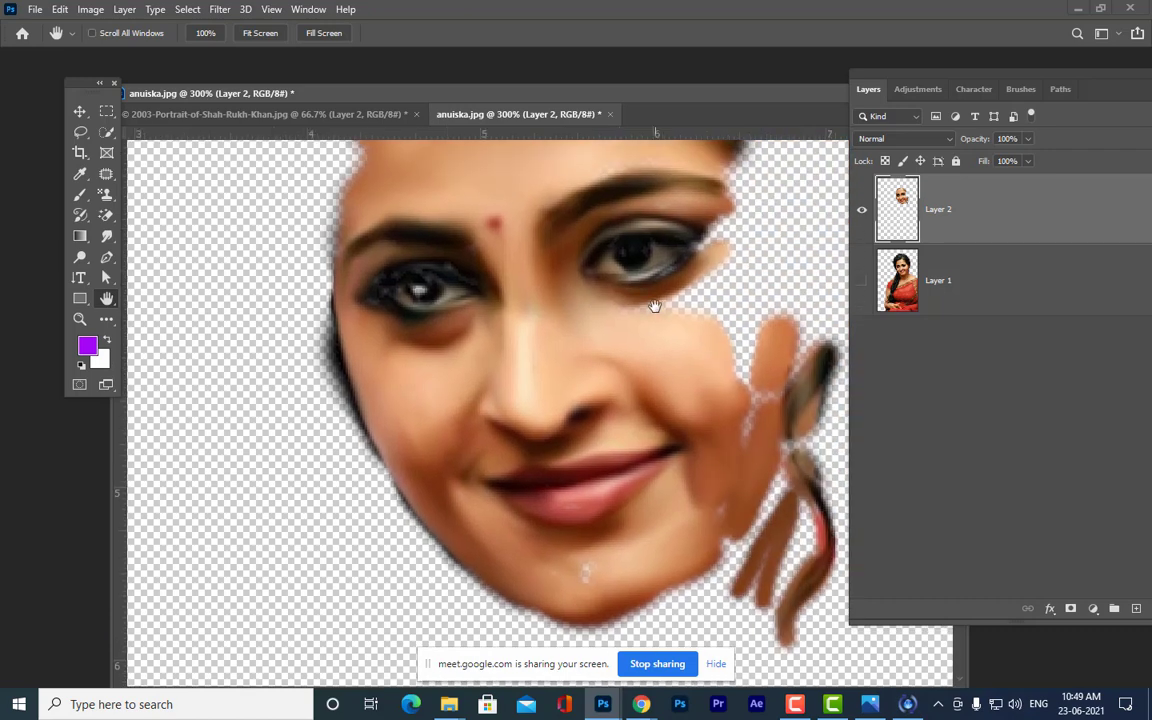
right_click(81, 198)
left_click(118, 197)
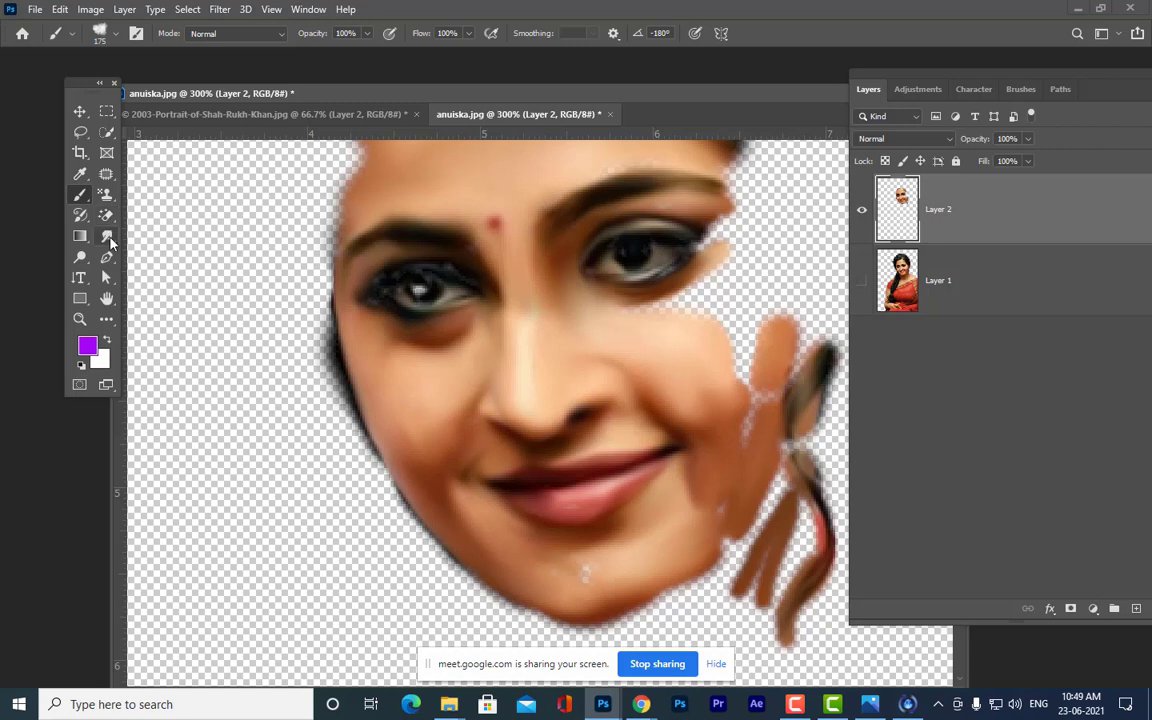
left_click(110, 241)
left_click(150, 234)
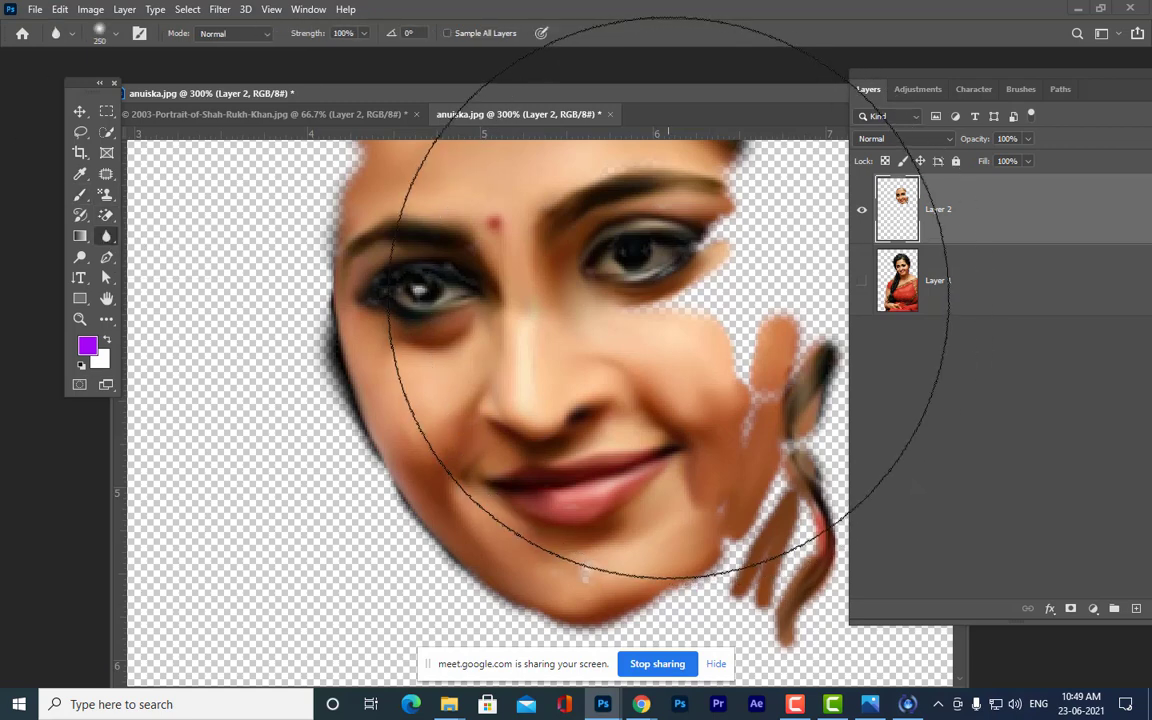
key("bracketleft")
key("bracketleft")
key("bracketleft")
key("bracketleft")
key("bracketleft")
key("bracketleft")
key("bracketleft")
key("bracketleft")
key("bracketleft")
key("bracketleft")
key("bracketleft")
key("bracketleft")
key("bracketleft")
key("bracketleft")
key("bracketleft")
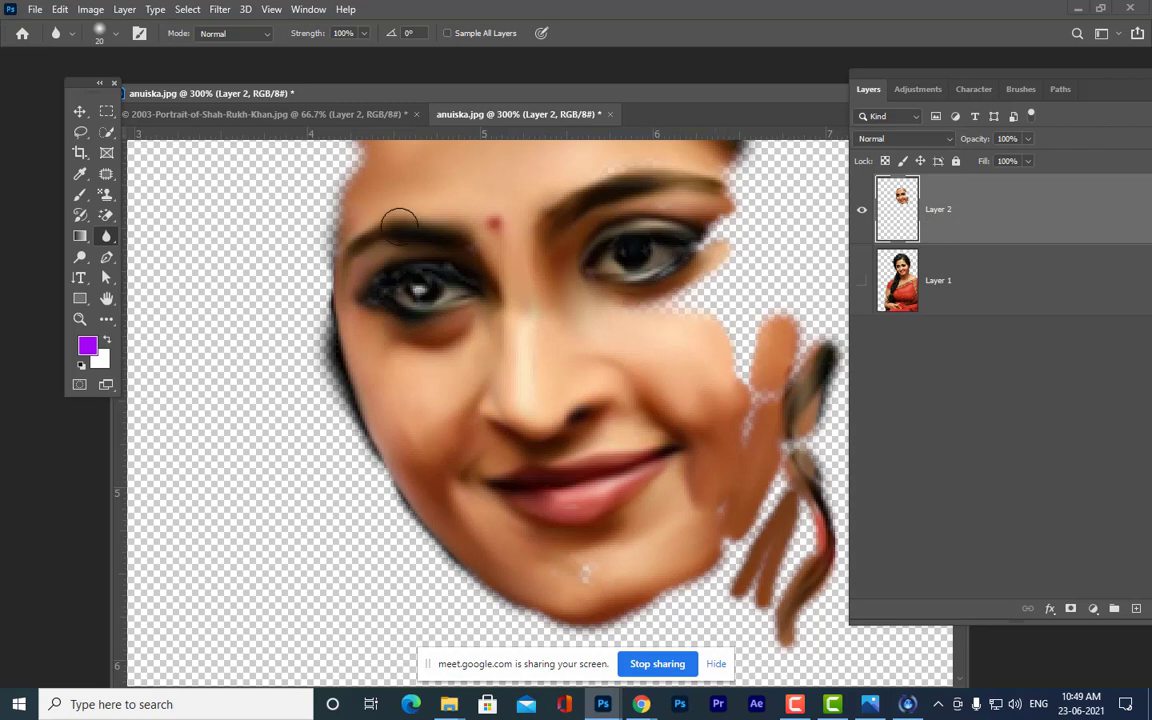
right_click(106, 241)
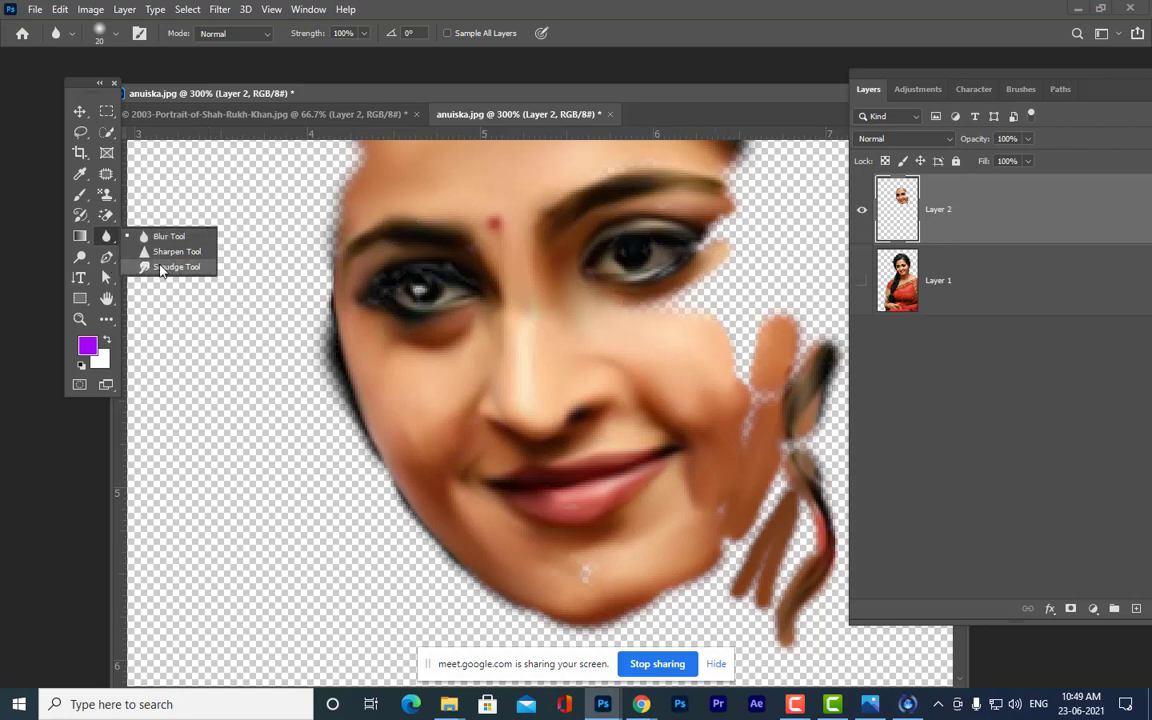
left_click(150, 264)
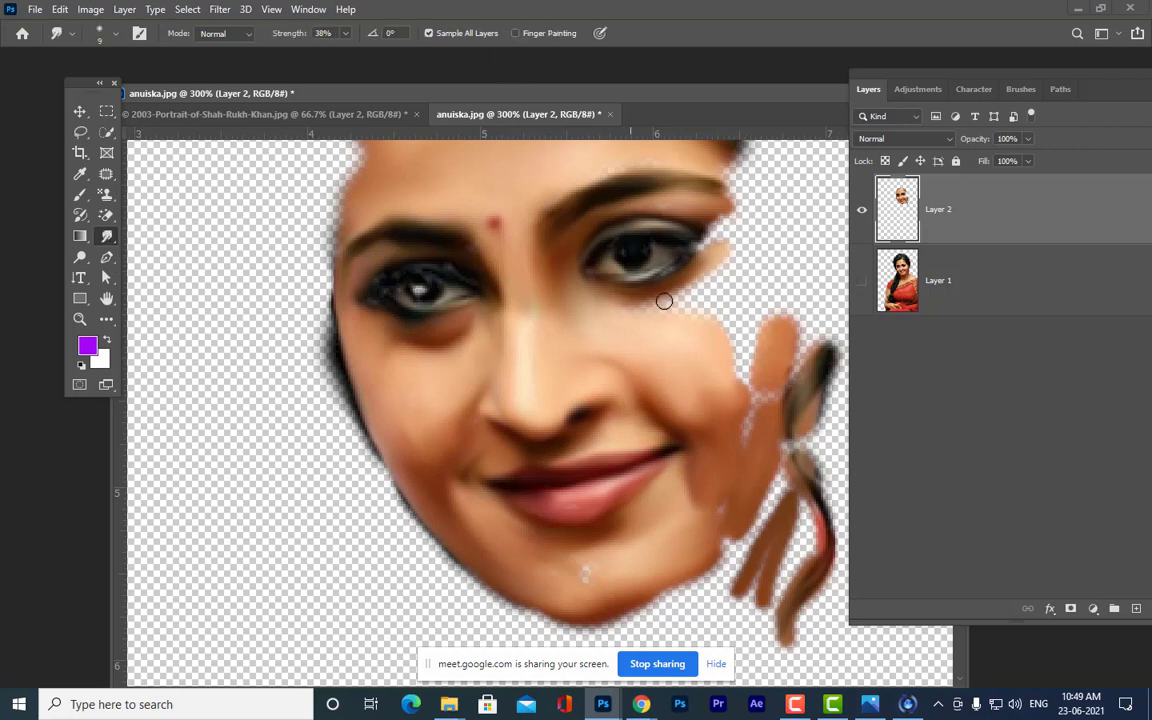
- Smudge the gap below the eye with the 9 px brush, then smooth the outer cheek at 25 px with the original cut-out layer shown
mouse_move(680, 312)
left_mouse_down()
mouse_move(717, 274)
mouse_move(718, 334)
mouse_move(694, 317)
mouse_move(713, 289)
mouse_move(744, 361)
mouse_move(716, 288)
mouse_move(739, 375)
left_mouse_up()
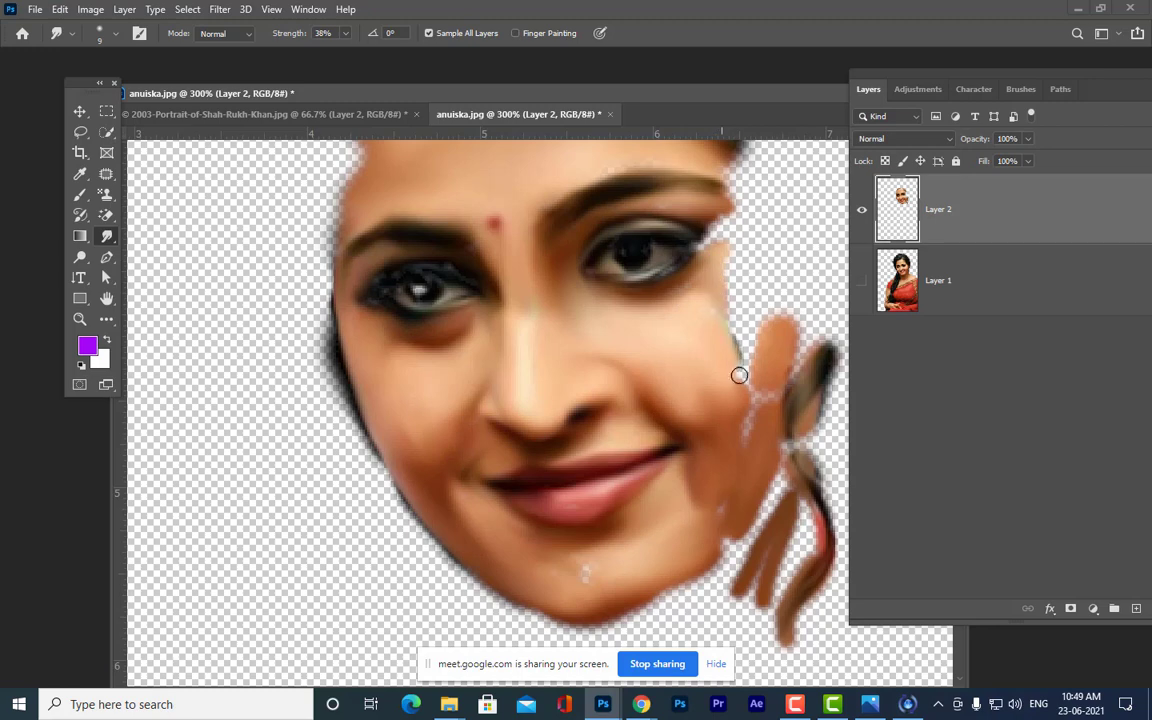
left_click(862, 281)
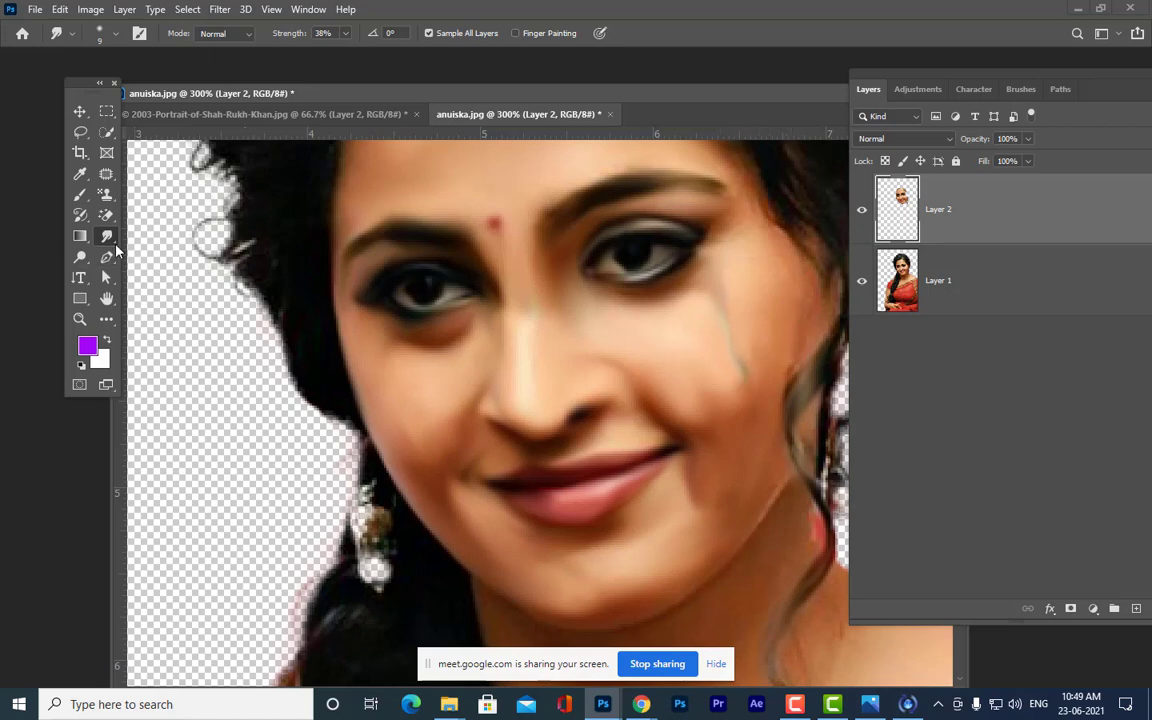
right_click(113, 243)
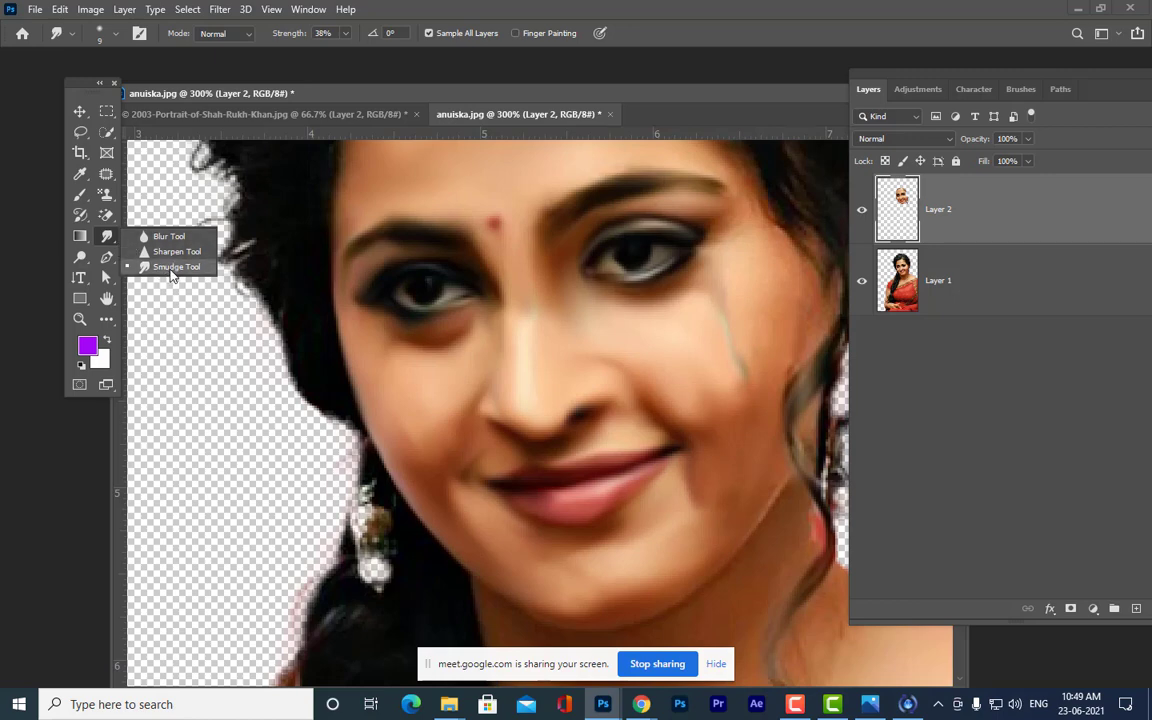
left_click(172, 268)
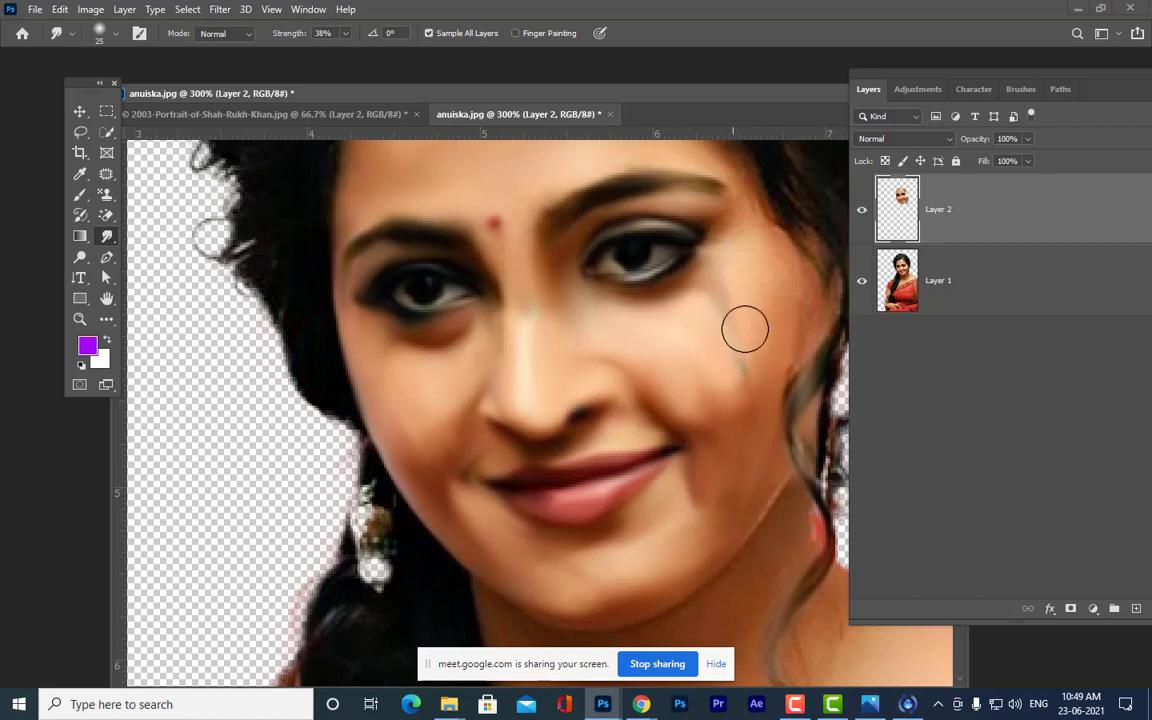
mouse_move(777, 308)
left_mouse_down()
mouse_move(763, 340)
mouse_move(771, 308)
mouse_move(763, 327)
mouse_move(729, 293)
mouse_move(773, 316)
mouse_move(750, 393)
mouse_move(749, 275)
left_mouse_up()
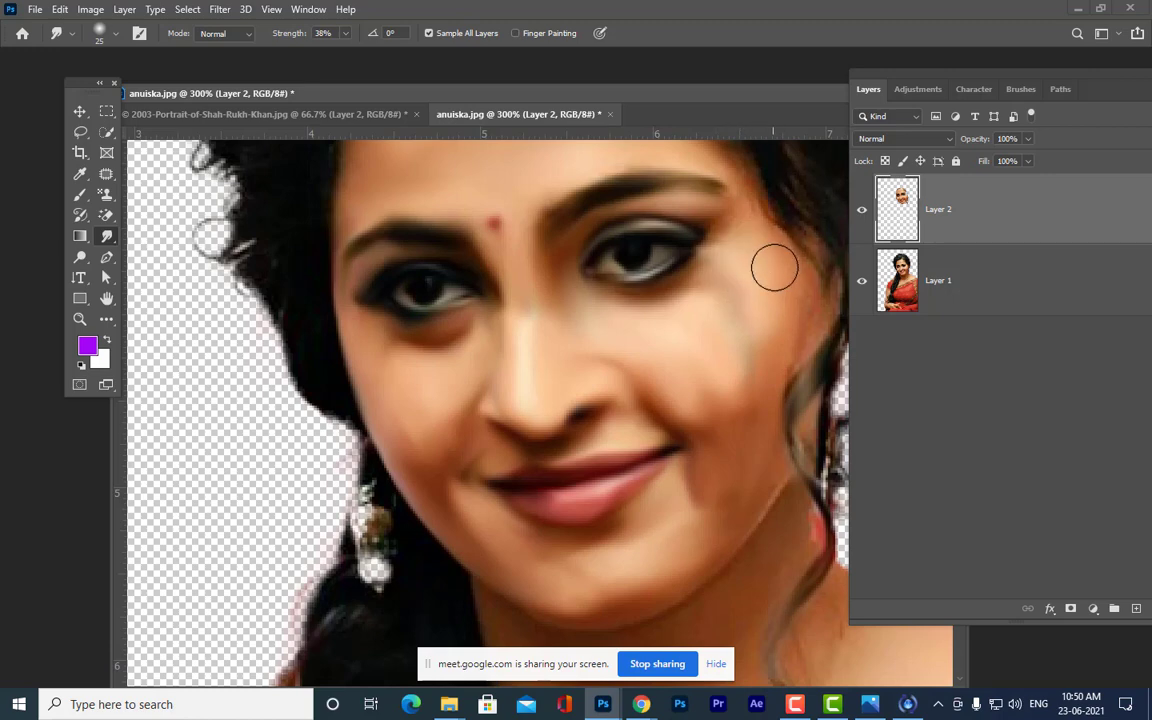
- Hide the original cut-out layer and smudge over the gaps beside the eye, on the outer cheek and along the jaw and chin at 25 px
left_click(862, 283)
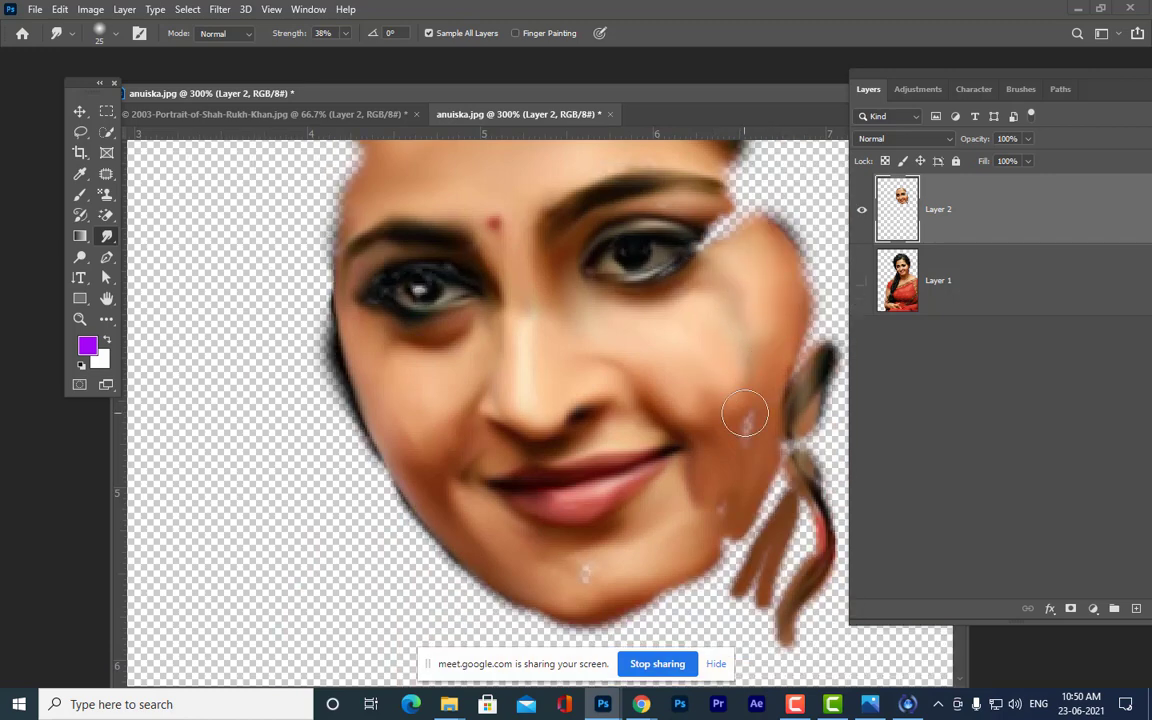
mouse_move(748, 190)
left_mouse_down()
mouse_move(725, 175)
mouse_move(735, 185)
mouse_move(719, 240)
left_mouse_up()
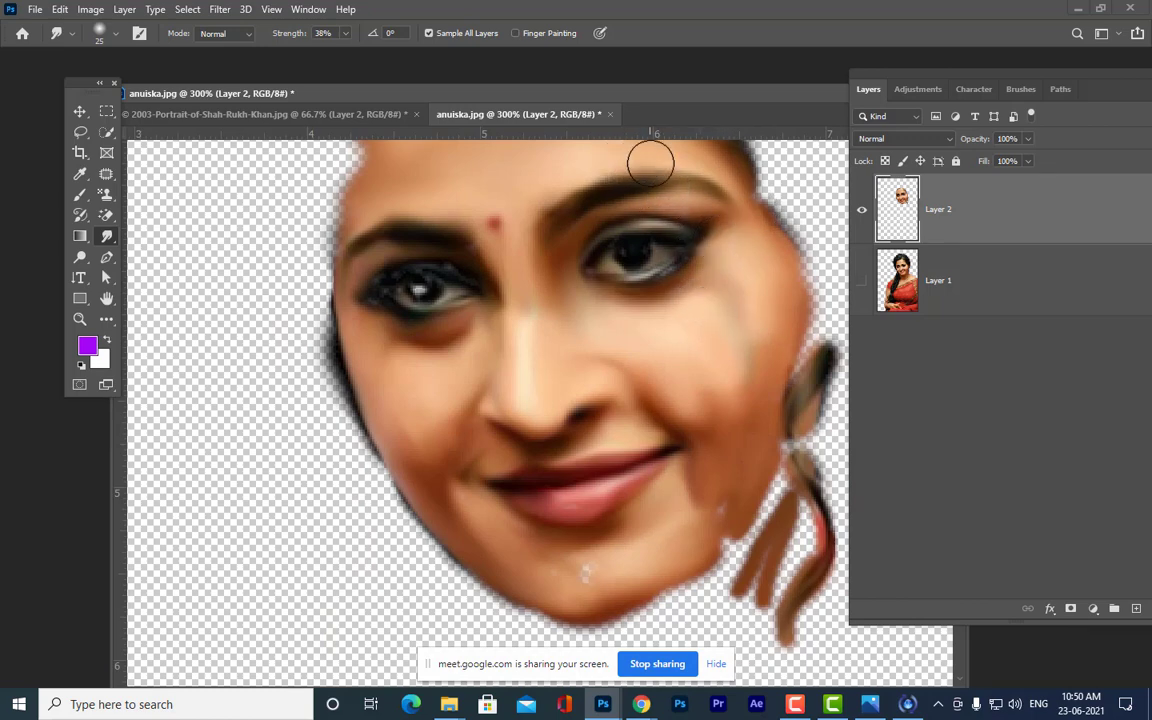
mouse_move(706, 543)
left_mouse_down()
mouse_move(574, 563)
mouse_move(564, 580)
mouse_move(588, 583)
mouse_move(718, 530)
mouse_move(727, 577)
left_mouse_up()
mouse_move(787, 471)
left_mouse_down()
mouse_move(762, 549)
mouse_move(769, 495)
mouse_move(810, 433)
mouse_move(795, 377)
mouse_move(795, 482)
mouse_move(788, 425)
mouse_move(800, 488)
left_mouse_up()
mouse_move(684, 584)
left_mouse_down()
mouse_move(615, 632)
mouse_move(644, 621)
mouse_move(596, 616)
left_mouse_up()
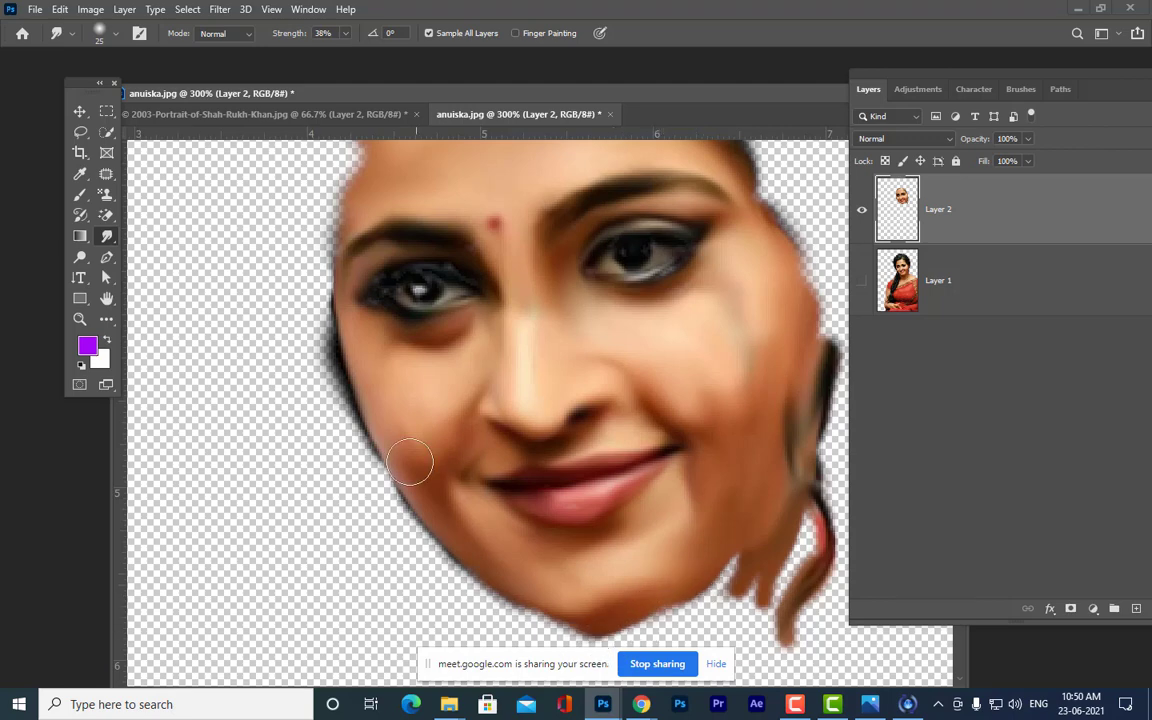
mouse_move(410, 462)
left_mouse_down()
mouse_move(474, 614)
mouse_move(441, 571)
mouse_move(518, 622)
mouse_move(503, 604)
mouse_move(566, 633)
mouse_move(525, 629)
mouse_move(583, 638)
mouse_move(631, 638)
mouse_move(731, 583)
left_mouse_up()
- Smudge a dark band of hair around the forehead and both temples with a 45 px brush
scroll(584, 301, "up", 2)
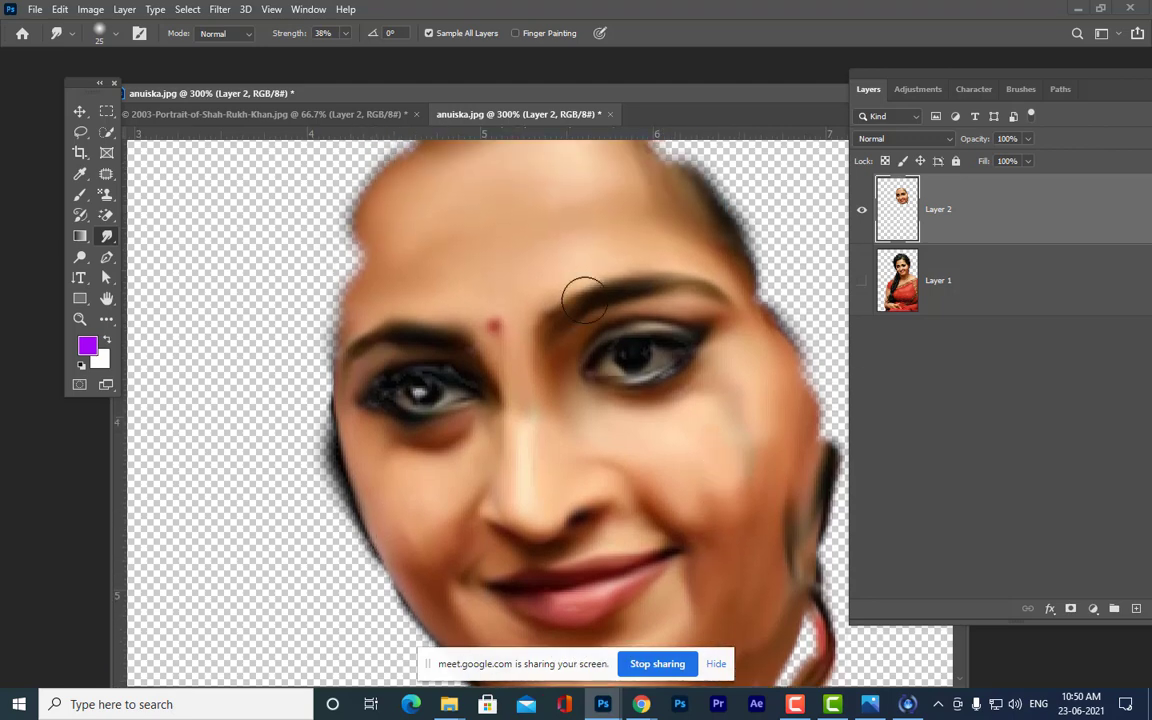
key("ctrl+minus")
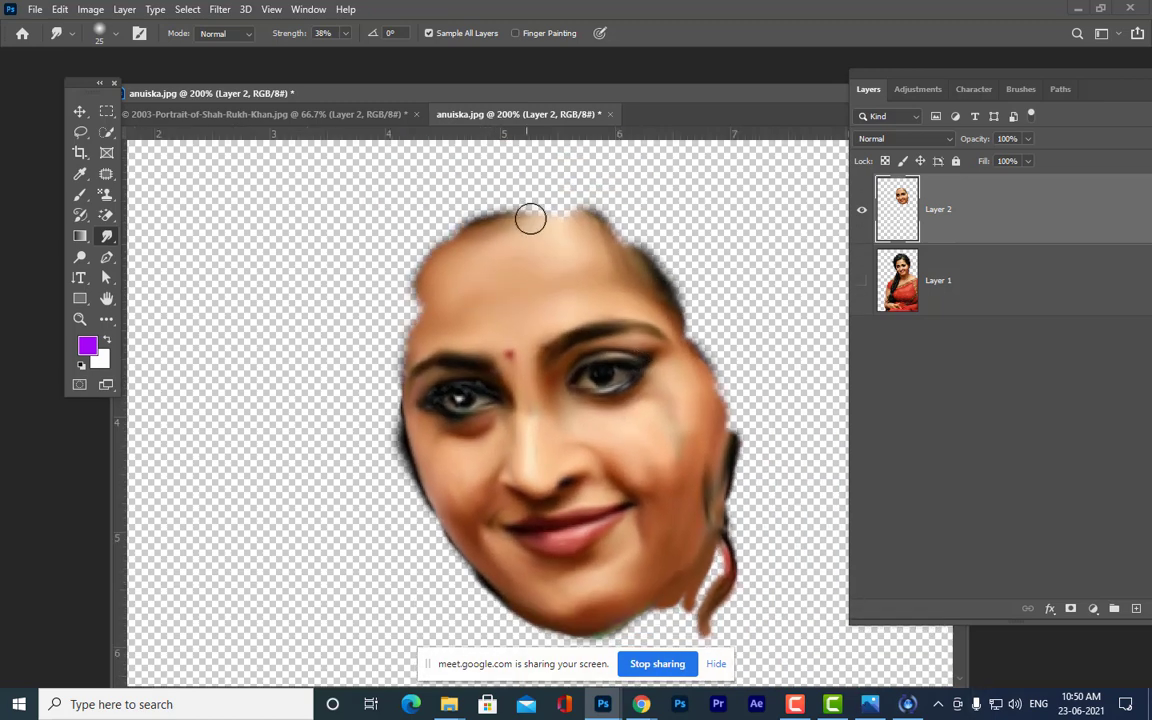
key("bracketright")
key("bracketright")
key("bracketright")
key("bracketright")
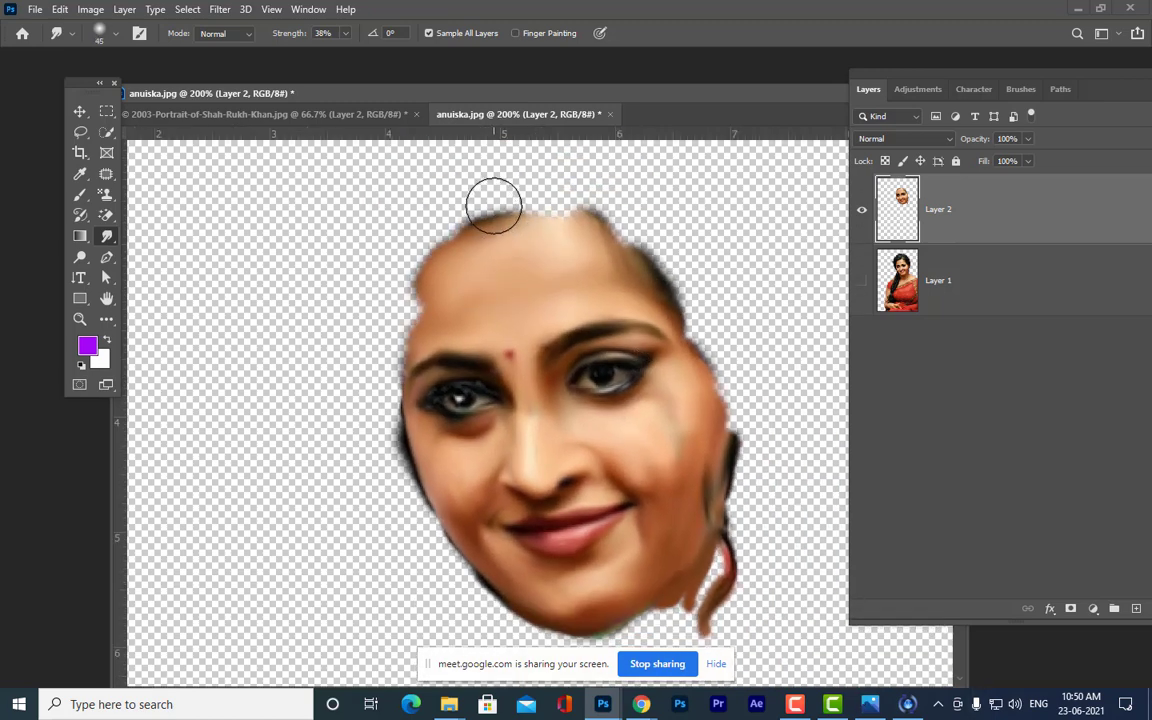
mouse_move(475, 208)
left_mouse_down()
mouse_move(568, 199)
mouse_move(508, 190)
mouse_move(580, 198)
mouse_move(468, 197)
mouse_move(377, 284)
mouse_move(402, 311)
mouse_move(411, 278)
mouse_move(370, 370)
mouse_move(361, 353)
mouse_move(363, 433)
mouse_move(365, 306)
mouse_move(500, 187)
mouse_move(473, 198)
mouse_move(530, 196)
mouse_move(608, 162)
mouse_move(552, 194)
mouse_move(608, 226)
mouse_move(571, 184)
mouse_move(632, 222)
mouse_move(675, 280)
mouse_move(645, 222)
mouse_move(703, 300)
mouse_move(695, 250)
mouse_move(743, 374)
mouse_move(702, 309)
mouse_move(744, 396)
mouse_move(699, 315)
mouse_move(719, 346)
mouse_move(669, 218)
mouse_move(710, 275)
mouse_move(644, 186)
mouse_move(615, 178)
mouse_move(713, 254)
mouse_move(789, 418)
left_mouse_up()
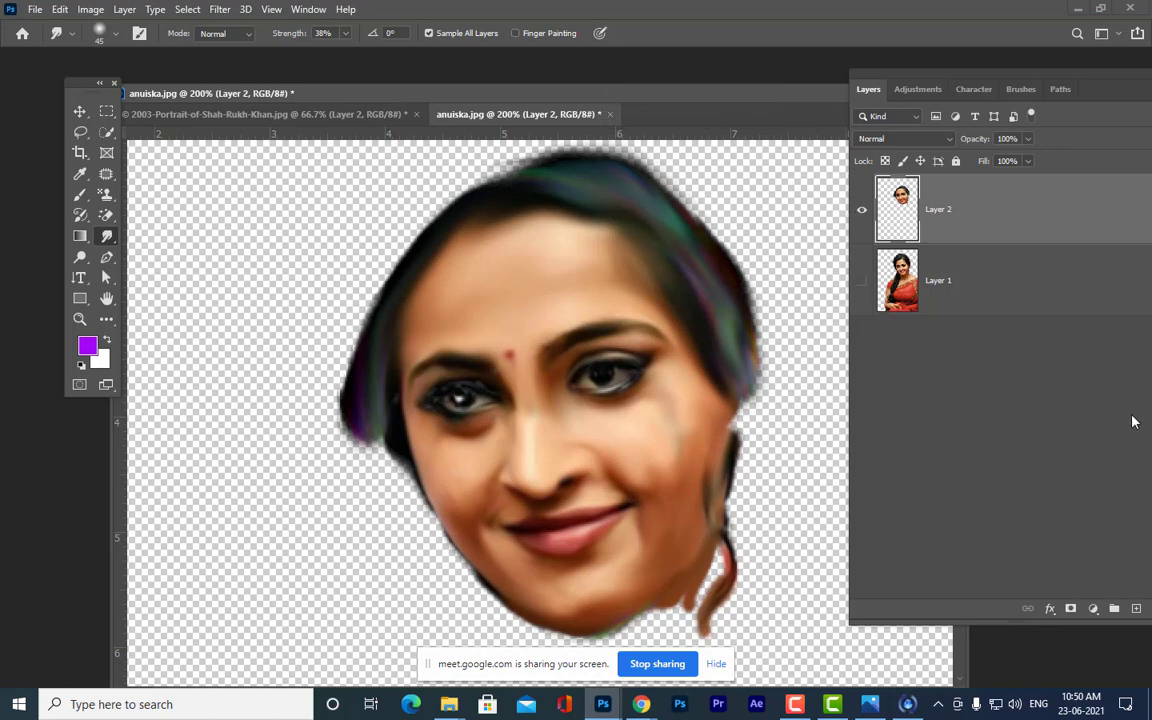
- Show the original cut-out layer and smooth the hair over the crown and both sides of the head with the 45 px brush
left_click(861, 281)
scroll(764, 244, "up", 3)
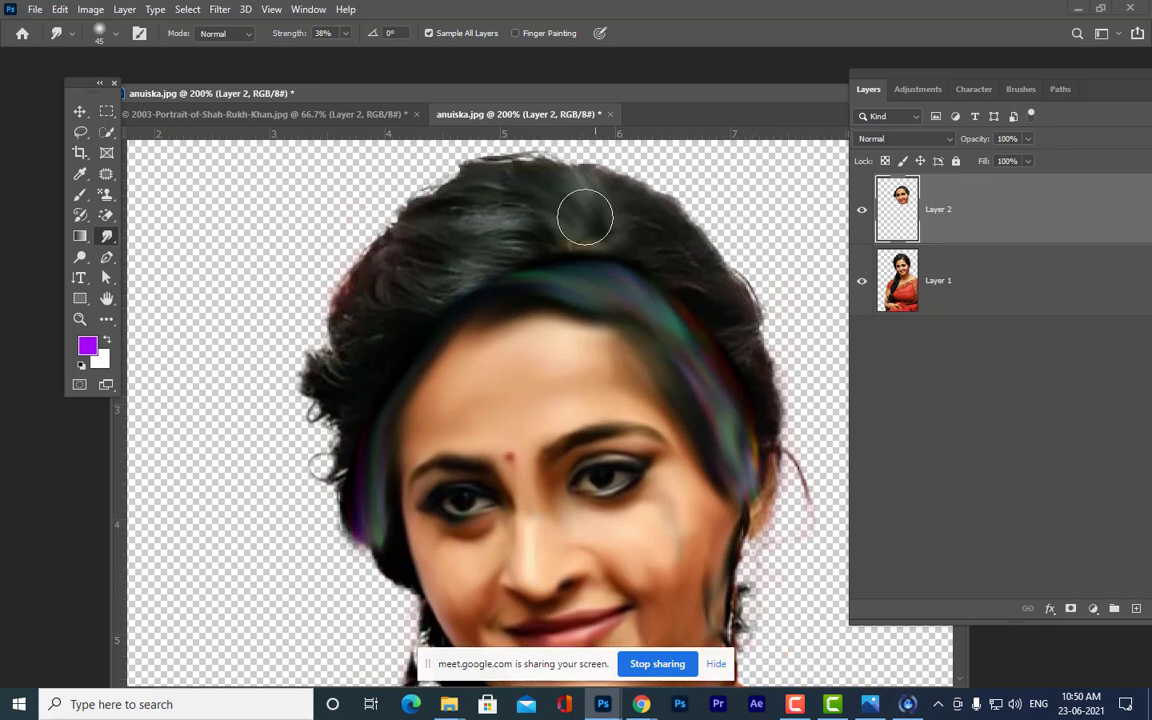
mouse_move(585, 217)
left_mouse_down()
mouse_move(510, 215)
mouse_move(506, 230)
mouse_move(478, 237)
mouse_move(503, 256)
mouse_move(434, 276)
mouse_move(518, 194)
mouse_move(686, 302)
mouse_move(698, 335)
mouse_move(657, 299)
mouse_move(591, 281)
mouse_move(669, 303)
mouse_move(649, 216)
mouse_move(734, 334)
mouse_move(758, 496)
mouse_move(734, 534)
left_mouse_up()
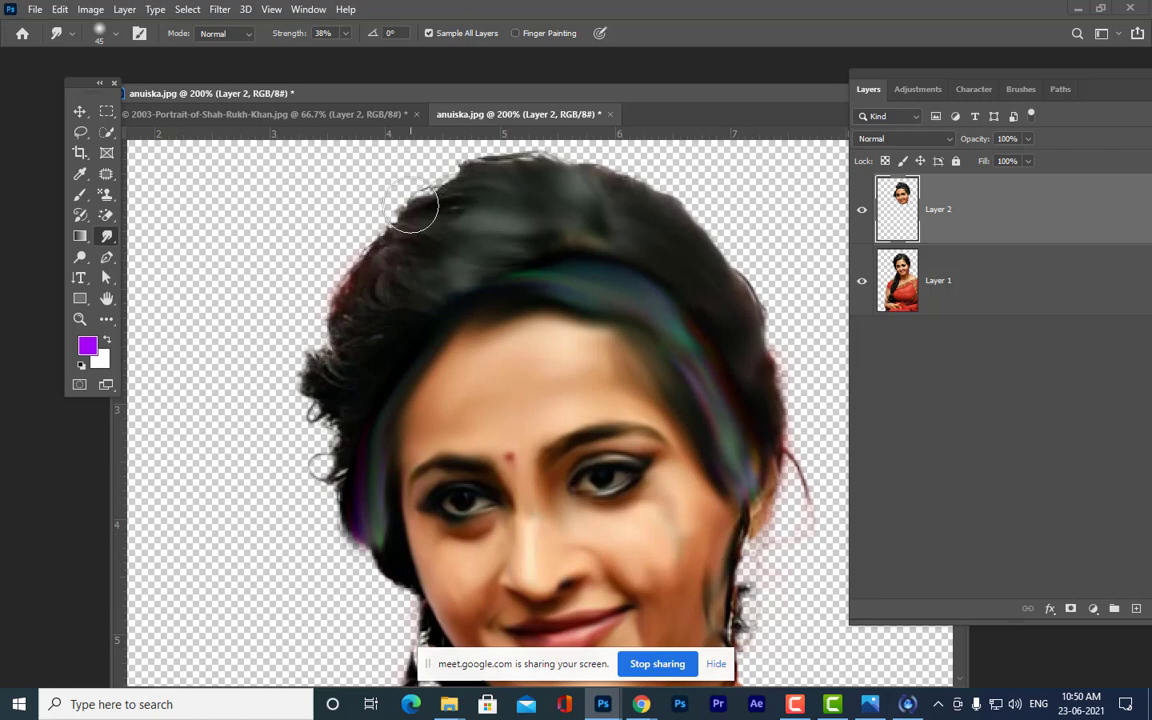
mouse_move(412, 207)
left_mouse_down()
mouse_move(395, 280)
mouse_move(409, 297)
mouse_move(351, 356)
mouse_move(338, 405)
mouse_move(343, 366)
mouse_move(339, 459)
mouse_move(402, 572)
left_mouse_up()
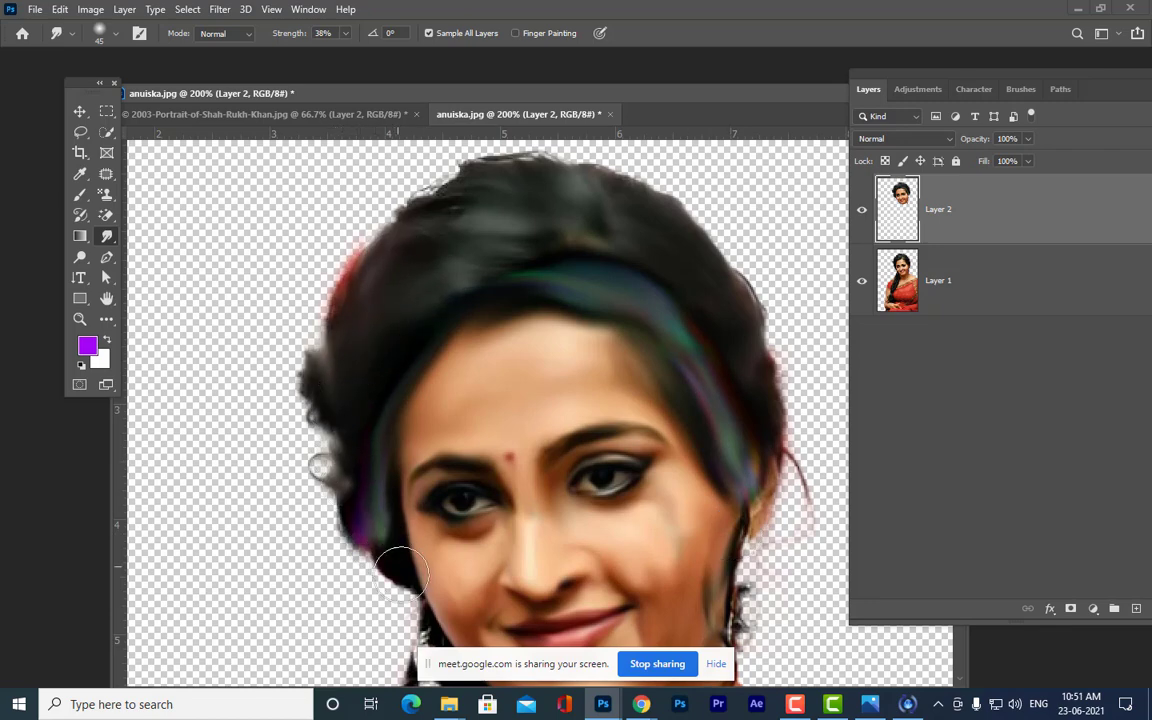
- Smooth the hair beside the neck, the hanging earring and the upper part of the braid with the 45 px Smudge brush
scroll(485, 365, "down", 3)
mouse_move(416, 493)
left_mouse_down()
mouse_move(391, 413)
mouse_move(399, 423)
mouse_move(371, 388)
left_mouse_up()
mouse_move(427, 529)
left_mouse_down()
mouse_move(435, 617)
mouse_move(398, 663)
mouse_move(404, 625)
left_mouse_up()
scroll(438, 565, "down", 2)
scroll(441, 562, "down", 1)
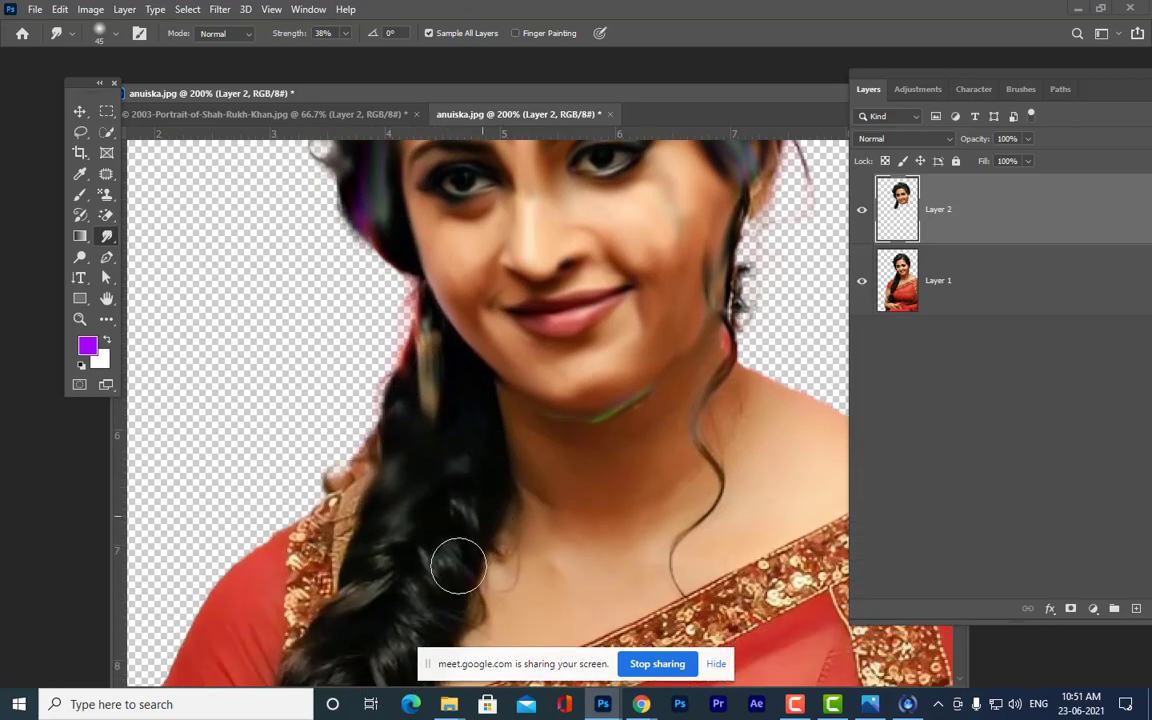
left_click_drag(407, 638, 357, 653)
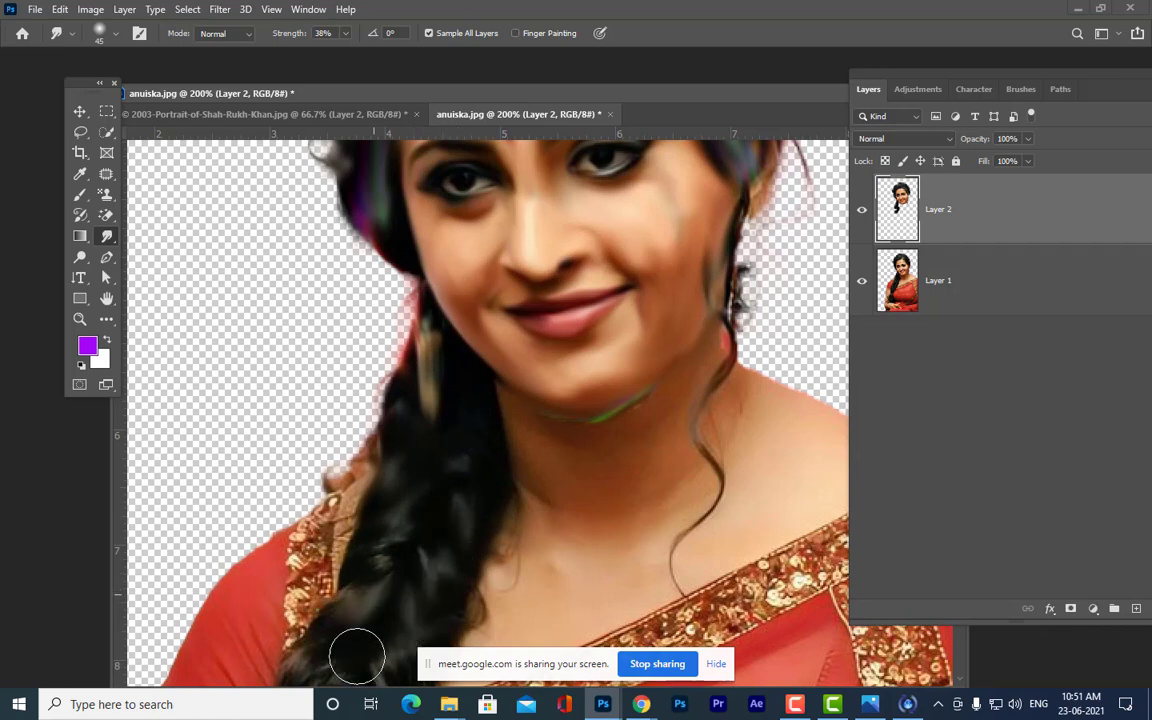
left_click_drag(381, 491, 372, 538)
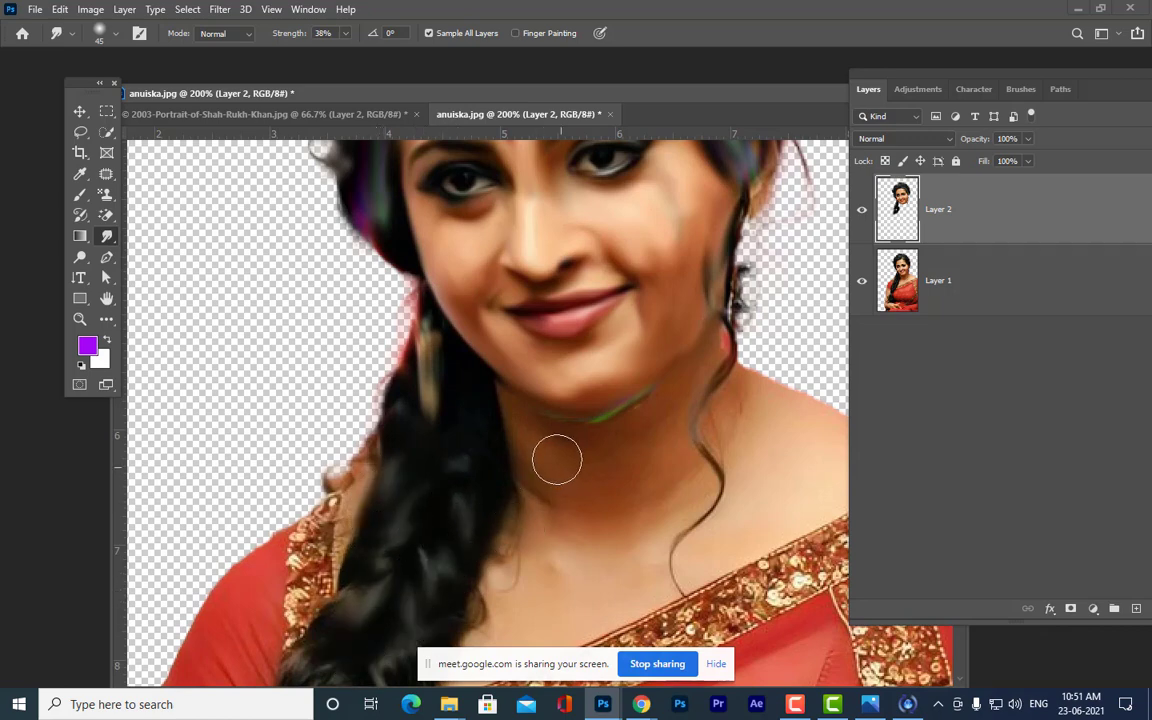
- Smooth the skin under the chin and across the neck, including the top of the loose hair strand, with a 25 px brush
key("bracketleft")
mouse_move(585, 440)
left_mouse_down()
mouse_move(657, 396)
mouse_move(609, 423)
mouse_move(550, 424)
mouse_move(641, 419)
left_mouse_up()
mouse_move(698, 394)
left_mouse_down()
mouse_move(700, 364)
mouse_move(750, 398)
mouse_move(728, 367)
mouse_move(797, 436)
mouse_move(737, 394)
mouse_move(812, 438)
mouse_move(743, 390)
left_mouse_up()
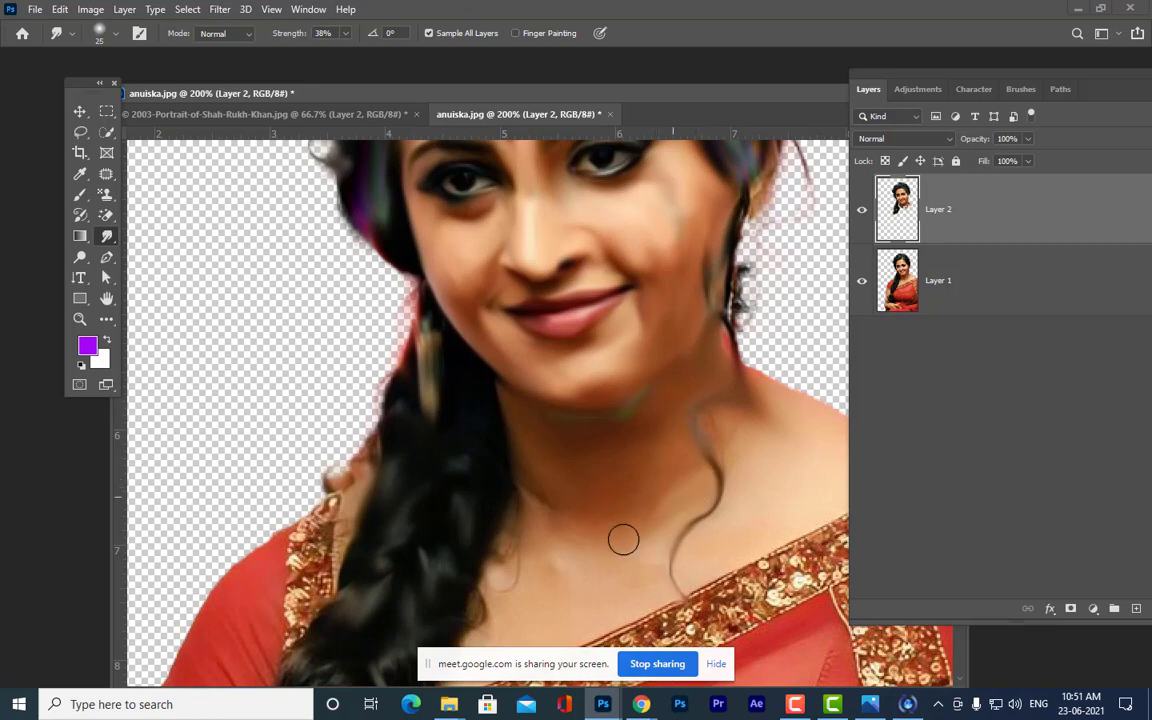
mouse_move(515, 484)
left_mouse_down()
mouse_move(537, 498)
mouse_move(529, 504)
left_mouse_up()
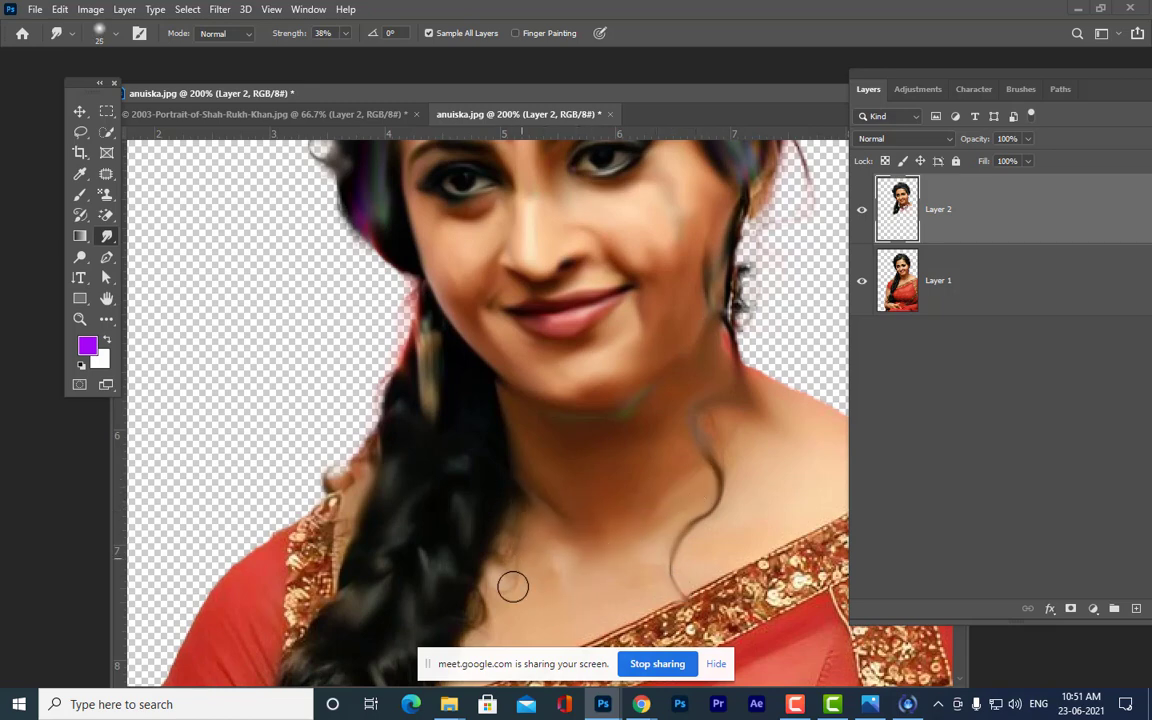
- Move the layer list clear of the canvas and smooth the bare shoulder and upper chest with a 35 px Smudge brush
scroll(774, 481, "up", 1)
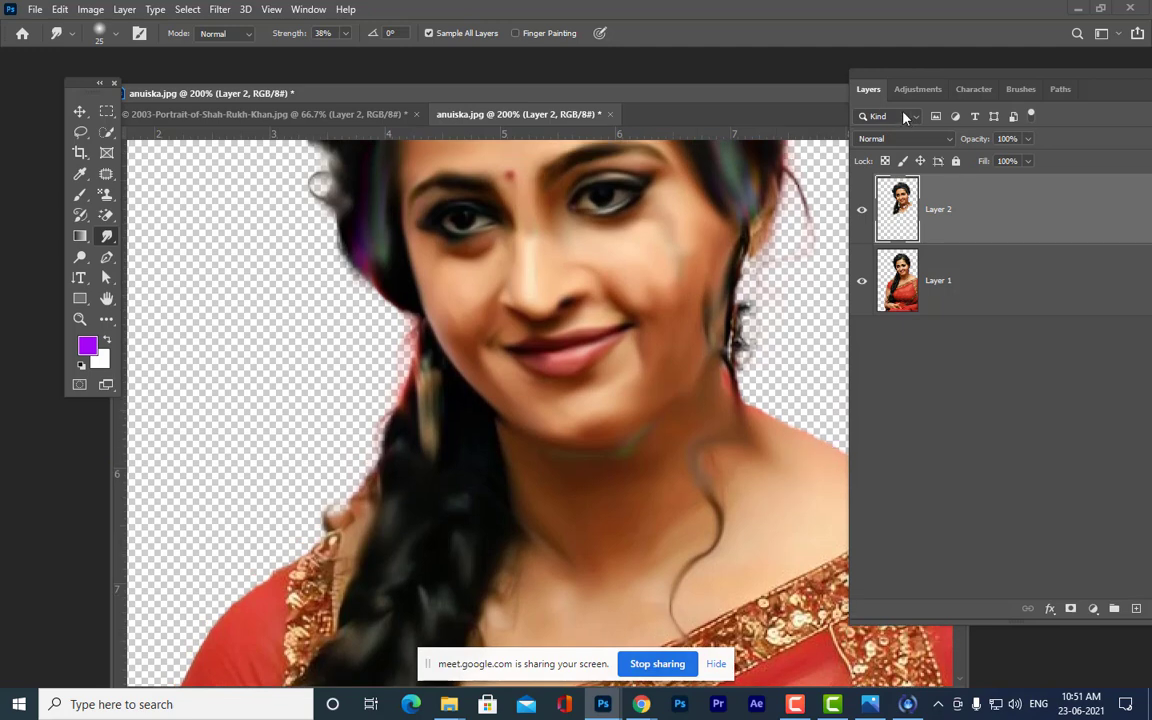
left_click_drag(886, 79, 972, 94)
key("]")
left_click_drag(765, 421, 827, 456)
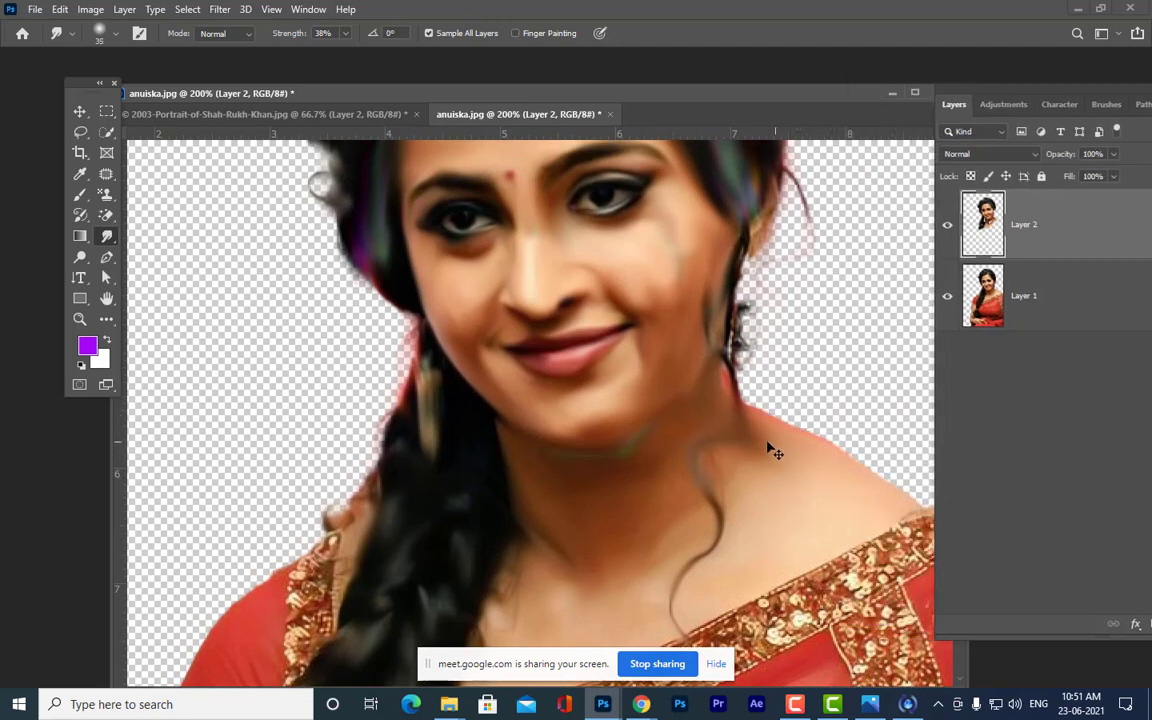
left_click_drag(762, 438, 792, 463)
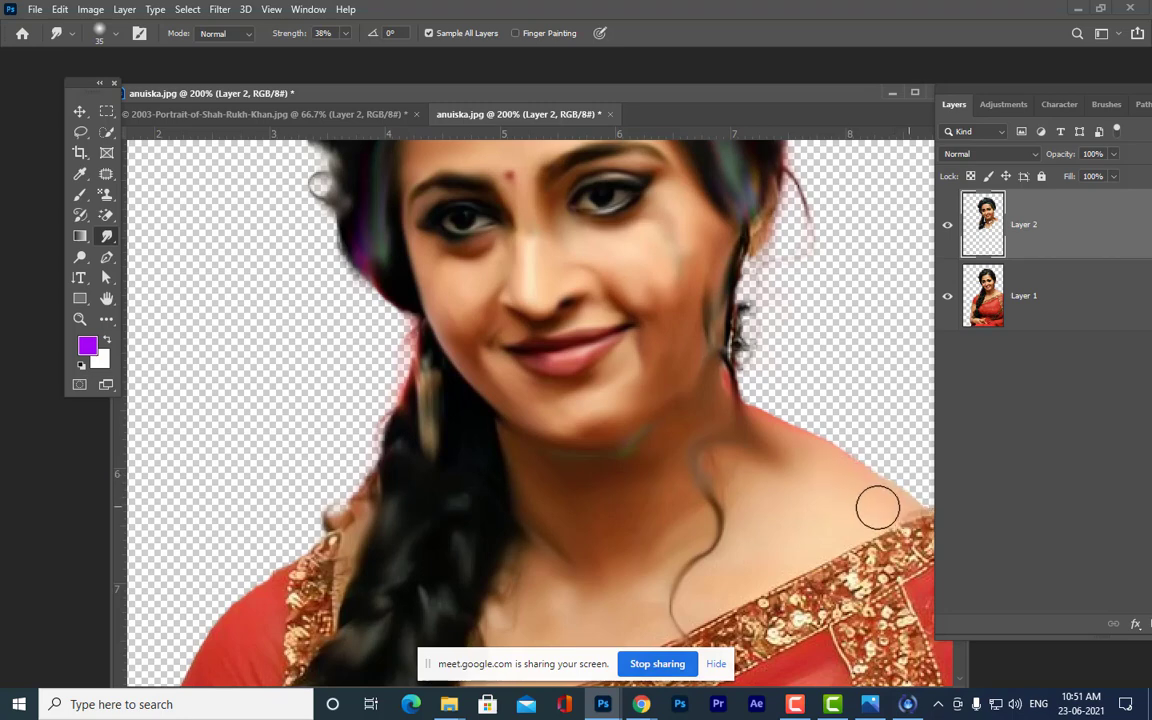
left_click_drag(878, 507, 898, 518)
left_click_drag(741, 526, 728, 558)
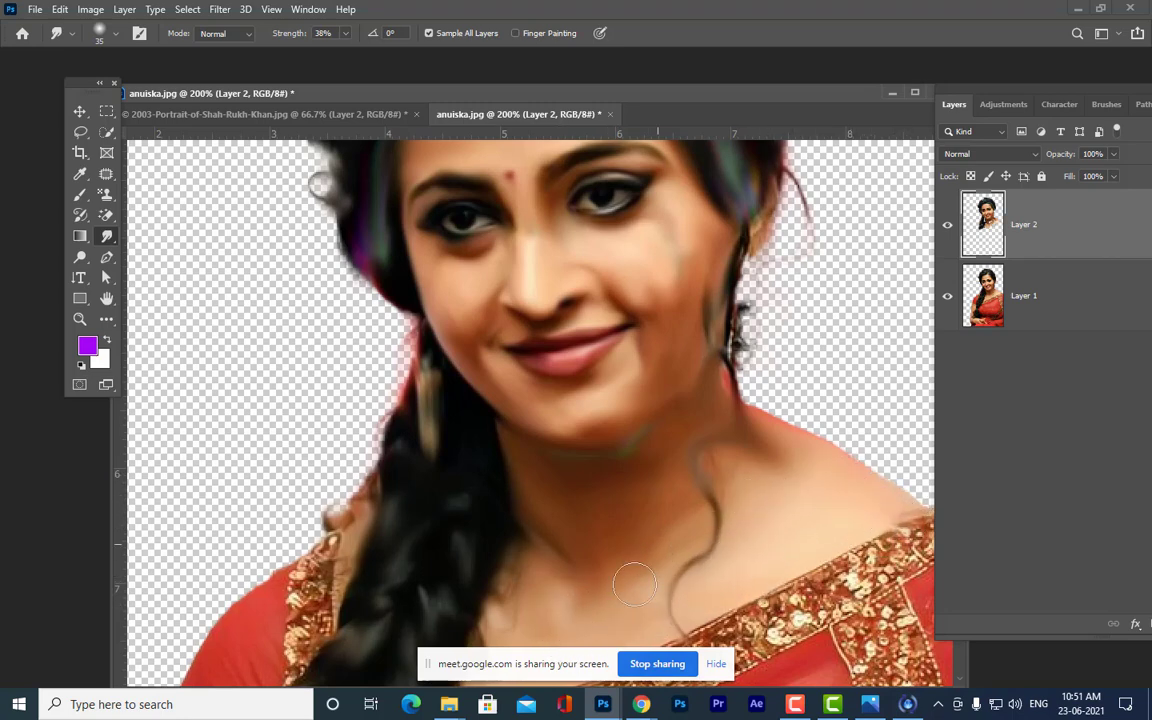
- Smudge the gold sequined border along the neckline from the braid to the shoulder with 40 and 45 px brushes
scroll(681, 548, "down", 3)
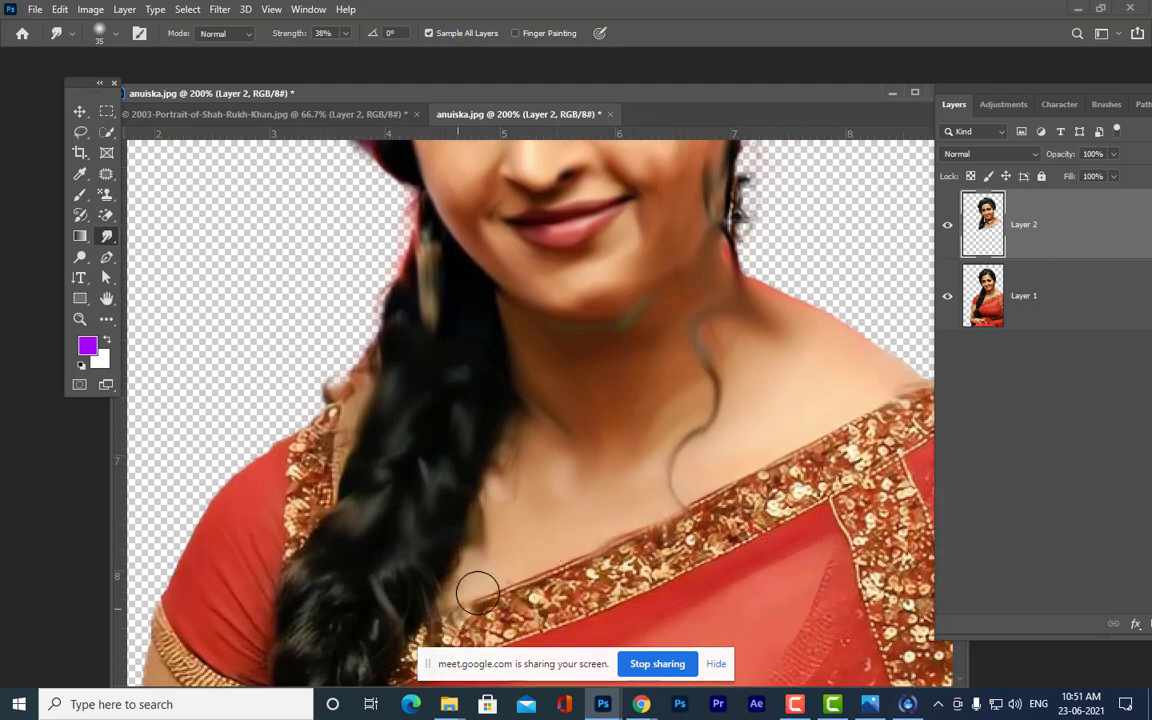
scroll(579, 476, "down", 1)
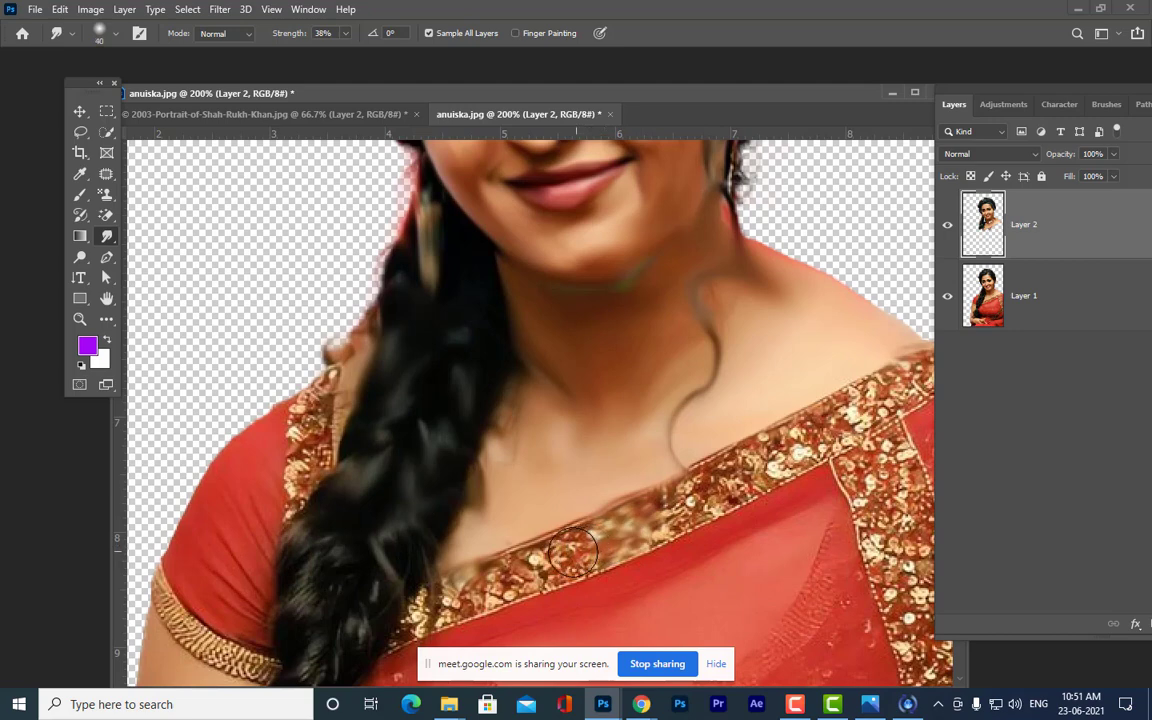
key("]")
left_click_drag(560, 566, 432, 614)
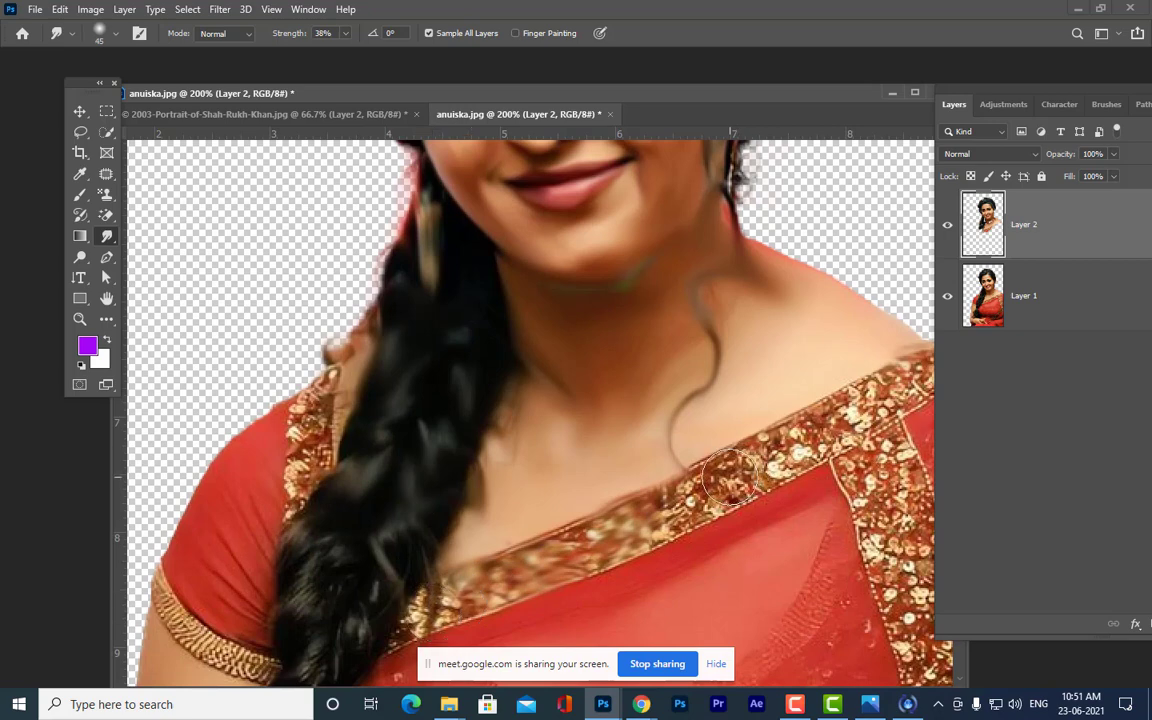
key("[")
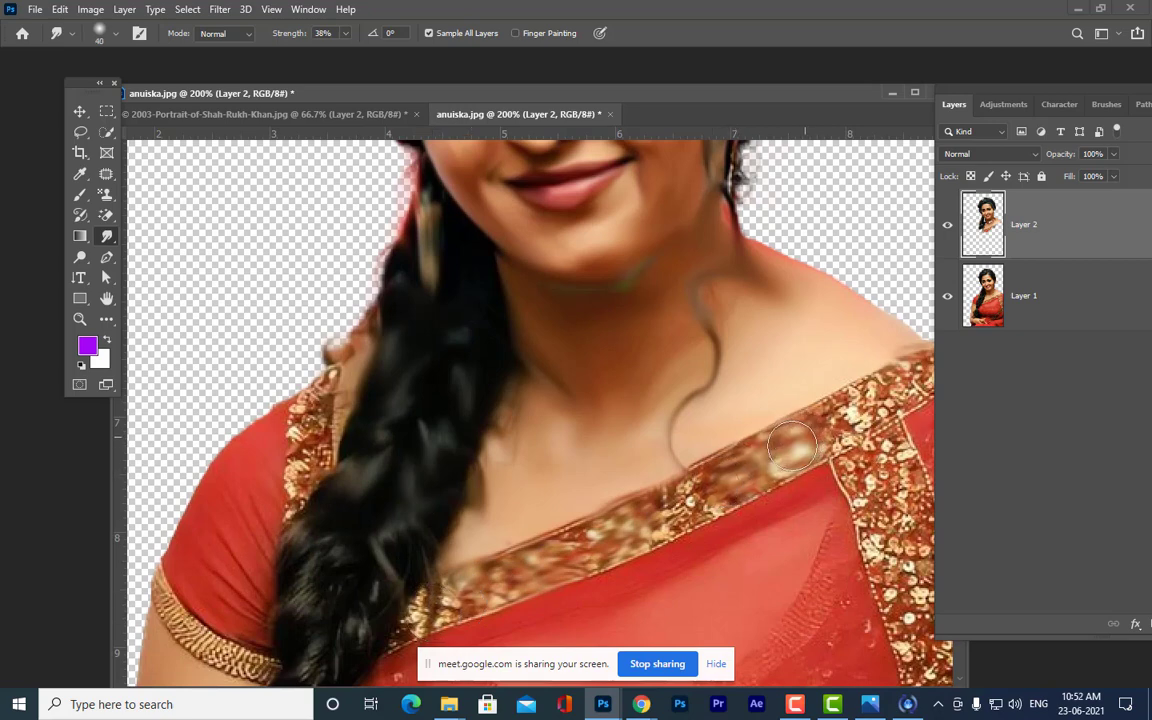
mouse_move(792, 448)
left_mouse_down()
mouse_move(870, 397)
mouse_move(857, 415)
mouse_move(749, 461)
mouse_move(921, 395)
mouse_move(920, 382)
left_mouse_up()
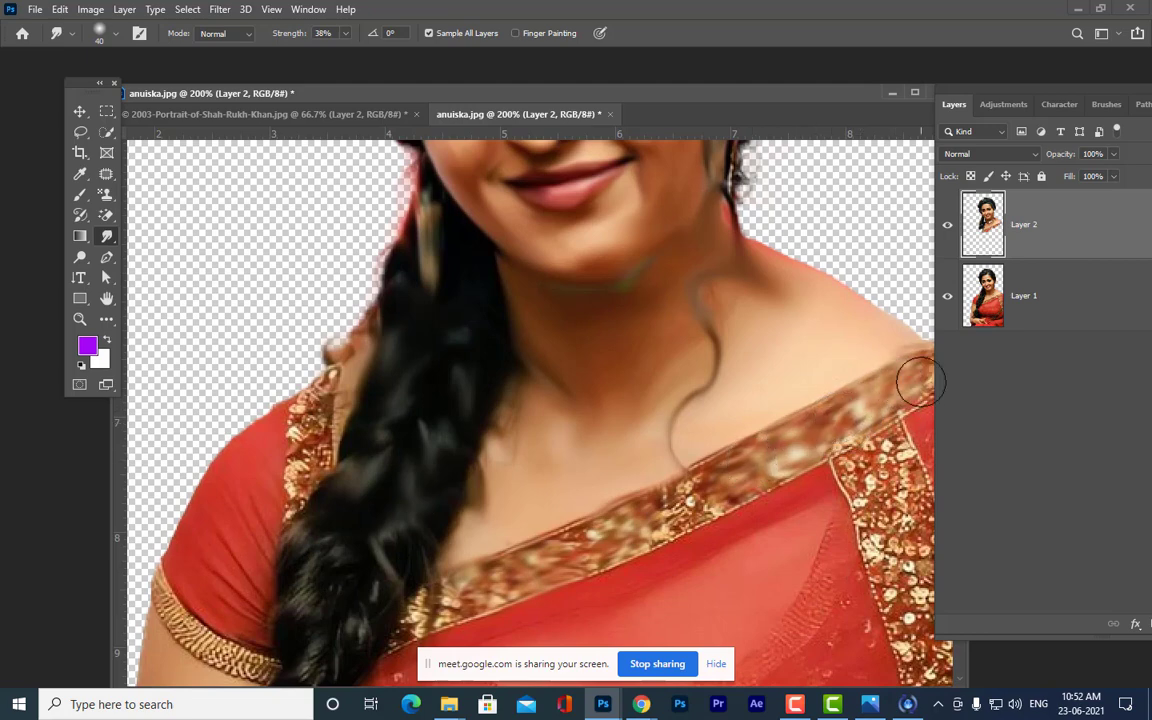
- Soften the sequined neckline border and the gold band down the saree's edge with the Smudge tool, lowering its strength to 9%
left_click_drag(768, 458, 712, 466)
left_click(344, 34)
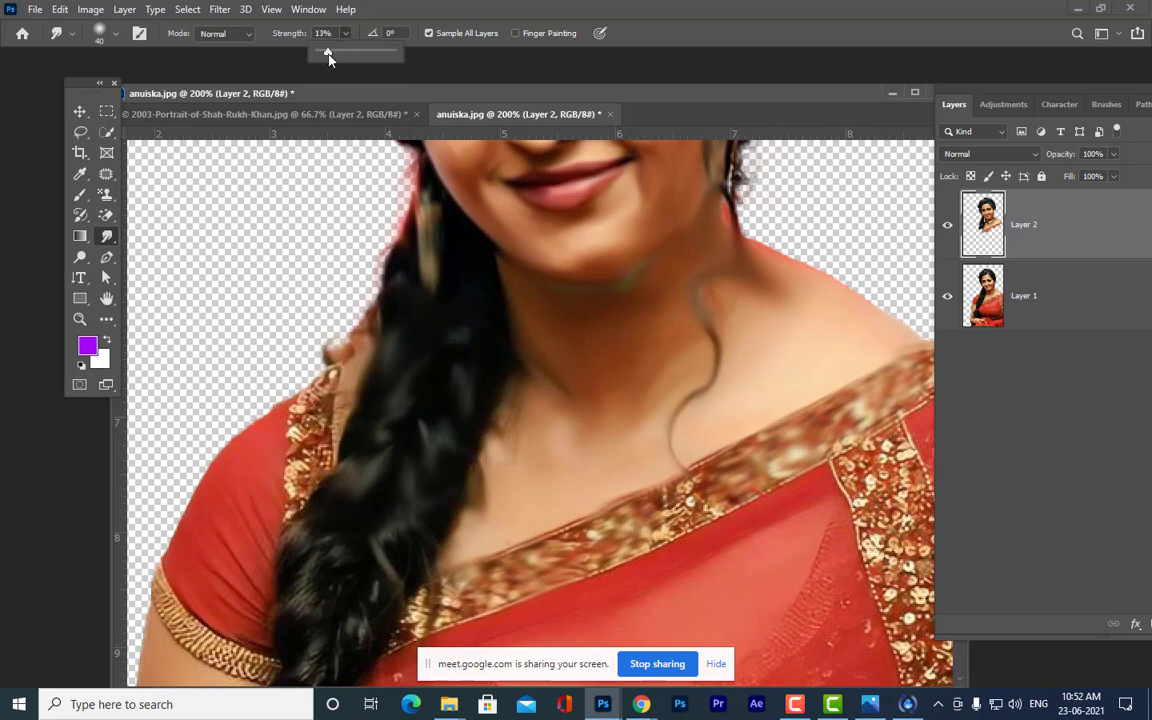
left_click(778, 445)
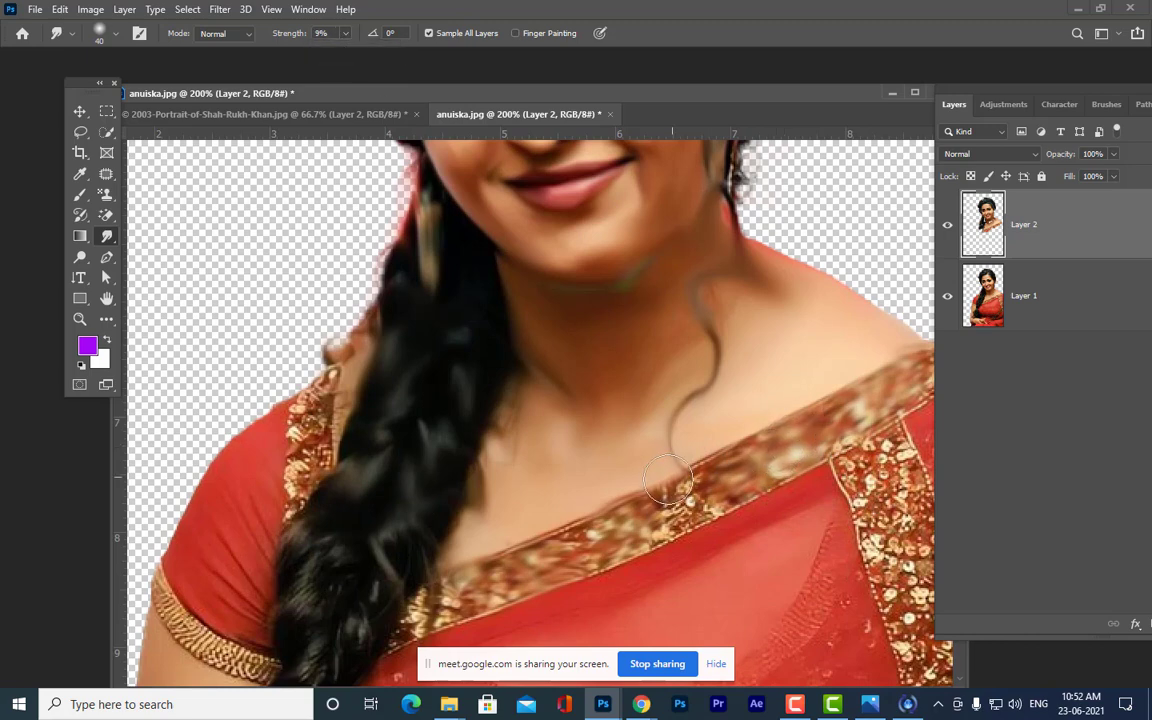
mouse_move(855, 467)
left_mouse_down()
mouse_move(885, 465)
mouse_move(893, 448)
mouse_move(908, 535)
mouse_move(868, 493)
mouse_move(876, 538)
mouse_move(881, 453)
mouse_move(908, 620)
mouse_move(927, 652)
mouse_move(914, 515)
mouse_move(942, 600)
left_mouse_up()
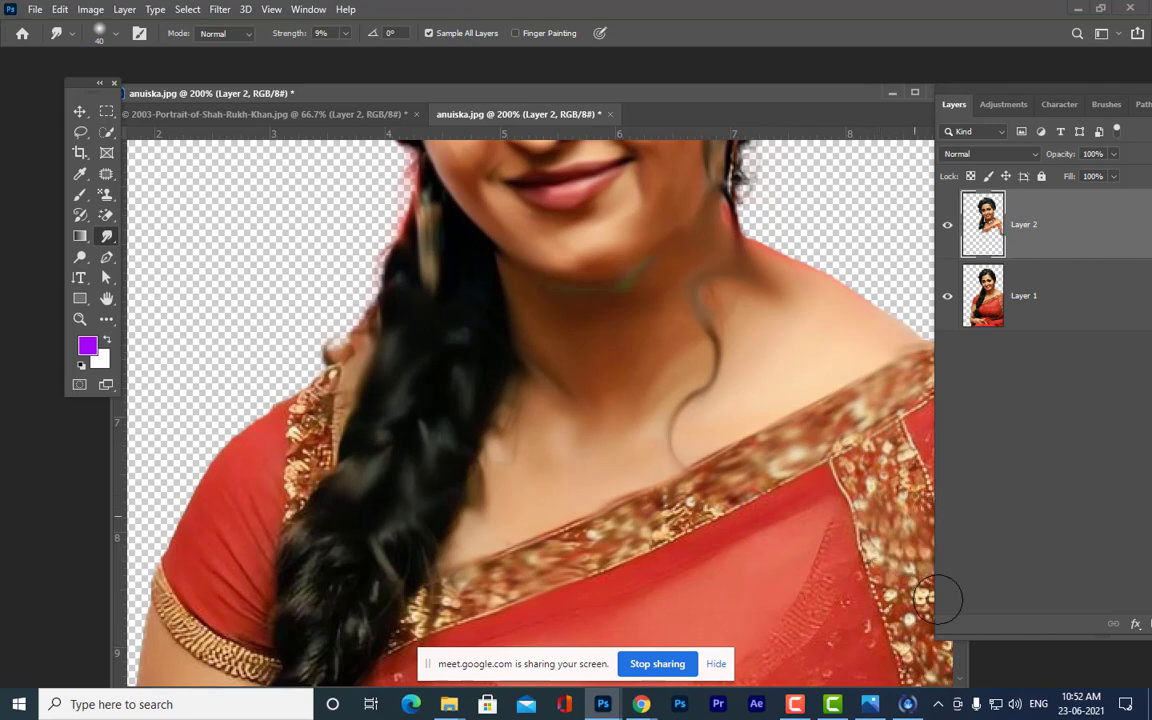
key("ctrl+minus")
key("ctrl+minus")
key("ctrl+minus")
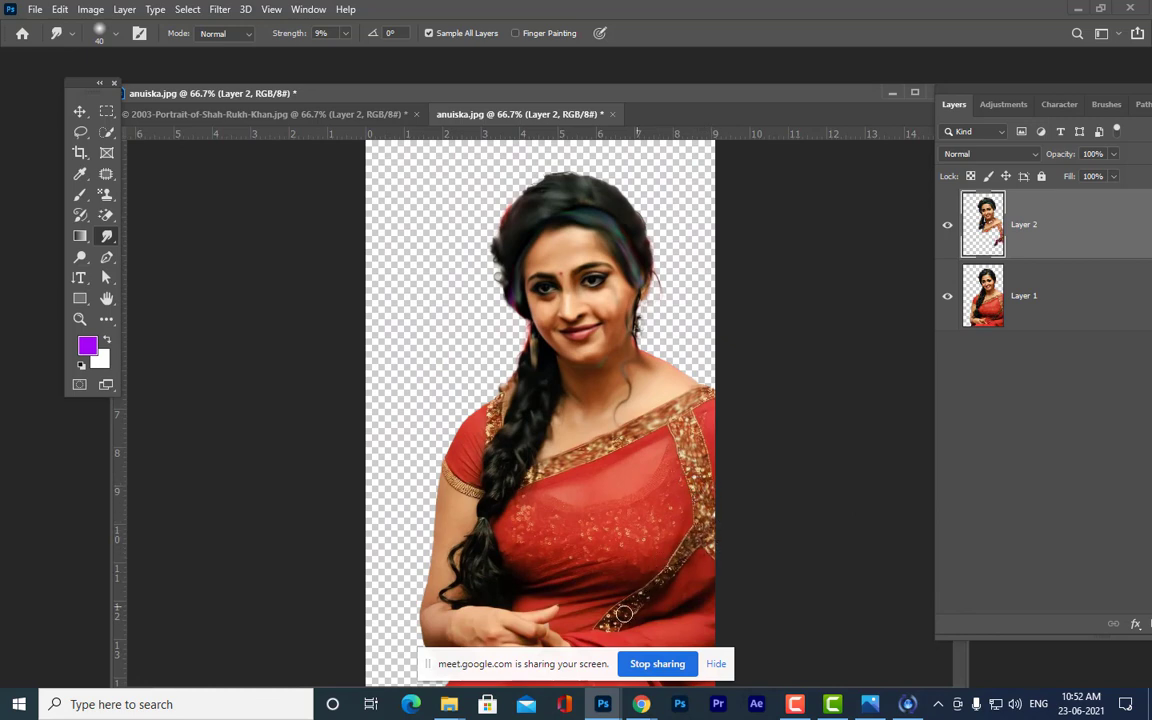
- Hide Layer 1 and smudge over the transparent gaps in the neck, braid and upper chest on Layer 2
left_click(950, 298)
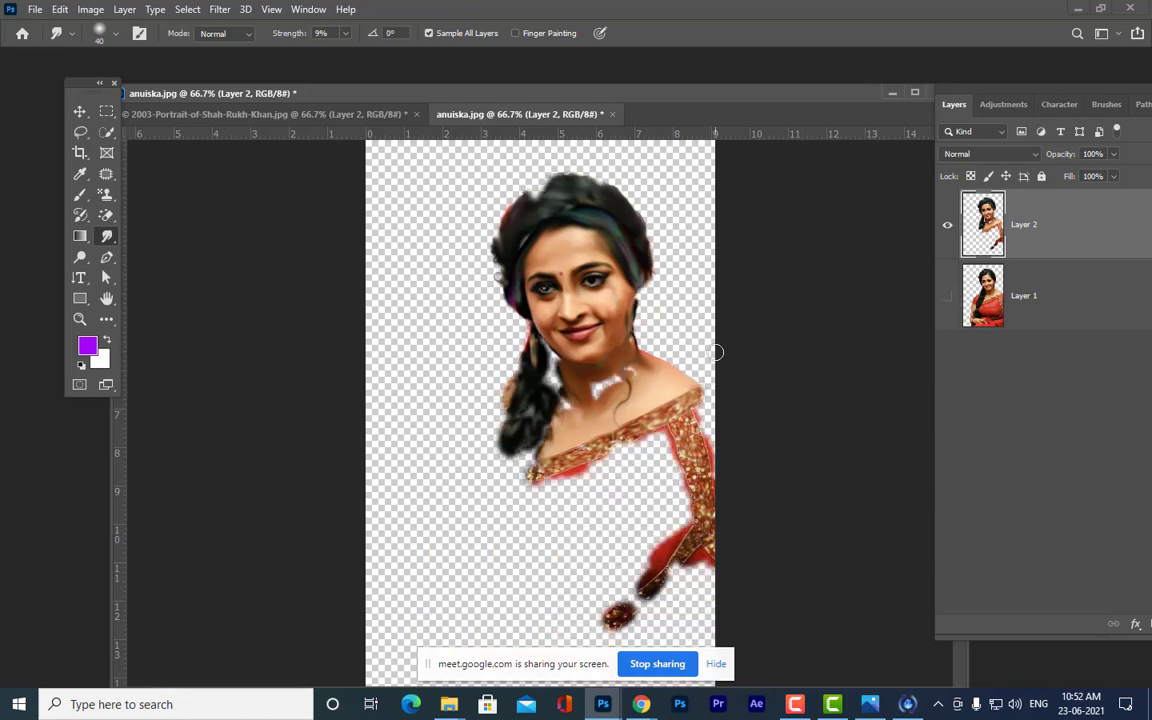
key("ctrl+plus")
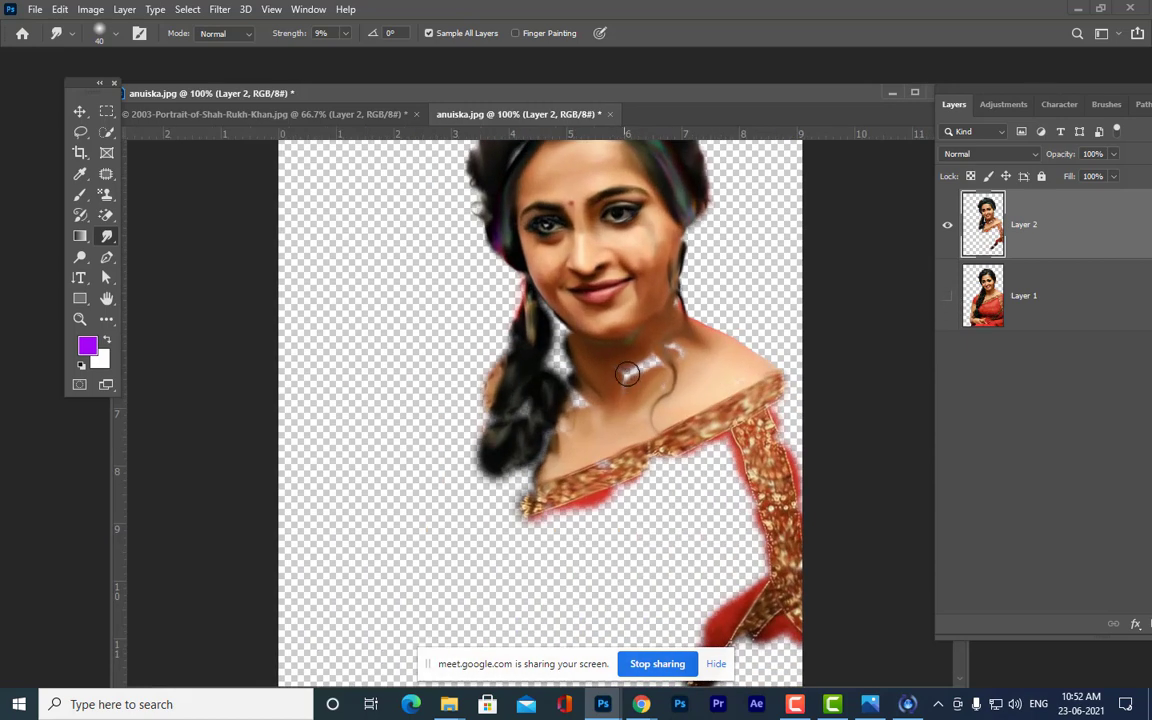
mouse_move(649, 364)
left_mouse_down()
mouse_move(617, 376)
mouse_move(674, 347)
mouse_move(618, 385)
mouse_move(626, 377)
left_mouse_up()
mouse_move(549, 367)
left_mouse_down()
mouse_move(559, 332)
mouse_move(558, 346)
mouse_move(536, 300)
mouse_move(585, 407)
left_mouse_up()
mouse_move(559, 453)
left_mouse_down()
mouse_move(537, 411)
mouse_move(517, 424)
left_mouse_up()
left_click_drag(651, 408, 701, 438)
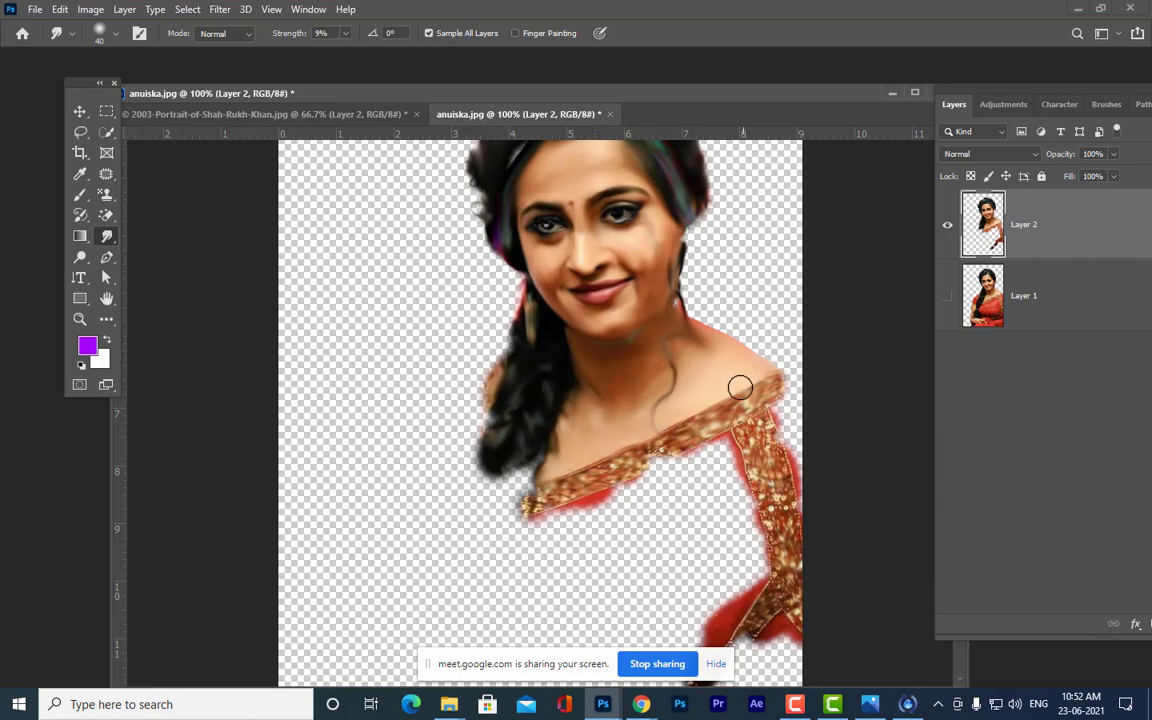
- Smudge the rough outlines of the braid beside the earring, the crown of hair and the sequined border with Layer 1 hidden
mouse_move(498, 394)
left_mouse_down()
mouse_move(507, 303)
mouse_move(512, 327)
left_mouse_up()
mouse_move(509, 273)
left_mouse_down()
mouse_move(500, 262)
mouse_move(503, 309)
left_mouse_up()
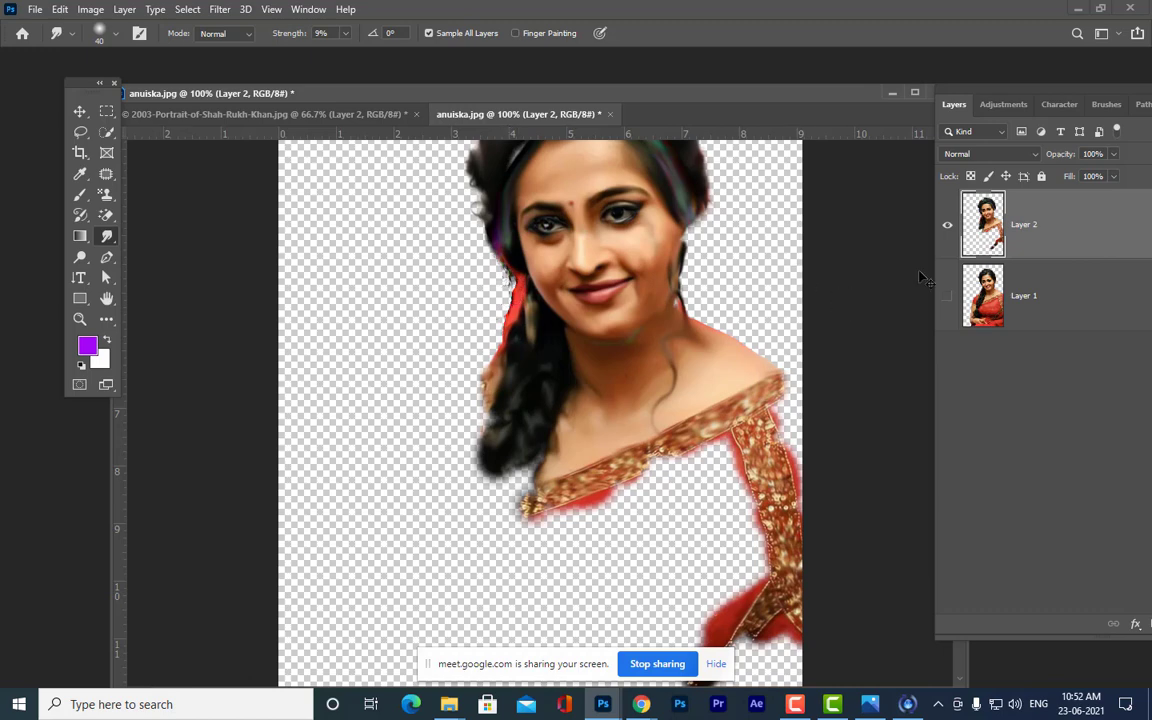
left_click(947, 298)
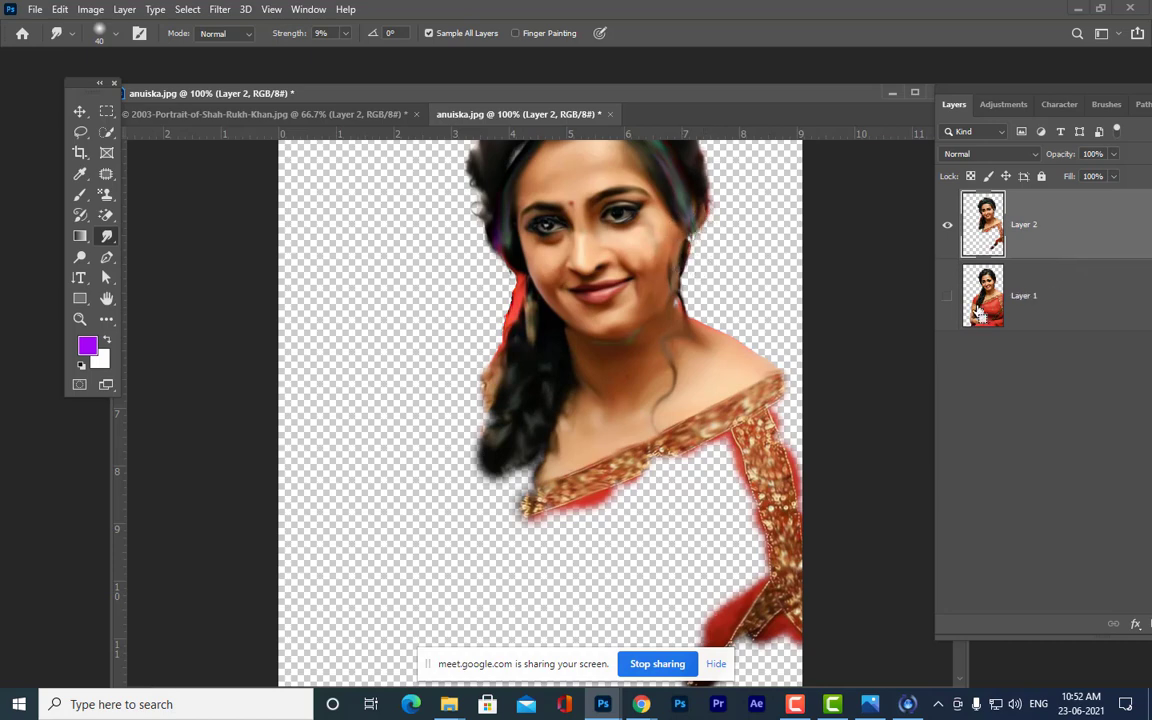
scroll(832, 260, "up", 2)
scroll(832, 260, "up", 4)
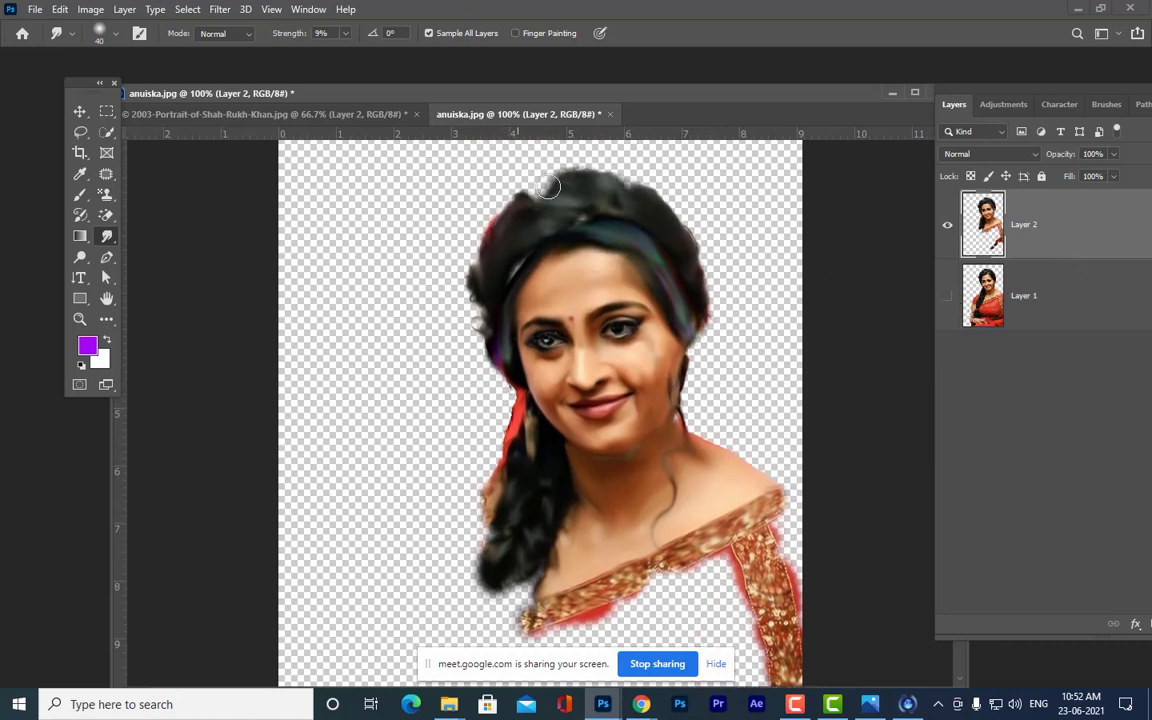
mouse_move(507, 252)
left_mouse_down()
mouse_move(522, 237)
mouse_move(499, 288)
mouse_move(481, 260)
mouse_move(505, 230)
left_mouse_up()
mouse_move(671, 236)
left_mouse_down()
mouse_move(593, 208)
mouse_move(607, 188)
mouse_move(656, 198)
left_mouse_up()
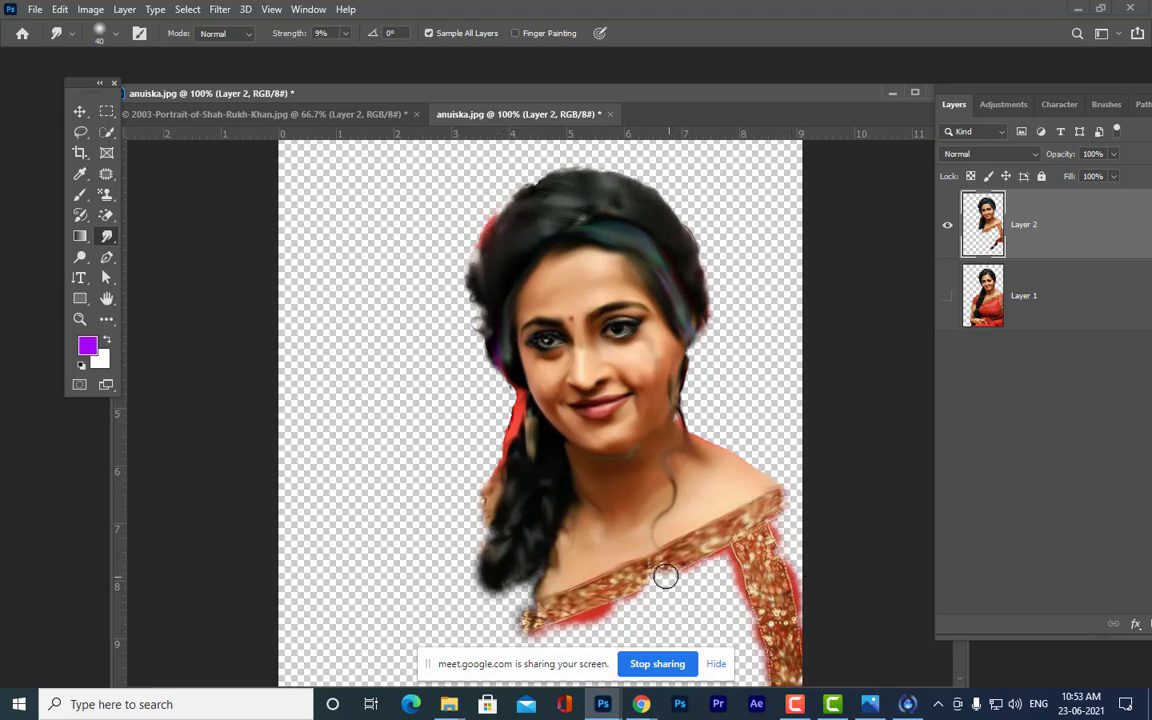
left_click_drag(666, 576, 653, 574)
mouse_move(773, 555)
left_mouse_down()
mouse_move(774, 522)
mouse_move(788, 562)
mouse_move(788, 510)
left_mouse_up()
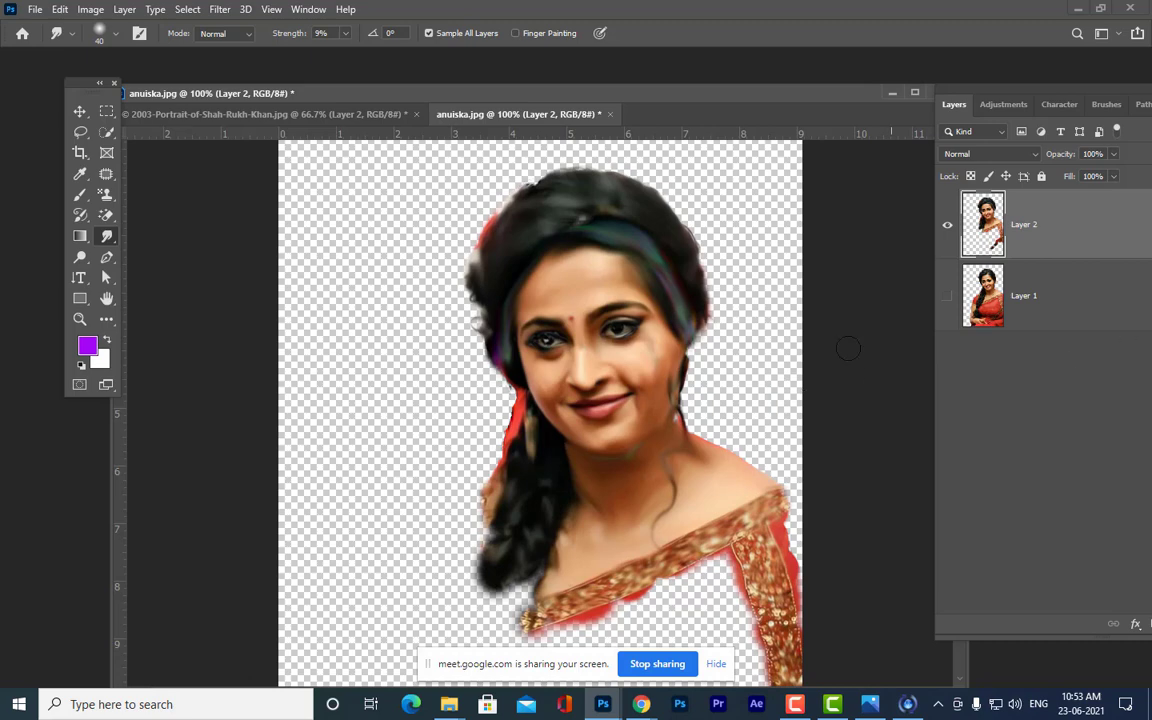
- Add a new layer above Layer 2 and name it highlights
left_click_drag(955, 93, 871, 114)
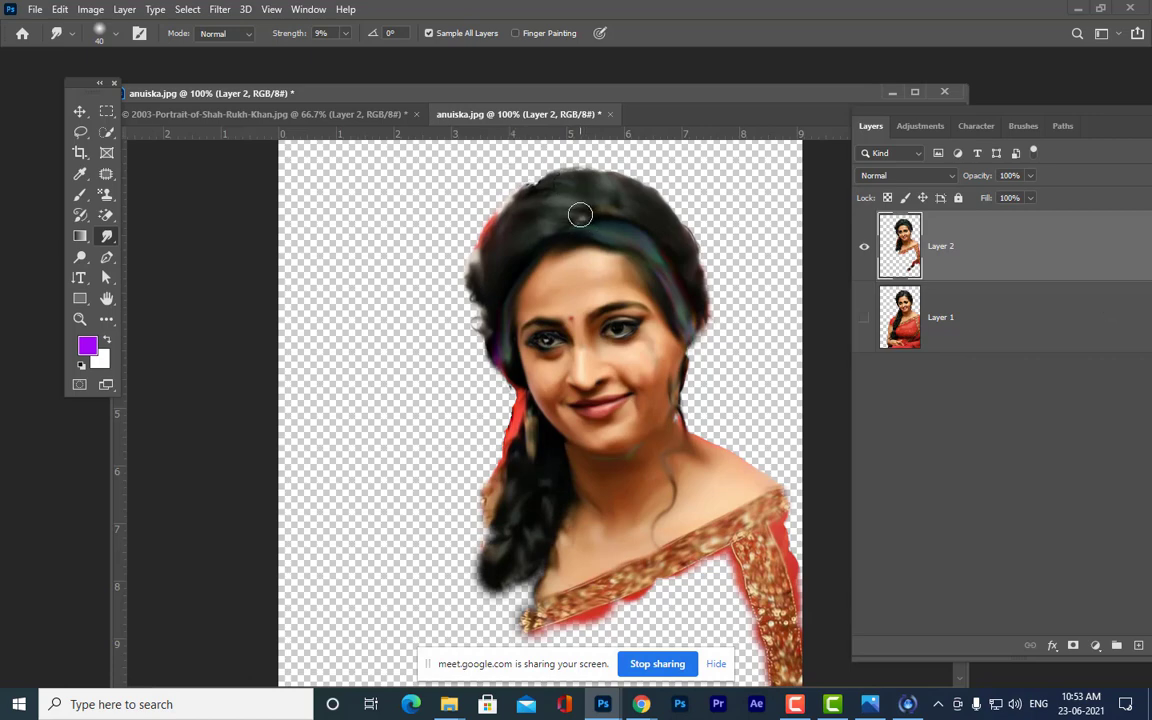
left_click_drag(974, 104, 894, 83)
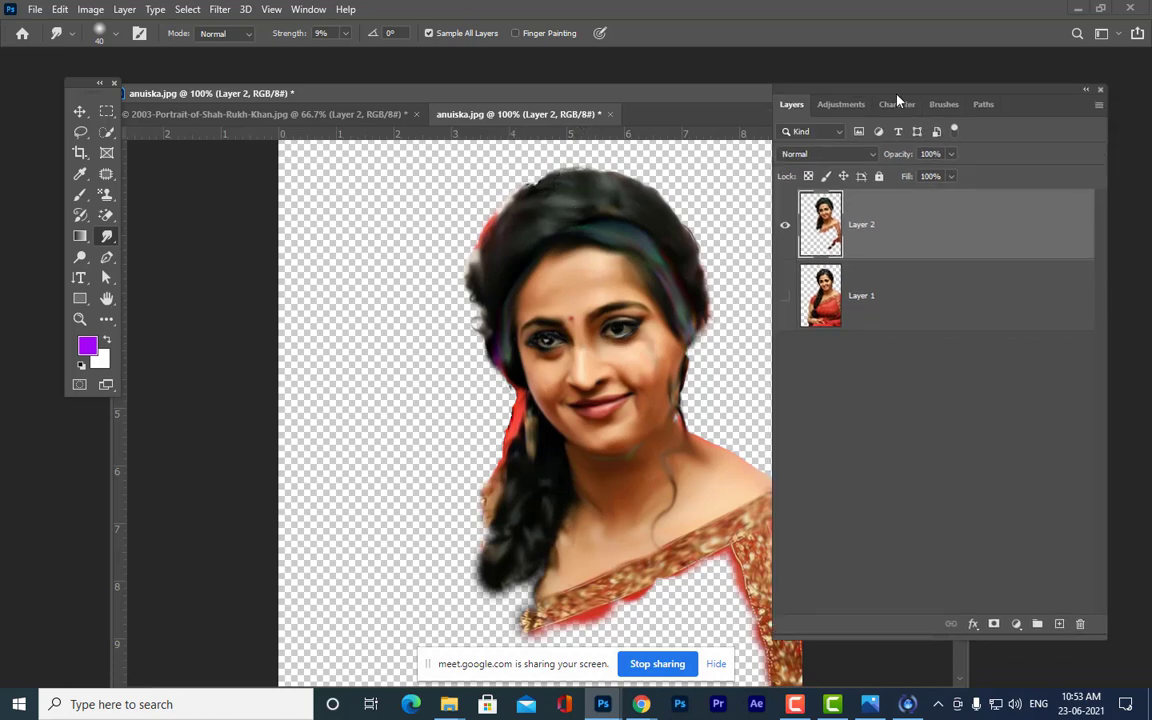
left_click(1058, 623)
double_click(862, 225)
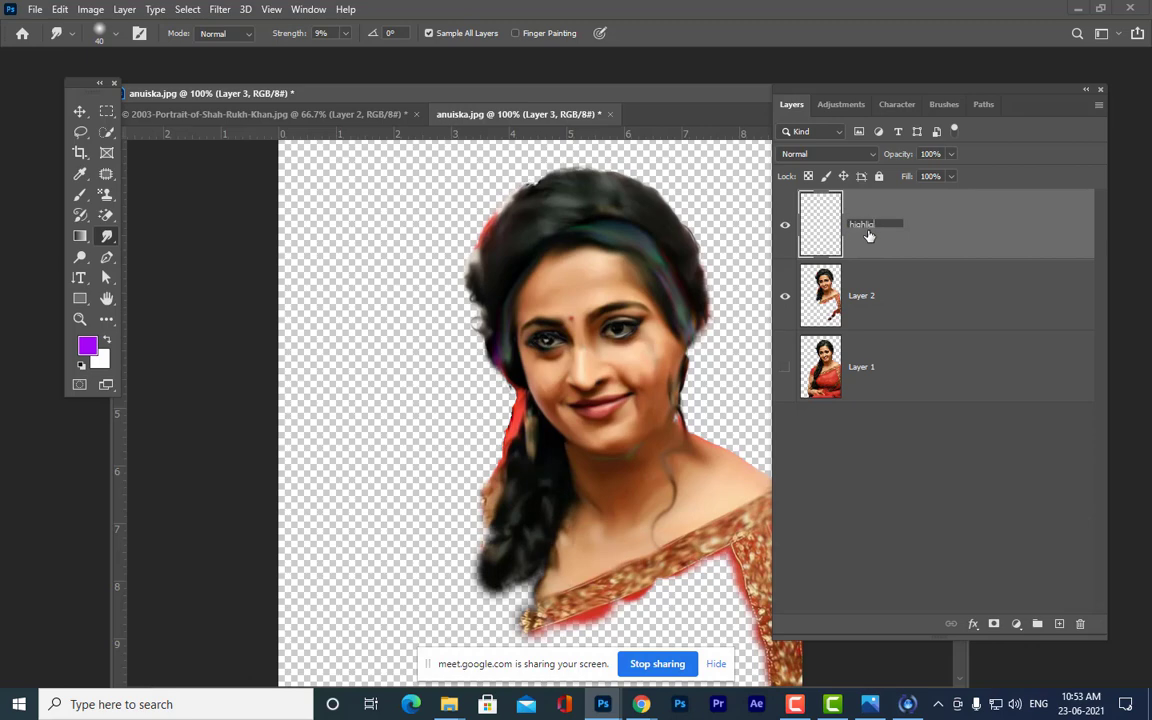
key("Return")
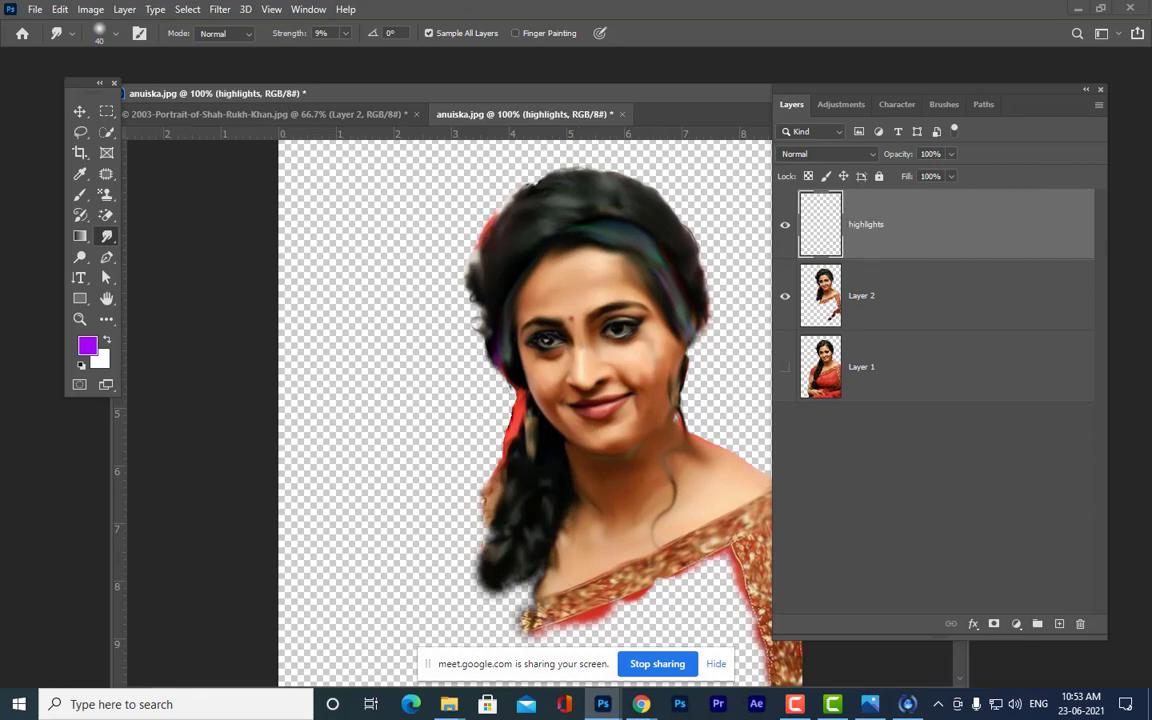
left_click_drag(884, 92, 972, 79)
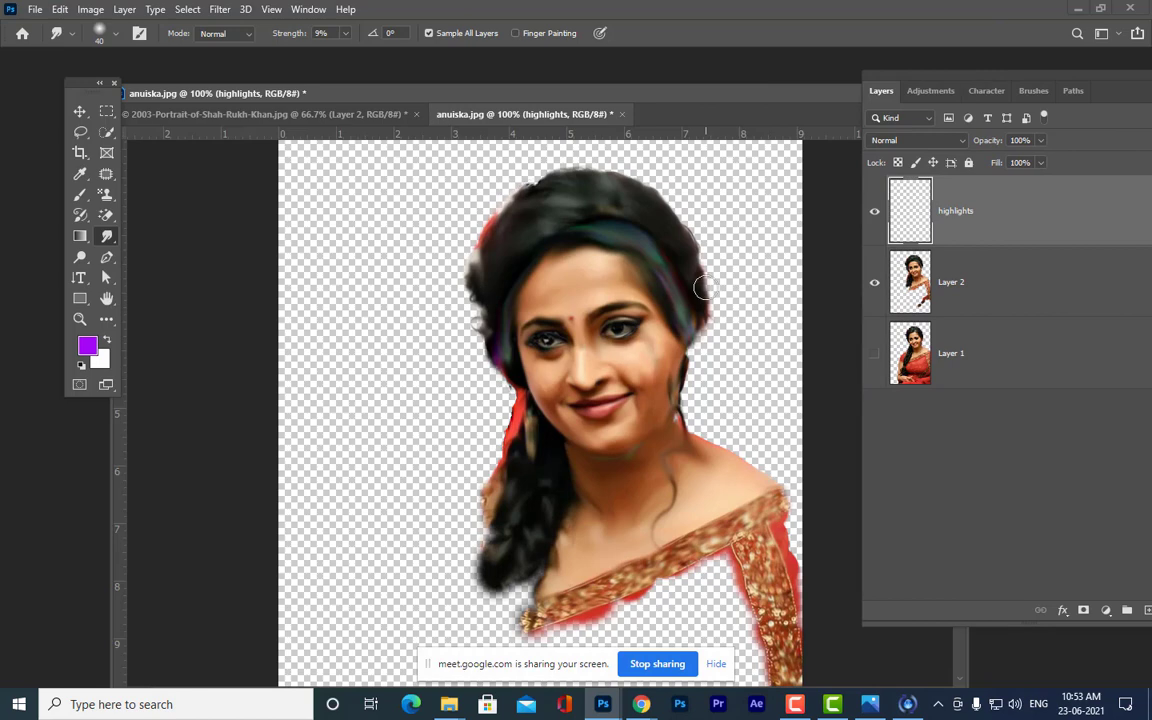
- Set the blend mode of the highlights layer to Screen
key("ctrl+plus")
key("ctrl+minus")
left_click(934, 139)
left_click(905, 267)
- Set up the Brush tool with the Soft Round tip and a flow of 15%
left_click(80, 194)
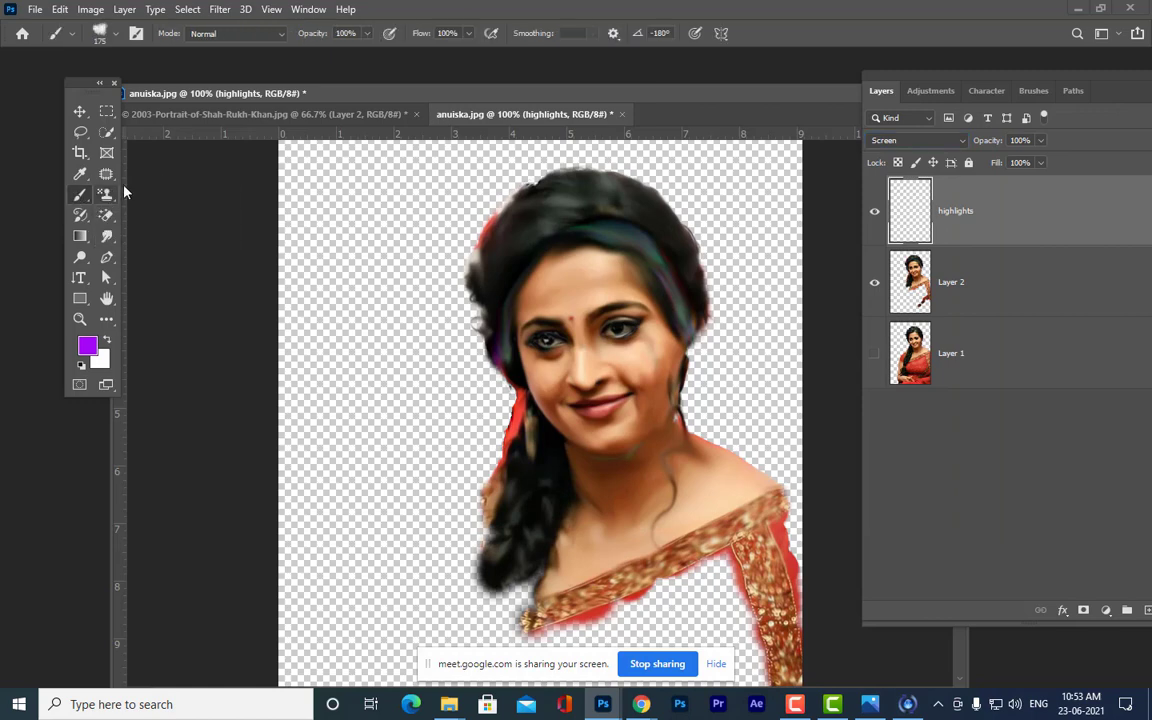
left_click(114, 33)
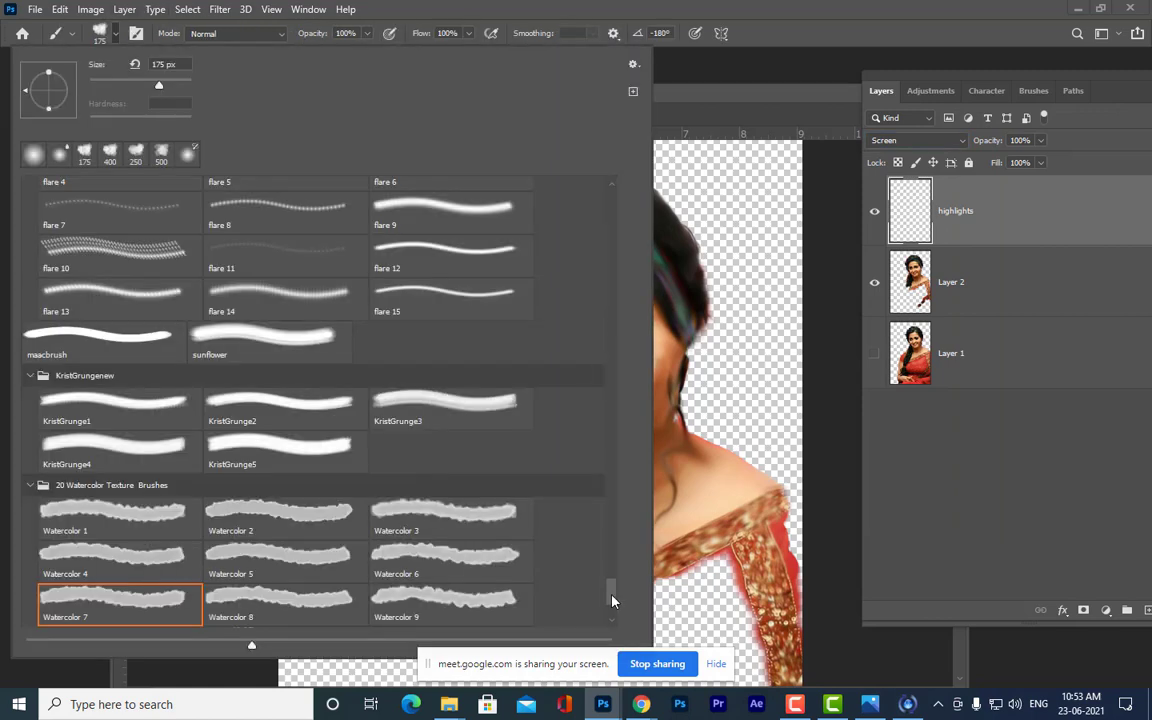
left_click_drag(613, 590, 615, 195)
left_click(118, 216)
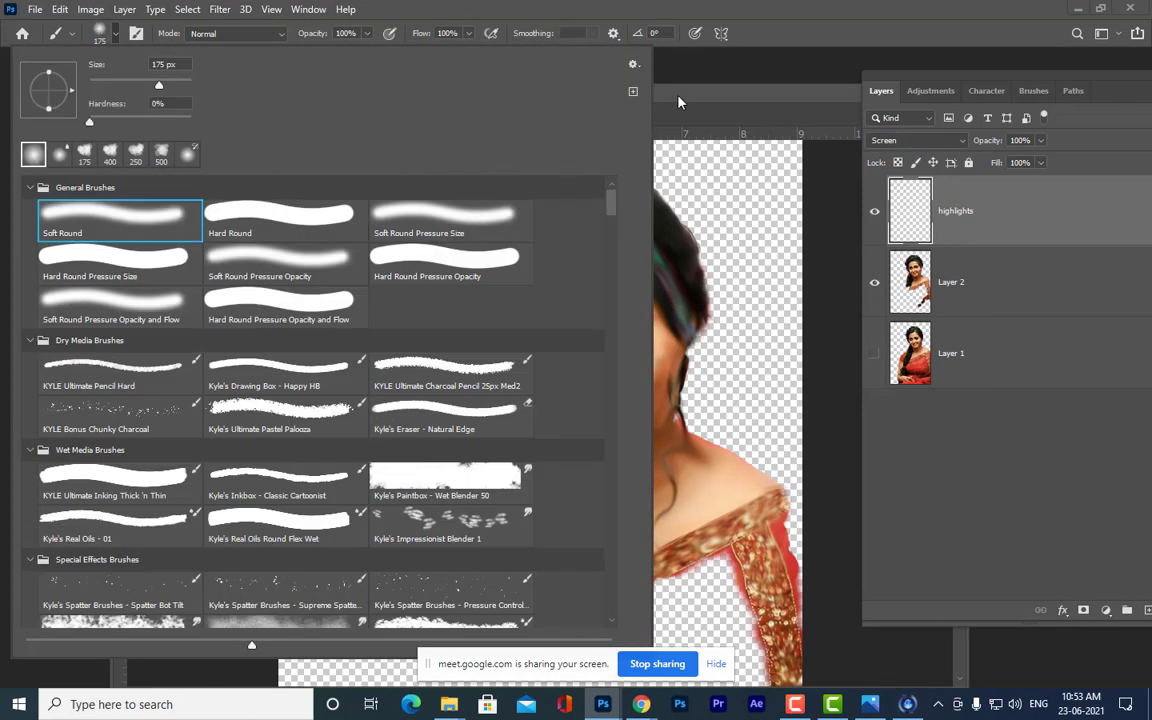
key("Return")
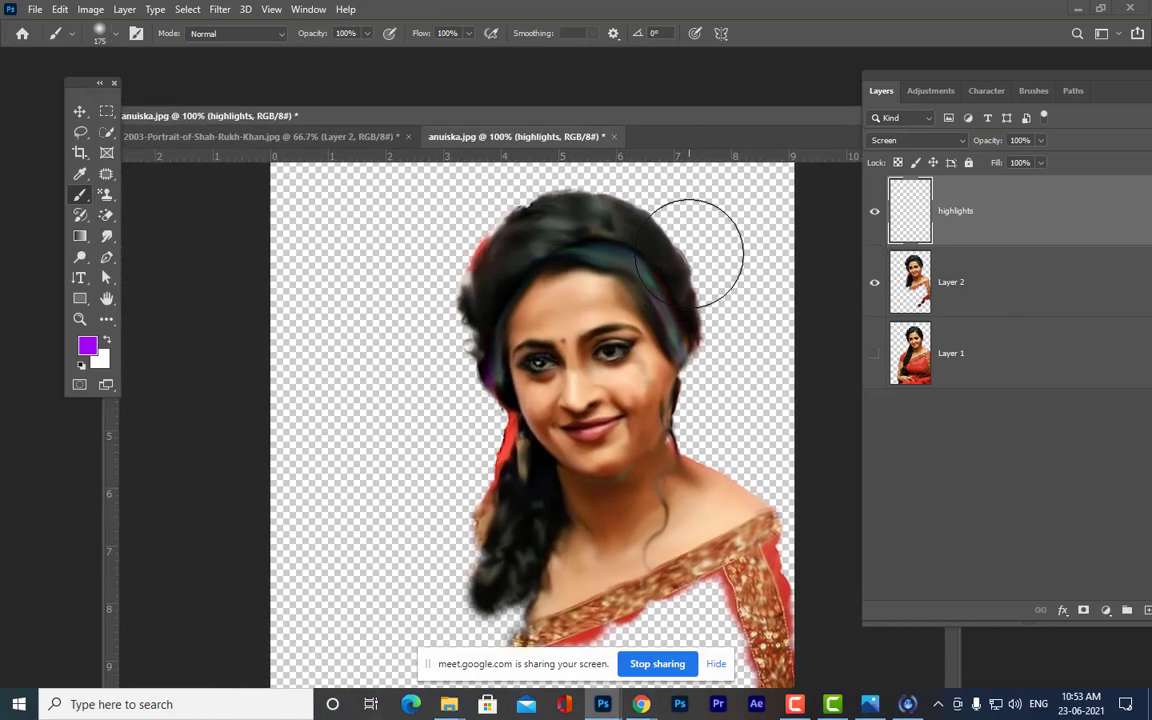
key("ctrl+plus")
key("ctrl+minus")
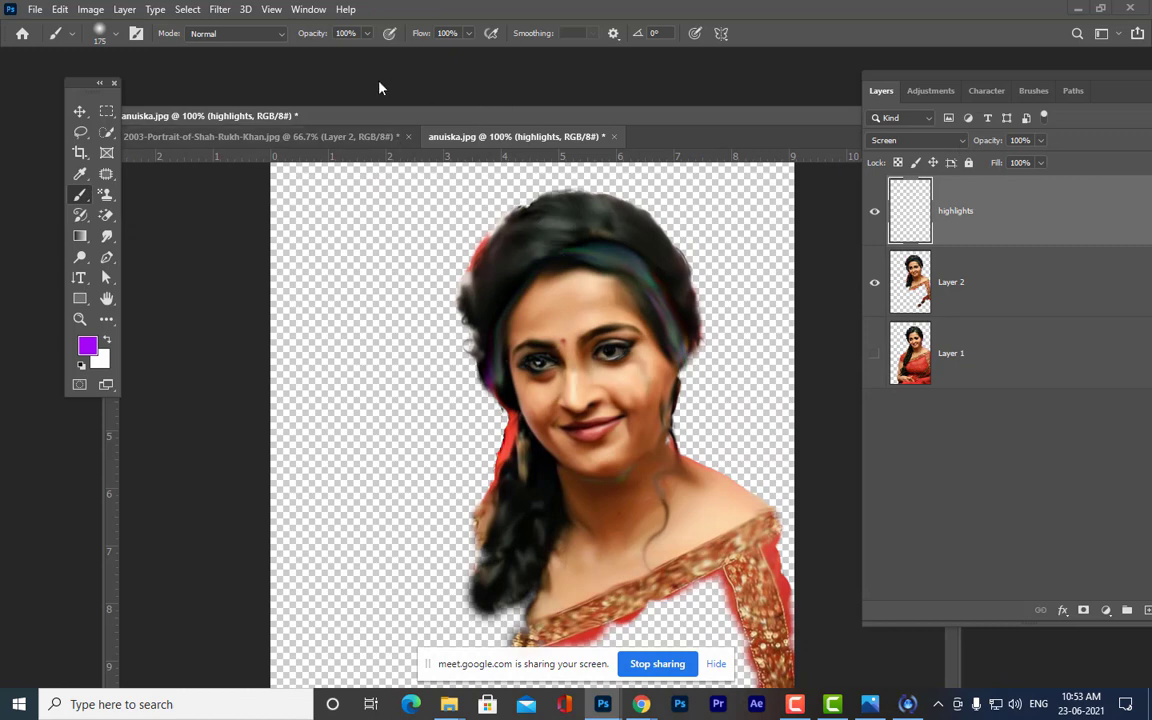
left_click(469, 35)
left_click_drag(470, 51, 405, 52)
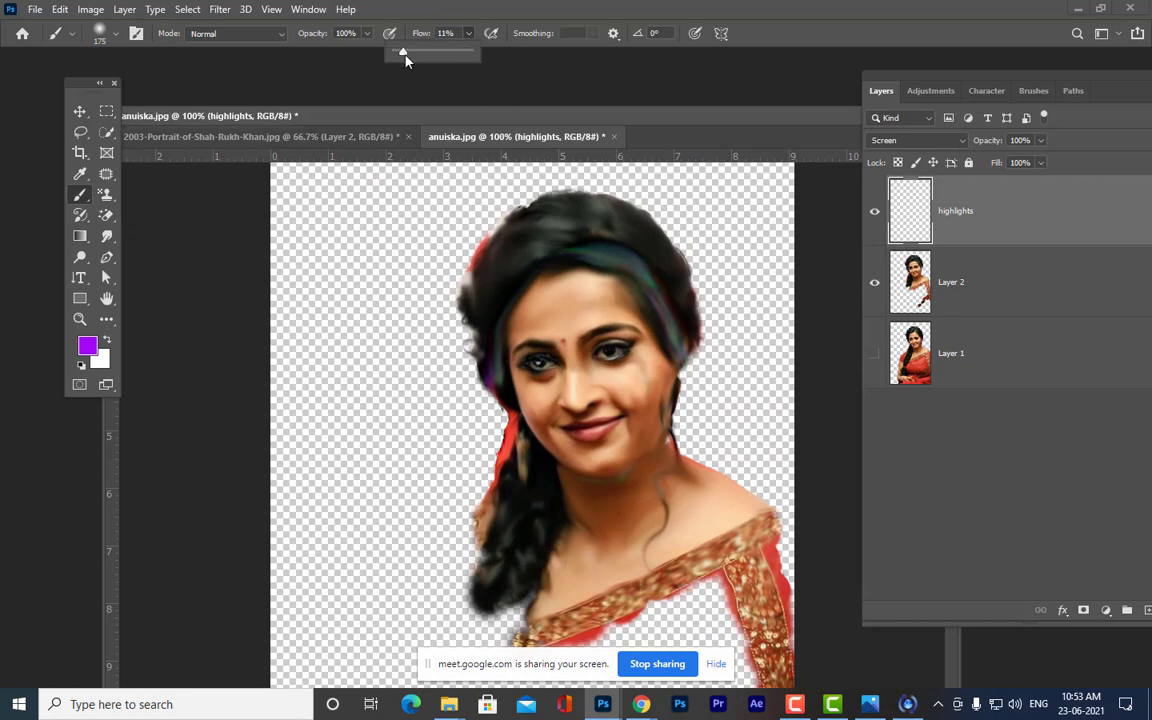
- Sample the bright cheek skin and set the foreground color to the lighter peach f9c8a2 for painting
left_click(87, 345)
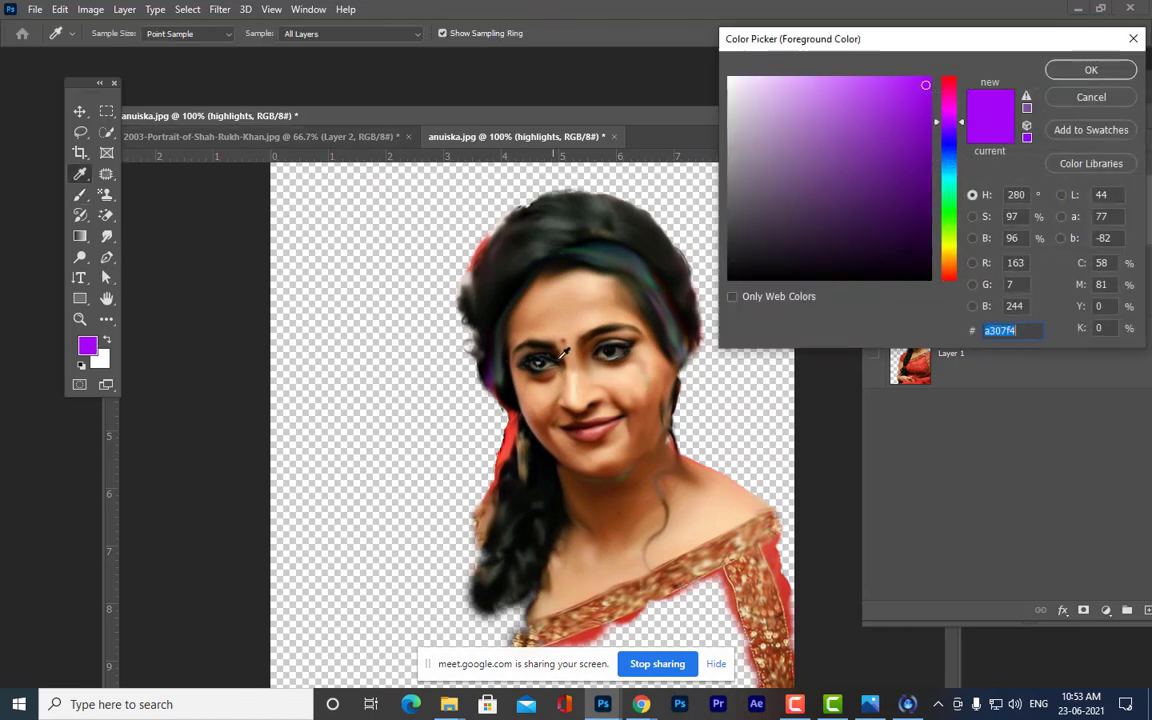
left_click(646, 383)
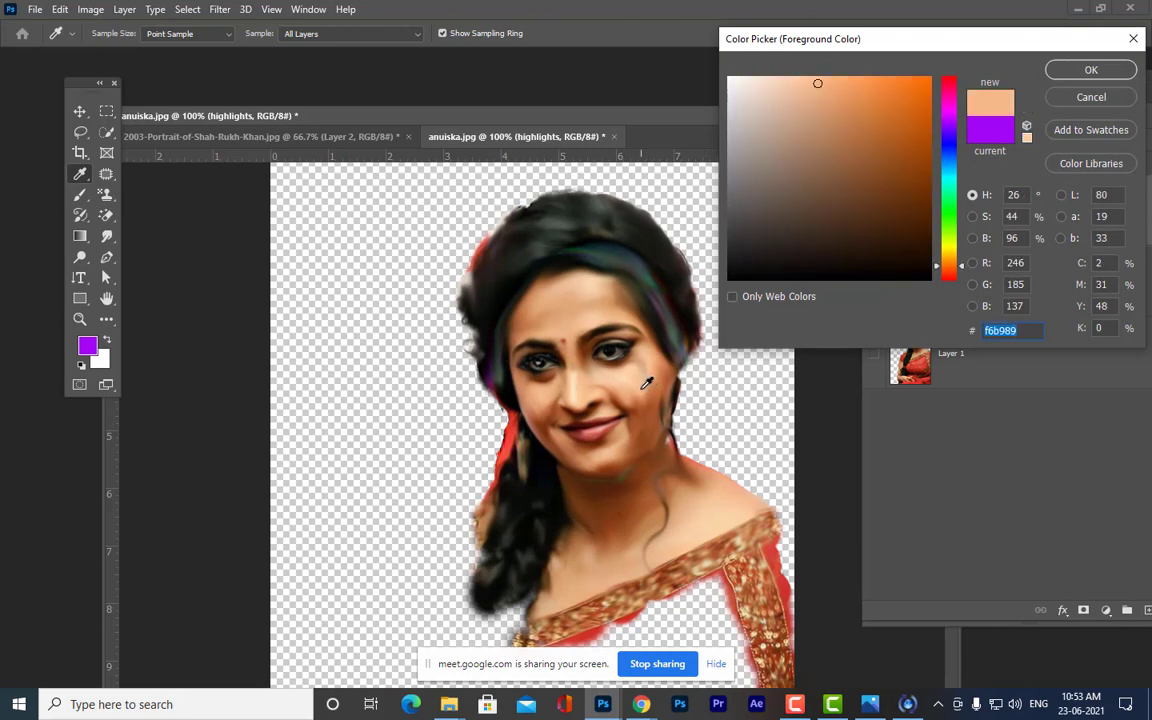
left_click(799, 81)
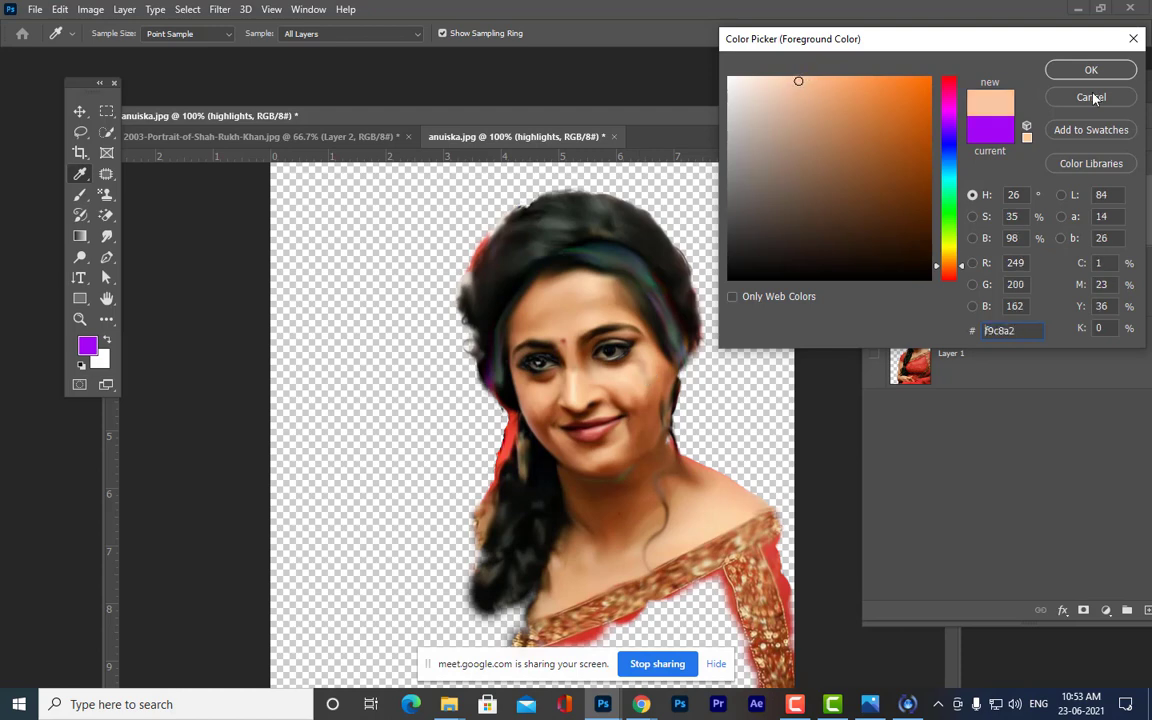
left_click(1091, 70)
key("b")
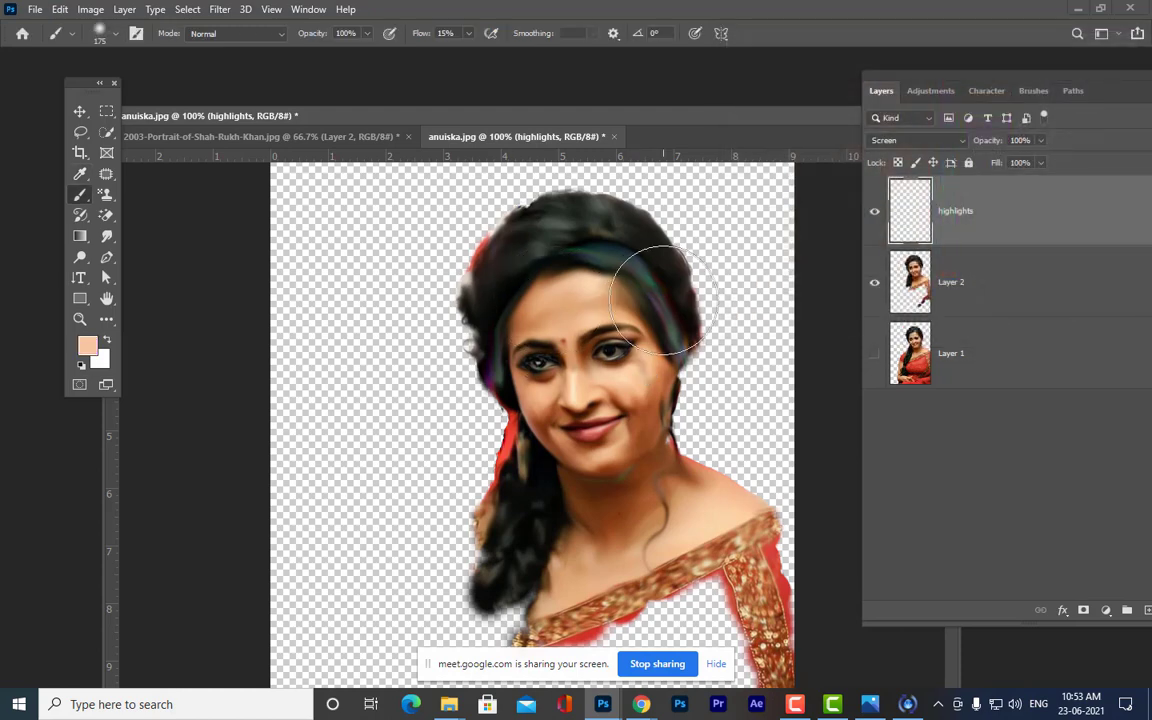
- Paint peach highlights on the forehead, cheek, chest and shoulder with the soft brush reduced to 50 and 40 px
key("bracketleft")
key("bracketleft")
key("bracketleft")
key("bracketleft")
key("bracketleft")
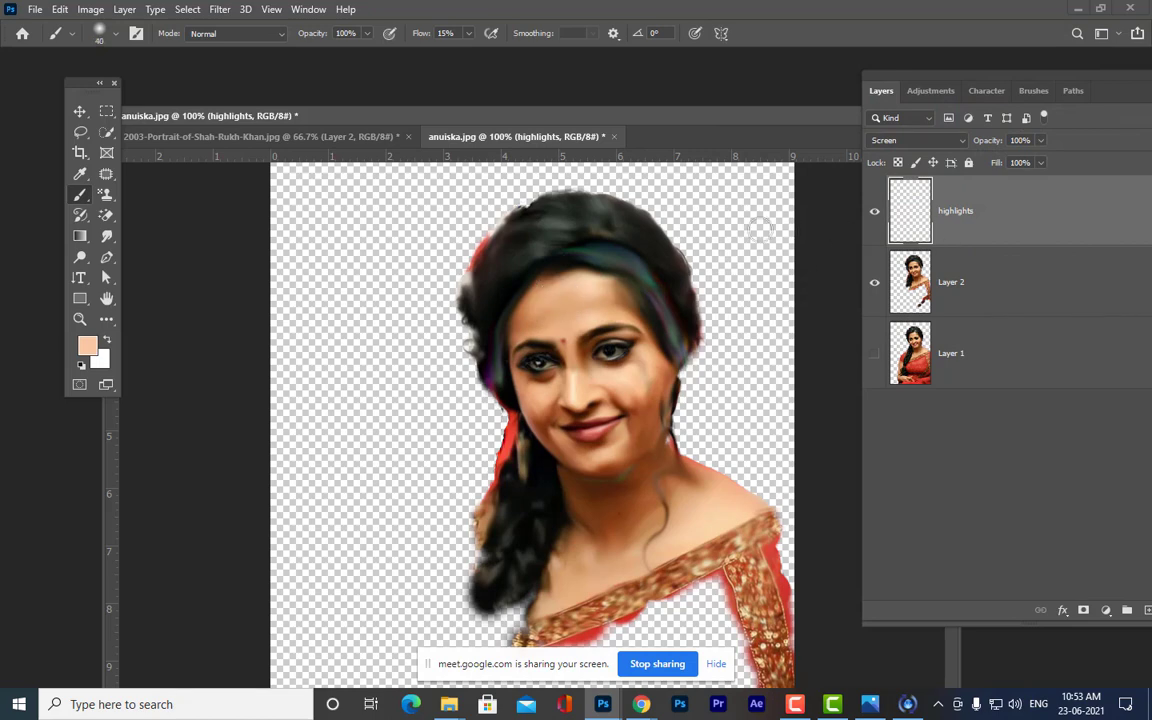
key("bracketright")
key("bracketright")
key("bracketright")
key("bracketleft")
key("bracketleft")
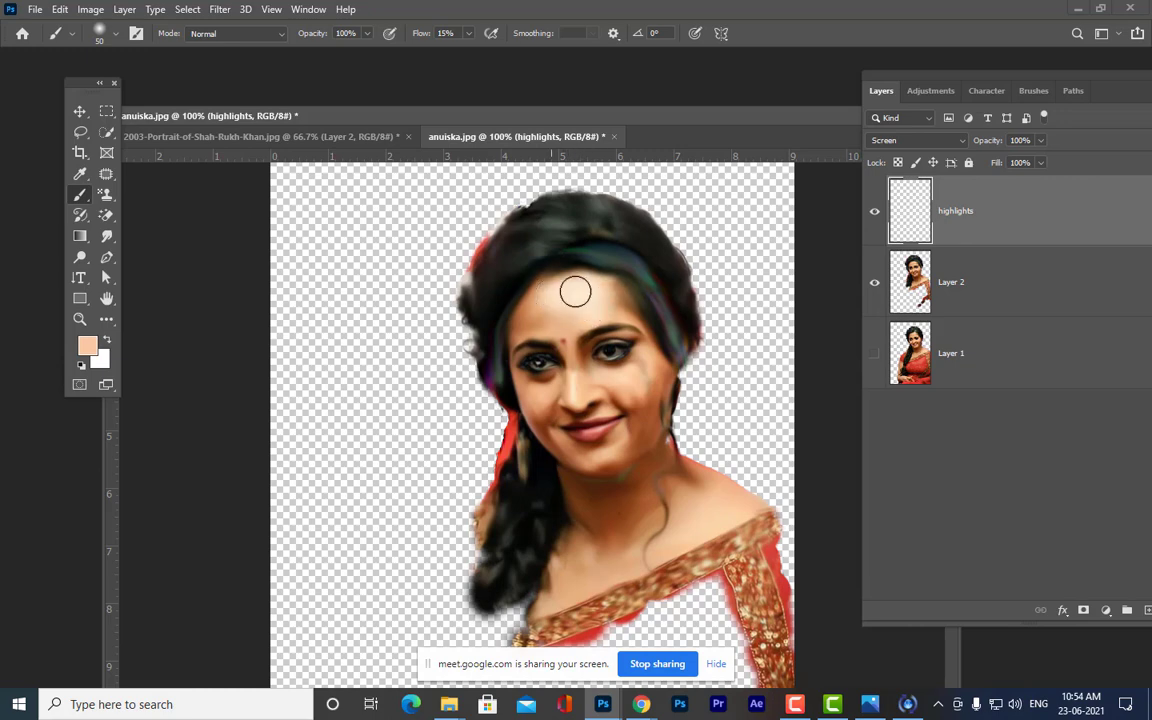
key("bracketleft")
key("bracketleft")
mouse_move(637, 386)
left_mouse_down()
mouse_move(632, 406)
mouse_move(641, 396)
mouse_move(628, 385)
mouse_move(651, 365)
mouse_move(647, 412)
left_mouse_up()
key("bracketleft")
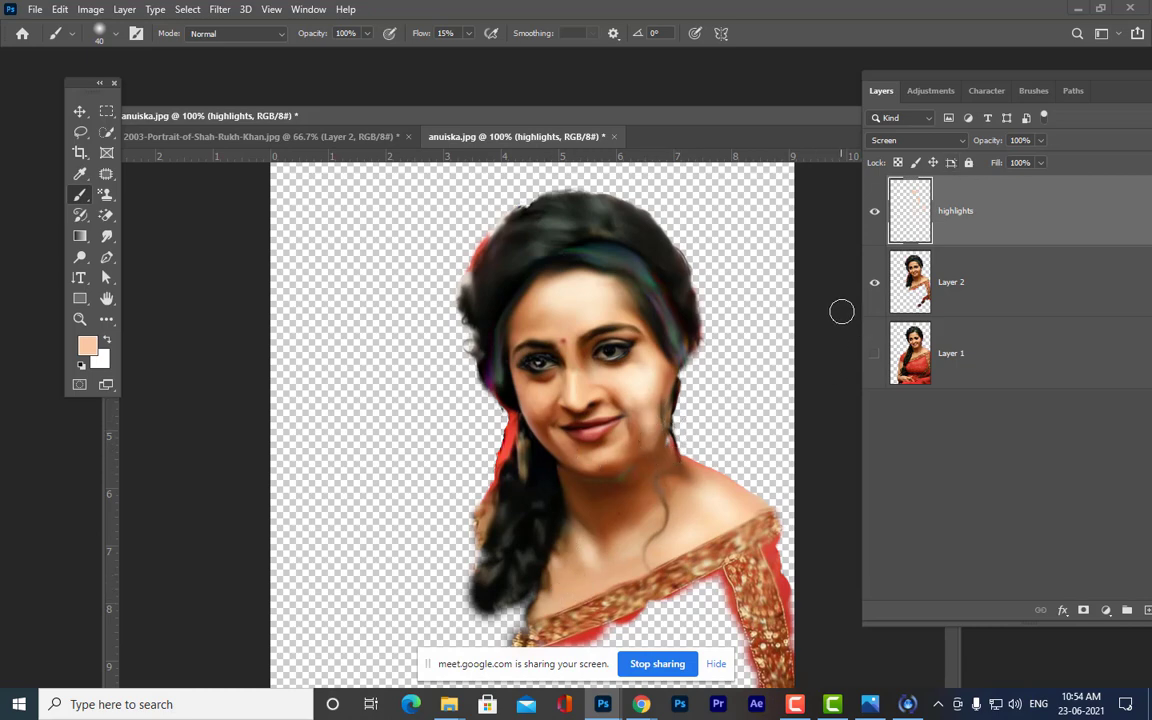
- Reduce the opacity of the highlights layer to 64%
left_click(1041, 141)
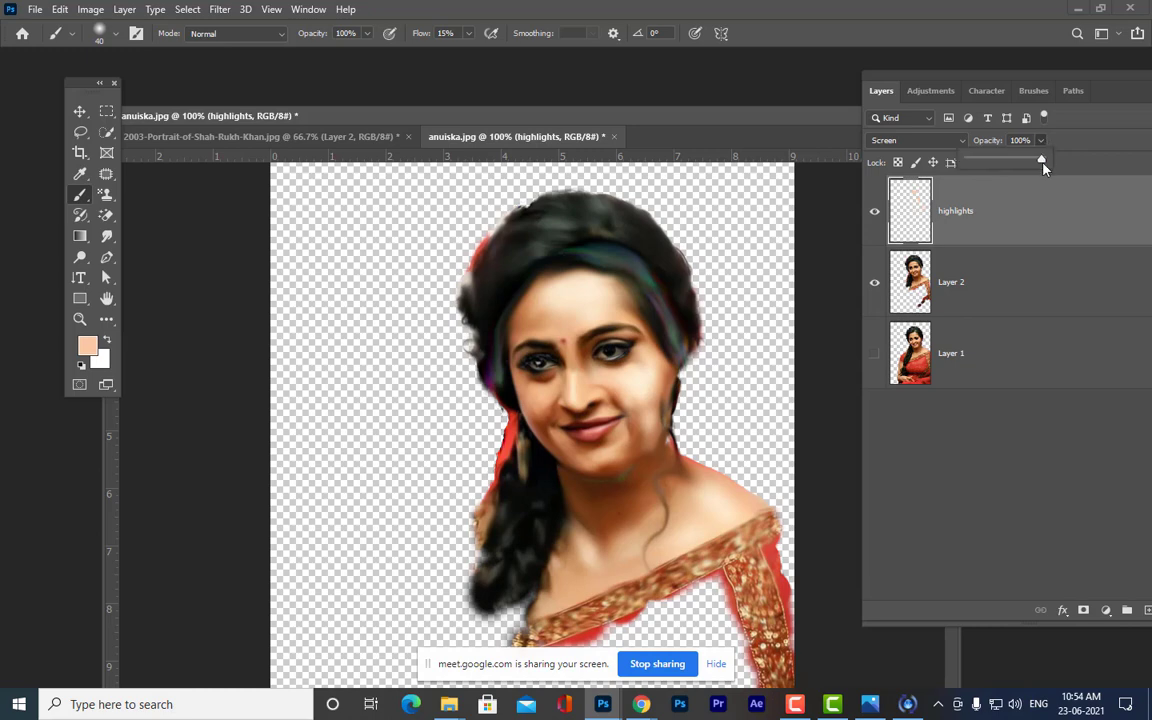
left_click_drag(1033, 165, 1024, 166)
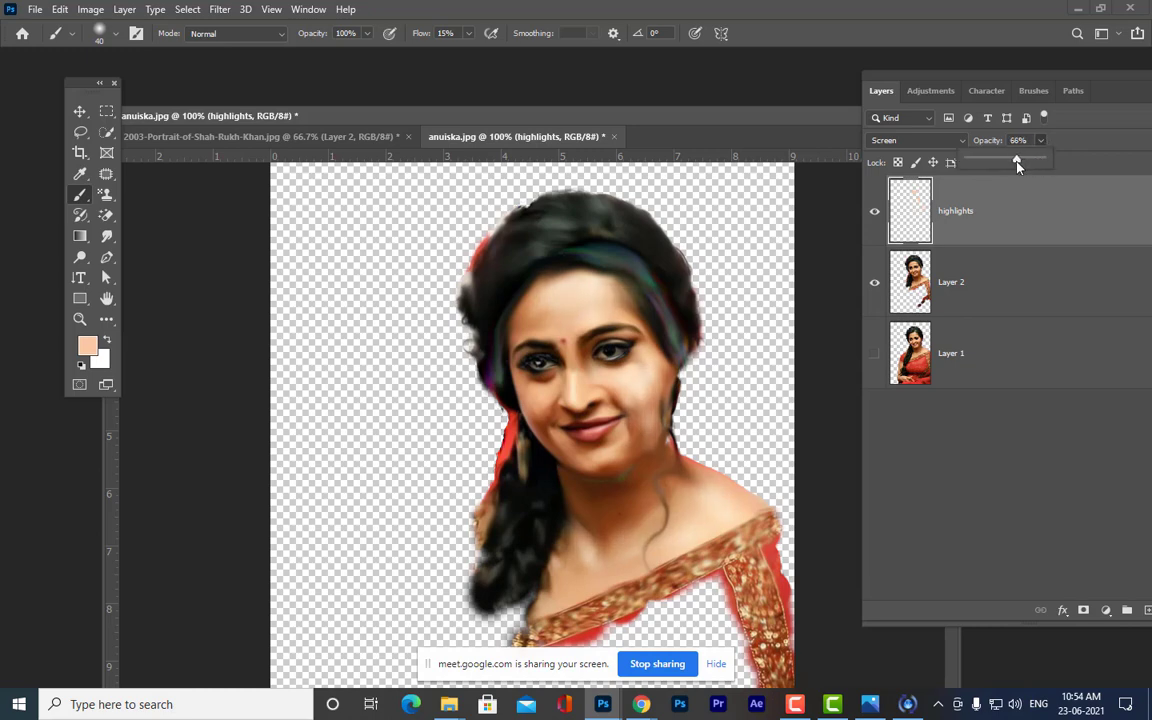
left_click(1100, 138)
- Add a new layer above the highlights layer and name it shadows
left_click_drag(976, 76, 920, 64)
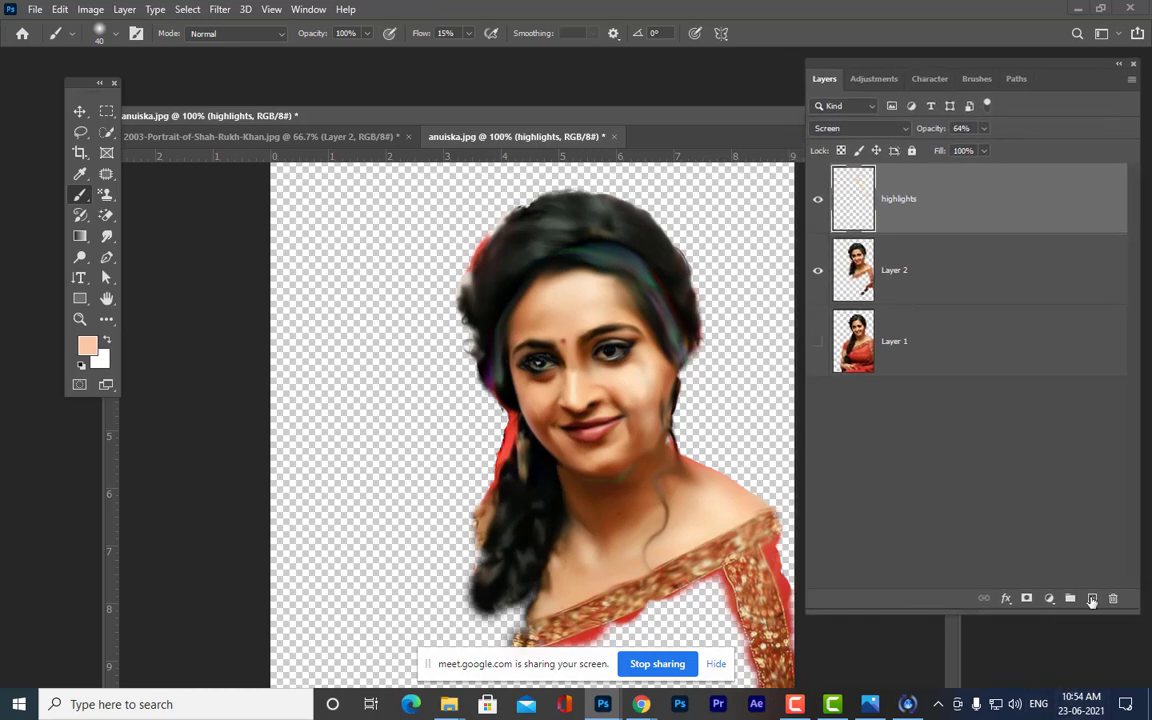
left_click(1092, 598)
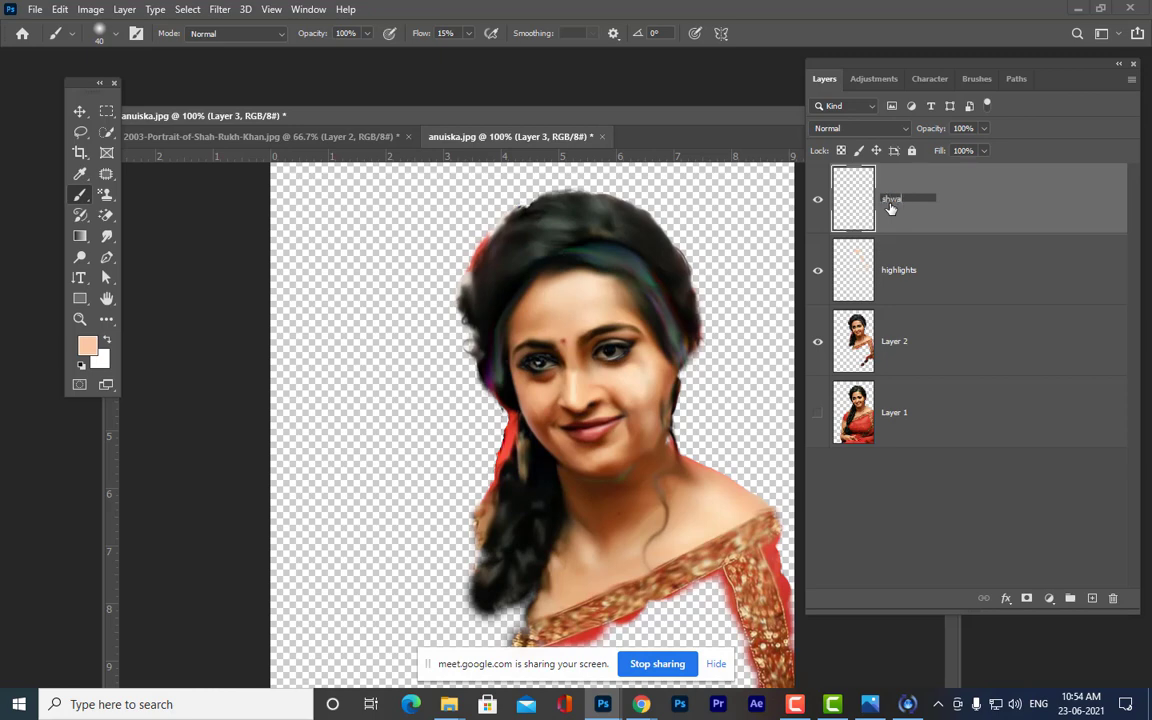
type("s")
key("Return")
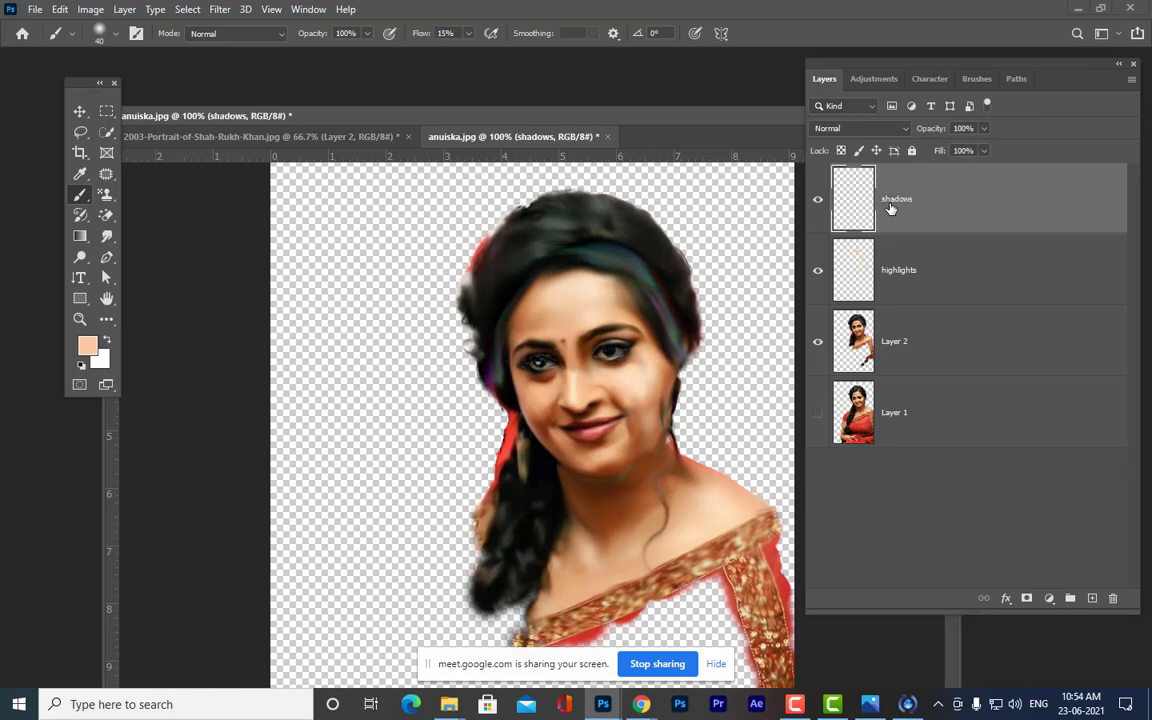
- Set the shadows layer's blend mode to Multiply and move the layers panel away from the canvas
left_click(872, 128)
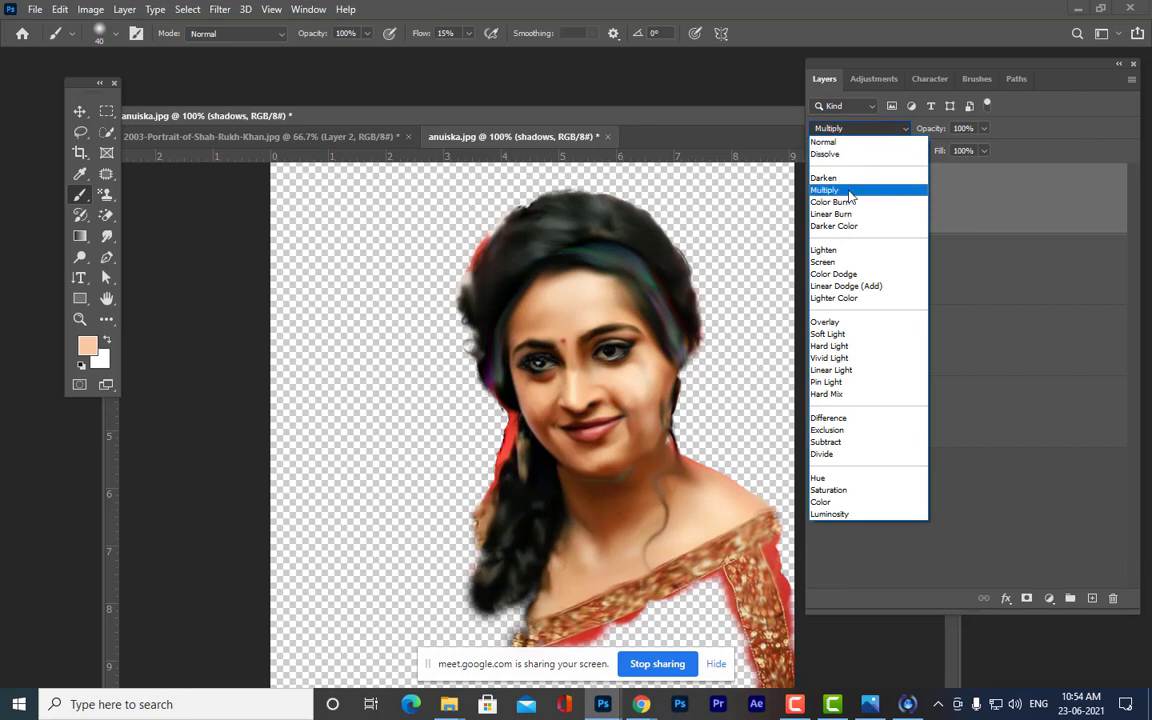
left_click(868, 188)
left_click_drag(830, 60, 914, 58)
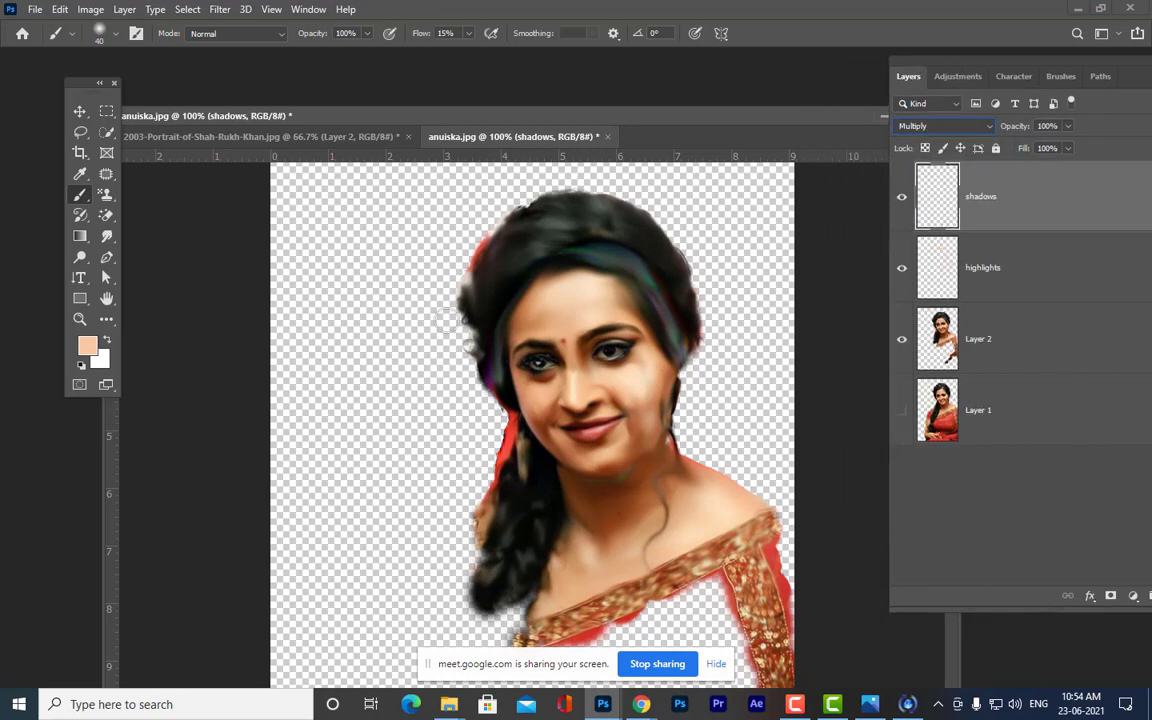
- Sample a dark brown from the shaded edge of the cheek as the foreground color
left_click(87, 352)
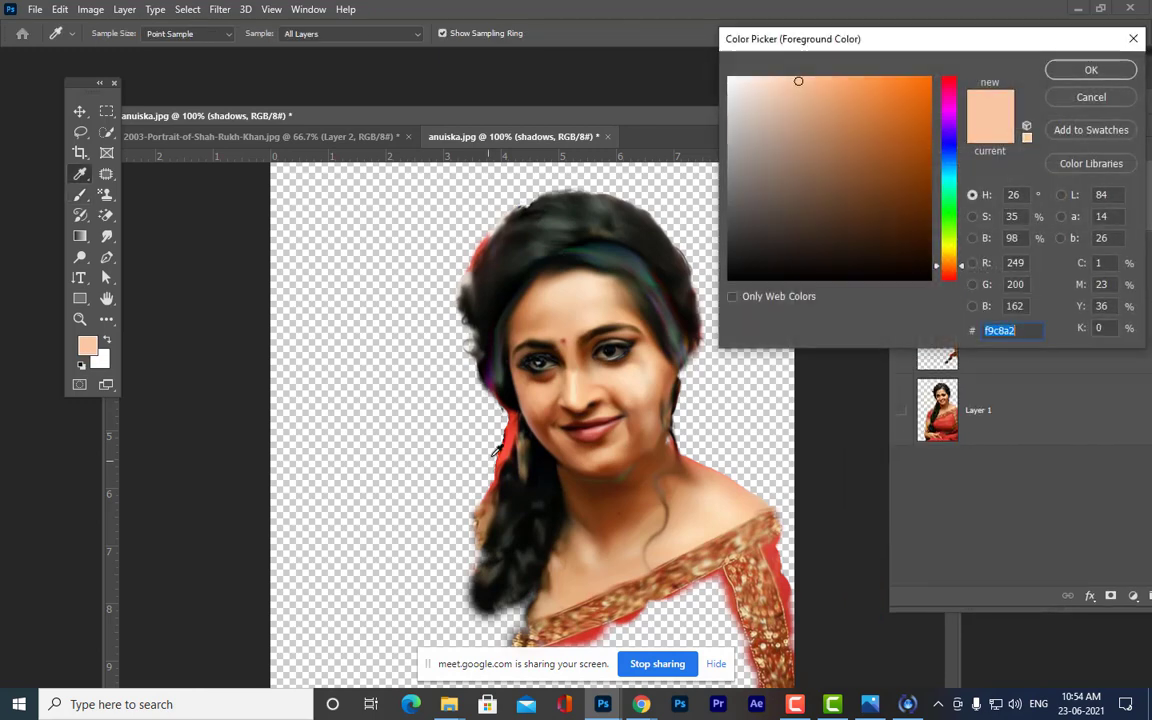
left_click(548, 421)
left_click(1069, 70)
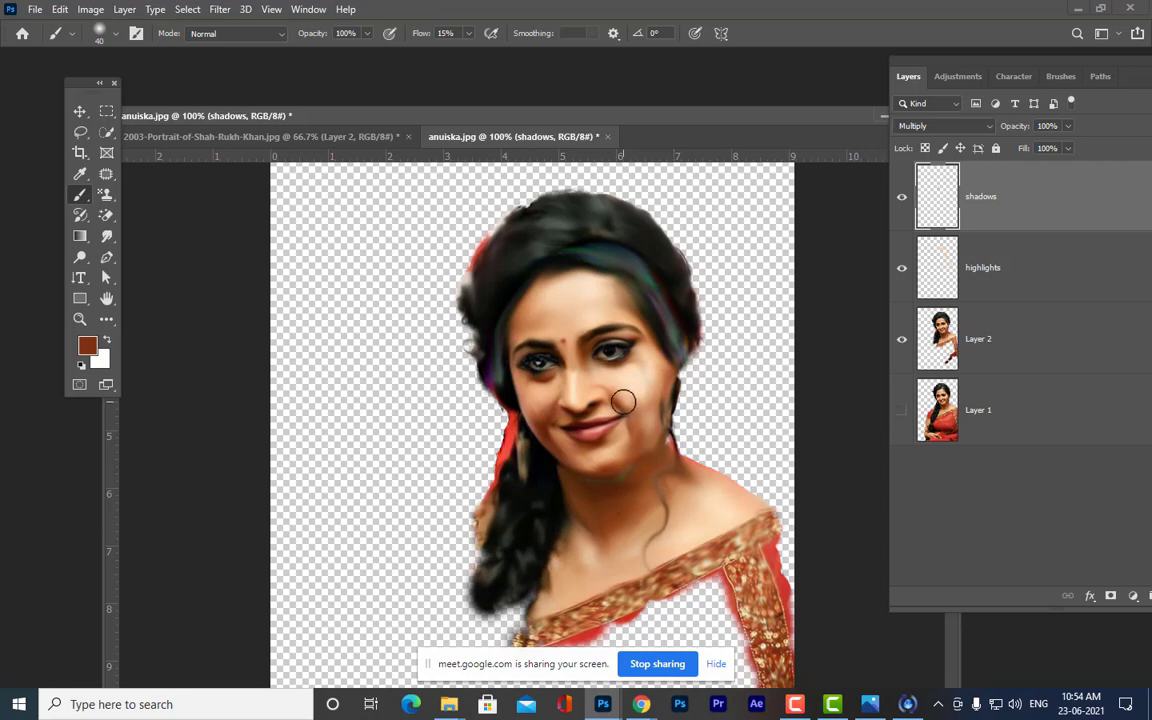
- Paint dark brown shadows on the face, neck, chest and shoulder with the 40 px soft brush on the shadows layer
left_click_drag(612, 396, 630, 414)
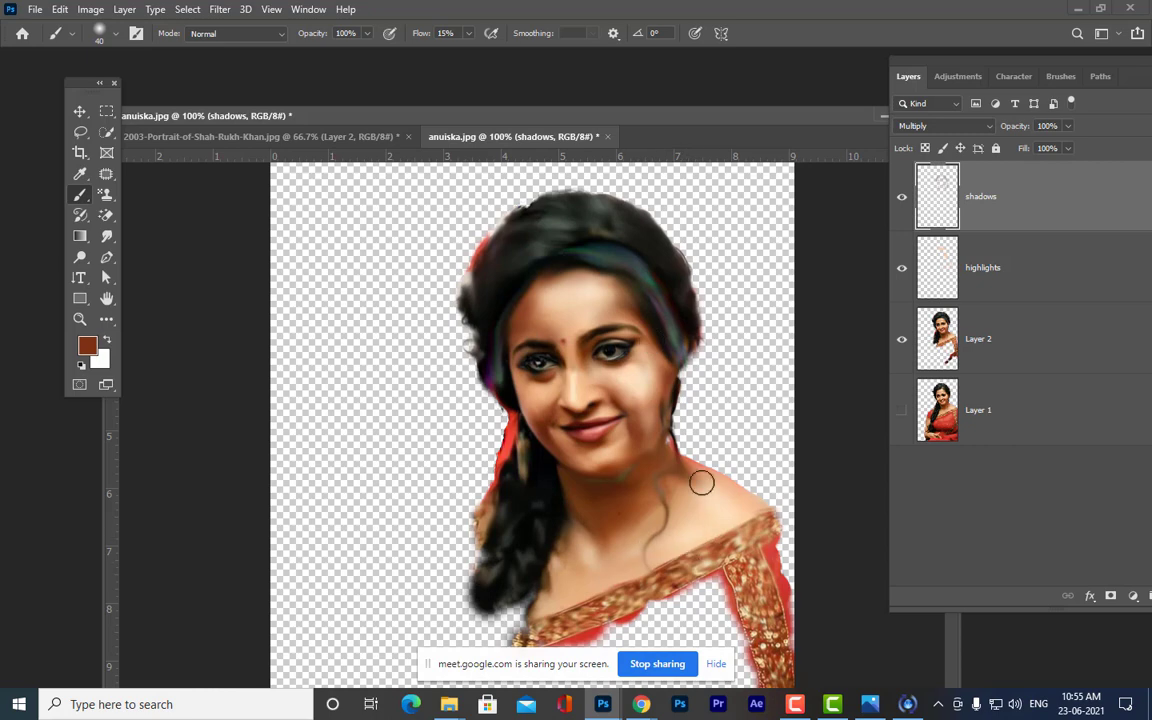
mouse_move(650, 499)
left_mouse_down()
mouse_move(574, 488)
mouse_move(615, 526)
mouse_move(576, 501)
mouse_move(572, 479)
mouse_move(618, 516)
mouse_move(649, 483)
left_mouse_up()
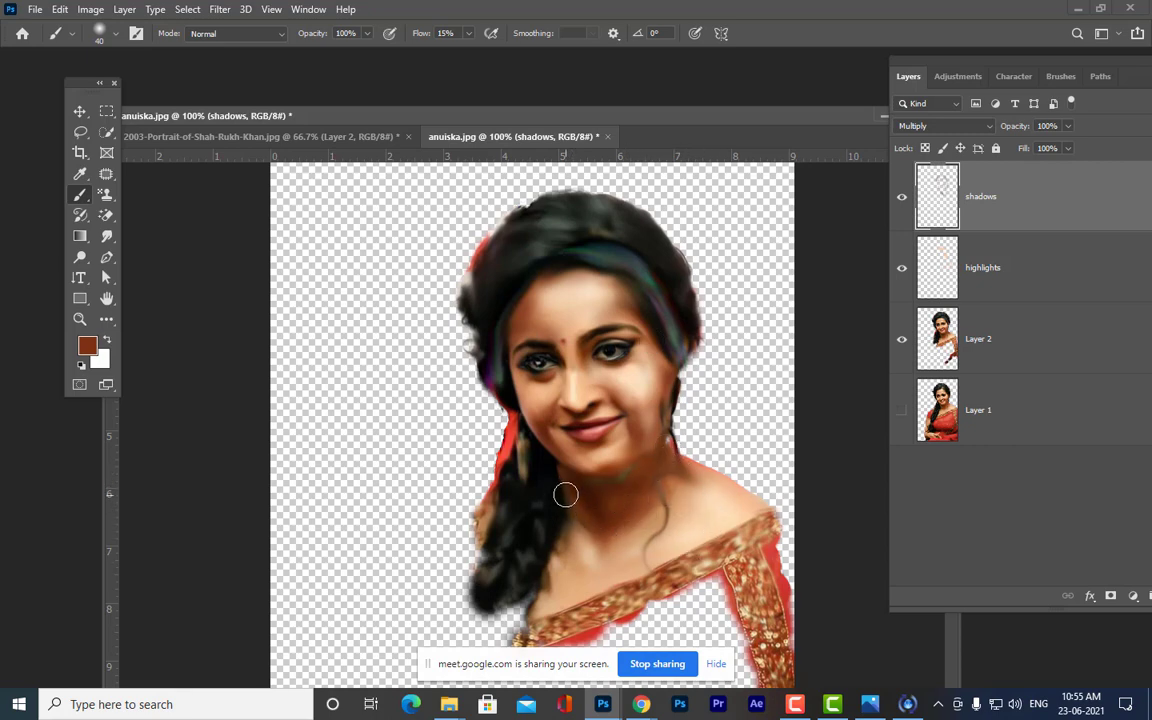
left_click_drag(594, 538, 618, 540)
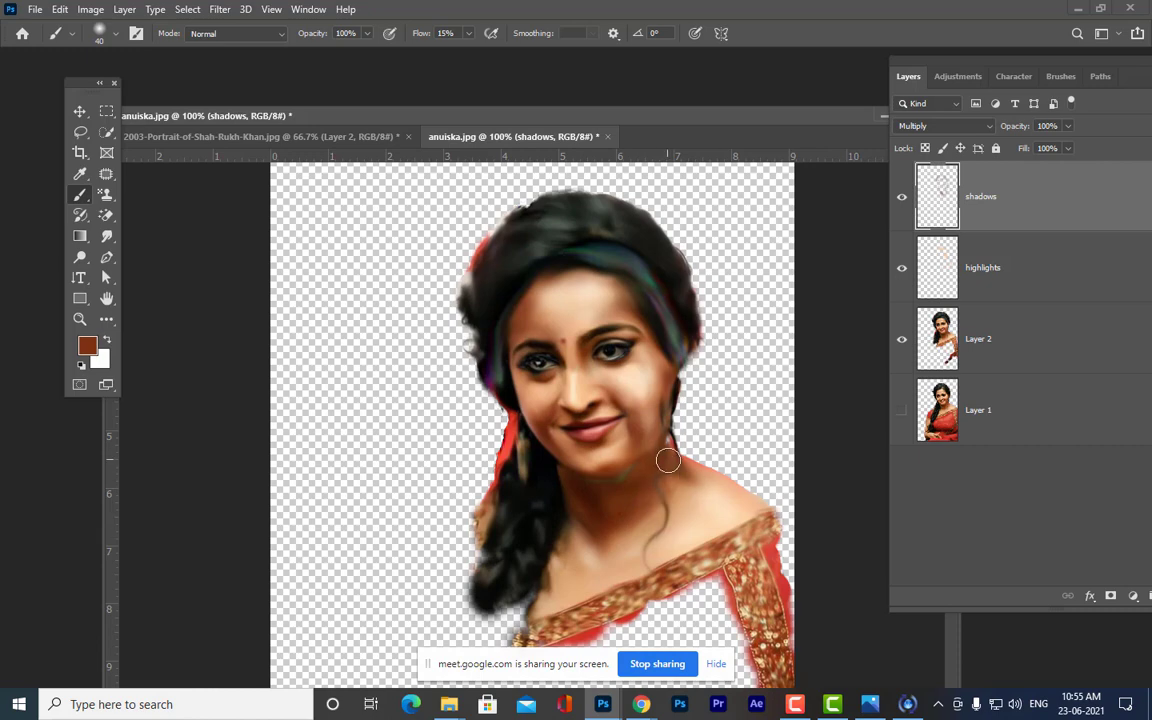
mouse_move(684, 464)
left_mouse_down()
mouse_move(749, 499)
mouse_move(742, 492)
mouse_move(770, 514)
left_mouse_up()
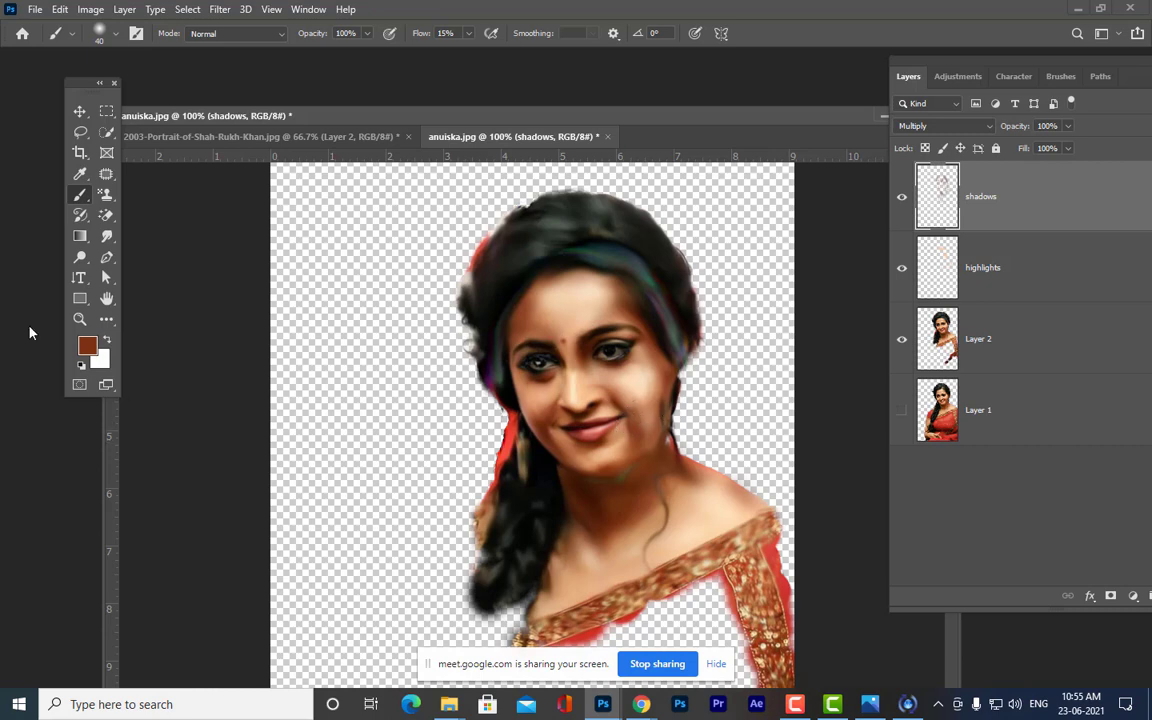
- Select the highlights layer and sample a bright skin tone, setting the foreground color to light peach fddfbe
left_click(1025, 267)
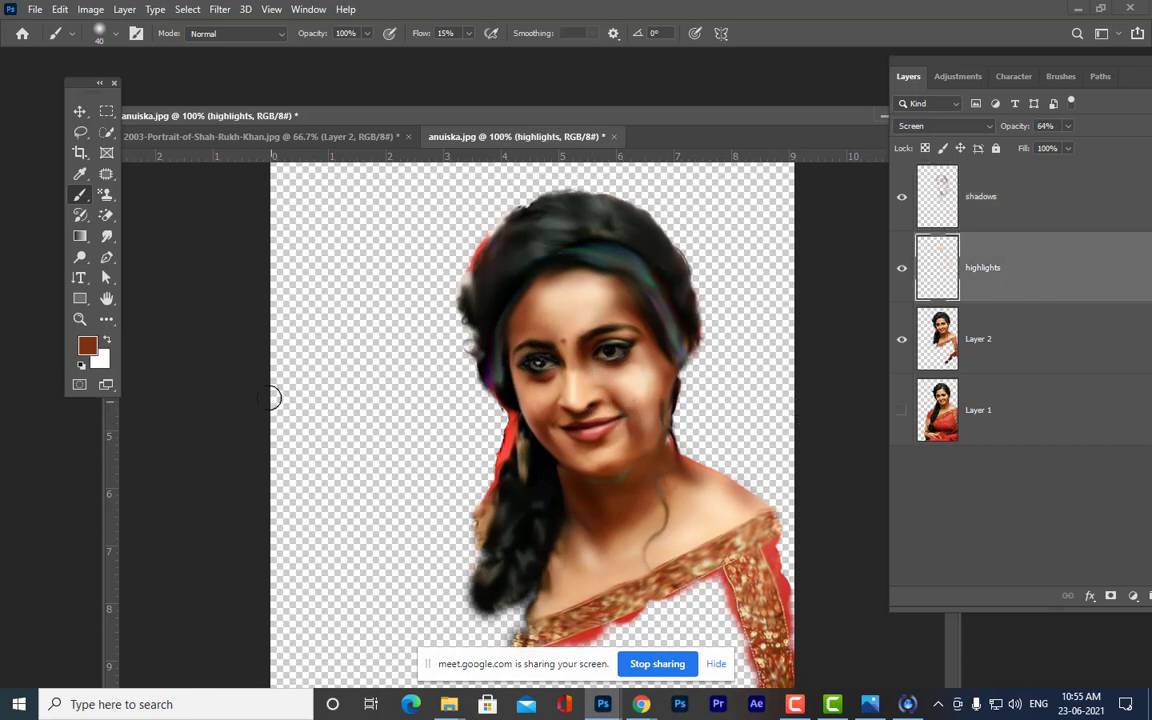
left_click(87, 345)
left_click(575, 338)
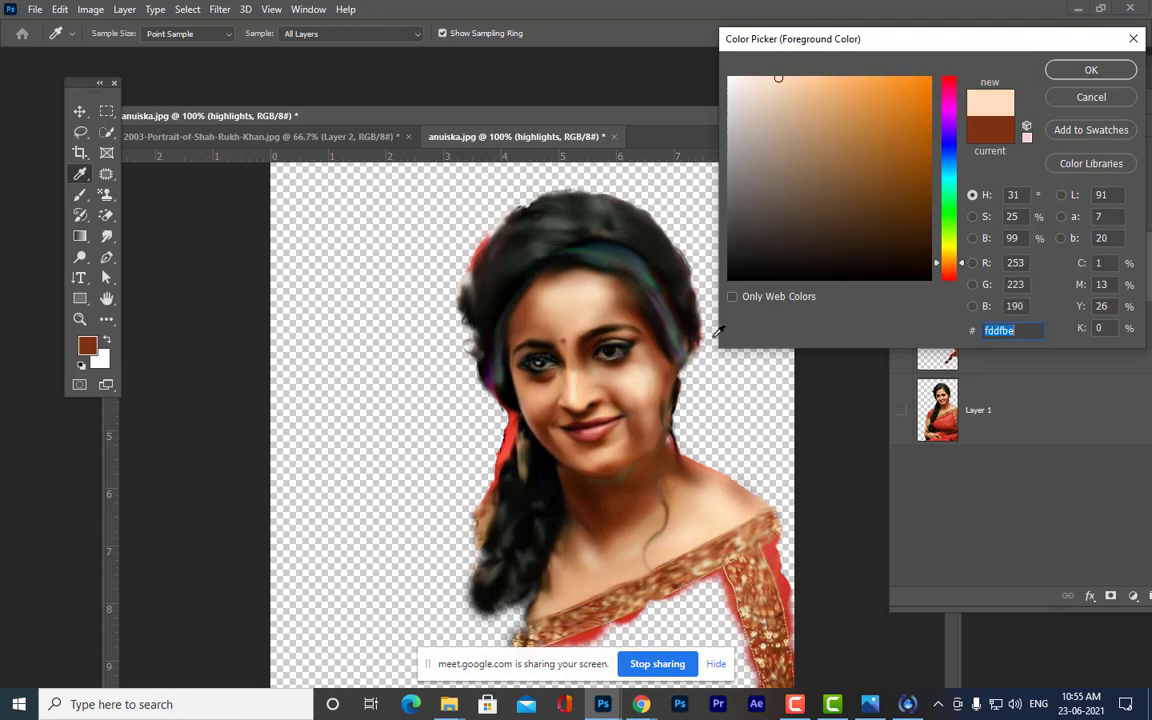
left_click(1080, 70)
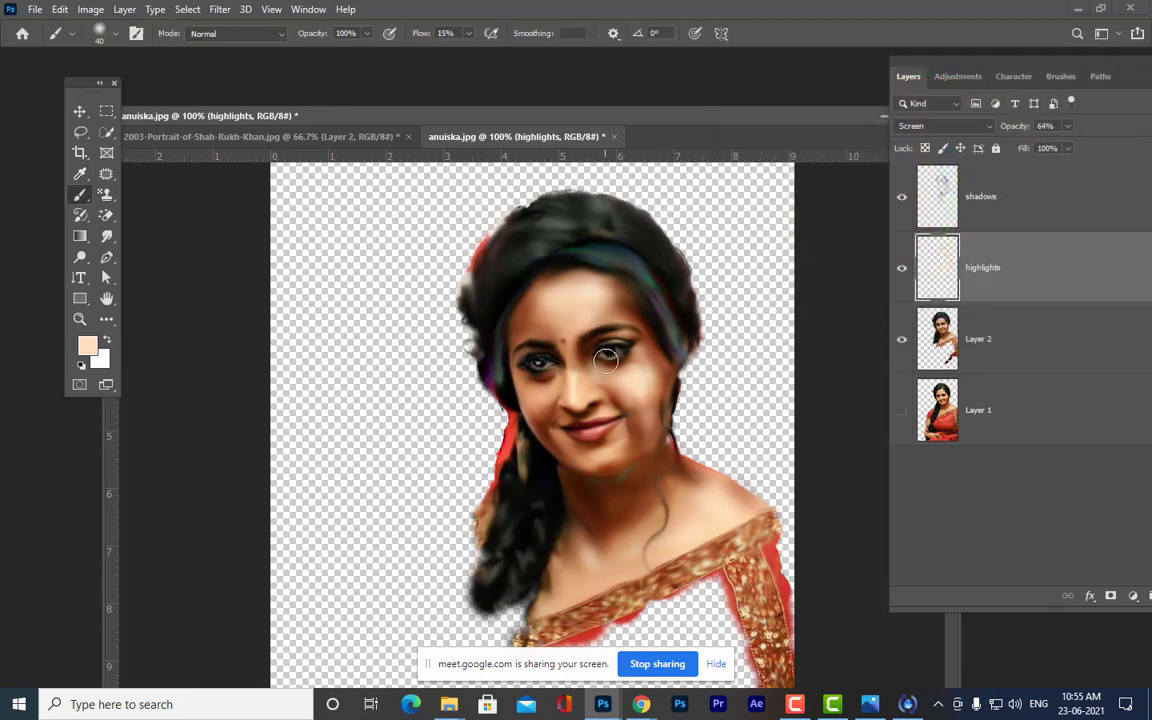
- Reduce the brush to 25 px and paint a light peach highlight along the nose bridge down to the tip
key("ctrl+plus")
key("bracketleft")
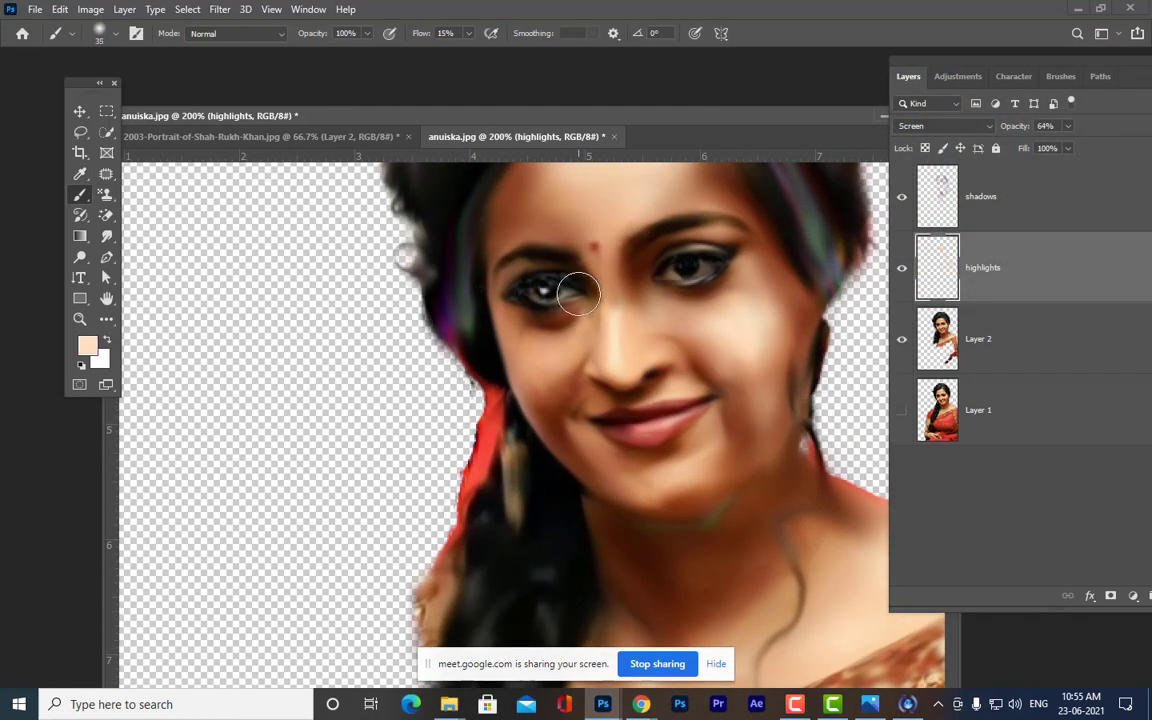
key("bracketleft")
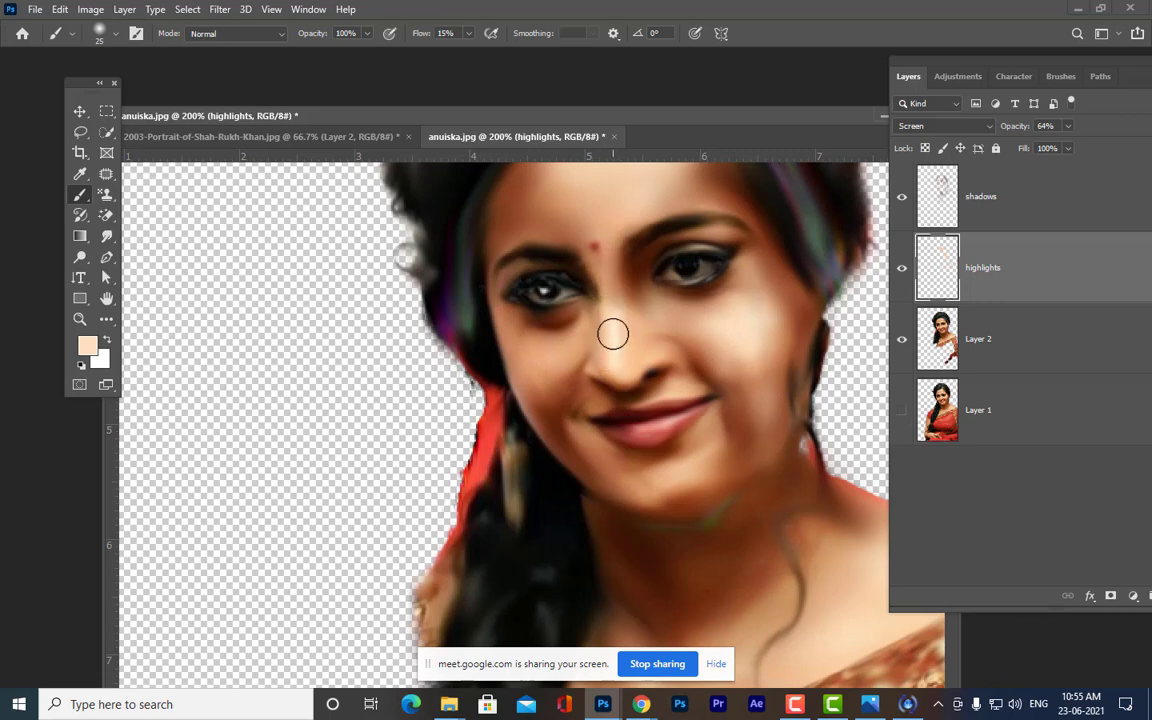
mouse_move(613, 333)
left_mouse_down()
mouse_move(612, 319)
mouse_move(609, 347)
mouse_move(627, 375)
left_mouse_up()
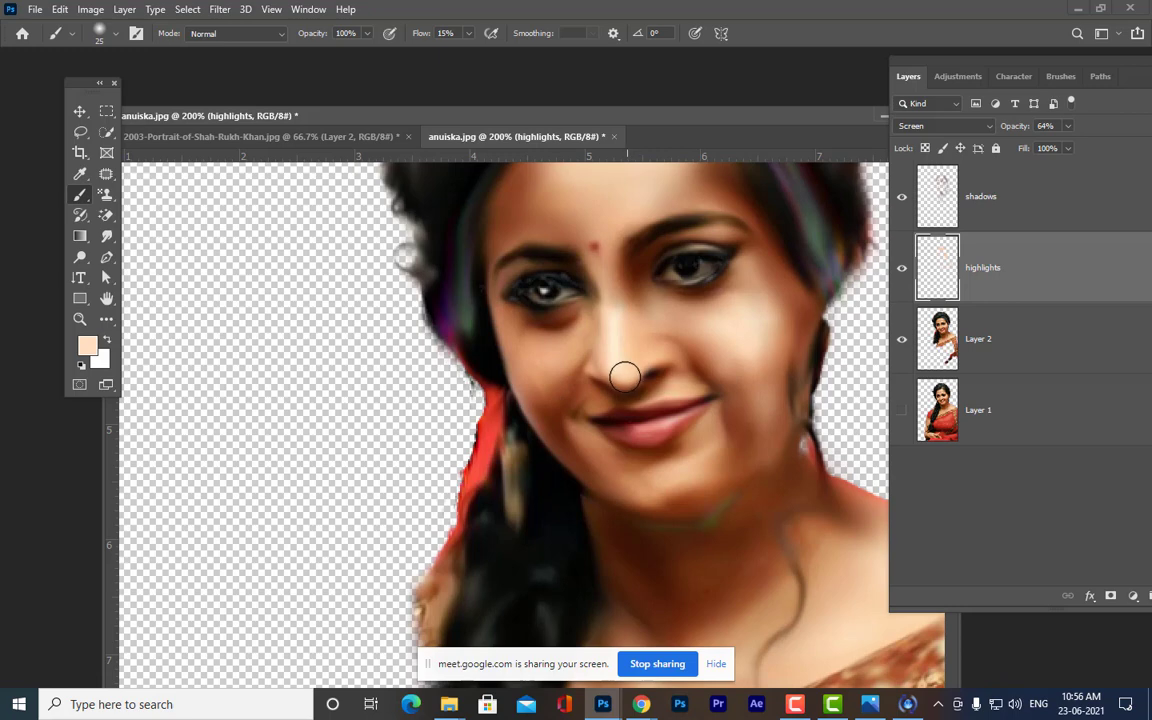
key("ctrl+minus")
key("ctrl+minus")
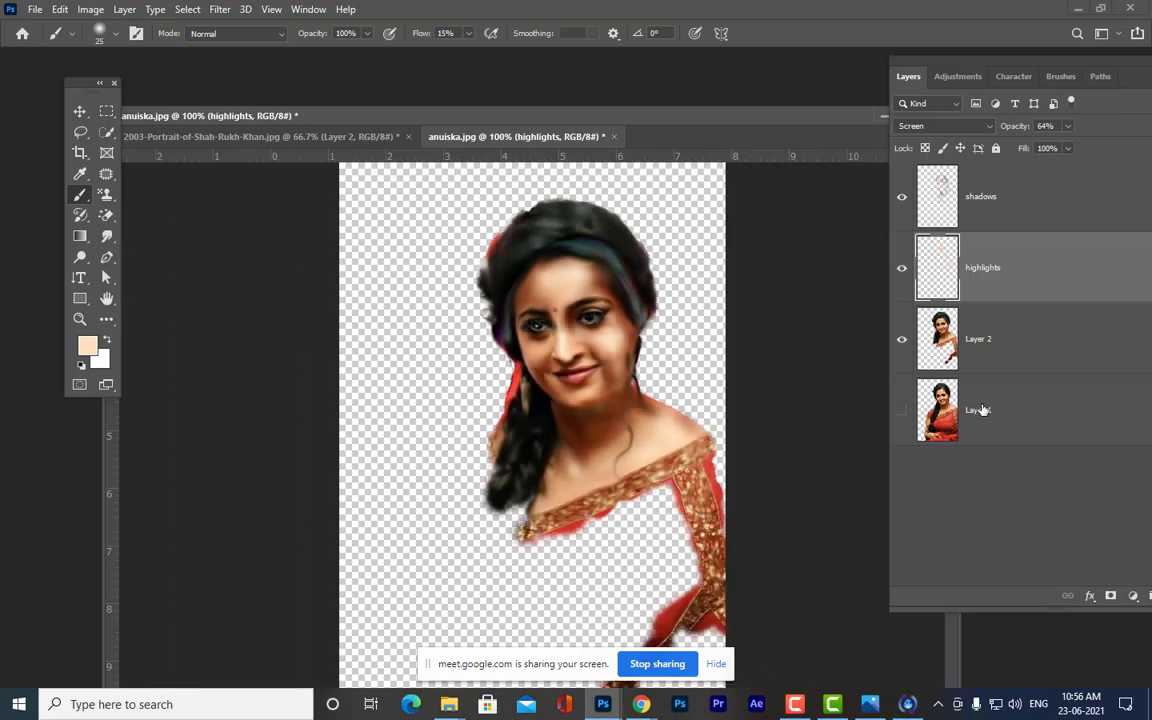
- Lower the shadows layer's opacity to 76% and the highlights layer's opacity to 52%
key("ctrl+plus")
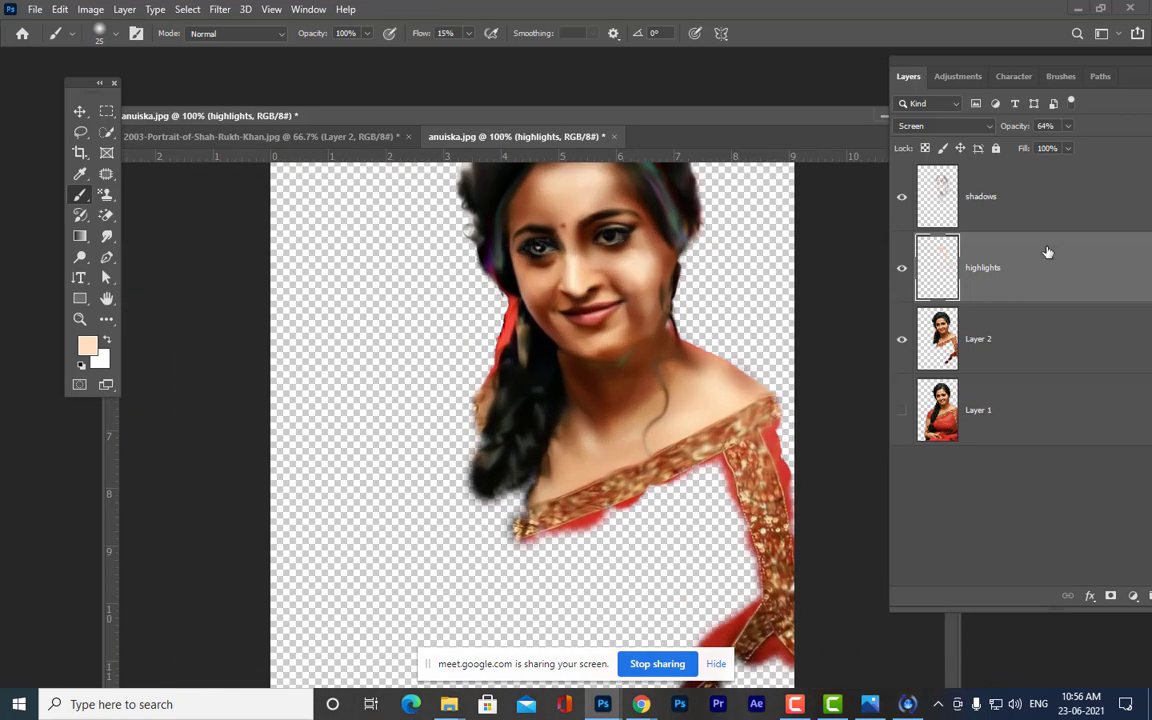
left_click(1083, 205)
left_click(1068, 126)
left_click_drag(1067, 147, 1056, 147)
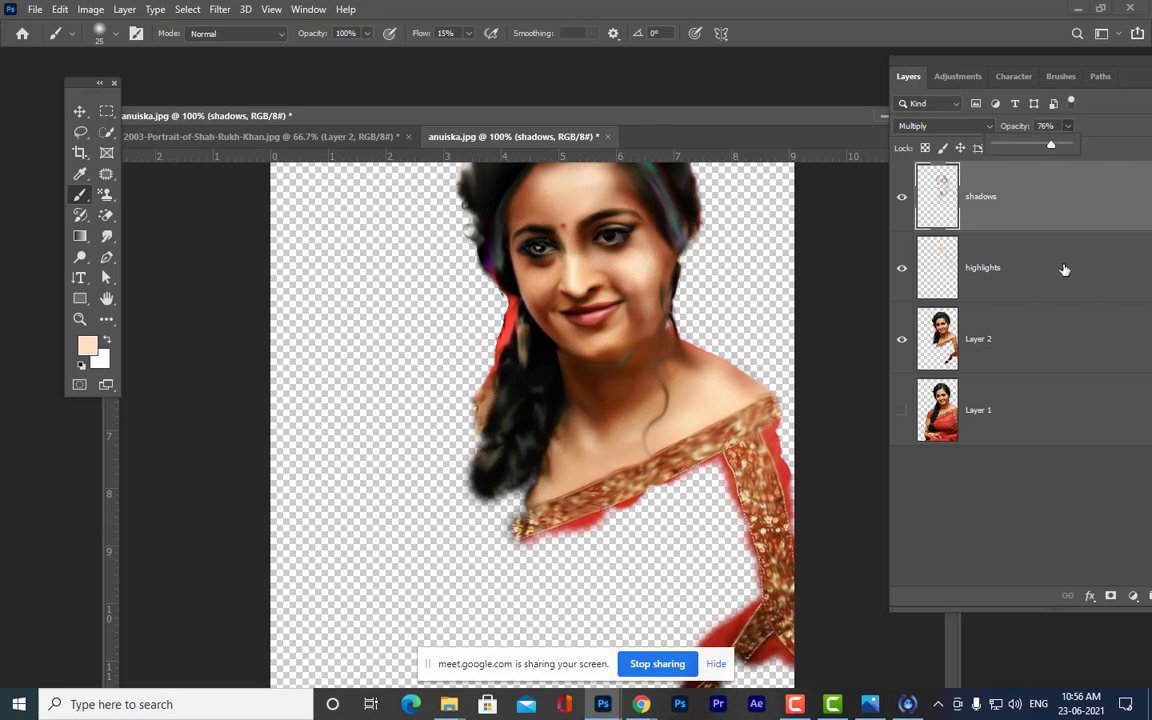
left_click(958, 243)
left_click_drag(1070, 148, 1062, 148)
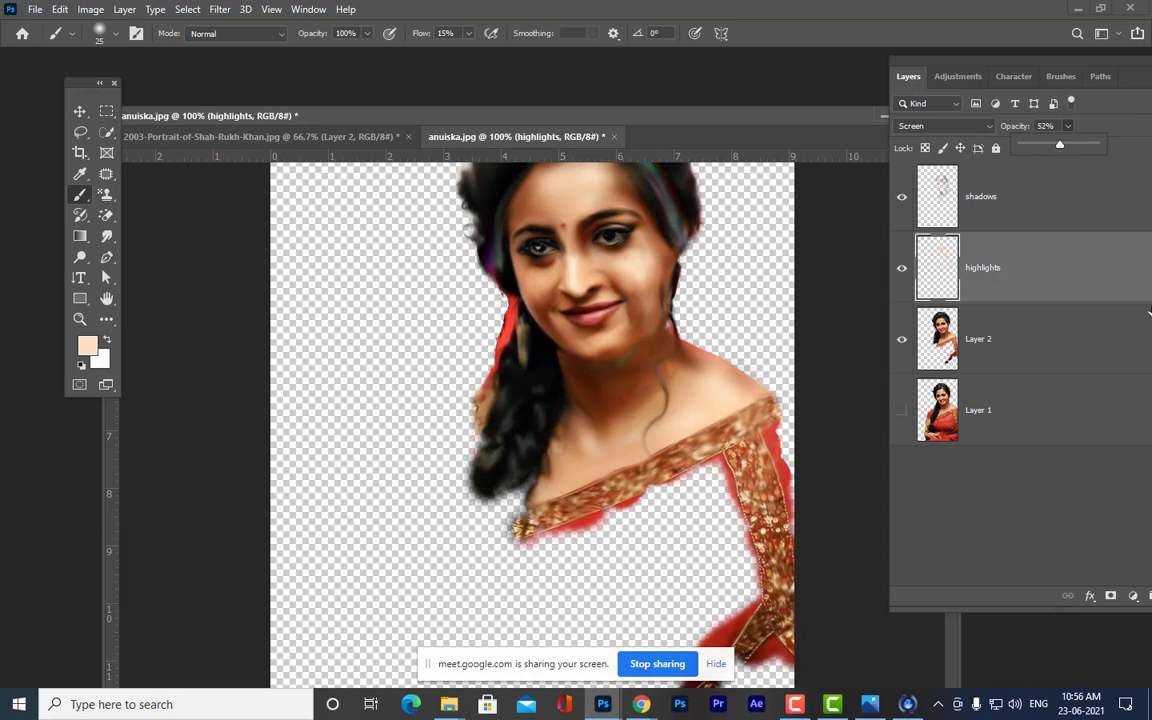
scroll(780, 390, "up", 5)
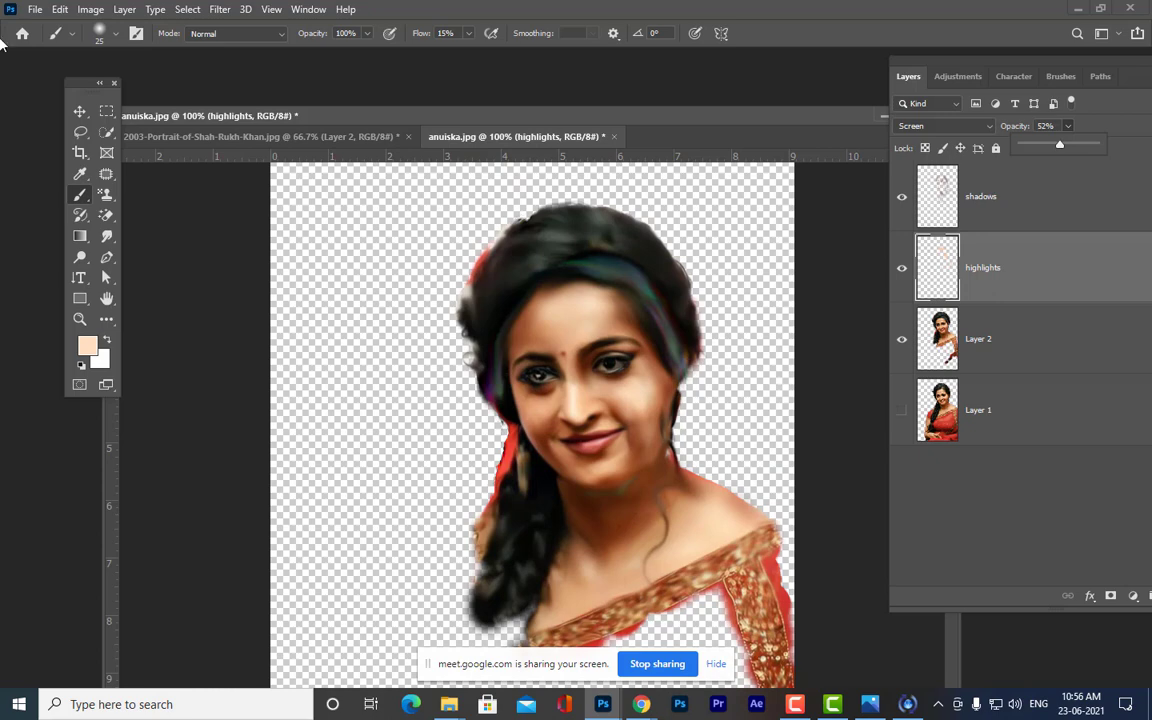
left_click(79, 111)
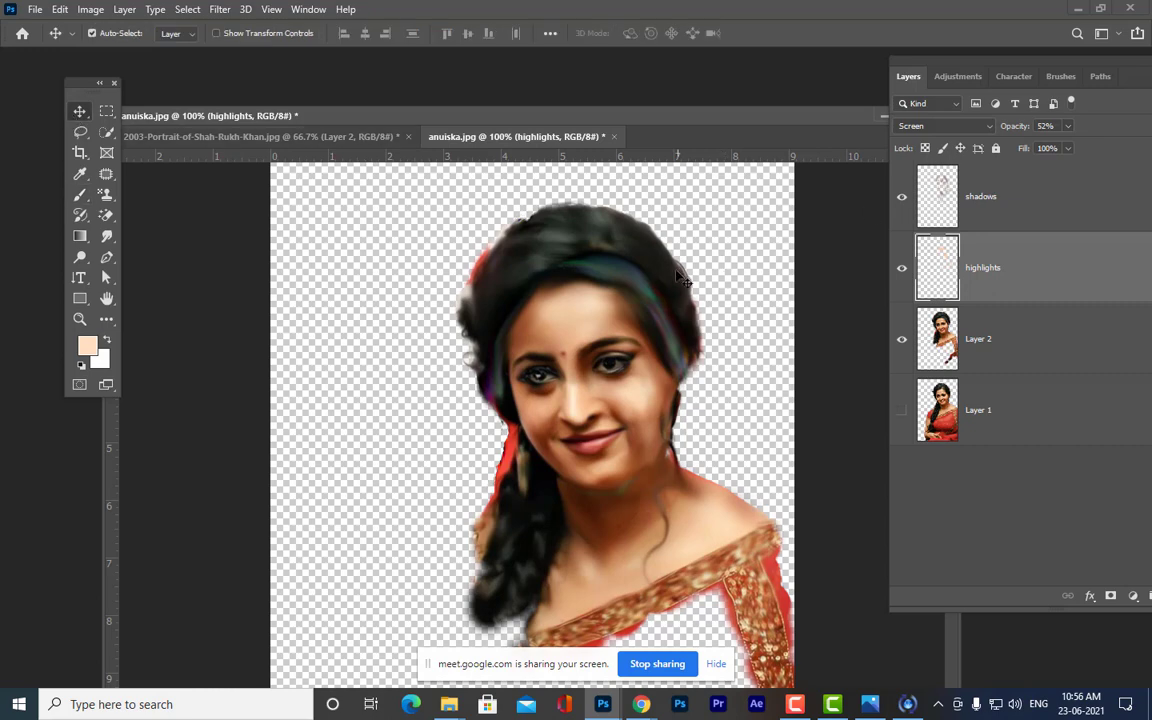
left_click_drag(680, 270, 645, 277)
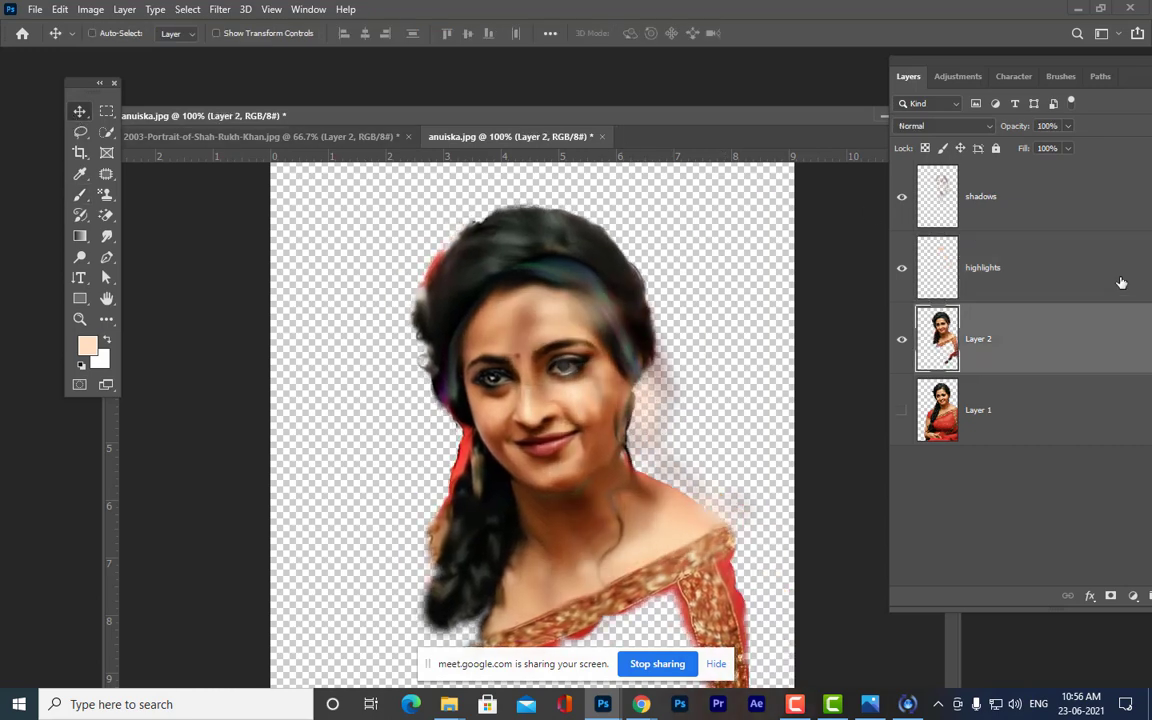
key("ctrl+z")
- Select the shadows, highlights and Layer 2 layers together, keeping the layers panel fully in view
left_click(1098, 202)
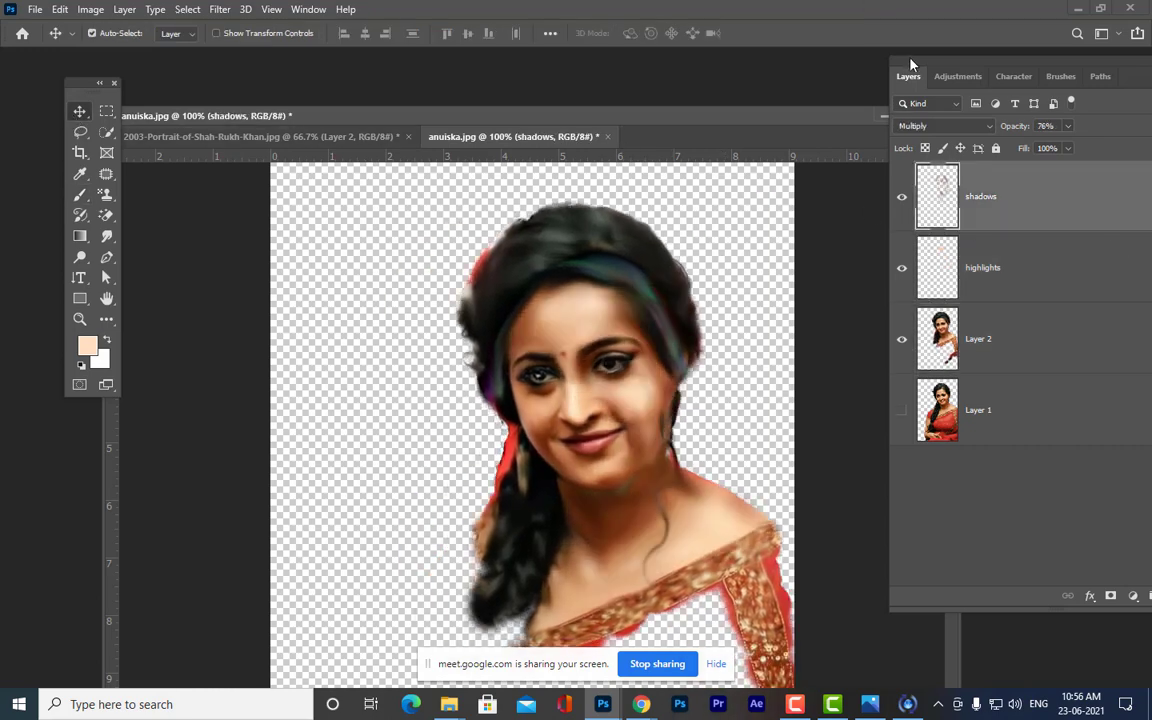
left_click_drag(910, 62, 833, 107)
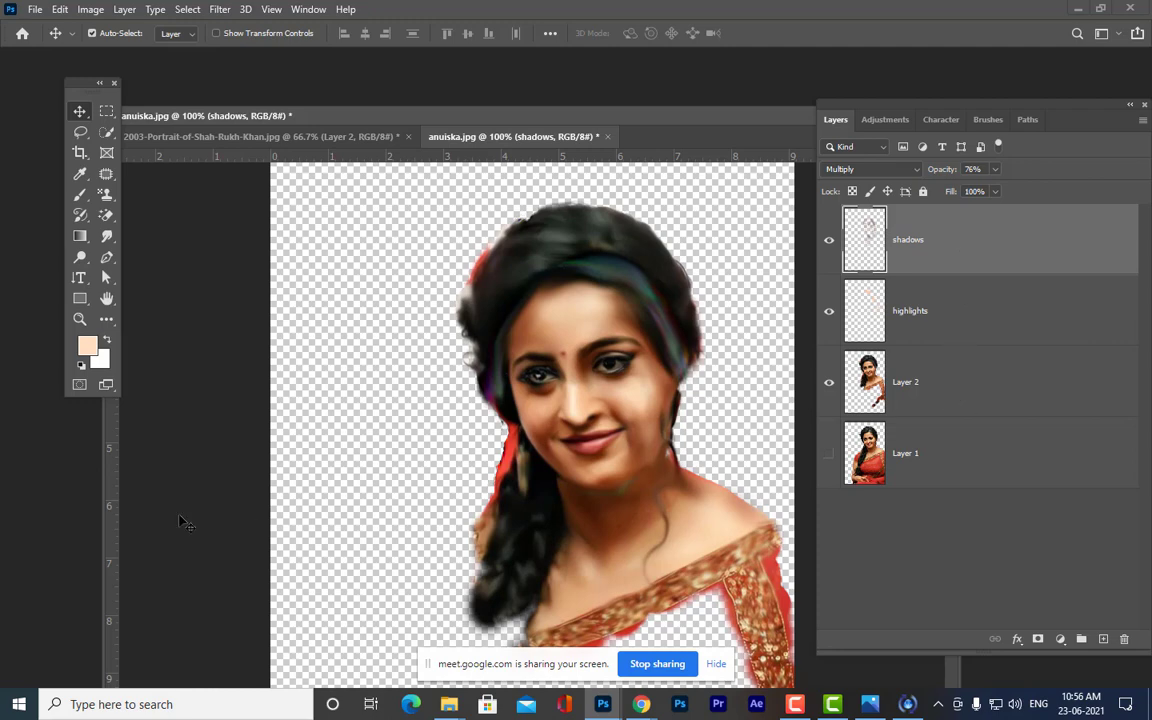
left_click(915, 370)
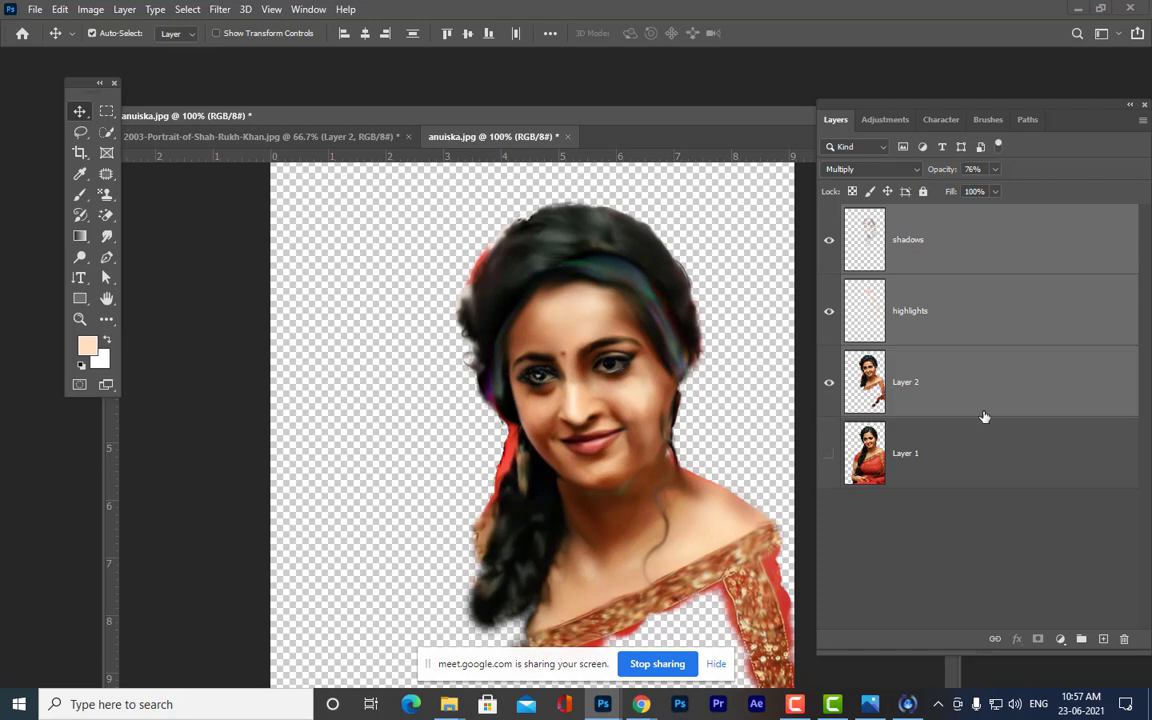
- Switch to Notepad by opening New Text Document from the desktop and write "ctrl + alt + shift + e"
left_click(1078, 10)
left_click(726, 134)
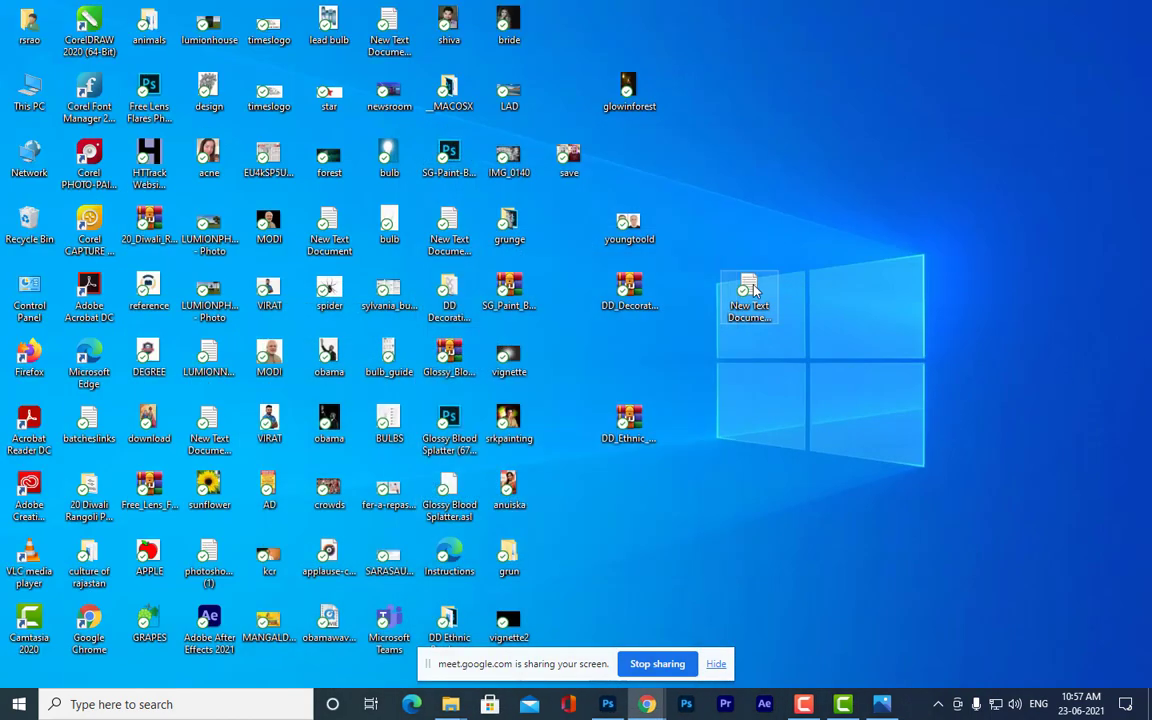
double_click(749, 288)
type("ct")
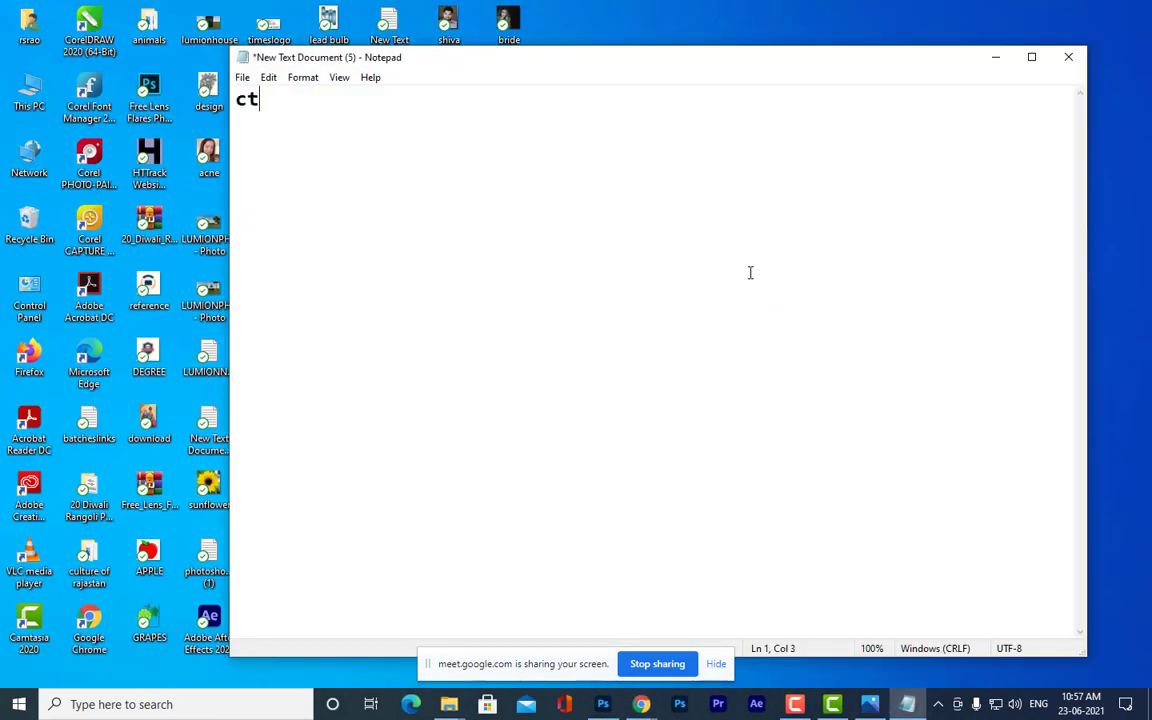
type("rl + alt + ")
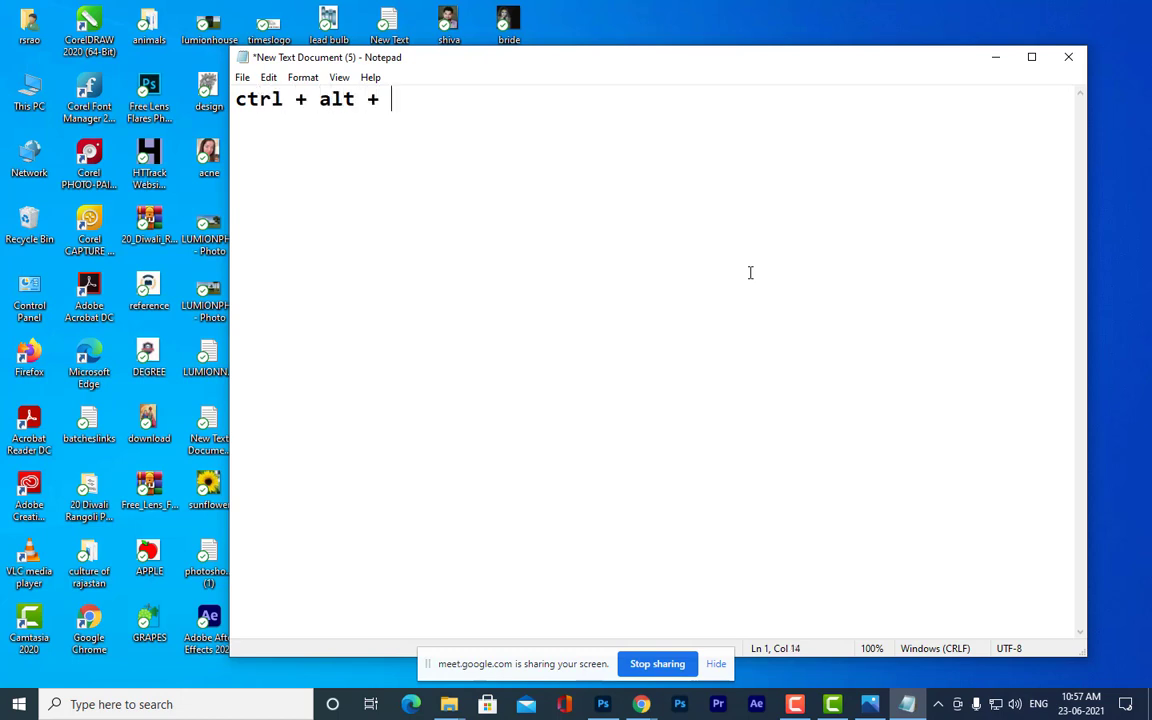
type("shift +")
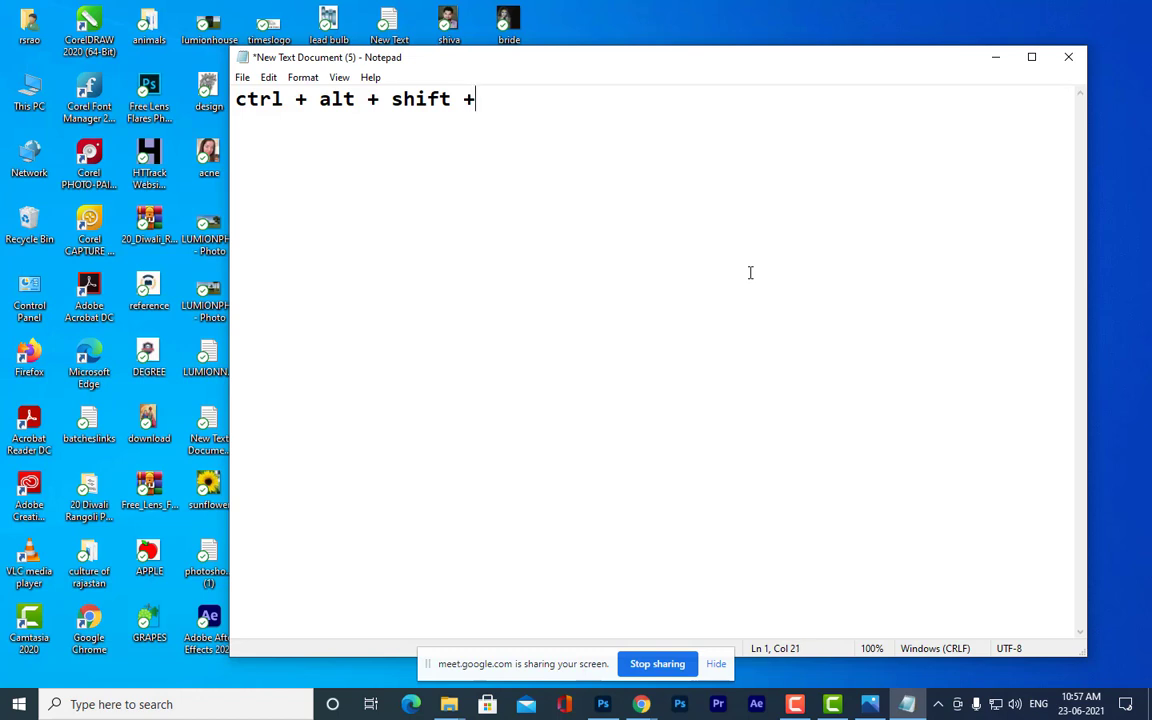
type(" e")
- Highlight the whole shortcut line in the note and close the document without saving it
left_click_drag(537, 69, 105, 117)
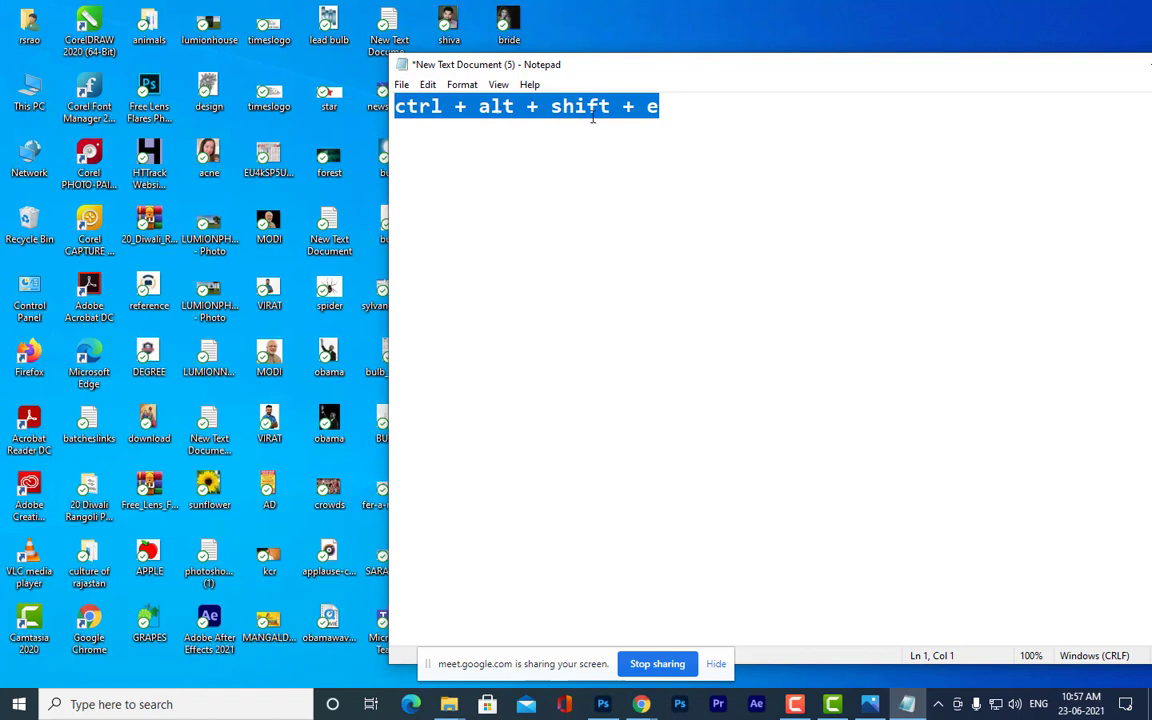
left_click(675, 115)
left_click_drag(670, 110, 239, 147)
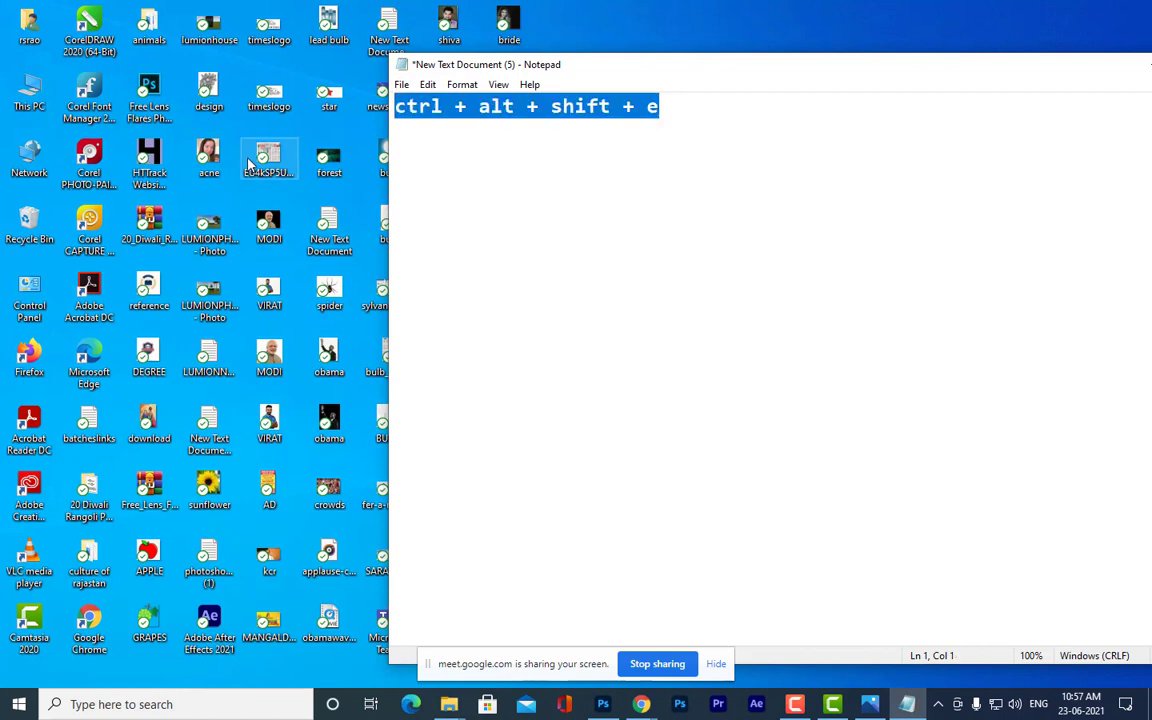
left_click_drag(1113, 72, 980, 69)
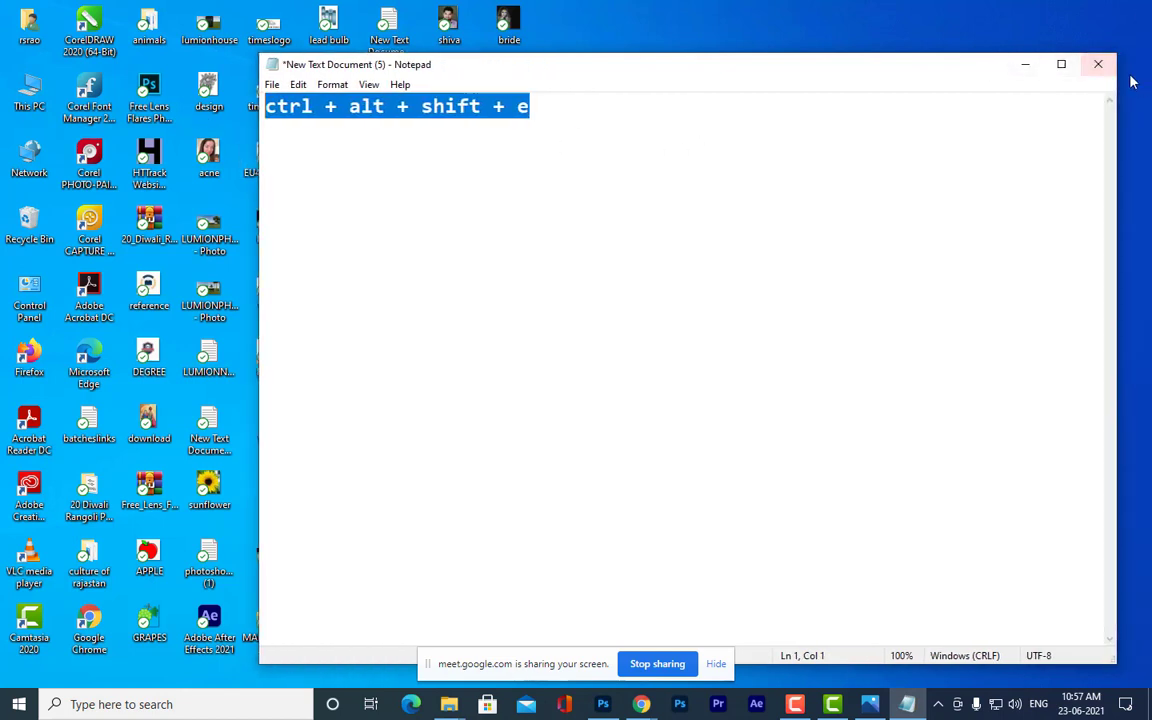
left_click(1098, 64)
left_click(620, 370)
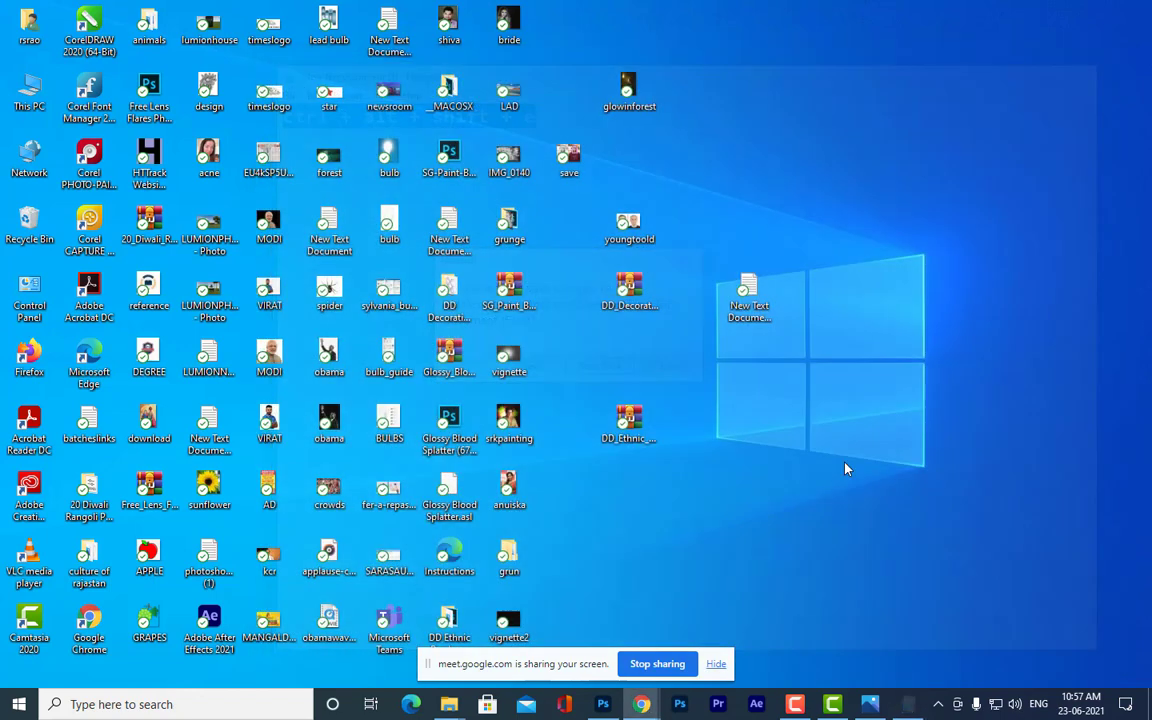
- Switch back to Photoshop and stamp all visible layers into a new merged layer at the top of the stack
left_click(607, 704)
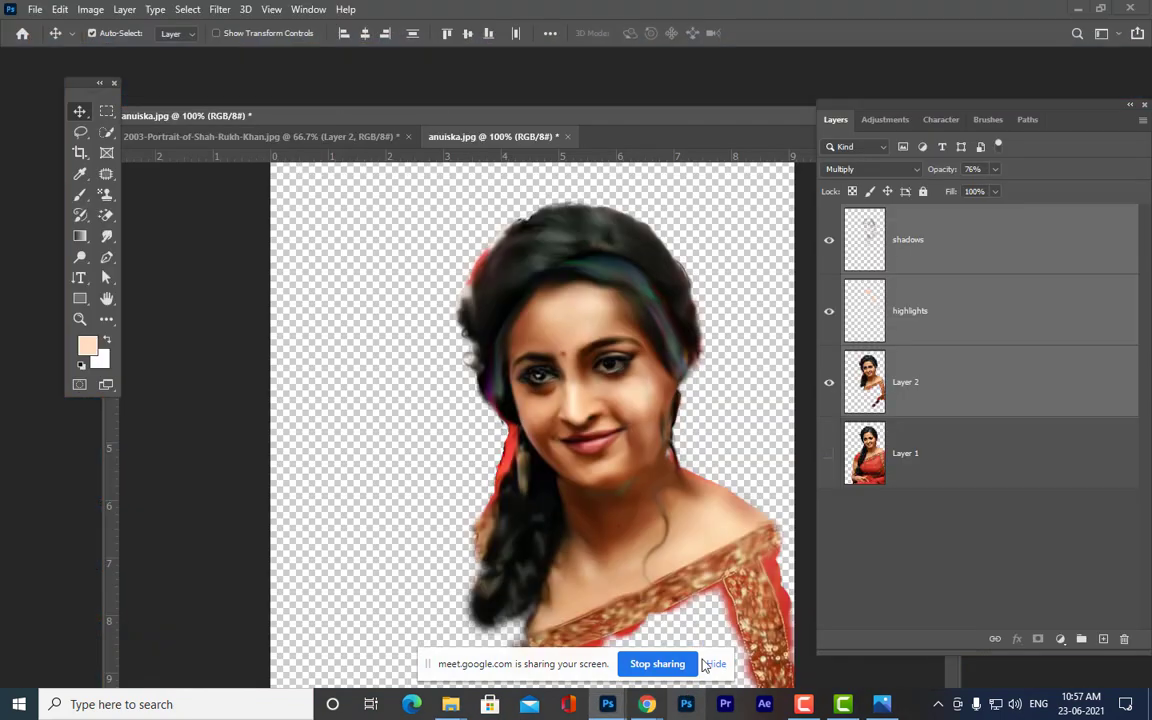
left_click_drag(563, 137, 535, 110)
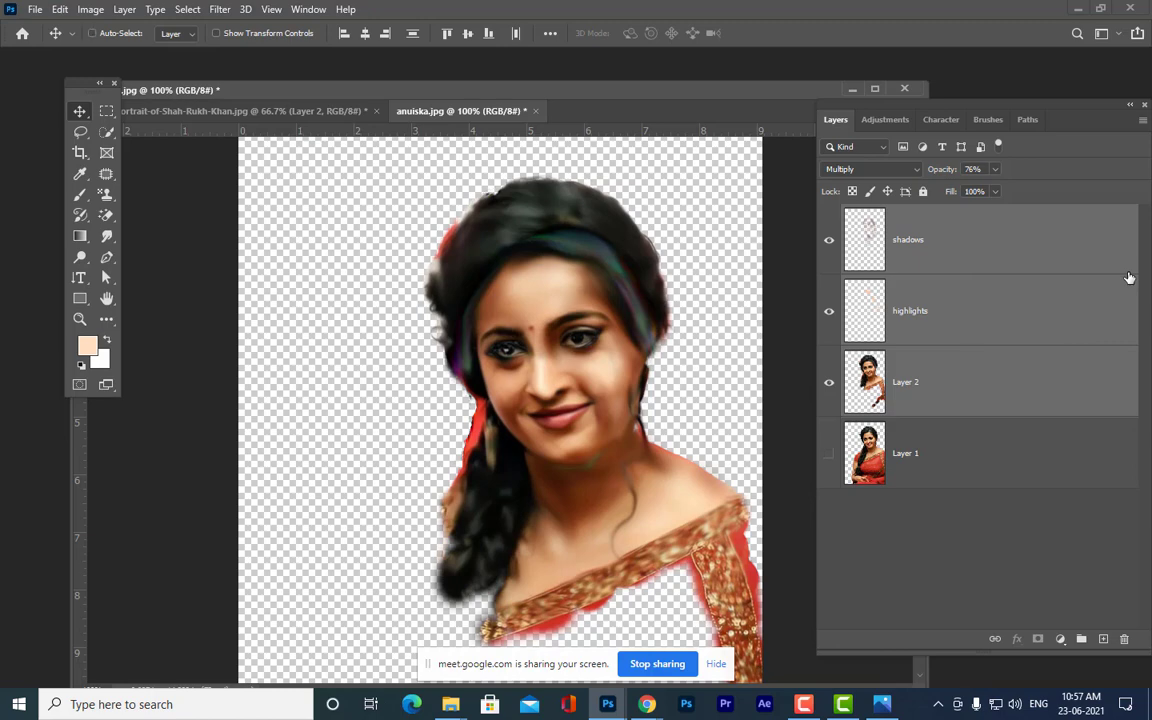
key("ctrl+alt+shift+e")
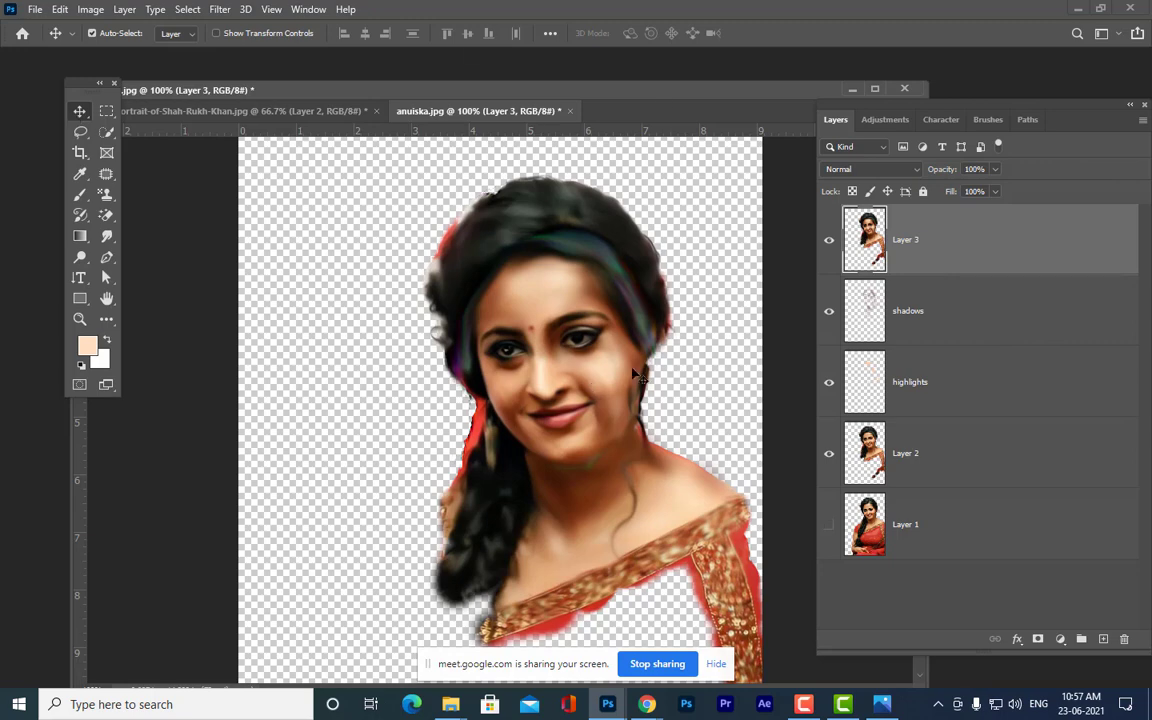
- Hide every layer except the stamped Layer 3 and reposition its portrait near the centre of the canvas
left_click_drag(616, 336, 500, 337)
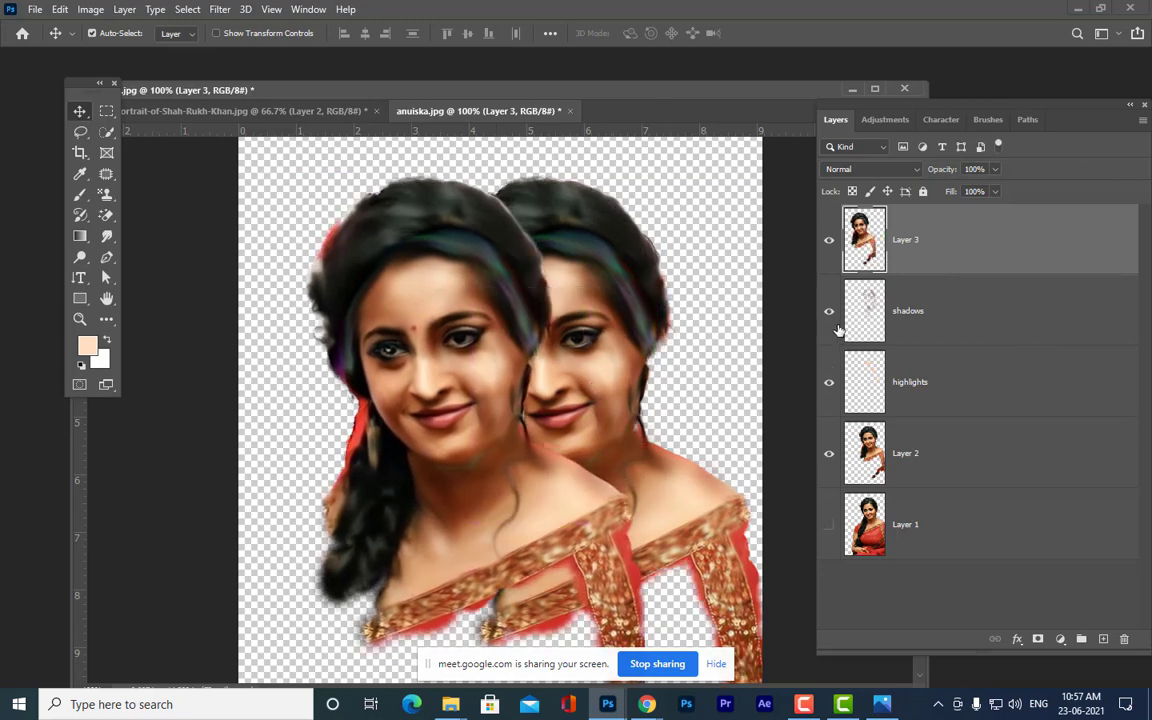
left_click(829, 241, "alt")
left_click_drag(476, 386, 524, 390)
key("ctrl+minus")
mouse_move(520, 312)
left_mouse_down()
mouse_move(507, 341)
mouse_move(510, 327)
left_mouse_up()
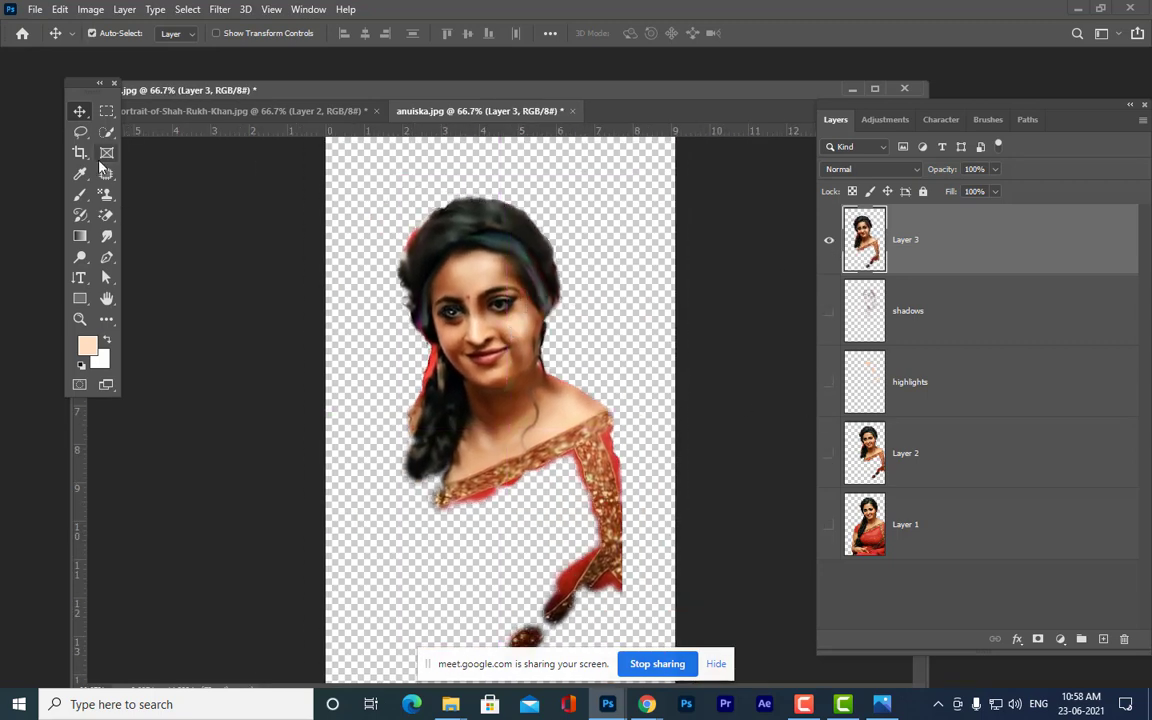
- Make an elliptical selection around the woman's head and shoulders and feather it by 20 pixels
left_click(106, 111)
left_click(166, 128)
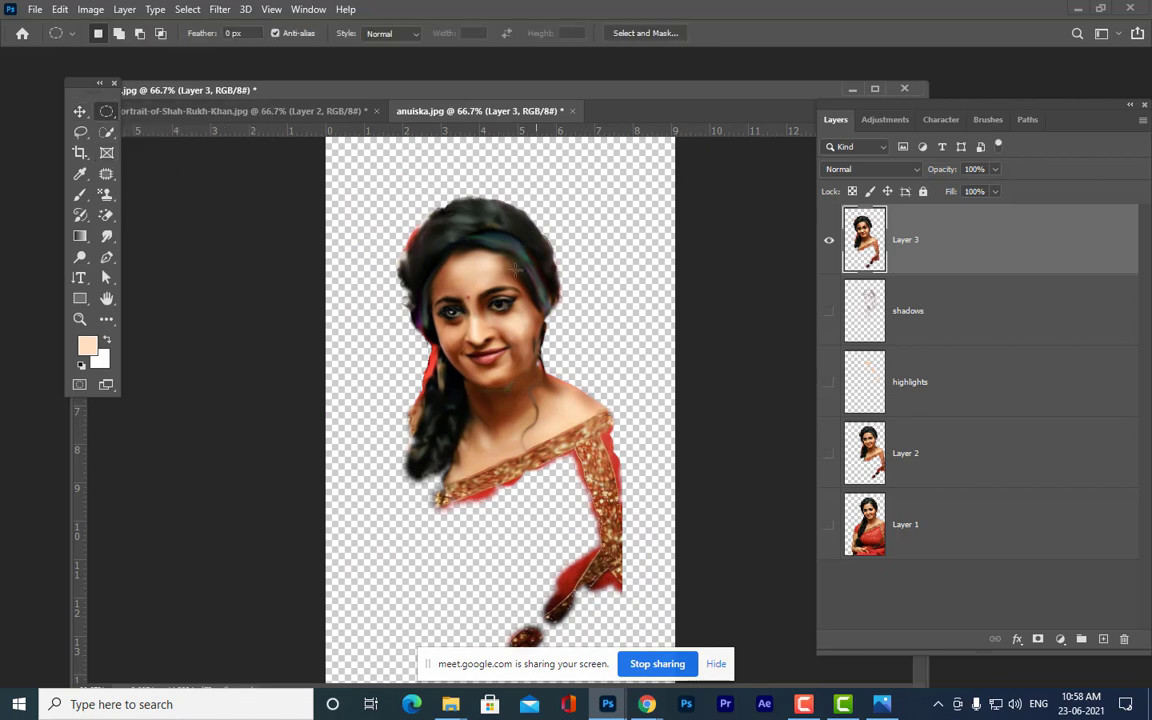
left_click_drag(366, 180, 620, 456)
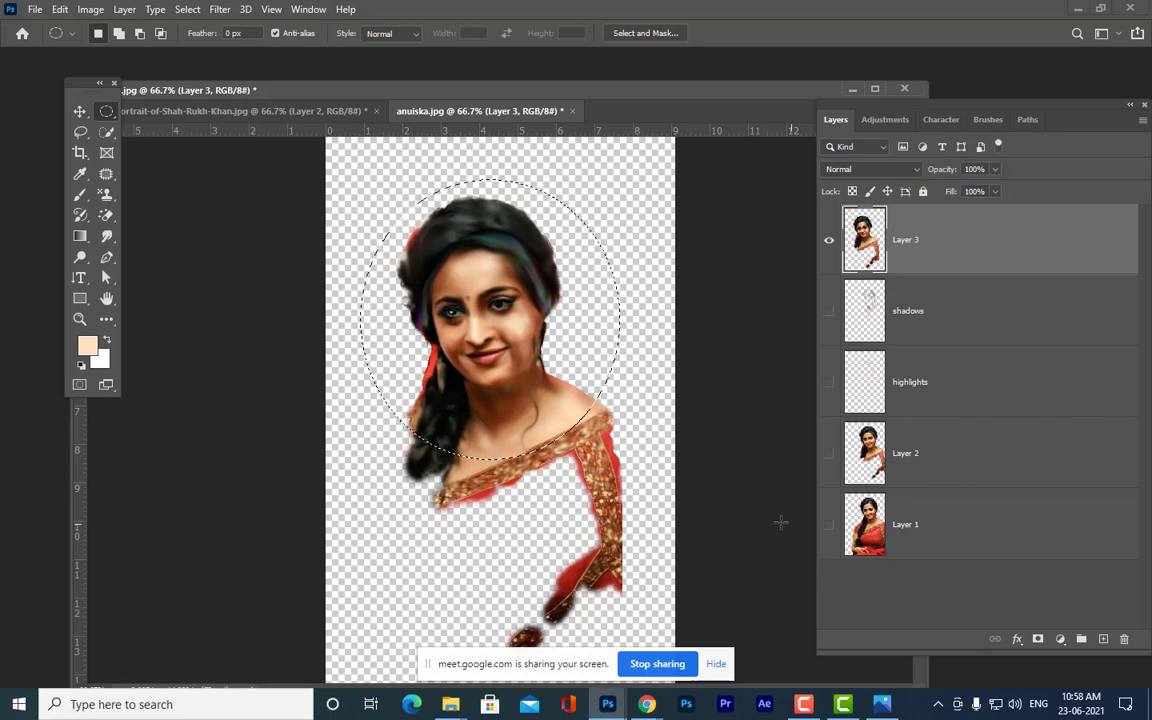
right_click(507, 253)
left_click(520, 256)
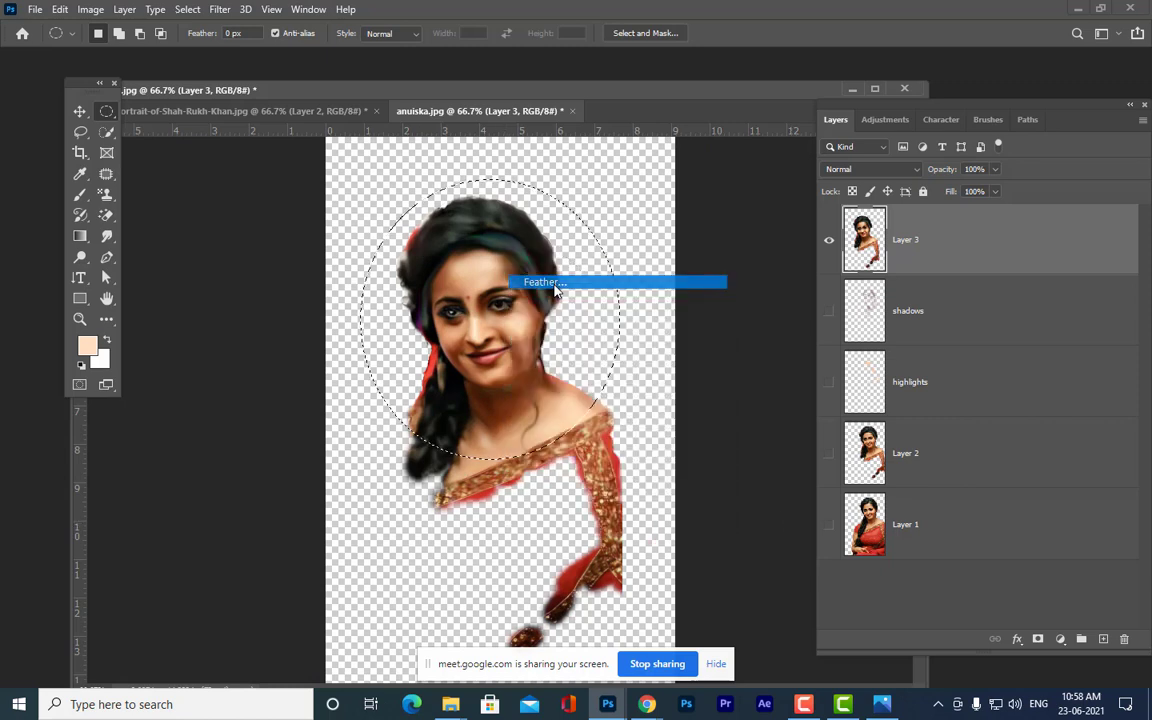
type("1")
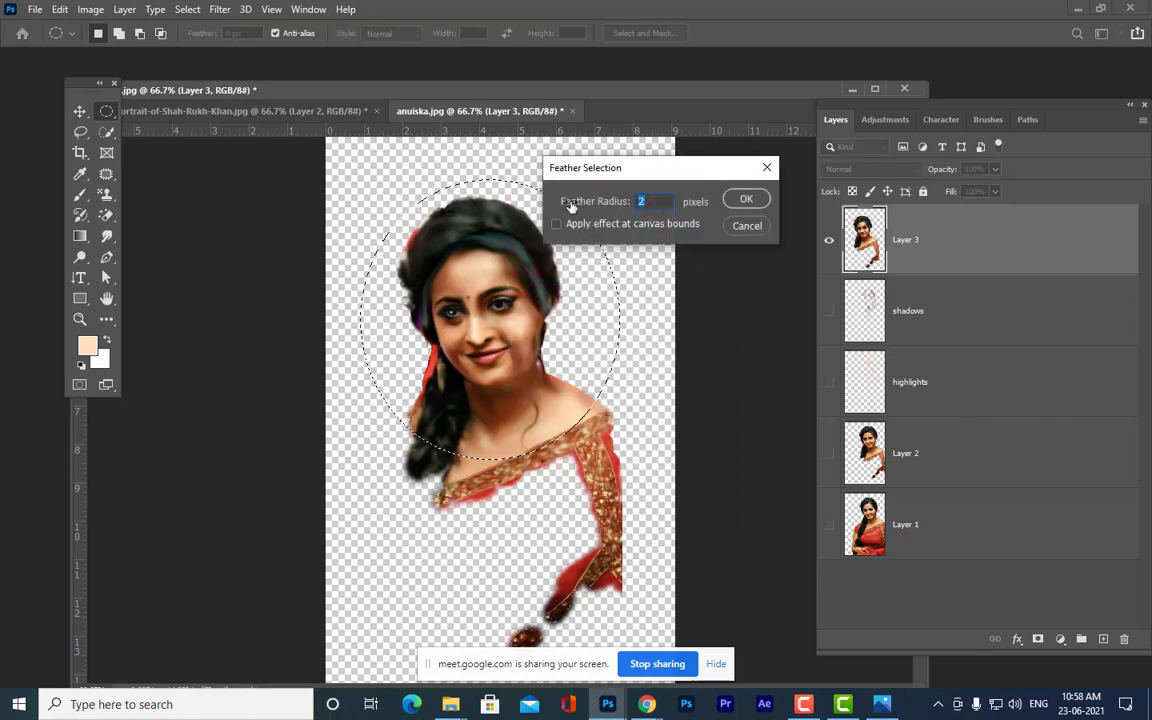
type("5")
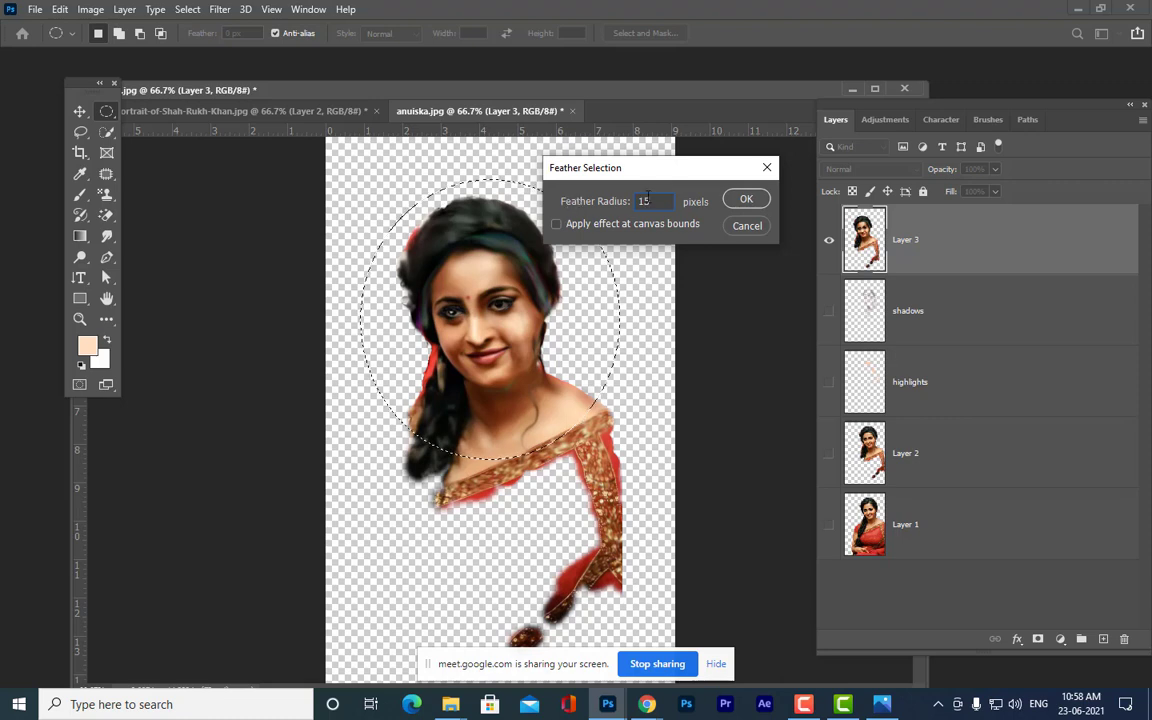
key("BackSpace")
key("BackSpace")
type("20")
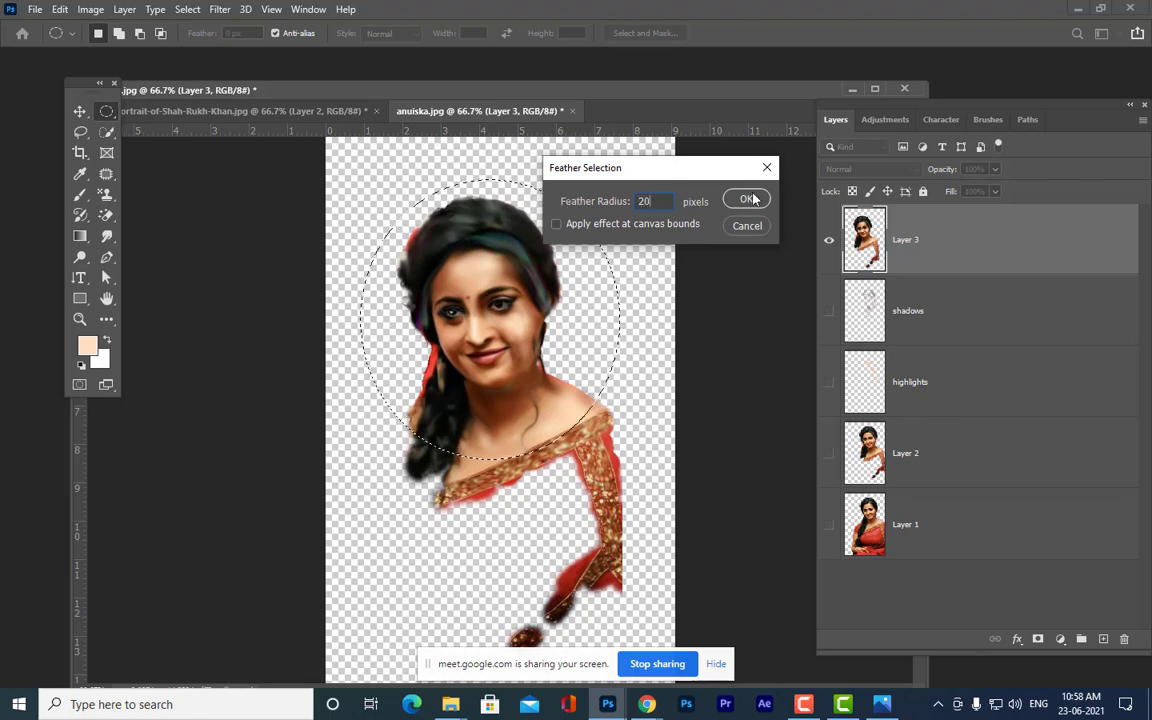
left_click(744, 197)
- Cut the feathered portrait area onto its own layer in place and delete the leftover Layer 3
key("Delete")
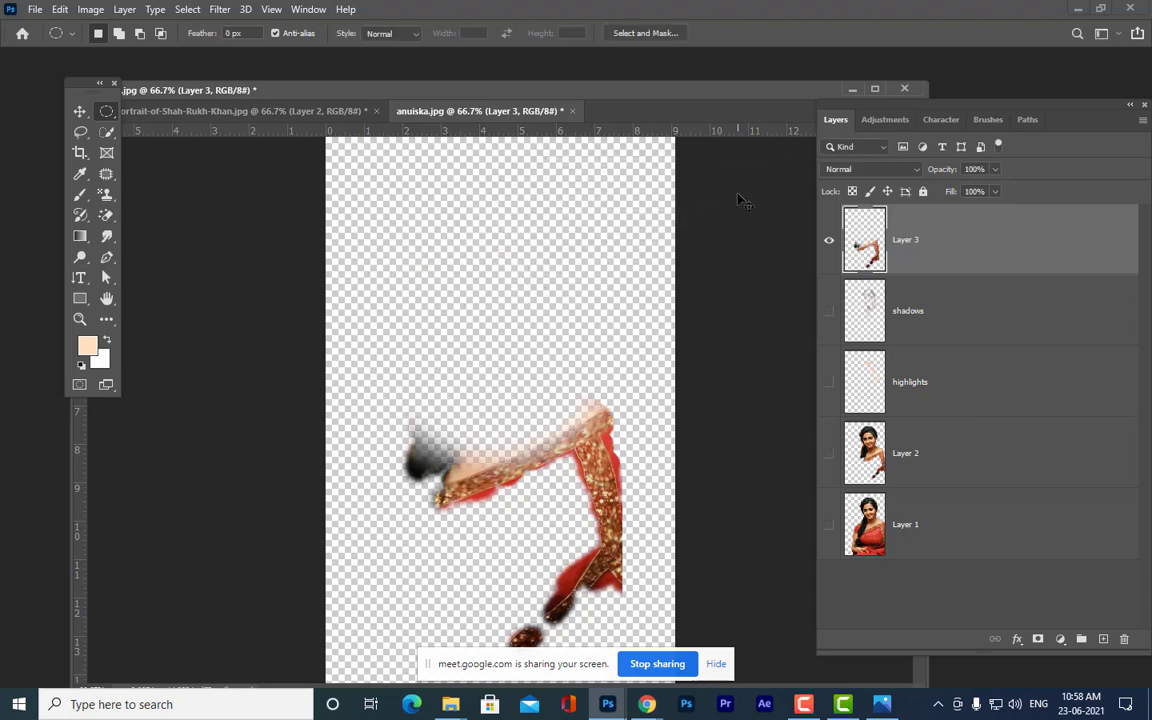
key("ctrl+v")
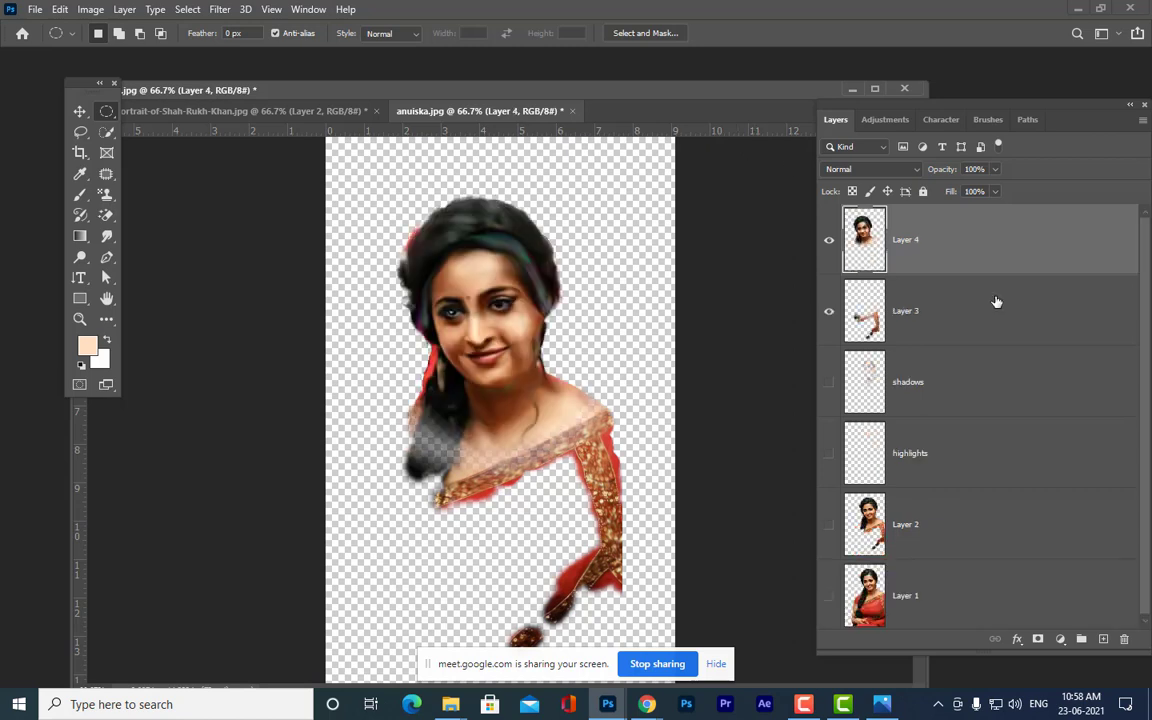
left_click(993, 303)
key("Delete")
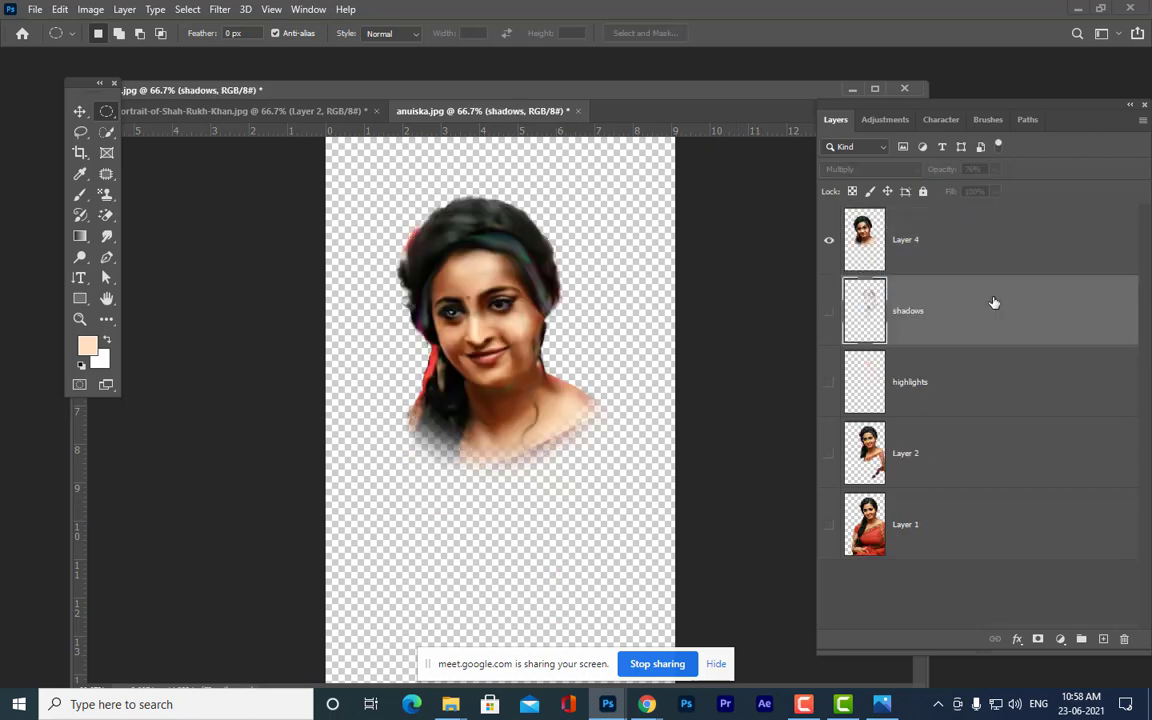
- Move the vignetted portrait lower on the canvas and scale it to about 106% width and 105% height
left_click(80, 111)
left_click_drag(466, 340, 463, 363)
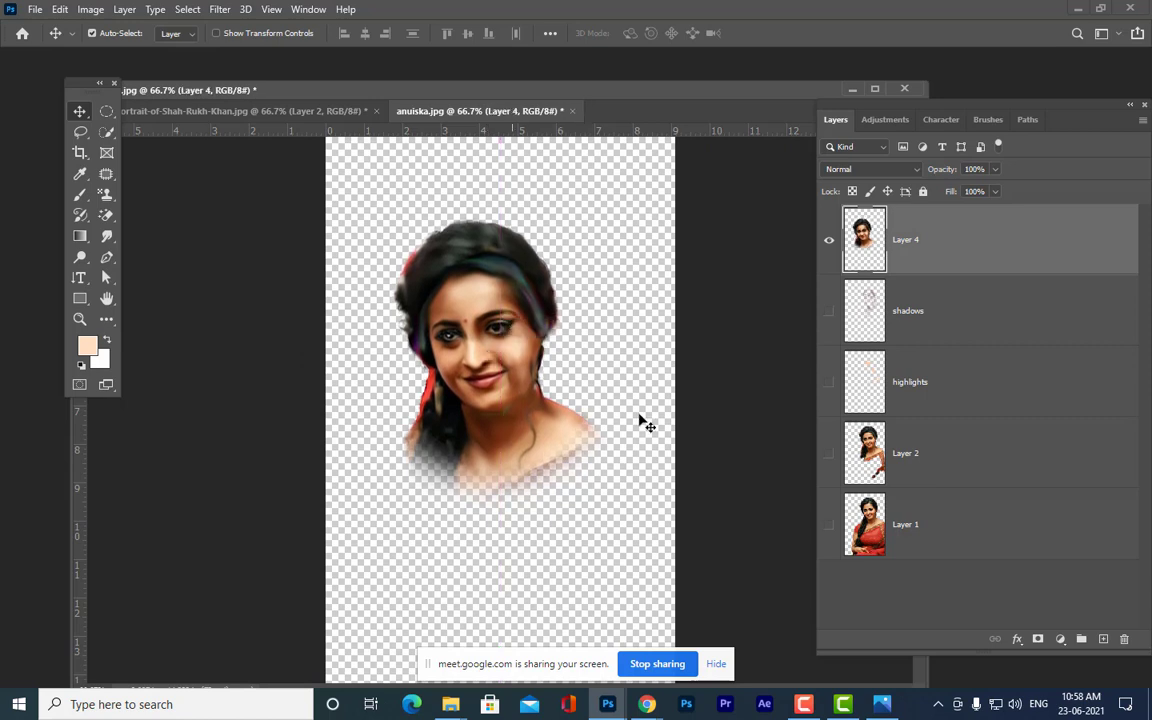
key("ctrl+minus")
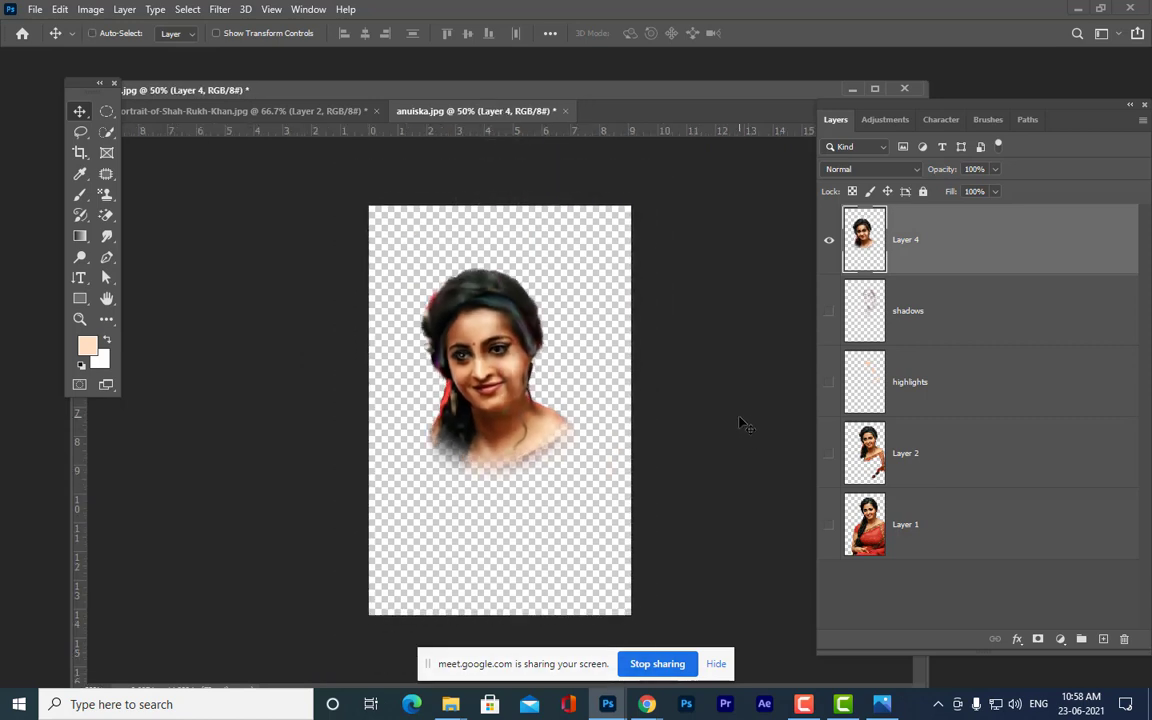
key("ctrl+plus")
left_click_drag(525, 342, 532, 363)
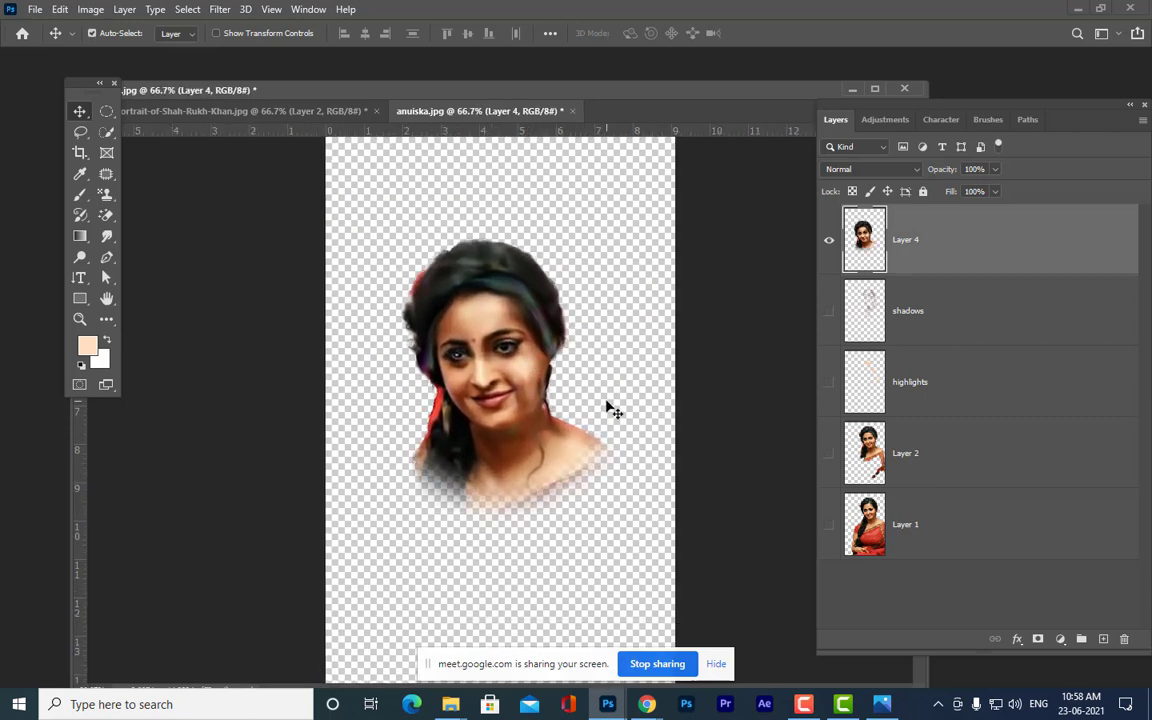
key("ctrl+t")
left_click_drag(614, 245, 625, 226)
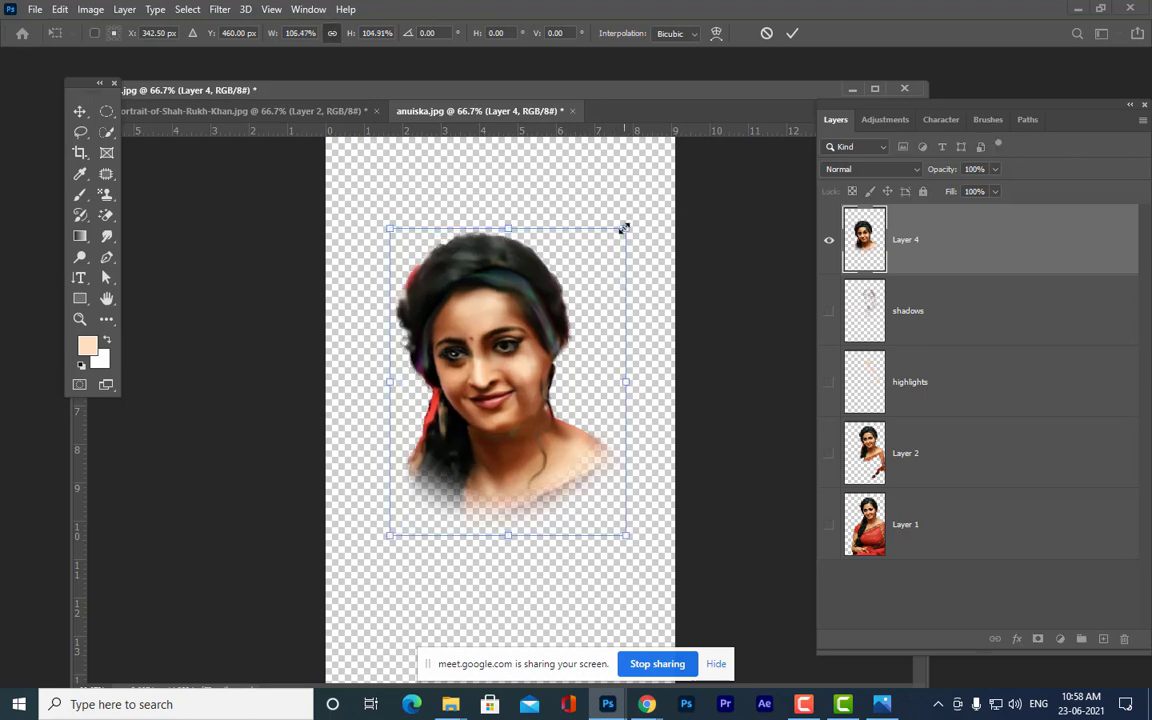
key("Return")
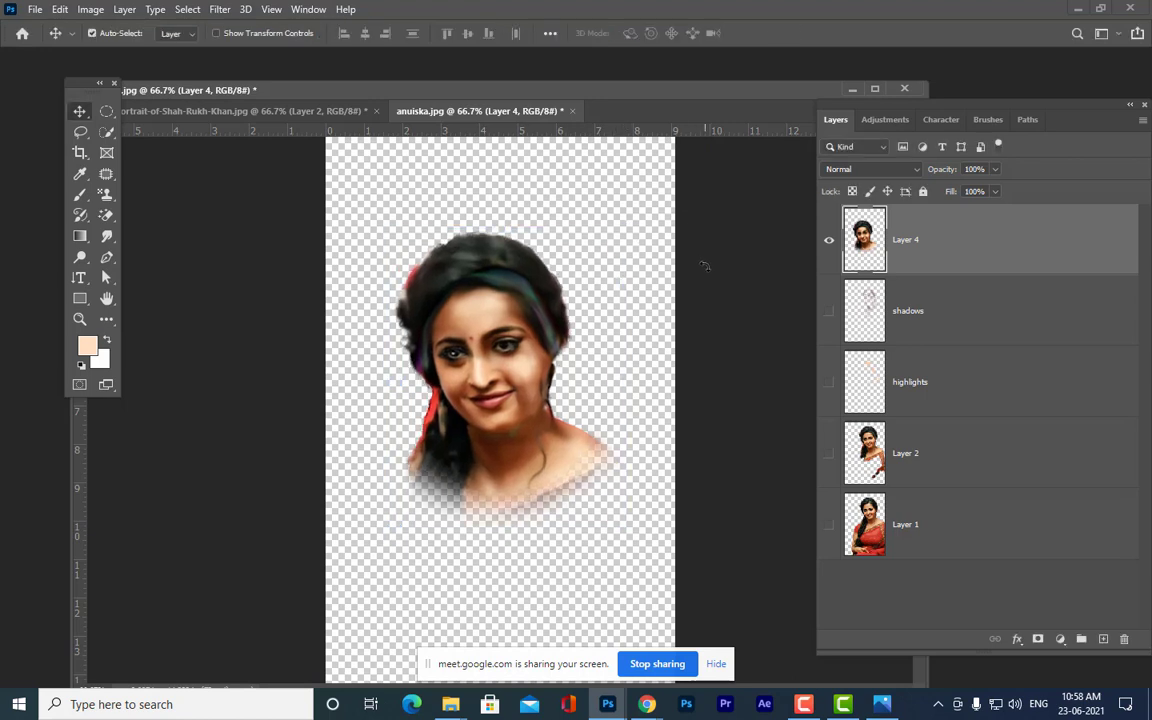
- Add an empty layer named "background" beneath the portrait and move the portrait down about 0.29 in
left_click(1103, 638)
left_click_drag(1005, 249, 1000, 322)
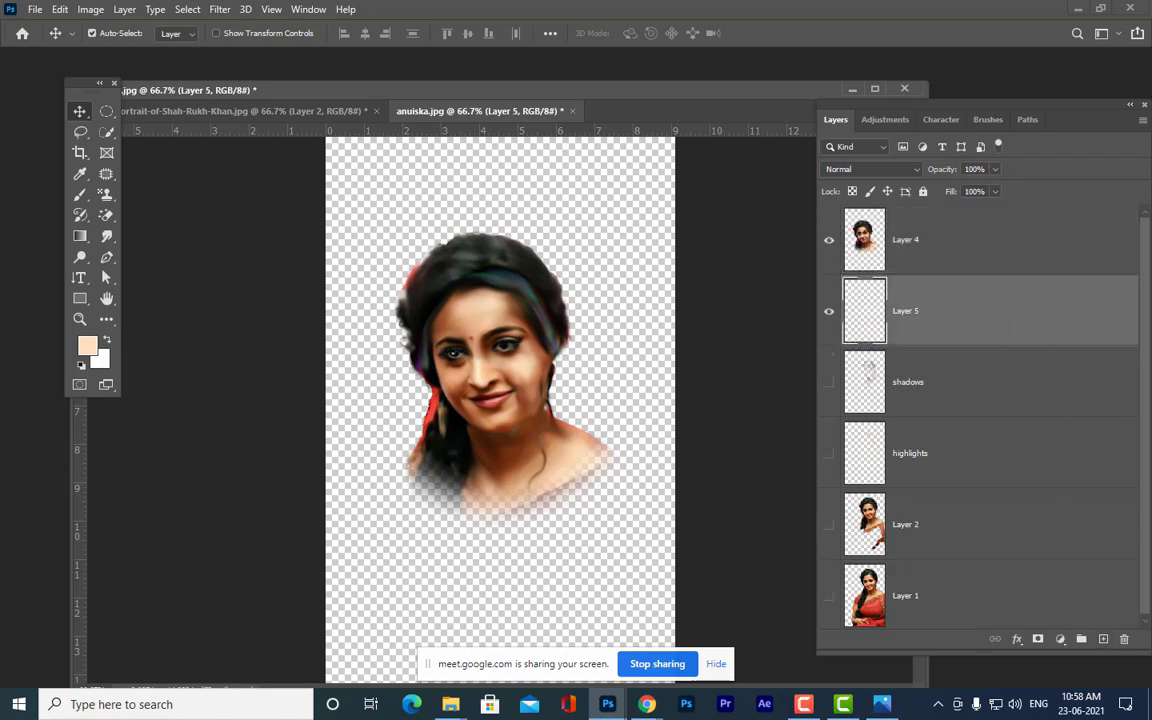
left_click_drag(478, 317, 527, 357)
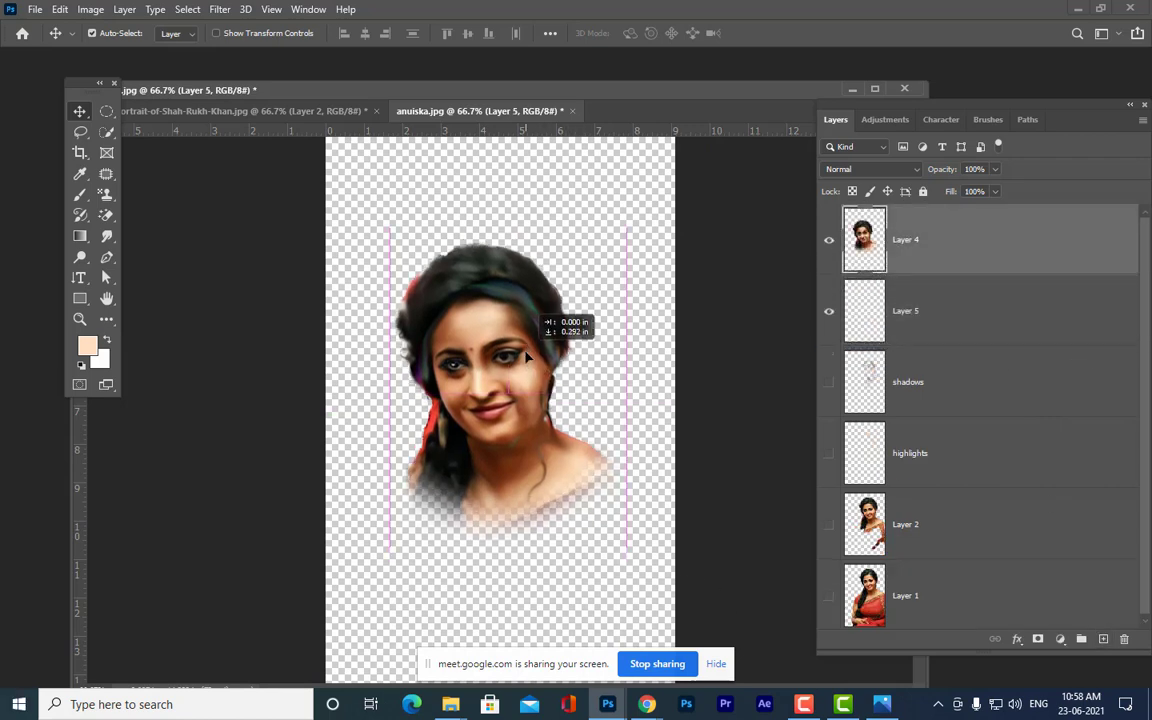
left_click(995, 318)
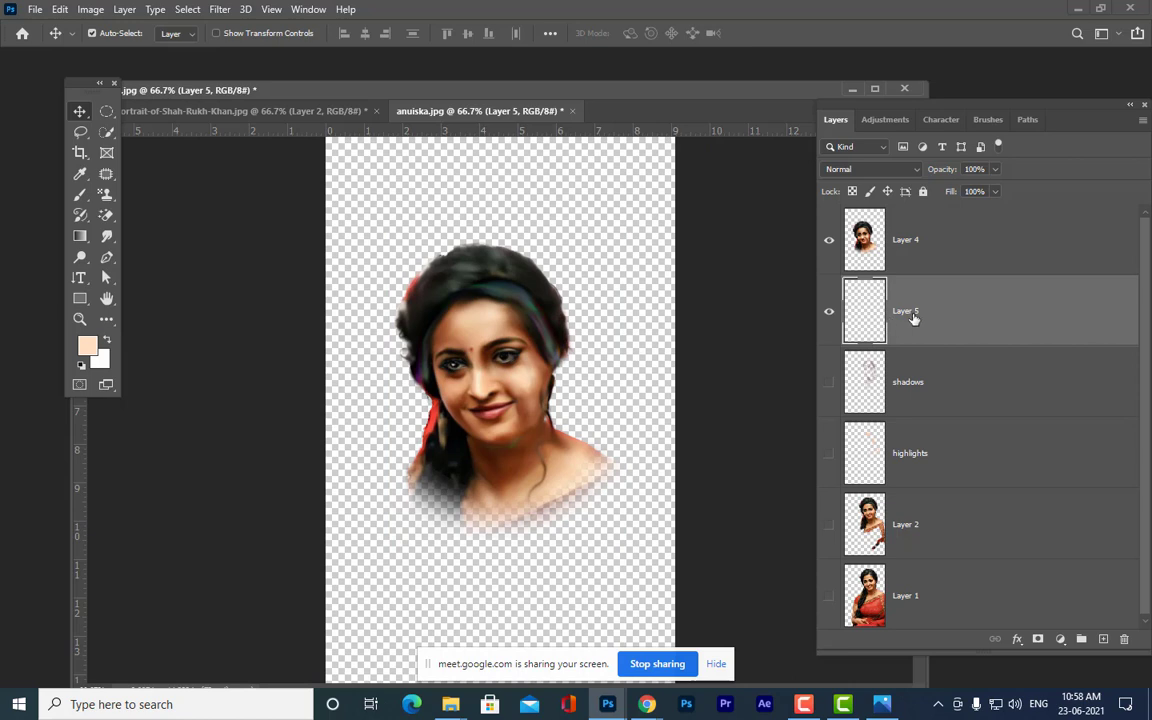
type("background")
key("Return")
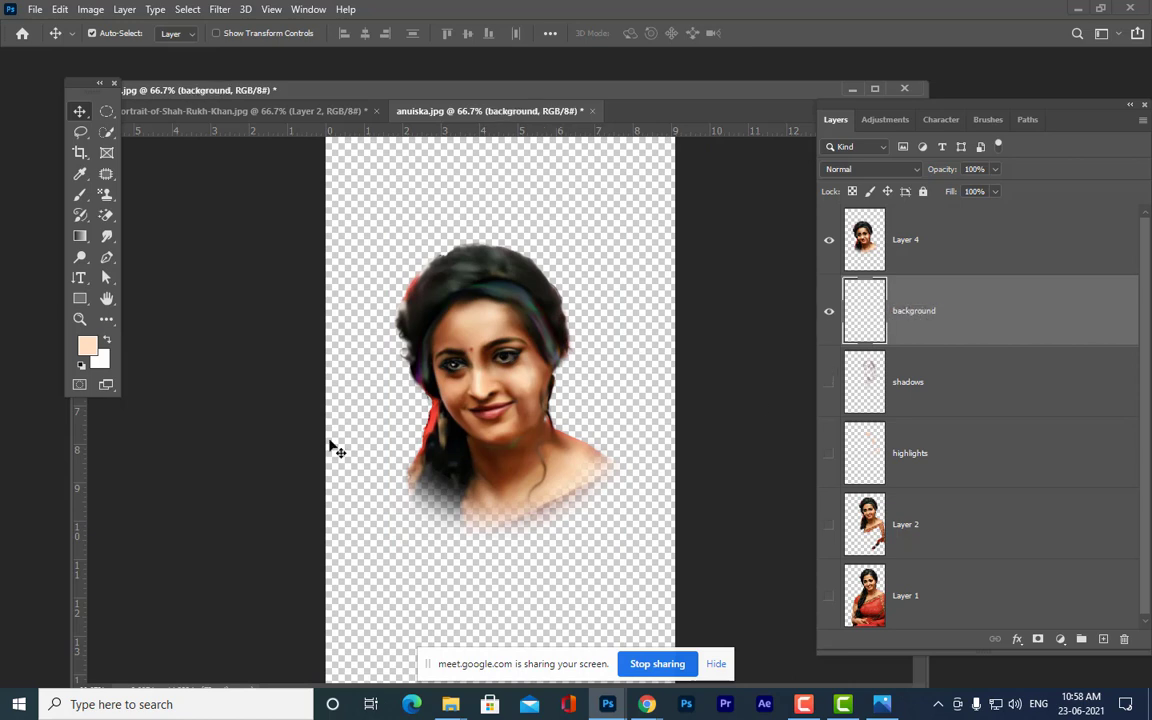
- Set the foreground color to a saturated orange-brown and fill the background layer with it
left_click(85, 347)
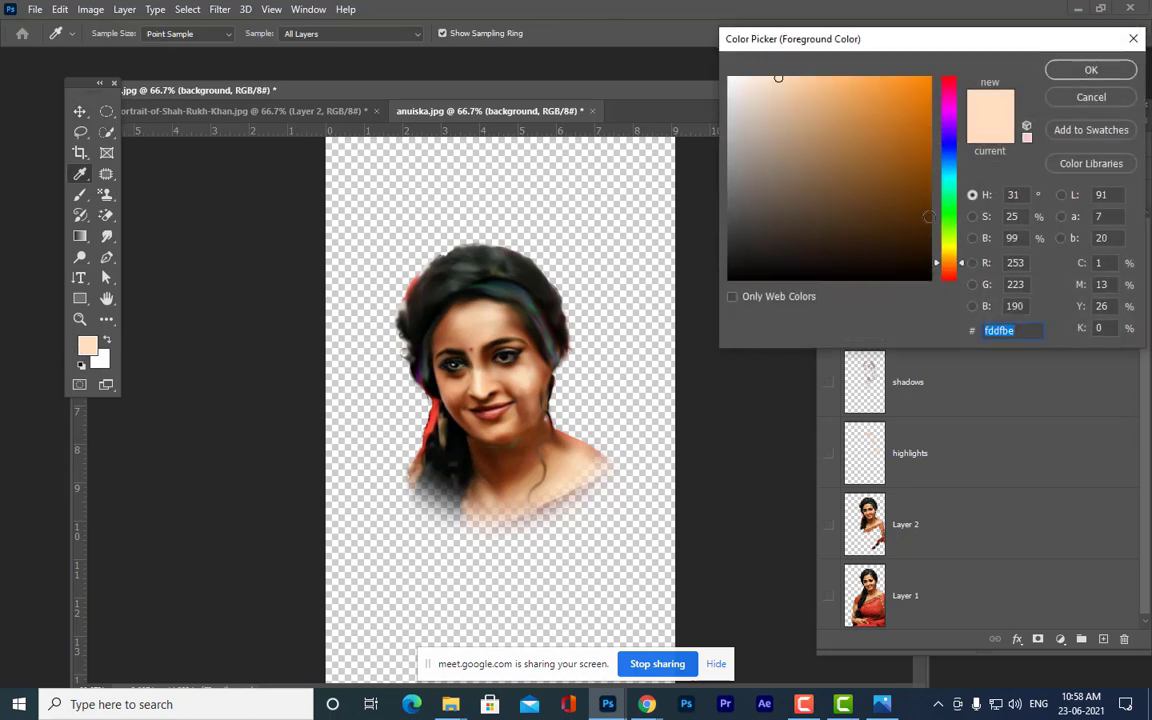
left_click(931, 222)
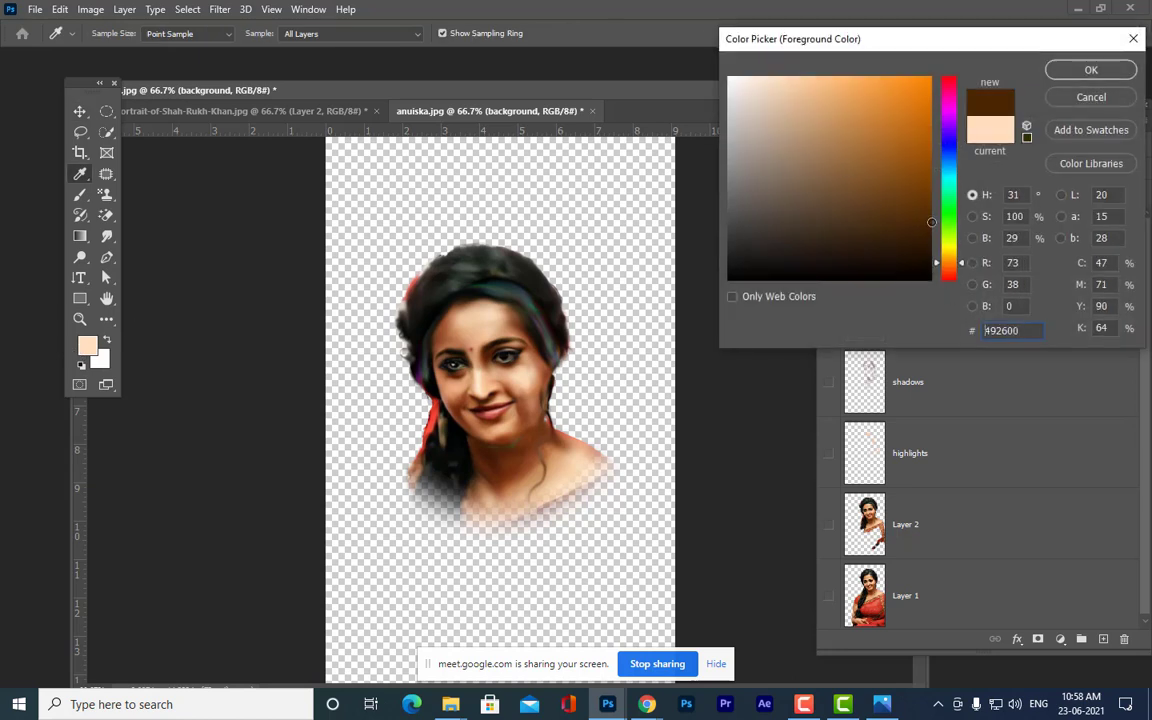
left_click(933, 178)
left_click(1091, 69)
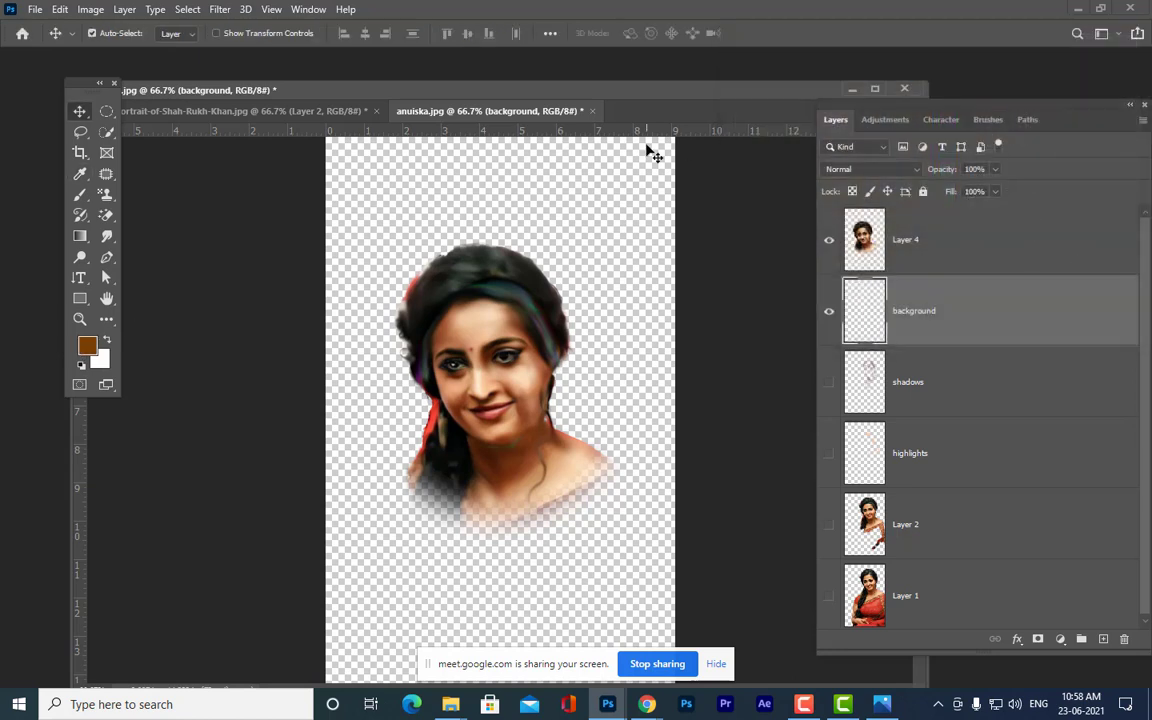
key("alt+BackSpace")
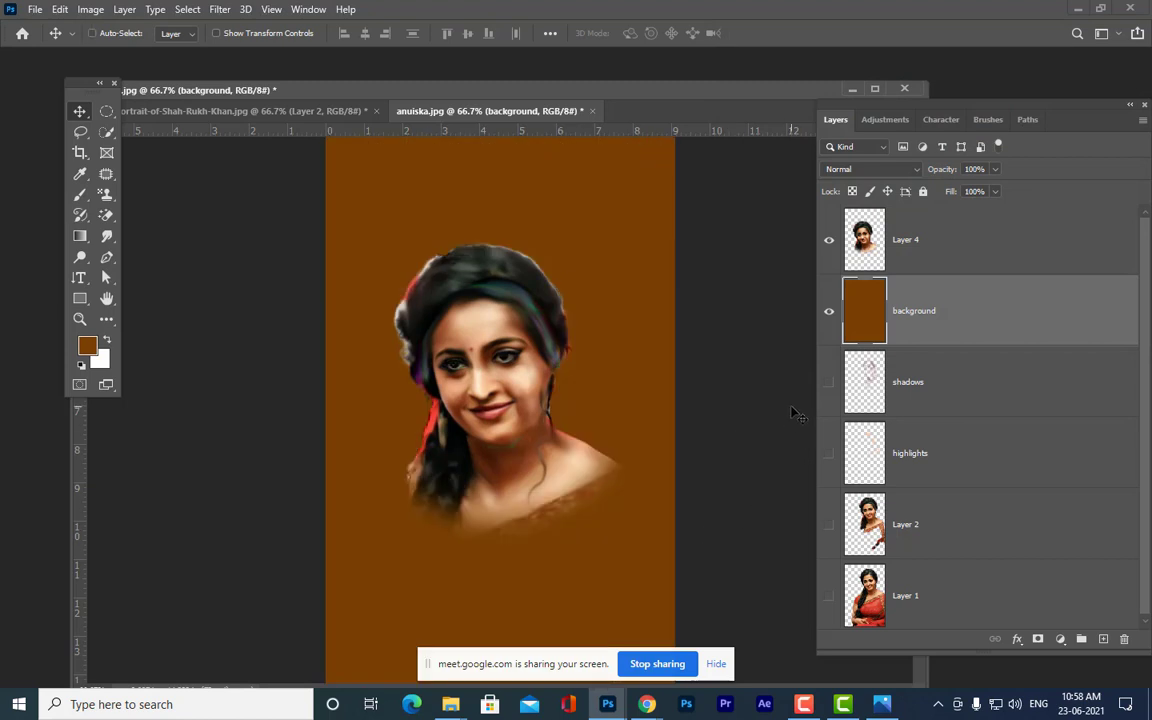
key("ctrl+minus")
key("ctrl+plus")
left_click(944, 228)
key("ctrl+t")
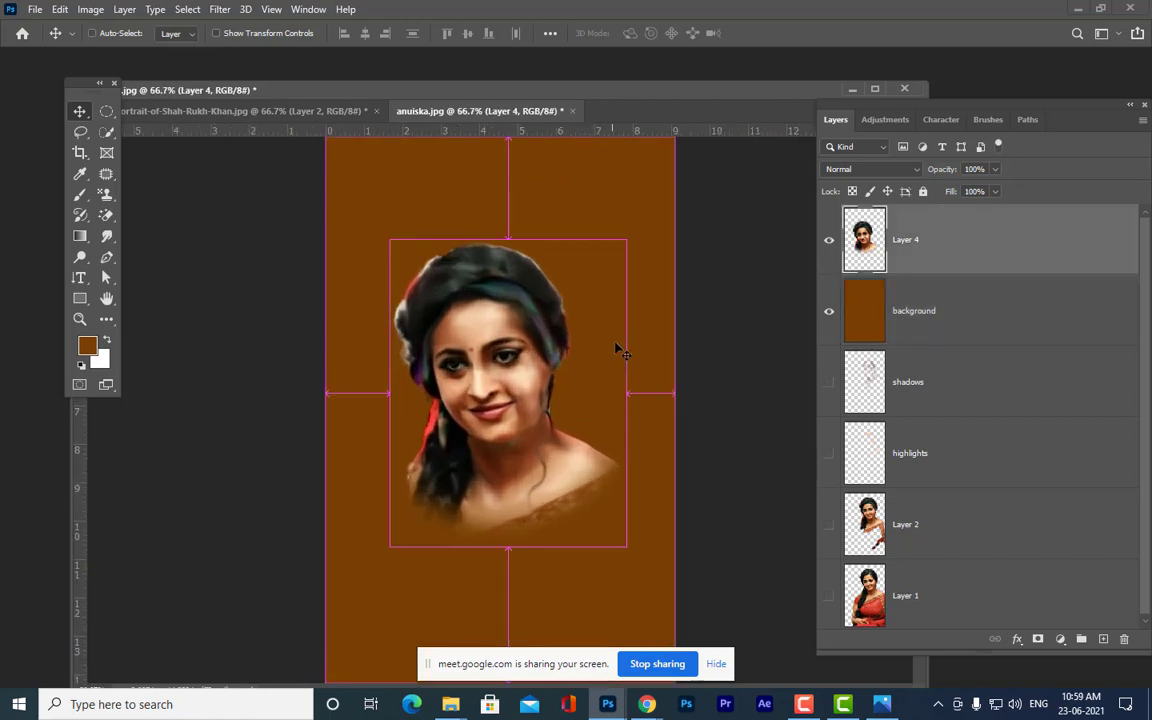
left_click_drag(626, 240, 638, 226)
key("ctrl+z")
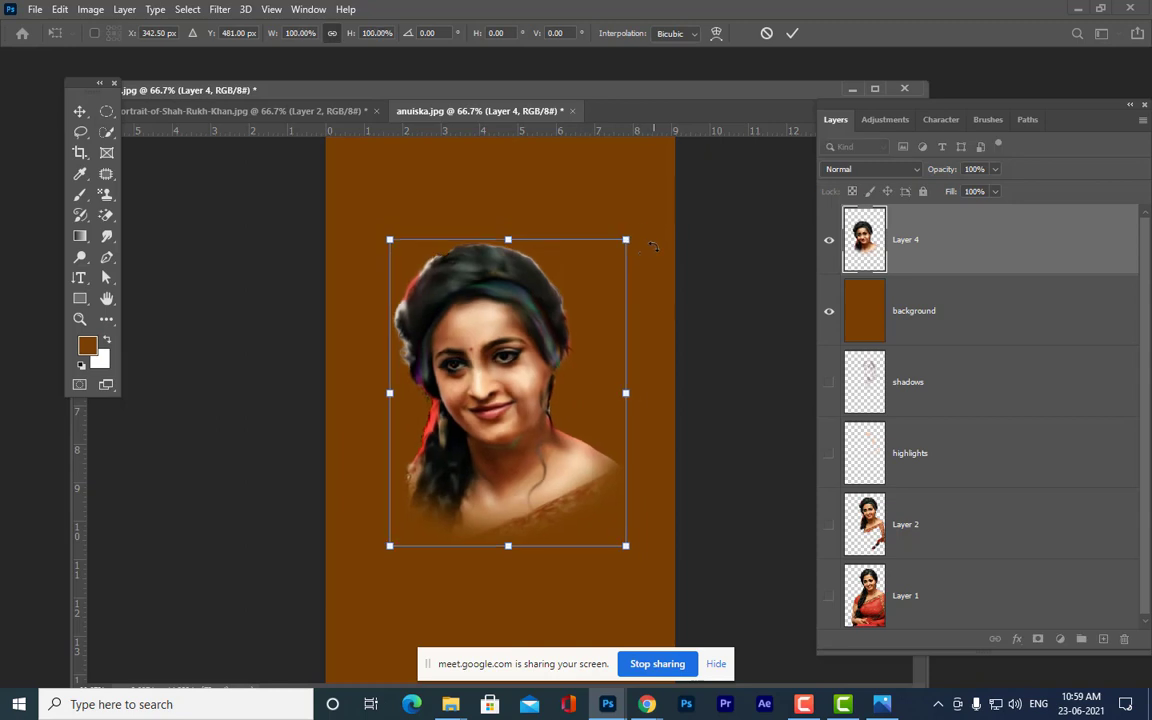
key("Escape")
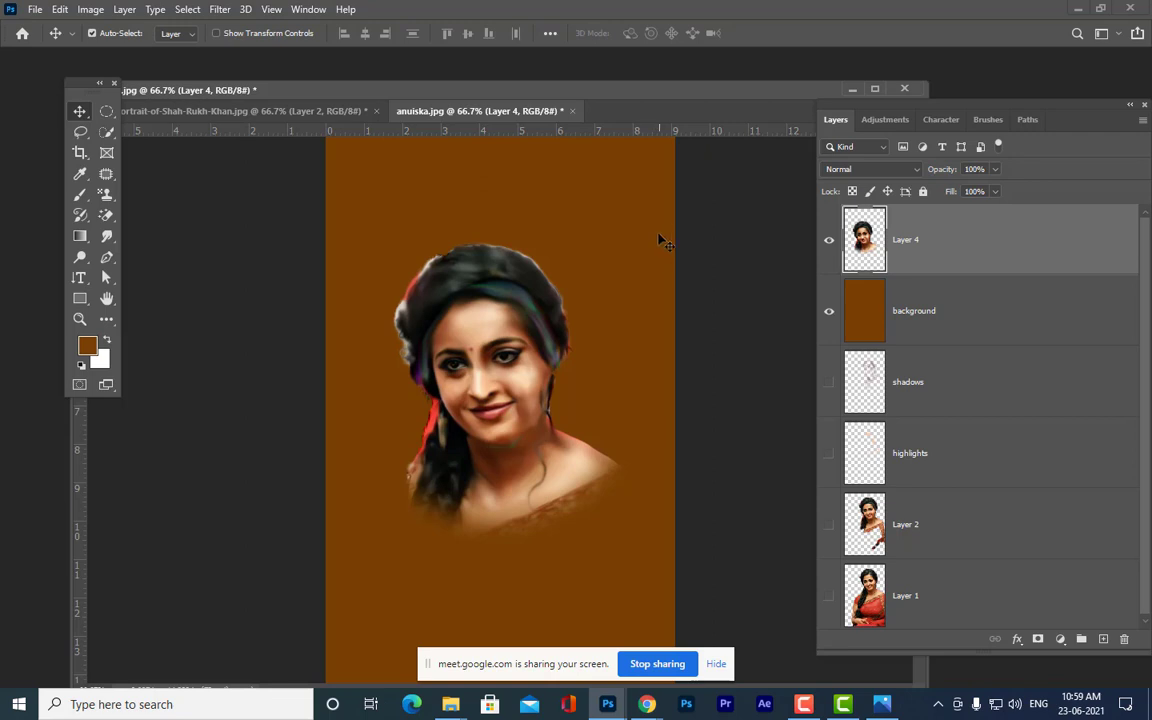
- Clear the brown fill from the background layer and delete that layer
left_click(978, 312)
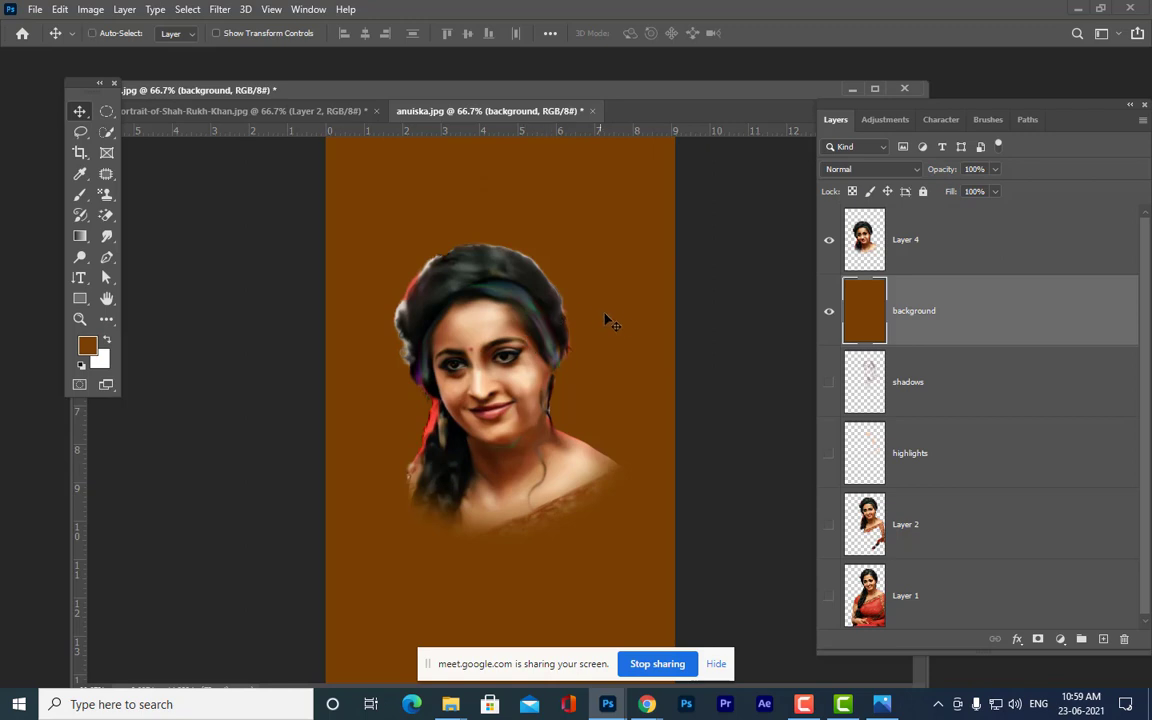
key("ctrl+a")
key("Delete")
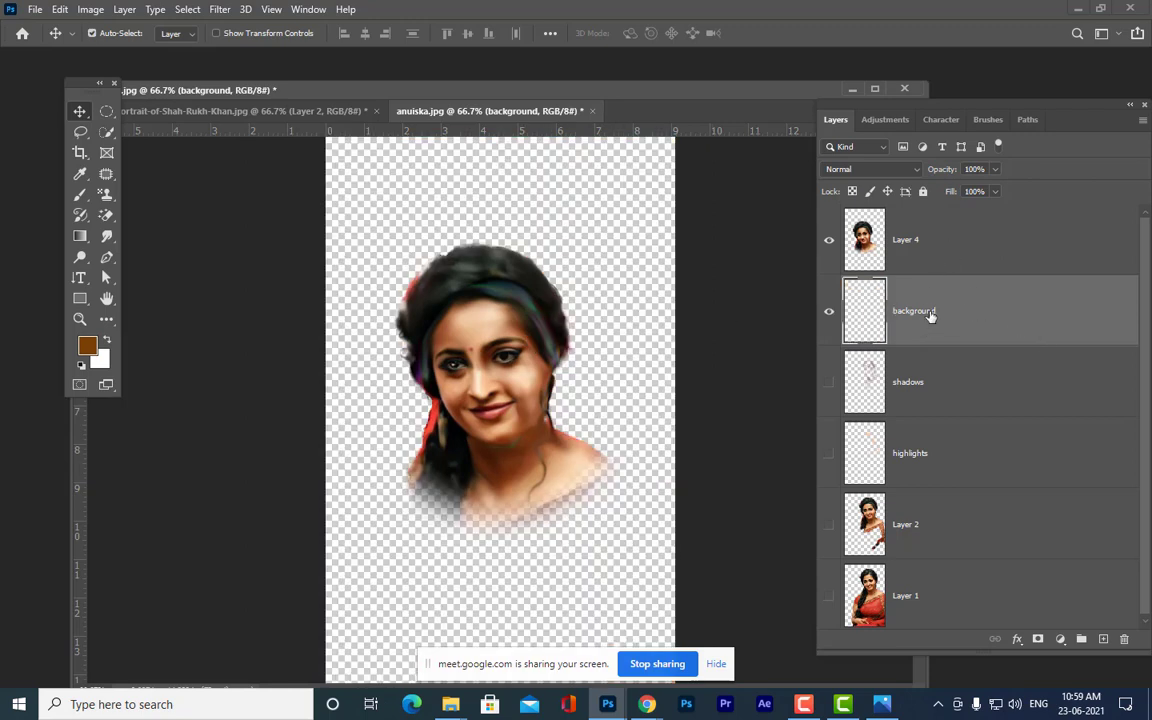
key("Delete")
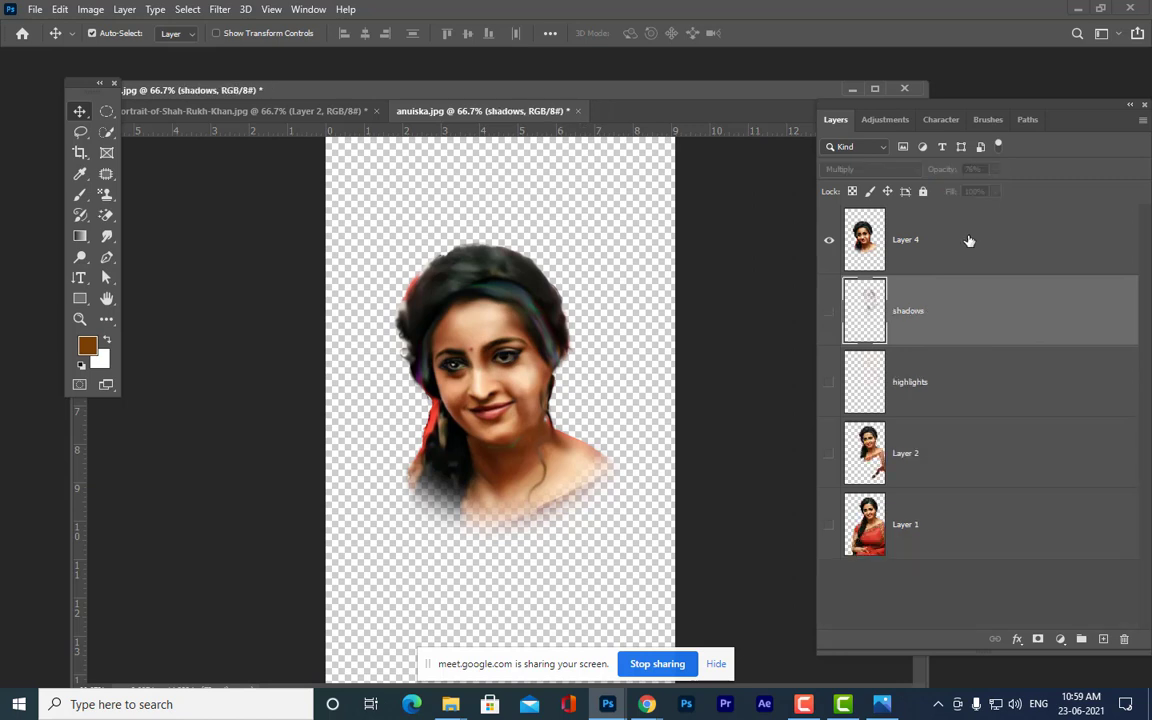
- Add a new layer directly beneath the portrait on Layer 4 and fill it with the brown foreground color
left_click(969, 241)
left_click(1103, 639)
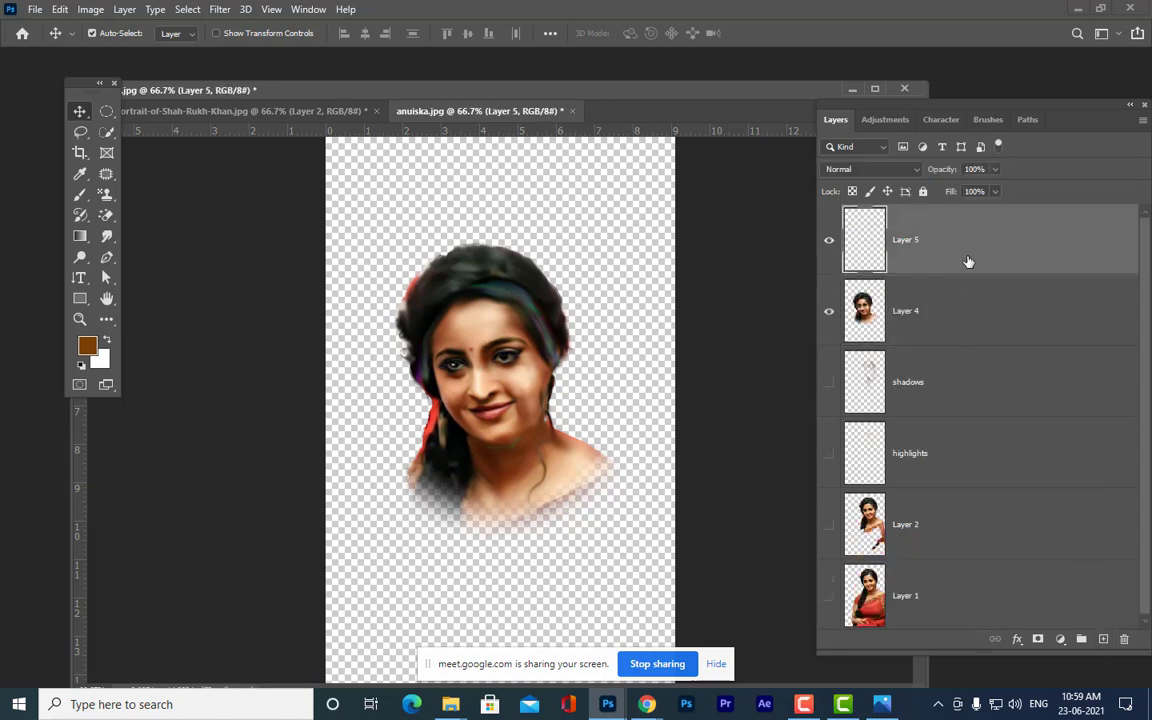
left_click_drag(969, 261, 955, 330)
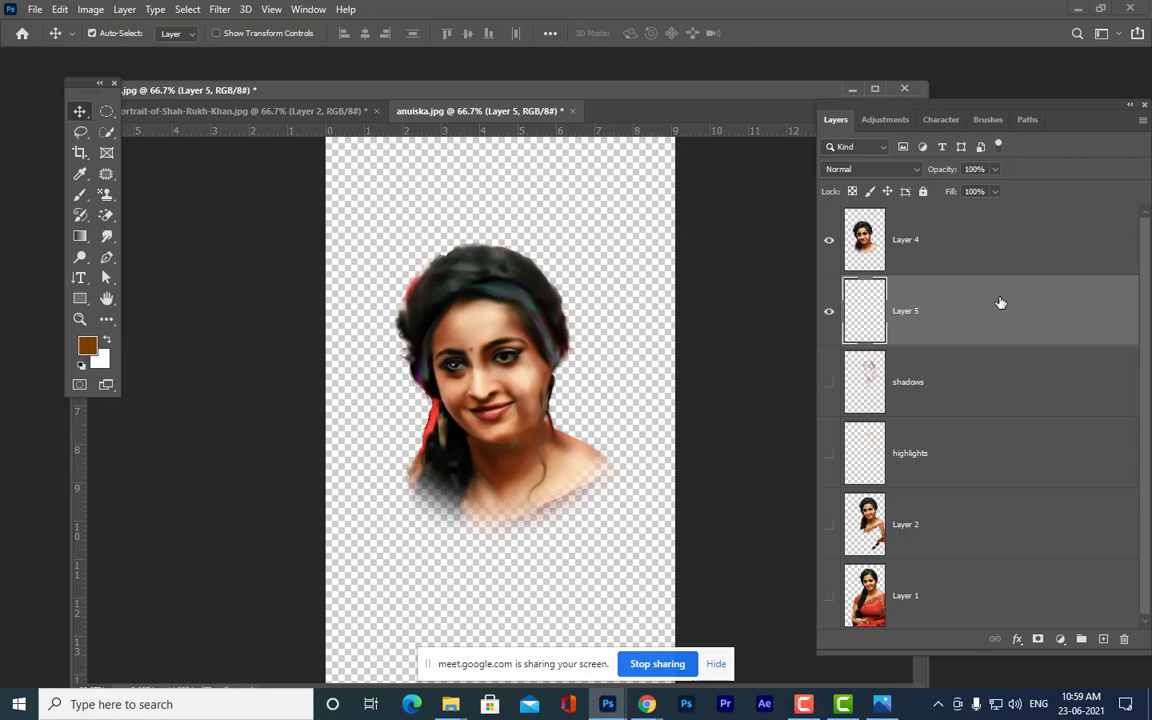
key("alt+BackSpace")
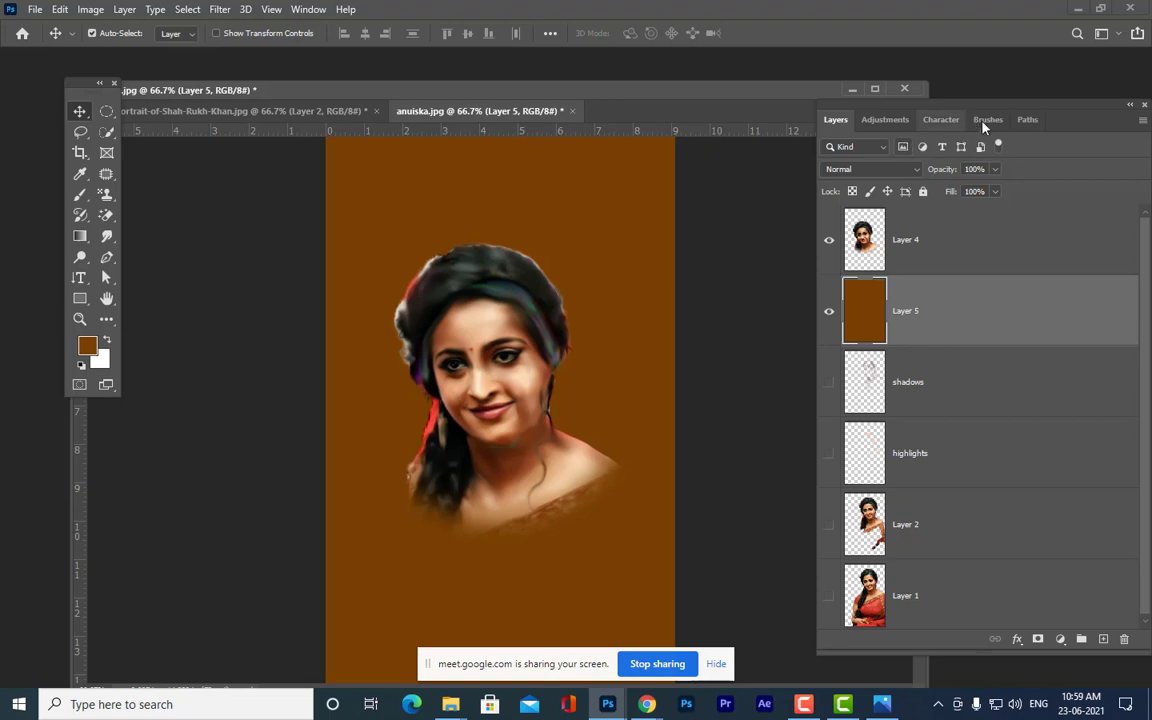
- Enlarge the portrait on Layer 4 to about 106% around its center
left_click_drag(946, 106, 959, 103)
left_click_drag(538, 87, 560, 85)
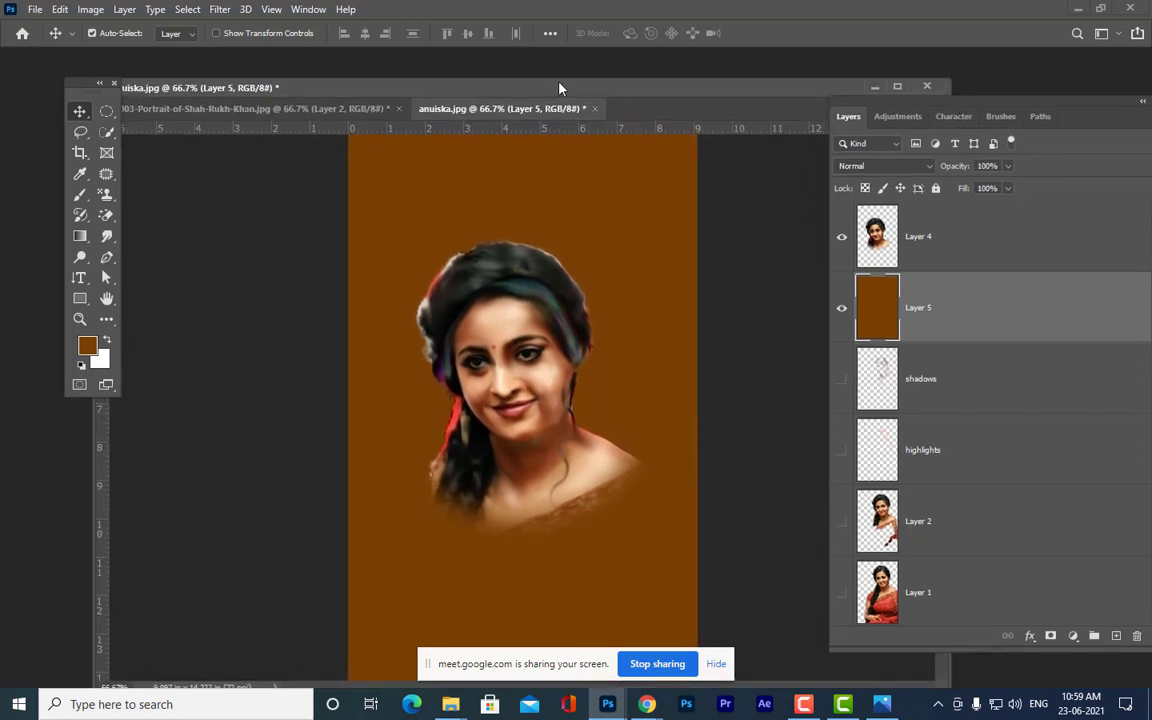
left_click(1012, 264)
key("ctrl+t")
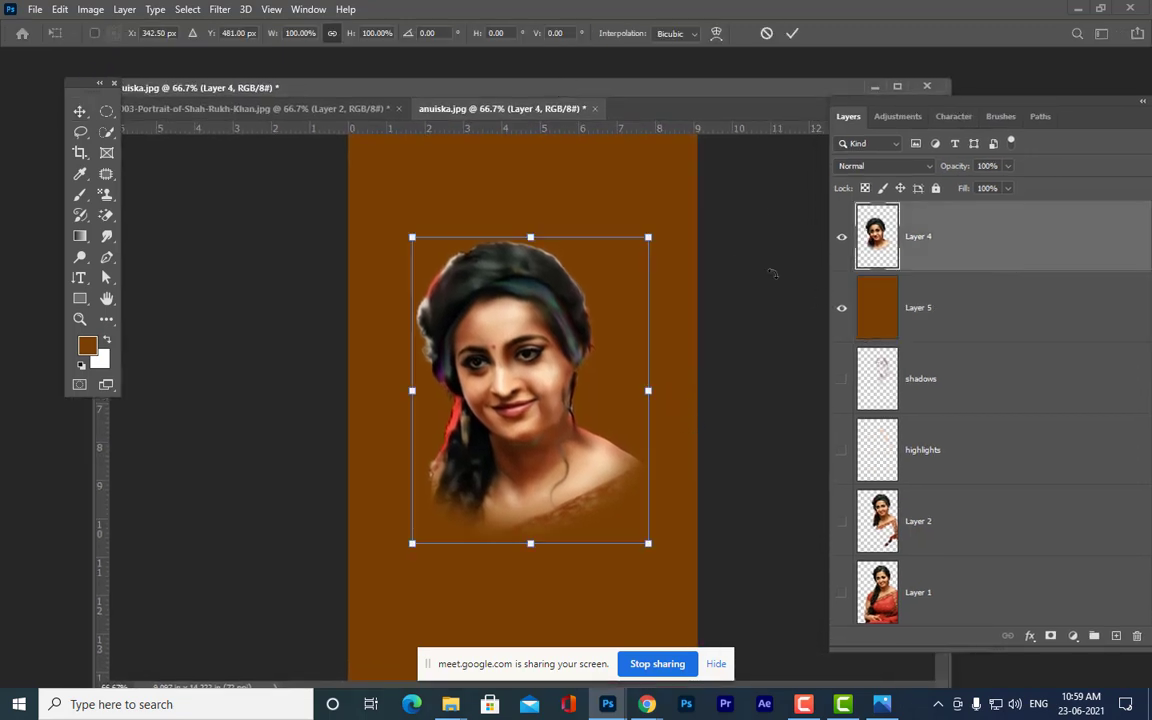
left_click_drag(648, 224, 658, 222)
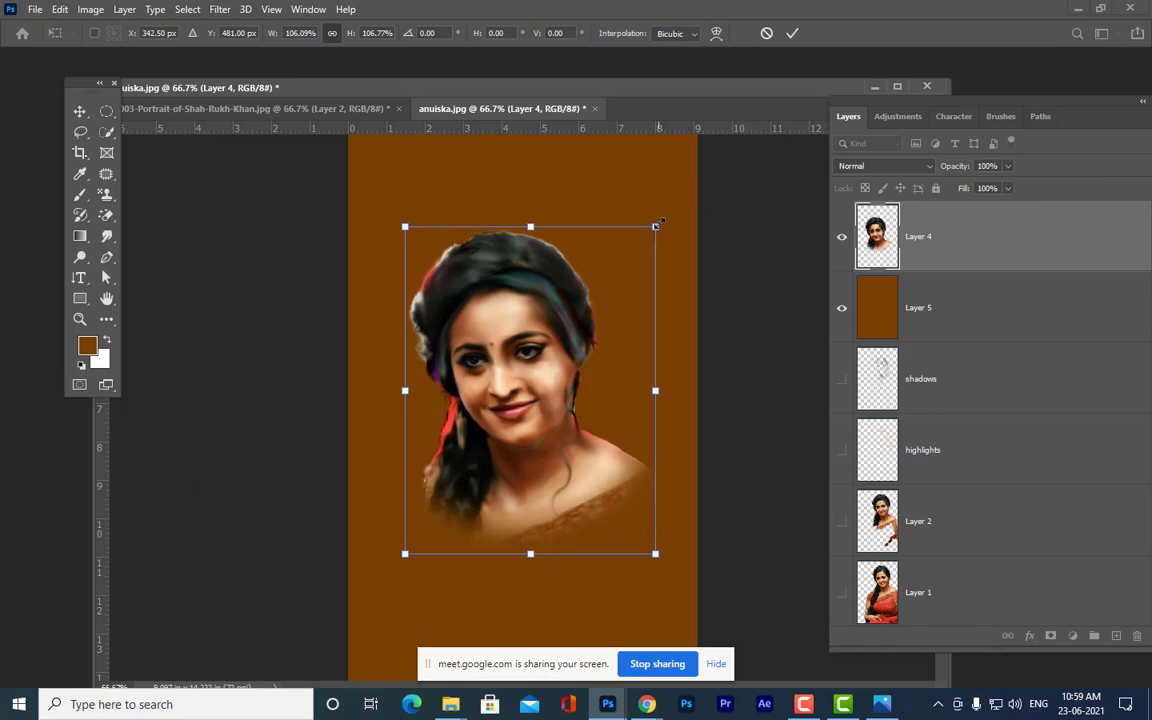
- Add a new empty layer between the brown background layer and the portrait
left_click(1046, 304)
left_click_drag(892, 100, 940, 91)
left_click_drag(695, 83, 703, 76)
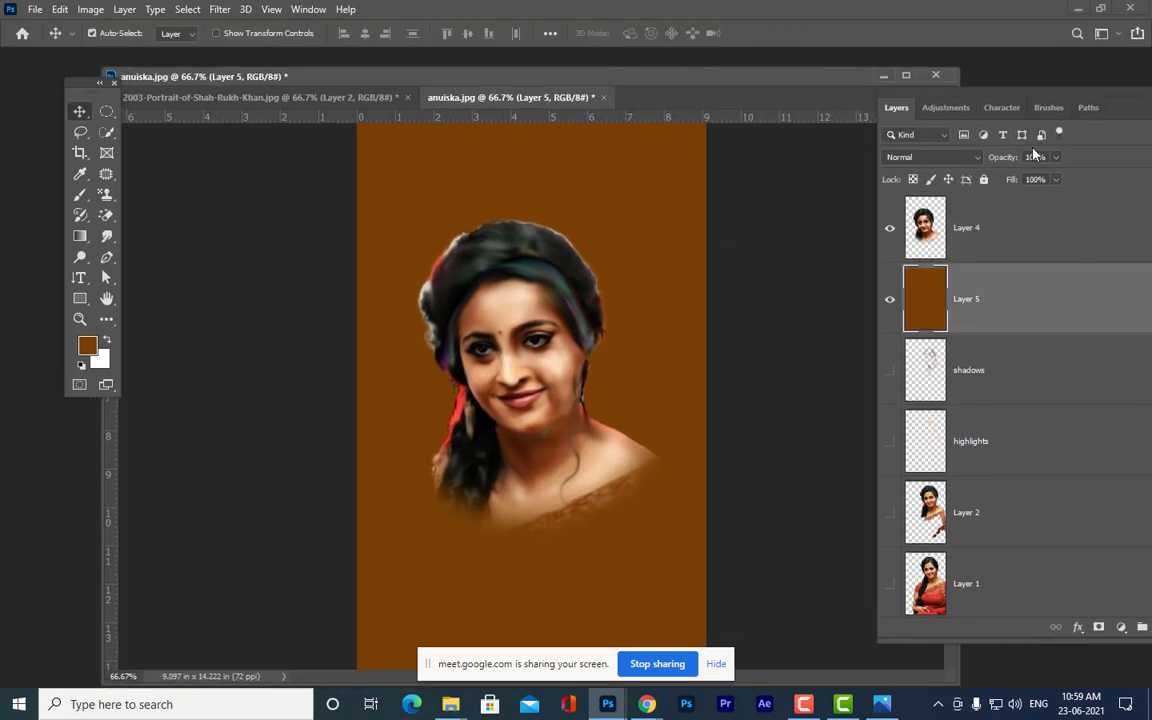
left_click_drag(956, 91, 930, 122)
left_click(1105, 621)
left_click_drag(530, 80, 508, 88)
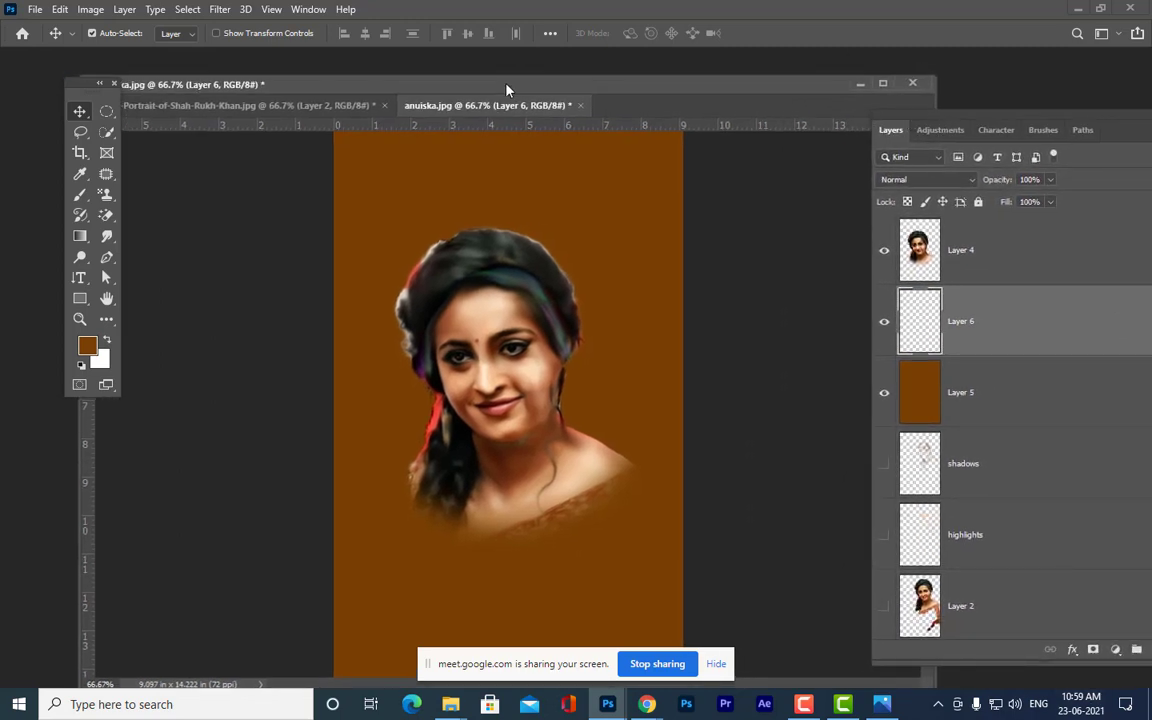
- Select the Brush tool with 100% flow and the Watercolor 1 brush preset
left_click(80, 194)
left_click(467, 34)
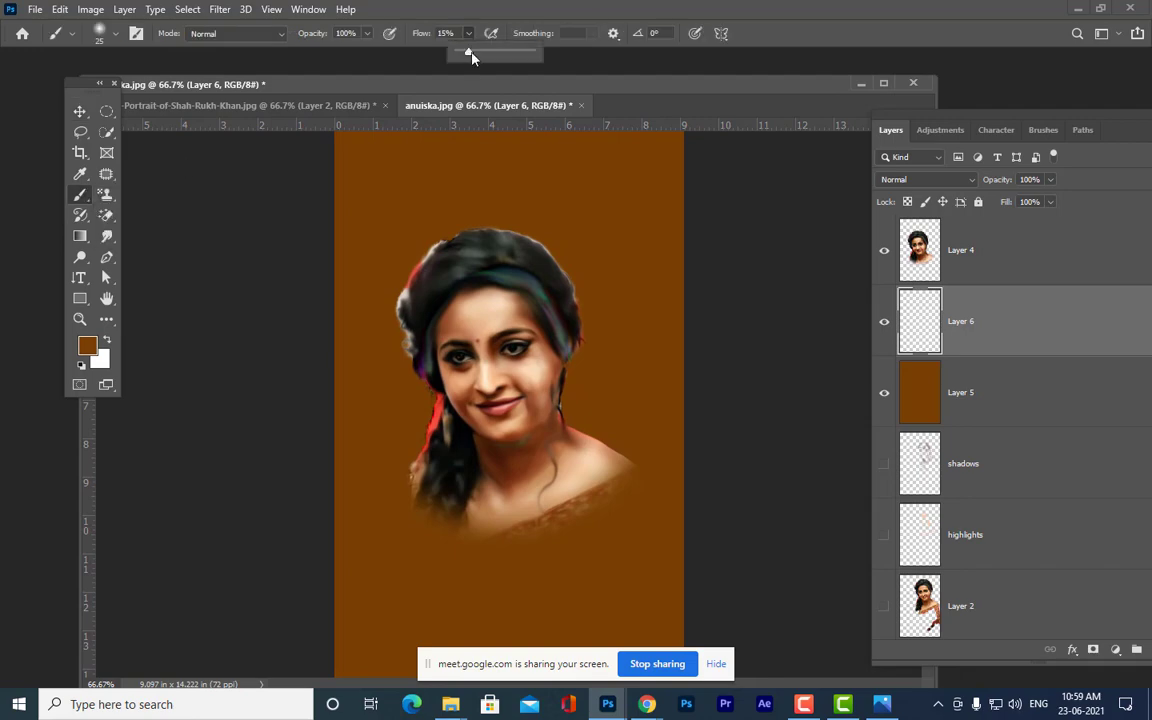
left_click(103, 33)
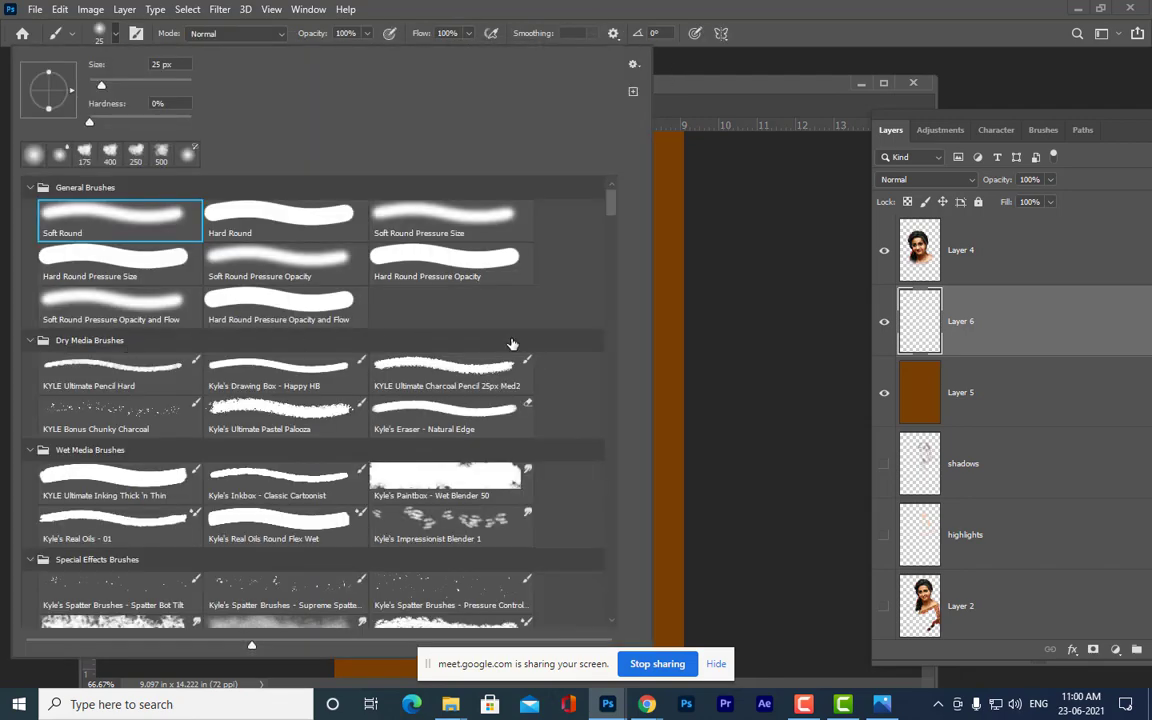
left_click_drag(611, 235, 626, 640)
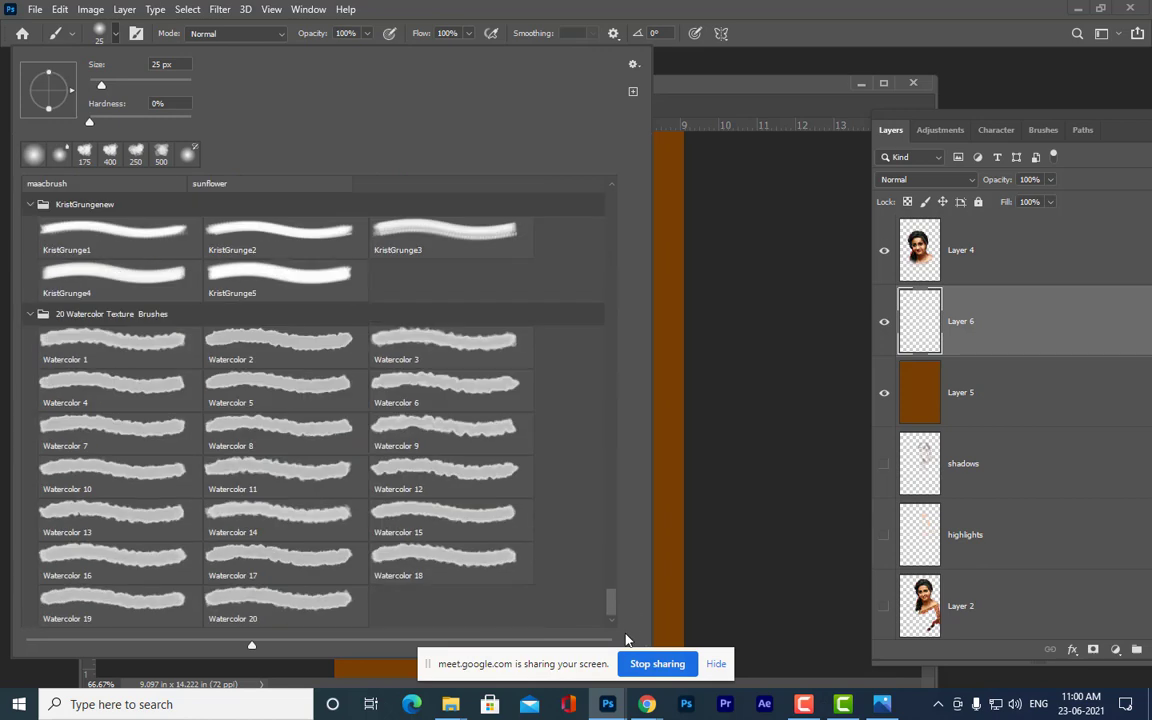
left_click(100, 345)
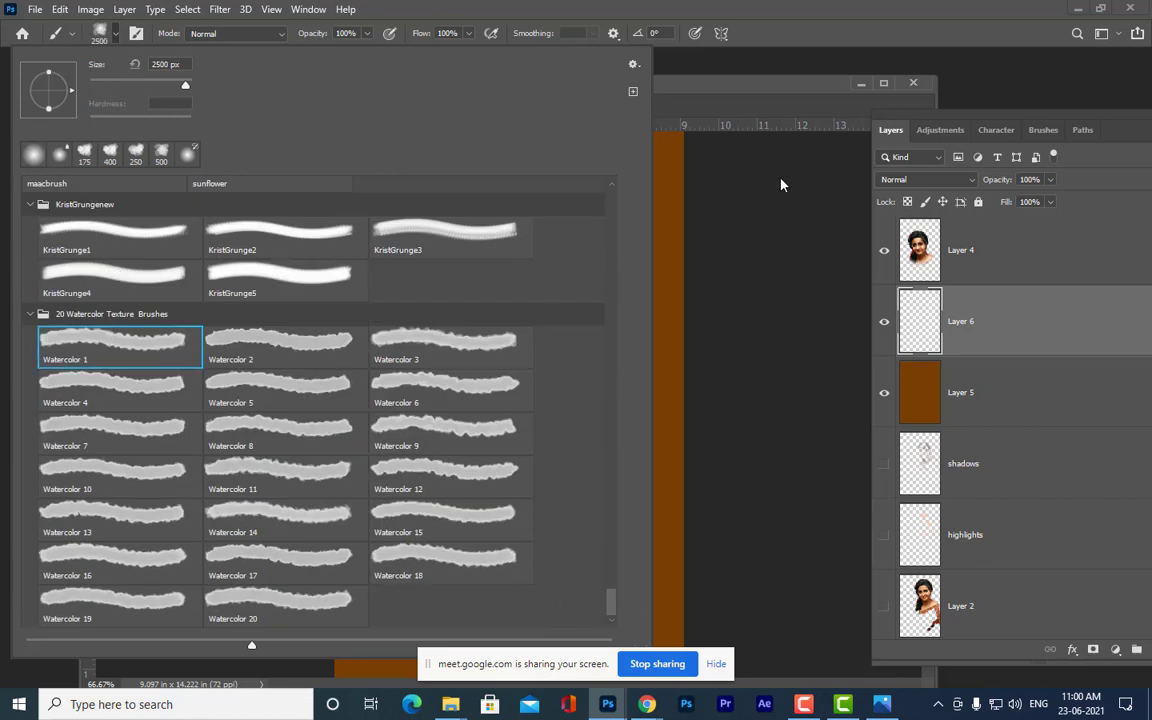
left_click(736, 77)
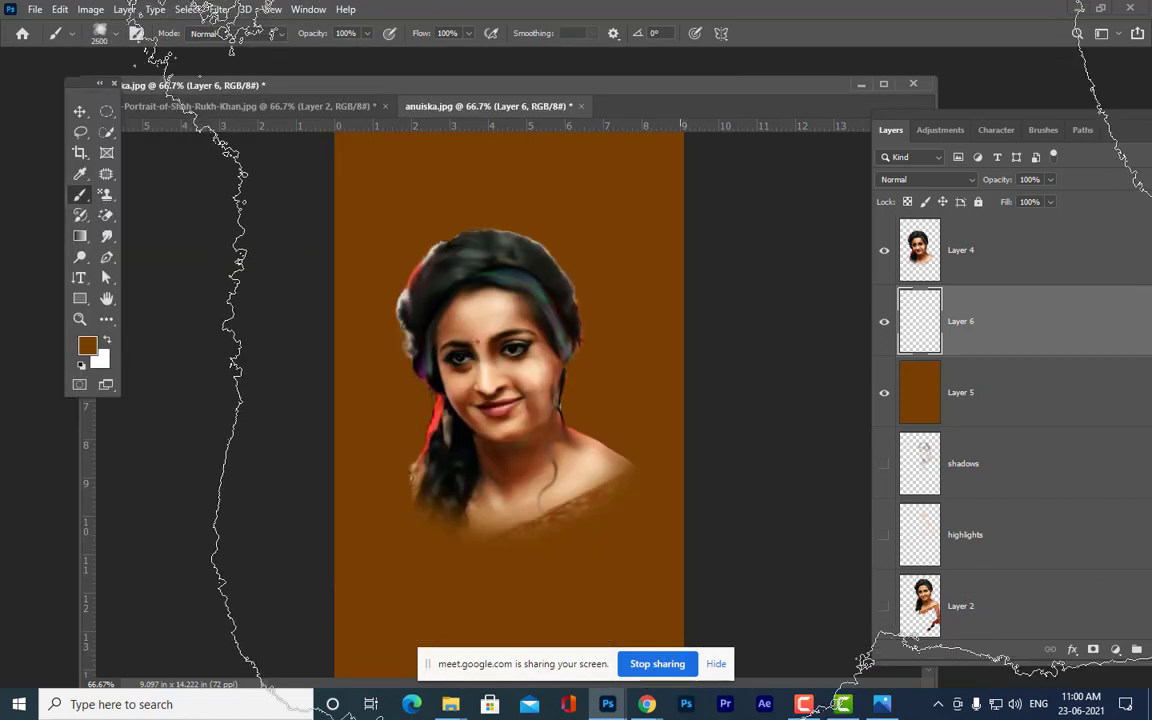
- Switch the brush preset to KristGrunge4 from the KristGrungenew set
left_click(110, 38)
scroll(200, 330, "up", 3)
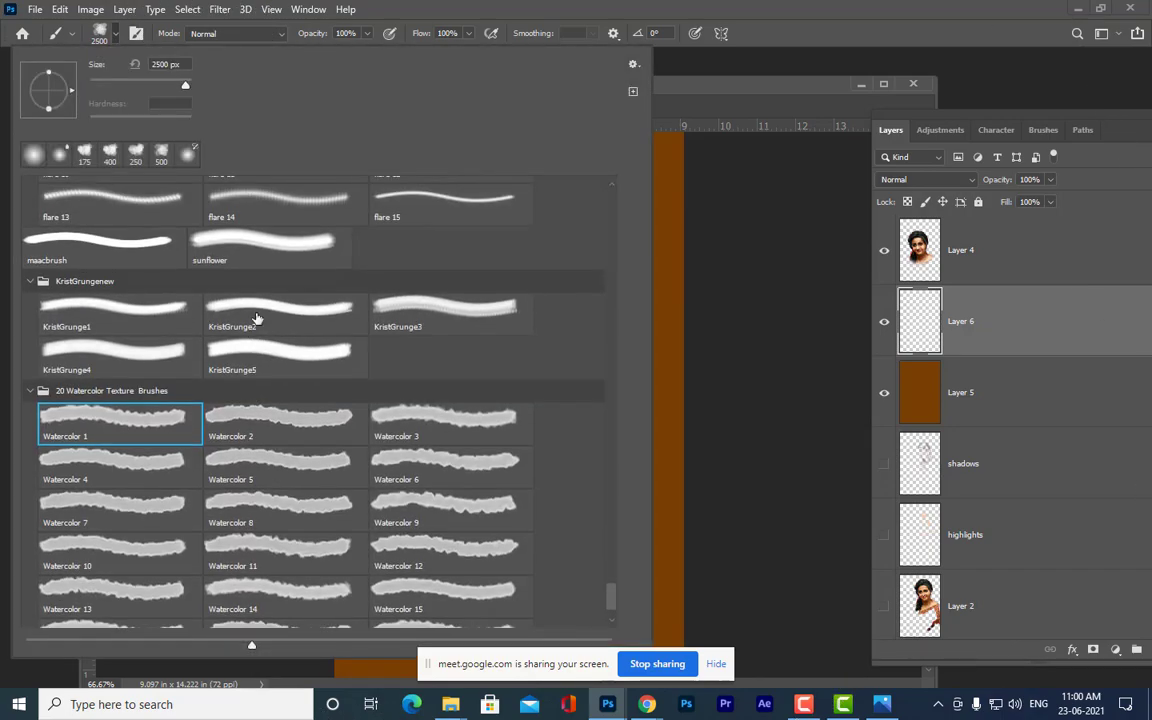
left_click(115, 376)
left_click(670, 80)
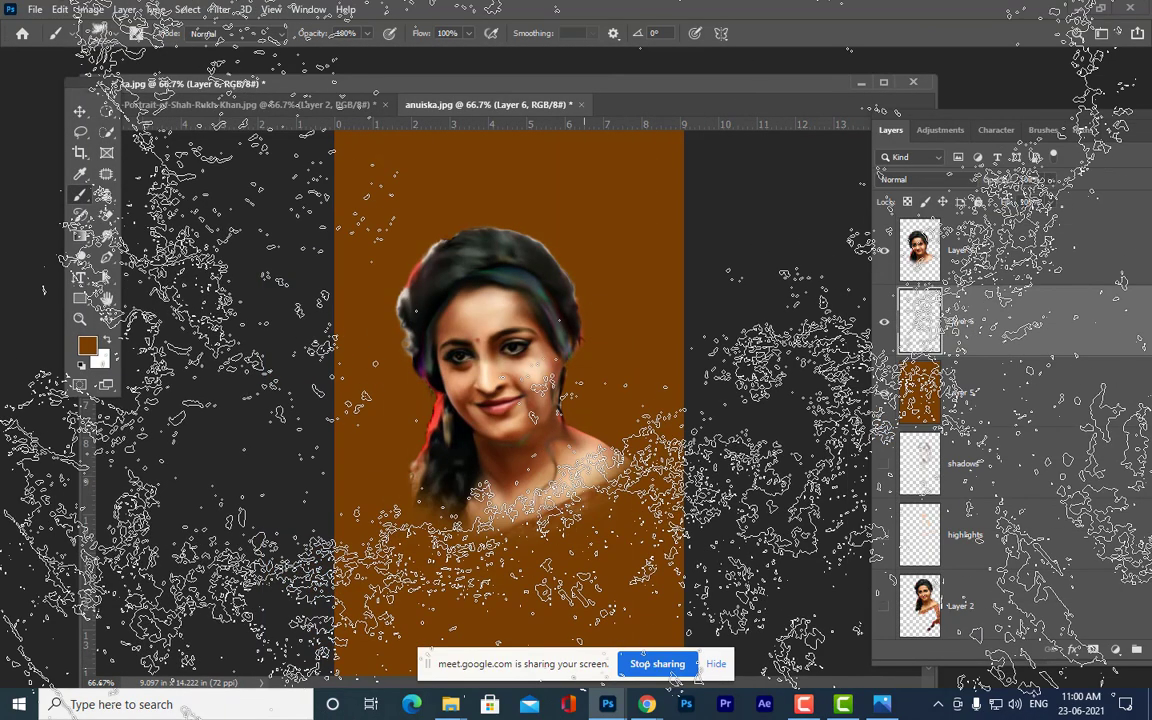
- Set the foreground color to bright green 7cfb0c and paint grunge texture above and behind the hair with a 600 px brush
left_click(86, 347)
left_click_drag(950, 263, 953, 222)
left_click(926, 82)
left_click(1091, 70)
key("b")
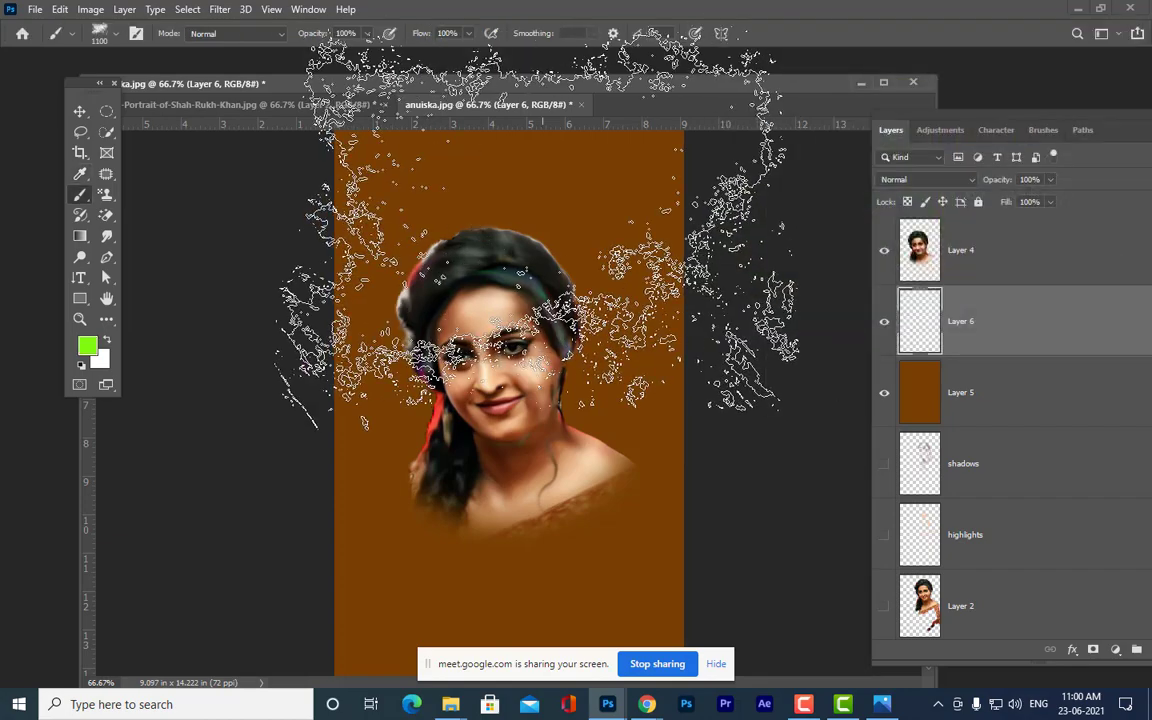
key("bracketleft")
key("bracketleft")
key("bracketleft")
left_click(482, 230)
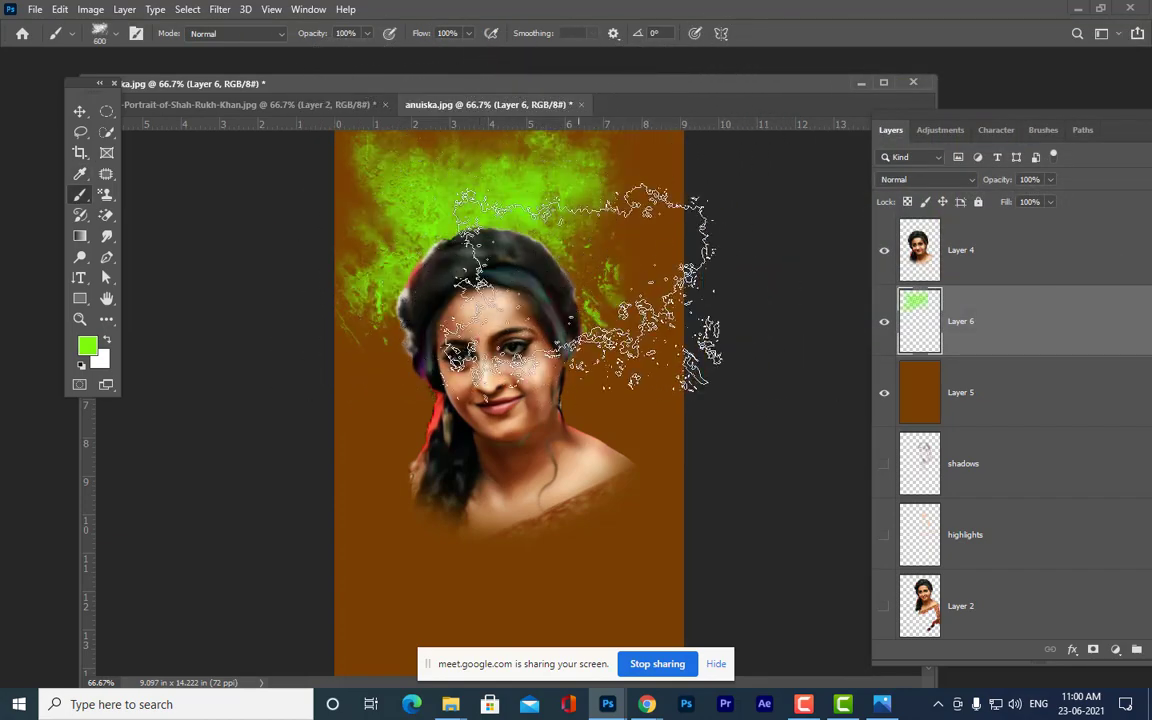
- Set the foreground color to yellow e7fb0c and paint grunge texture in the canvas's upper right area beside the hair
left_click(90, 348)
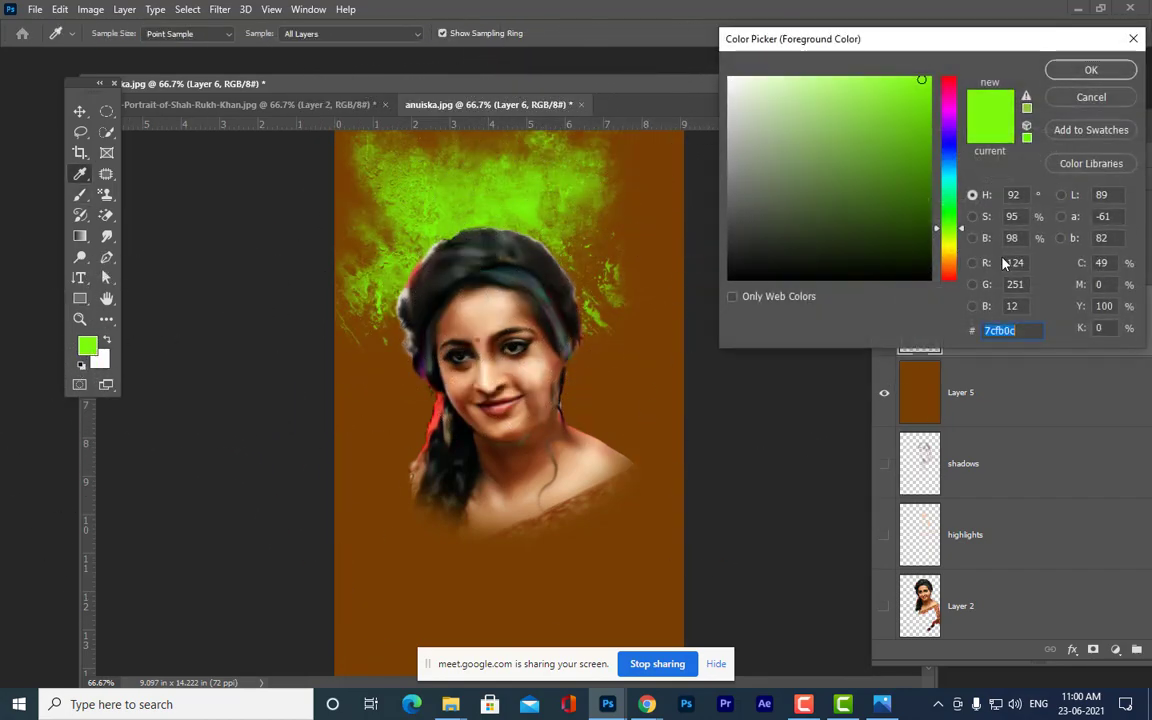
left_click_drag(953, 258, 951, 244)
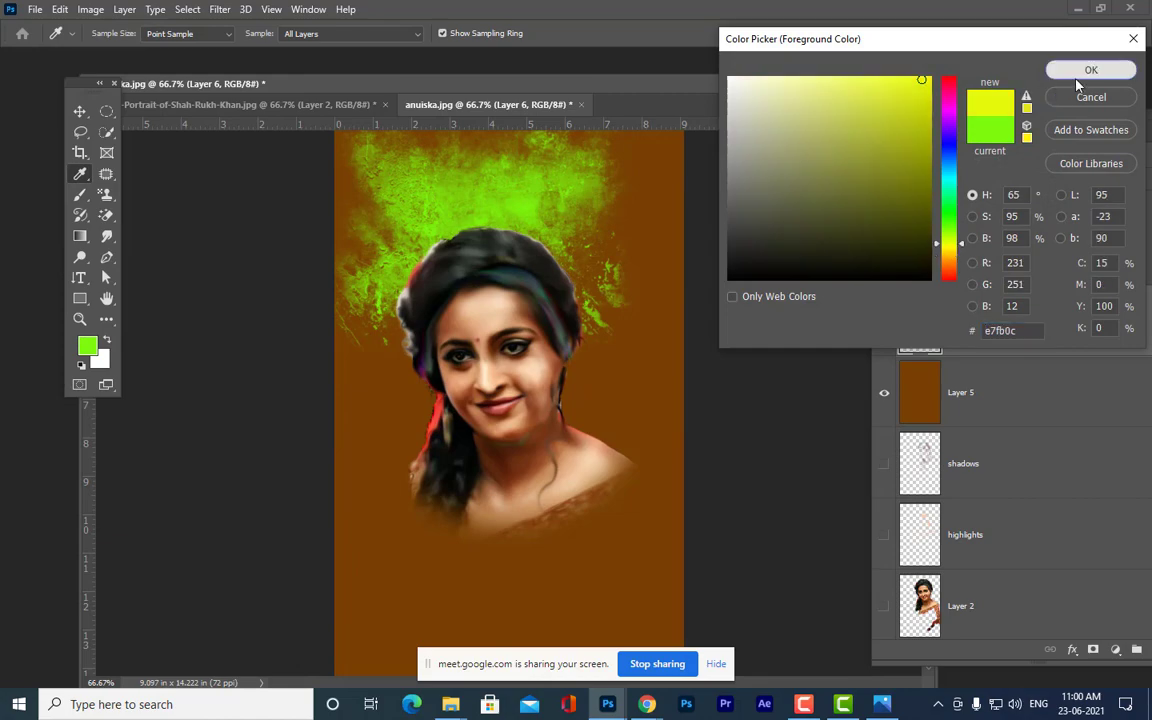
left_click(1079, 76)
left_click(606, 256)
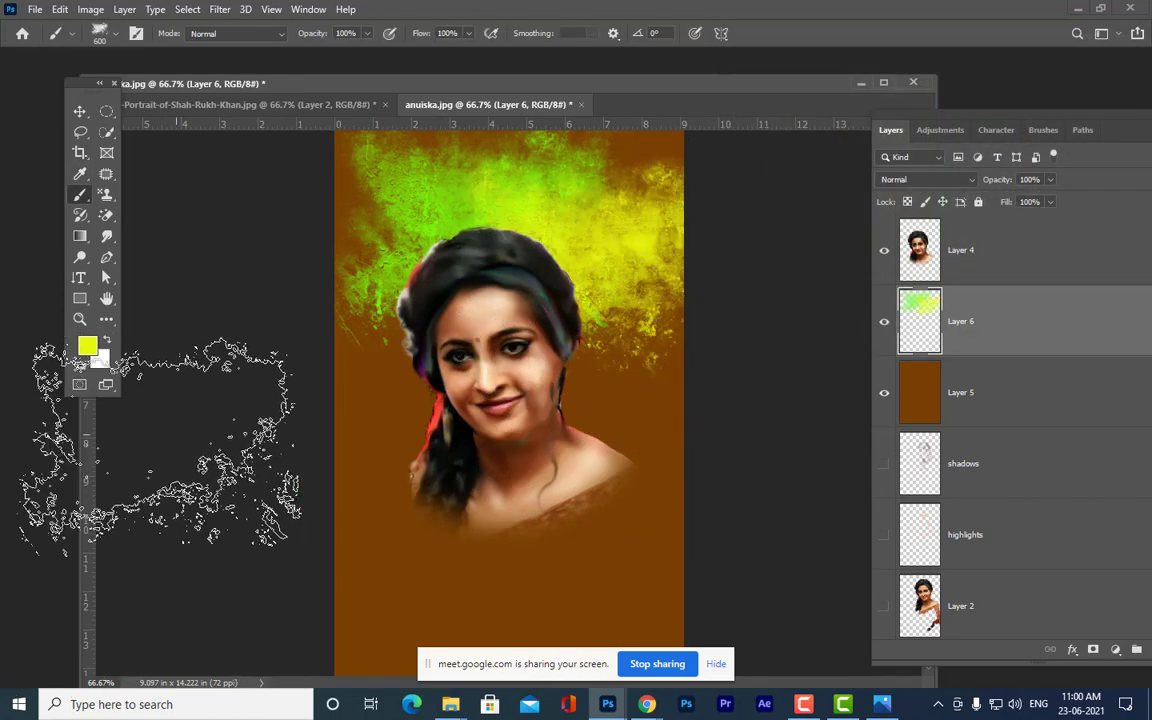
- Set the foreground color to magenta and paint grunge texture along the canvas's right side, beside the face and above the shoulder
left_click(87, 345)
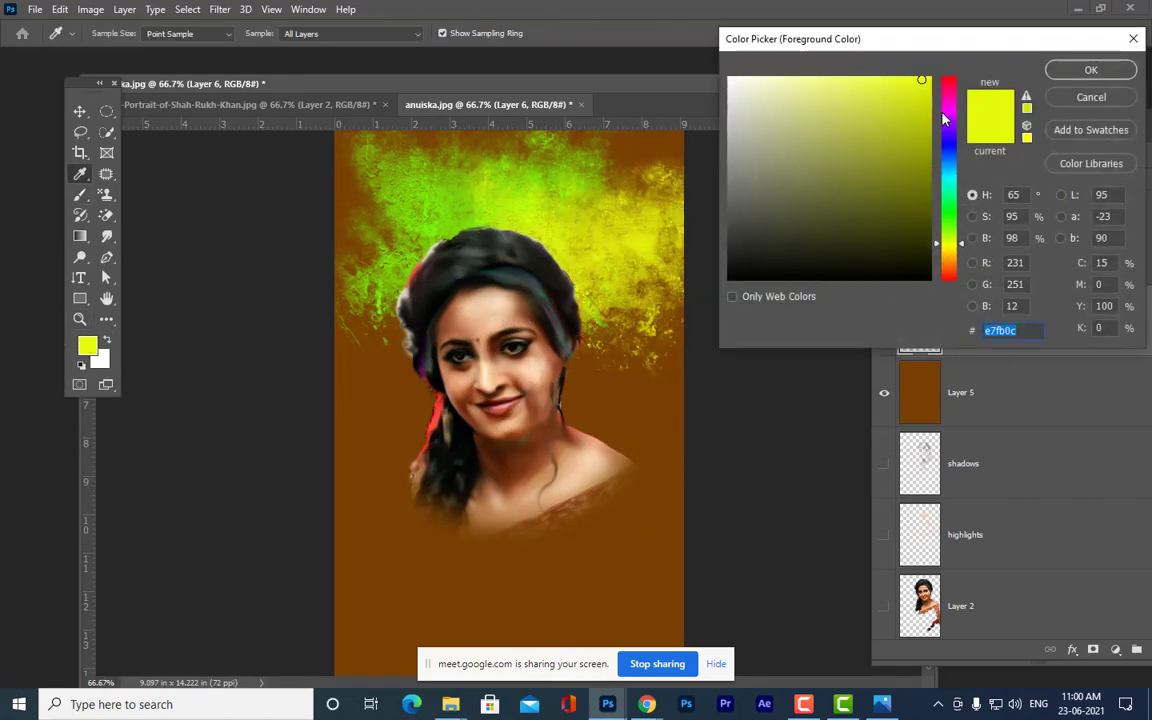
left_click(943, 118)
left_click(1091, 69)
left_click(630, 400)
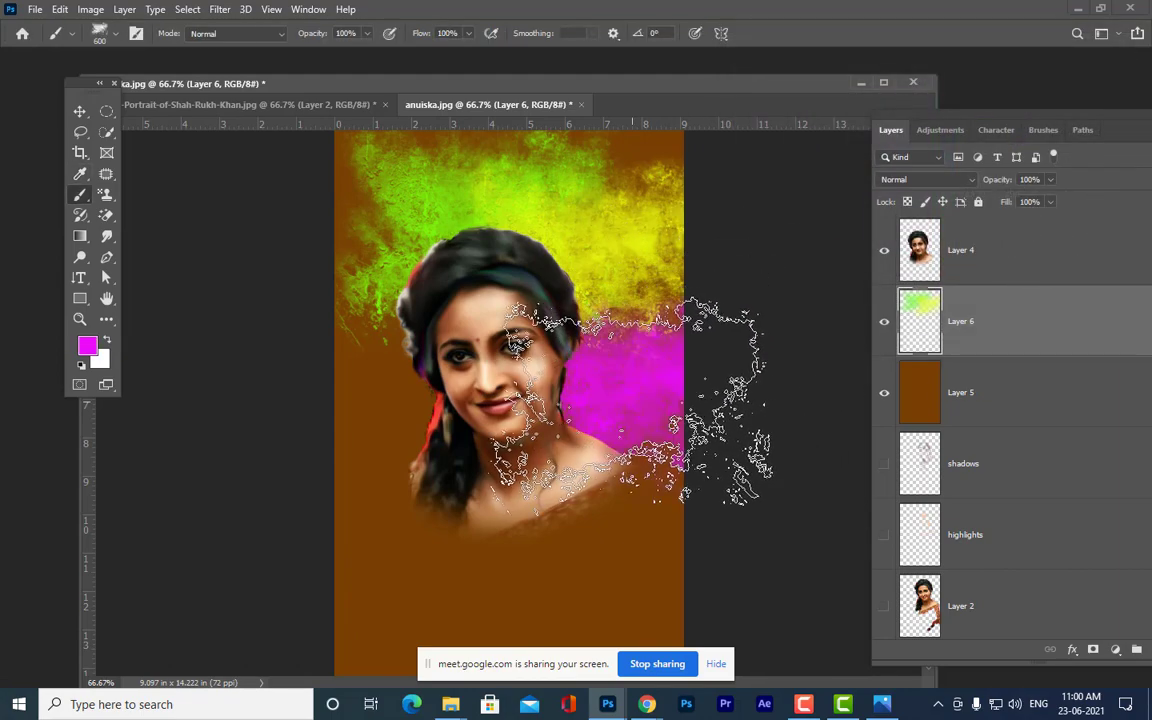
left_click(622, 372)
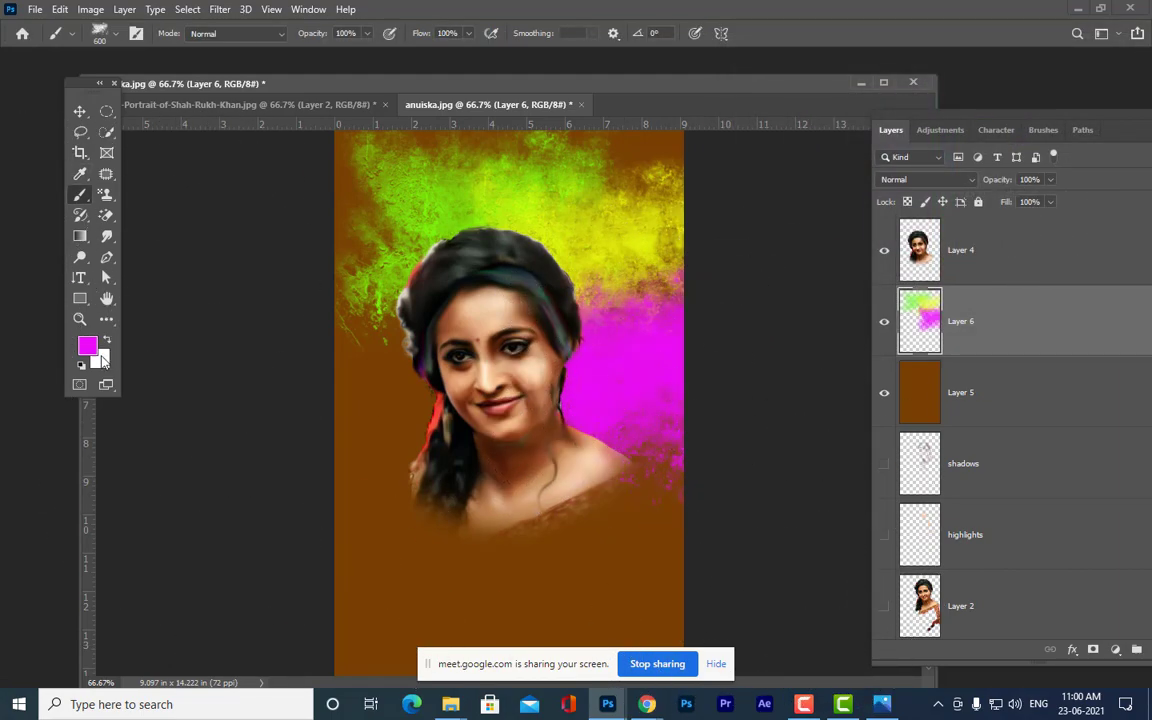
- Set the foreground color to red and paint grunge texture along the canvas's left side, beside the face and braid
left_click(87, 345)
left_click(948, 82)
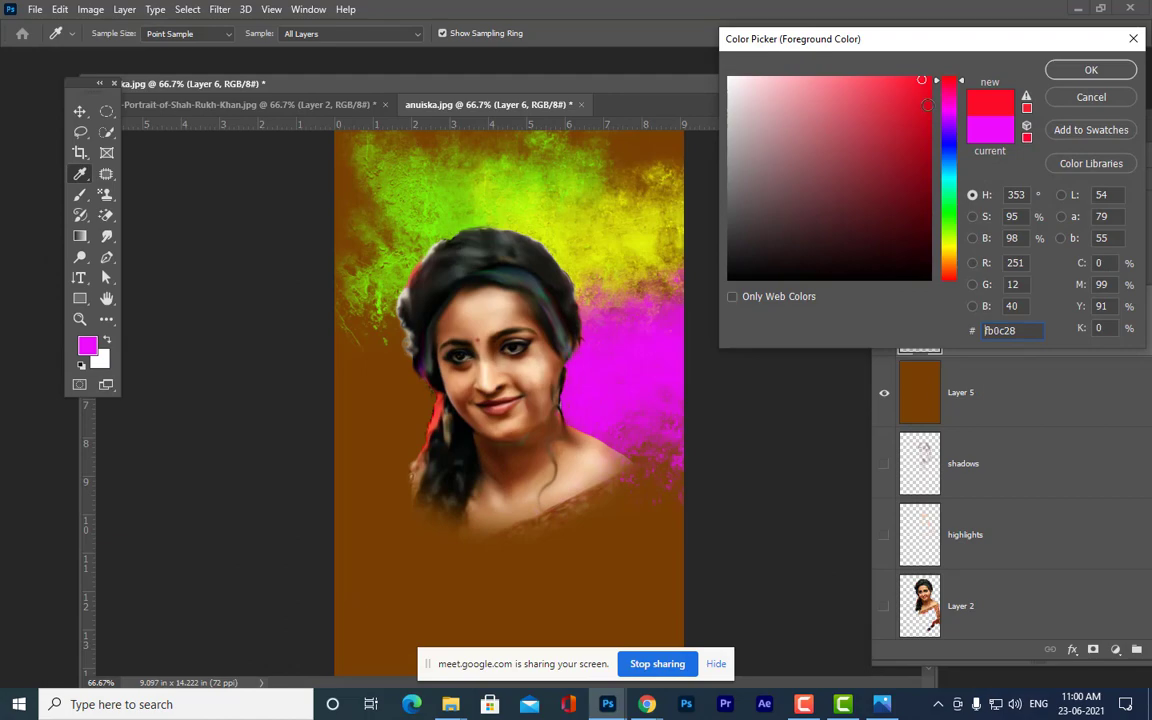
left_click(1091, 69)
left_click(360, 400)
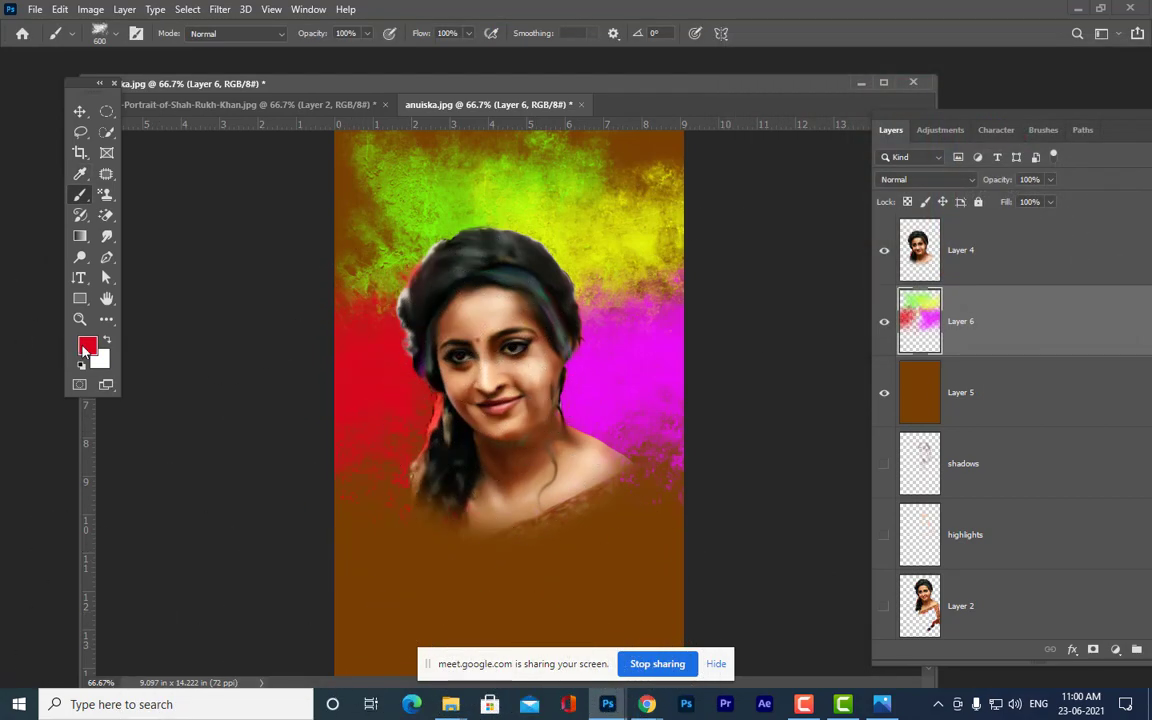
- Set the foreground color to orange db8304 and paint texture above the red area and across the canvas's lower right
left_click(87, 345)
left_click(948, 244)
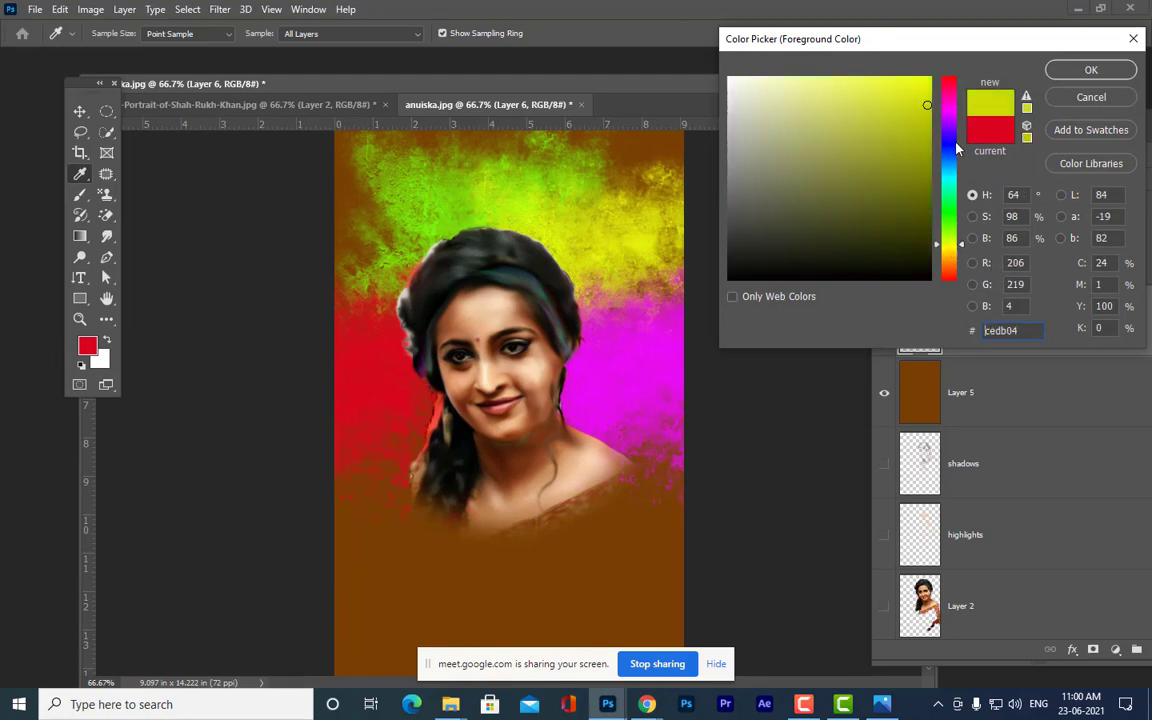
left_click_drag(960, 250, 960, 261)
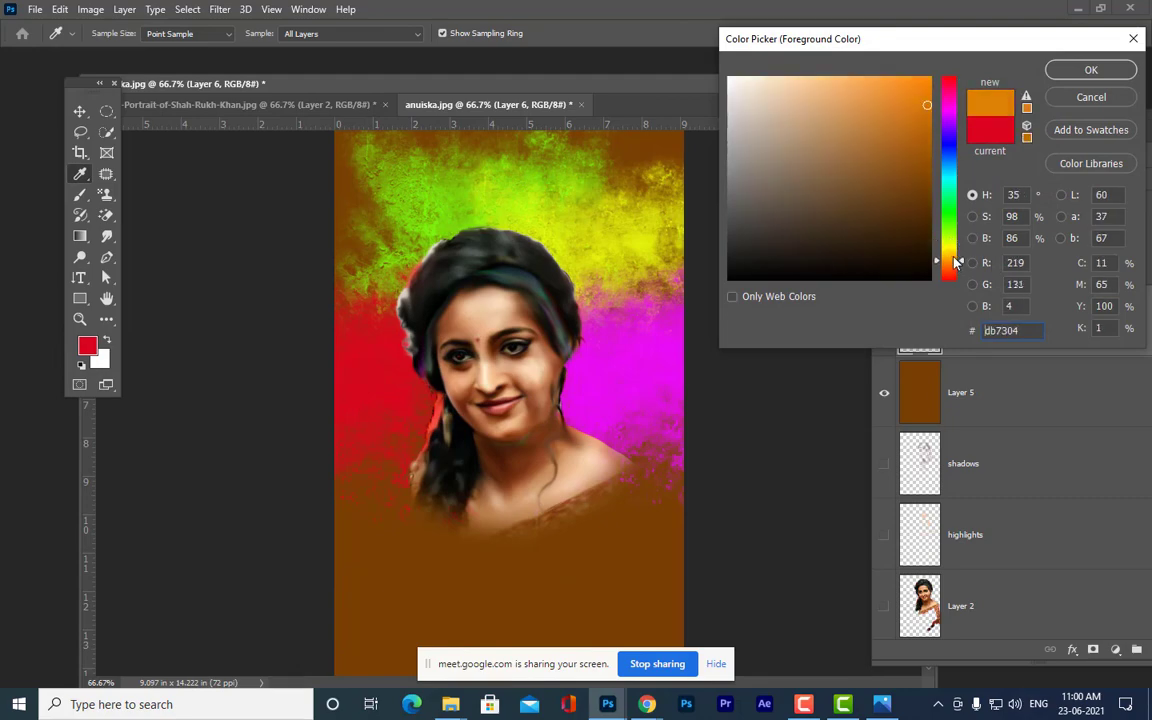
left_click(1091, 69)
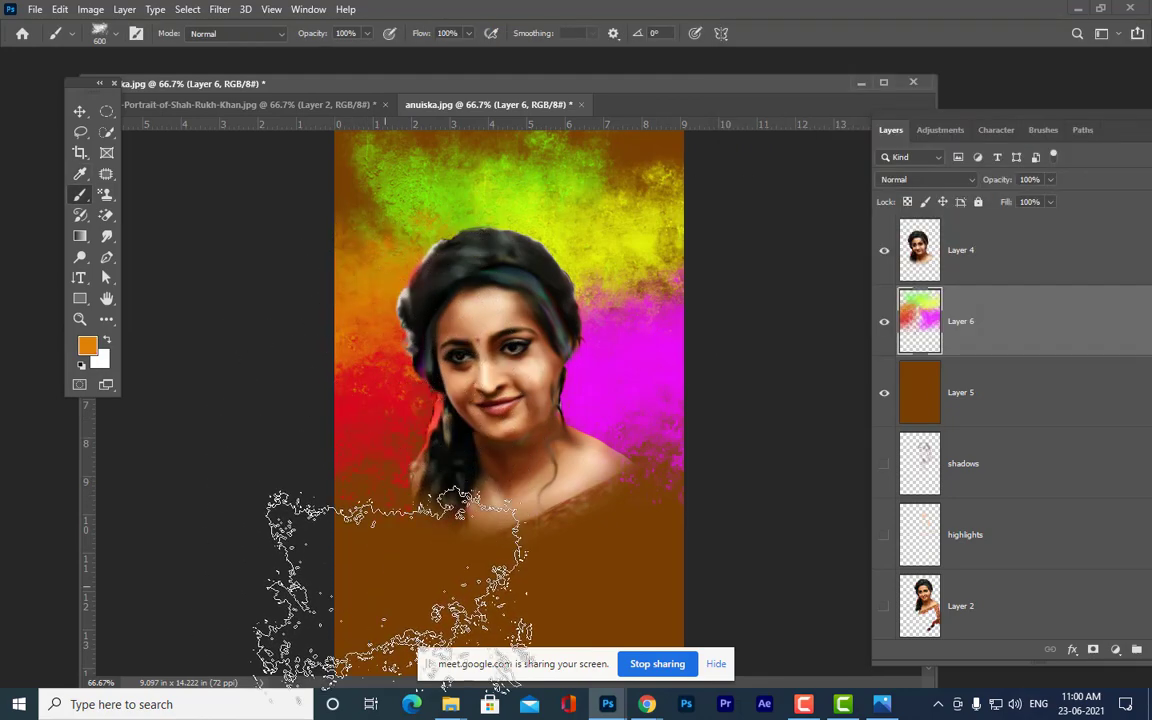
left_click_drag(567, 560, 622, 597)
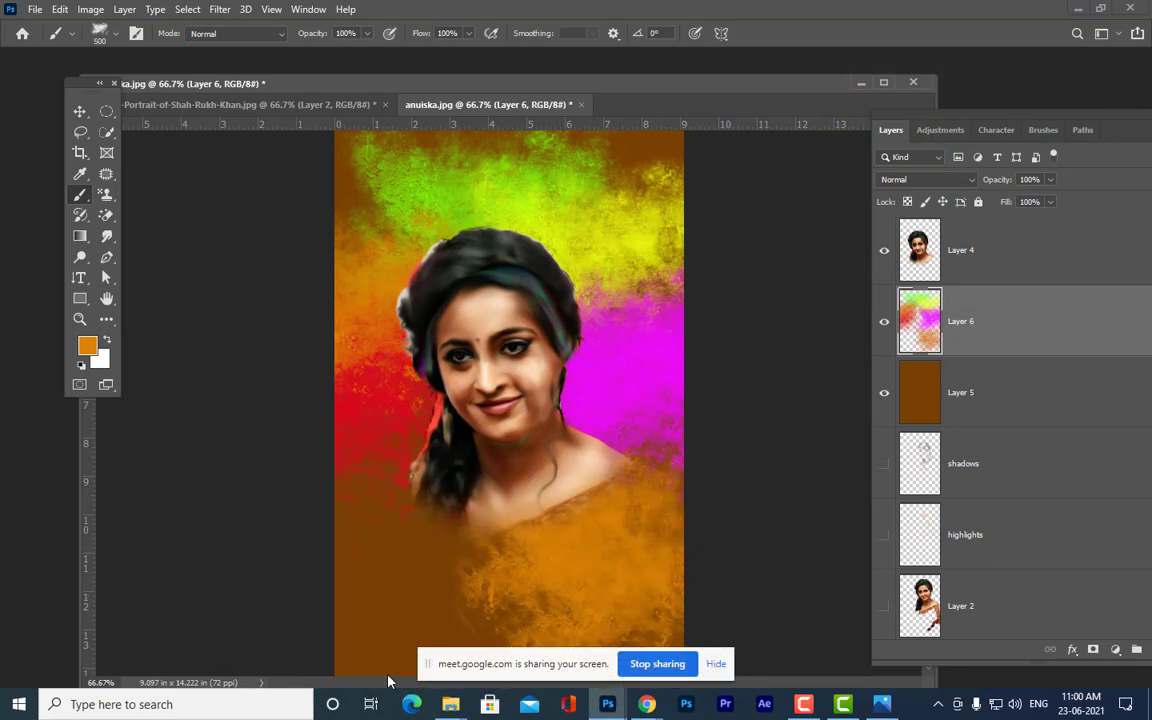
- Set the foreground color to cyan 04c9db and paint patches in both upper corners, the lower left and beside the shoulder with 400 and 300 px brushes
left_click(87, 345)
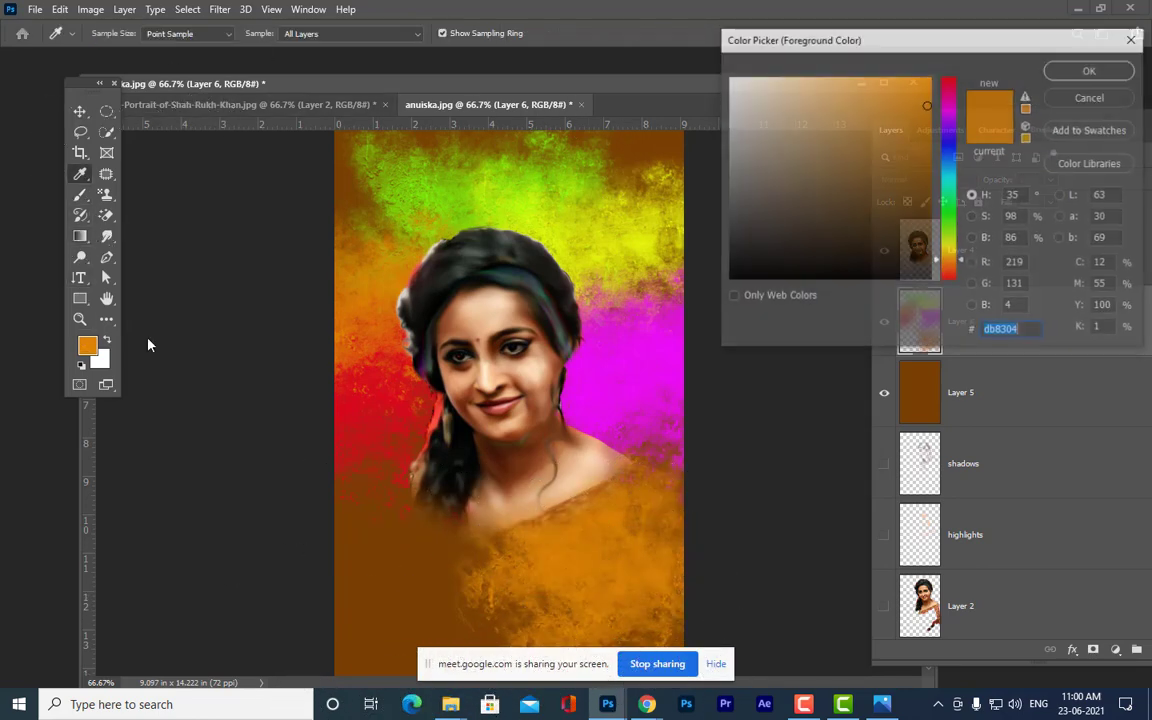
left_click(950, 175)
left_click(1079, 73)
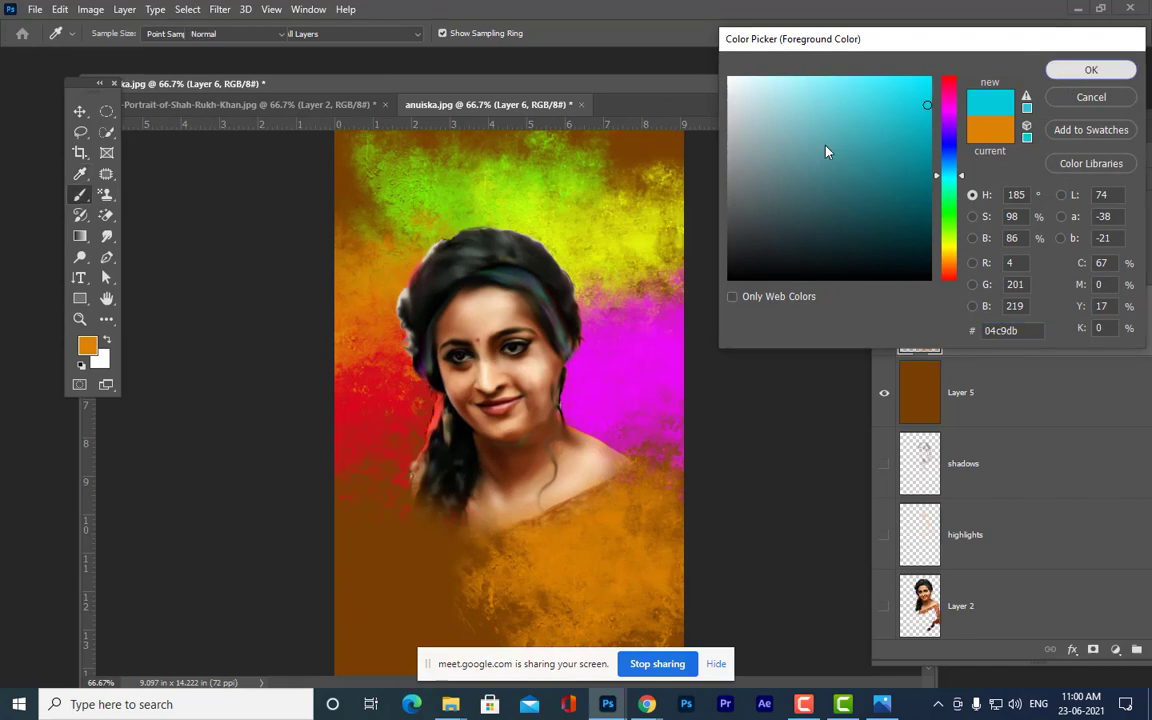
left_click(609, 162)
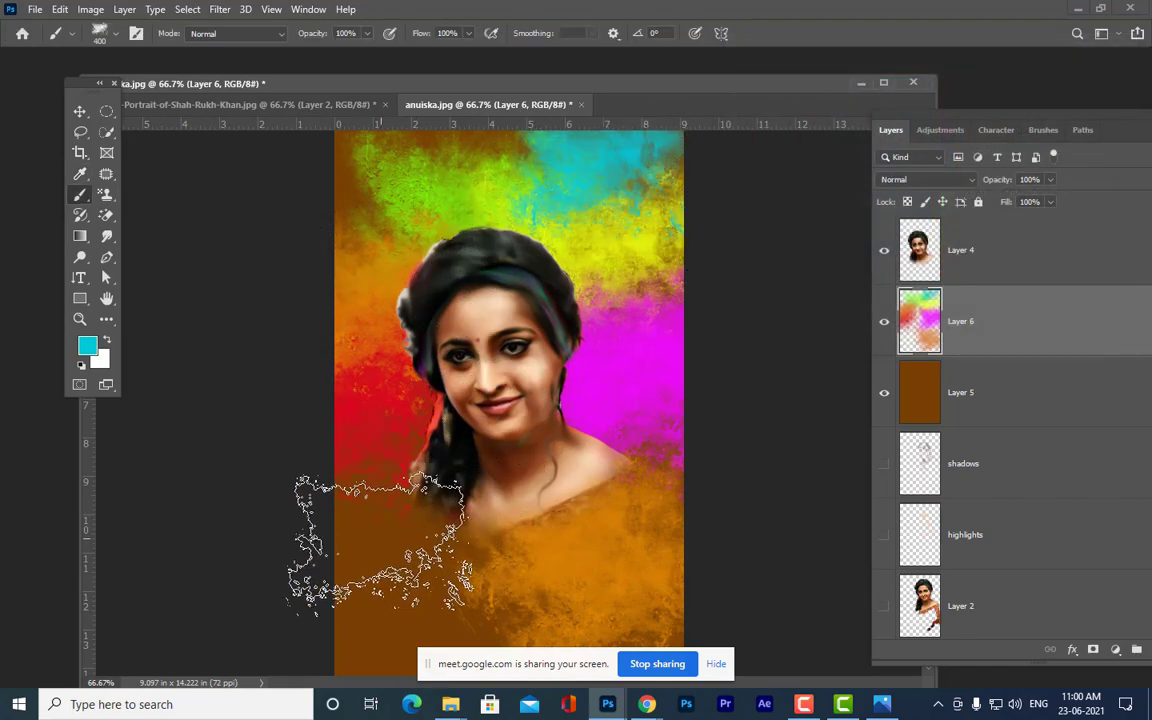
mouse_move(366, 527)
left_mouse_down()
mouse_move(437, 632)
mouse_move(437, 585)
mouse_move(372, 560)
left_mouse_up()
left_click(711, 447)
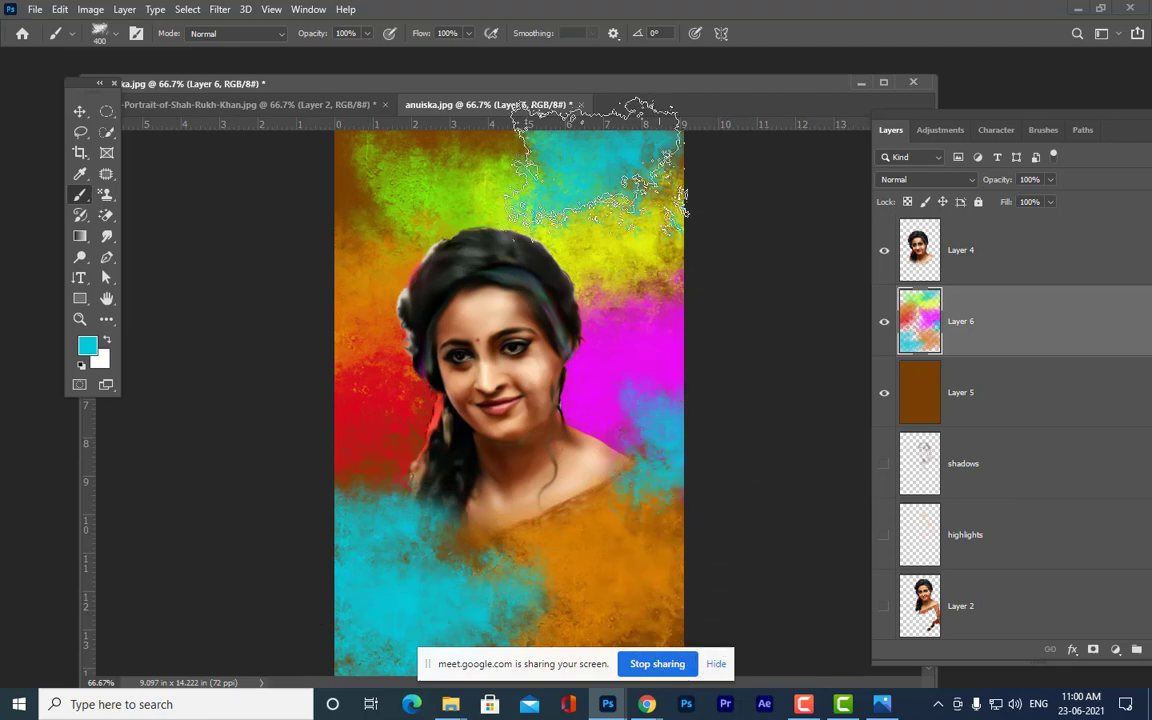
key("bracketleft")
left_click(404, 234)
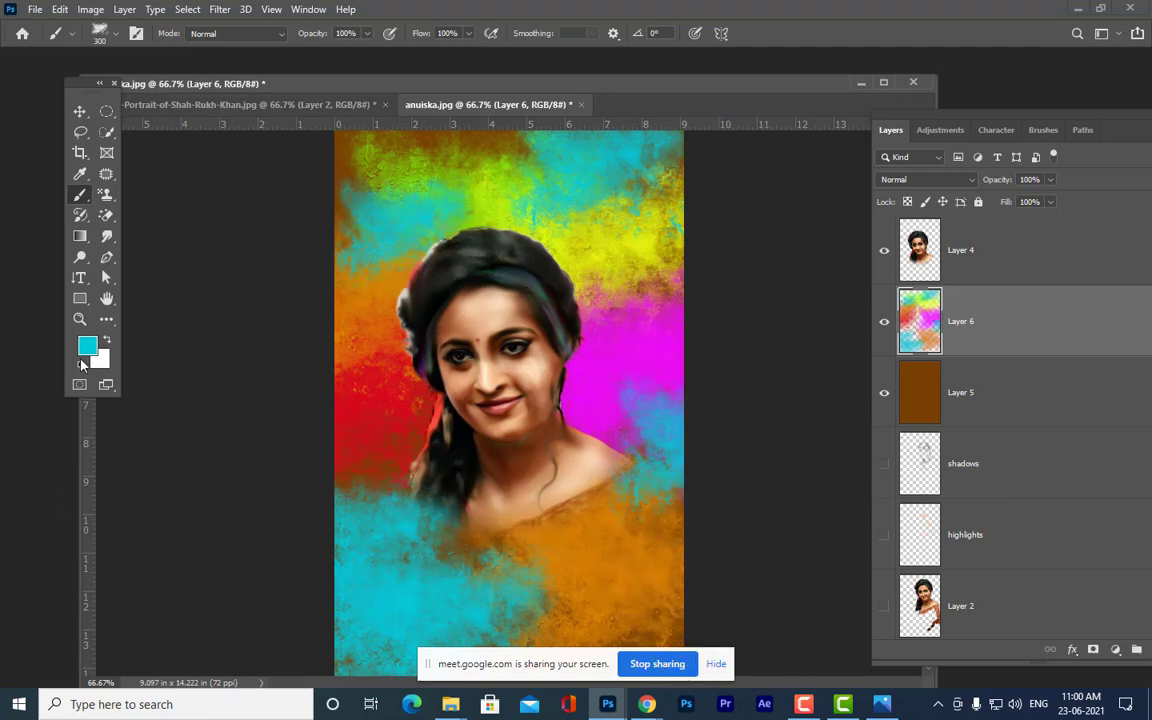
- Set the foreground color to green and paint patches on both sides of the hair, angling the brush at -45° and enlarging it to 400 px
left_click(89, 350)
left_click_drag(955, 190, 955, 211)
left_click(1079, 72)
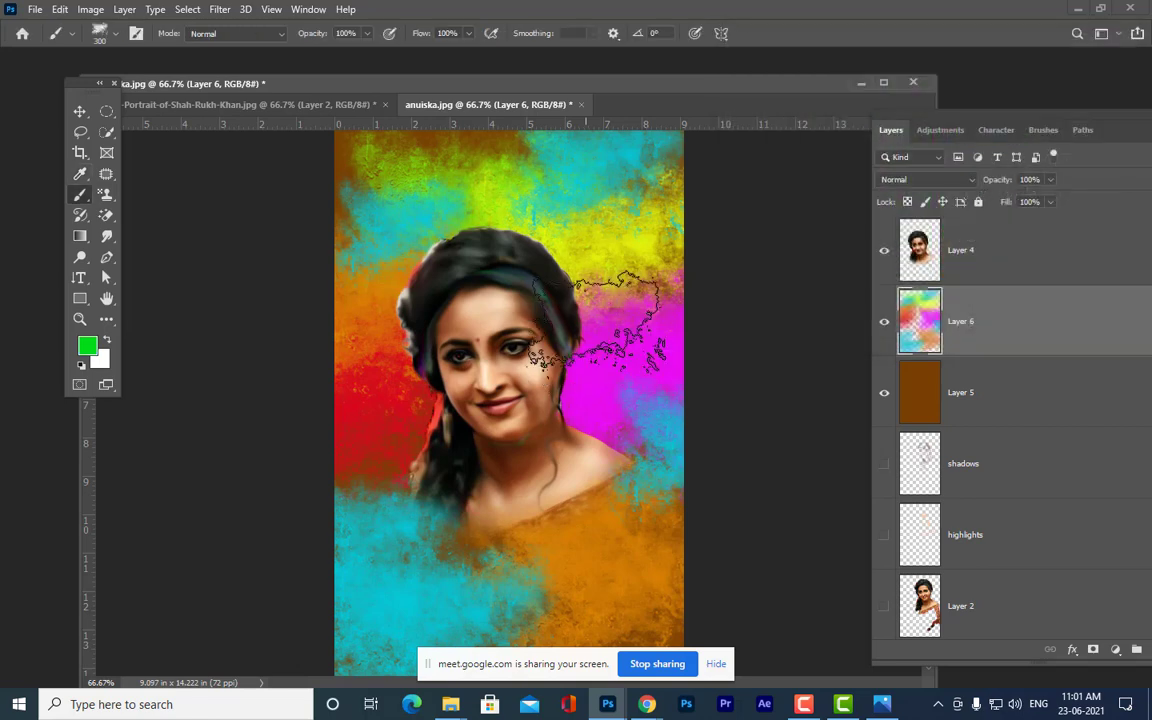
key("bracketleft")
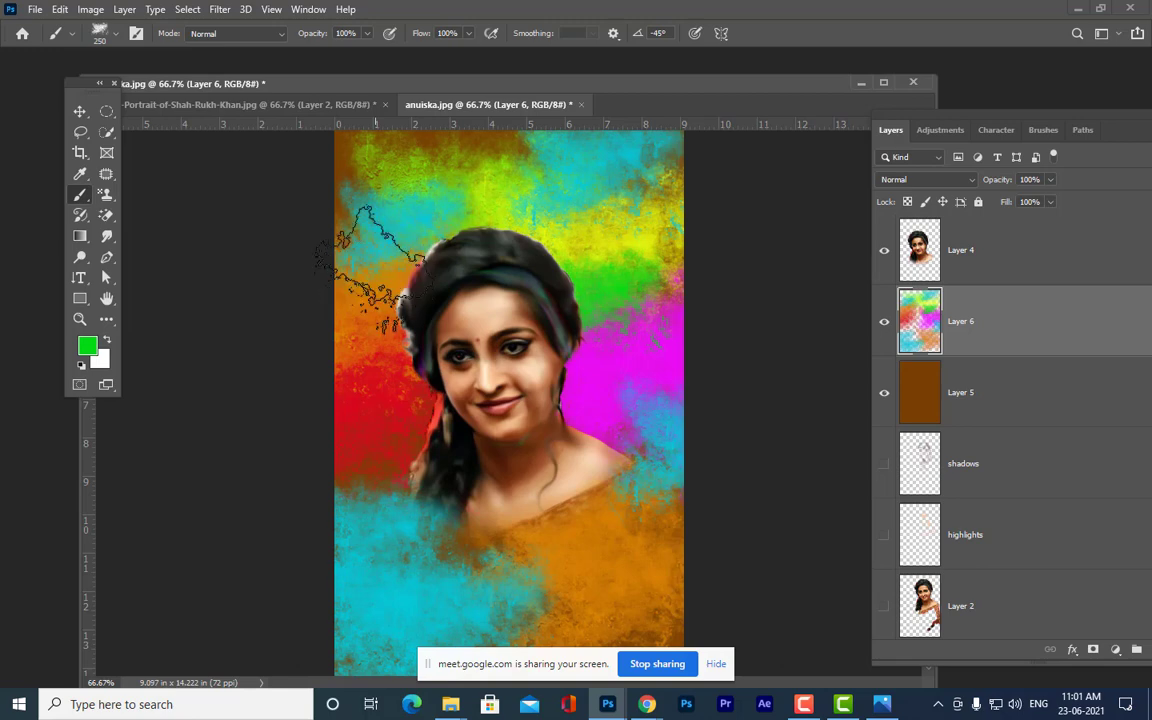
key("bracketright")
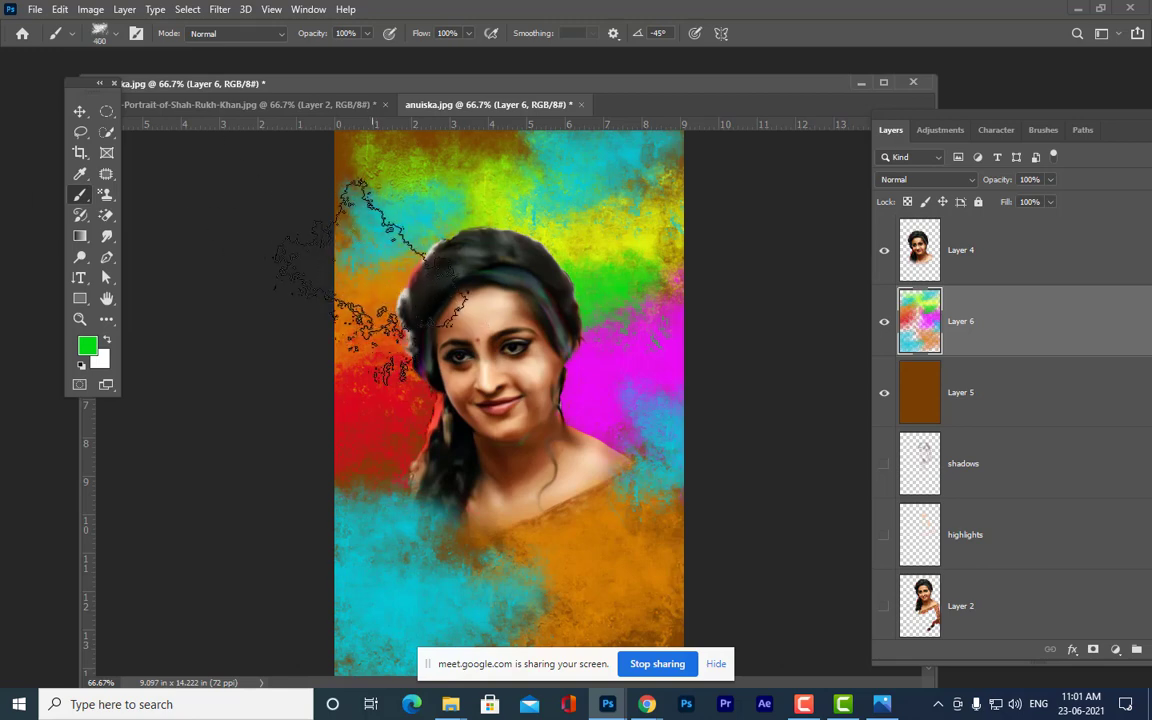
key("bracketright")
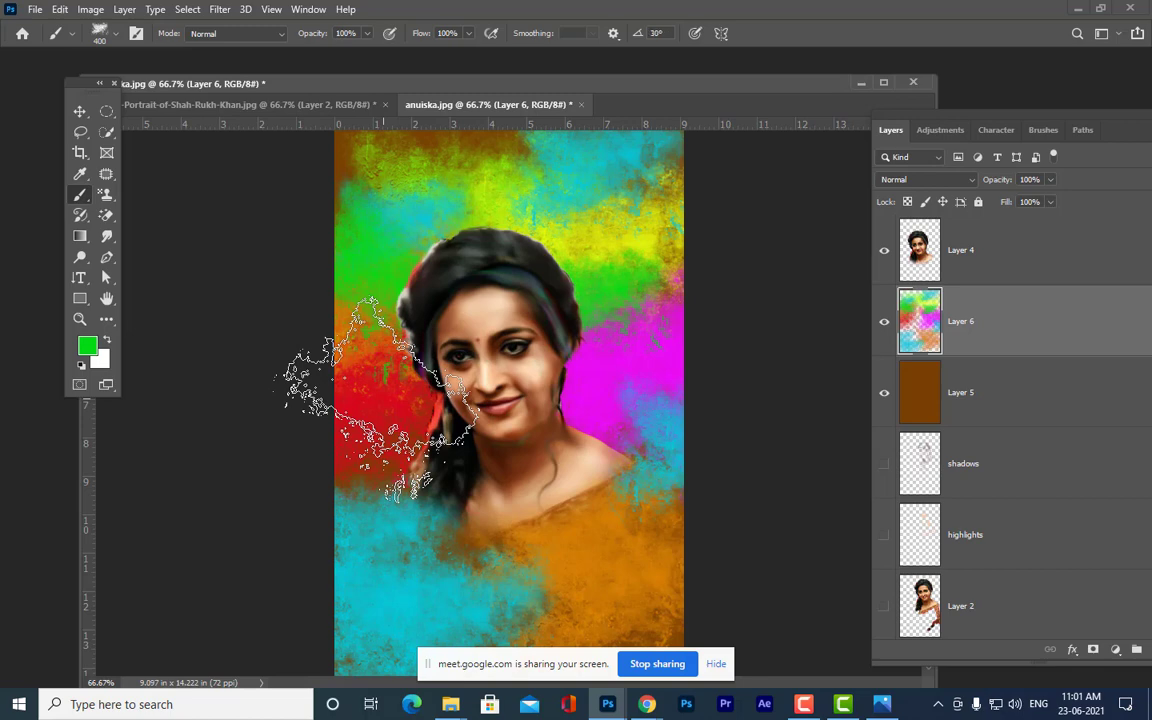
- Paint green grunge texture over the upper part of the red area beside the face
left_click(362, 376)
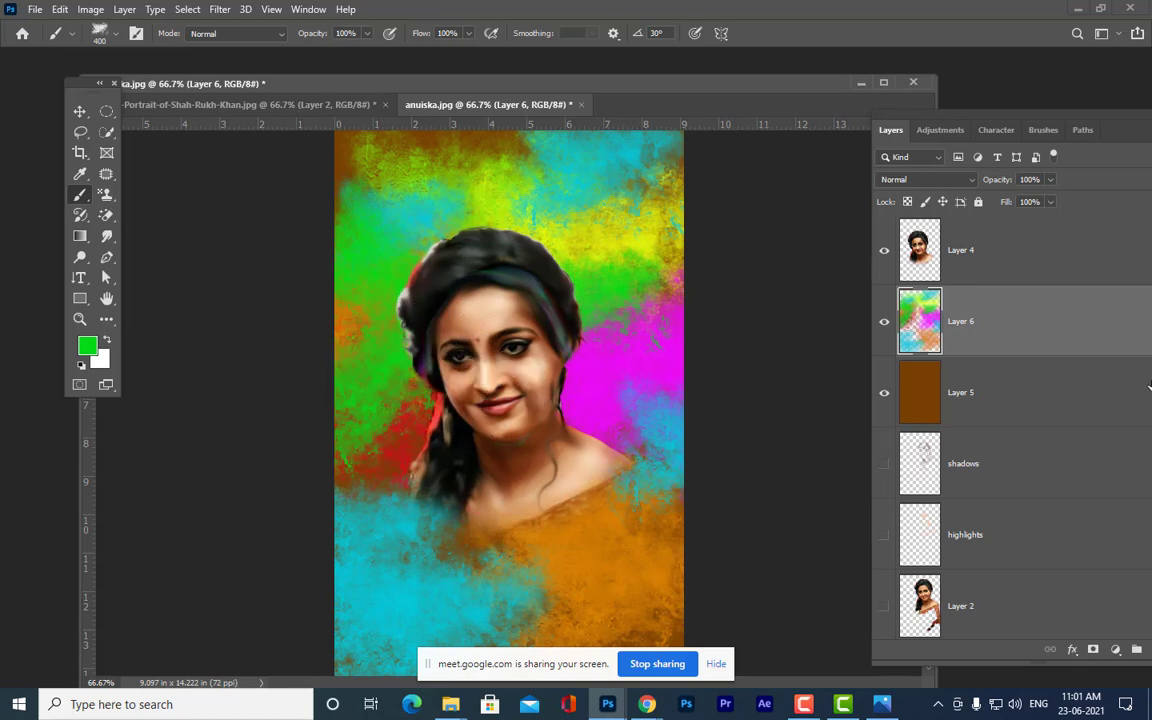
left_click(80, 111)
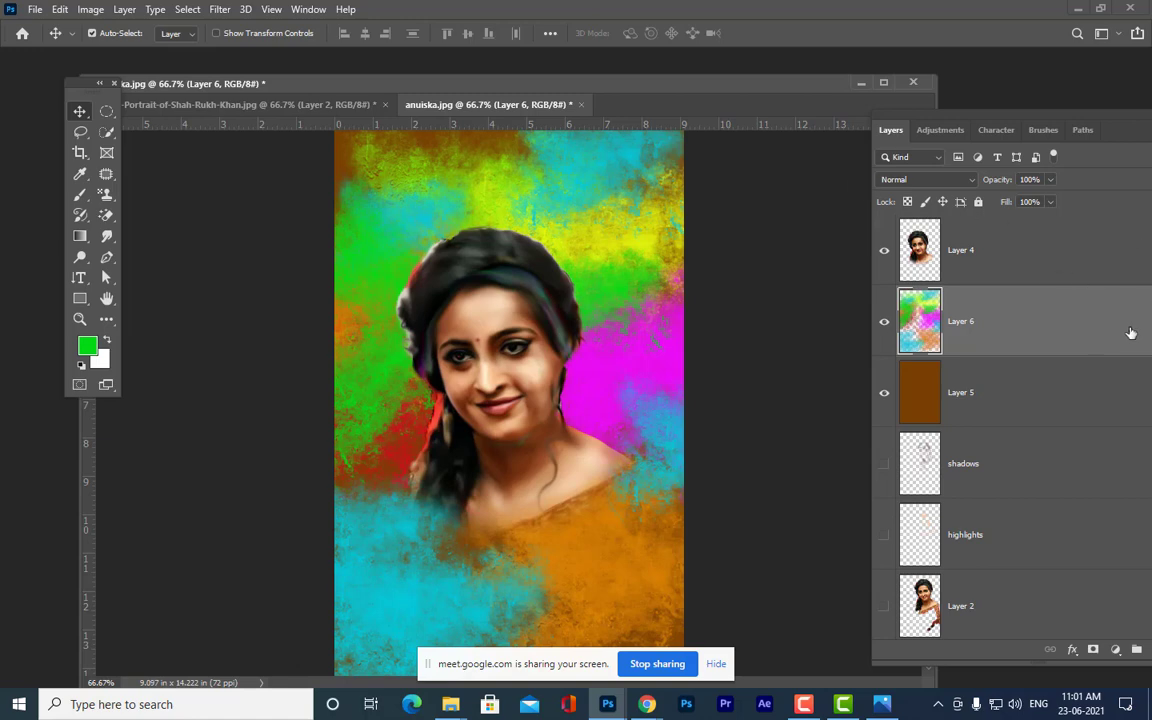
left_click_drag(937, 118, 925, 118)
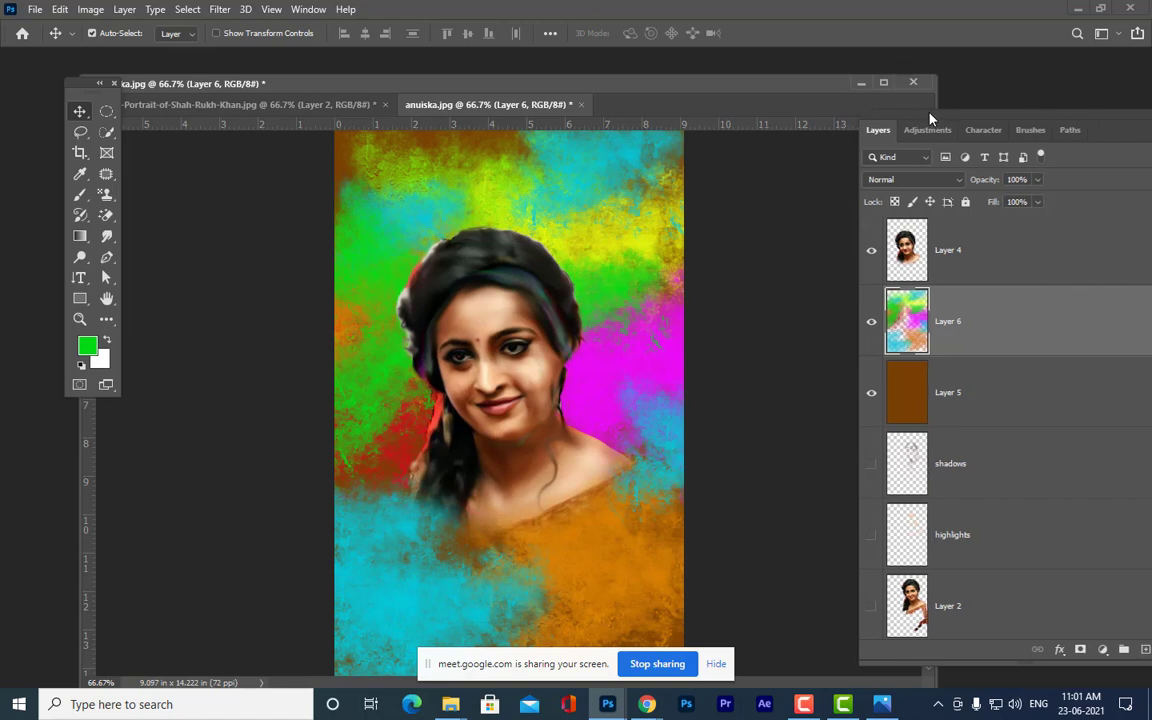
- Open the vignette image from the Desktop folder
key("ctrl+o")
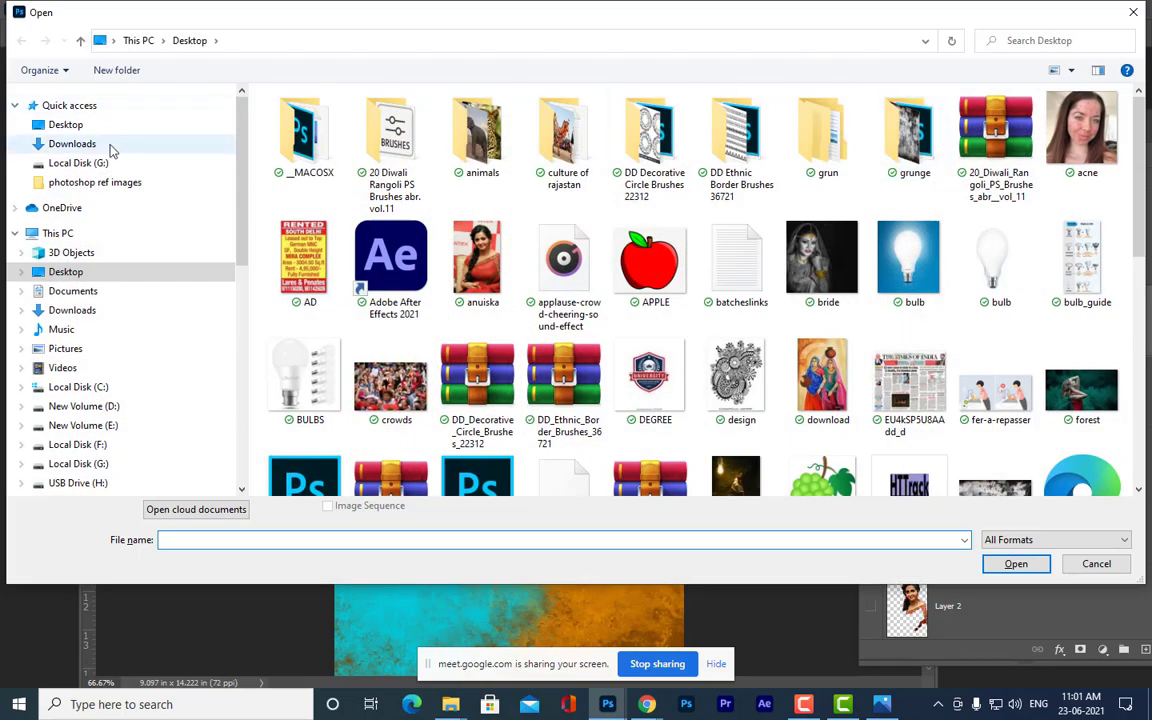
scroll(680, 340, "down", 10)
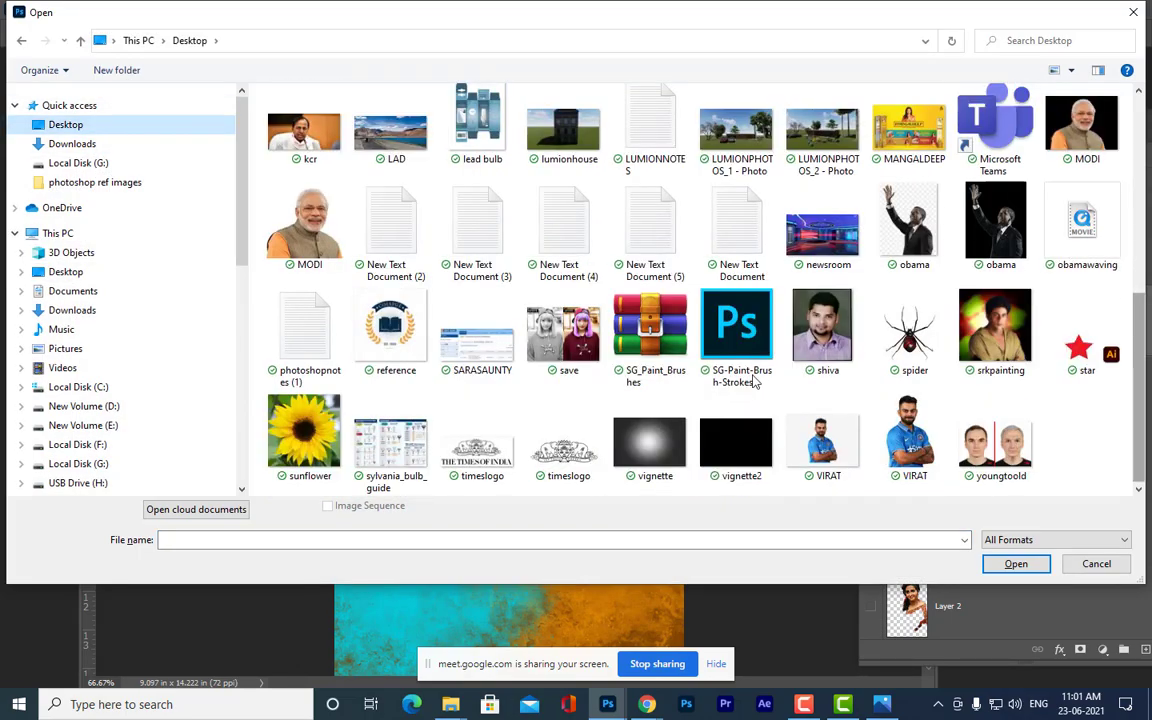
left_click(650, 443)
left_click(1016, 563)
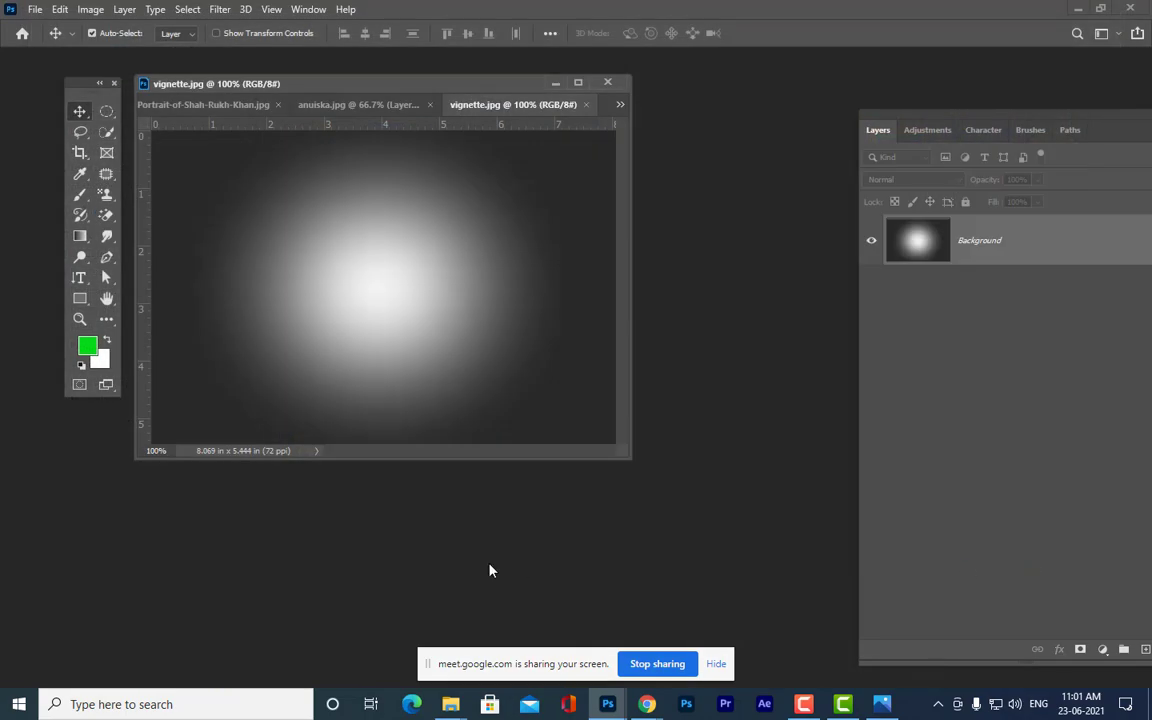
- Float the vignette image beside the portrait document, copy it into anuiska.jpg above the painted texture layer, and close the vignette document
left_click_drag(622, 452, 792, 637)
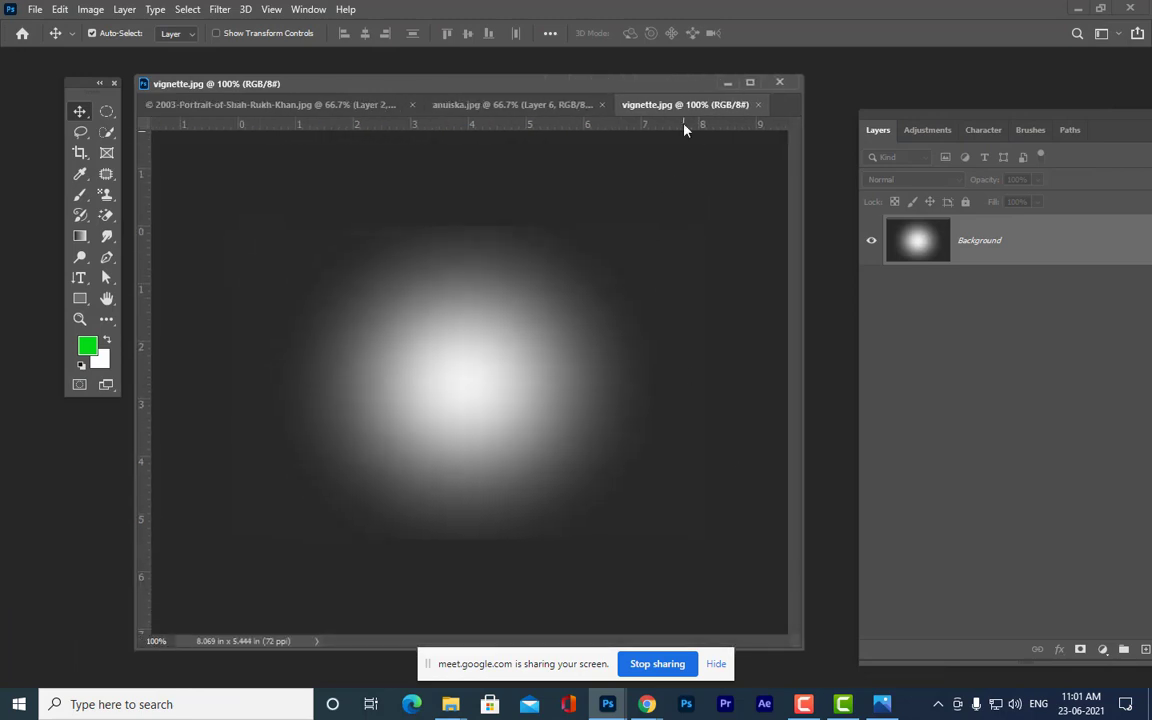
left_click_drag(684, 107, 398, 370)
left_click_drag(571, 90, 643, 95)
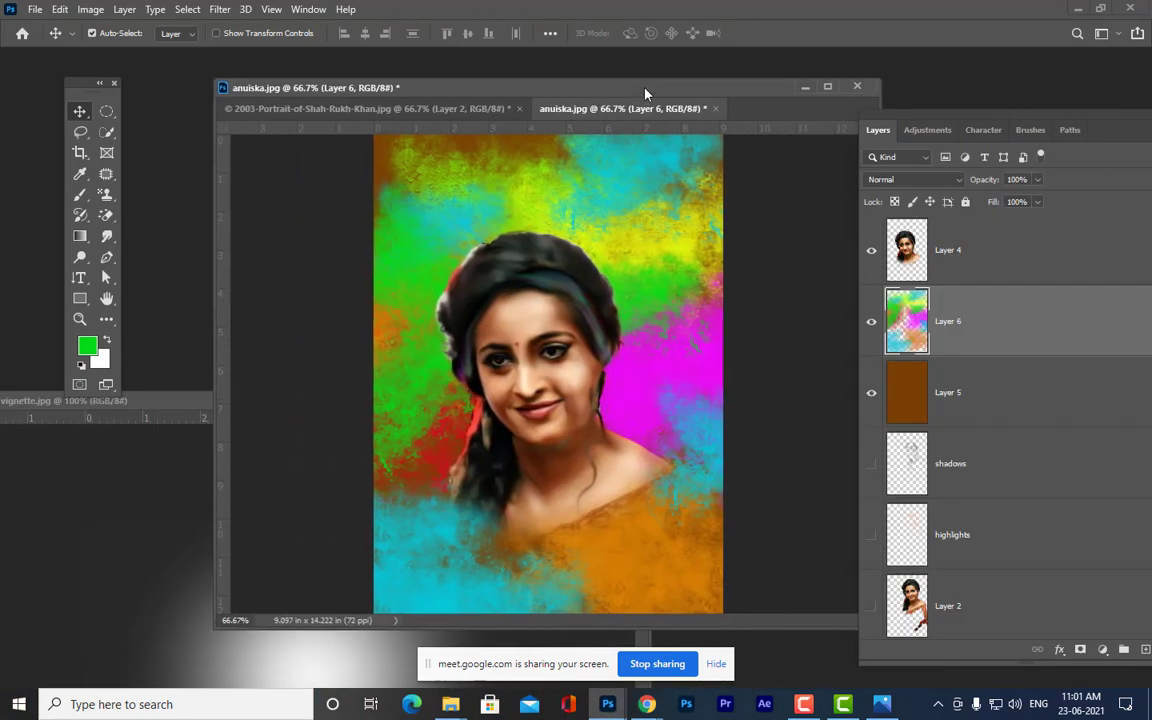
left_click_drag(150, 405, 2, 380)
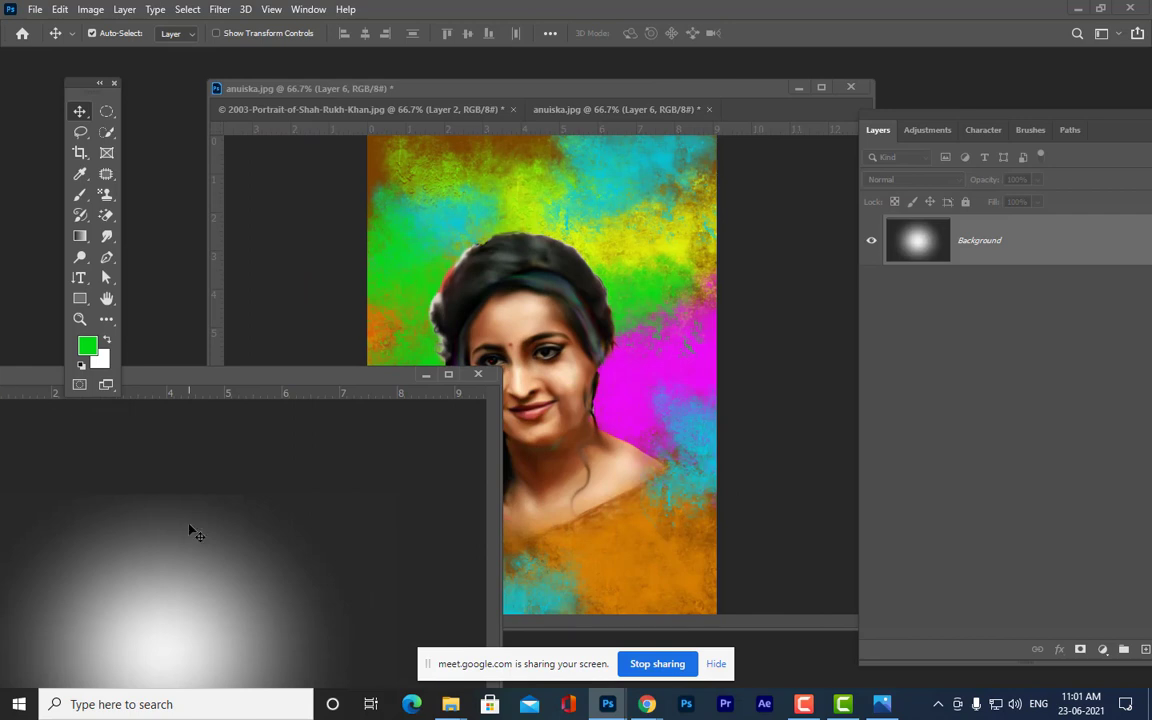
left_click_drag(190, 530, 556, 432)
left_click(144, 381)
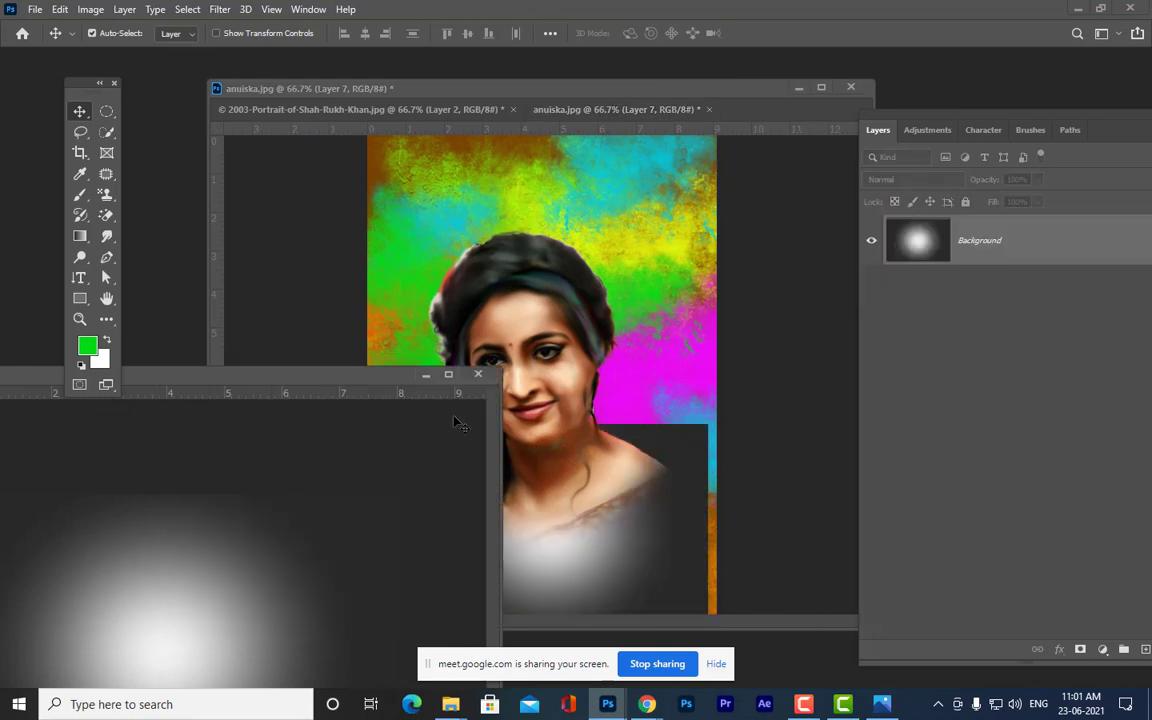
left_click(479, 376)
- Rotate the vignette layer 90.24° and scale it to 222.96%, positioning it to cover the whole canvas with its bright centre behind the head
left_click_drag(705, 455, 688, 275)
key("ctrl+t")
left_click_drag(710, 228, 642, 530)
key("ctrl+minus")
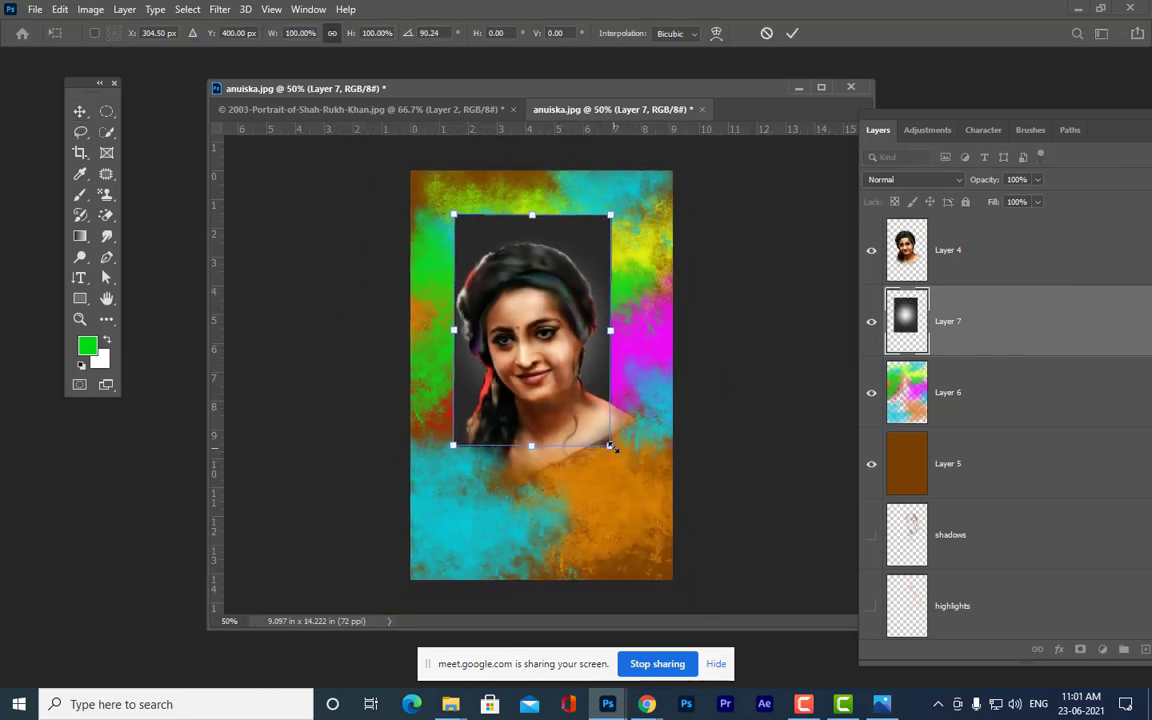
left_click_drag(610, 447, 706, 589)
left_click_drag(636, 255, 647, 288)
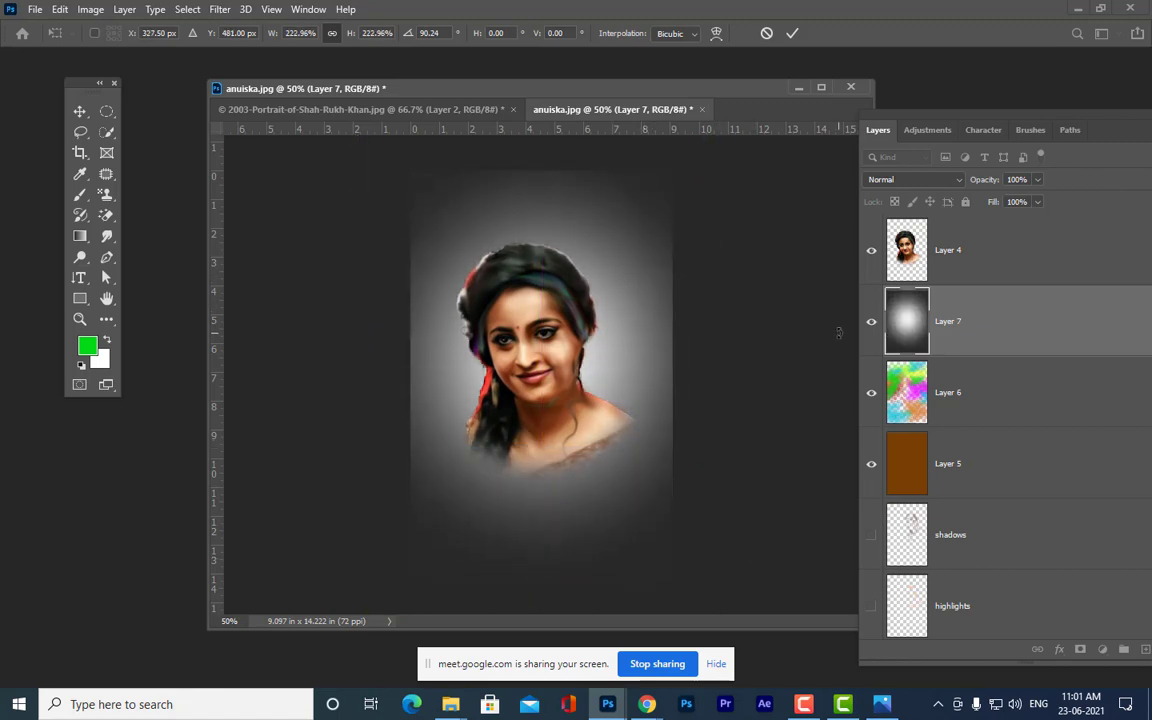
key("Return")
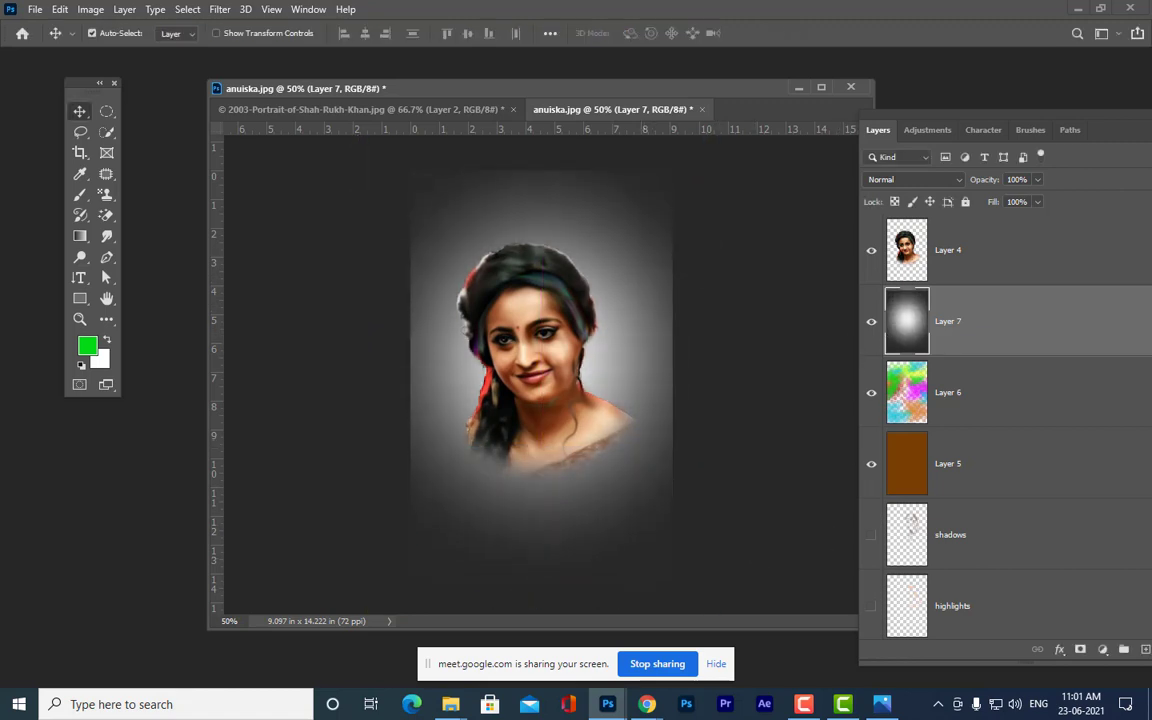
- Set the vignette layer's blend mode to Linear Light, keeping a single copy of the layer
left_click(932, 181)
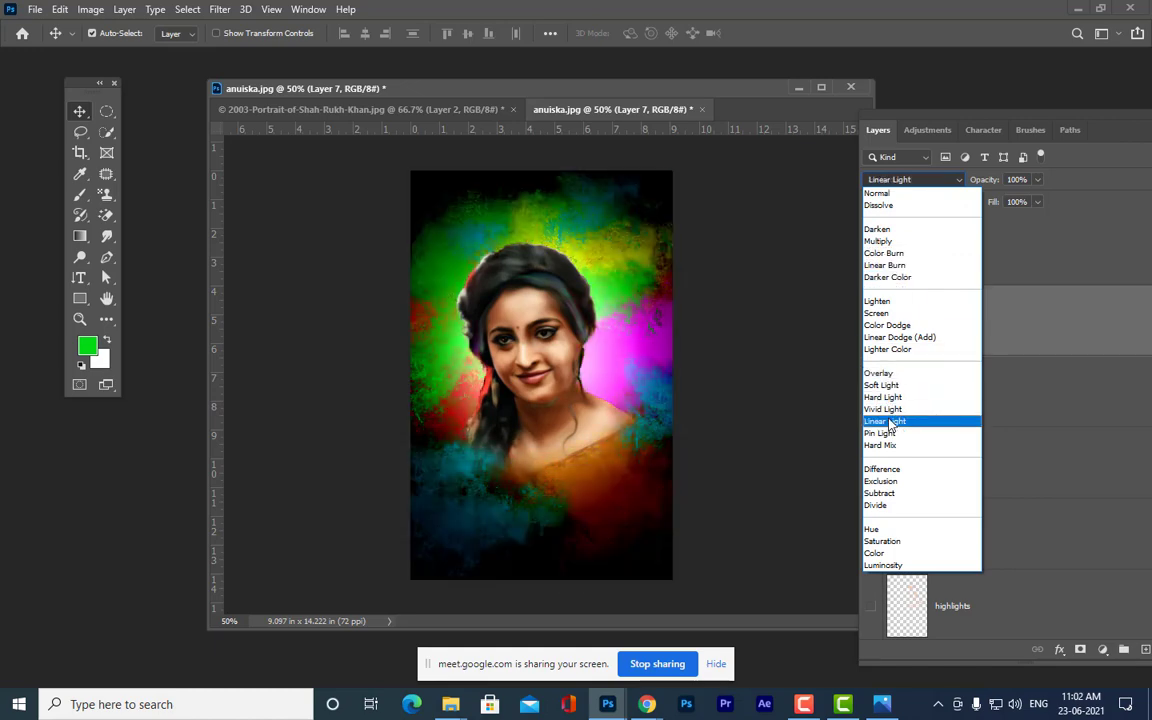
left_click(889, 421)
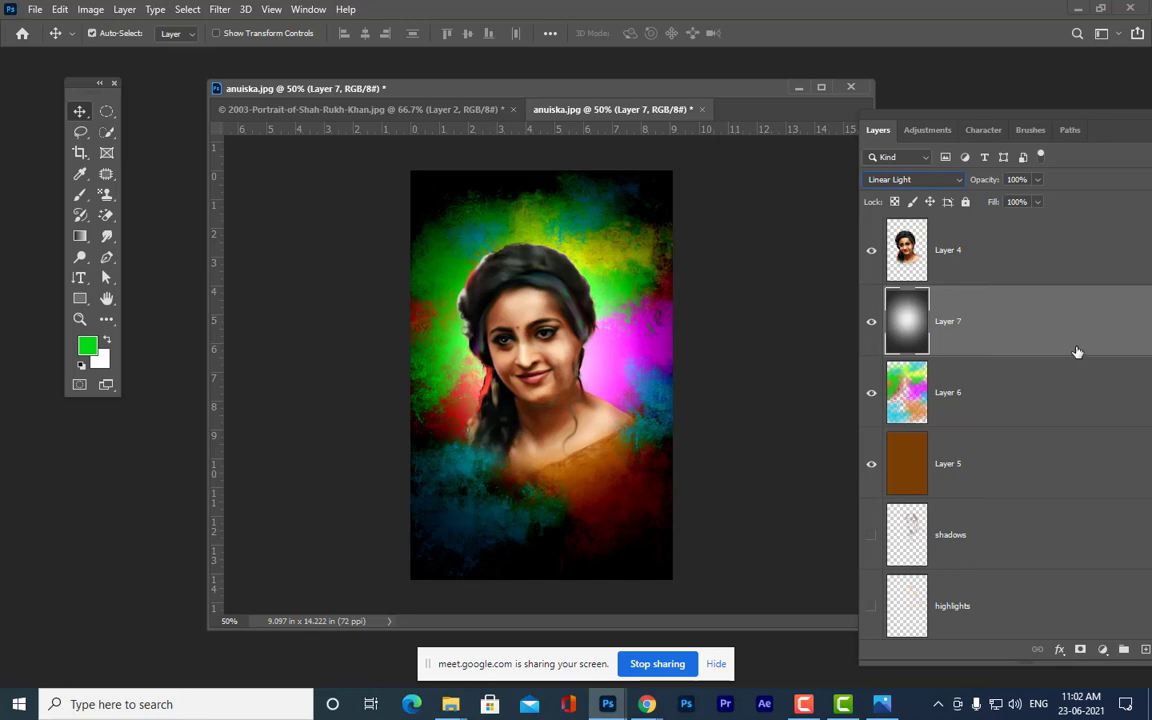
key("ctrl+j")
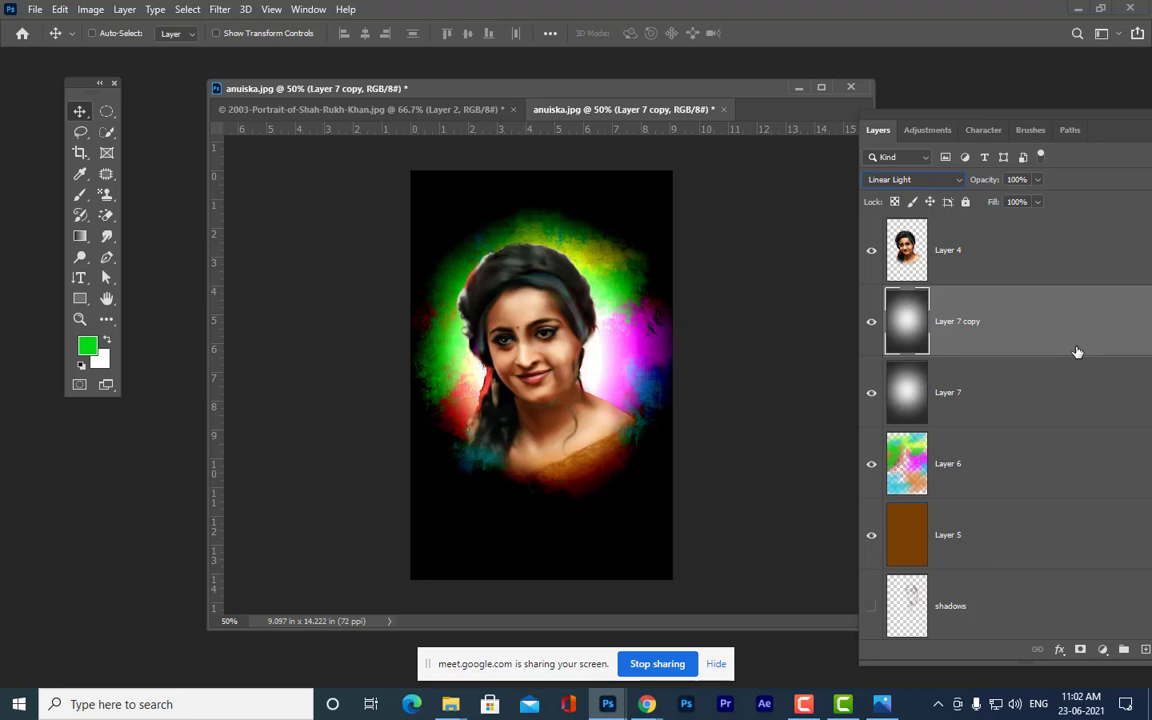
key("ctrl+z")
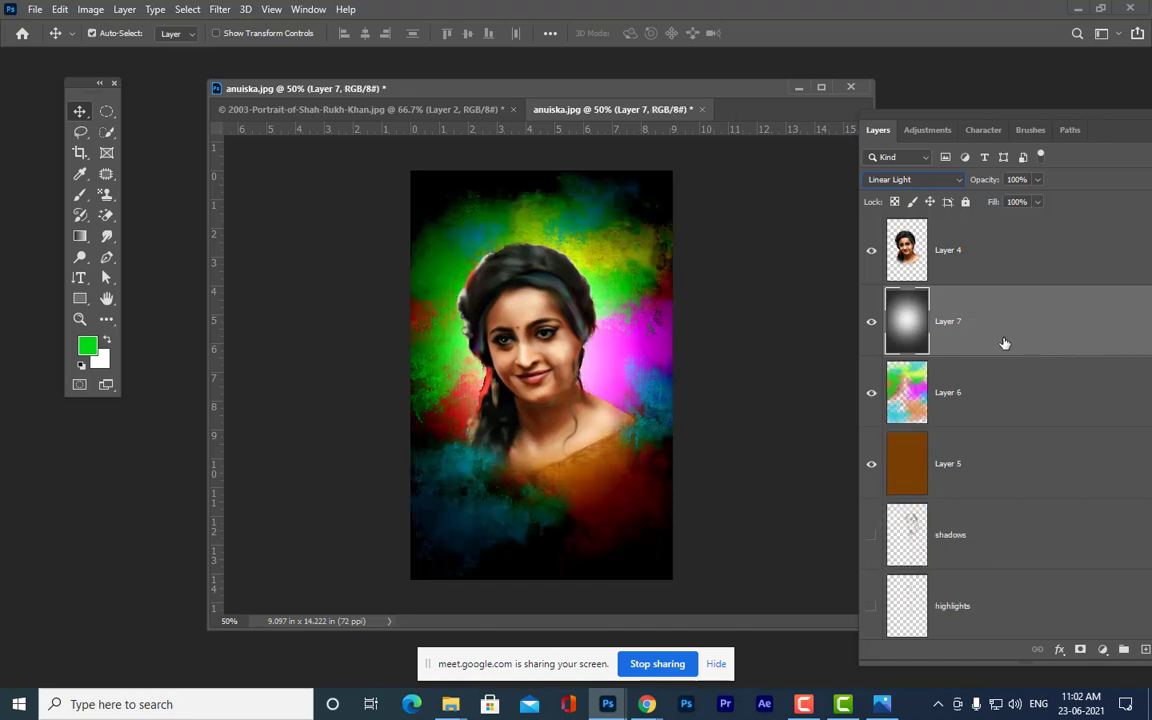
- Lower the opacity of the painted grunge texture layer, Layer 6, to 61%
left_click(988, 393)
left_click(1038, 180)
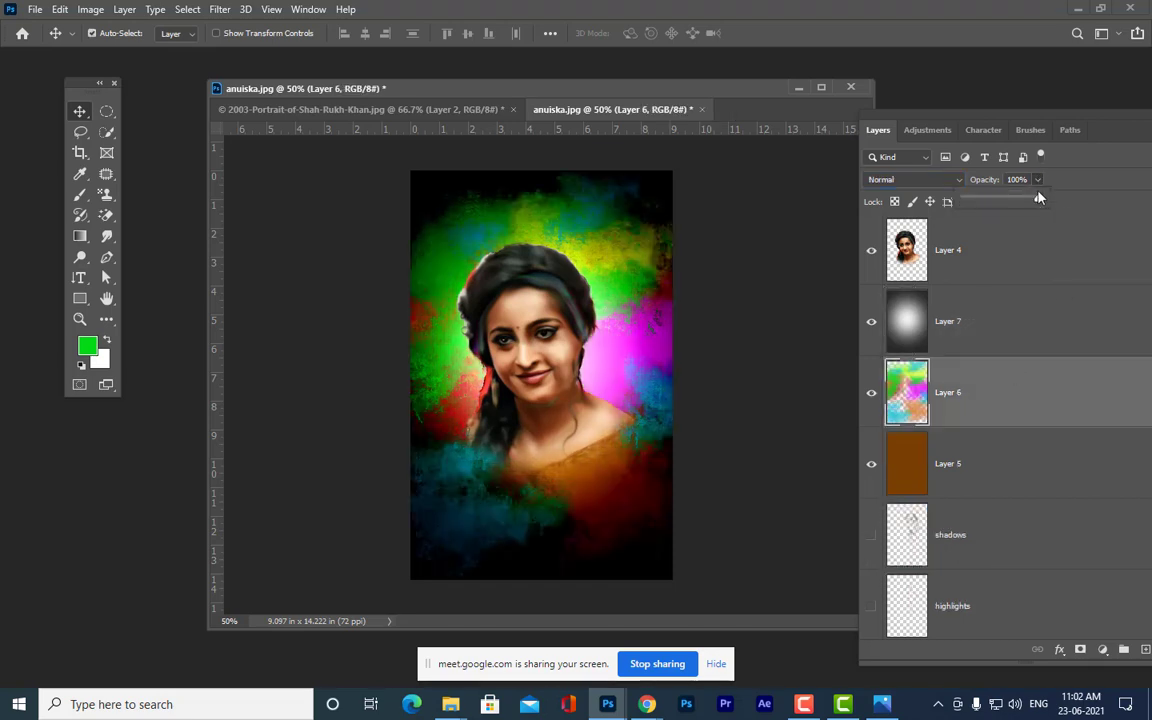
left_click_drag(1039, 202, 1007, 203)
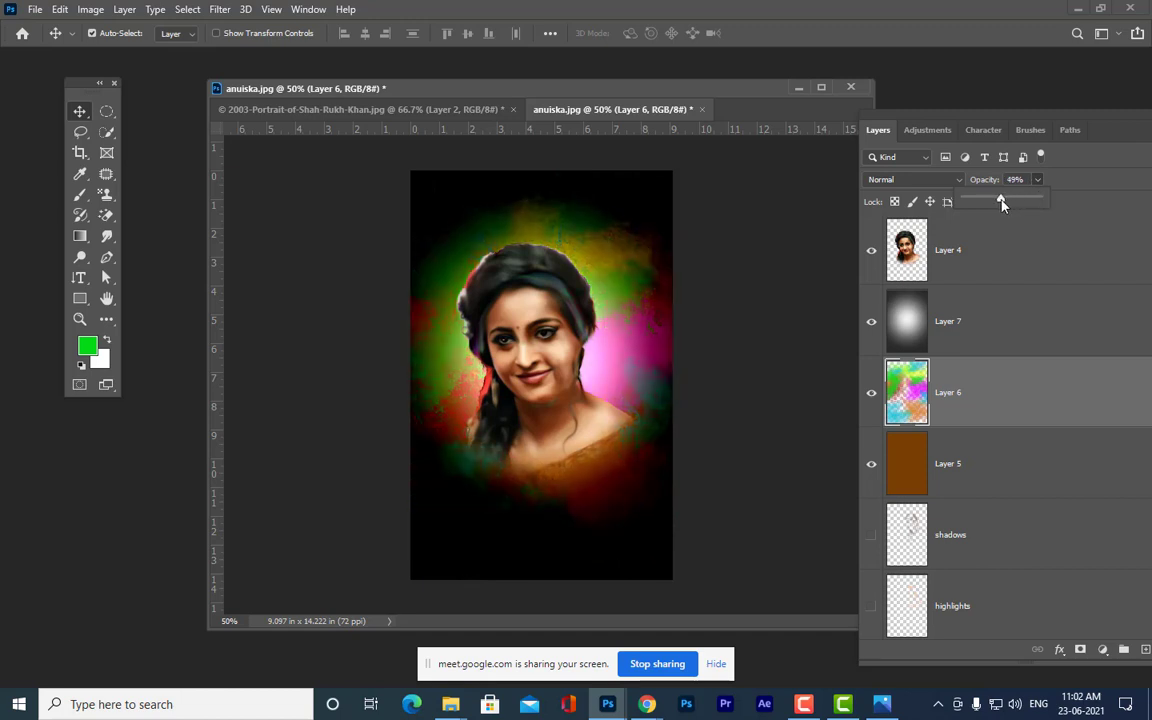
left_click_drag(1007, 203, 1011, 203)
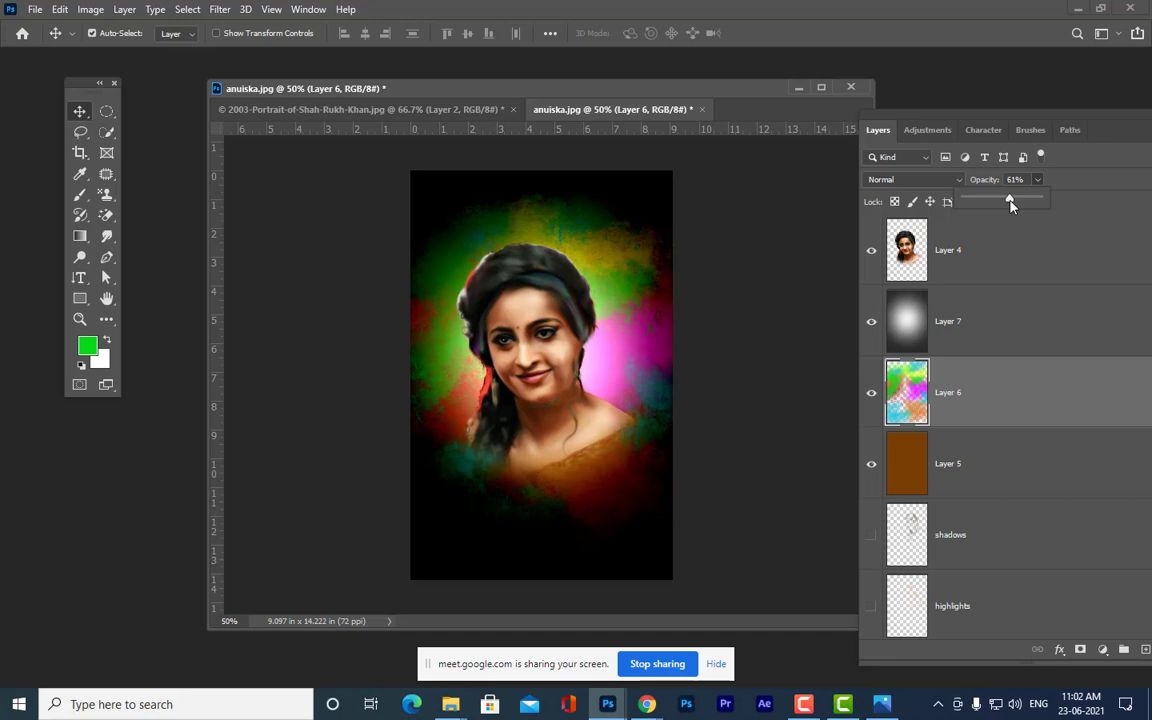
- Blur the coloured background paint on Layer 6 around the portrait with the Blur tool at size 250 and 100% strength
left_click(1080, 175)
left_click(108, 243)
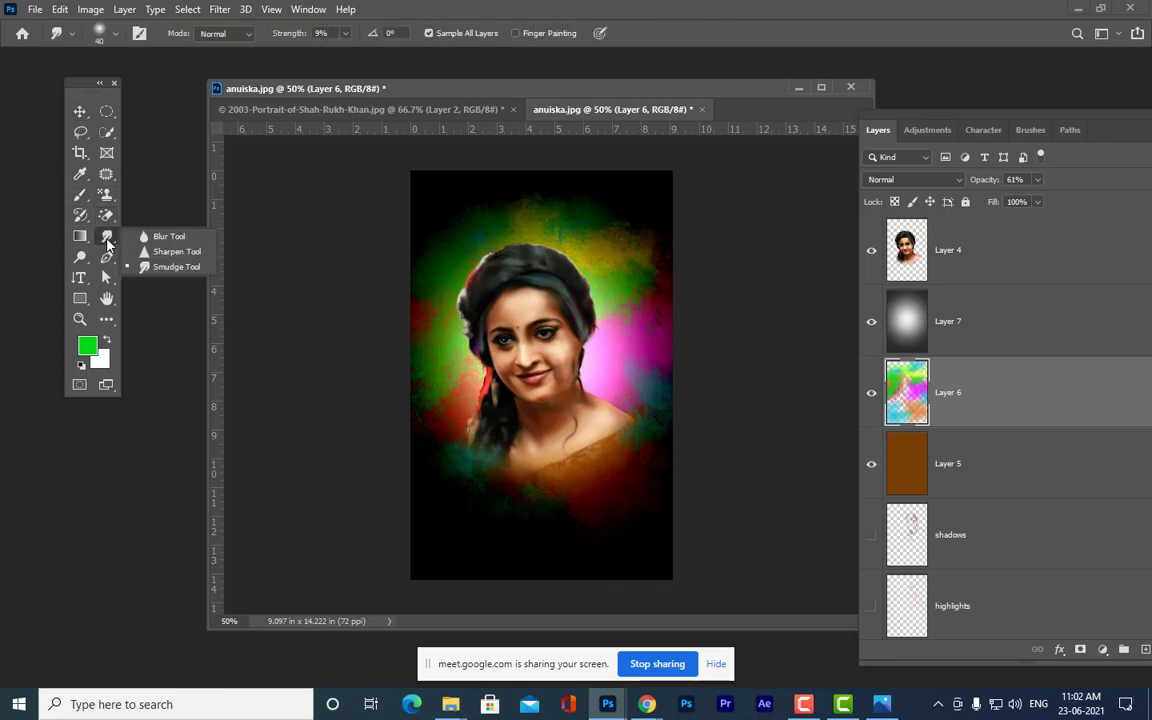
left_click(166, 234)
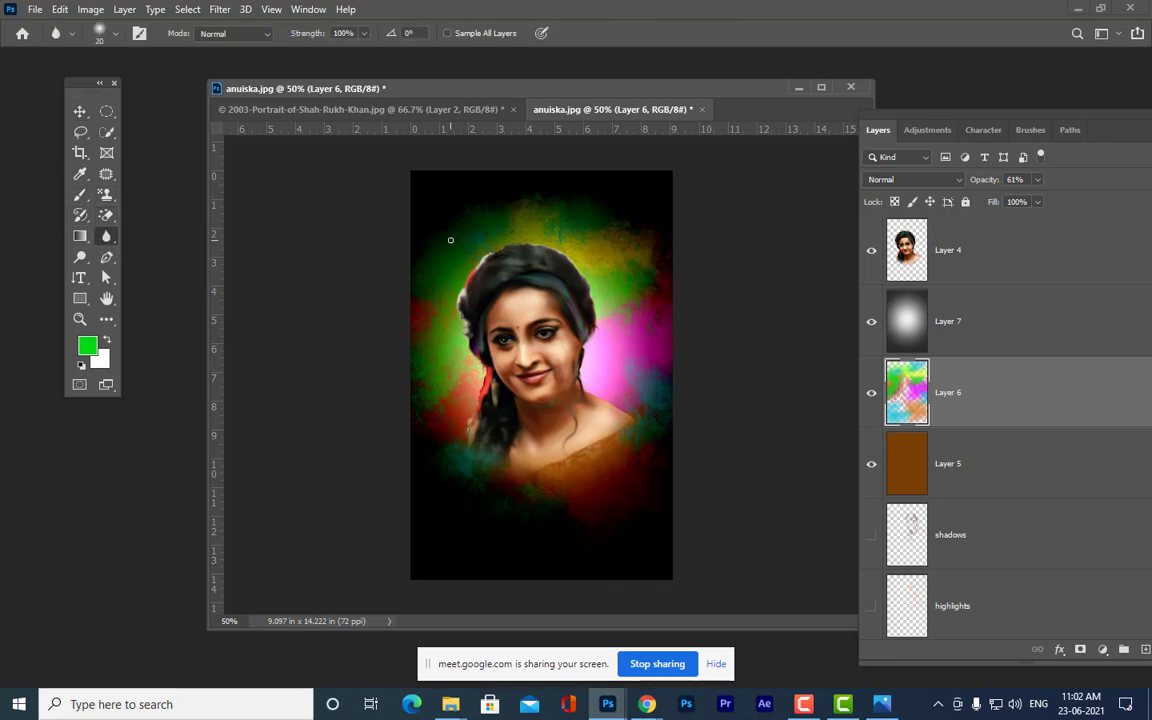
key("bracketright")
key("bracketright")
key("bracketright")
key("bracketright")
key("bracketright")
key("bracketright")
key("bracketright")
key("bracketright")
key("bracketright")
key("bracketright")
key("bracketright")
key("bracketright")
key("bracketright")
mouse_move(590, 243)
left_mouse_down()
mouse_move(625, 250)
mouse_move(659, 378)
mouse_move(616, 373)
mouse_move(640, 273)
mouse_move(622, 344)
mouse_move(648, 320)
mouse_move(622, 412)
mouse_move(675, 314)
mouse_move(657, 400)
mouse_move(603, 439)
mouse_move(617, 575)
mouse_move(539, 526)
mouse_move(497, 519)
mouse_move(386, 327)
mouse_move(429, 481)
mouse_move(443, 380)
mouse_move(436, 388)
mouse_move(456, 343)
mouse_move(449, 196)
mouse_move(411, 219)
left_mouse_up()
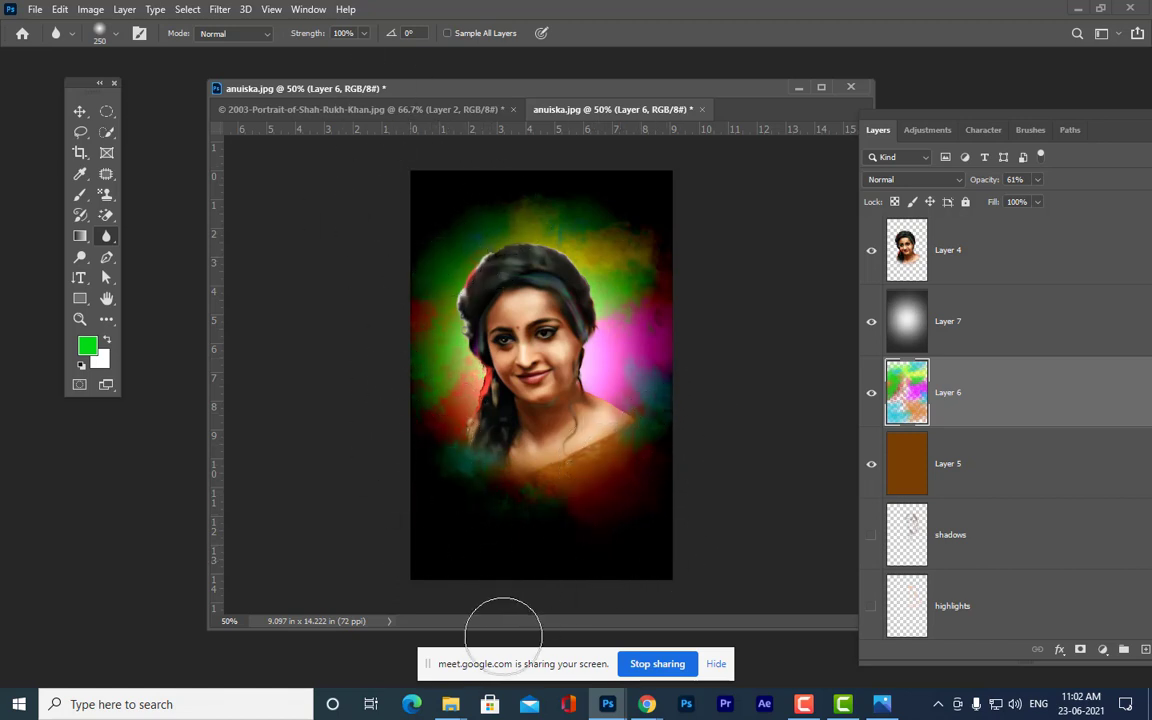
- Soften the outer hair edges of the portrait on Layer 4 with the Blur tool at size 175
left_click(945, 263)
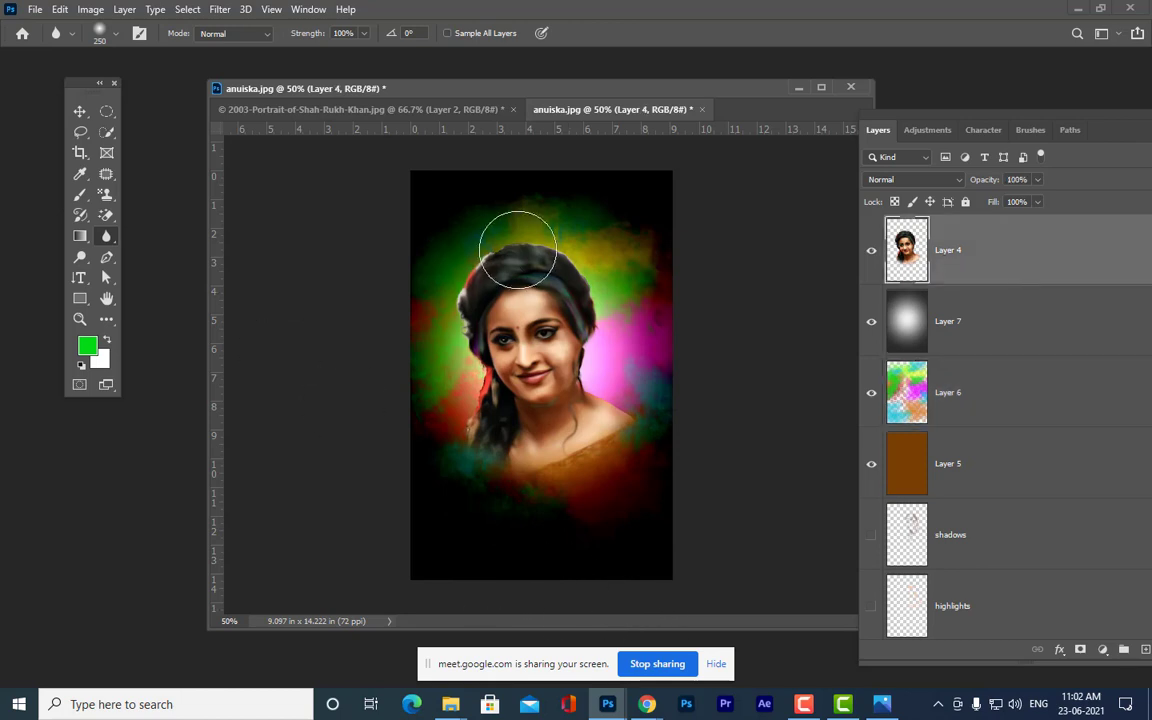
key("bracketleft")
key("bracketleft")
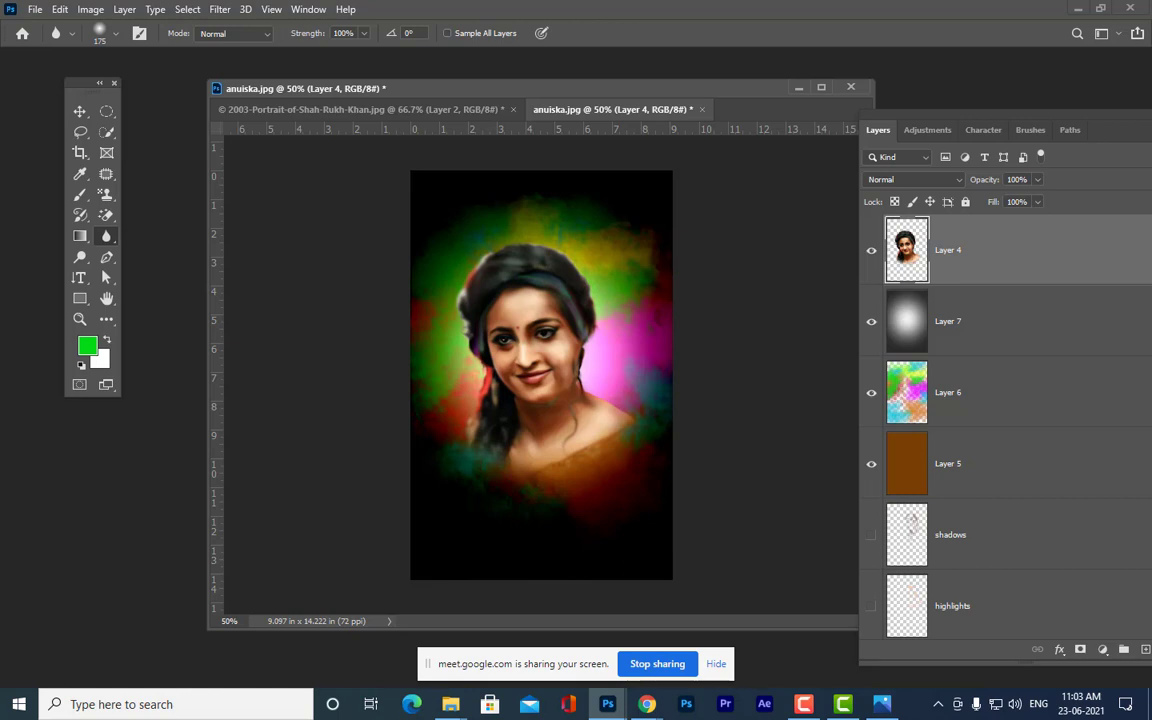
key("ctrl+plus")
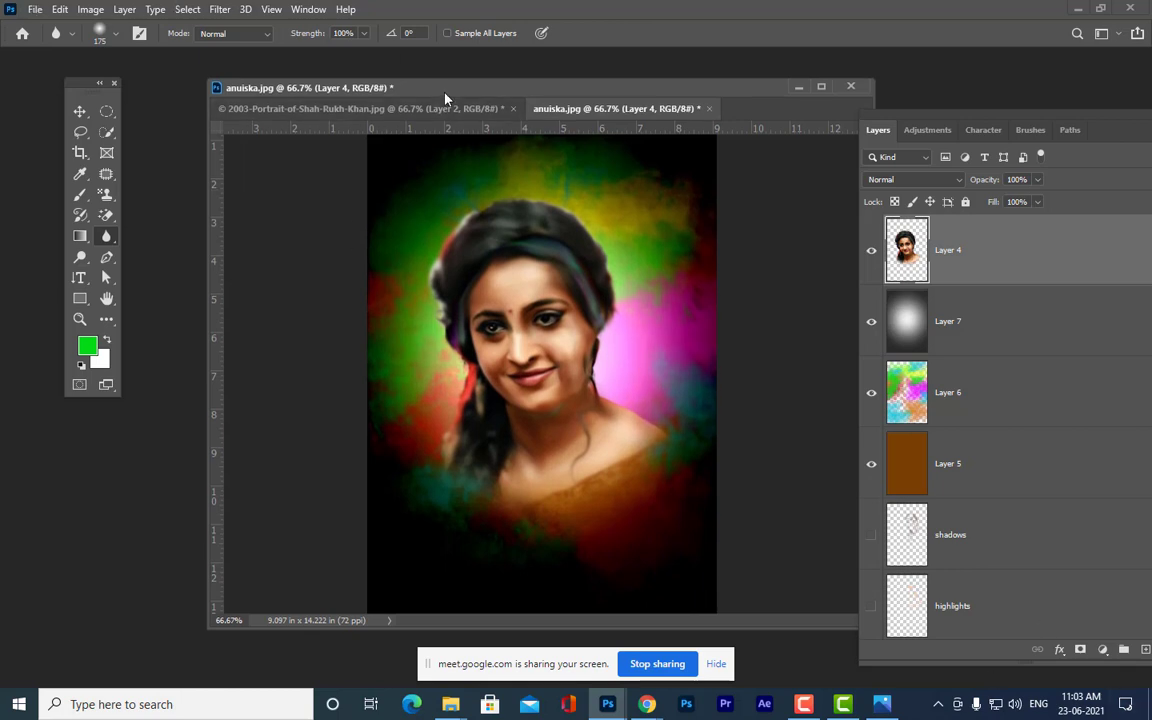
left_click_drag(400, 85, 393, 83)
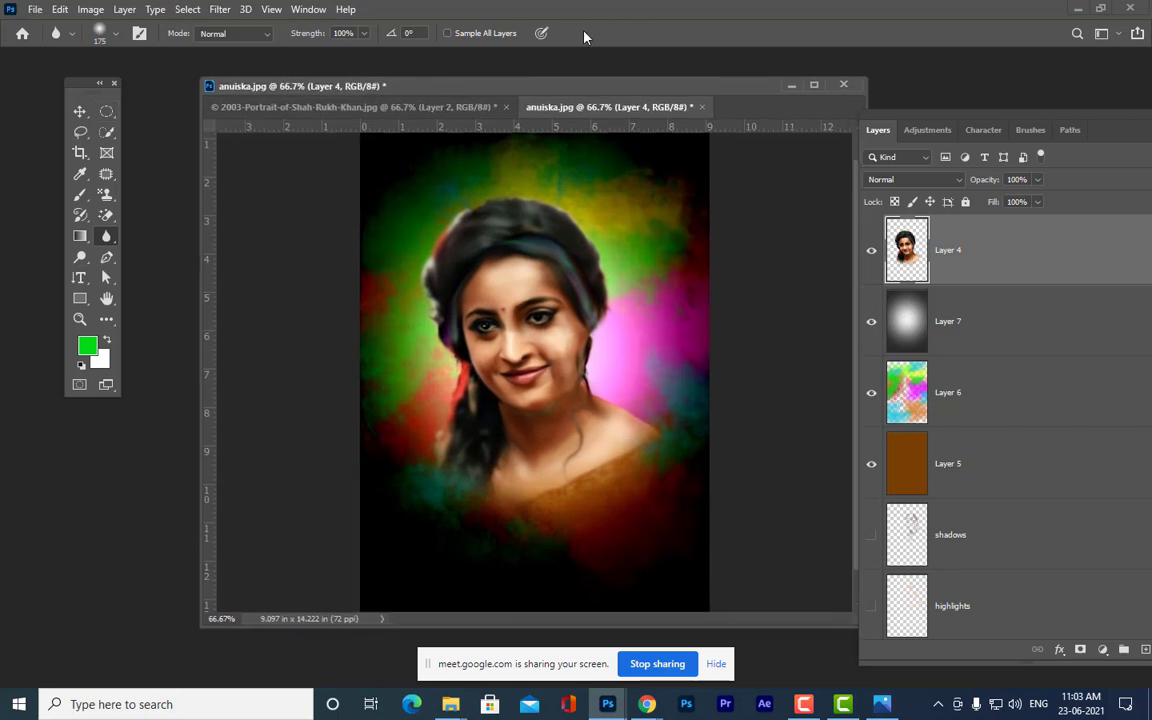
key("ctrl+minus")
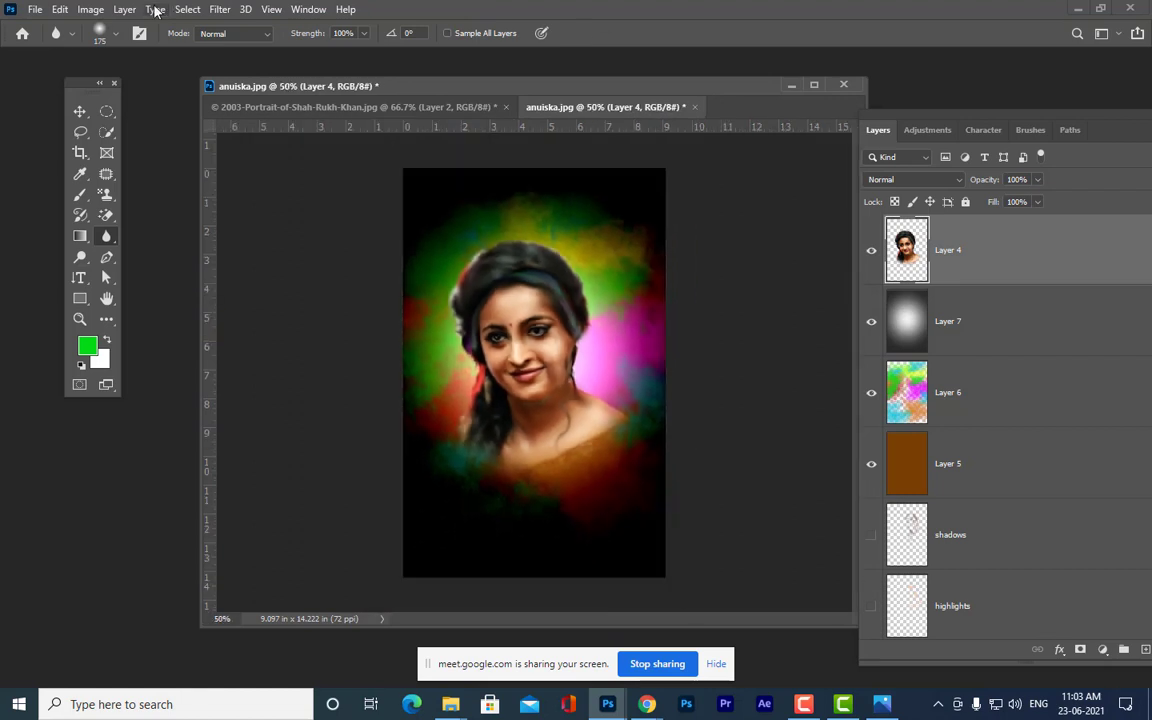
- Crop the image to a full-width rectangular selection about 9.1 by 13.06 in, trimming the black strip below the portrait, and deselect
left_click(108, 111)
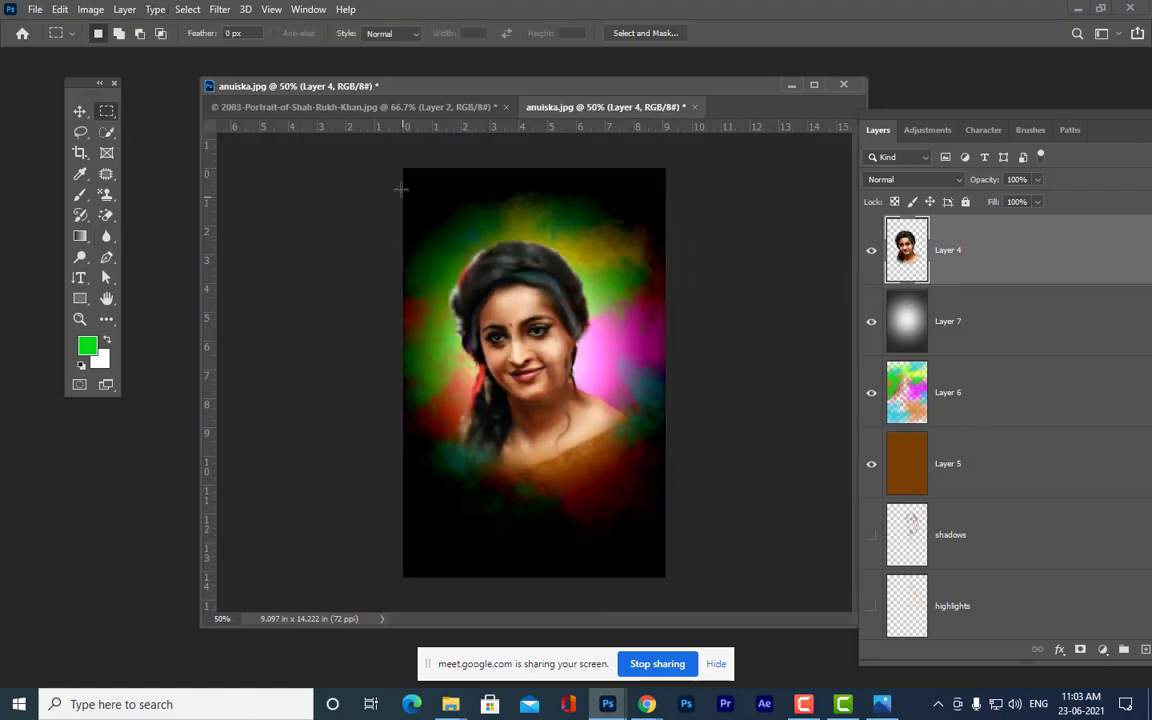
left_click_drag(399, 167, 676, 545)
left_click(92, 10)
left_click(118, 175)
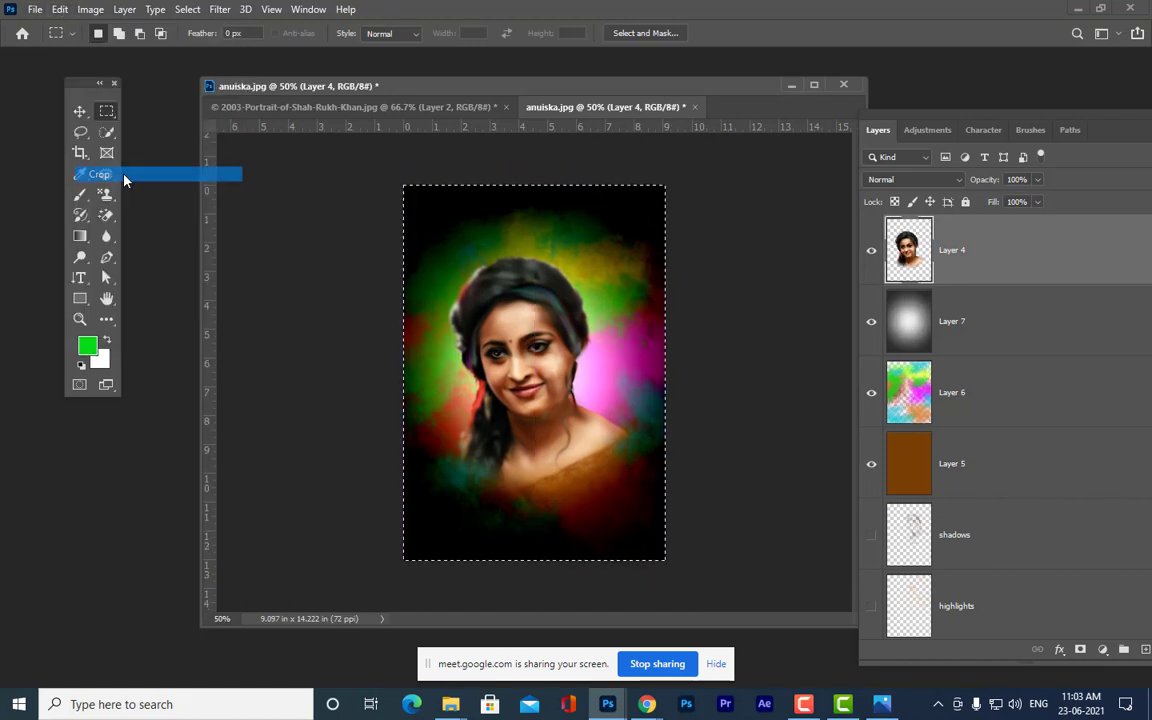
key("ctrl+d")
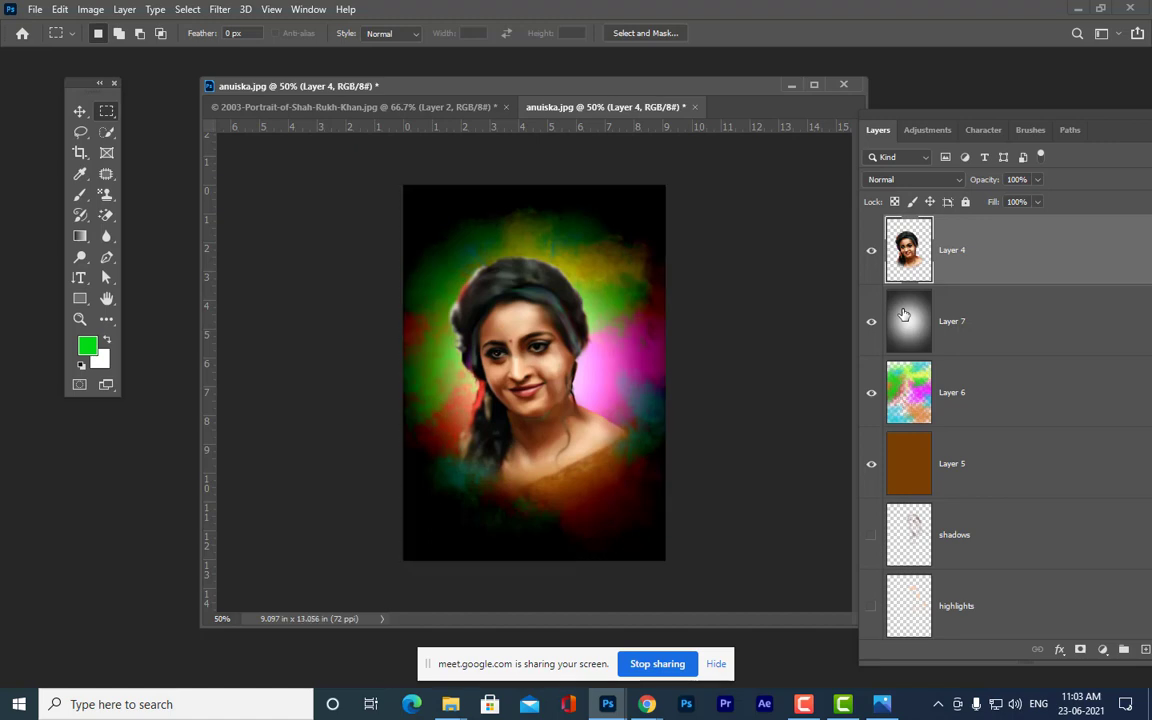
key("ctrl+plus")
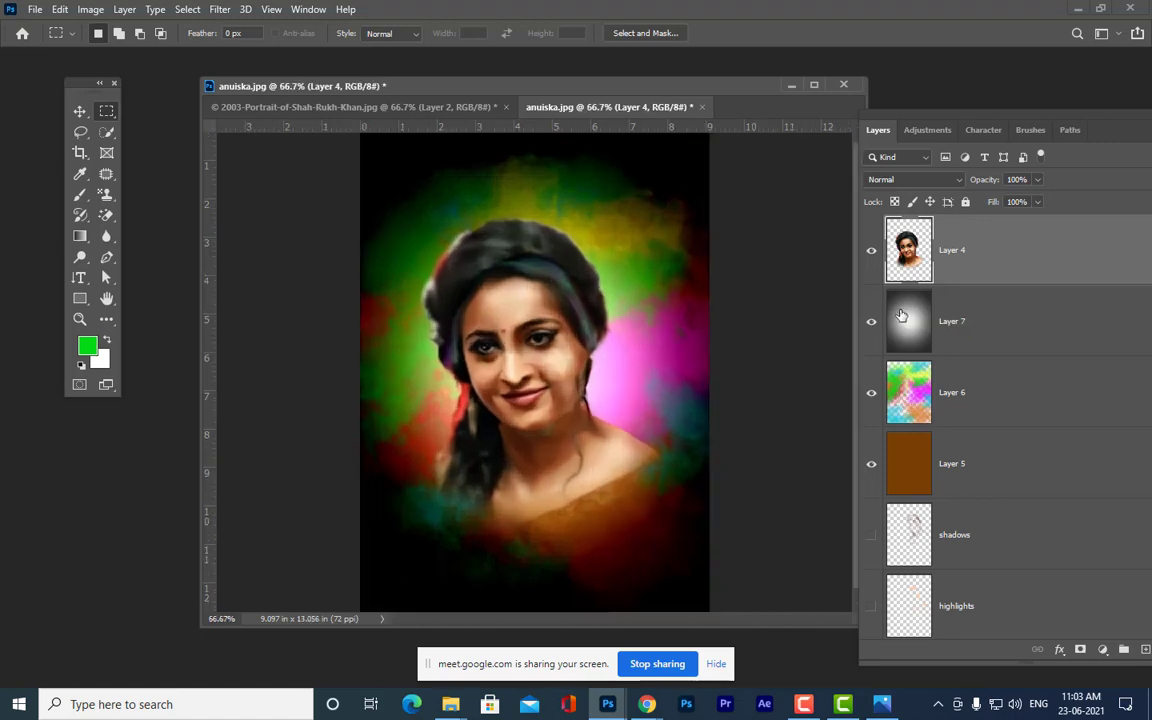
key("ctrl+minus")
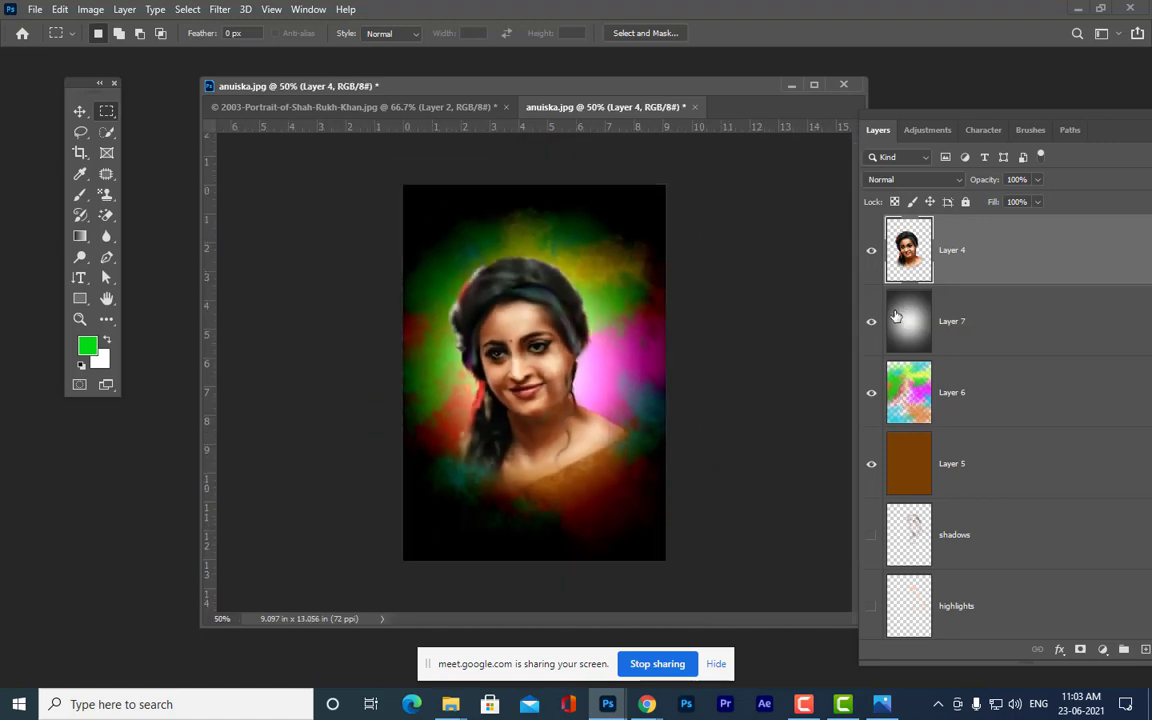
- Save a JPEG copy named anushkapainting to the computer's Desktop with quality 12 and the Progressive format option
left_click(35, 10)
left_click(86, 204)
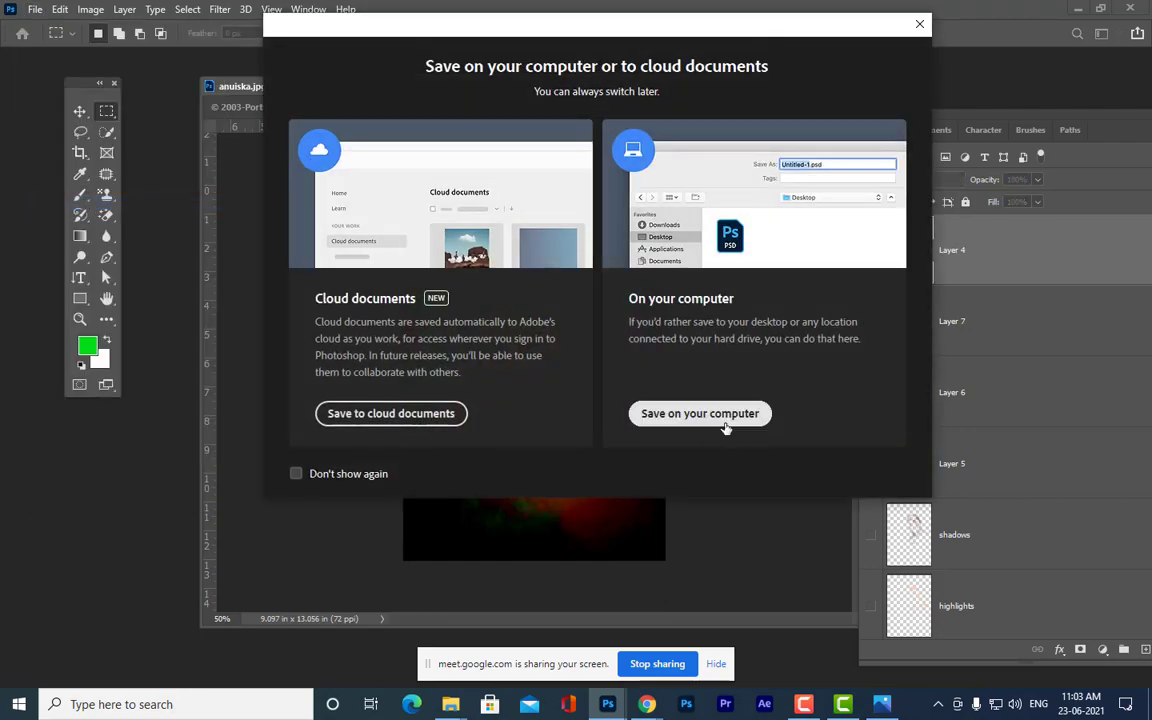
left_click(722, 417)
left_click(232, 501)
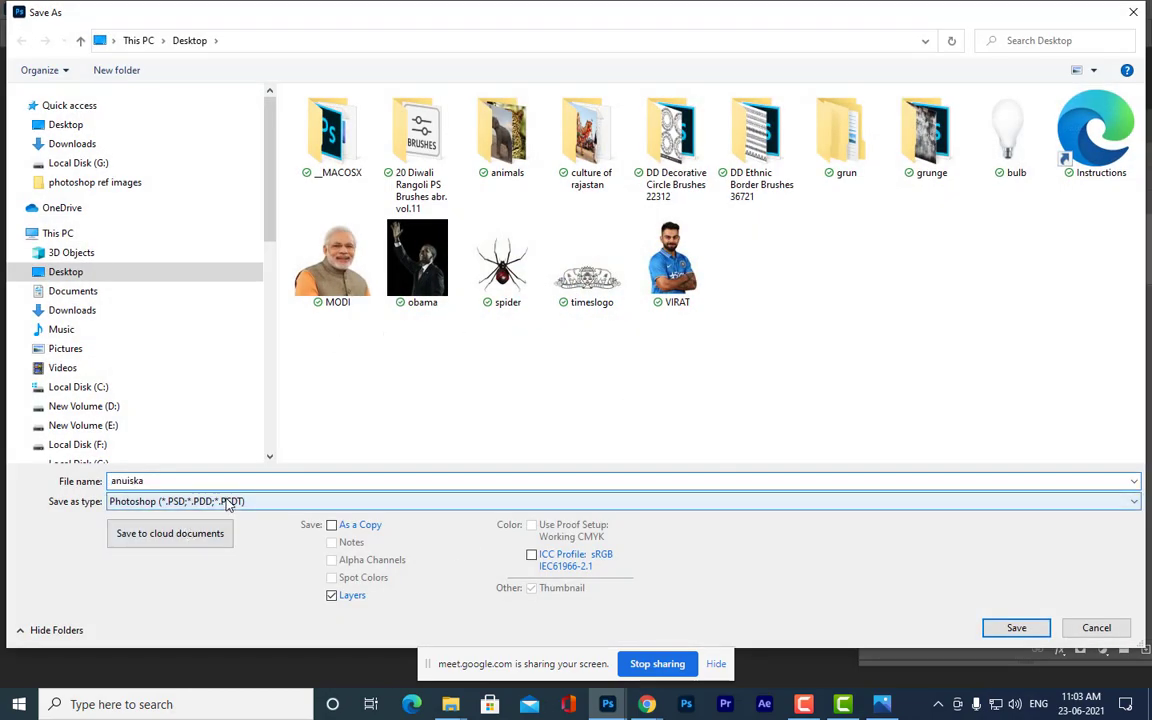
left_click(113, 341)
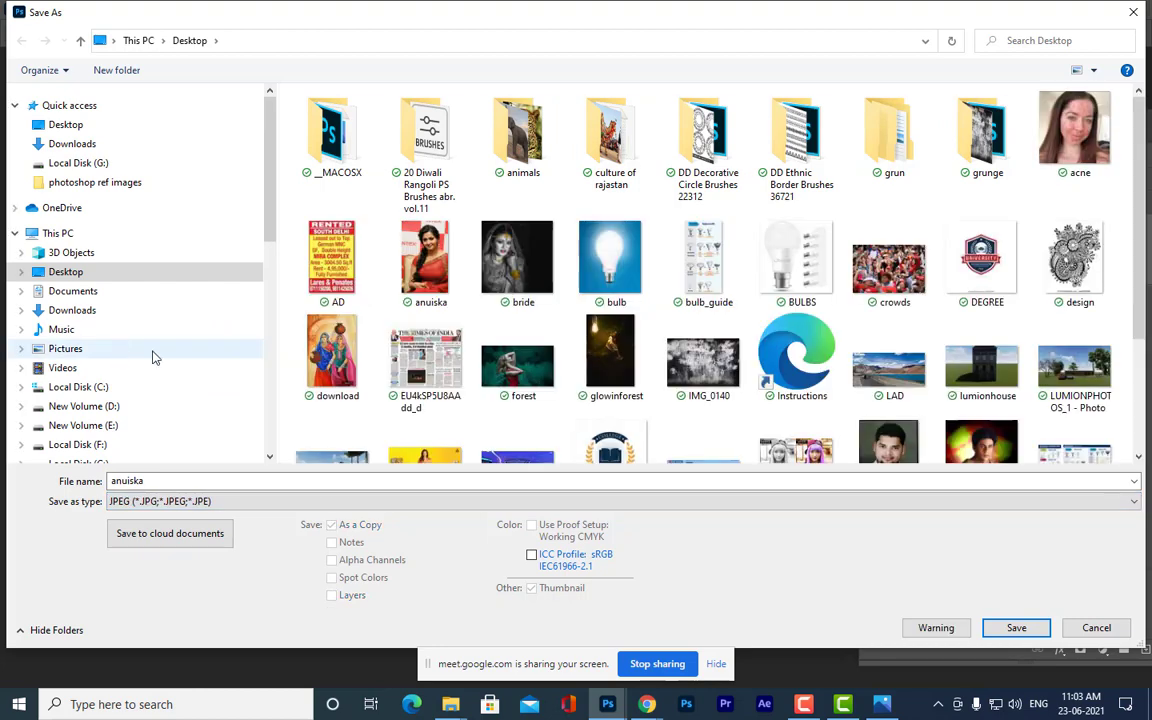
scroll(1138, 193, "down", 3)
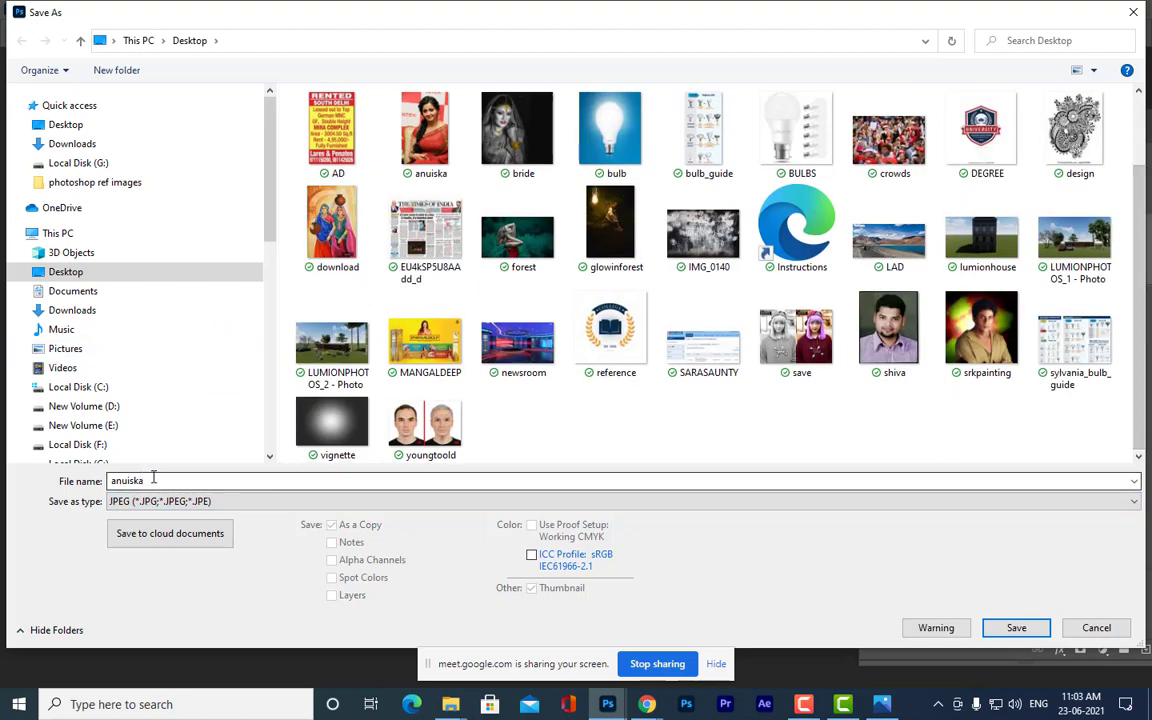
double_click(180, 480)
type("anus")
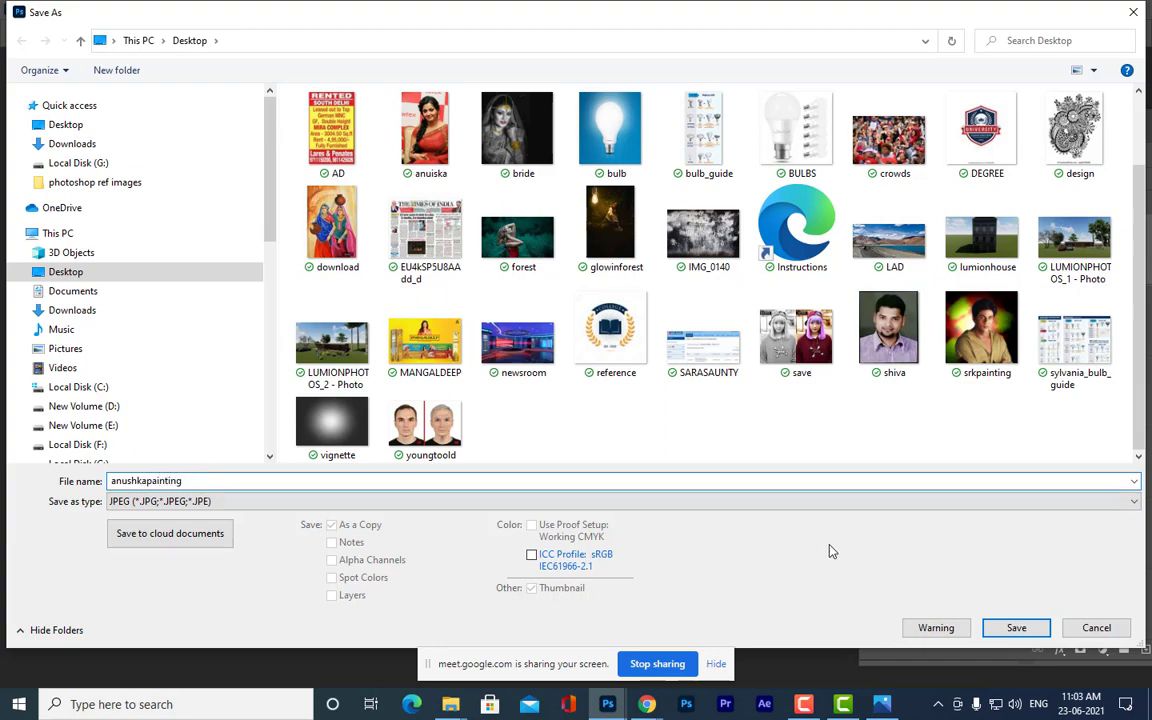
left_click(1016, 627)
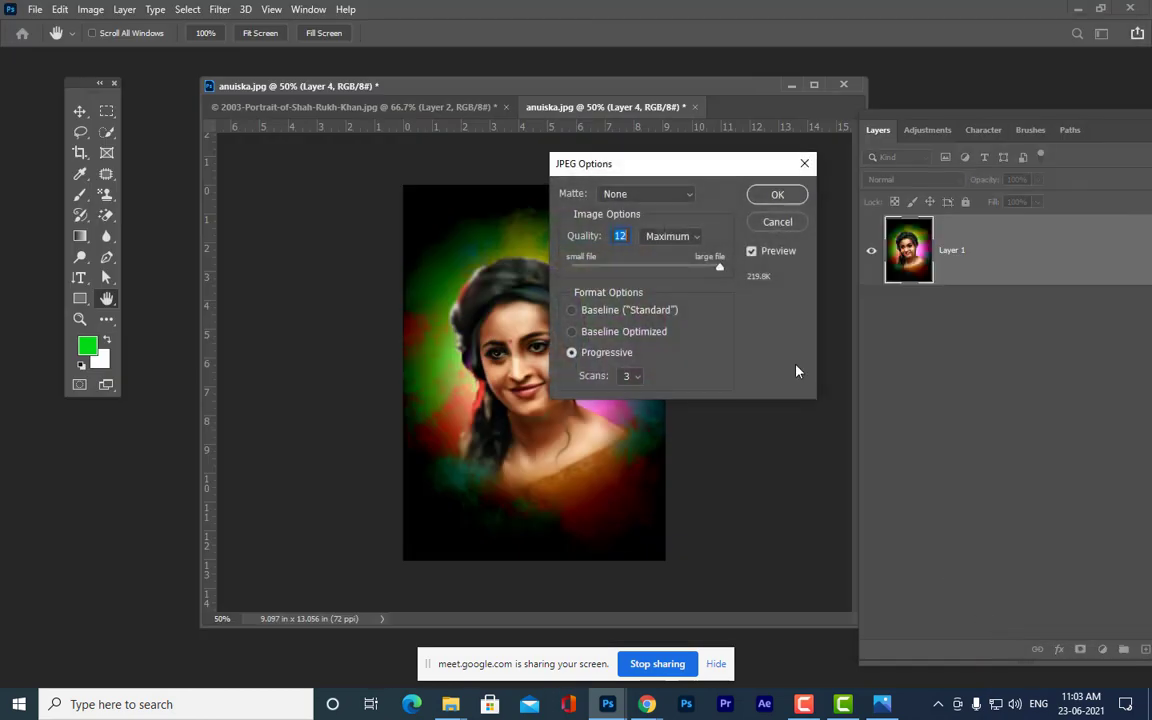
left_click(777, 194)
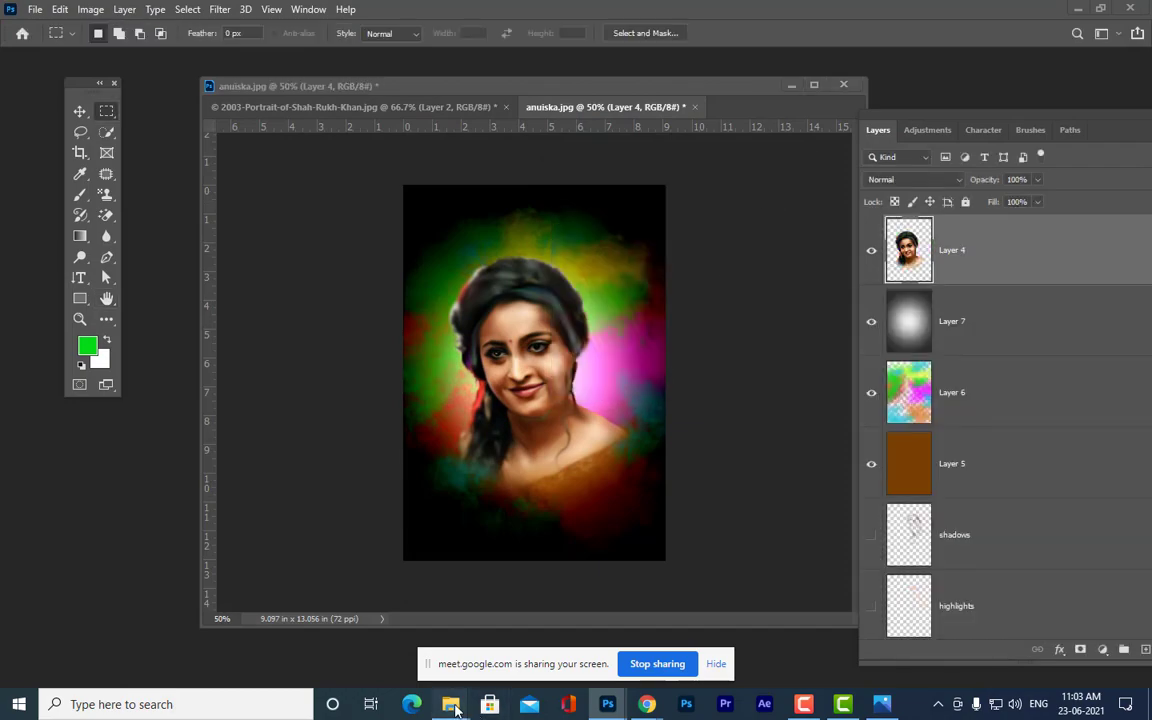
- Switch to File Explorer and look through the folders and images on Local Disk (G:), then return to Photoshop
mouse_move(455, 708)
mouse_move(558, 595)
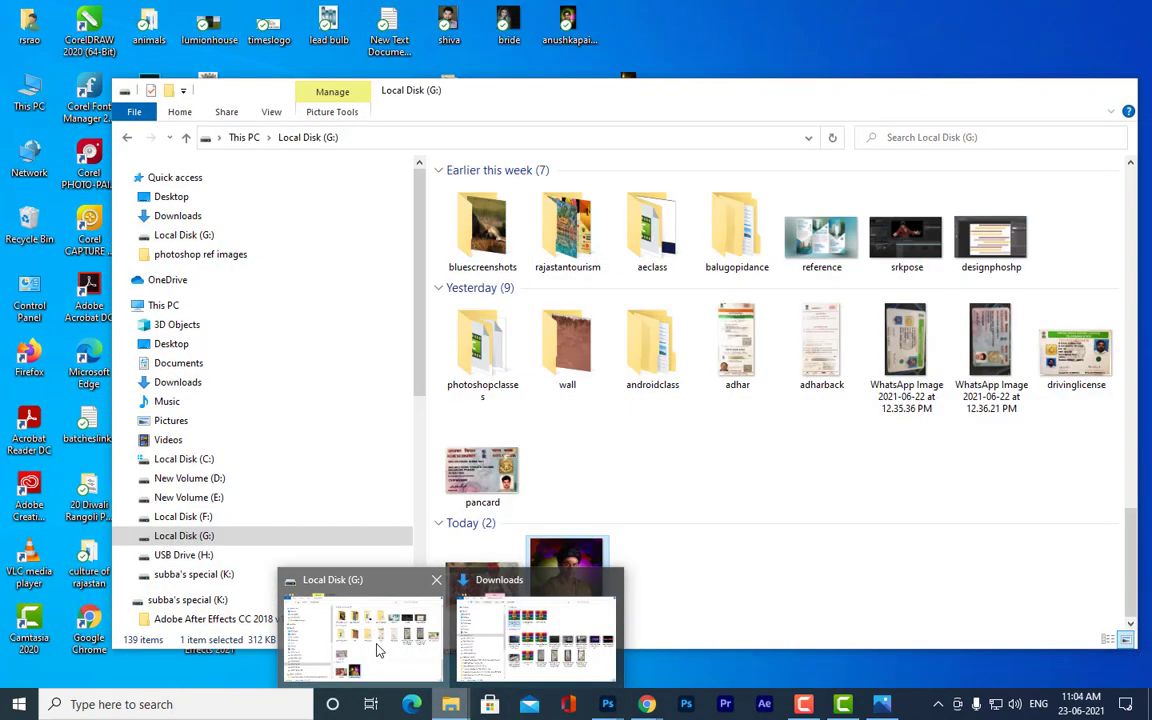
left_click(380, 648)
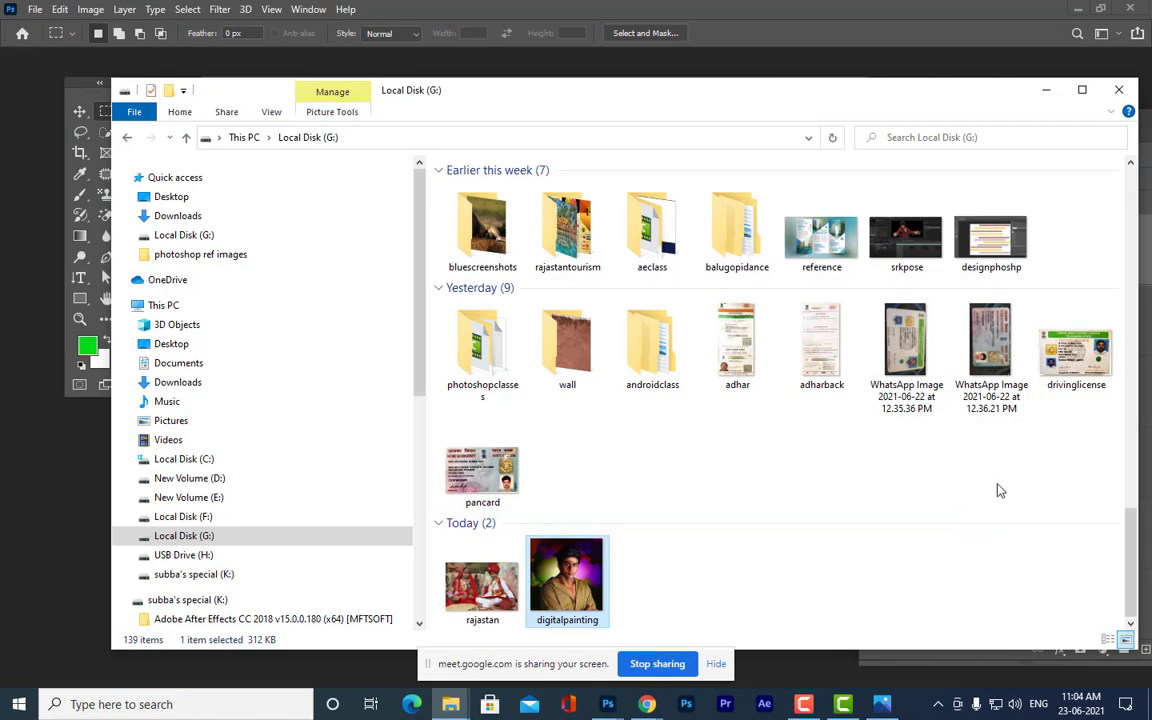
scroll(997, 490, "up", 15)
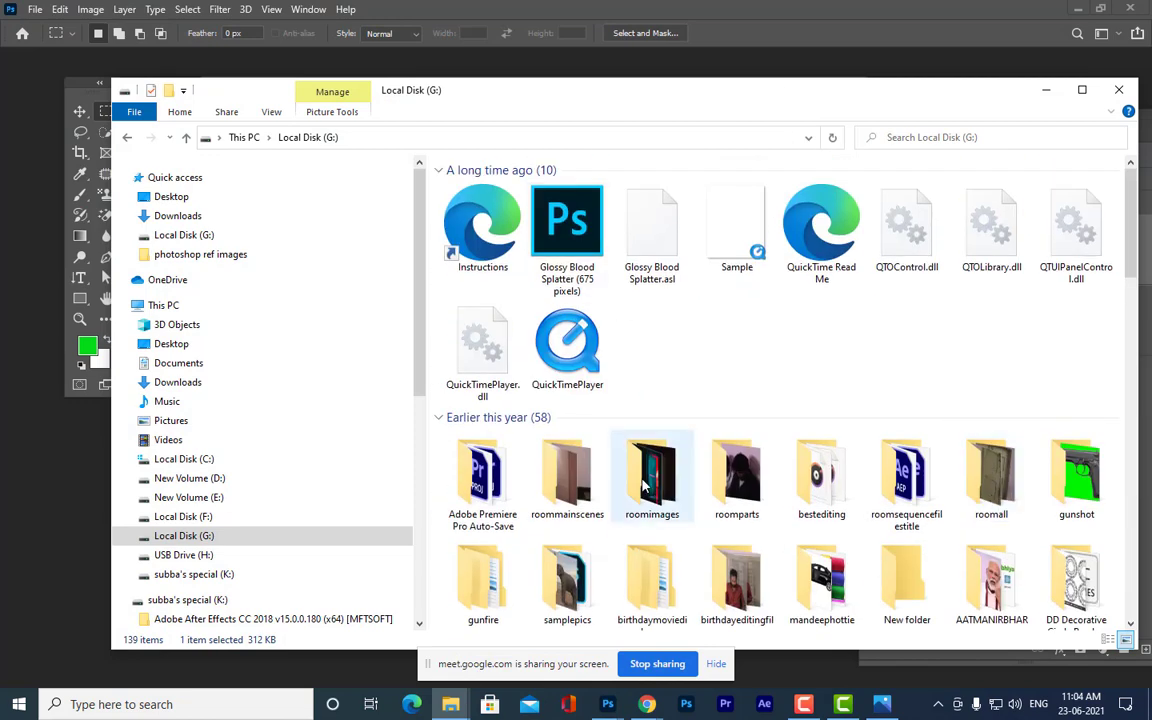
left_click(645, 485)
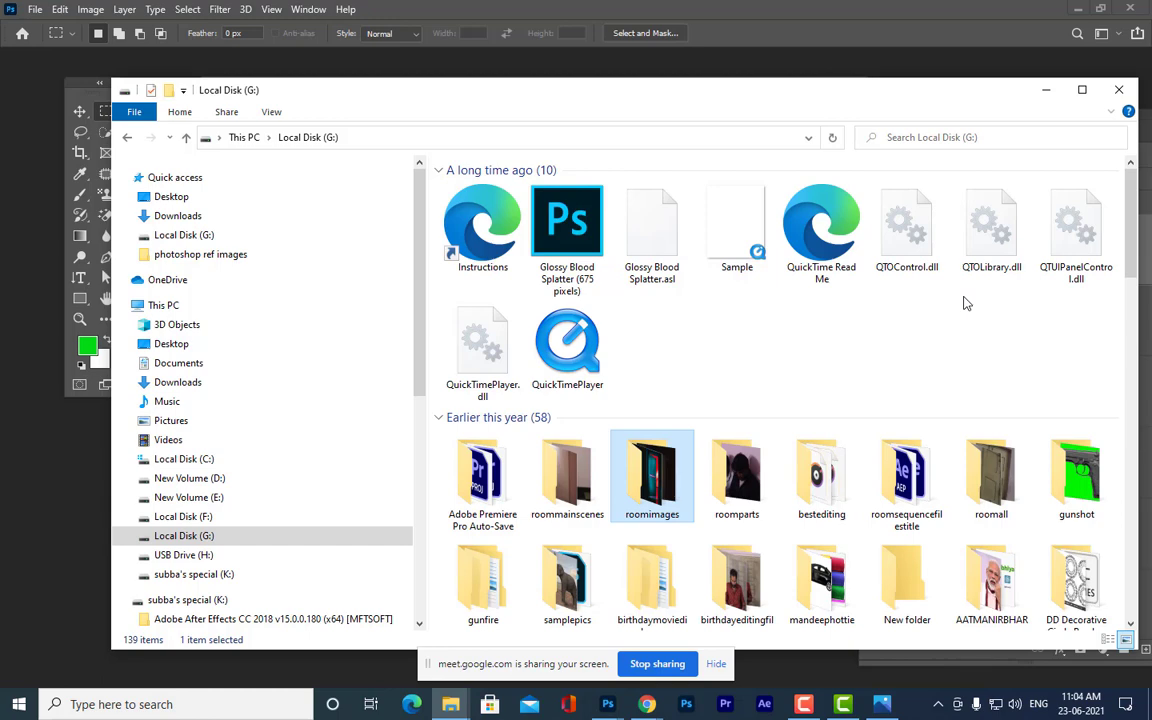
scroll(1062, 181, "down", 10)
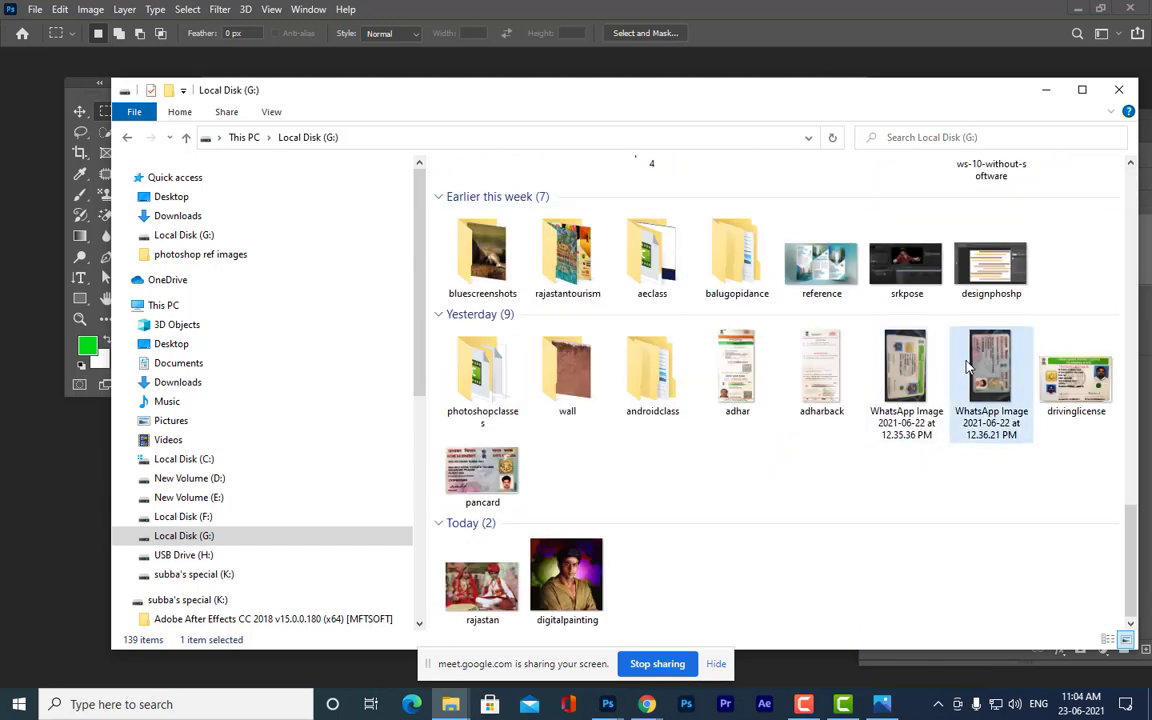
left_click(990, 385)
key("a")
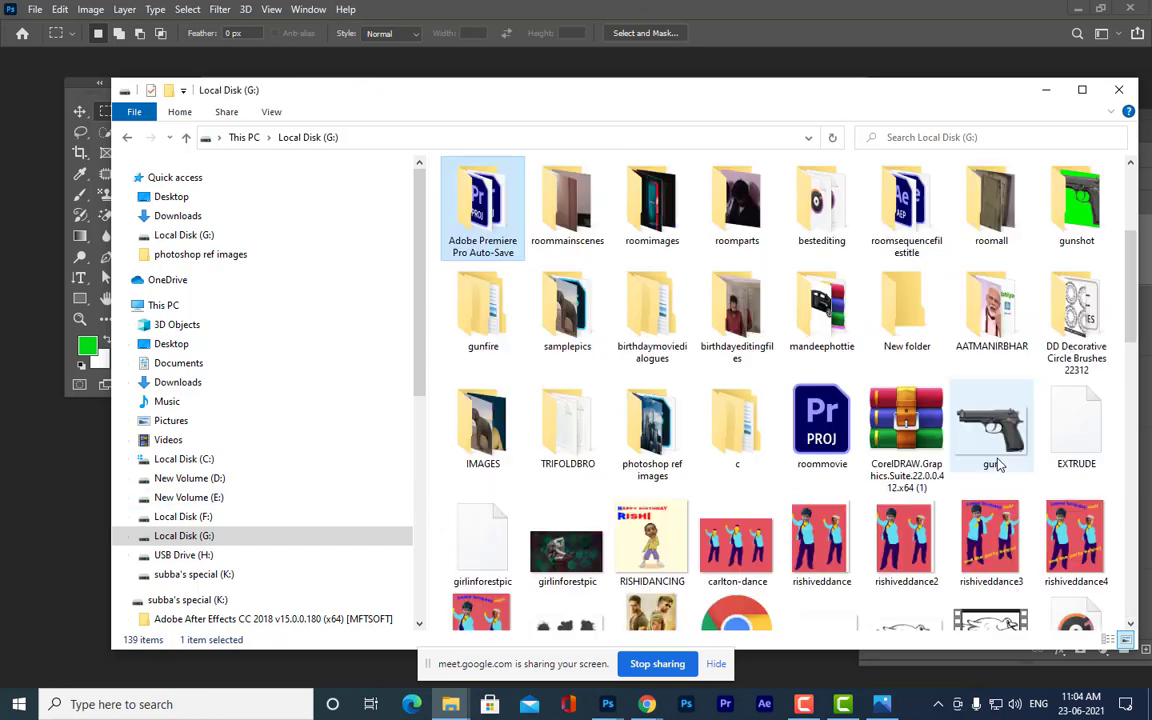
scroll(948, 397, "down", 5)
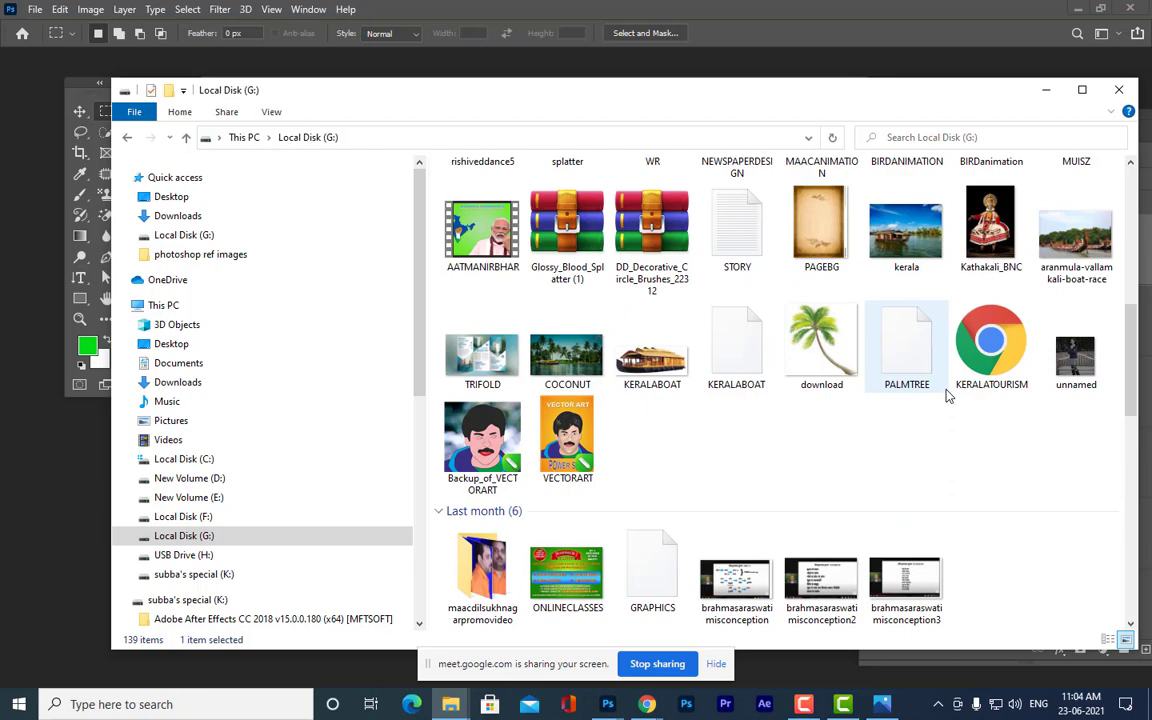
scroll(940, 374, "down", 8)
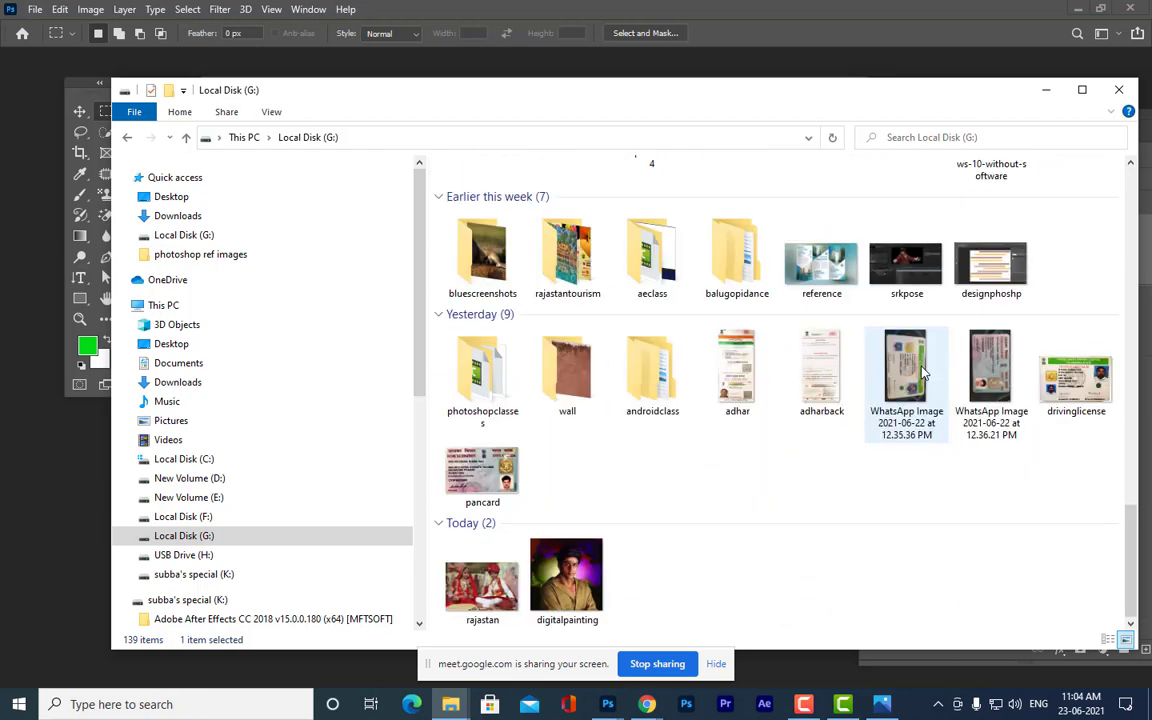
scroll(944, 447, "up", 15)
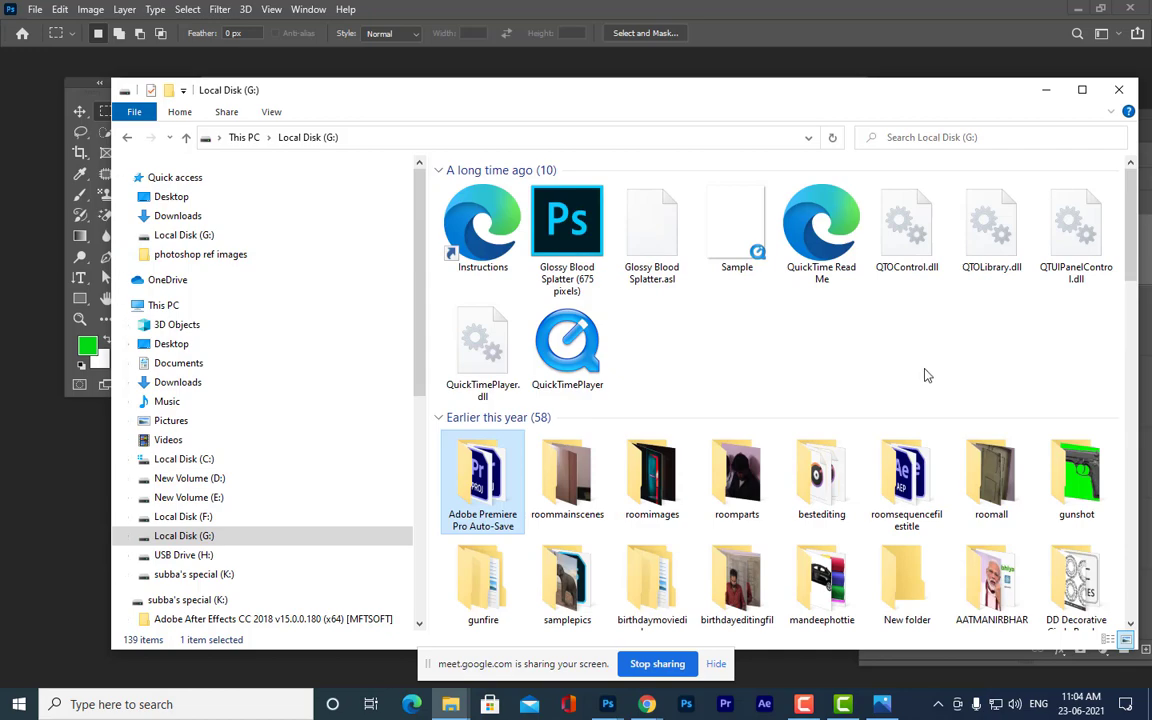
scroll(928, 363, "down", 10)
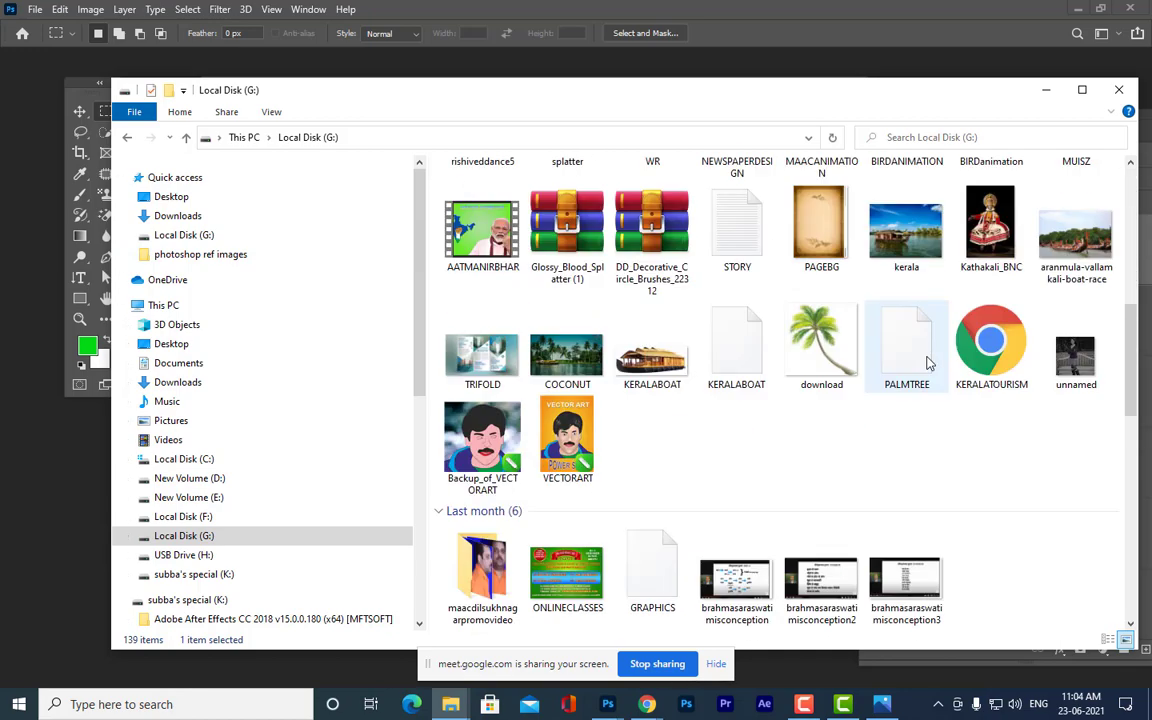
scroll(760, 463, "down", 5)
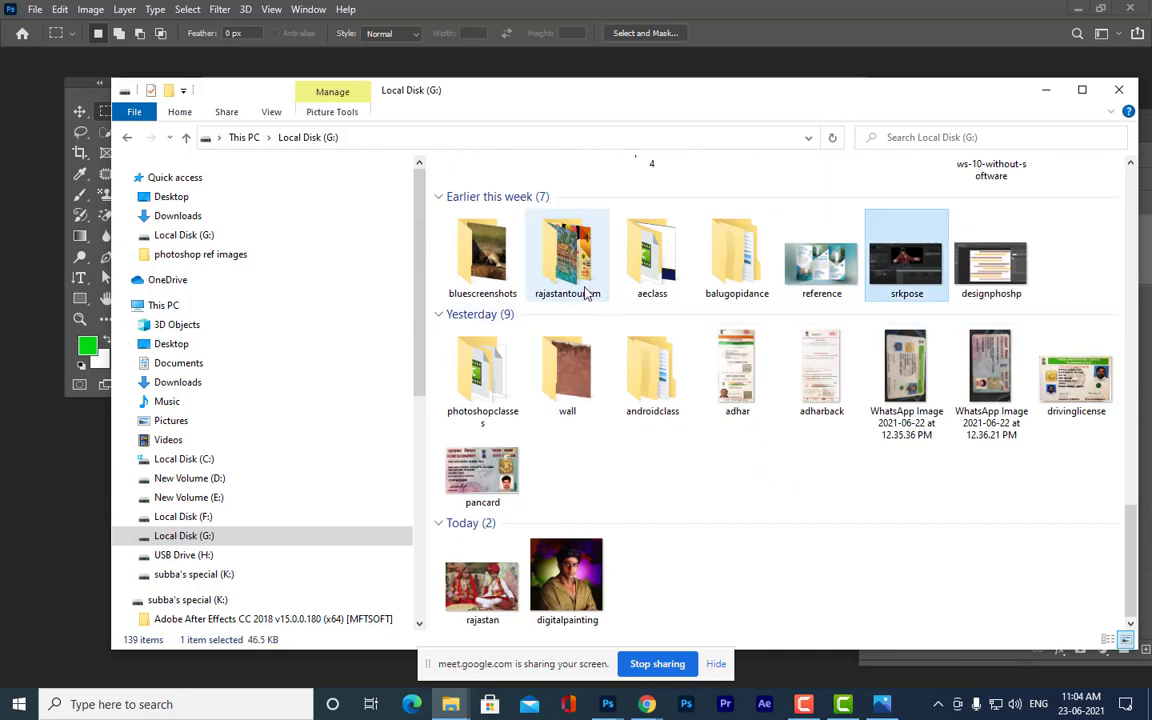
key("s")
scroll(1116, 293, "down", 15)
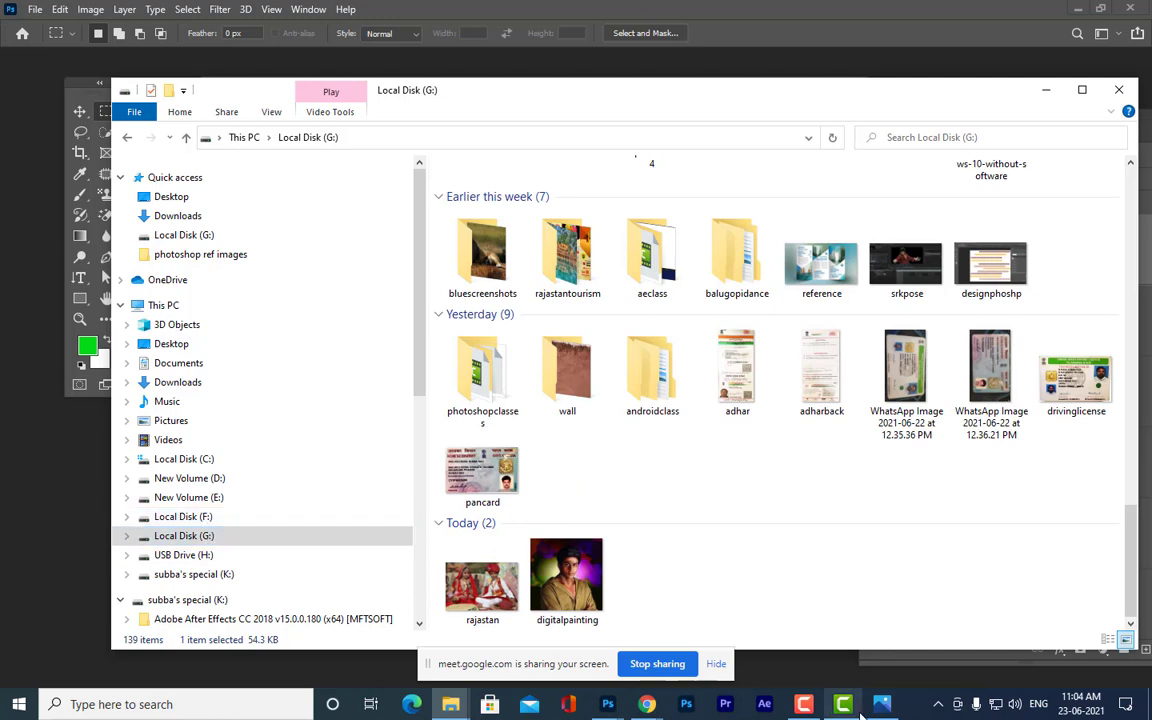
left_click(1046, 90)
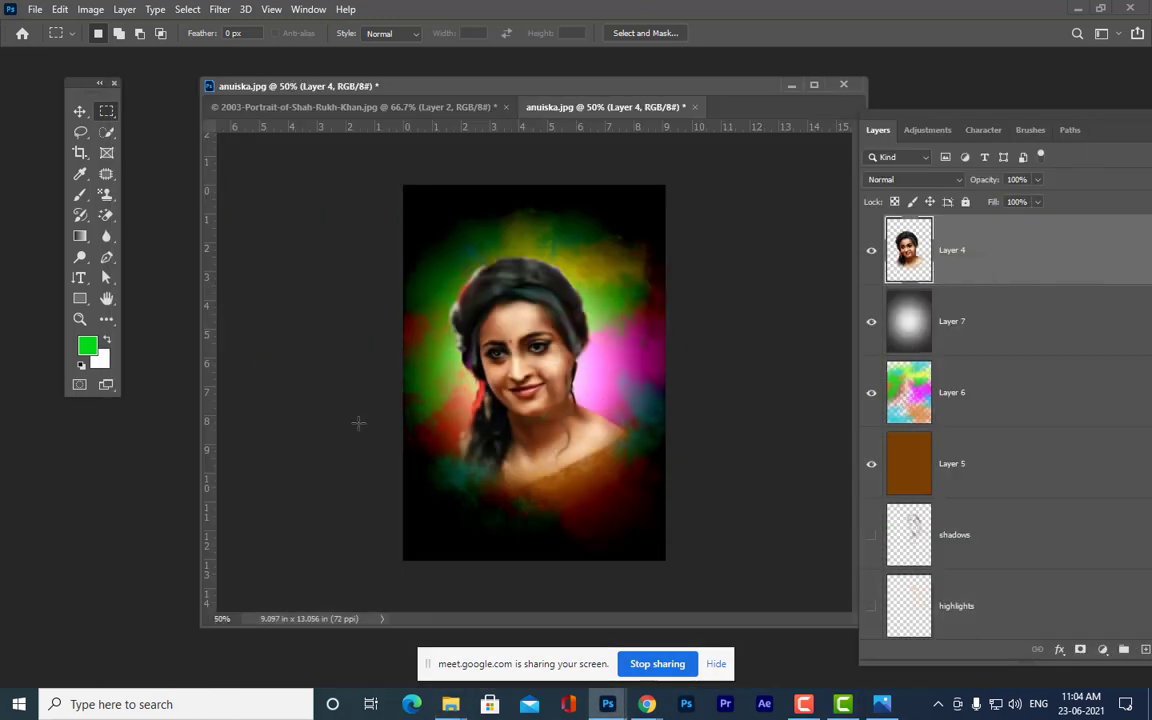
left_click(36, 9)
left_click(80, 190)
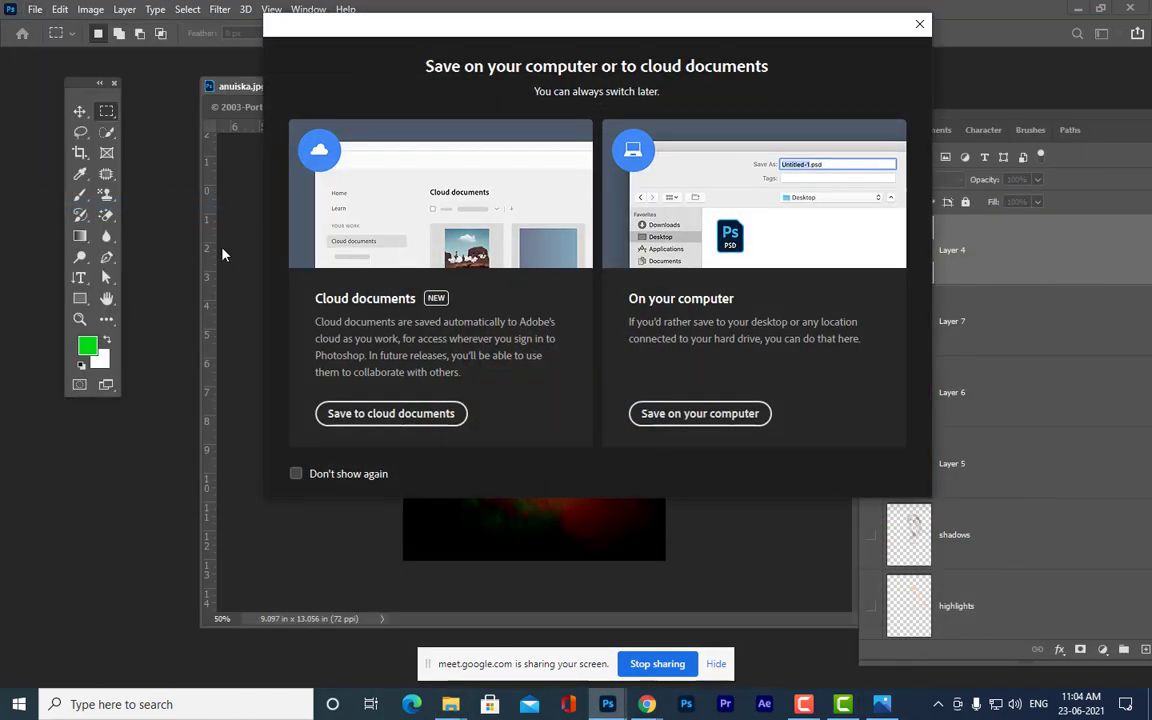
left_click(690, 412)
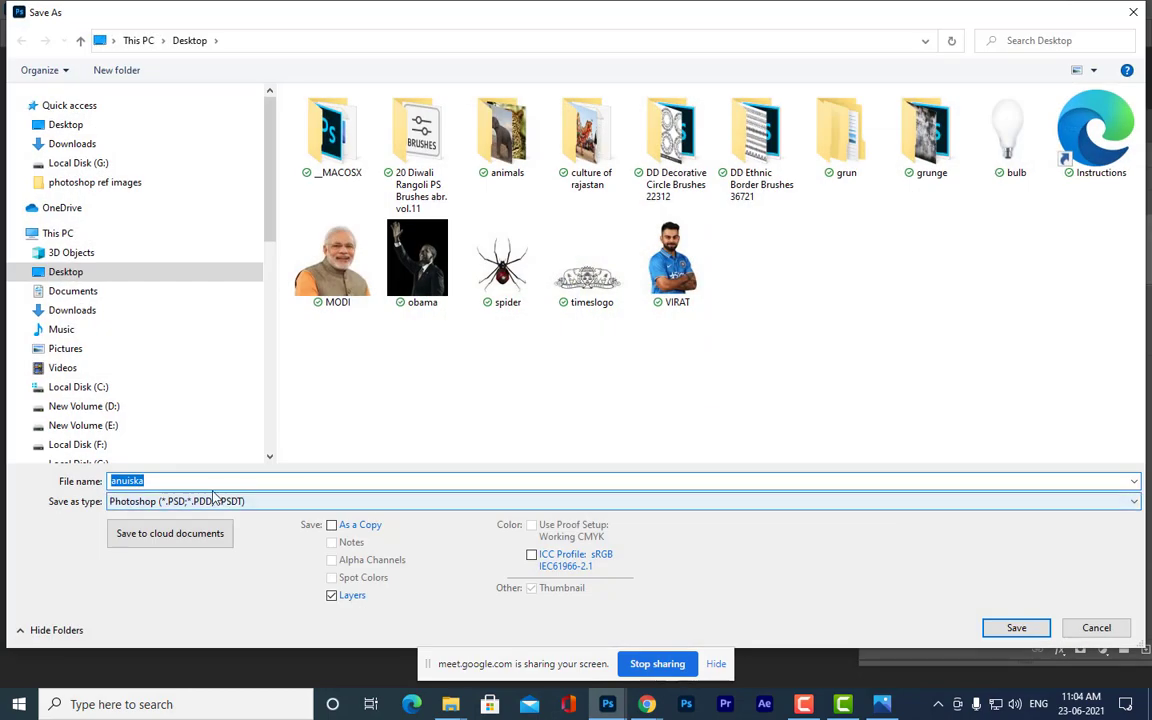
left_click(213, 497)
left_click(141, 348)
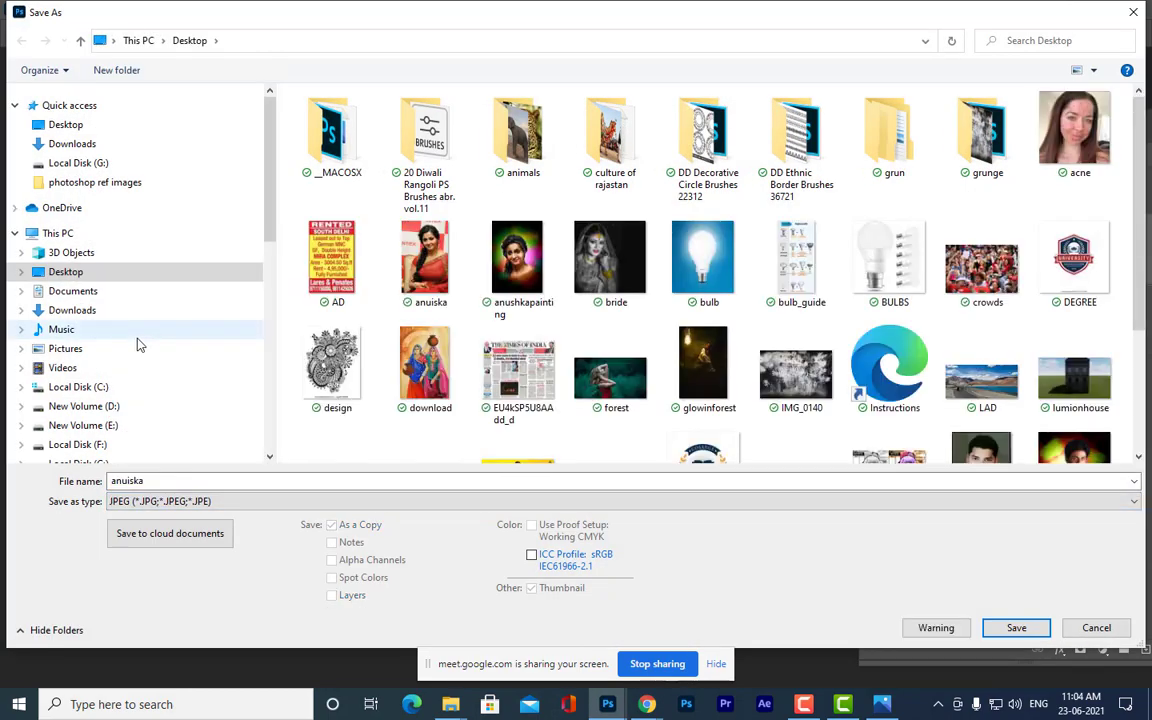
left_click(1097, 627)
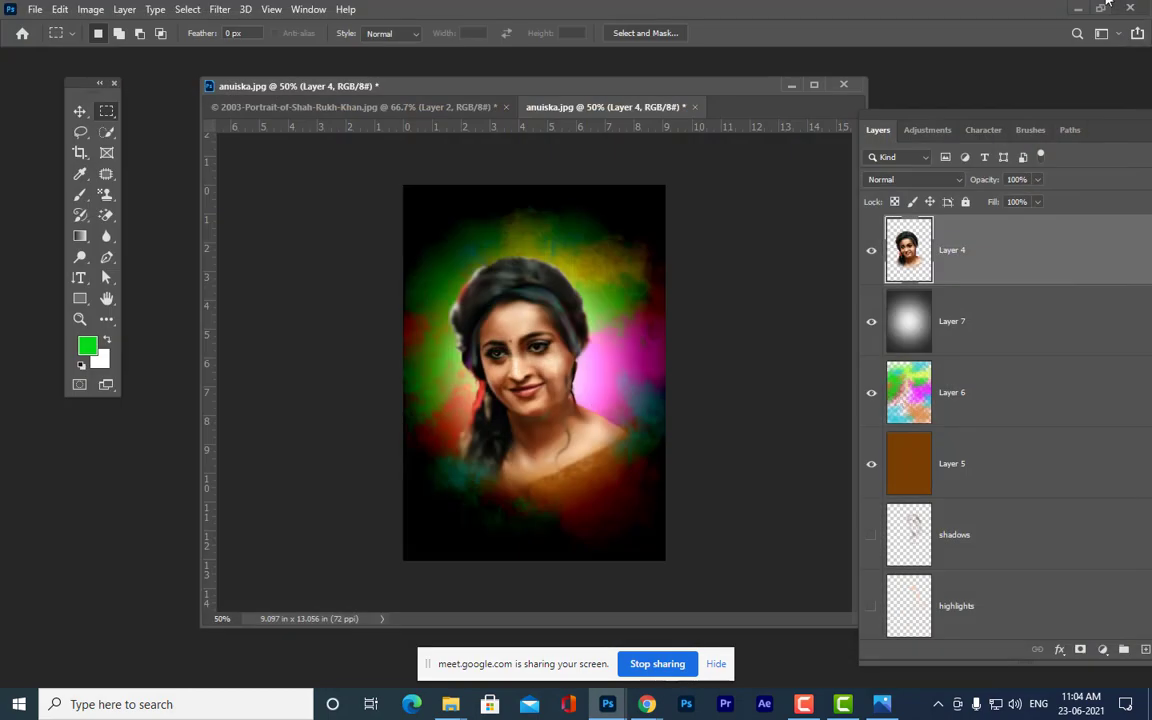
- Open the saved anushkapainting image from the desktop to check it, and look into the New Text Document (5) file
left_click(1080, 15)
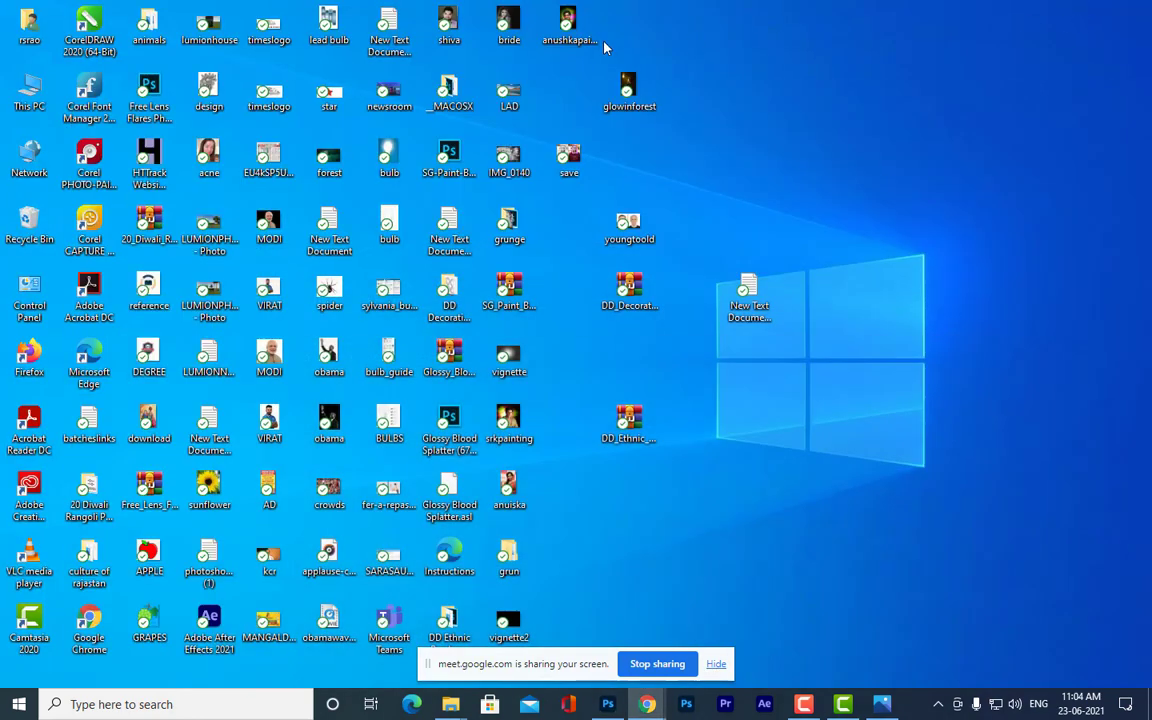
double_click(570, 30)
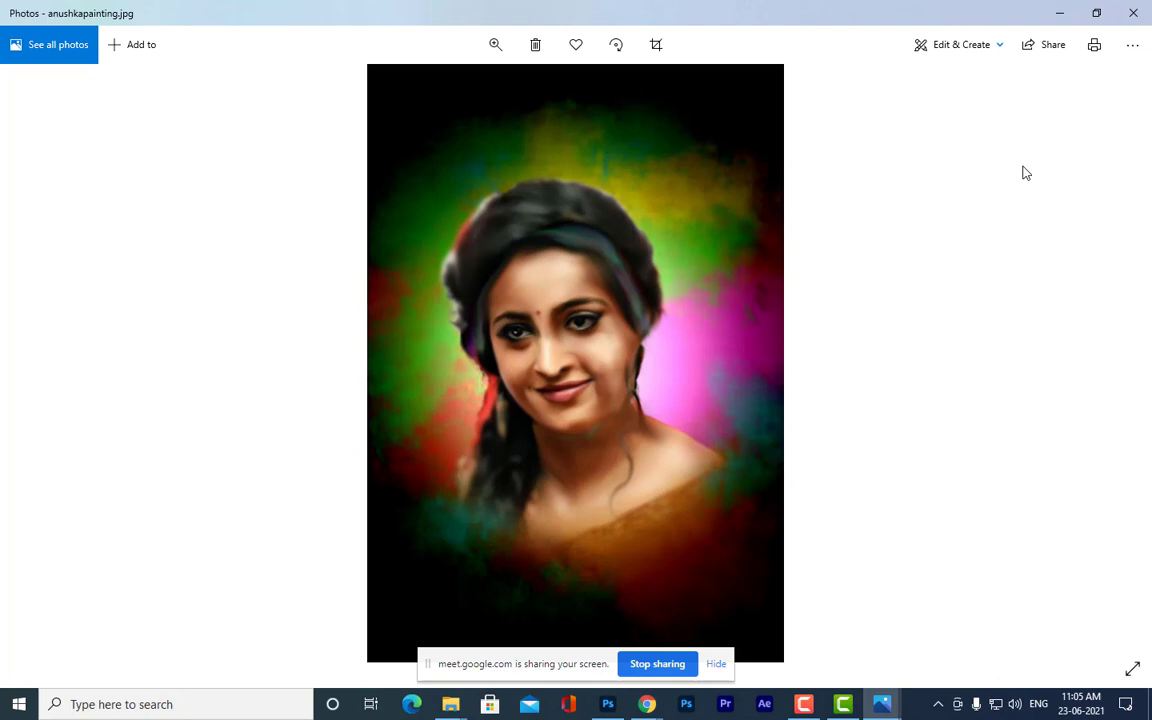
left_click(1062, 12)
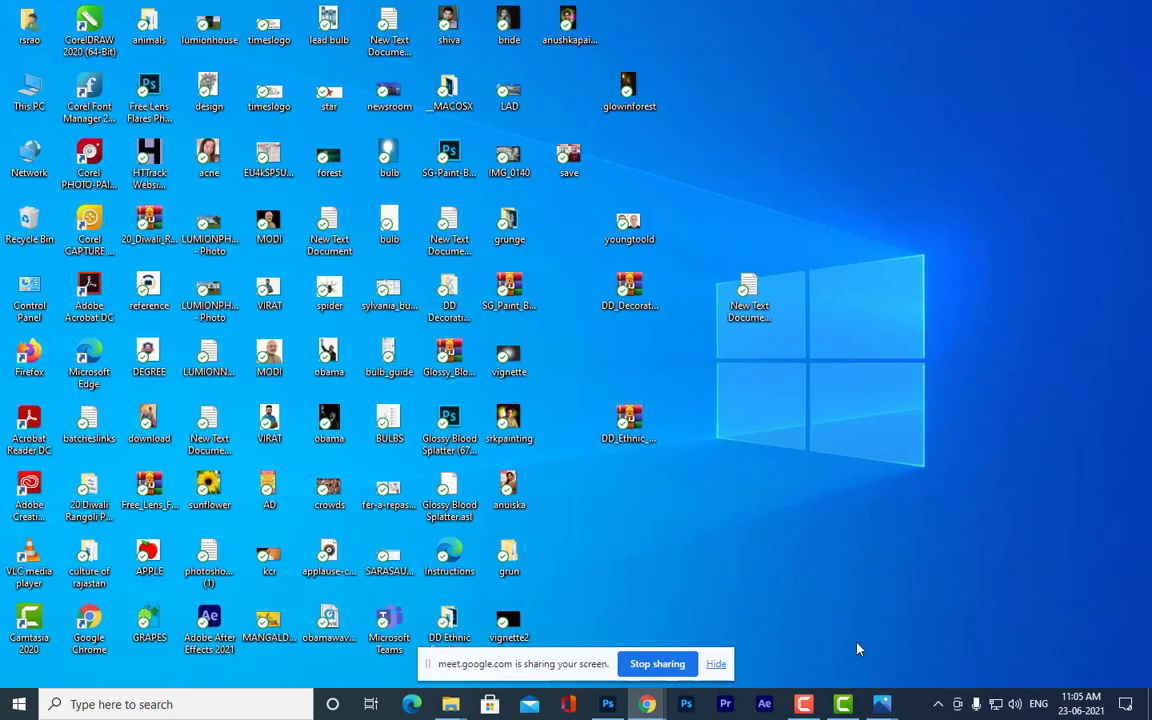
double_click(755, 286)
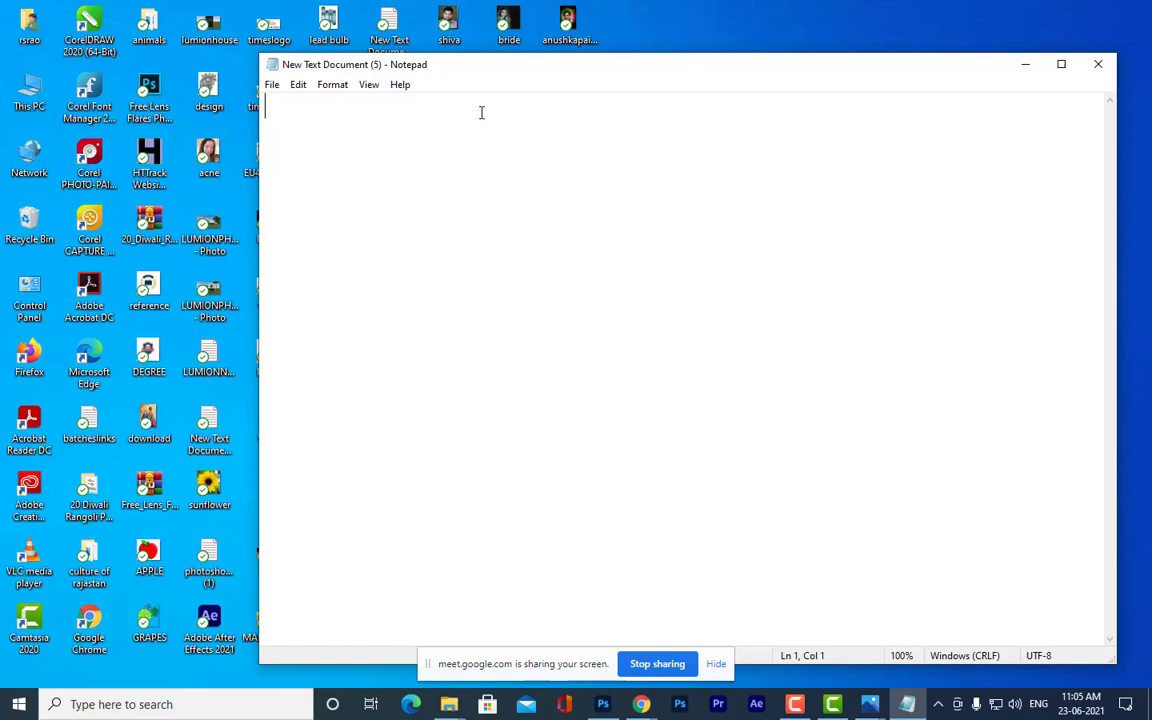
left_click(1022, 67)
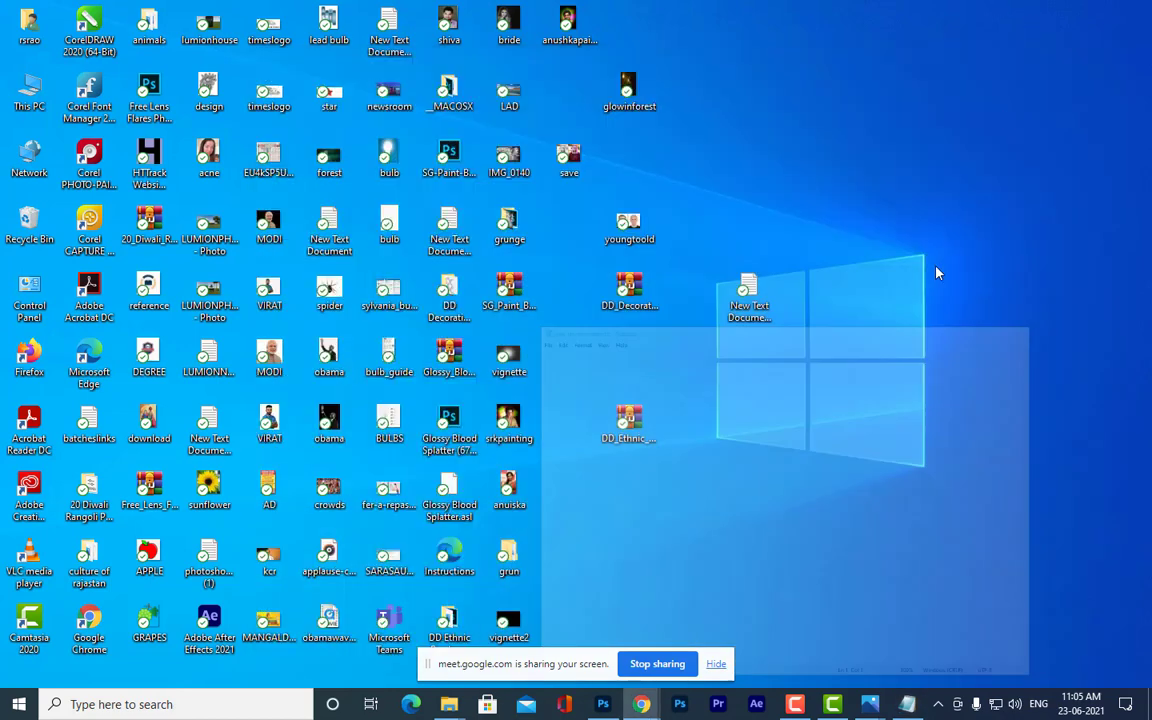
- Switch to Chrome, close the image preview and filter the digital painting image results to large size
mouse_move(641, 700)
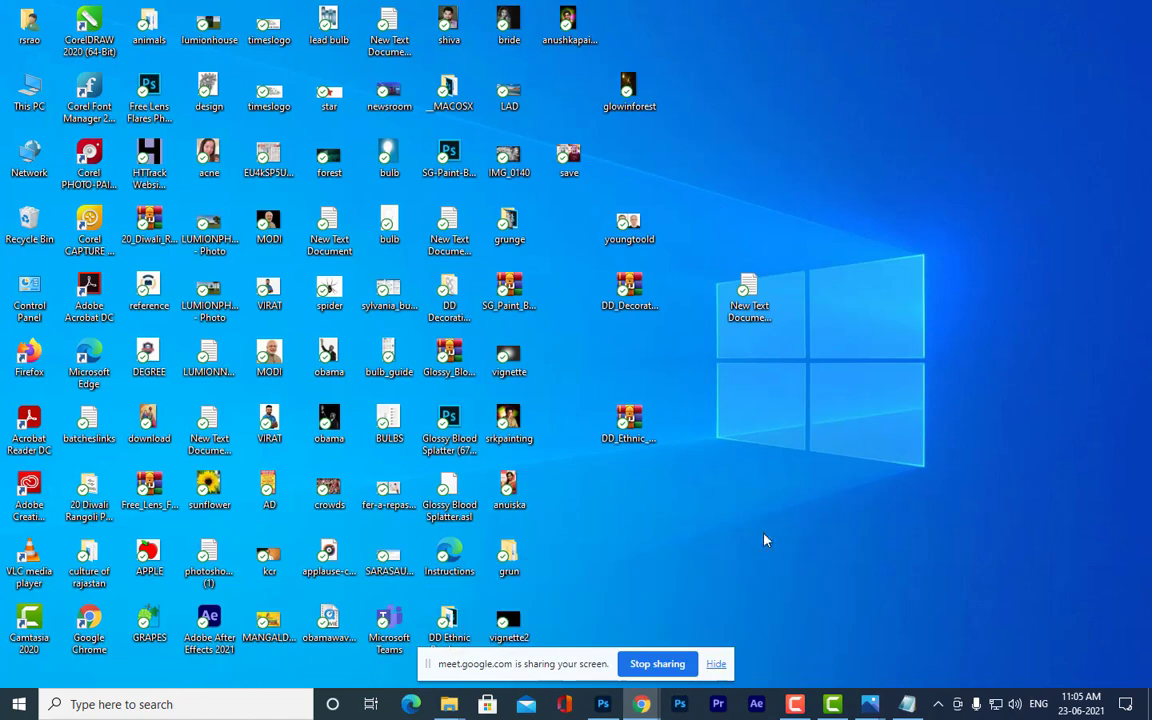
left_click(723, 638)
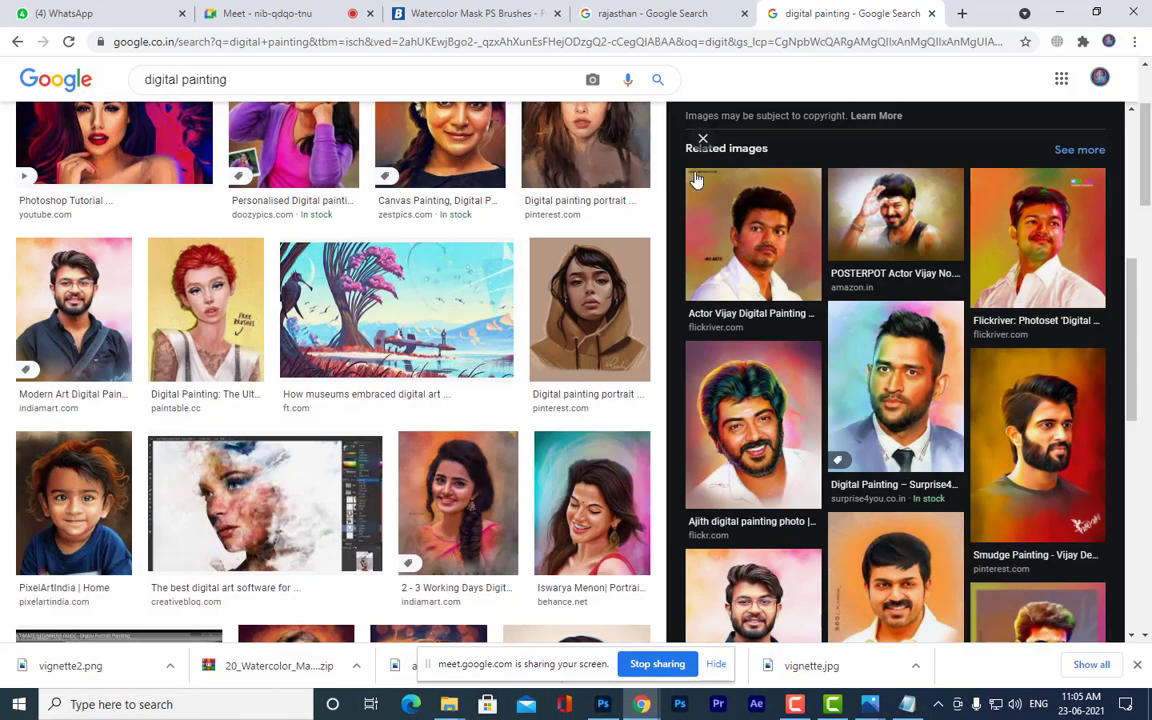
left_click(703, 141)
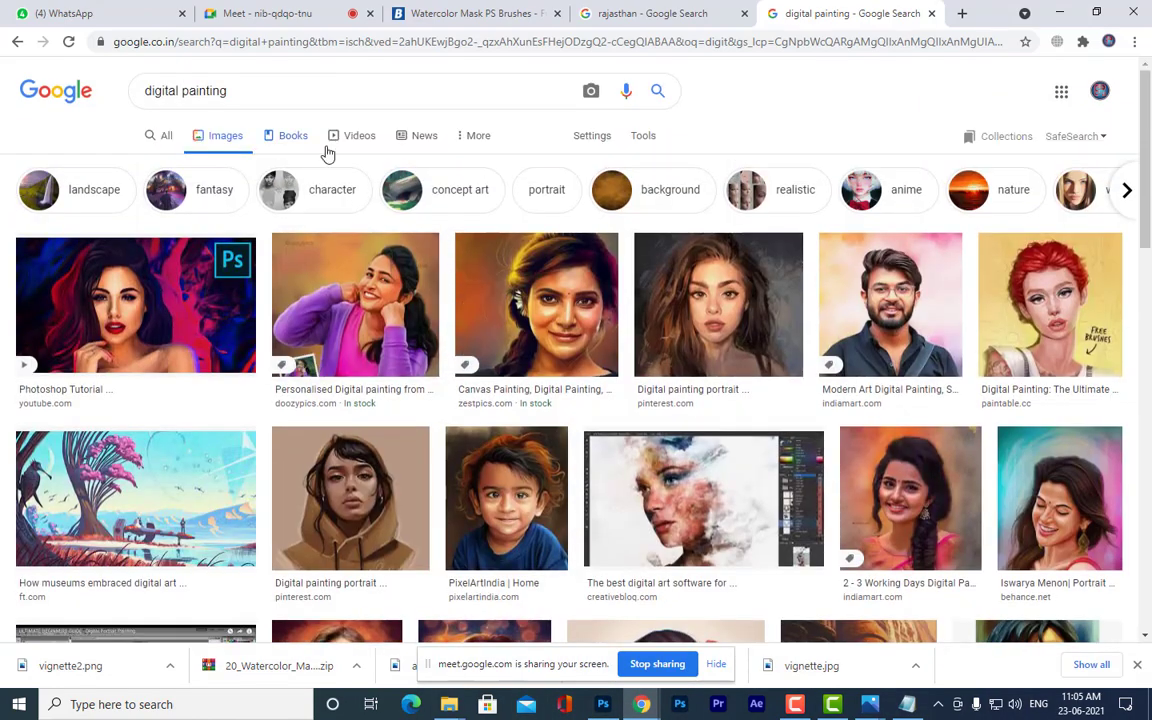
left_click(648, 137)
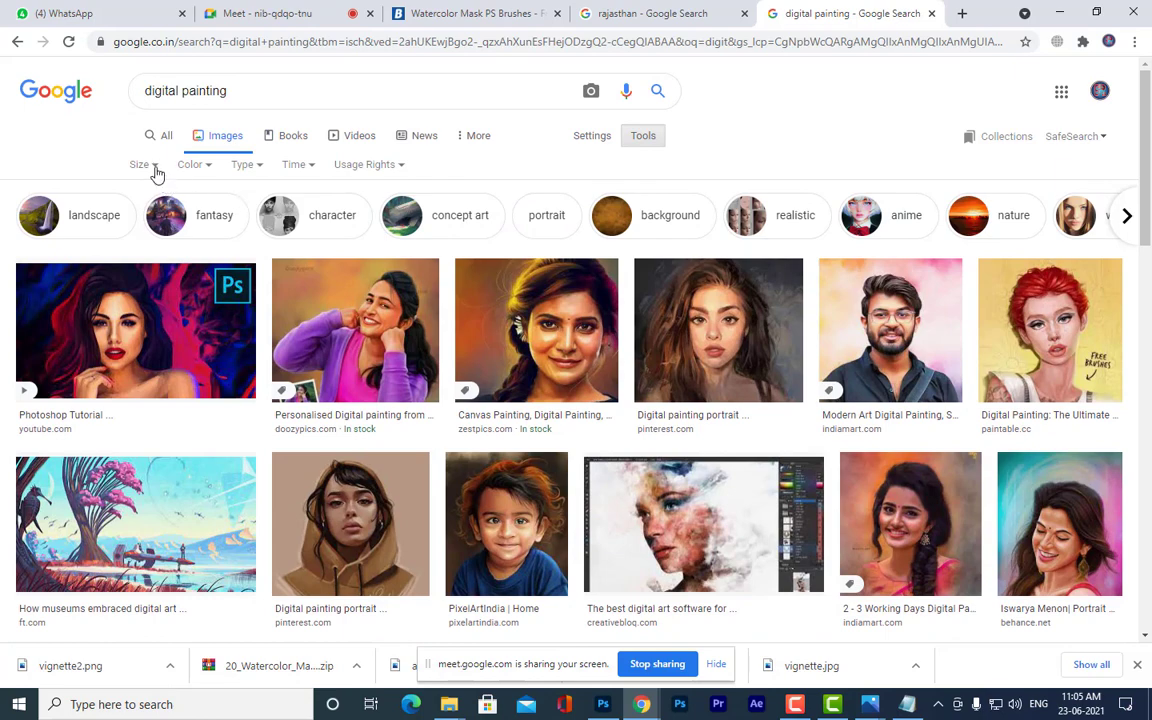
left_click(141, 165)
left_click(150, 220)
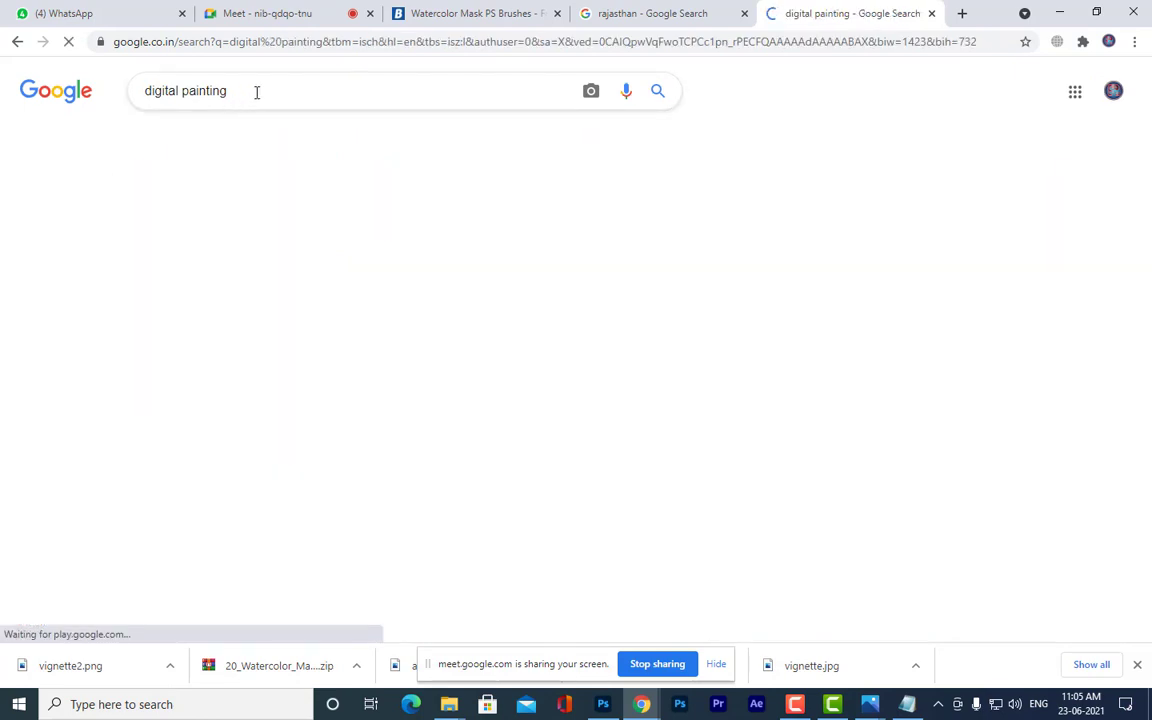
- Search Google Images for rajasthan culture, then return to the desktop
triple_click(210, 91)
key("BackSpace")
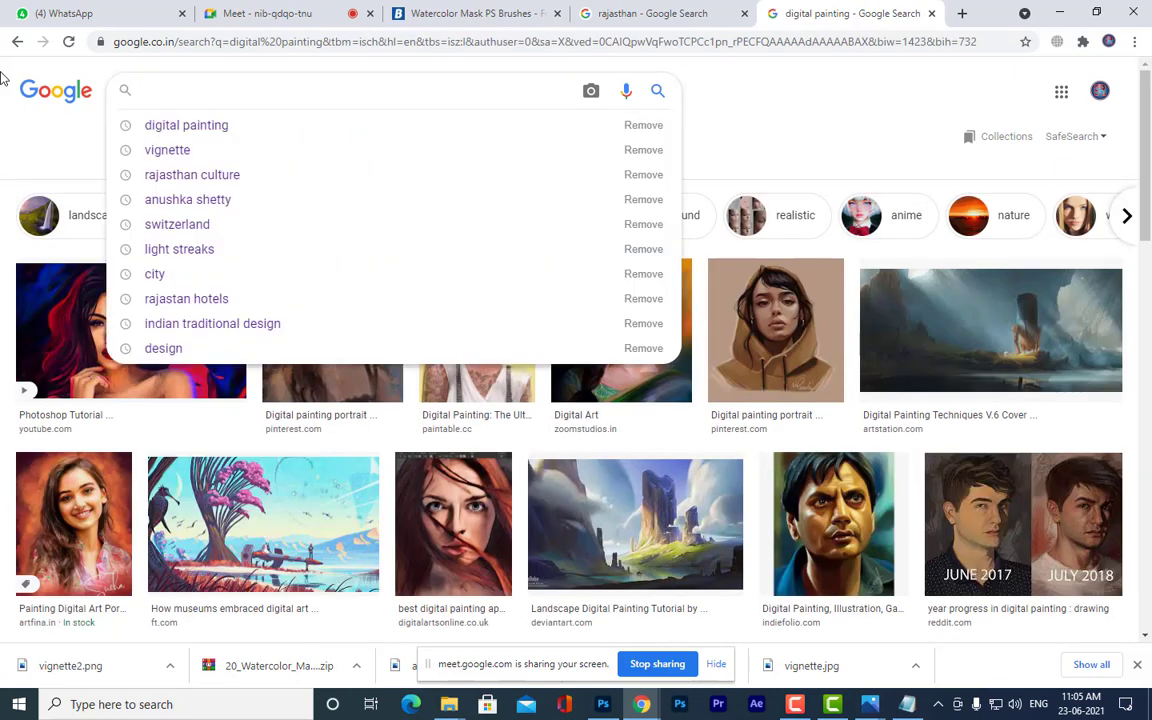
type("raj")
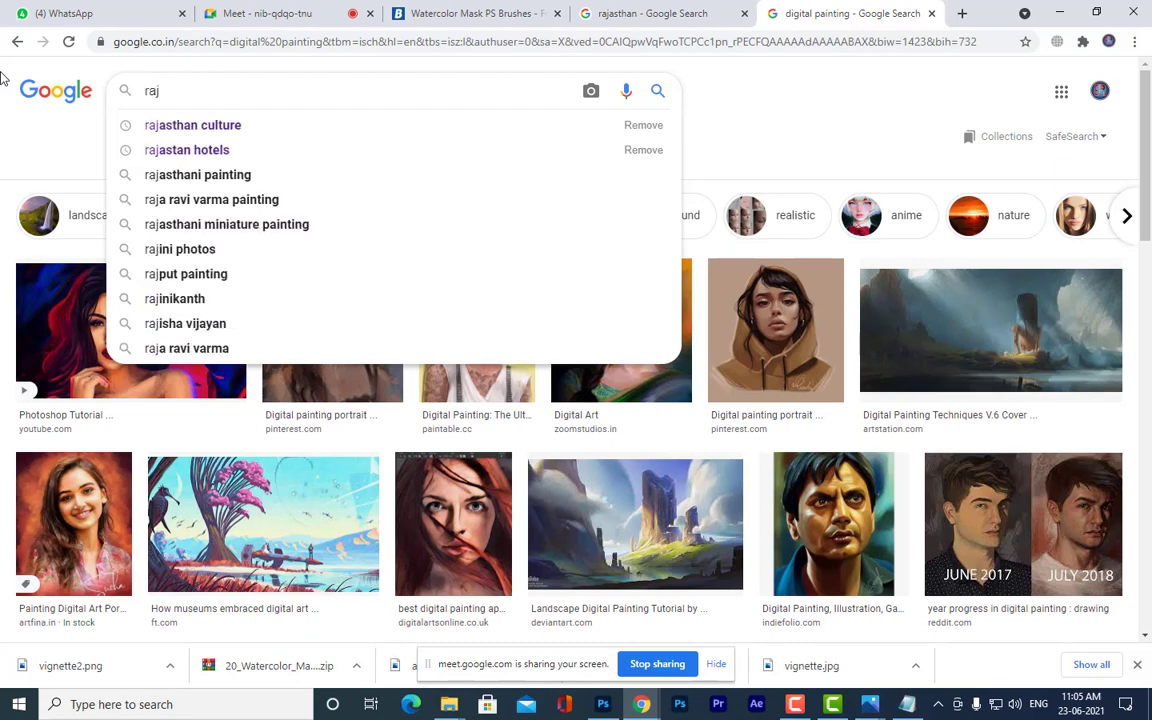
key("Down")
key("Return")
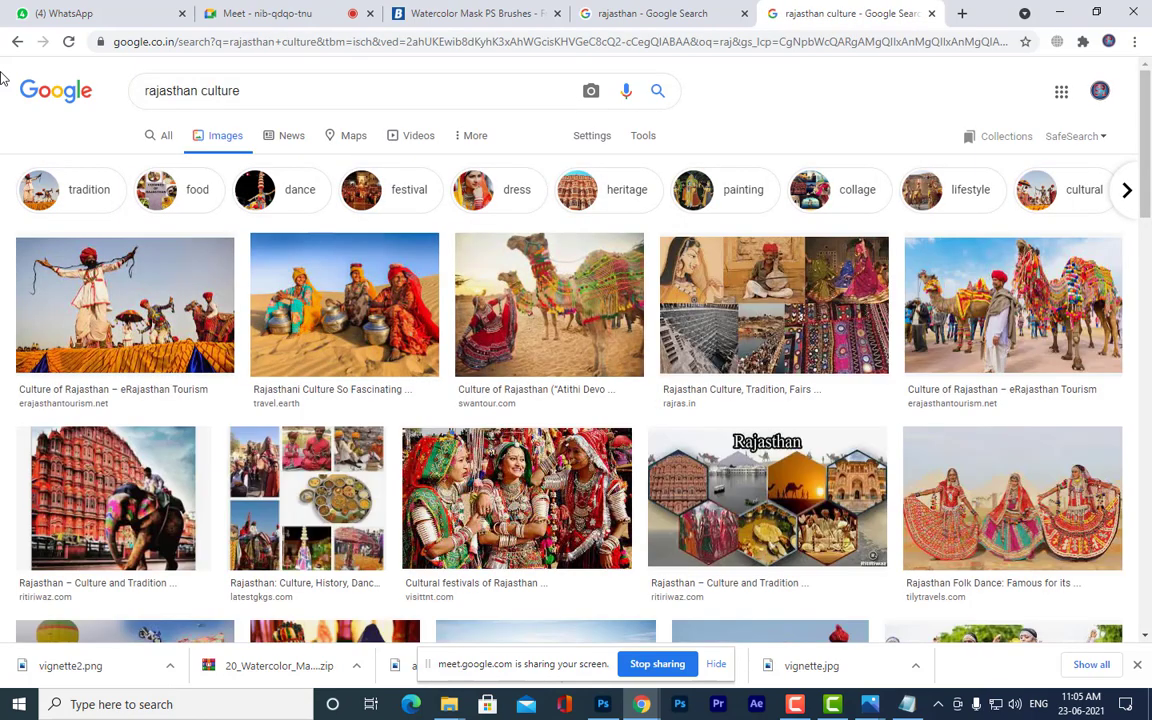
left_click(1061, 16)
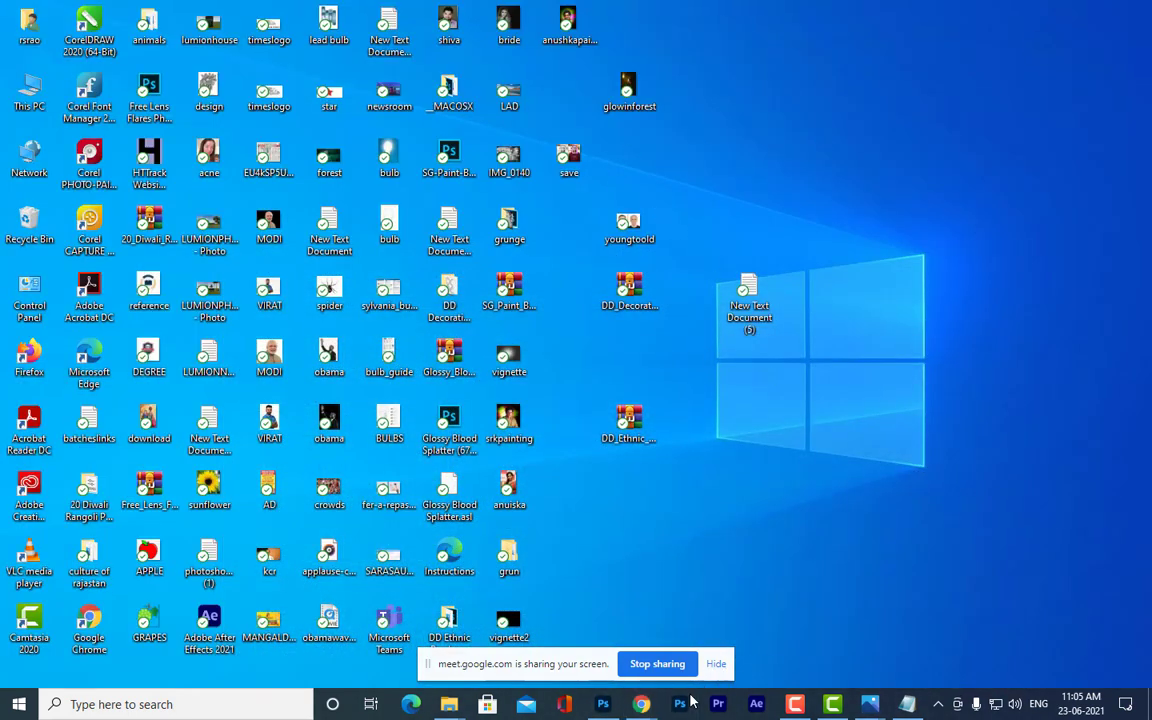
- Open the before-and-after image named save from the desktop and launch the Snipping Tool over it
left_click(603, 704)
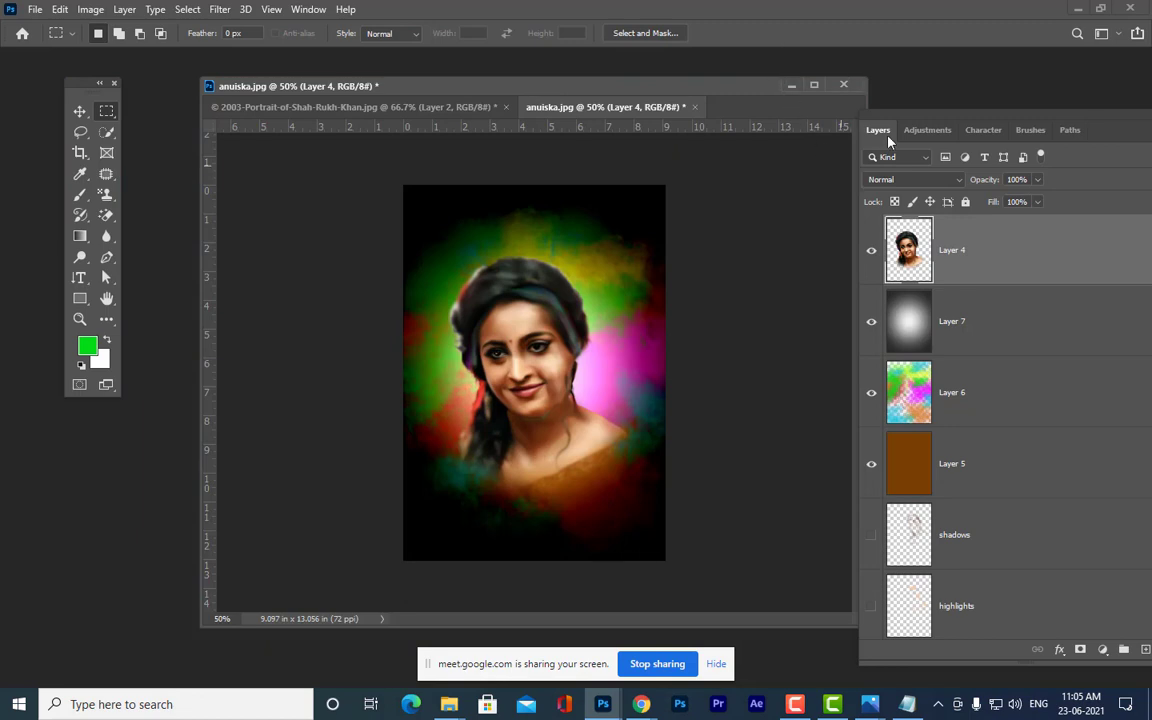
left_click(1079, 10)
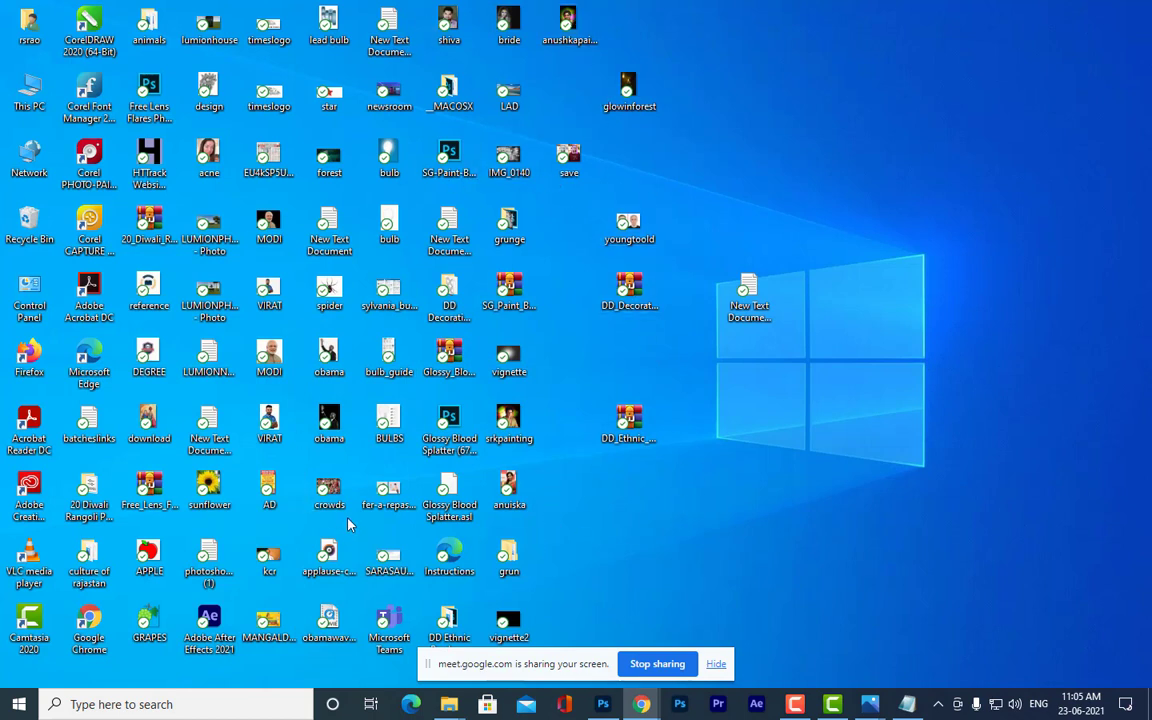
double_click(560, 168)
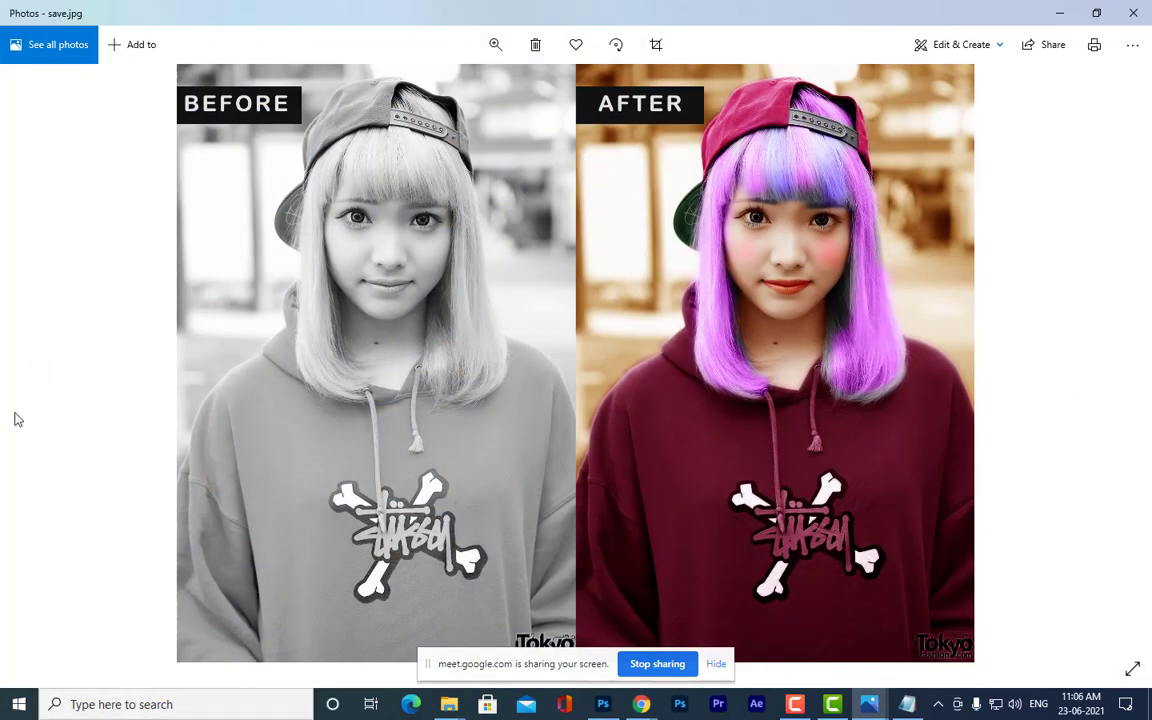
left_click(146, 704)
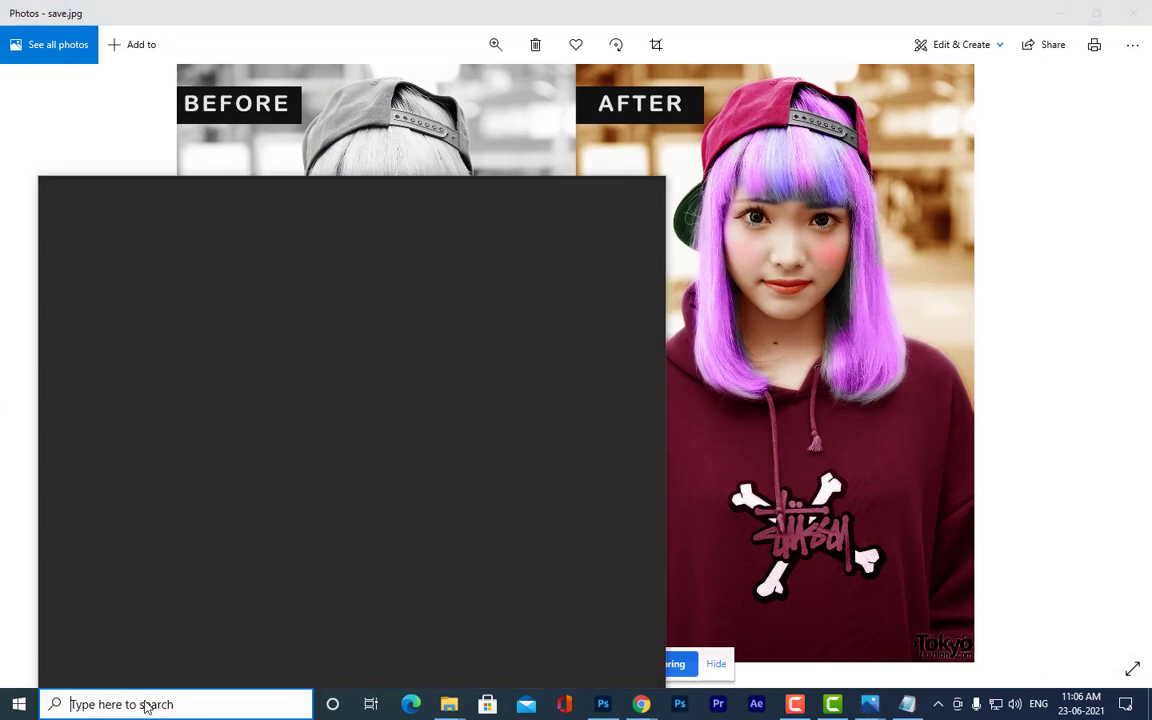
type("sni")
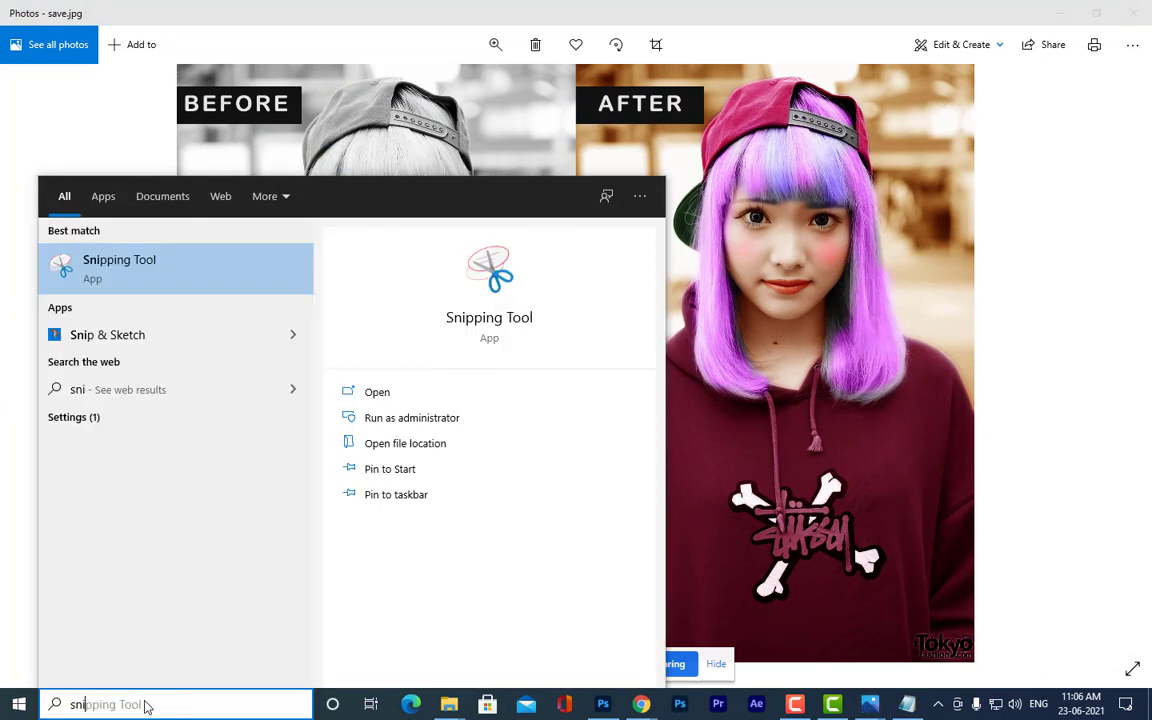
type("pping")
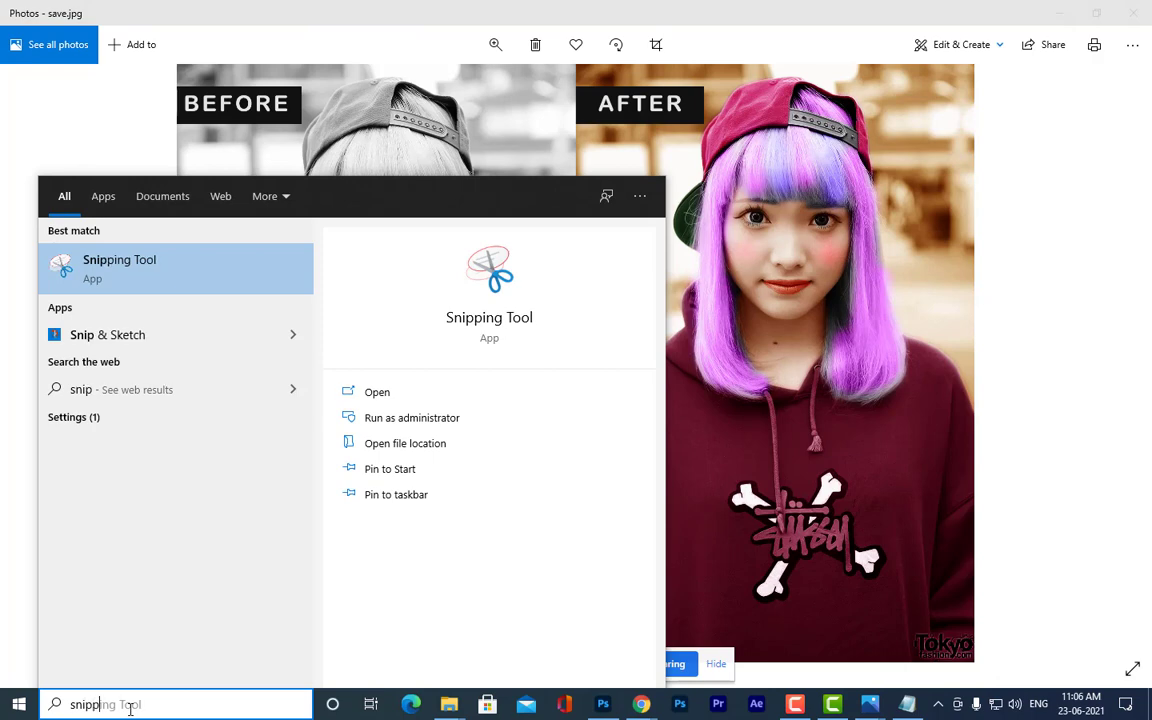
left_click(115, 287)
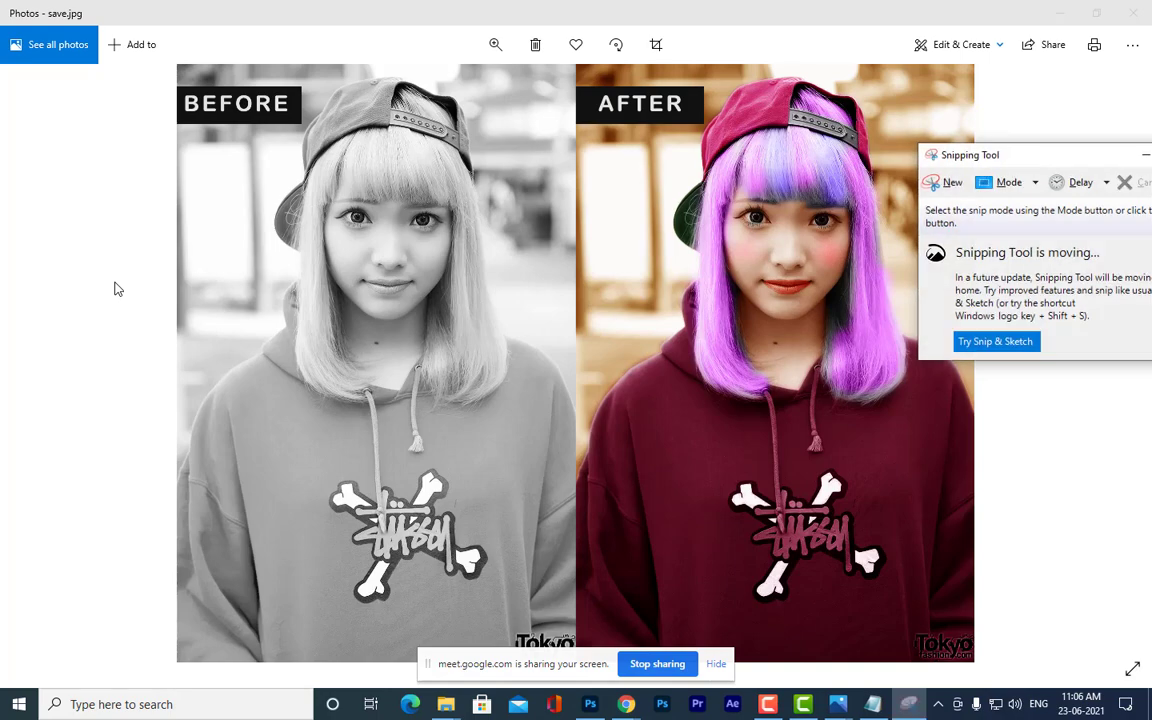
- Capture a rectangular snip covering the whole before-and-after picture
left_click_drag(1042, 157, 1114, 108)
left_click(1019, 134)
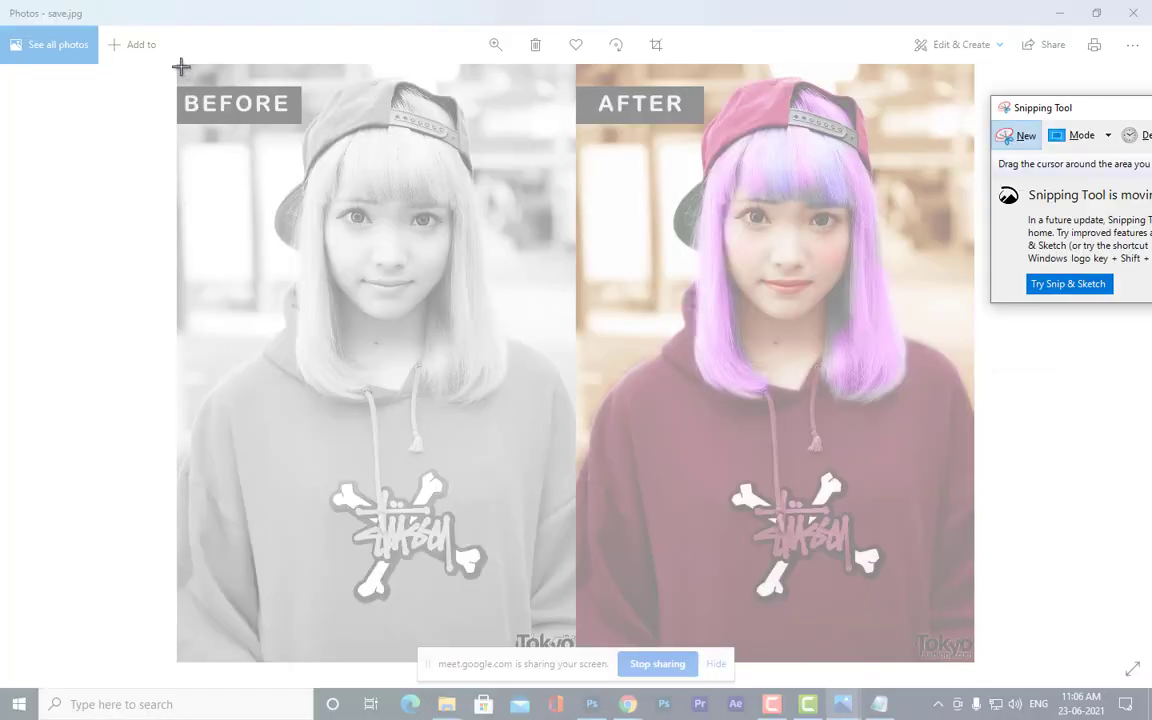
left_click_drag(181, 67, 972, 655)
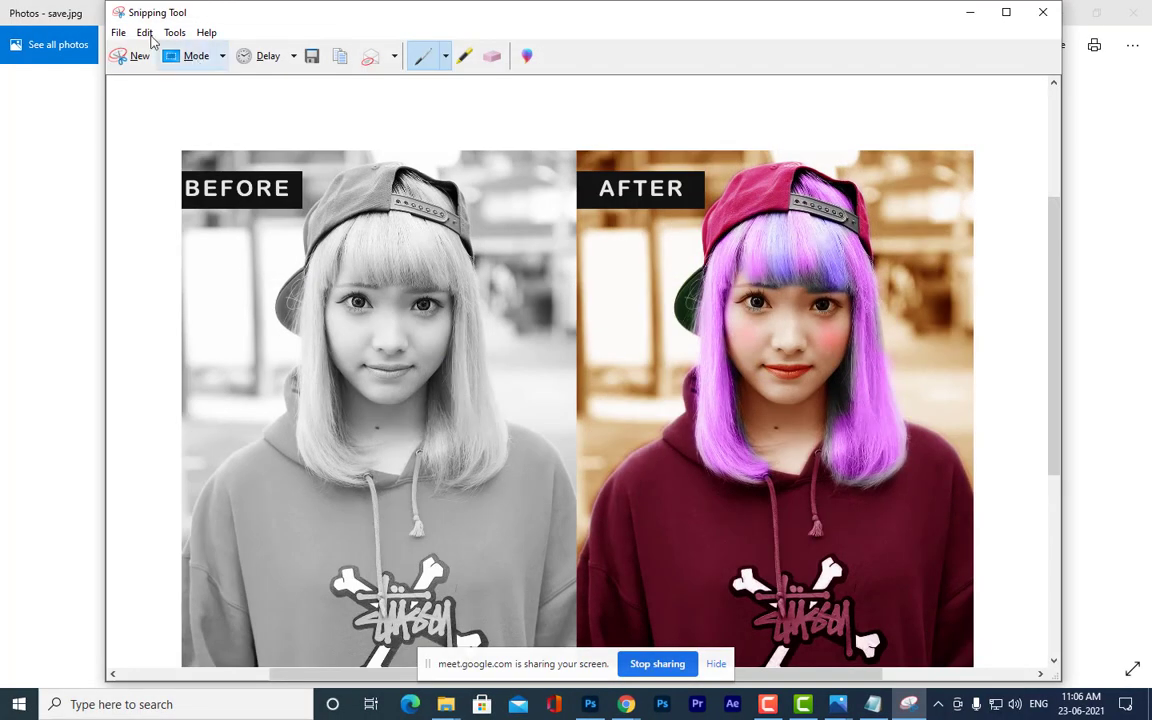
- Start saving the snip as a JPEG on Local Disk (G:), cancel, discard the snip and close the picture
left_click(118, 32)
left_click(150, 74)
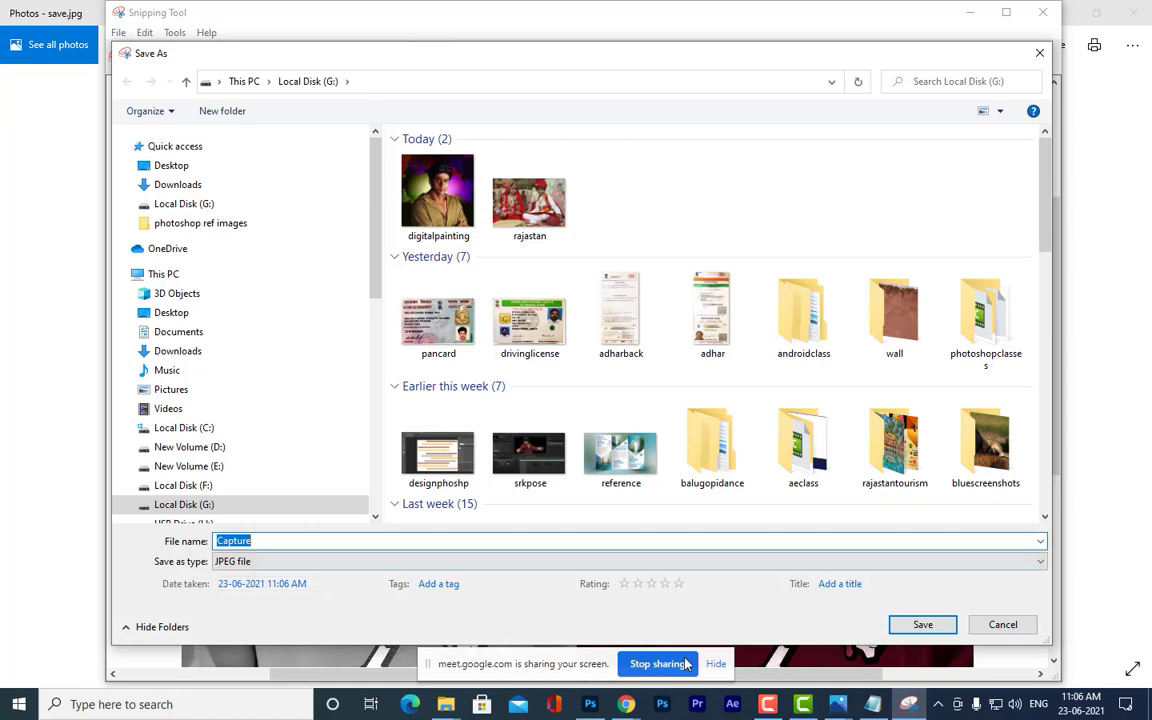
left_click(1003, 624)
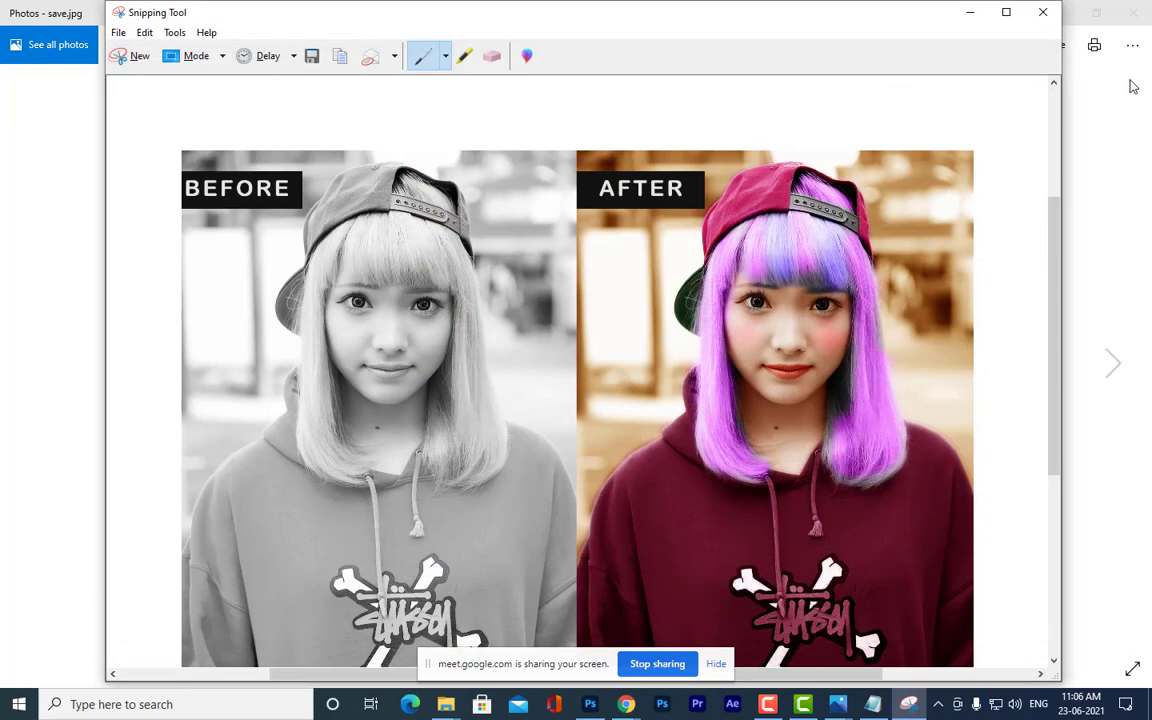
left_click(1043, 12)
left_click(654, 362)
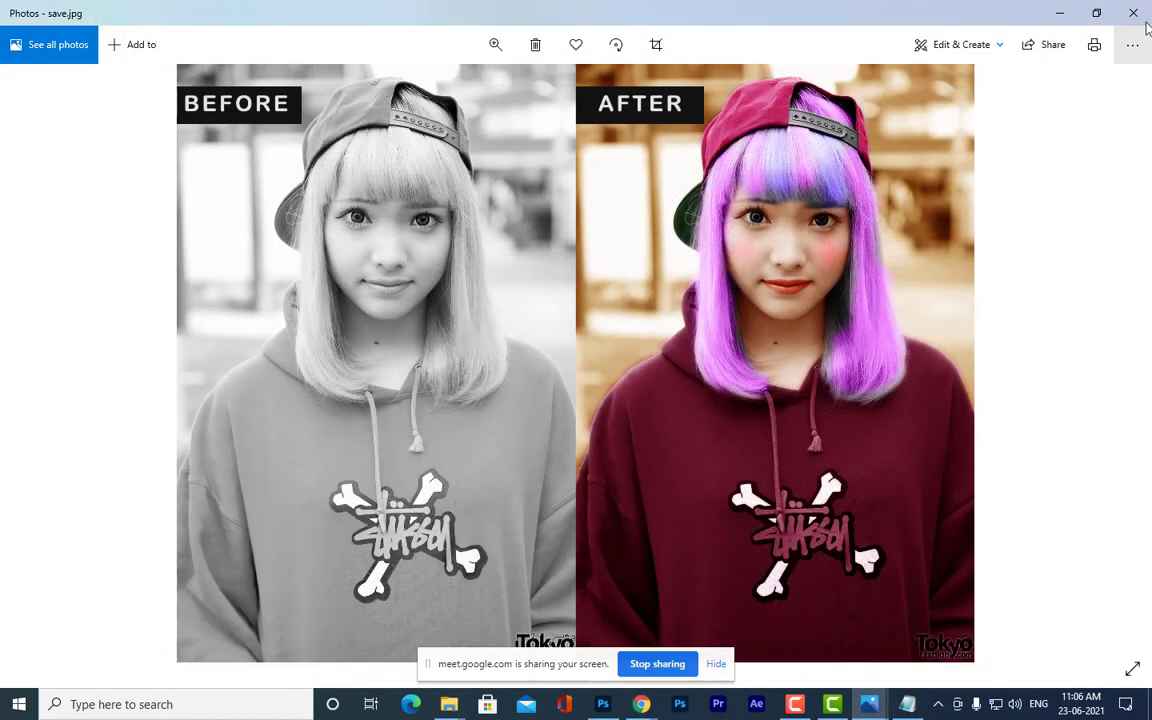
left_click(1144, 14)
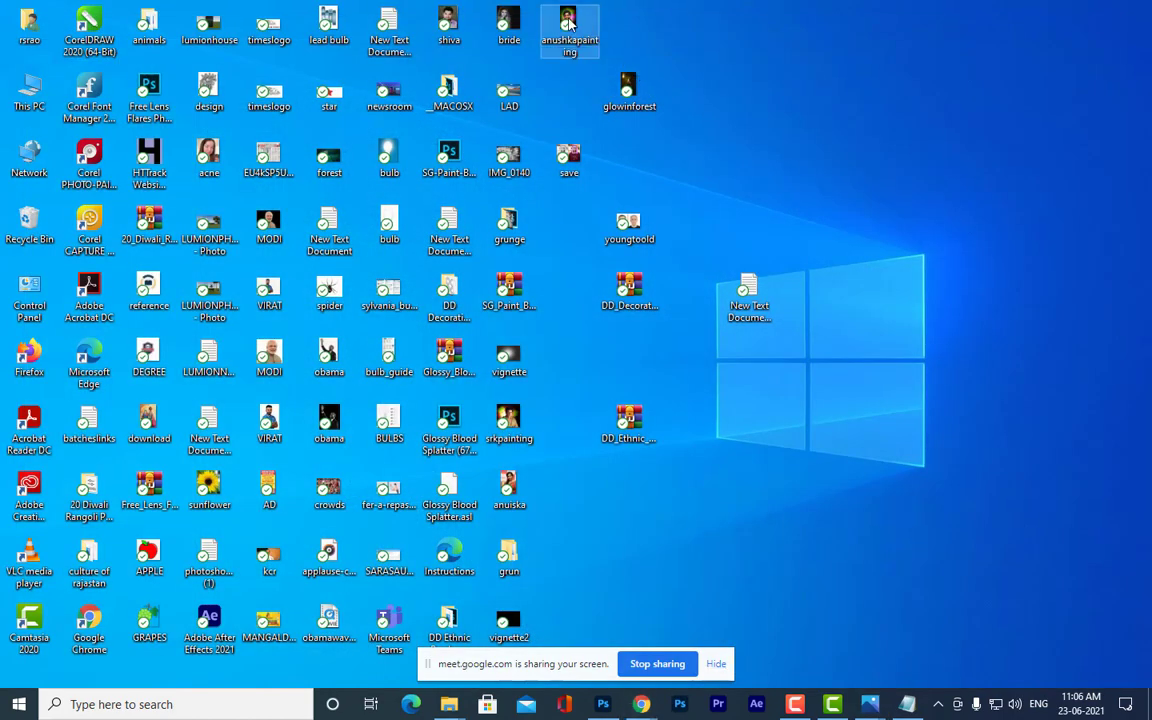
- View the anushkapainting image from the desktop once more, then return to the desktop
double_click(567, 22)
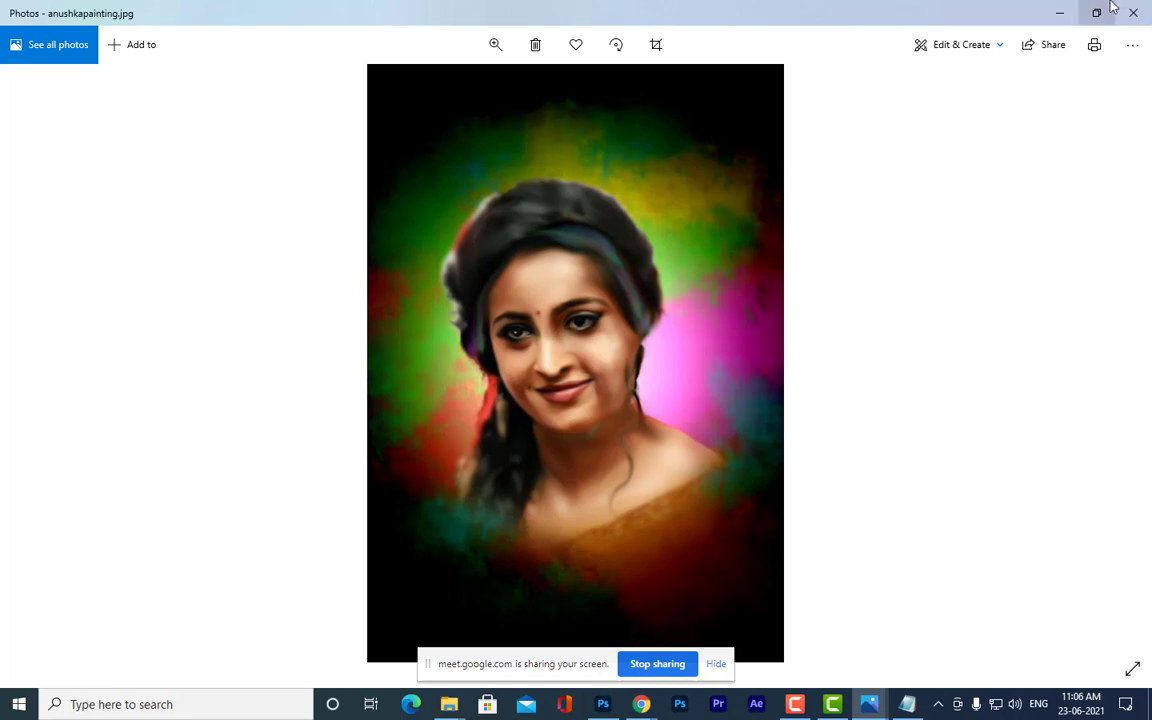
left_click(1059, 13)
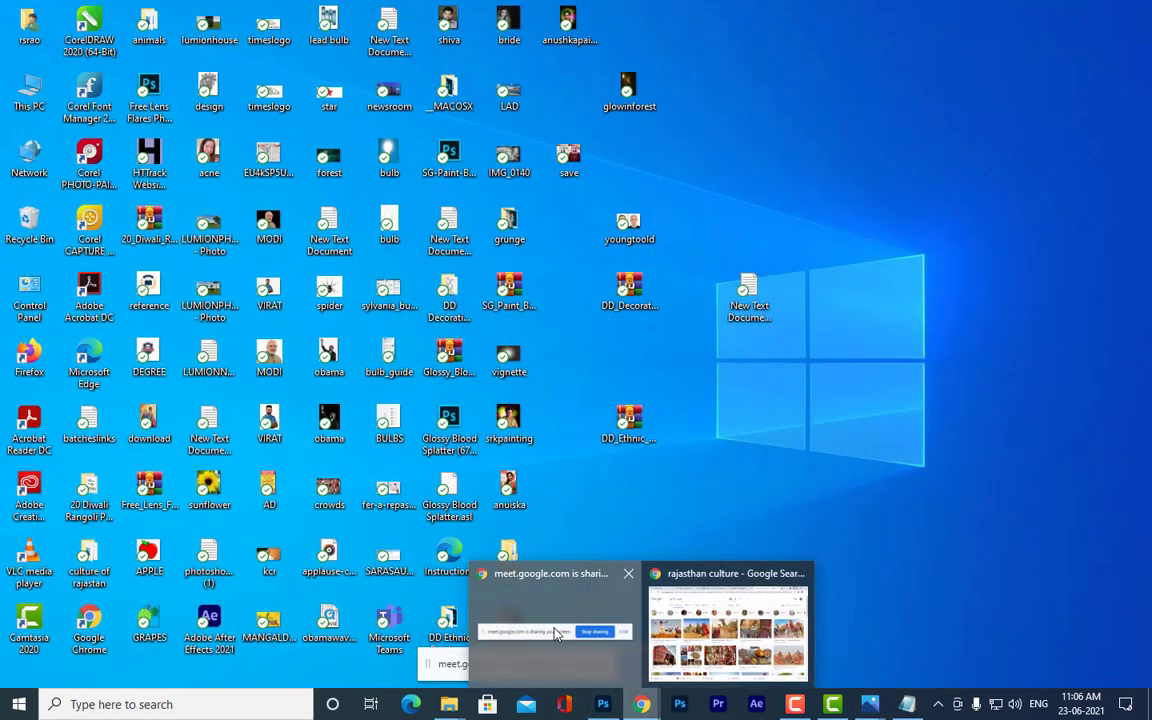
- Switch to Chrome's rajasthan culture image search window and open unsplash.com in a new tab
mouse_move(645, 704)
left_click(730, 625)
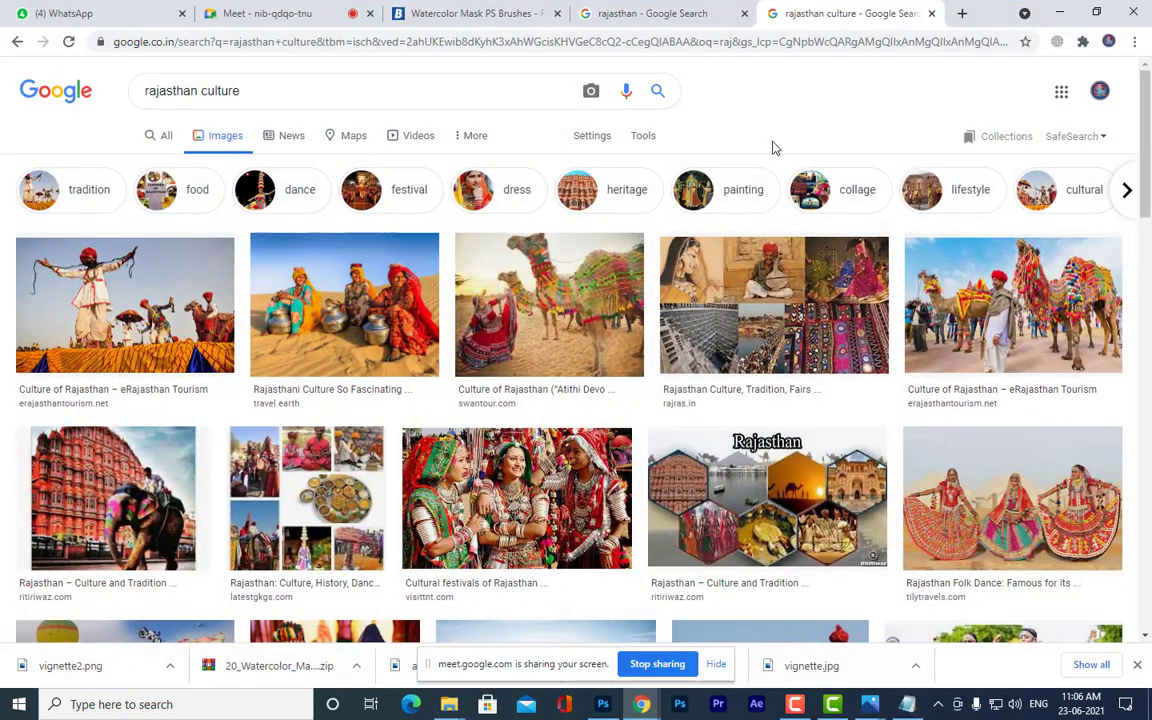
left_click(960, 14)
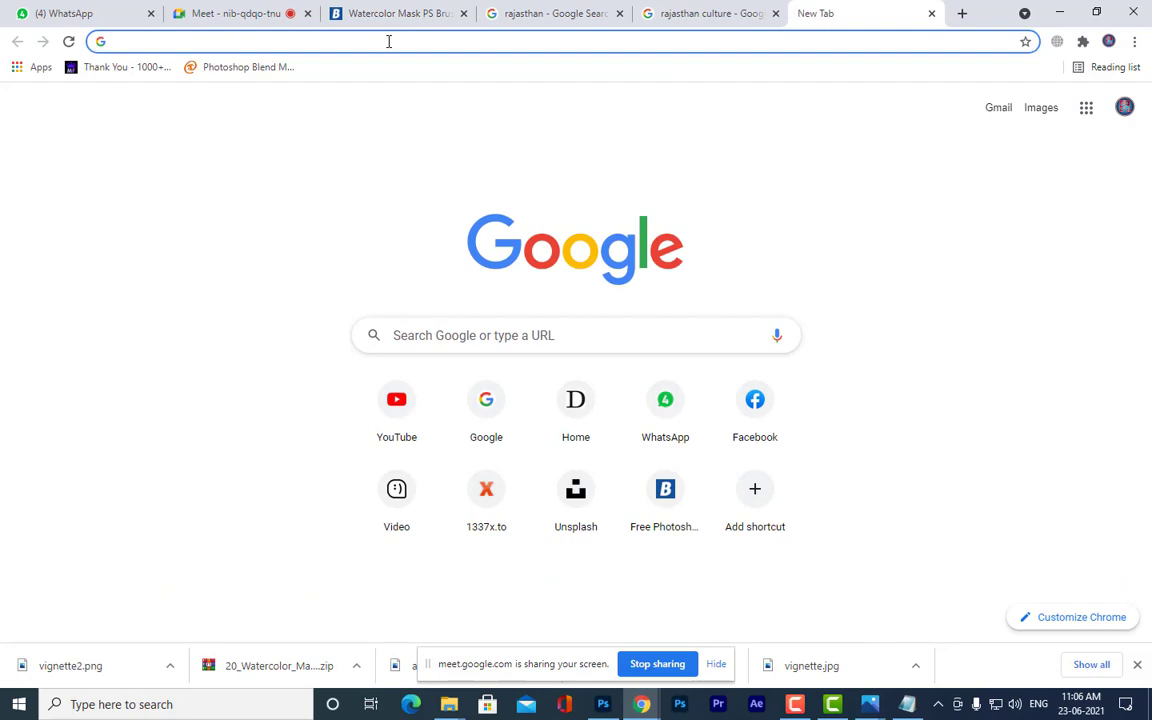
type("un")
key("Right")
key("Return")
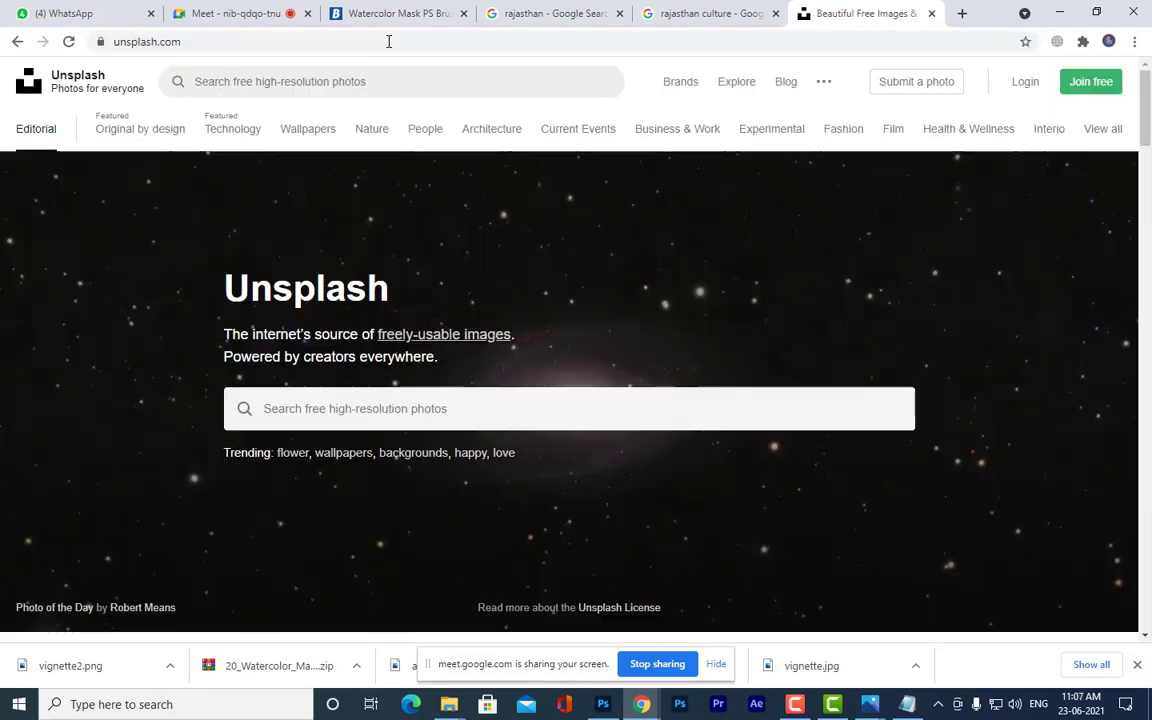
- Search Unsplash for rajasthan photos
left_click(367, 397)
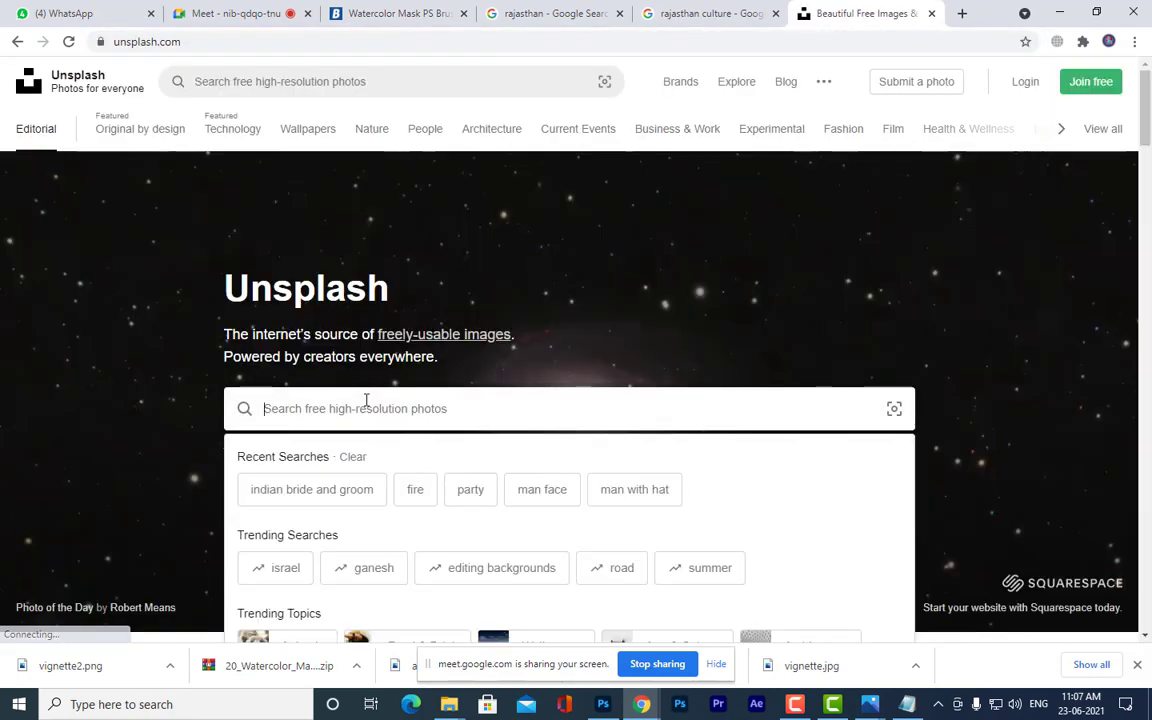
type("rajasthan")
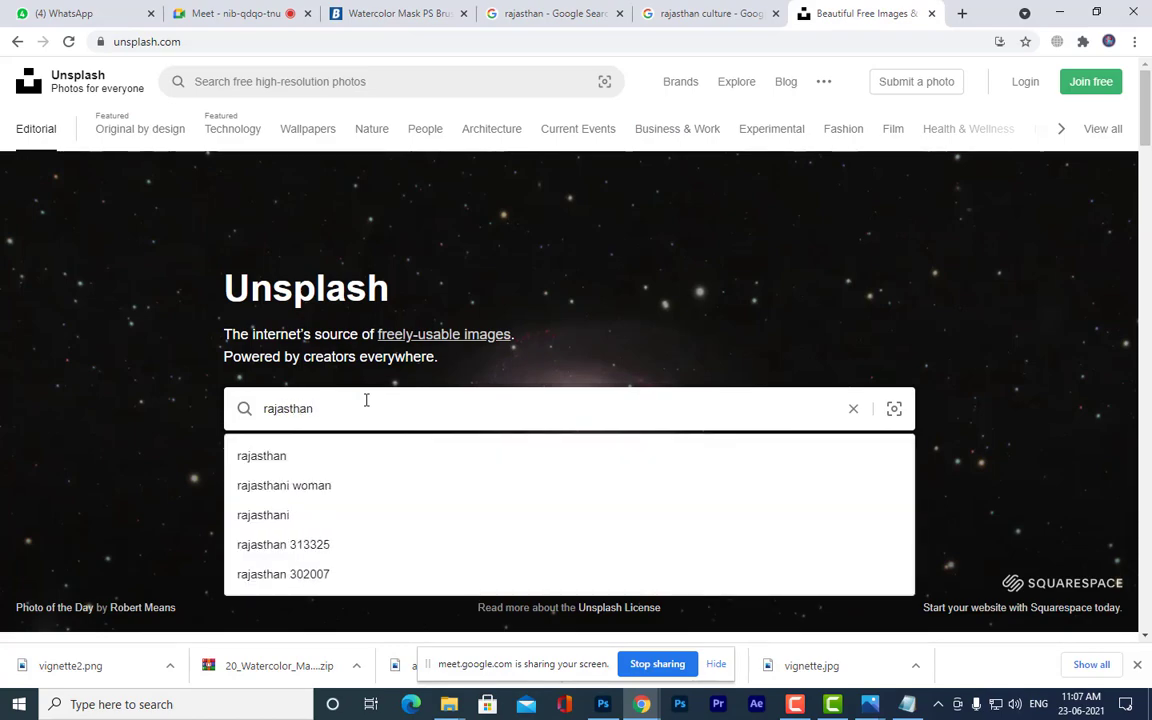
key("Return")
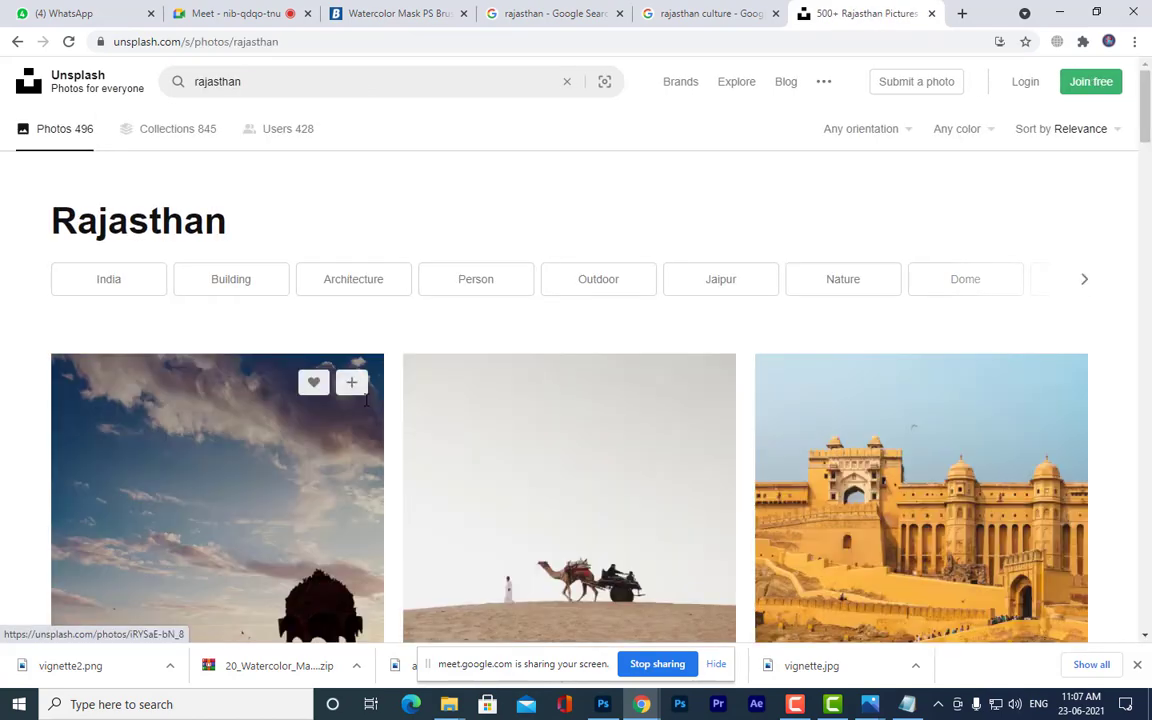
- Browse the Unsplash rajasthan results, view the portrait of the man in a red turban enlarged, and close it
scroll(418, 391, "down", 10)
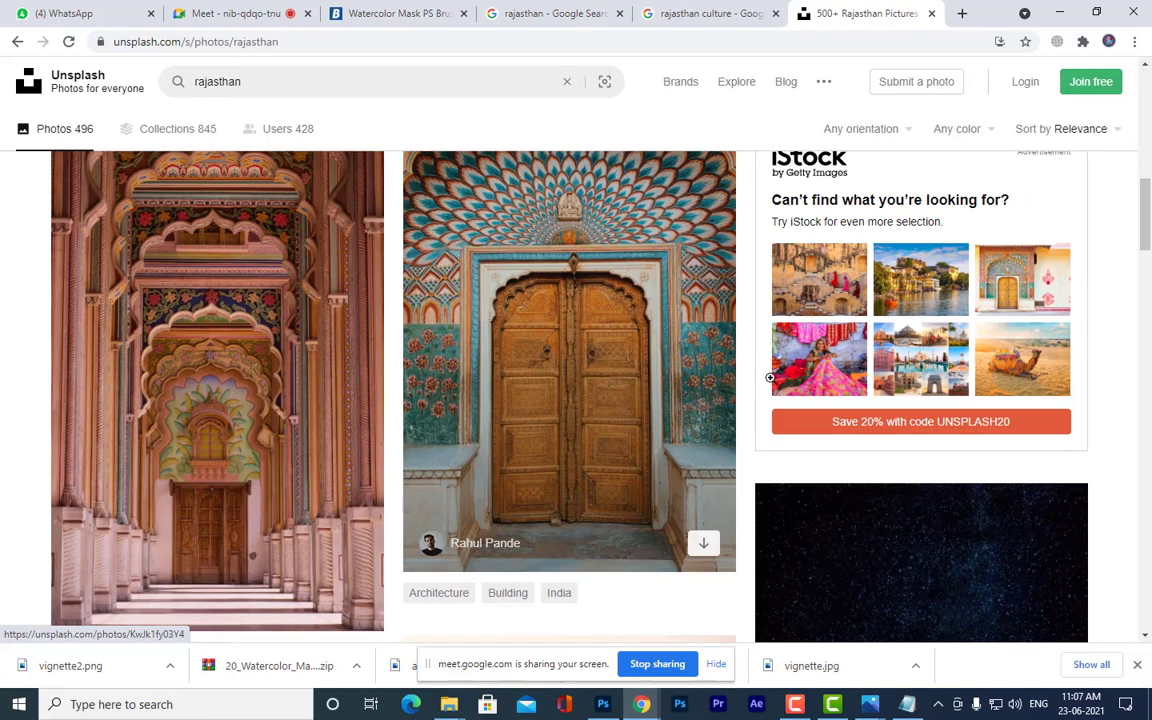
scroll(371, 272, "down", 15)
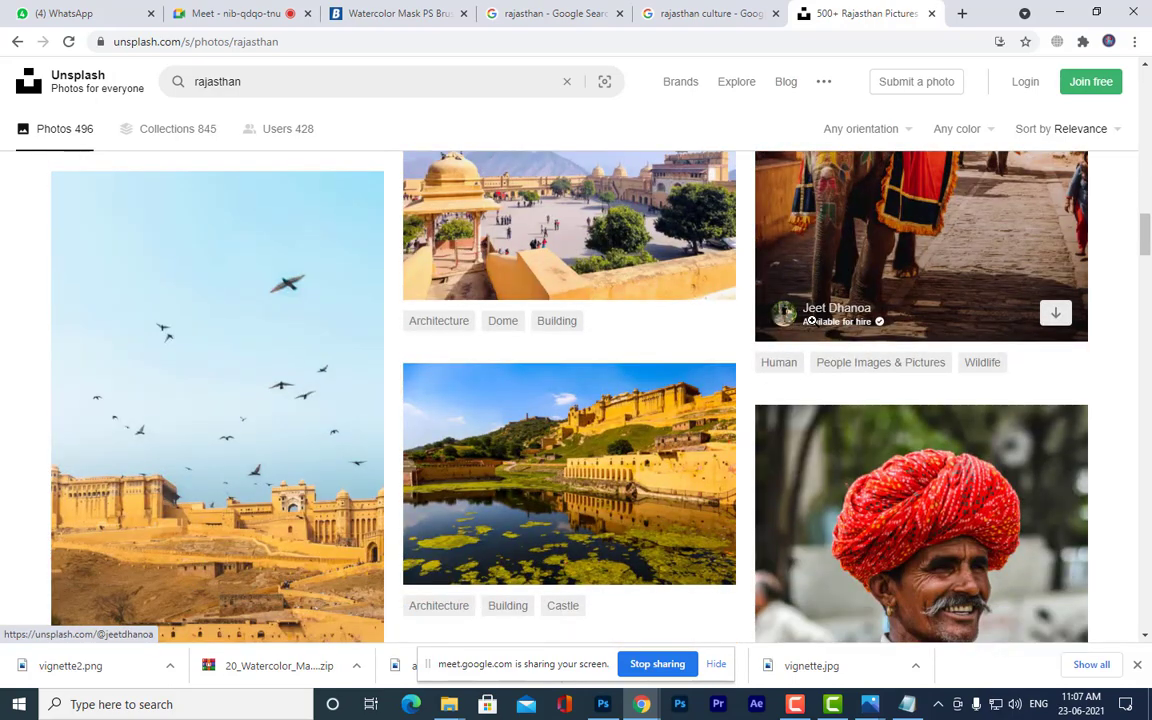
scroll(800, 360, "down", 3)
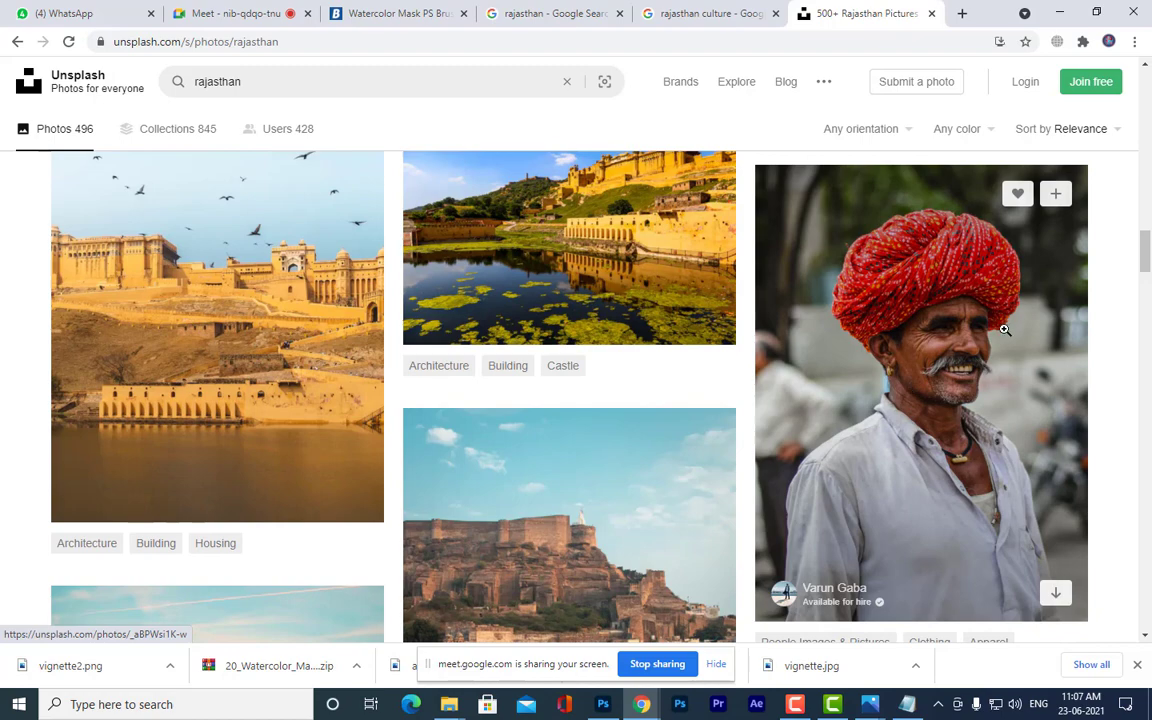
scroll(1004, 330, "down", 2)
scroll(974, 300, "up", 2)
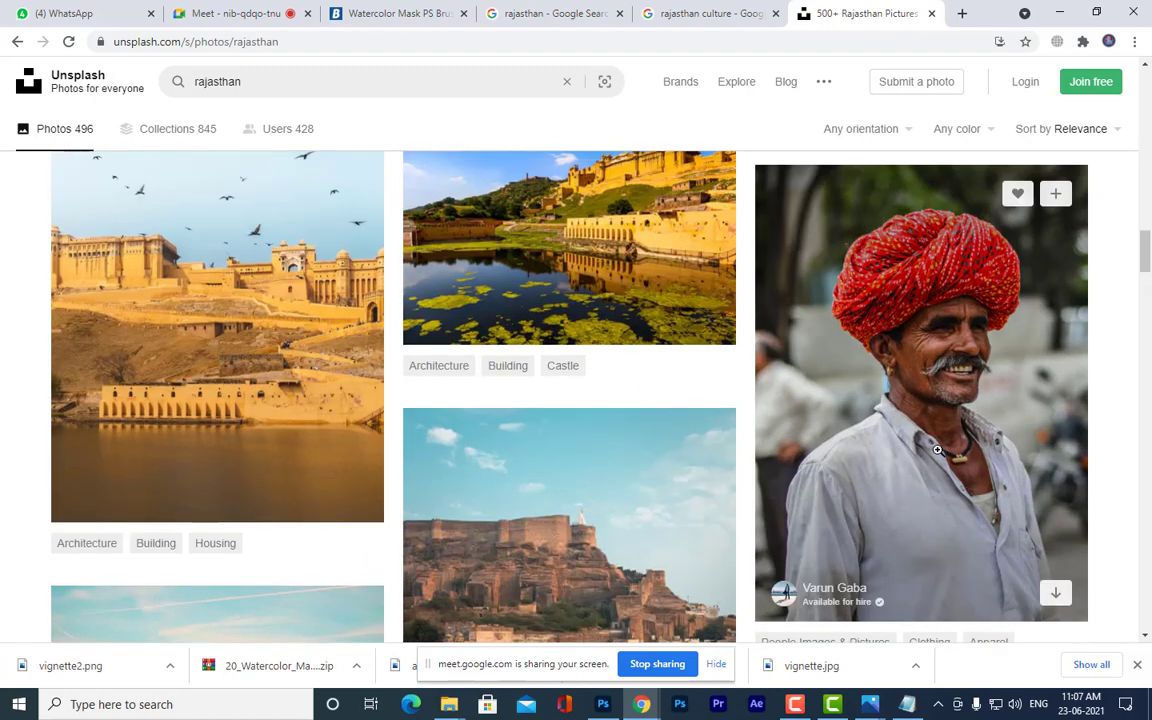
scroll(987, 386, "down", 1)
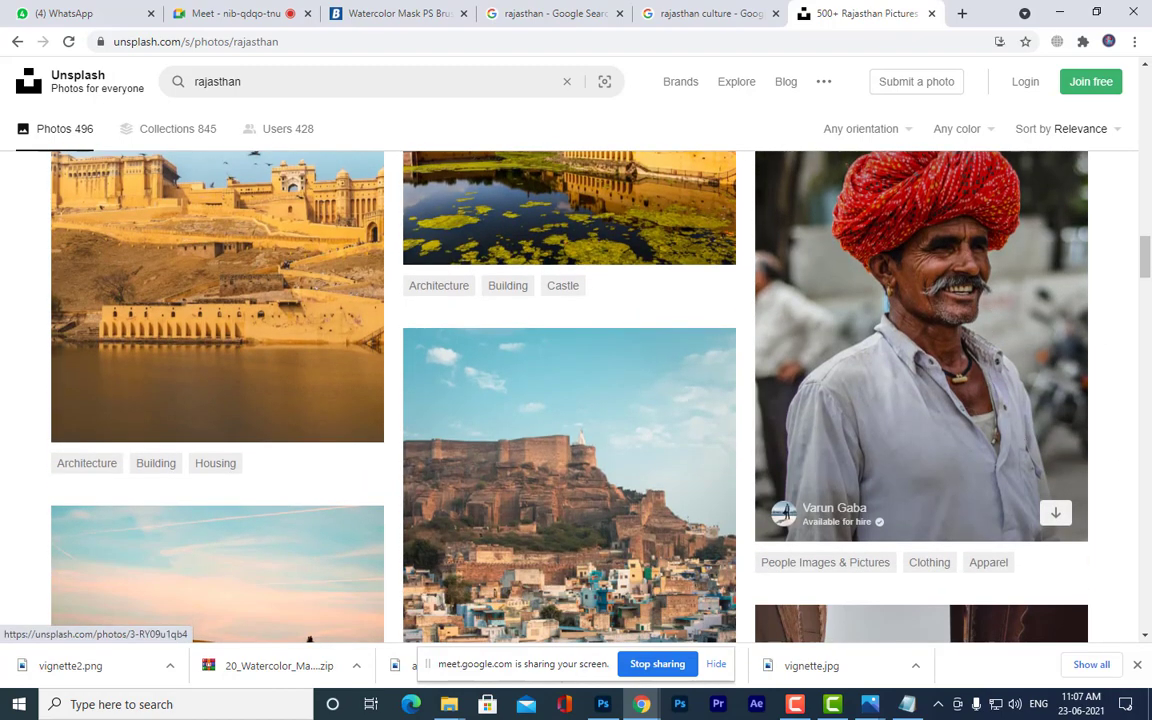
left_click(987, 296)
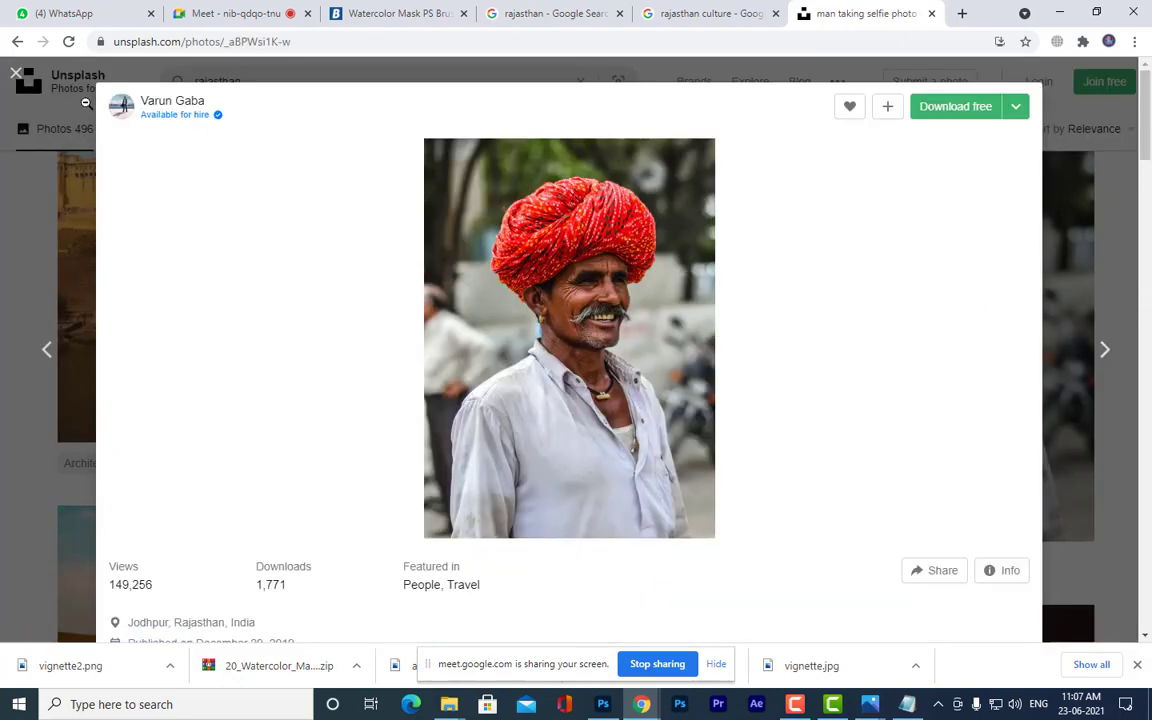
left_click(17, 75)
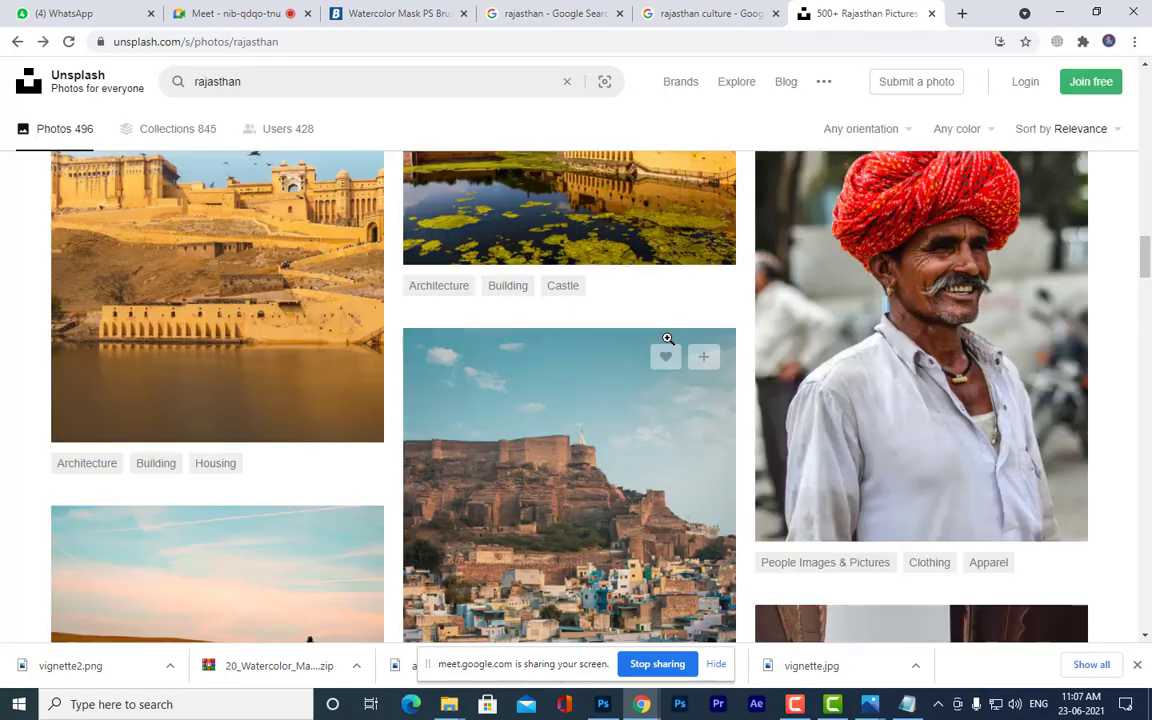
- Browse further through the Unsplash rajasthan photos, opening the tree-lined road picture in a separate tab
scroll(670, 344, "down", 12)
scroll(670, 344, "down", 15)
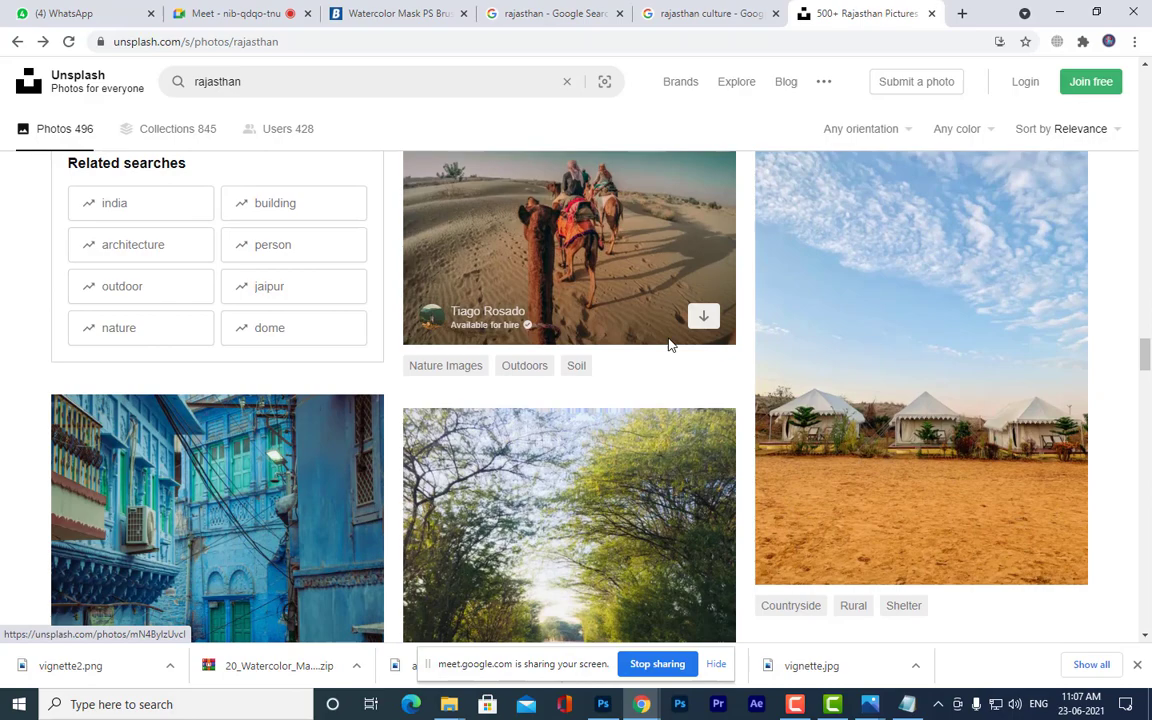
scroll(670, 344, "down", 6)
middle_click(670, 344)
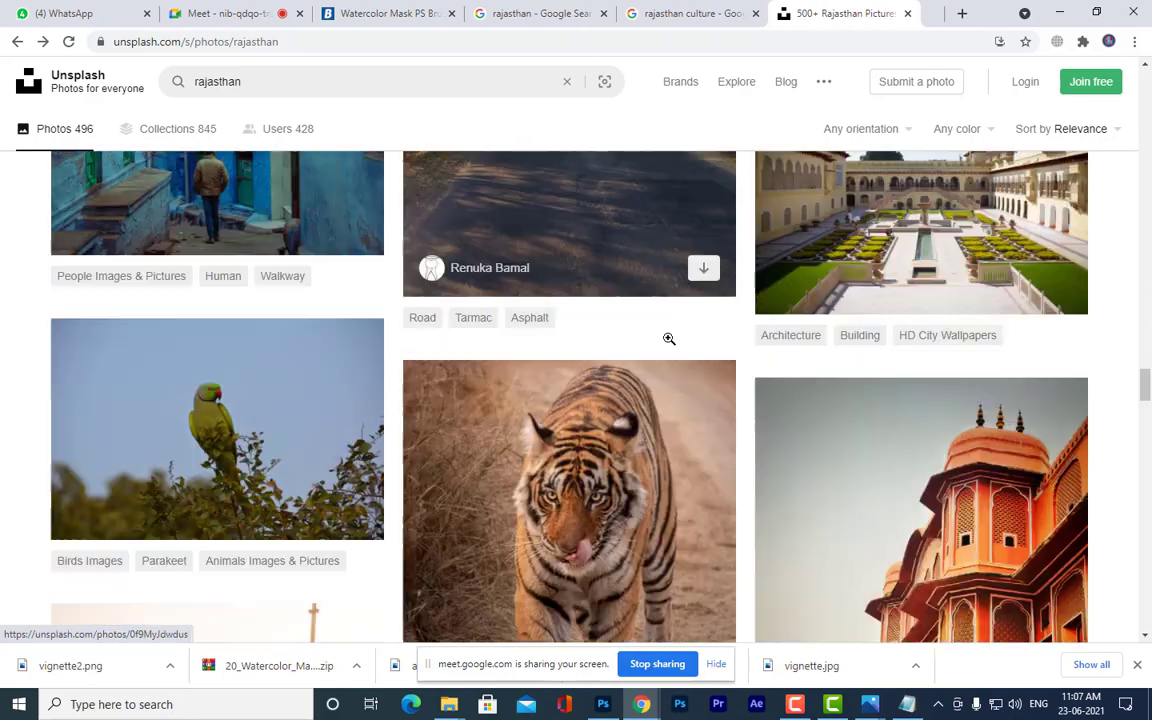
scroll(670, 344, "down", 10)
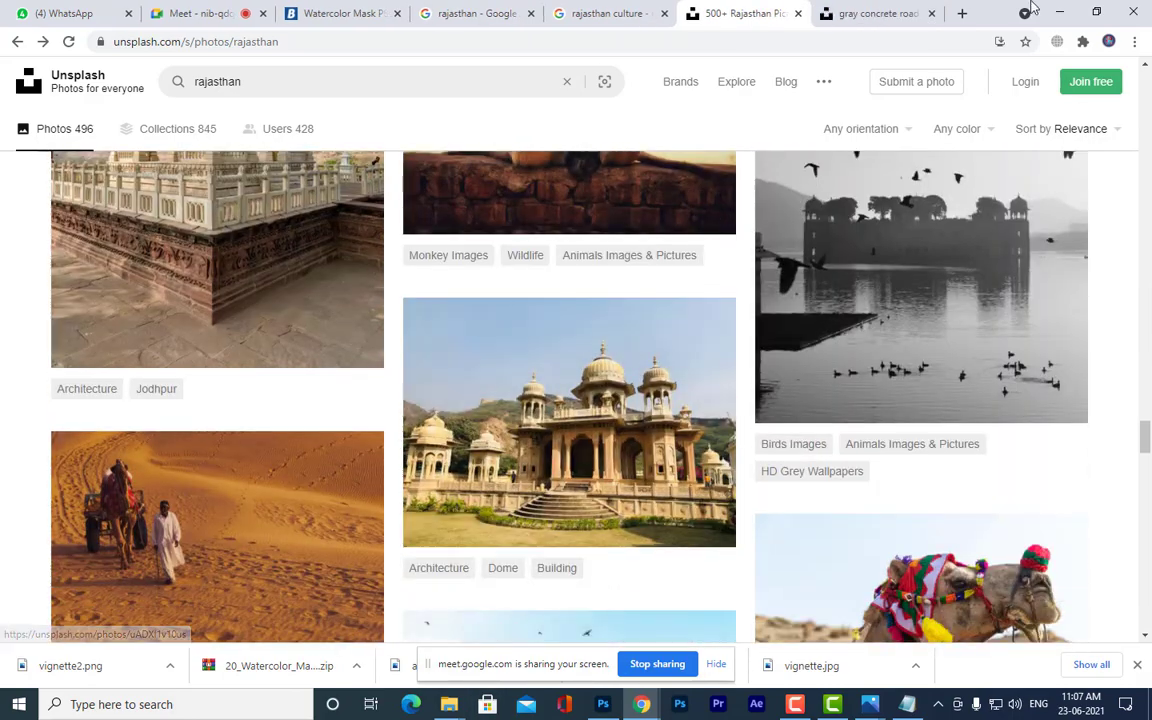
- Return to the Unsplash results tab and load pexels.com in it
left_click(836, 13)
left_click(497, 8)
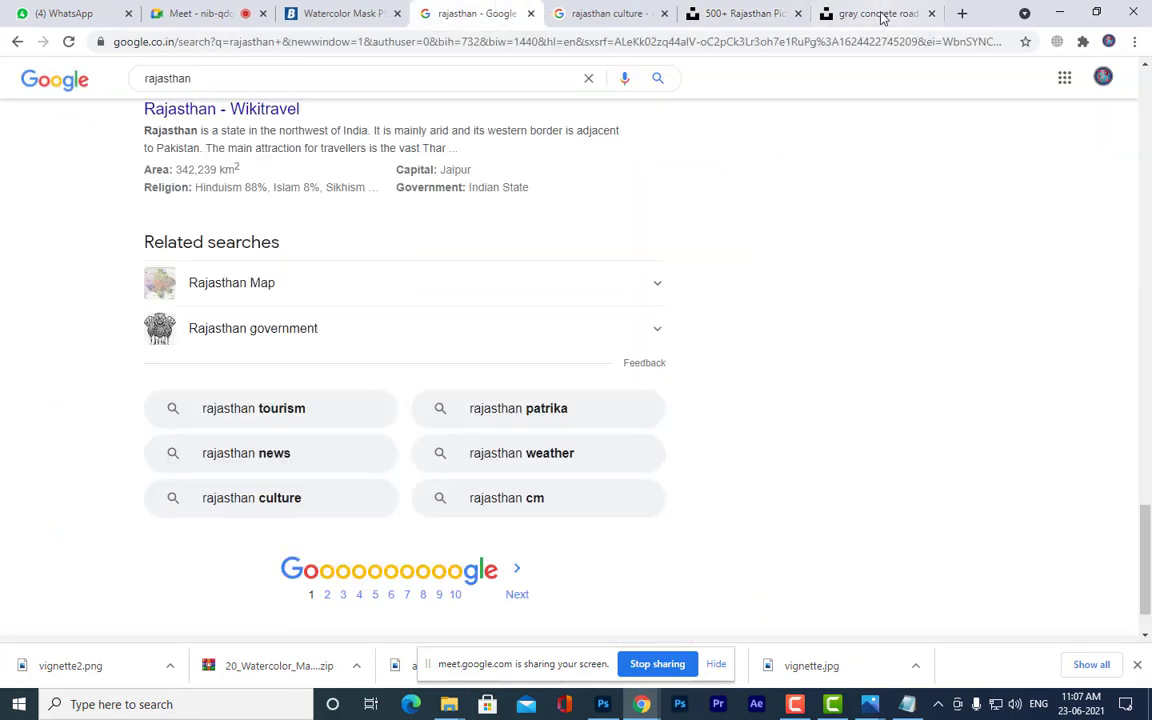
left_click(740, 13)
left_click(354, 36)
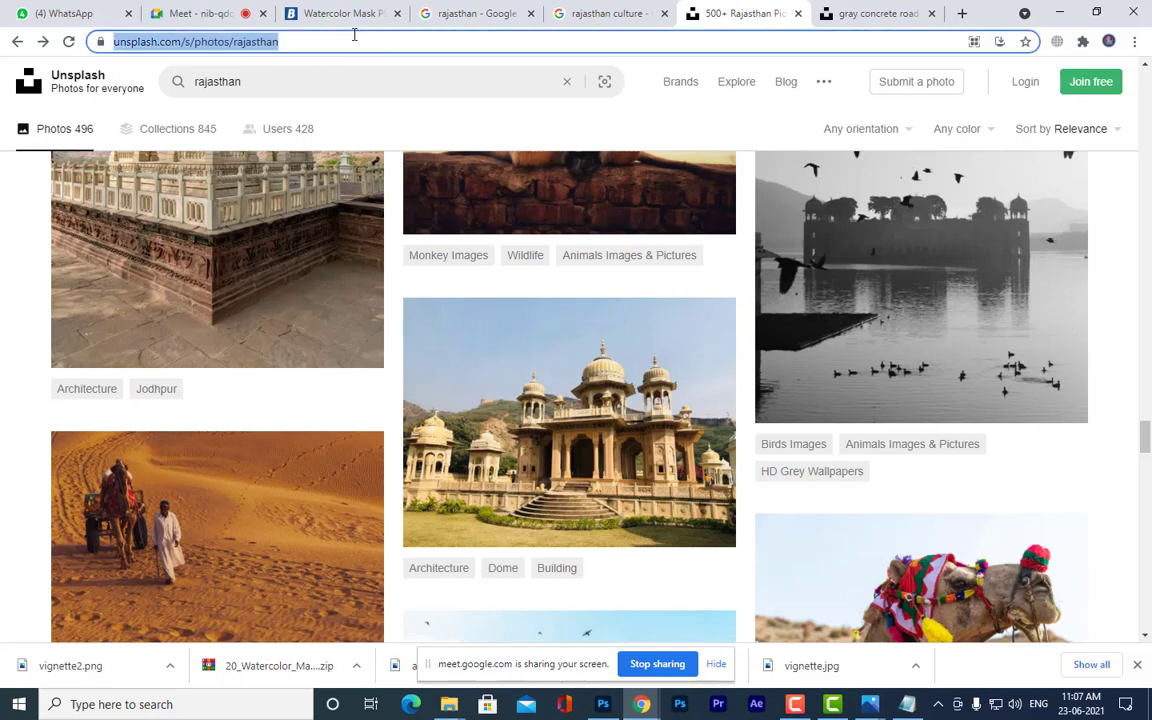
type("pe")
key("Return")
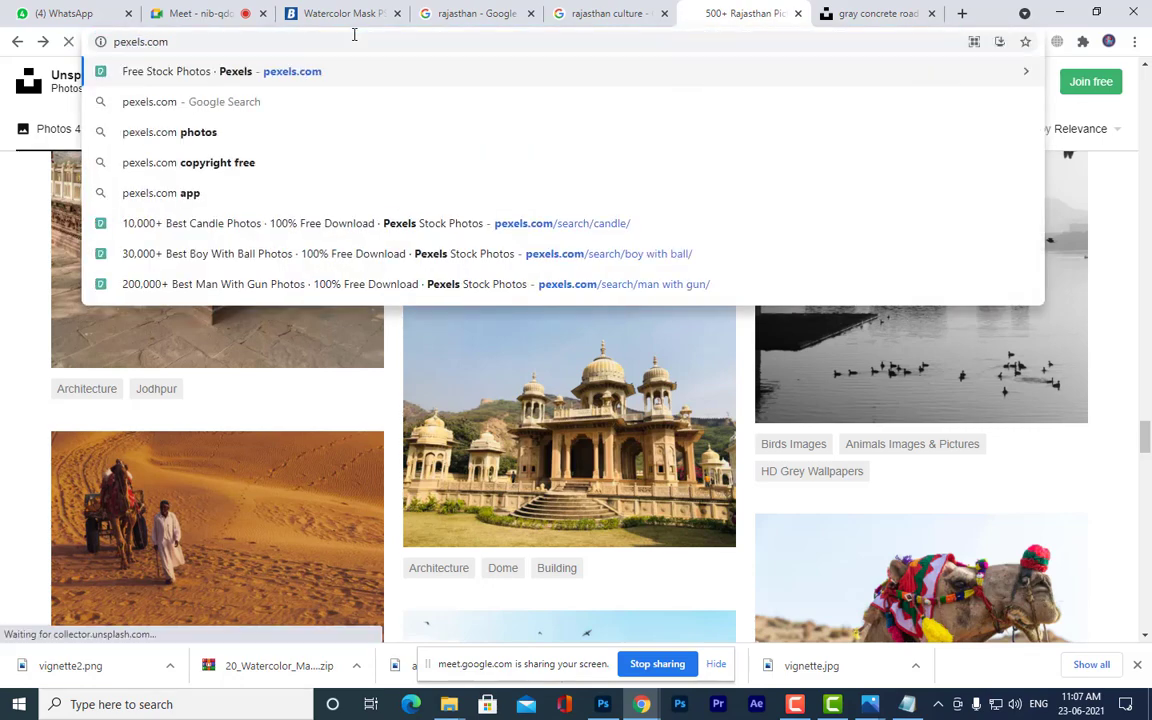
- Search Pexels for rajasthan photos
type("ra")
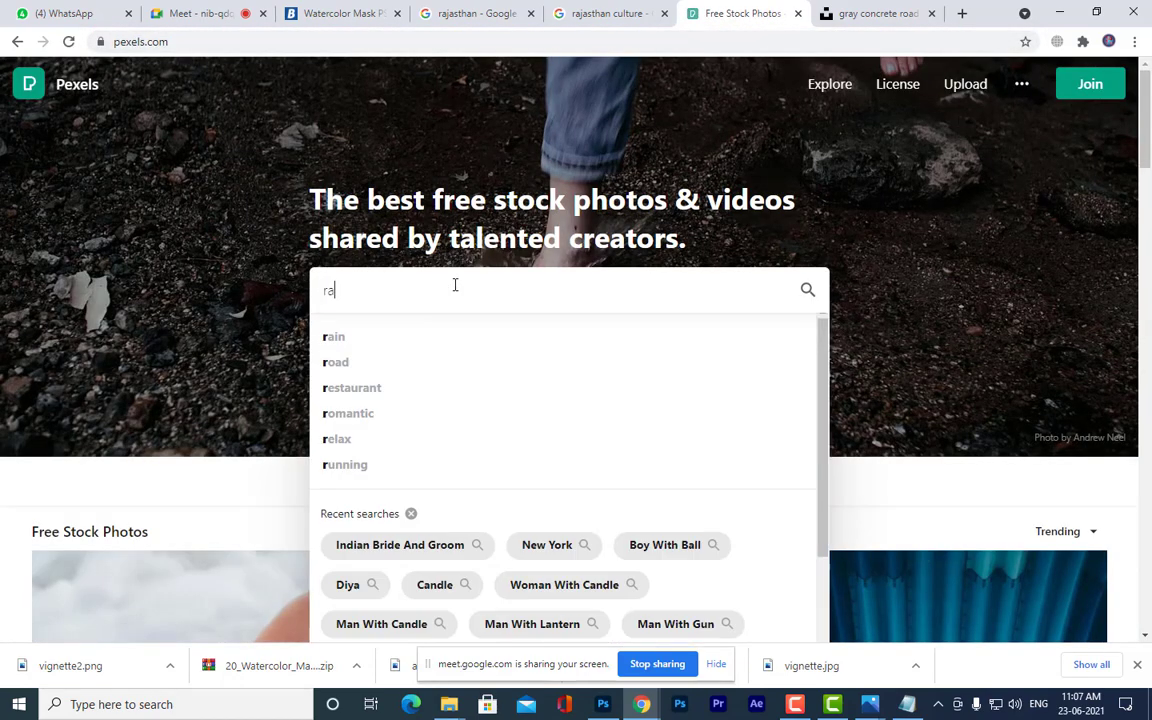
type("jastahan")
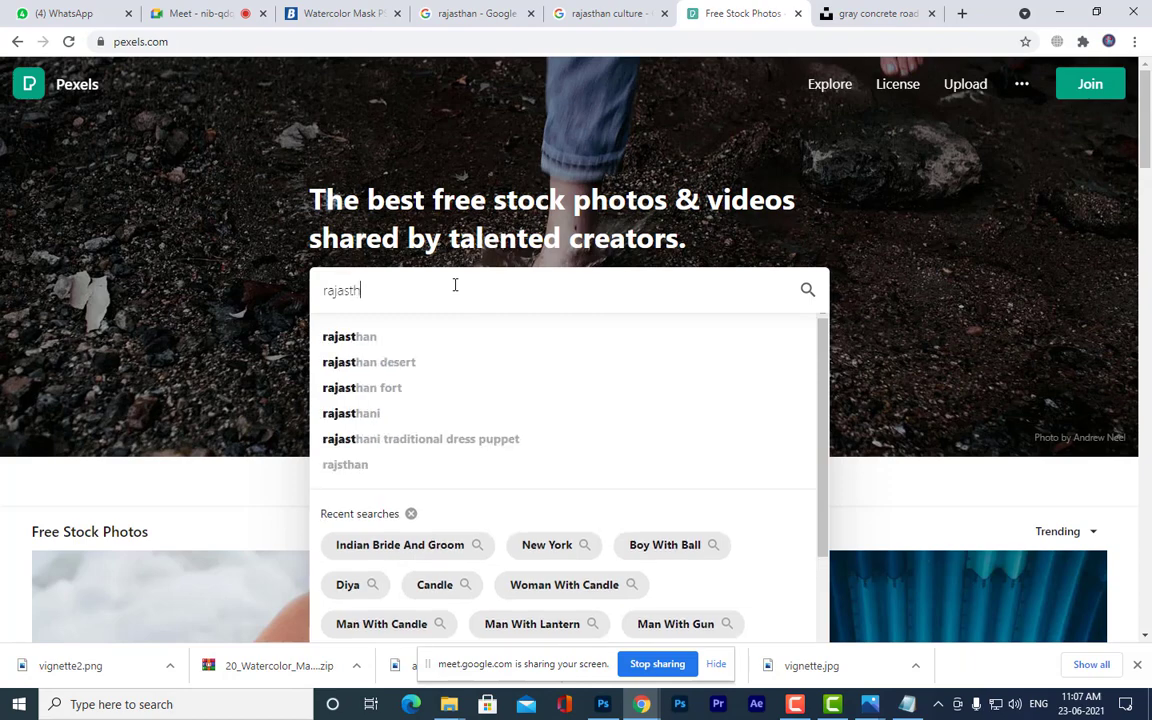
key("Return")
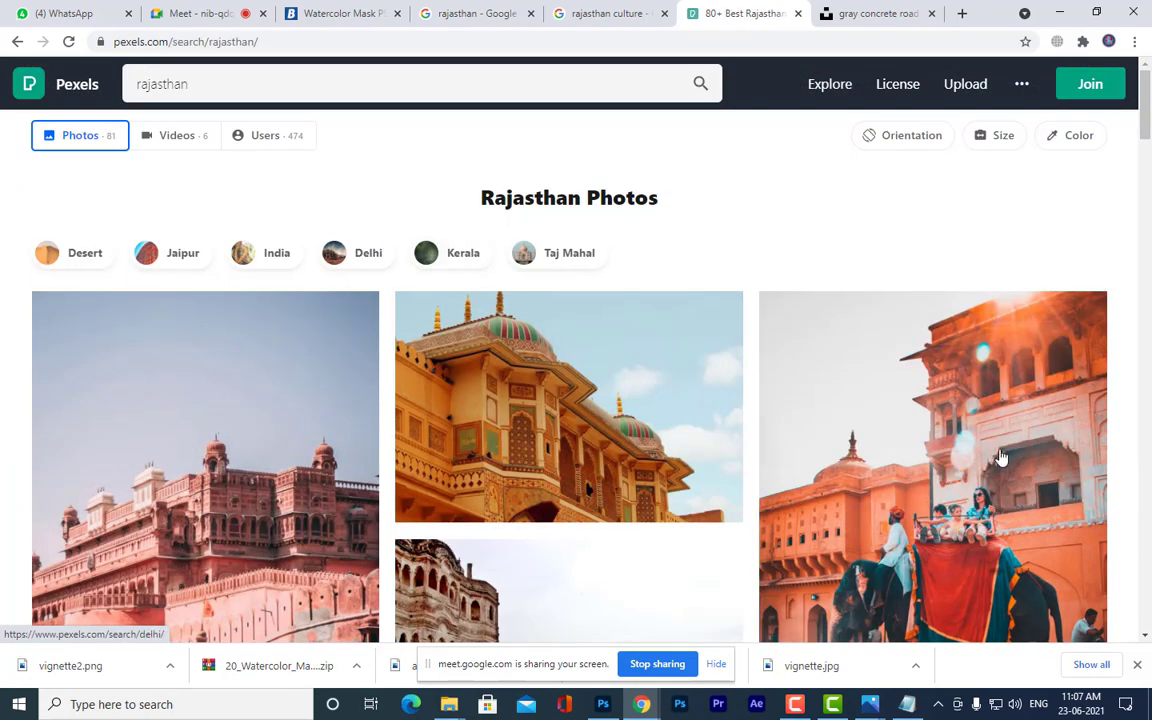
- Browse the Pexels rajasthan results, view the photo of women in yellow and blue traditional dresses enlarged, and close it
scroll(450, 480, "down", 5)
scroll(450, 480, "down", 2)
scroll(450, 480, "down", 15)
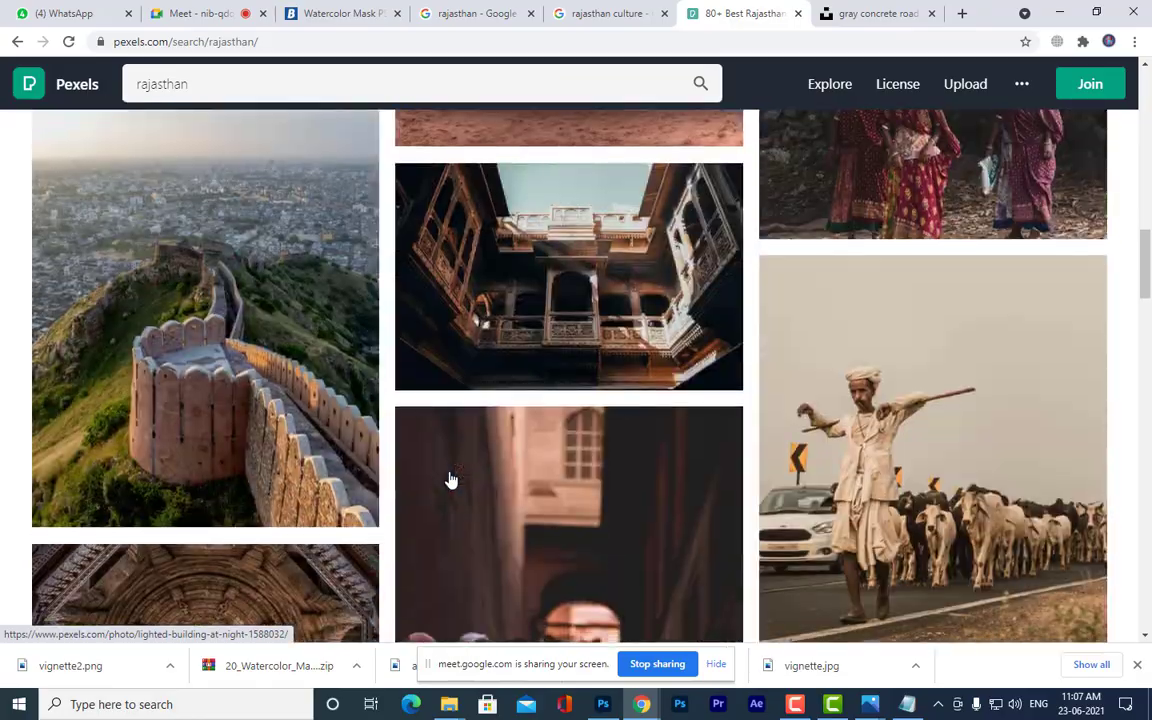
scroll(938, 475, "up", 10)
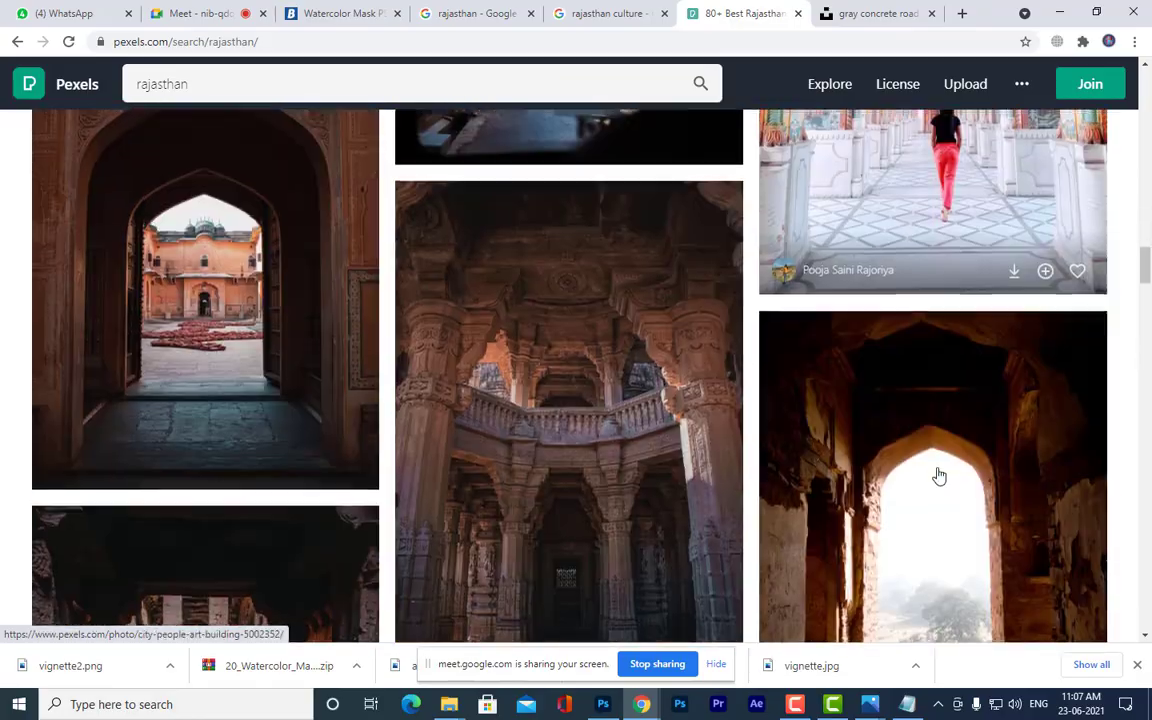
scroll(938, 475, "down", 10)
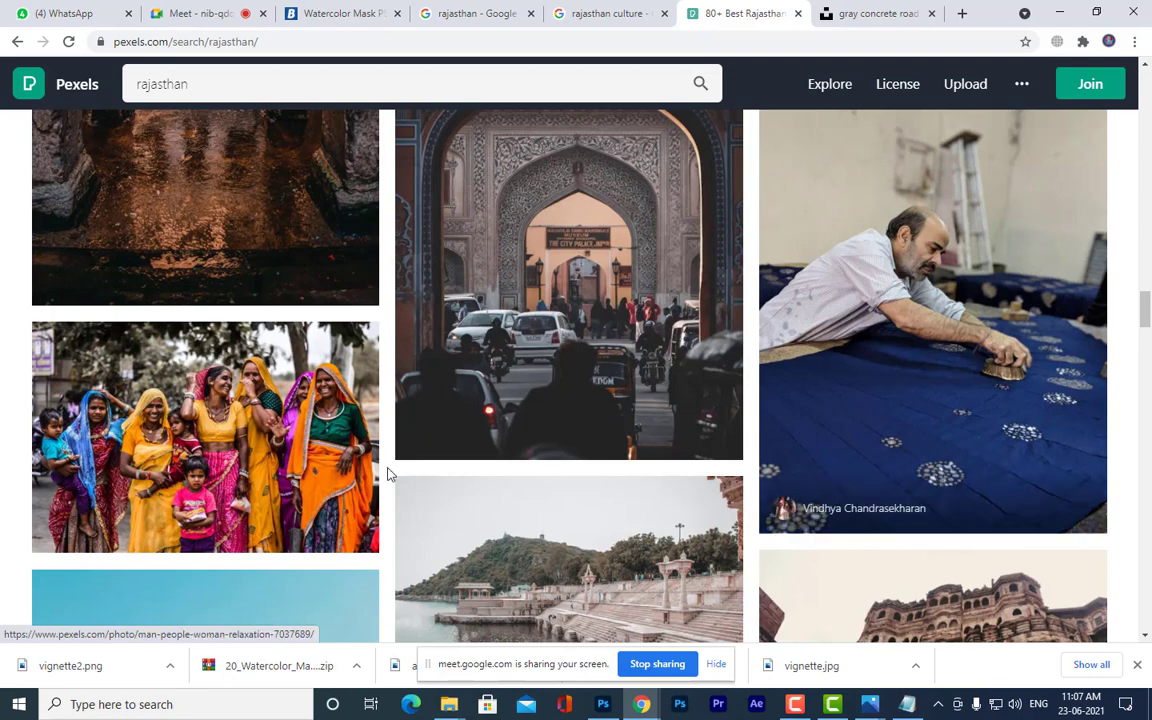
left_click(366, 472)
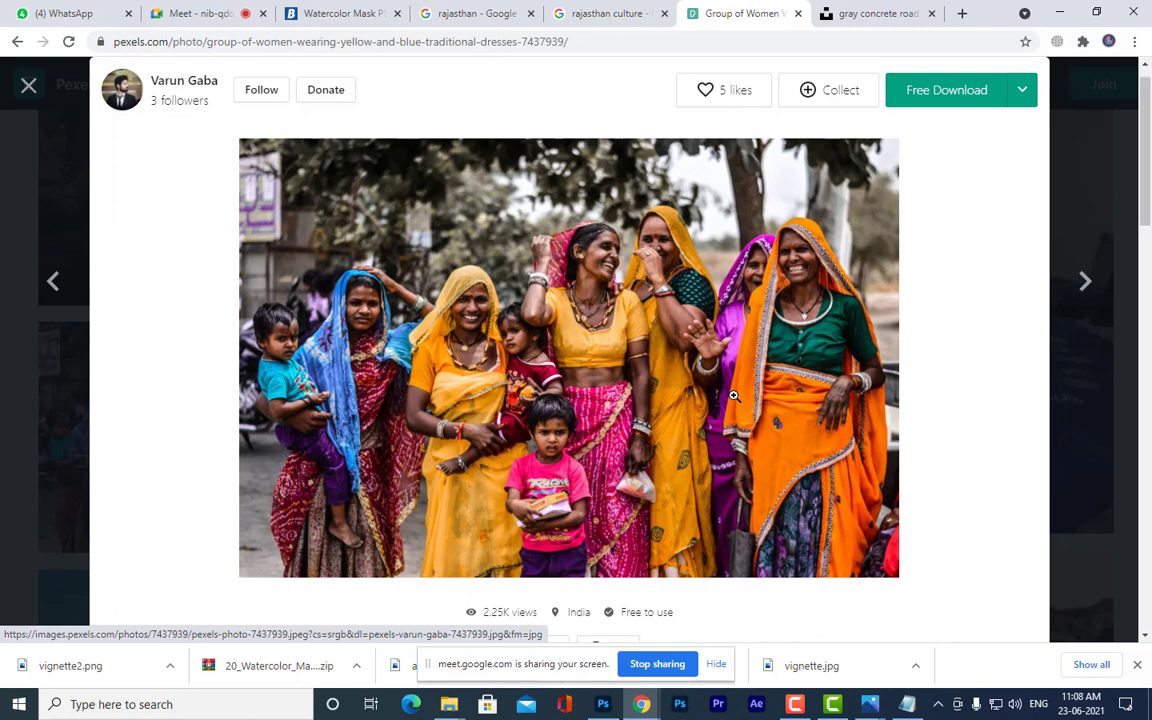
left_click(1122, 356)
- Examine more of the Pexels rajasthan photos, looking for portraits and people in traditional clothing and turbans
scroll(1122, 357, "down", 10)
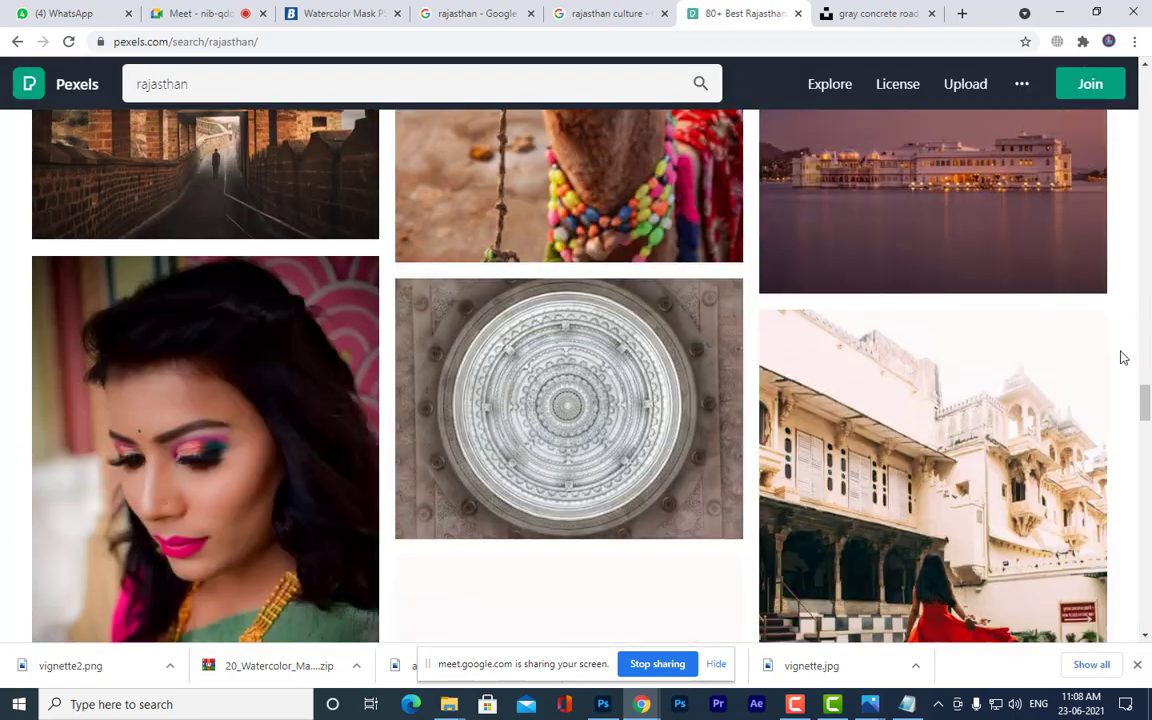
scroll(1122, 357, "down", 3)
scroll(236, 319, "up", 2)
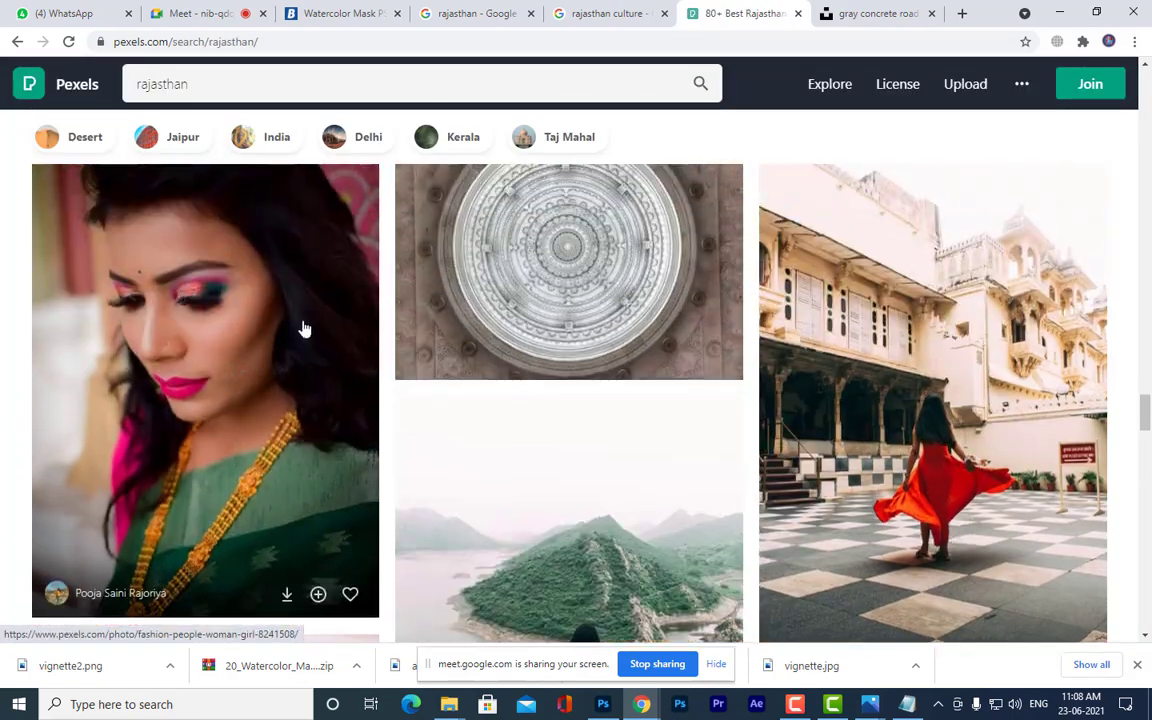
scroll(307, 331, "down", 4)
scroll(291, 324, "up", 4)
scroll(249, 406, "down", 6)
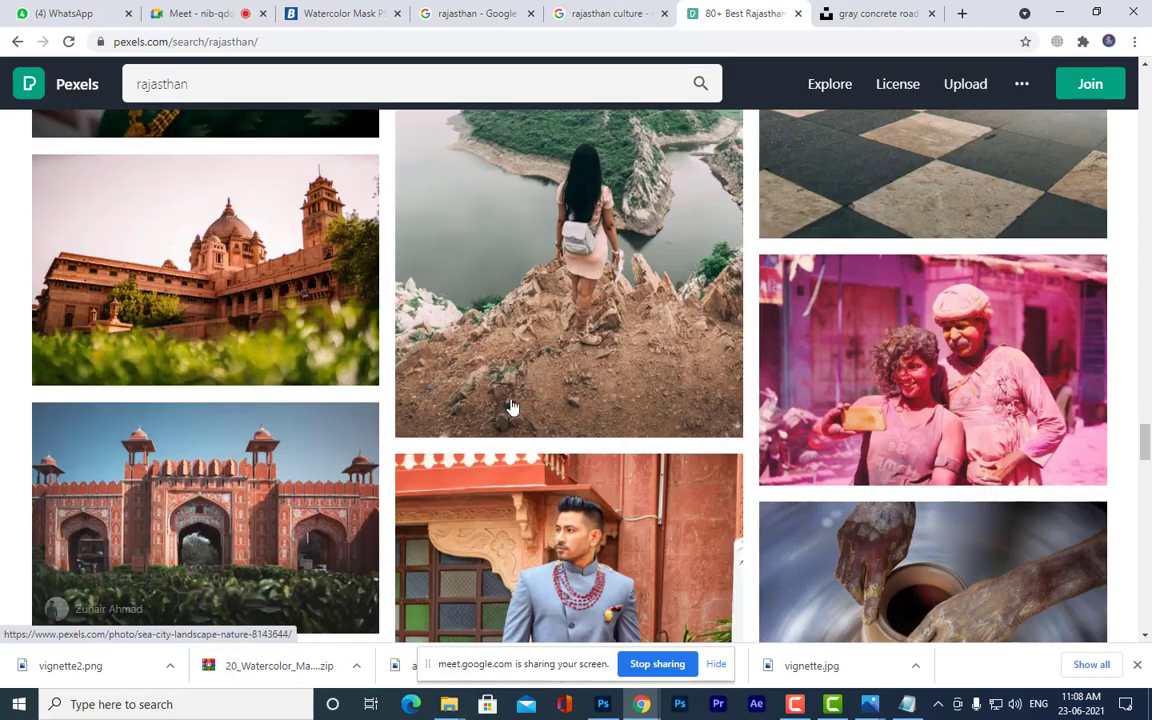
scroll(183, 295, "down", 3)
scroll(480, 310, "down", 6)
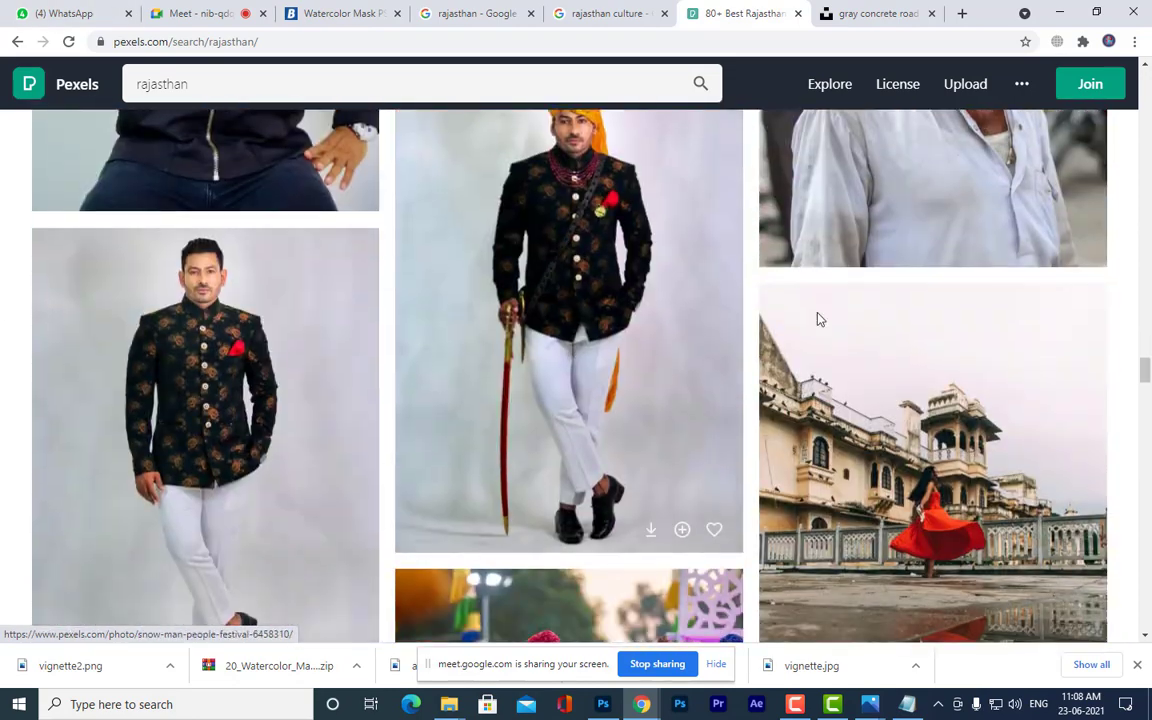
scroll(800, 325, "up", 1)
scroll(800, 320, "up", 1)
scroll(985, 262, "up", 1)
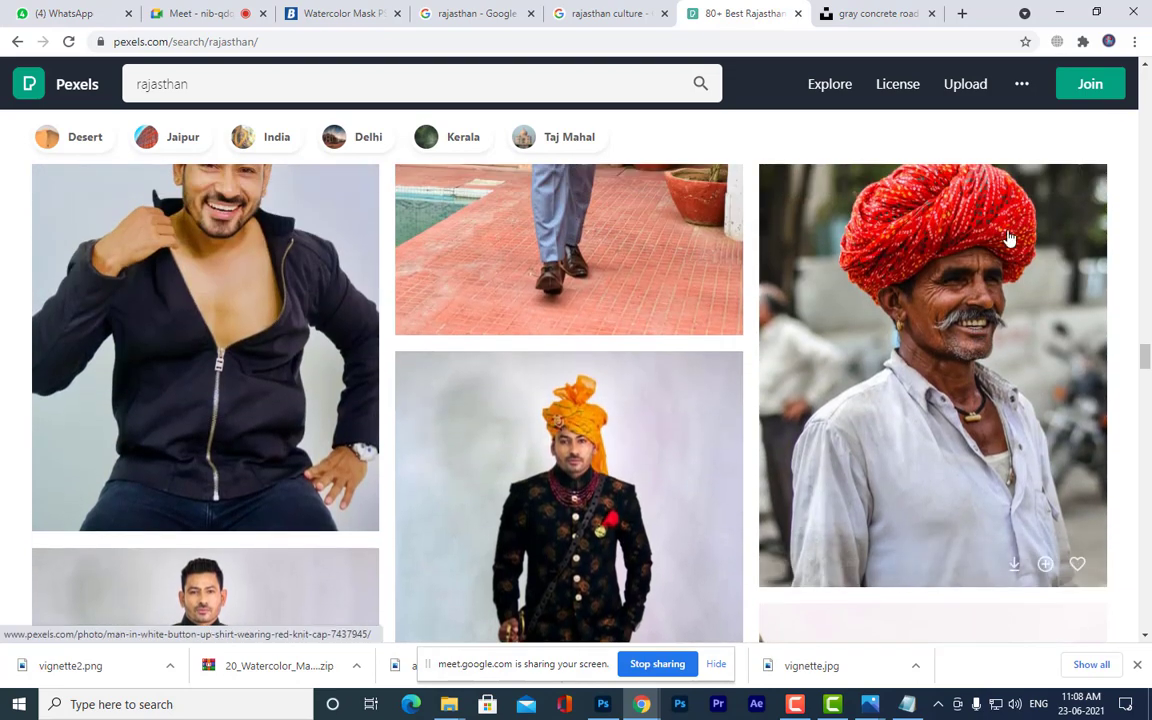
scroll(1020, 270, "down", 4)
scroll(563, 265, "up", 2)
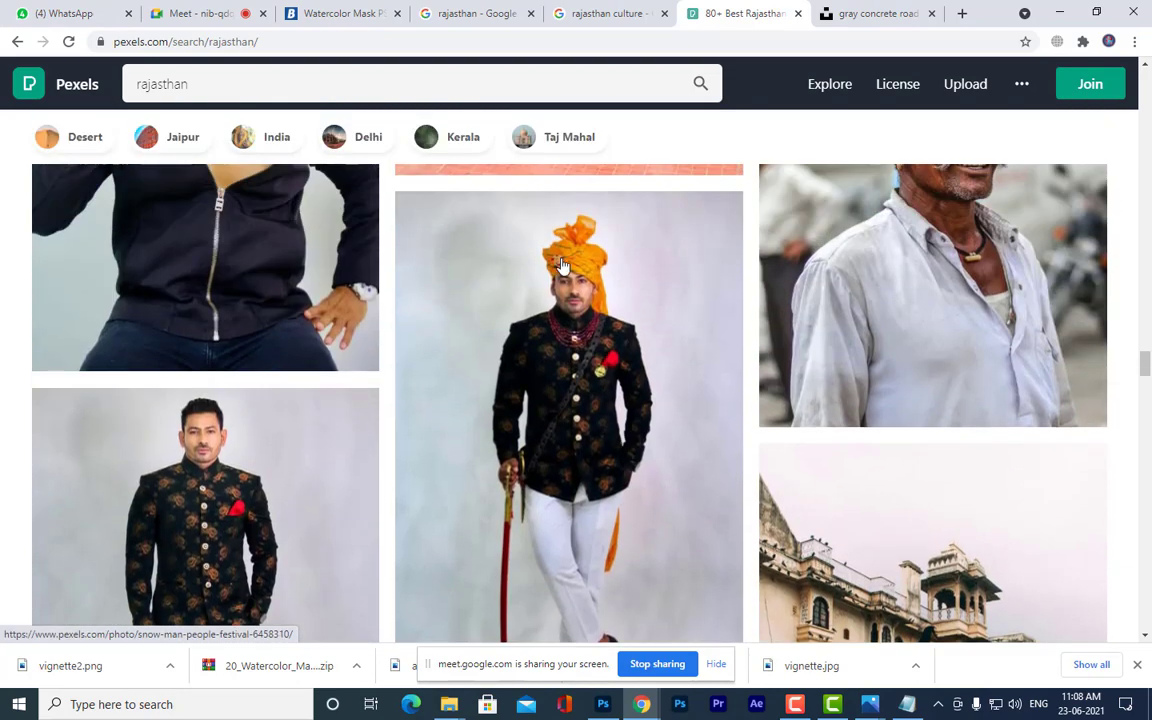
scroll(601, 330, "down", 3)
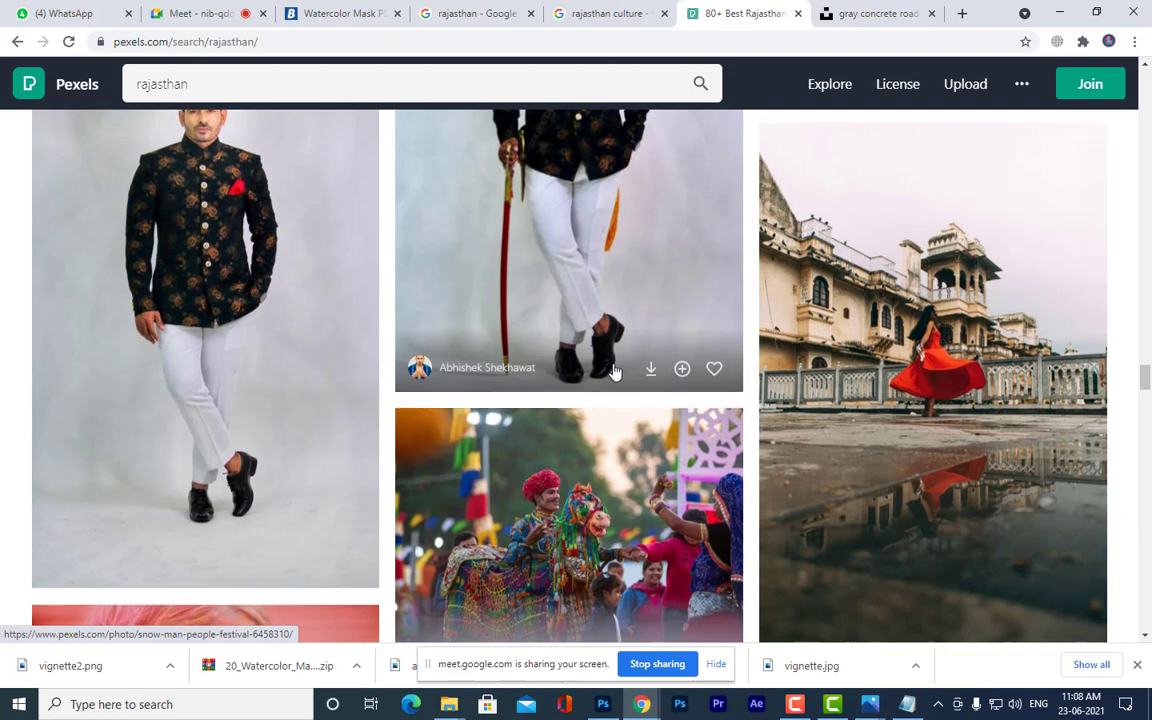
- View the festival photo of the red-turbaned man with the decorated horse costume, including the similar photos listed beneath it
scroll(590, 355, "down", 2)
left_click(578, 345)
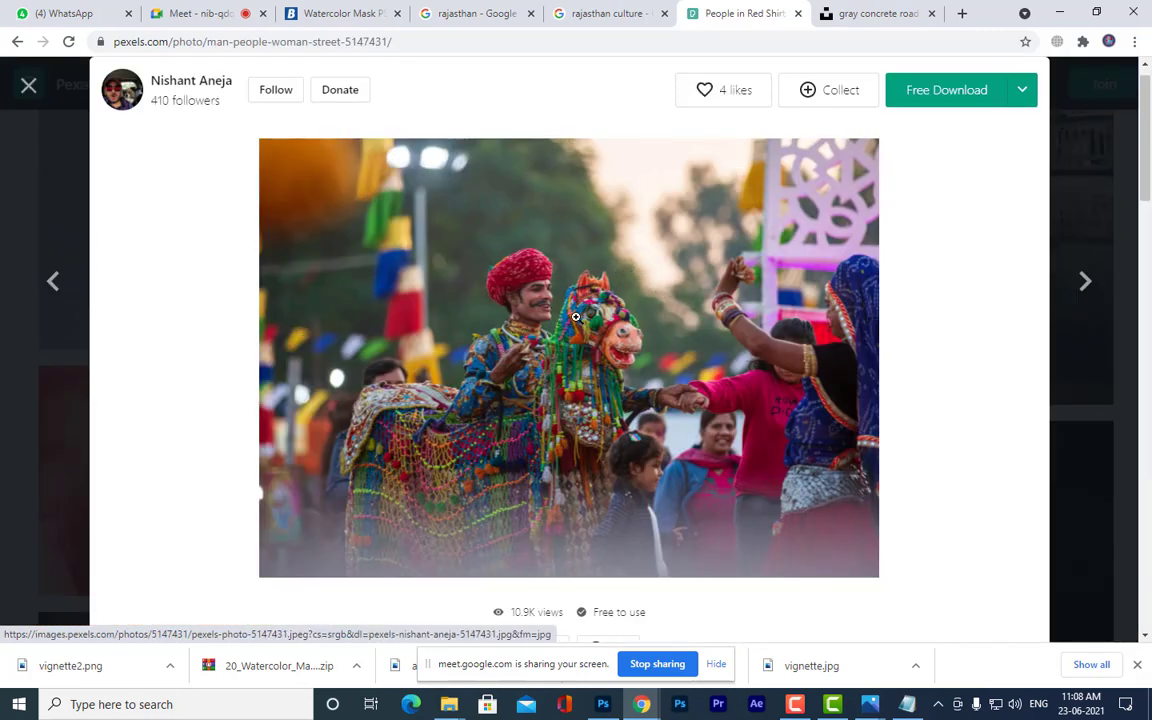
scroll(1116, 375, "down", 3)
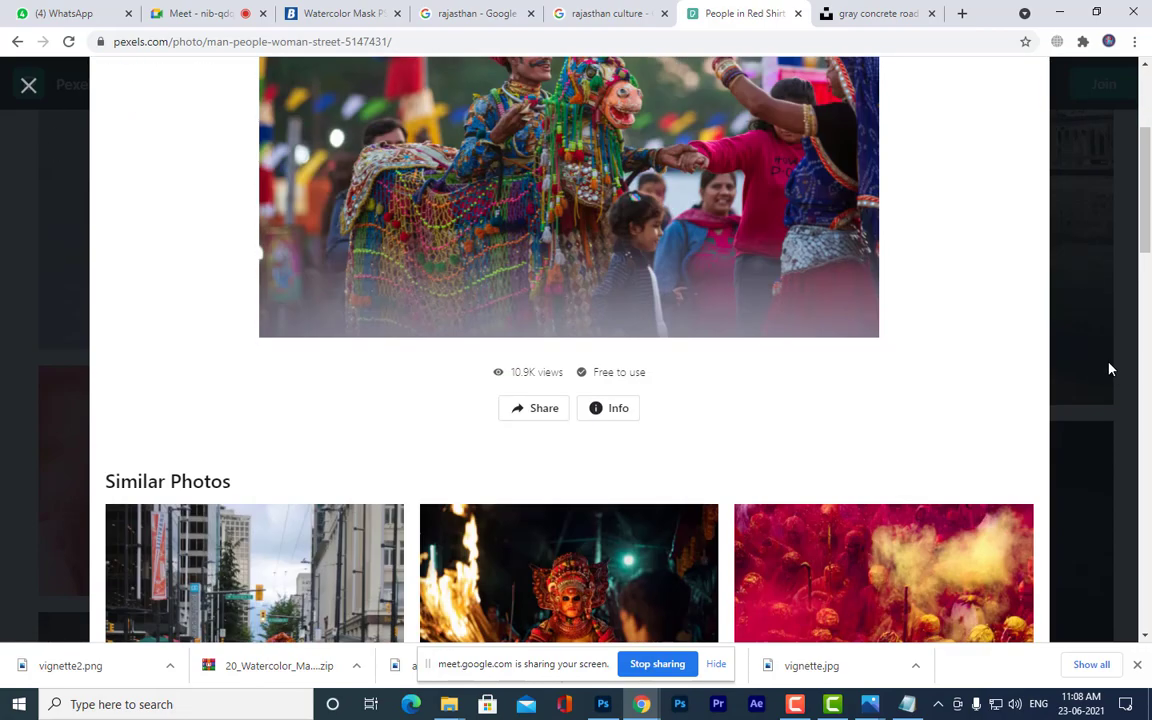
- Examine the similar photos listed beneath the festival photo, looking for people in colourful traditional clothing
scroll(1110, 370, "down", 10)
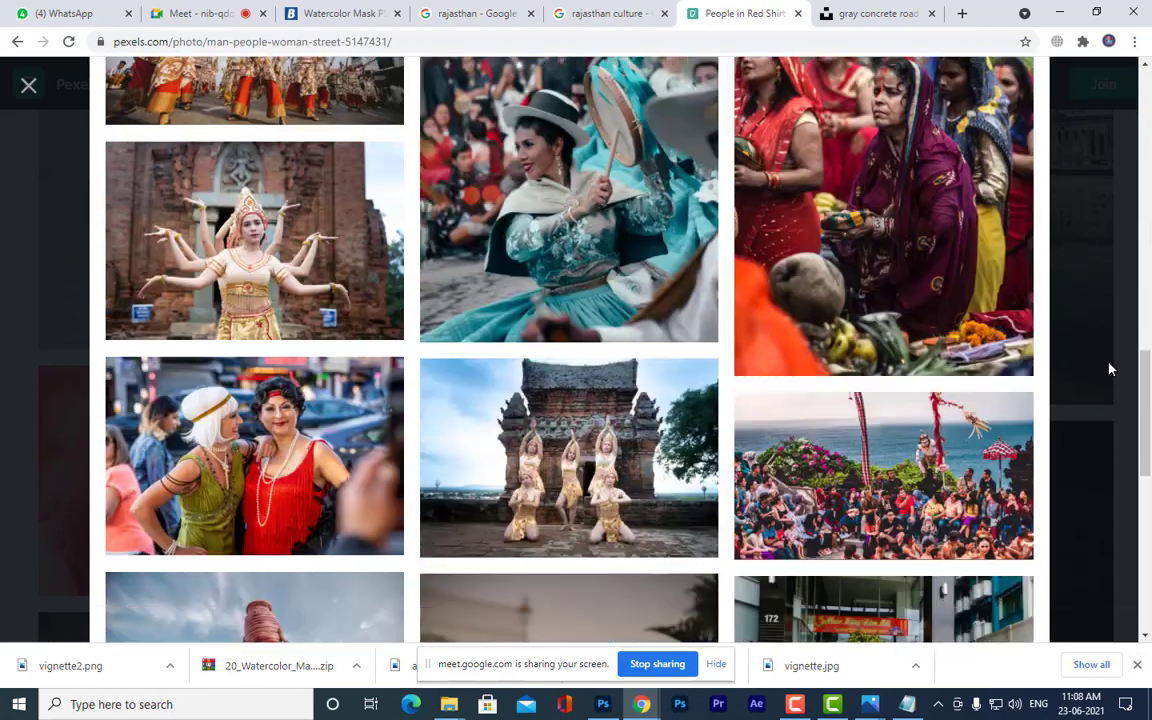
scroll(1108, 370, "up", 2)
scroll(1108, 370, "down", 7)
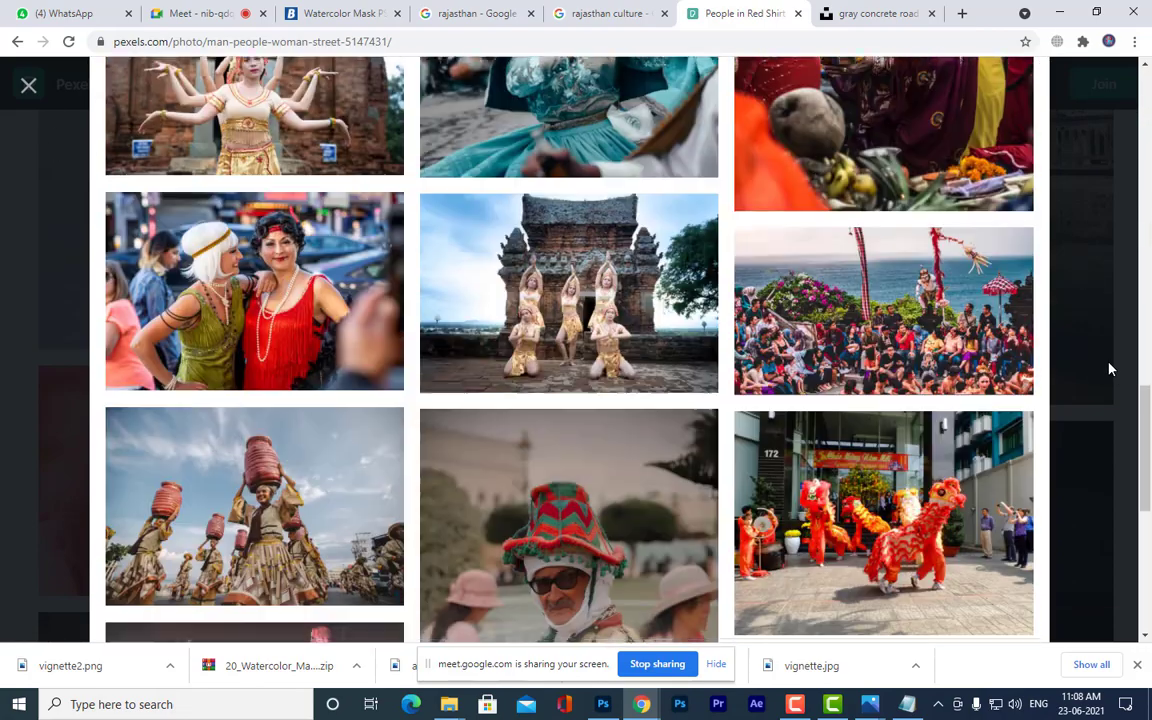
scroll(1108, 370, "up", 10)
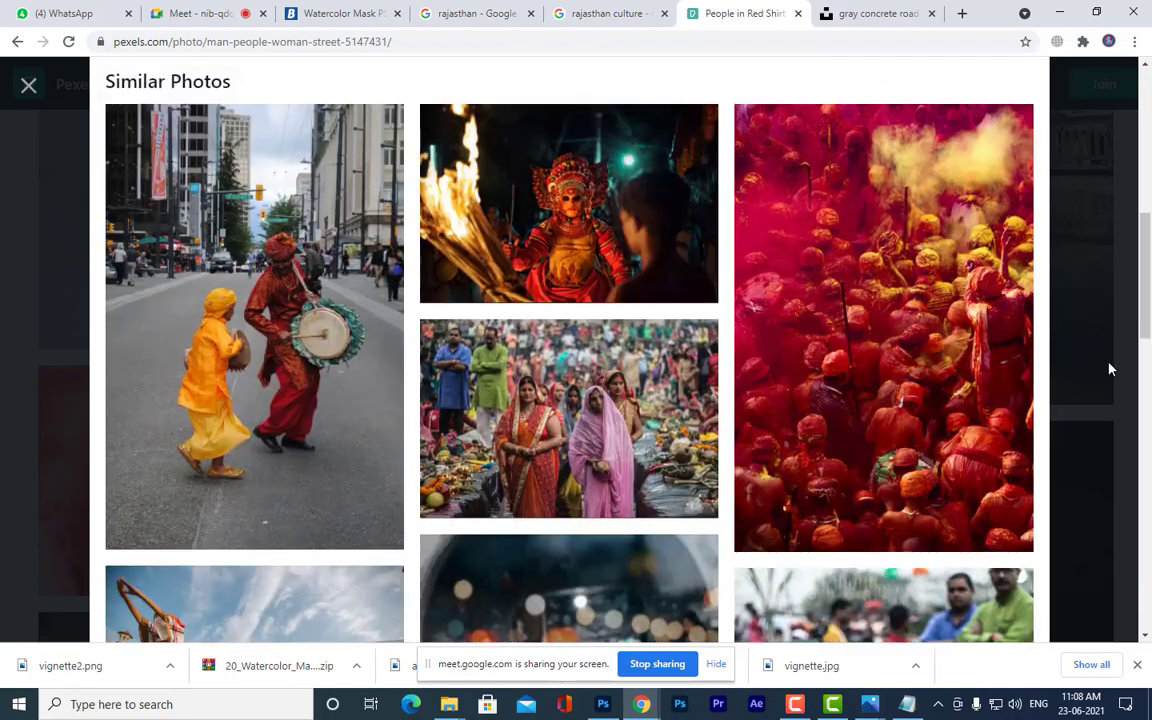
scroll(1108, 370, "down", 4)
scroll(1108, 370, "up", 4)
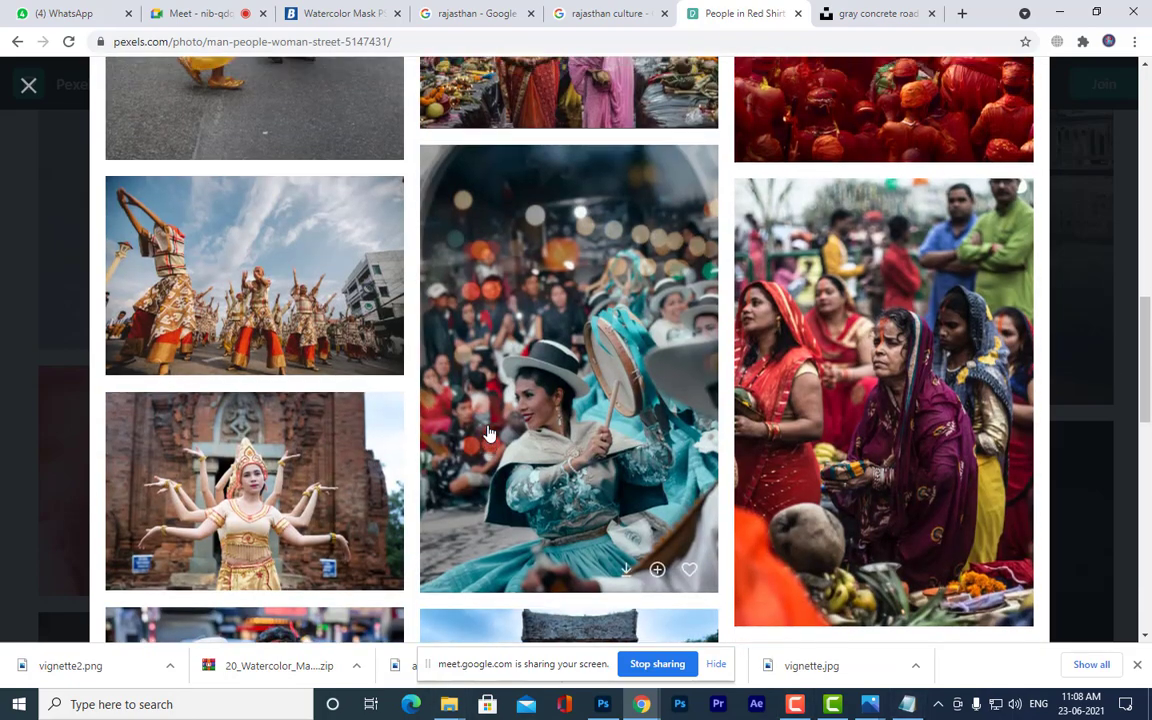
- Open Google Images in a new browser tab and search for "rajasthan woman"
left_click(962, 13)
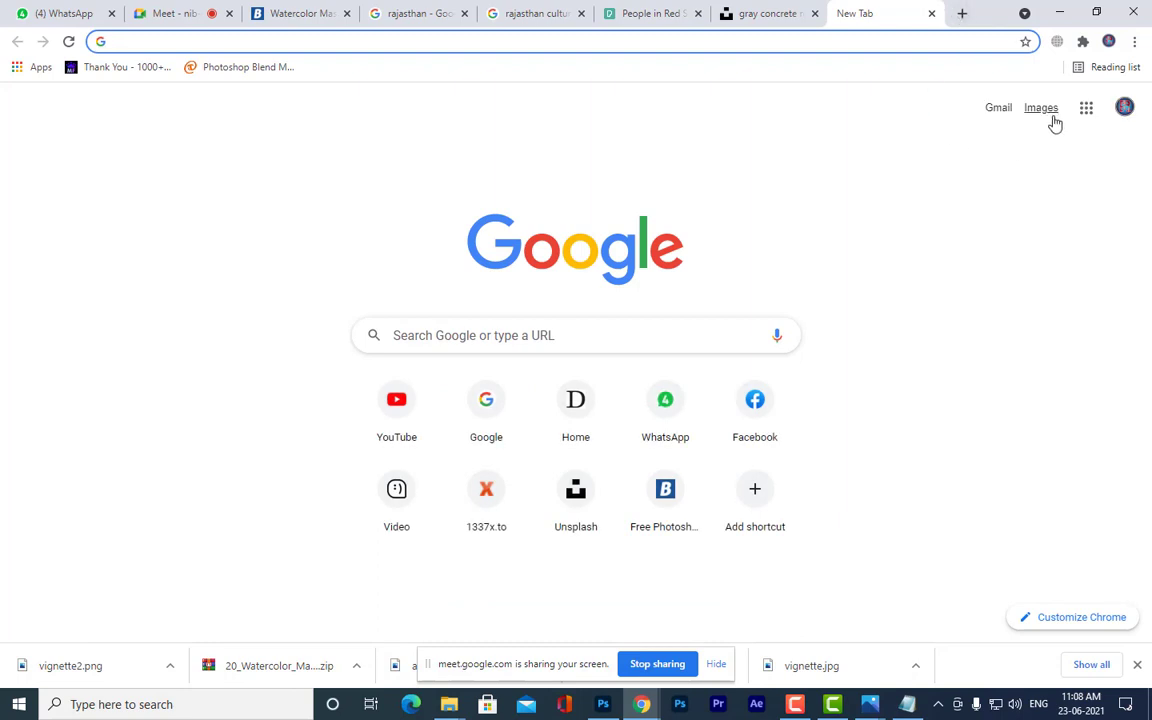
type("r")
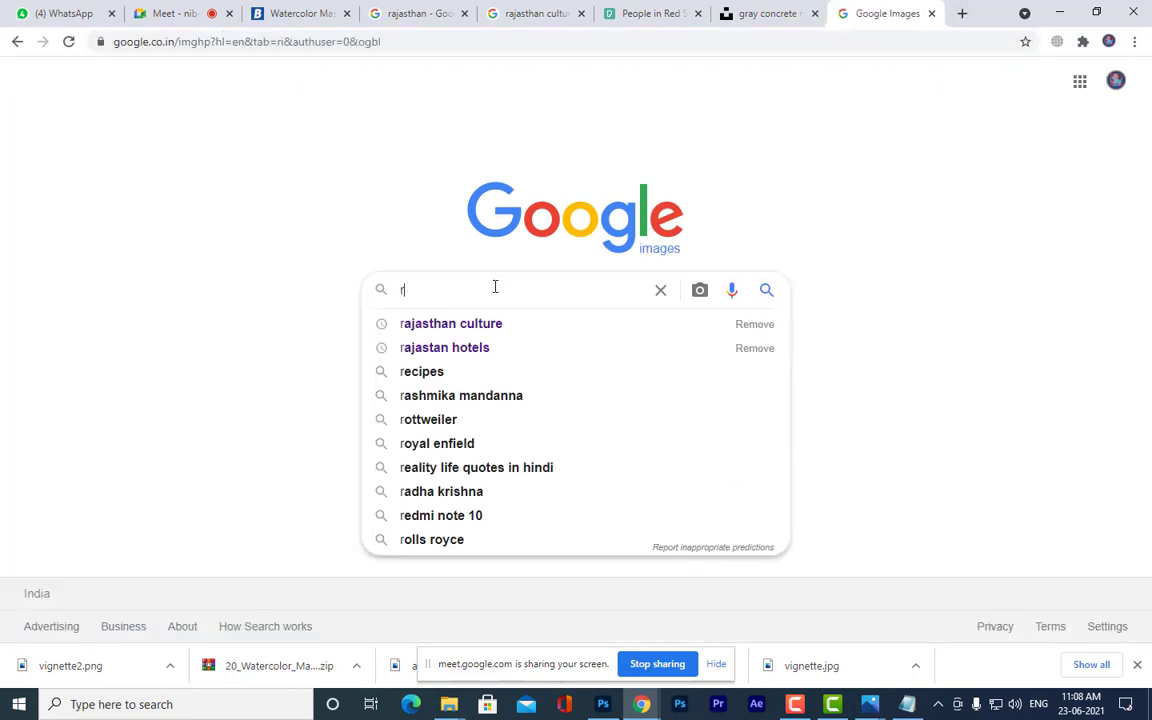
type("ajastha")
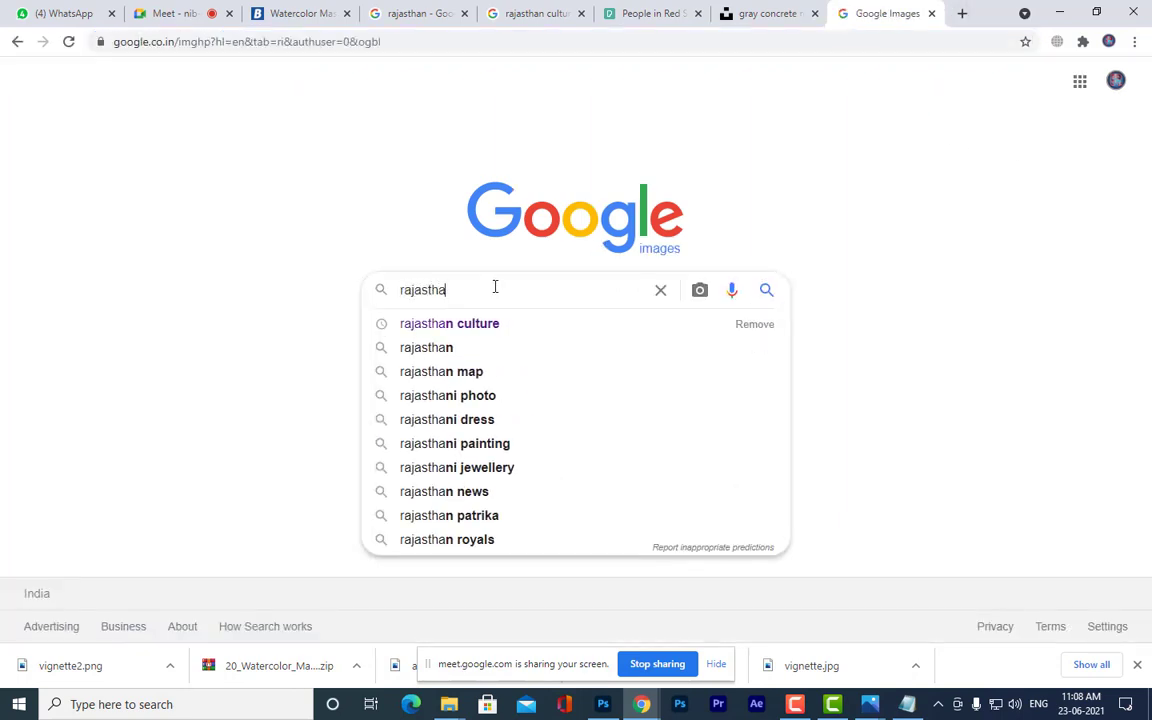
type("n woman")
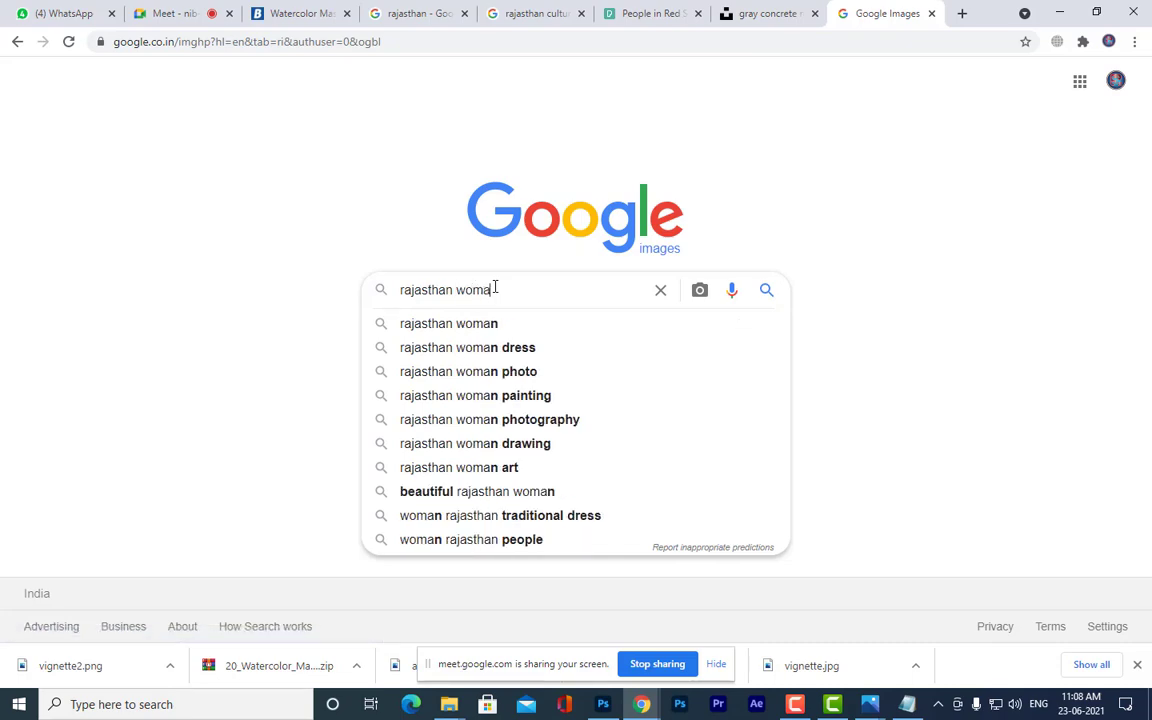
key("Return")
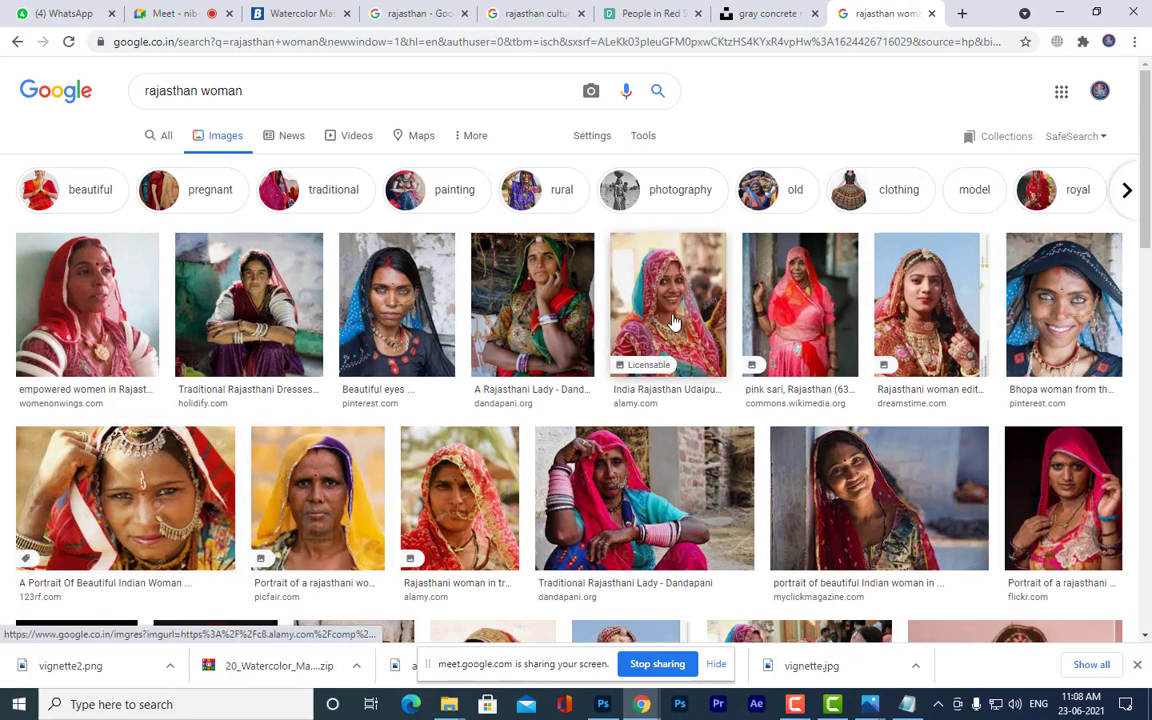
- Preview the Alamy portrait of the young Udaipur woman and look through its related images
left_click(718, 360)
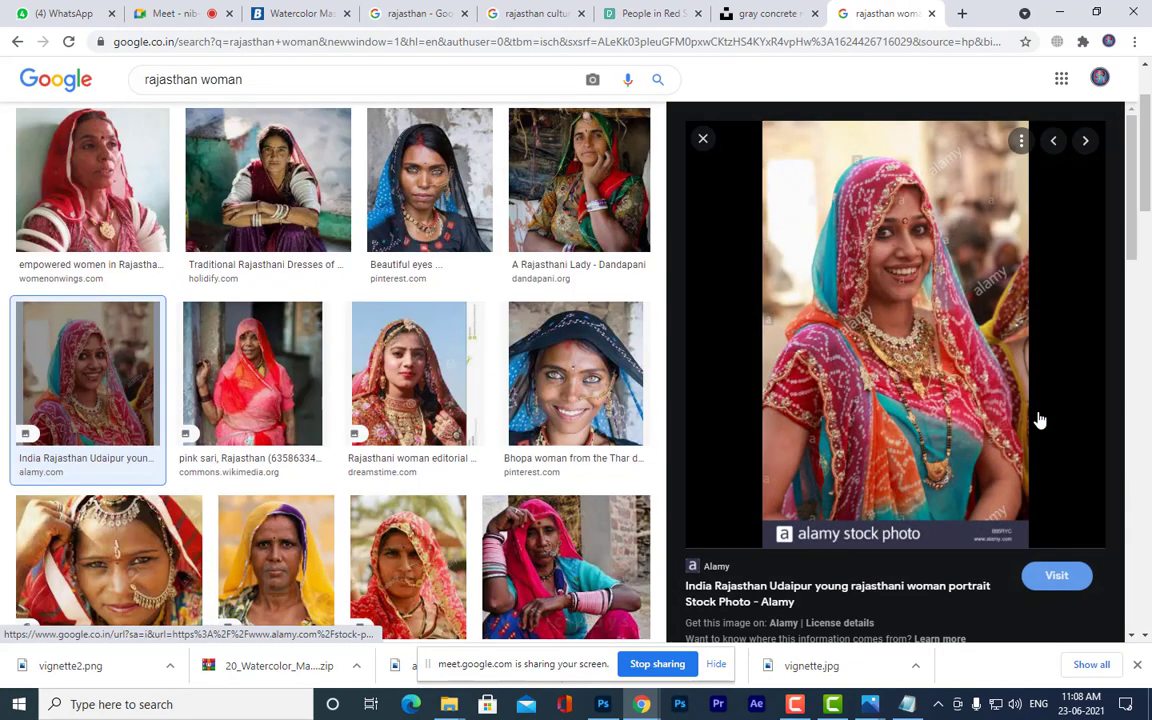
scroll(966, 267, "down", 6)
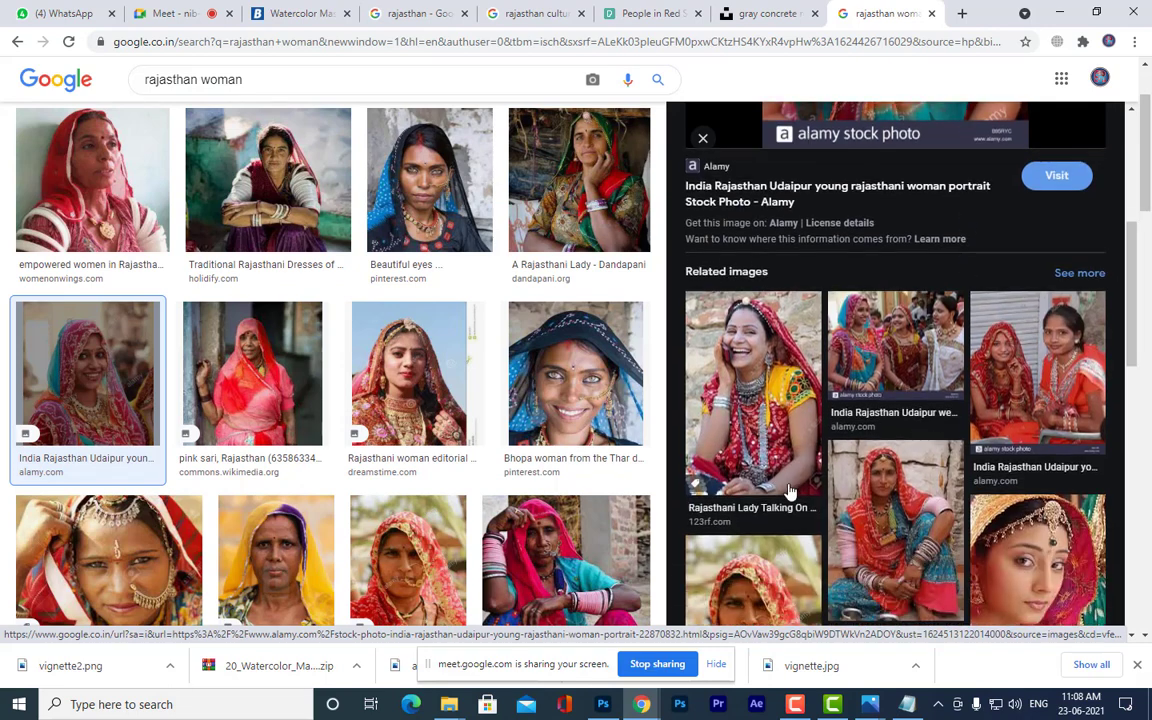
scroll(355, 553, "down", 4)
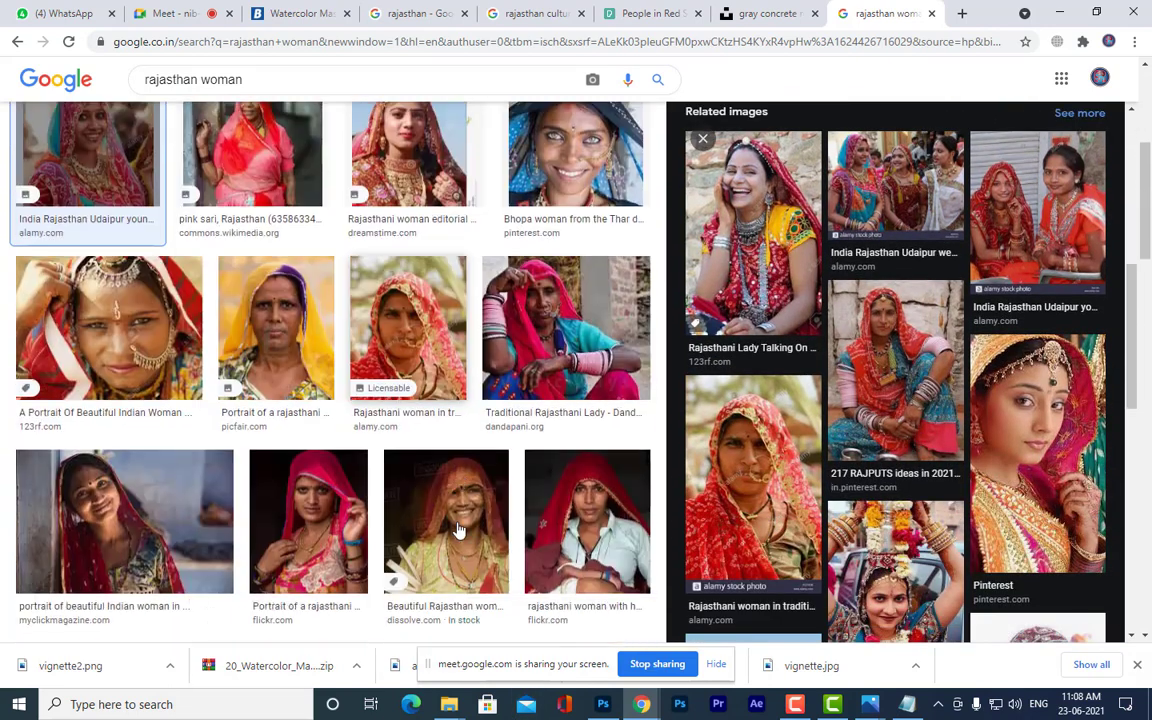
- Preview the Dreamstime portrait of the woman in red and the Masterfile portrait of the smiling woman, and close the preview
left_click(355, 553)
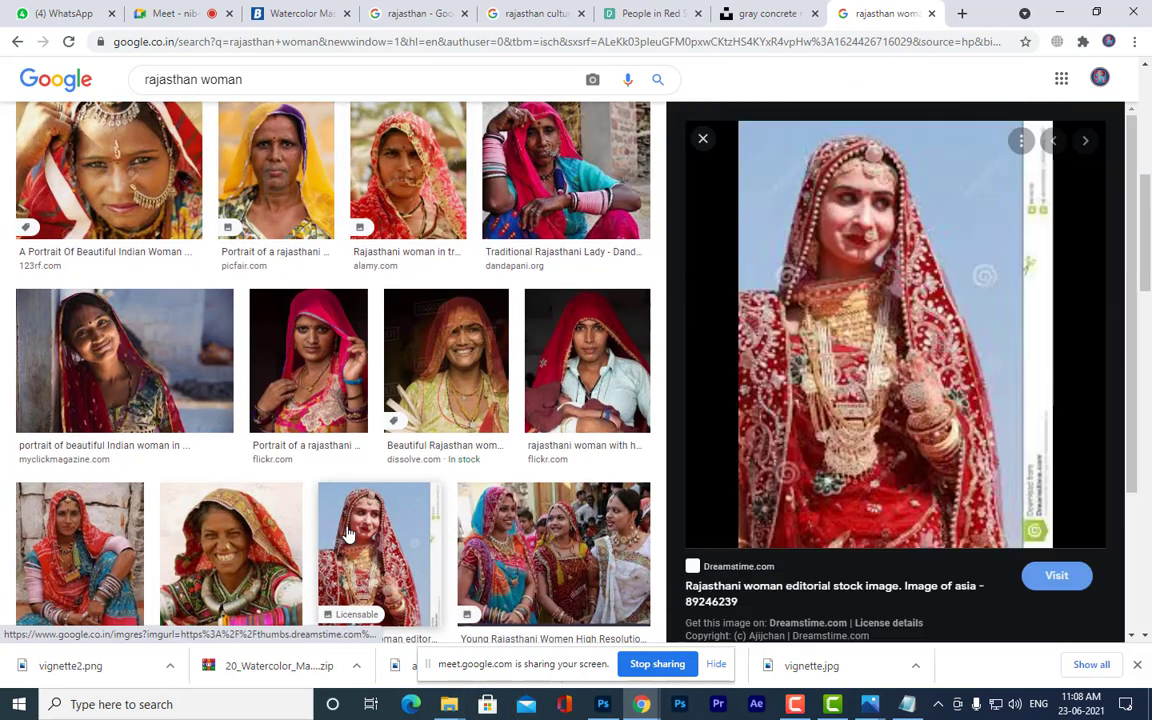
scroll(540, 400, "down", 1)
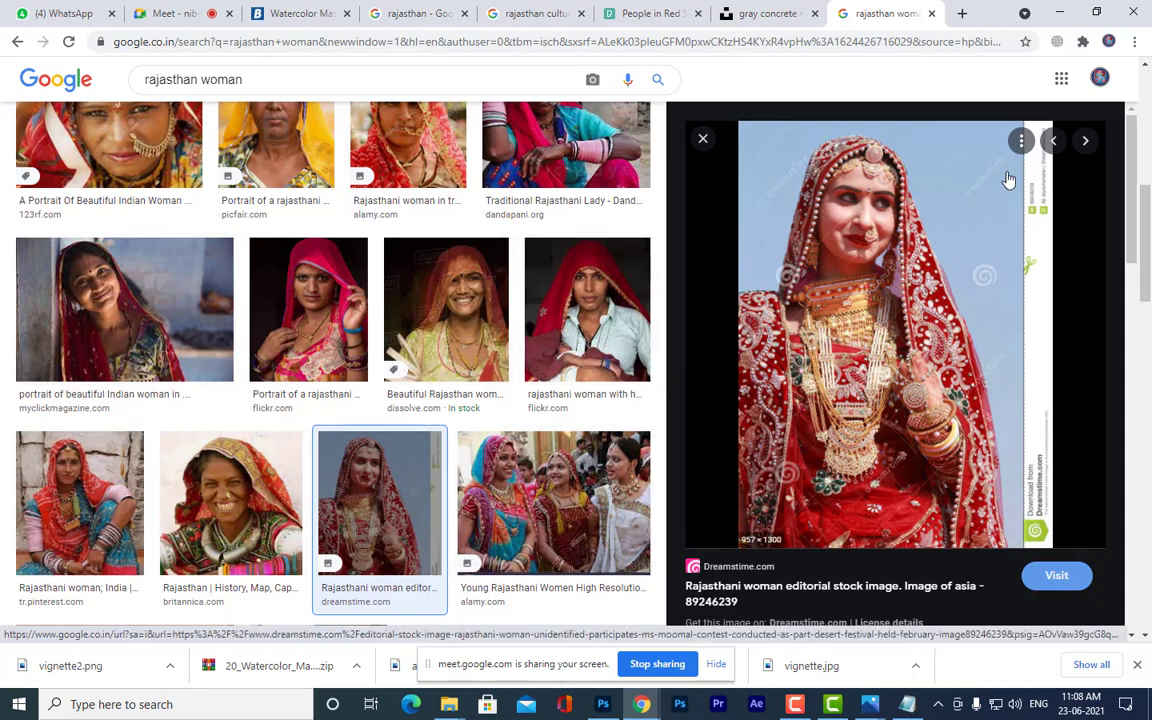
scroll(293, 430, "down", 3)
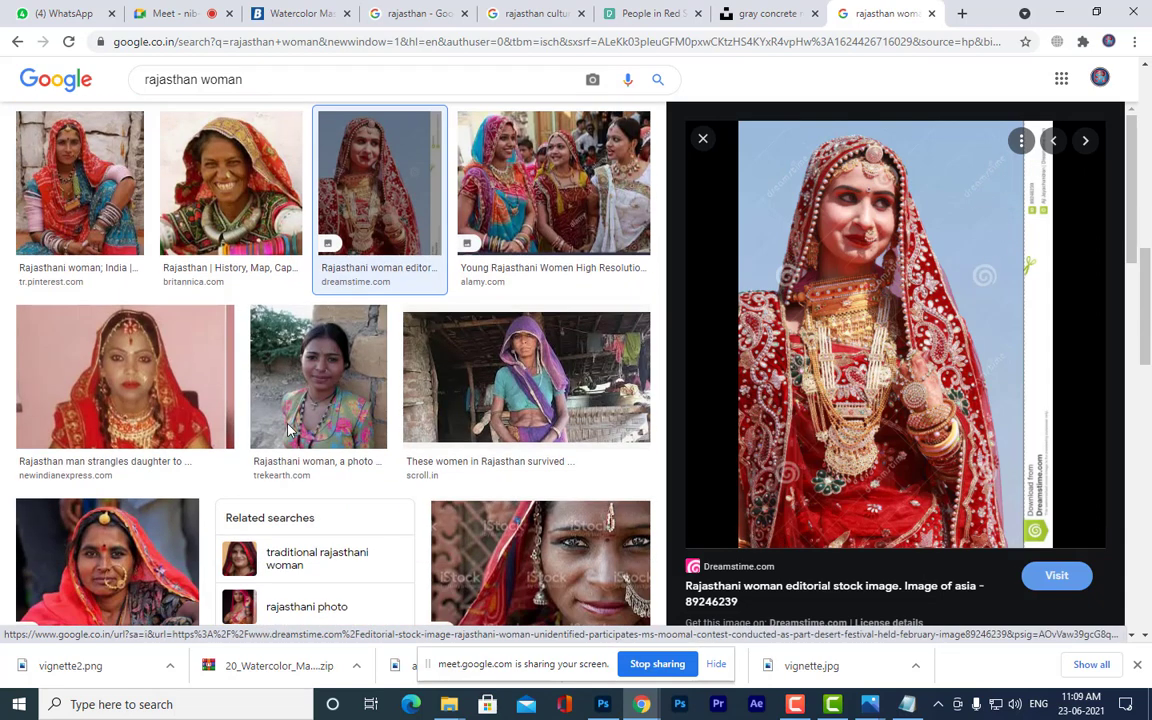
scroll(296, 432, "down", 3)
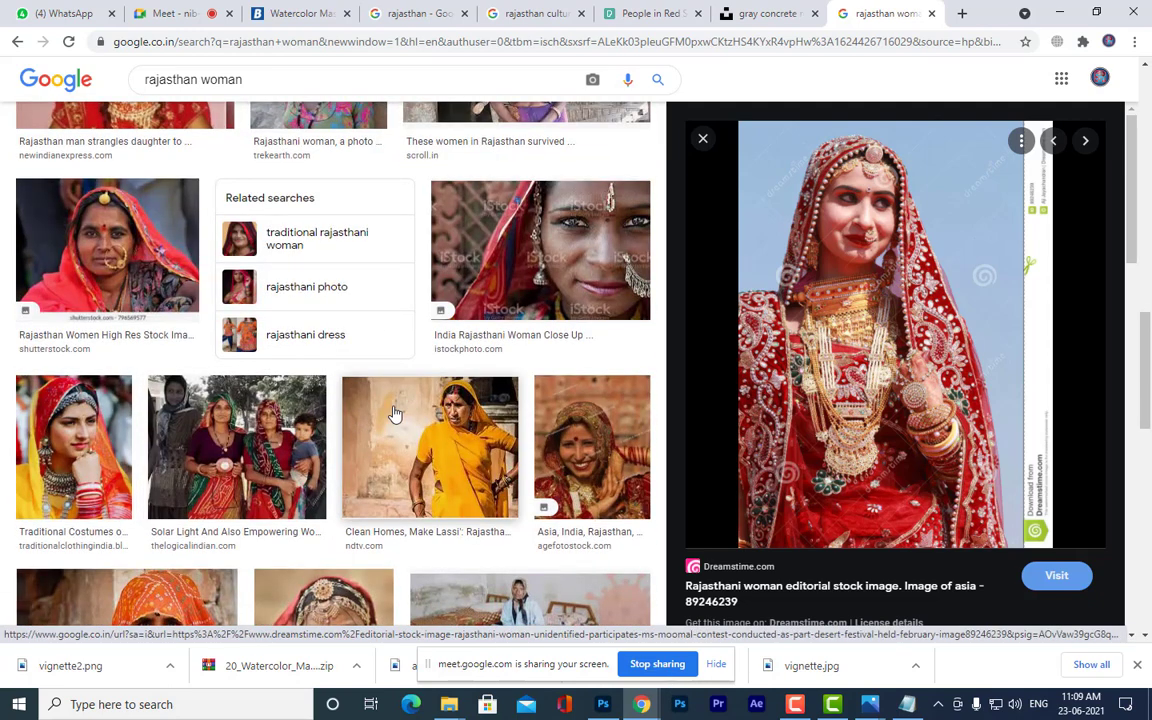
scroll(394, 414, "down", 2)
scroll(394, 414, "down", 3)
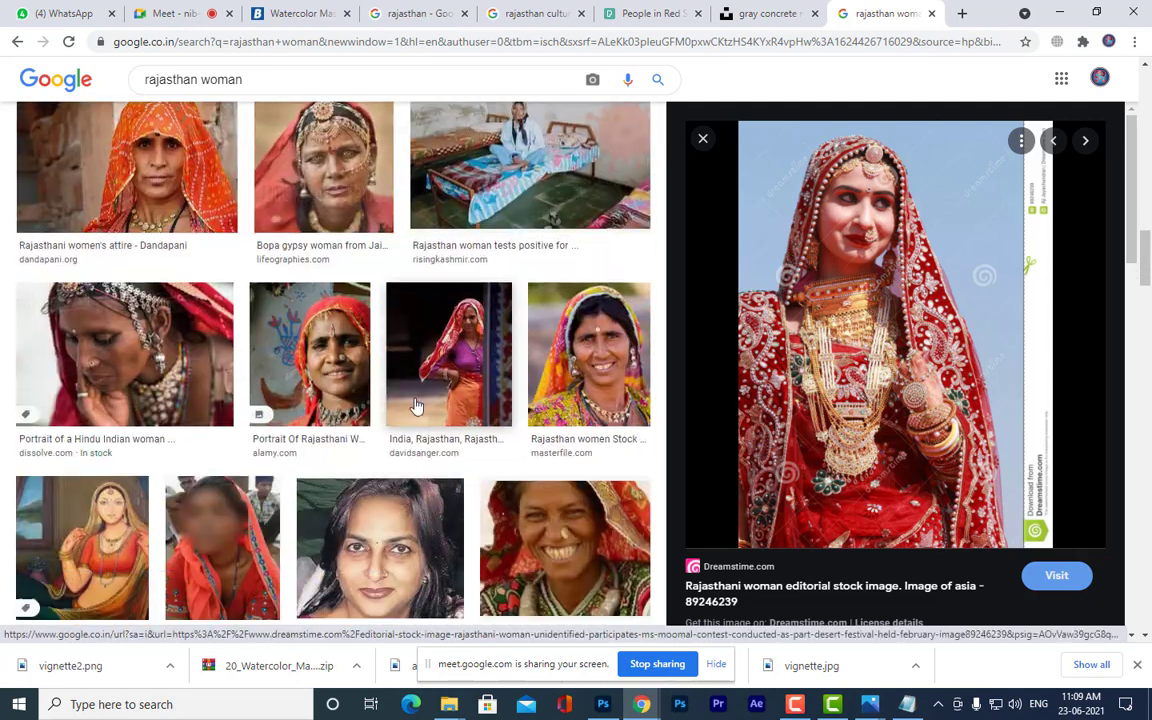
left_click(576, 414)
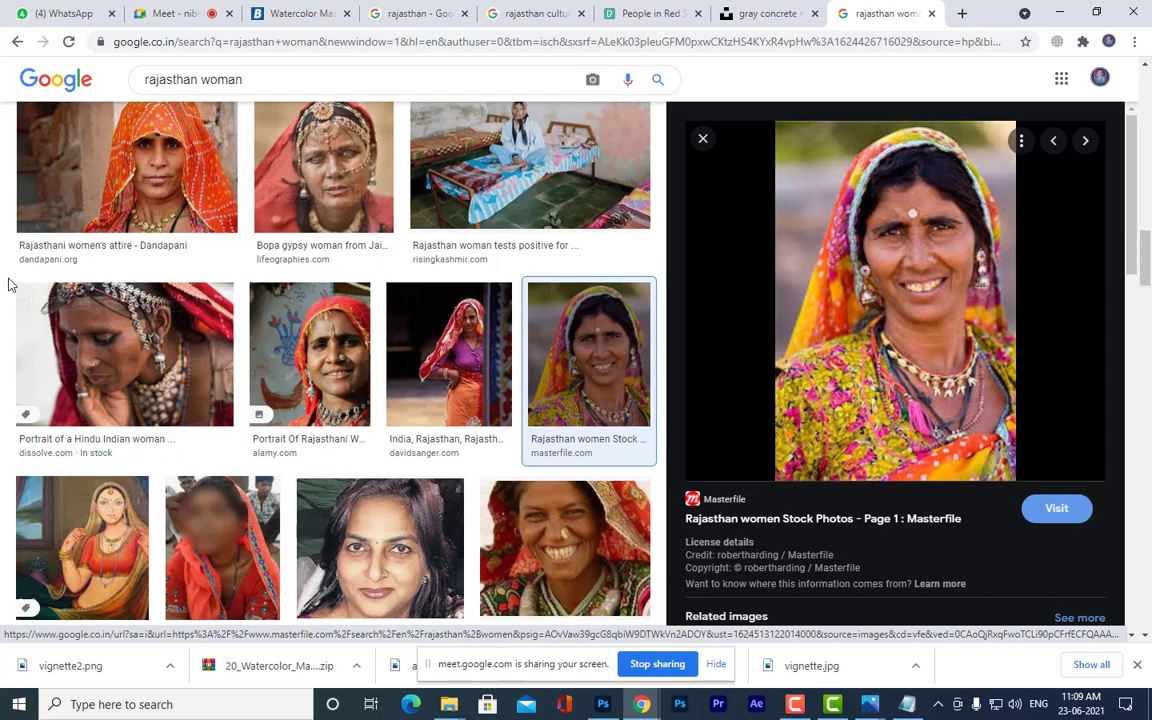
left_click(701, 137)
- Filter the rajasthan woman image results to the Large size
scroll(604, 194, "up", 10)
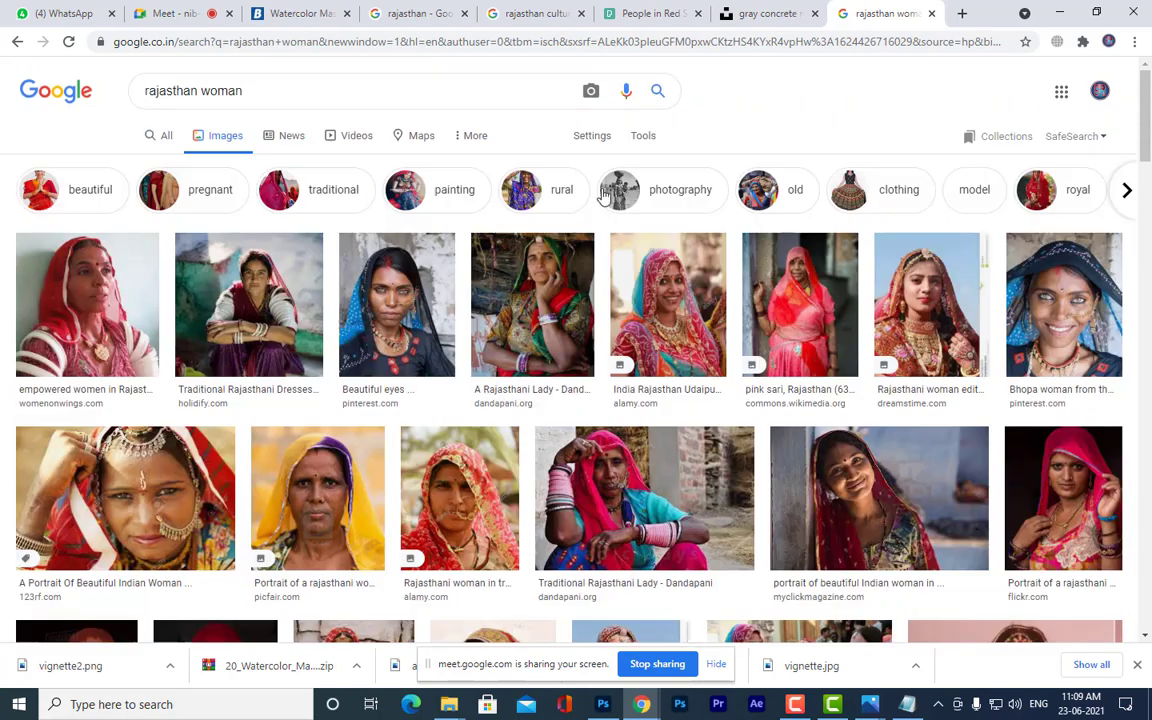
left_click(643, 137)
left_click(158, 165)
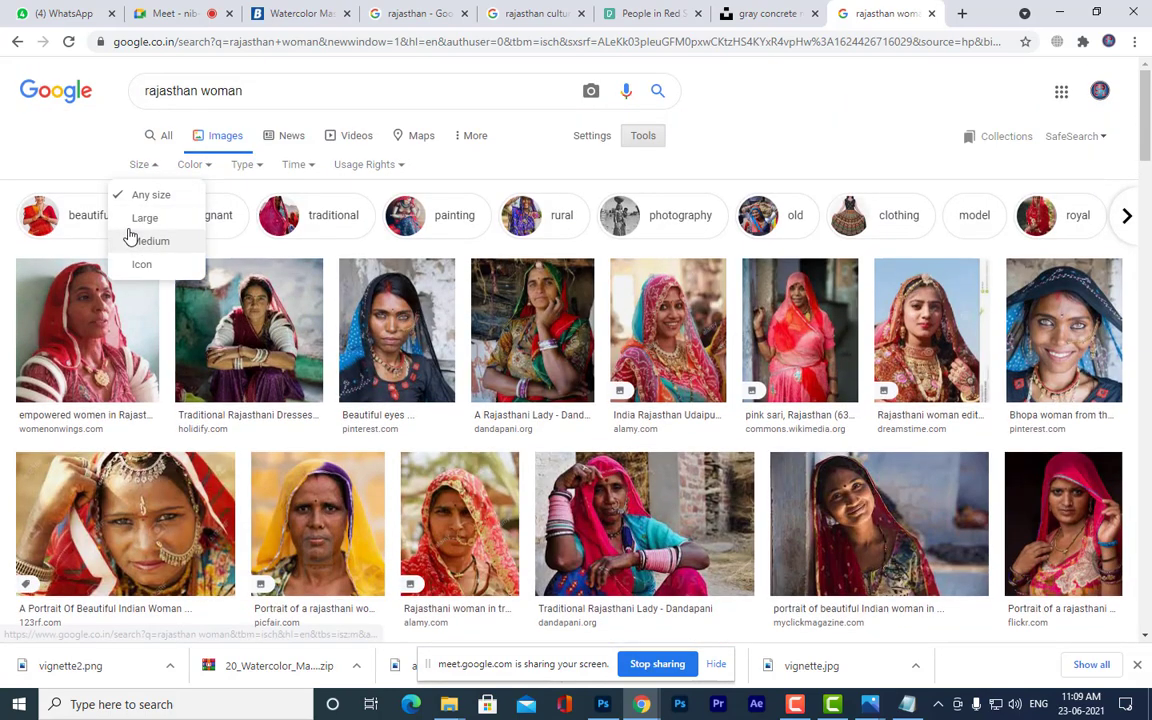
left_click(137, 220)
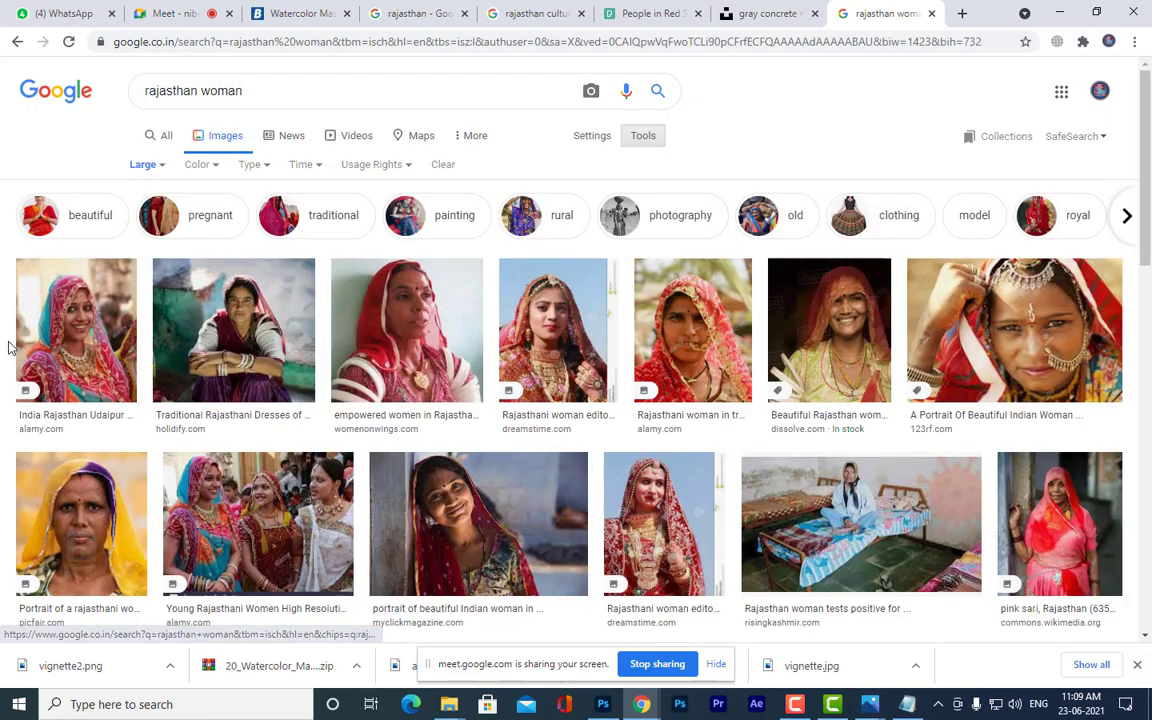
- Preview the Dissolve portrait of the smiling woman and the 123RF portrait of the young woman in traditional dress, closing each preview
scroll(799, 118, "down", 2)
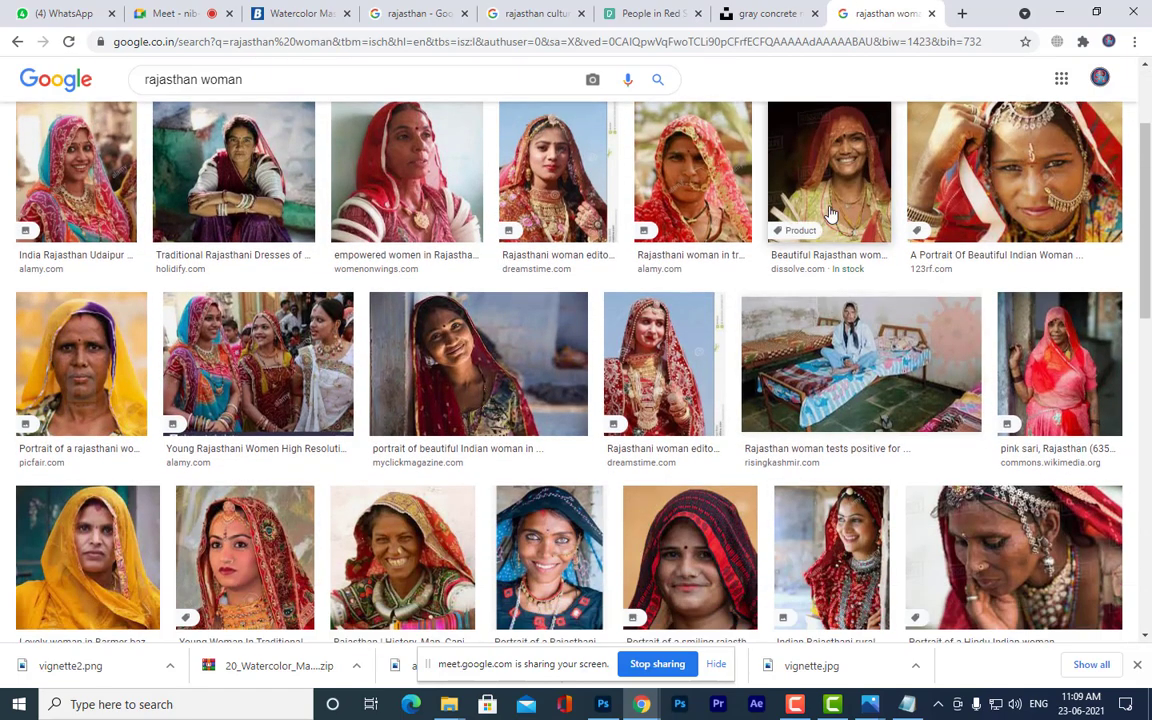
left_click(800, 120)
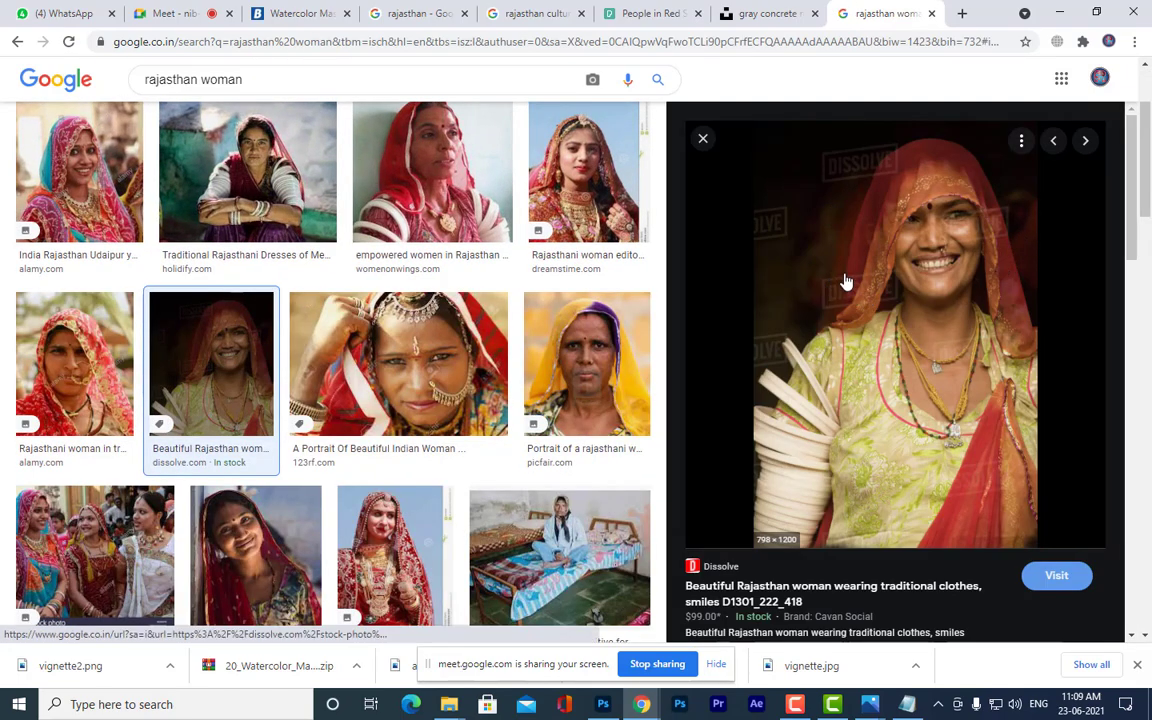
left_click(703, 139)
scroll(636, 343, "down", 3)
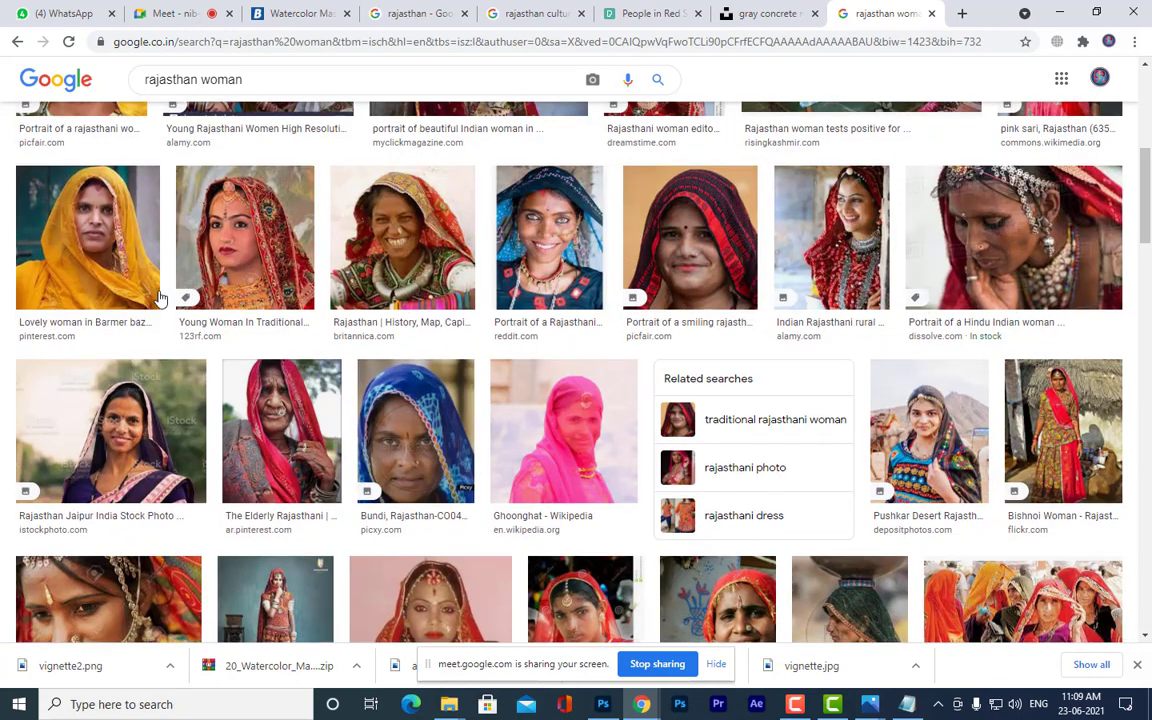
left_click(205, 225)
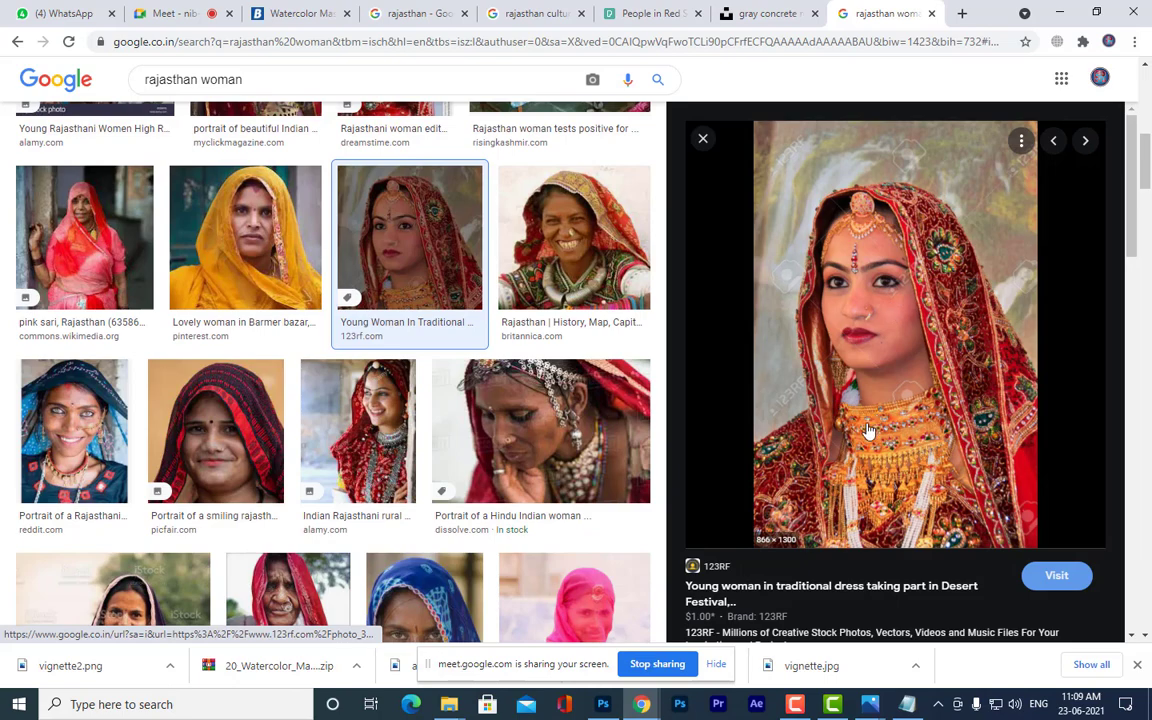
left_click(703, 139)
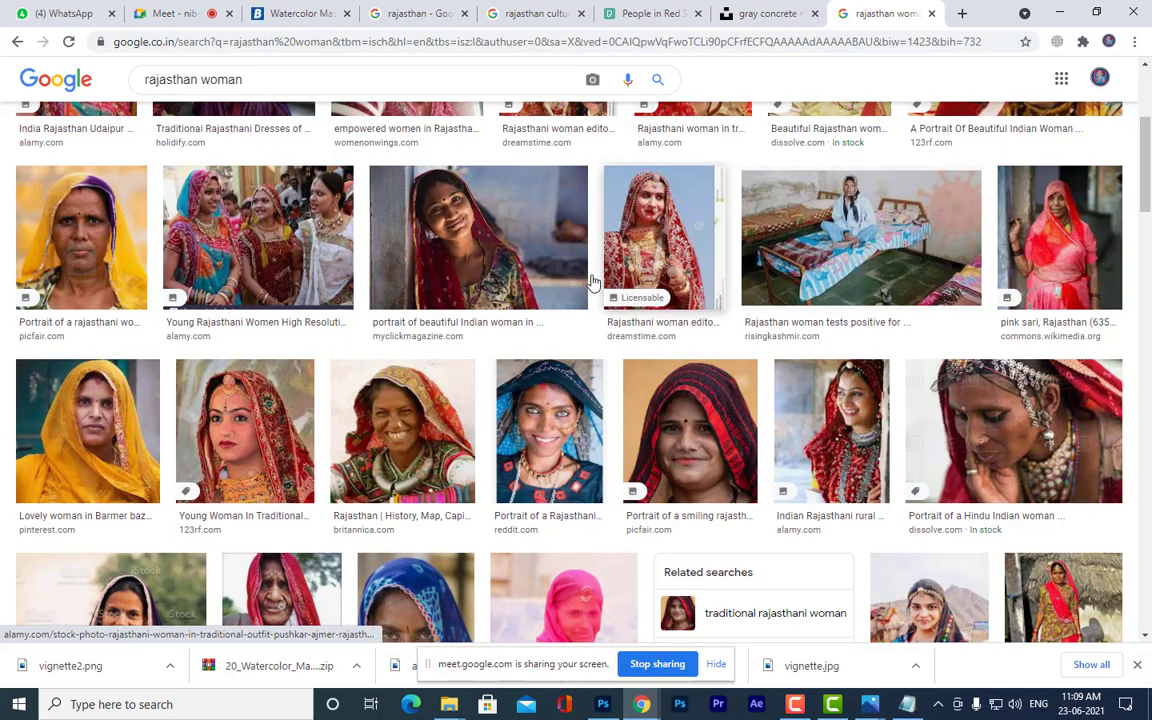
- Browse more of the large results and preview the Holidify photo of the seated woman with folded arms
scroll(592, 283, "down", 7)
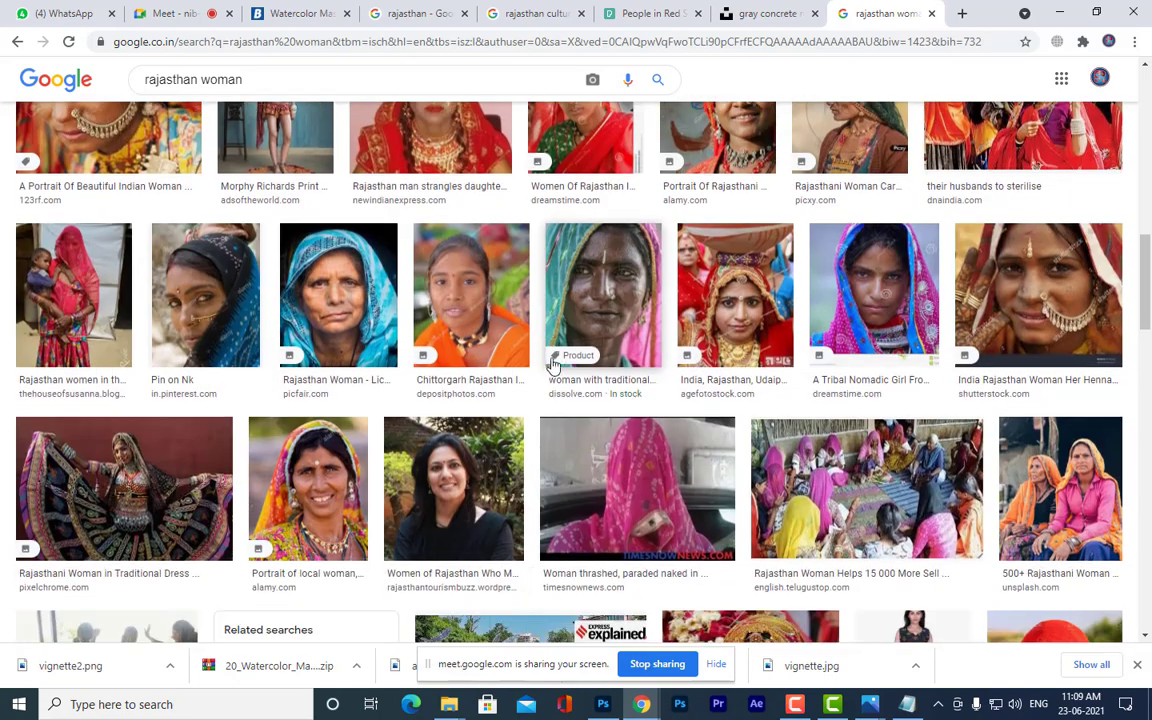
scroll(1062, 355, "up", 8)
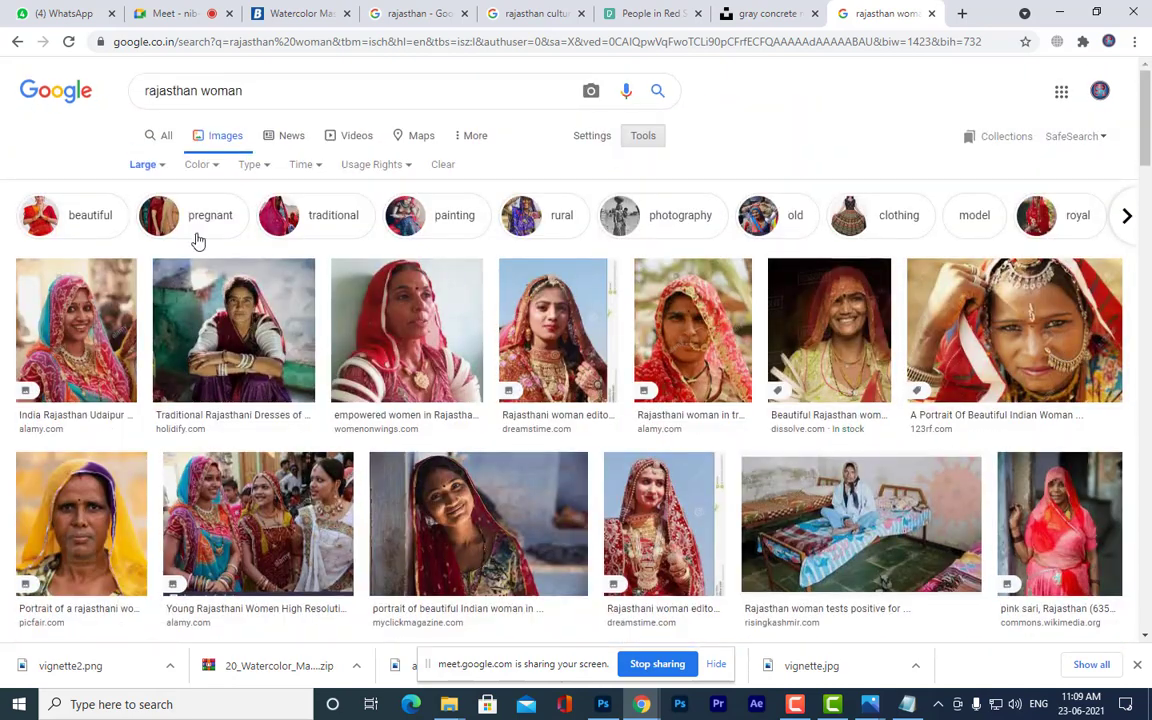
left_click(234, 333)
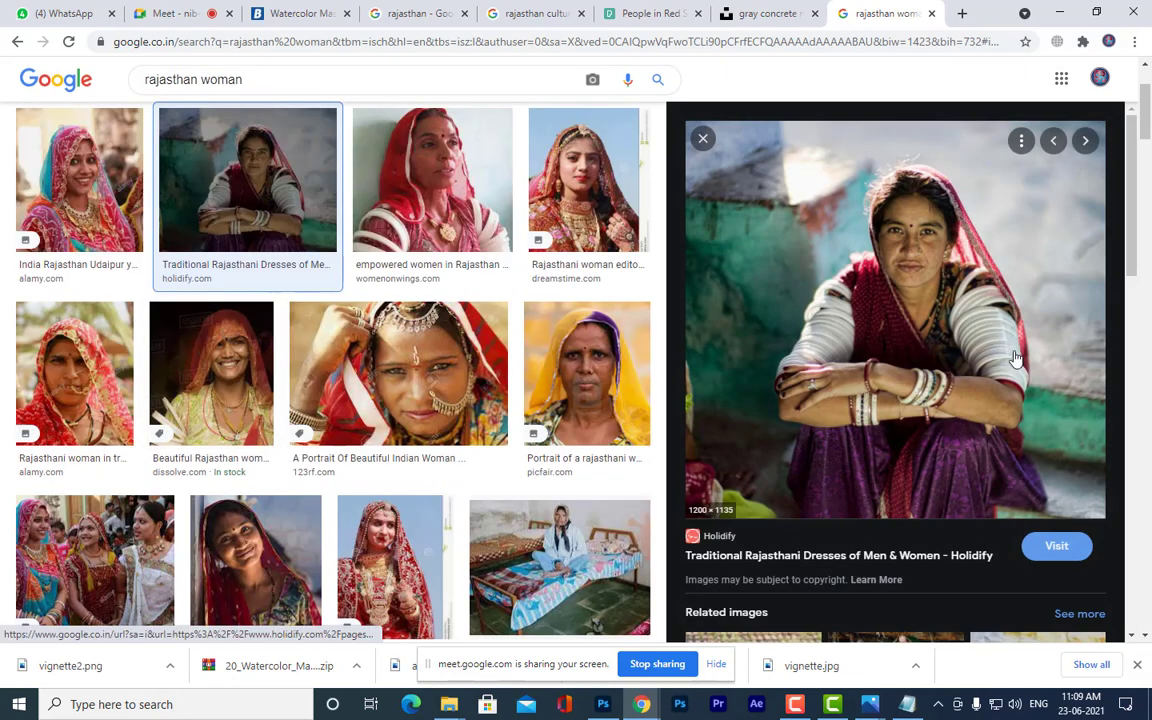
scroll(1028, 352, "down", 3)
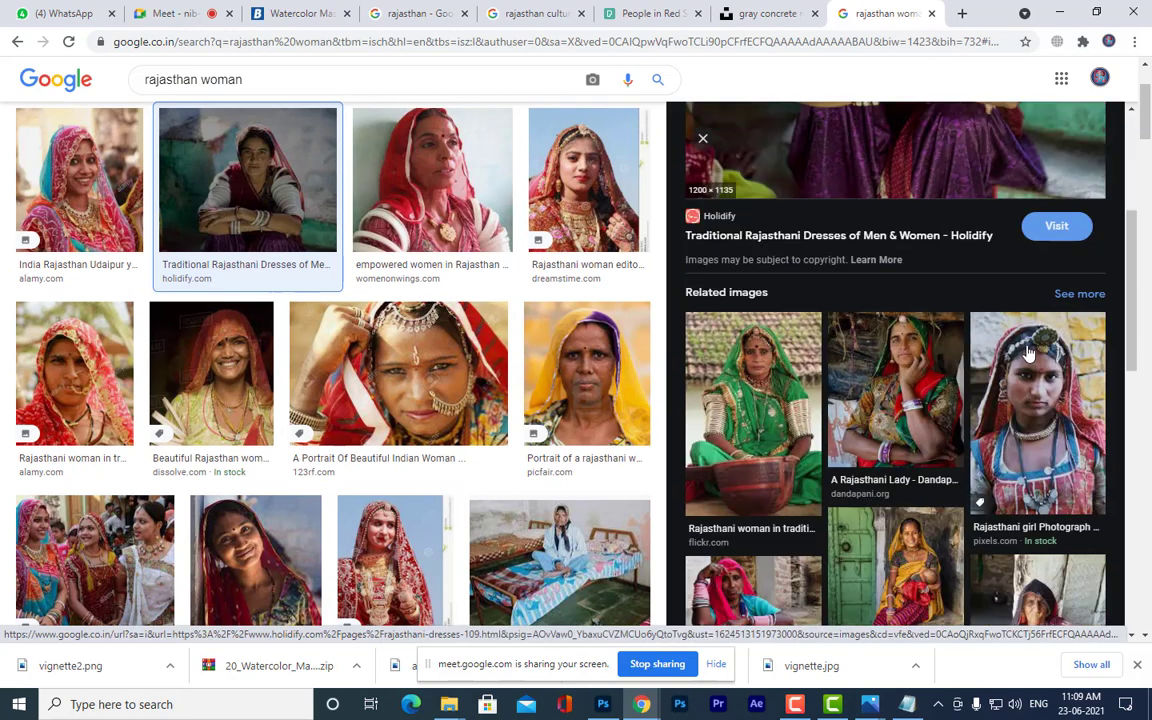
scroll(942, 200, "up", 2)
scroll(955, 183, "up", 1)
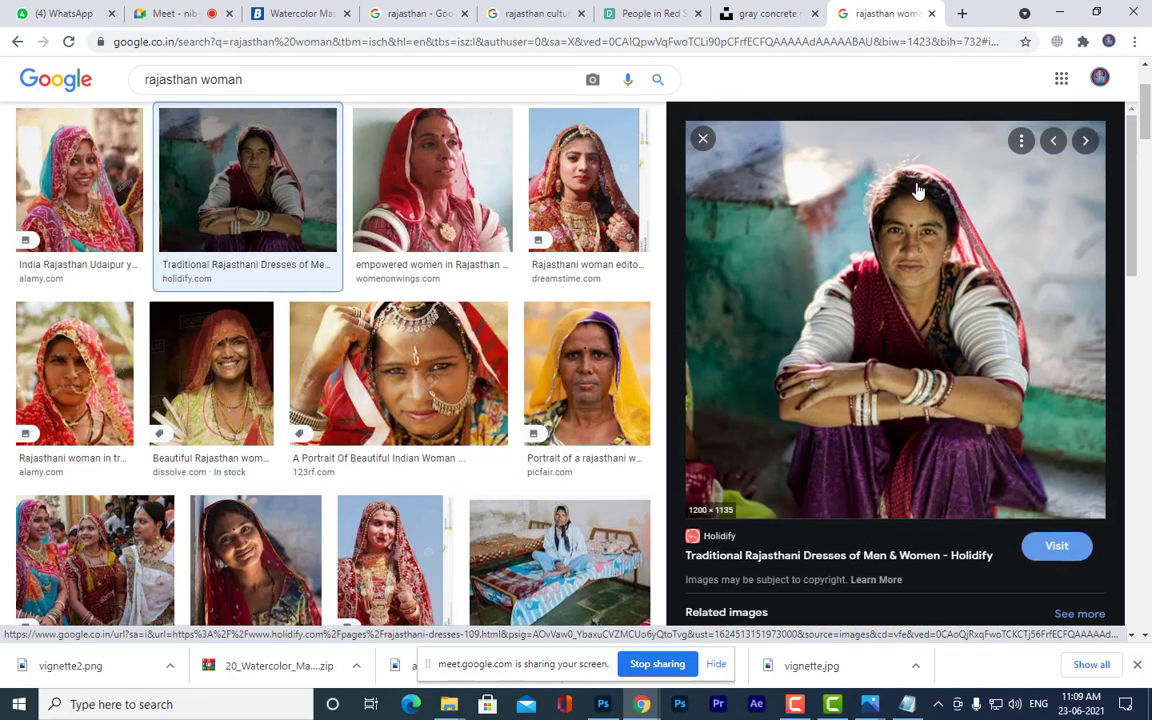
- Look through the Holidify photo's related images and preview the Flickr photo of the woman in green traditional dress
scroll(918, 188, "down", 4)
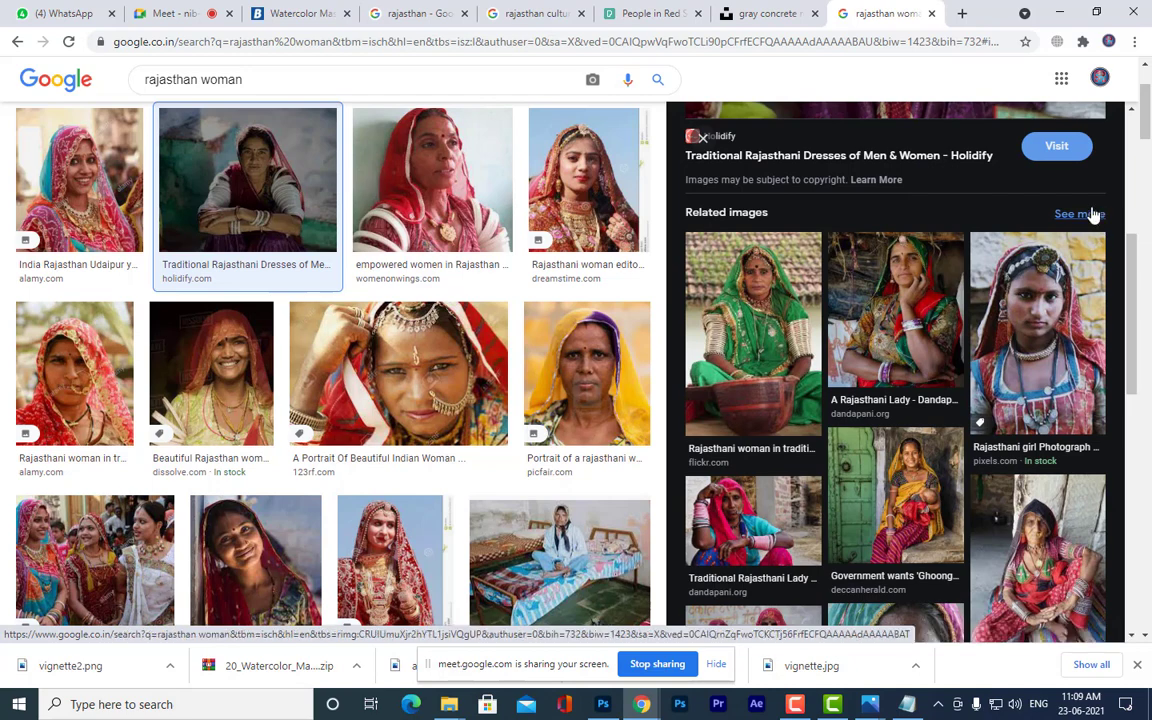
scroll(1093, 215, "down", 4)
scroll(1093, 215, "down", 3)
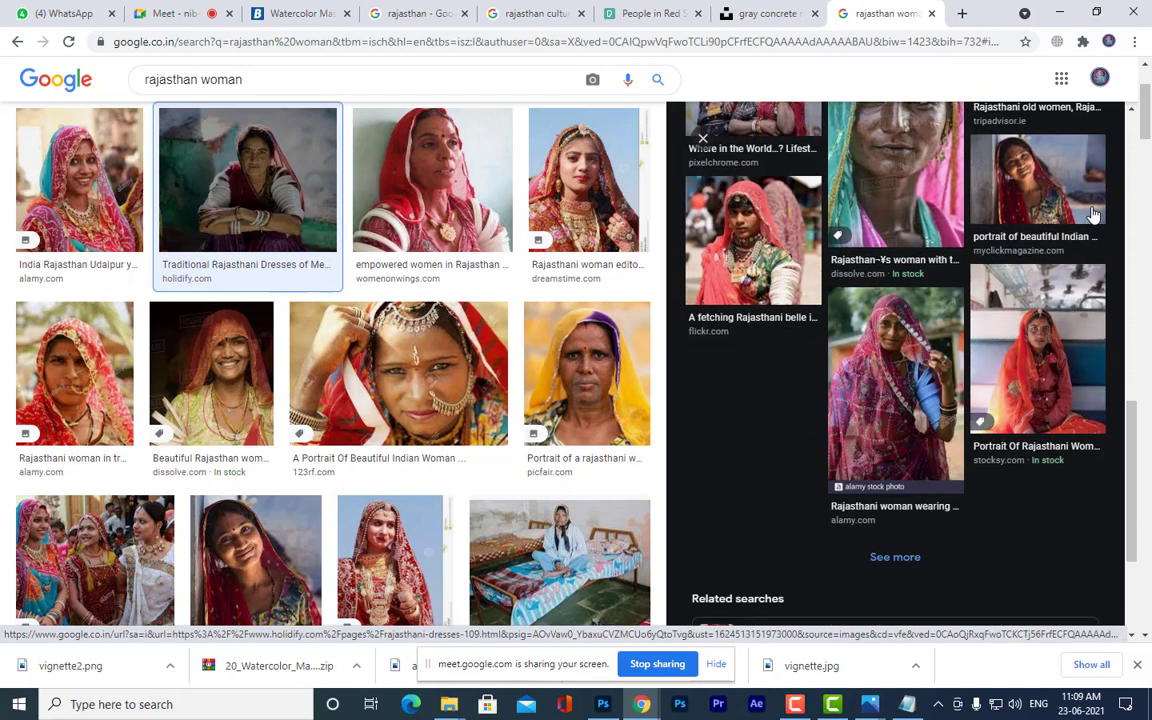
scroll(900, 200, "up", 5)
left_click(777, 215)
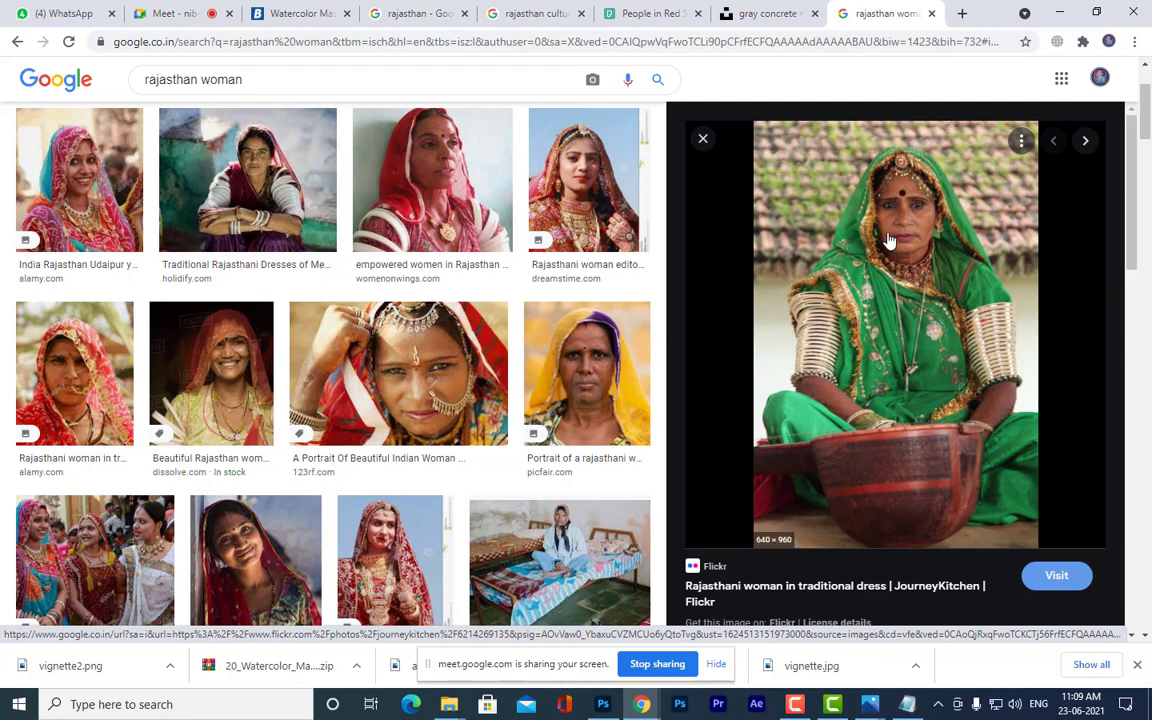
scroll(877, 342, "down", 5)
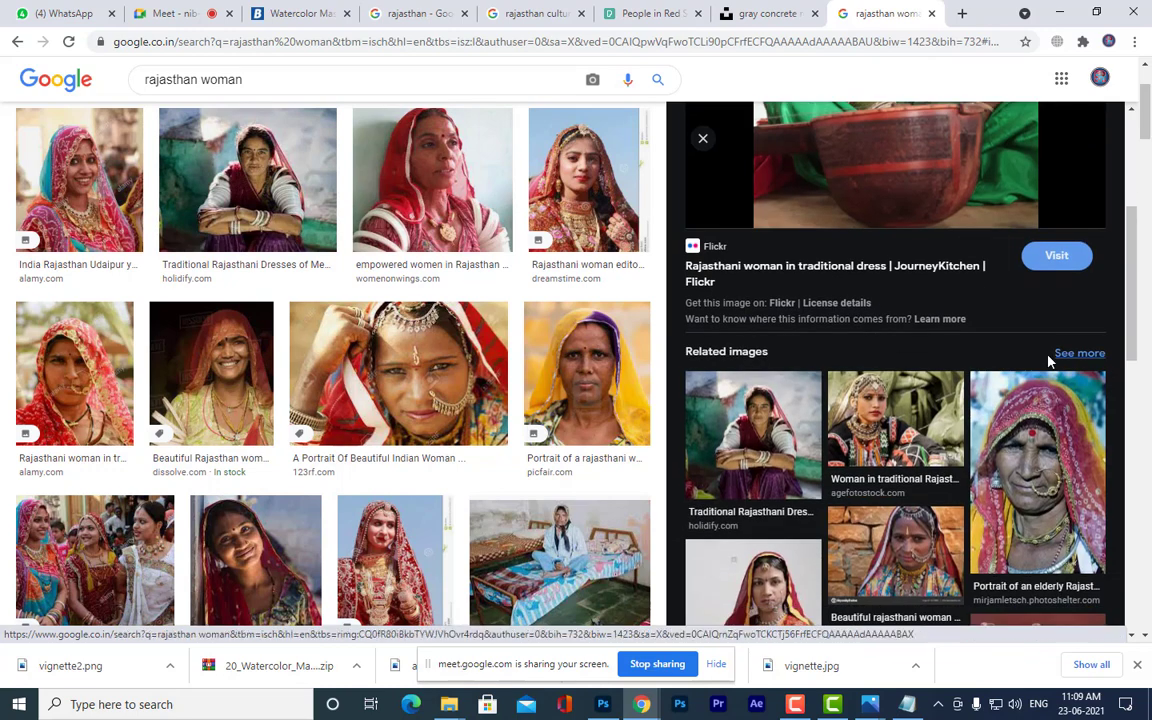
- Close the Flickr preview, then preview the Reddit portrait of the smiling woman in a blue veil and look through its related images
scroll(916, 210, "up", 5)
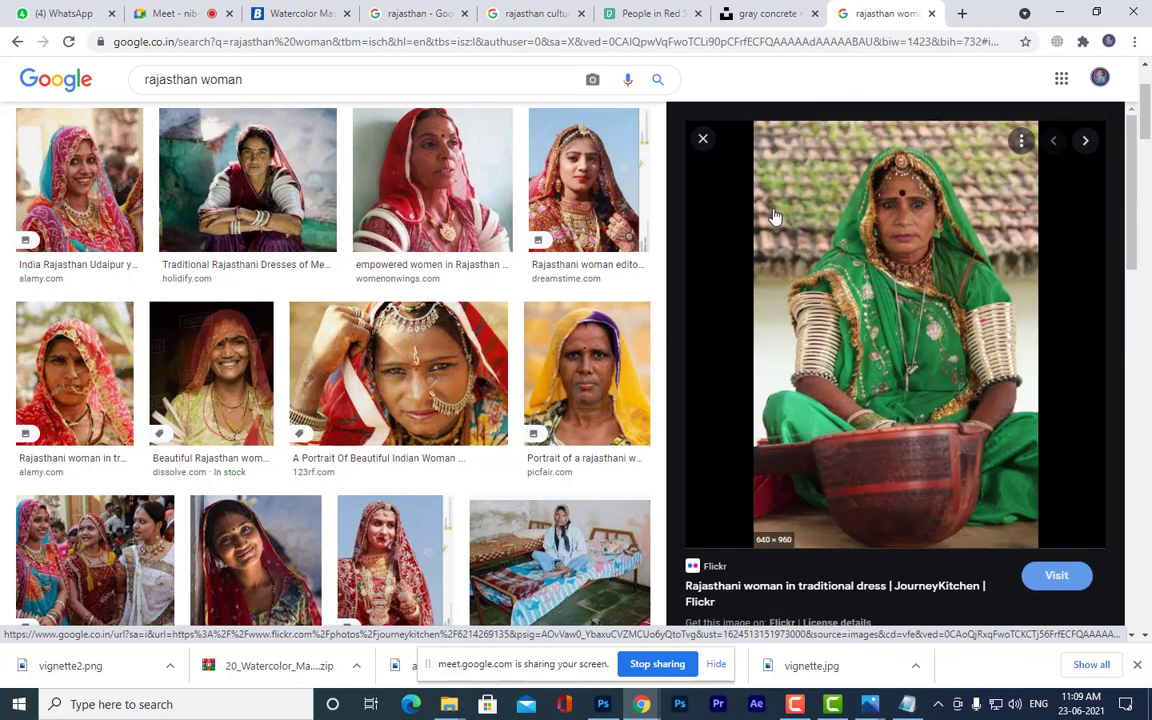
left_click(703, 140)
scroll(1087, 405, "up", 2)
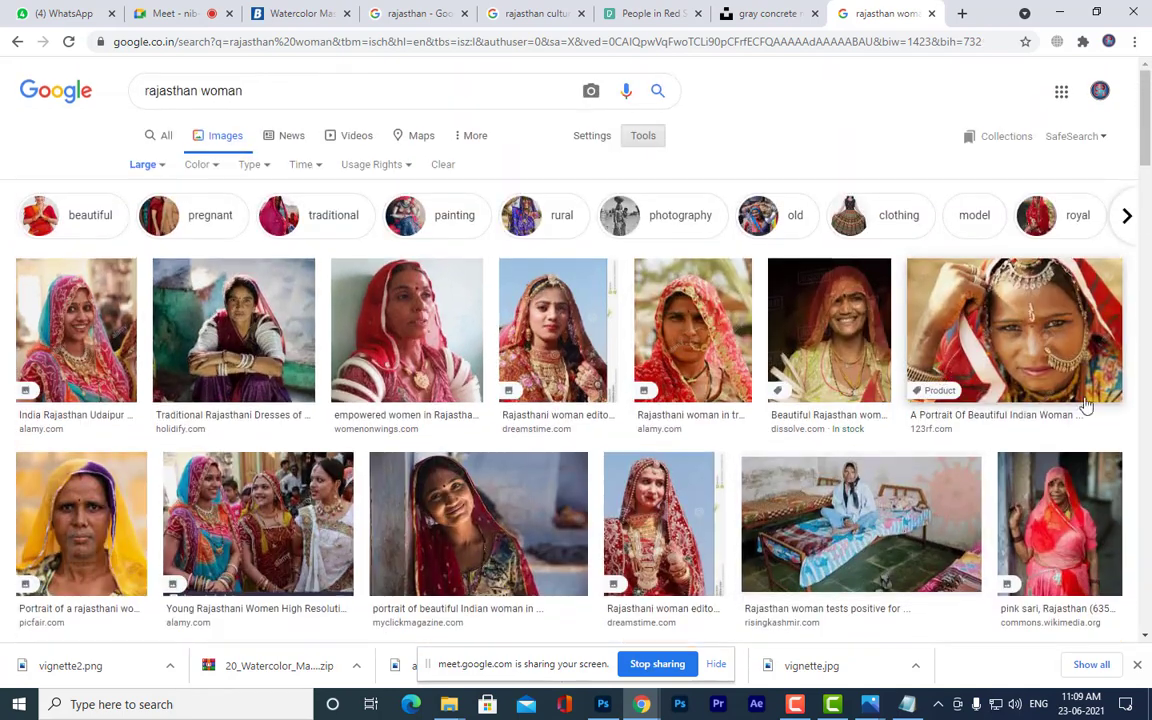
scroll(425, 385, "down", 8)
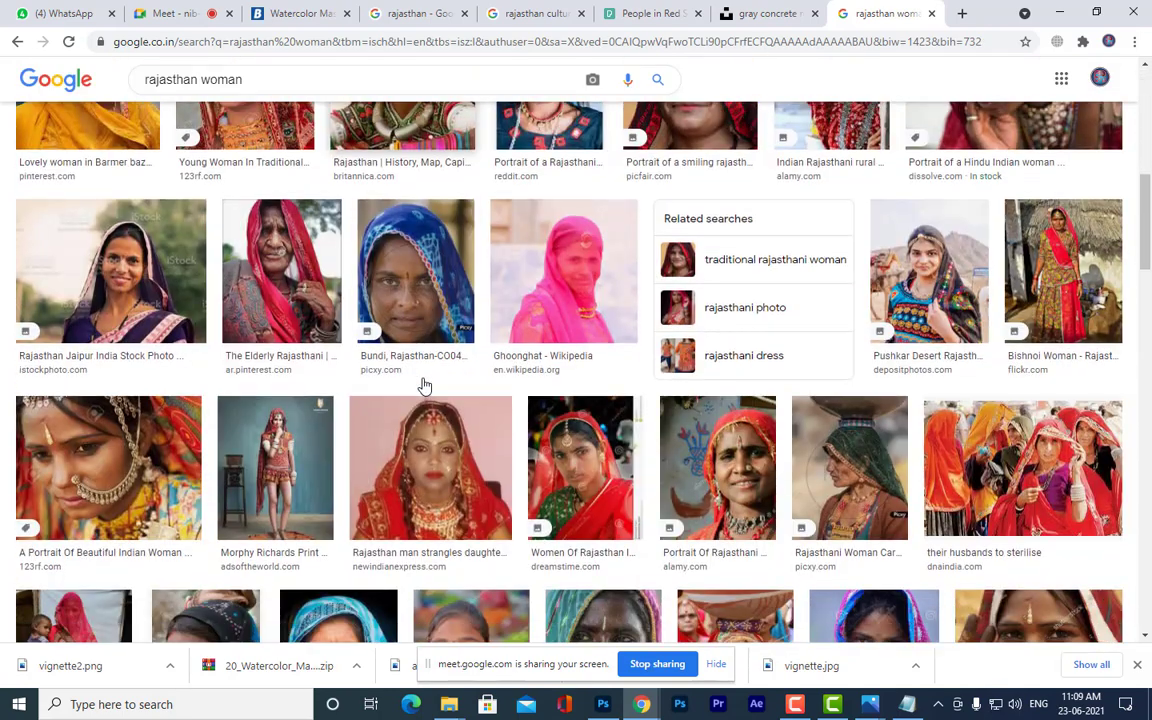
scroll(453, 380, "up", 3)
left_click(556, 205)
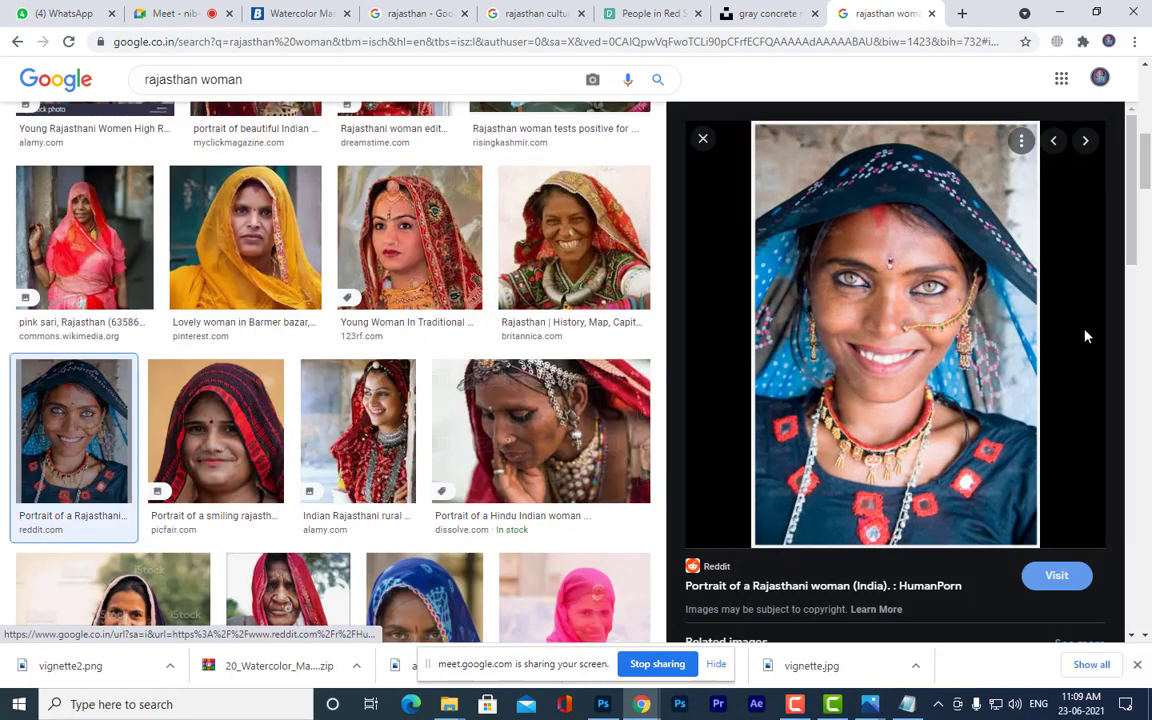
scroll(1085, 350, "down", 6)
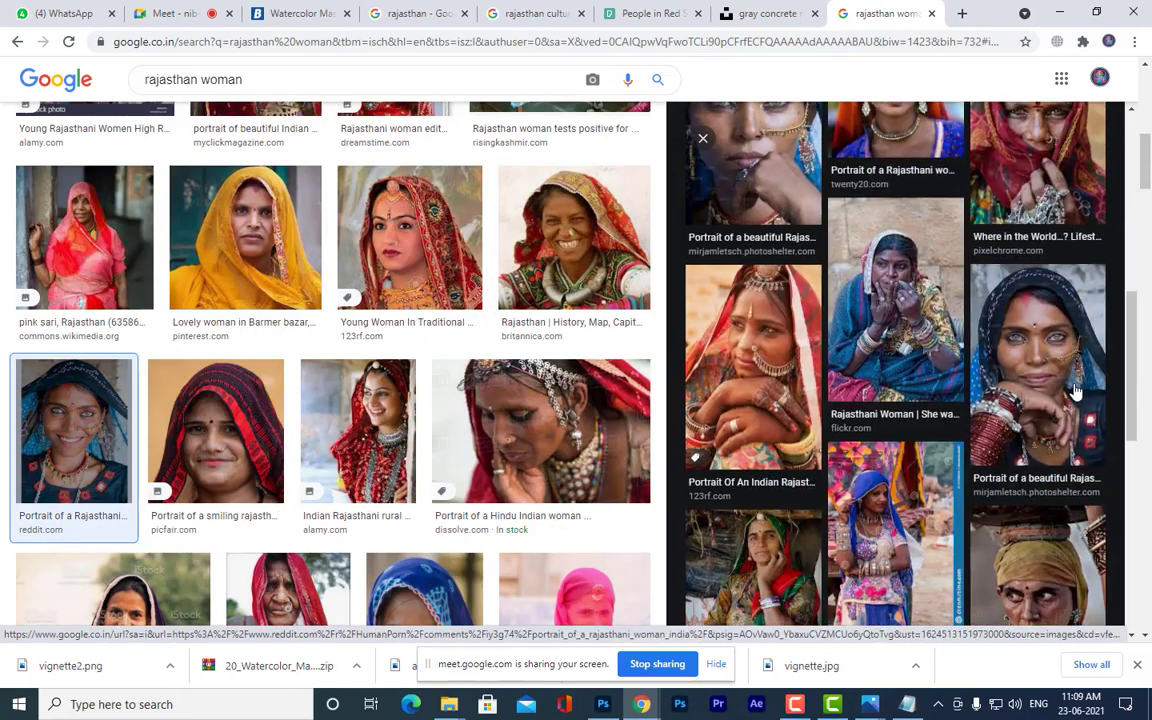
scroll(1075, 390, "down", 5)
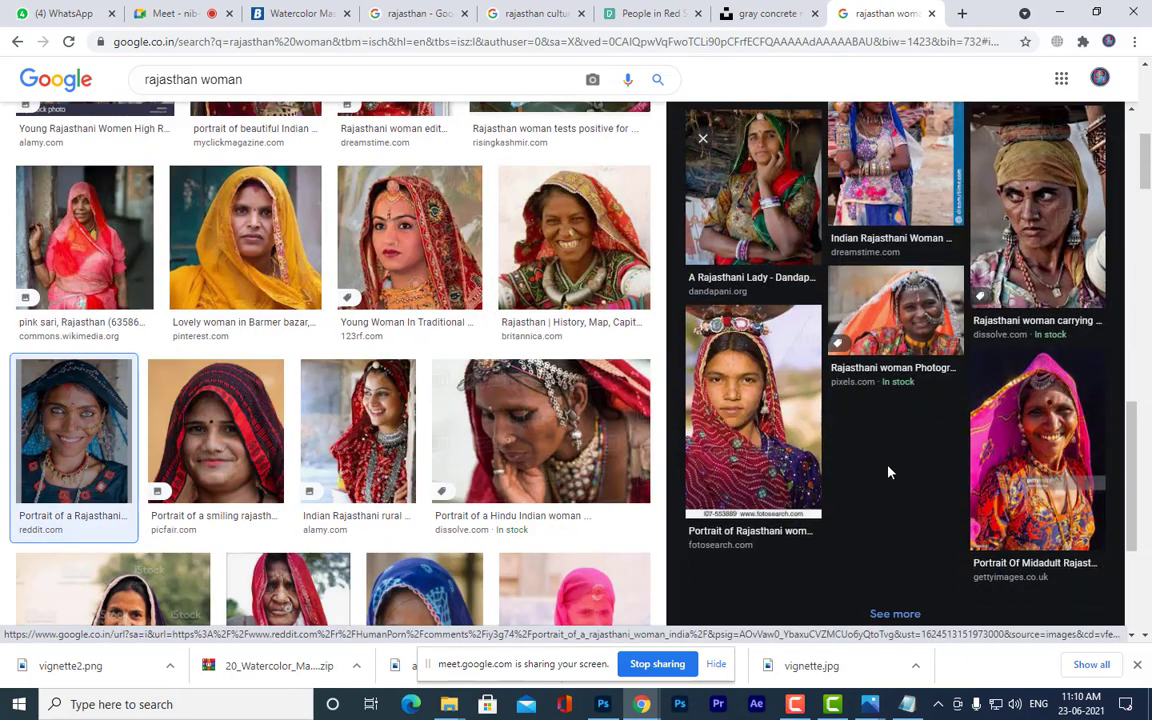
scroll(888, 470, "down", 3)
scroll(300, 398, "down", 6)
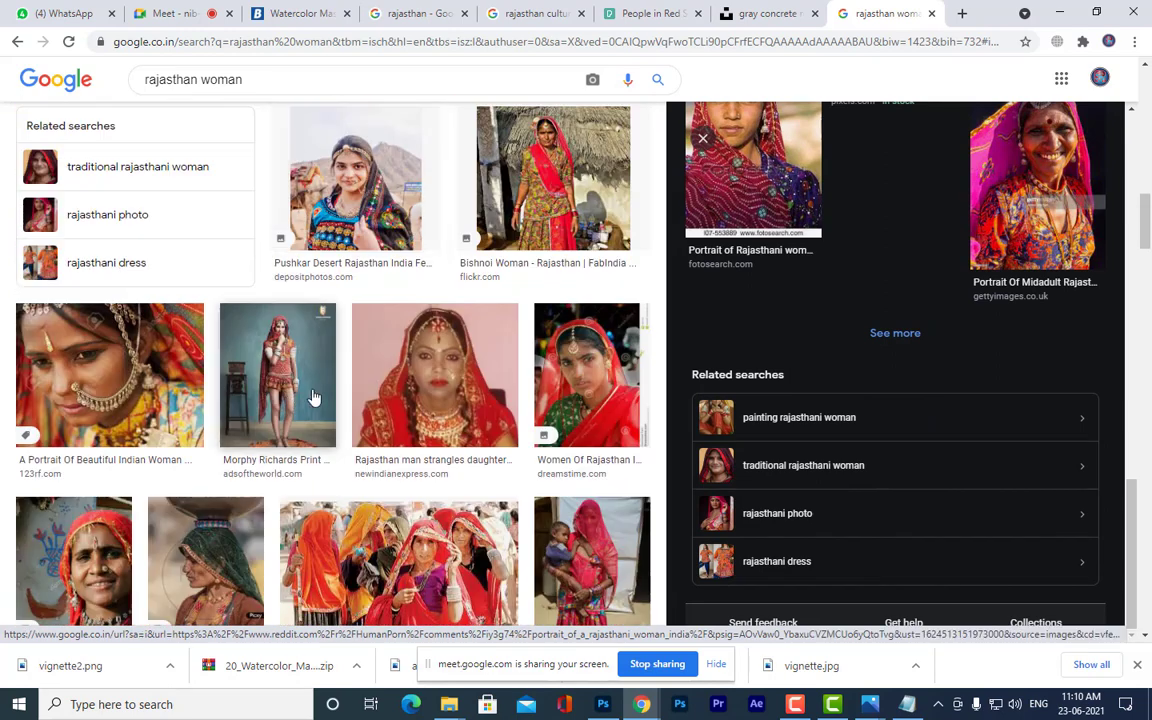
- Preview the Depositphotos Pushkar Desert portrait, the 123RF photo of the lady talking on a mobile and the Pinterest photo of the Rajasthani folk dancer
left_click(355, 180)
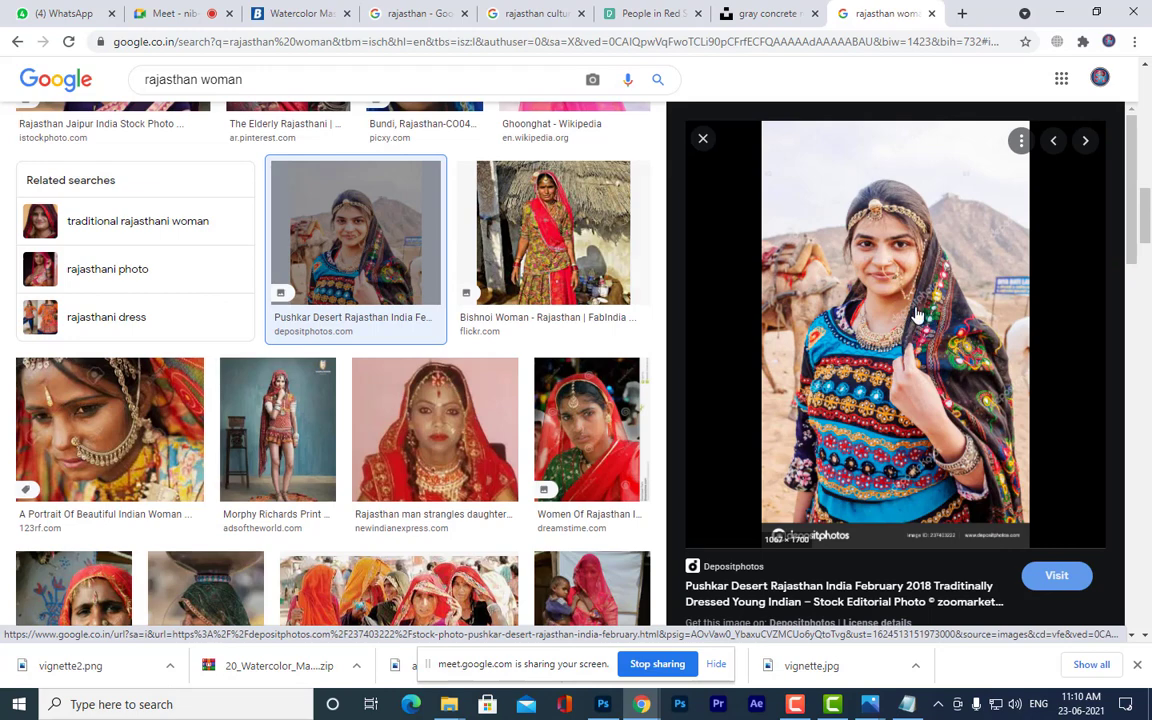
scroll(977, 395, "down", 10)
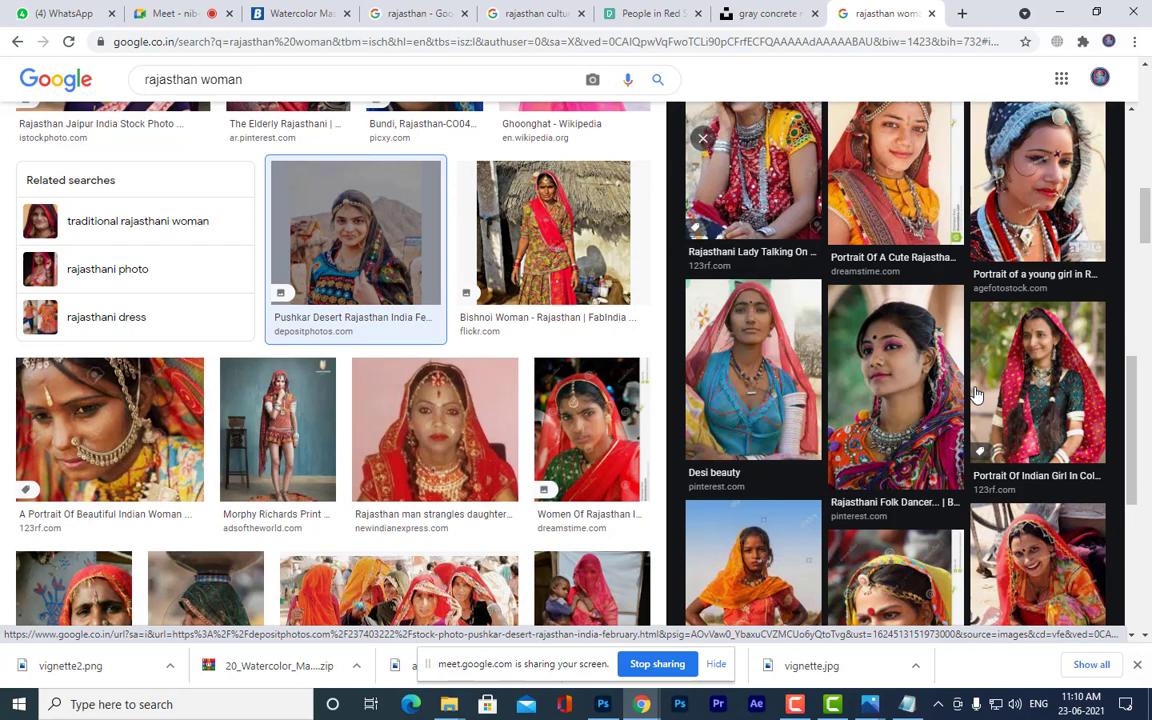
left_click(787, 358)
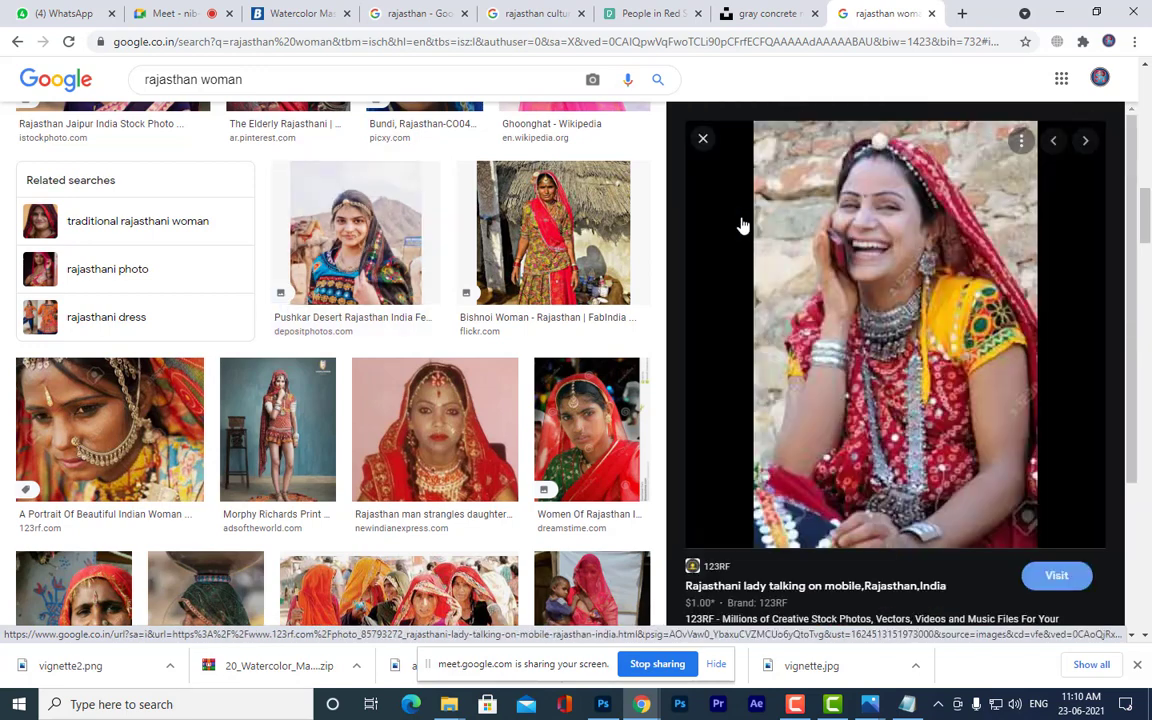
scroll(912, 293, "down", 8)
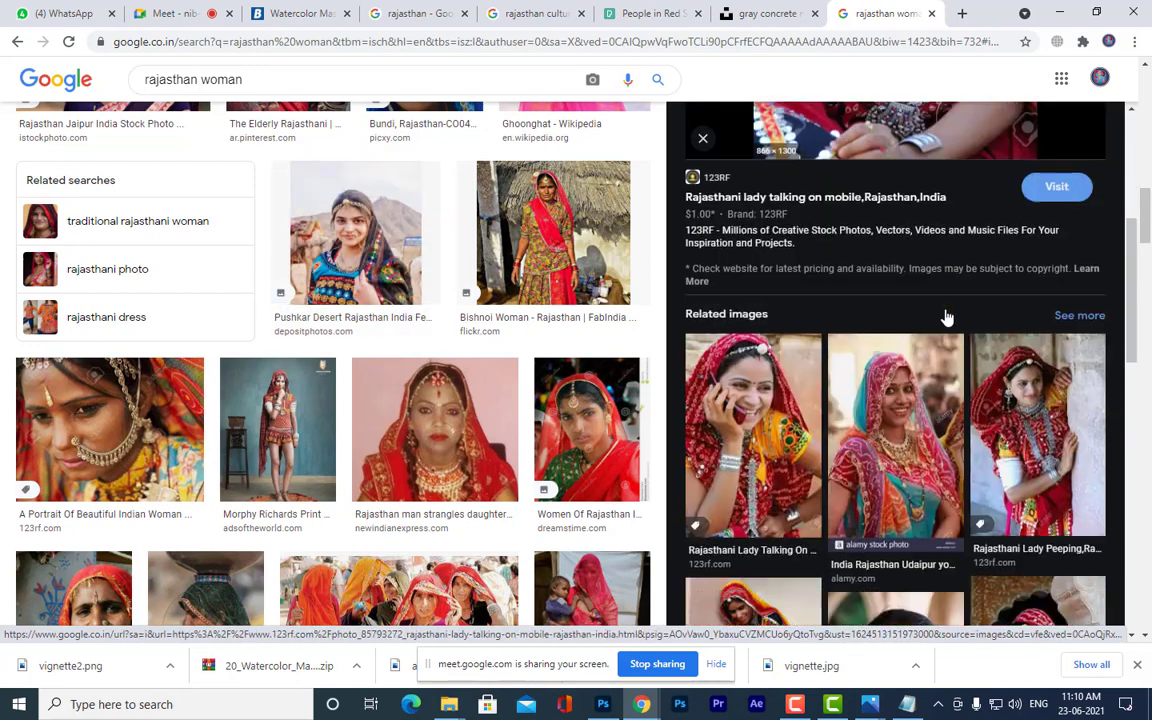
left_click(905, 368)
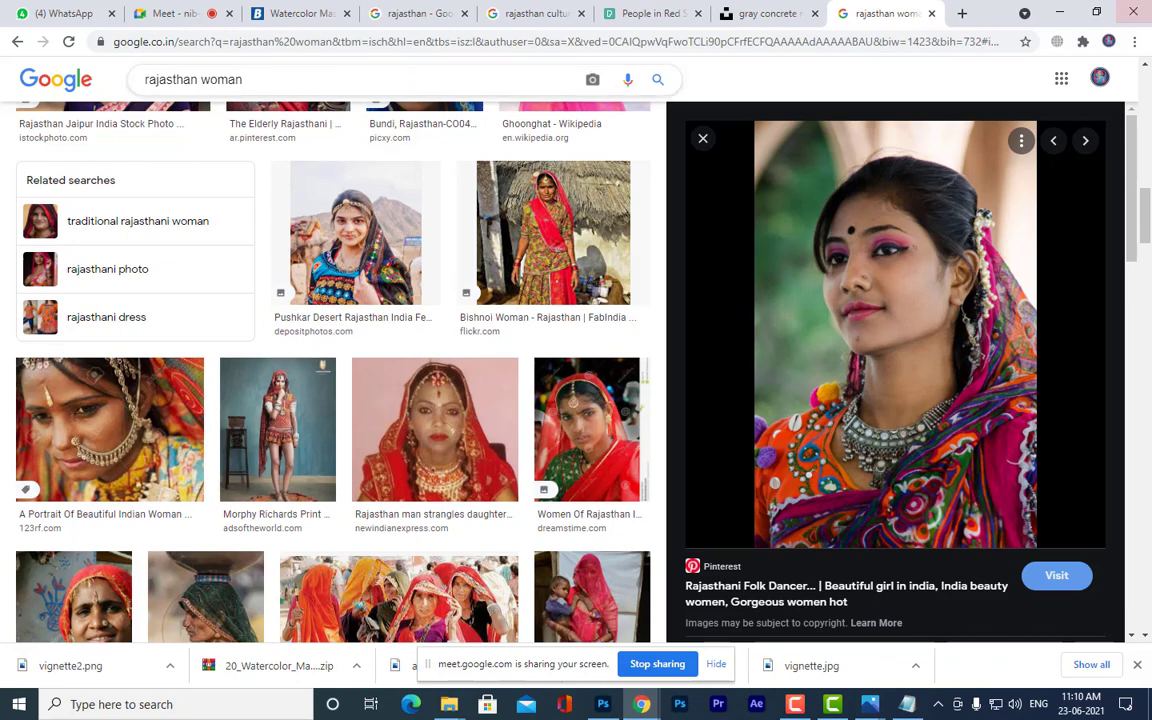
- Switch from the browser to the anuiska.jpg painting in Photoshop and reposition its document window
left_click(1073, 10)
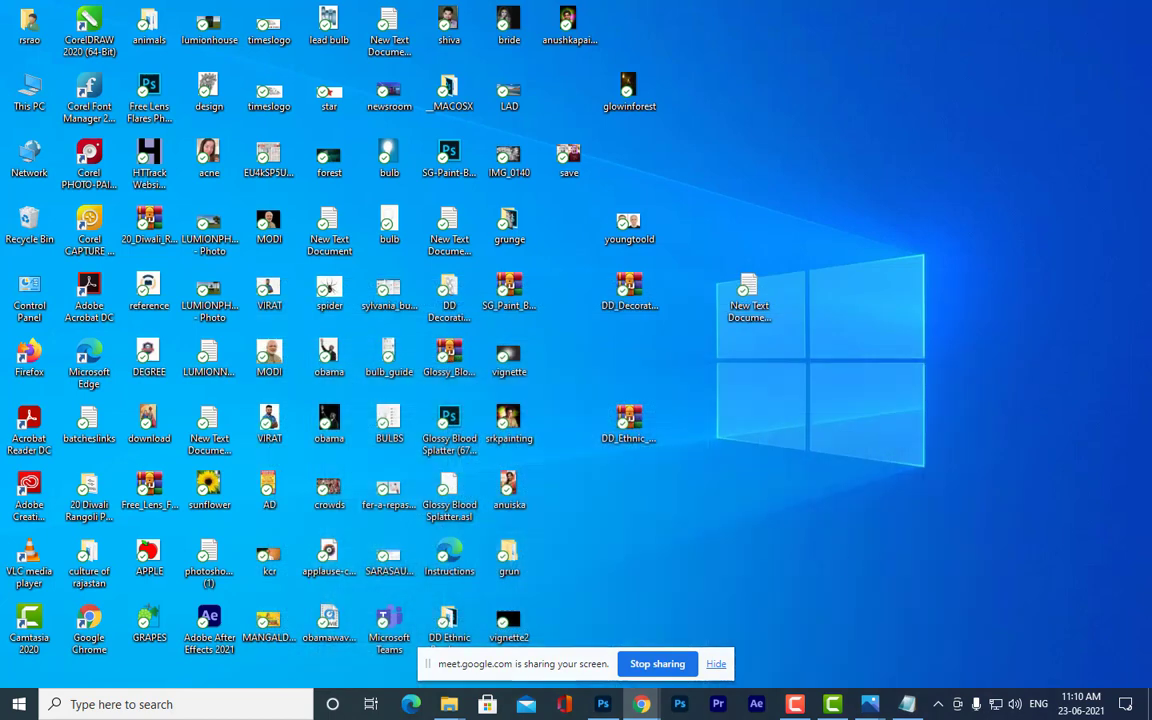
left_click(603, 704)
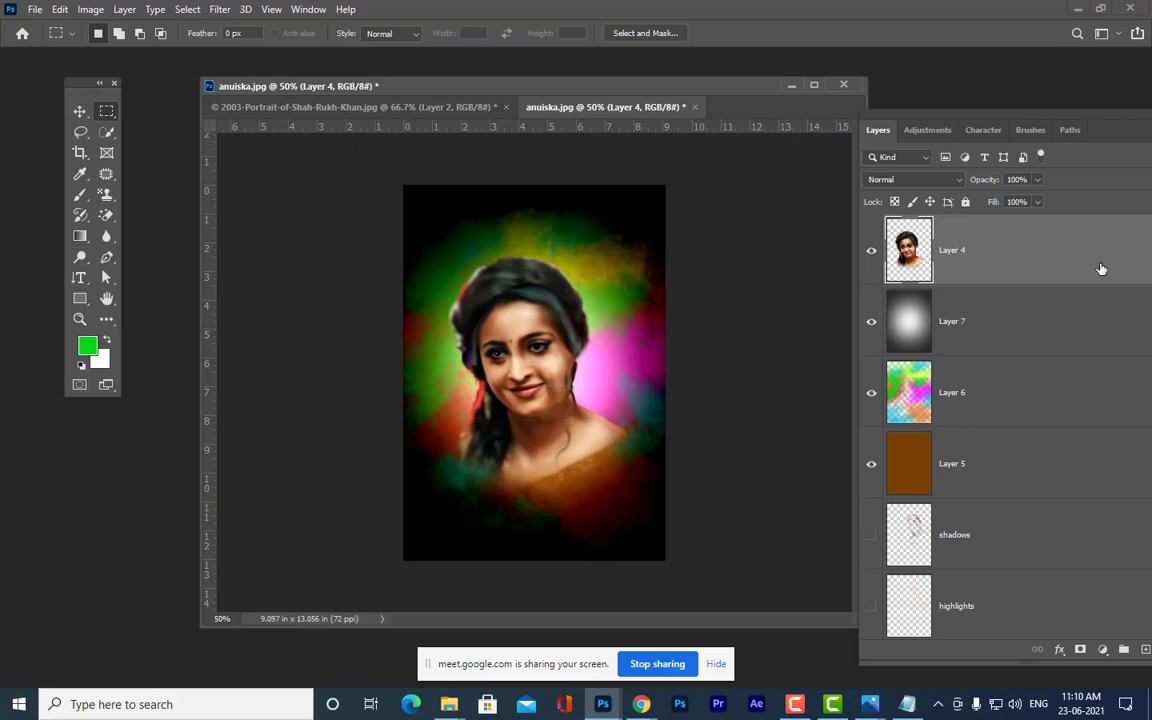
mouse_move(520, 92)
left_mouse_down()
mouse_move(478, 92)
mouse_move(515, 105)
left_mouse_up()
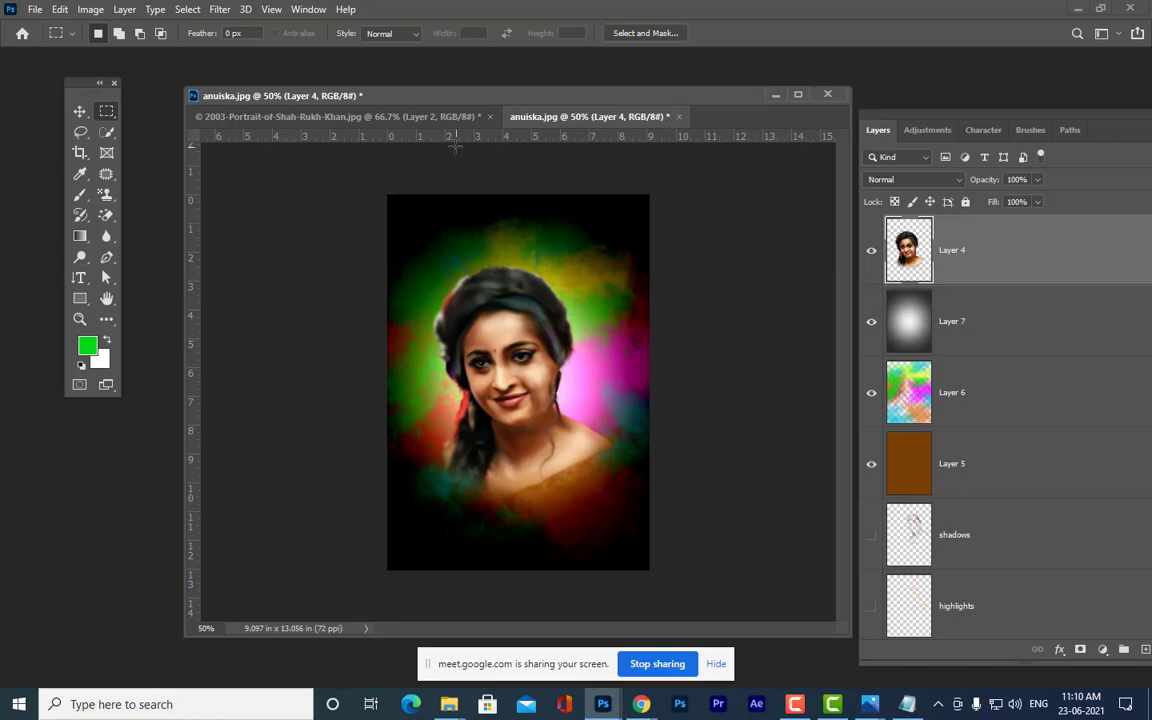
left_click_drag(441, 139, 462, 194)
left_click_drag(440, 137, 459, 225)
key("ctrl+z")
key("ctrl+z")
- Open the anuiska image from the Desktop folder
key("ctrl+o")
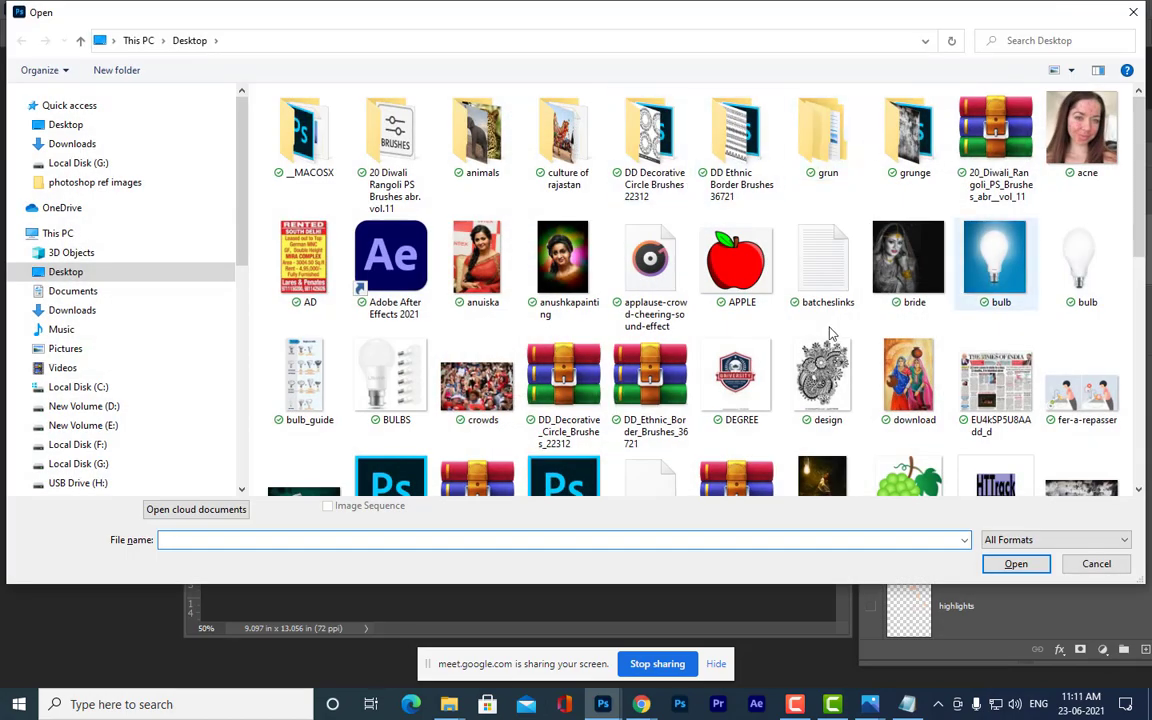
left_click(493, 235)
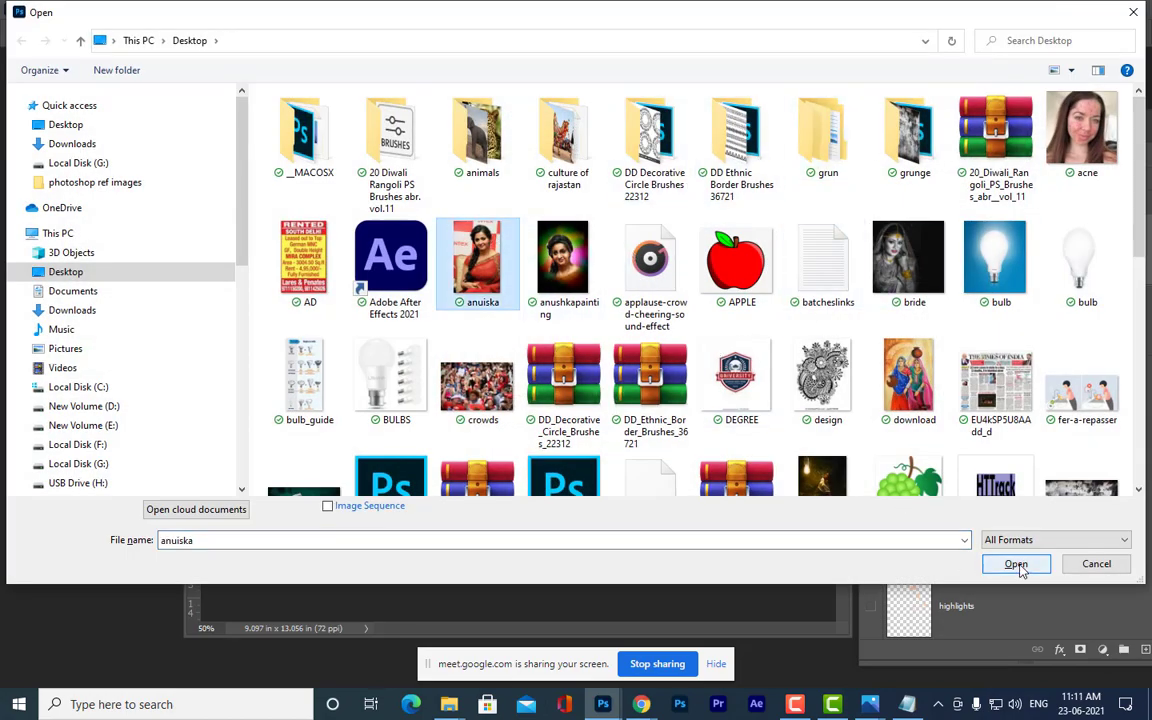
left_click(1018, 565)
- Close the anuiska.jpg painting and the Shah Rukh Khan portrait painting without saving their changes
left_click_drag(547, 121, 673, 232)
left_click(654, 231)
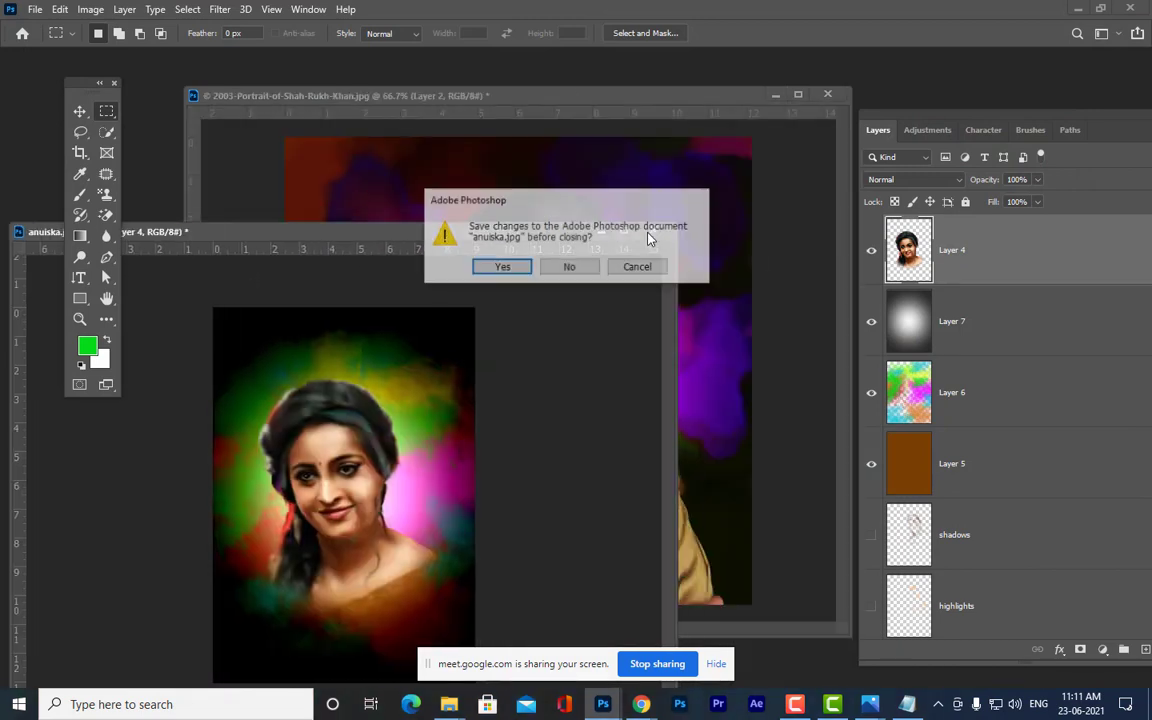
left_click(568, 265)
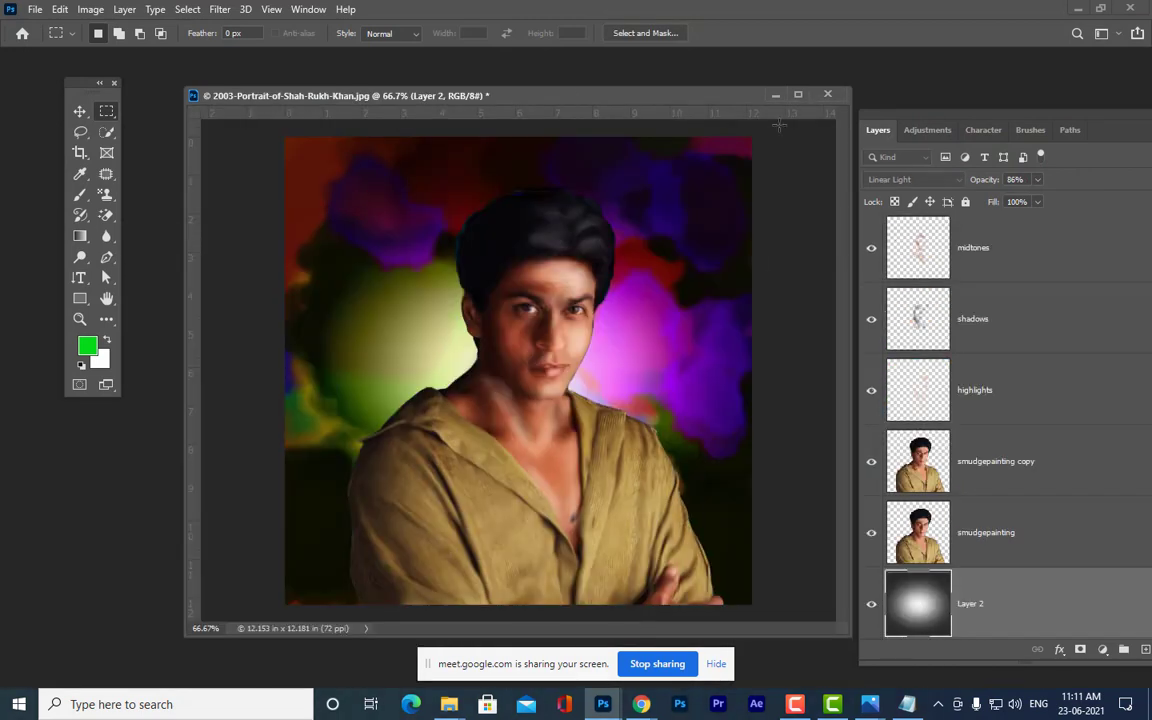
left_click(827, 95)
left_click(565, 265)
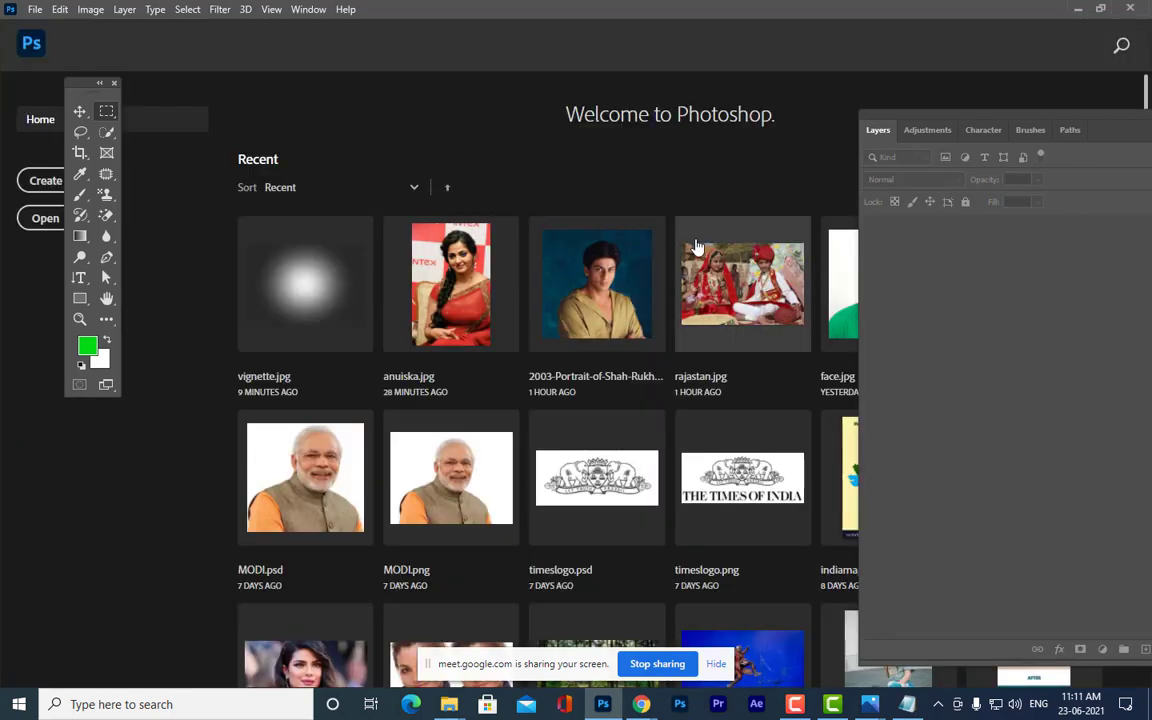
- Try to open MODI.png from the recent files
scroll(450, 300, "down", 2)
left_click(274, 329)
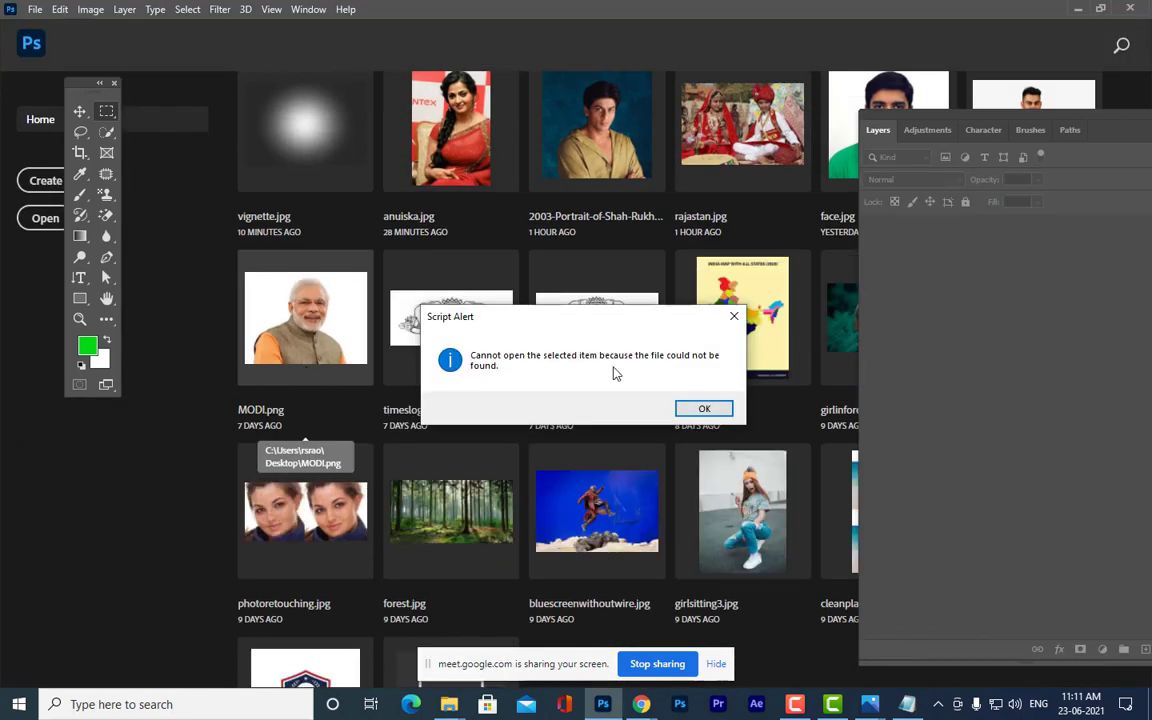
left_click(703, 410)
- Open 2003-Portrait-of-Shah-Rukh-Khan from the photoshop ref images folder and float it in its own window in the middle of the workspace
left_click(555, 197)
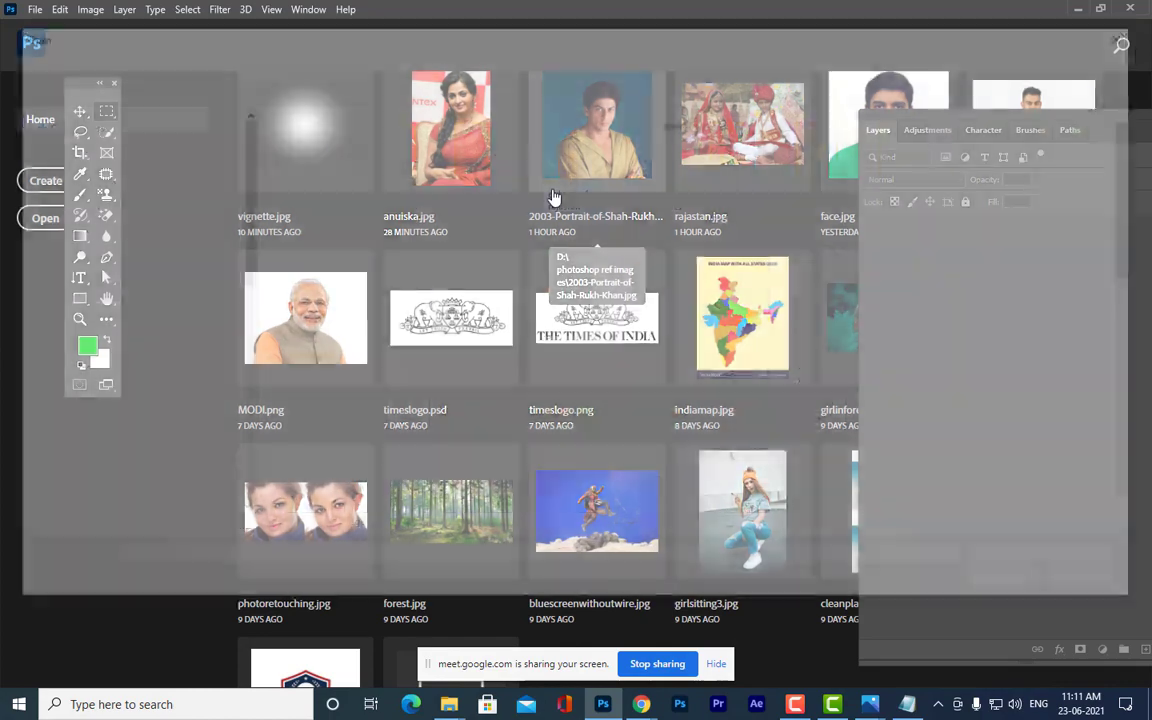
scroll(1087, 190, "down", 5)
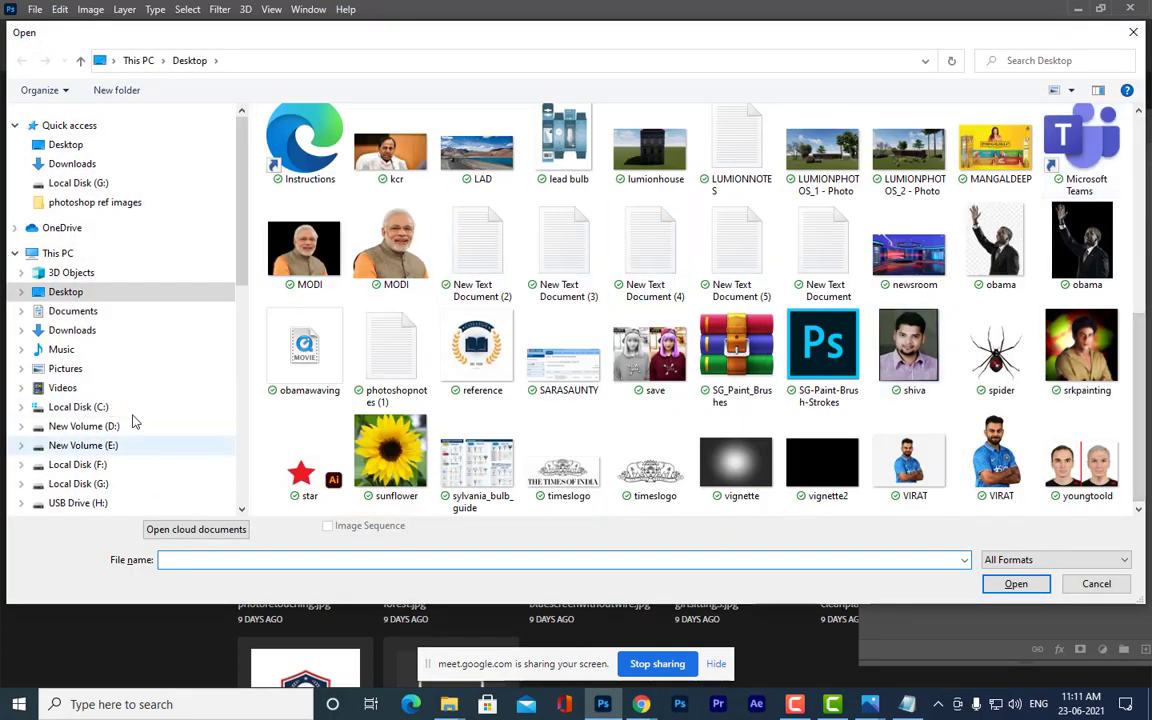
left_click(95, 202)
left_click(760, 390)
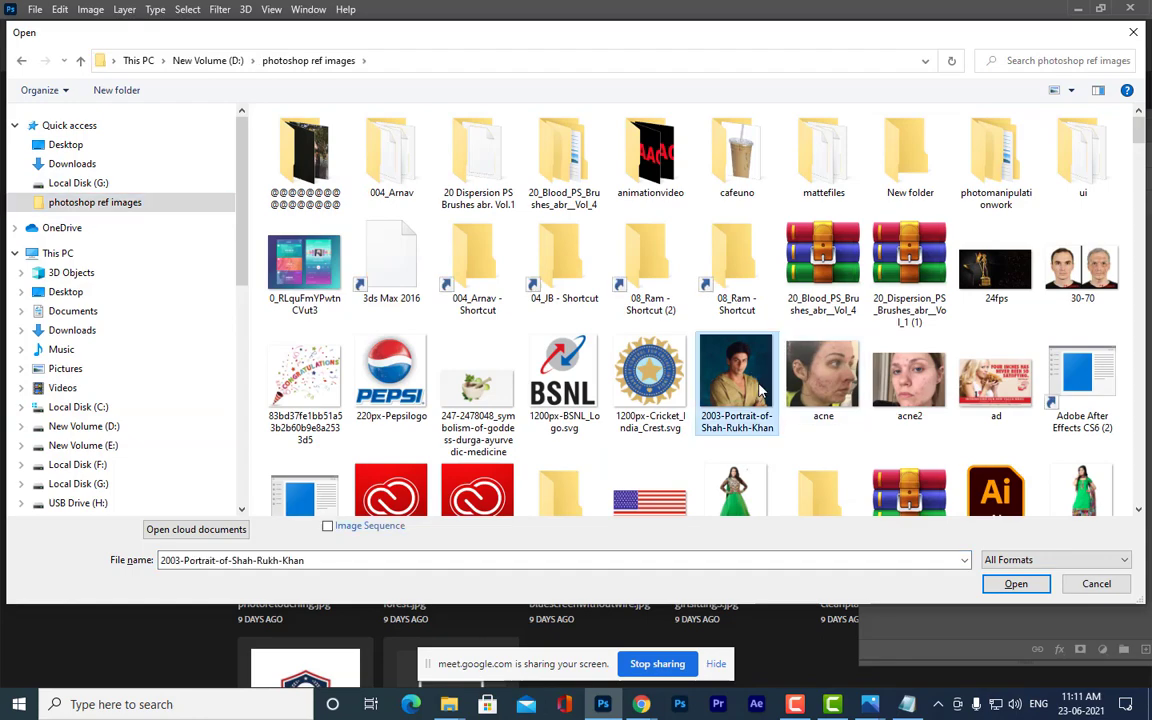
left_click(1016, 584)
left_click_drag(160, 54, 471, 91)
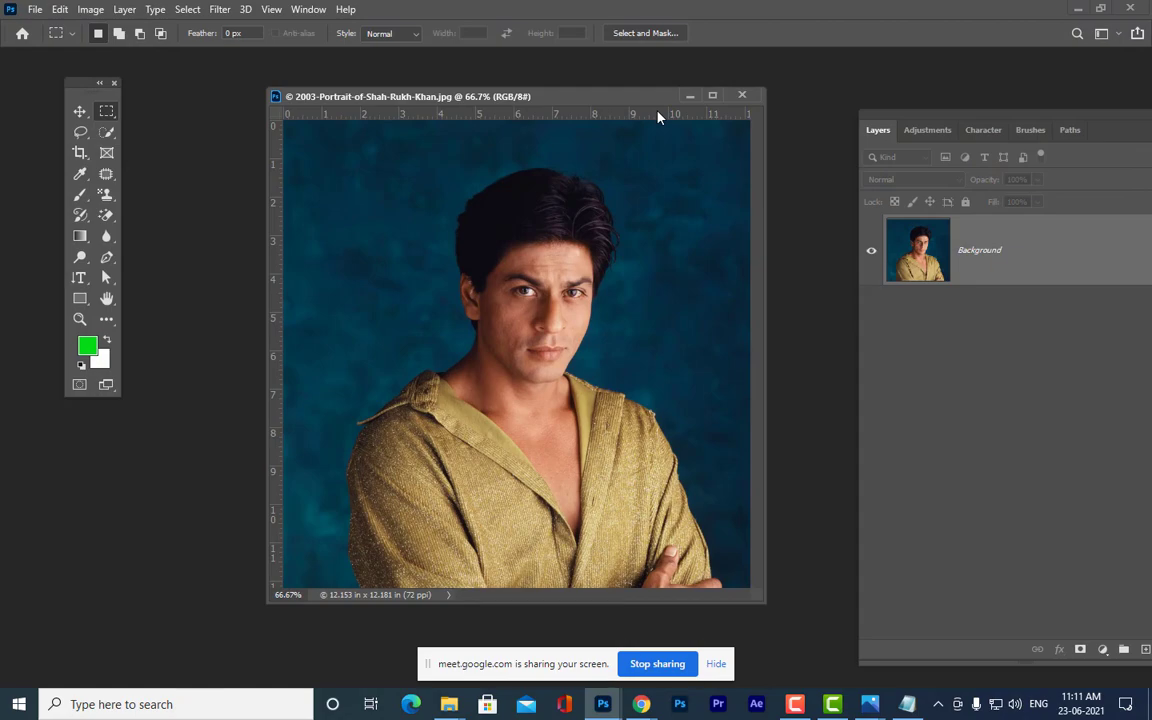
- Open the colour bride image from the photoshop ref images folder
key("ctrl+o")
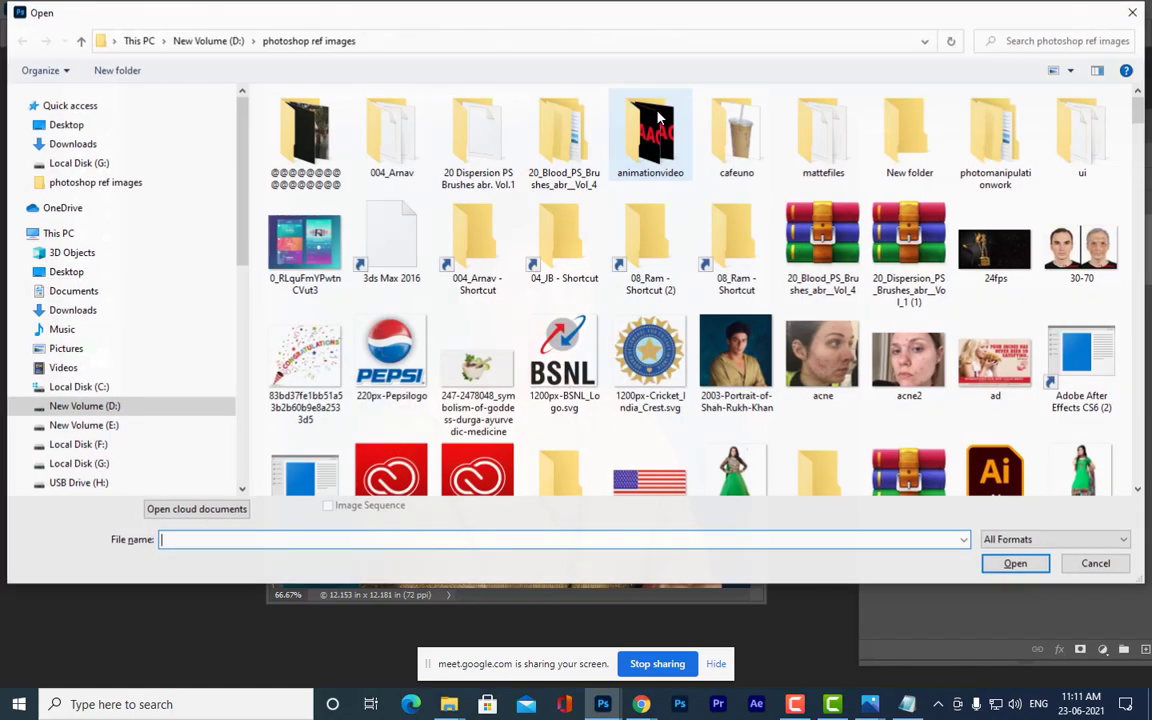
scroll(965, 395, "down", 5)
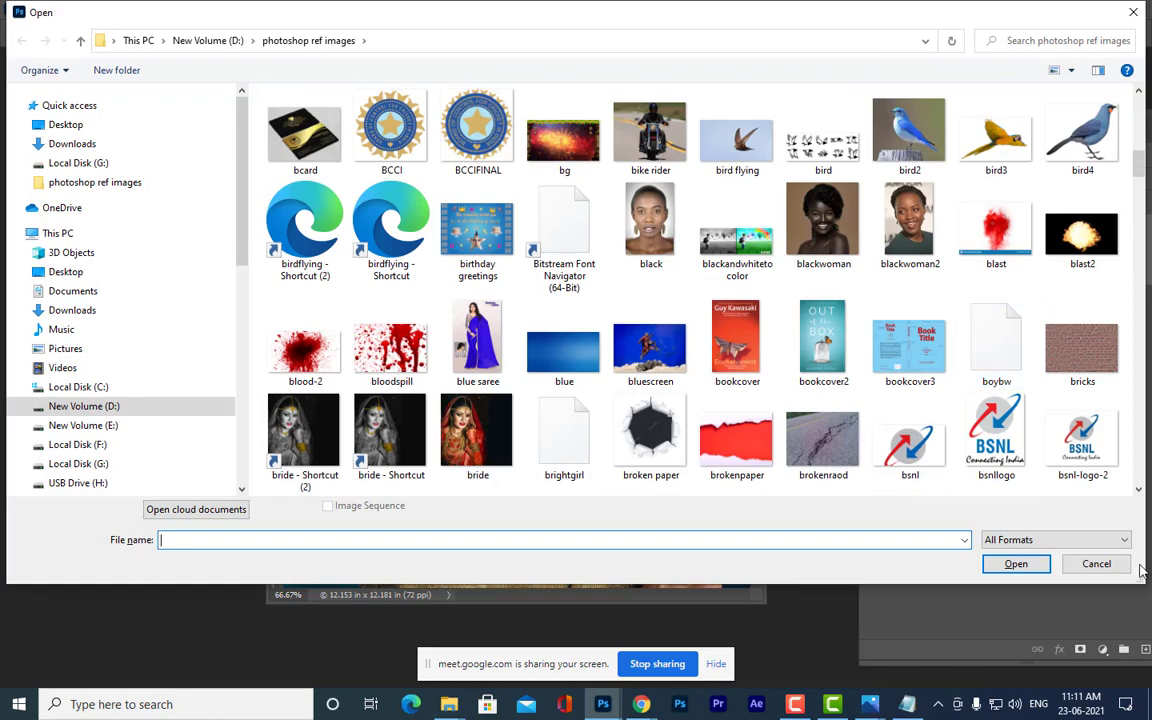
left_click(477, 430)
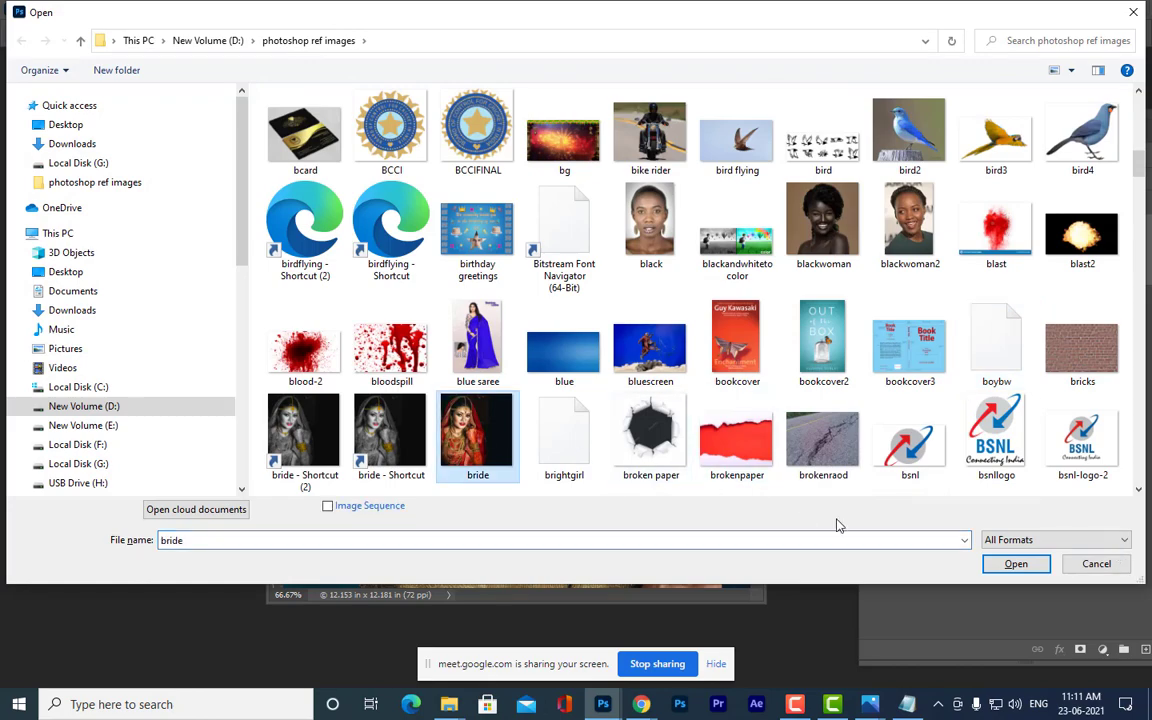
left_click(1013, 564)
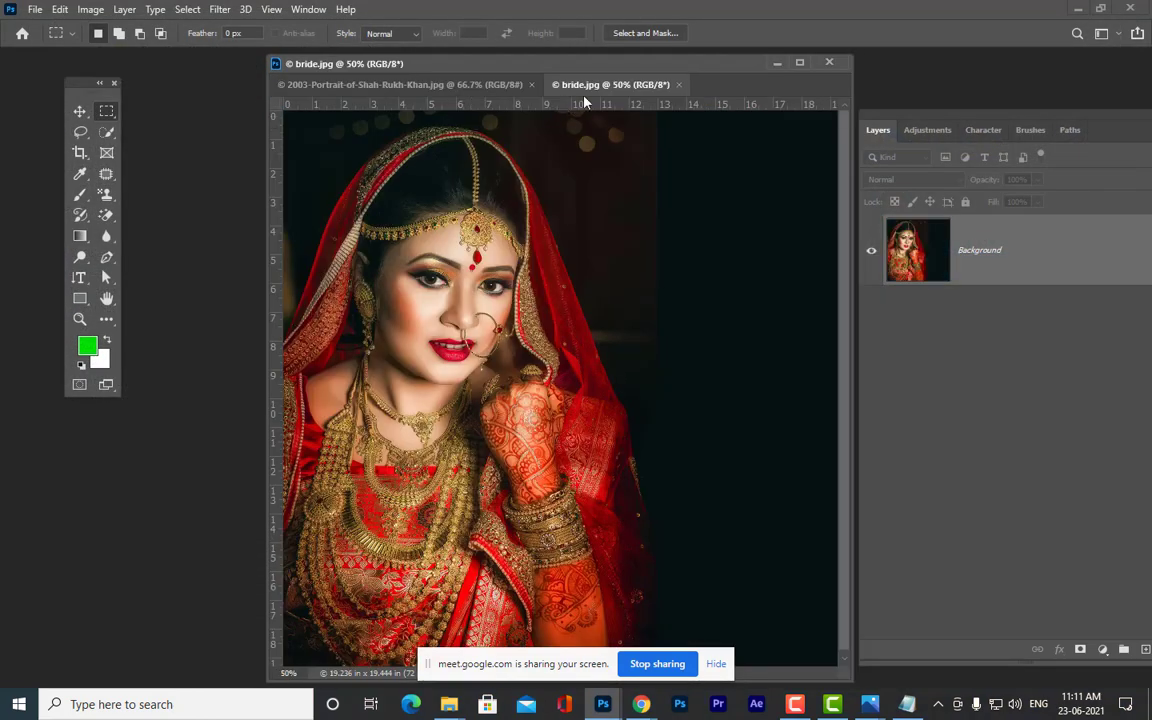
- Create a new A4 document of 210 x 297 mm at 300 ppi and enlarge its document window
left_click(34, 9)
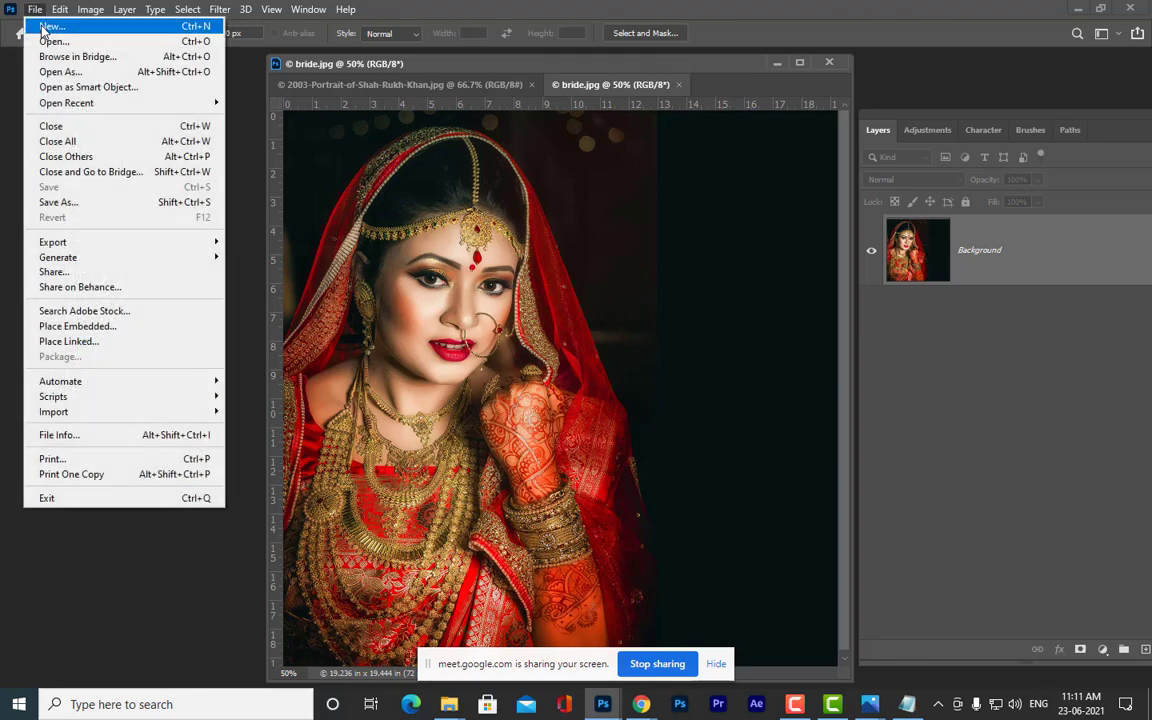
left_click(47, 27)
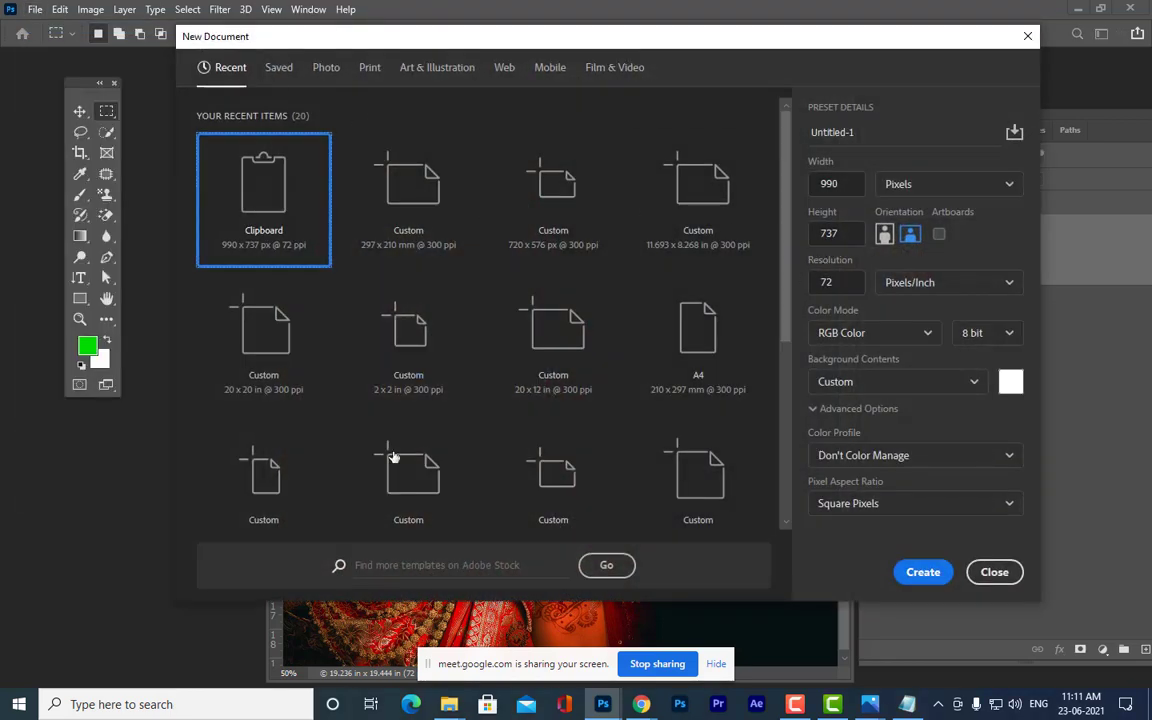
left_click(704, 341)
left_click(921, 573)
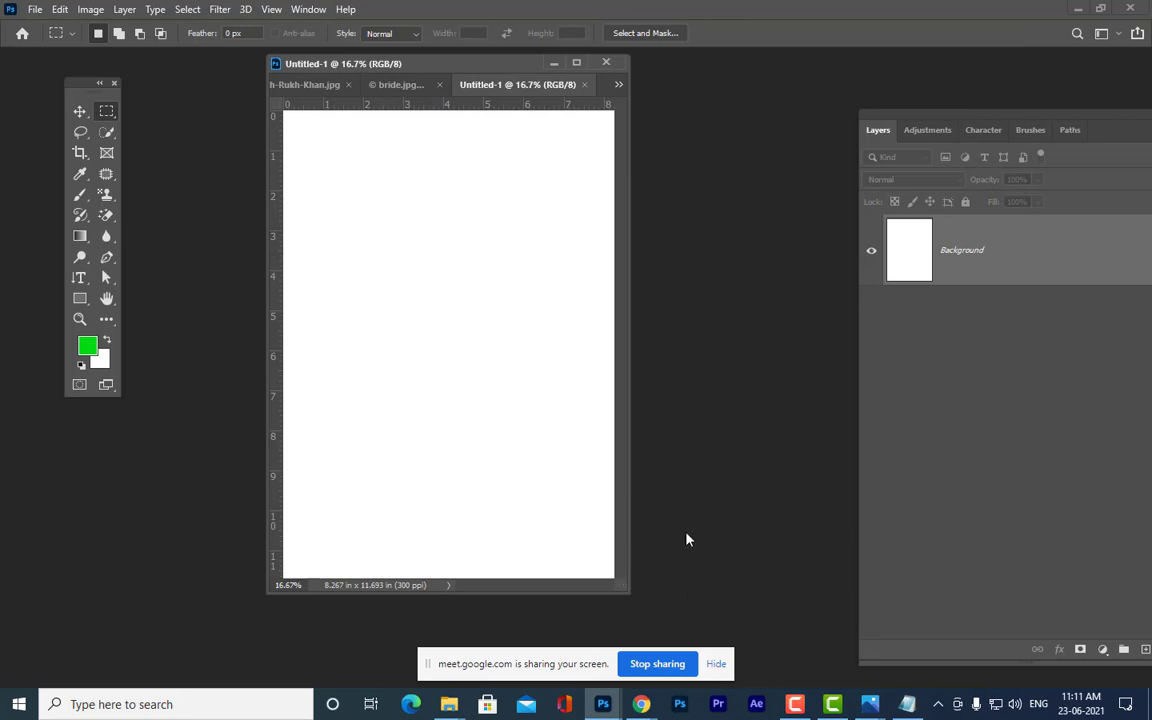
left_click_drag(619, 586, 921, 656)
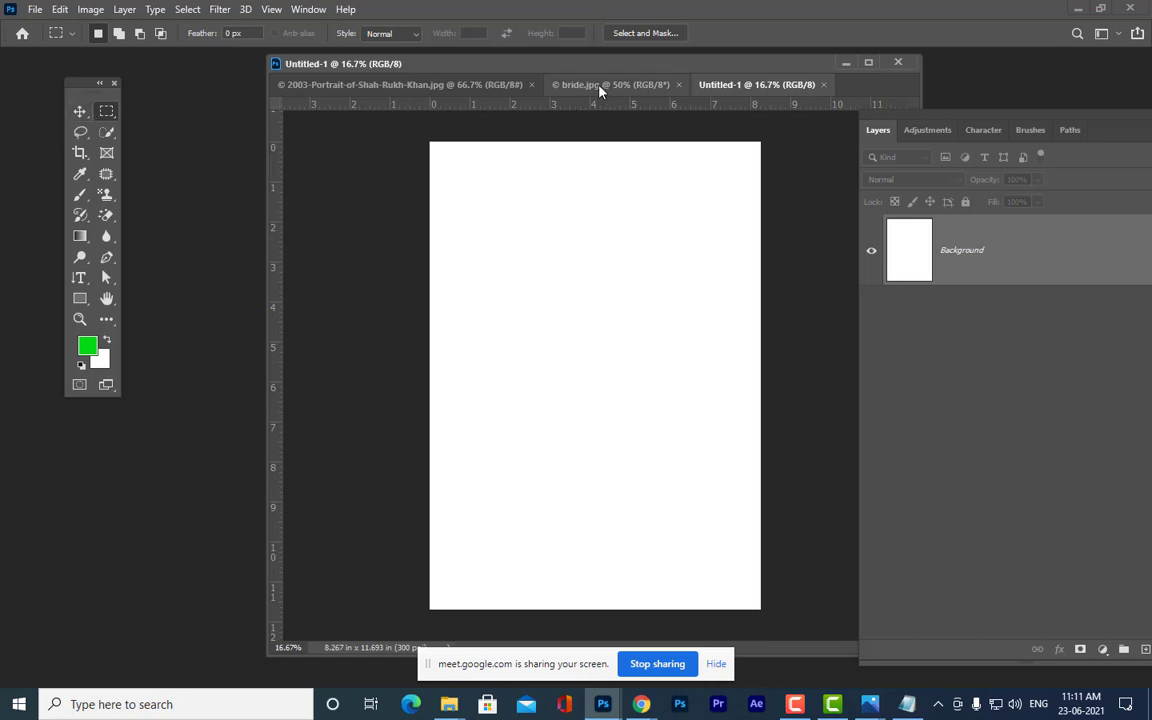
- Float bride.jpg in its own window and copy the bride photo onto the blank A4 page with the Move tool
left_click_drag(600, 85, 154, 219)
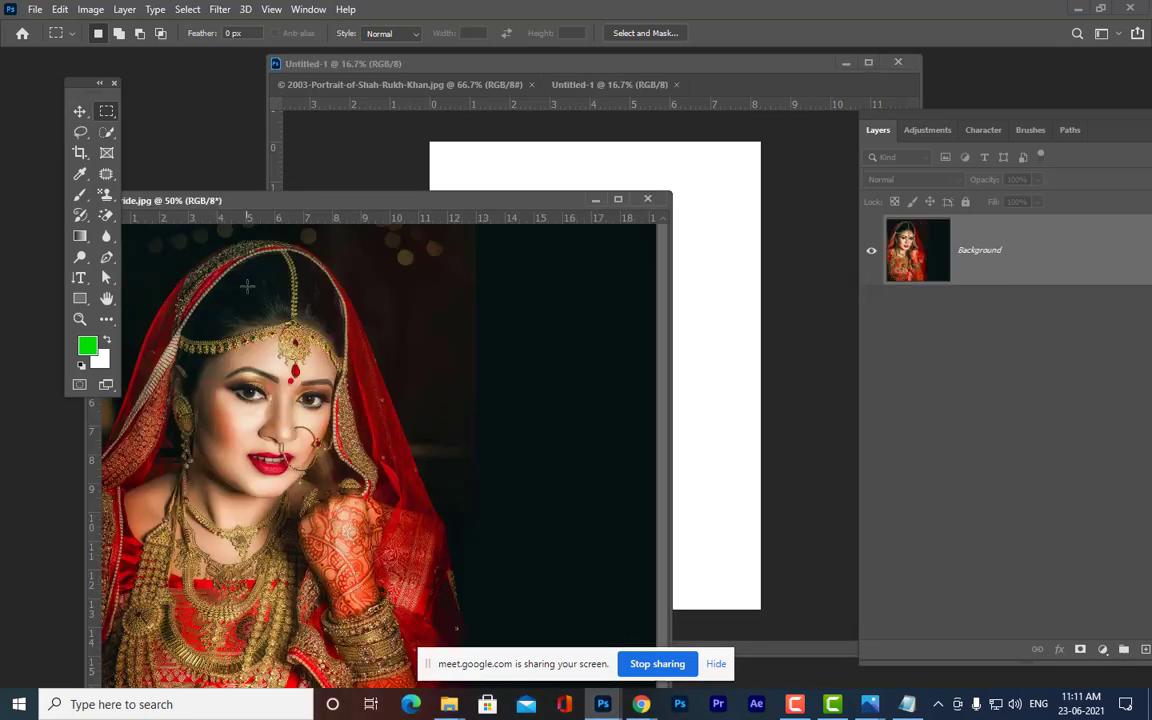
left_click(78, 110)
left_click_drag(252, 311, 539, 328)
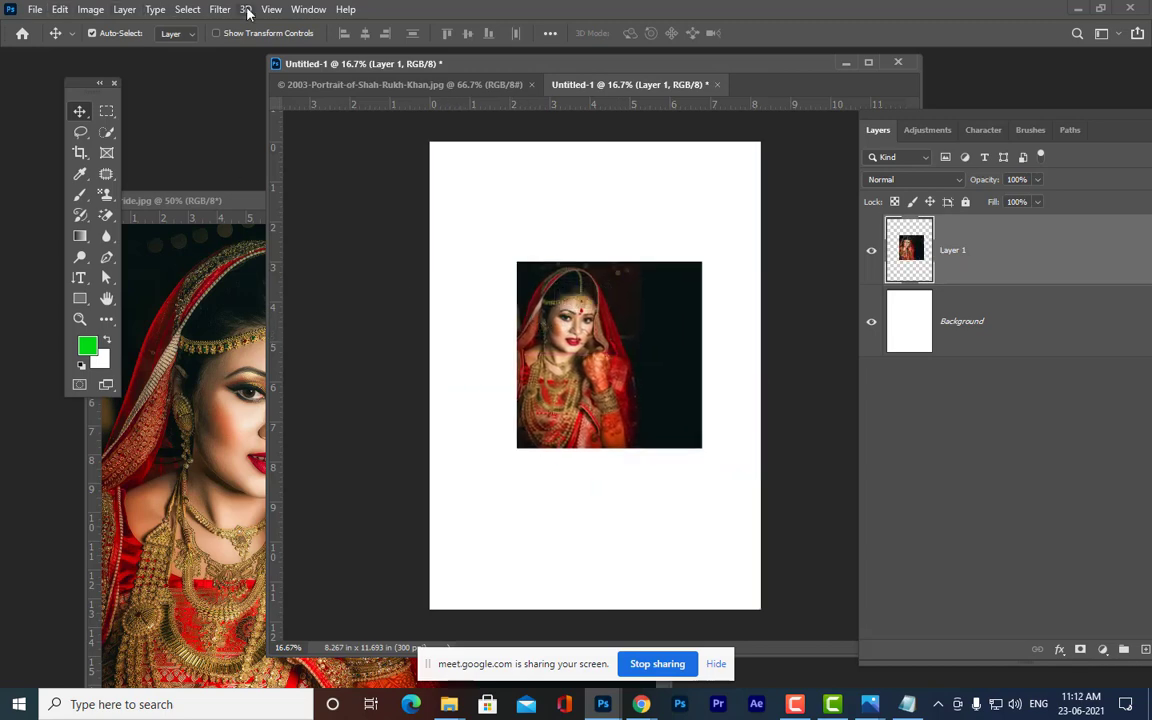
left_click(270, 11)
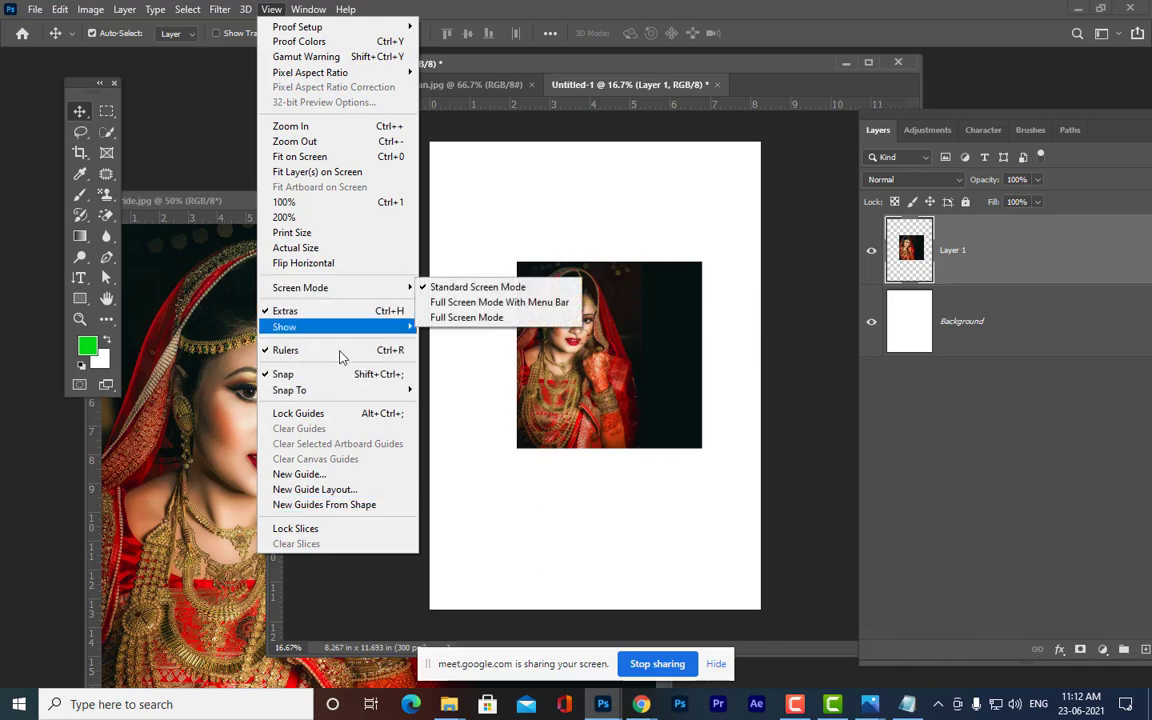
mouse_move(336, 394)
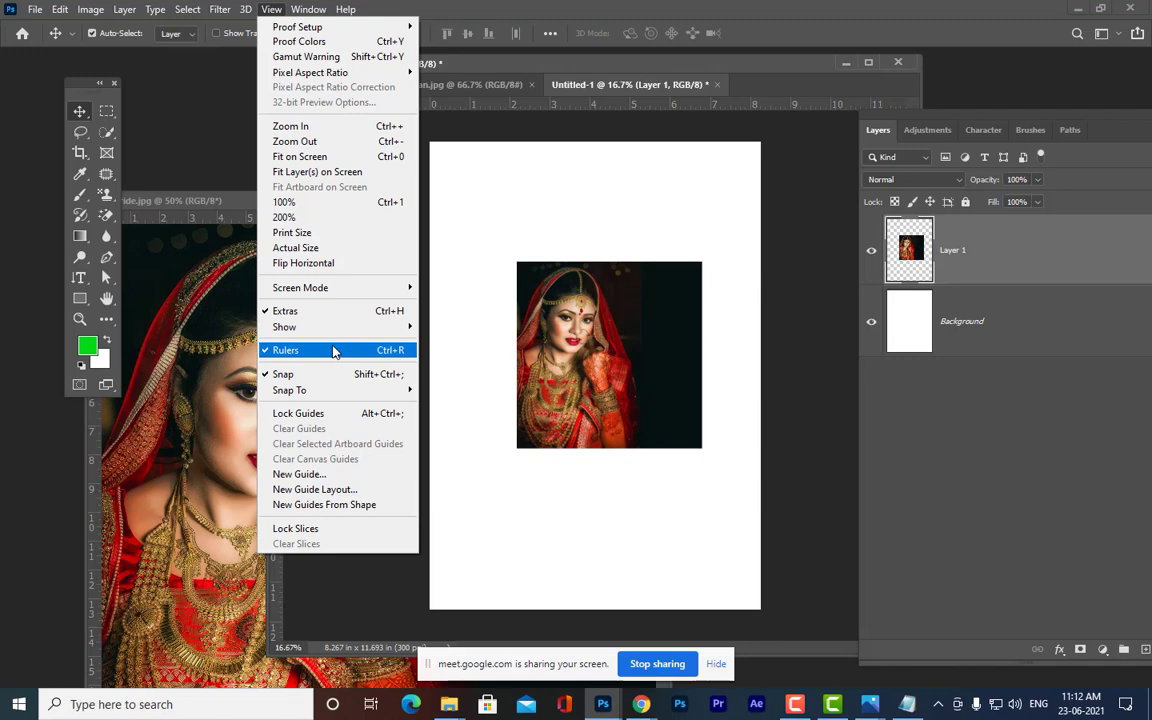
mouse_move(308, 9)
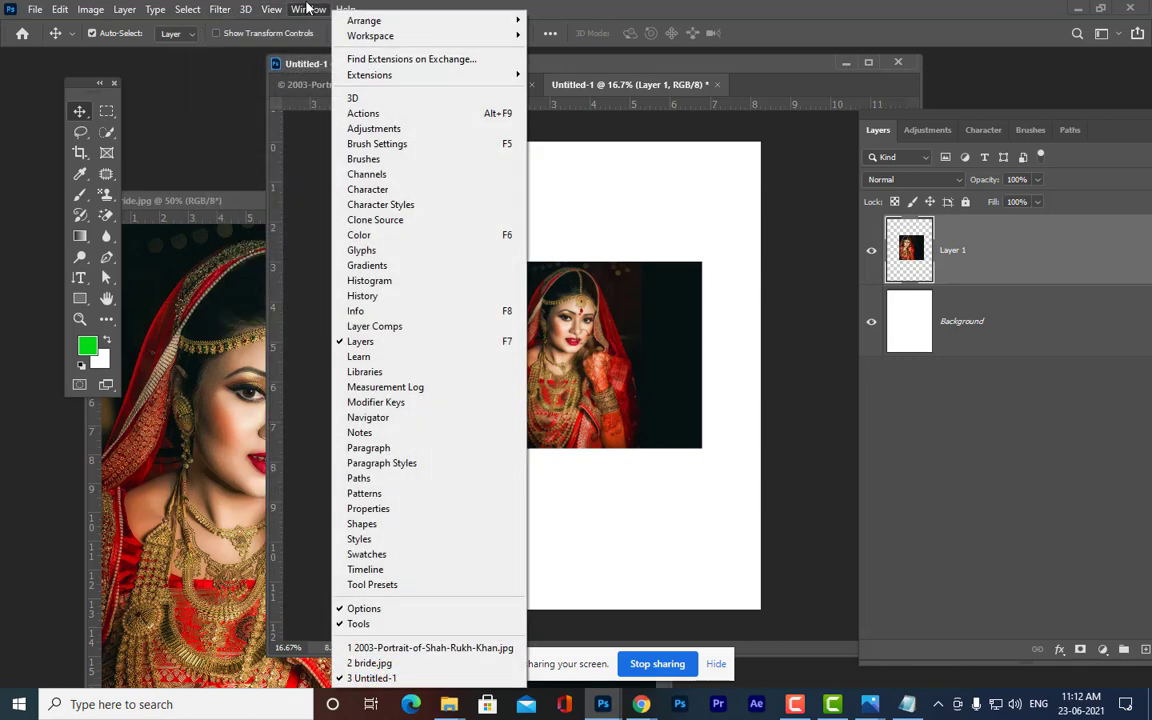
left_click(637, 290)
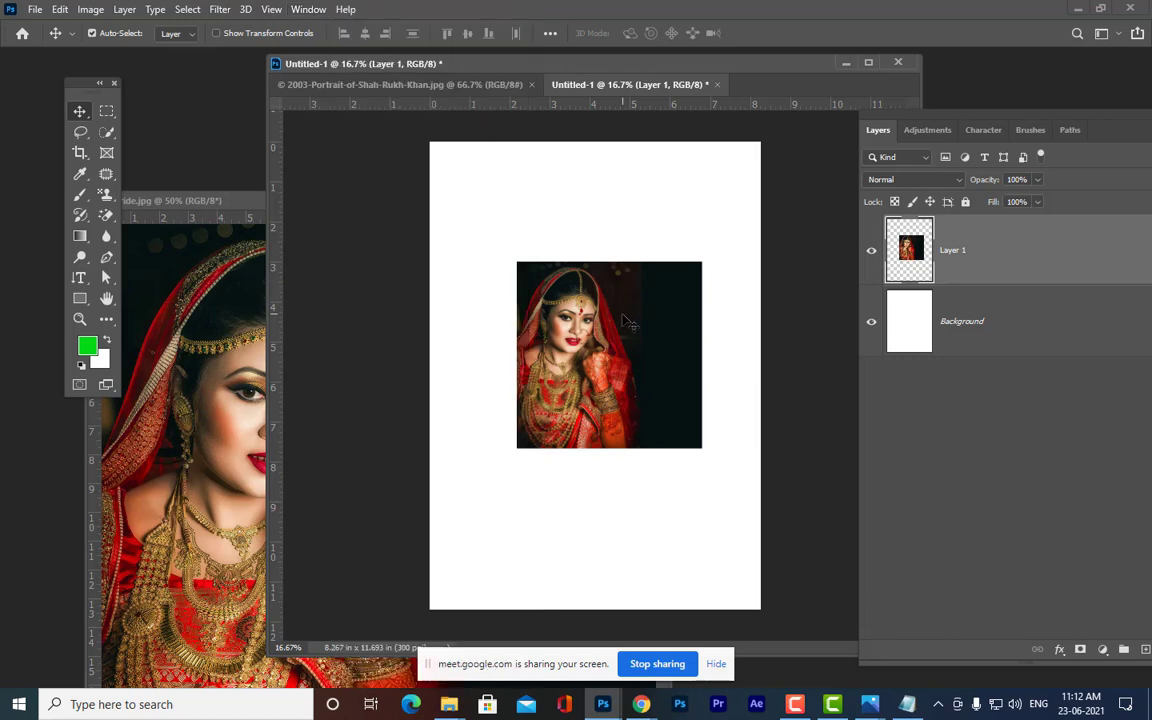
- Reposition the bride photo around the middle of the page and centre it horizontally with Free Transform
left_click_drag(634, 292, 601, 331)
left_click_drag(563, 330, 630, 339)
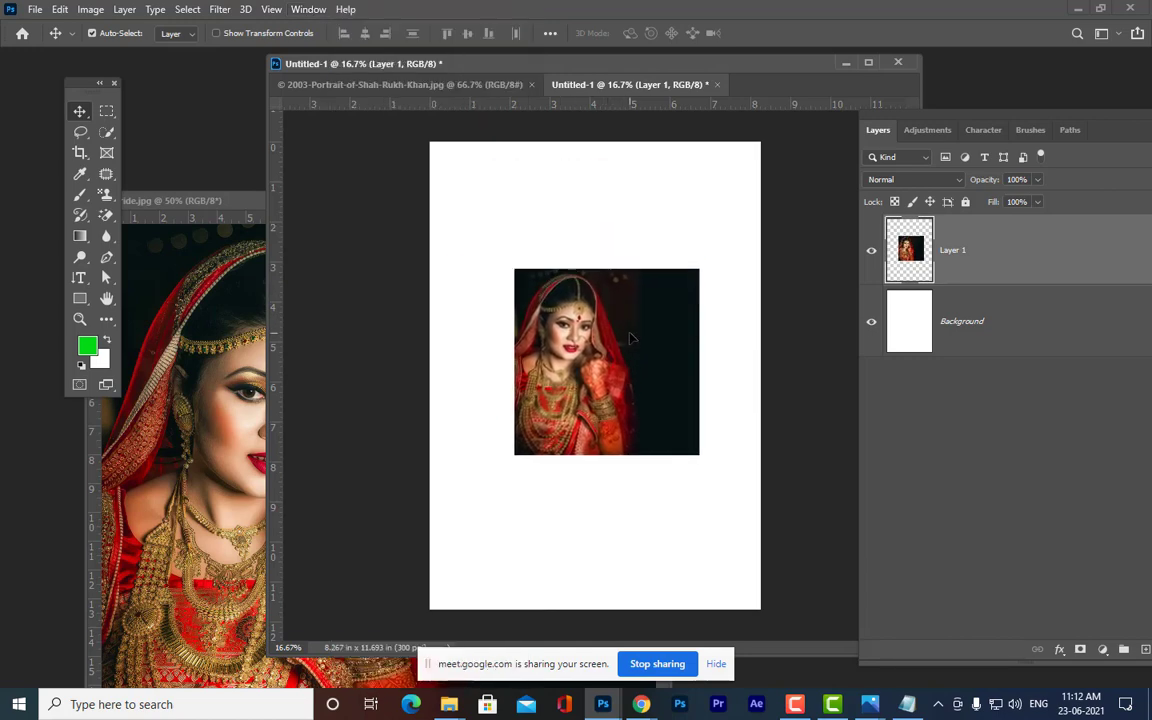
key("ctrl+t")
left_click_drag(666, 392, 632, 329)
key("Return")
left_click_drag(573, 294, 592, 330)
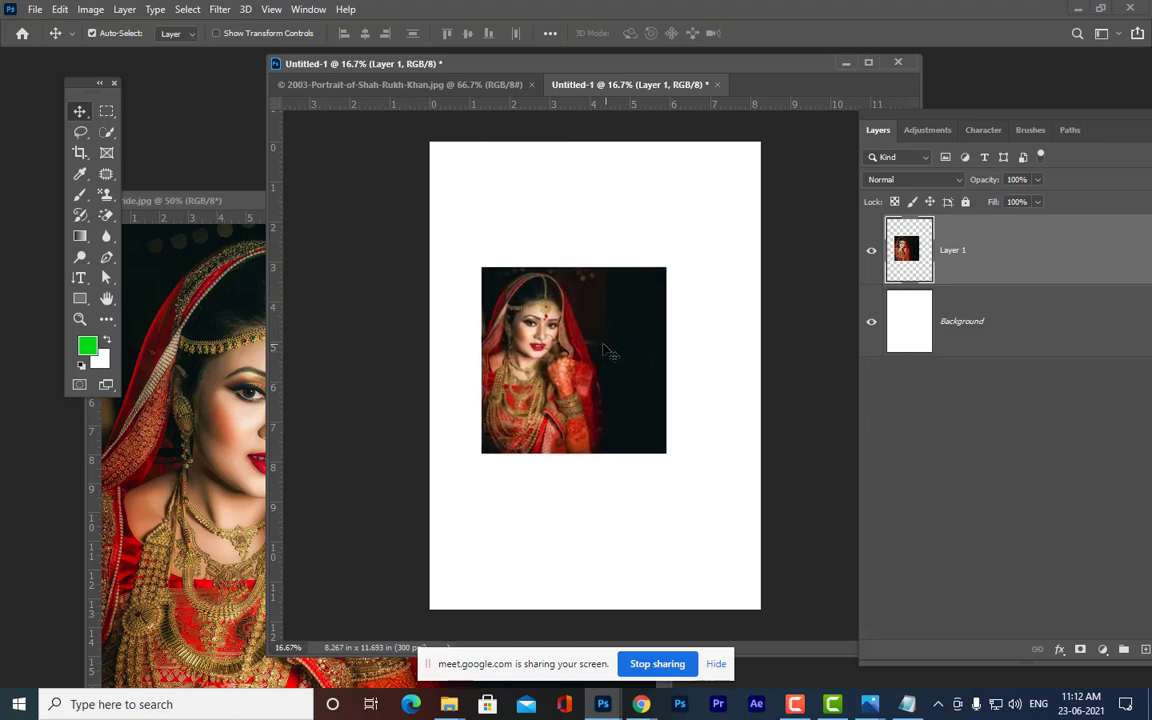
key("ctrl+t")
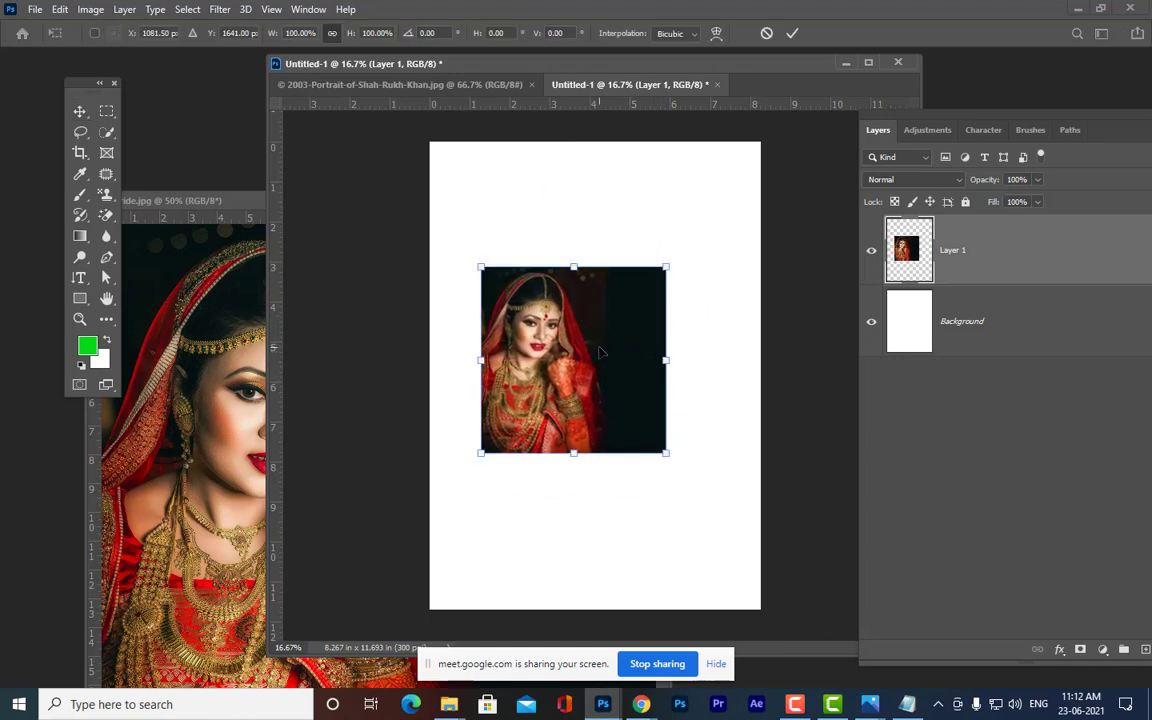
left_click_drag(601, 351, 618, 352)
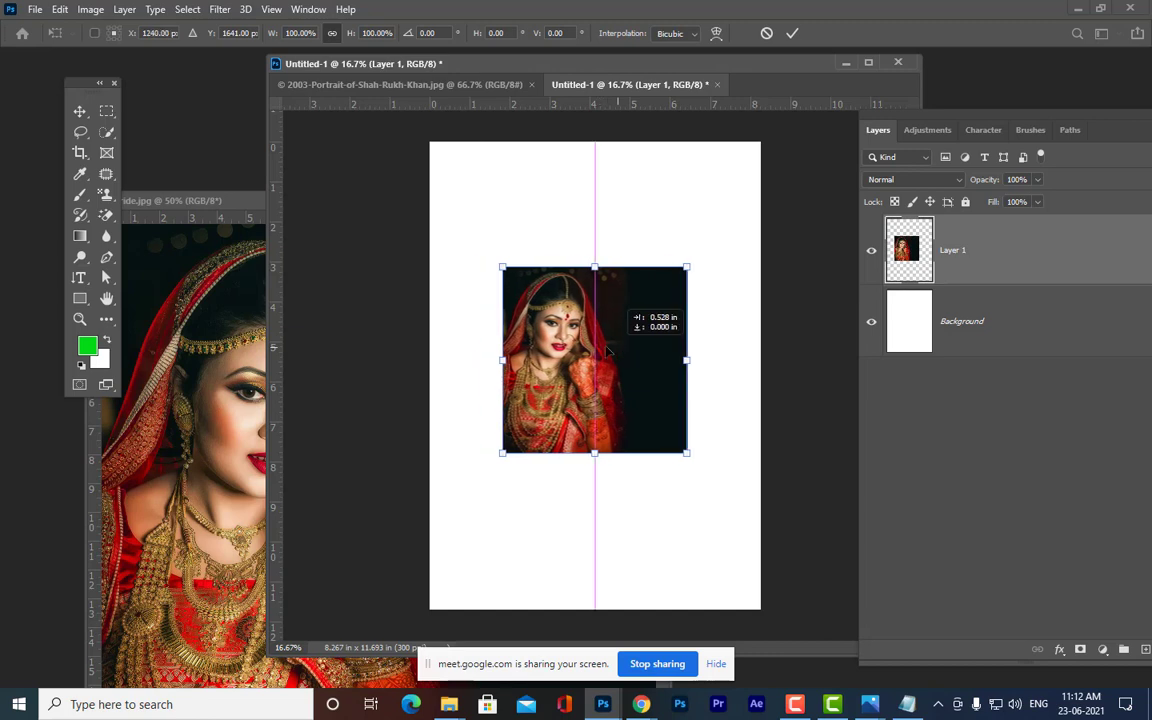
mouse_move(608, 350)
left_mouse_down()
mouse_move(595, 352)
mouse_move(635, 354)
mouse_move(622, 354)
left_mouse_up()
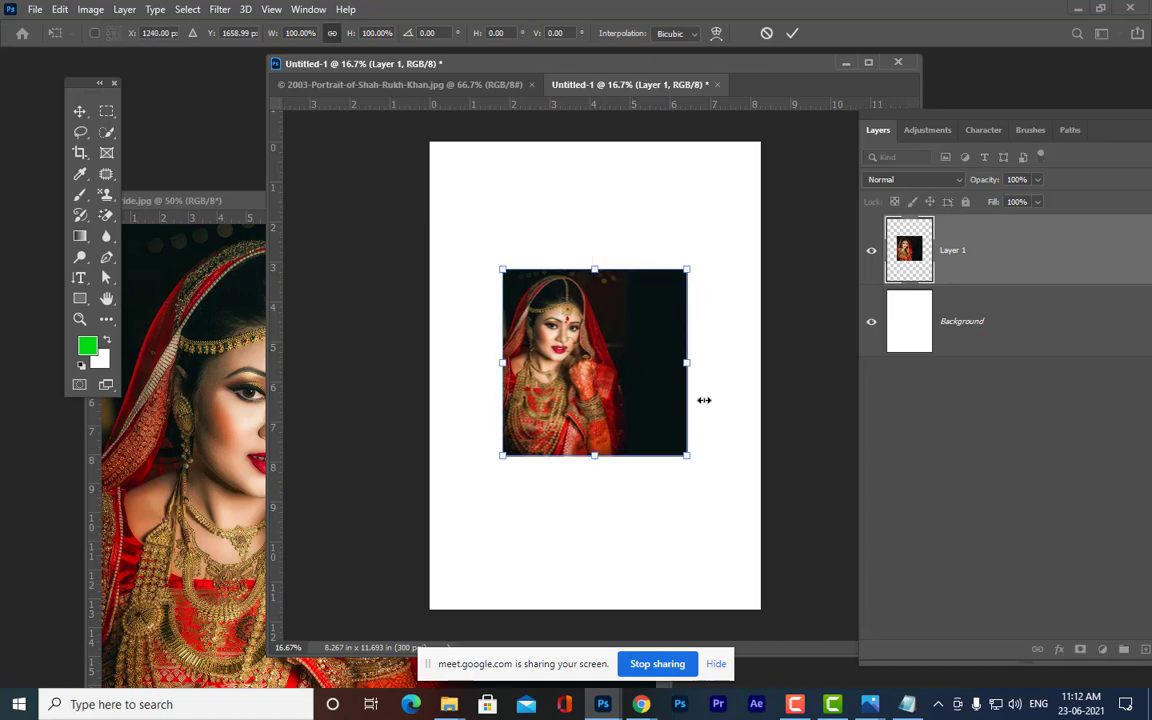
left_click(270, 10)
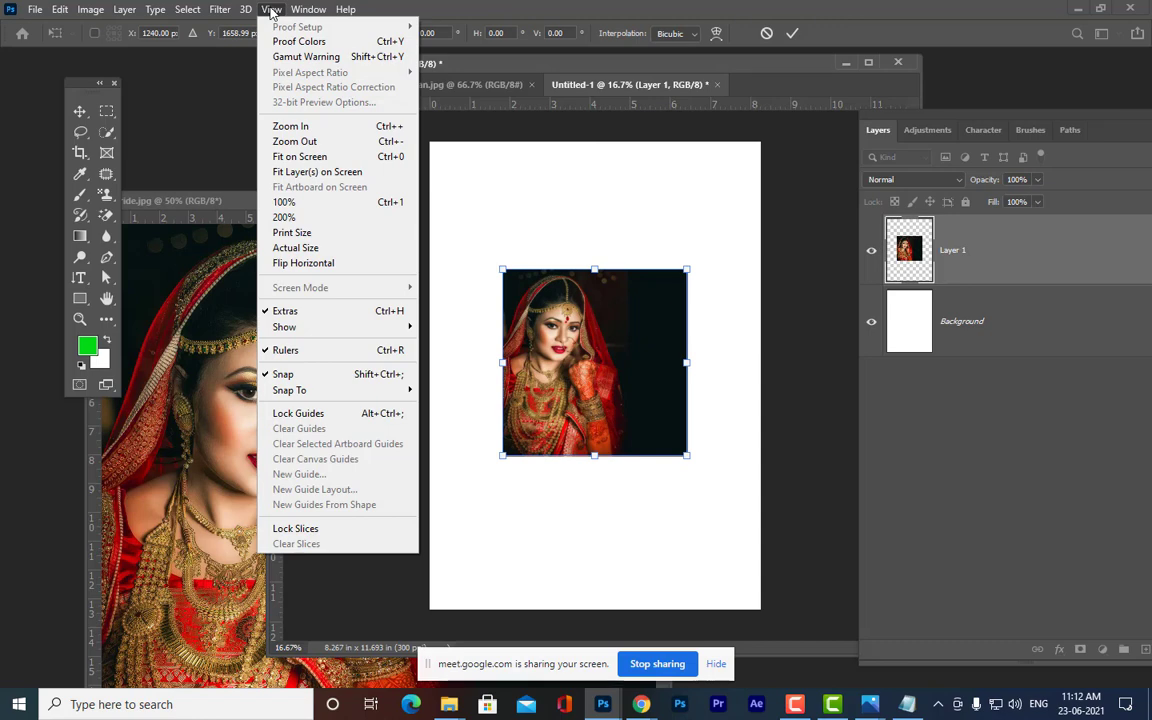
mouse_move(330, 392)
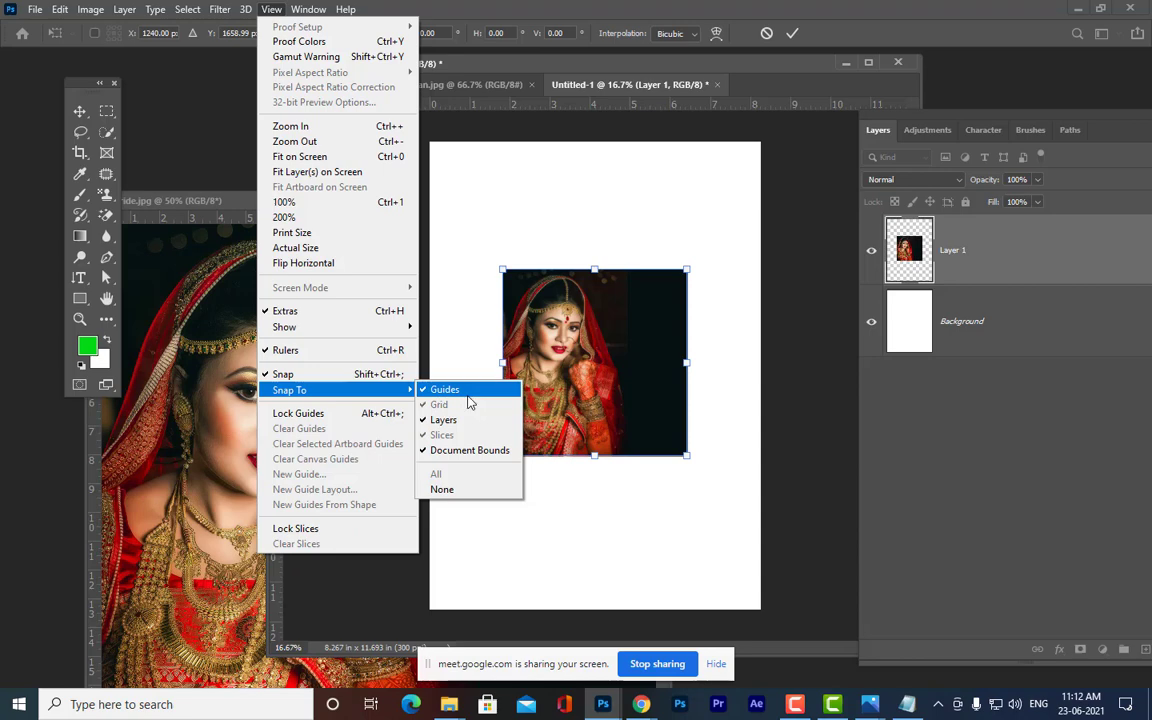
mouse_move(335, 330)
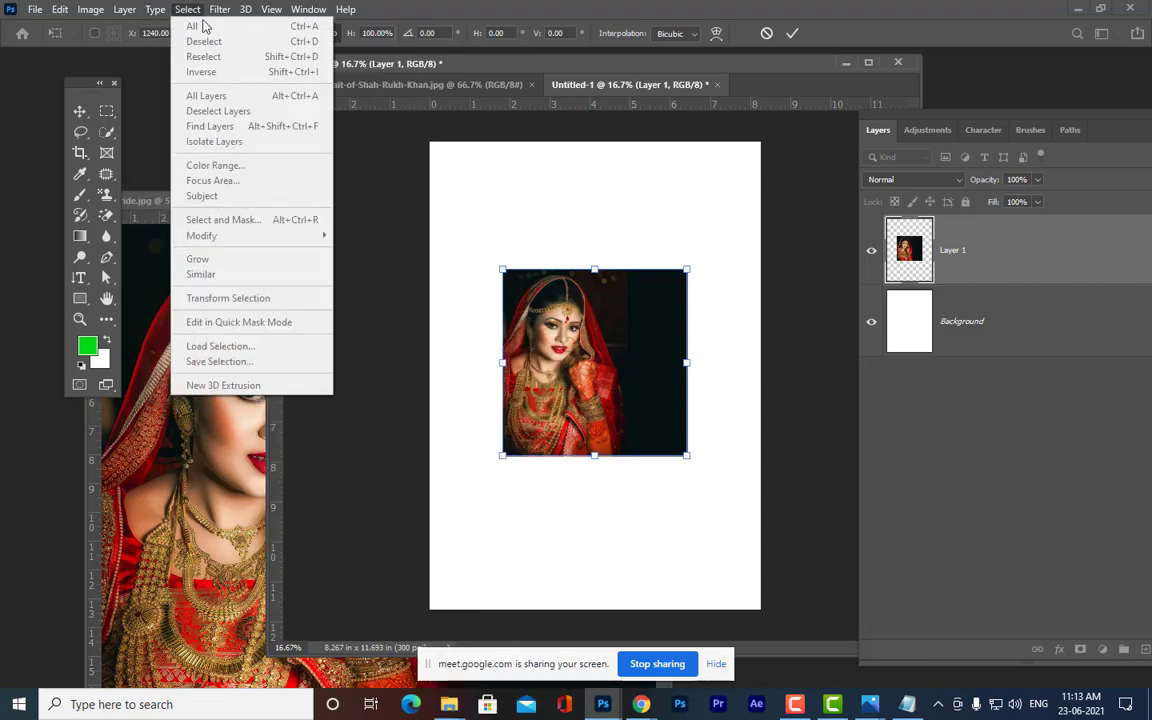
mouse_move(50, 12)
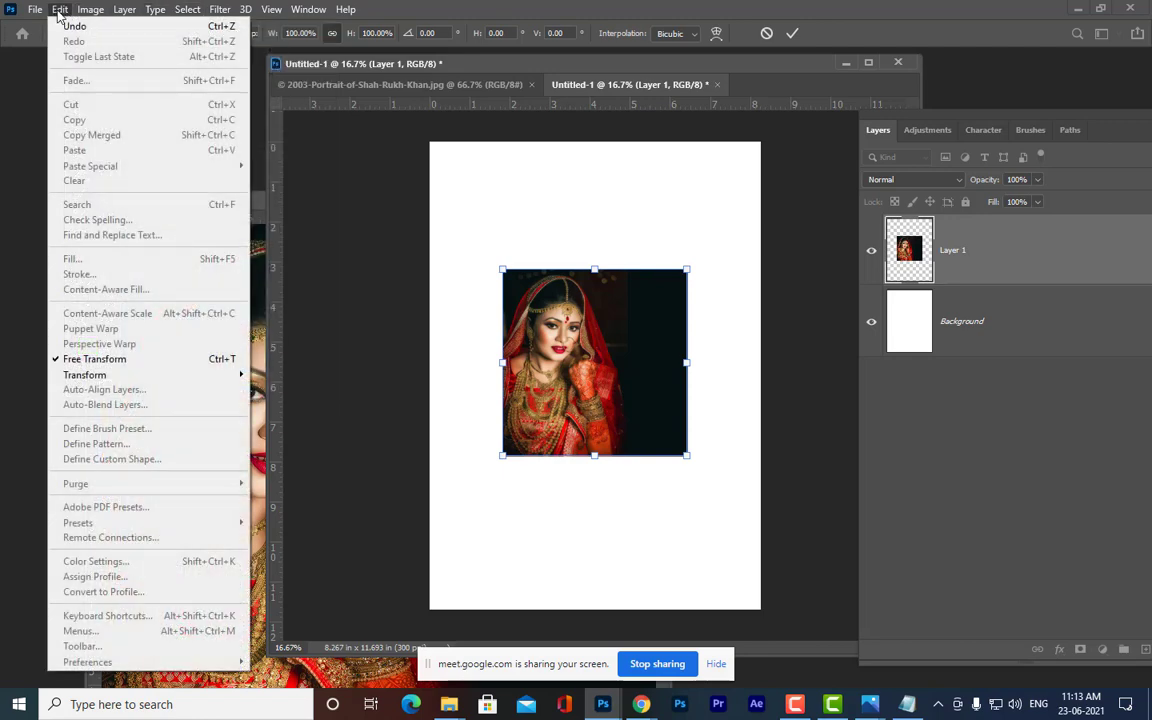
mouse_move(312, 10)
mouse_move(275, 12)
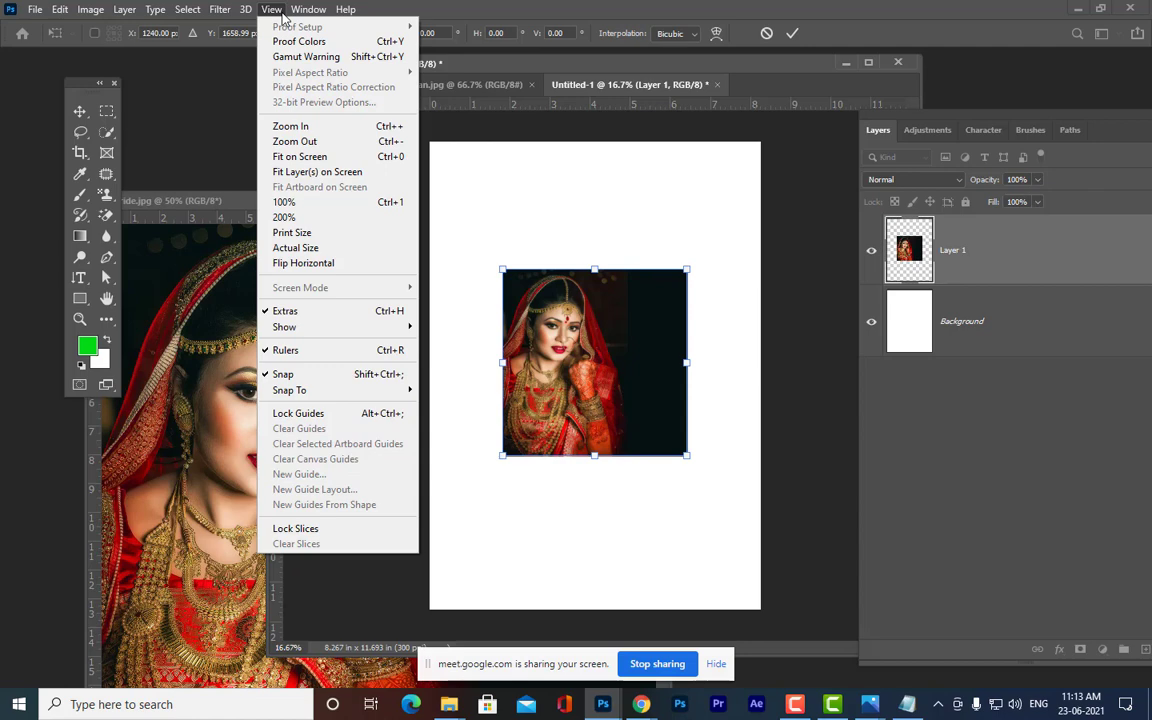
left_click(579, 342)
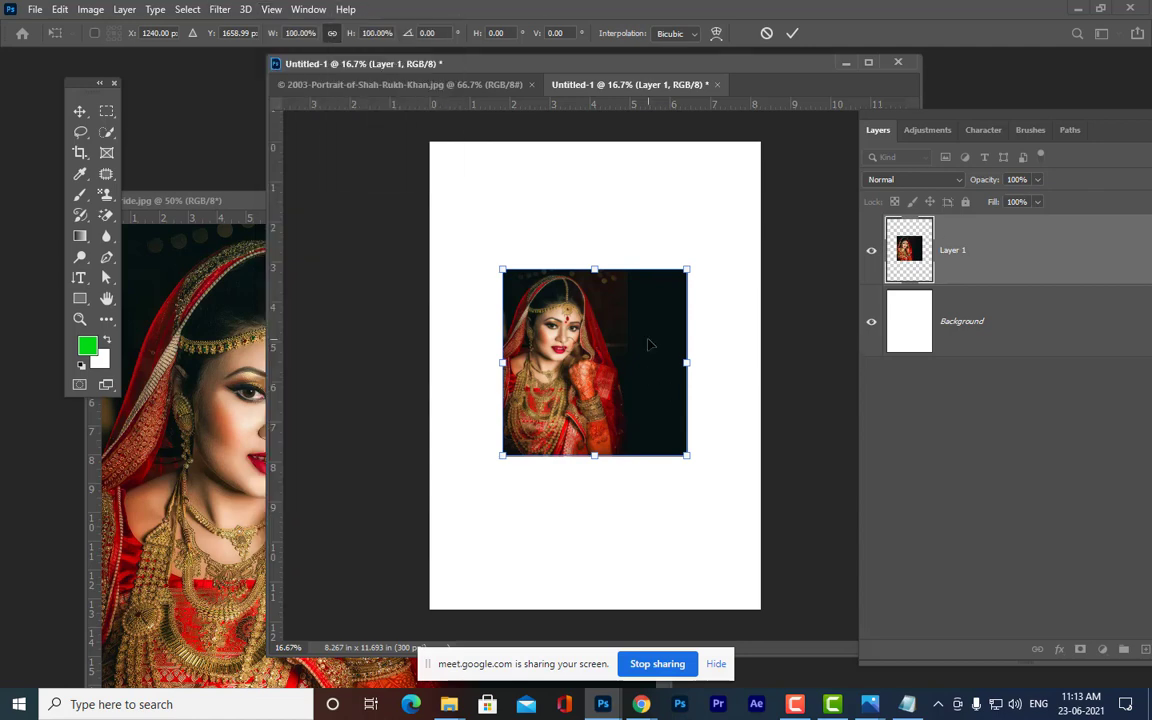
- Scale the bride photo down with Free Transform and place it in the upper-left part of the A4 page
key("Return")
left_click_drag(648, 344, 614, 257)
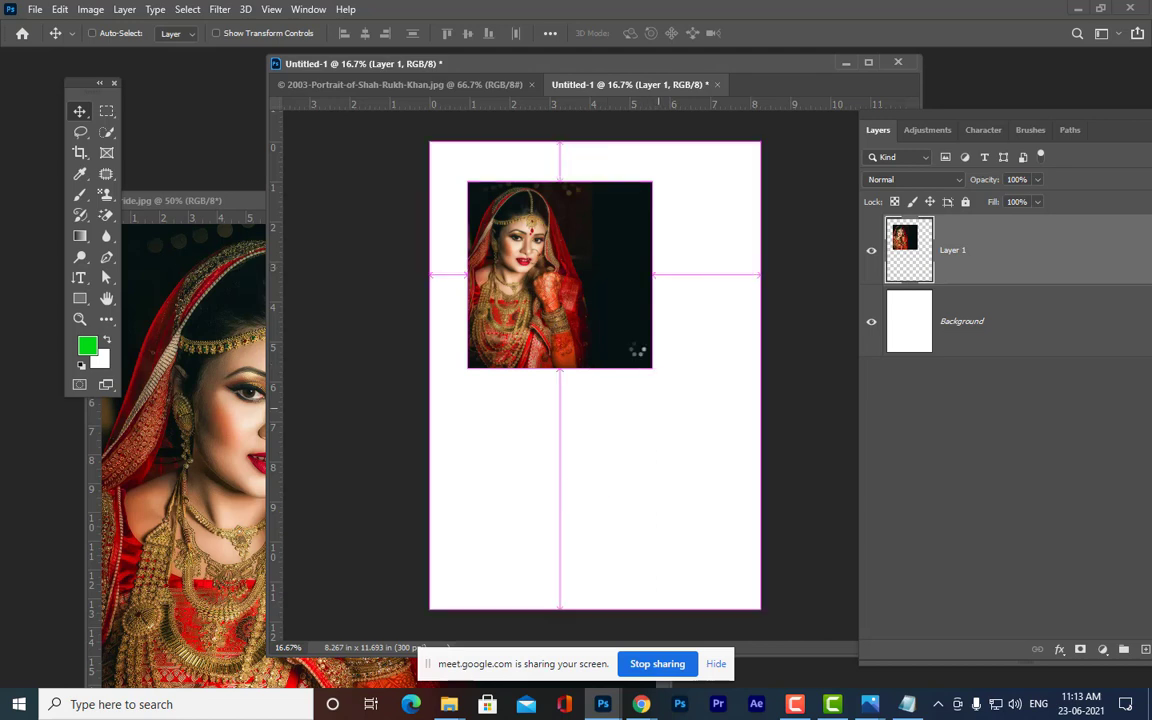
key("t")
left_click(80, 111)
left_click_drag(554, 262, 548, 287)
key("ctrl+t")
left_click_drag(646, 393, 578, 314)
left_click_drag(541, 265, 545, 295)
key("Return")
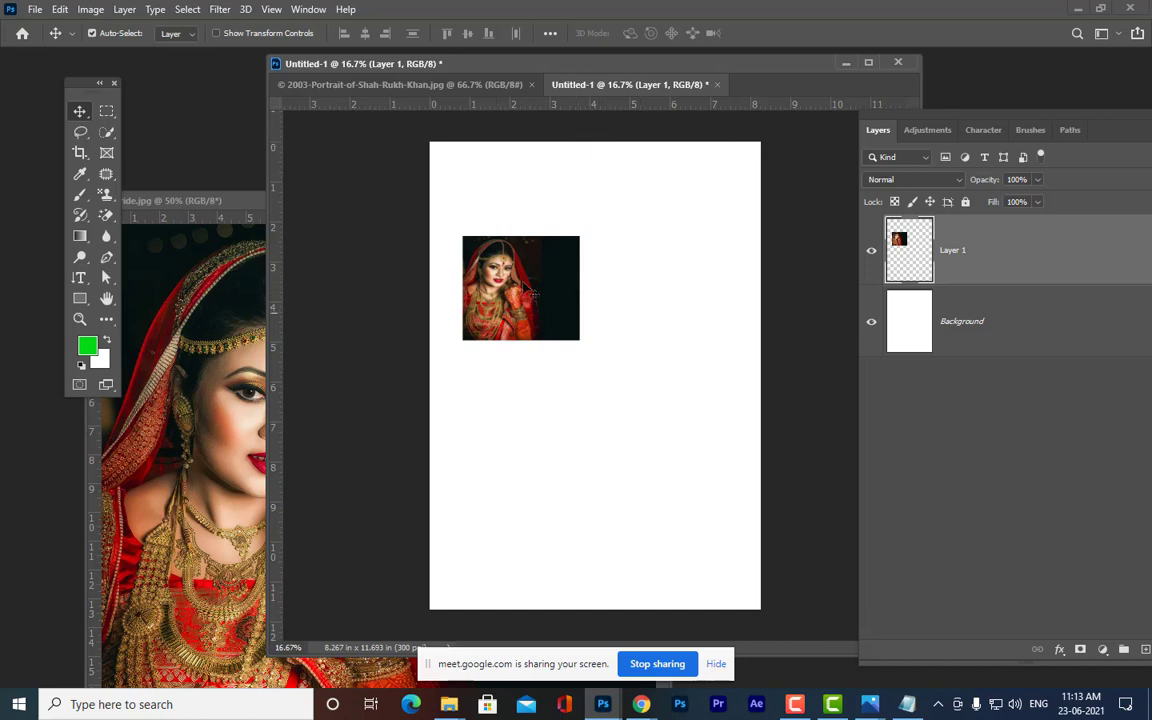
mouse_move(538, 274)
left_mouse_down()
mouse_move(561, 277)
mouse_move(505, 270)
mouse_move(553, 308)
mouse_move(553, 267)
mouse_move(539, 269)
left_mouse_up()
left_click_drag(910, 119, 885, 126)
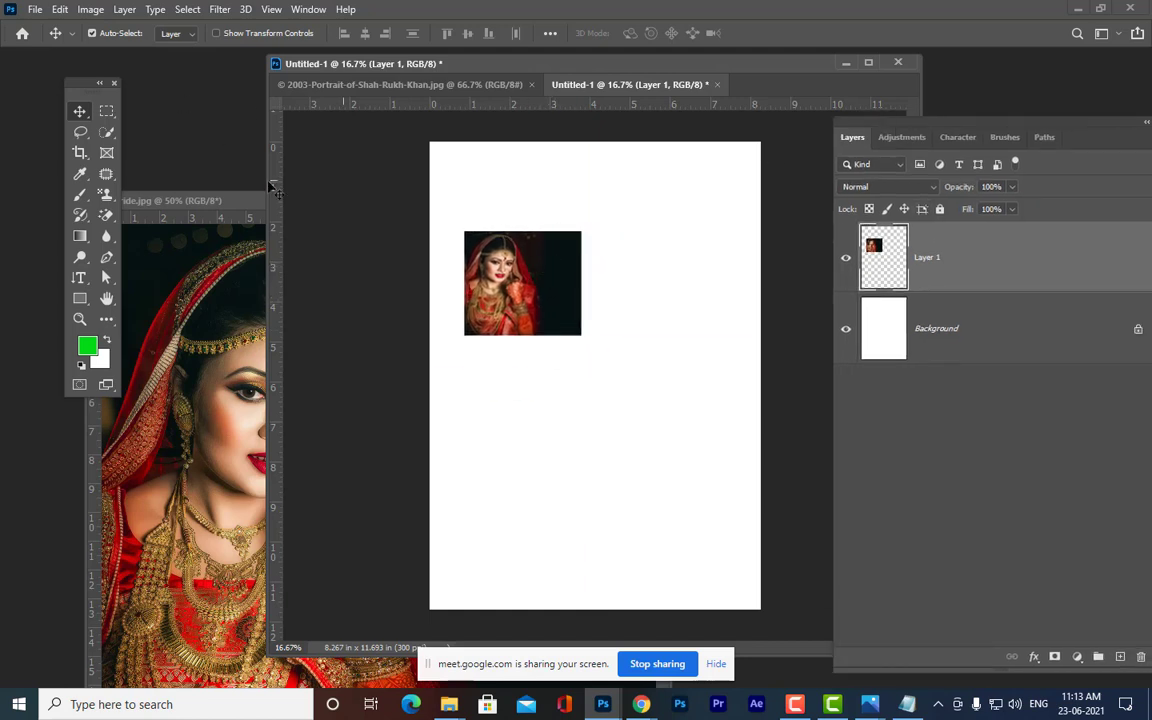
- Try centring the bride photo horizontally within a full-width rectangular marquee selection around it, then undo the alignment and deselect
left_click(105, 112)
right_click(105, 112)
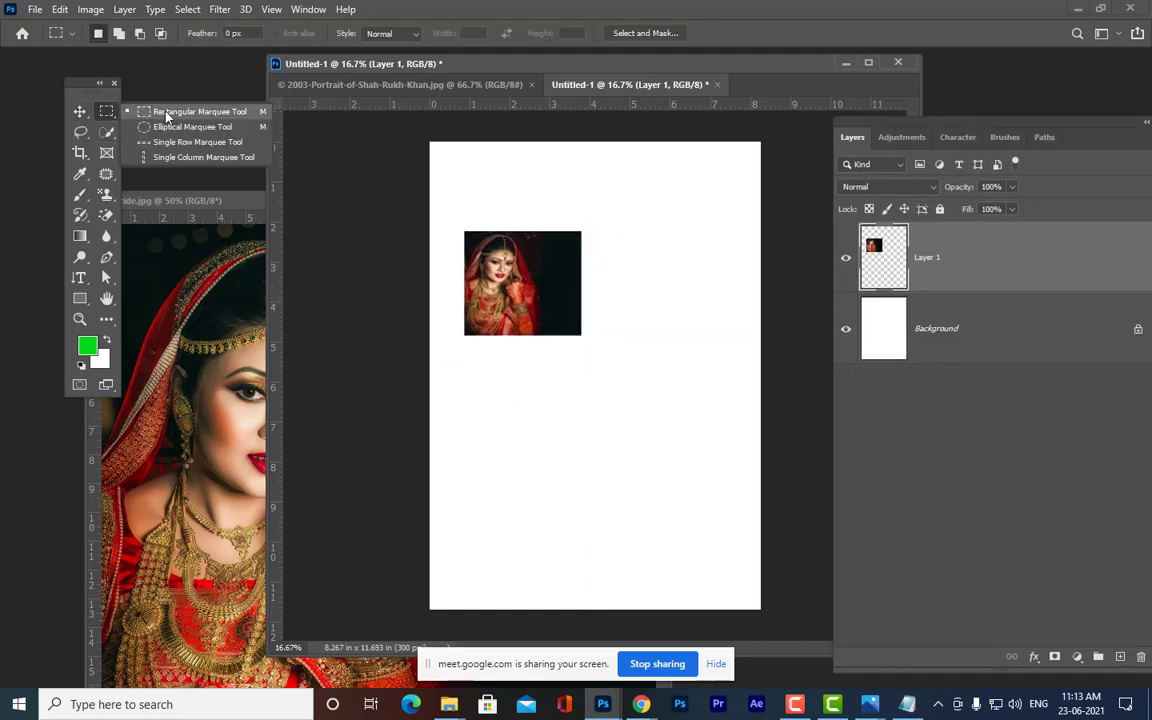
left_click(166, 115)
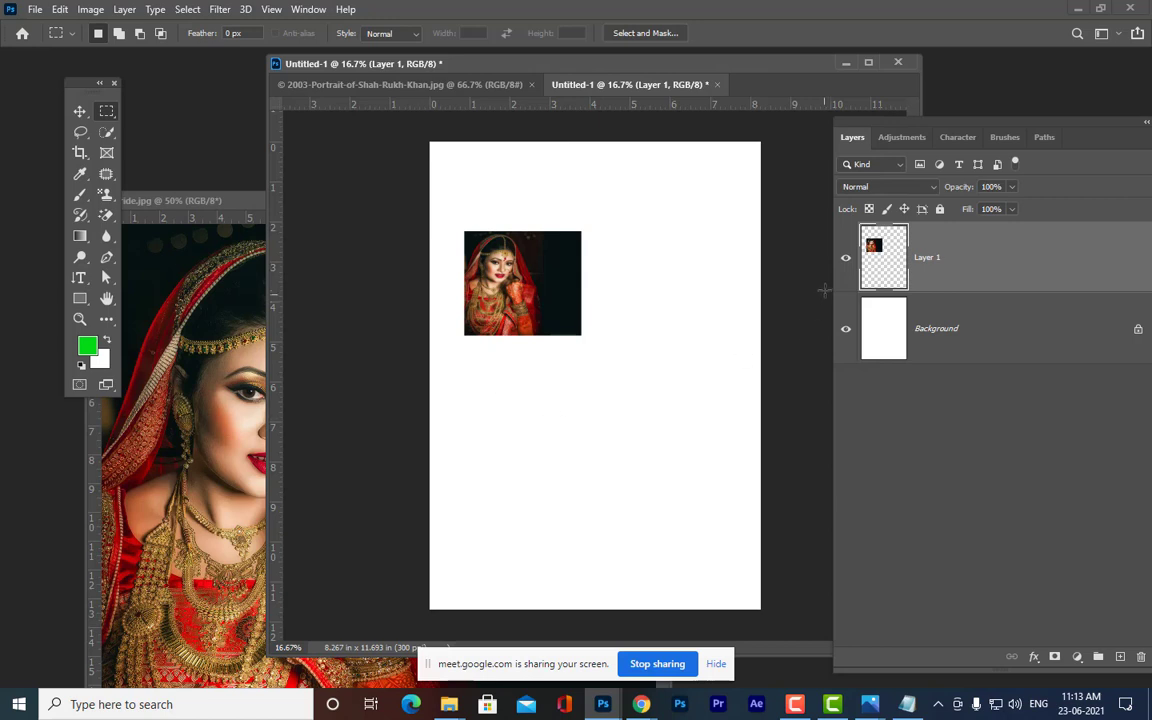
left_click_drag(430, 176, 860, 399)
left_click(80, 112)
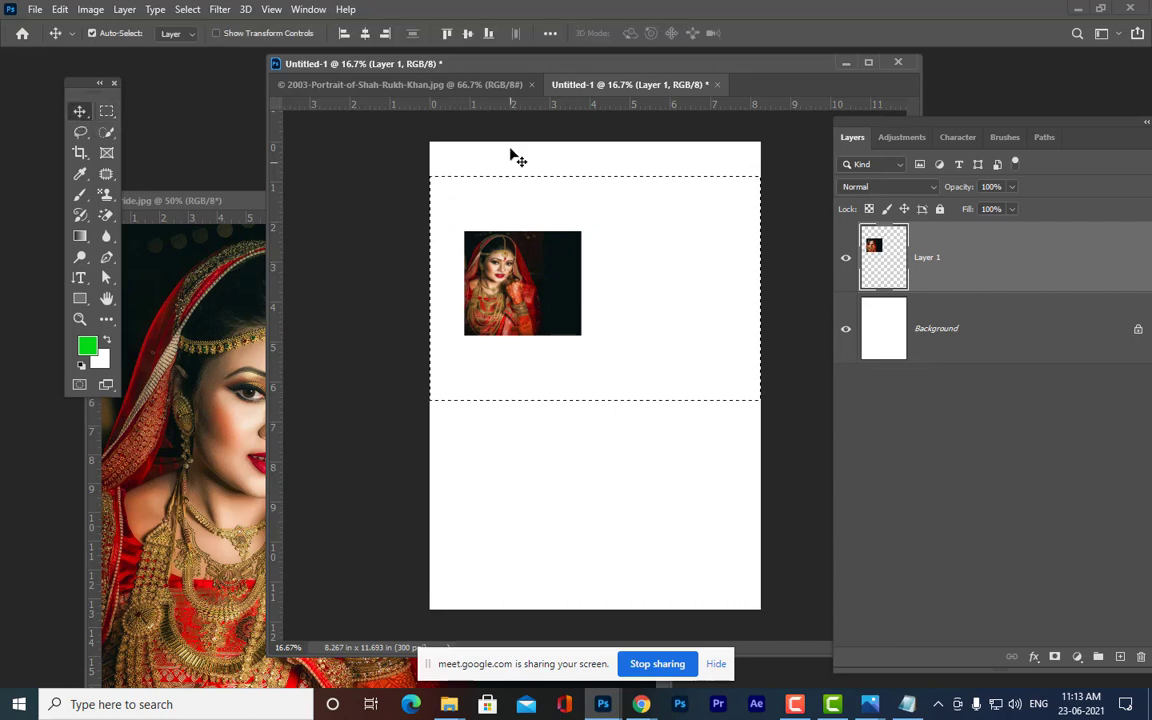
left_click_drag(535, 67, 513, 97)
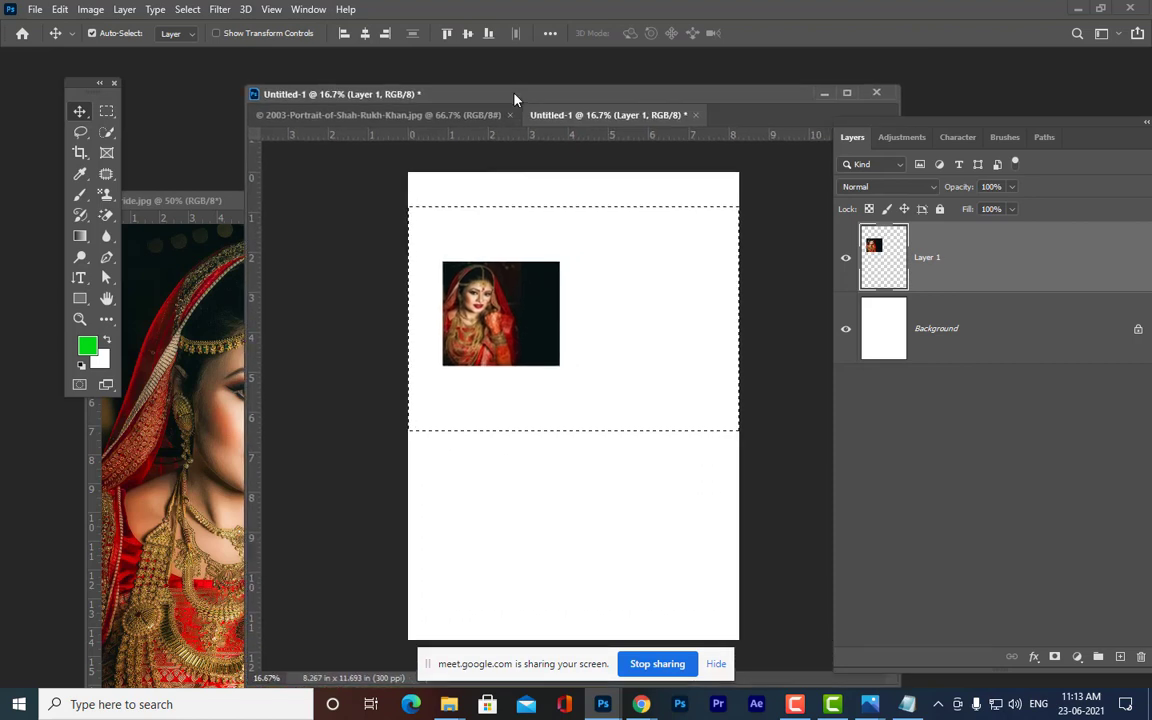
left_click(366, 39)
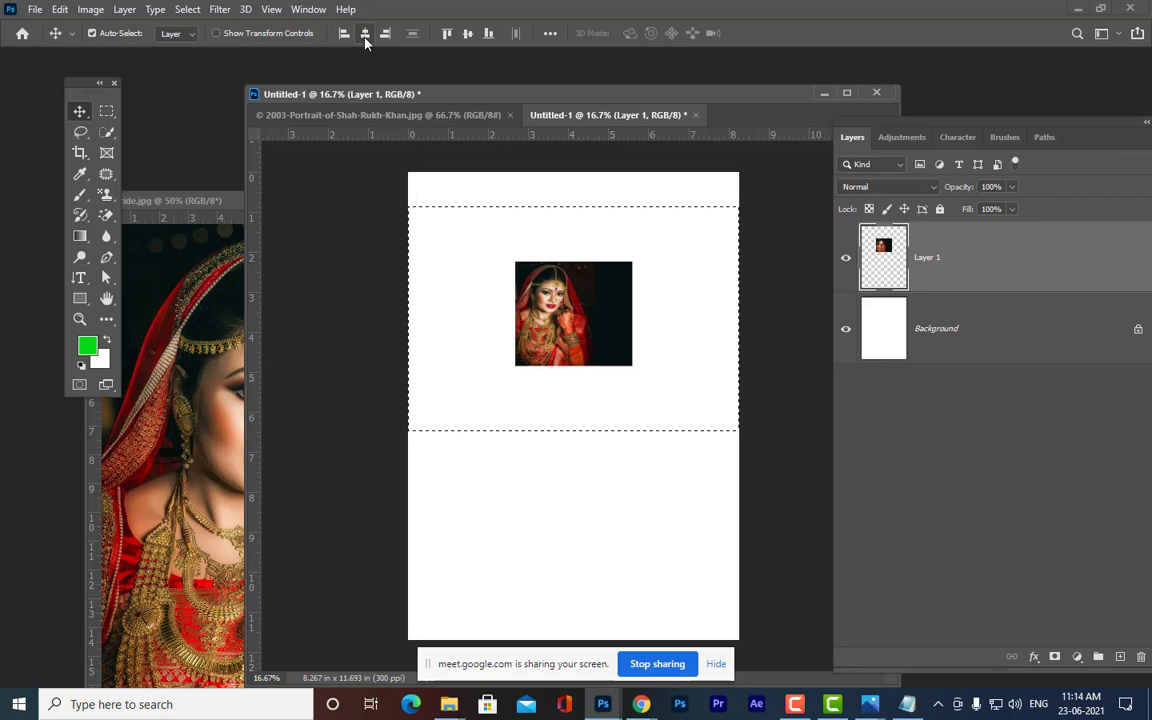
key("ctrl+z")
key("ctrl+d")
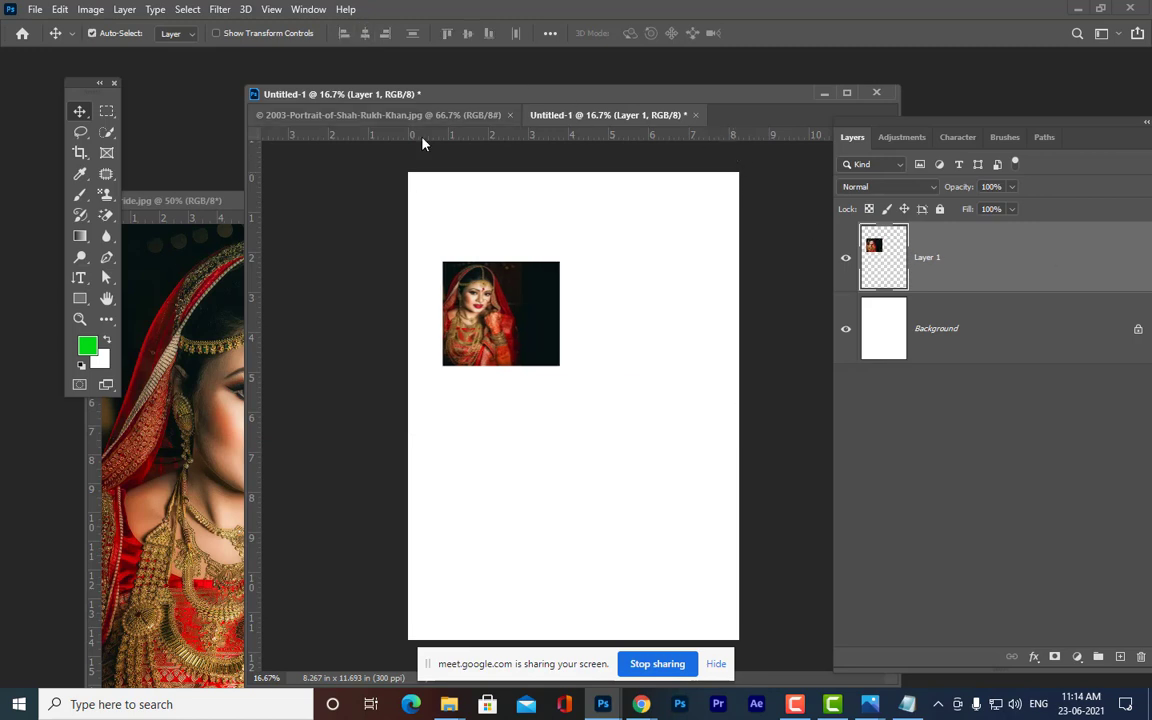
- Float the 2003-Portrait-of-Shah-Rukh-Khan image, copy it onto the A4 page below the bride photo, and close the source image
left_click(402, 116)
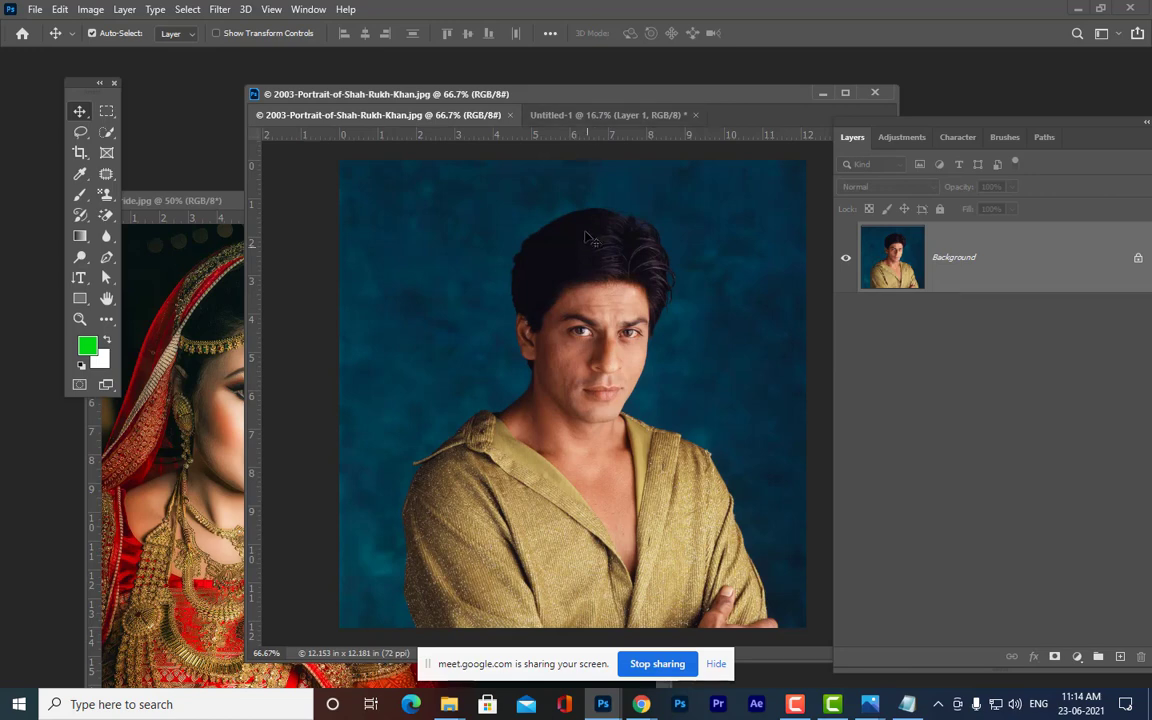
left_click_drag(400, 113, 507, 409)
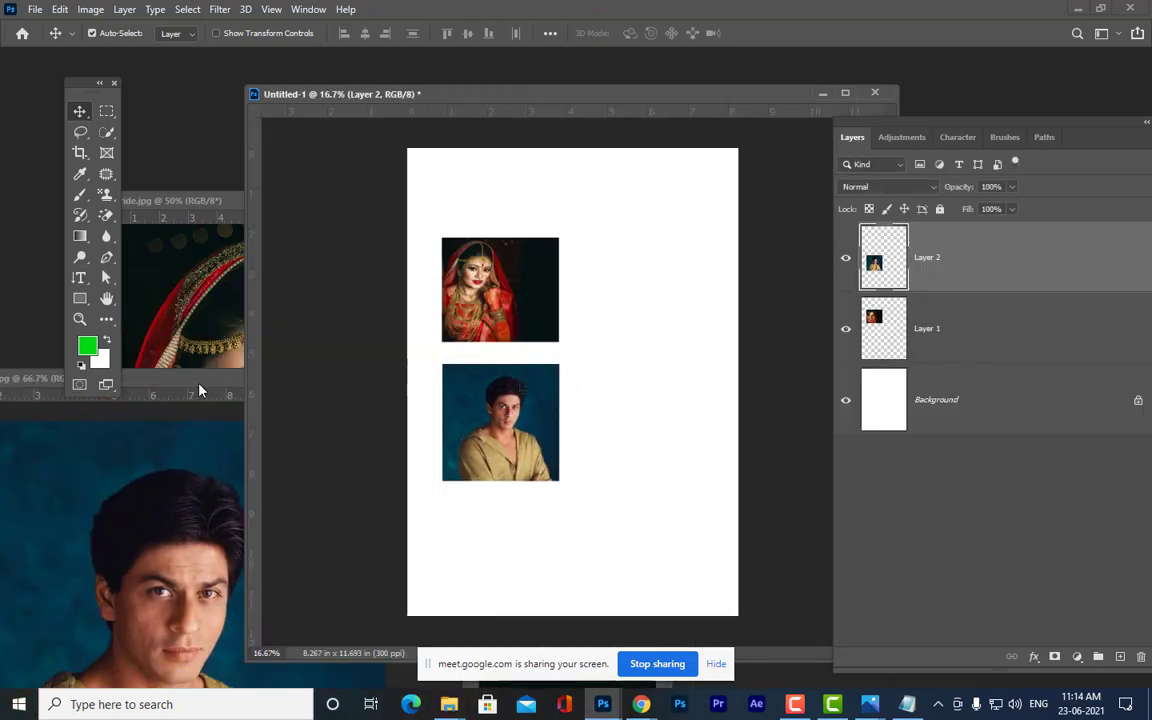
left_click_drag(202, 383, 136, 412)
left_click(391, 407)
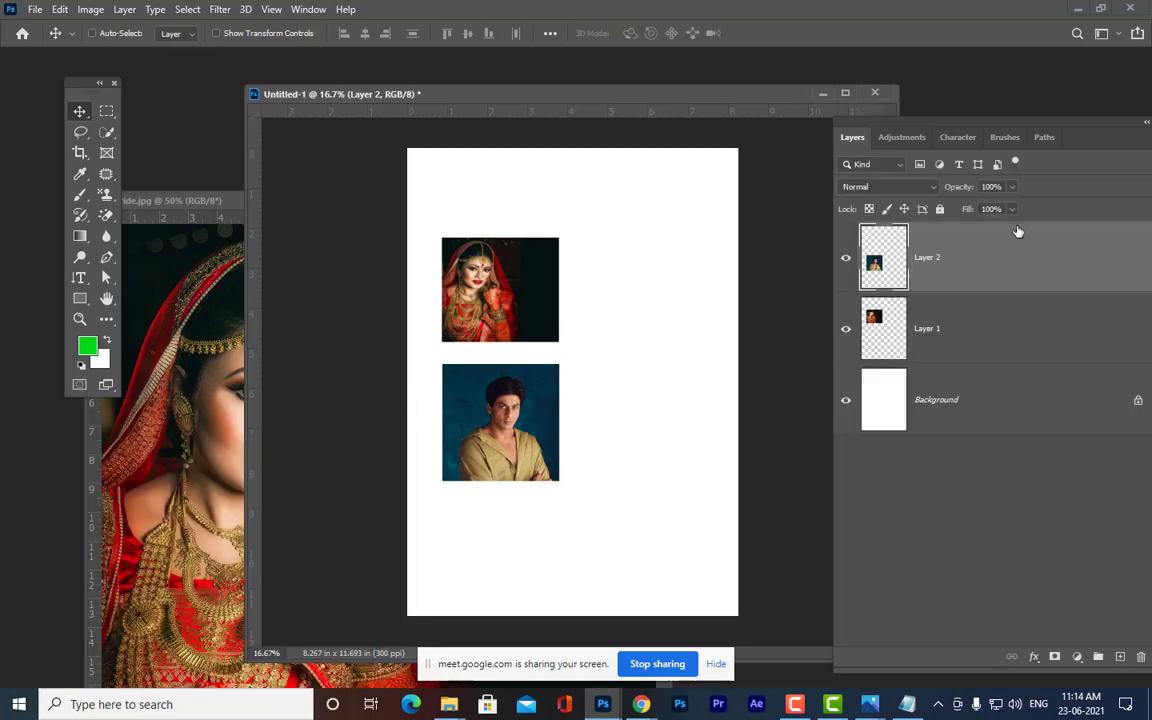
- Open the anuiska image from the Desktop folder
key("ctrl+o")
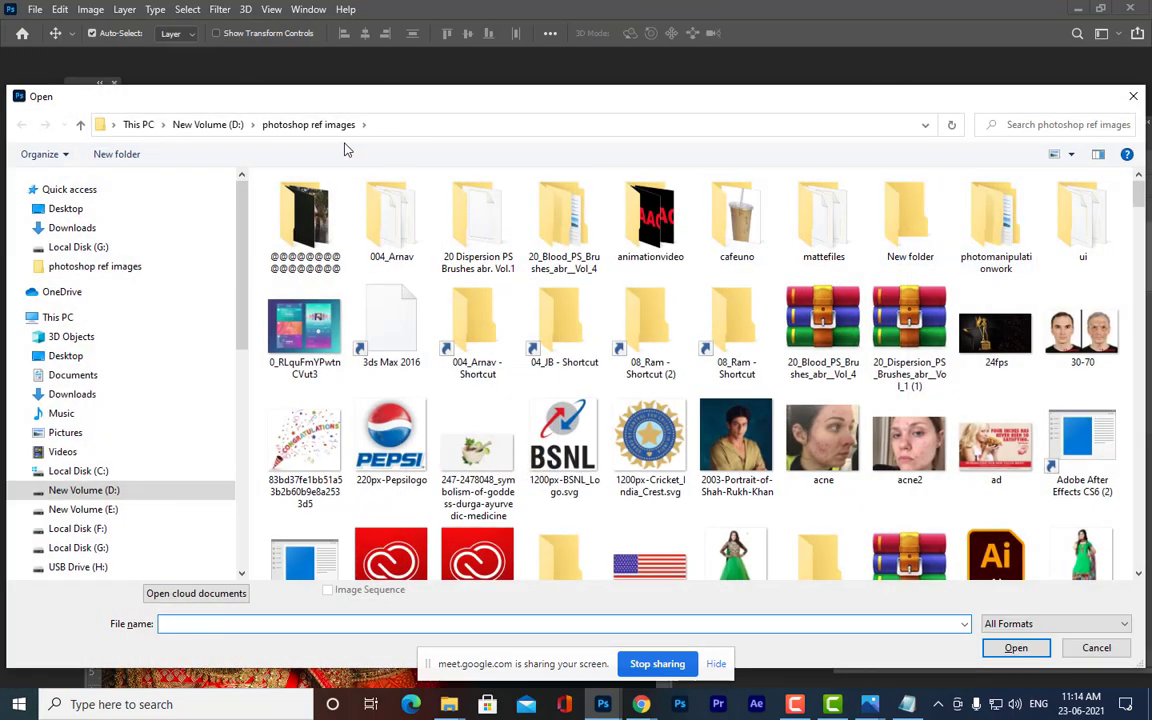
left_click(62, 208)
left_click(478, 338)
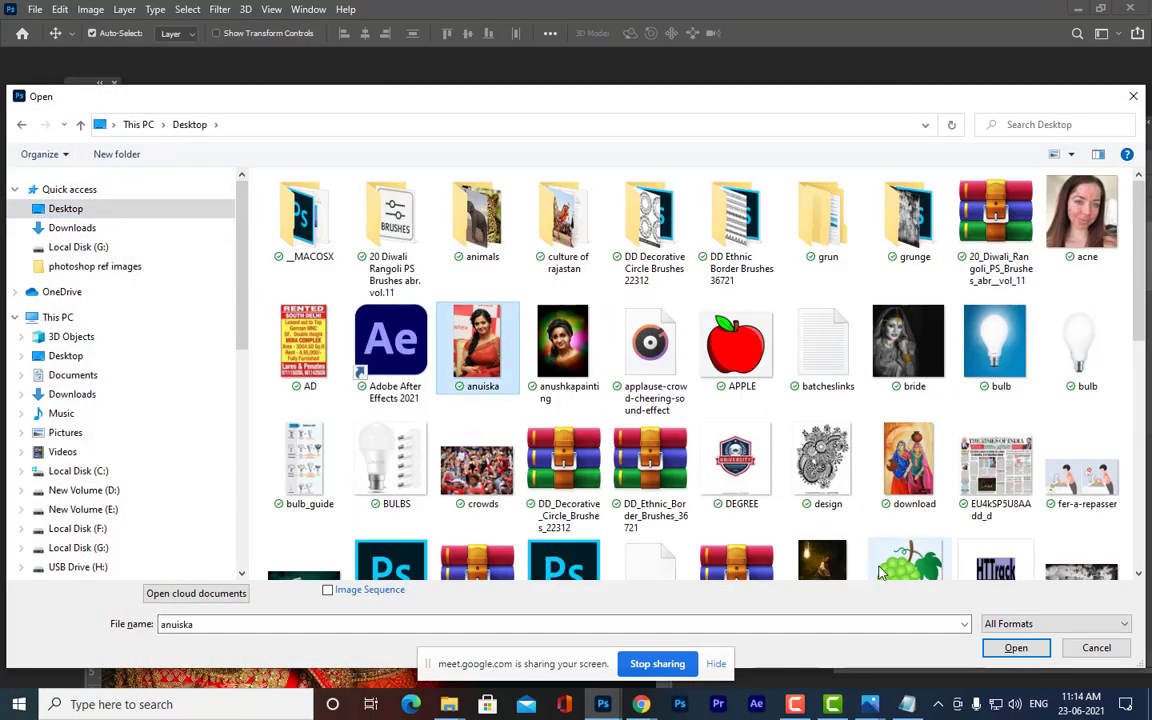
left_click(1014, 648)
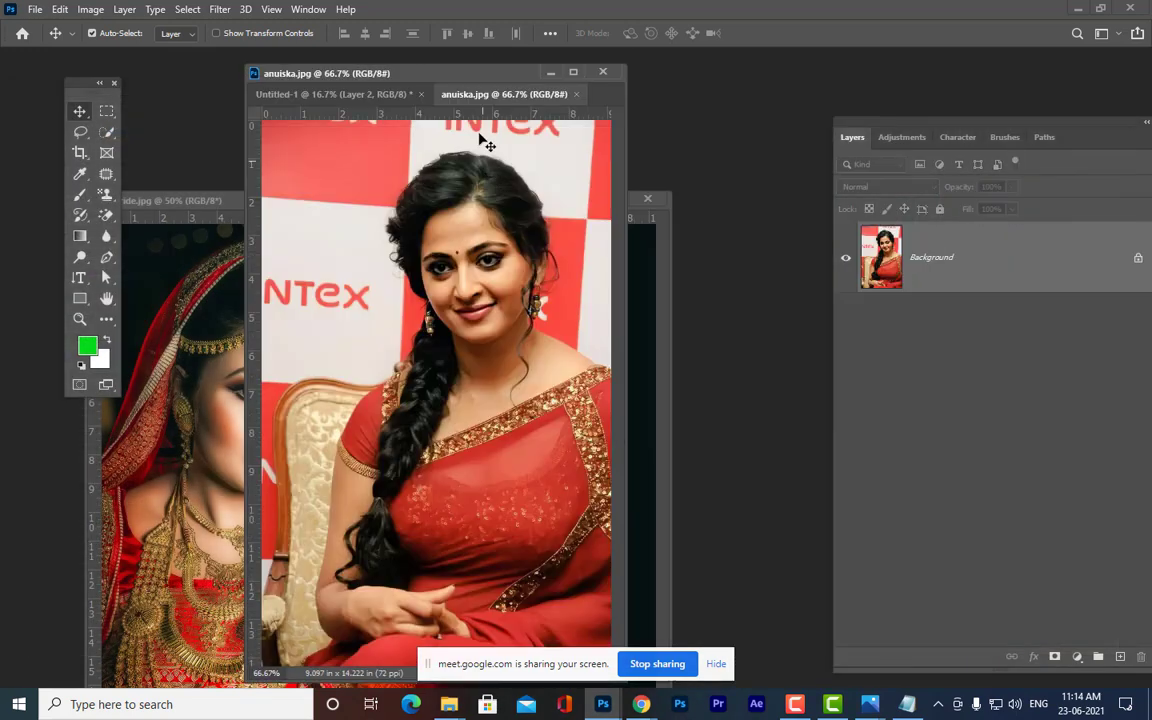
- Float anuiska.jpg, copy the photo onto the A4 page beside the other two portraits, and close the source image
left_click_drag(490, 105, 700, 121)
left_click_drag(700, 300, 445, 288)
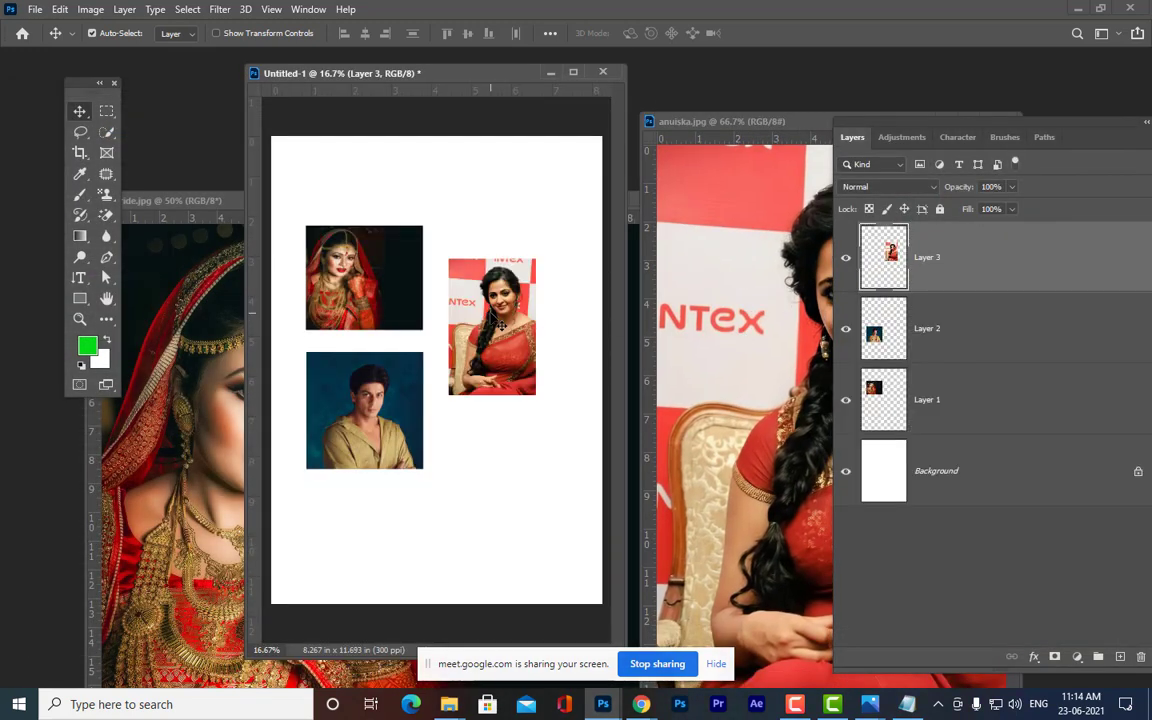
left_click_drag(778, 117, 238, 214)
left_click(453, 221)
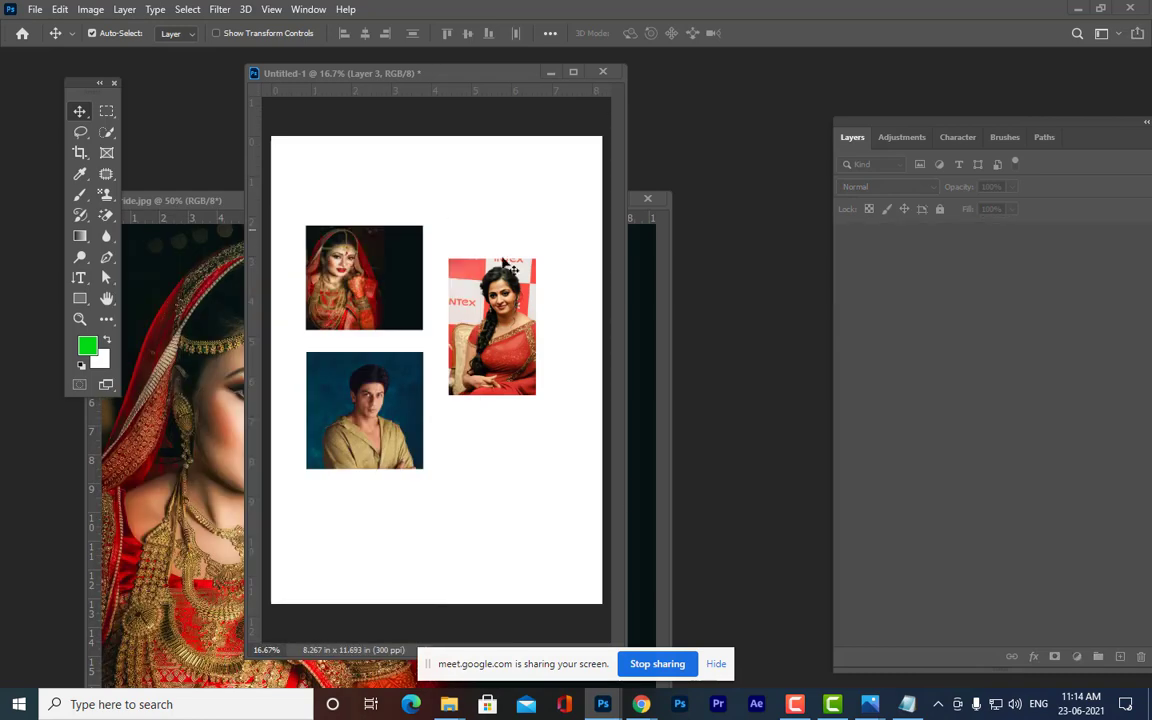
- Widen the document window and arrange the photos: bride at the page's upper right, man at middle left, woman in the red sari at lower right
left_click_drag(625, 619, 810, 550)
left_click_drag(614, 315, 602, 481)
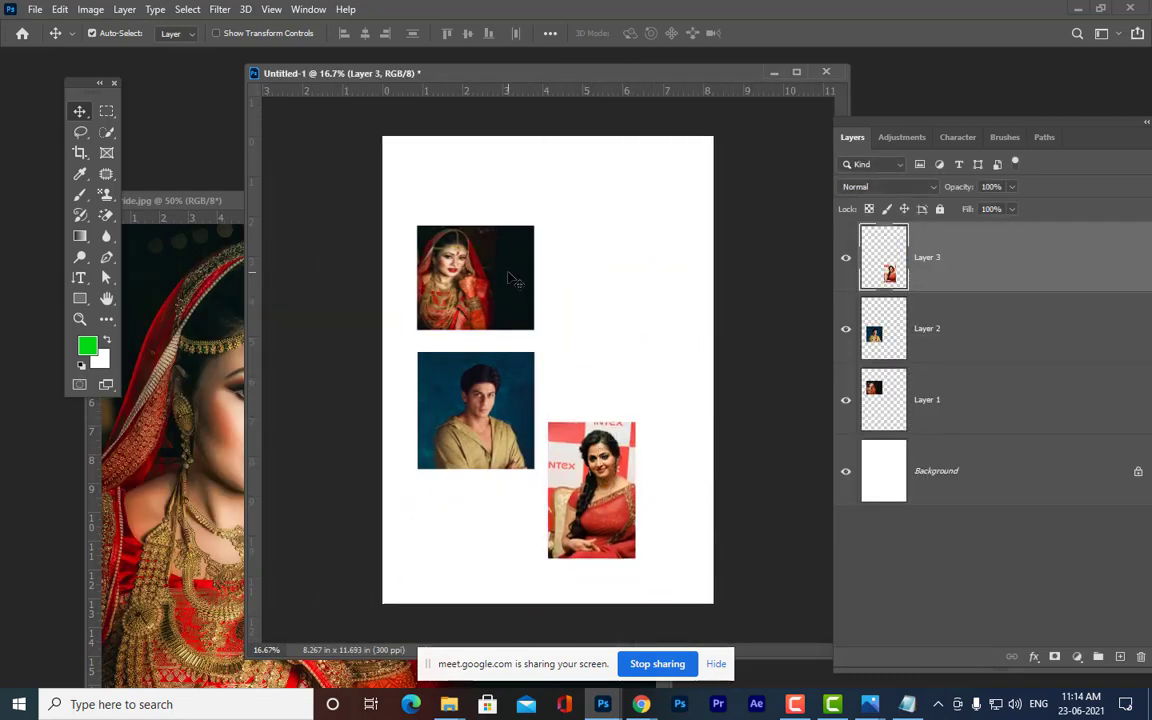
left_click_drag(527, 281, 658, 232)
left_click_drag(498, 383, 493, 312)
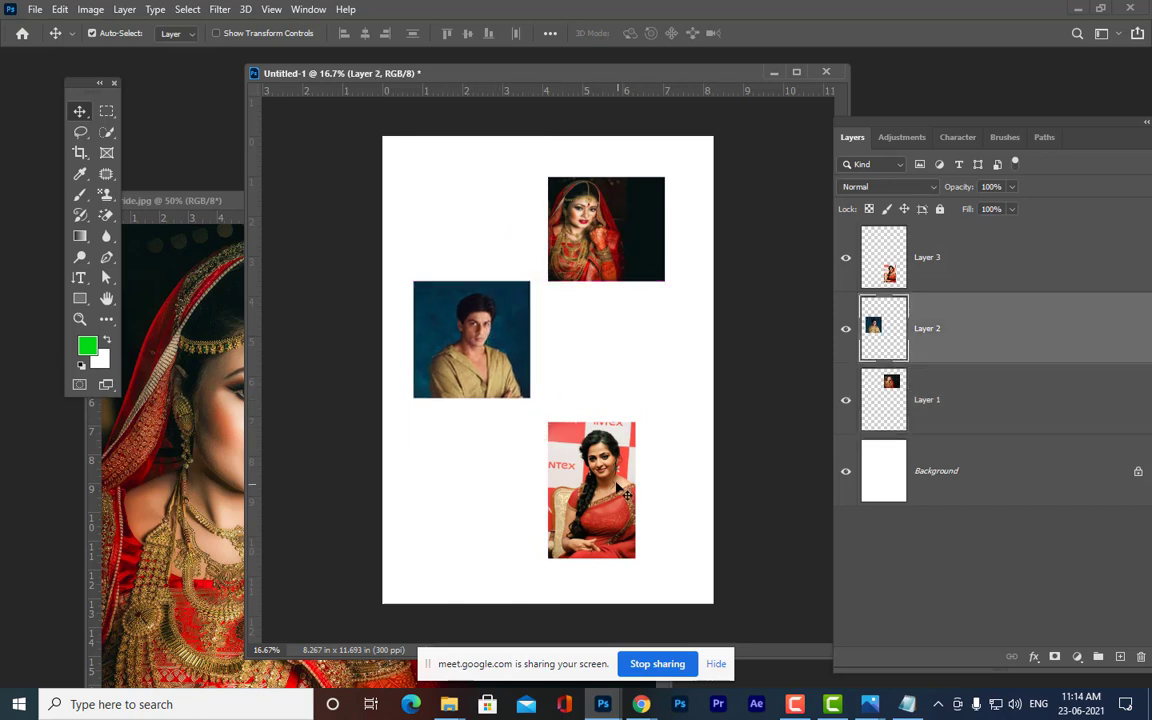
left_click_drag(599, 472, 636, 437)
left_click_drag(544, 222, 550, 200)
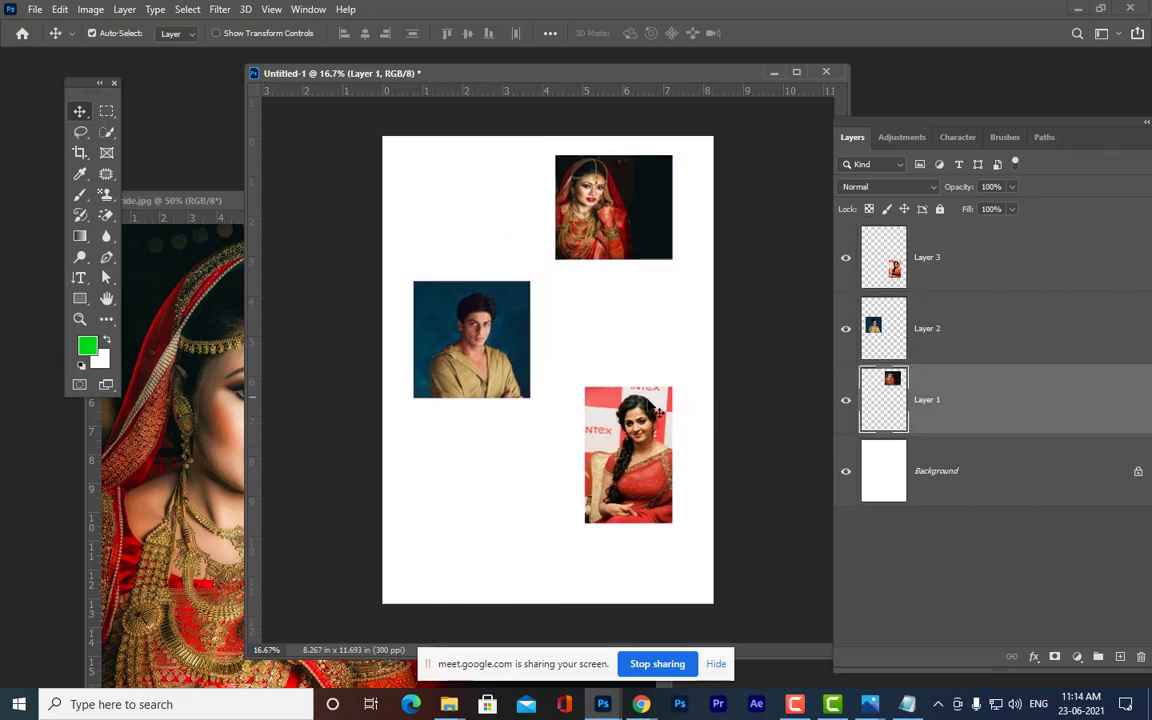
- Nudge the red-sari photo down, select all three photo layers and try aligning their vertical centers
mouse_move(610, 400)
left_mouse_down()
mouse_move(581, 400)
mouse_move(610, 411)
left_mouse_up()
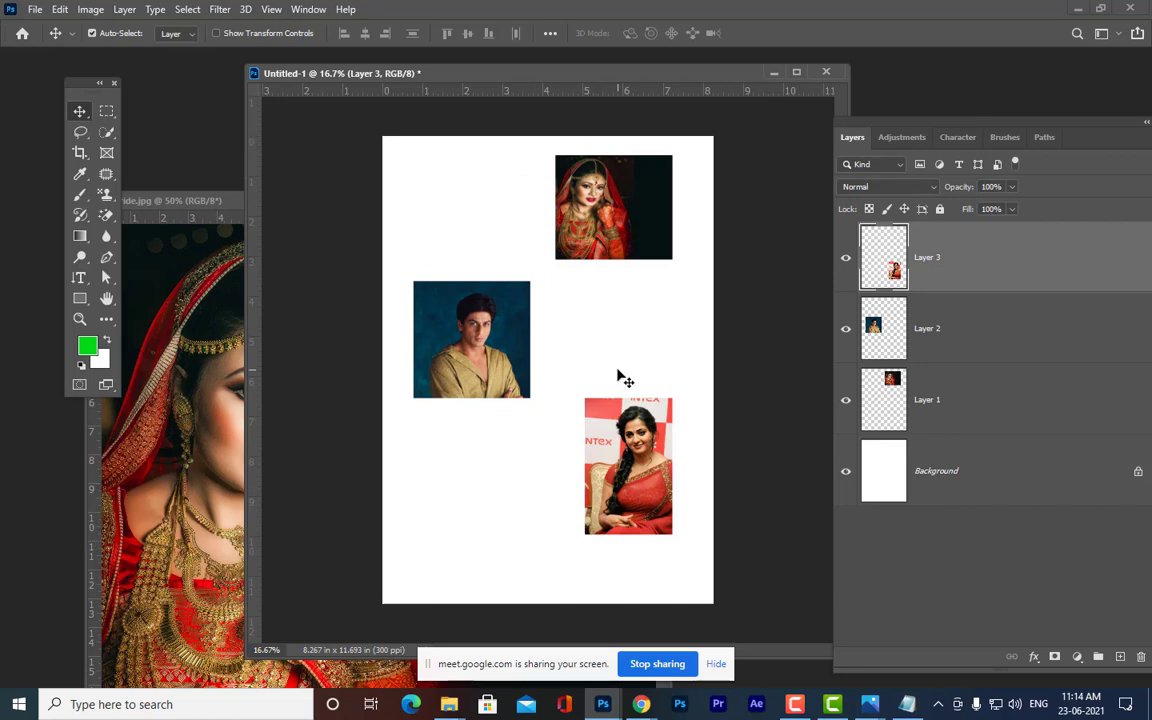
left_click(1005, 386, "ctrl")
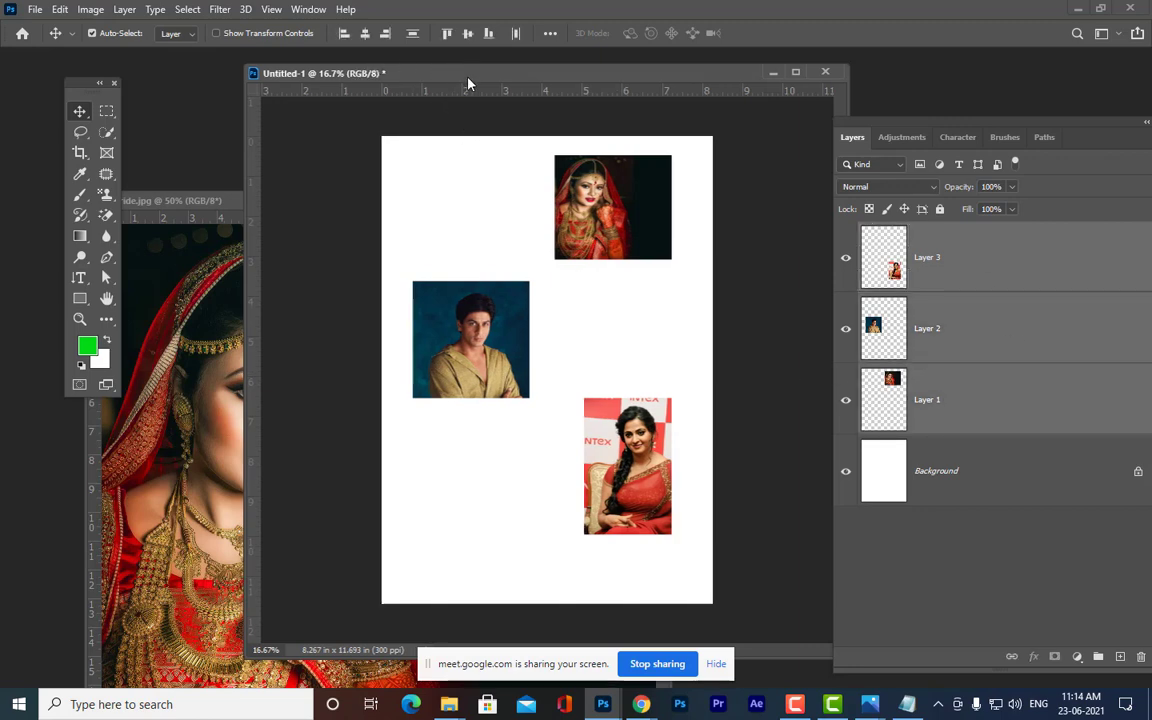
left_click_drag(468, 72, 453, 75)
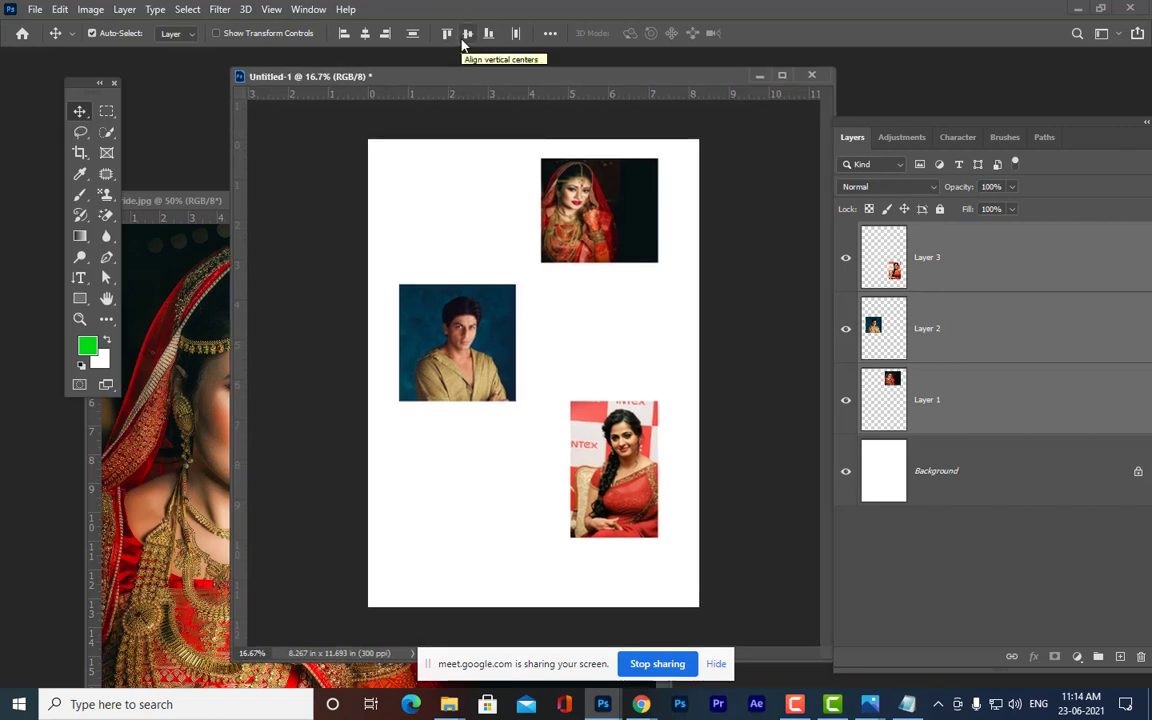
left_click(466, 34)
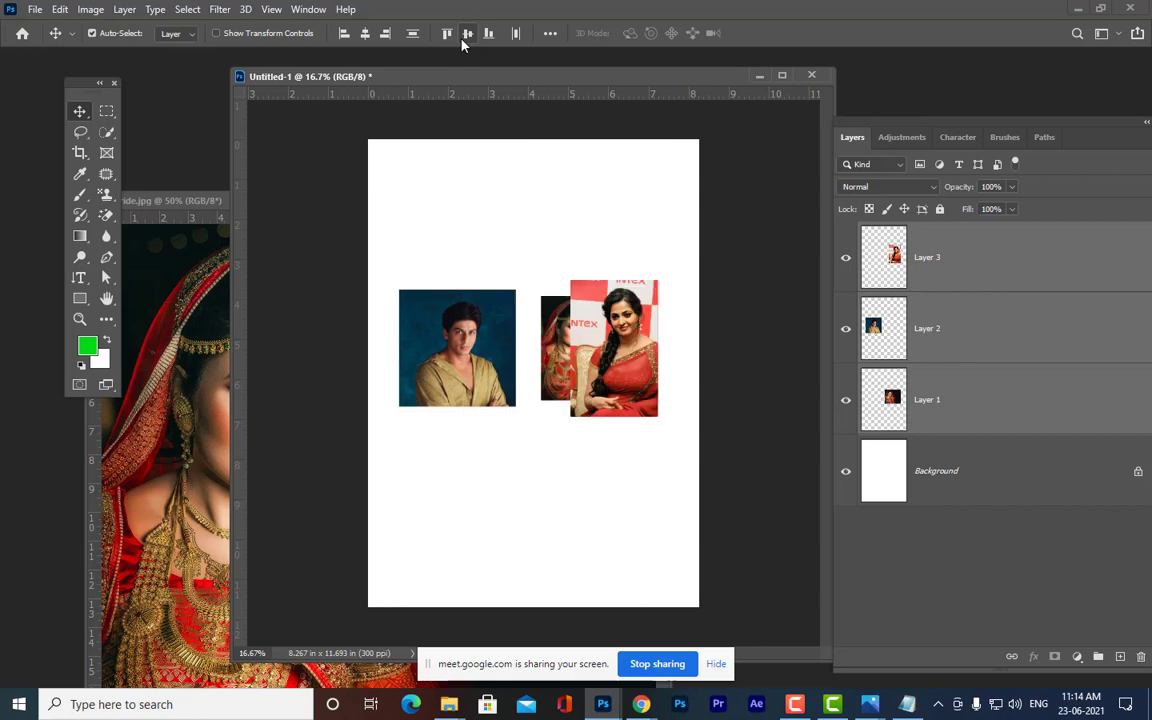
left_click(516, 34)
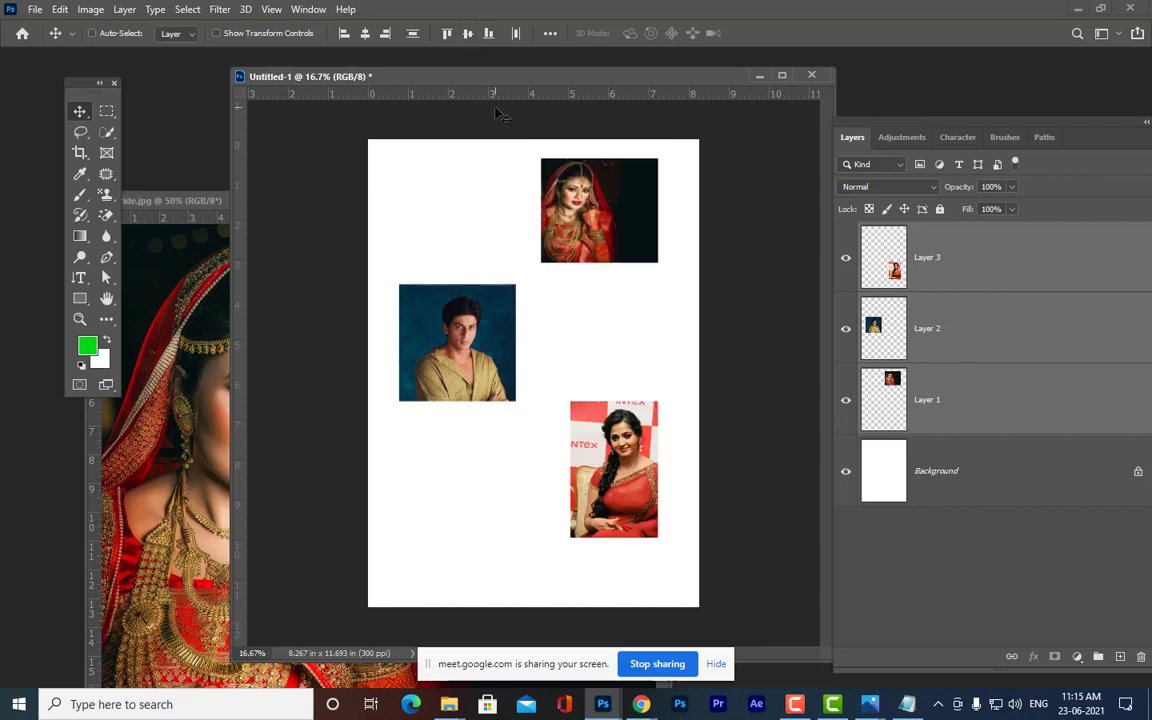
- Align the three photos on their horizontal centers and try aligning their vertical centers as well
left_click(365, 35)
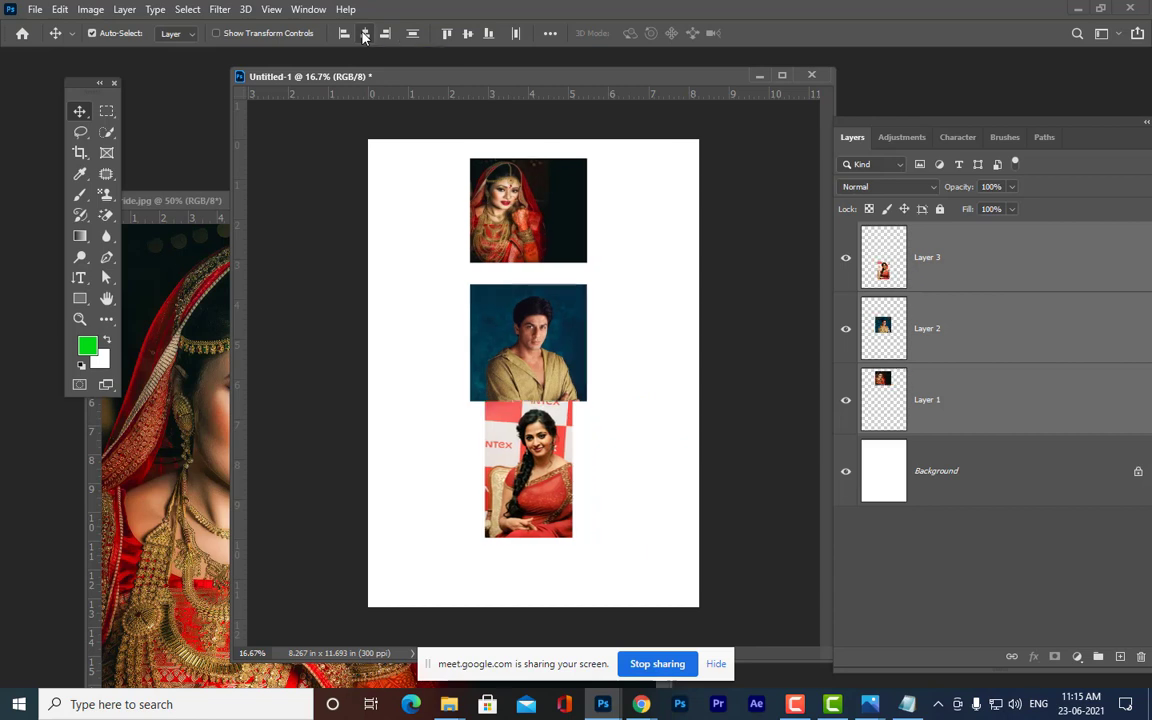
left_click(474, 37)
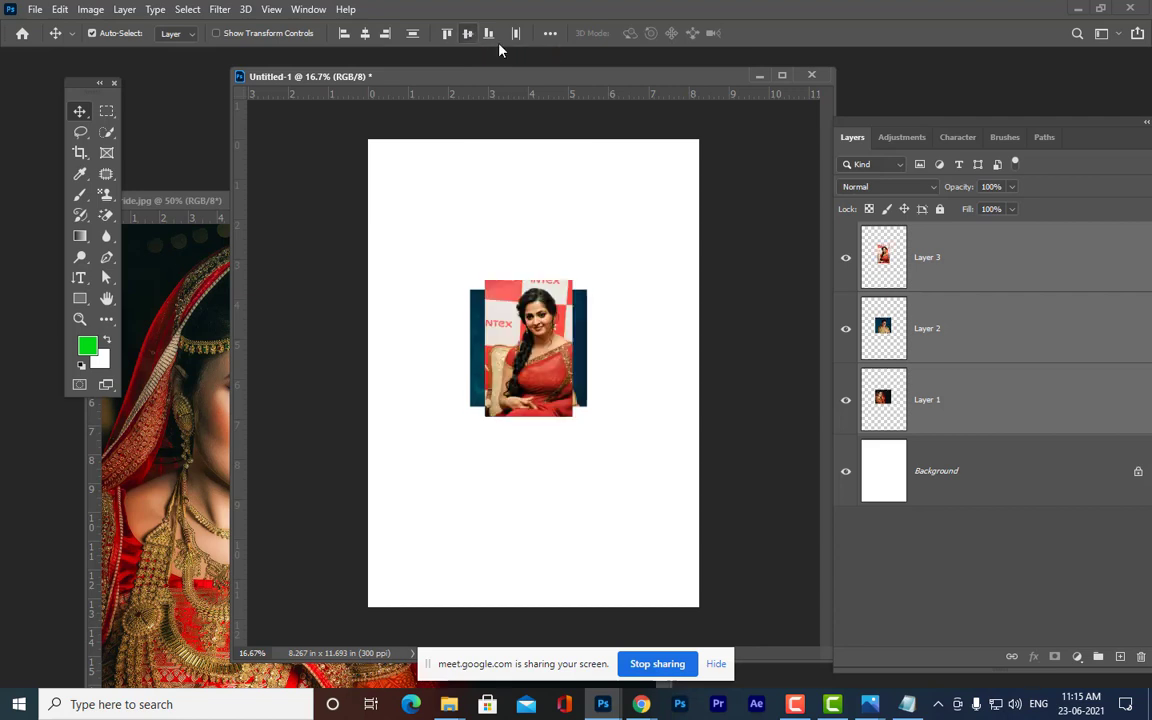
key("ctrl+z")
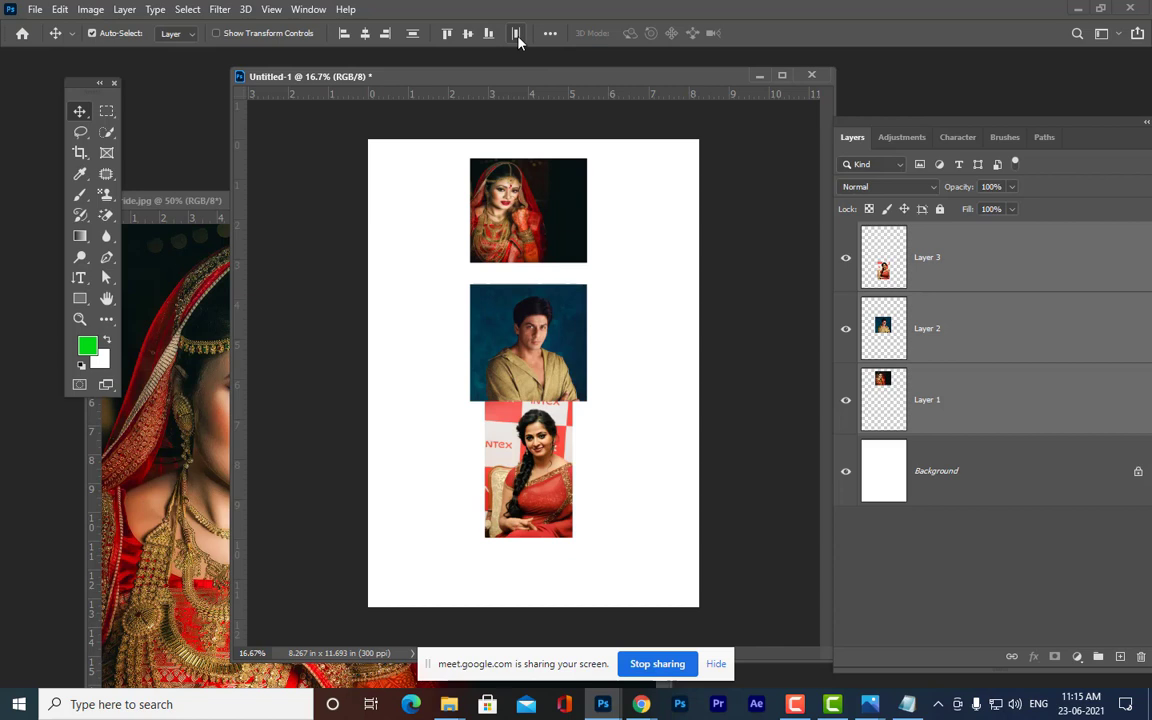
- Try distributing the three photos horizontally and vertically, and undo back to the scattered layout
left_click(517, 36)
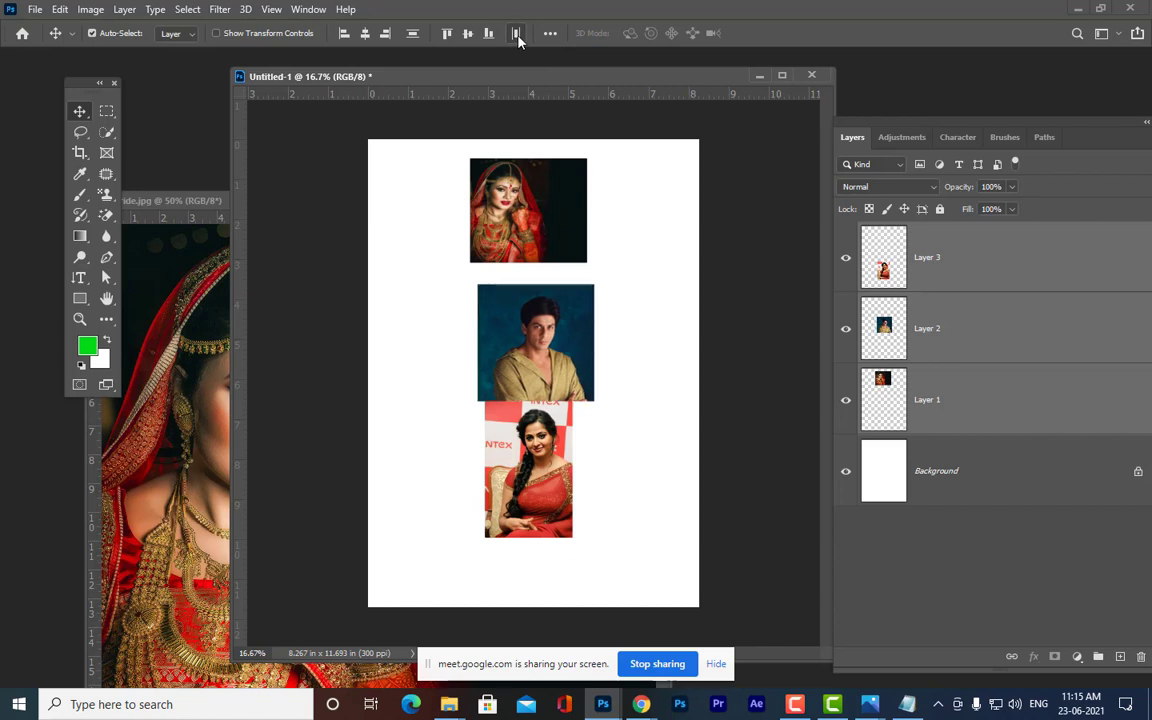
left_click(412, 36)
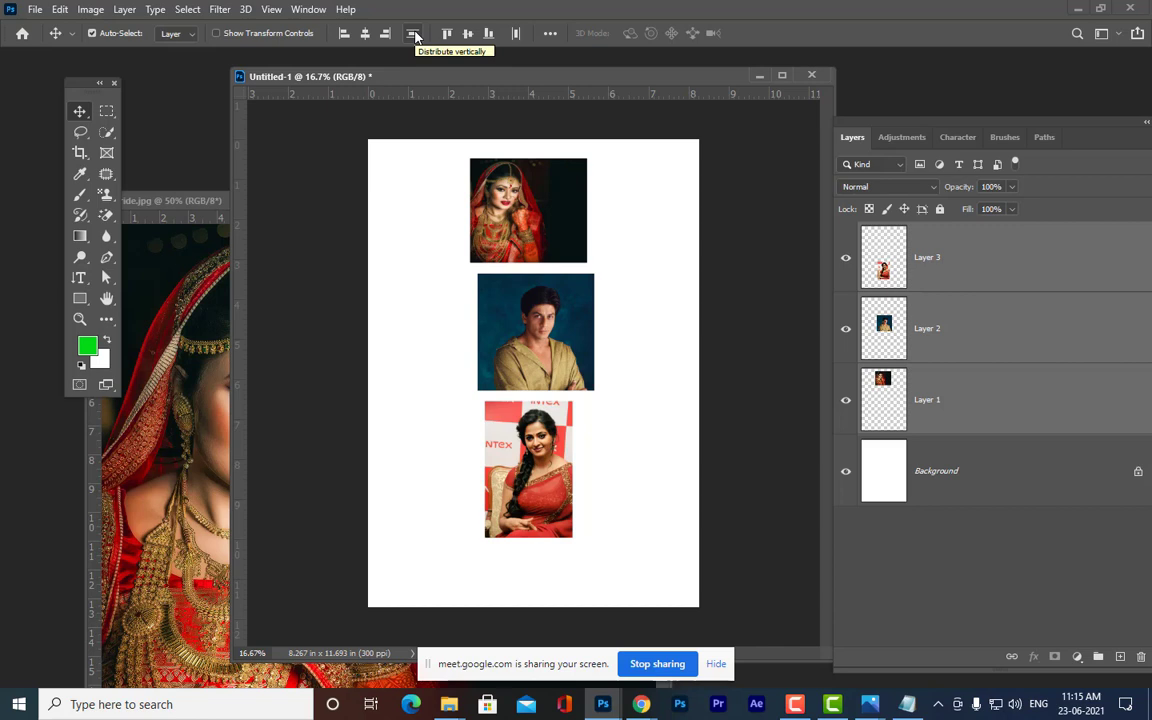
key("ctrl+z")
key("ctrl+z")
key("ctrl+z")
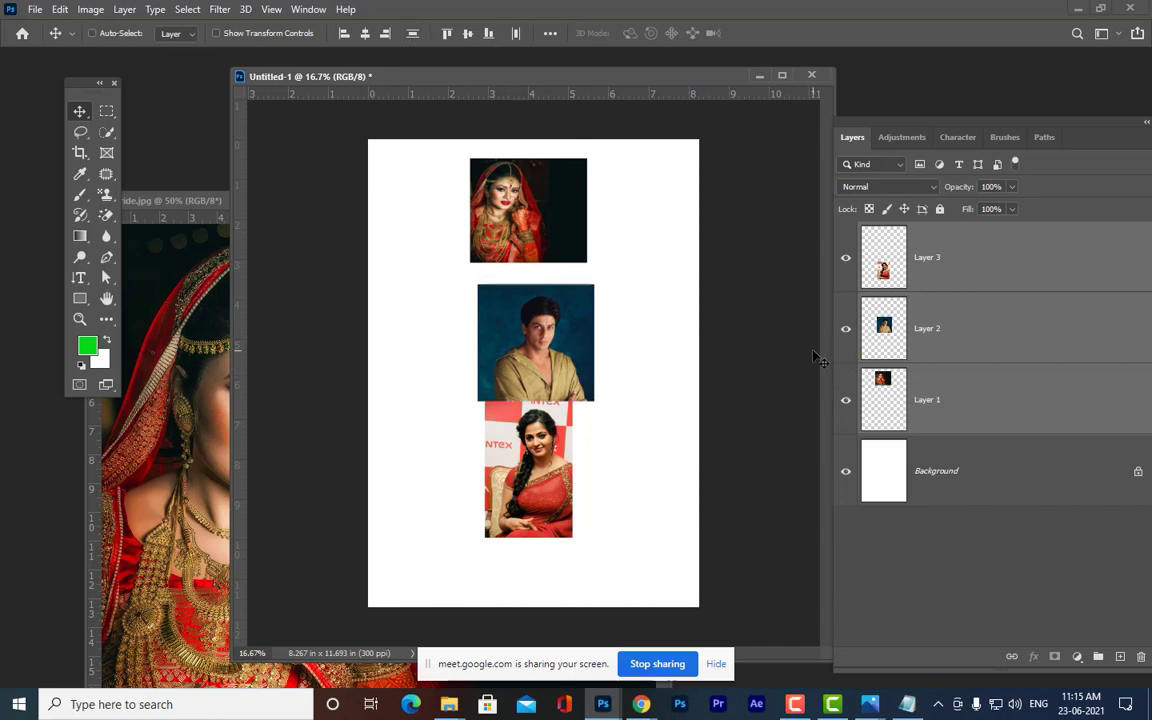
key("ctrl+z")
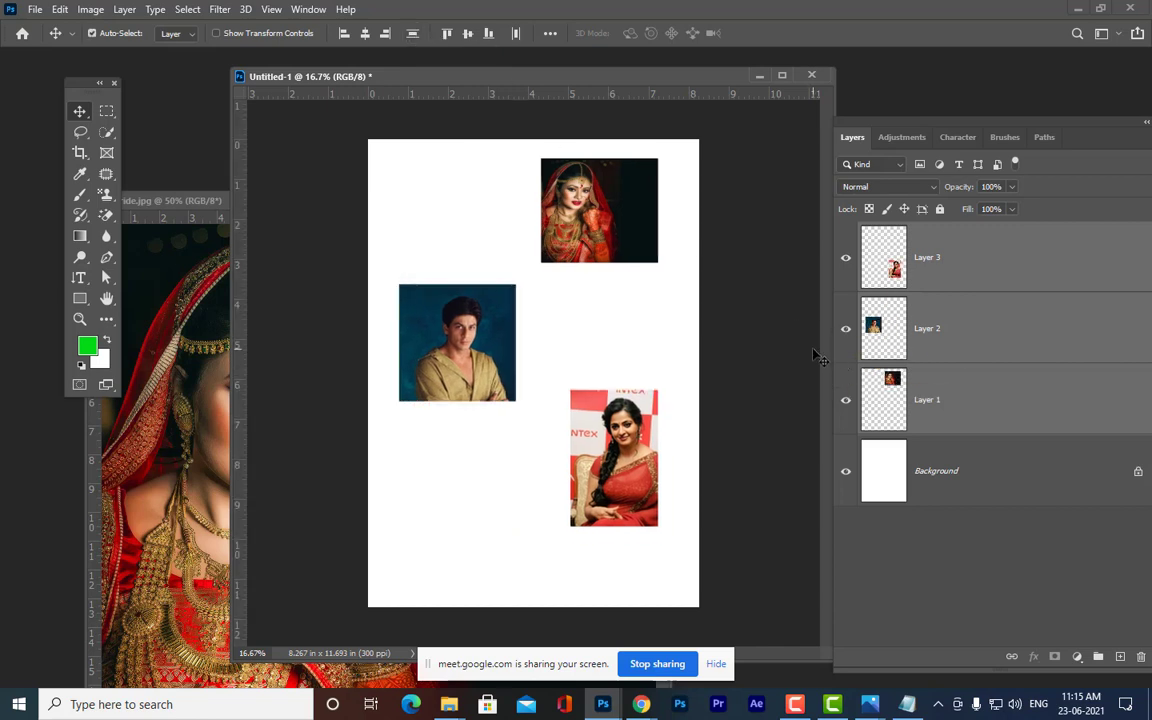
- Select Layer 1 to Layer 3, align their horizontal centers and distribute them vertically into an evenly spaced column
left_click(995, 265)
left_click(1008, 401, "shift")
left_click(366, 42)
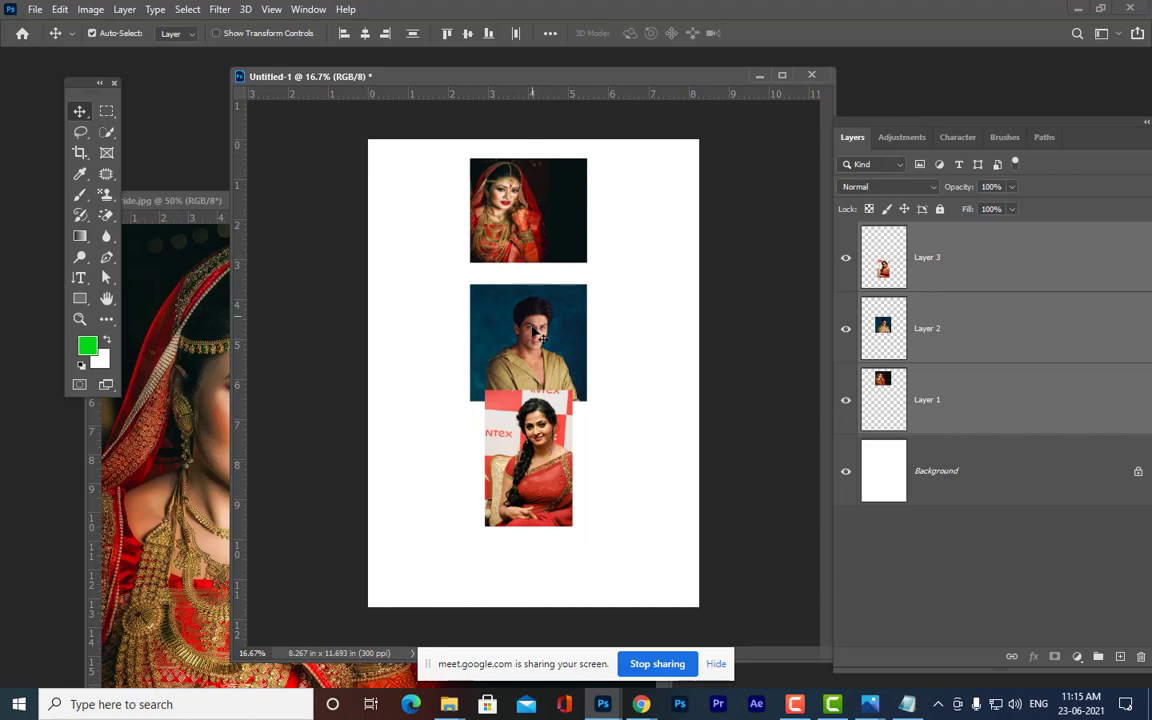
left_click(413, 34)
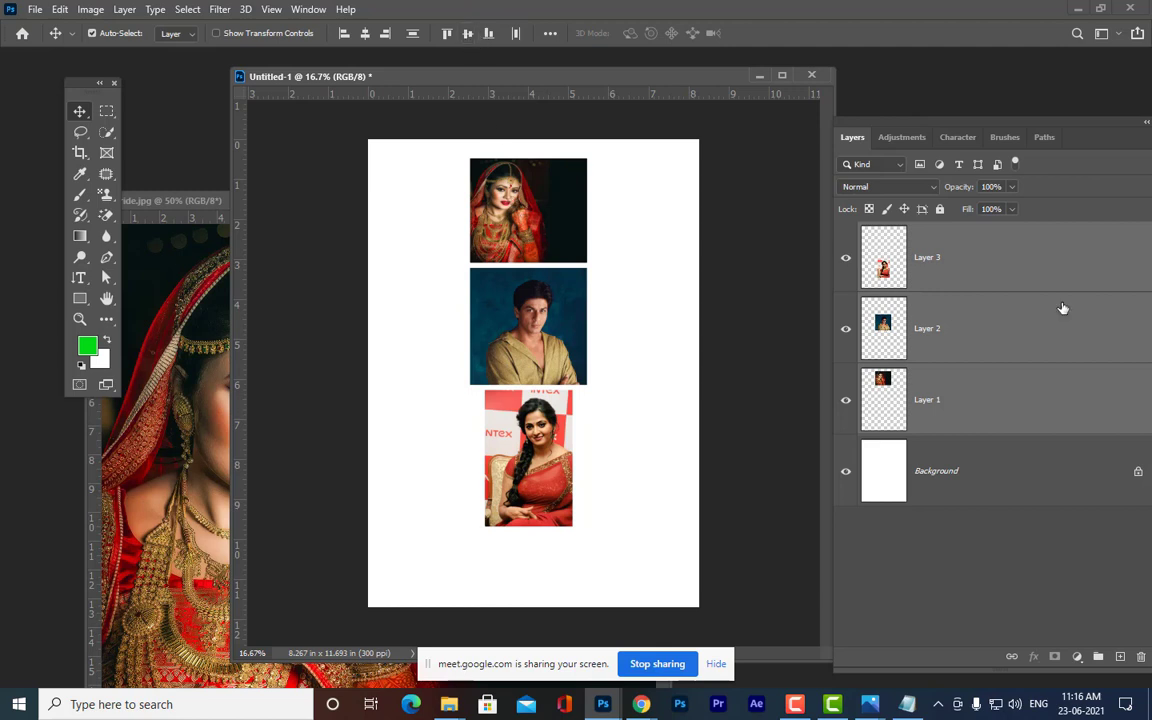
- Scatter the photos on the page: bride at the left edge, man at upper right, woman in the red sari at lower middle
left_click_drag(513, 210, 448, 212)
left_click(630, 247)
left_click(490, 212)
left_click_drag(467, 337, 551, 196)
left_click_drag(406, 188, 406, 272)
left_click_drag(566, 242, 565, 307)
- Scale the bride and man photos together to 59.90% with Free Transform and place them in the page's upper left
left_click(975, 411, "ctrl")
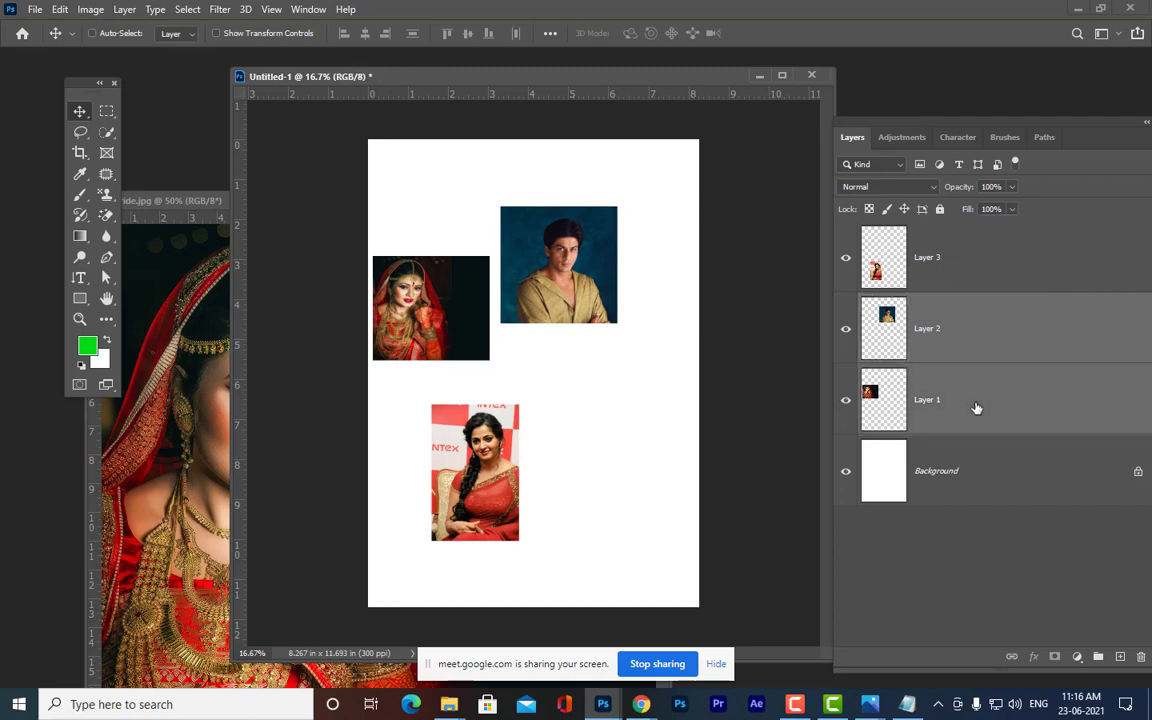
key("ctrl+t")
left_click_drag(618, 364, 563, 329)
key("ctrl+z")
mouse_move(539, 292)
left_mouse_down()
mouse_move(532, 278)
mouse_move(521, 288)
left_mouse_up()
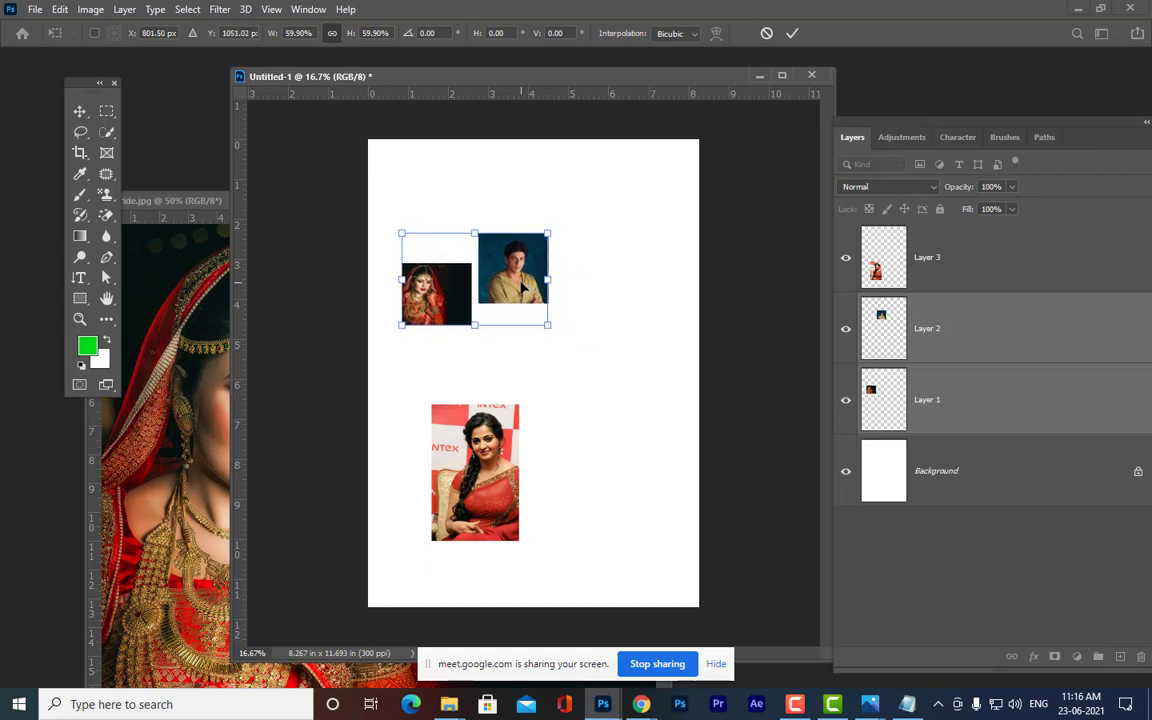
left_click(792, 386)
- Move the red-sari photo to the right of the other two and scale it down to a similar size
left_click(972, 262)
left_click_drag(497, 470, 642, 313)
key("ctrl+t")
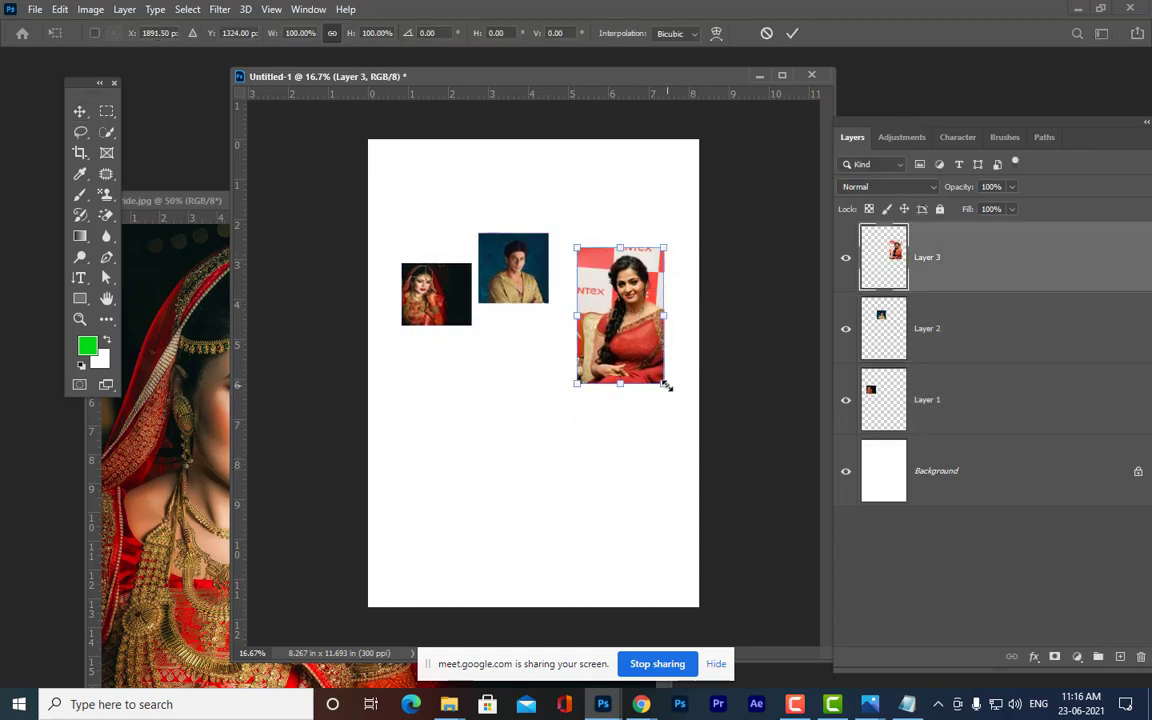
left_click_drag(666, 386, 652, 364)
mouse_move(625, 308)
left_mouse_down()
mouse_move(607, 299)
mouse_move(633, 297)
mouse_move(615, 296)
left_mouse_up()
key("Return")
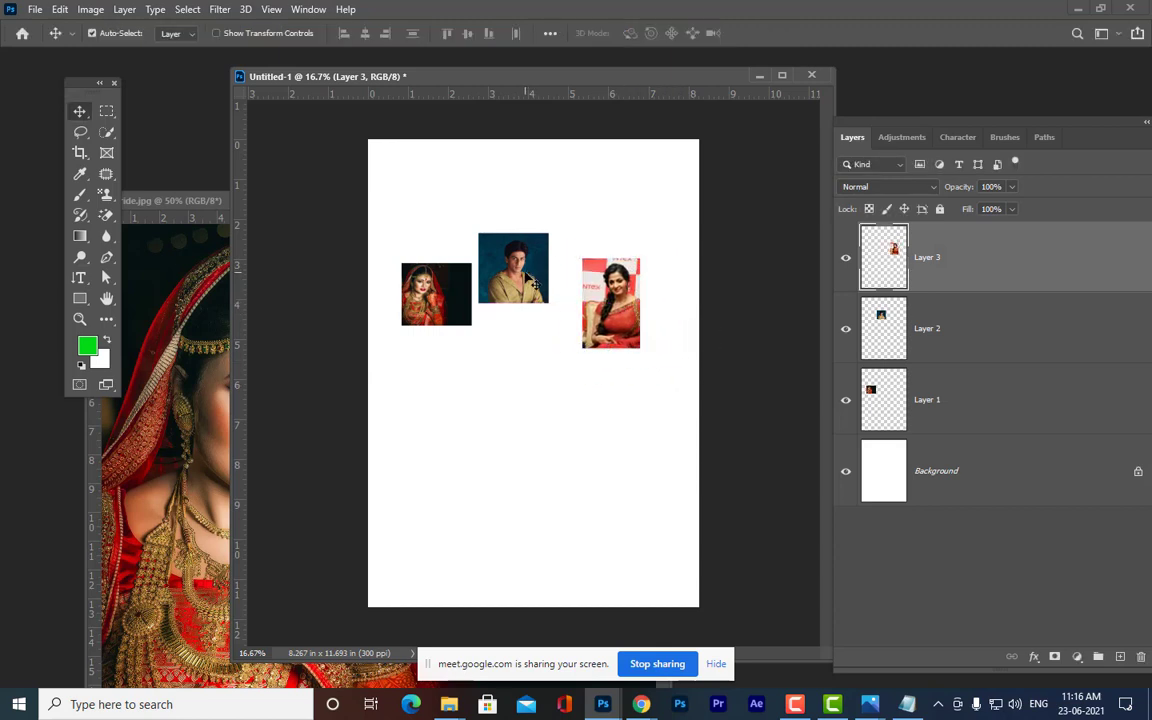
- Place the man's photo higher between the two women and nudge the bride's photo up level with the red-sari photo
left_click_drag(529, 274, 498, 232)
left_click(948, 327)
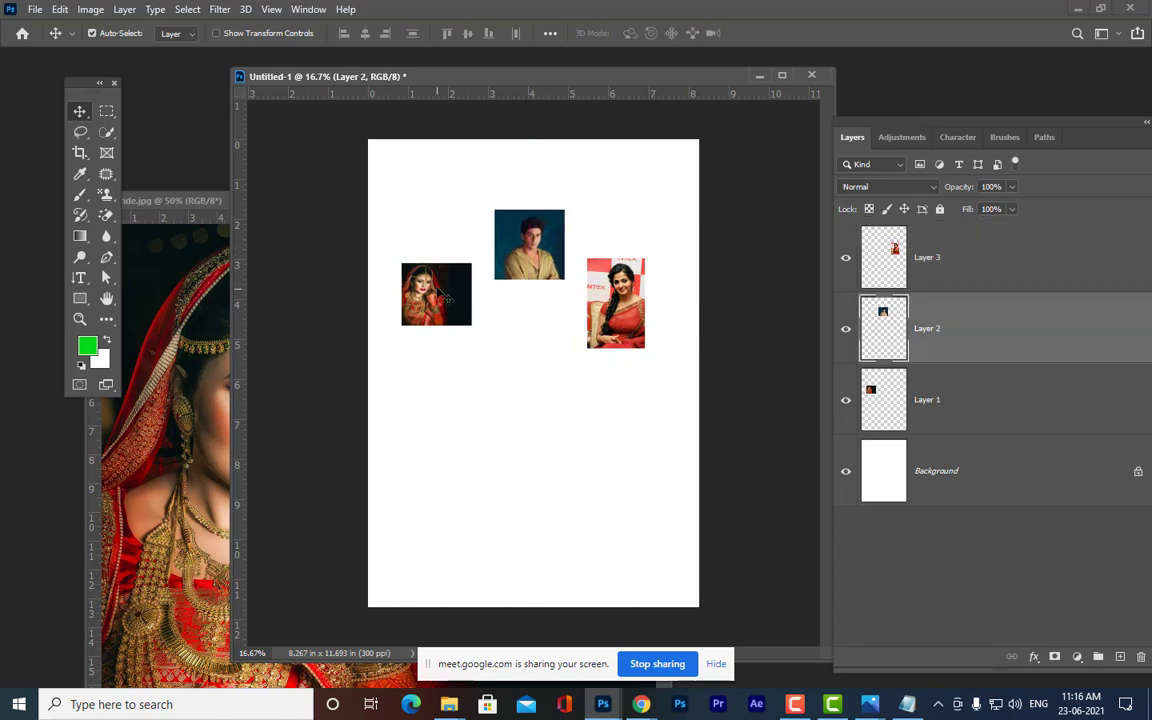
right_click(437, 297)
left_click(467, 301)
mouse_move(440, 299)
left_mouse_down()
mouse_move(456, 317)
mouse_move(430, 293)
mouse_move(441, 293)
left_mouse_up()
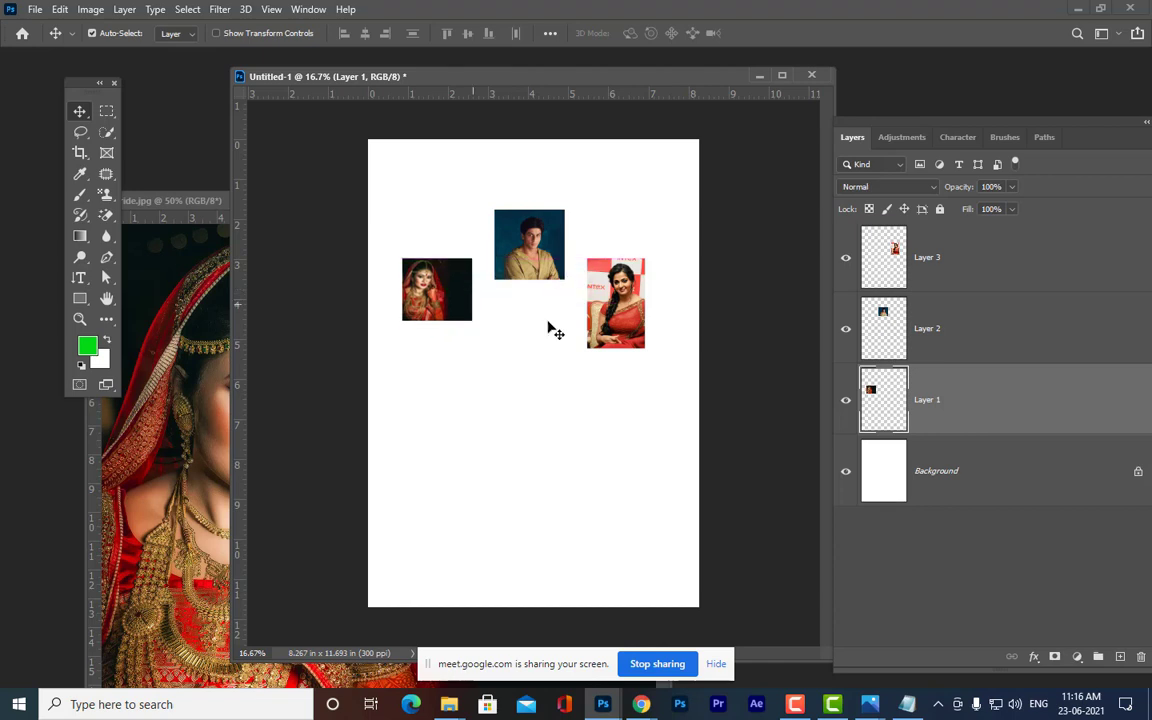
- Select all three photo layers, try aligning their top edges and undo the alignment
left_click(1003, 329, "ctrl")
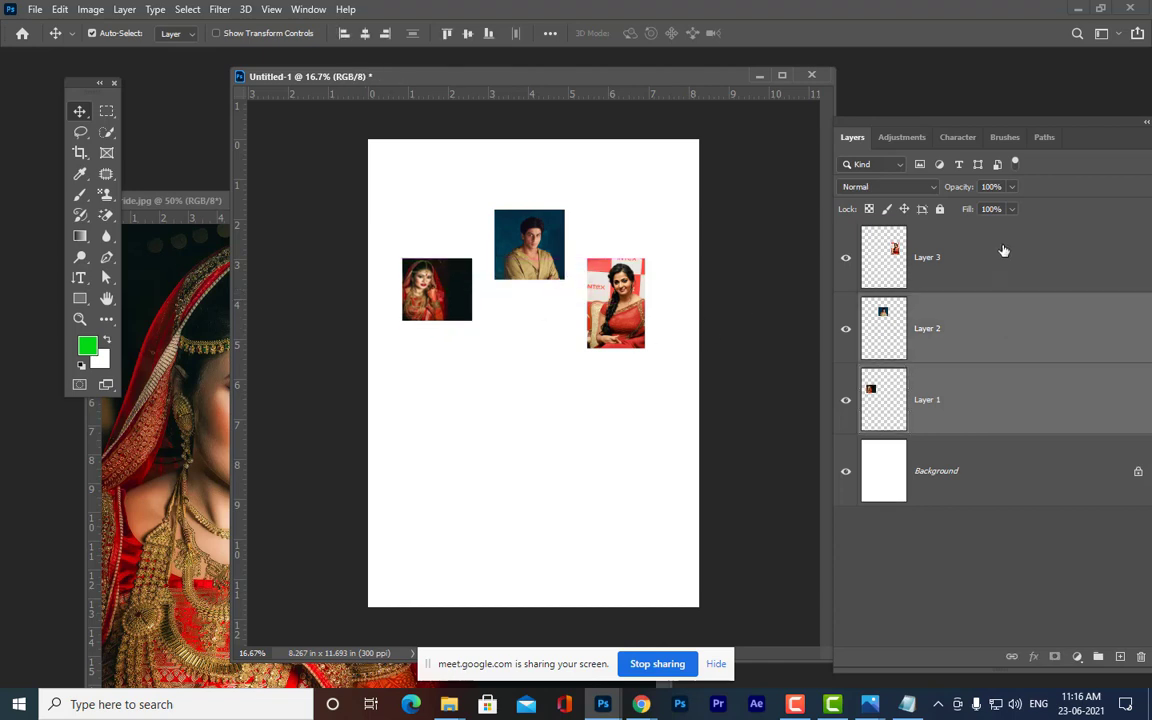
left_click(1003, 250, "ctrl")
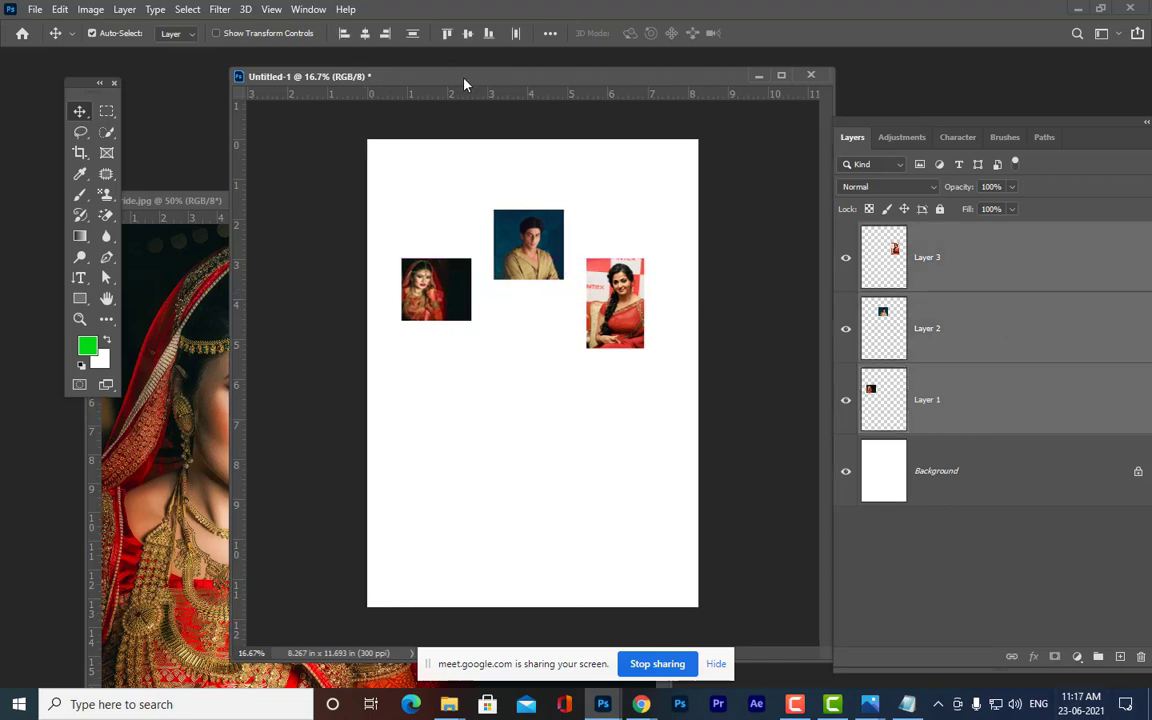
left_click_drag(417, 68, 404, 57)
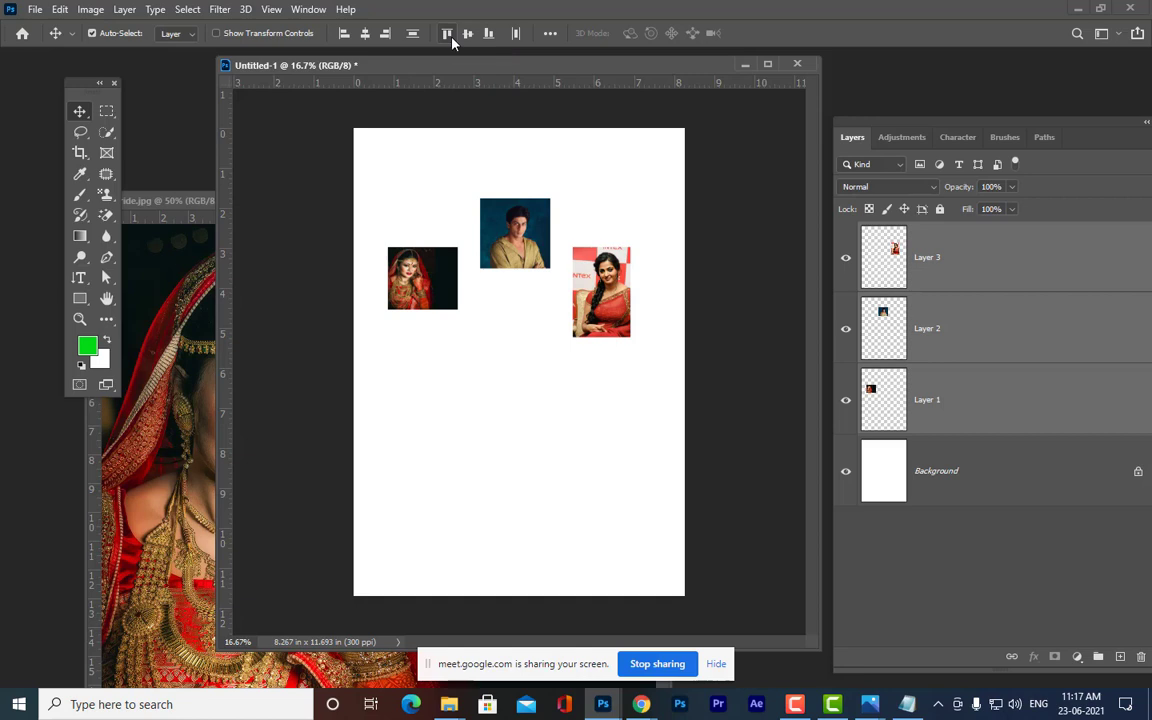
left_click(448, 34)
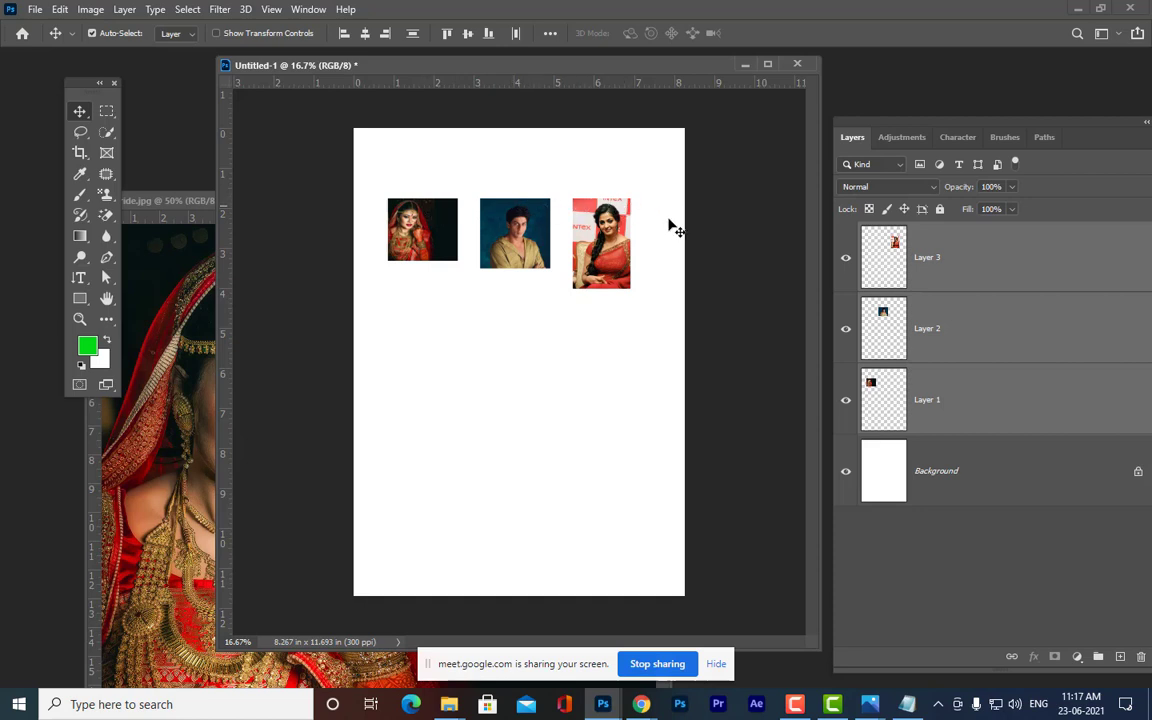
key("ctrl+z")
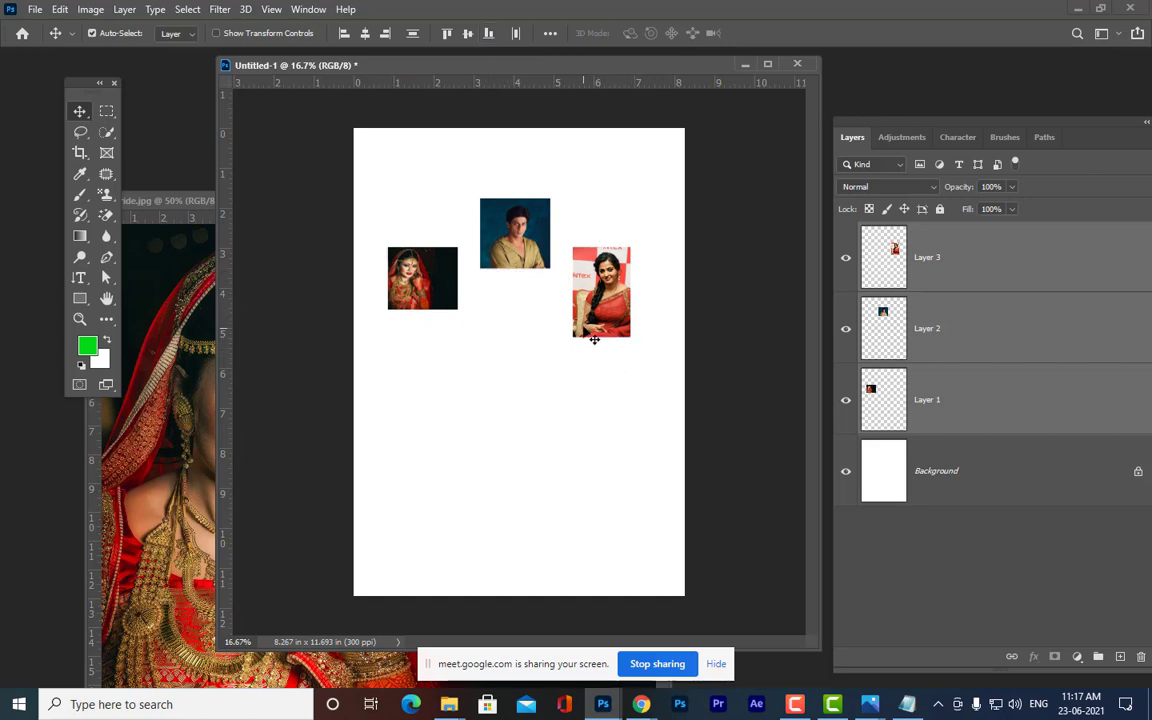
- Try aligning the photos' bottom edges, undo it, and align their vertical centers instead
left_click(488, 33)
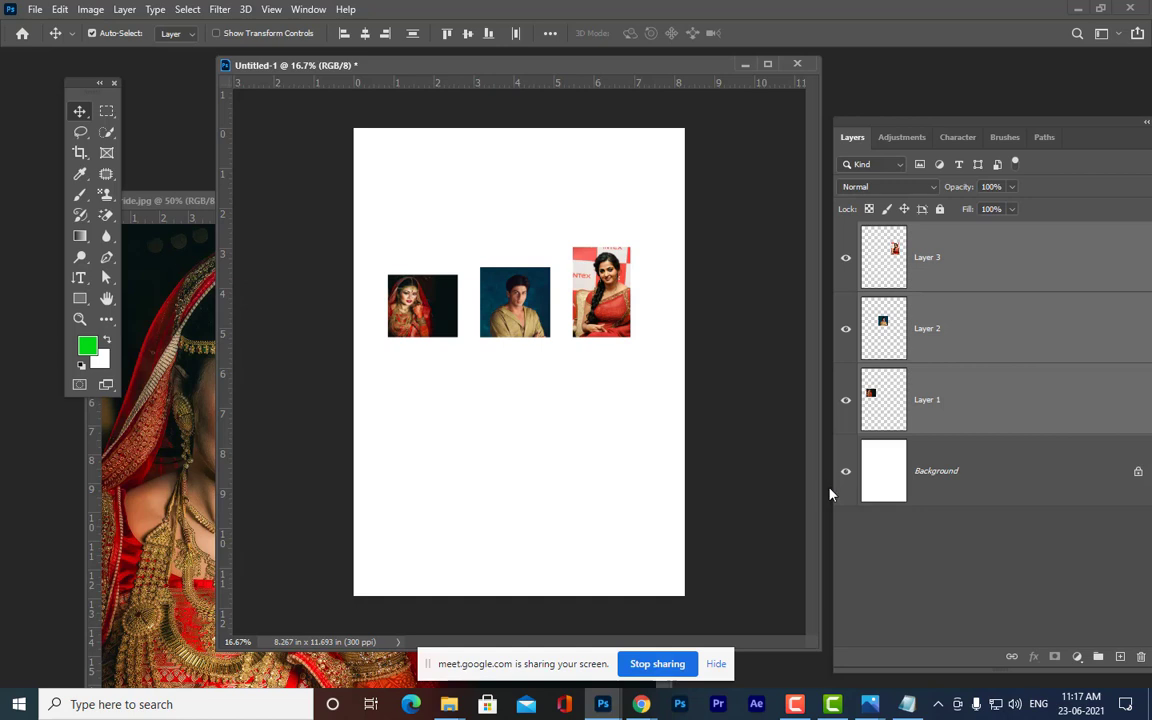
key("ctrl+z")
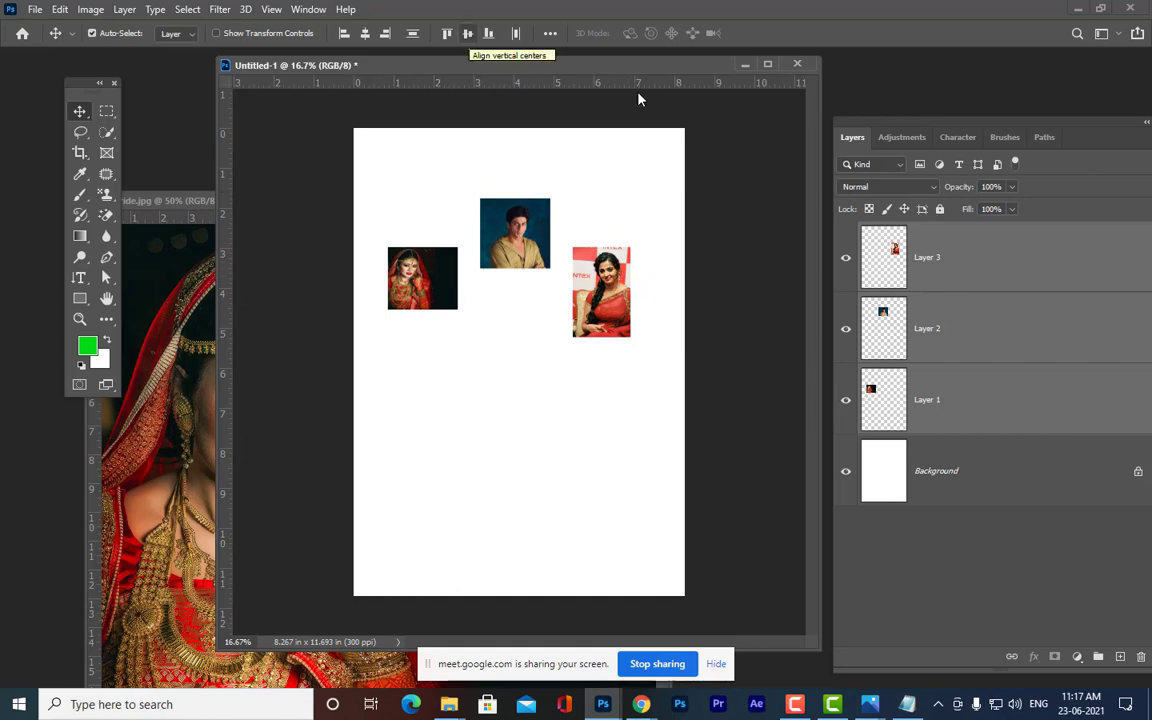
left_click(467, 36)
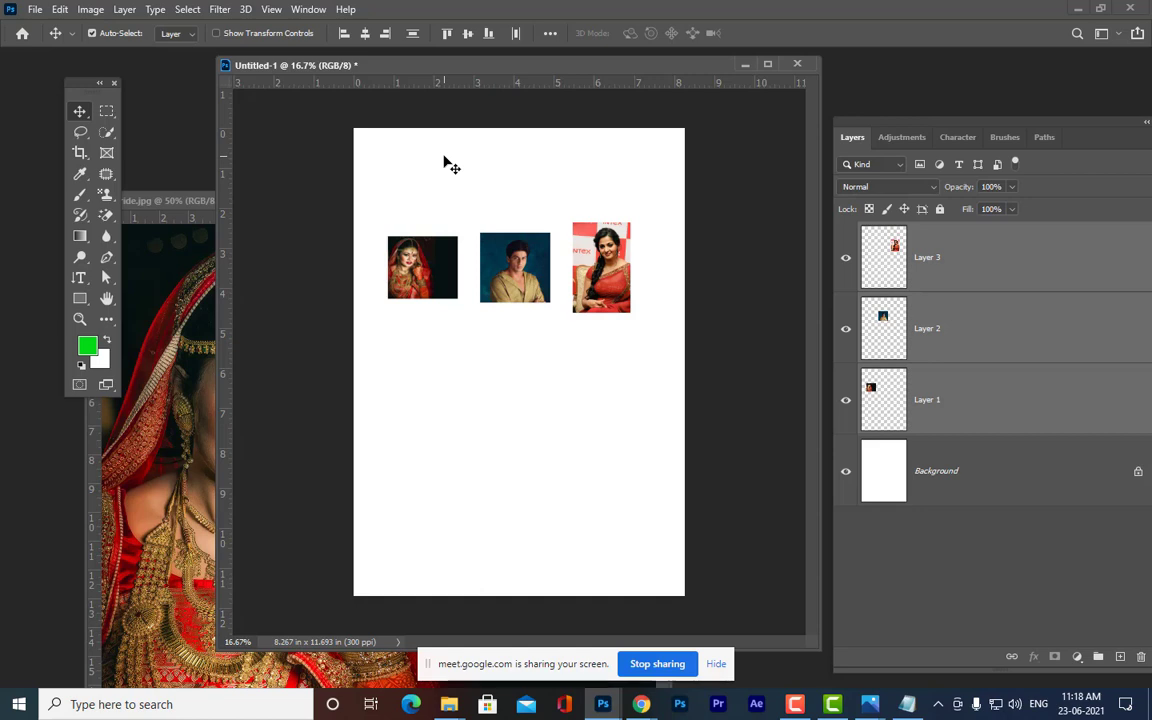
- Move the man's and red-sari photos down to form a descending diagonal from the bride's photo
left_click(980, 320)
left_click_drag(516, 281, 478, 376)
right_click(592, 274)
left_click(597, 284)
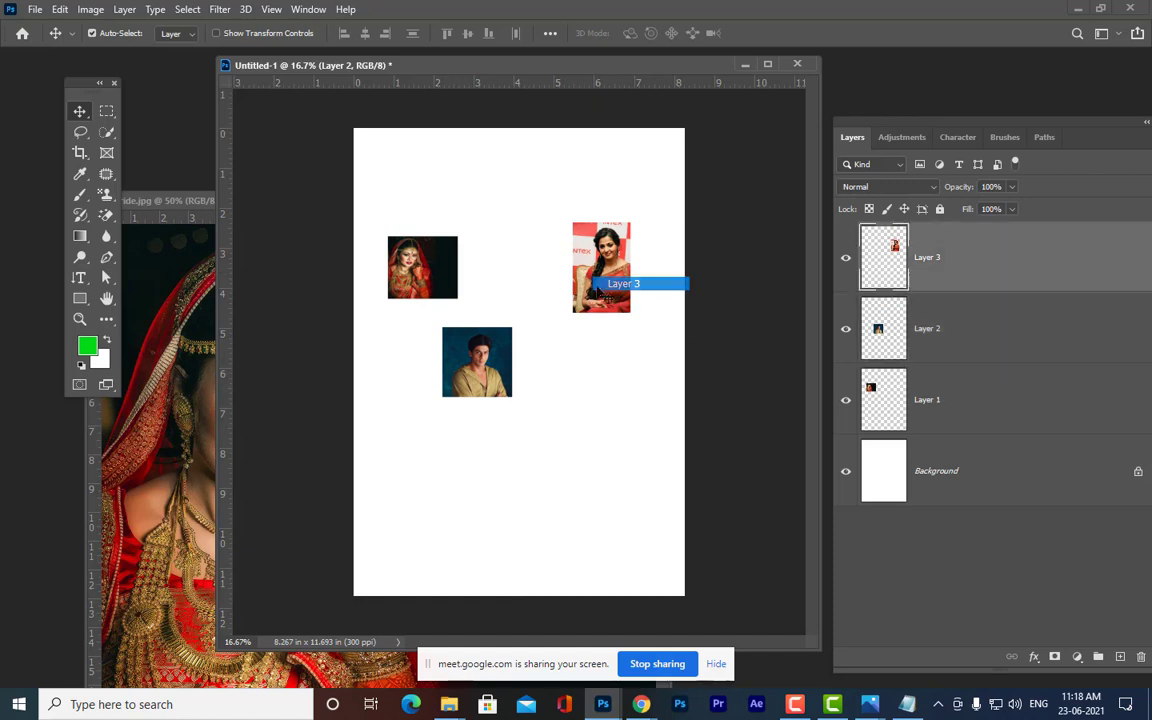
left_click_drag(597, 290, 515, 495)
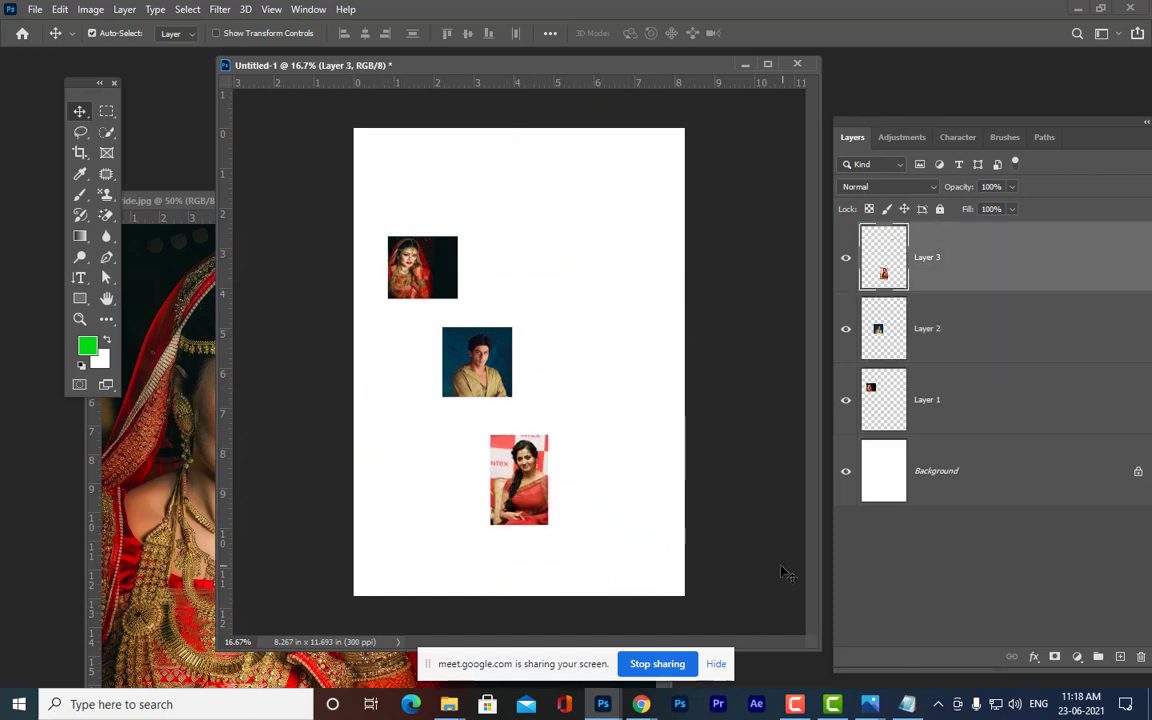
- Select all three photo layers and try aligning their left edges and their right edges, undoing each alignment
left_click(1018, 399, "shift")
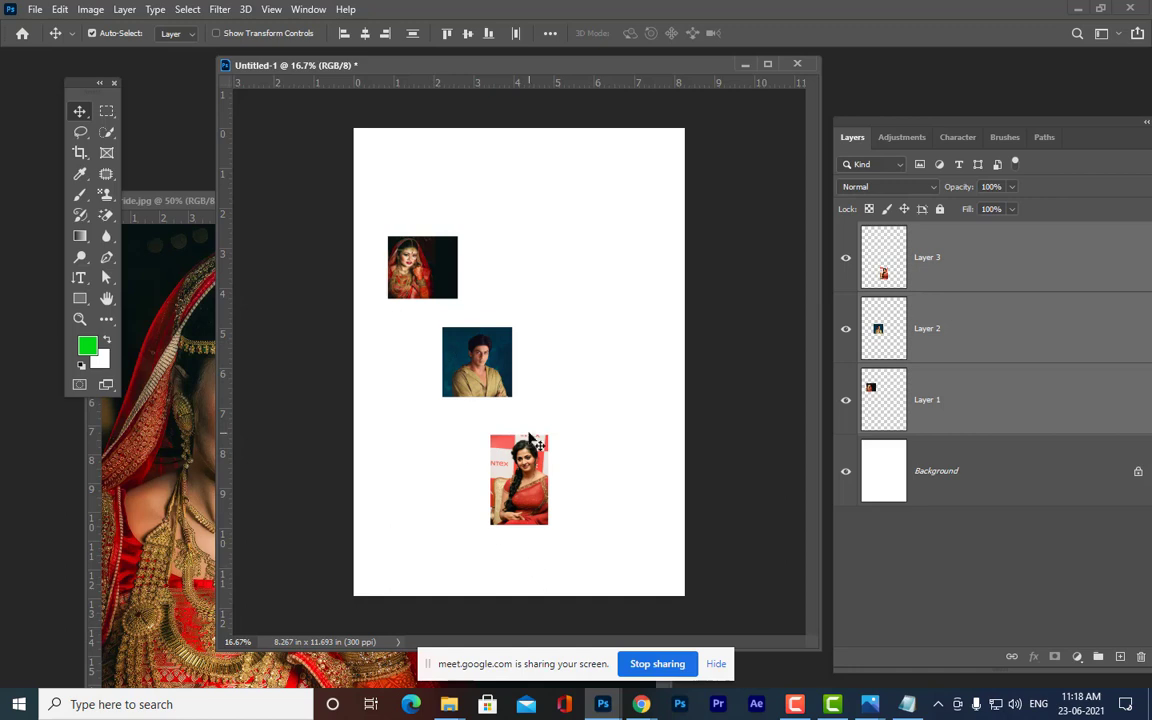
left_click(343, 34)
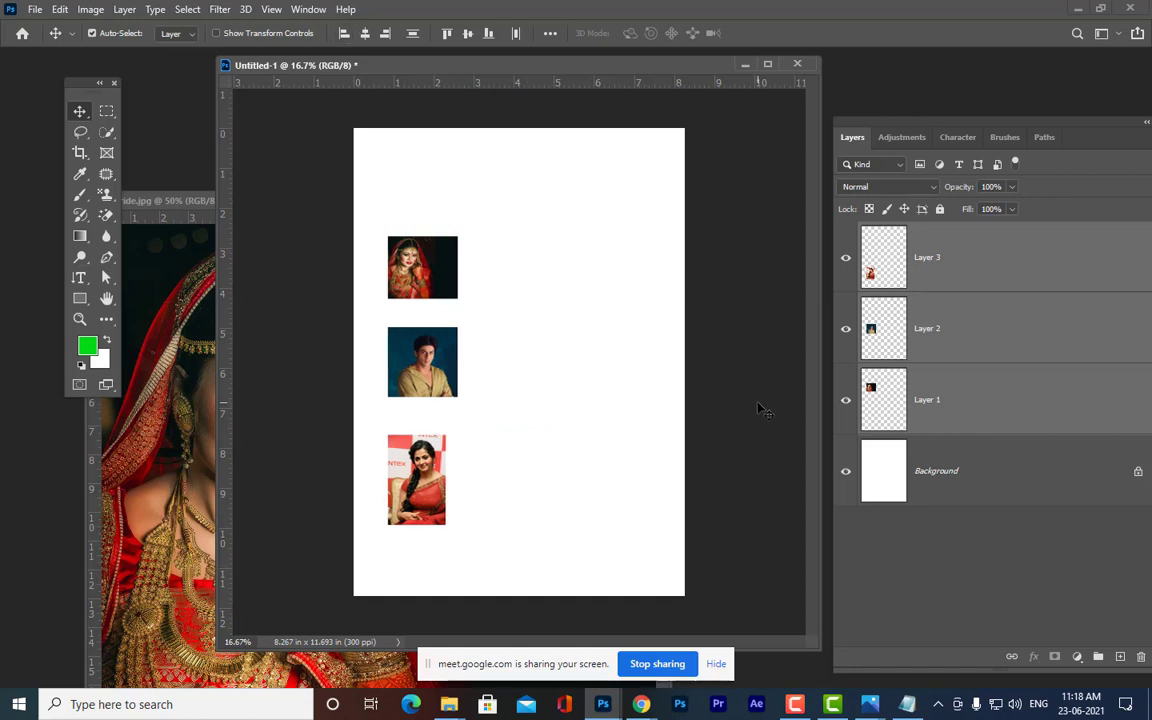
key("ctrl+z")
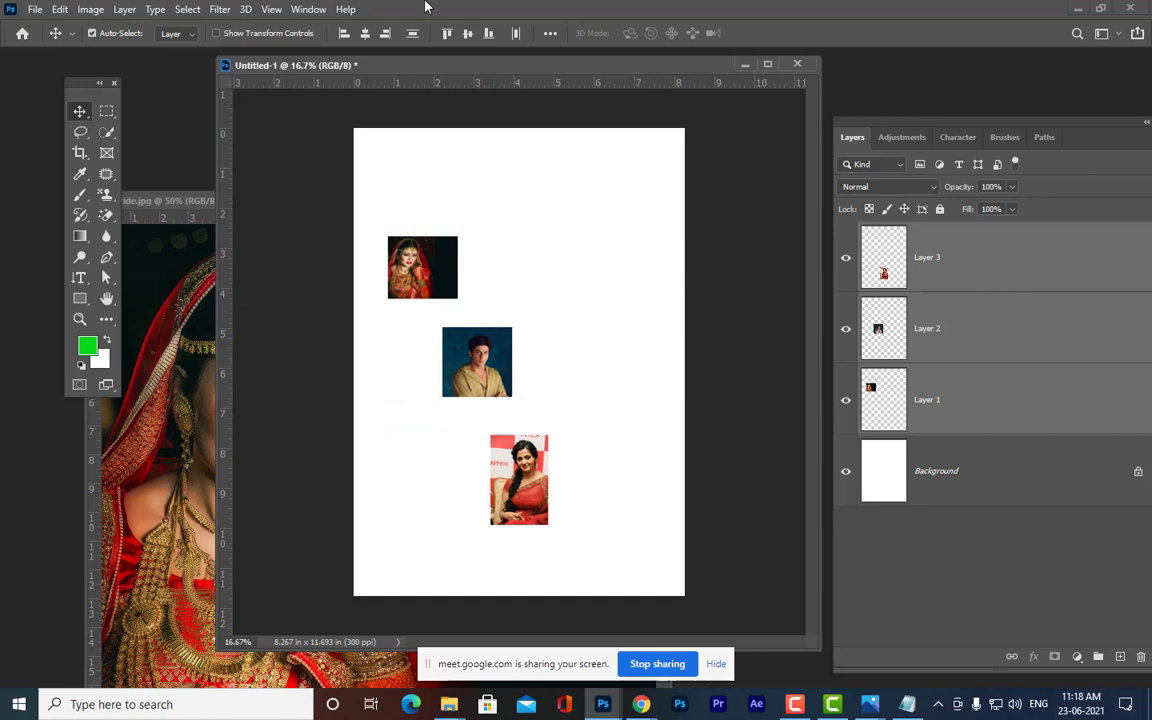
left_click(387, 38)
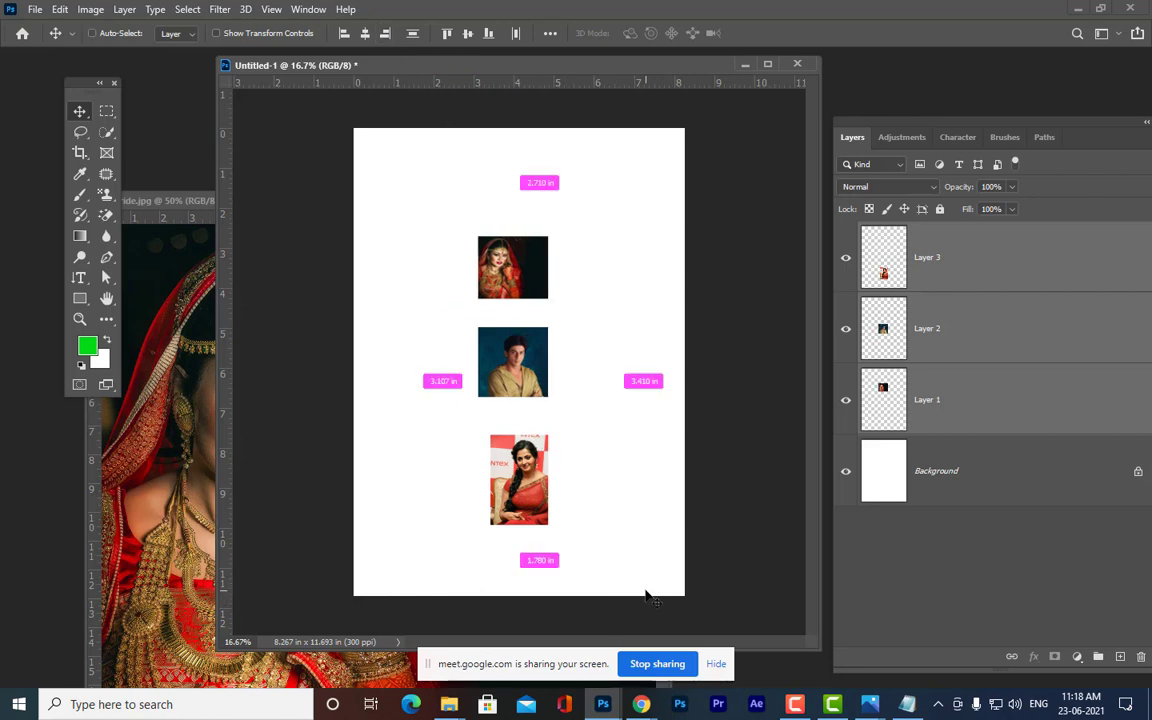
key("ctrl+z")
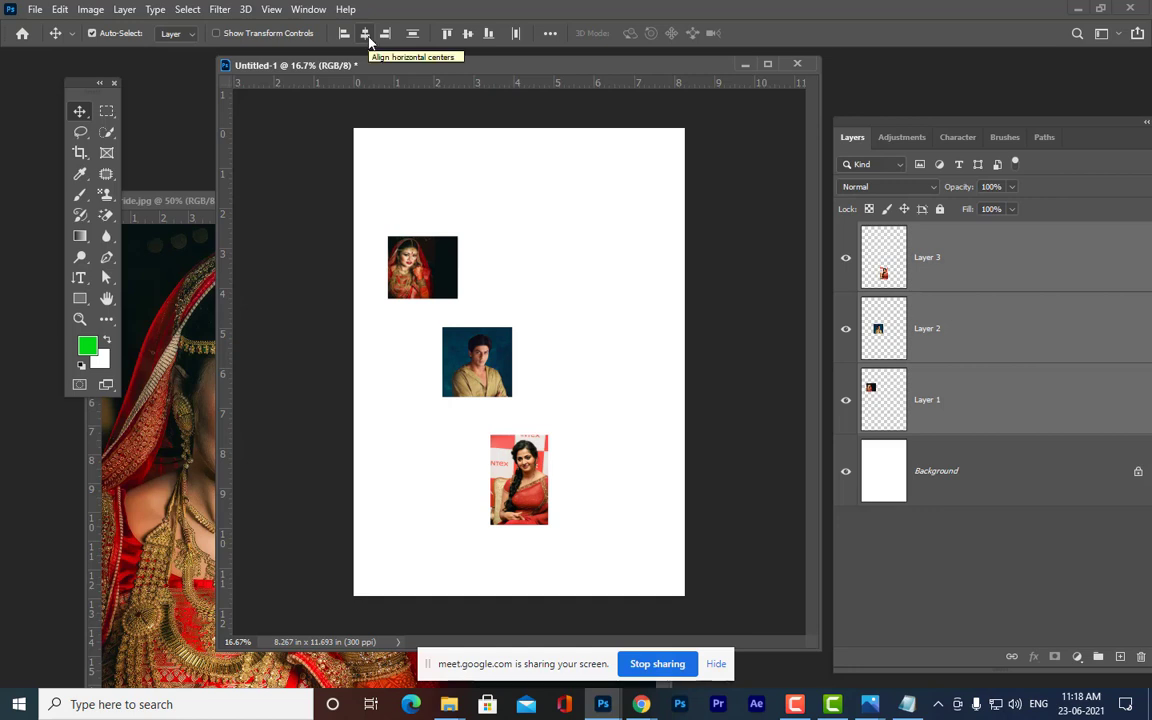
- Align the three selected photo layers by their horizontal centers to form a single column
left_click(365, 33)
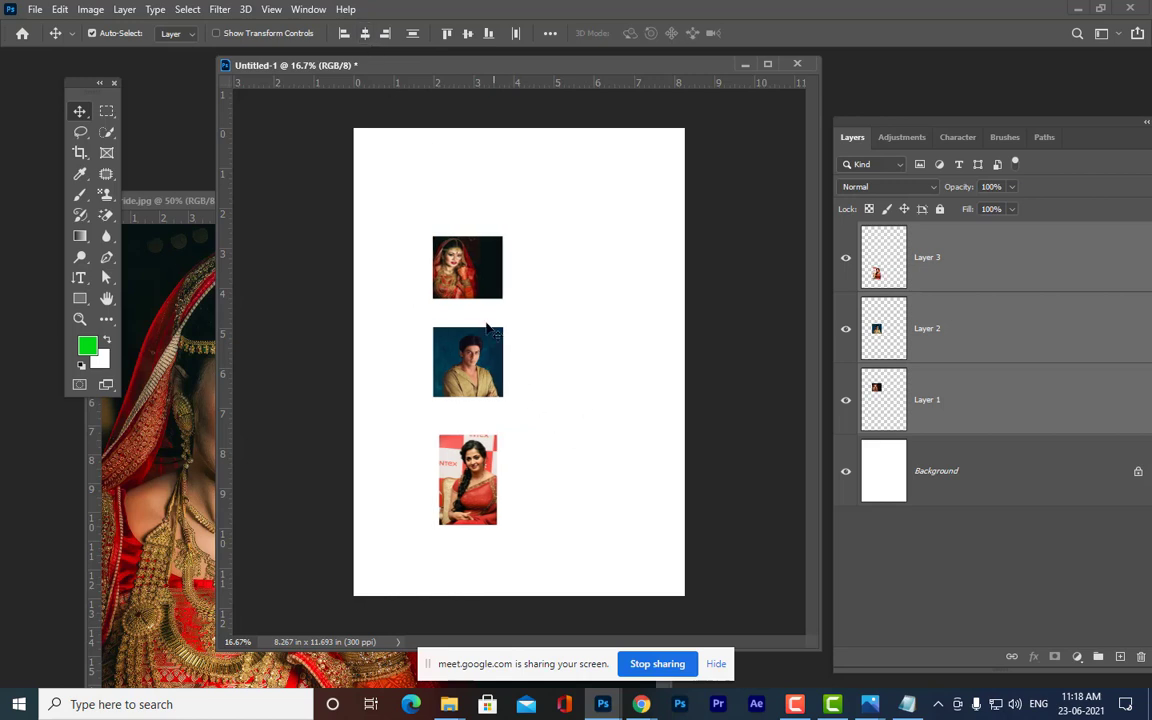
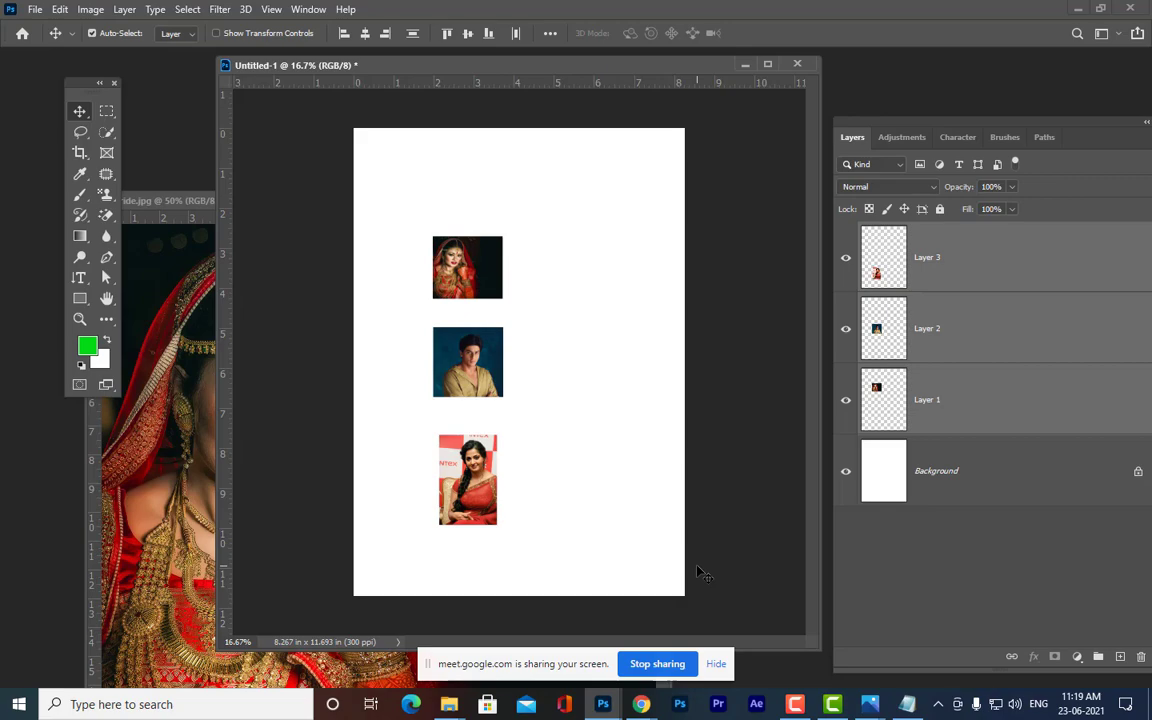
- Switch to WhatsApp Web in Chrome and open the MWF 10-12pm Photoshop group chat to read its unread message
left_click(642, 704)
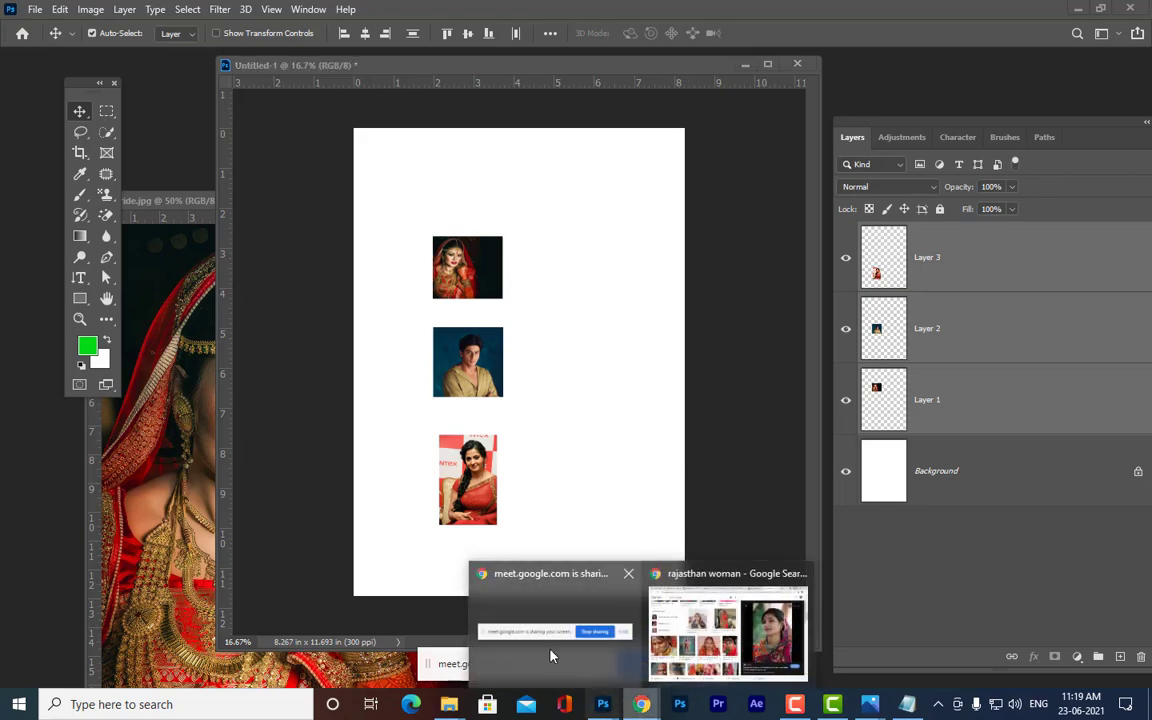
left_click(550, 653)
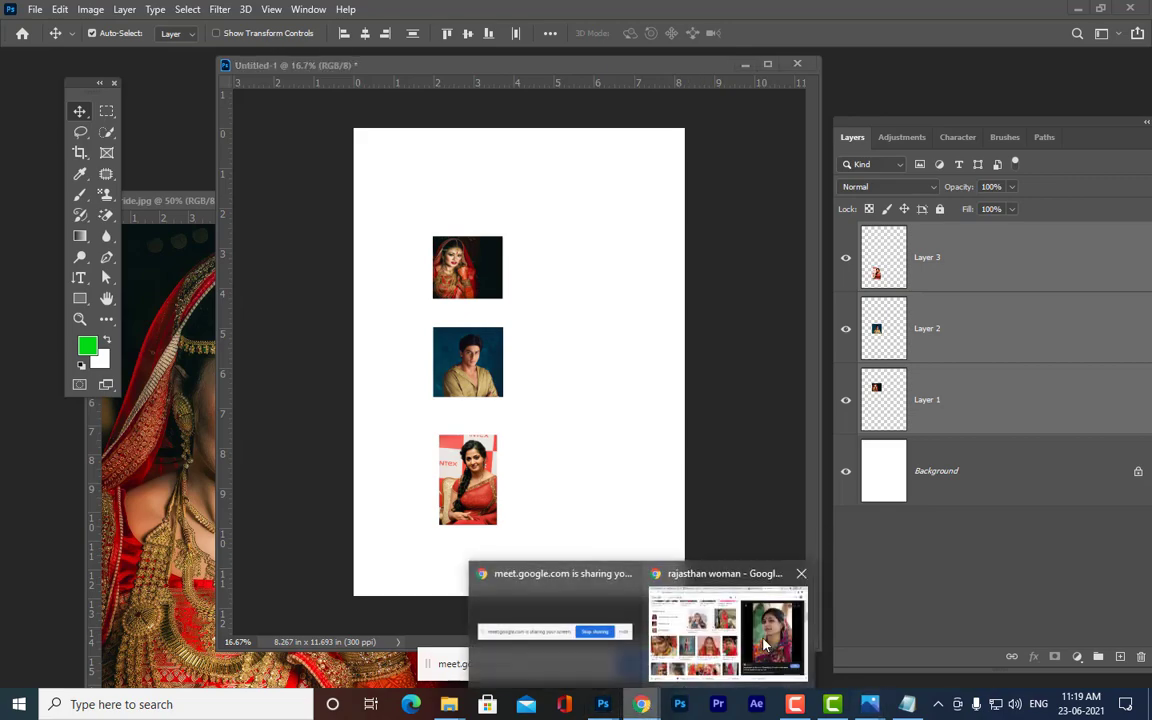
left_click(757, 643)
left_click(66, 13)
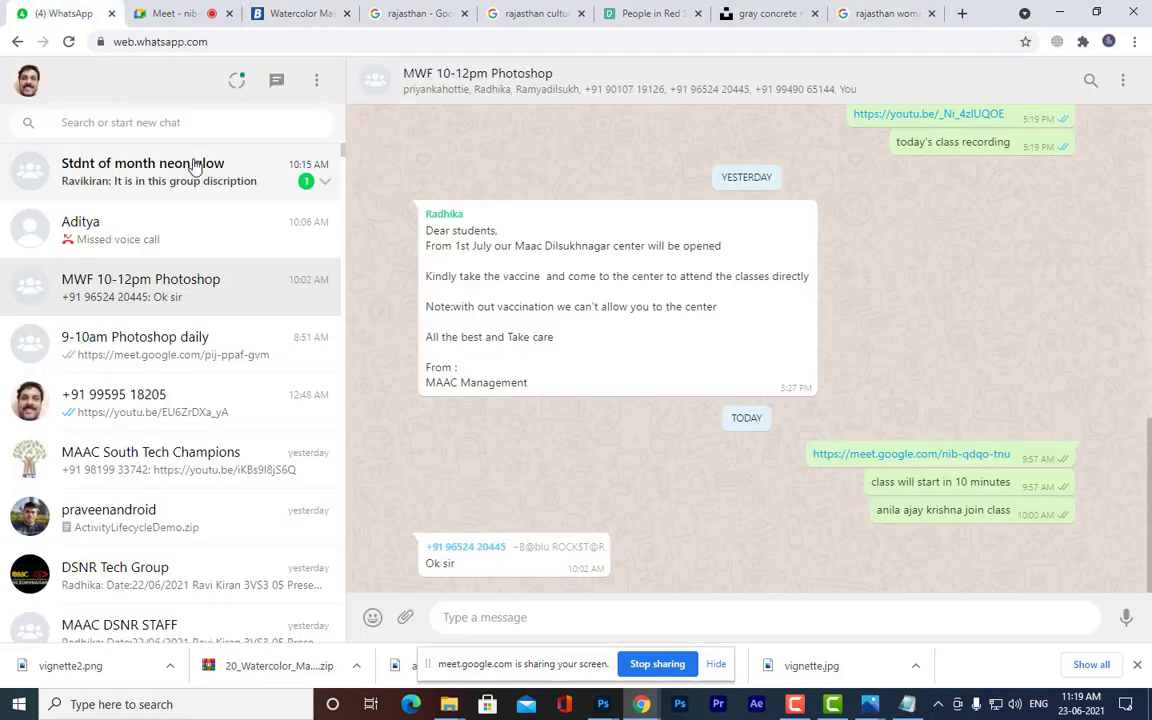
left_click(216, 219)
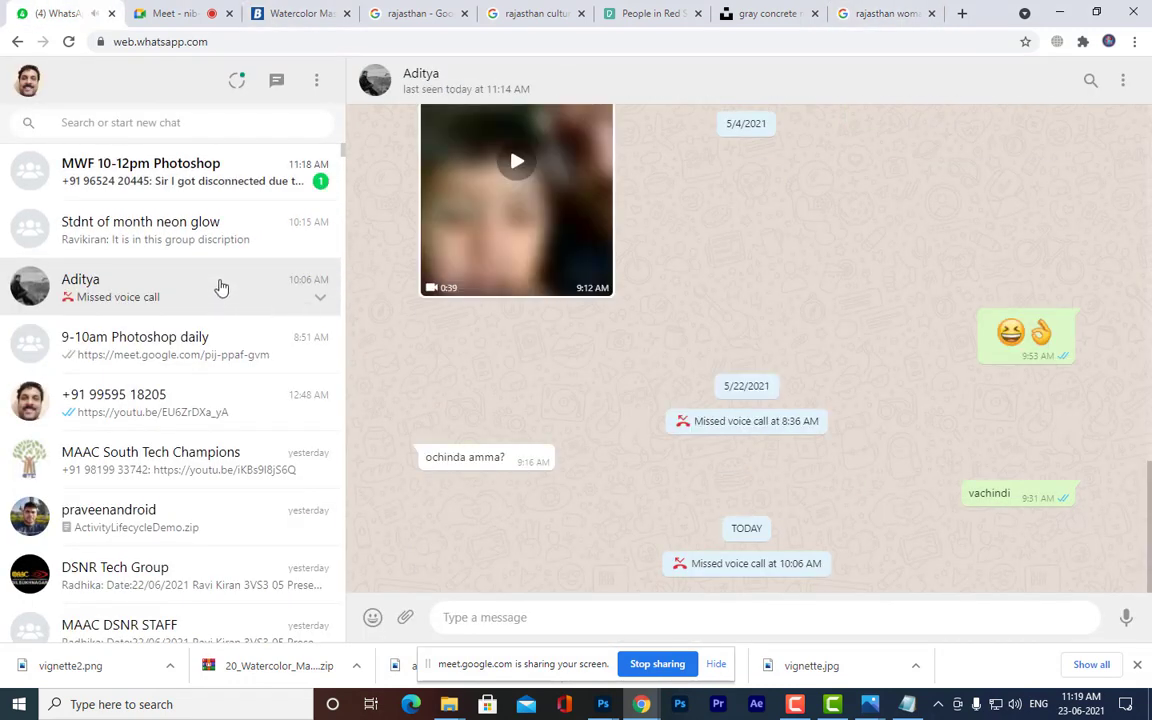
left_click(216, 177)
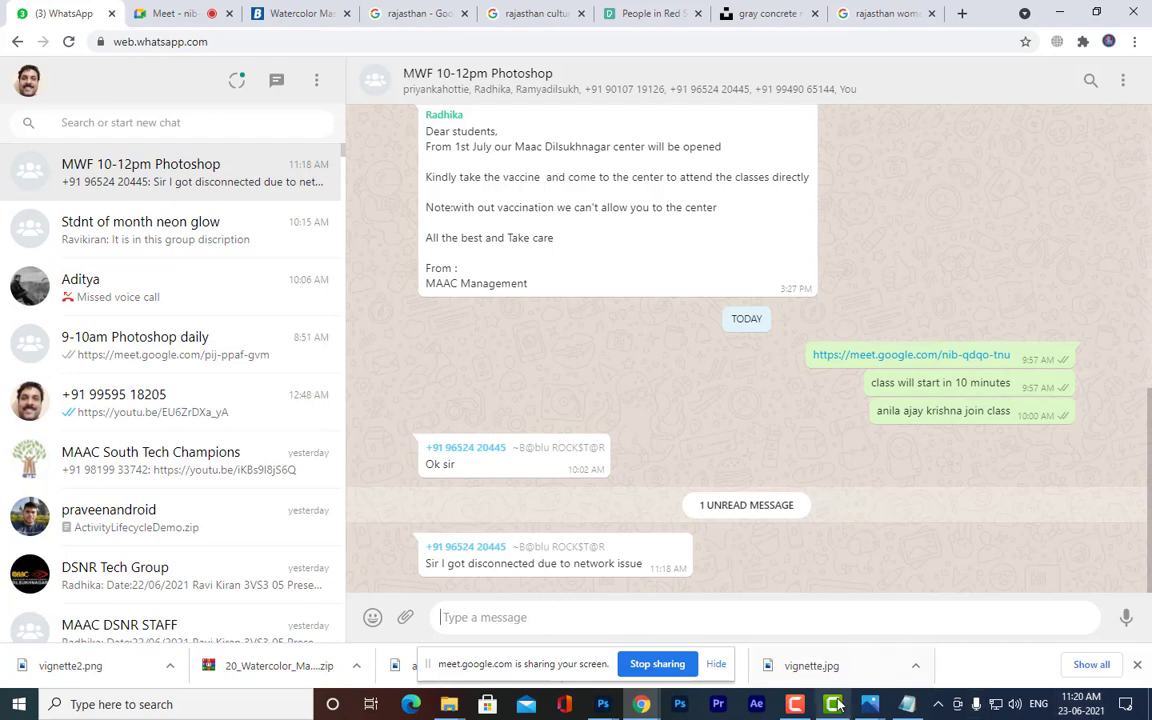
- Switch back to Photoshop and create a new document from the Clipboard preset, 990 x 737 px at 72 ppi
left_click(798, 704)
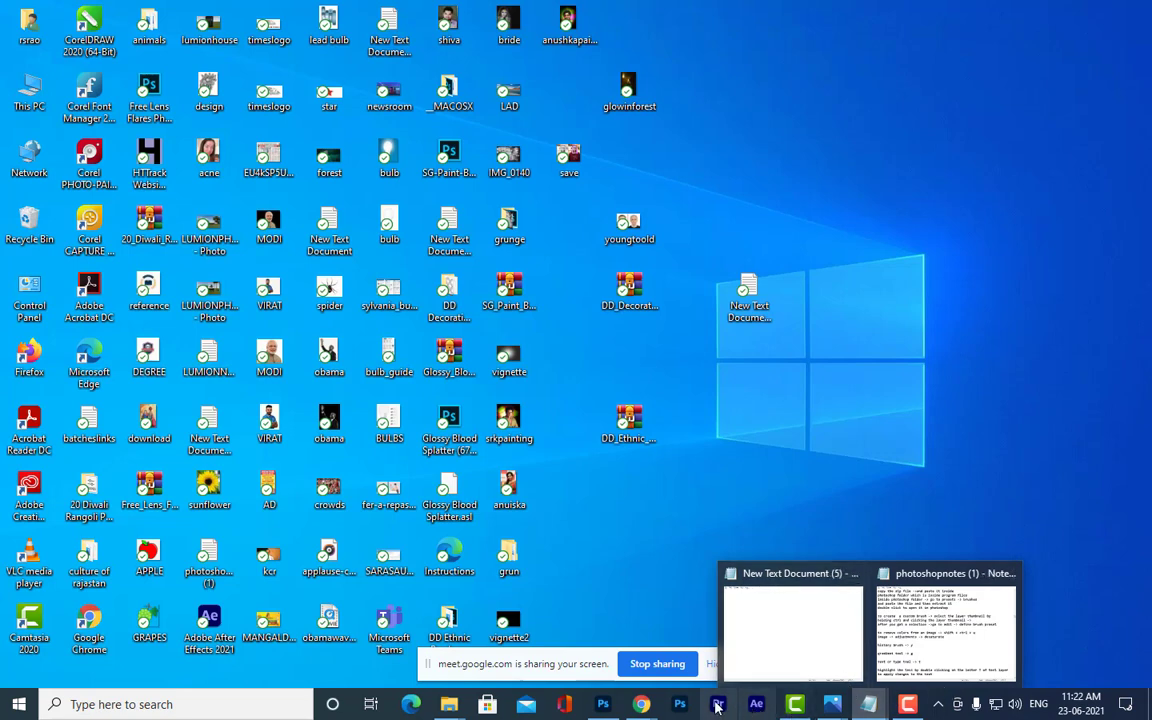
left_click(676, 706)
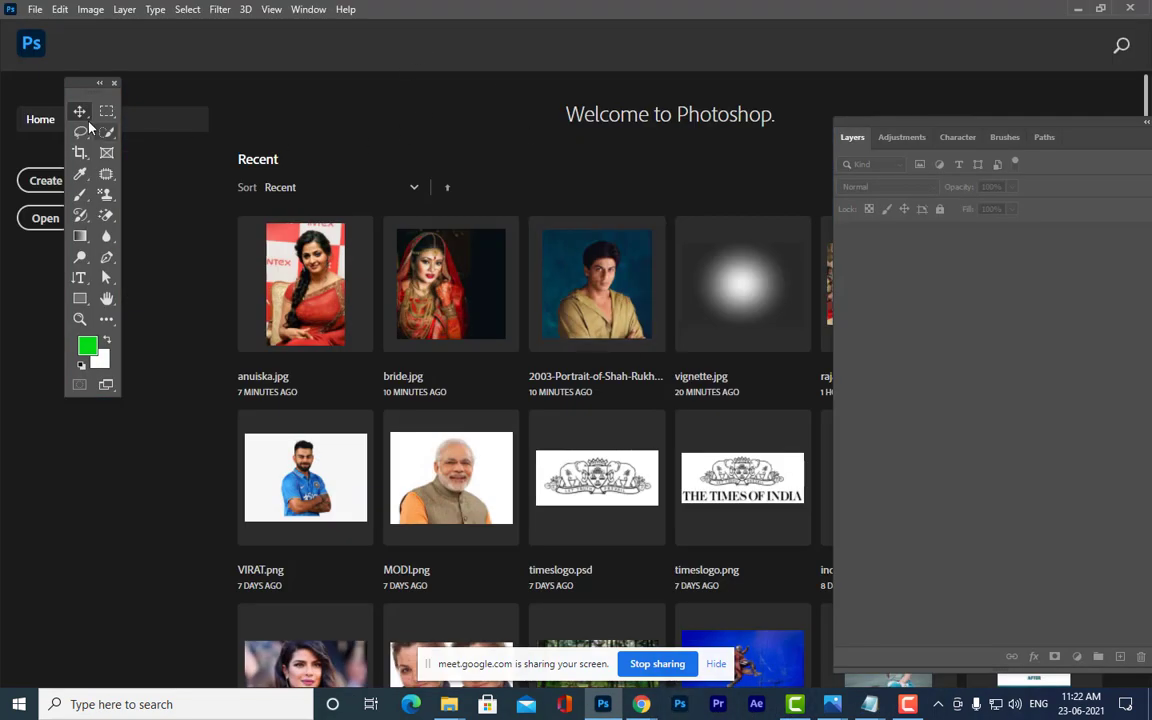
left_click_drag(82, 85, 100, 90)
left_click(46, 180)
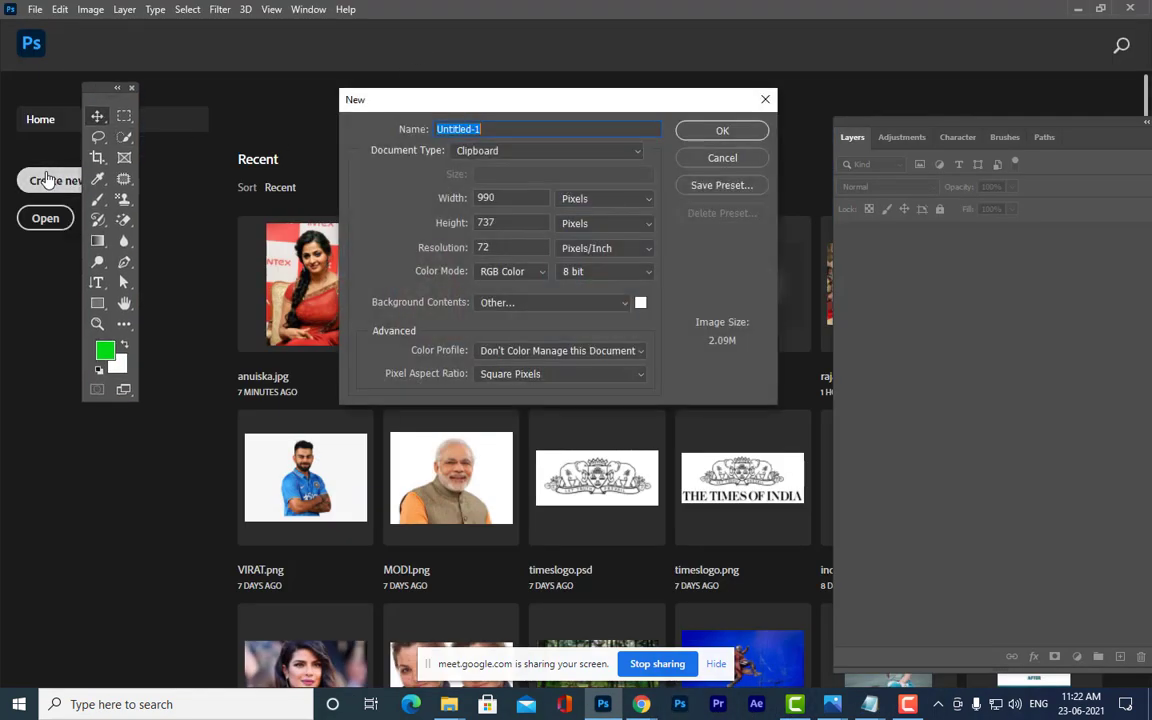
key("Escape")
left_click(35, 9)
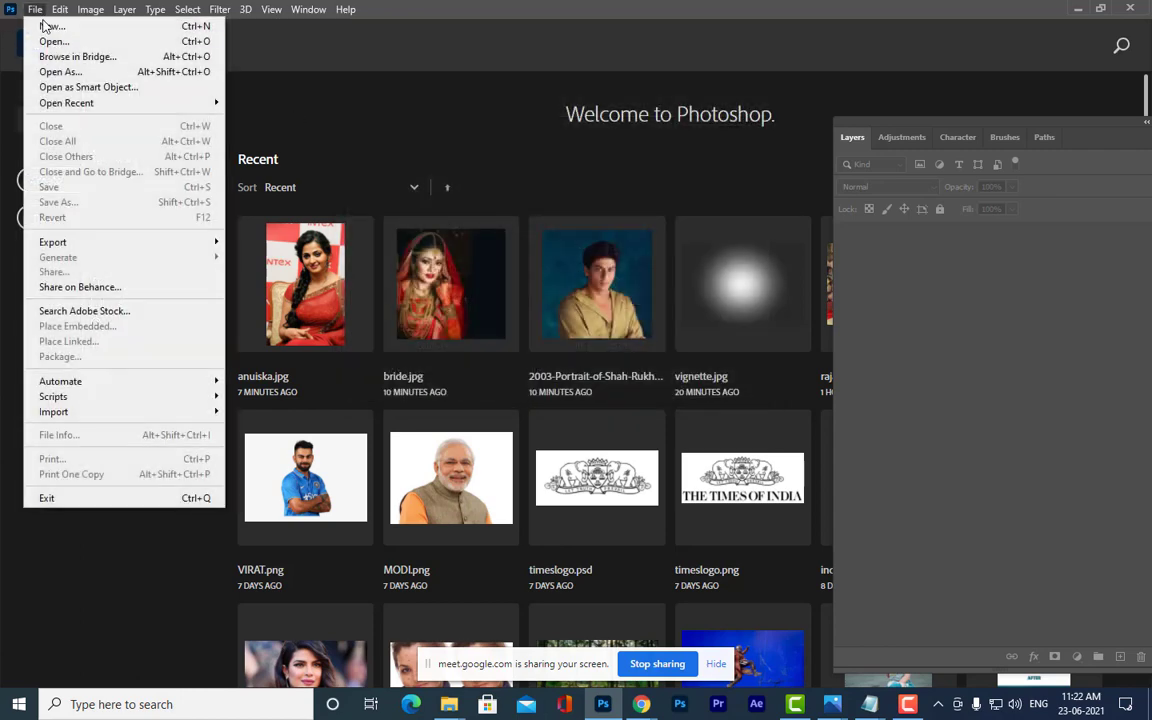
left_click(45, 24)
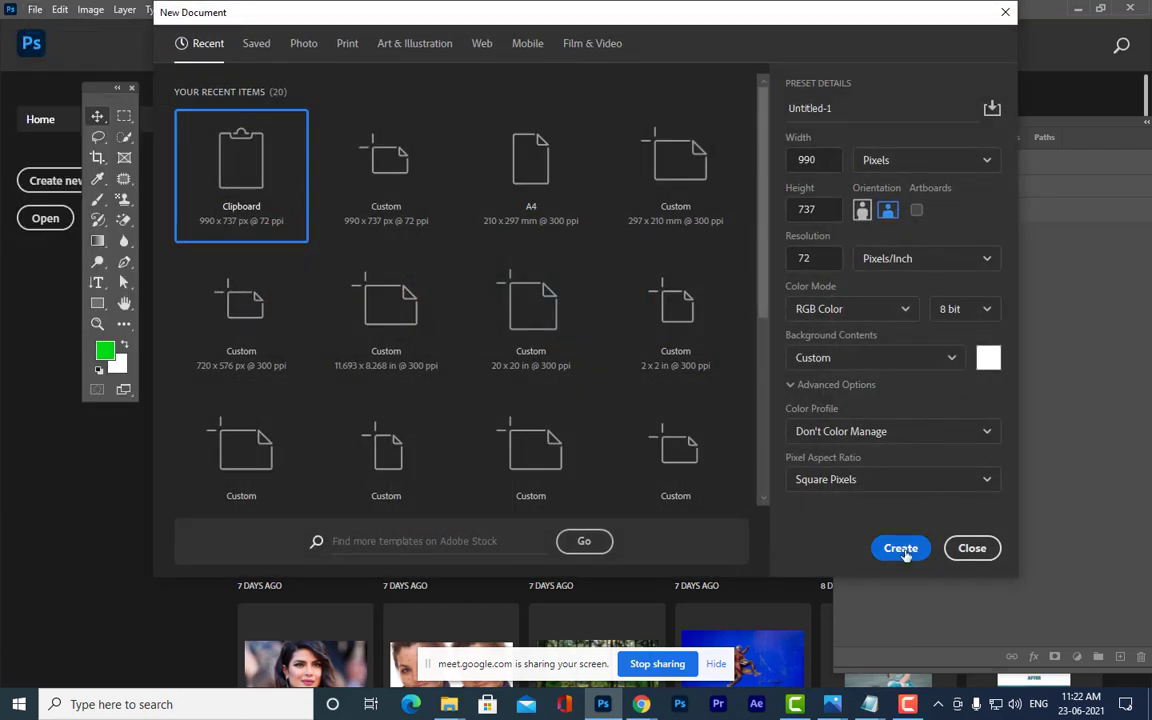
left_click(905, 548)
- Float the new document in its own window at 66.7% zoom and move the toolbox and Layers panel clear of the canvas
left_click_drag(90, 58, 291, 90)
key("ctrl+minus")
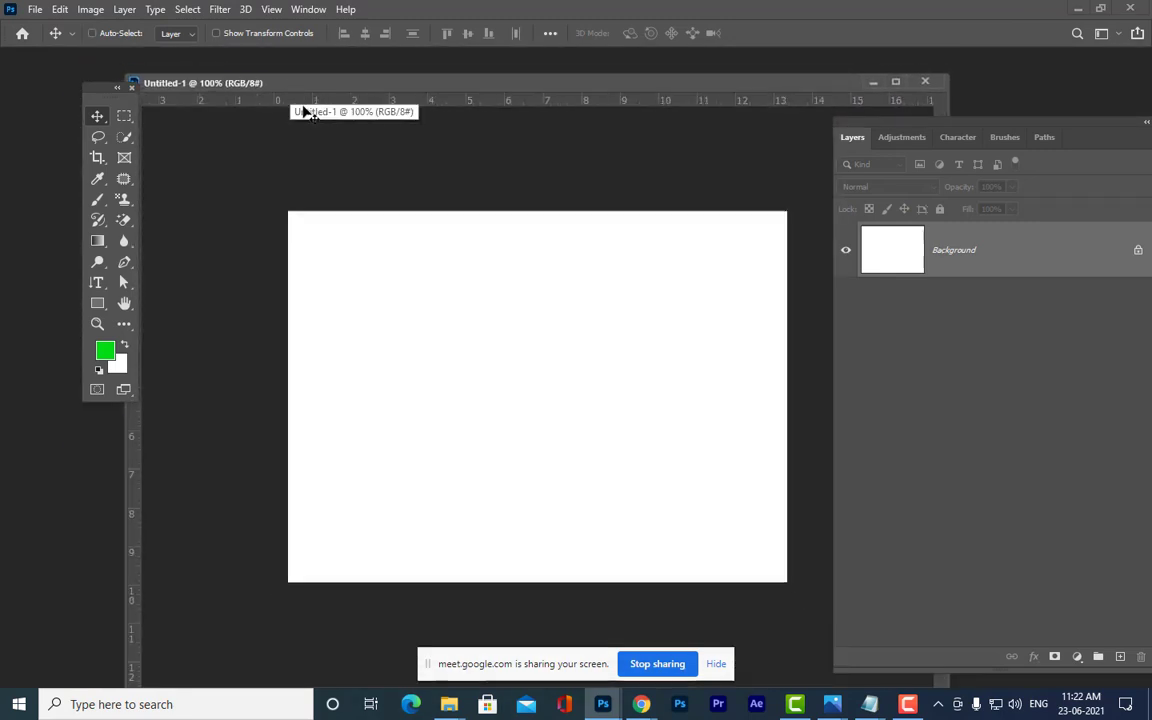
left_click_drag(90, 78, 20, 78)
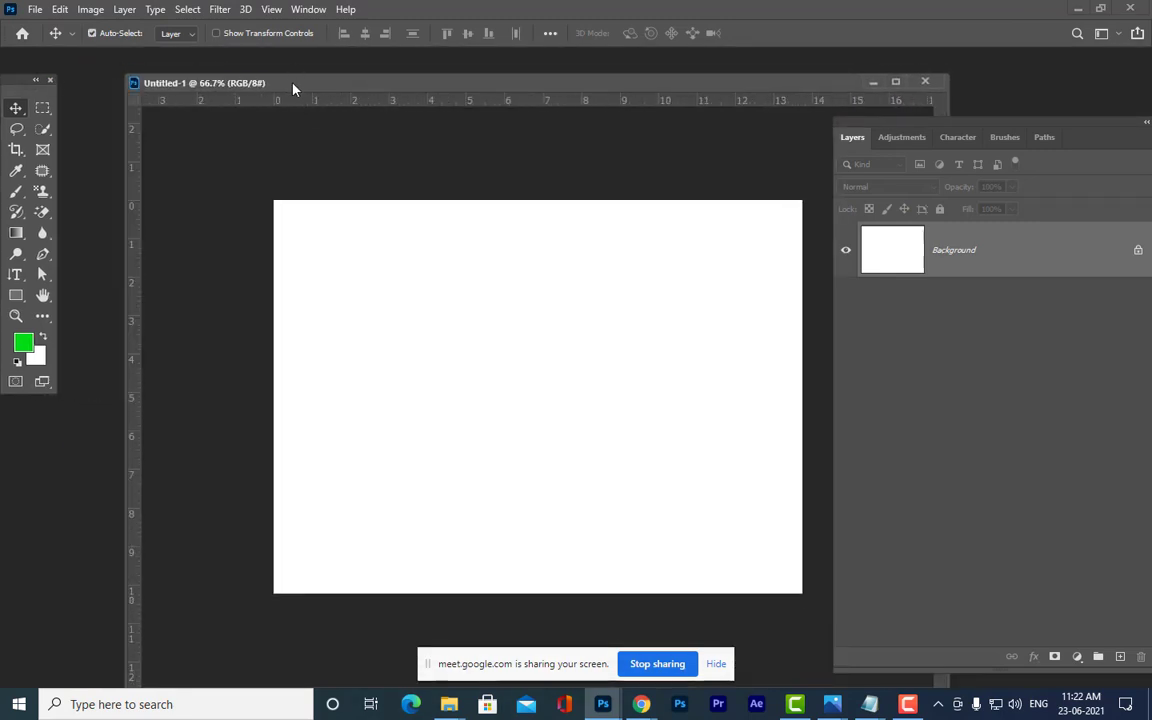
left_click_drag(290, 85, 285, 74)
key("ctrl+minus")
key("ctrl+plus")
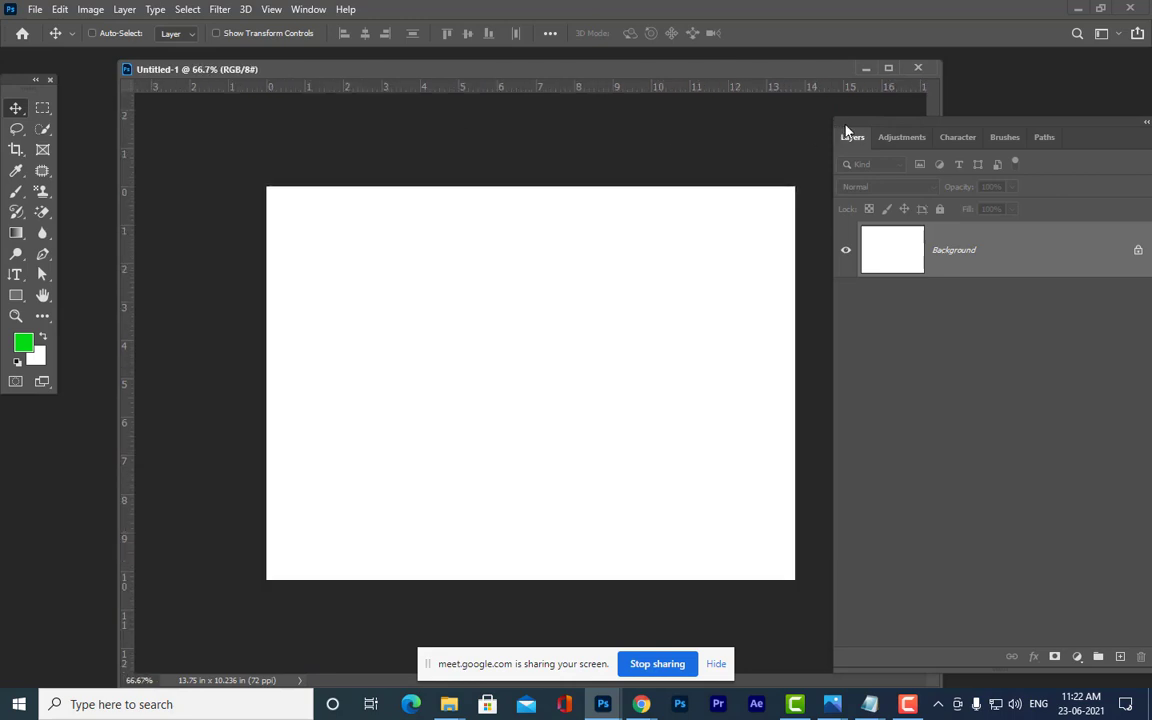
left_click_drag(832, 129, 887, 101)
left_click_drag(733, 69, 733, 62)
key("ctrl+plus")
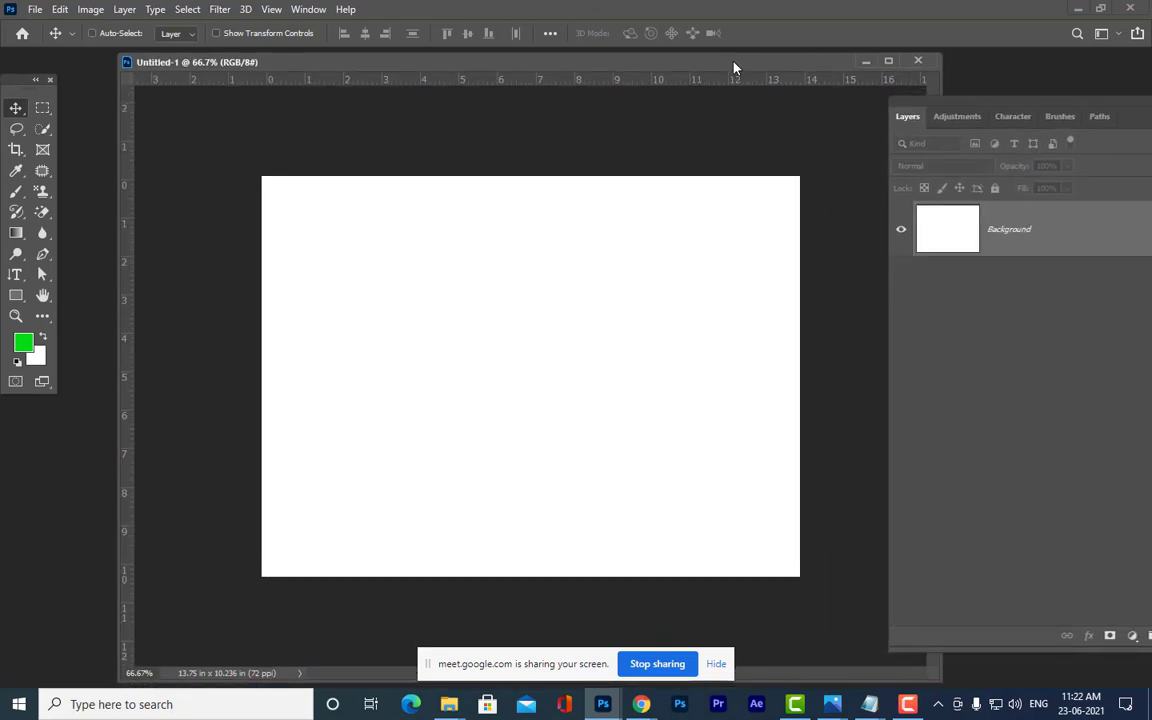
key("ctrl+minus")
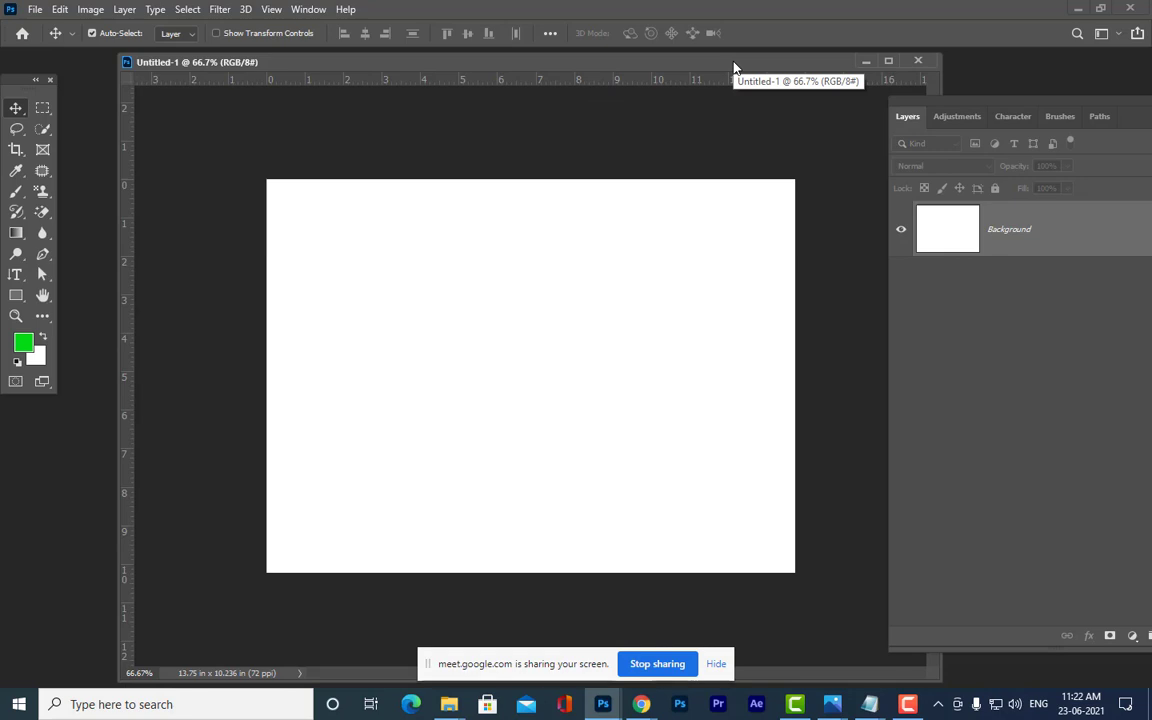
key("ctrl+plus")
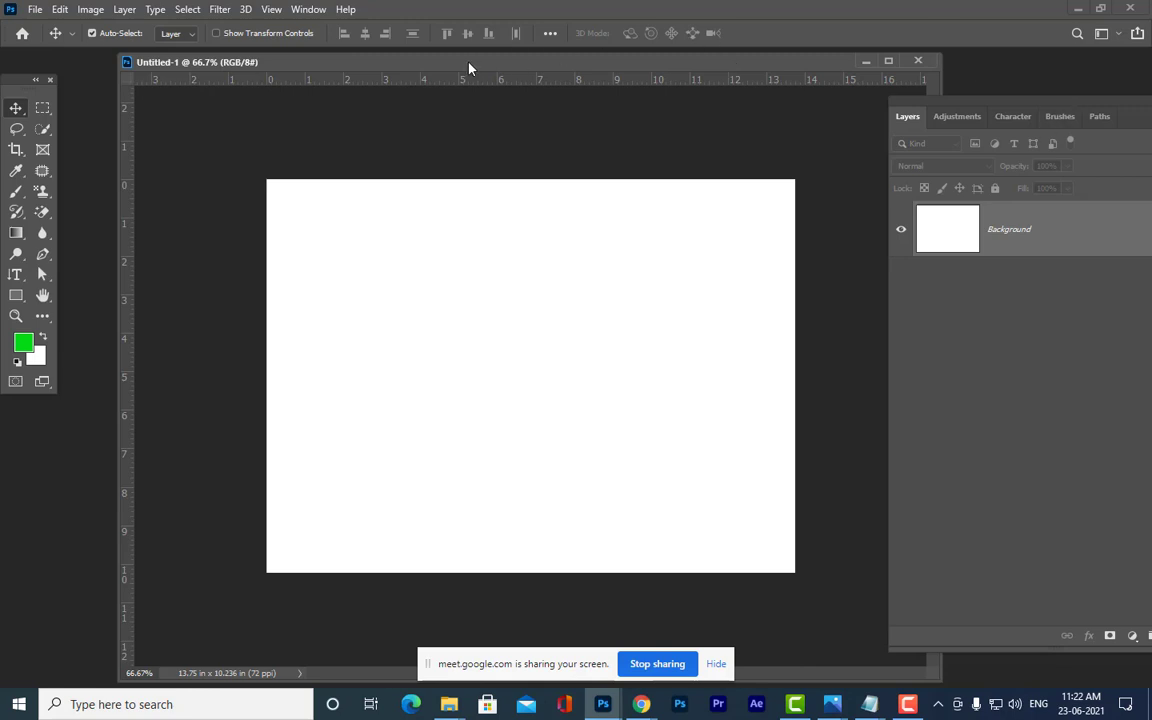
- Activate the Gradient tool and reposition the floating document window beside the toolbox
left_click_drag(468, 67, 462, 76)
left_click(16, 232)
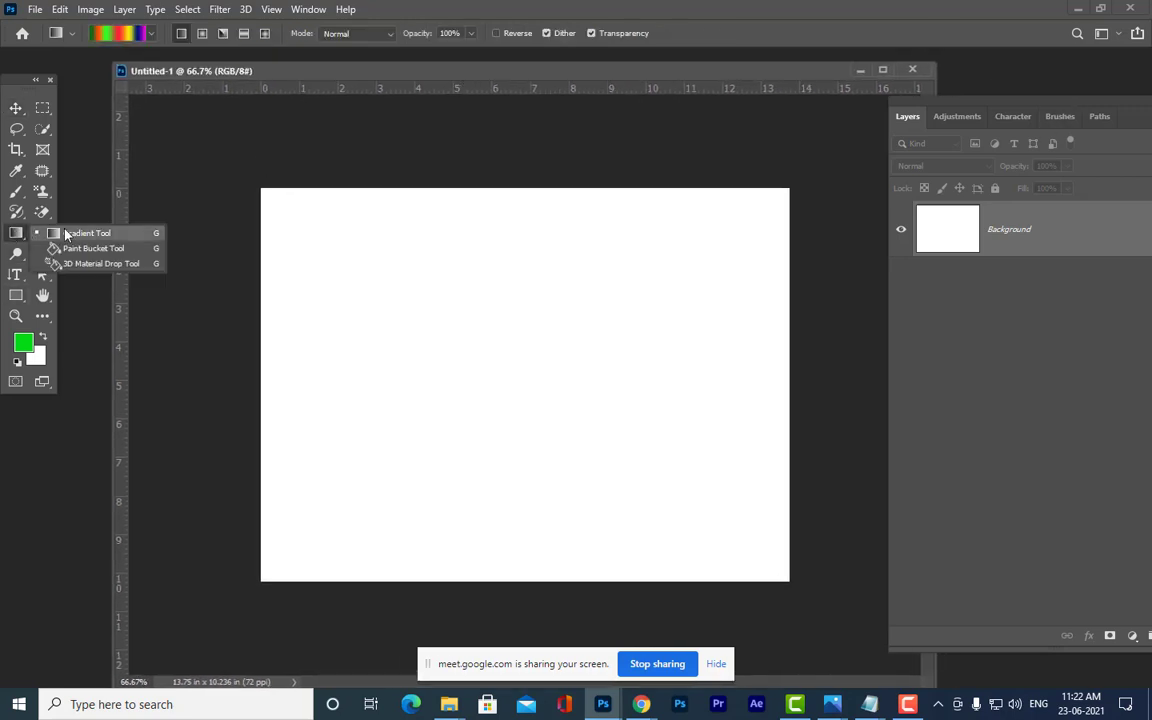
left_click(58, 240)
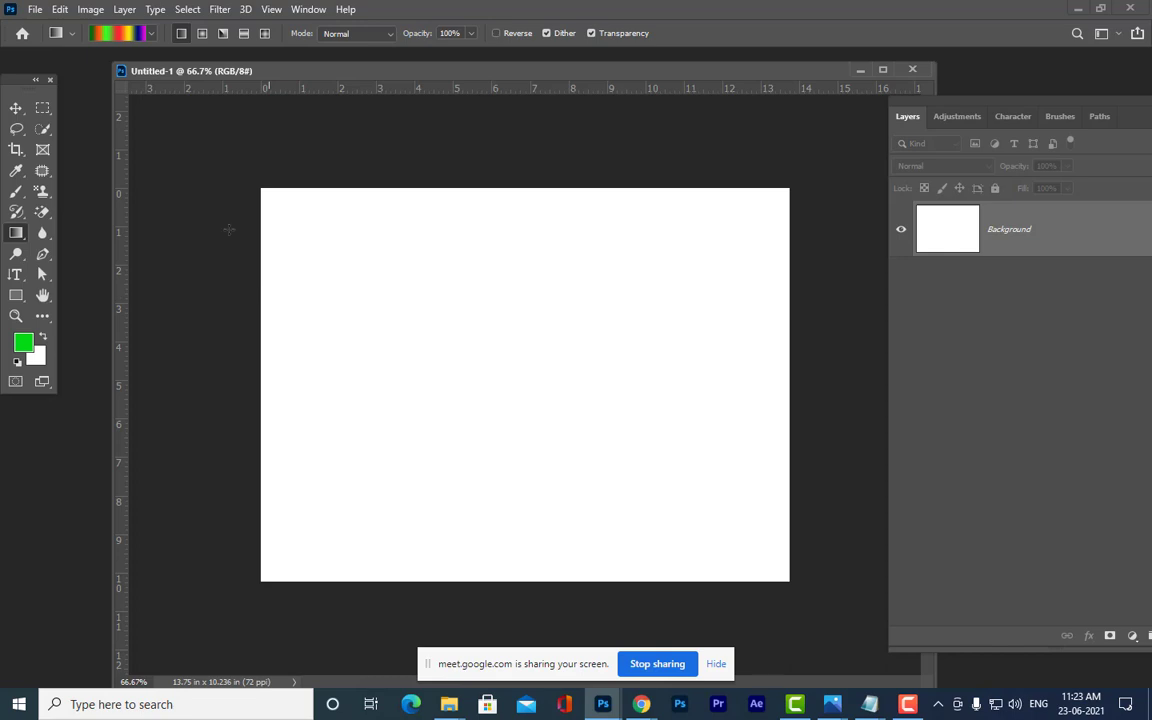
left_click_drag(447, 78, 459, 92)
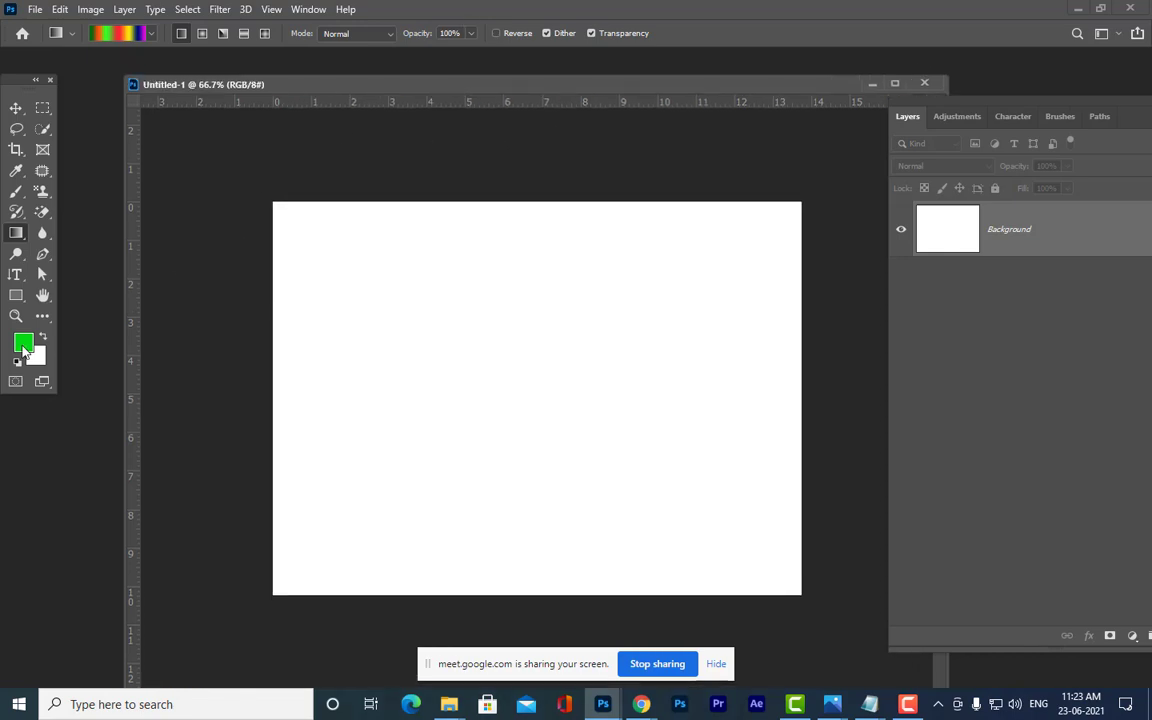
- Set the foreground color to magenta #f407ec and fill the Background layer with it
left_click(23, 342)
left_click_drag(907, 38, 732, 55)
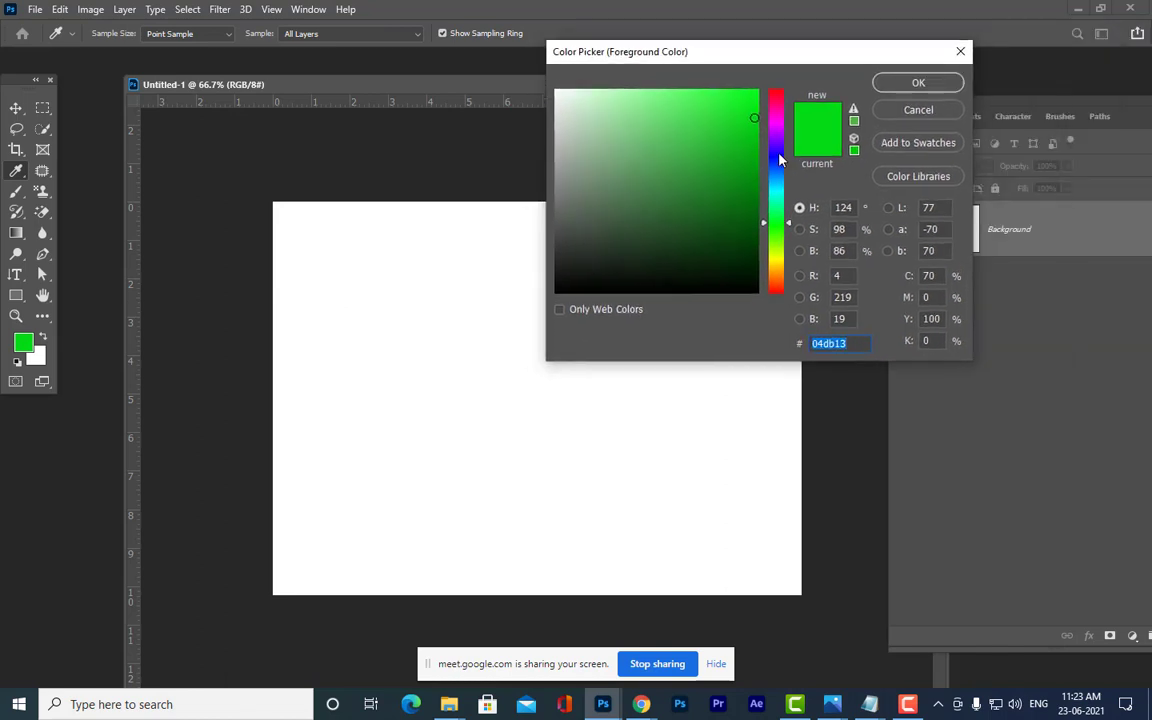
type("f407ec")
left_click(880, 88)
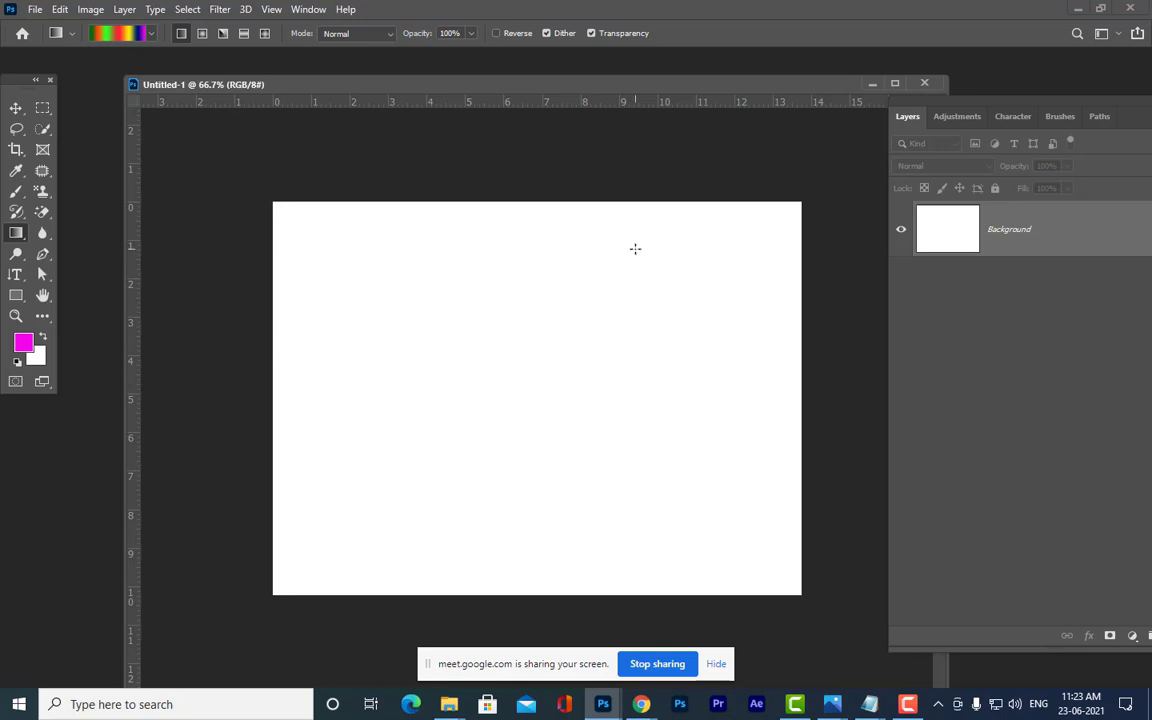
key("alt+BackSpace")
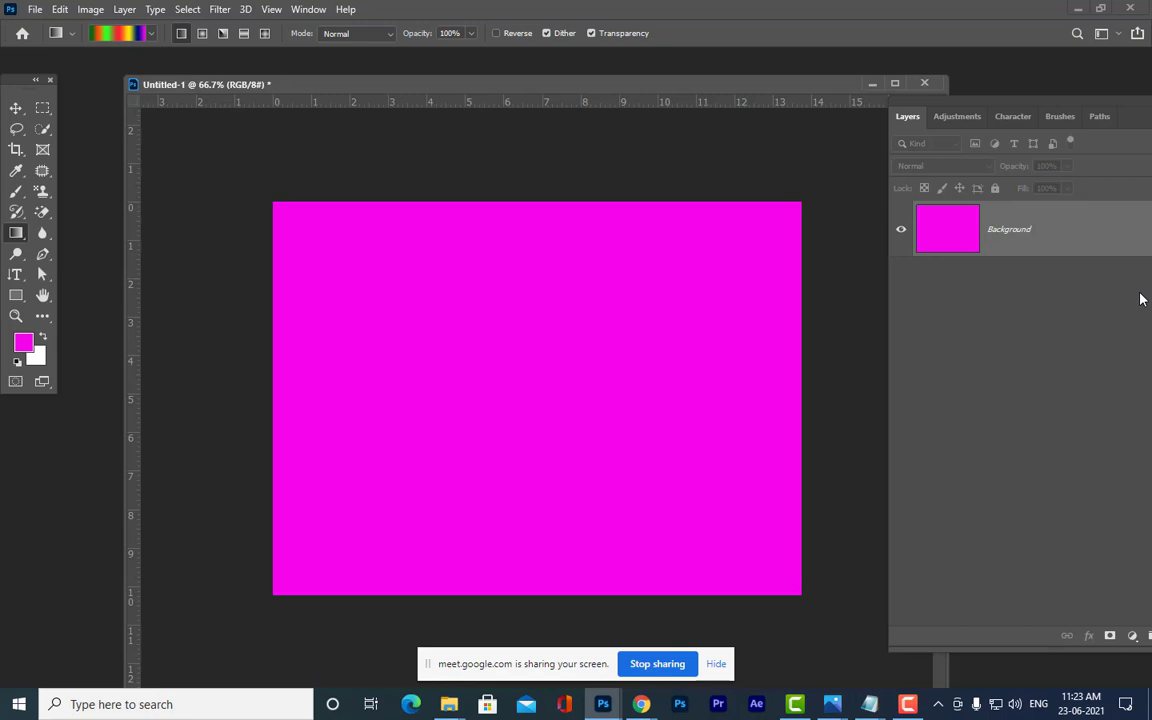
- Fill the Background layer alternately with the white background color and the magenta foreground color, ending on white
key("ctrl+Delete")
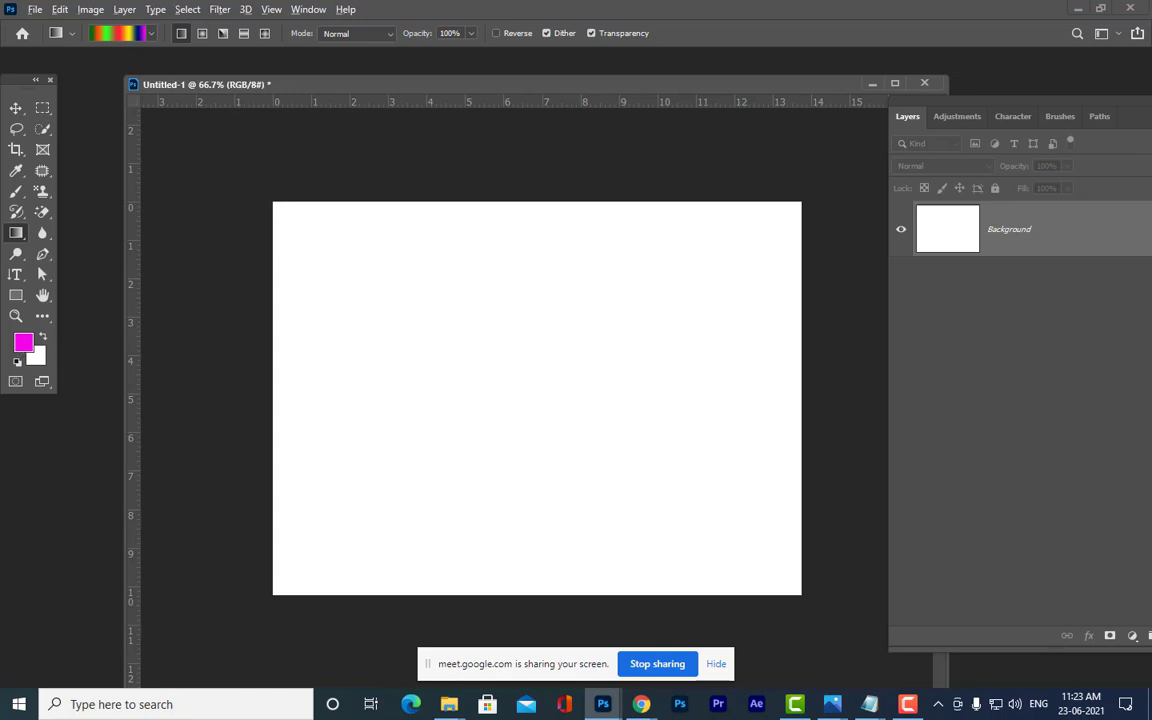
key("alt+Delete")
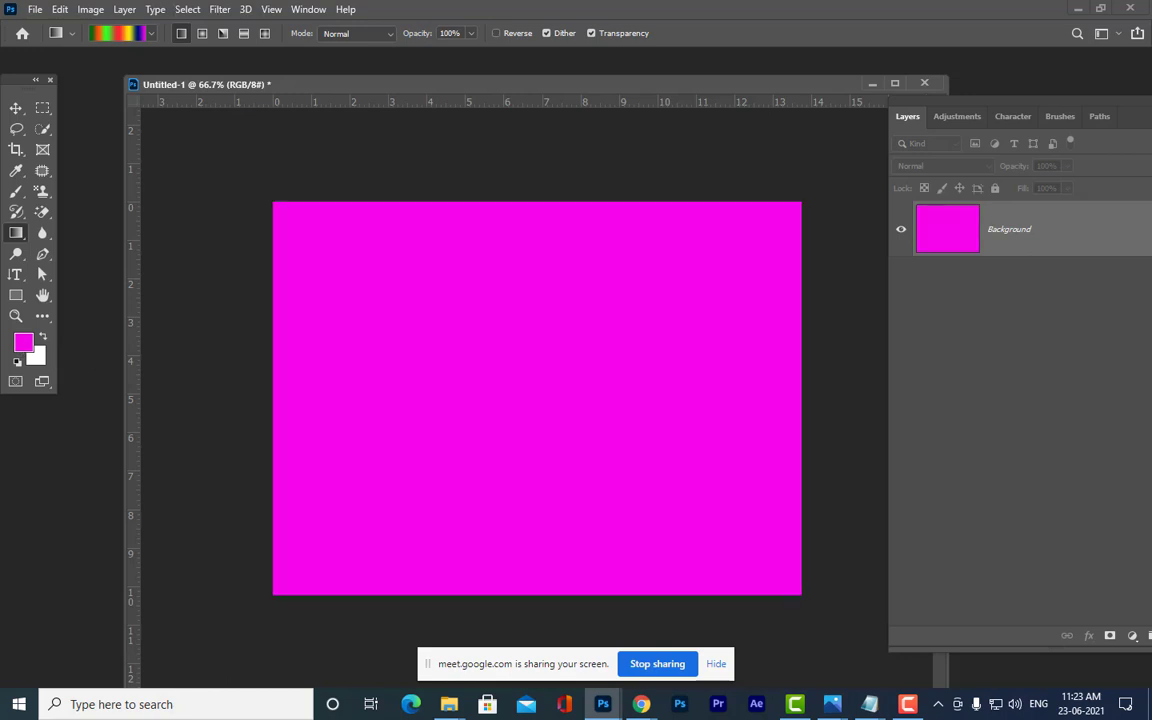
key("ctrl+Delete")
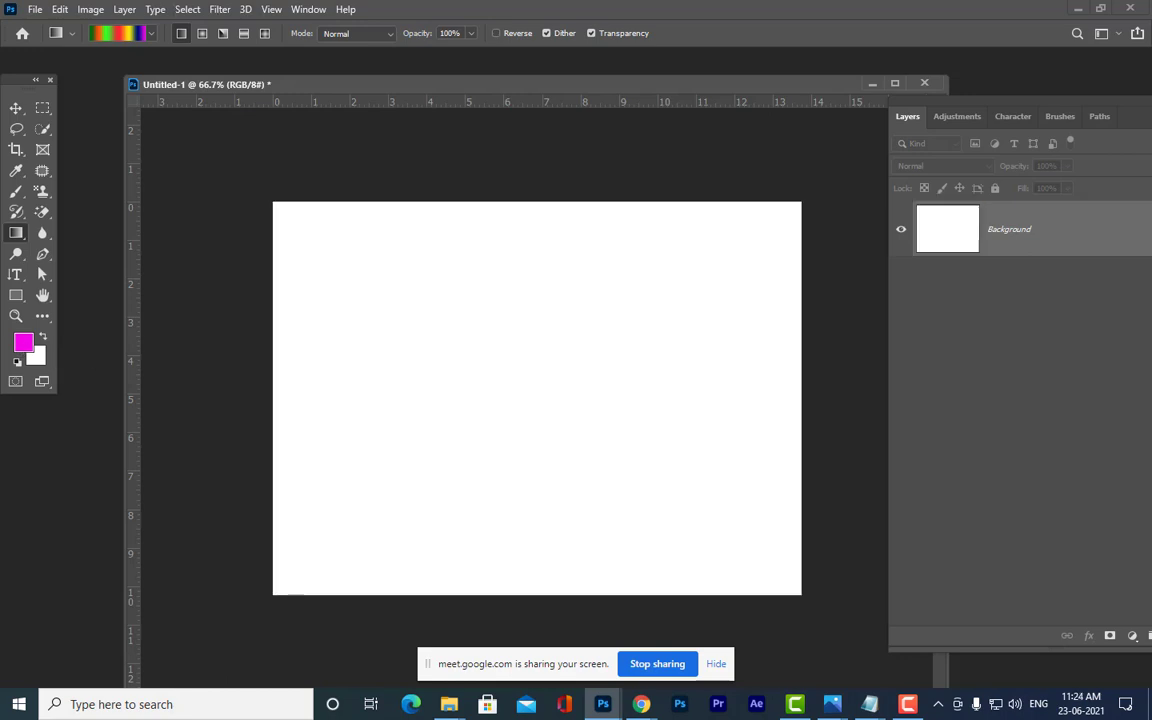
key("alt+Delete")
key("ctrl+Delete")
- Open the rainbow gradient in the Gradient Editor and remove its orange, light green, red, yellow and blue color stops, keeping dark green and magenta
left_click_drag(452, 86, 423, 82)
left_click(100, 33)
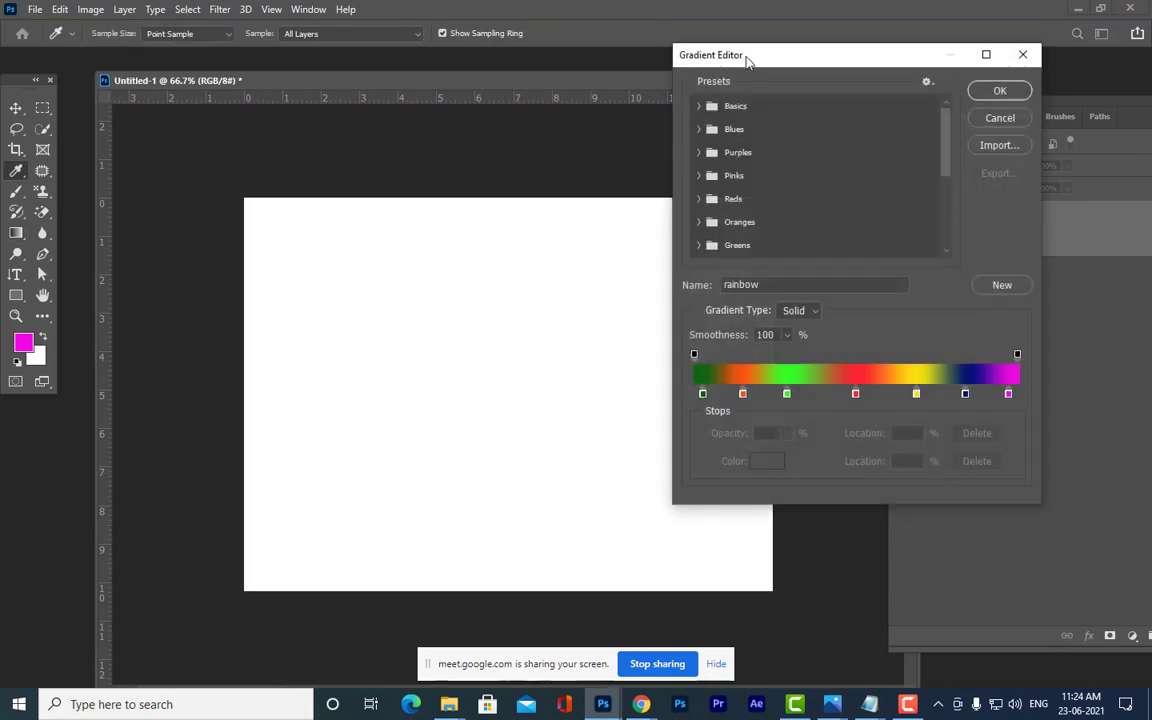
left_click_drag(740, 52, 607, 83)
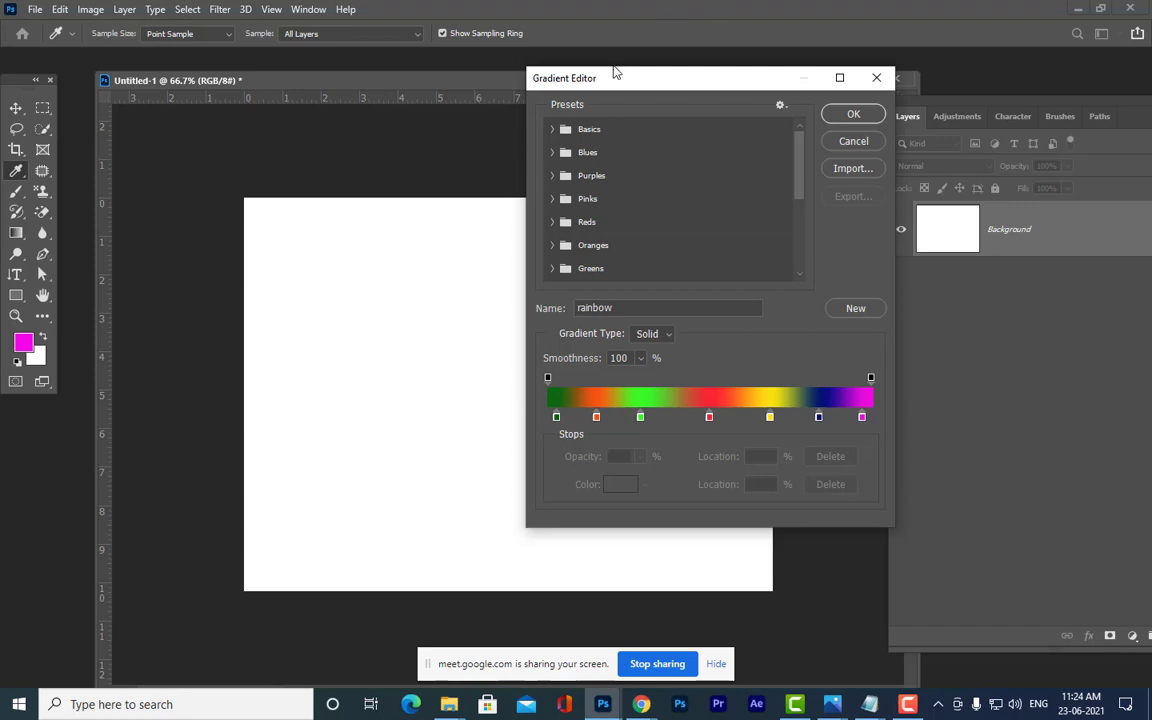
left_click_drag(630, 68, 632, 35)
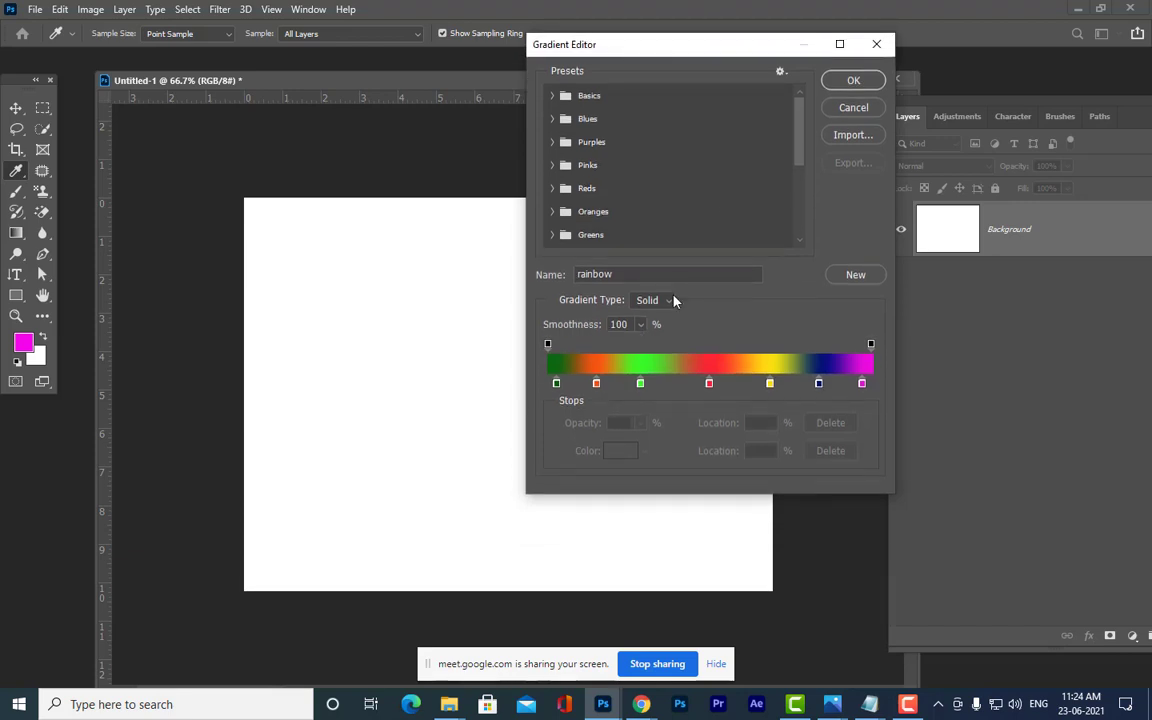
left_click_drag(536, 52, 515, 52)
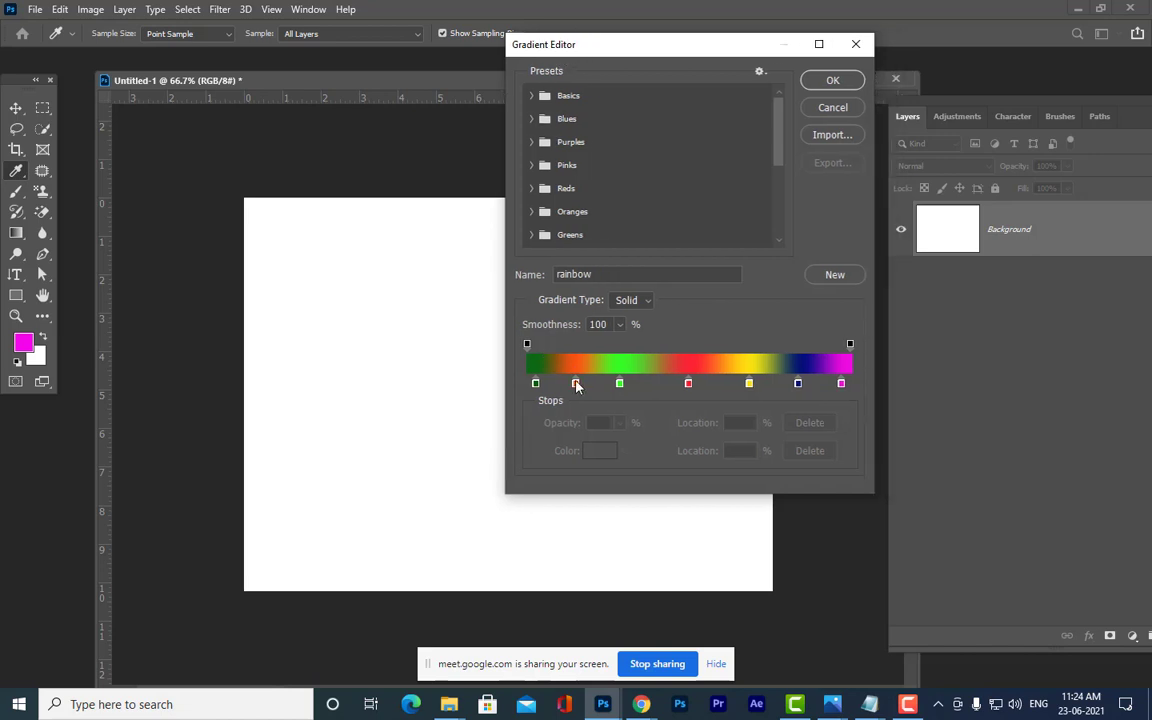
left_click_drag(576, 386, 582, 474)
left_click_drag(621, 386, 655, 492)
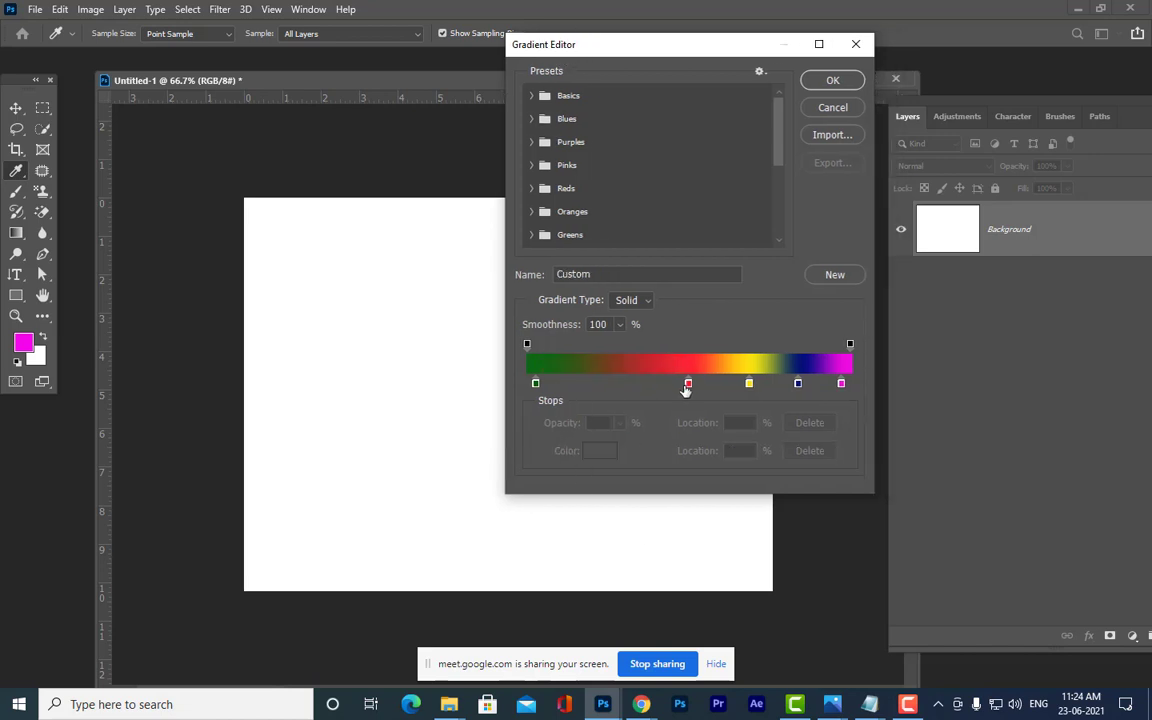
left_click_drag(688, 385, 704, 586)
left_click_drag(749, 384, 800, 415)
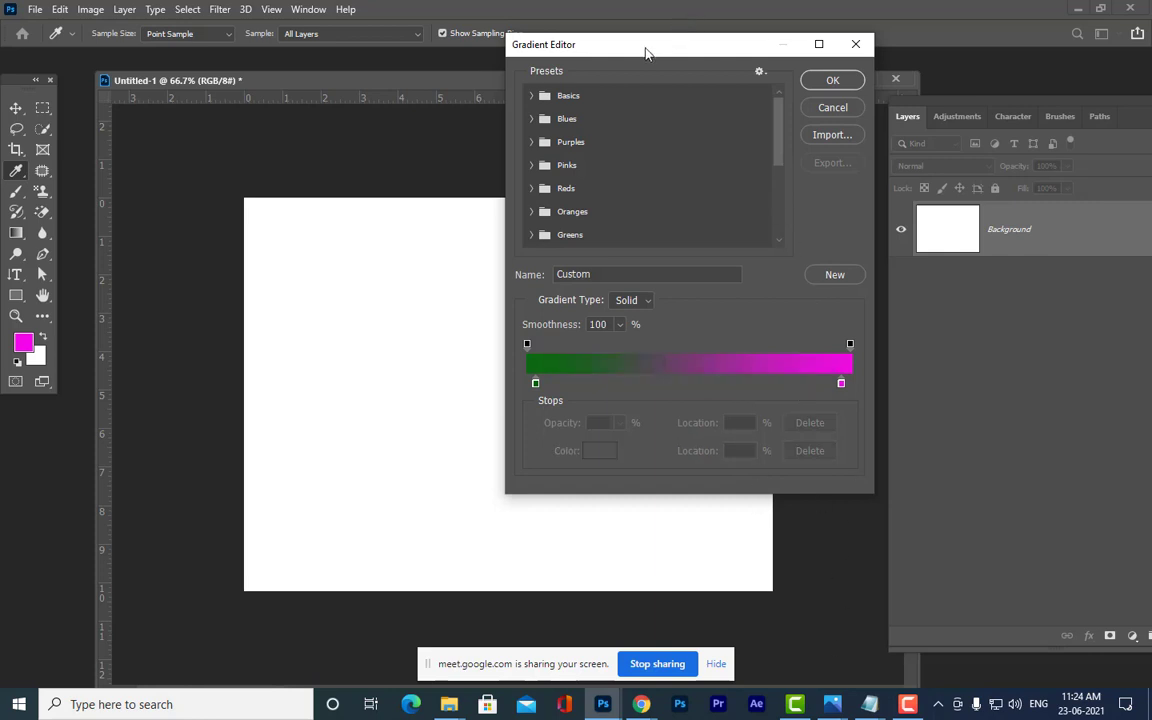
left_click_drag(636, 48, 598, 81)
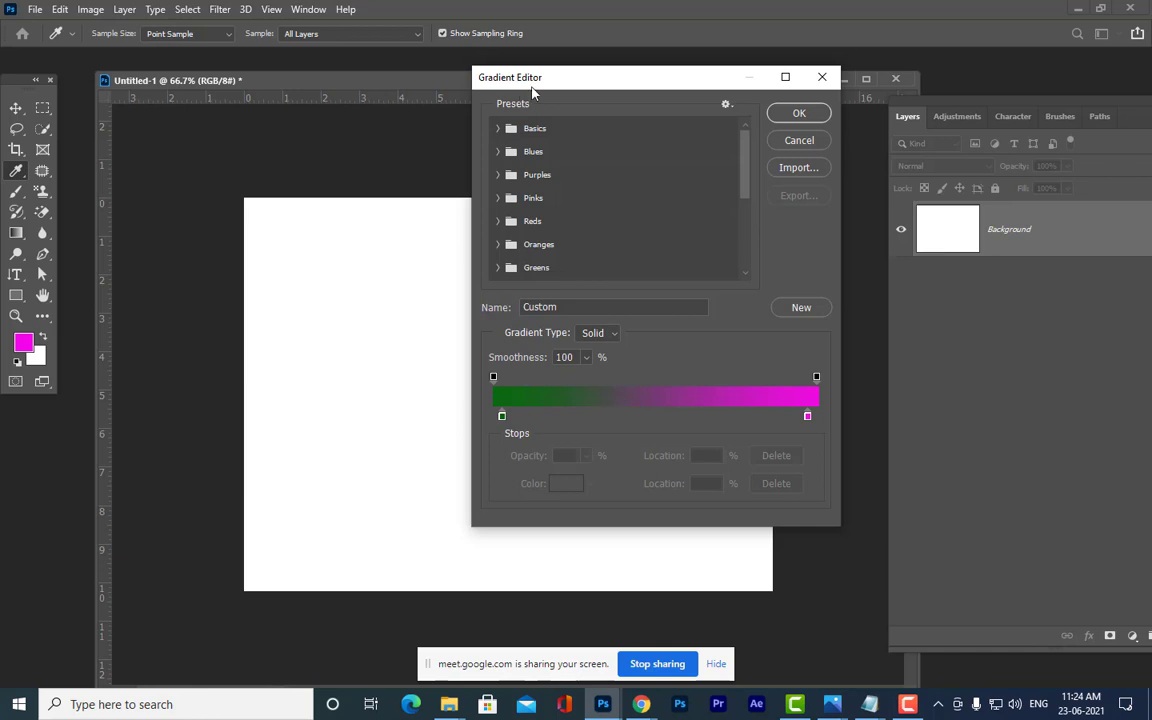
left_click_drag(530, 84, 497, 114)
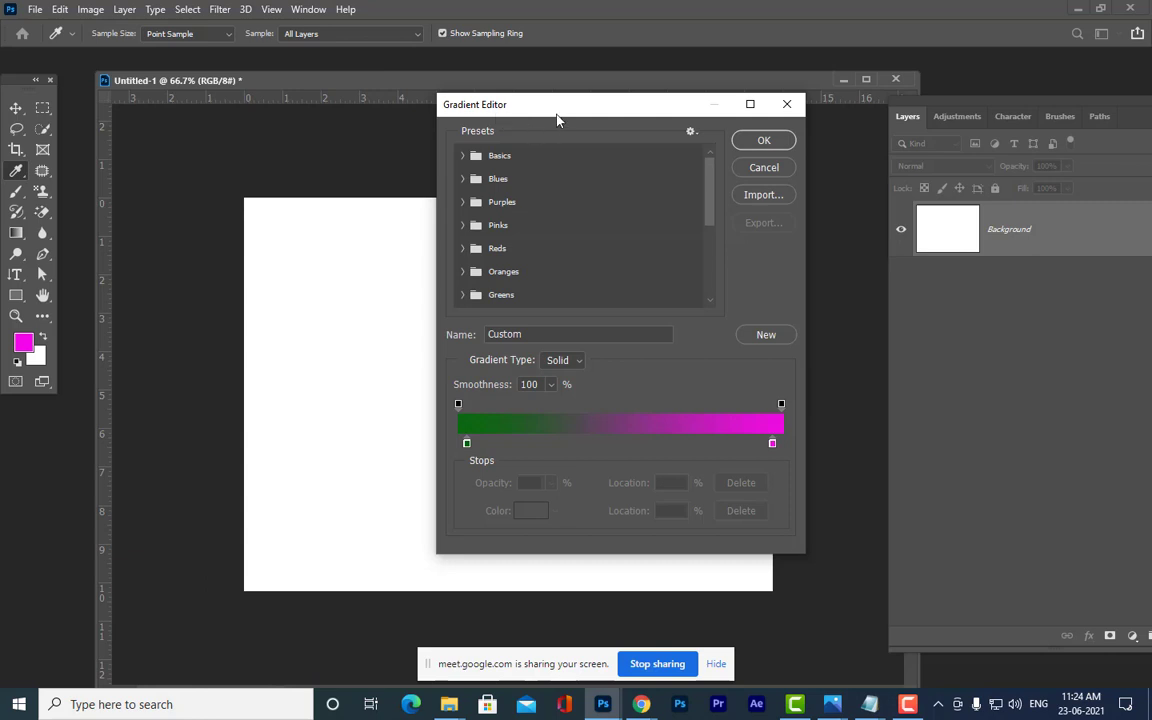
left_click_drag(497, 113, 584, 105)
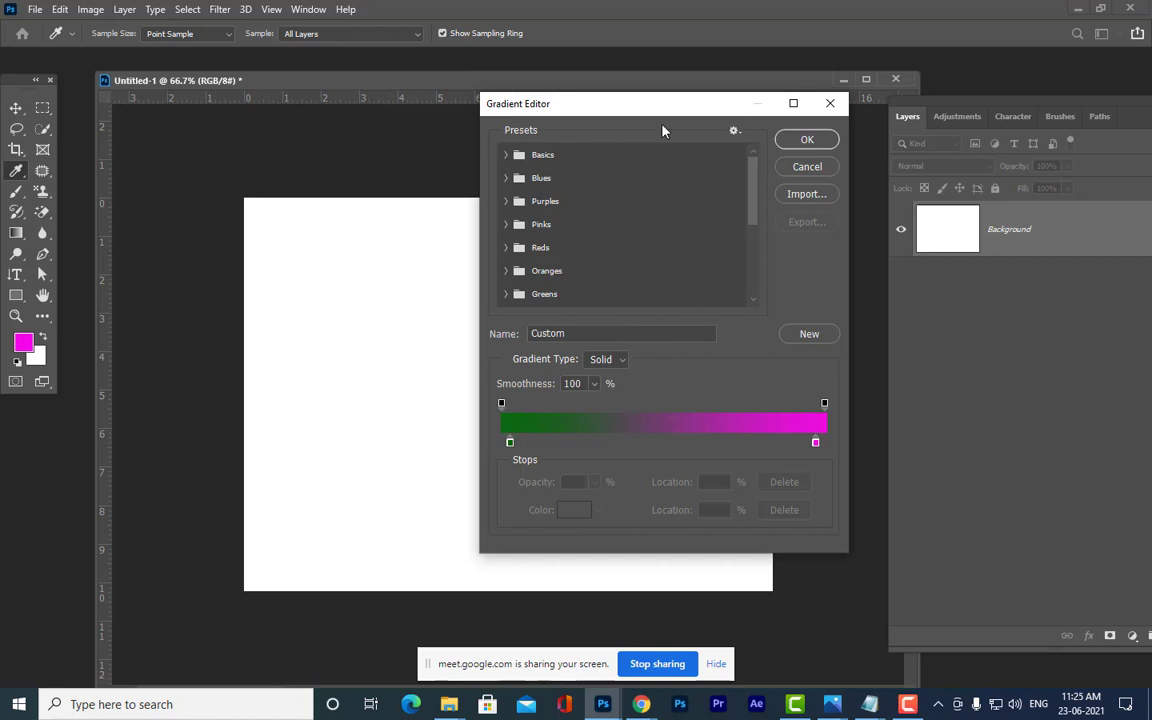
left_click_drag(661, 104, 660, 80)
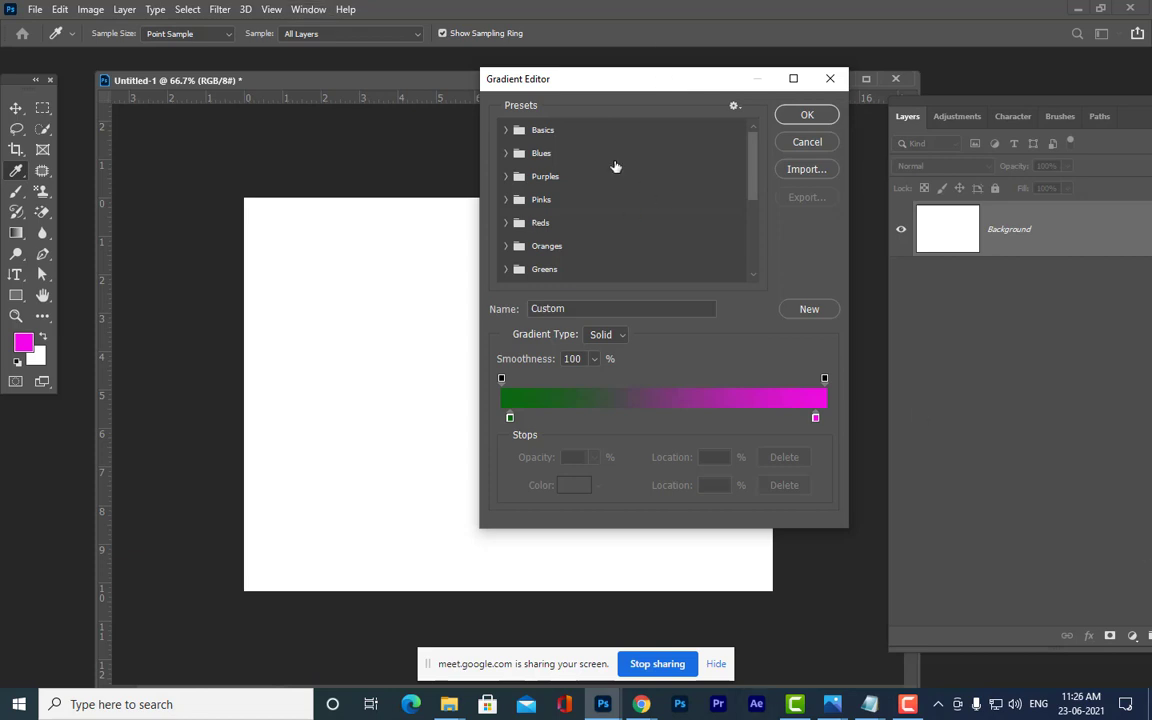
left_click_drag(622, 77, 504, 63)
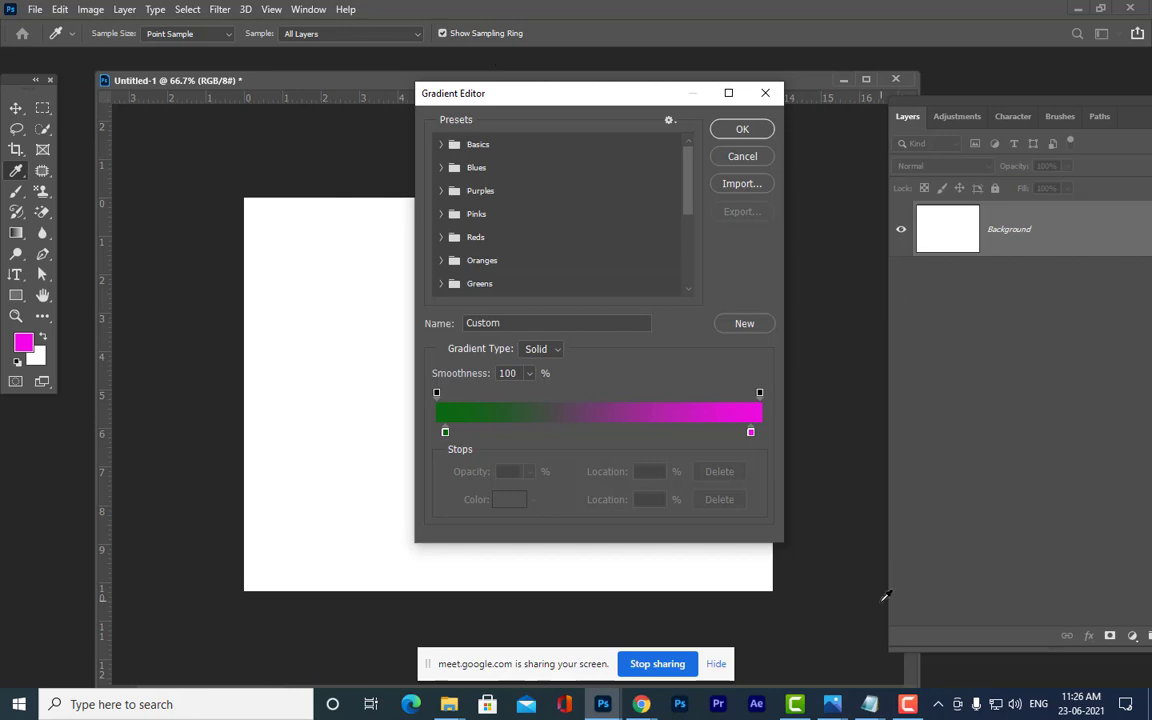
- Switch to the photoshopnotes (1) file in Notepad, highlight the "gradient tool -> g" line and return to Photoshop
left_click(869, 704)
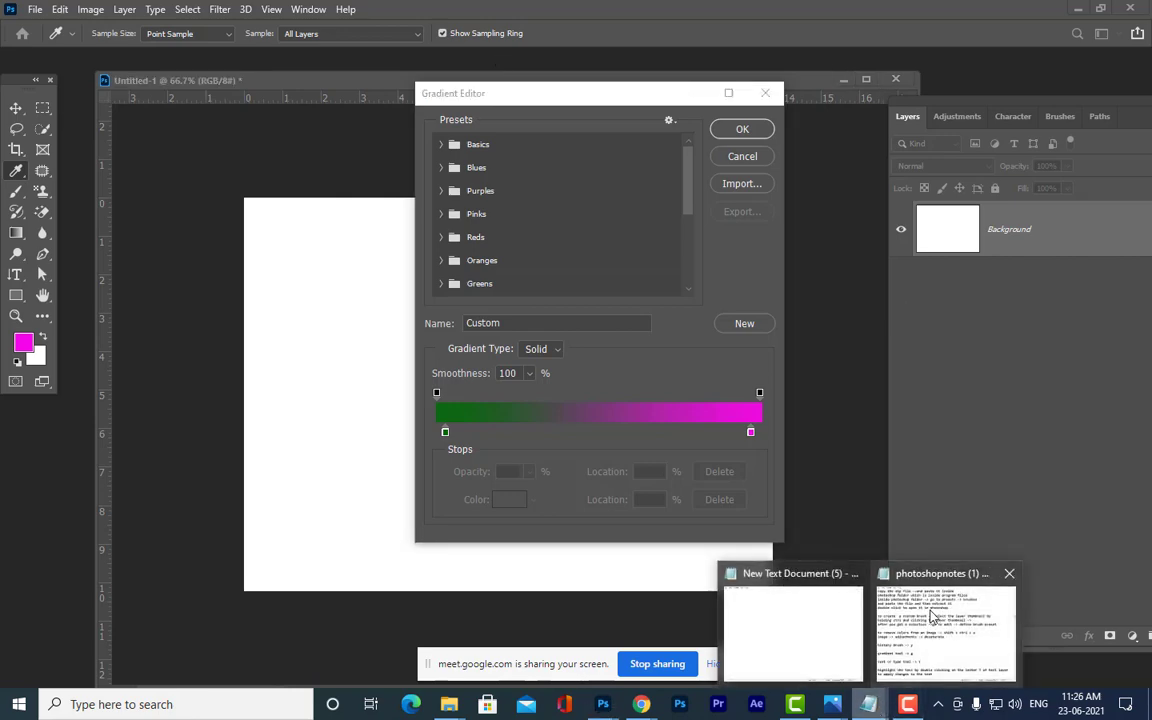
left_click(940, 628)
left_click_drag(489, 466, 246, 466)
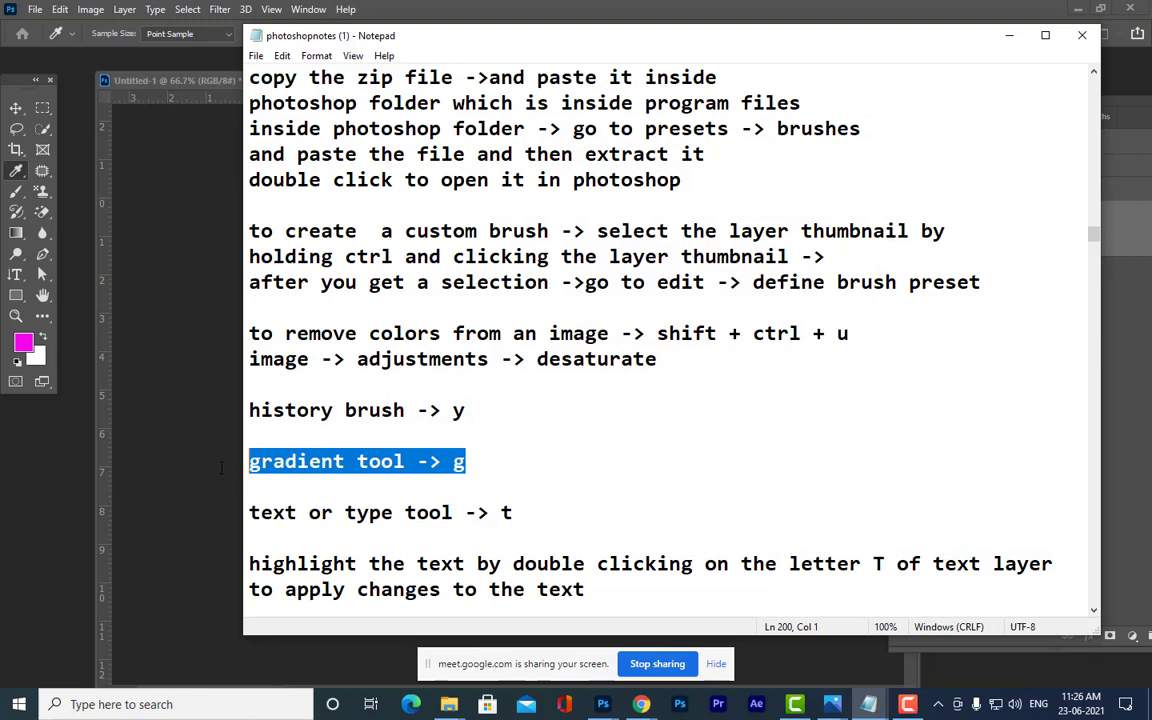
left_click(1005, 40)
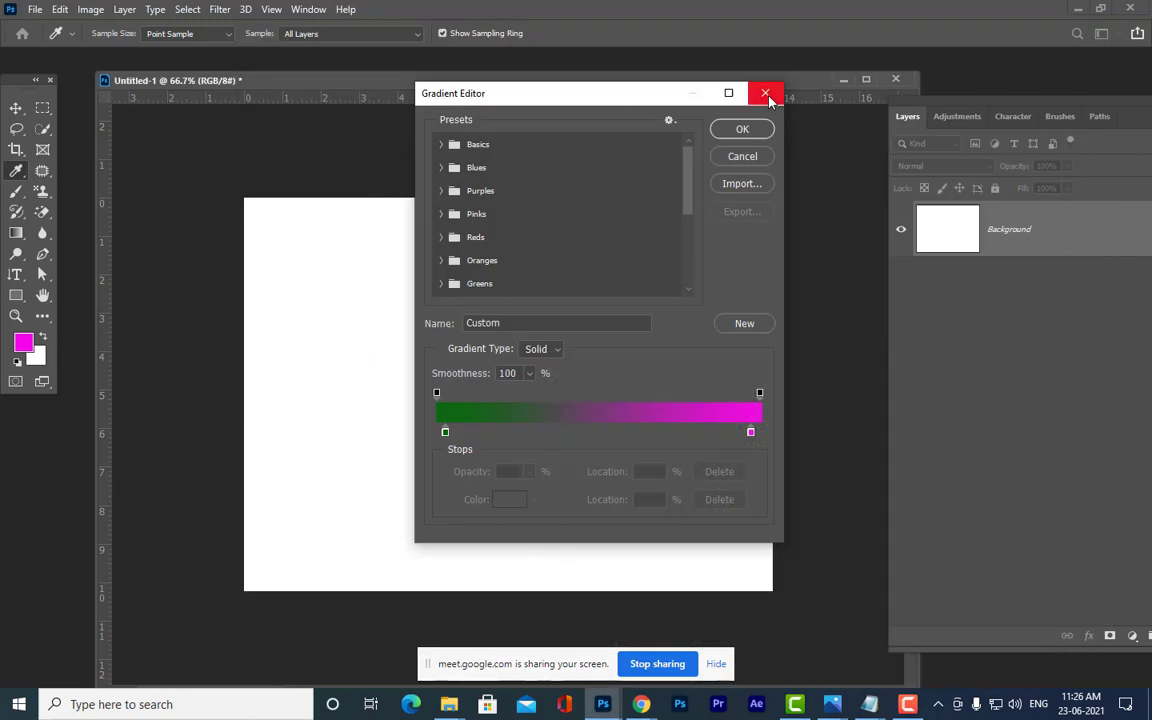
- Cancel the gradient edits, activate the Gradient tool and reopen the rainbow gradient in the Gradient Editor
key("g")
left_click(742, 156)
right_click(18, 234)
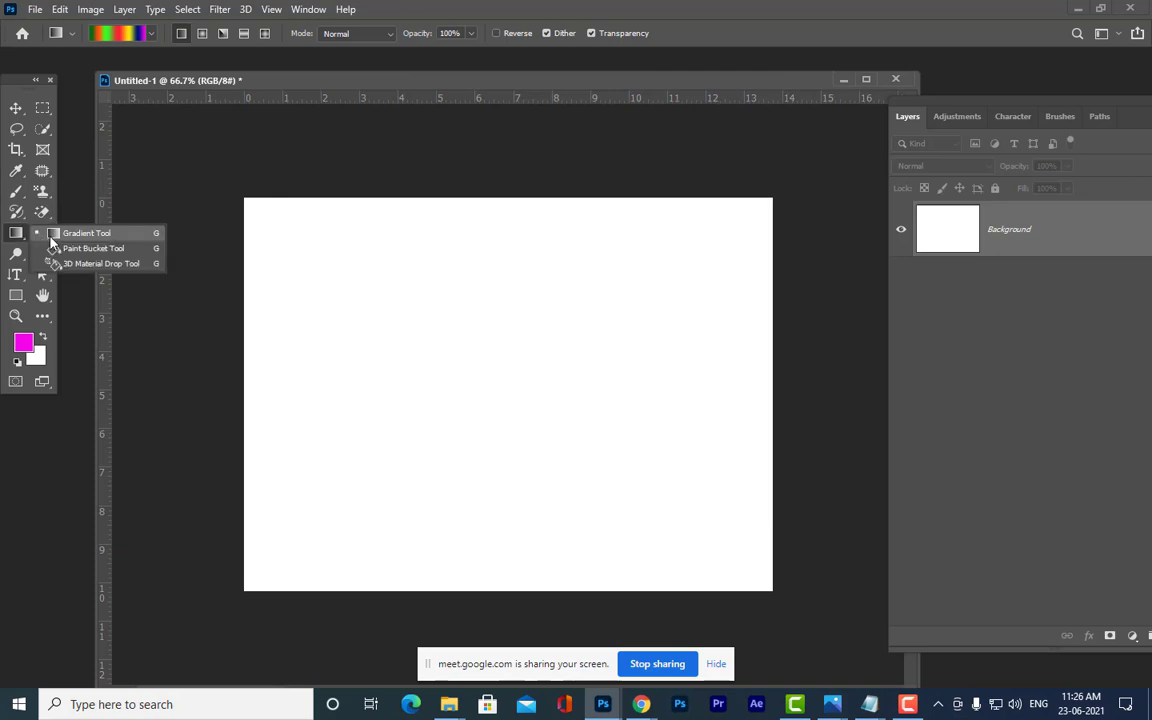
left_click(54, 236)
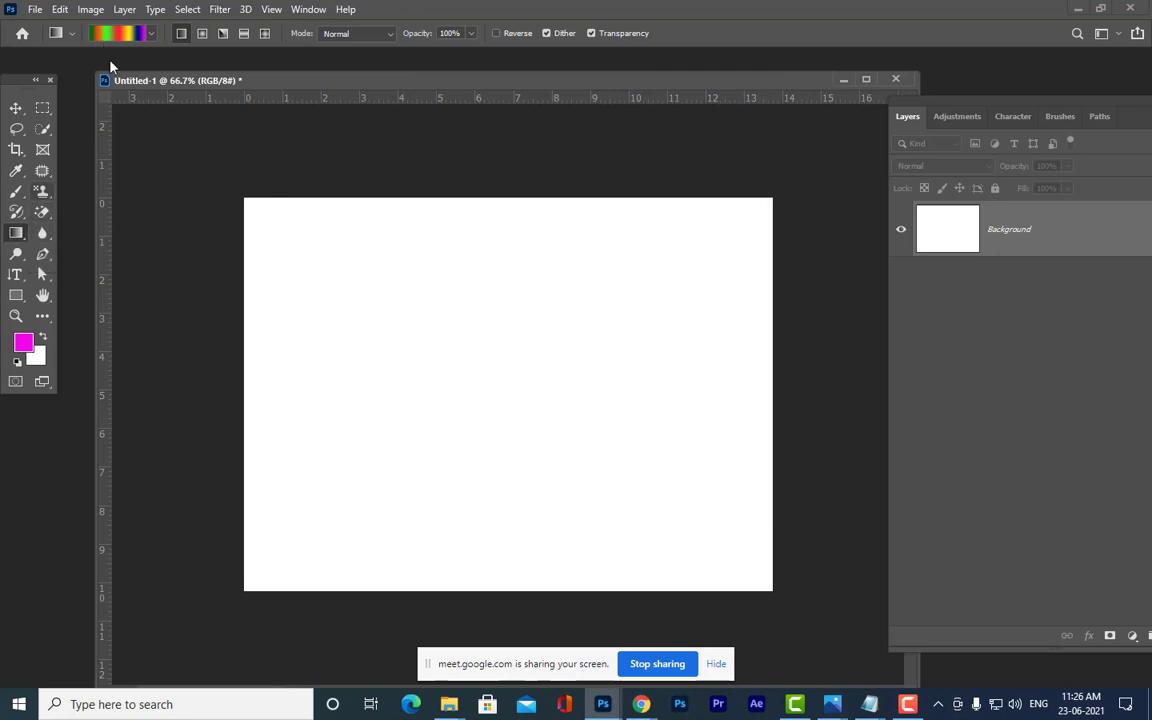
left_click(130, 33)
left_click_drag(494, 101, 472, 88)
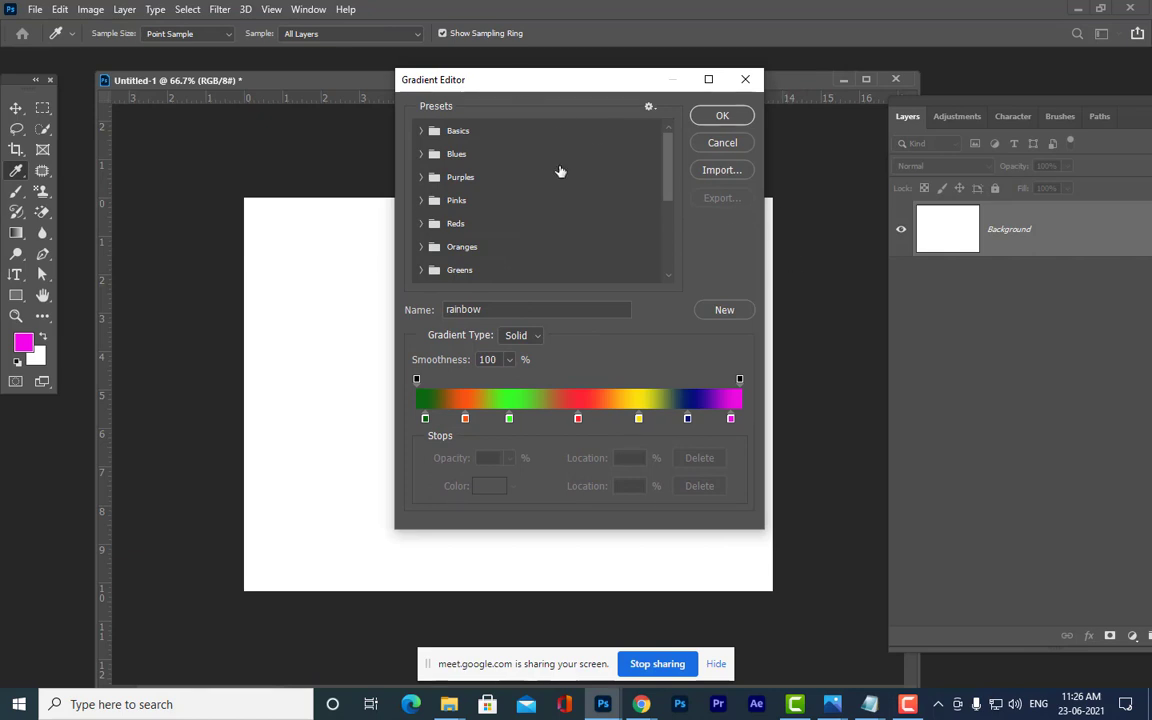
- Expand the Basics, Blues, Purples, Pinks and Reds preset groups and look through the available gradients
left_click(422, 131)
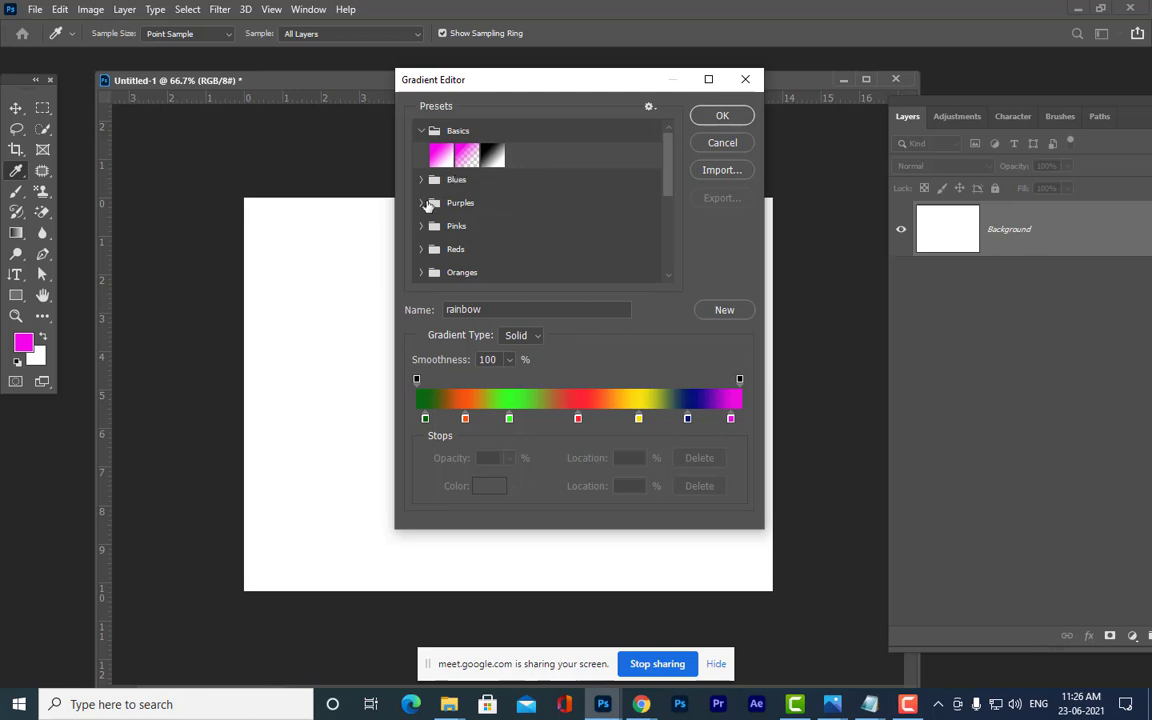
left_click(421, 180)
scroll(419, 230, "down", 1)
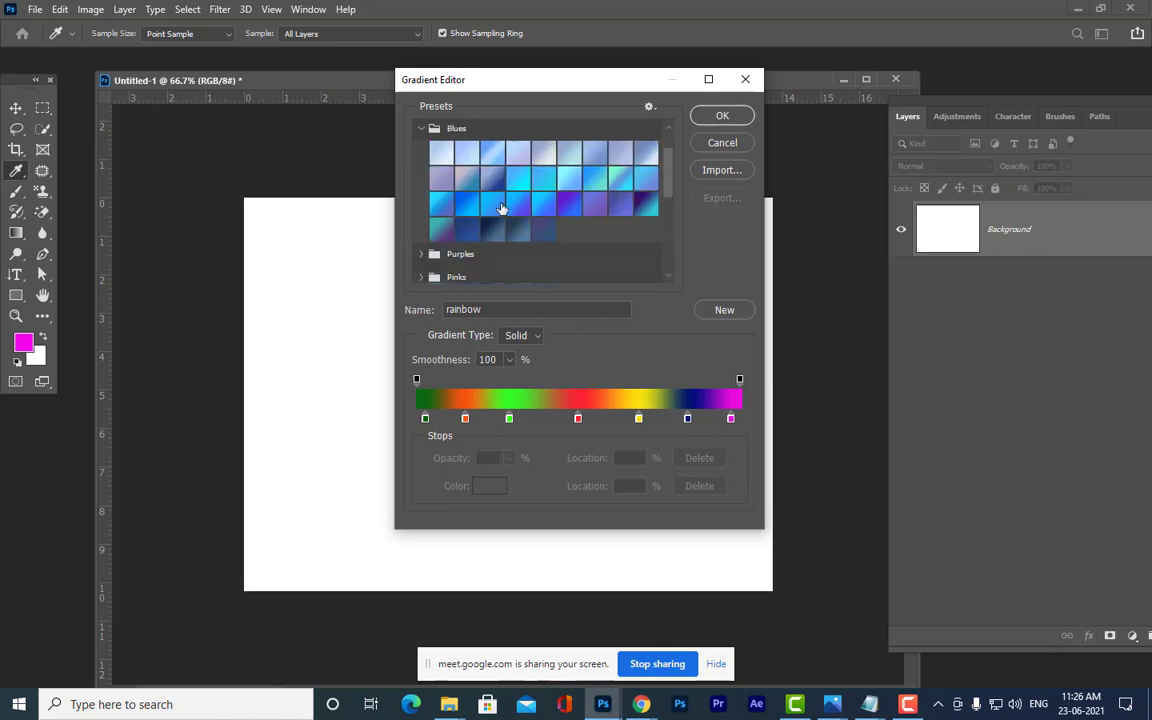
left_click(421, 254)
scroll(440, 230, "down", 1)
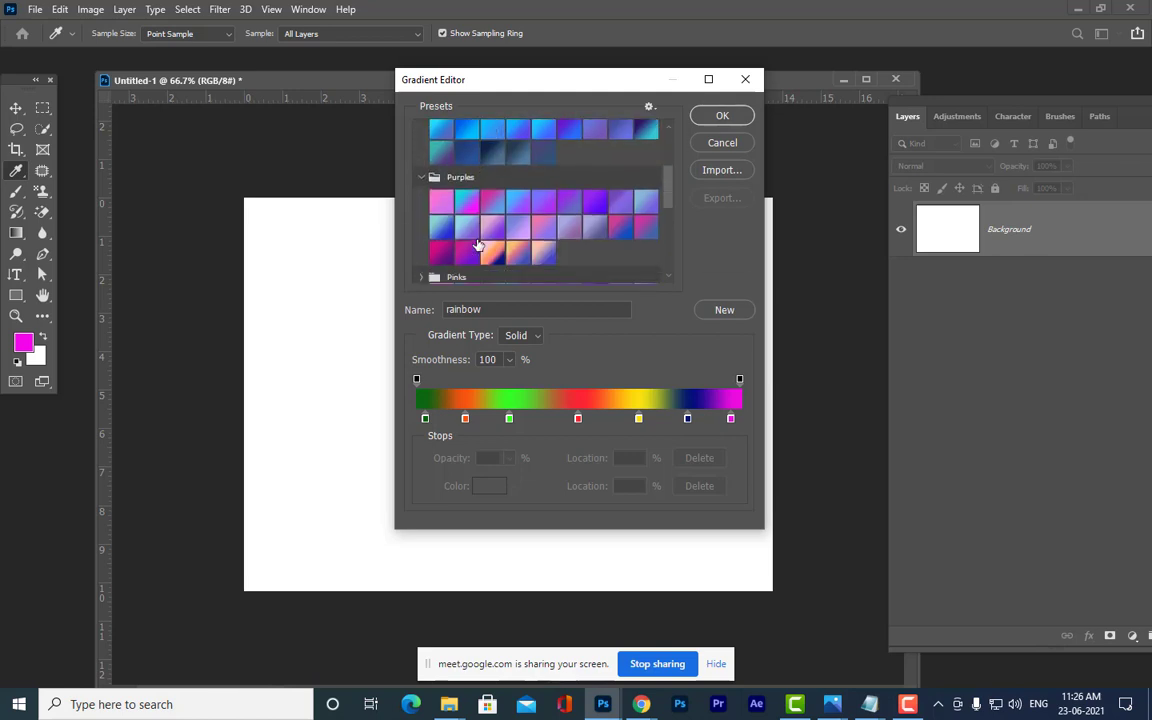
scroll(450, 230, "down", 1)
left_click(421, 213)
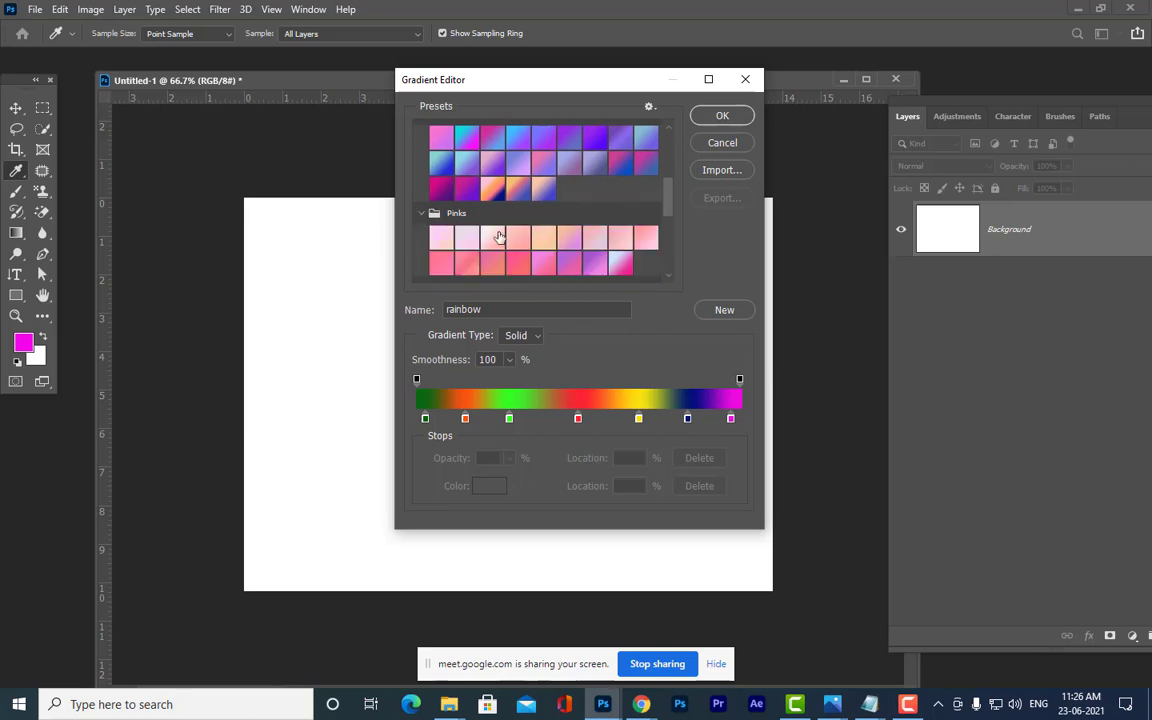
scroll(506, 237, "down", 1)
scroll(506, 237, "down", 1)
left_click(421, 159)
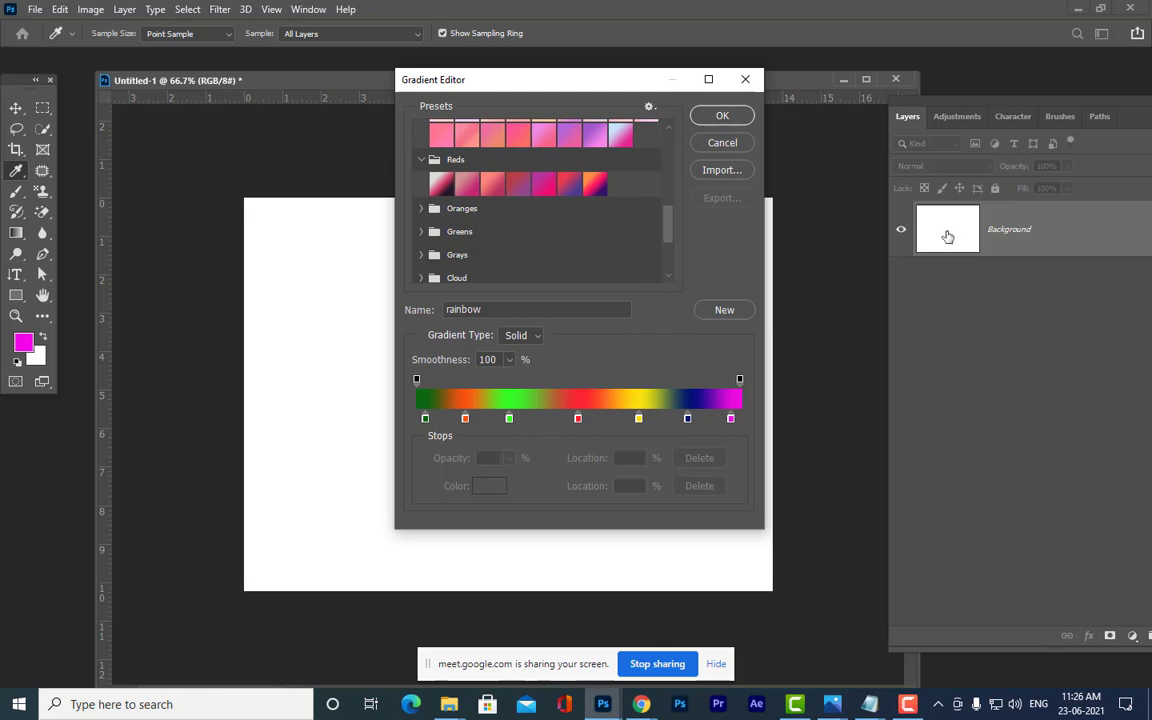
scroll(597, 250, "down", 4)
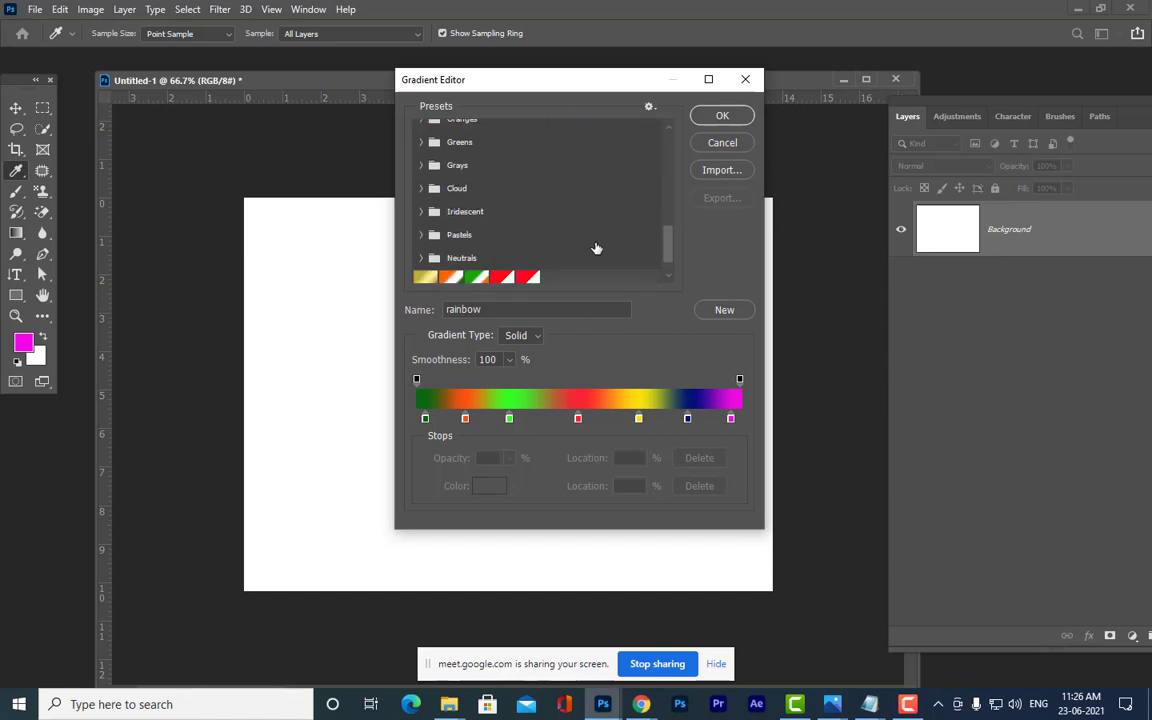
scroll(597, 252, "up", 2)
scroll(597, 252, "up", 8)
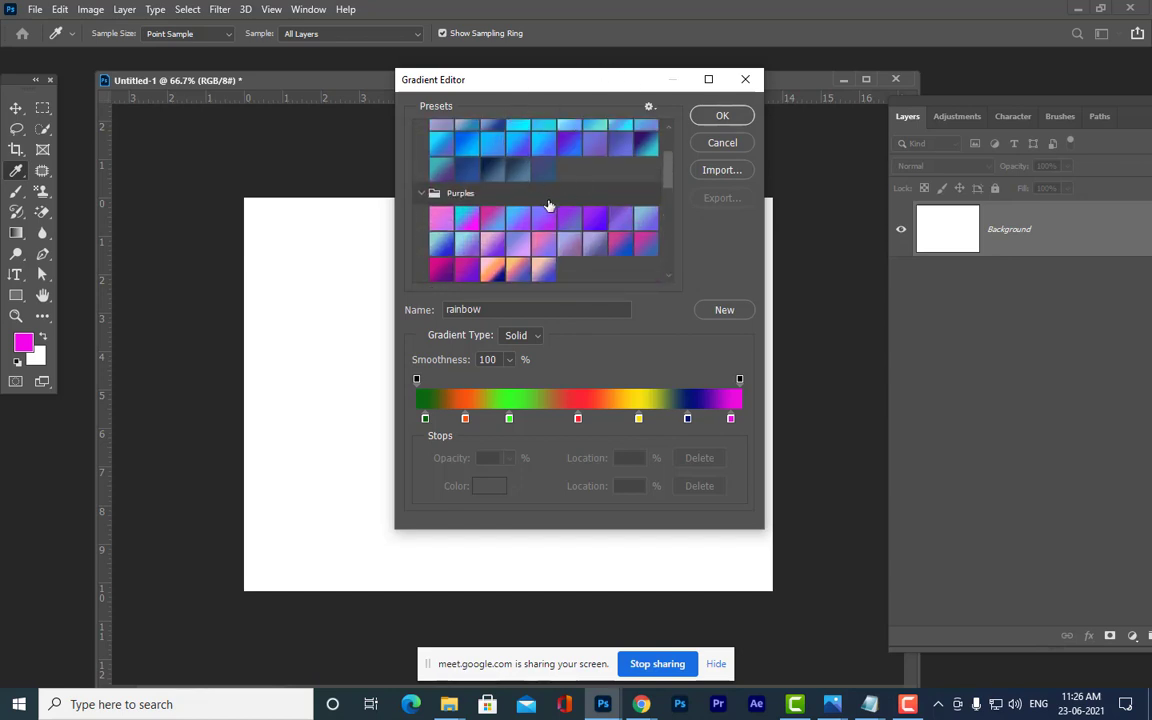
scroll(548, 206, "up", 3)
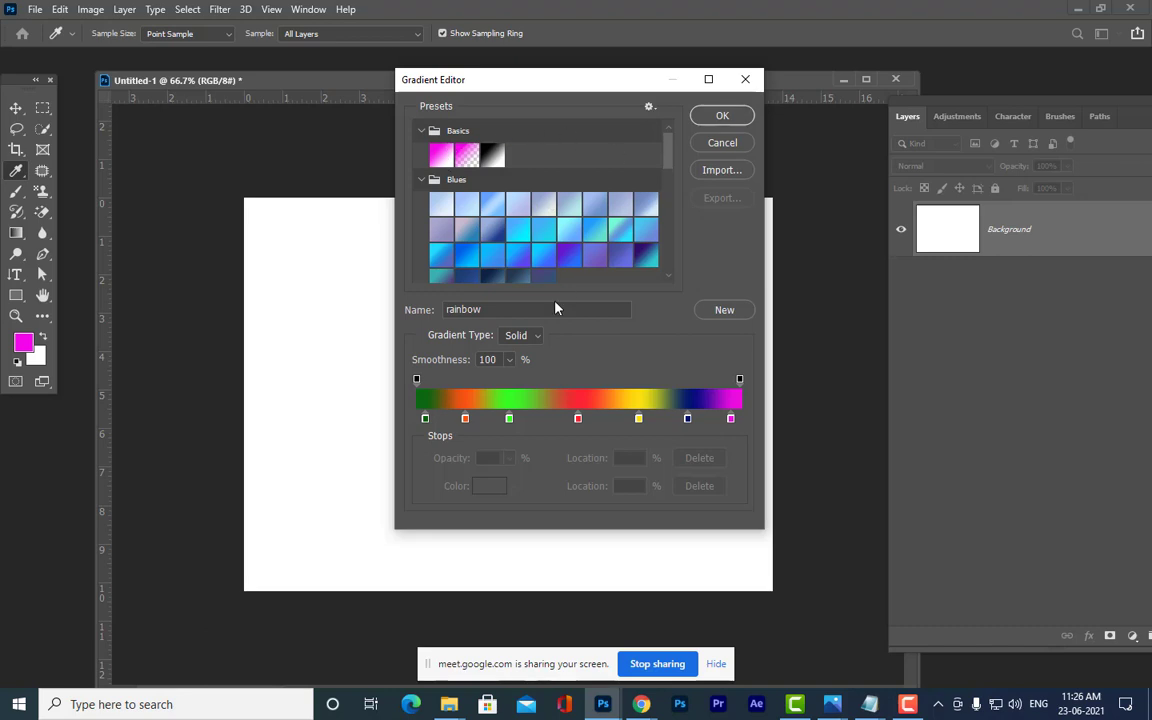
scroll(578, 219, "down", 1)
scroll(577, 219, "up", 1)
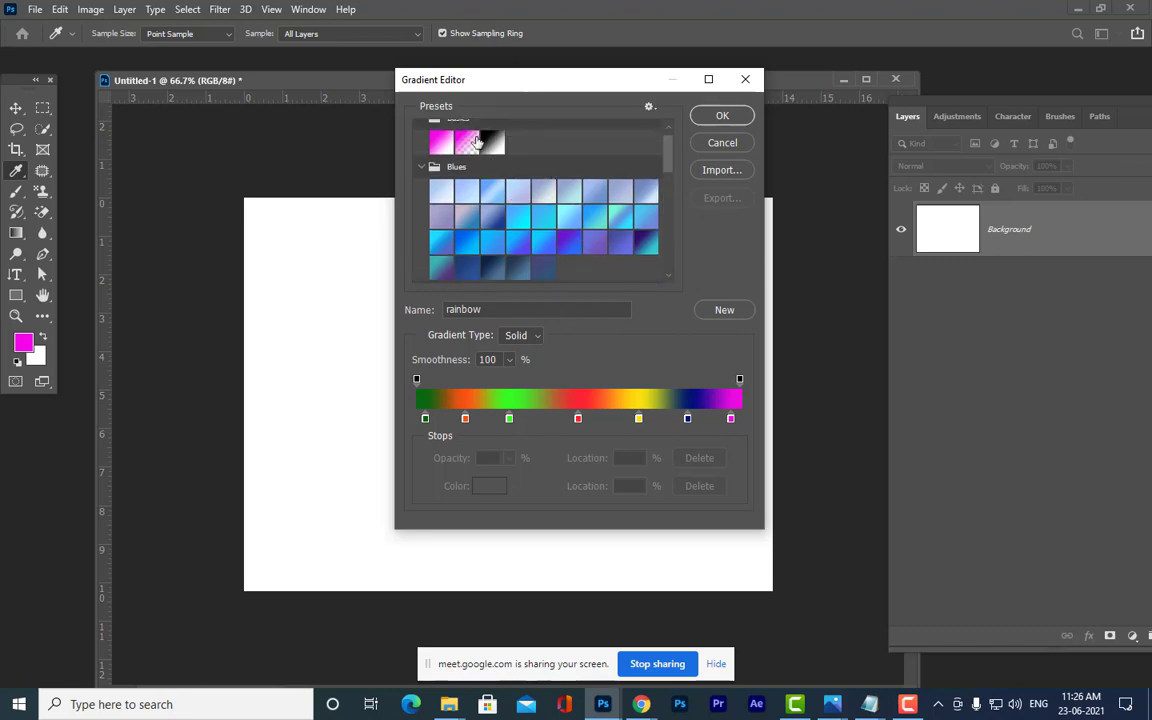
scroll(488, 148, "up", 1)
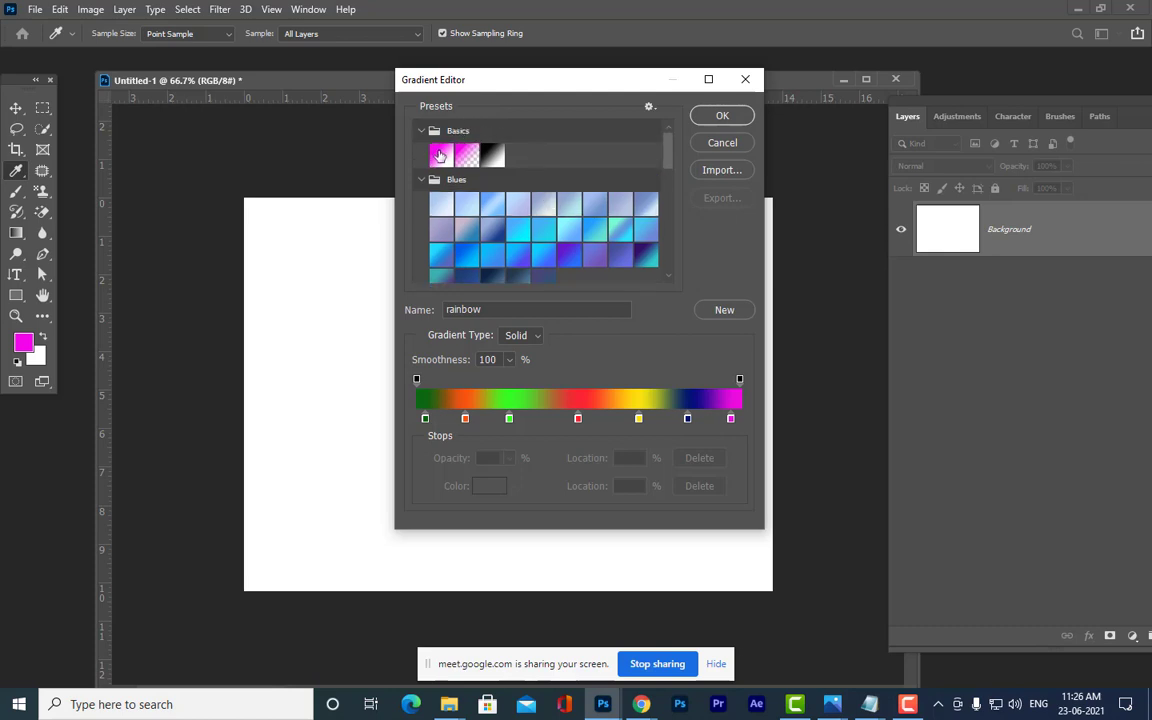
- Load the Blue_03 gradient preset and select its middle, end and start color stops in turn
left_click(491, 205)
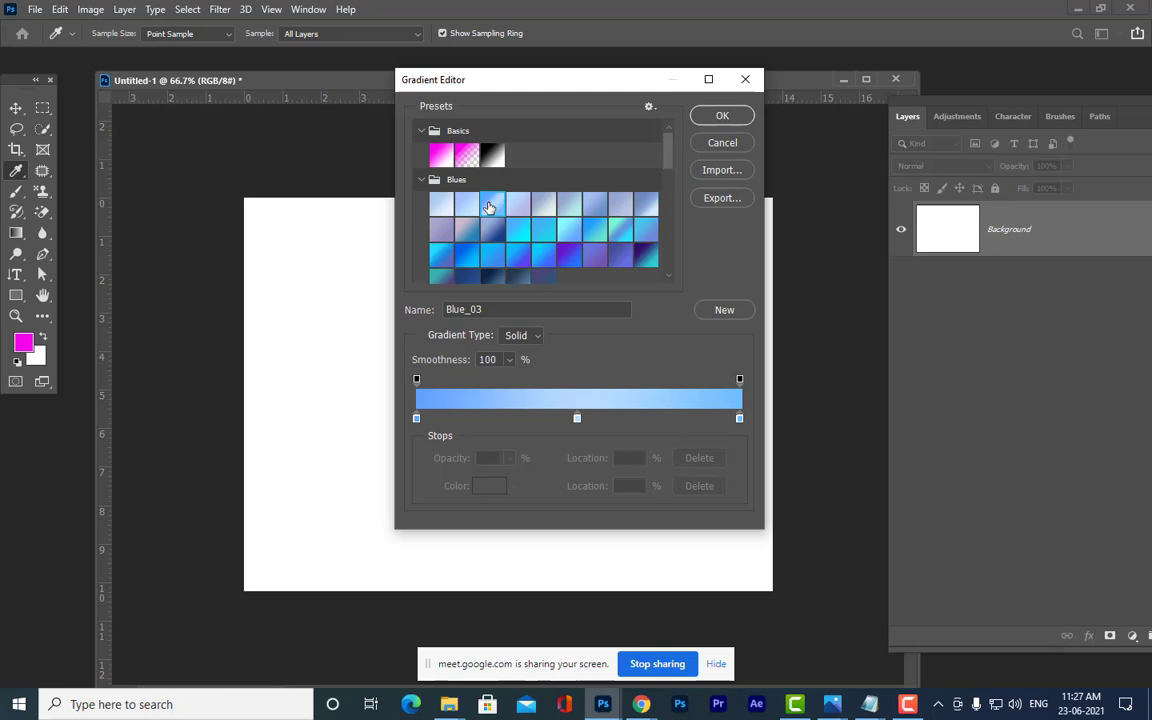
left_click_drag(489, 85, 489, 70)
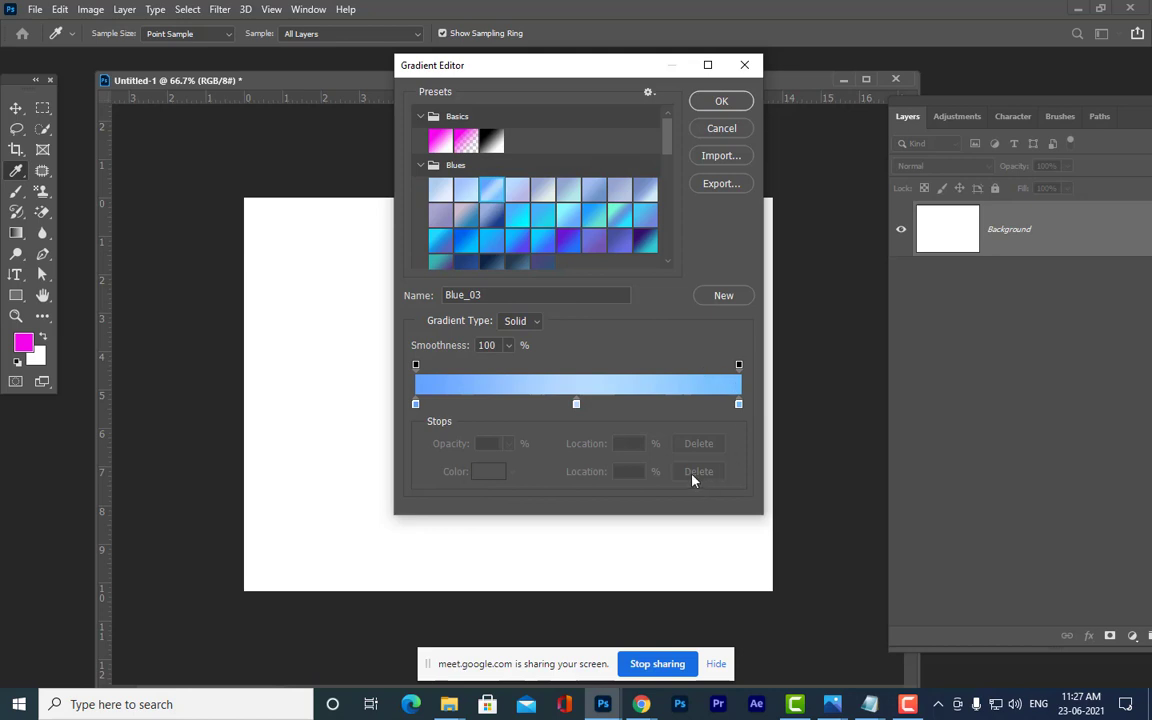
left_click_drag(530, 54, 651, 32)
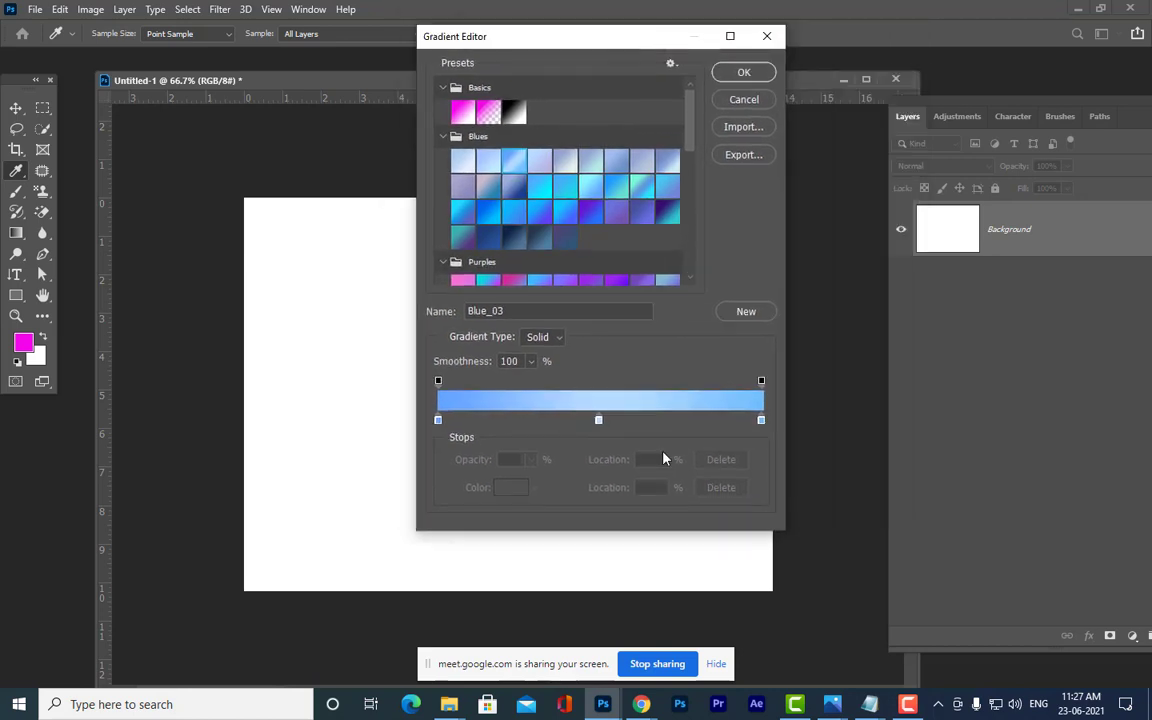
left_click(598, 420)
left_click(761, 420)
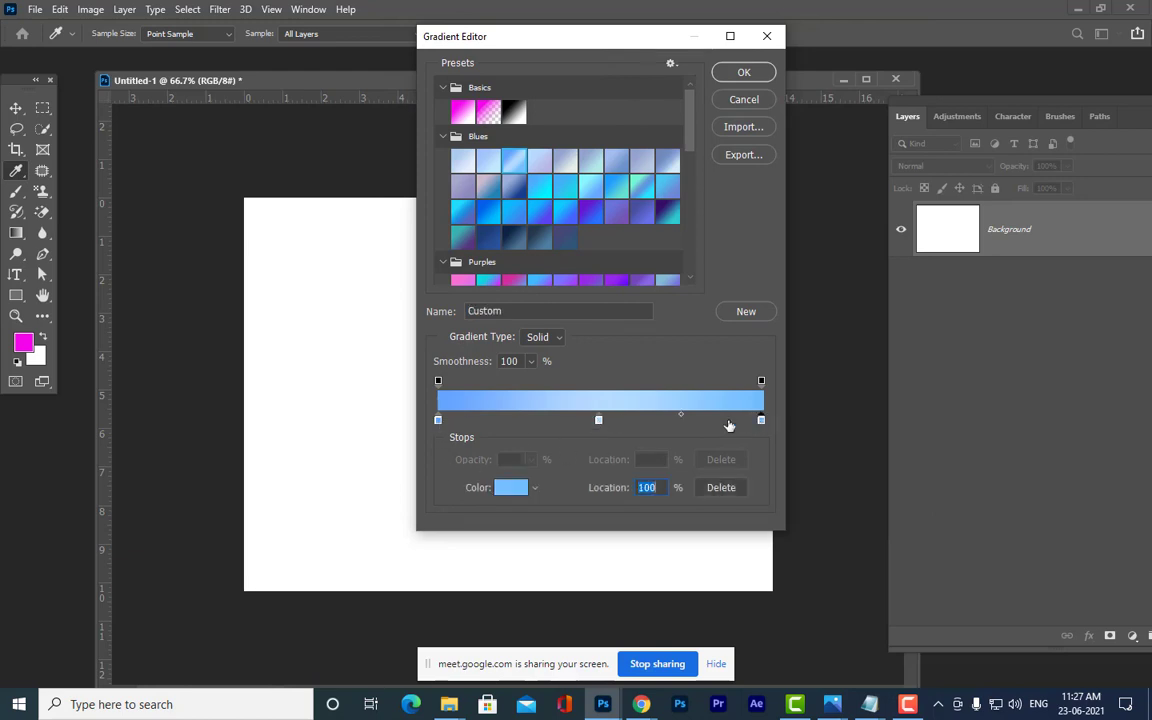
left_click(438, 421)
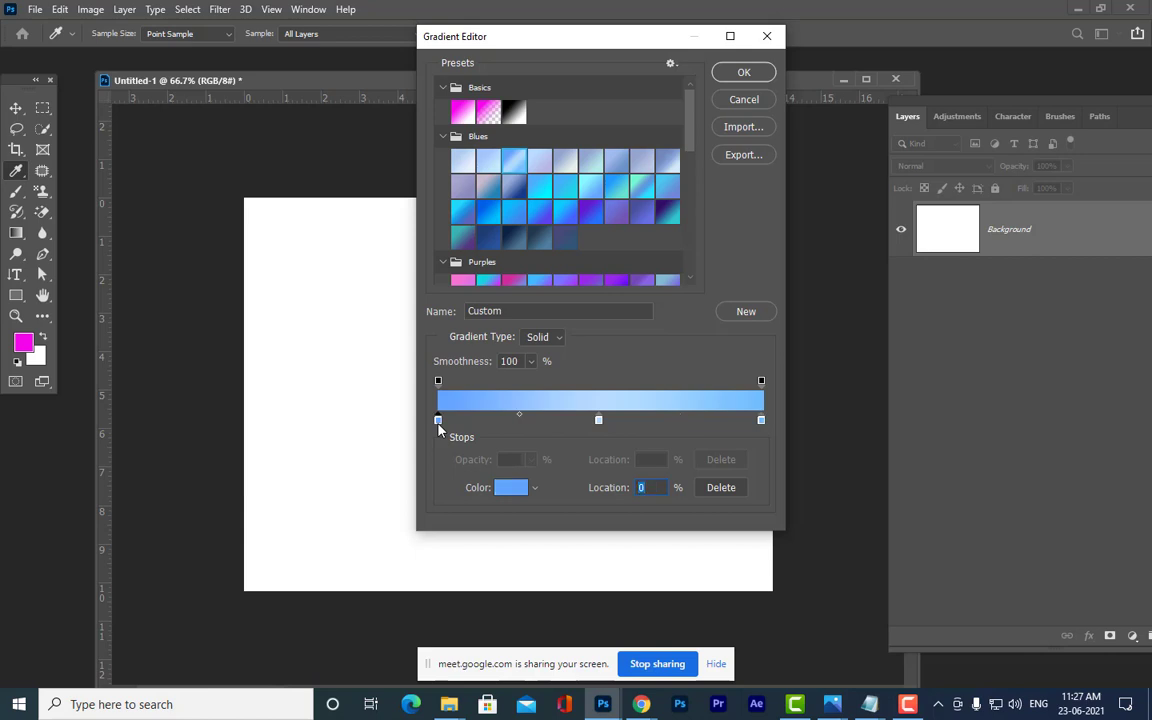
left_click(598, 421)
- Remove the middle and start color stops from the blue gradient and try to remove the end stop too
left_click_drag(598, 424, 651, 625)
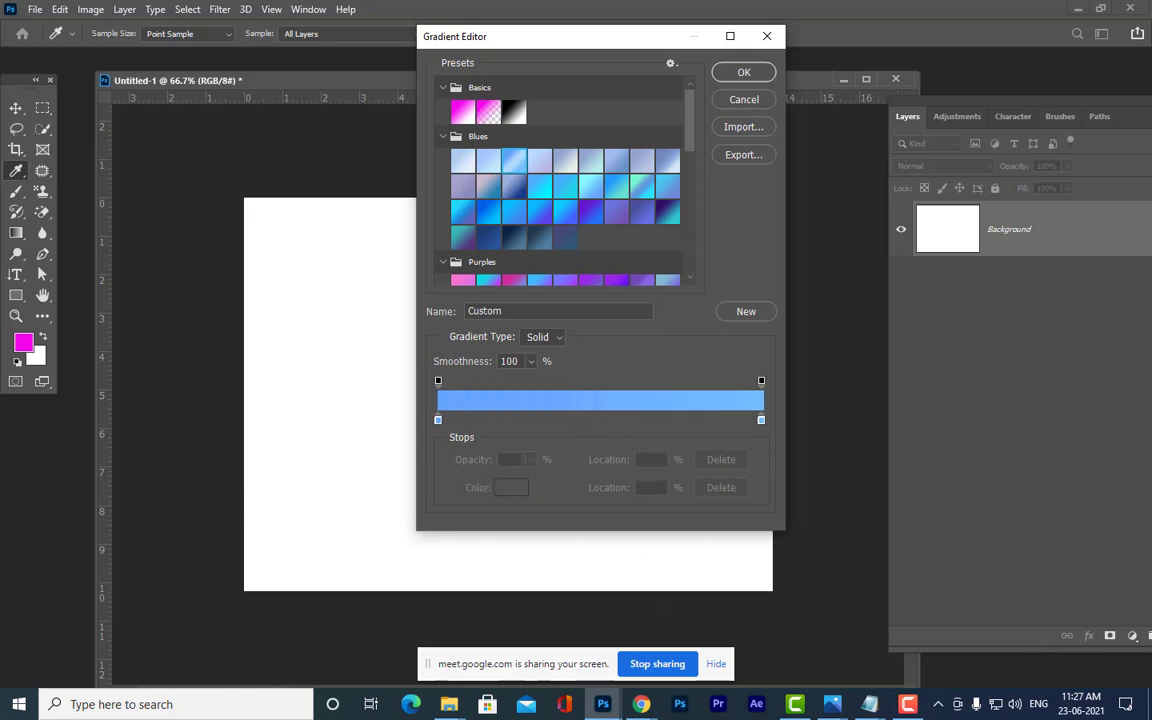
left_click_drag(439, 421, 415, 689)
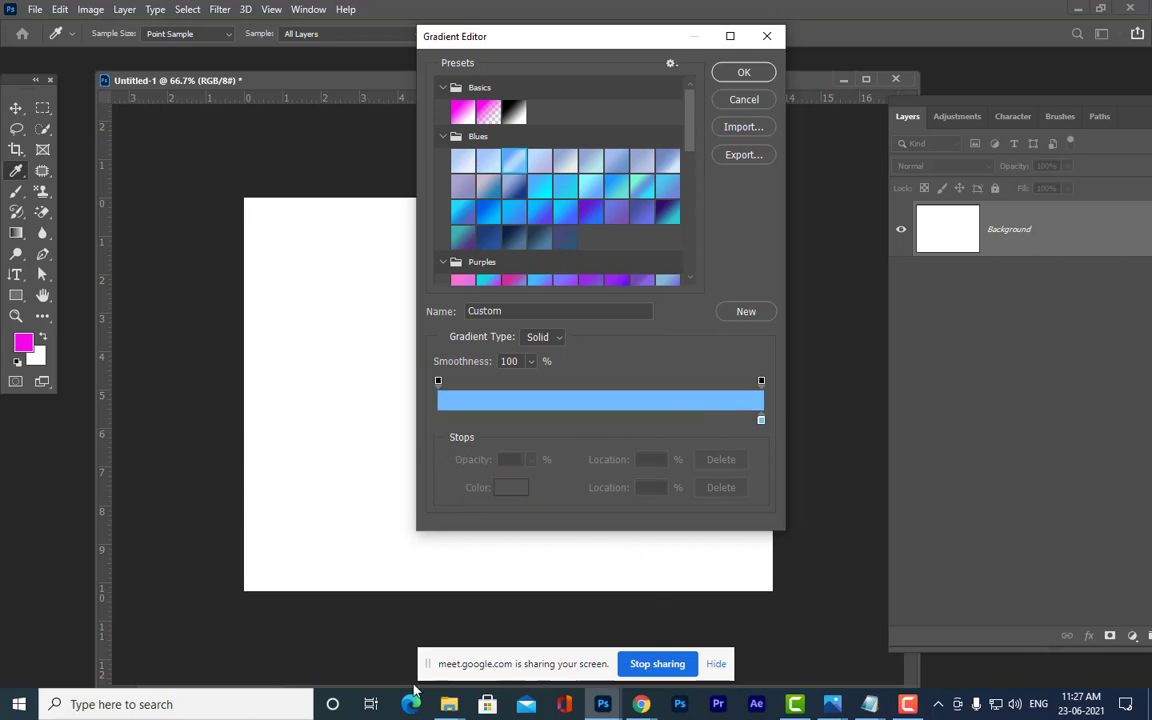
left_click(761, 420)
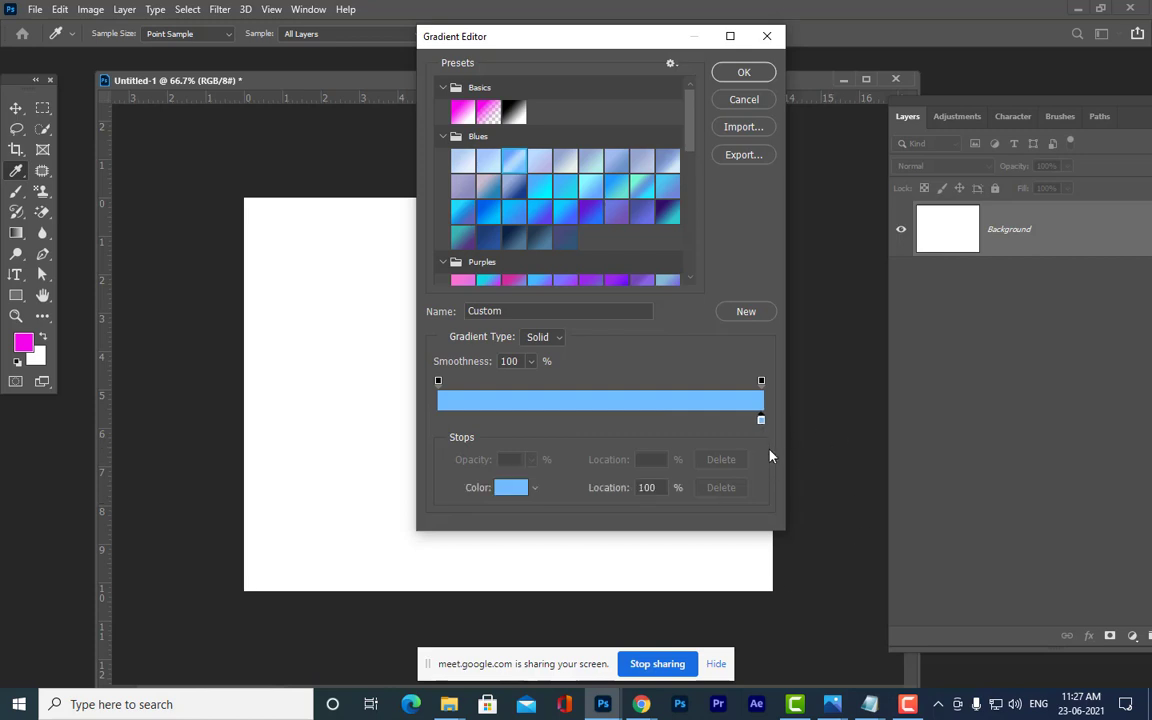
left_click_drag(761, 420, 780, 437)
- Add a color stop at the gradient's 0% location, removing and re-adding it twice for practice
left_click(440, 422)
left_click_drag(440, 420, 444, 505)
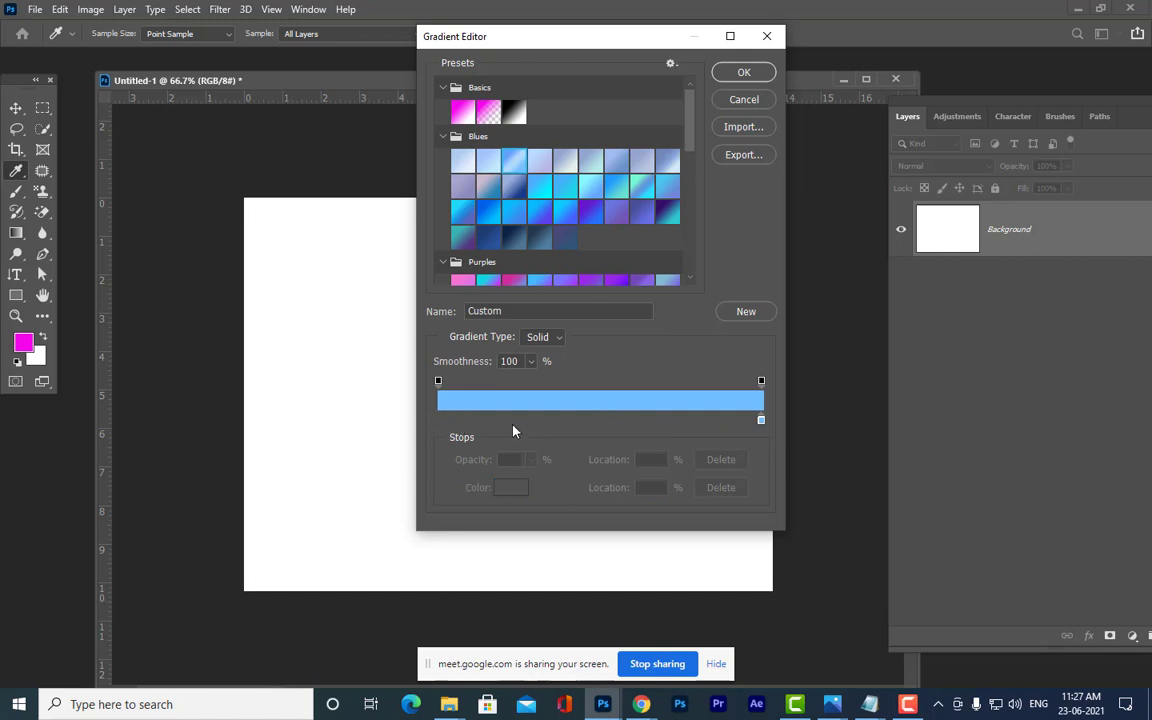
left_click(438, 421)
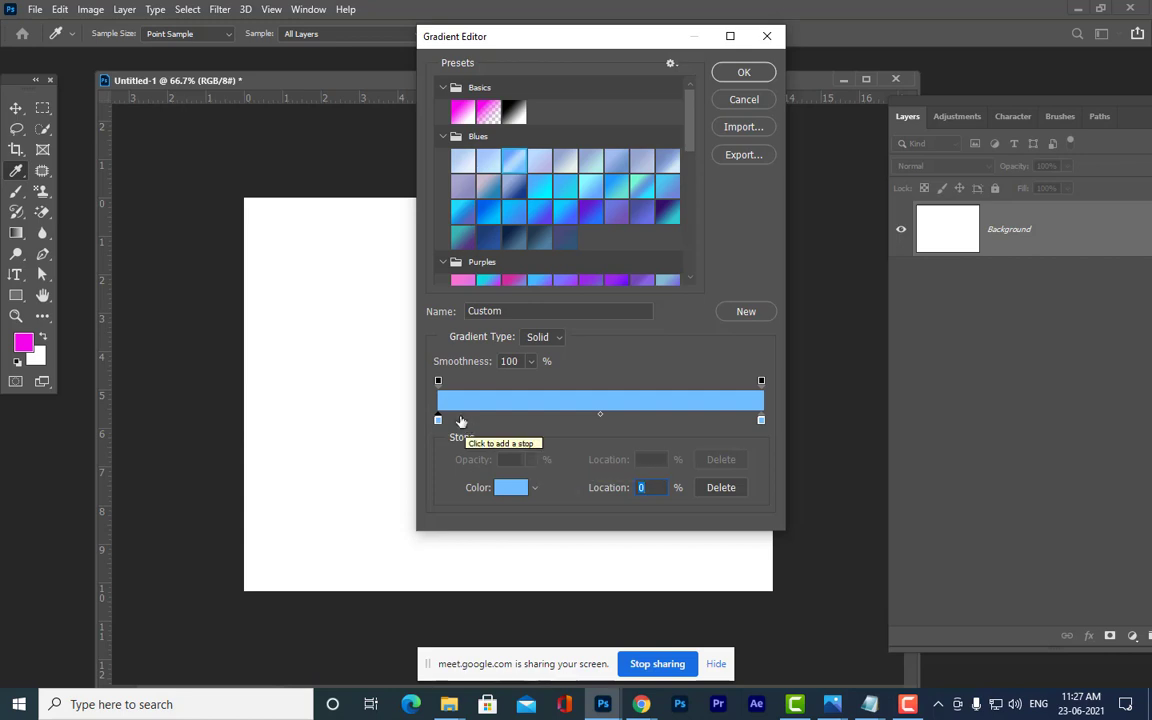
left_click_drag(446, 477, 424, 518)
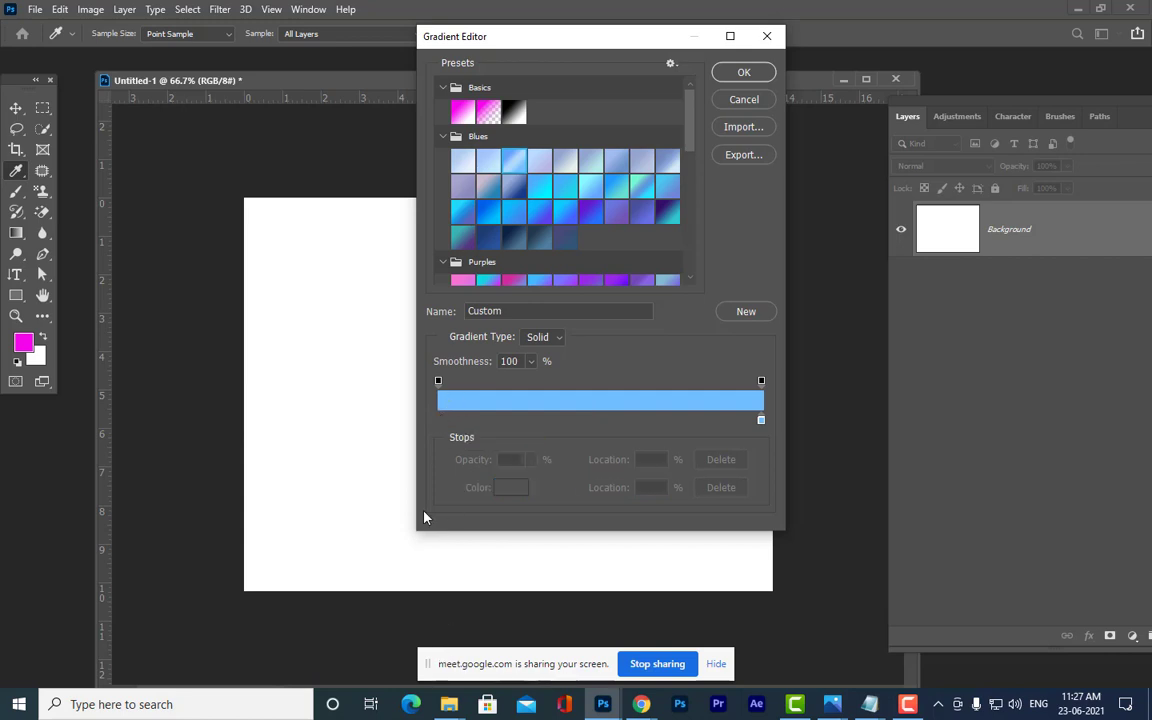
left_click(438, 421)
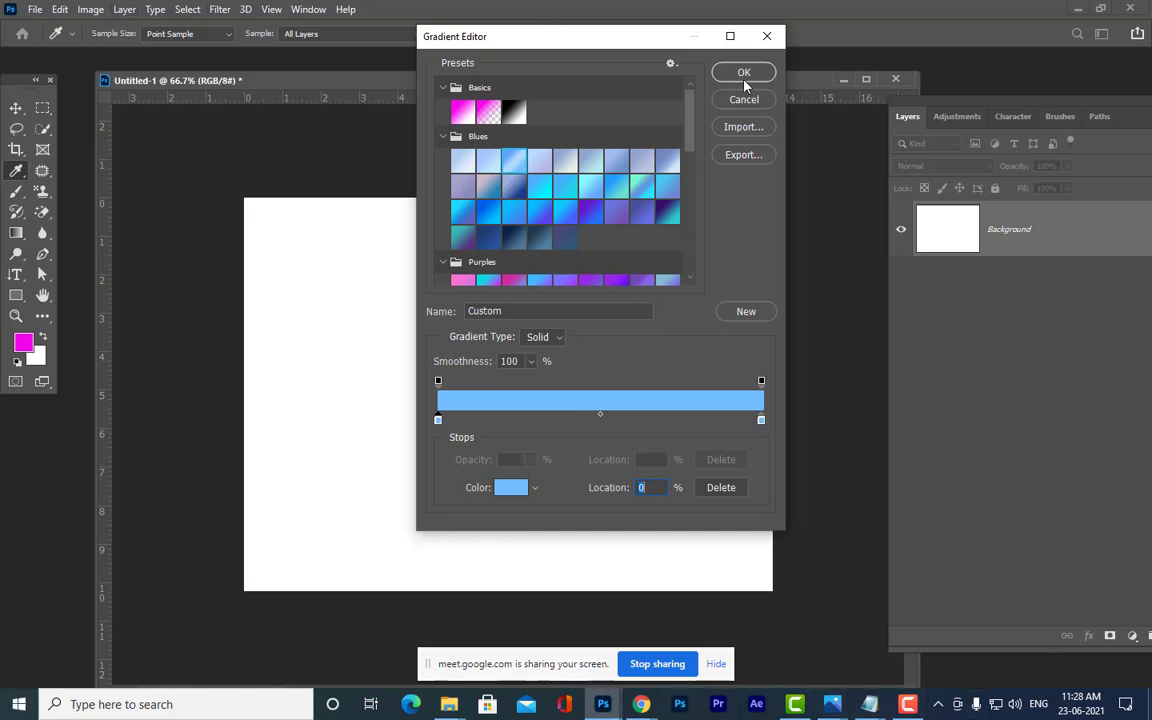
- Set the color of the gradient's 0% stop to bright green (10fb15)
left_click_drag(557, 38, 661, 25)
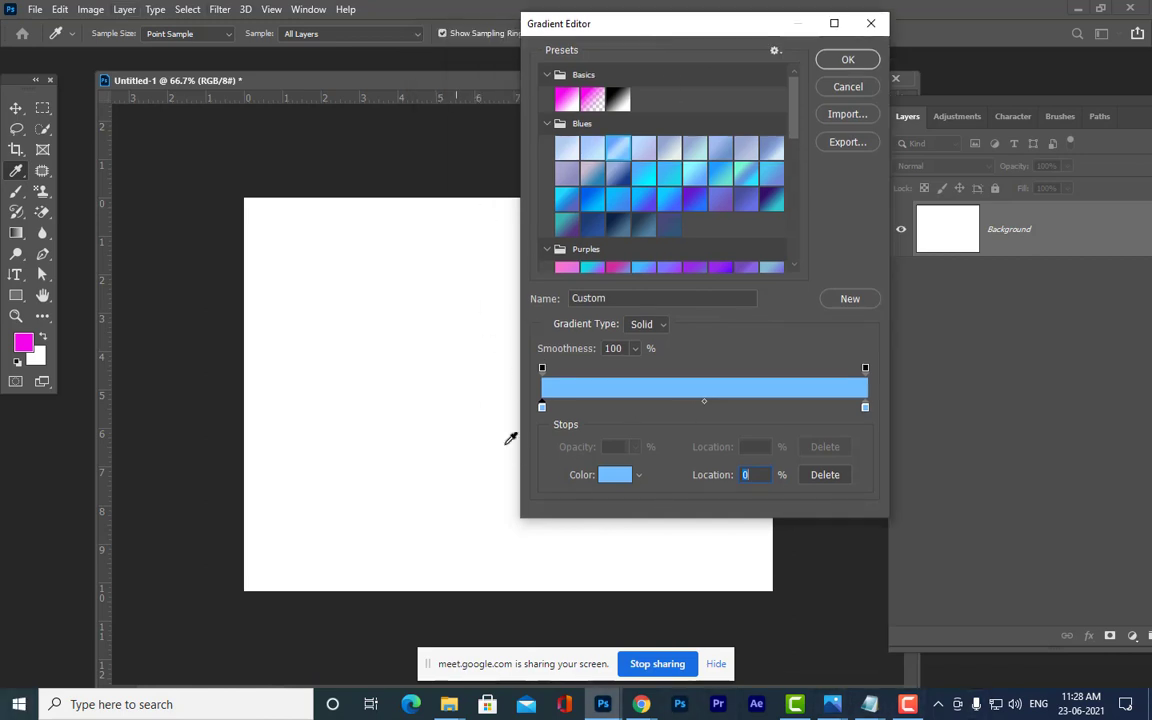
left_click(864, 406)
left_click_drag(694, 26, 718, 23)
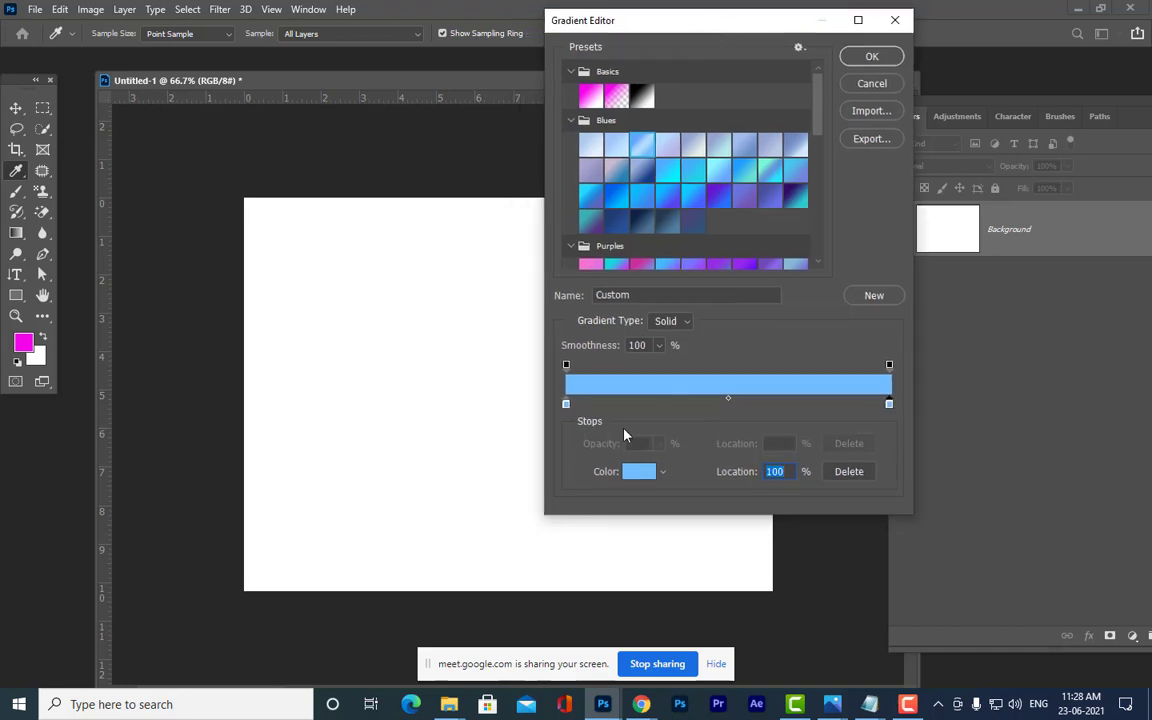
left_click(567, 404)
left_click(642, 476)
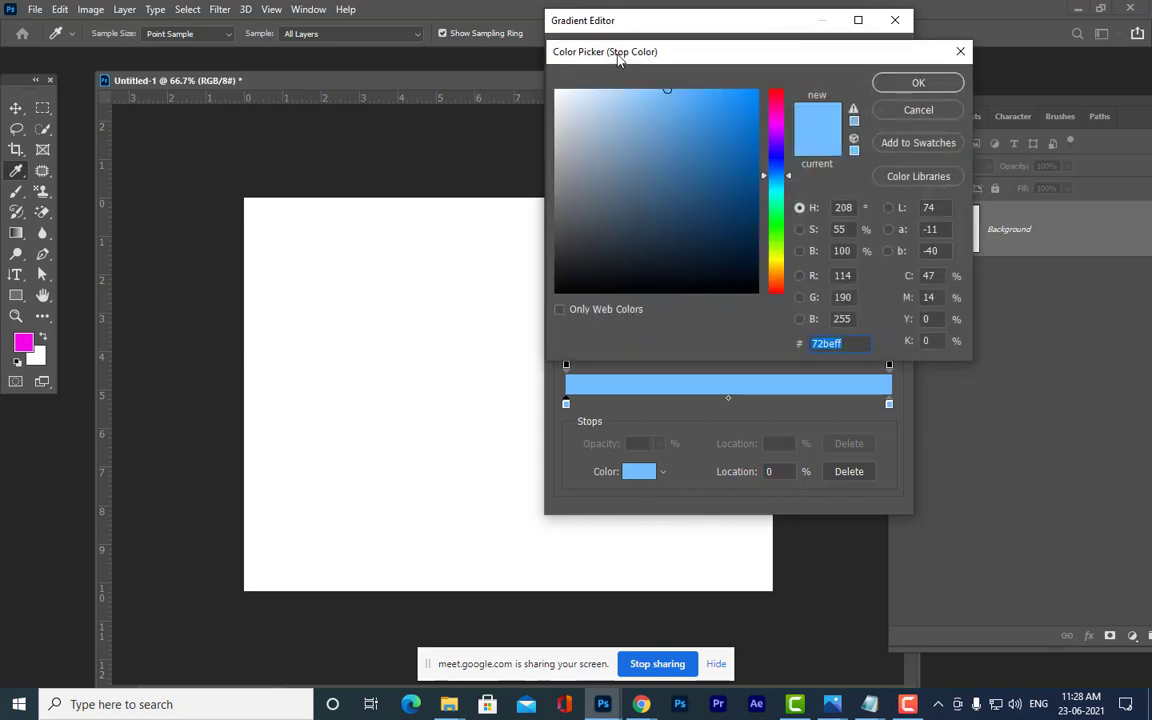
left_click_drag(653, 48, 424, 80)
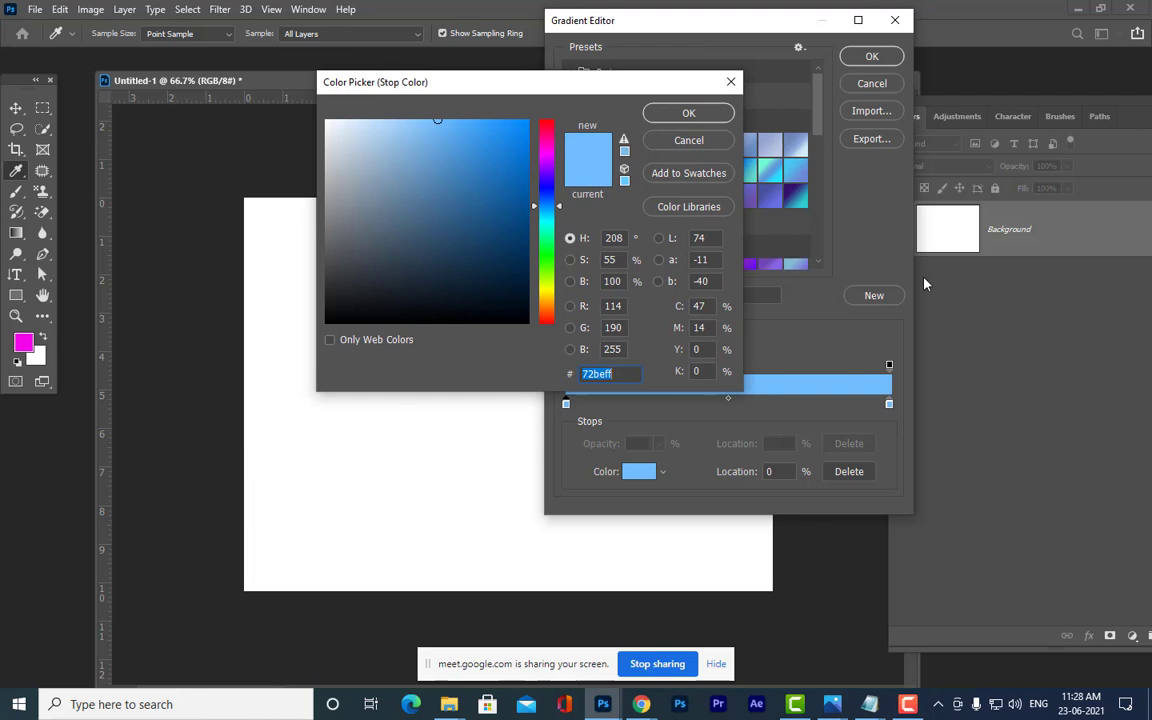
left_click_drag(545, 93, 442, 107)
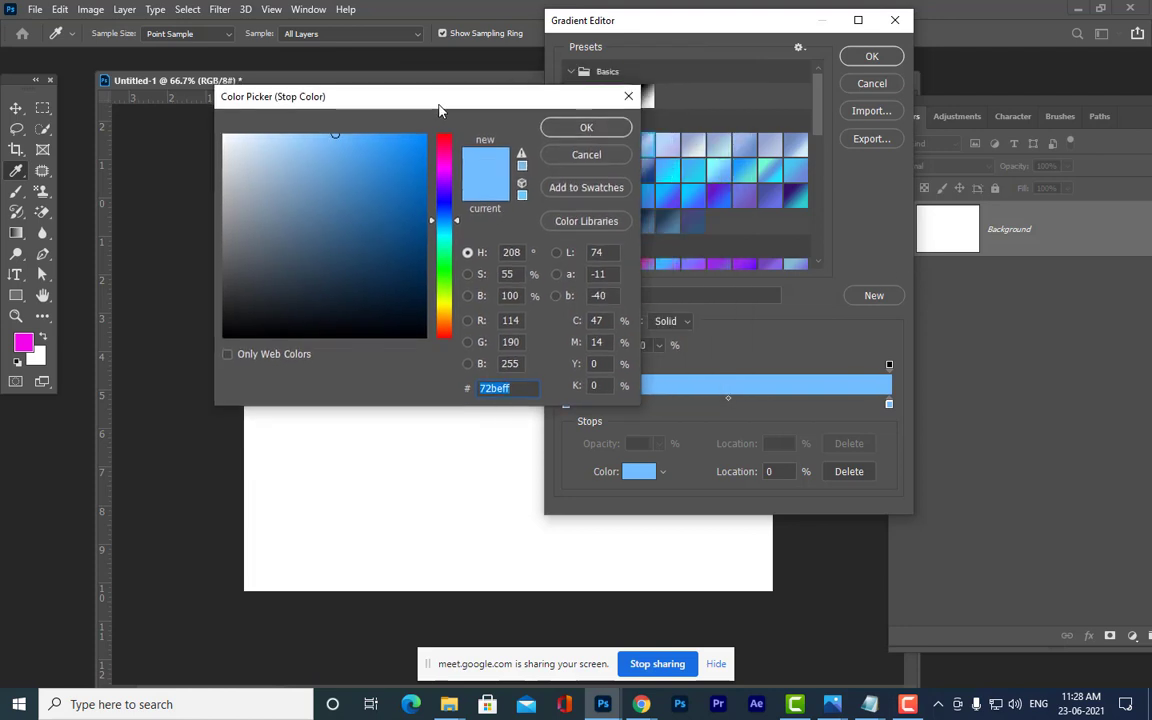
left_click(443, 271)
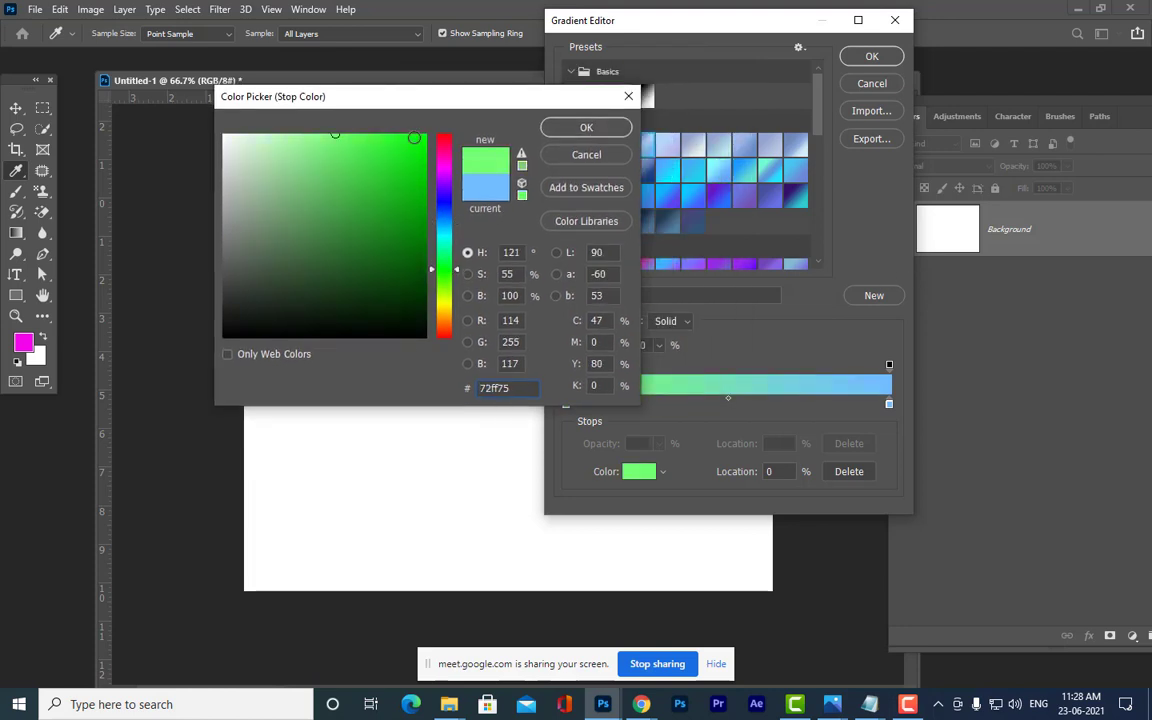
left_click(413, 137)
left_click_drag(516, 96, 908, 58)
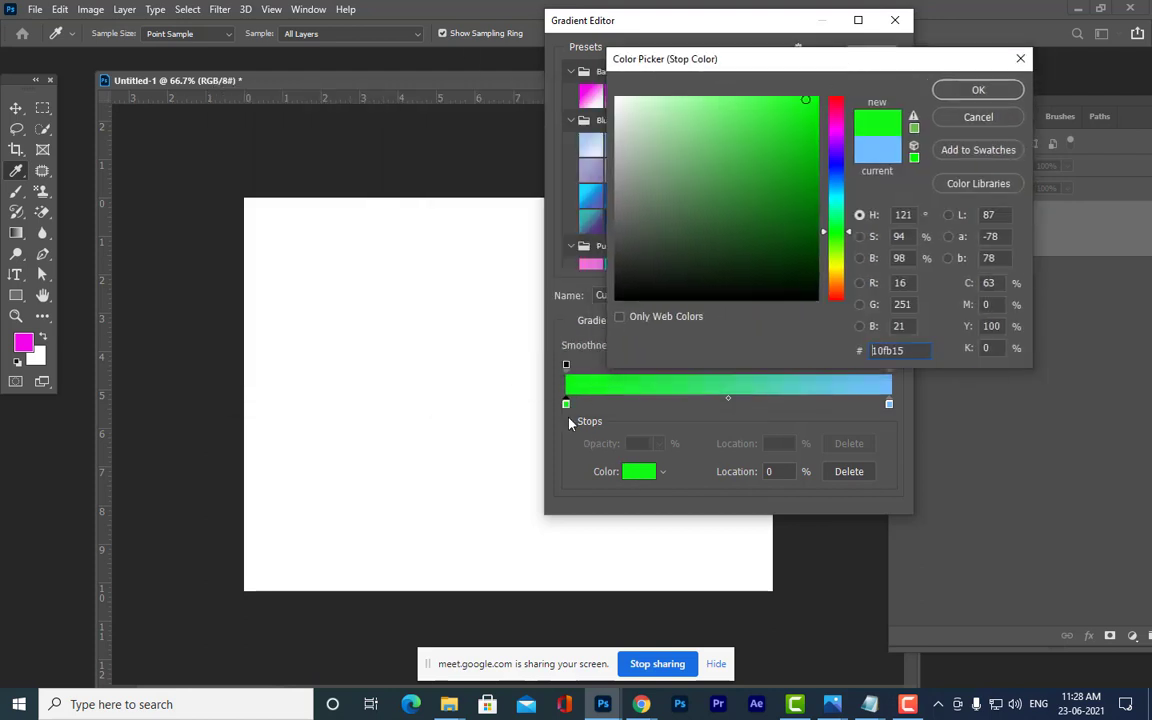
left_click(985, 100)
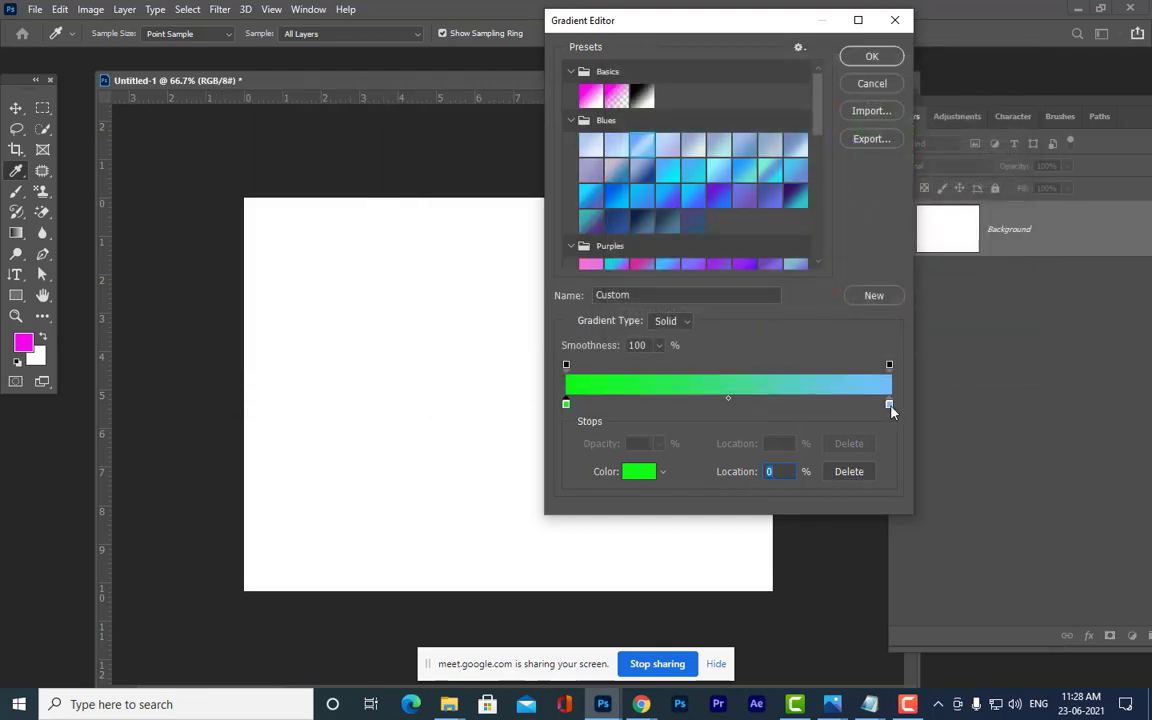
- Set the color of the gradient's 100% stop to bright magenta and accept the custom gradient
left_click(889, 405)
left_click(637, 472)
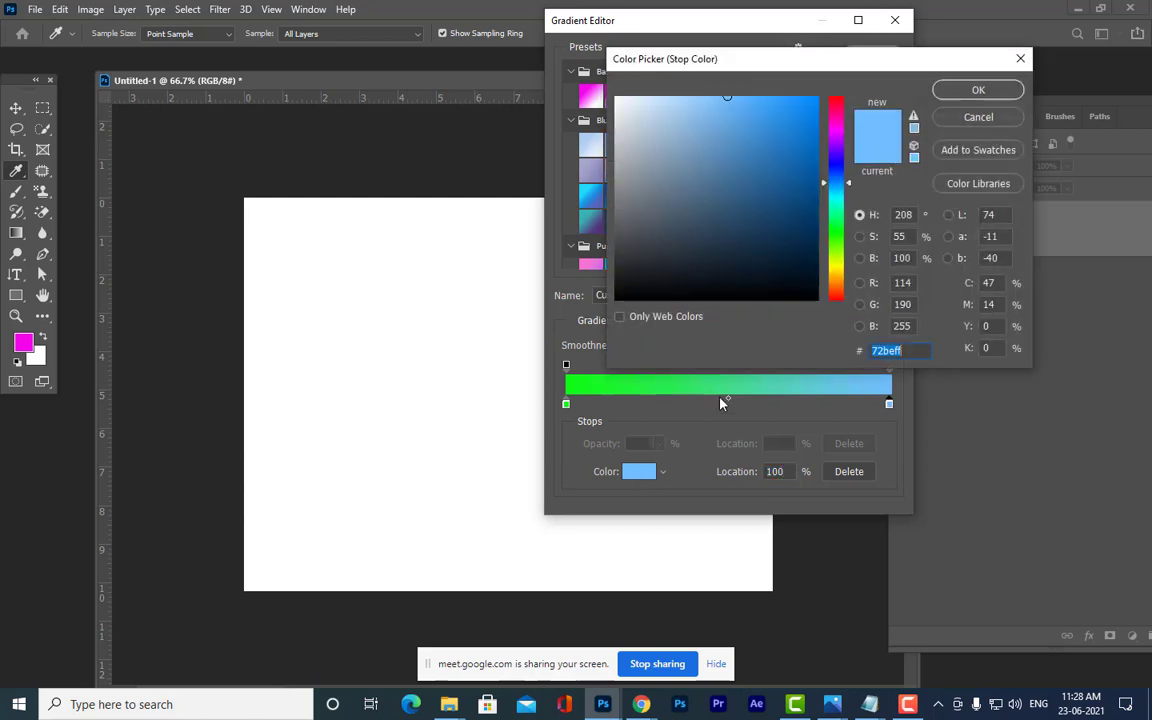
left_click(836, 124)
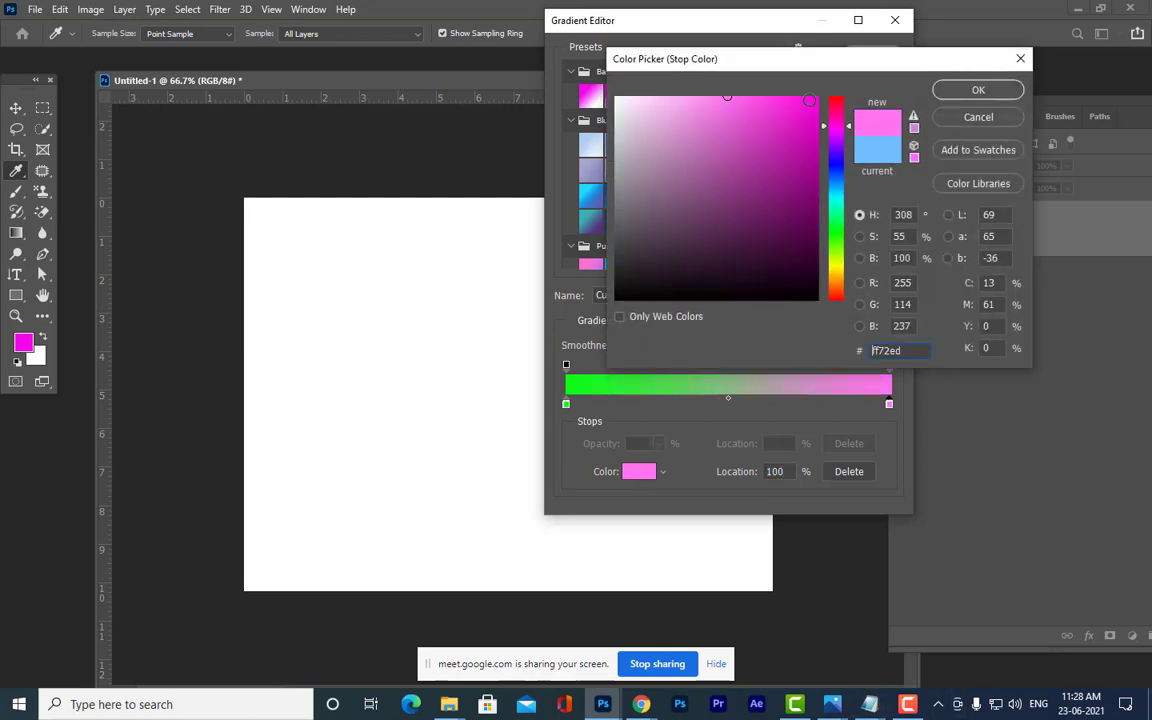
left_click(816, 99)
left_click(978, 90)
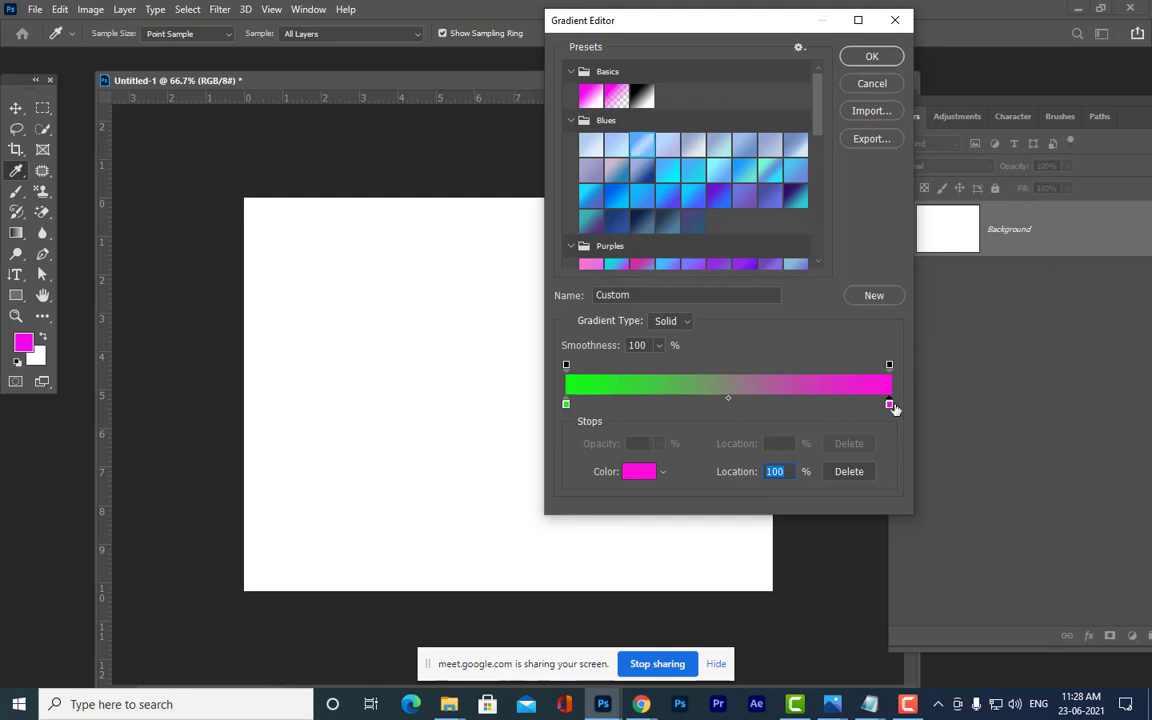
left_click_drag(810, 29, 848, 48)
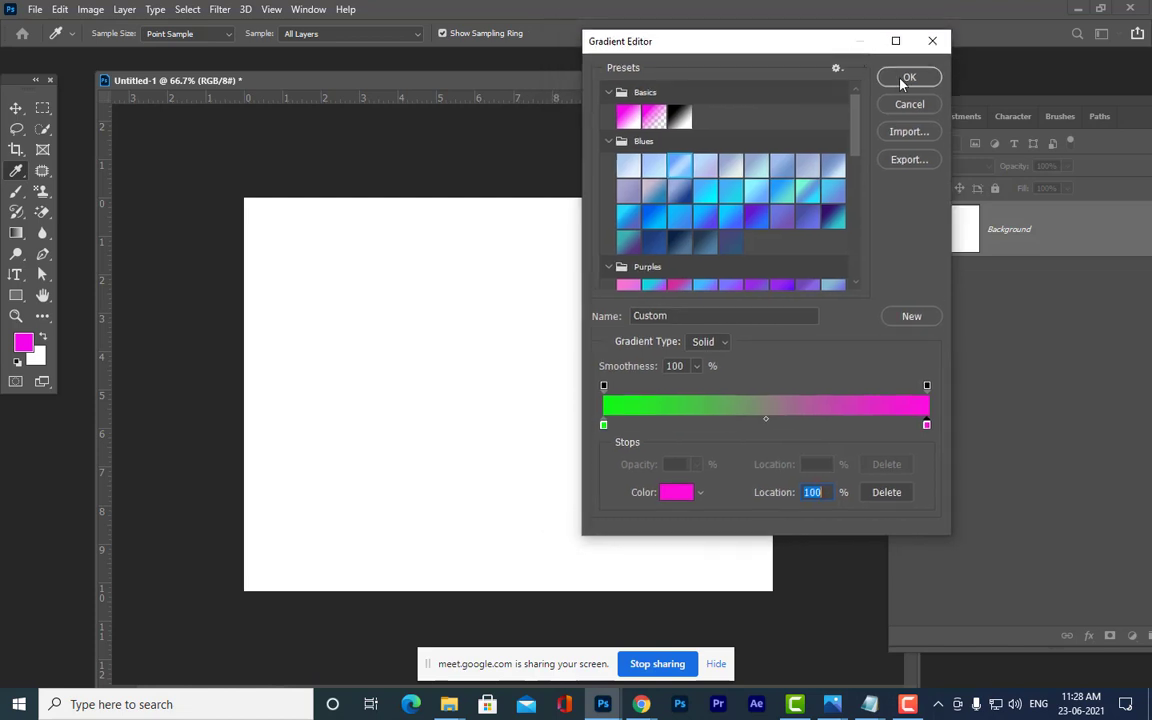
left_click(910, 76)
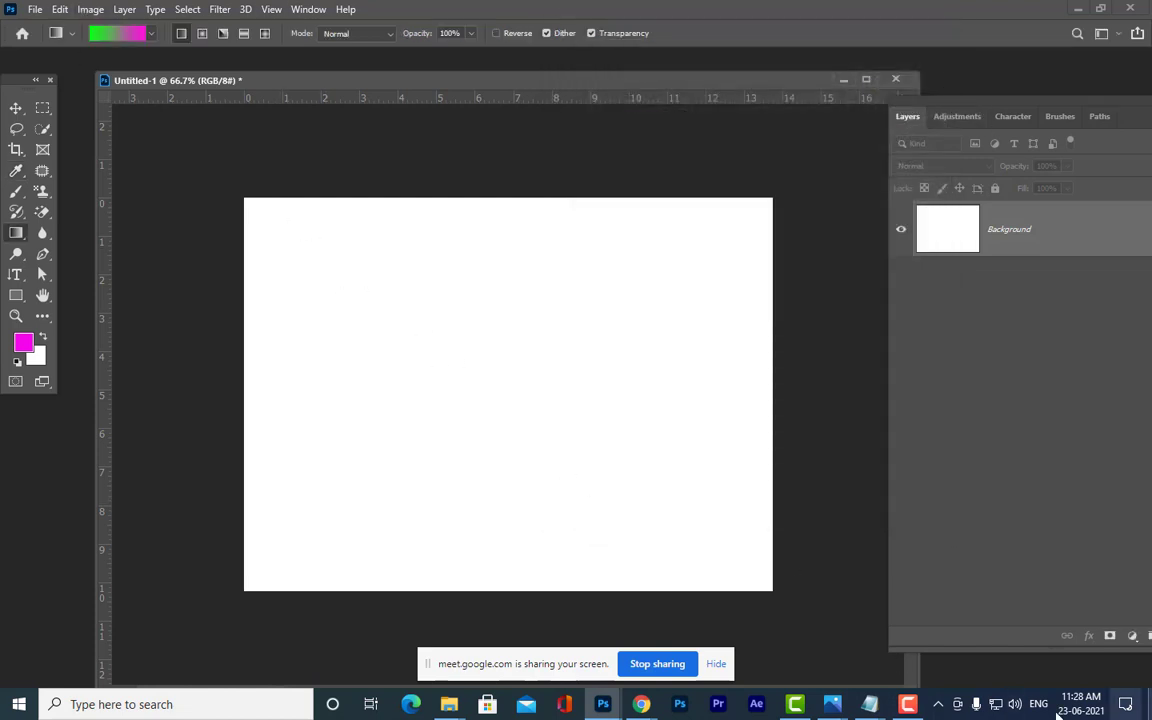
- Fill the canvas with the green-to-magenta linear gradient in diagonal, vertical and horizontal directions, finishing with green on the left and magenta on the right
left_click_drag(372, 90, 365, 77)
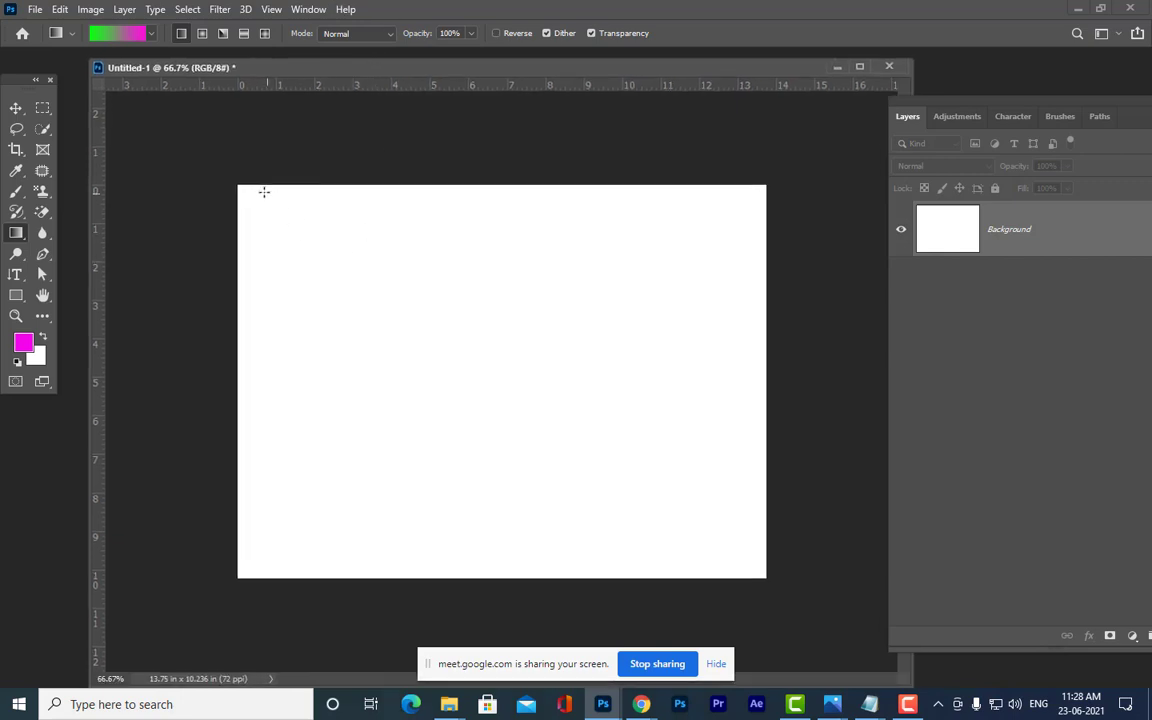
left_click_drag(252, 190, 738, 560)
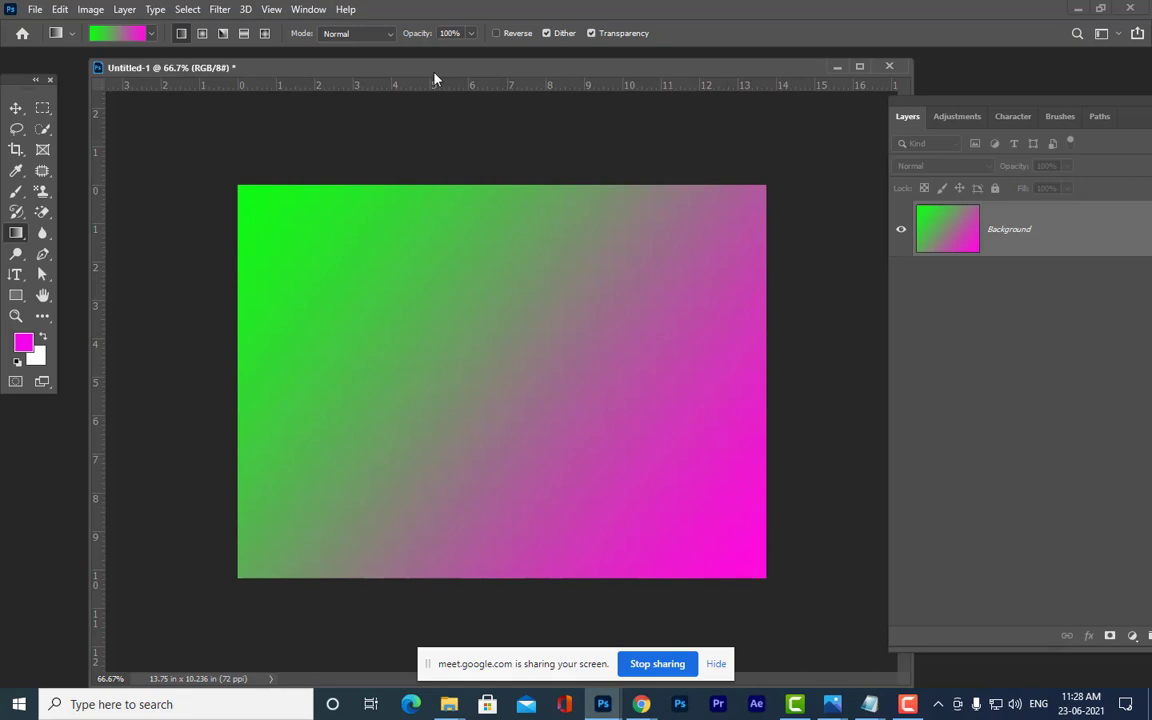
left_click_drag(497, 188, 498, 560)
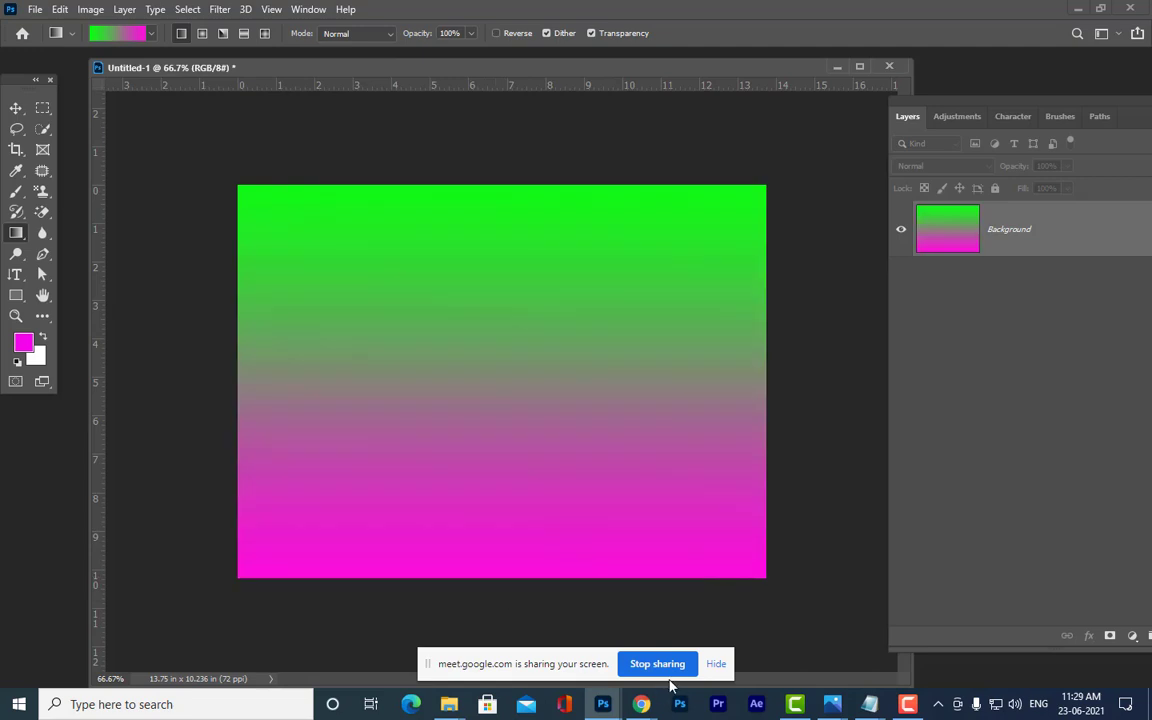
left_click_drag(763, 370, 216, 387)
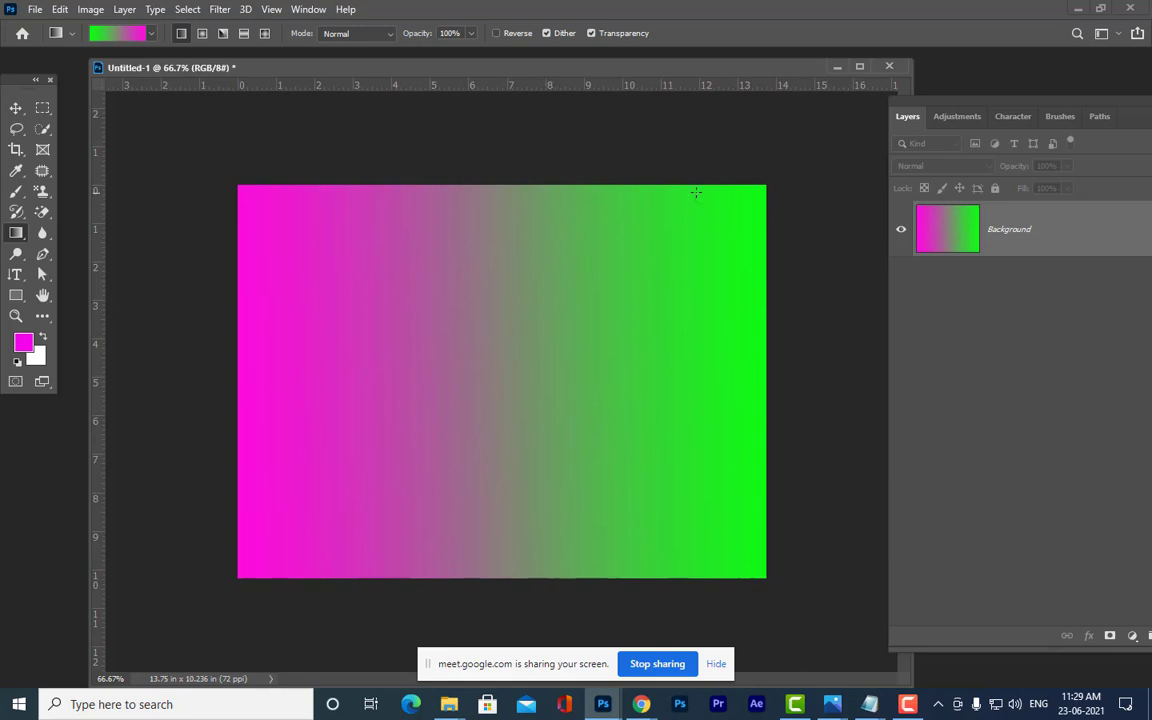
left_click_drag(735, 195, 485, 308)
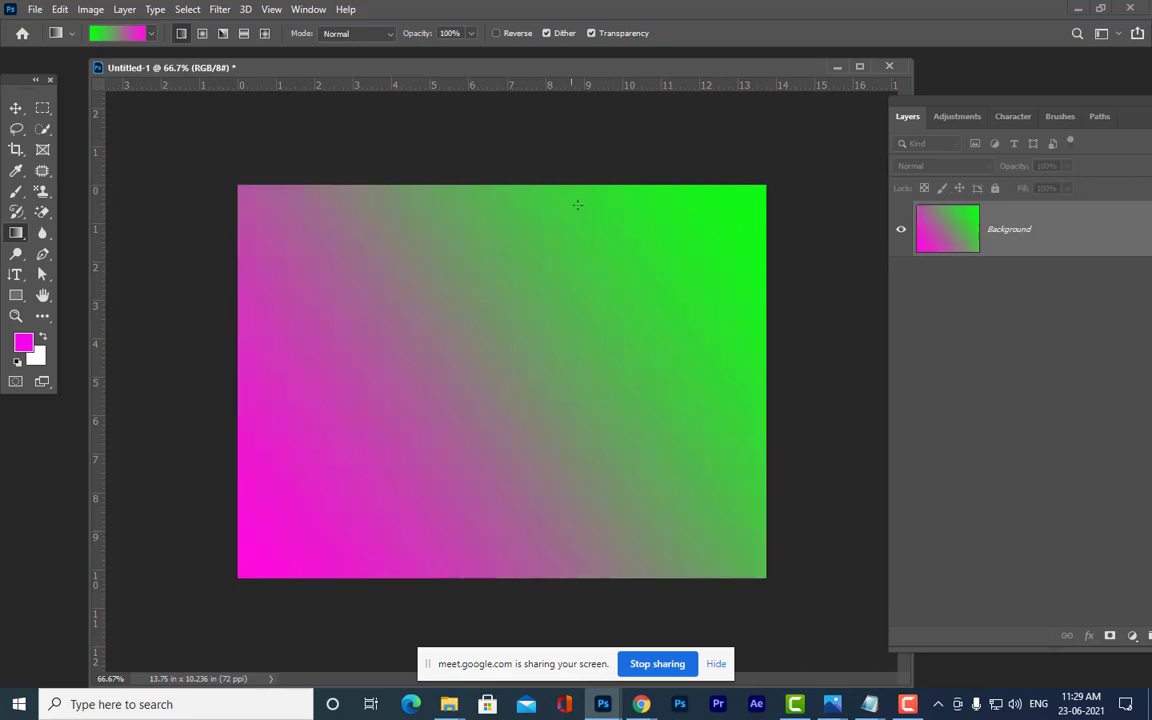
left_click_drag(501, 186, 390, 466)
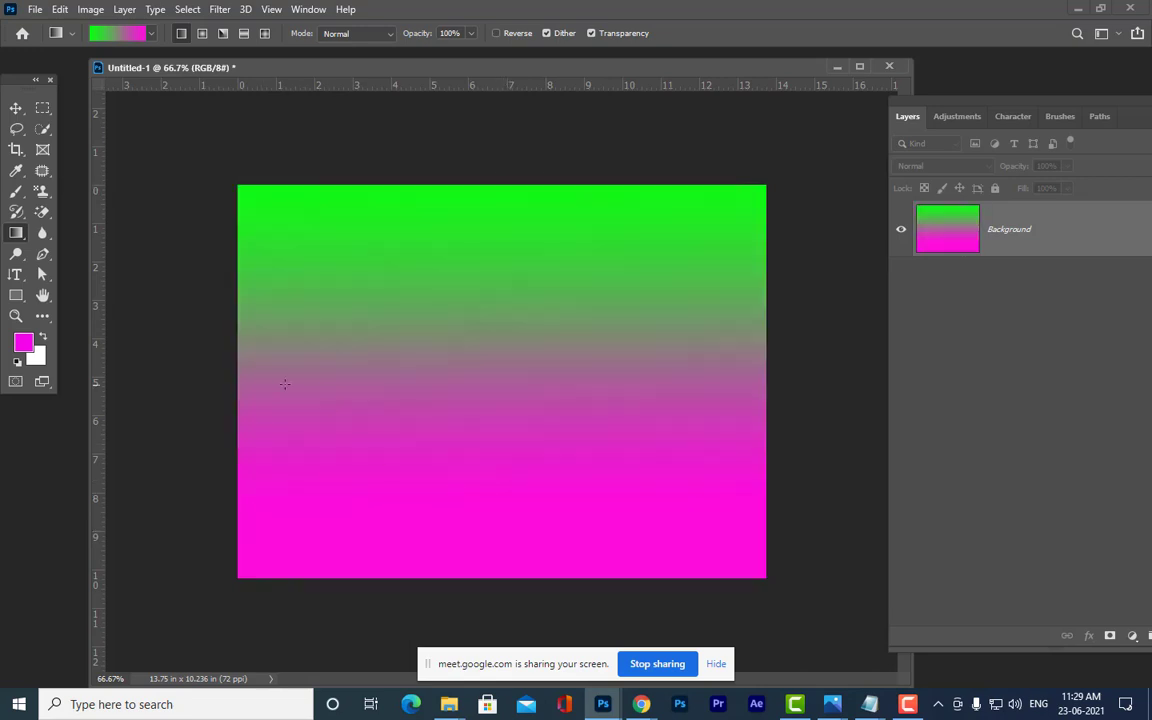
left_click_drag(239, 382, 640, 382)
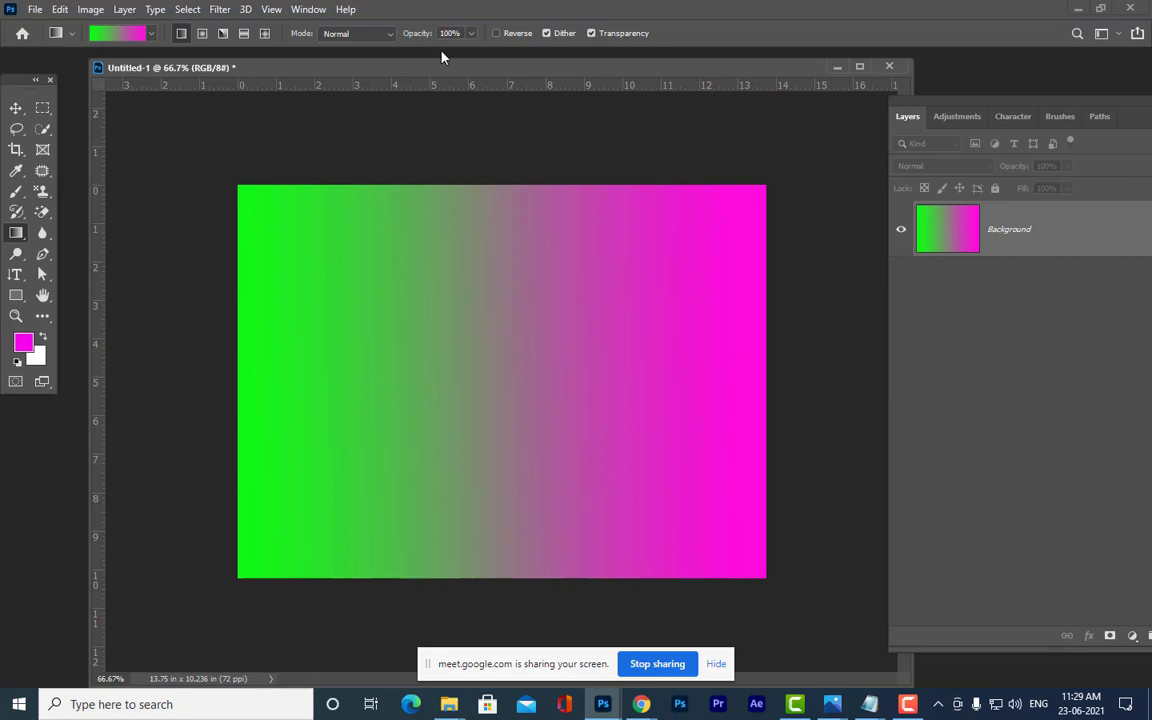
- Switch to the radial gradient style and fill the canvas with green-to-magenta radial gradients of varying size and centre
left_click_drag(407, 67, 416, 88)
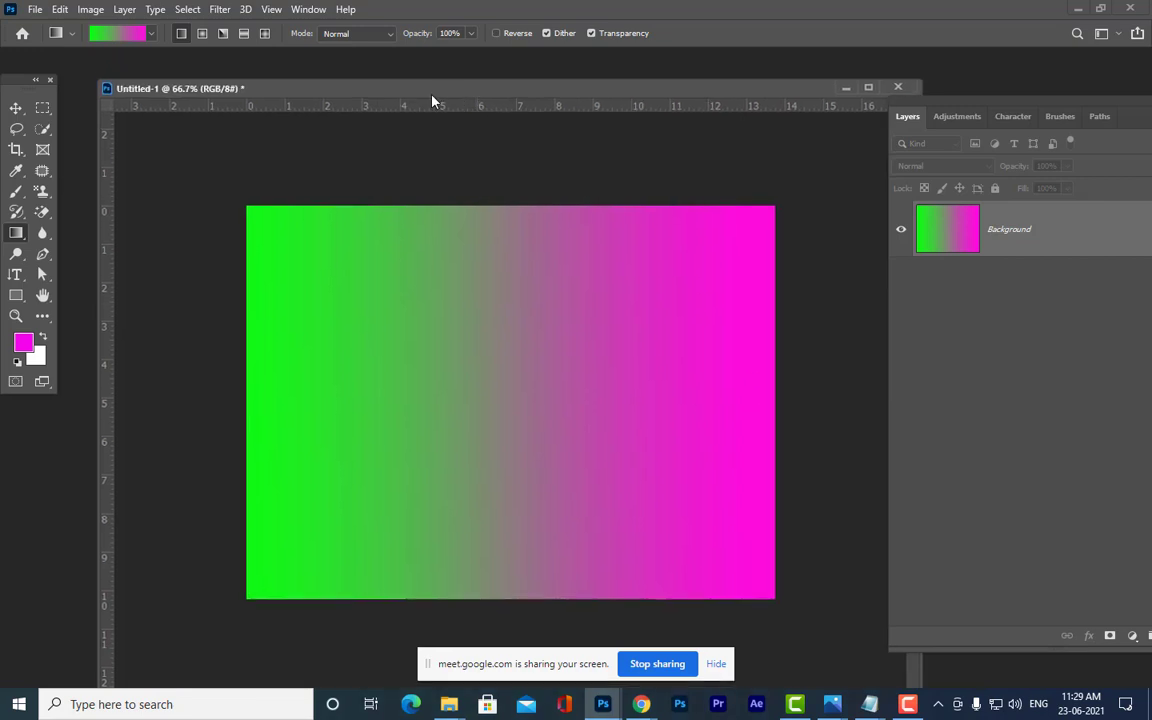
left_click(203, 34)
left_click_drag(494, 360, 540, 366)
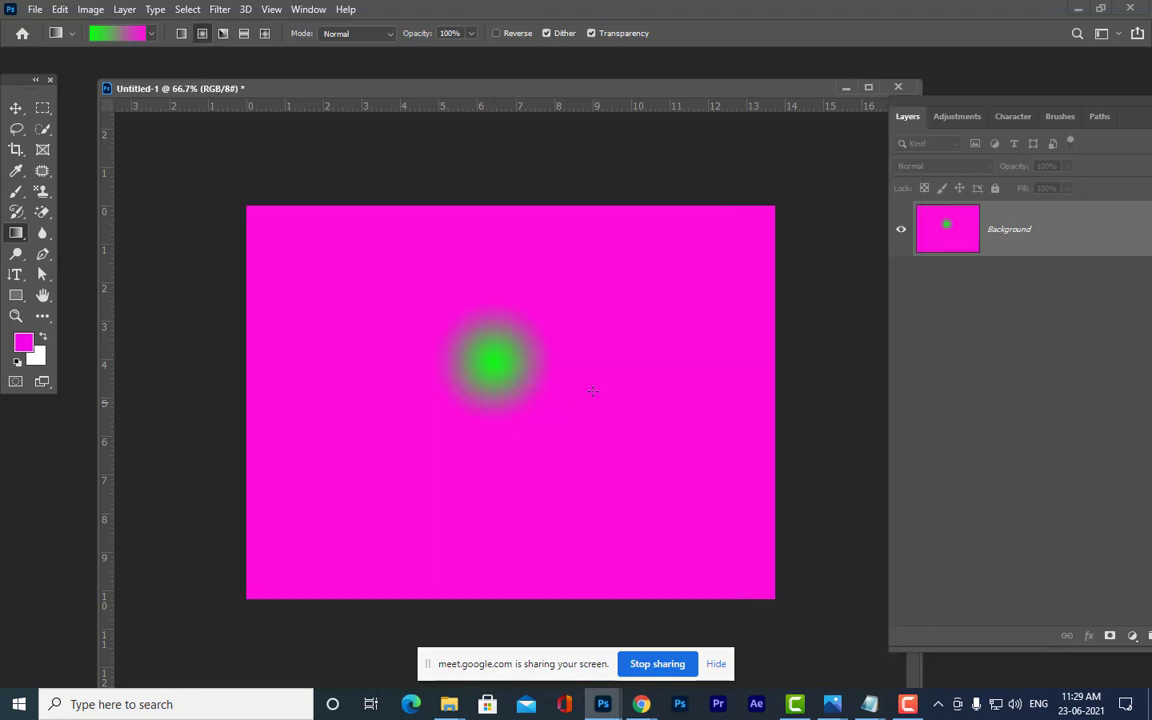
left_click_drag(640, 306, 440, 438)
left_click_drag(366, 322, 484, 462)
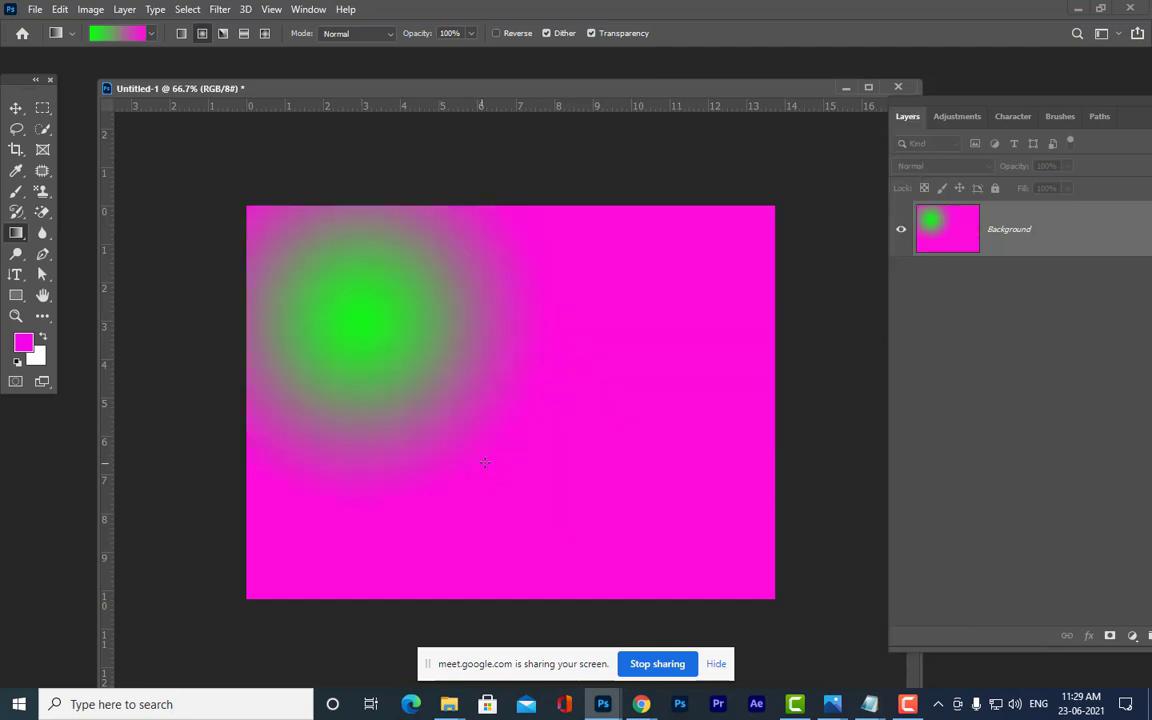
left_click_drag(679, 325, 484, 430)
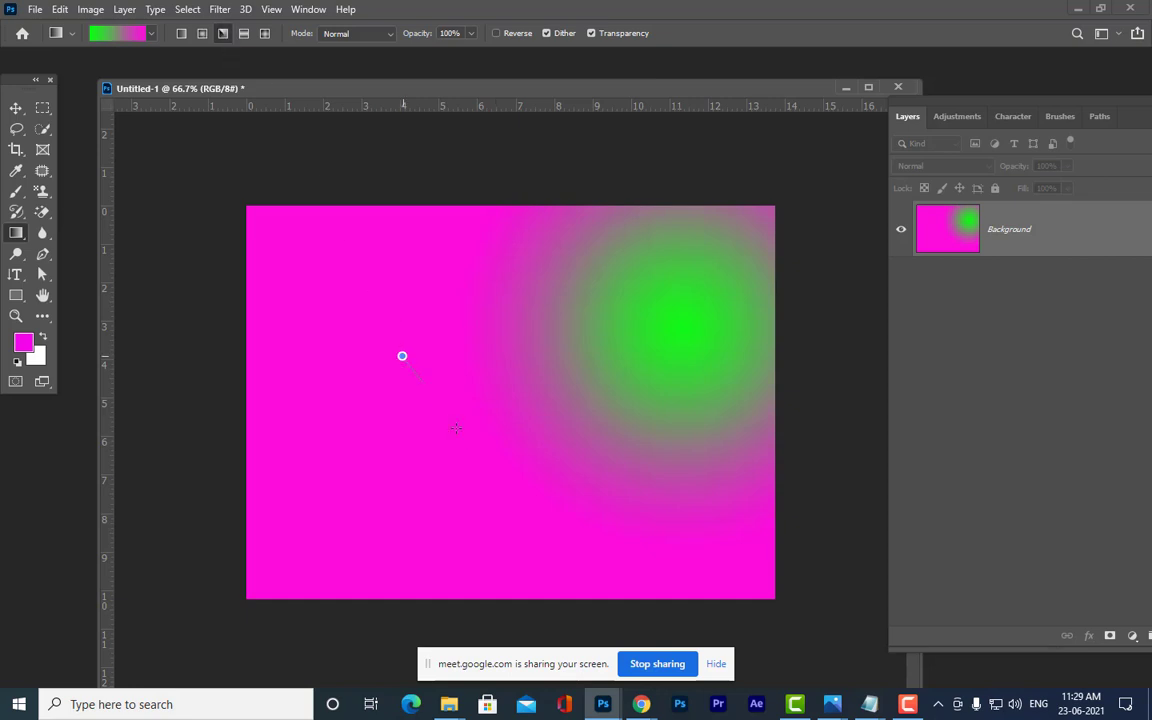
- Fill the canvas repeatedly with the angle gradient style, varying the start point and direction
left_click_drag(401, 352, 398, 450)
left_click_drag(548, 388, 450, 398)
left_click_drag(511, 303, 505, 487)
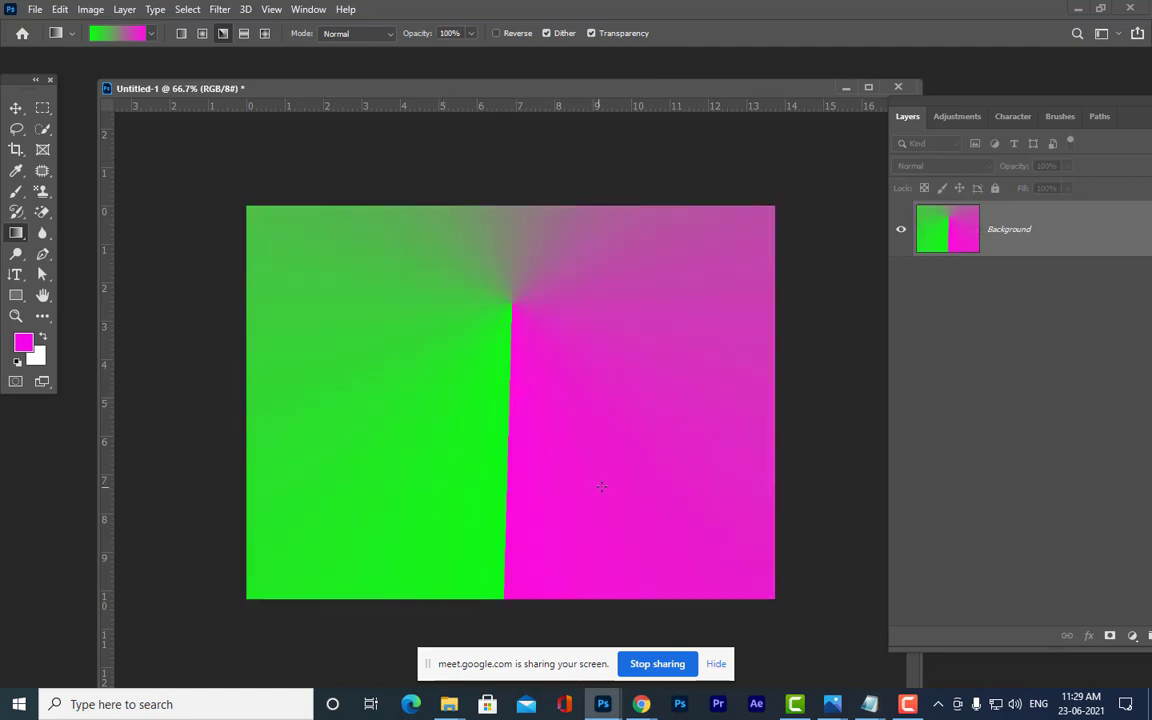
left_click_drag(607, 485, 395, 450)
left_click_drag(440, 329, 446, 480)
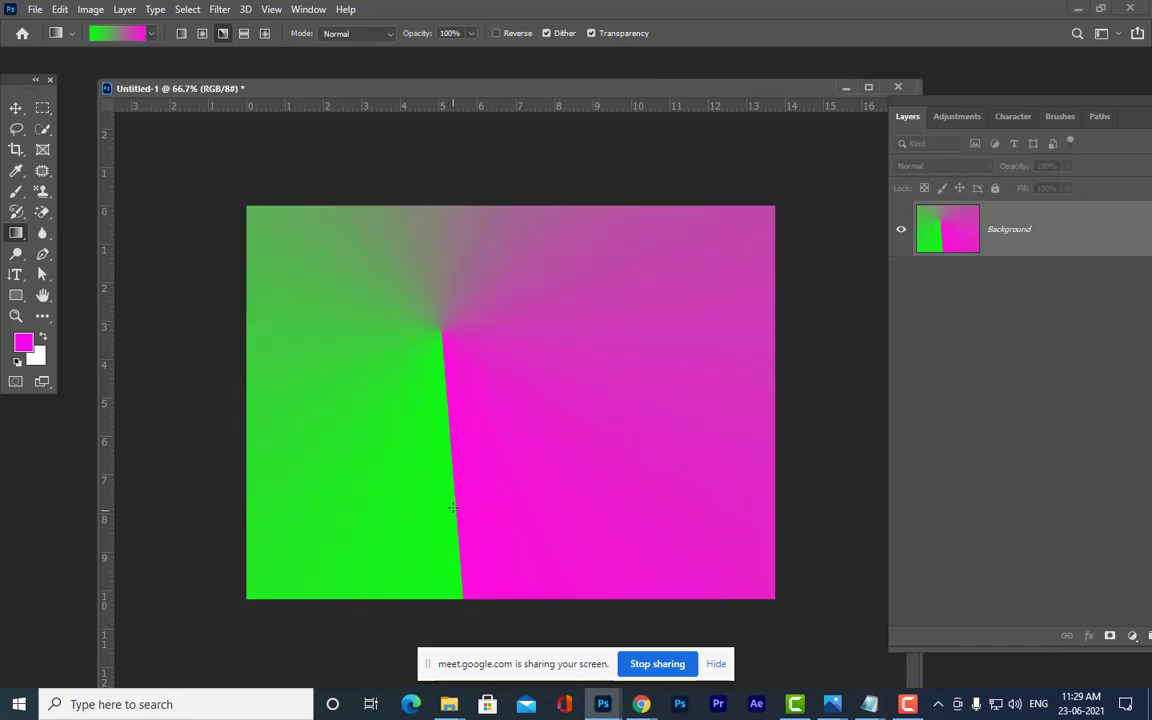
left_click_drag(522, 370, 371, 371)
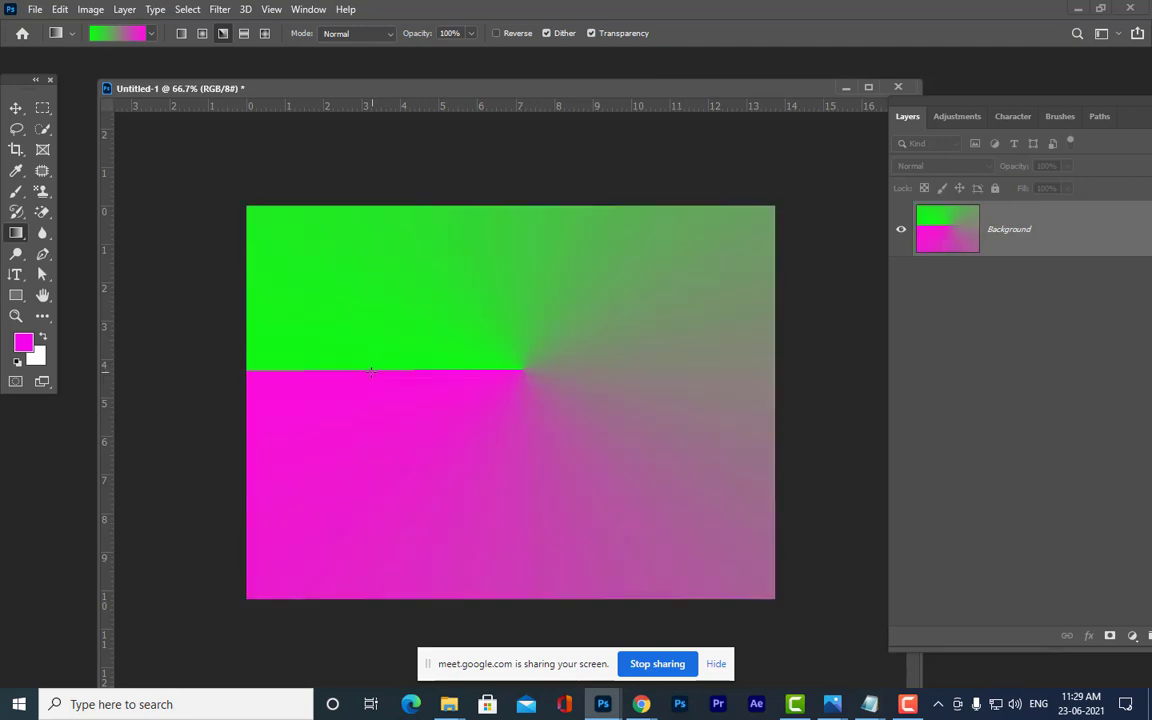
- Use the reflected gradient style to draw slanted green bands across the magenta canvas
left_click(244, 34)
left_click_drag(555, 368, 712, 388)
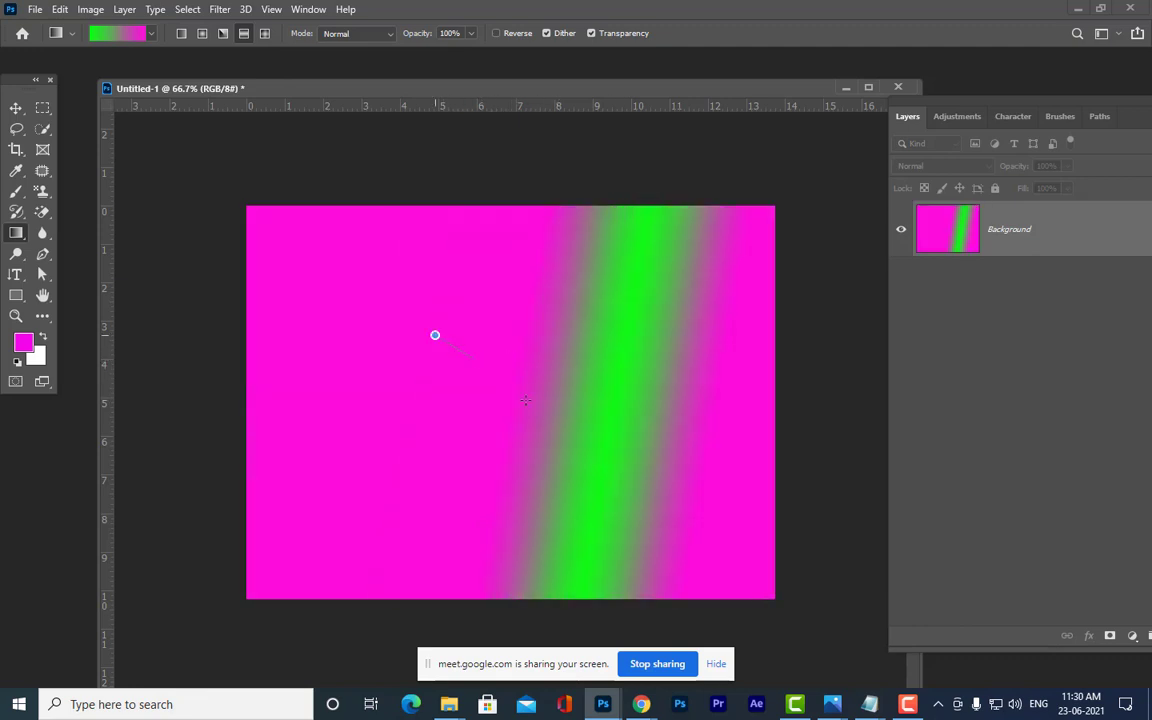
left_click_drag(435, 334, 549, 419)
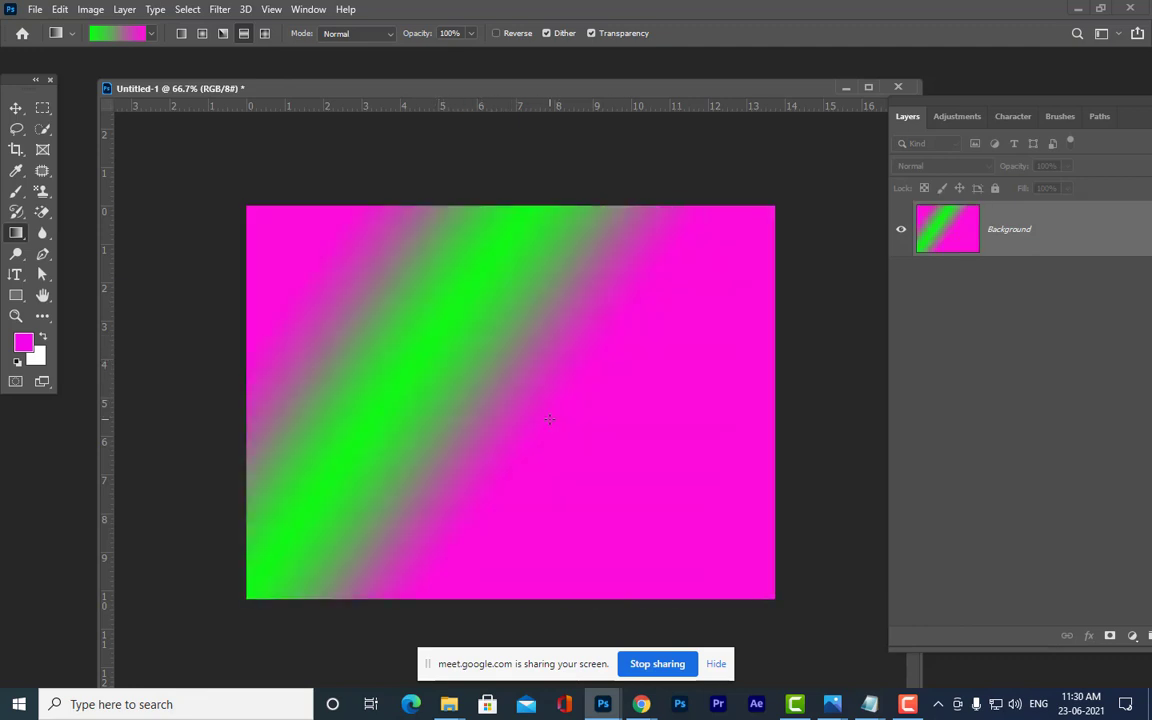
- Switch to the diamond gradient style and draw green diamonds of varying size and rotation at different spots on the canvas
left_click(265, 34)
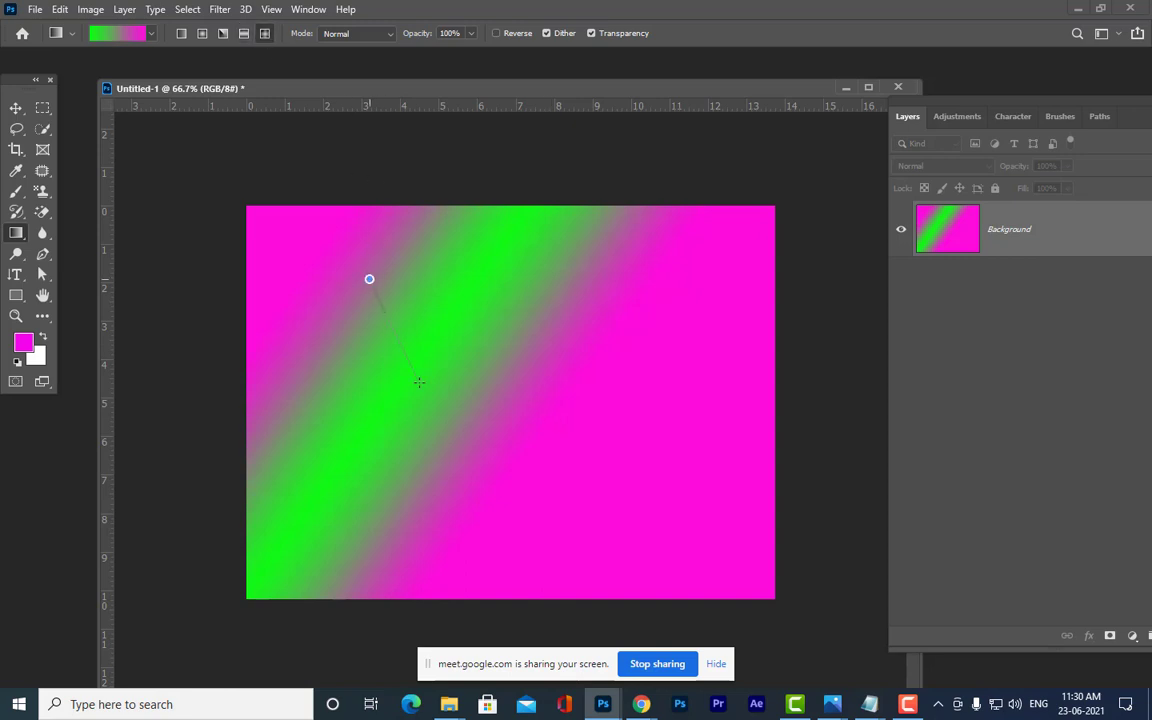
left_click_drag(368, 276, 416, 380)
left_click_drag(655, 278, 545, 400)
left_click_drag(335, 372, 497, 514)
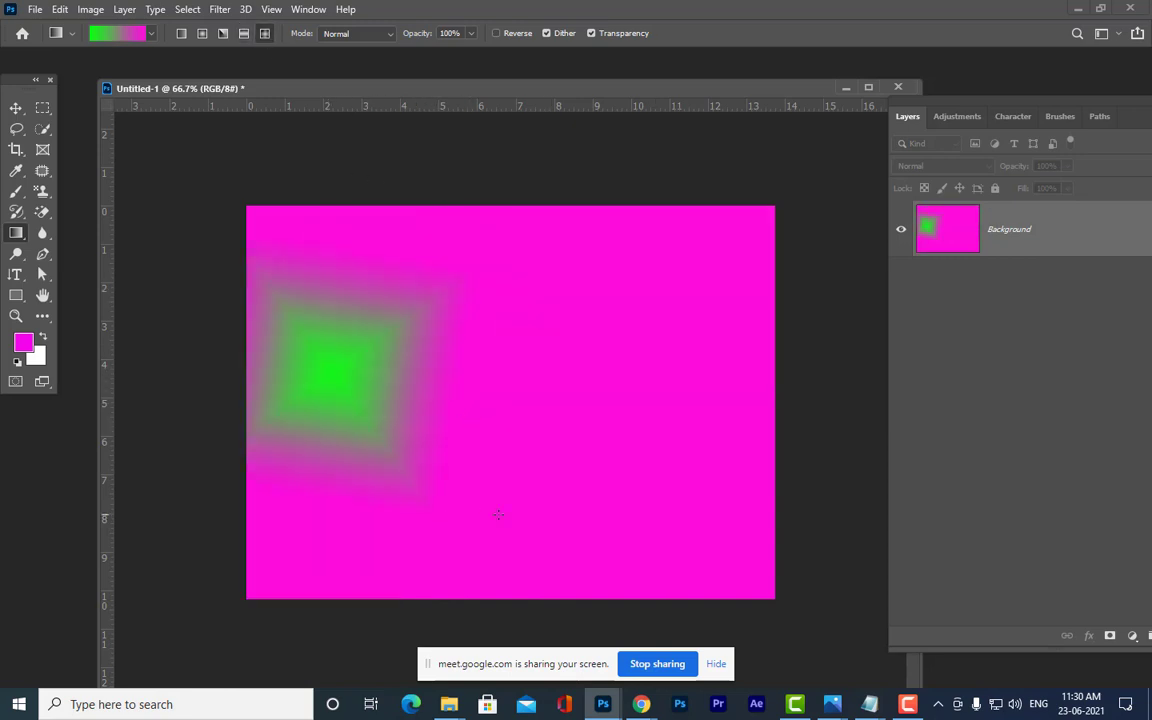
left_click_drag(682, 544, 552, 386)
left_click_drag(370, 321, 491, 456)
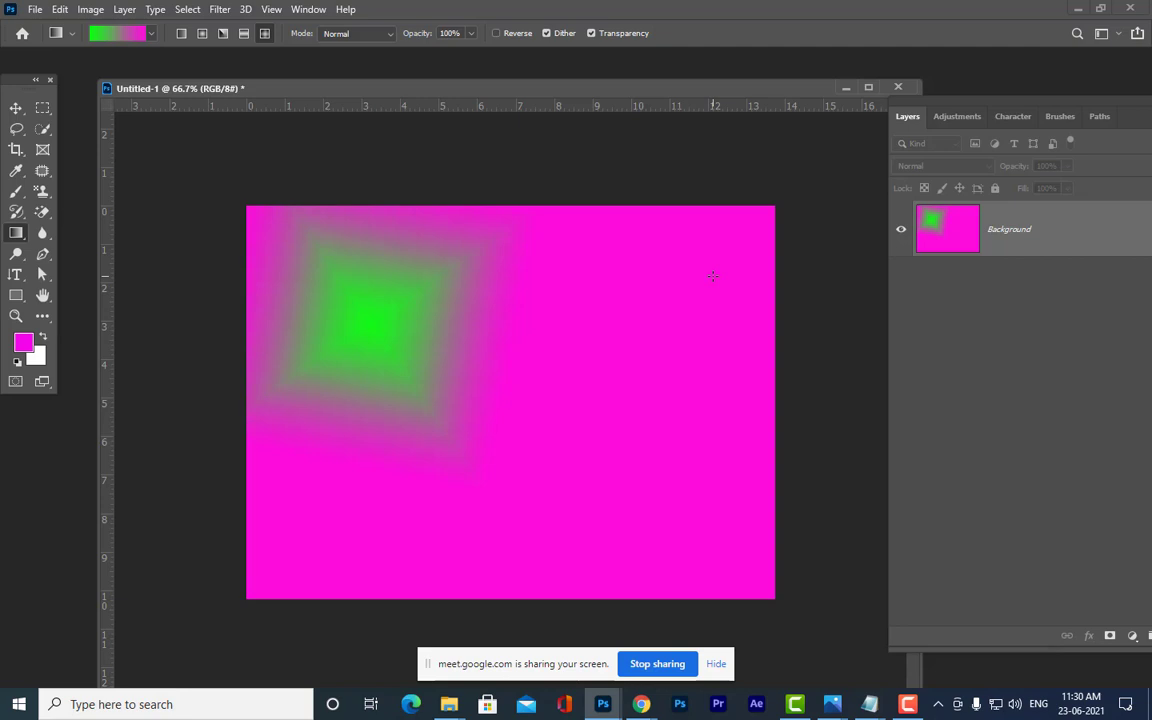
left_click_drag(706, 266, 636, 243)
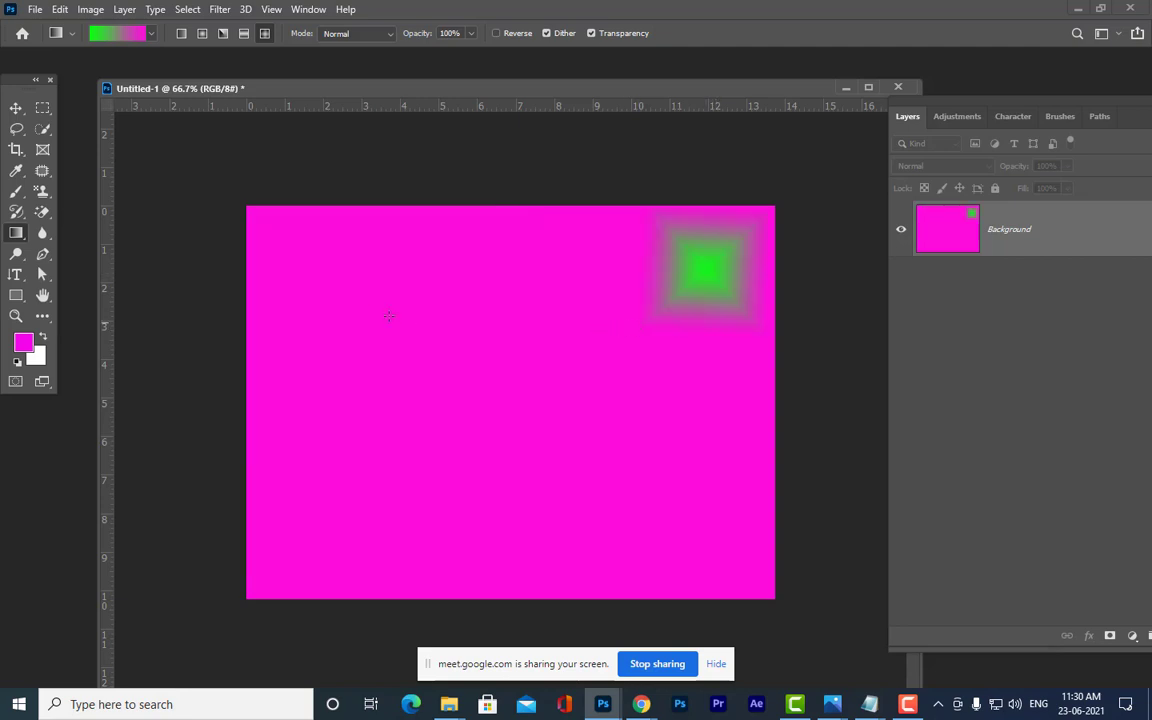
left_click_drag(355, 300, 466, 423)
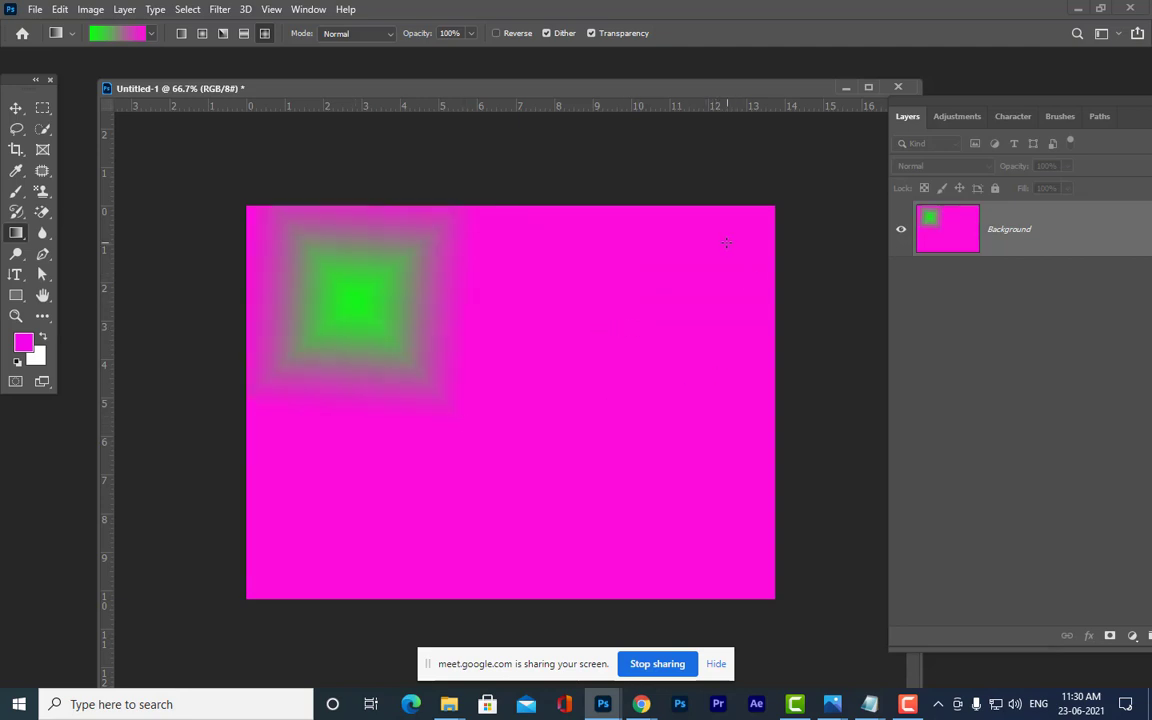
left_click_drag(726, 242, 631, 333)
left_click_drag(637, 378, 593, 369)
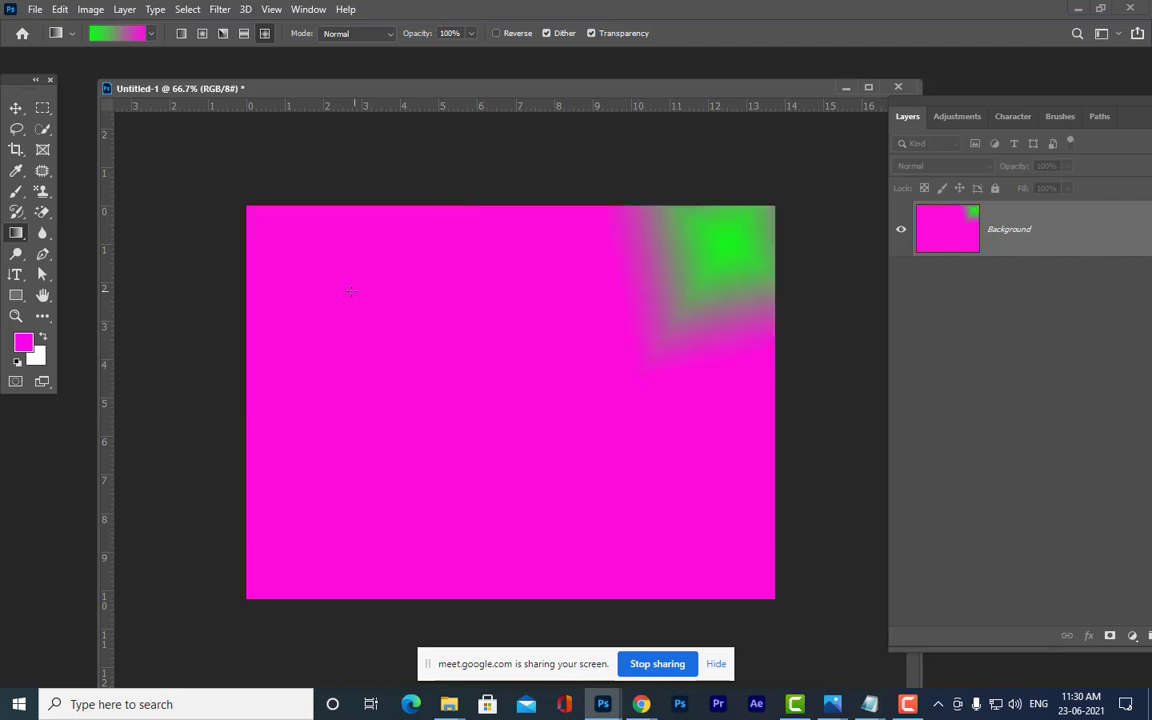
left_click_drag(320, 264, 424, 392)
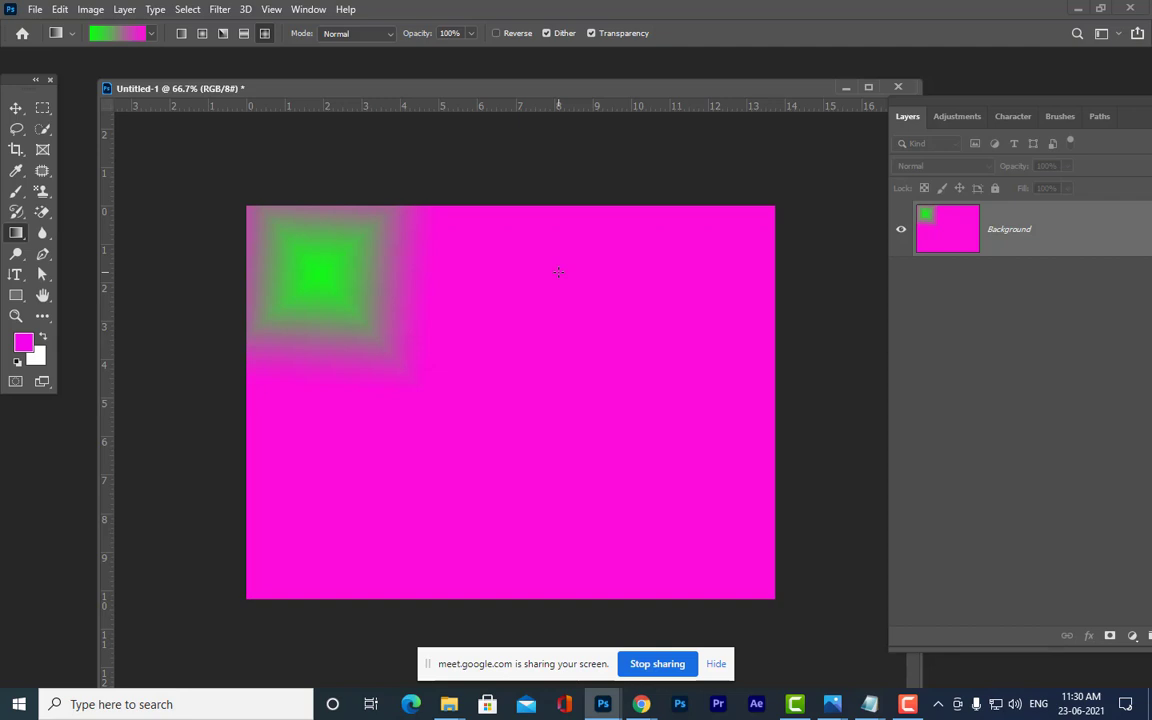
left_click_drag(318, 512, 636, 357)
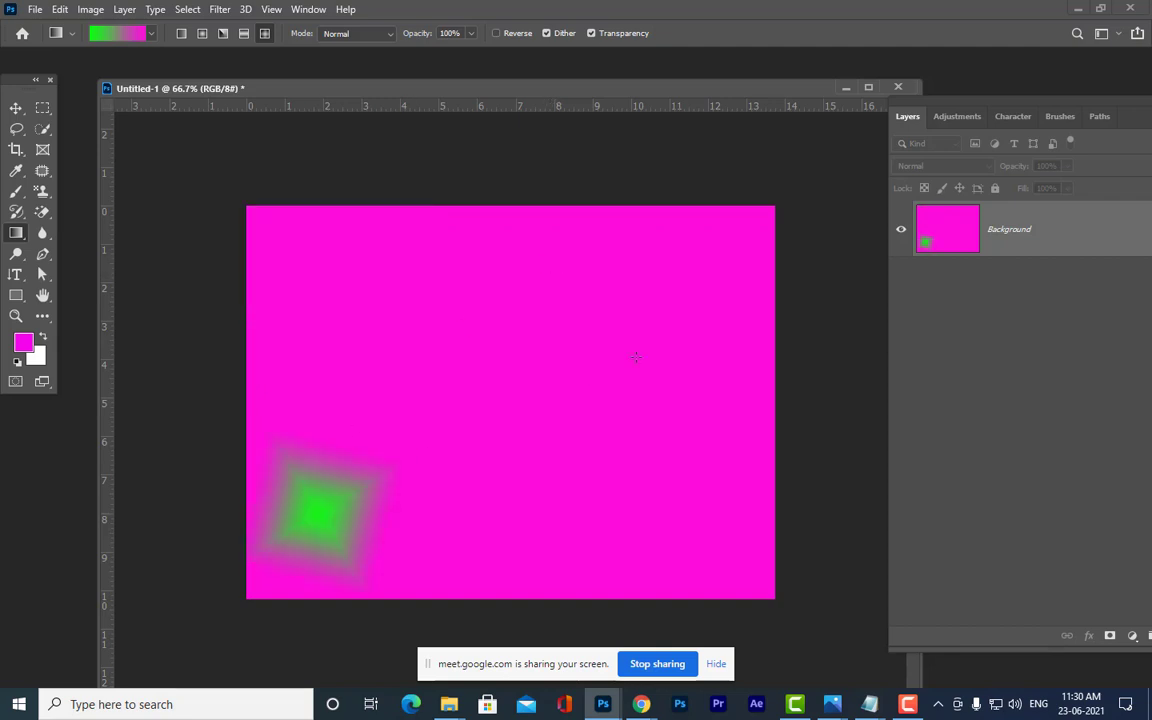
left_click_drag(532, 260, 522, 426)
left_click_drag(653, 329, 491, 511)
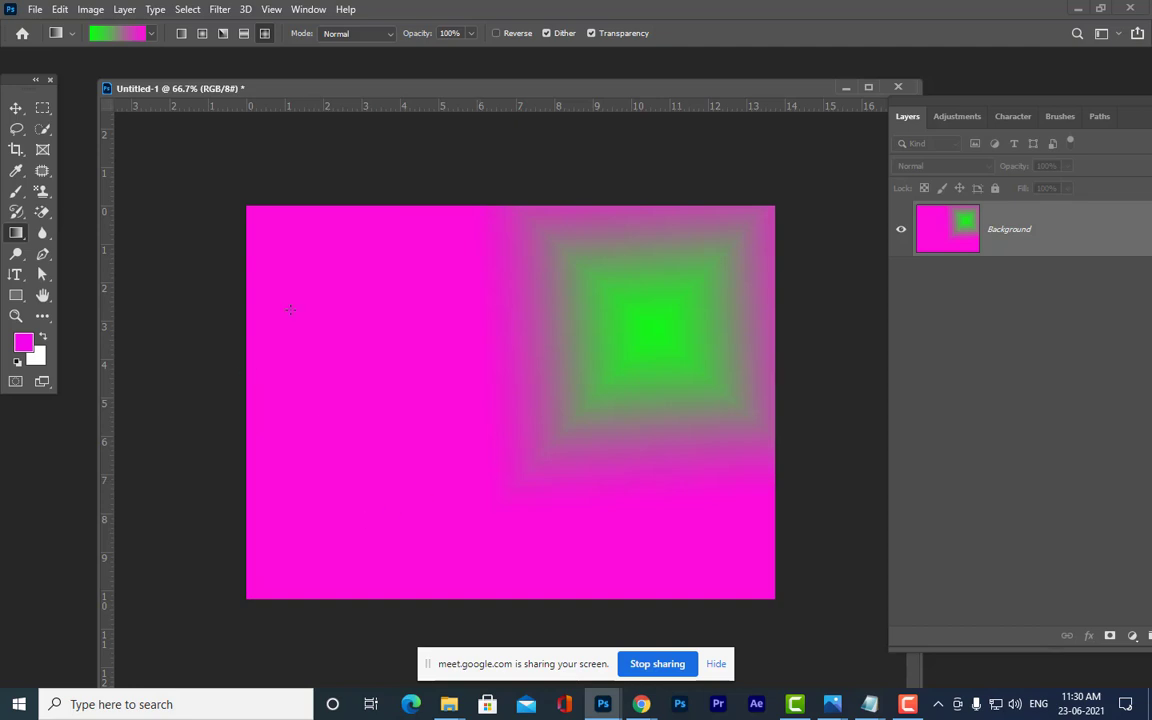
left_click_drag(306, 275, 381, 373)
left_click_drag(666, 324, 578, 442)
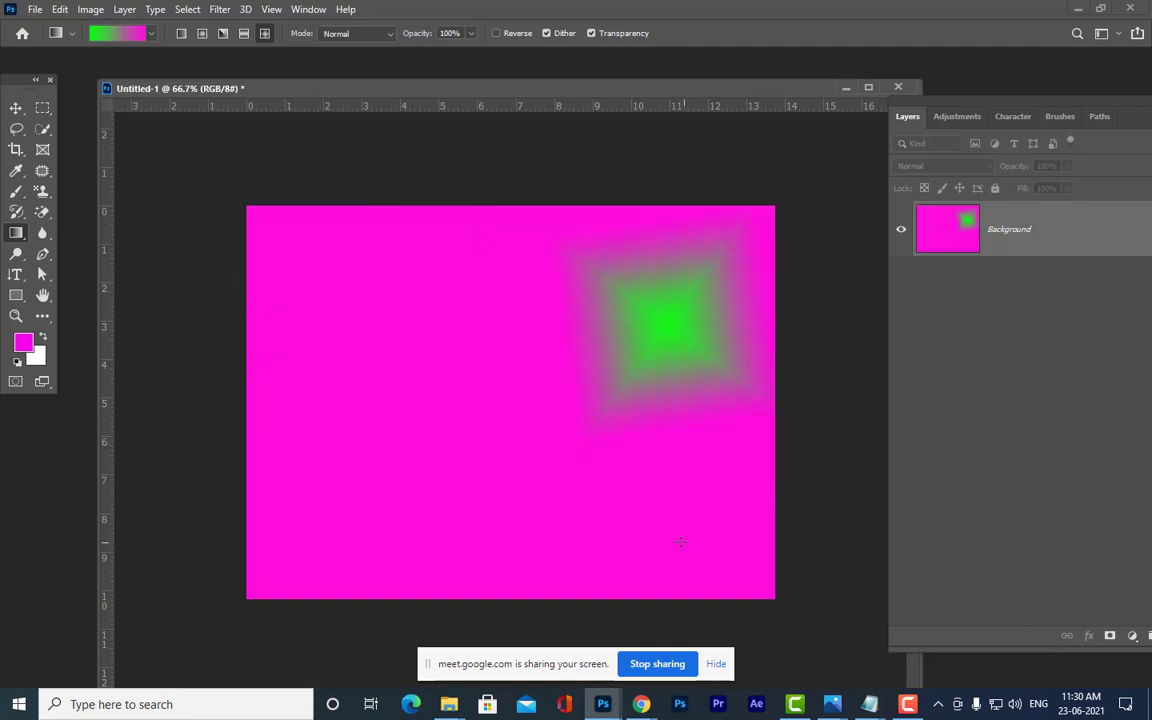
left_click_drag(683, 542, 552, 429)
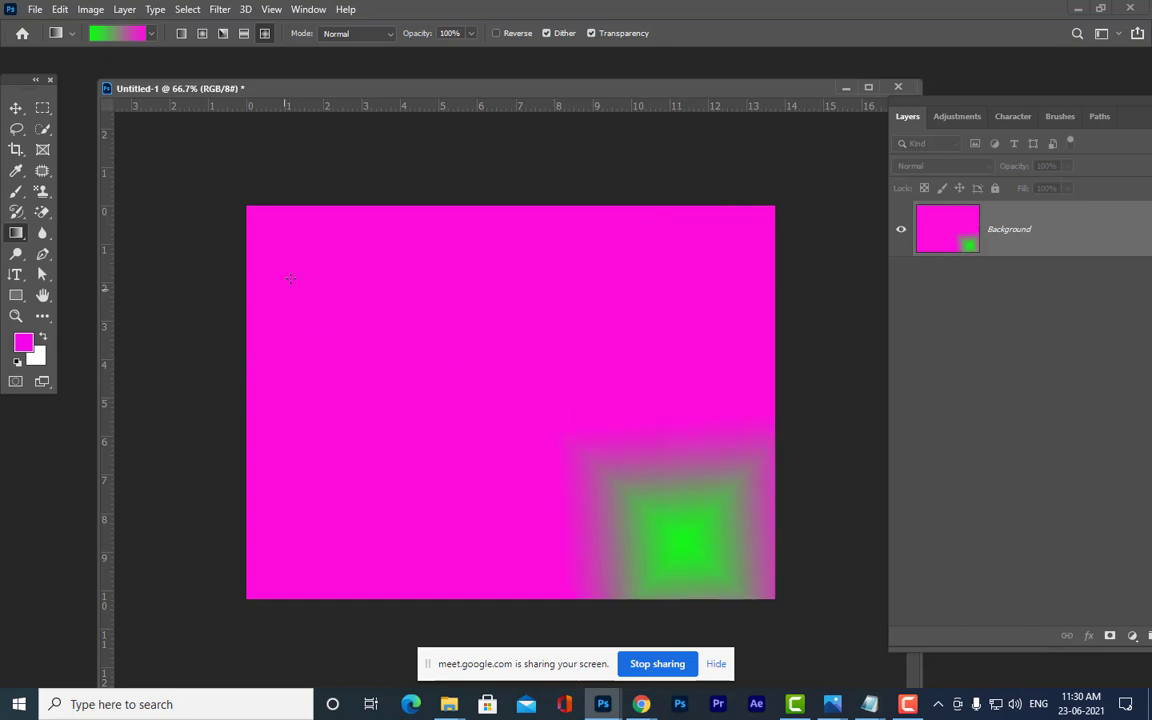
left_click_drag(303, 262, 392, 372)
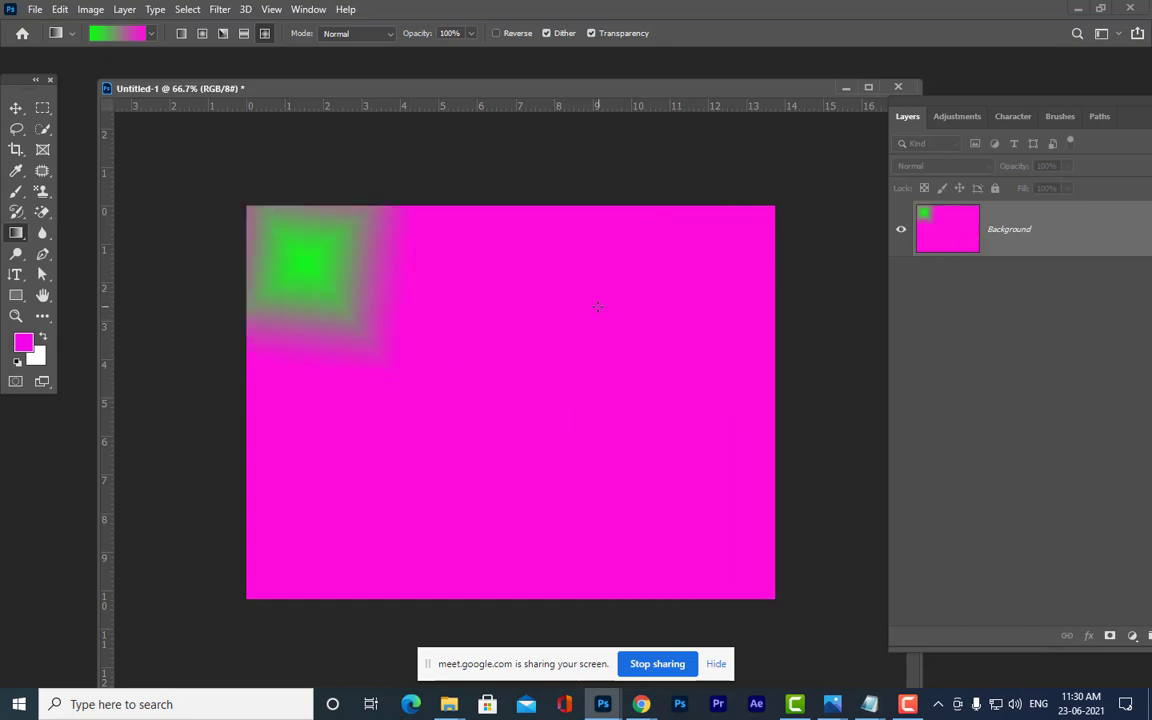
left_click_drag(552, 236, 567, 420)
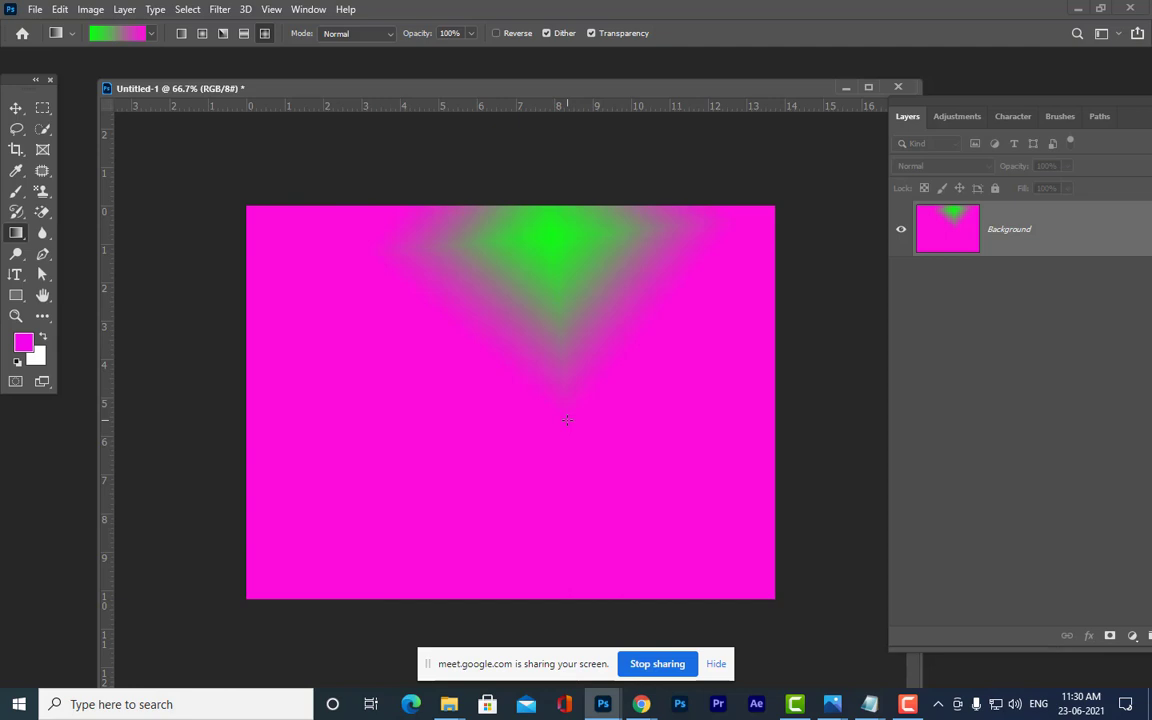
- Fill the canvas in turn with a linear, radial, angle, reflected and diamond gradient, ending on a small diamond in the upper-left area
left_click(181, 33)
left_click_drag(376, 342, 458, 440)
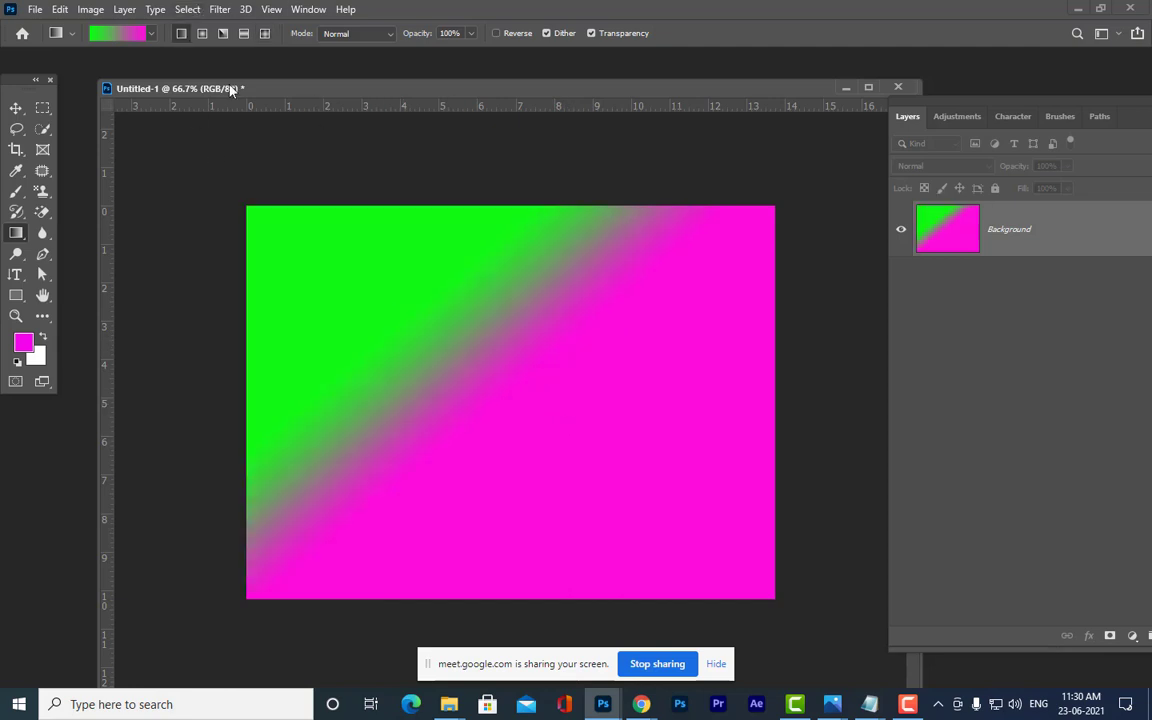
left_click_drag(551, 400, 535, 515)
left_click(224, 33)
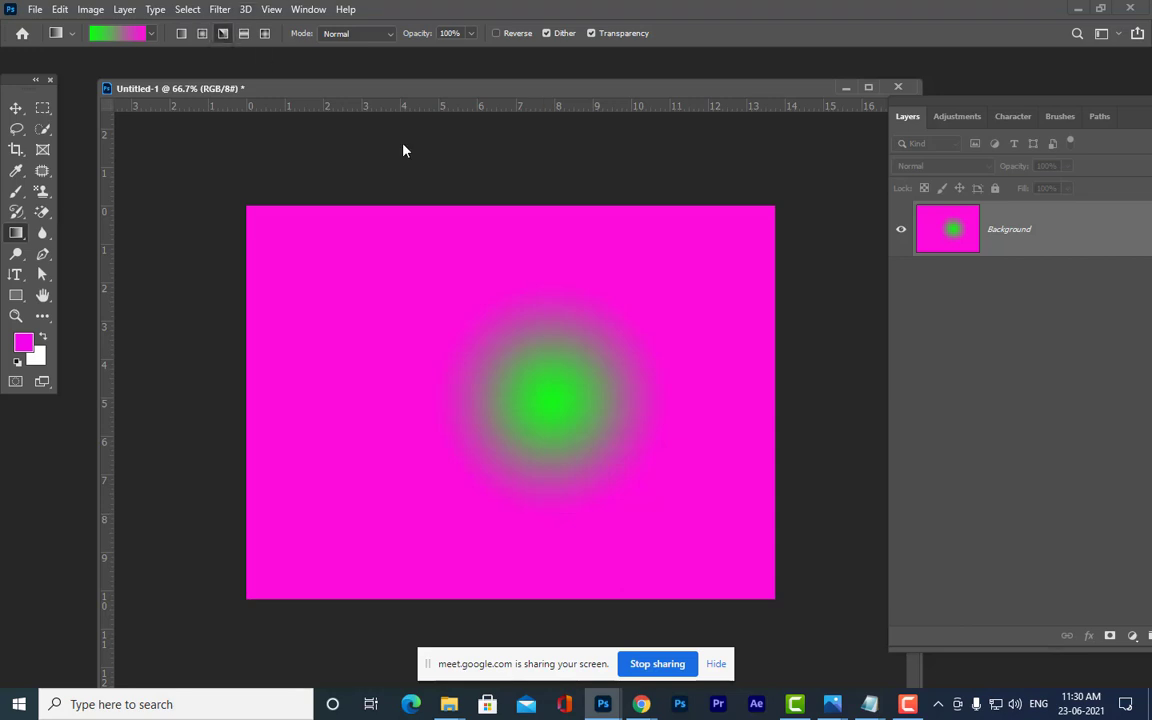
left_click_drag(697, 372, 536, 370)
left_click(244, 33)
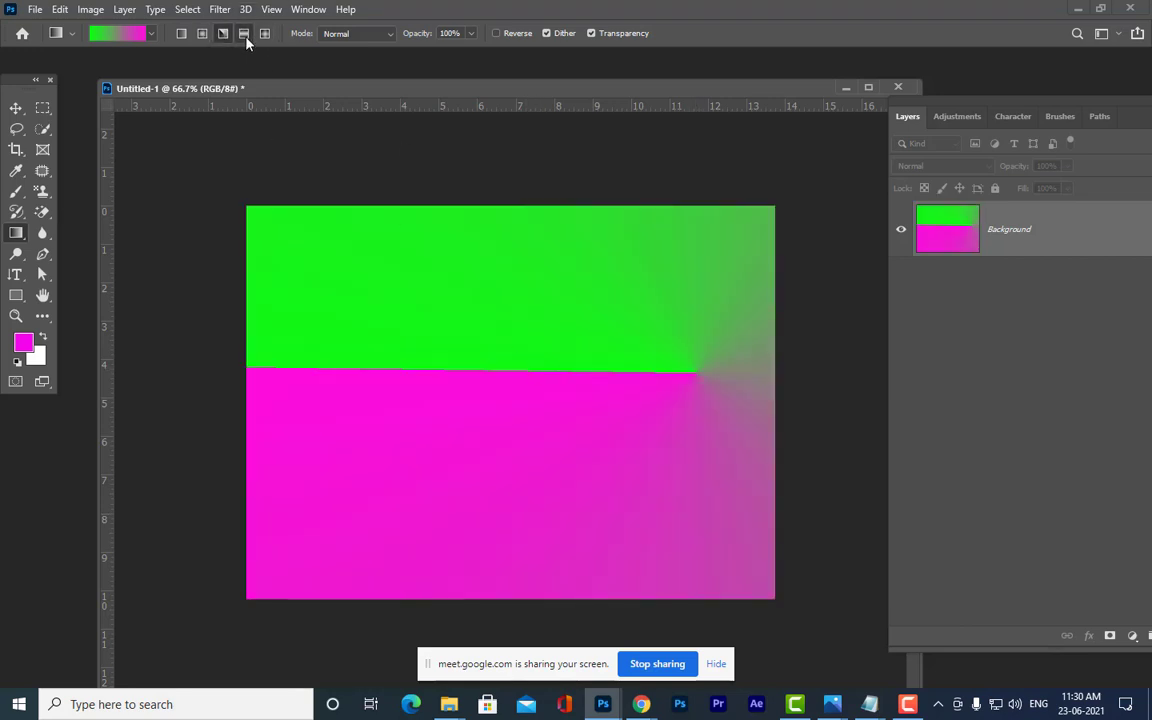
left_click_drag(465, 435, 565, 502)
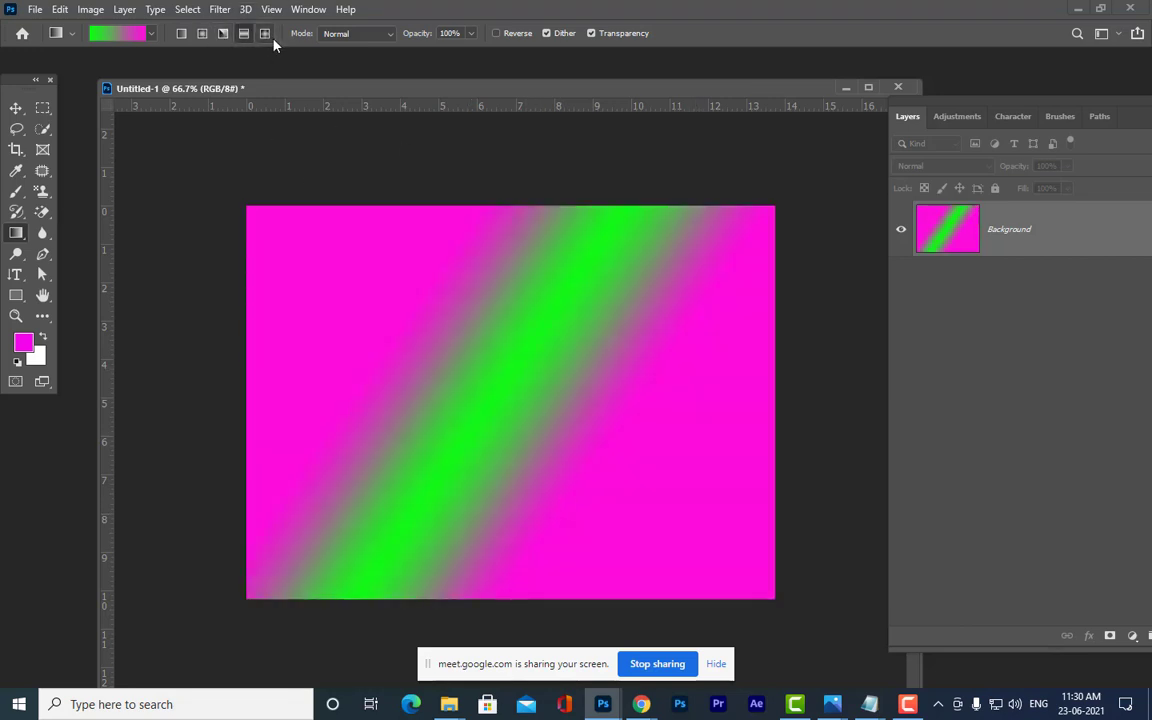
left_click_drag(370, 320, 432, 391)
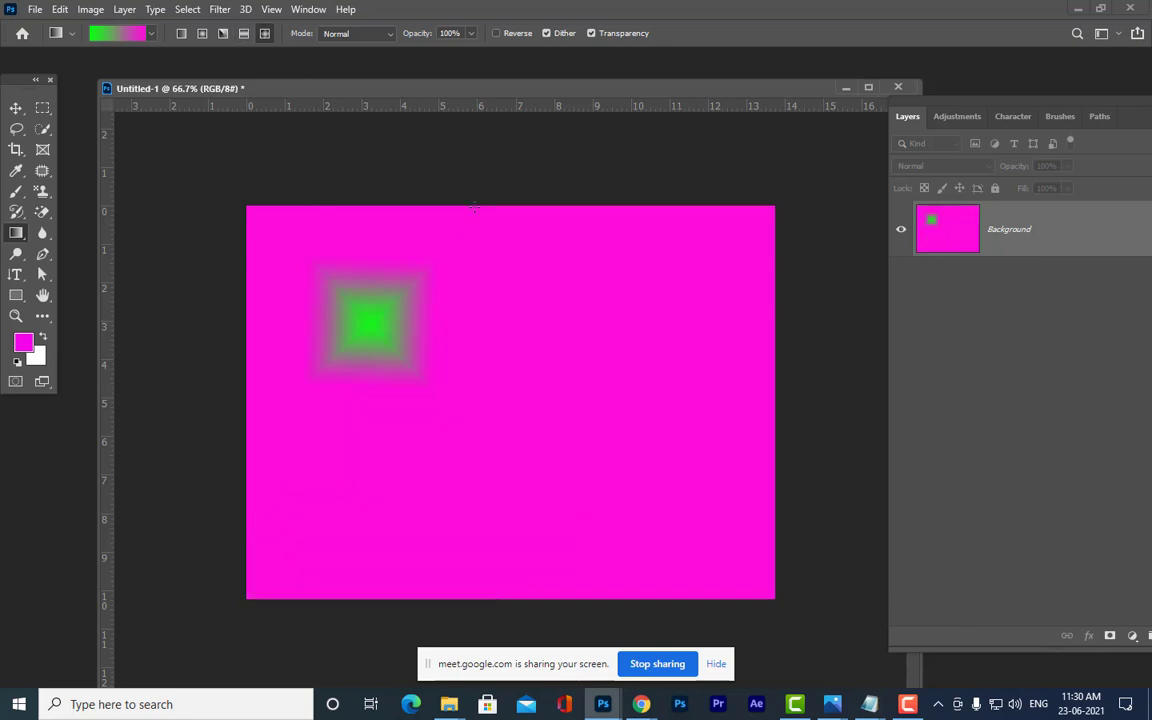
- Select the linear gradient style and add a third colour stop at 47% in the Gradient Editor
left_click(182, 37)
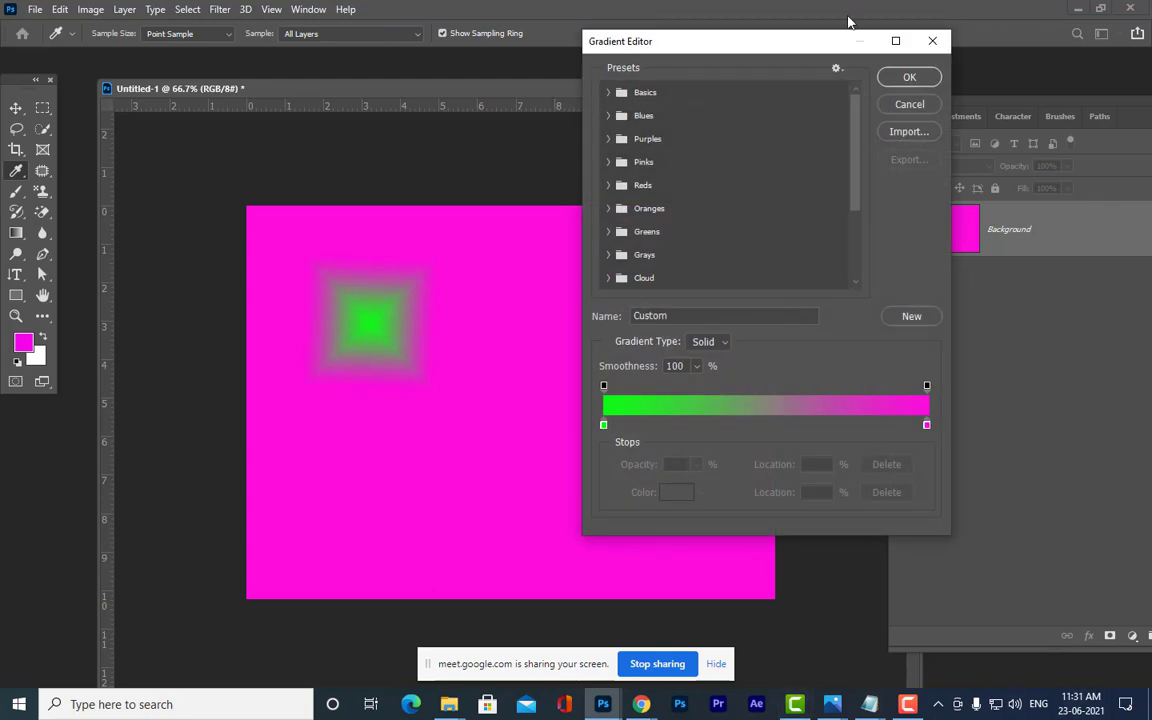
mouse_move(676, 43)
left_mouse_down()
mouse_move(676, 28)
mouse_move(607, 31)
mouse_move(682, 31)
left_mouse_up()
left_click(558, 411)
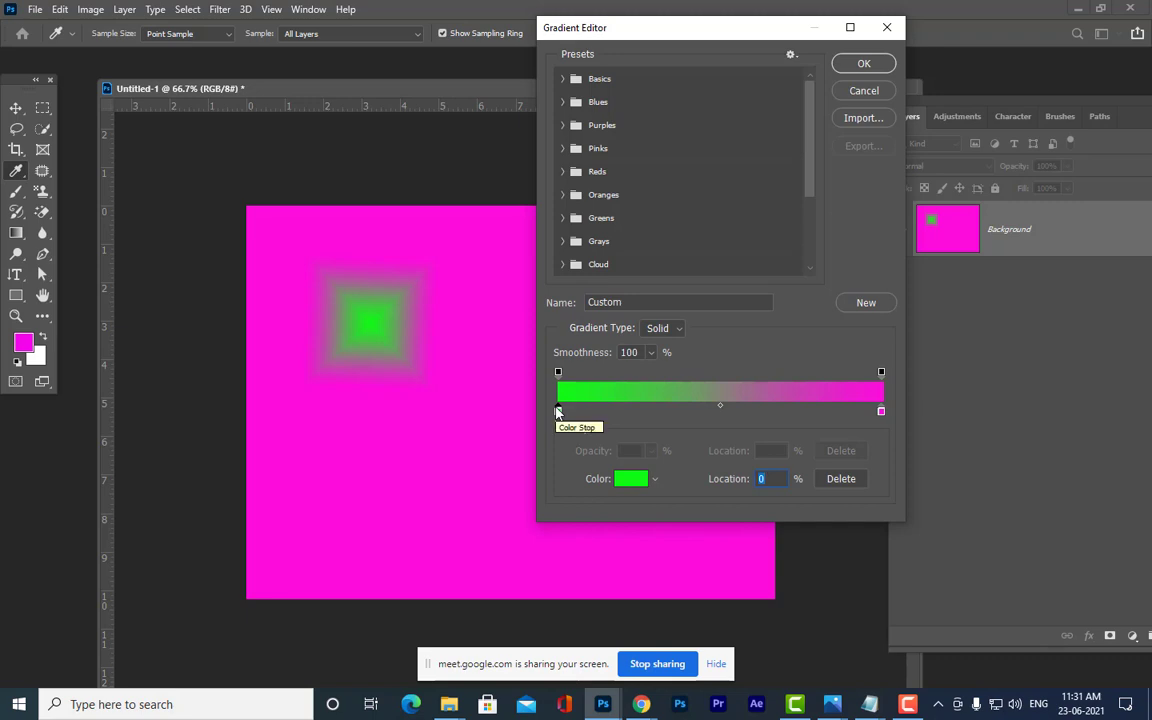
left_click_drag(778, 28, 794, 13)
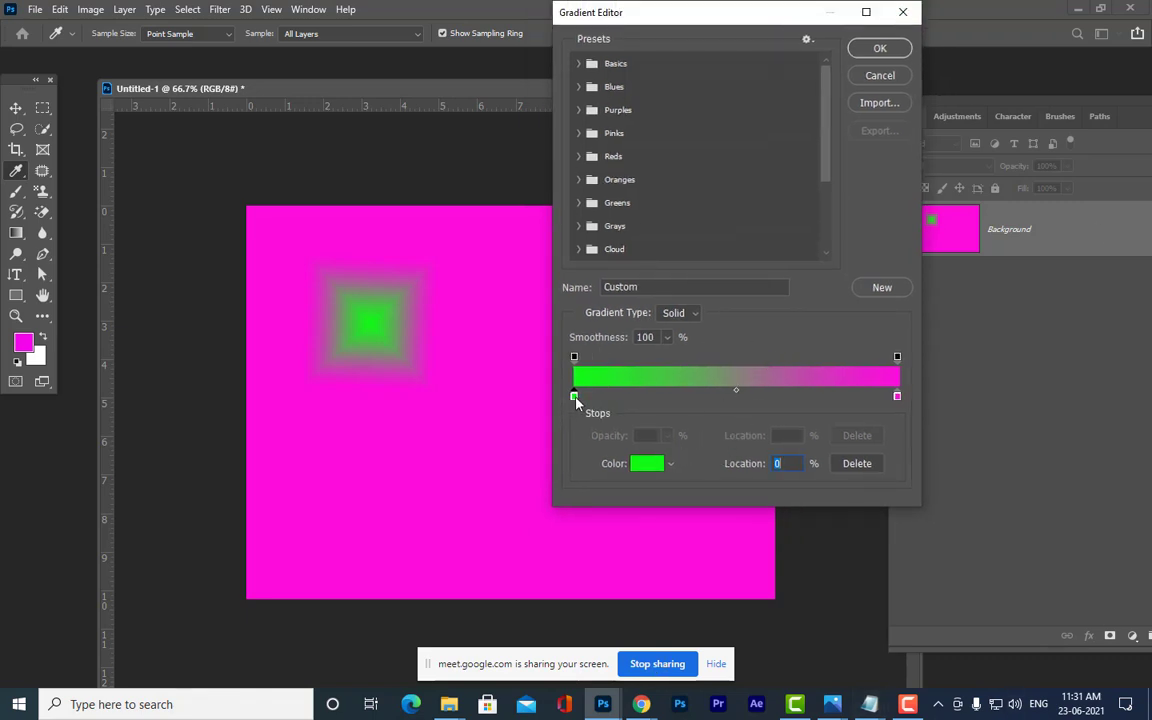
left_click(897, 396)
left_click(574, 397)
left_click(722, 397)
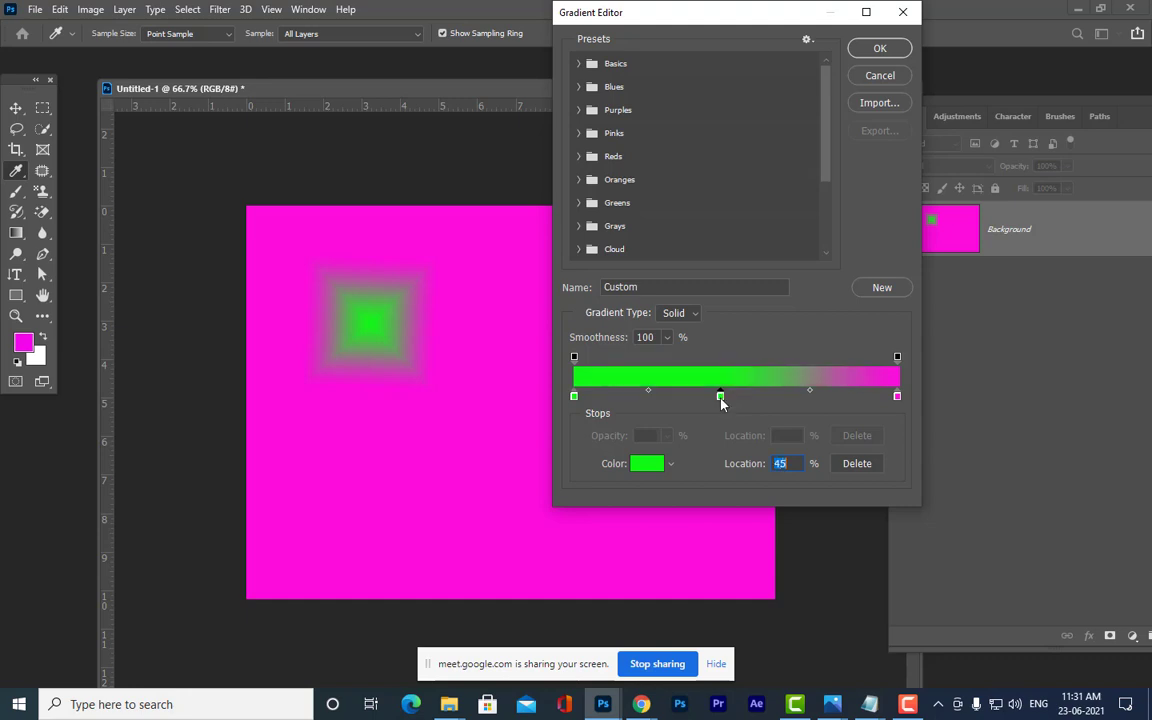
left_click_drag(722, 401, 725, 399)
left_click_drag(723, 398, 726, 398)
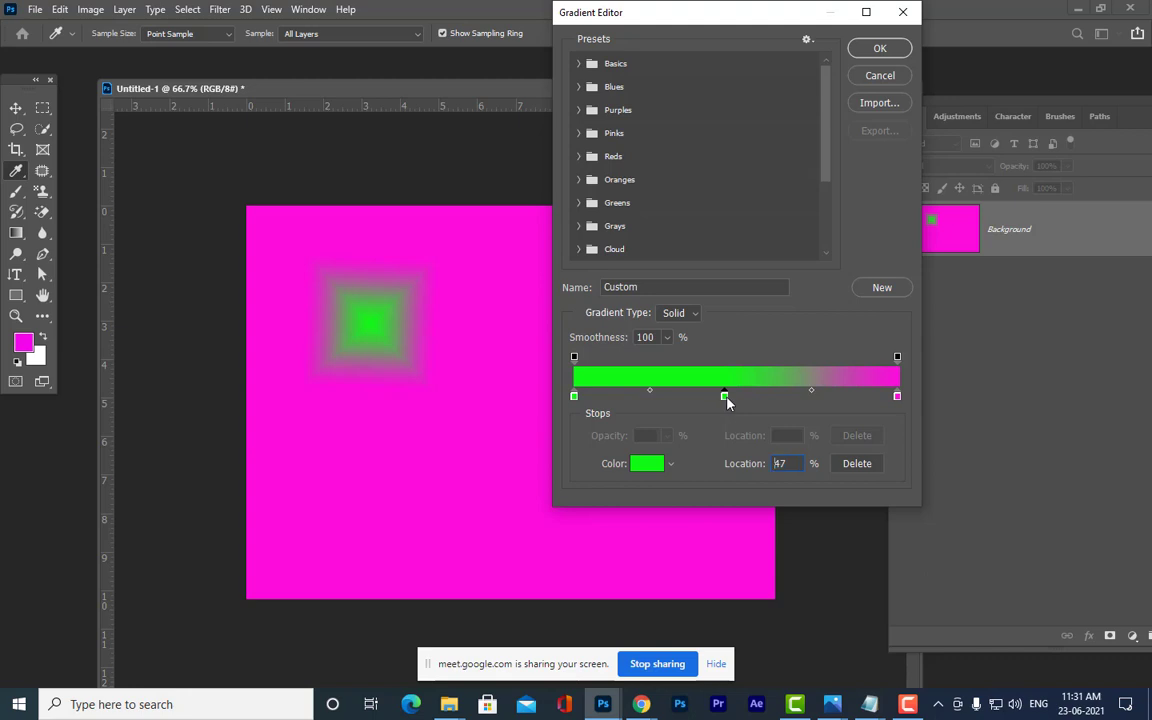
- Set the middle colour stop to cyan and accept the edited green-cyan-magenta gradient
left_click(648, 465)
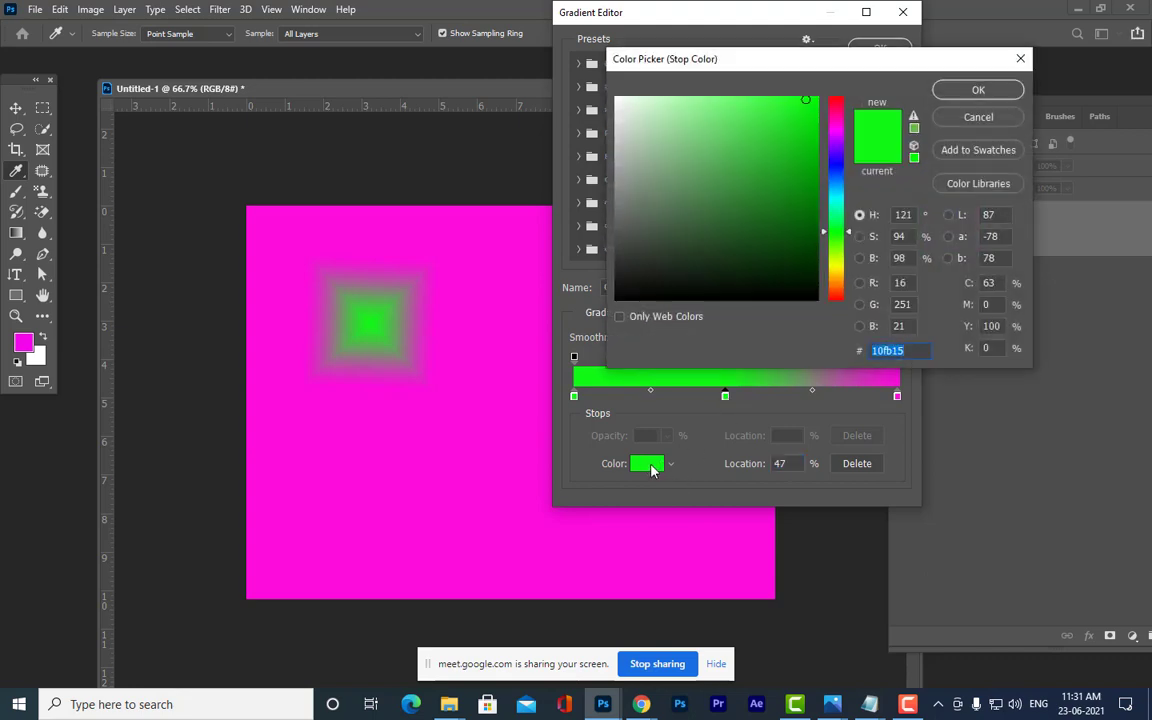
left_click(836, 199)
left_click(1012, 90)
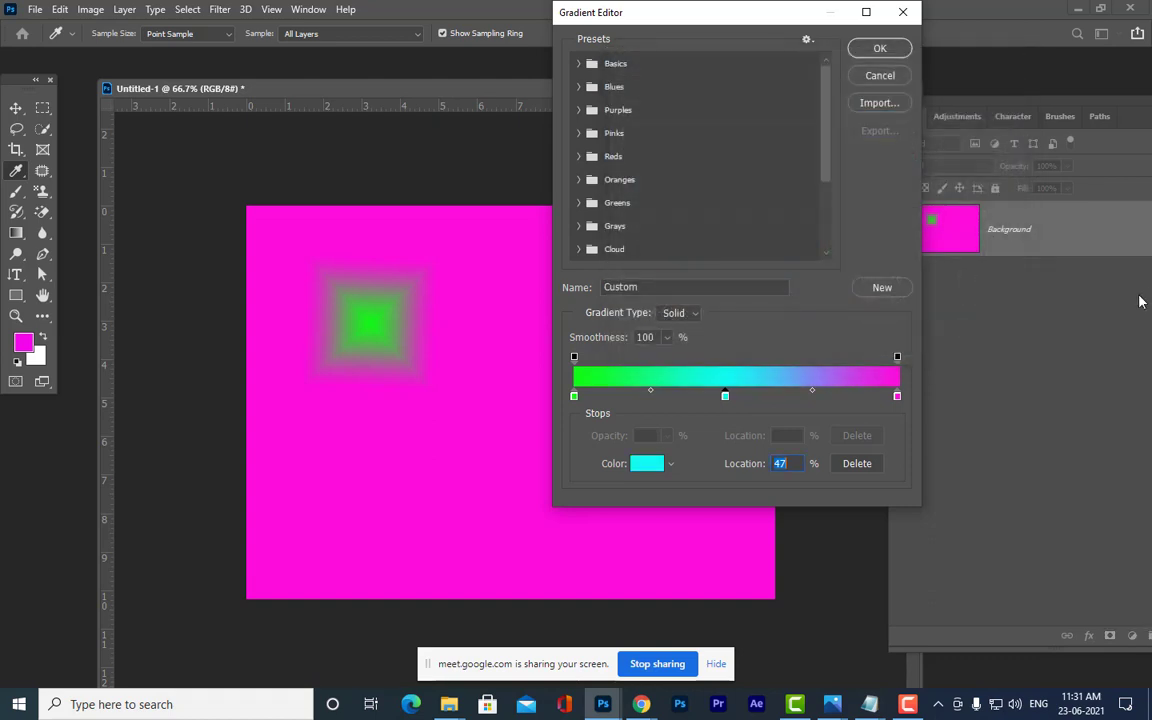
left_click(880, 50)
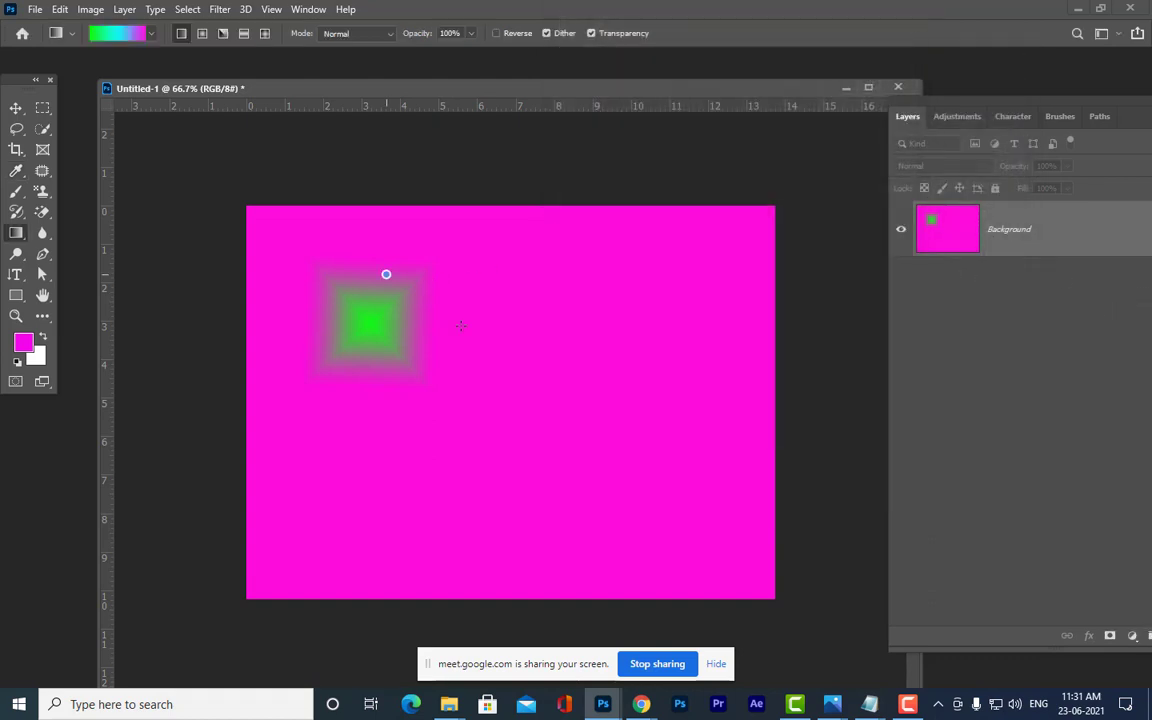
- Fill the canvas with the green-cyan-magenta gradient in linear, radial and angle styles, varying the direction and length of each fill
left_click_drag(386, 272, 457, 289)
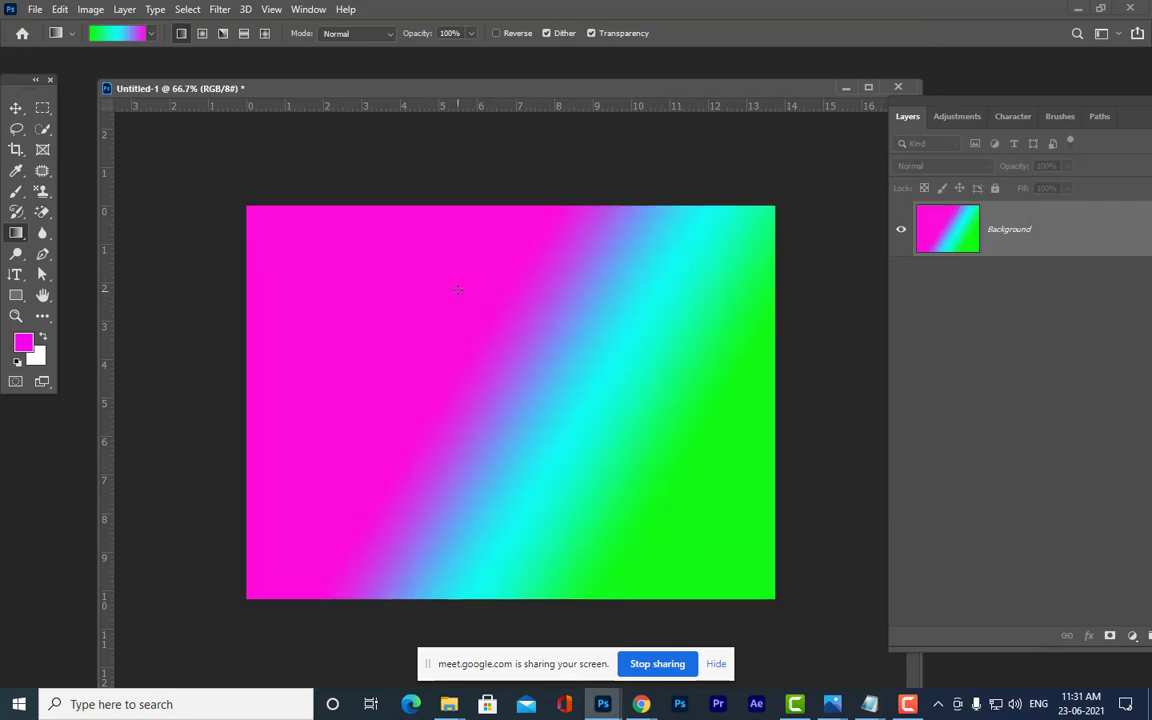
left_click_drag(516, 228, 514, 580)
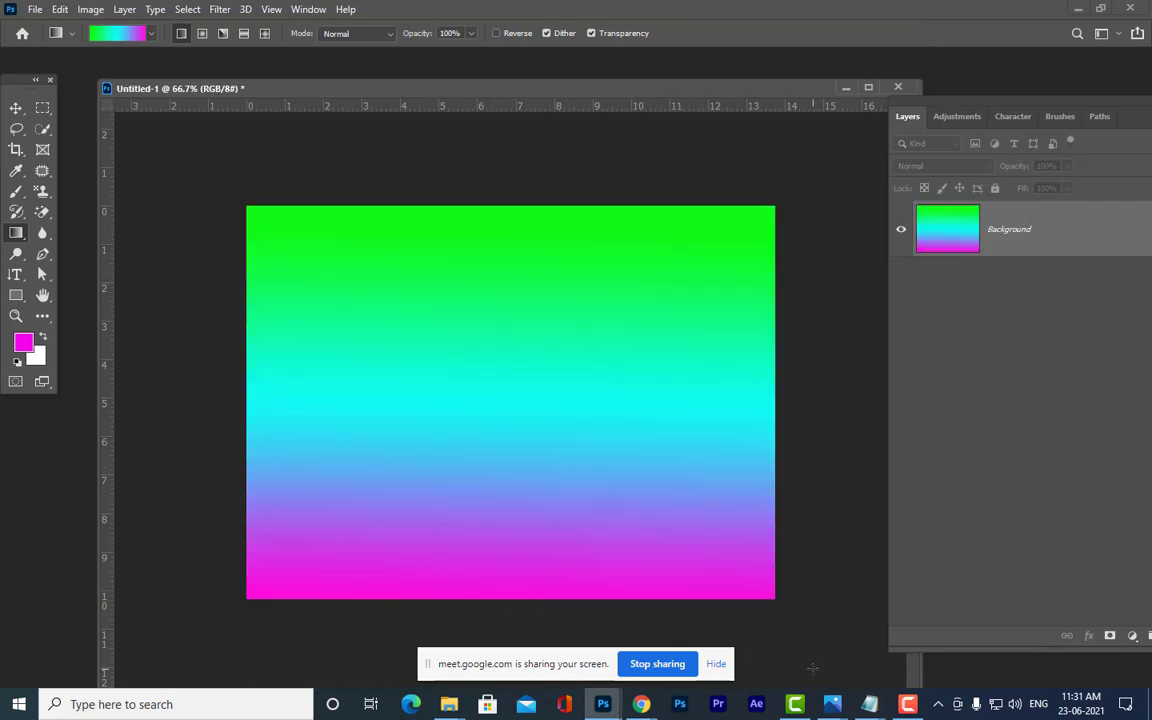
left_click(202, 33)
left_click_drag(559, 368, 590, 436)
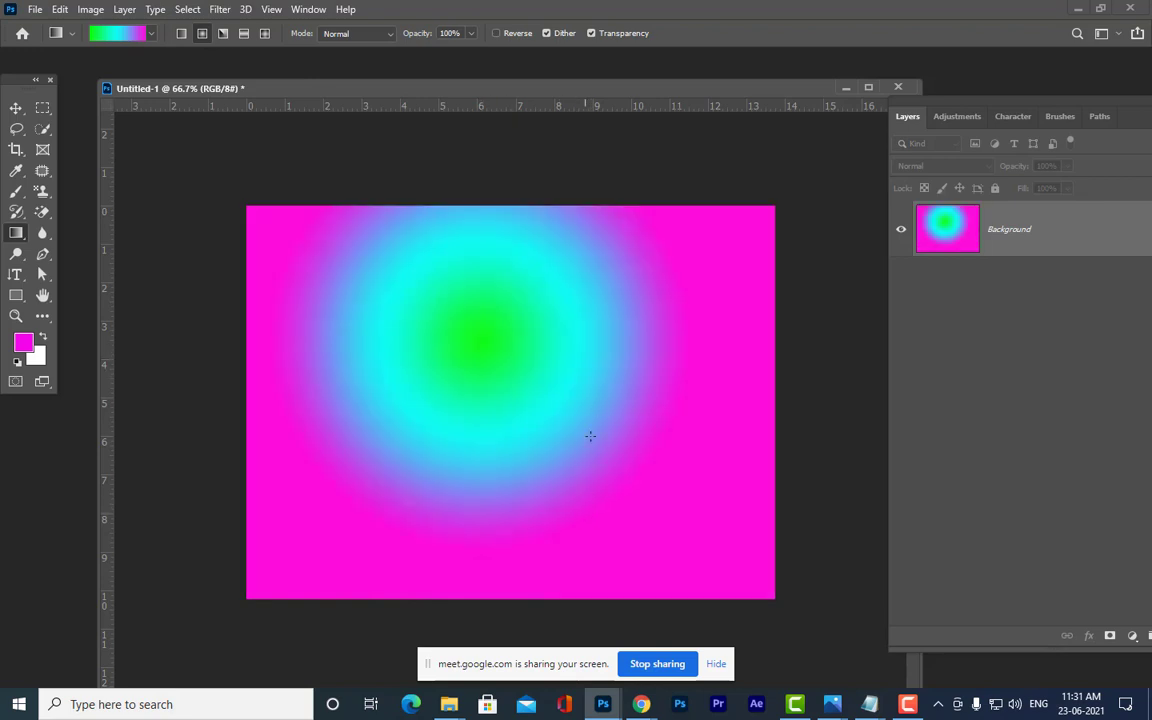
left_click_drag(610, 362, 339, 359)
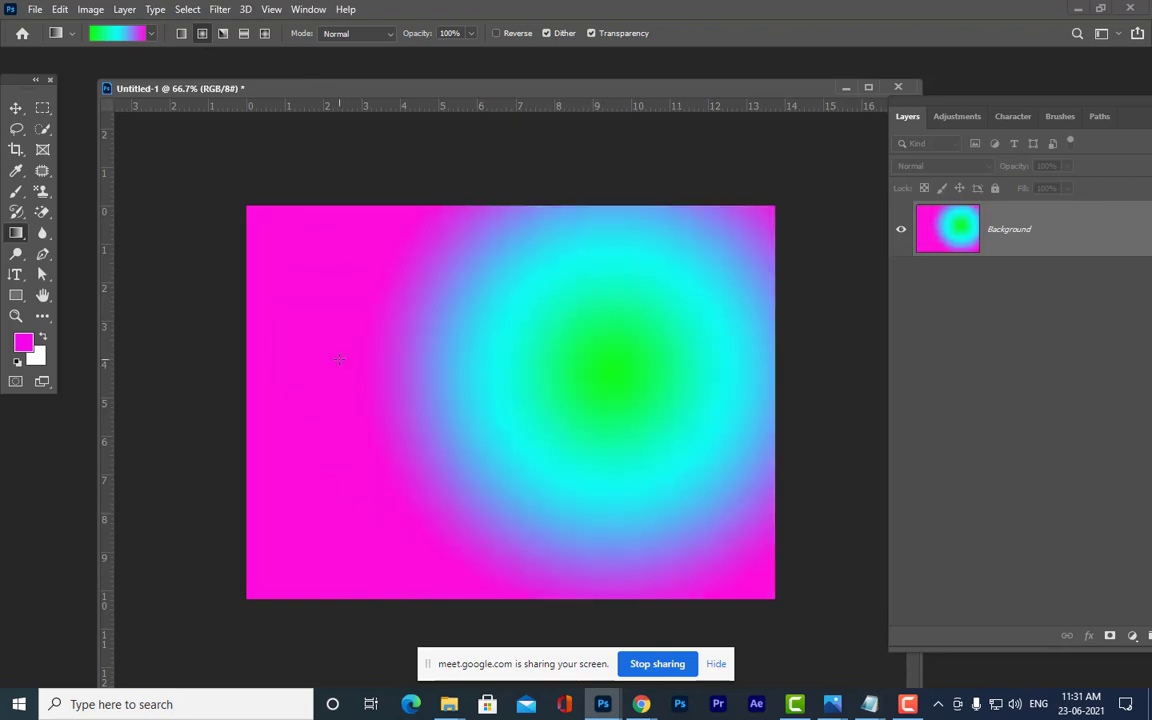
left_click(222, 33)
left_click_drag(525, 363, 440, 377)
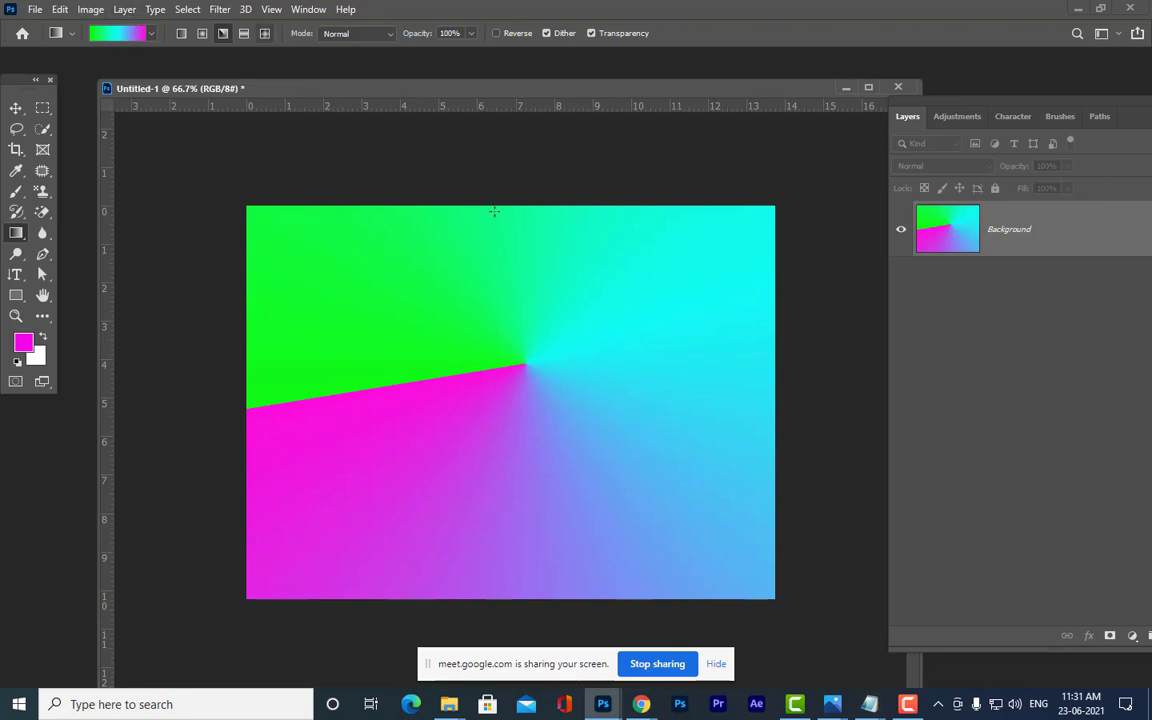
- Return to the linear gradient style and fill the canvas vertically, then horizontally with green on the right and magenta on the left
left_click(118, 36)
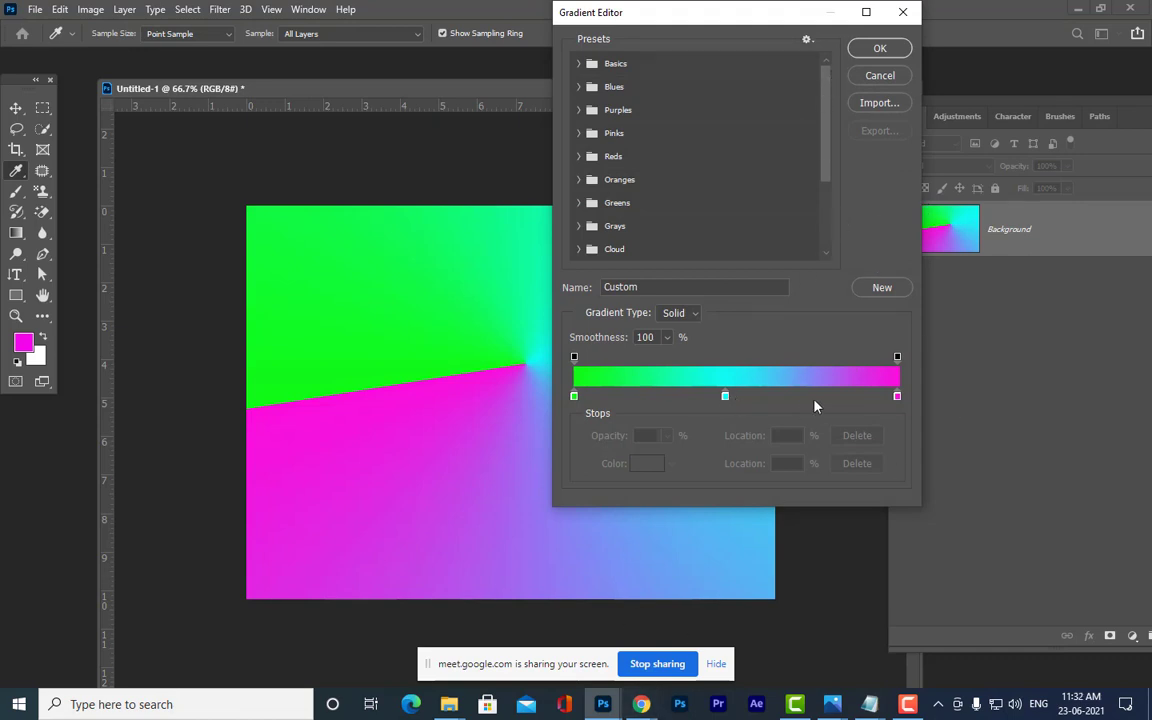
left_click(880, 77)
left_click(183, 34)
left_click_drag(607, 362, 607, 580)
left_click_drag(703, 406, 203, 347)
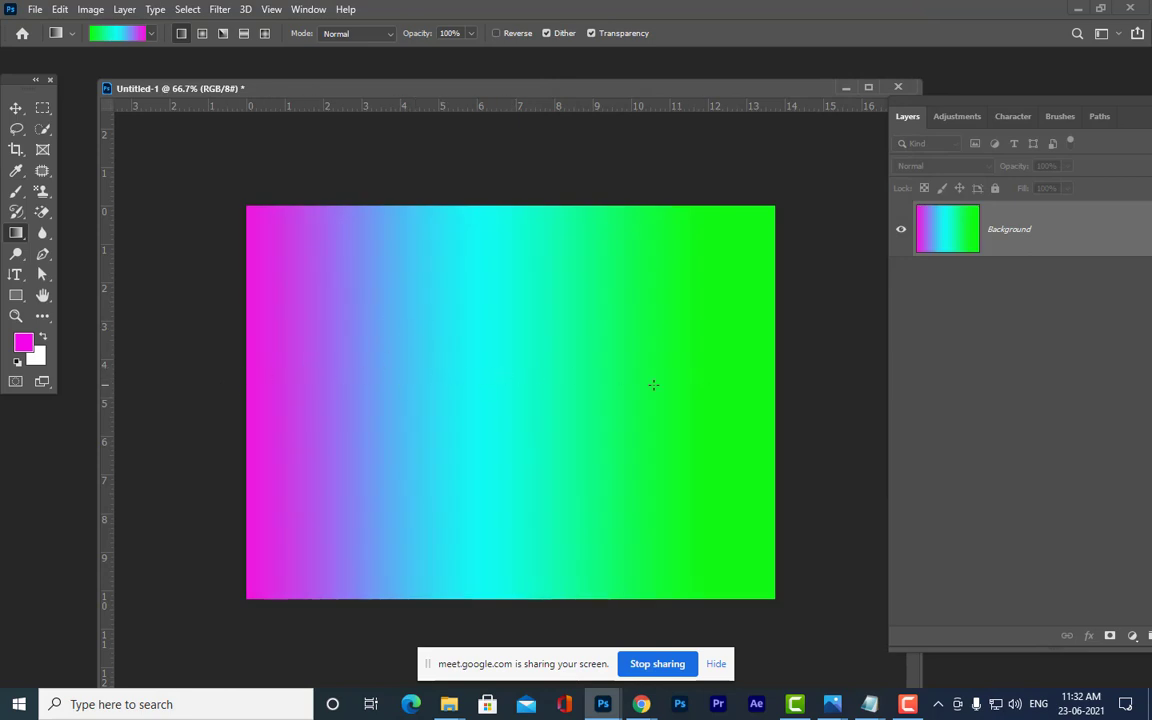
- Rearrange the gradient's colour stops into magenta, green and cyan order, accept it and fill the canvas horizontally with the linear gradient
left_click(108, 33)
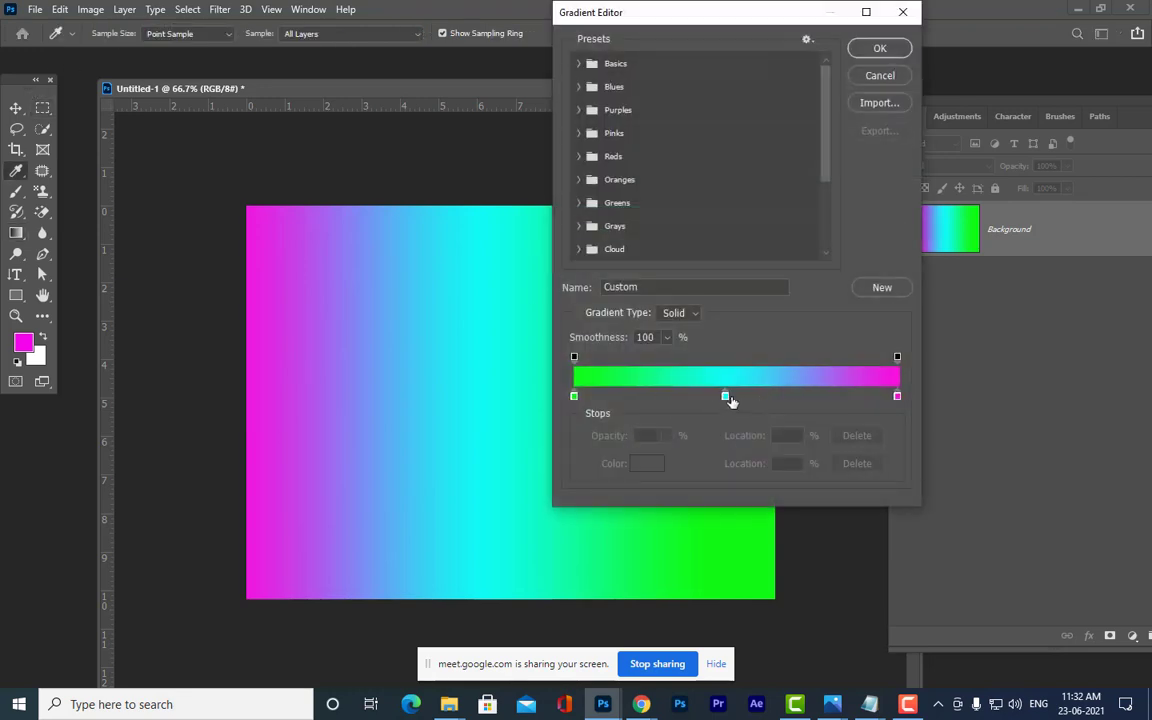
left_click_drag(725, 397, 763, 397)
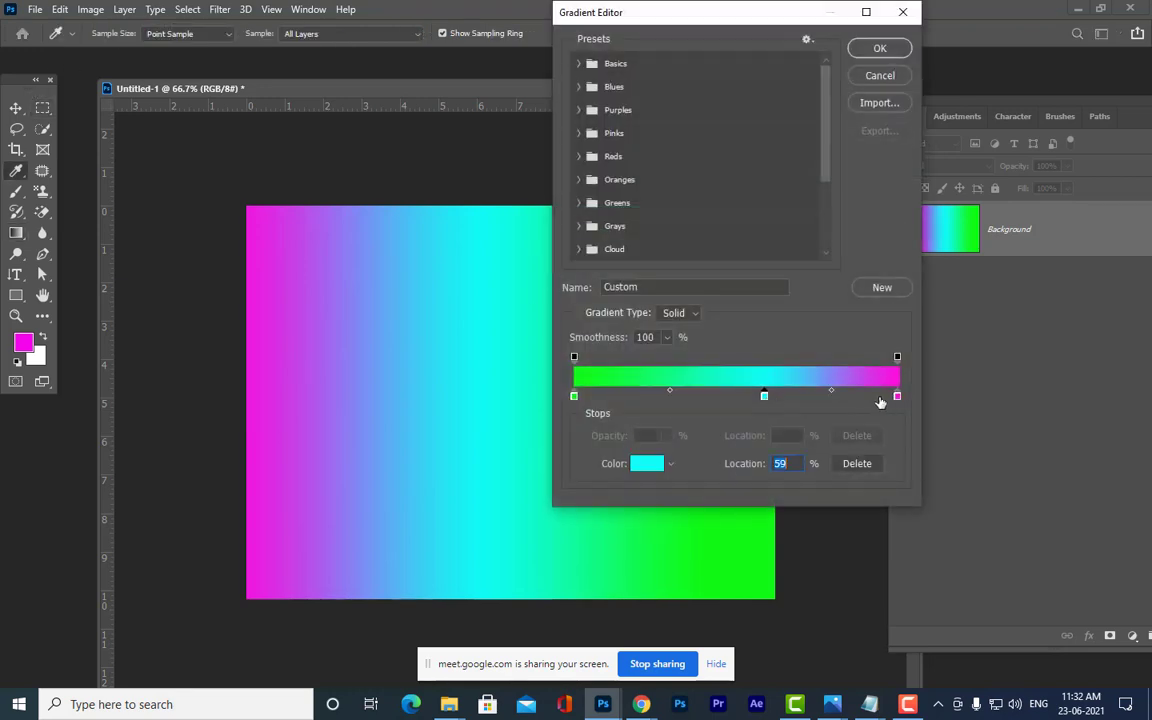
mouse_move(897, 396)
left_mouse_down()
mouse_move(697, 396)
mouse_move(903, 405)
left_mouse_up()
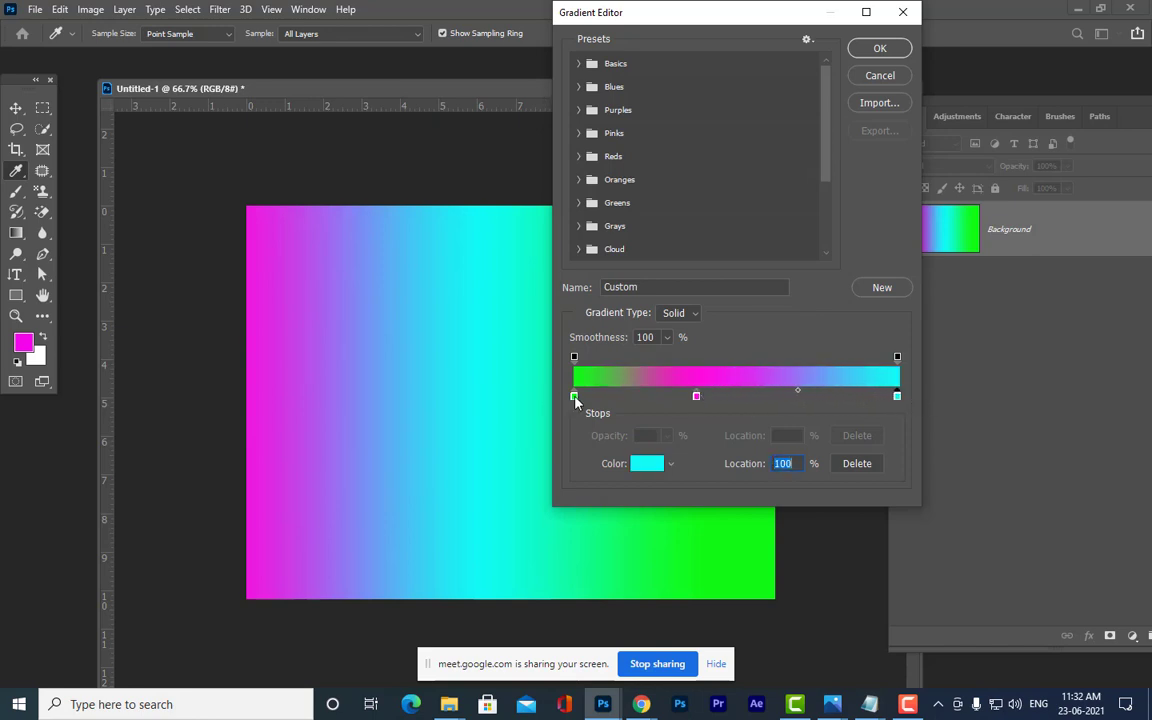
mouse_move(574, 397)
left_mouse_down()
mouse_move(744, 397)
mouse_move(548, 386)
mouse_move(576, 398)
mouse_move(567, 400)
left_mouse_up()
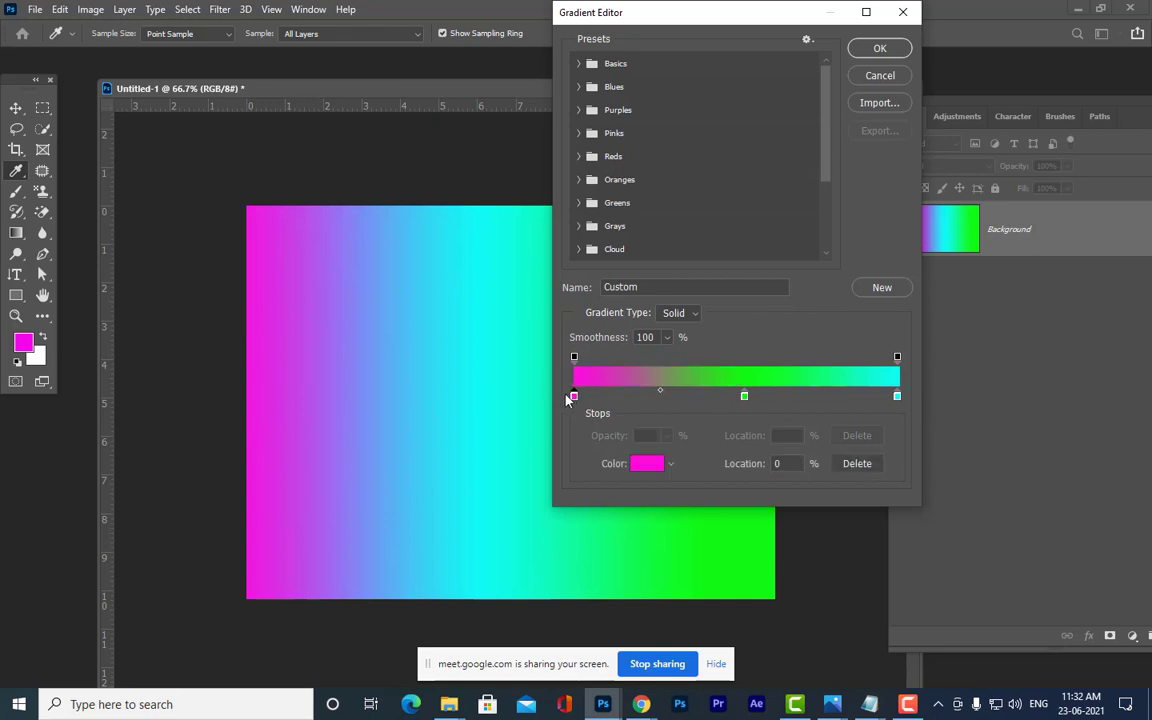
left_click(886, 50)
left_click_drag(256, 396, 233, 420)
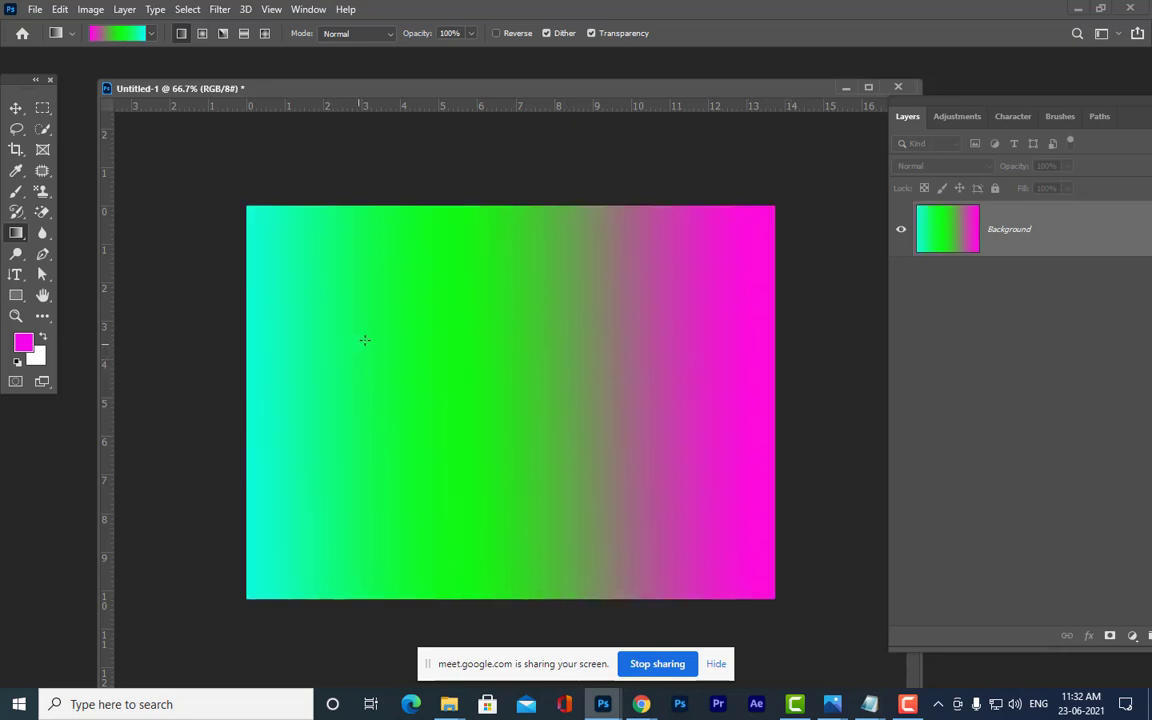
- Reorder the colour stops to magenta, cyan and green, accept the gradient and fill the canvas linearly from the right edge to the left
left_click(118, 32)
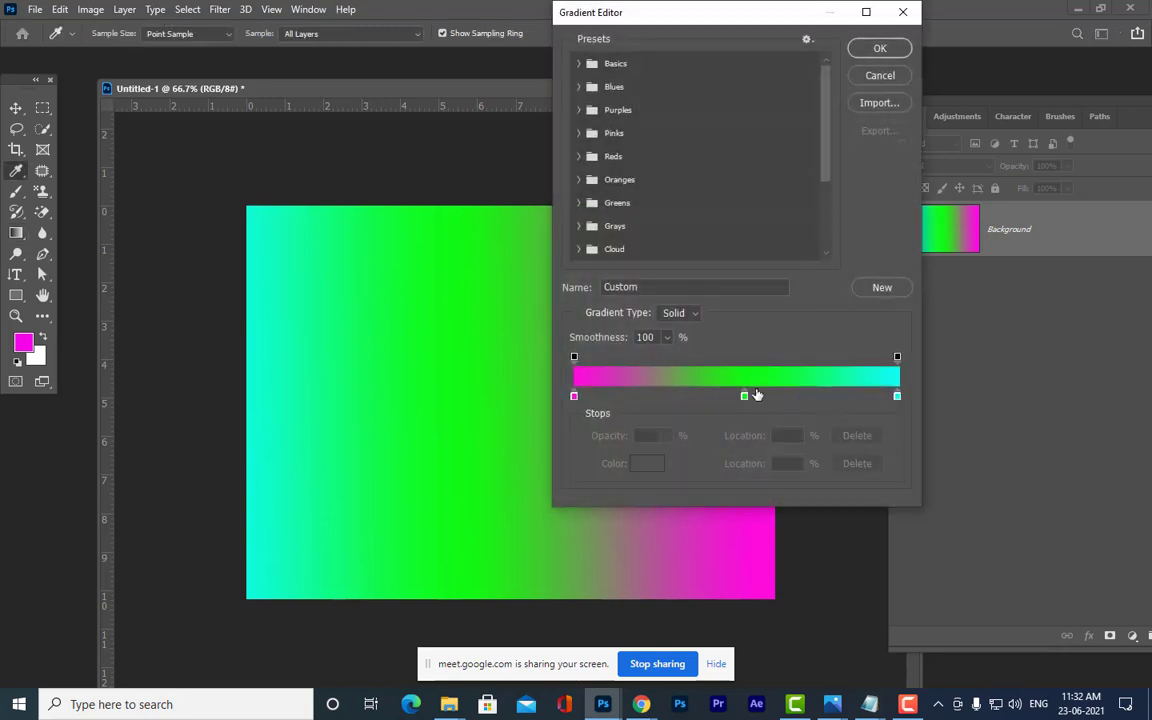
left_click_drag(746, 400, 782, 400)
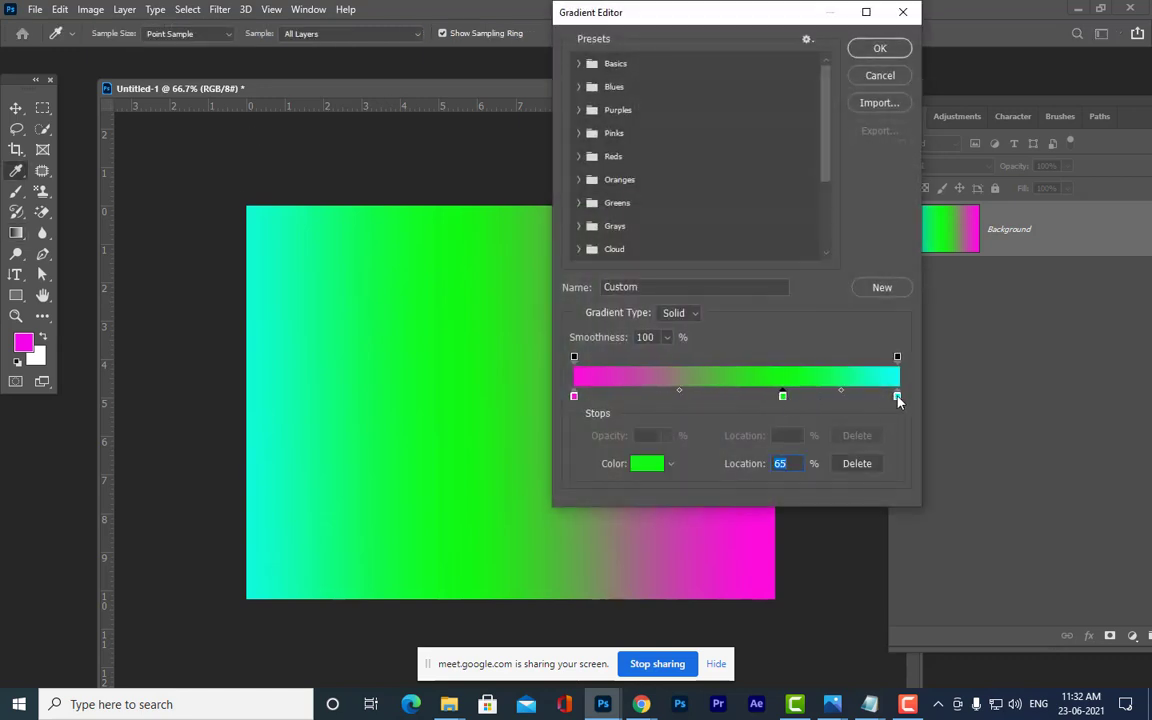
mouse_move(897, 400)
left_mouse_down()
mouse_move(722, 401)
mouse_move(916, 405)
left_mouse_up()
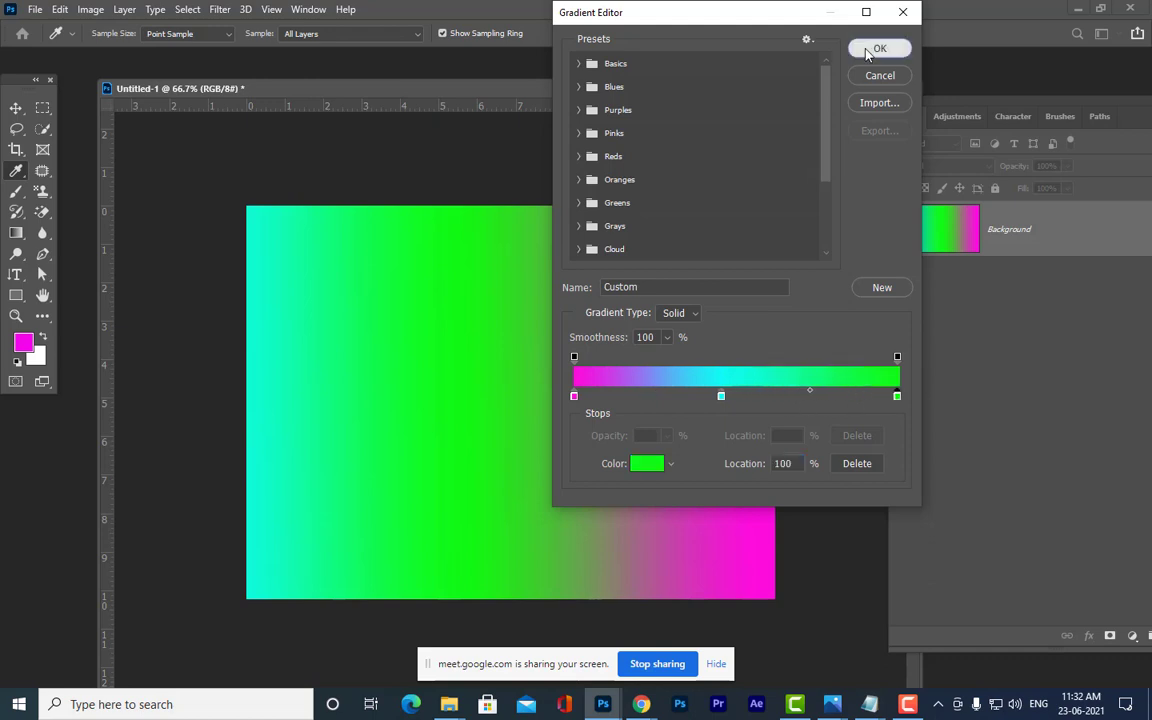
left_click(880, 48)
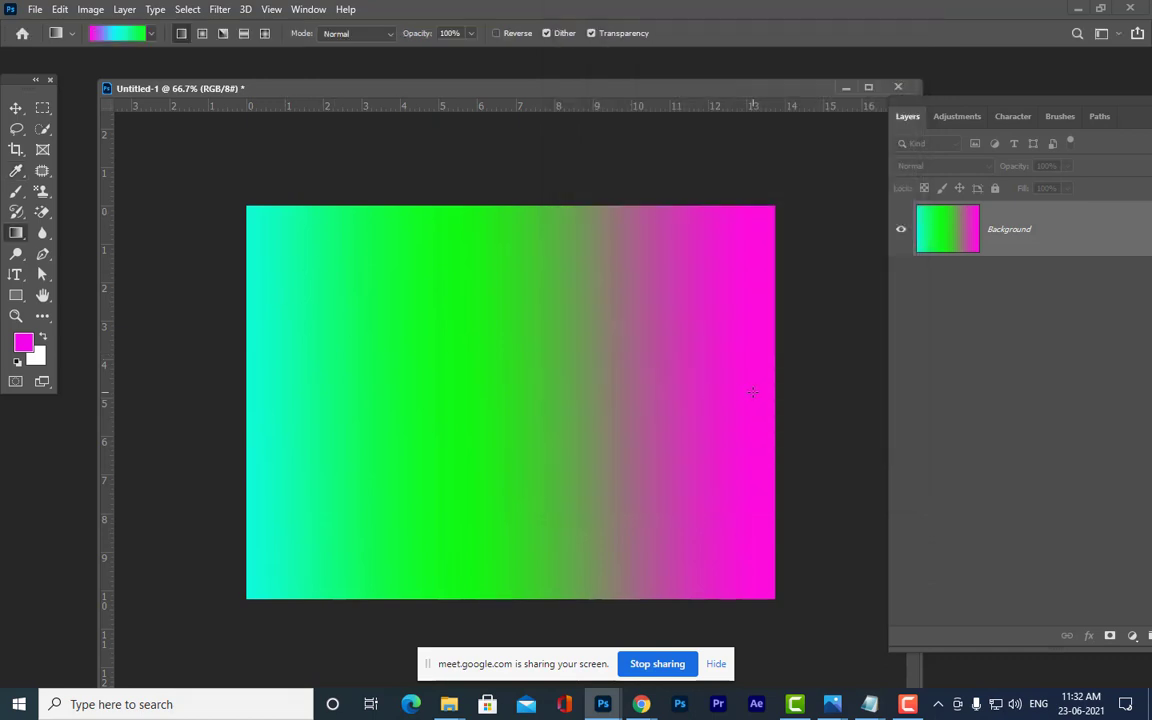
left_click_drag(752, 391, 208, 362)
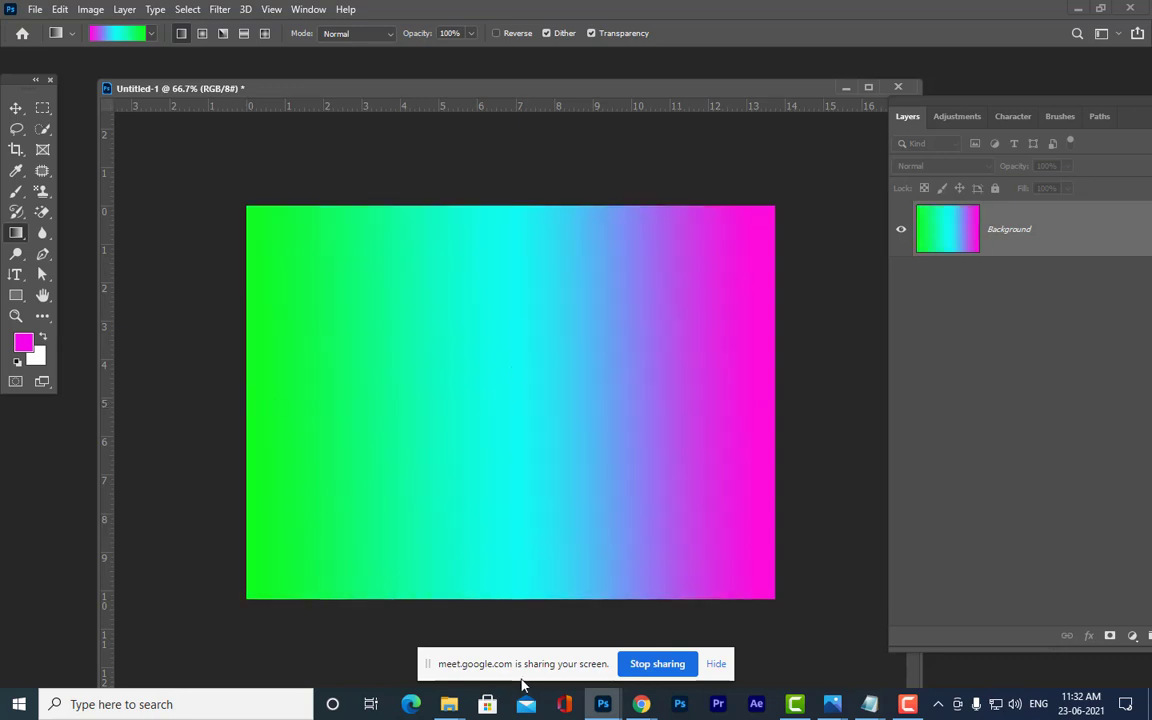
- Add colour stops at 78% and 19% in the Gradient Editor and set the 19% stop to yellow
left_click(100, 34)
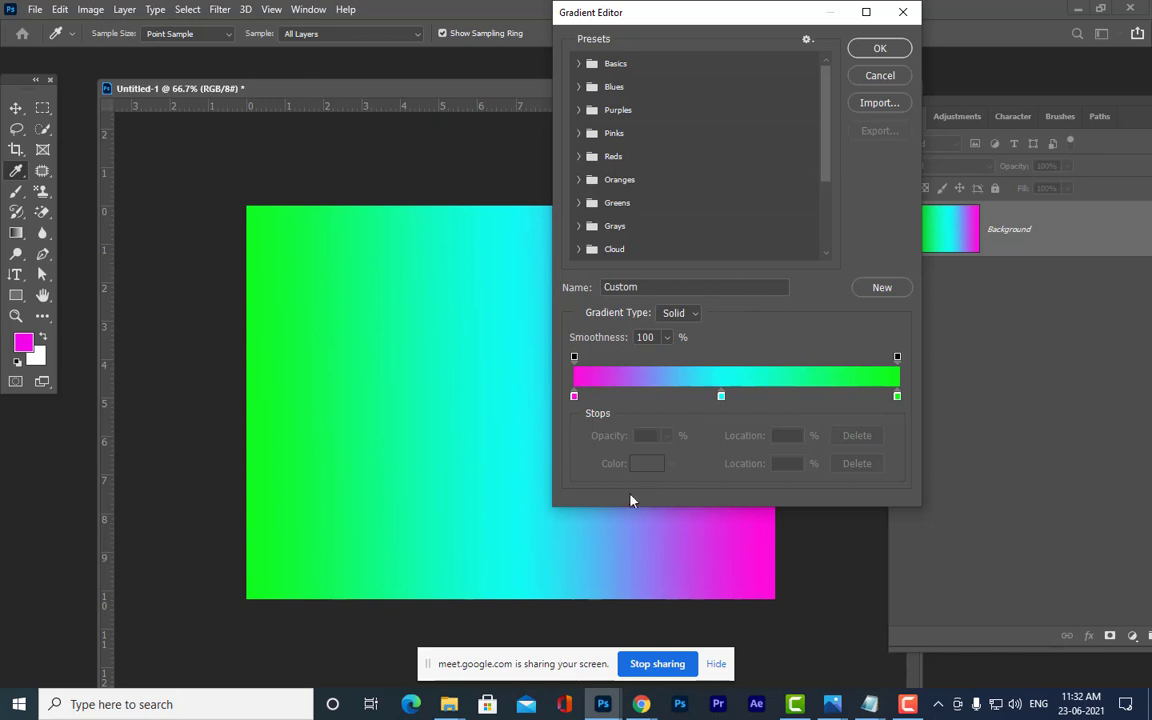
left_click(826, 397)
left_click(633, 398)
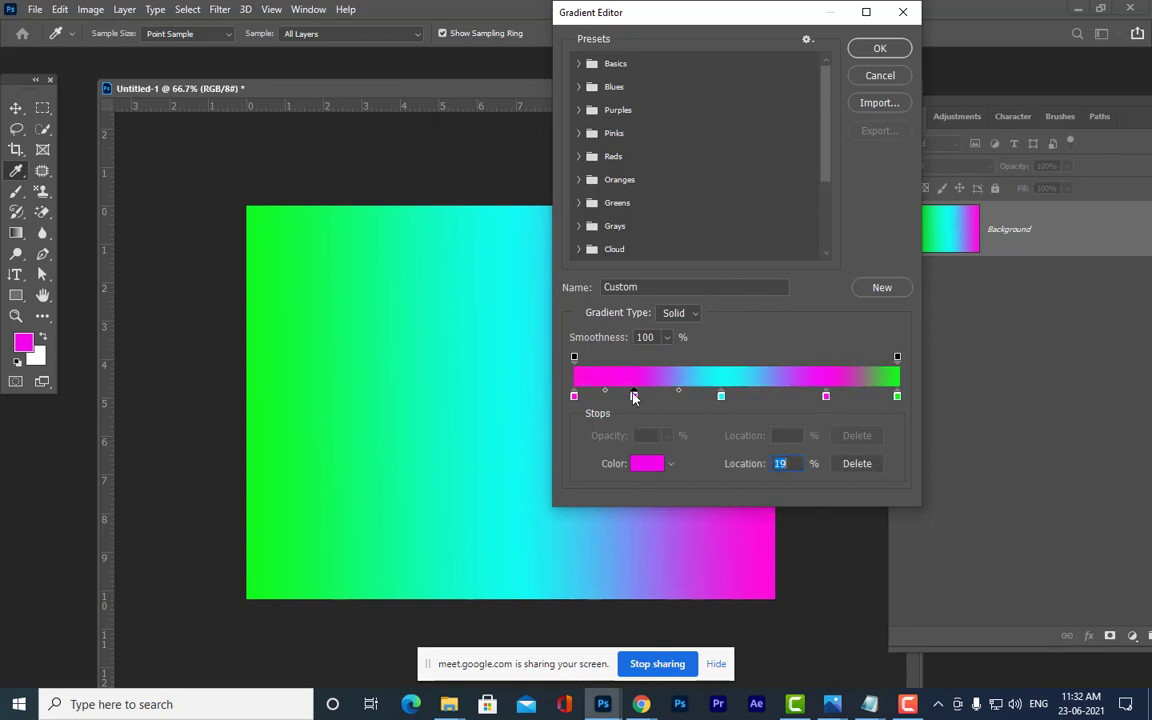
double_click(634, 397)
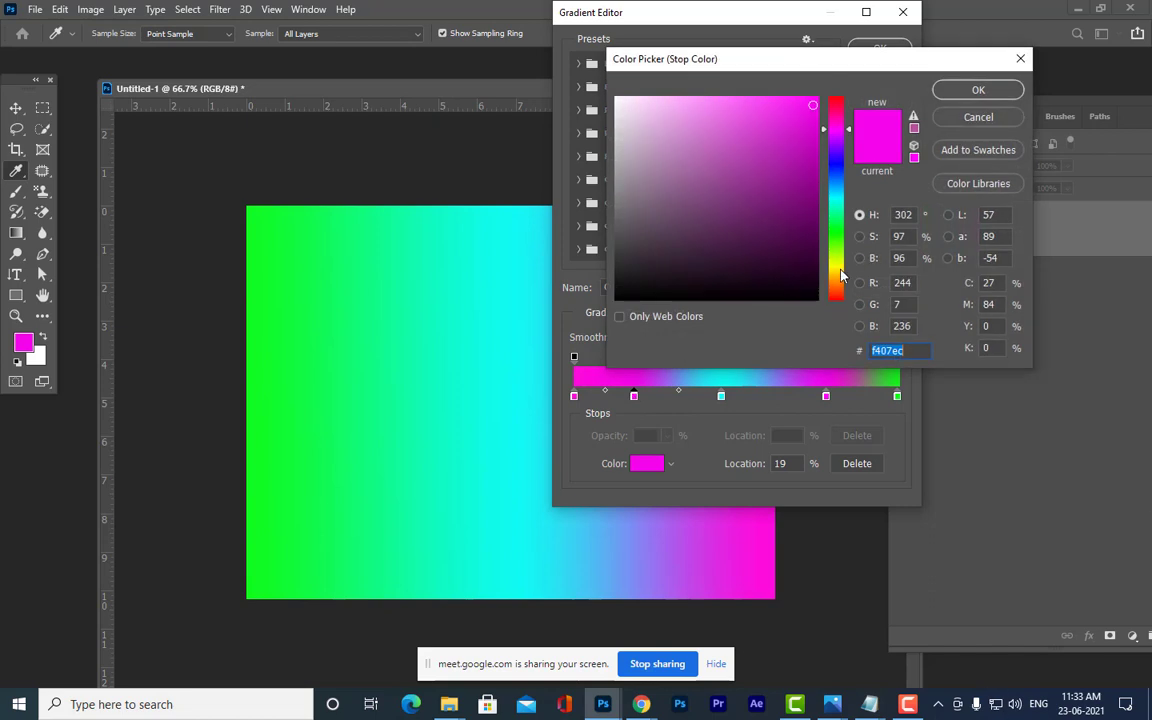
type("f4e007")
left_click(978, 90)
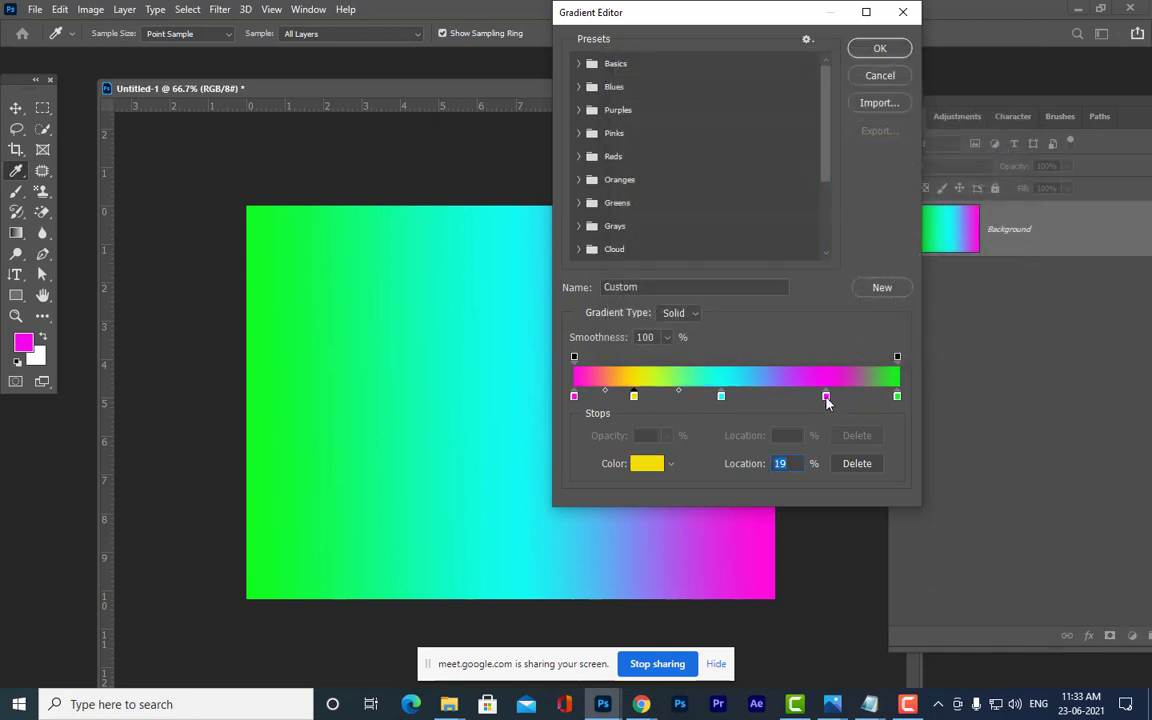
- Set the colour stop at 78% to pinkish red (f4075a) and accept the five-colour gradient
left_click(826, 397)
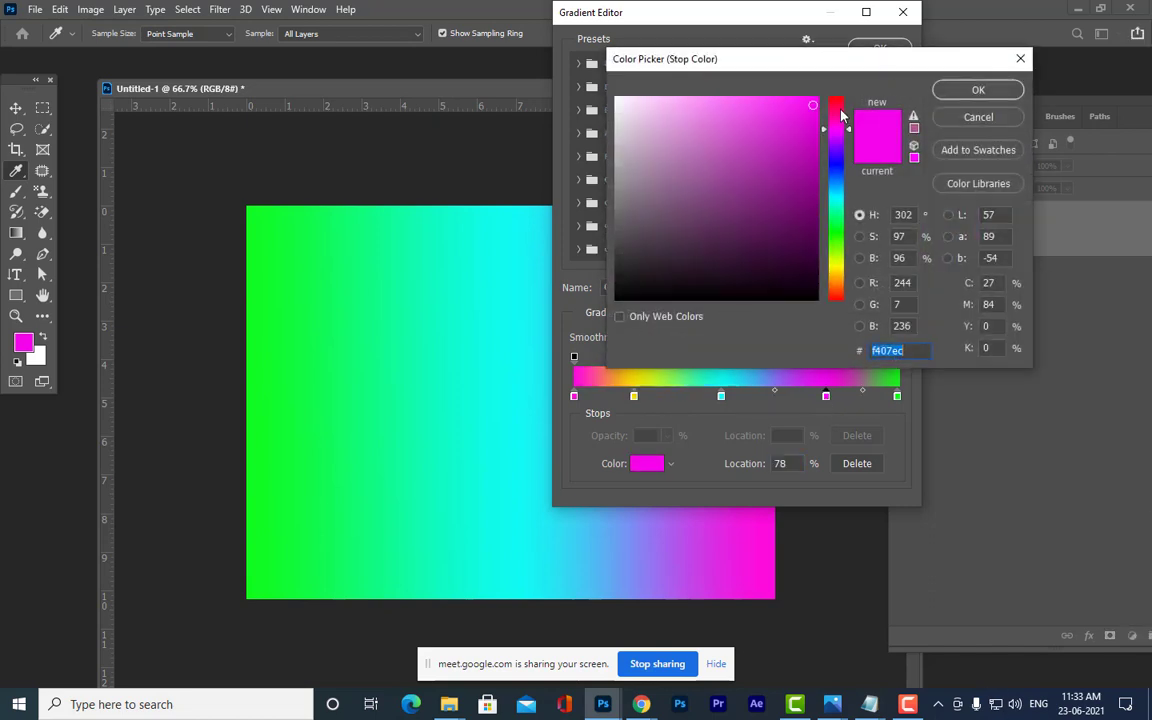
left_click_drag(849, 133, 836, 112)
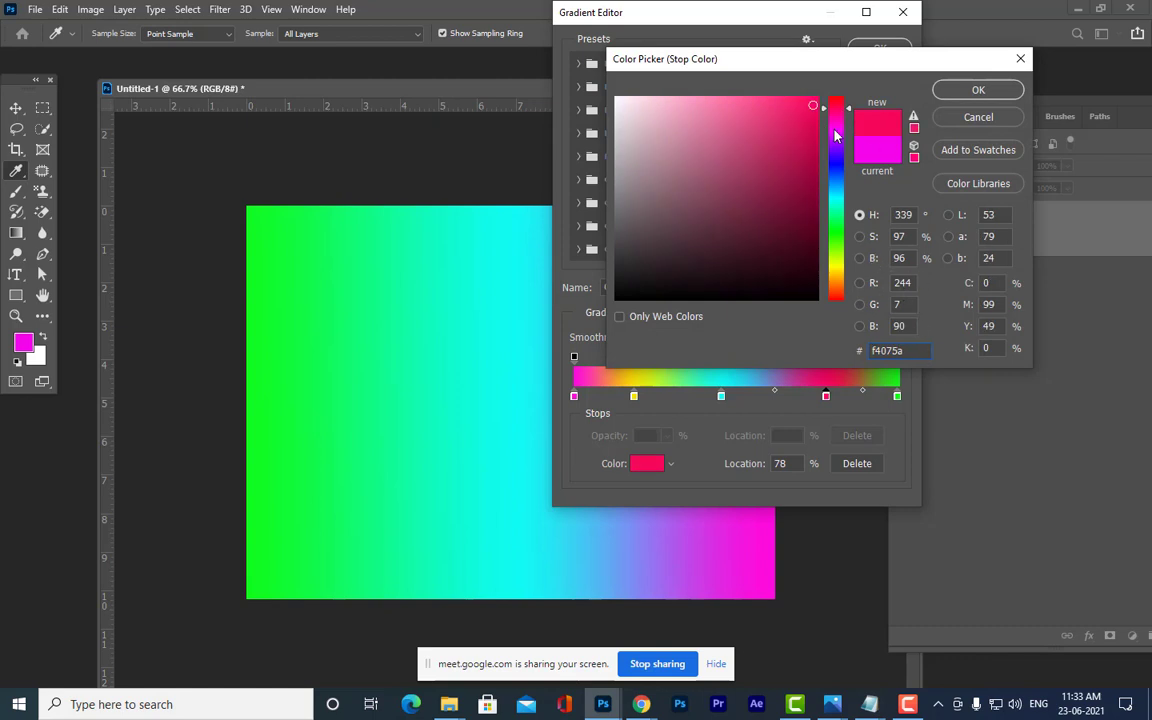
left_click(978, 90)
left_click(880, 50)
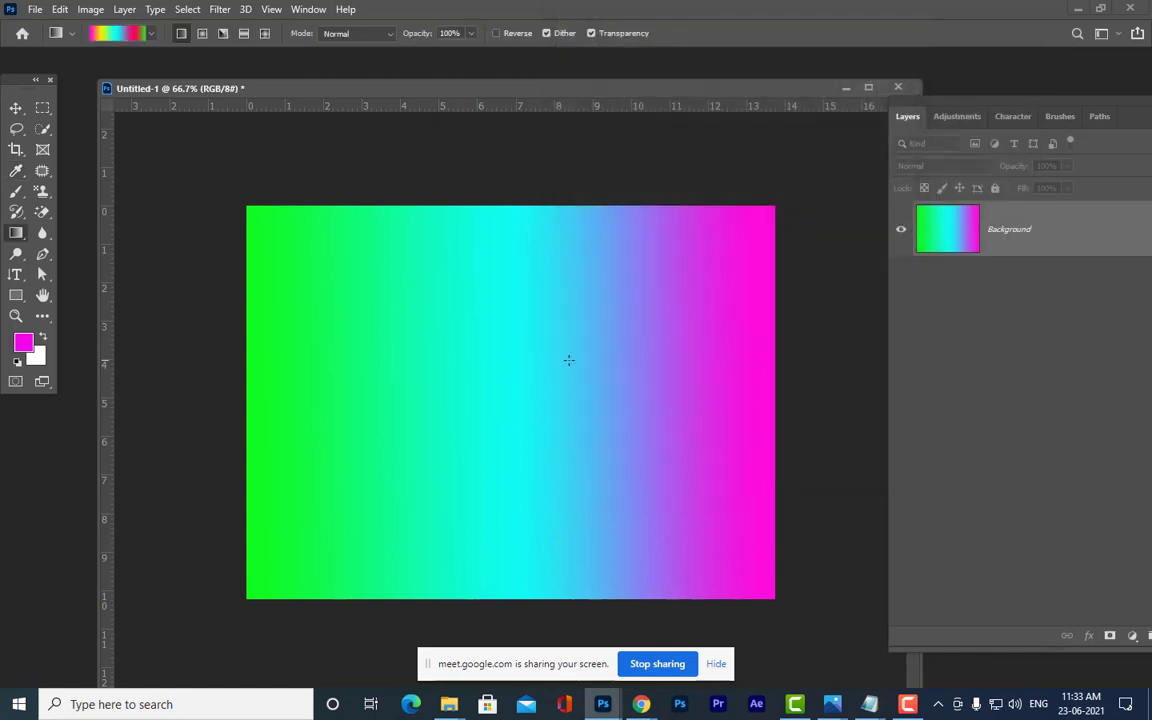
- Fill the canvas repeatedly with the five-colour linear gradient at different lengths and angles, ending with a wide diagonal from lower right to upper left
left_click_drag(671, 401, 512, 403)
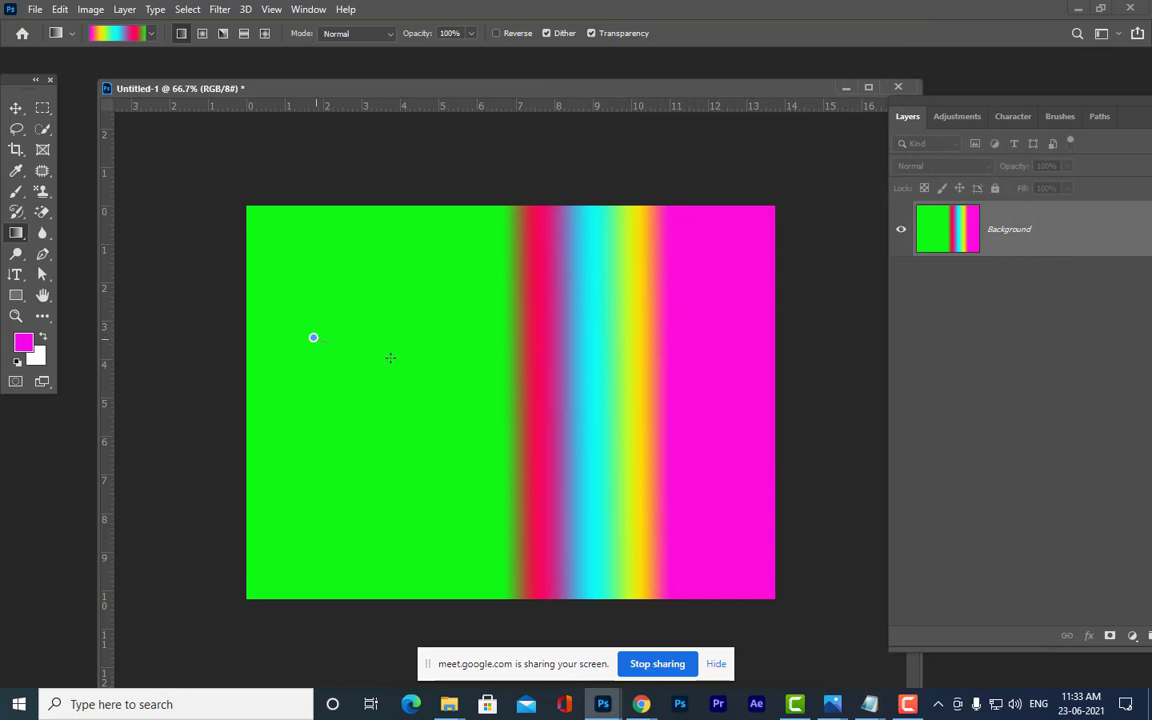
left_click_drag(311, 337, 702, 411)
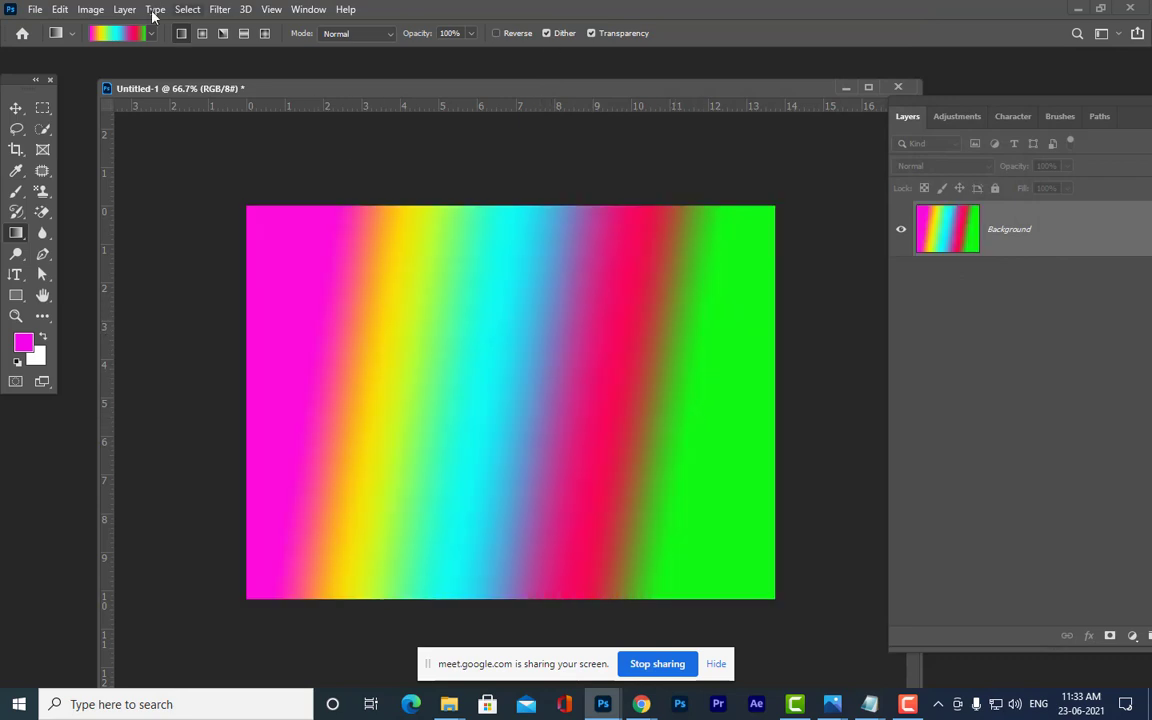
left_click_drag(380, 352, 534, 302)
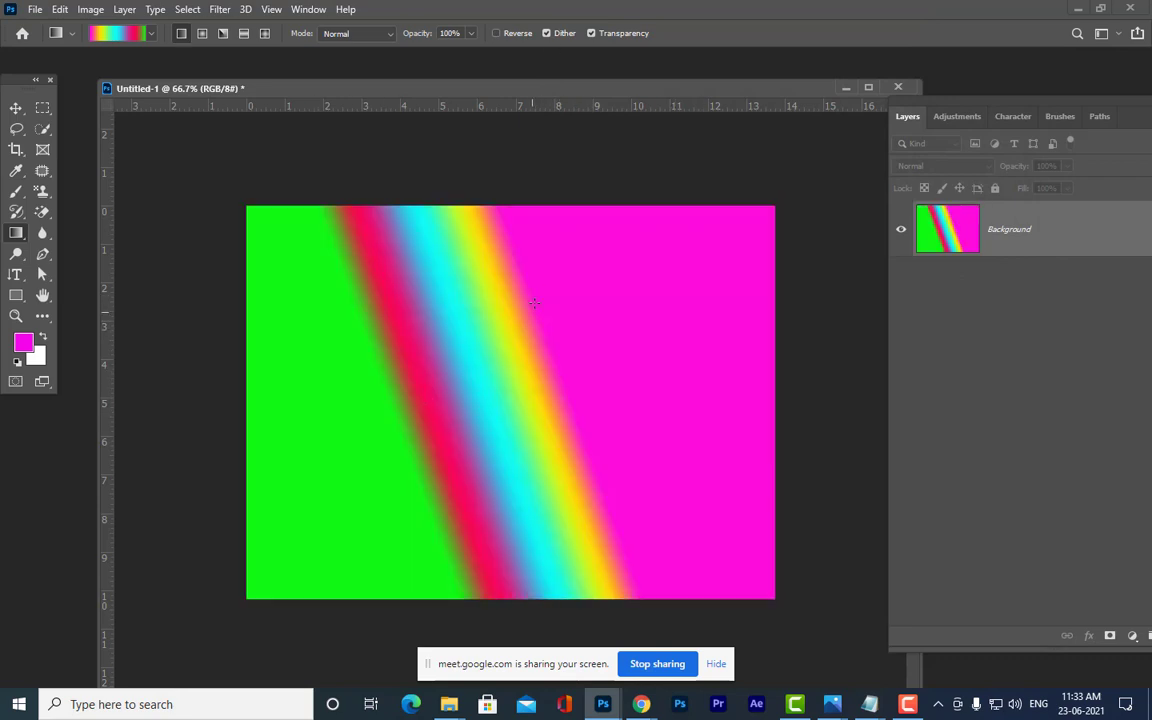
left_click_drag(651, 235, 613, 322)
left_click_drag(507, 350, 433, 368)
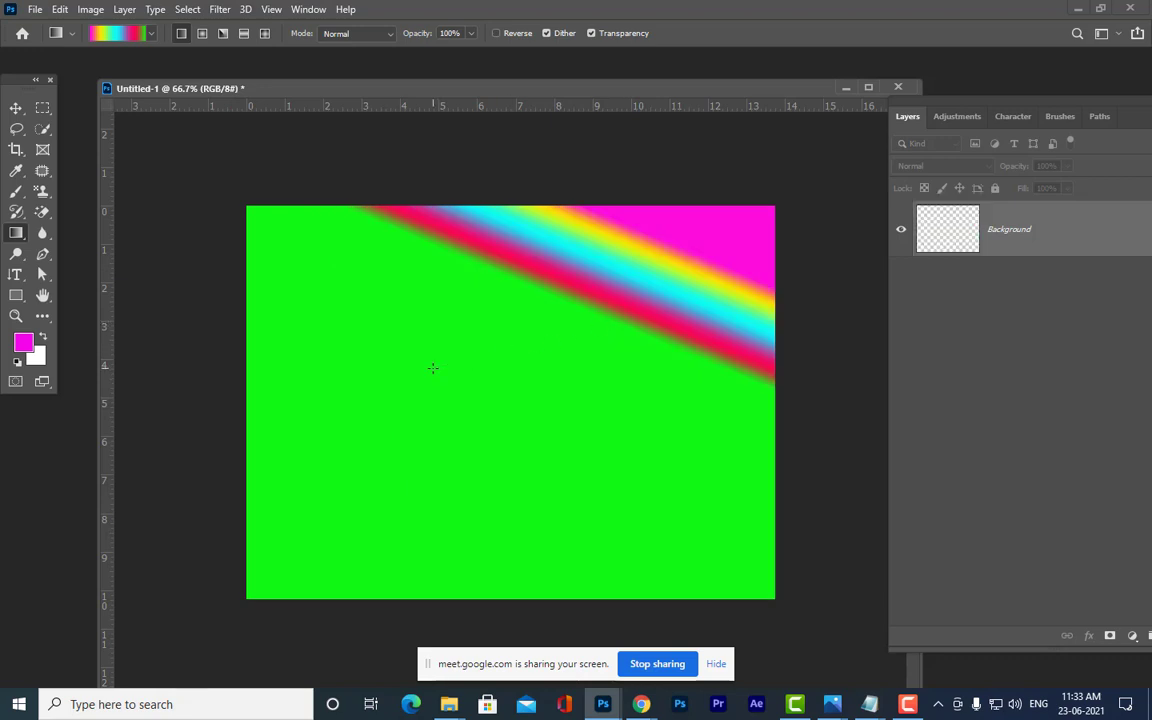
left_click_drag(524, 358, 528, 432)
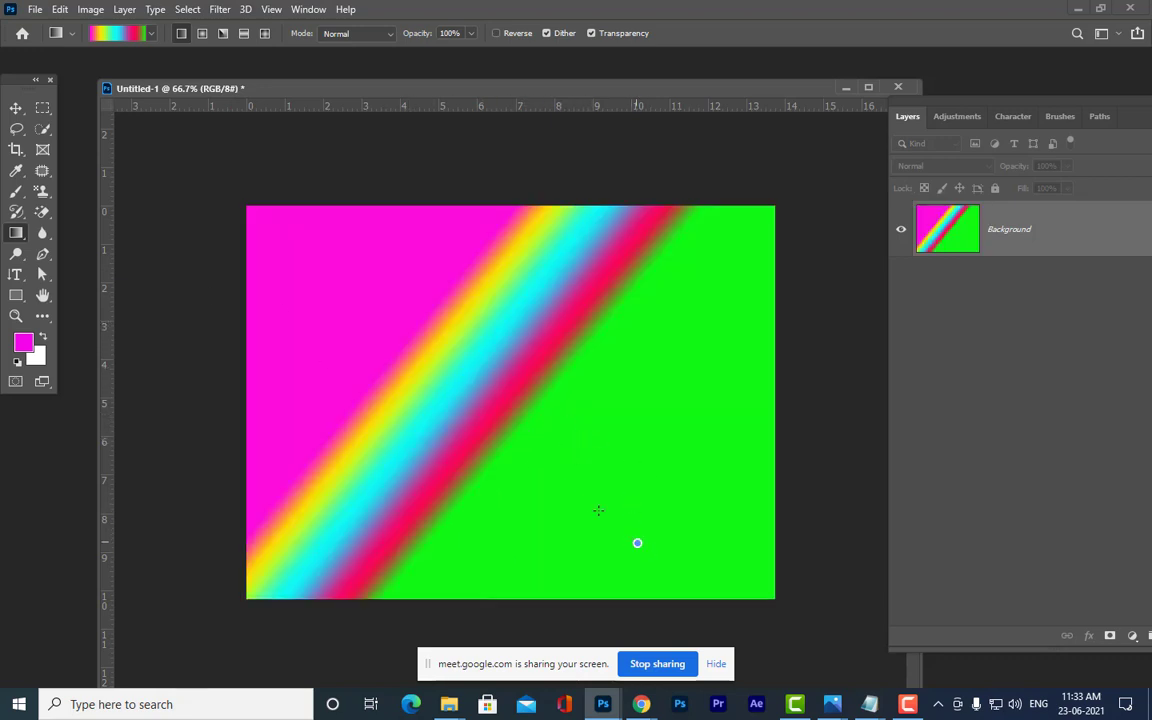
left_click_drag(635, 543, 378, 365)
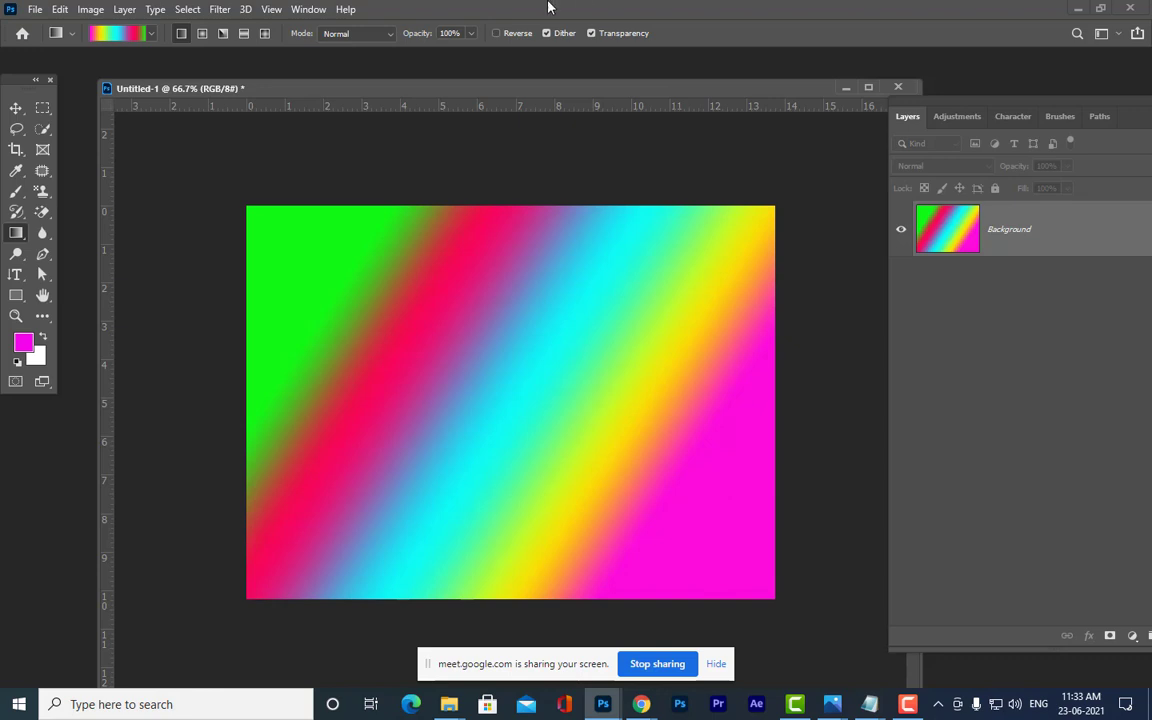
- Remove the yellow, cyan and red colour stops in the Gradient Editor, leaving only the magenta and green end stops
left_click(113, 37)
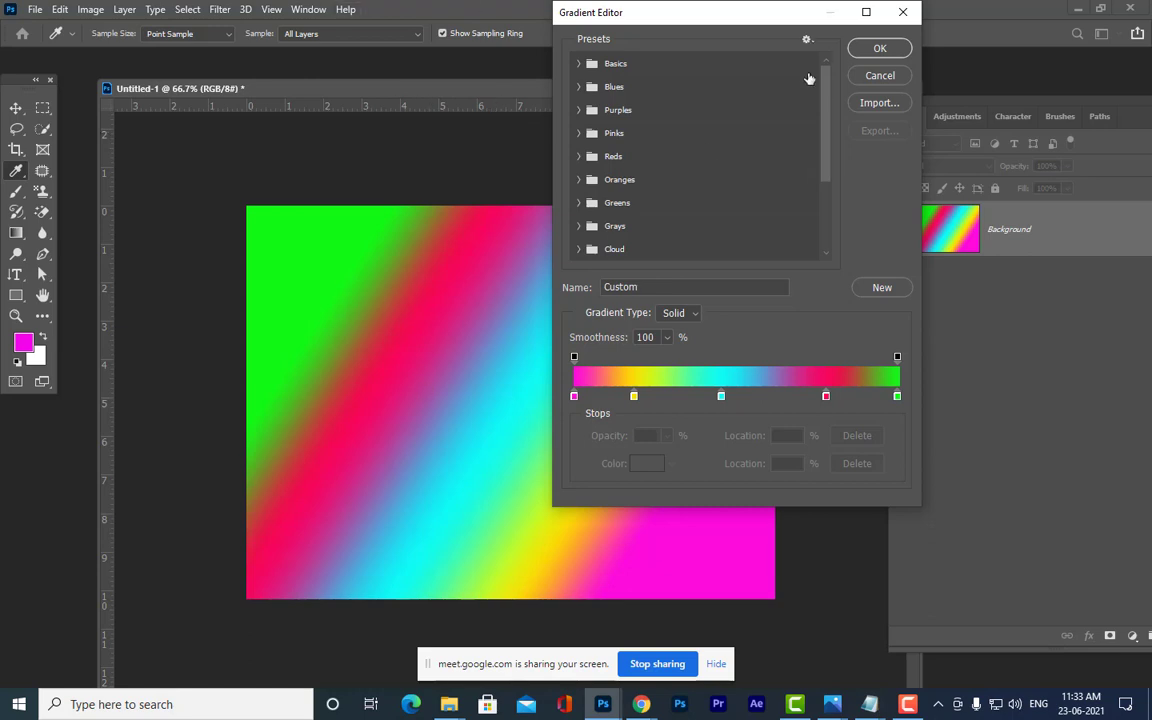
left_click_drag(823, 110, 815, 238)
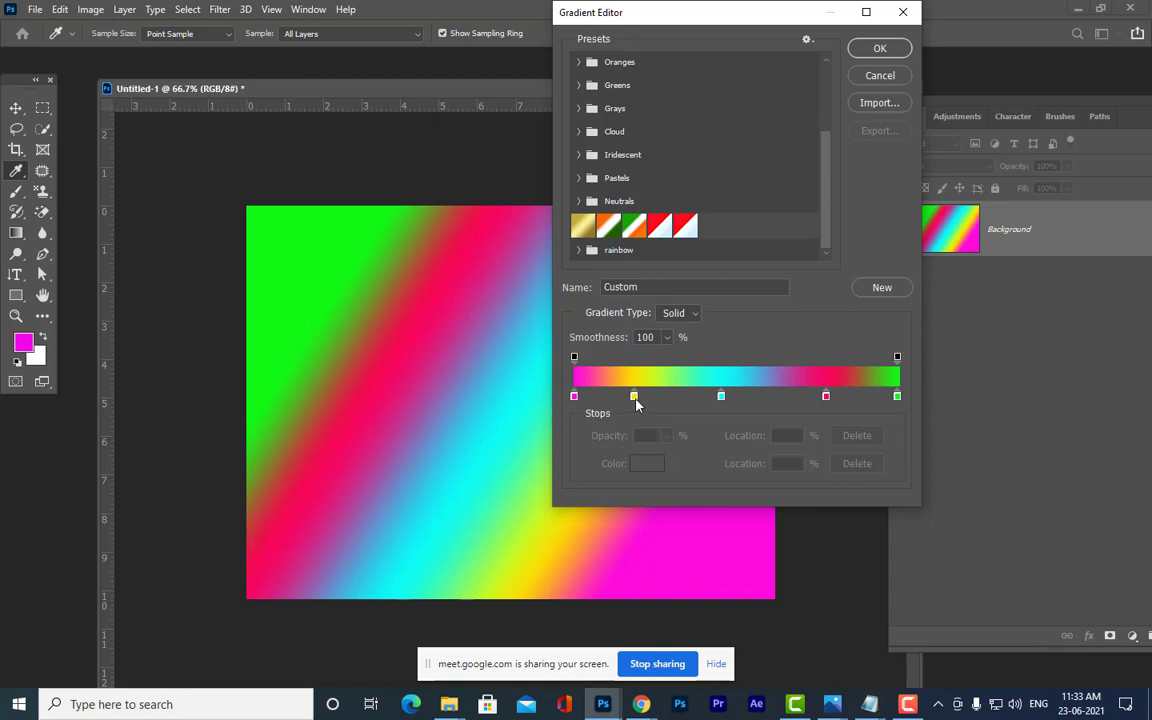
left_click_drag(634, 397, 689, 527)
left_click(720, 397)
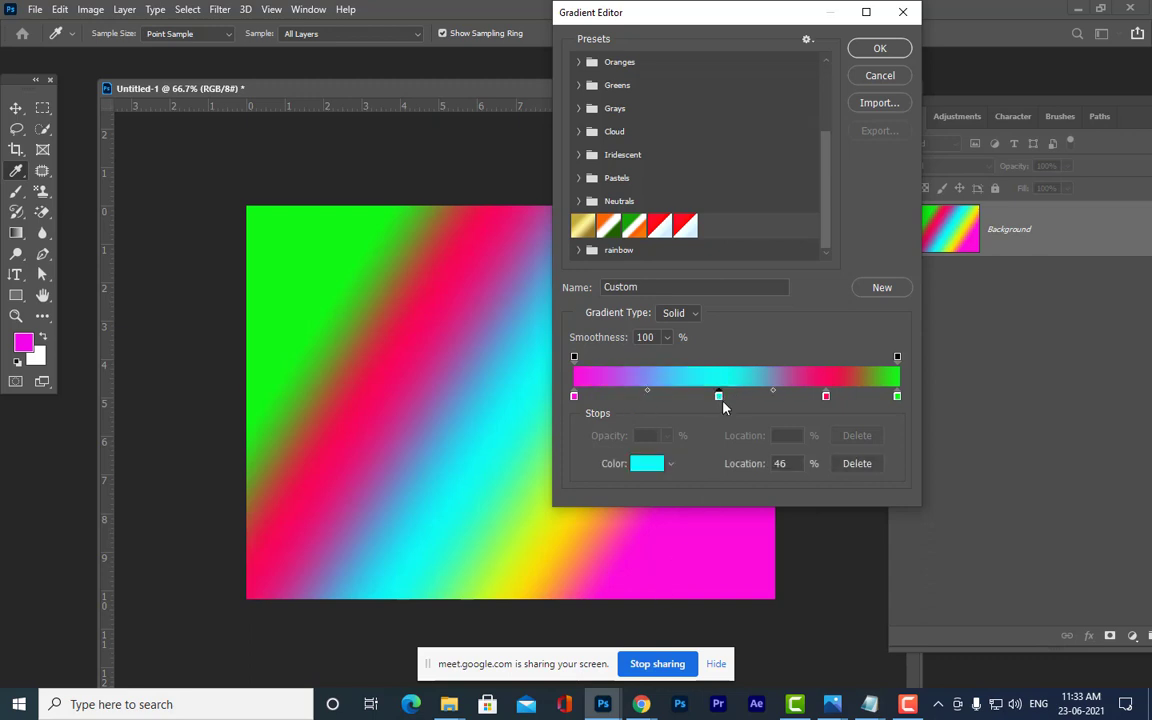
left_click_drag(720, 397, 745, 352)
left_click(826, 397)
left_click_drag(826, 397, 810, 360)
left_click(897, 397)
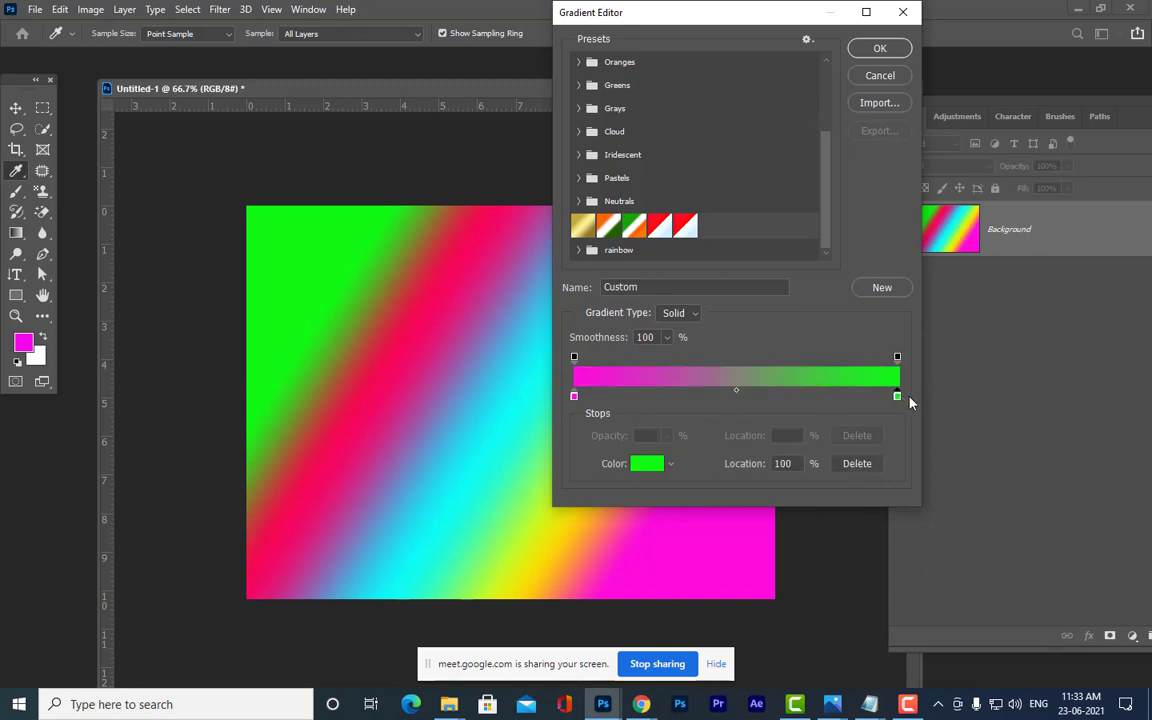
mouse_move(909, 397)
left_mouse_down()
mouse_move(673, 400)
mouse_move(925, 401)
left_mouse_up()
left_click_drag(650, 18, 620, 18)
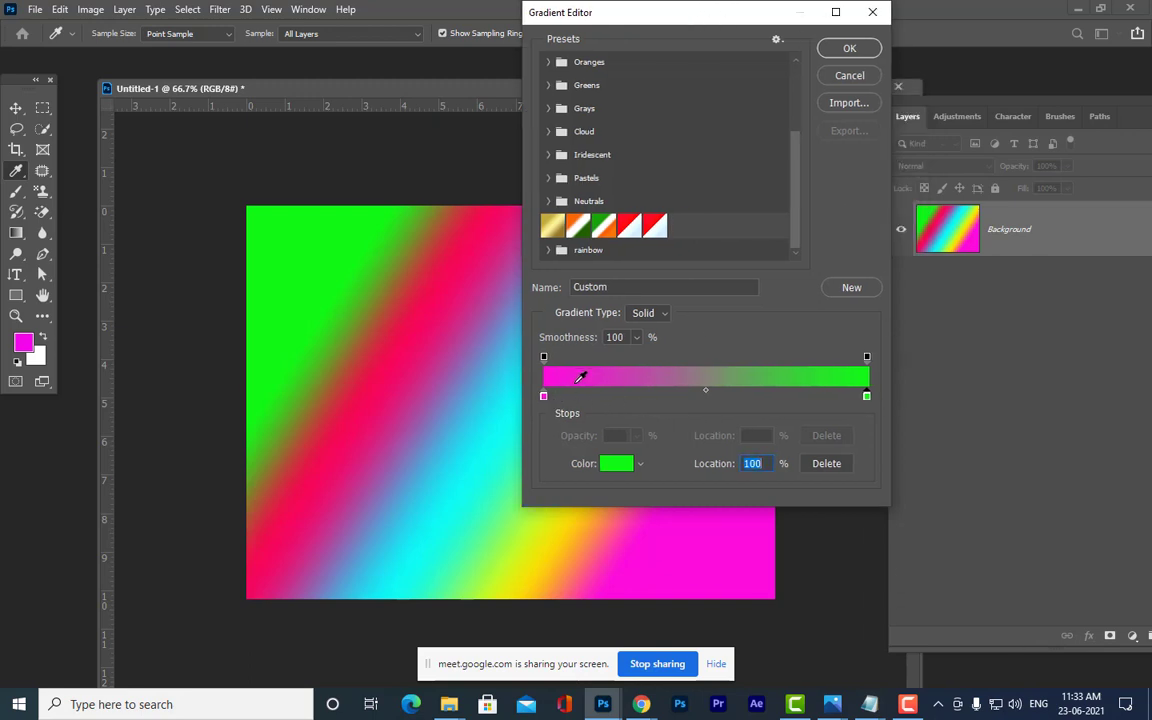
- Add four green colour stops between the magenta and green end stops and space them at 15%, 40%, 58% and 82%
left_click(584, 397)
left_click(642, 397)
left_click(688, 397)
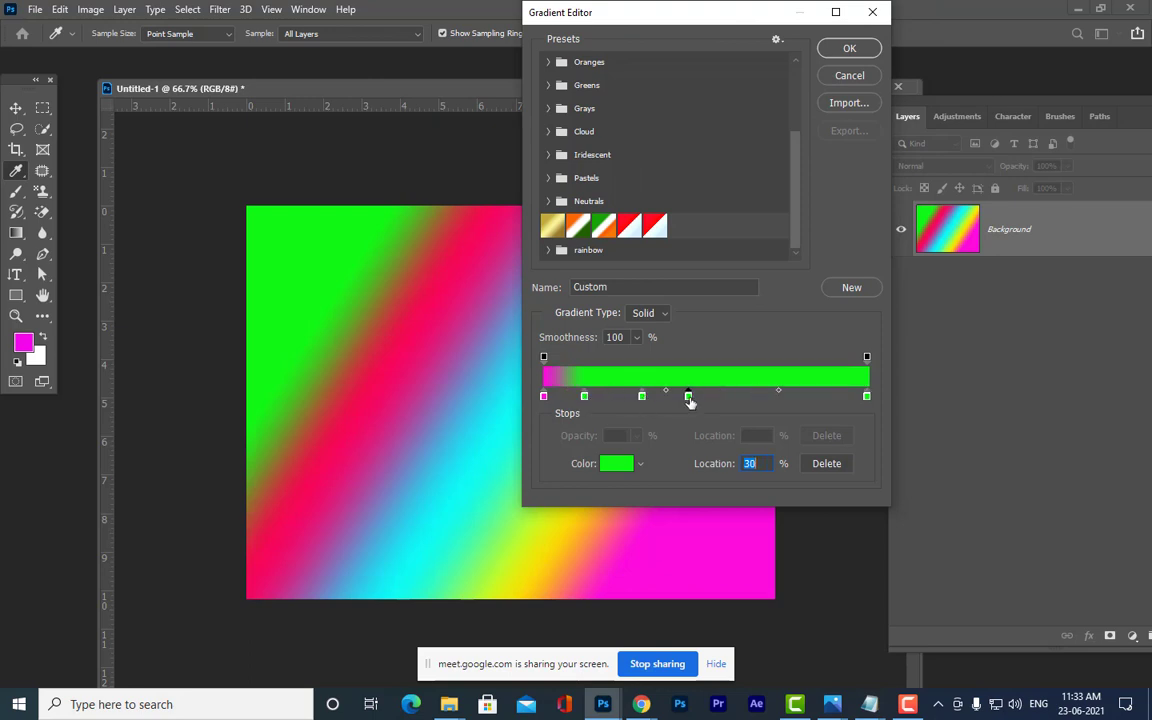
left_click(787, 397)
left_click_drag(788, 400, 731, 397)
left_click_drag(642, 397, 673, 397)
left_click_drag(584, 397, 596, 398)
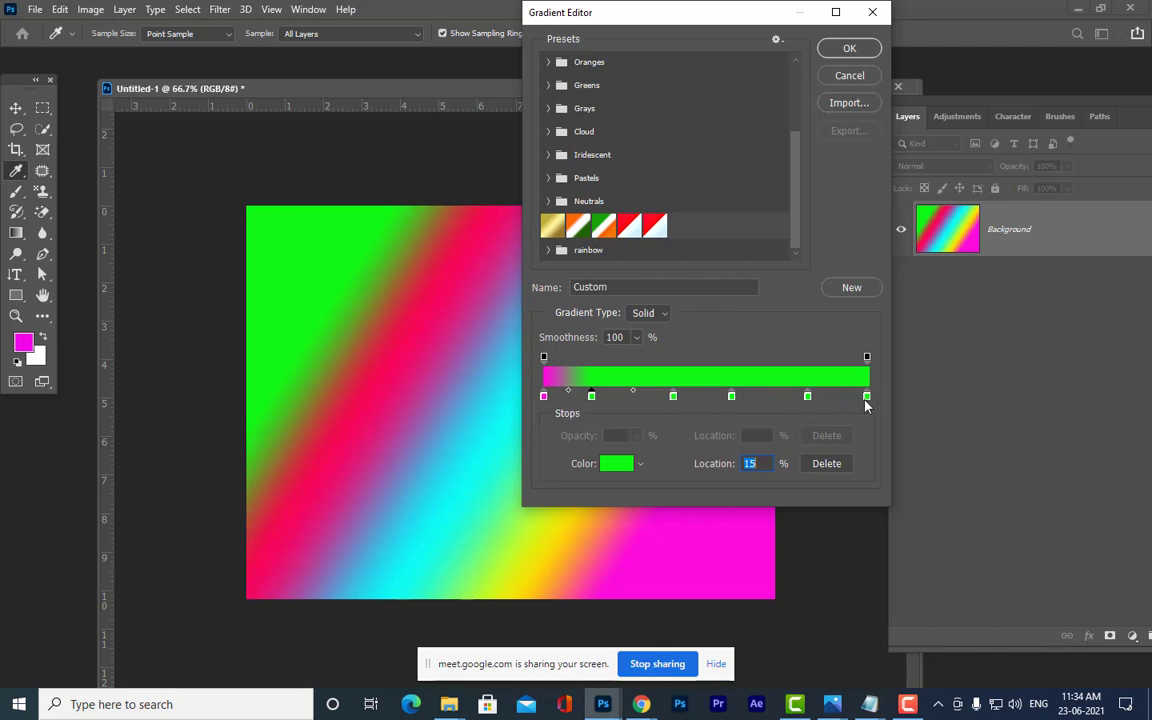
- Change the magenta start stop to orange (f68908)
double_click(544, 396)
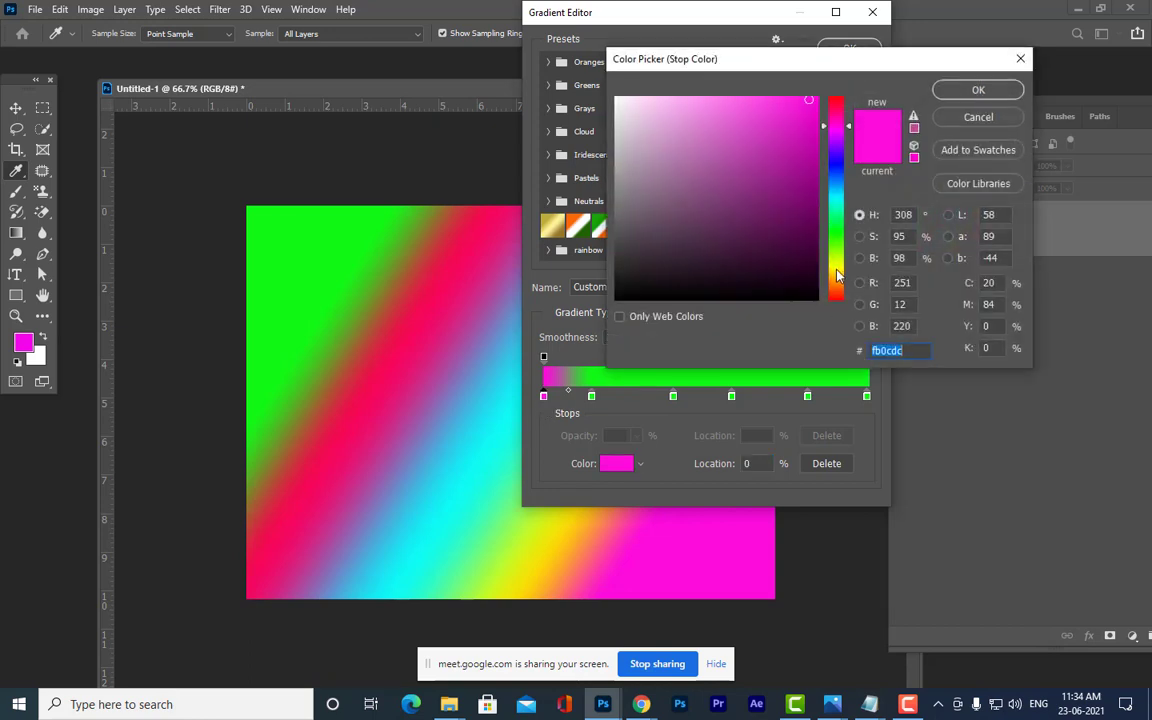
left_click(837, 280)
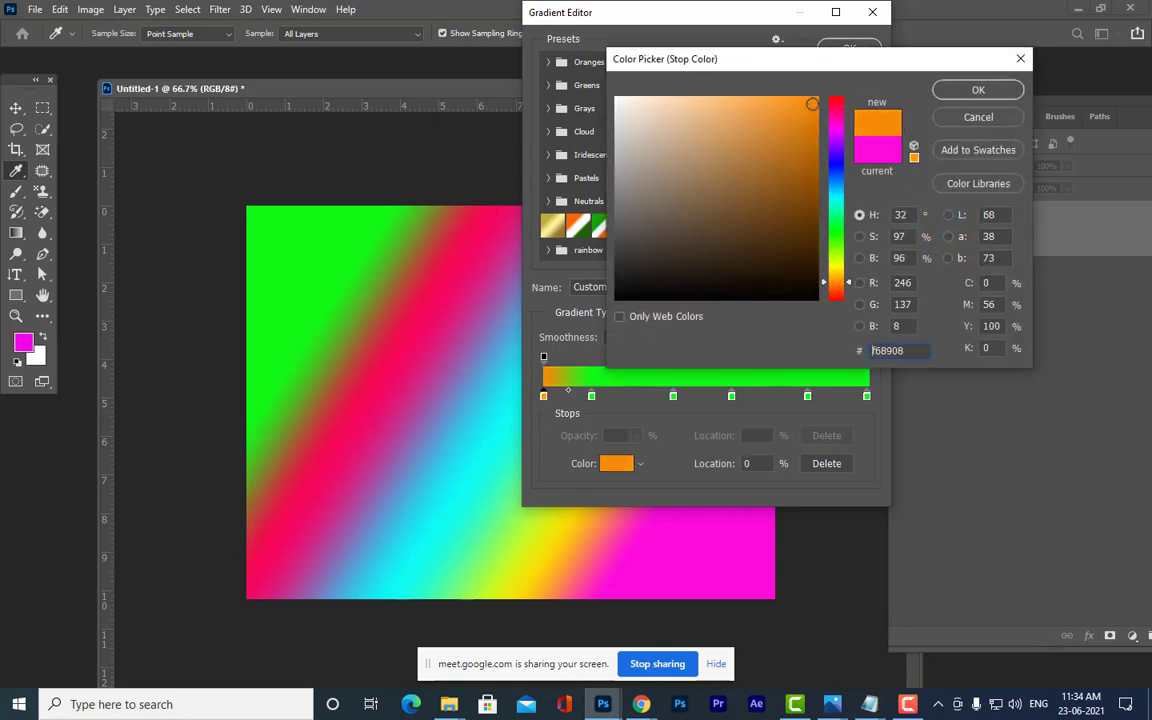
left_click(974, 92)
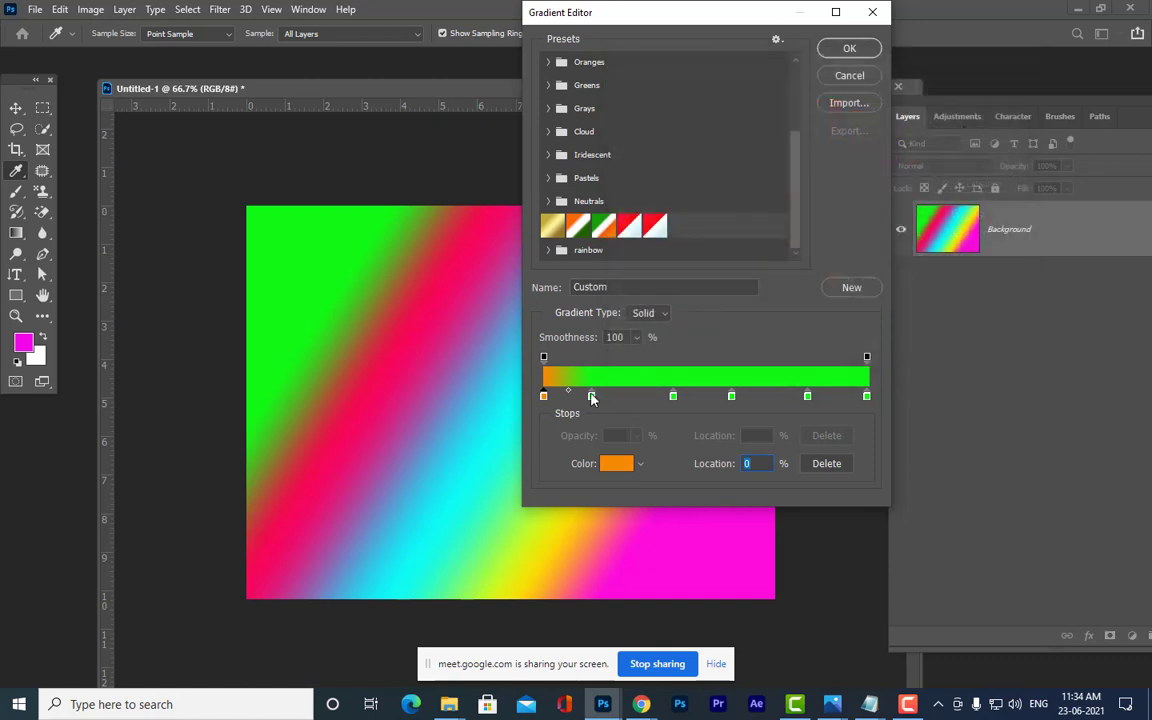
- Move the orange start stop to 4% and the neighbouring green stop to 26%, and match the 26% stop to the orange
left_click_drag(591, 397, 631, 399)
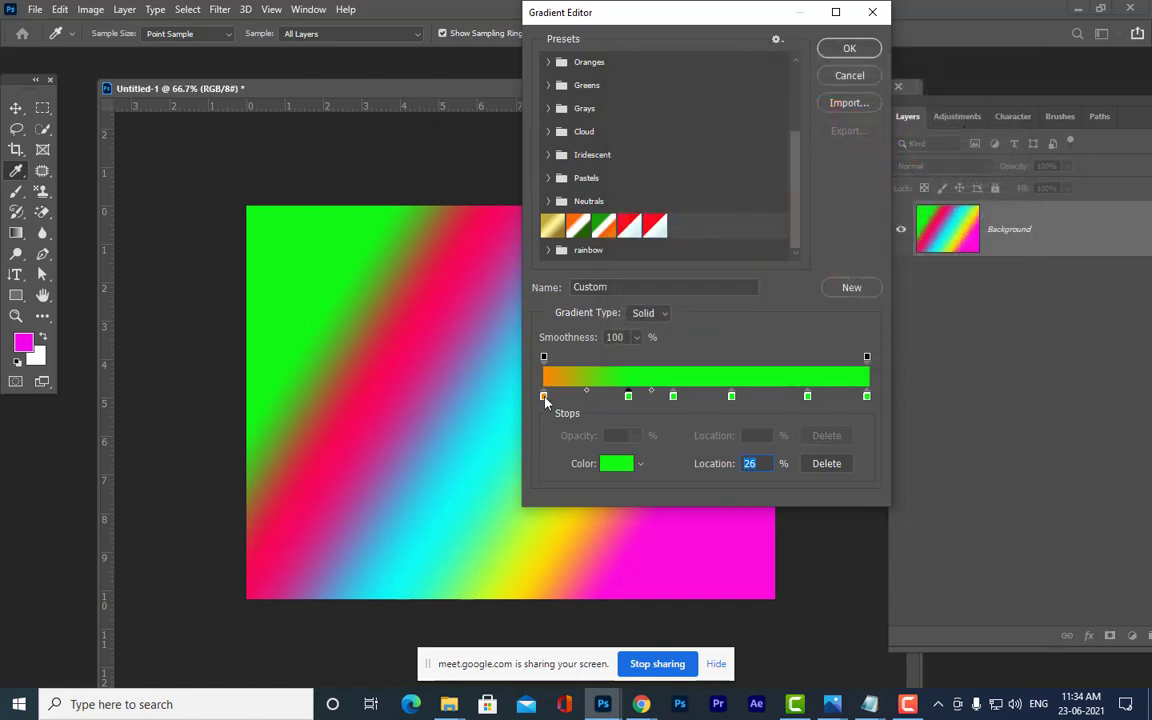
left_click_drag(545, 396, 557, 397)
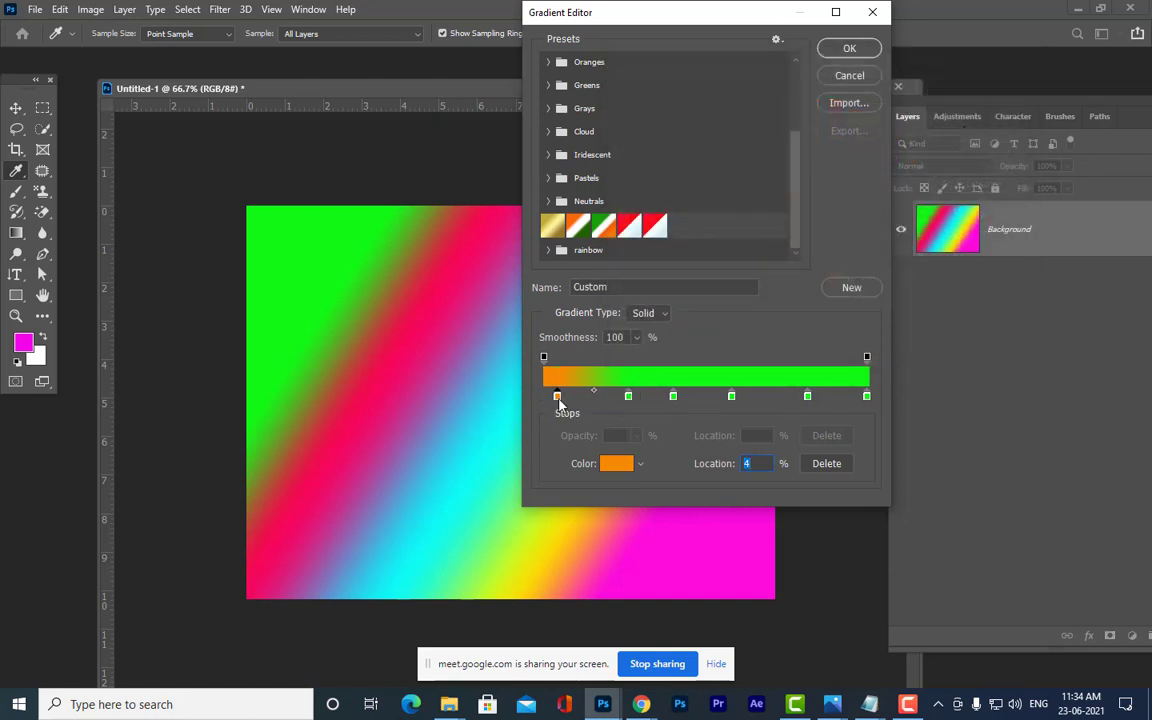
left_click(628, 397)
left_click(550, 381)
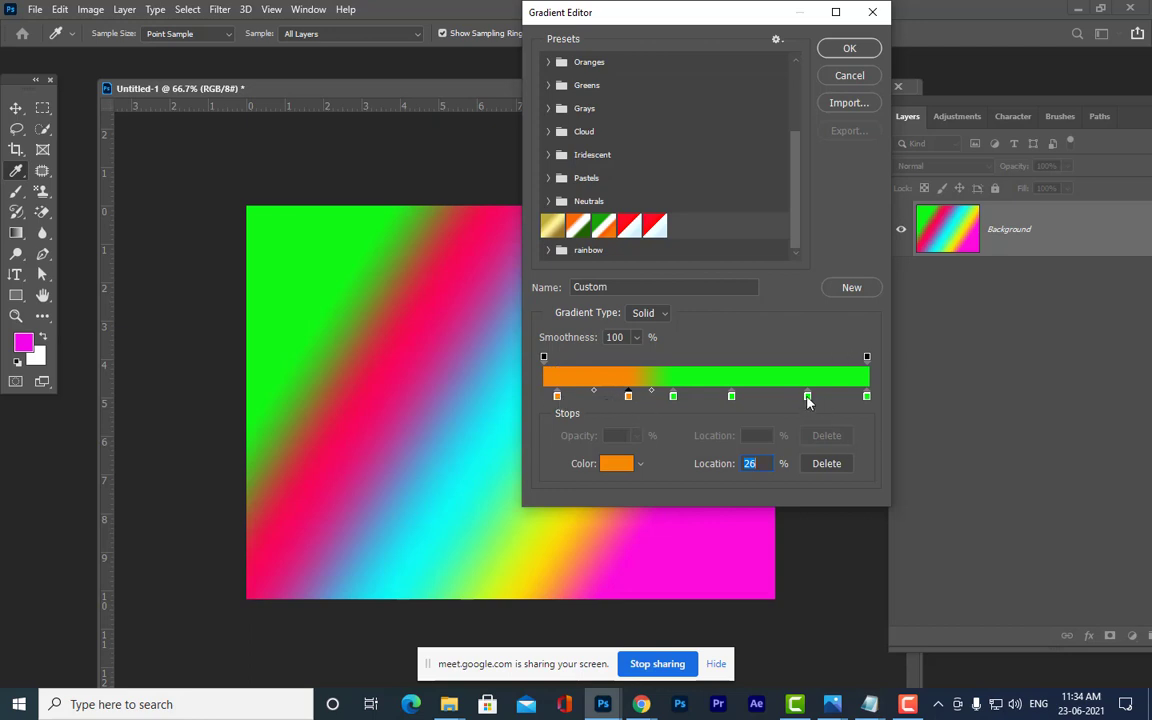
- Set the 40% colour stop to white (ffffff) and match the 58% stop to the same white
double_click(673, 396)
type("ffffff")
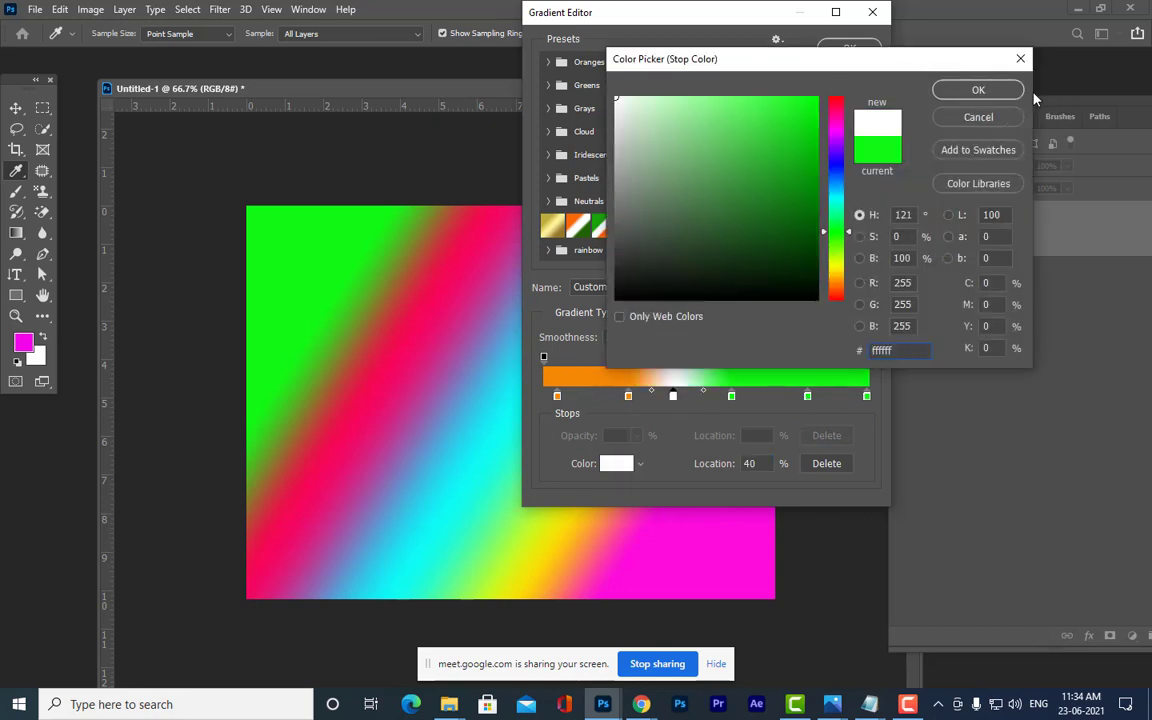
left_click(978, 90)
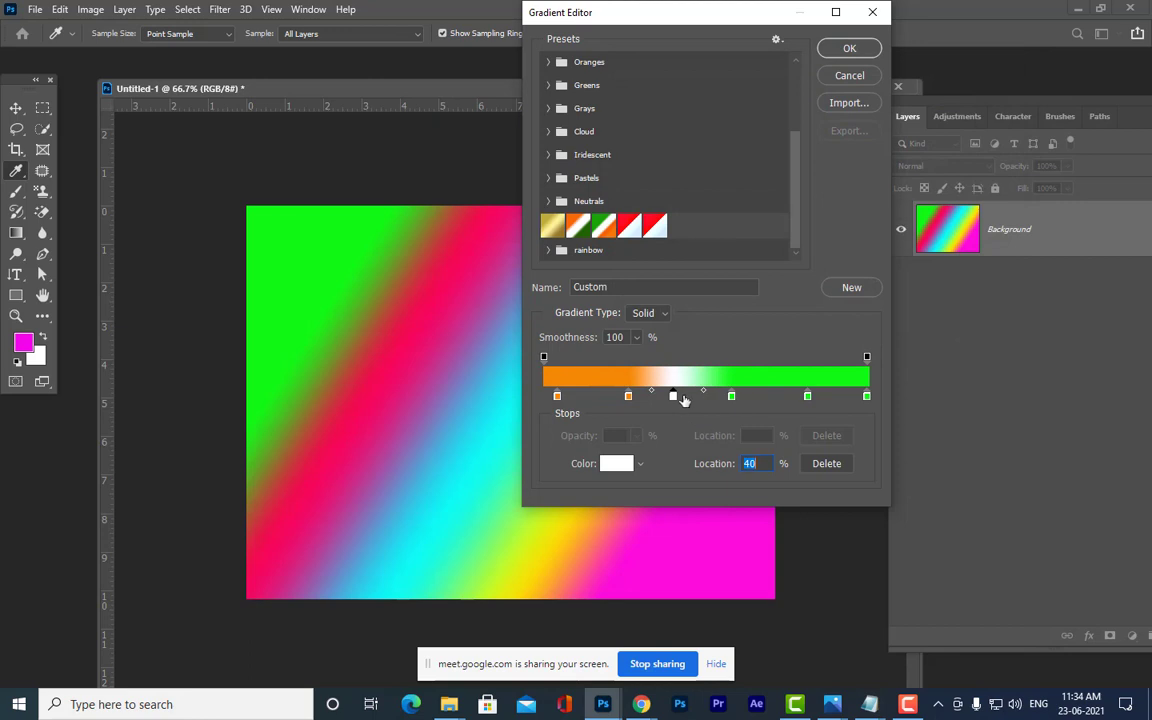
left_click(733, 398)
left_click(677, 375)
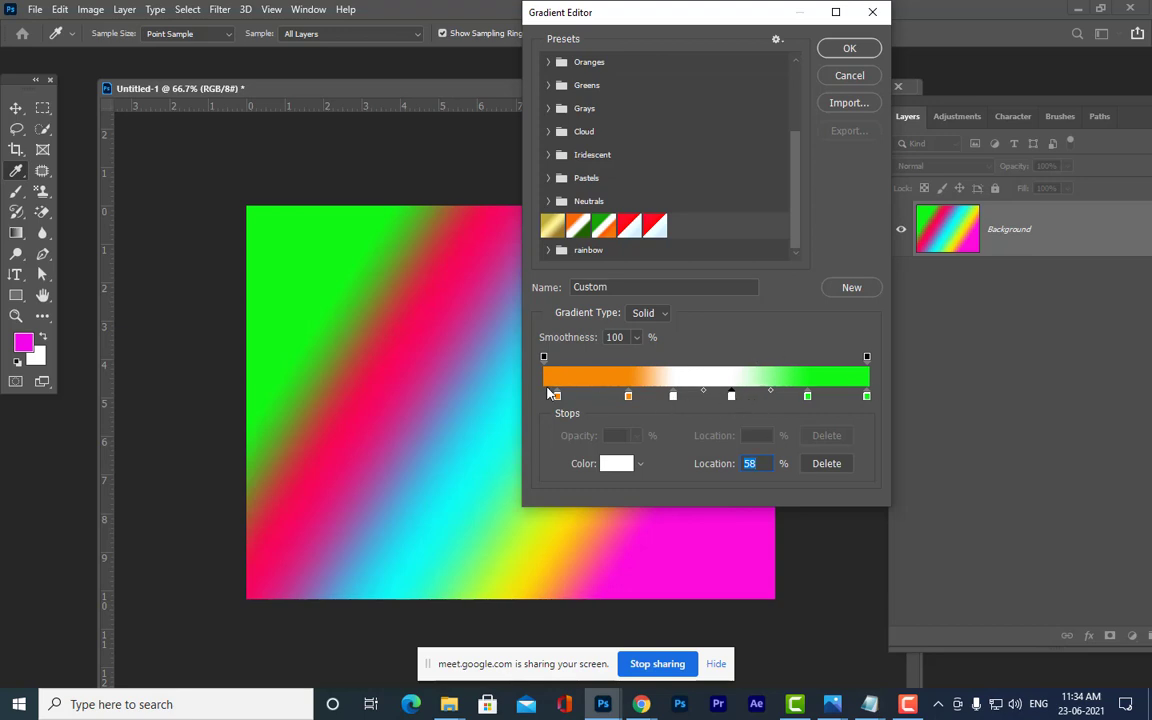
- Set the 100% end stop to dark green (026804) and match the 82% stop to that dark green
double_click(866, 396)
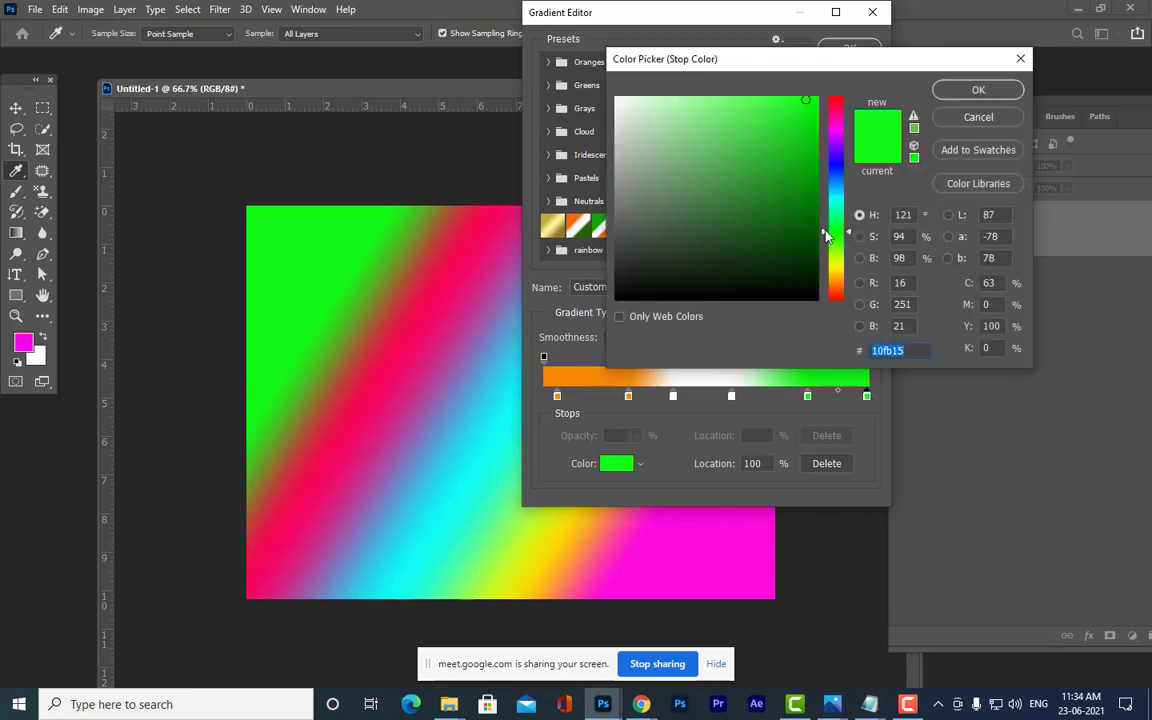
type("026804")
left_click(978, 89)
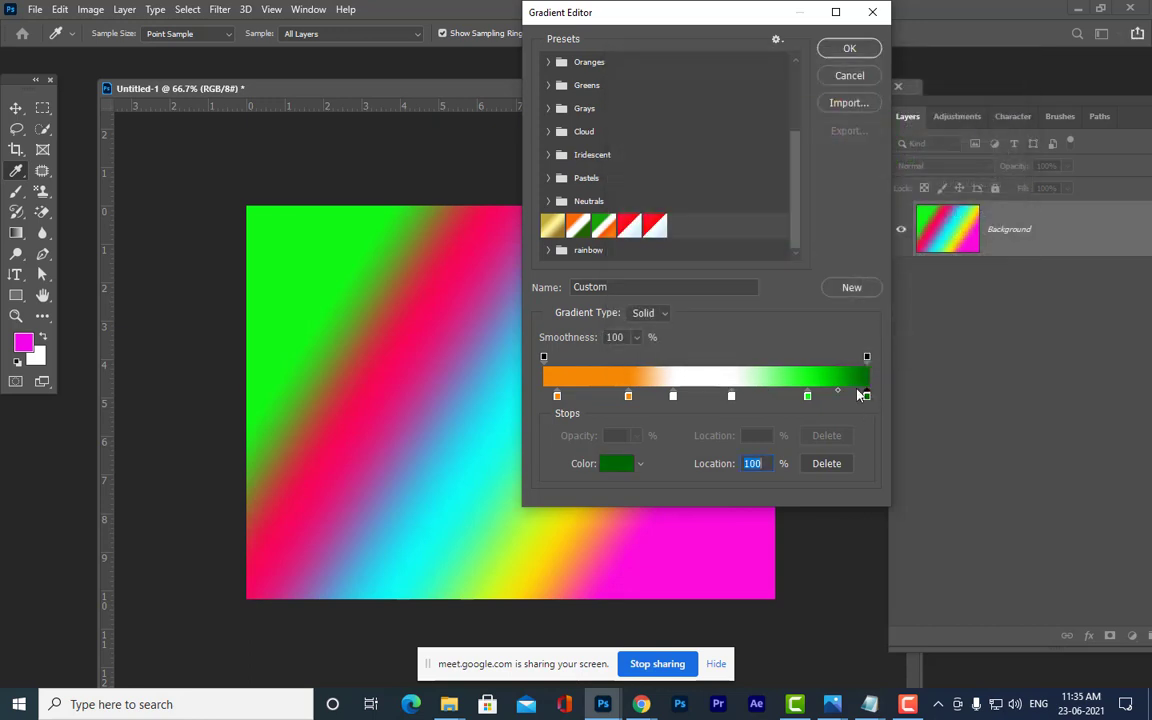
left_click_drag(838, 396, 834, 397)
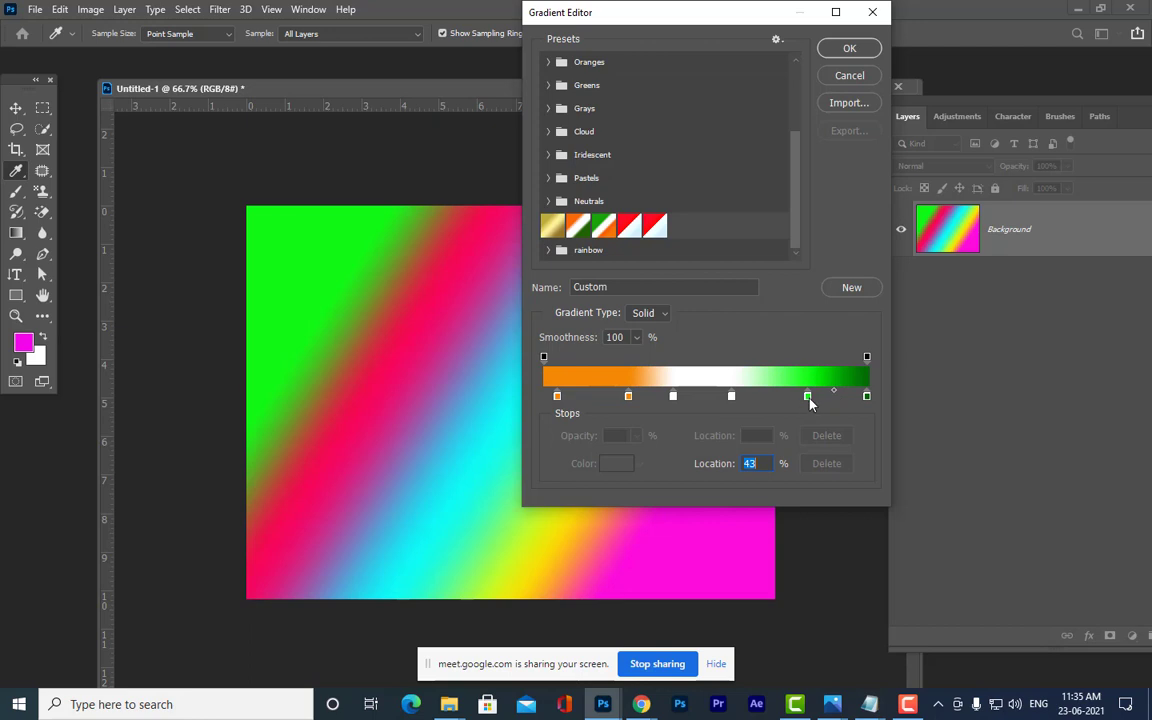
left_click(807, 397)
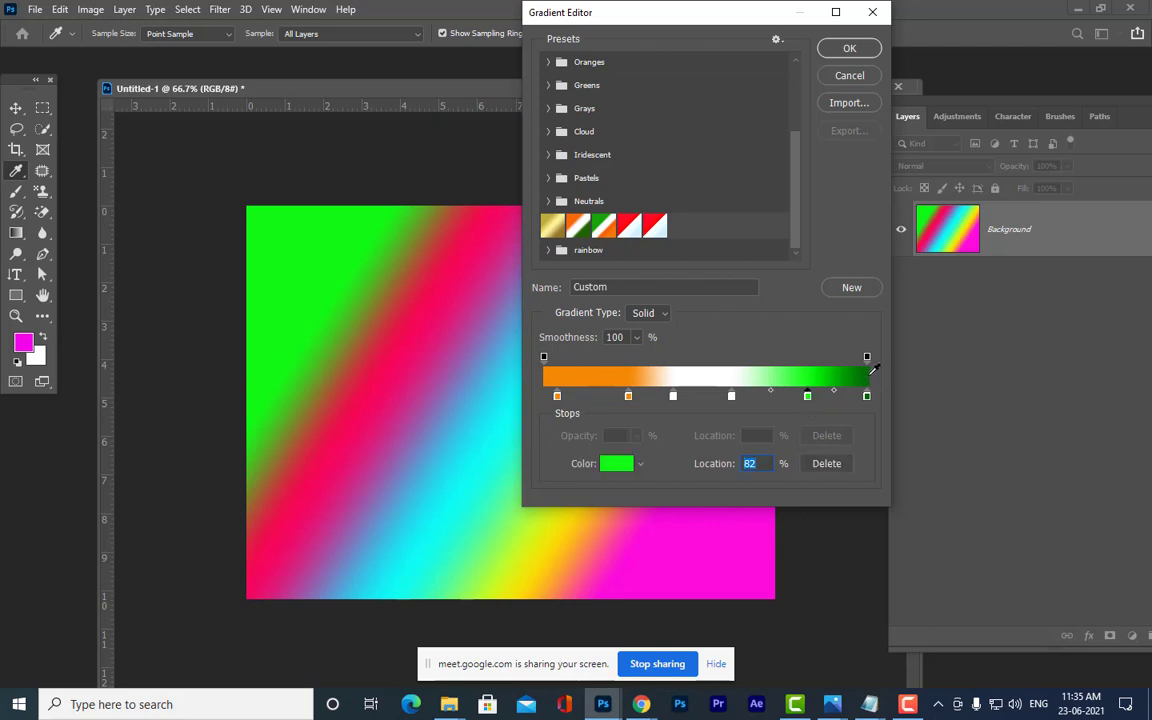
left_click(869, 373)
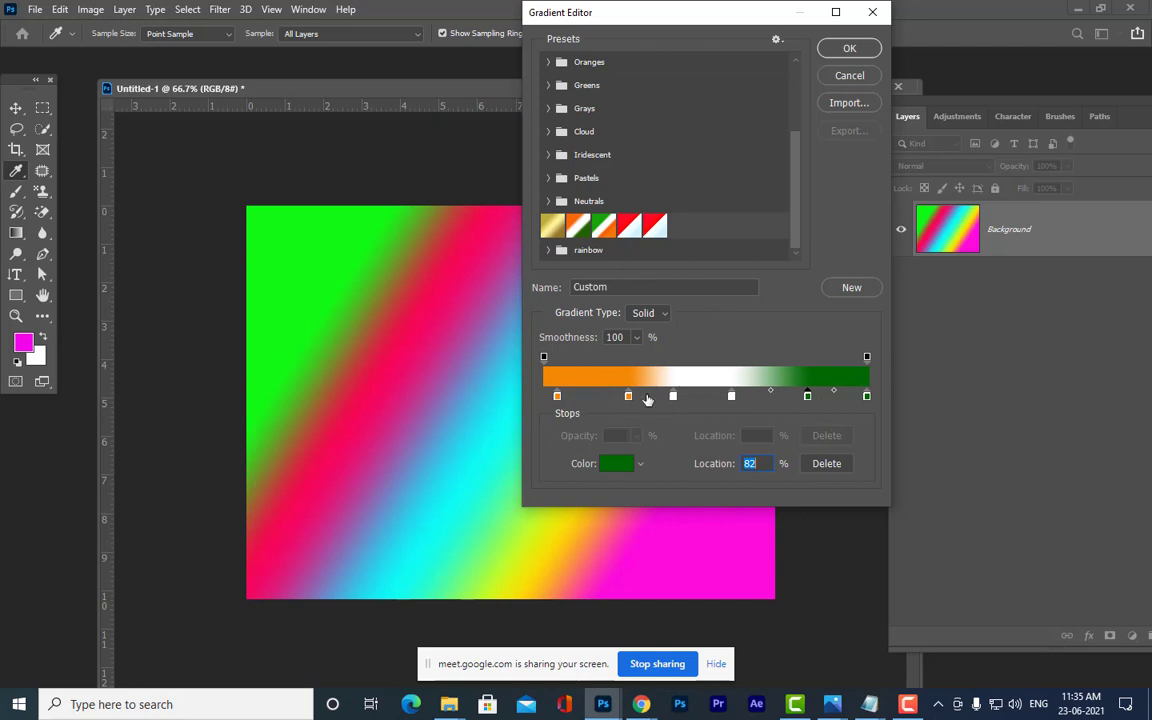
- Reposition the four inner colour stops to balance the orange, white and dark green bands, placing the inner orange stop at 24%
left_click_drag(629, 397, 604, 397)
left_click_drag(674, 397, 655, 397)
left_click(731, 397)
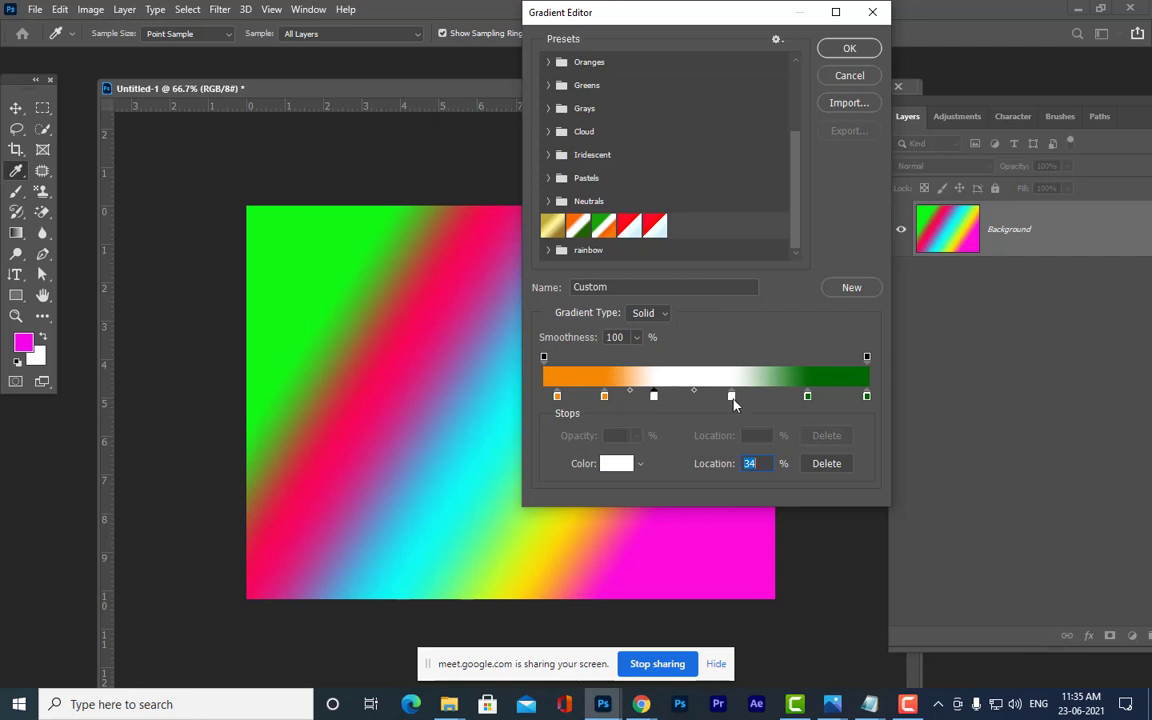
left_click_drag(731, 397, 754, 398)
left_click_drag(752, 398, 724, 398)
left_click_drag(808, 398, 782, 398)
left_click_drag(654, 397, 619, 398)
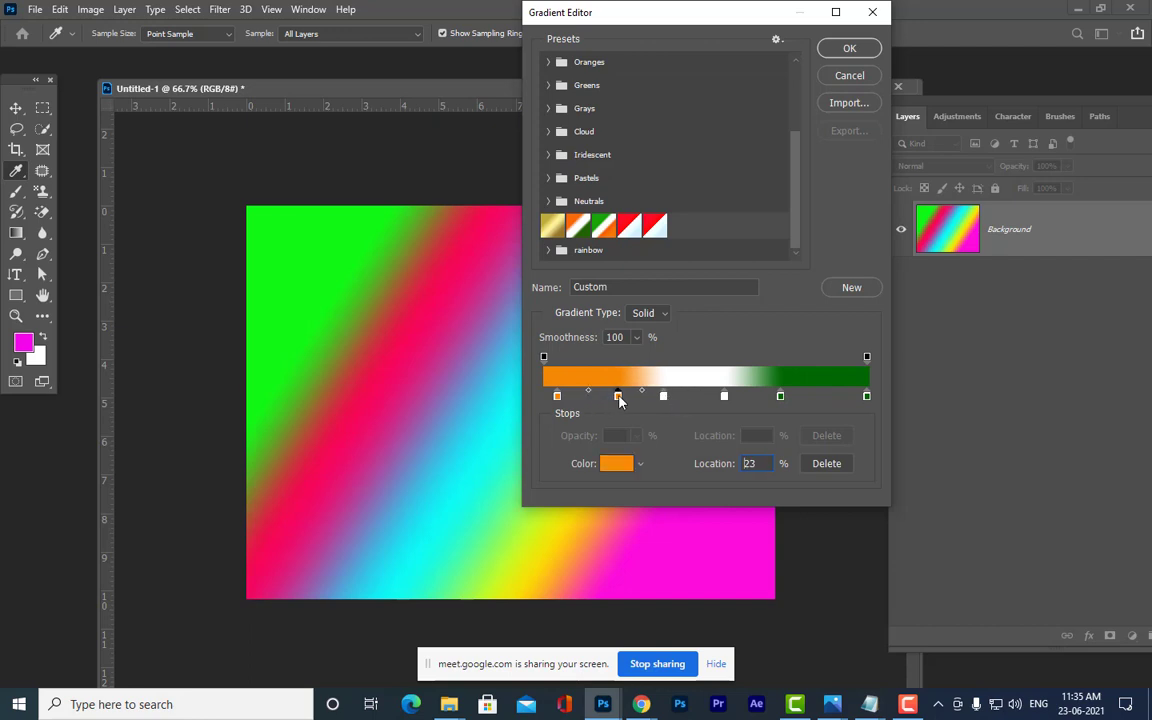
left_click_drag(725, 399, 740, 402)
left_click_drag(664, 401, 621, 398)
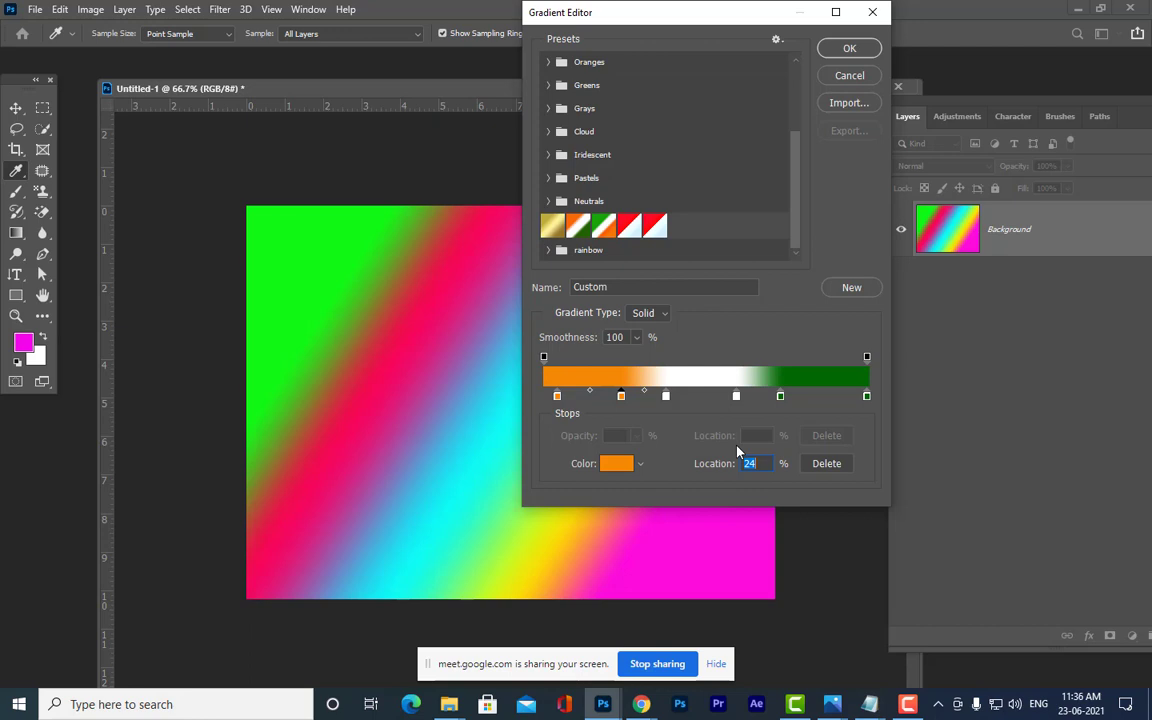
- Name the gradient indiannationalflag and add it as a new preset
left_click(625, 288)
left_click_drag(625, 288, 525, 283)
type("indiannationalflag")
left_click(851, 288)
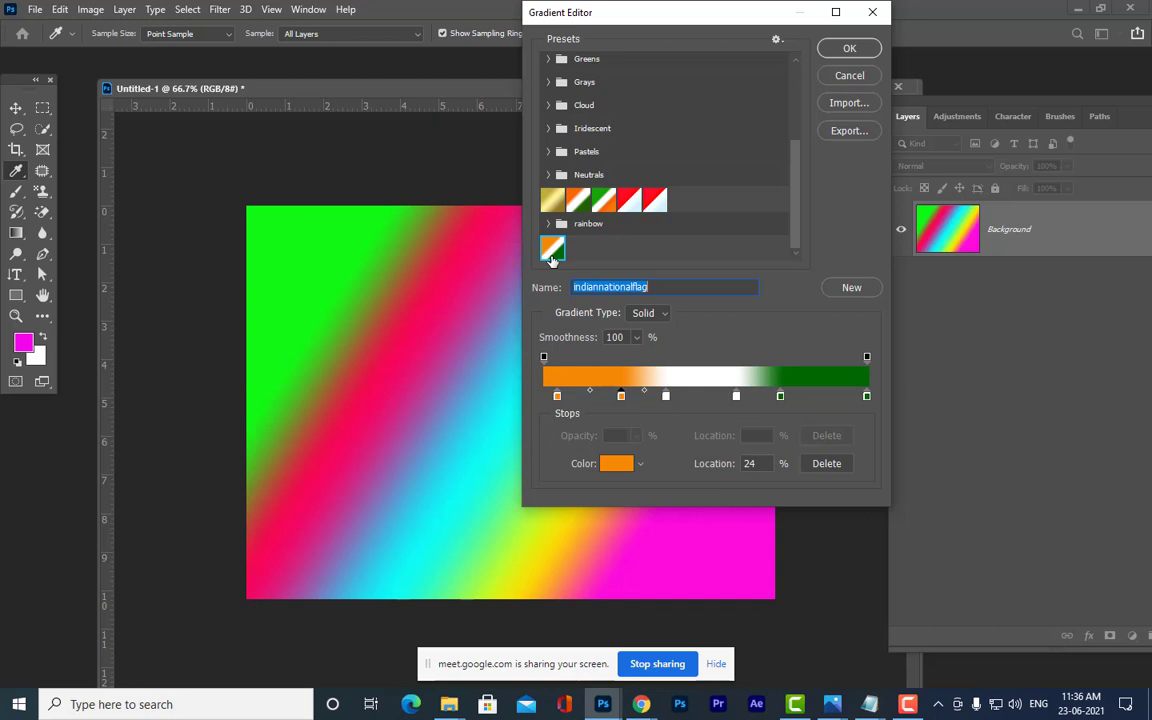
left_click_drag(634, 19, 617, 36)
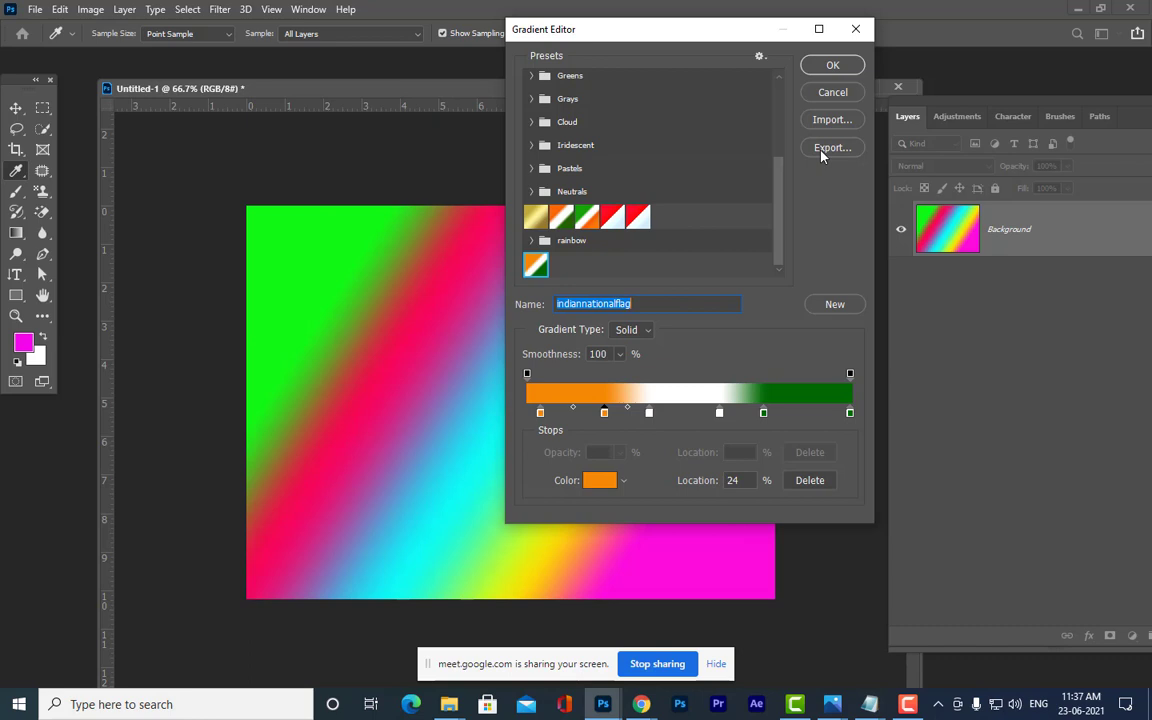
left_click_drag(681, 33, 642, 36)
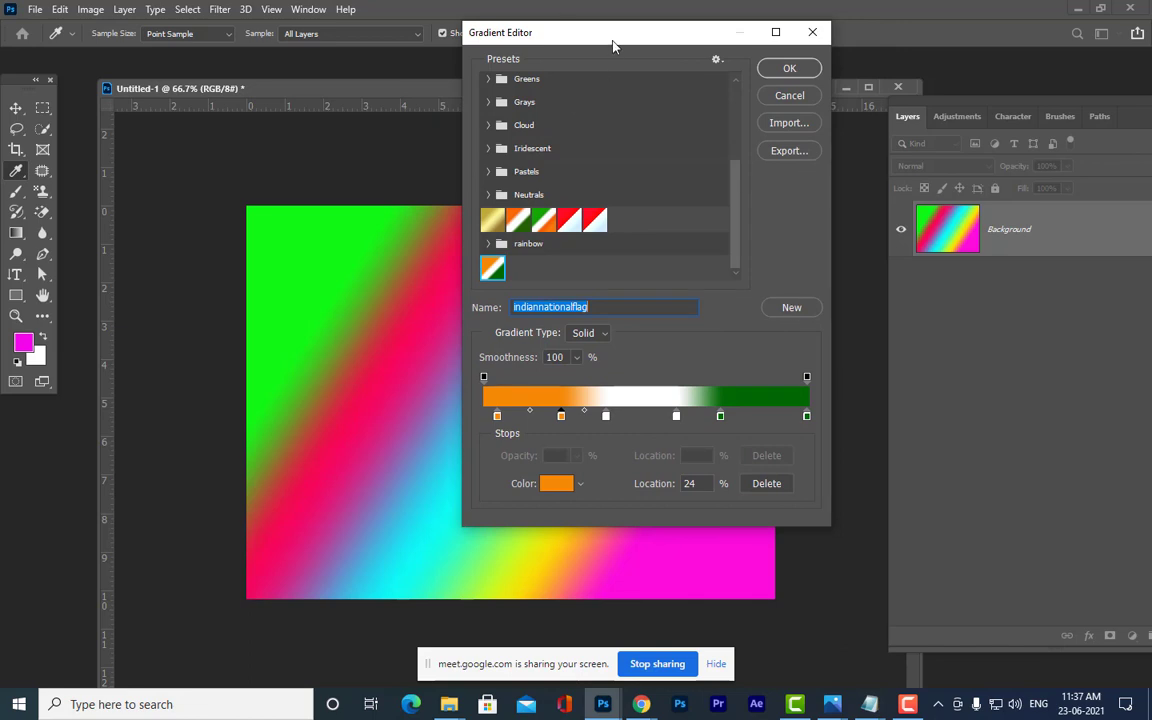
mouse_move(551, 40)
left_mouse_down()
mouse_move(580, 46)
mouse_move(561, 49)
left_mouse_up()
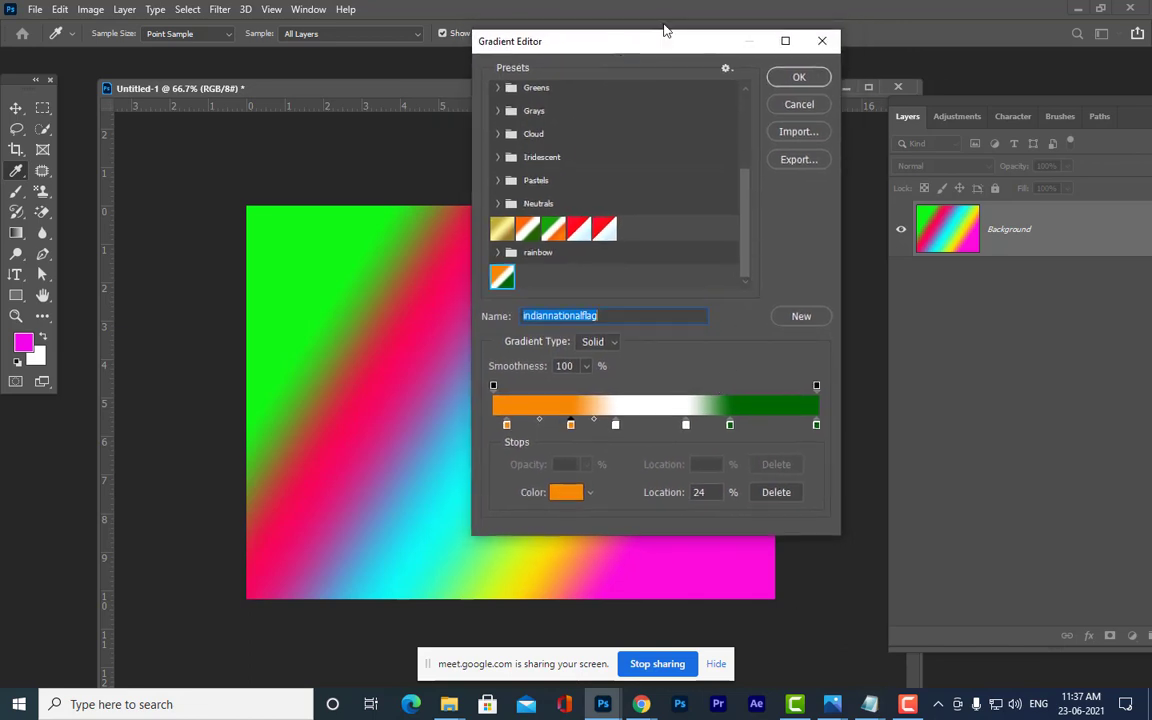
left_click_drag(656, 47, 670, 45)
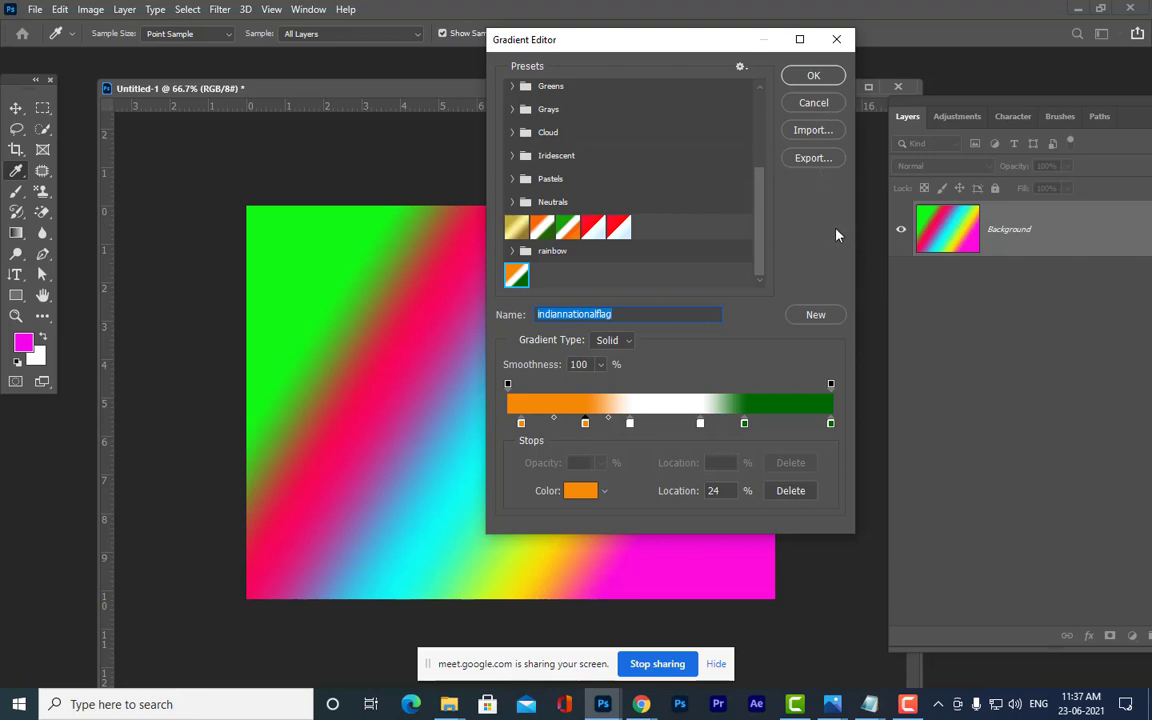
left_click_drag(577, 39, 605, 53)
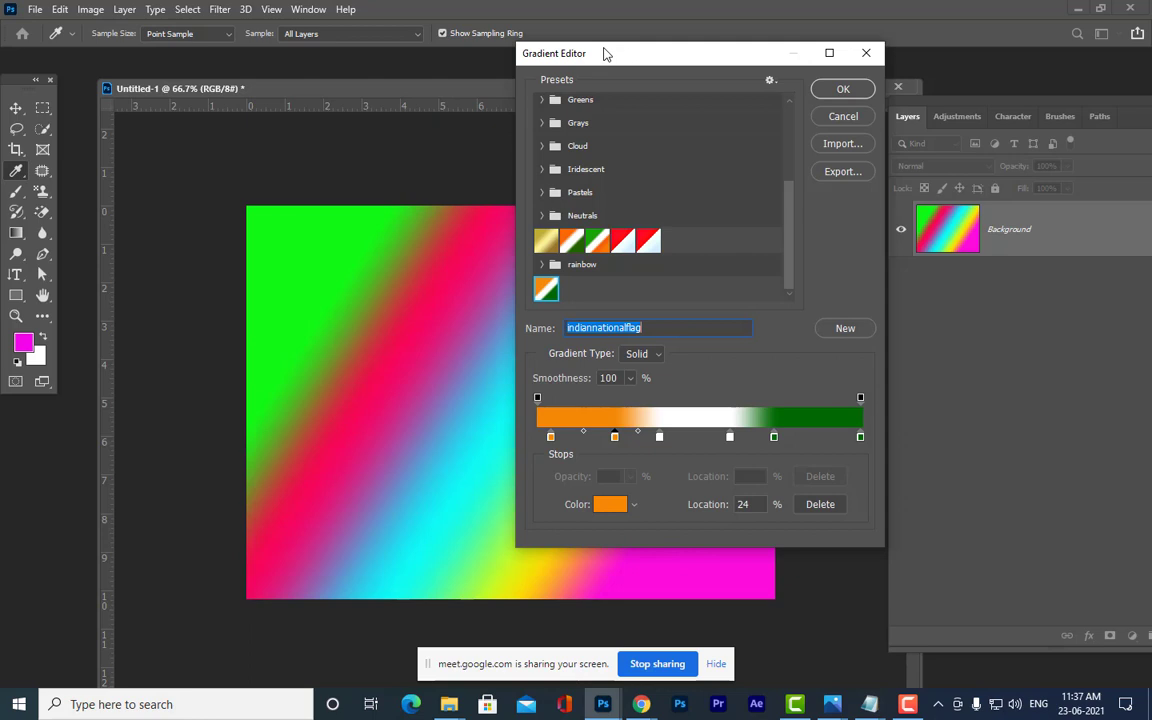
left_click_drag(607, 64, 562, 53)
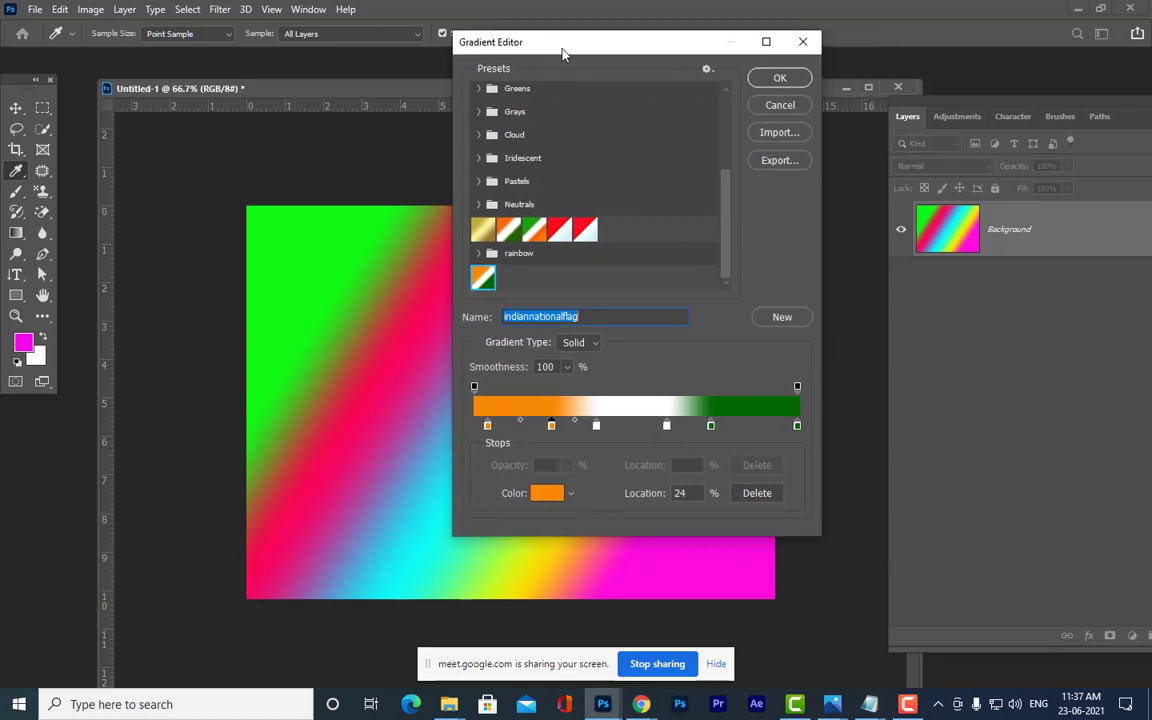
left_click_drag(562, 53, 586, 47)
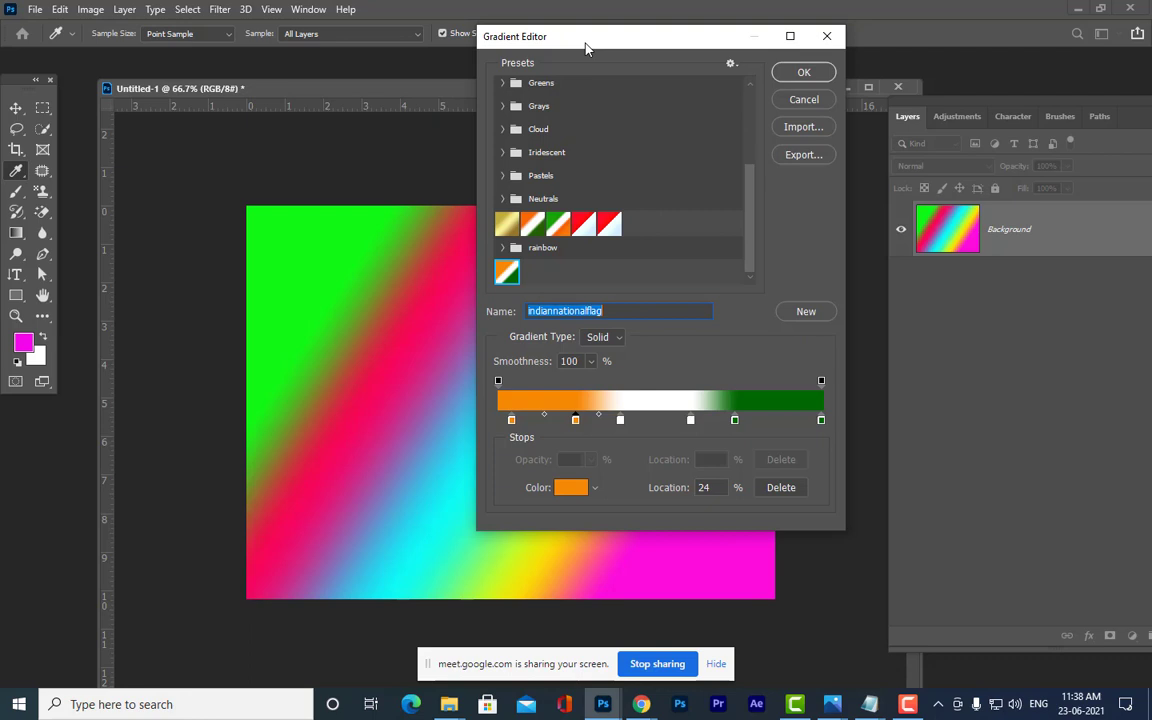
- Export the tricolour gradient preset to the Presets > Gradients folder as a GRD file named indiaflag
left_click(813, 155)
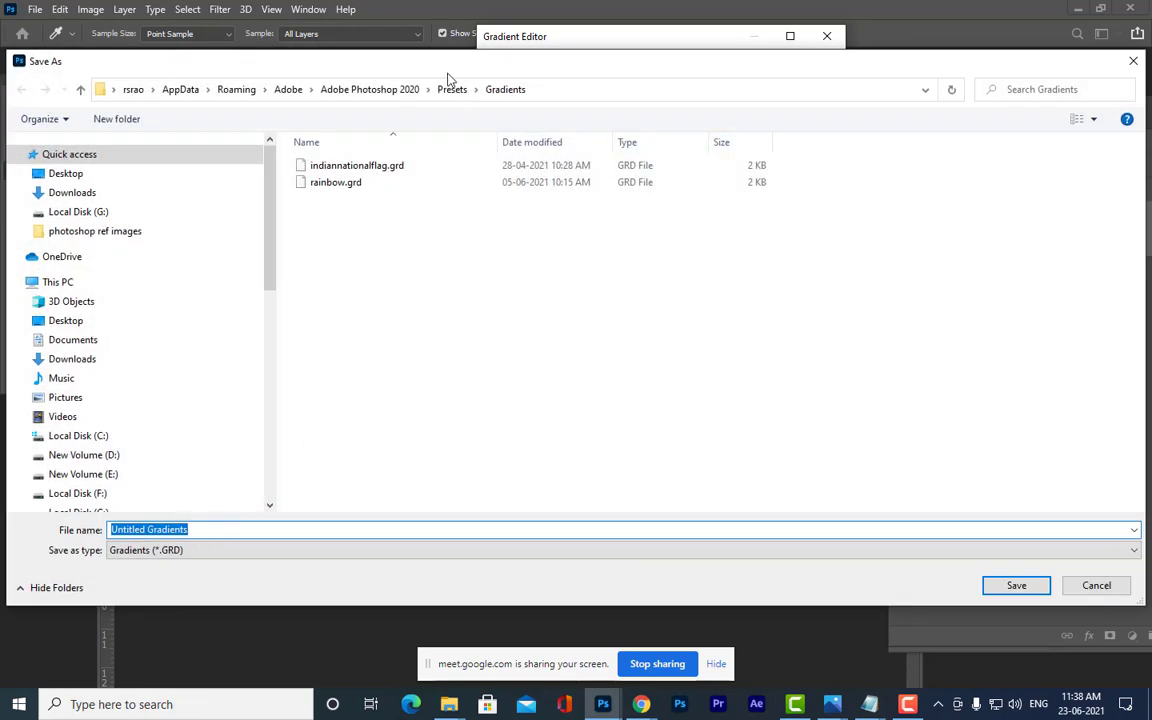
left_click_drag(449, 78, 567, 84)
left_click(341, 538)
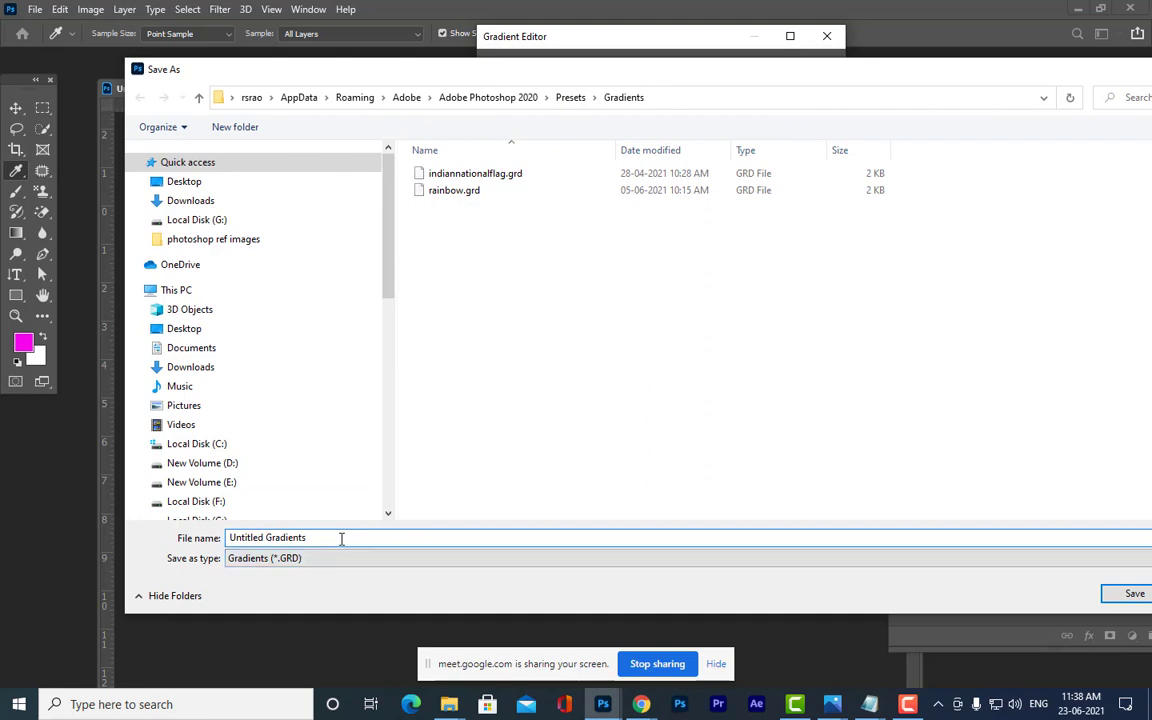
key("BackSpace")
key("BackSpace")
key("BackSpace")
key("BackSpace")
key("BackSpace")
key("BackSpace")
key("BackSpace")
key("BackSpace")
key("BackSpace")
key("BackSpace")
key("BackSpace")
key("BackSpace")
key("BackSpace")
key("BackSpace")
key("BackSpace")
key("BackSpace")
key("BackSpace")
key("BackSpace")
type("indiaflag")
left_click_drag(608, 69, 628, 74)
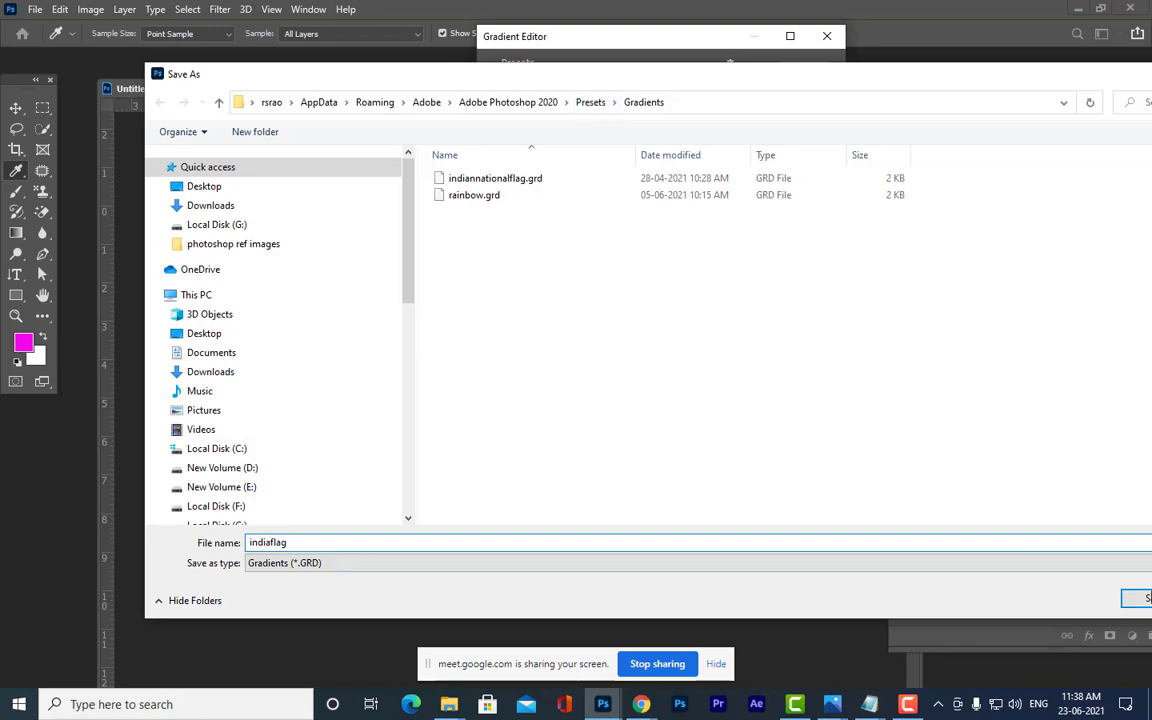
left_click(1145, 600)
- Import the indiaflag.grd gradient file into the Gradient Editor presets
left_click_drag(555, 38, 589, 38)
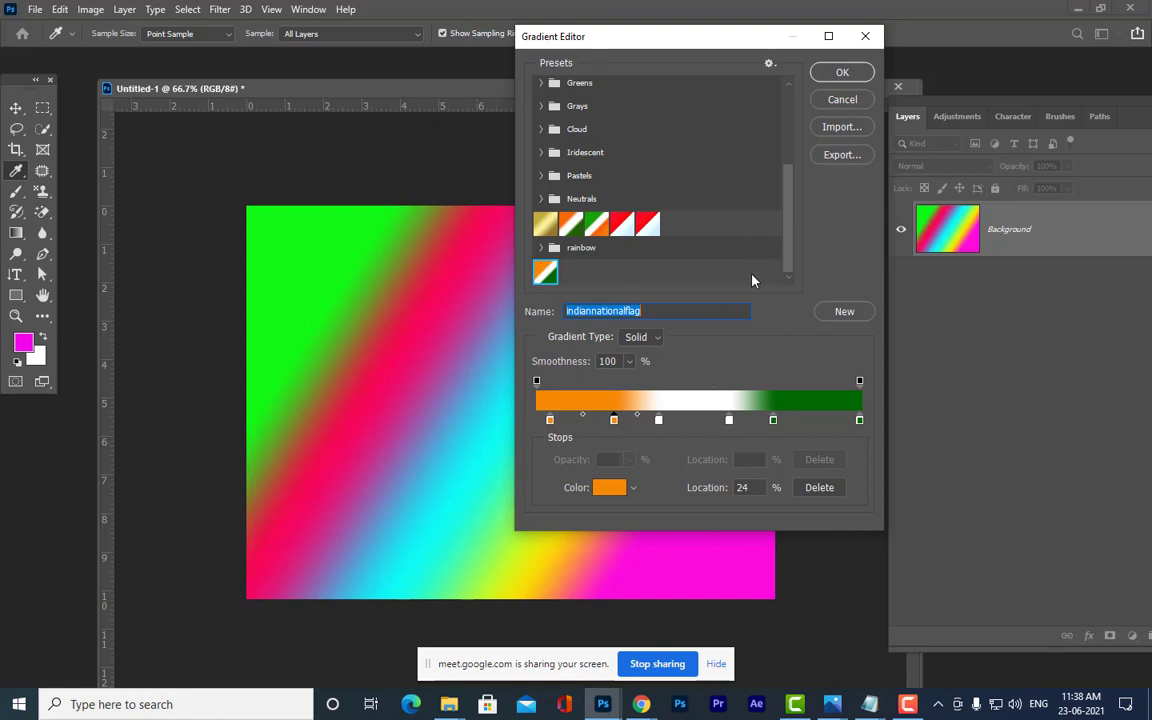
left_click_drag(645, 42, 607, 44)
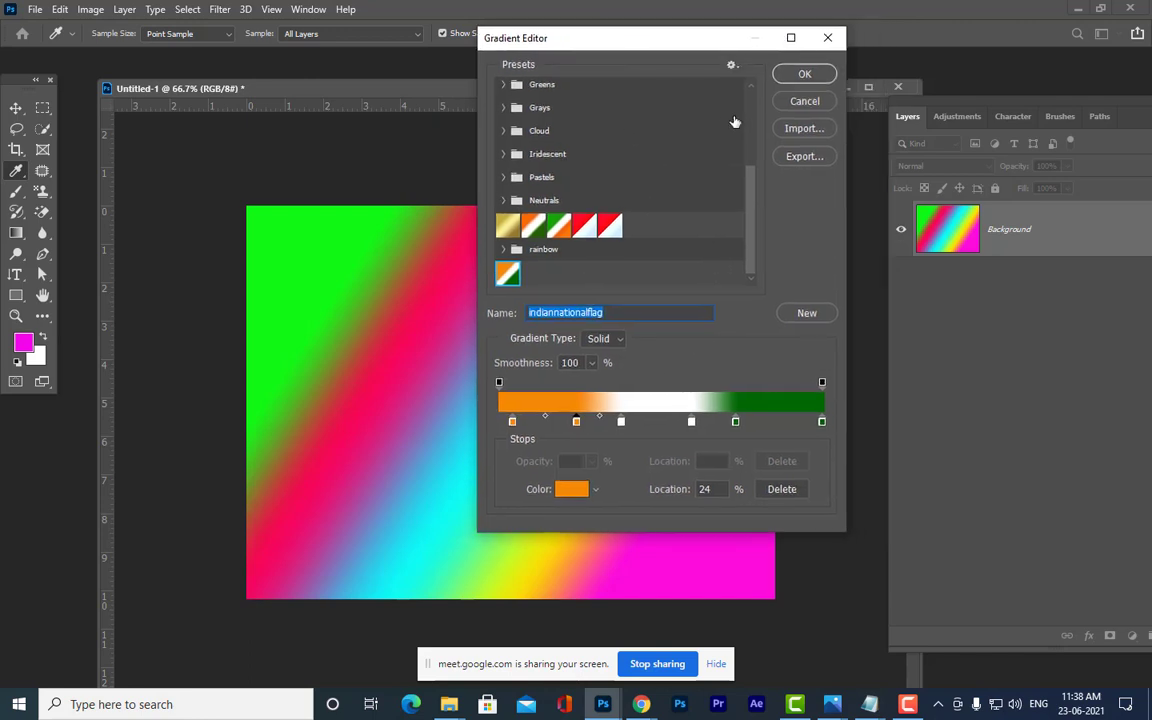
left_click(797, 141)
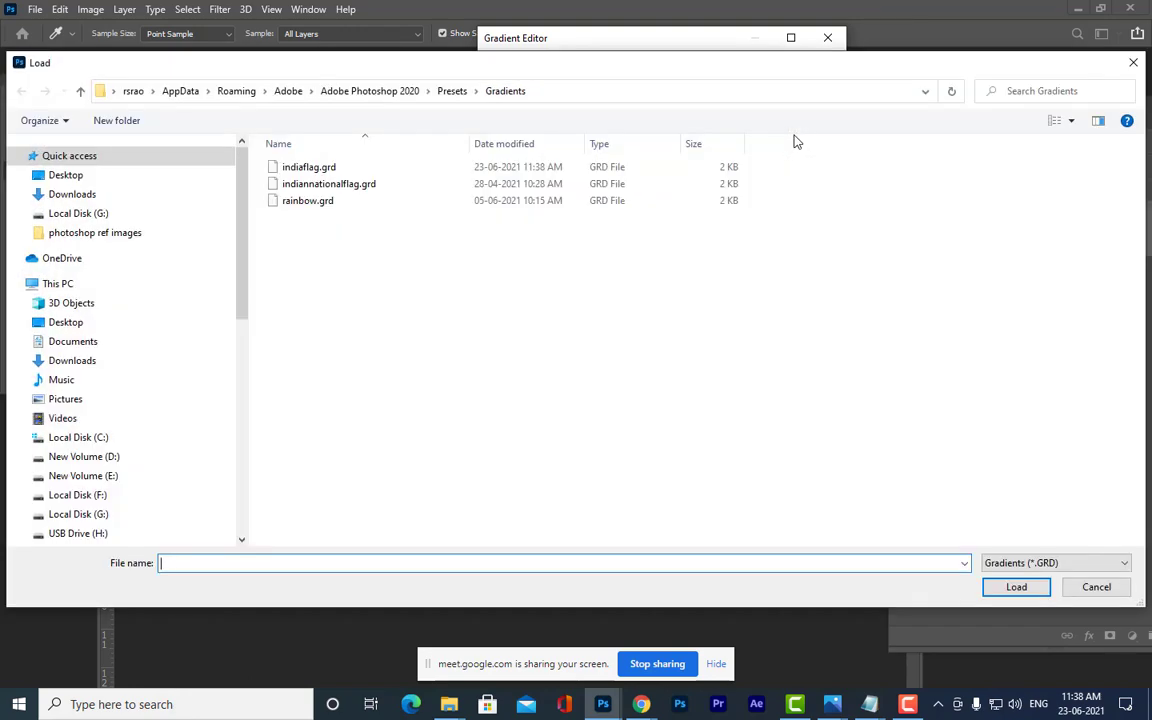
left_click(296, 170)
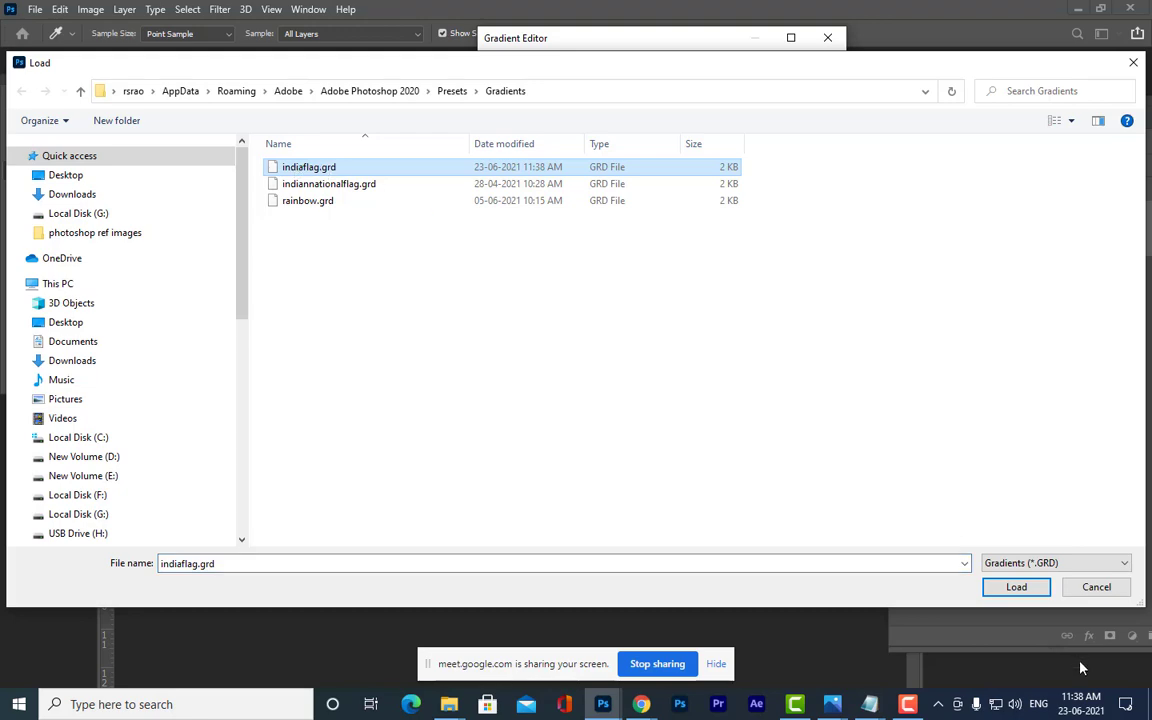
left_click(1017, 588)
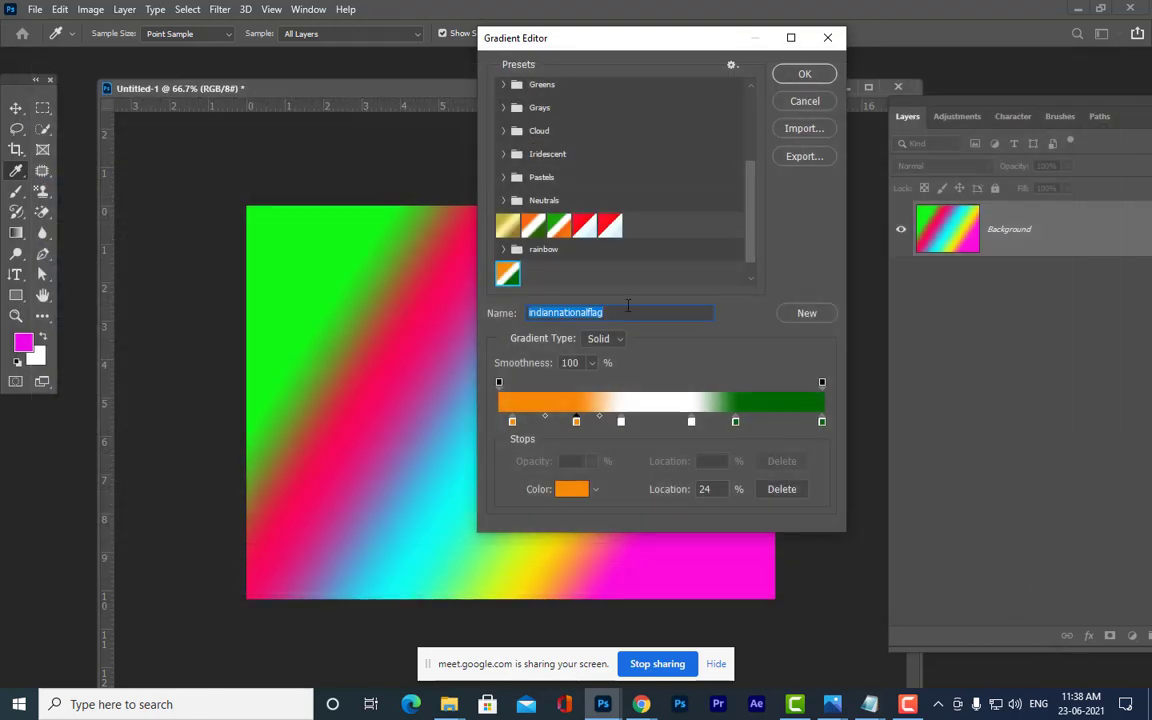
- Find the imported indiaflag group among the presets and confirm the tricolour gradient as the active gradient
scroll(630, 268, "down", 2)
left_click(504, 275)
scroll(559, 281, "down", 1)
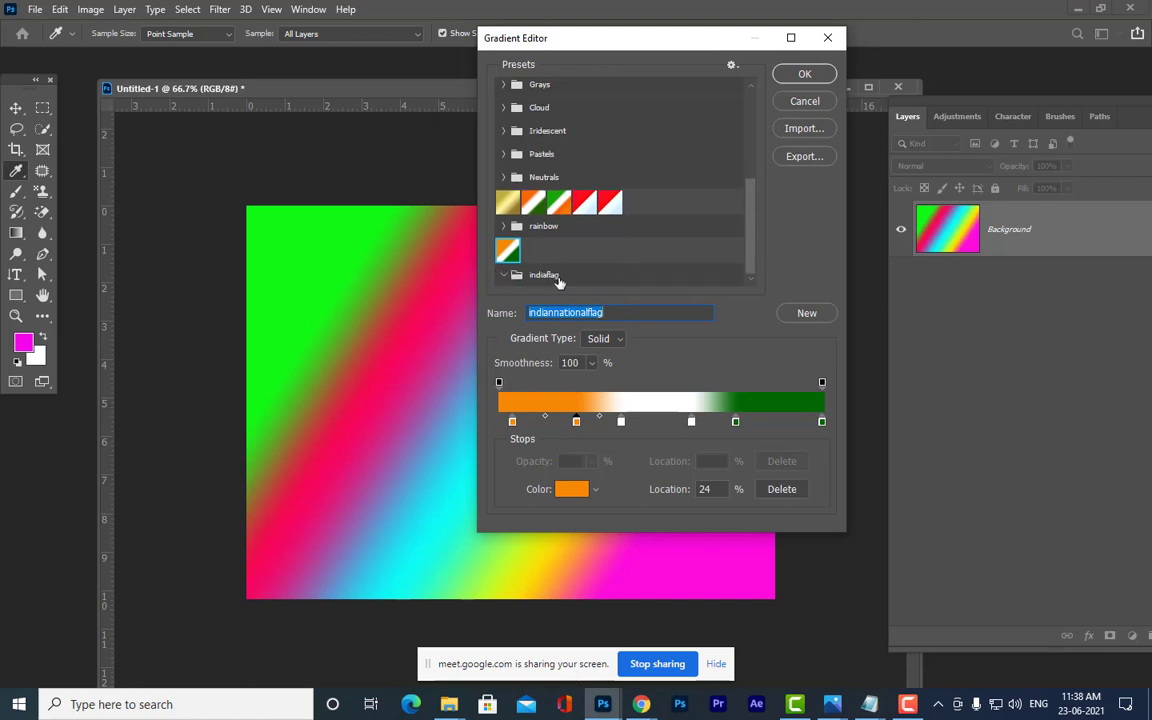
scroll(559, 281, "down", 1)
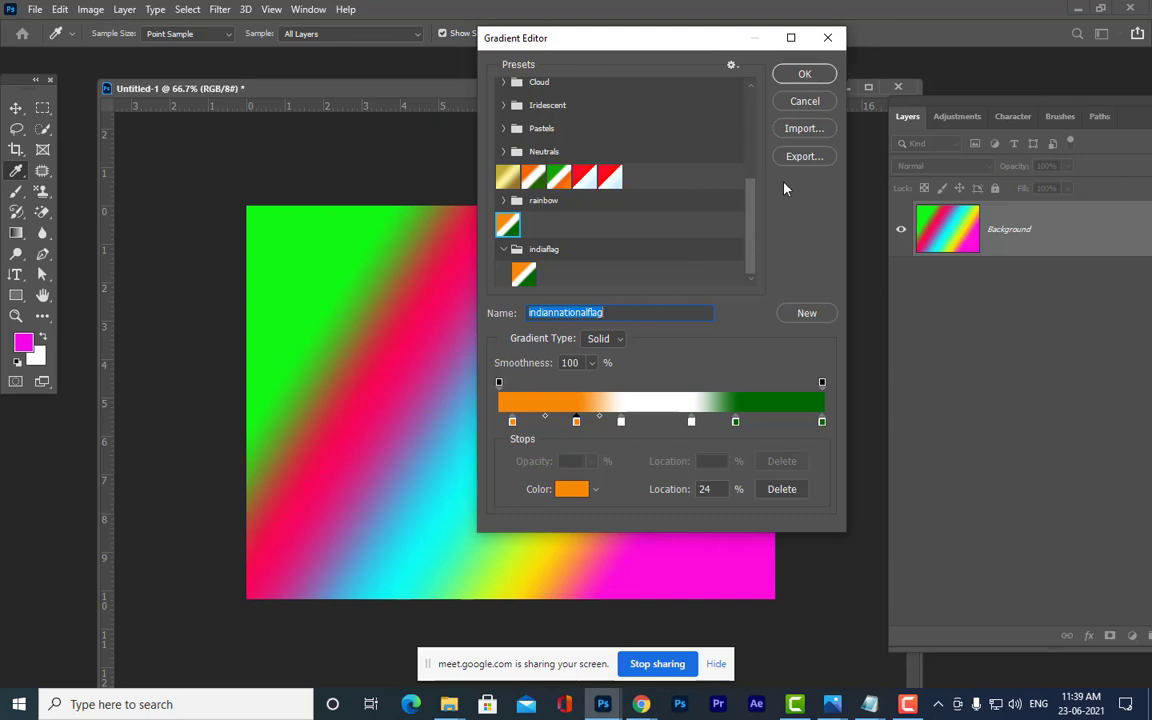
left_click(804, 74)
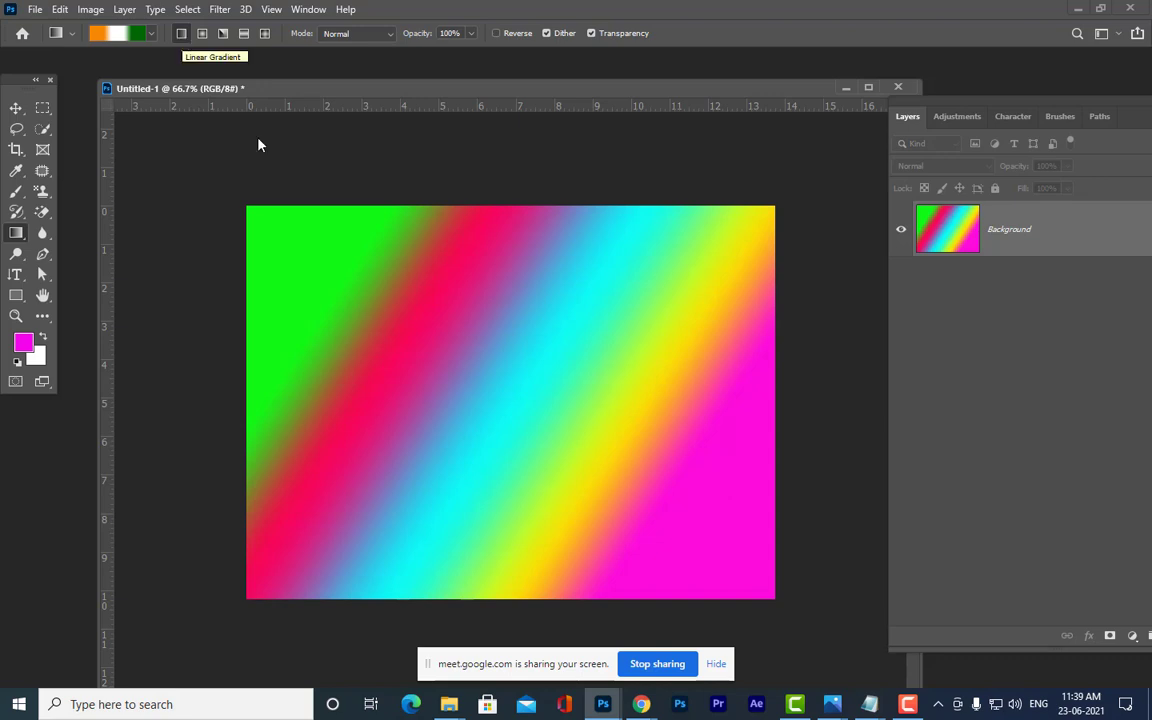
- Fill the canvas with the tricolour linear gradient, trying horizontal directions and then vertical ones for horizontal bands
left_click_drag(329, 389, 895, 388)
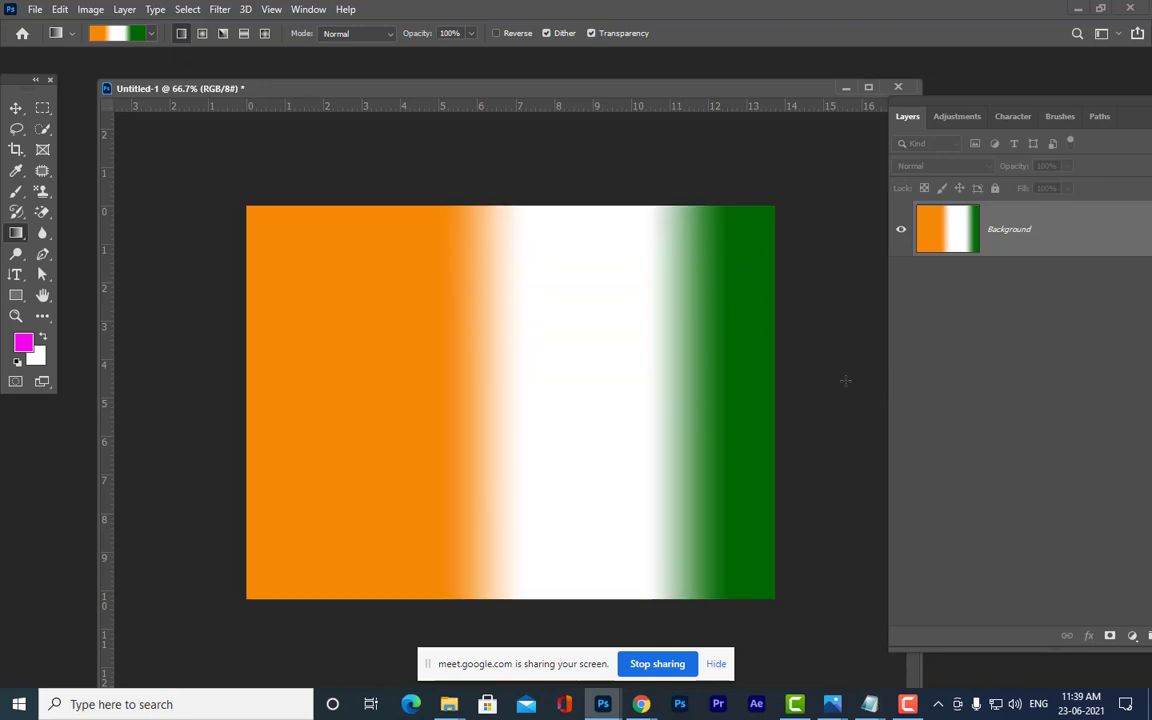
left_click_drag(291, 381, 800, 400)
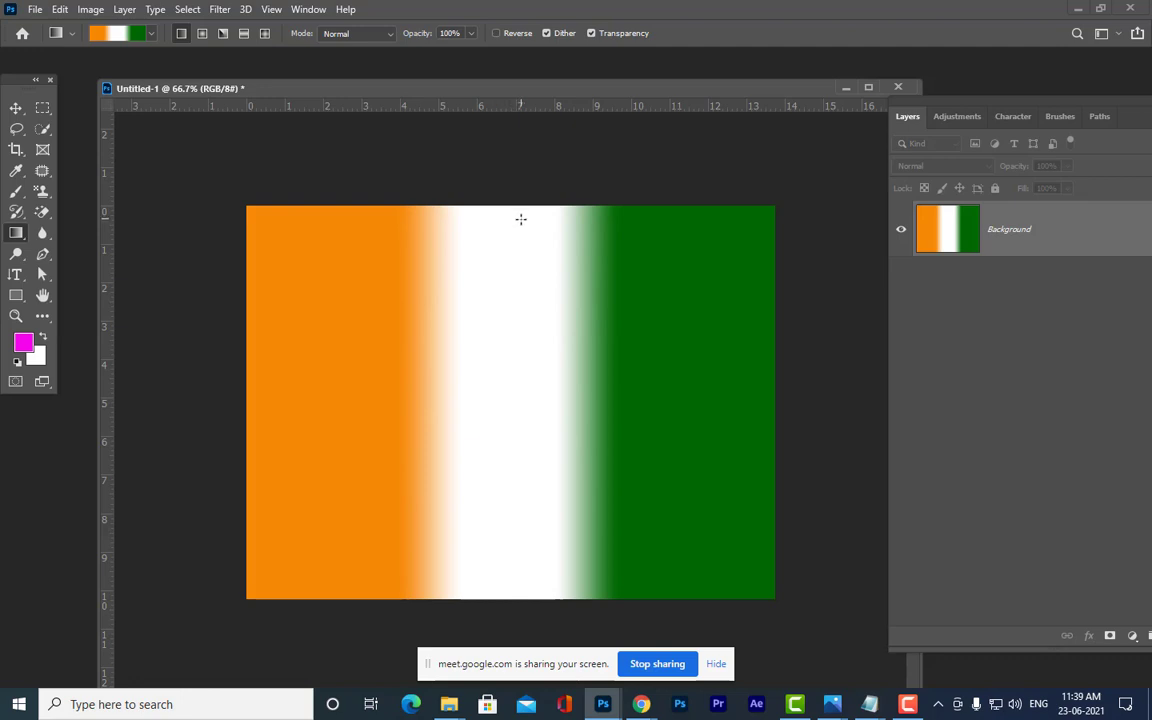
left_click_drag(518, 218, 506, 595)
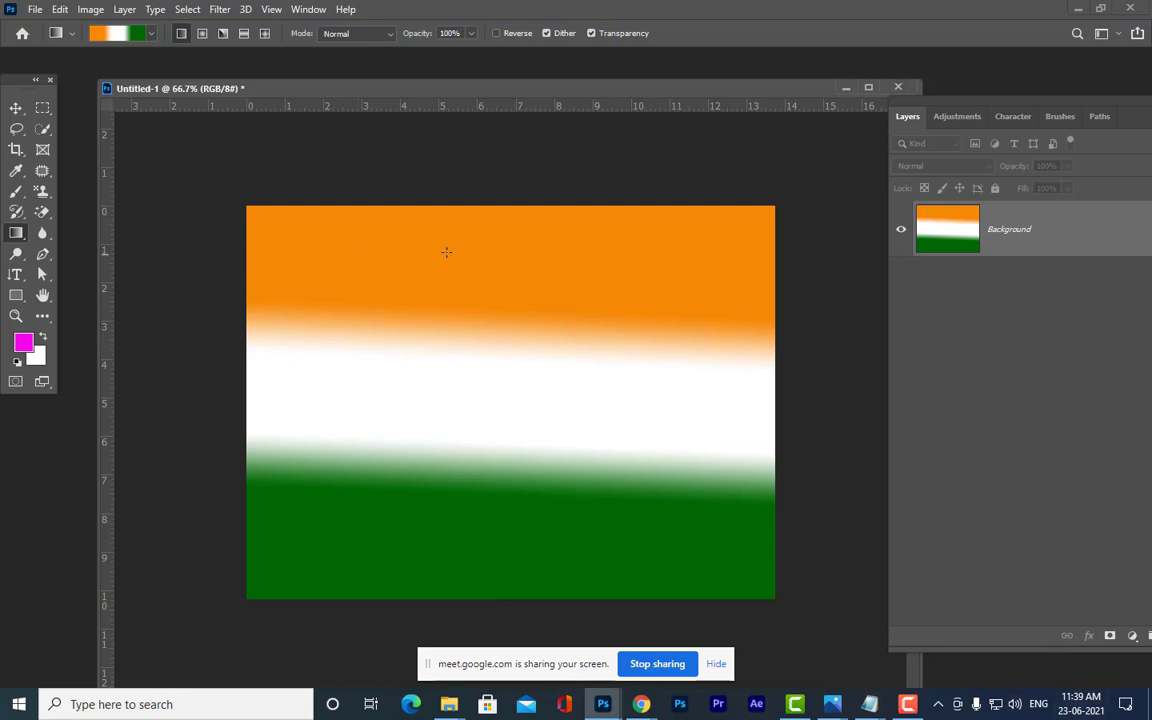
left_click_drag(510, 216, 511, 590)
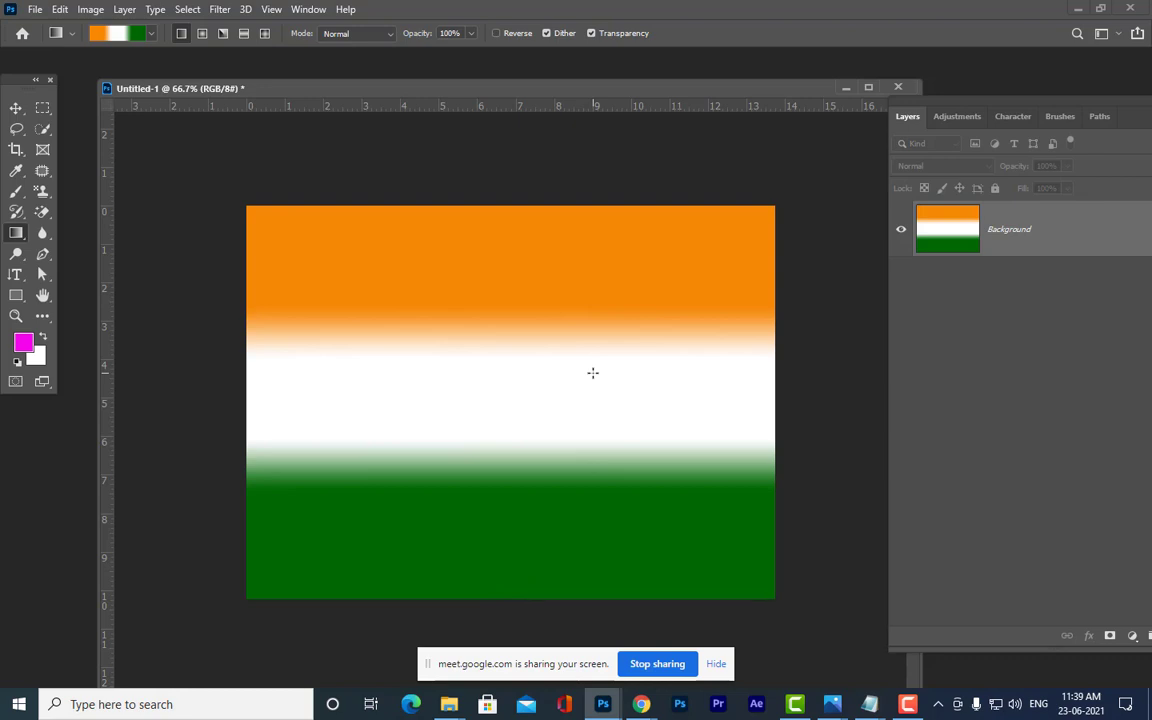
- Reopen the tricolour gradient for editing and set the midpoint between the inner orange and white stops to 95%
left_click_drag(380, 89, 385, 76)
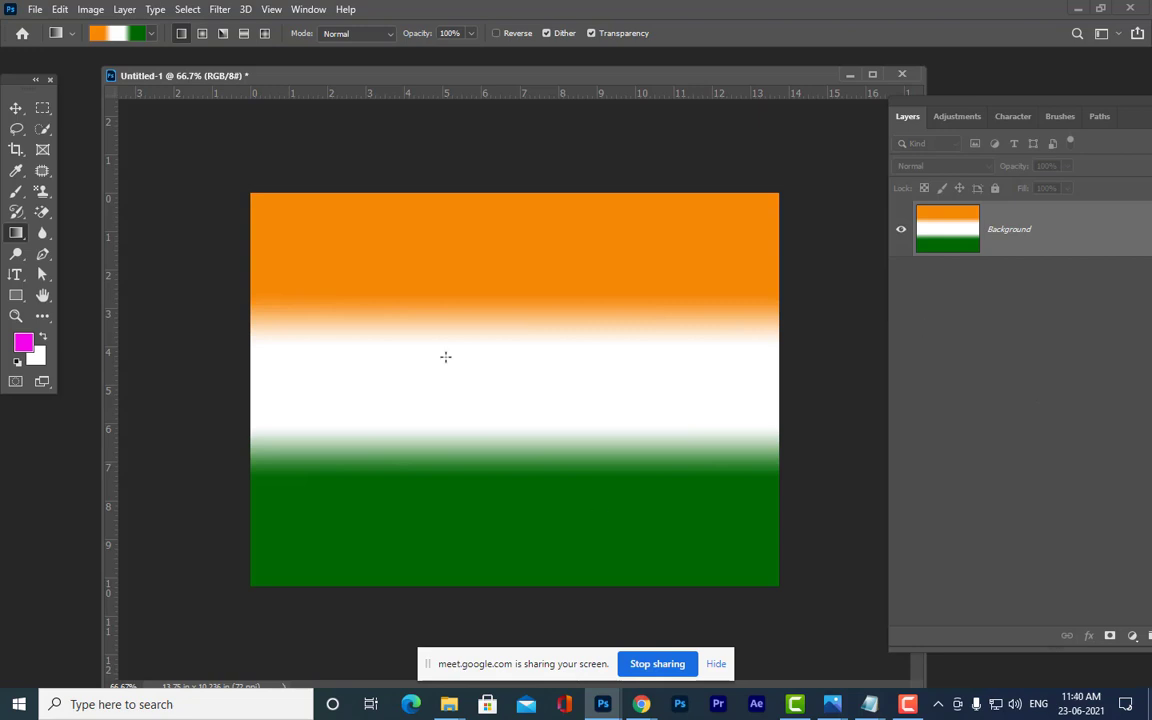
left_click_drag(404, 76, 387, 87)
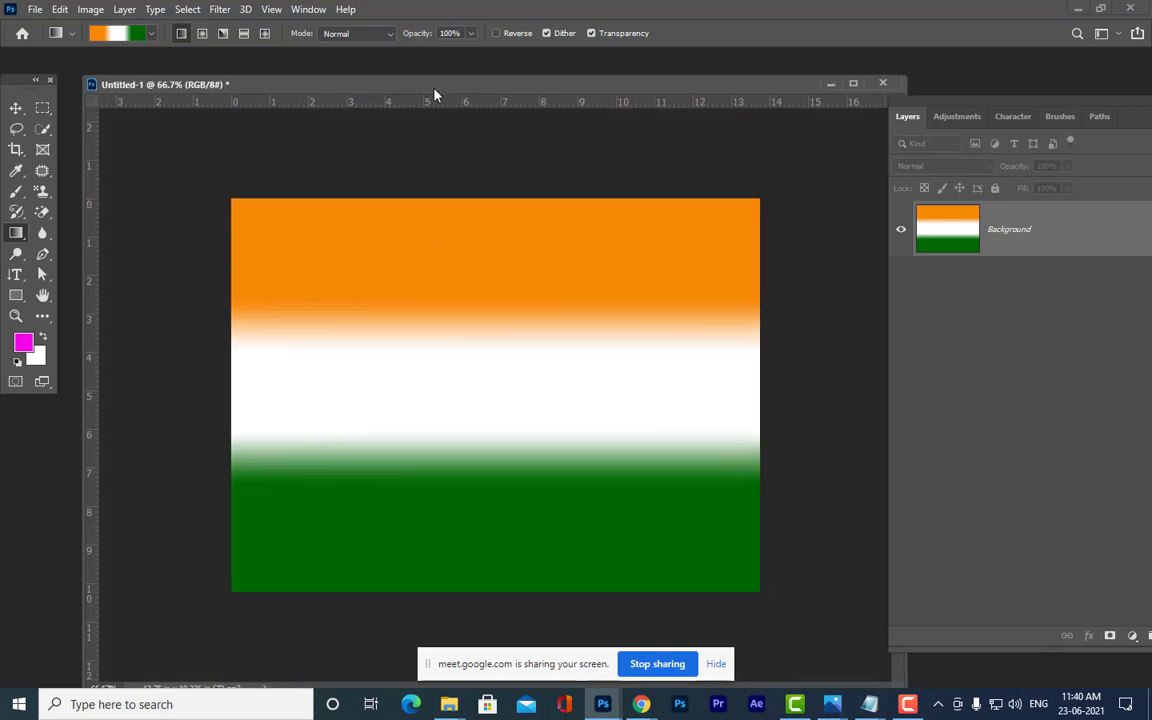
left_click(122, 34)
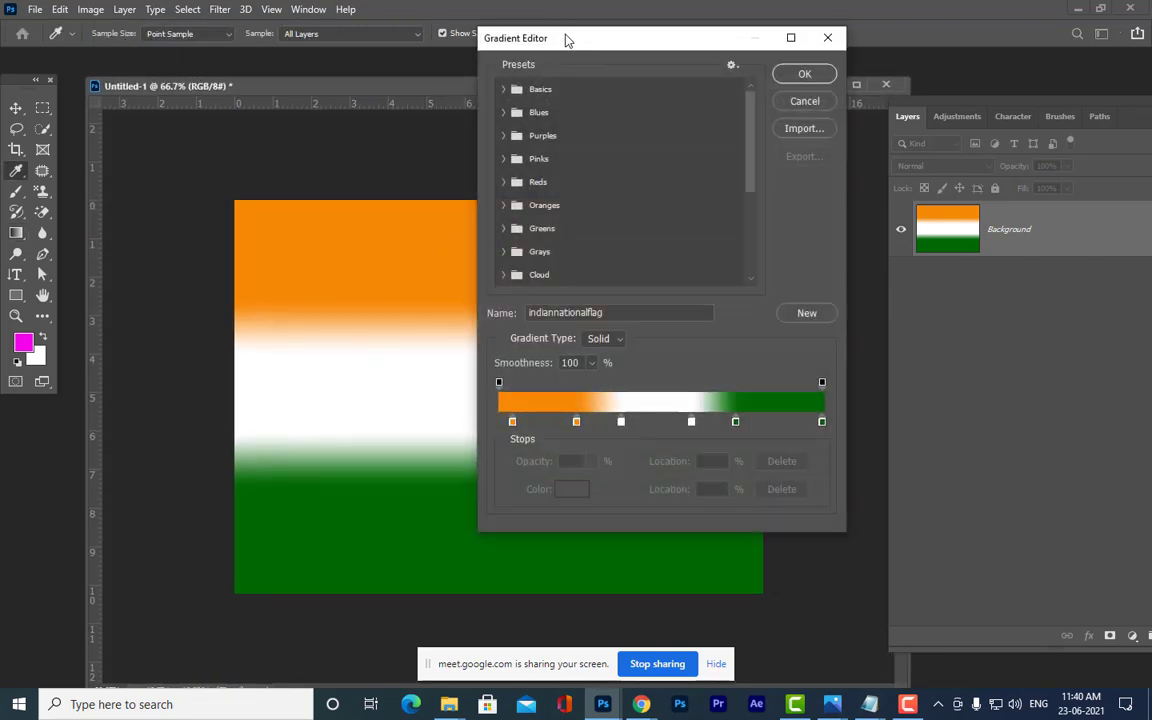
left_click_drag(566, 39, 506, 19)
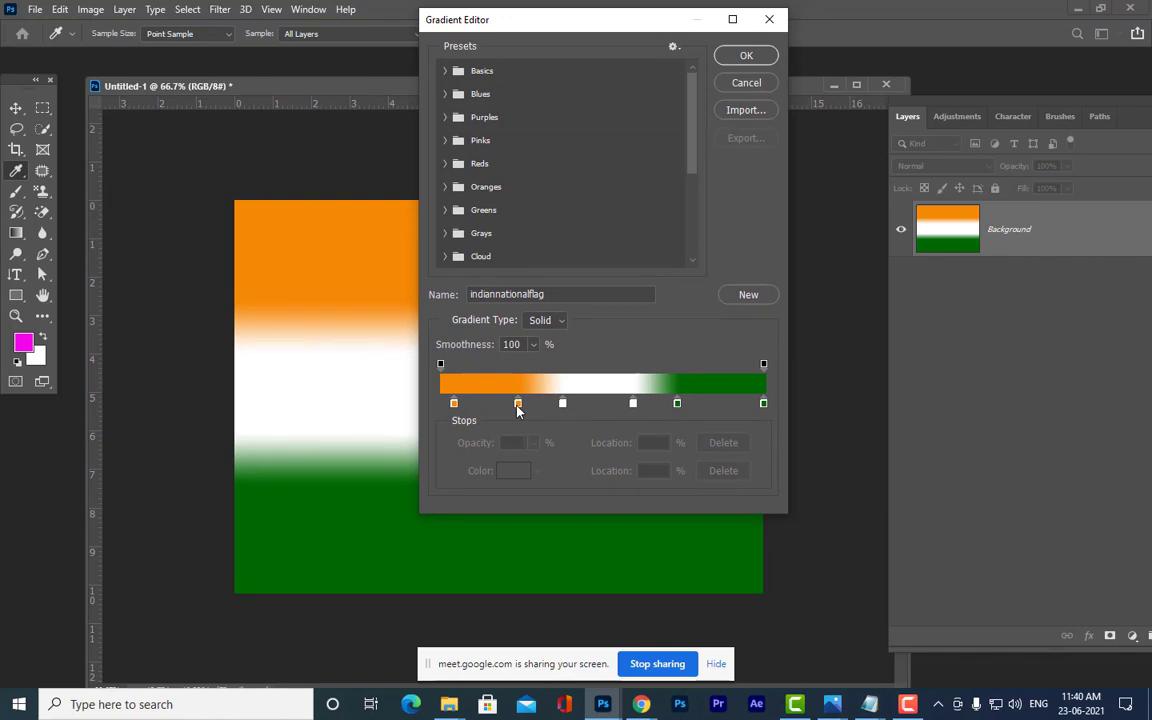
left_click(562, 403)
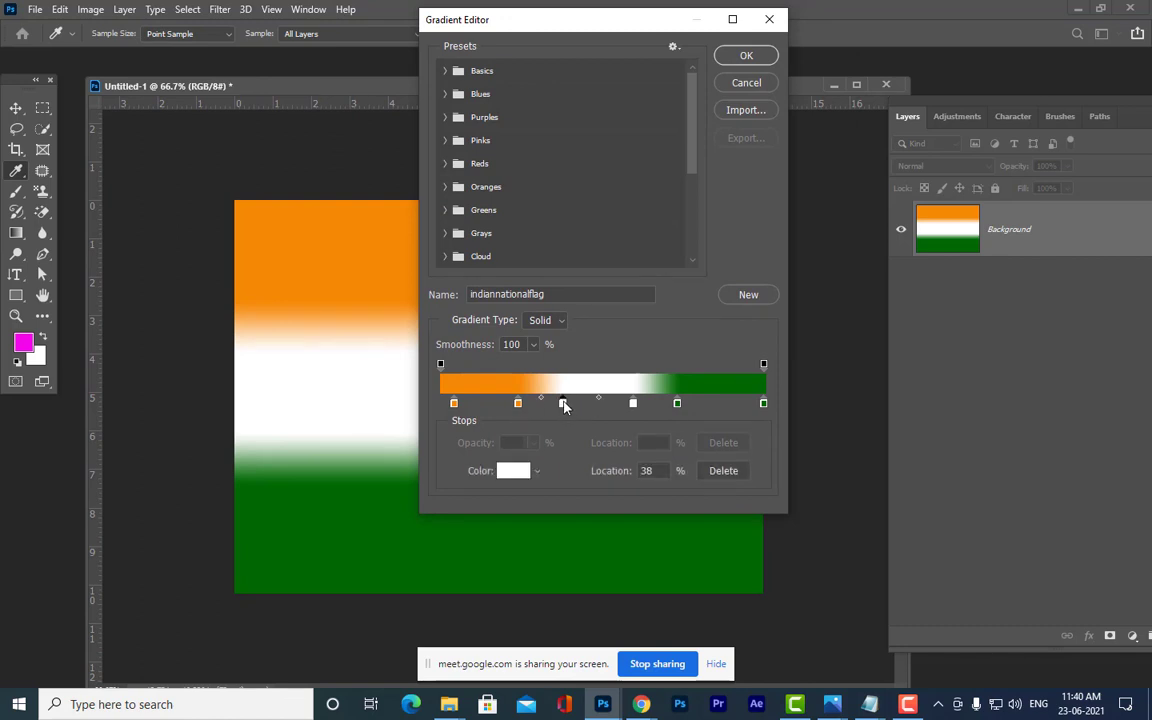
left_click(518, 403)
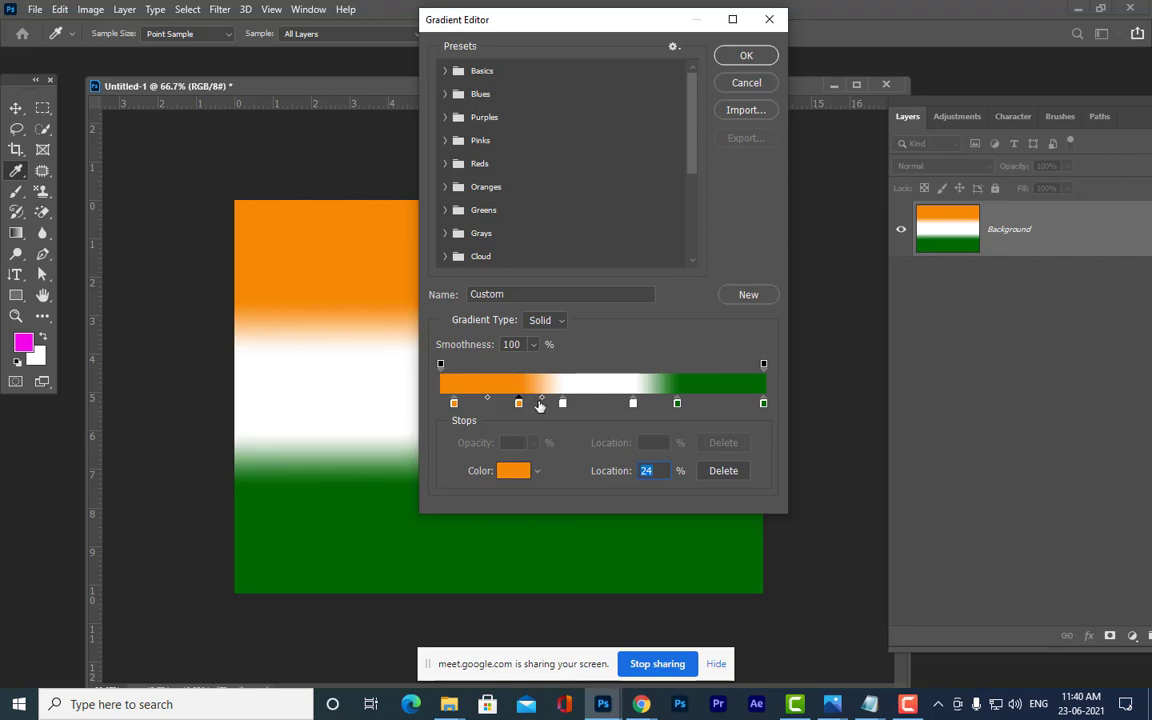
left_click_drag(538, 24, 541, 19)
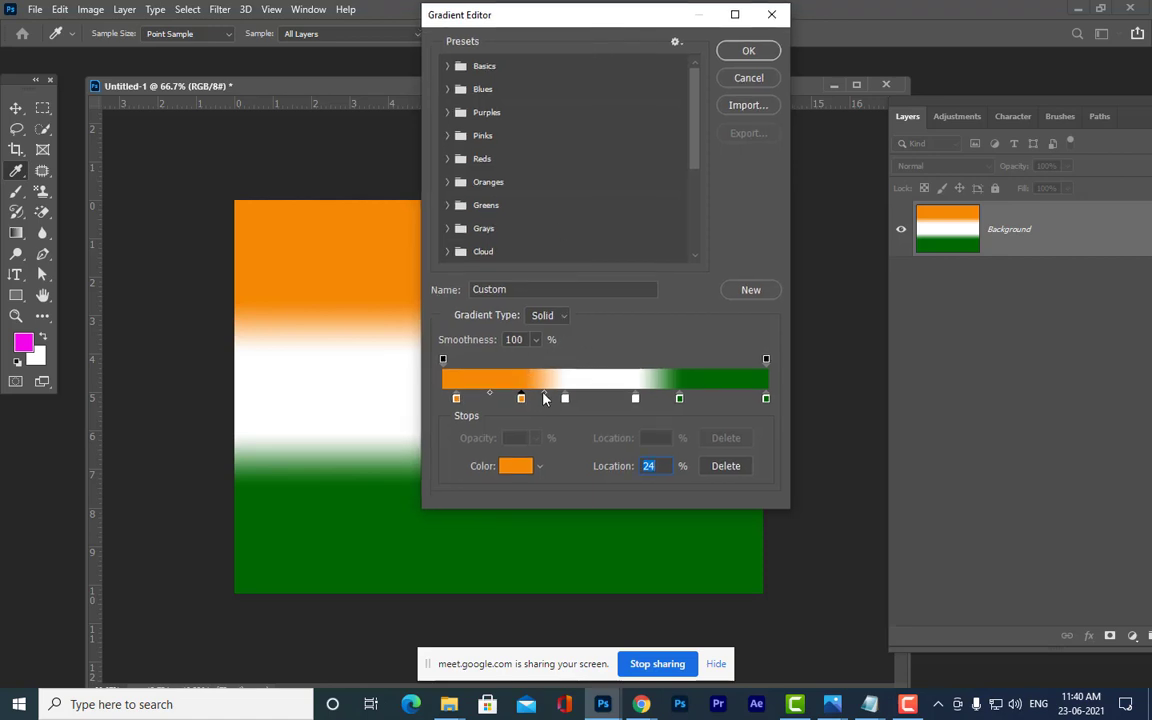
left_click_drag(545, 396, 569, 398)
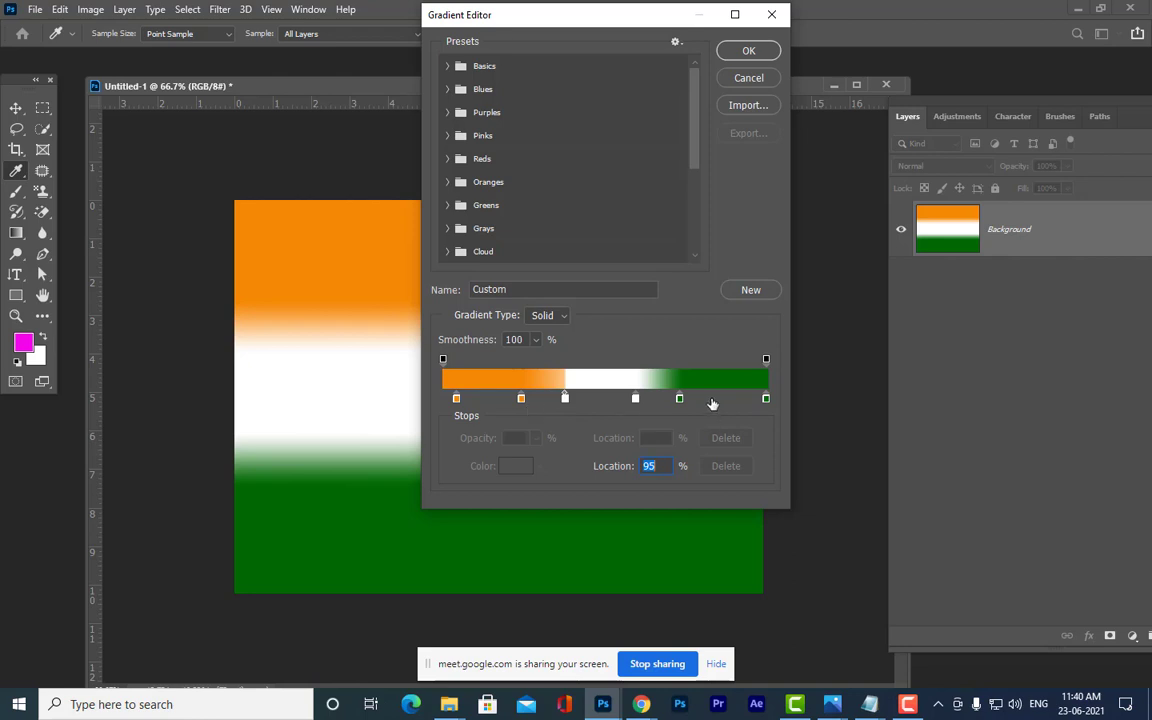
- Sharpen the white-to-green transition with its midpoint at 5% and shift both white stops, placing the one nearer orange at 33%
left_click(680, 399)
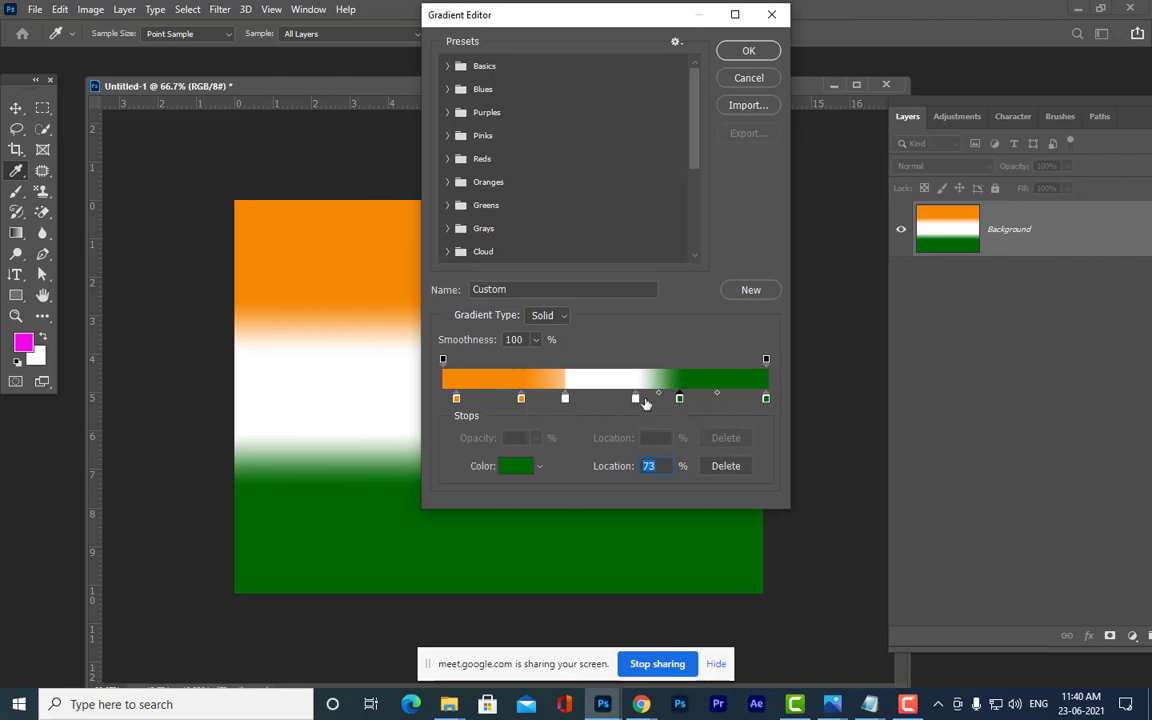
left_click_drag(636, 399, 656, 399)
left_click(669, 394)
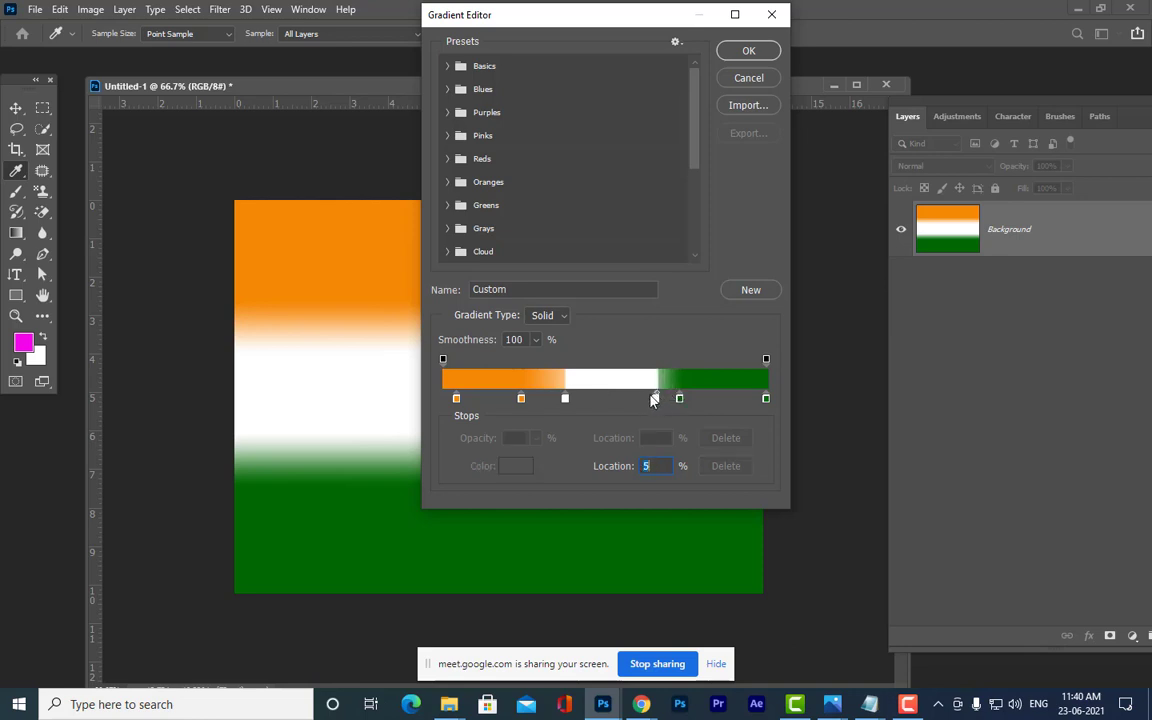
left_click_drag(565, 399, 554, 402)
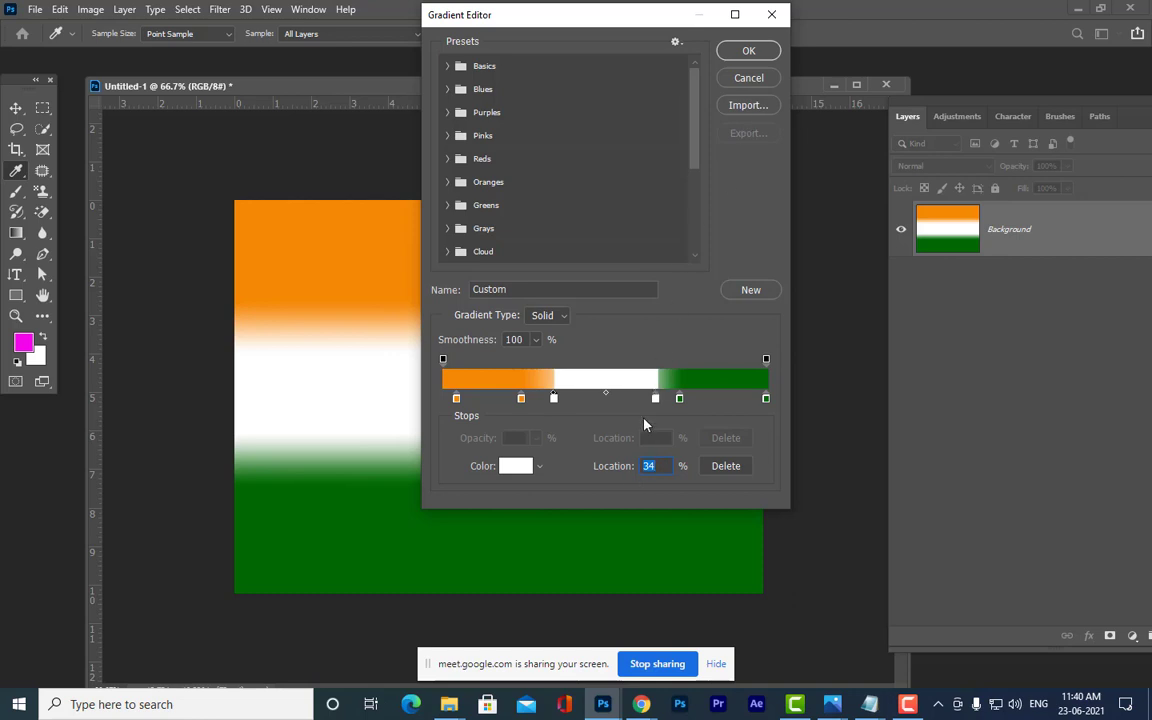
left_click_drag(657, 400, 651, 400)
left_click_drag(553, 400, 550, 401)
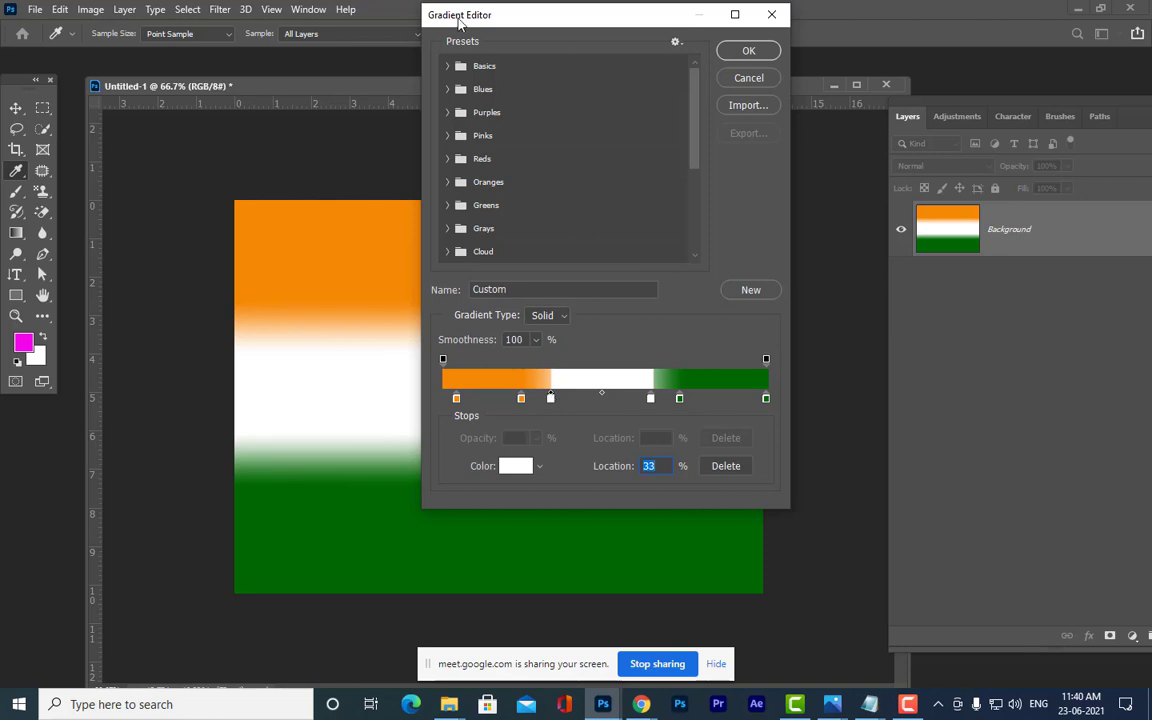
- Create hard band edges by placing the first white and inner orange stops at 30% and the inner green stop at 63% on the second white stop
left_click_drag(412, 15, 412, 46)
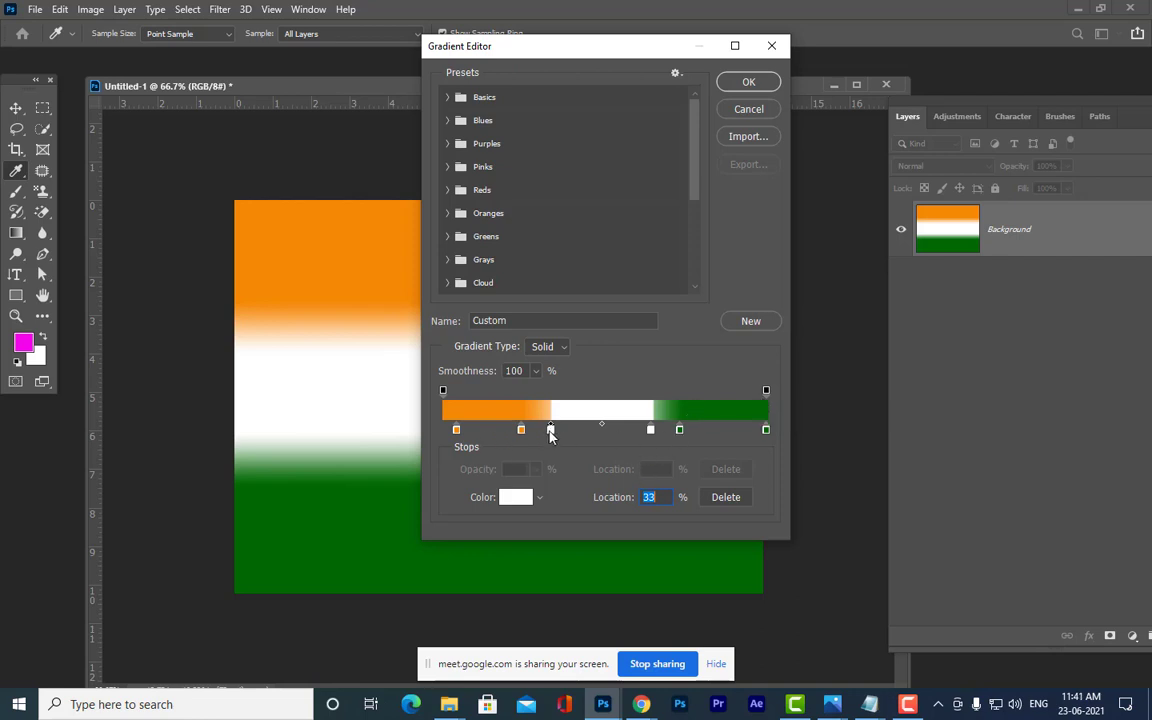
left_click_drag(550, 436, 544, 436)
left_click_drag(651, 436, 674, 434)
left_click(542, 431)
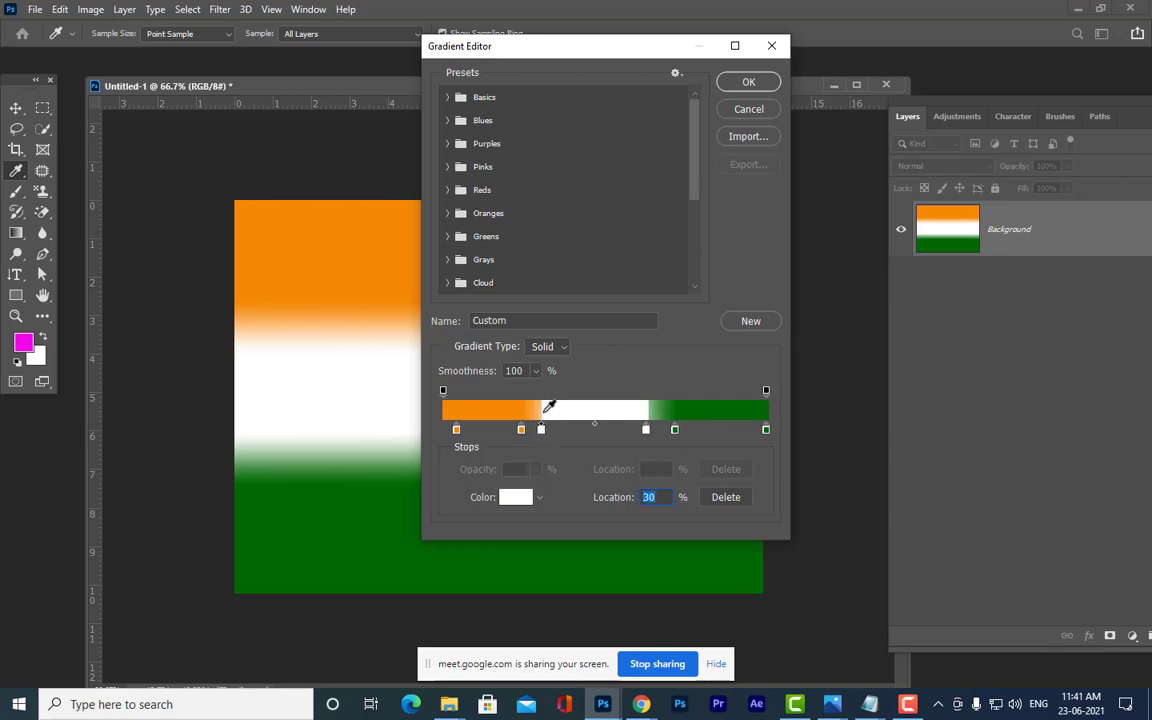
left_click(647, 431)
left_click_drag(675, 434, 648, 434)
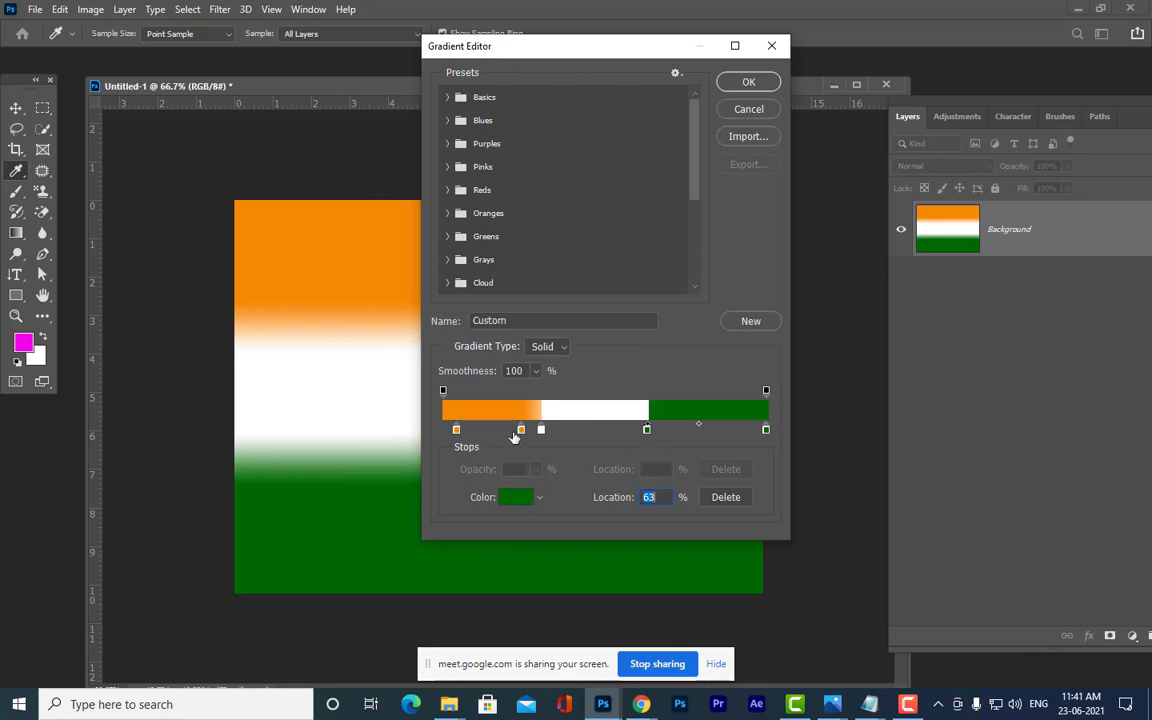
left_click_drag(522, 434, 542, 434)
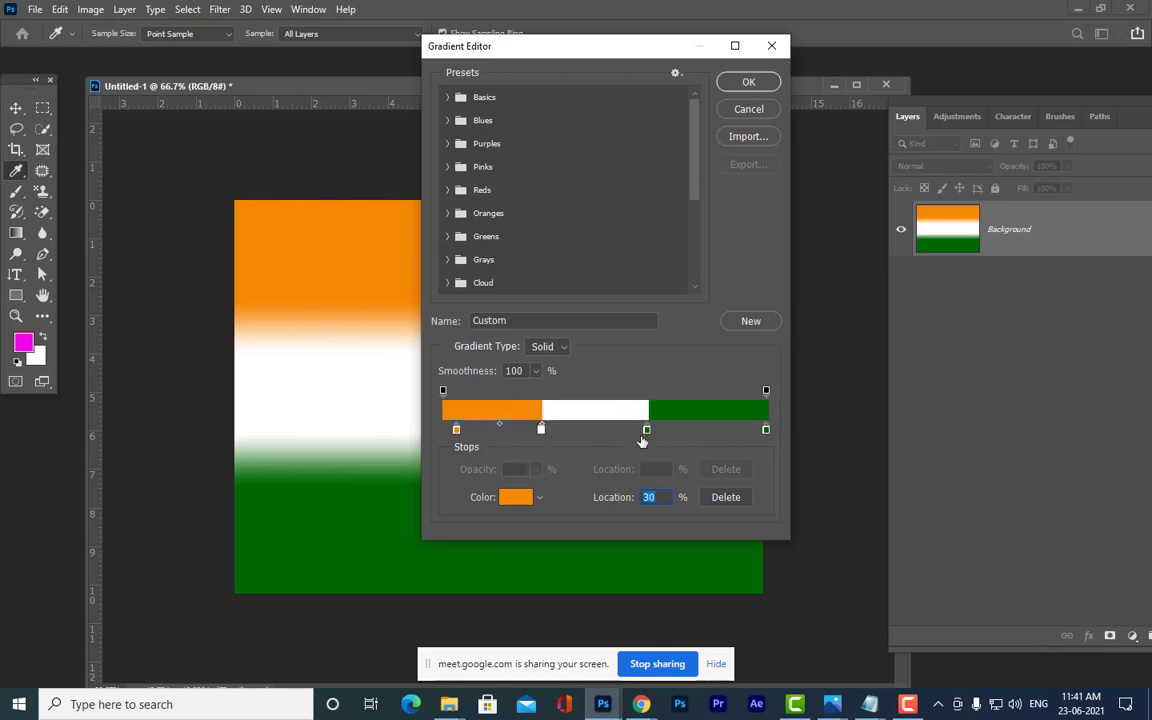
- Confirm the edited gradient and fill the canvas from the upper part down to the lower edge with the hard-edged tricolour
left_click(749, 83)
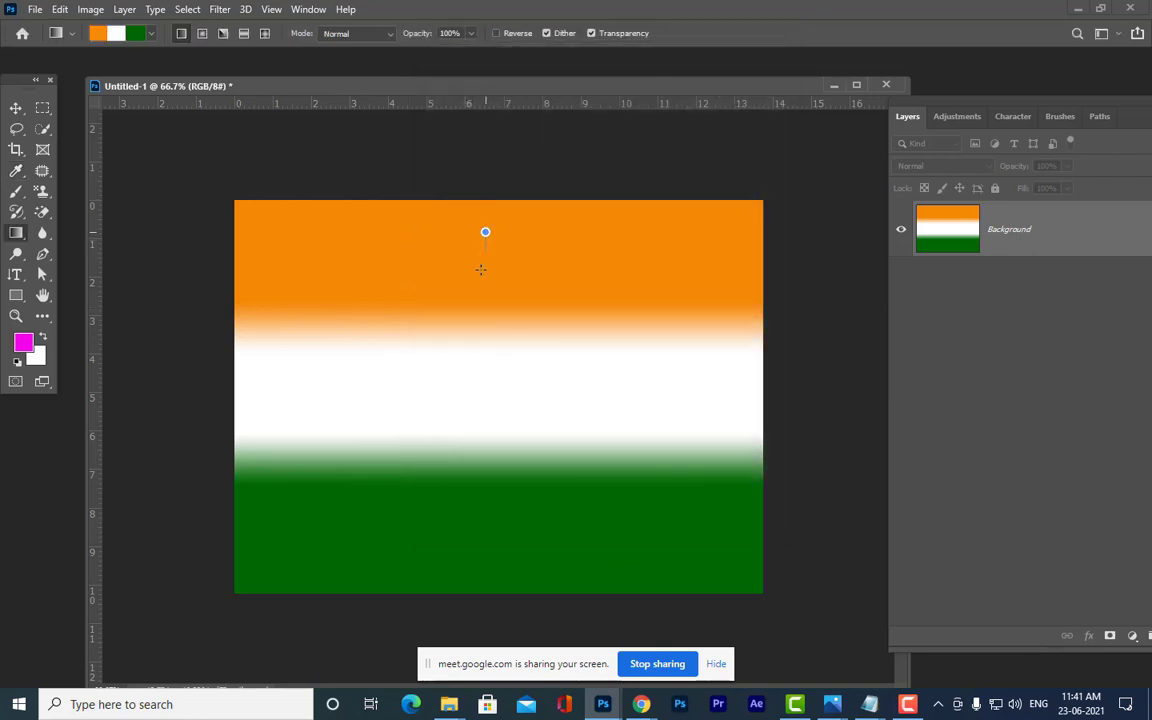
left_click_drag(480, 269, 454, 591)
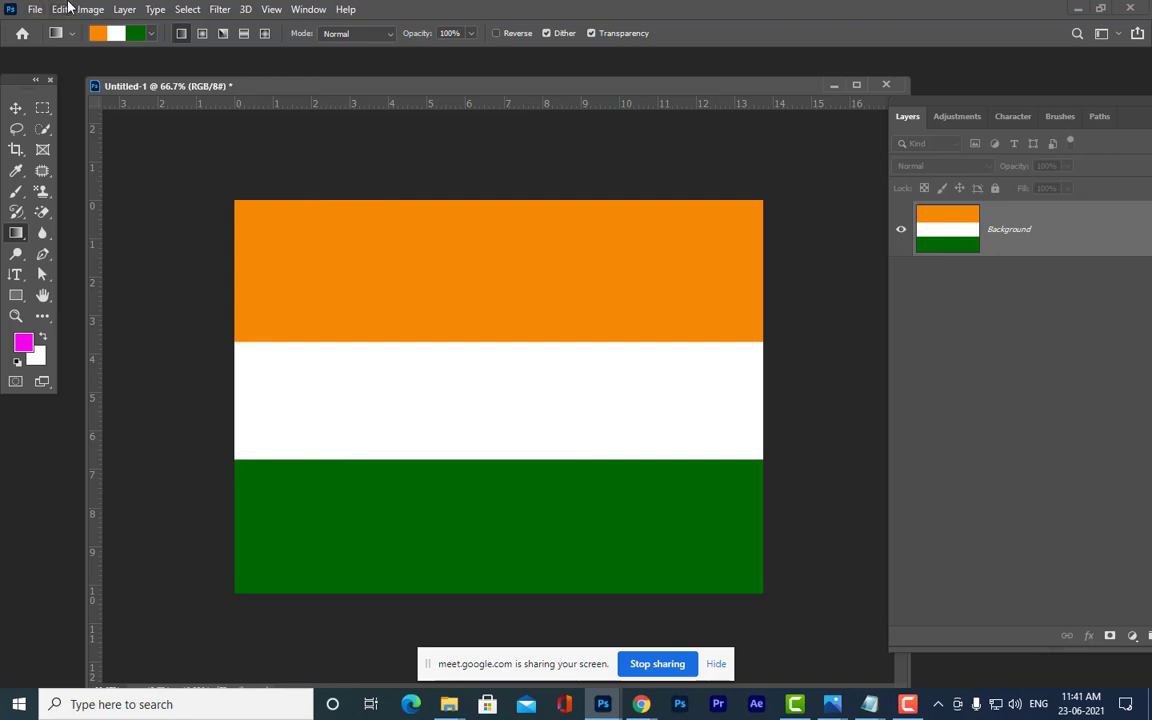
- Create a new A4 document in landscape orientation, 297 x 210 mm at 300 pixels/inch with a white background
left_click(35, 9)
left_click(40, 27)
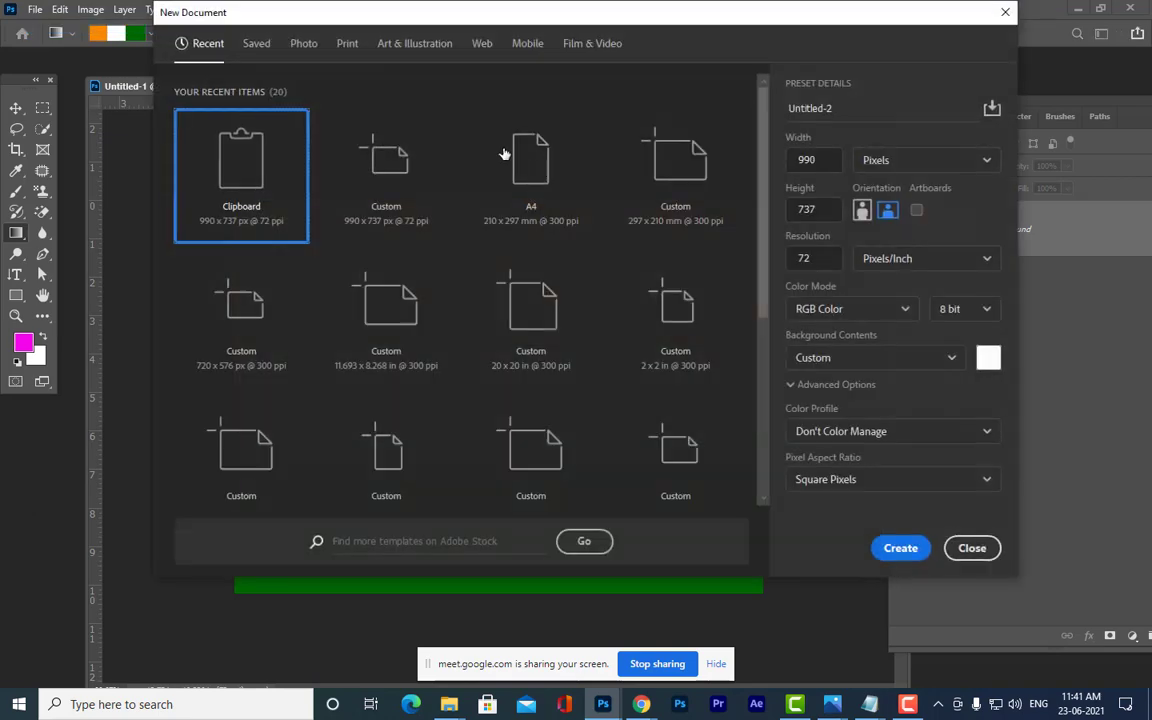
left_click(519, 170)
left_click(888, 214)
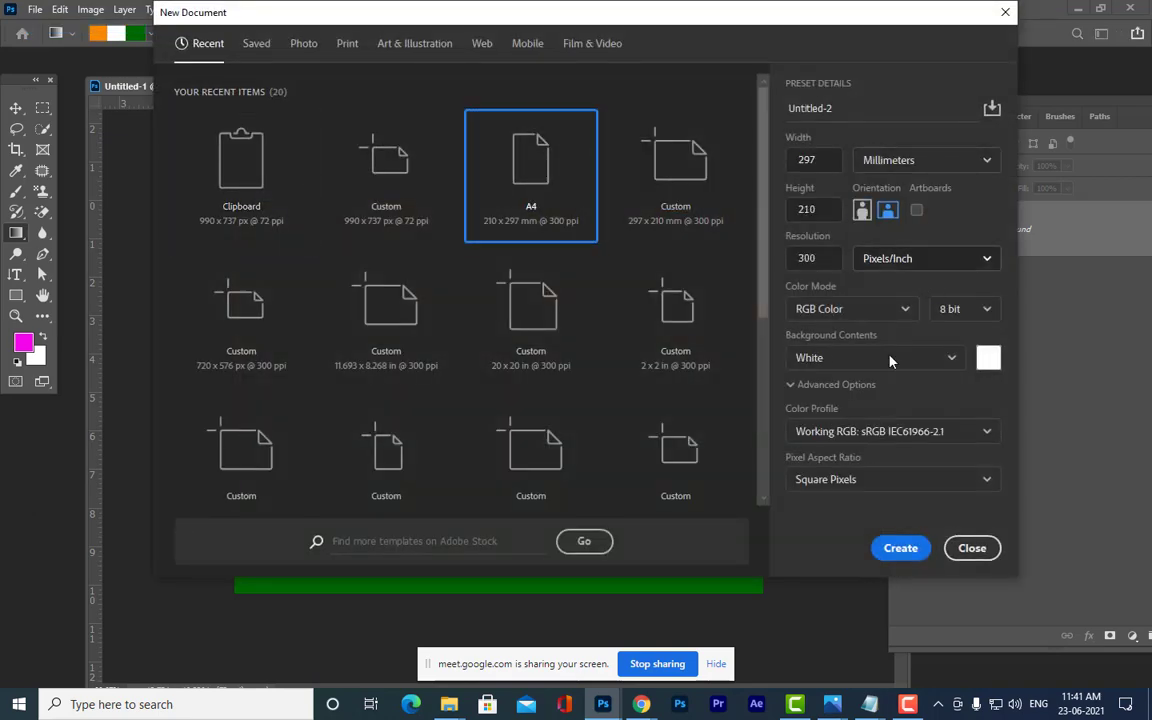
left_click(902, 548)
left_click_drag(447, 92, 473, 81)
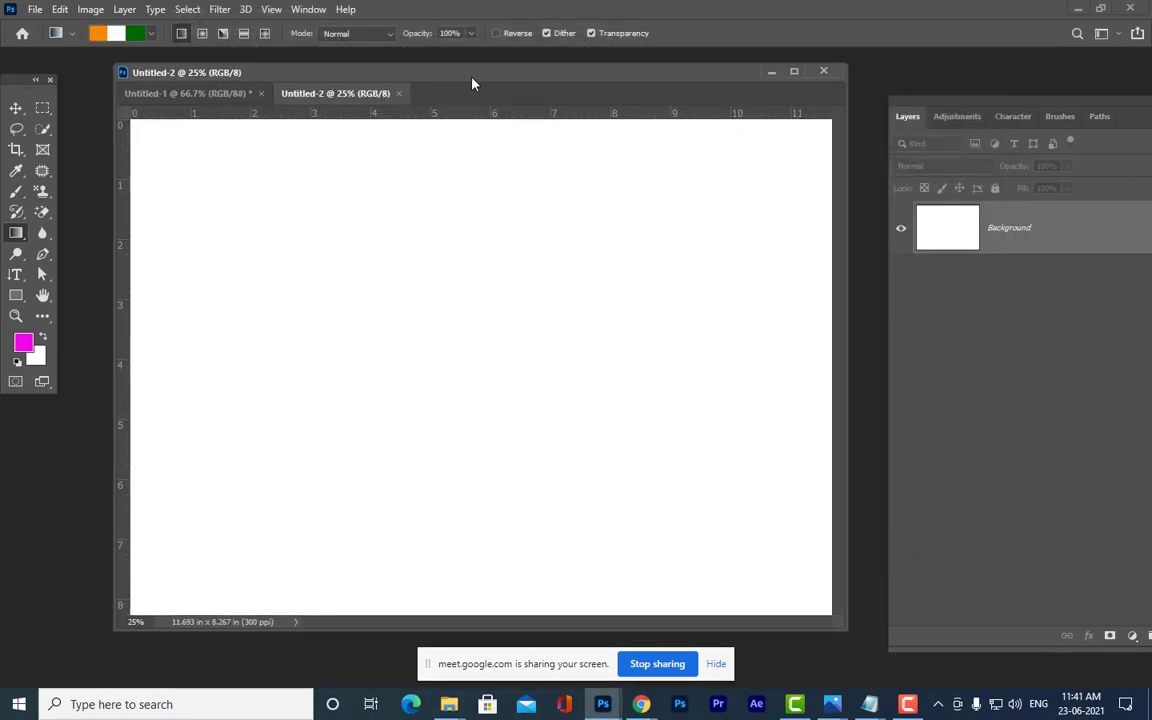
key("ctrl+minus")
key("ctrl+plus")
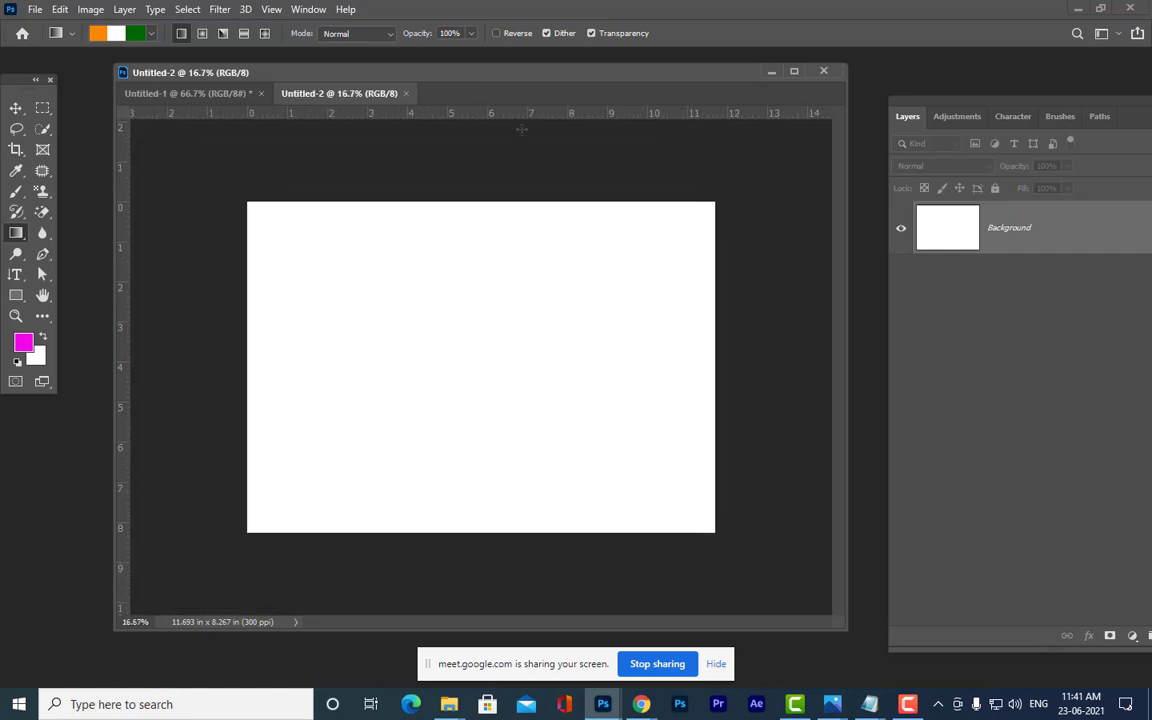
left_click_drag(260, 72, 285, 70)
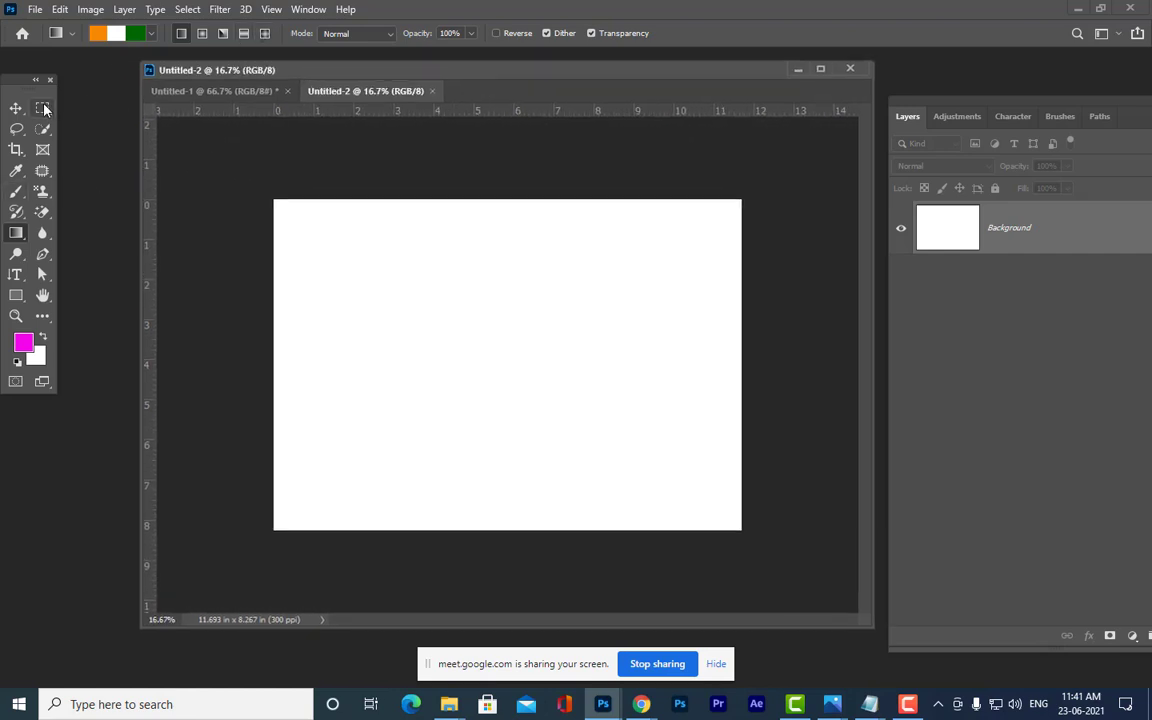
- Draw a rectangular selection in the upper-left area of the blank A4 document, deselect it and close that document
key("m")
left_click_drag(306, 239, 458, 324)
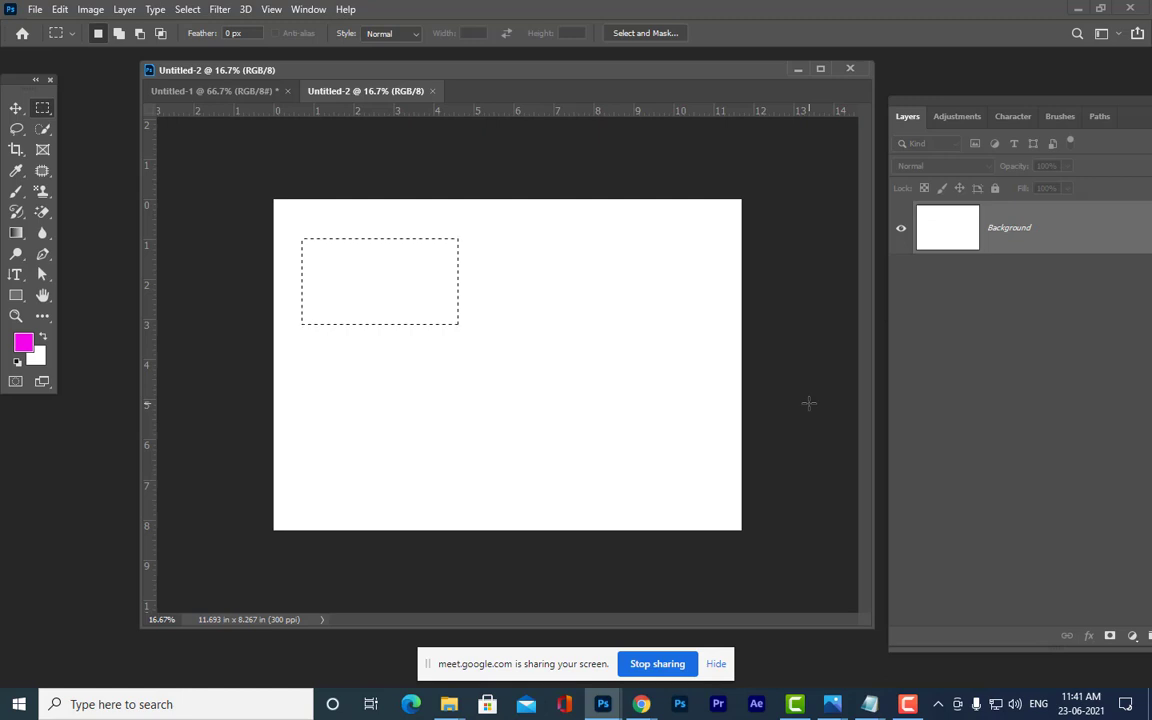
key("ctrl+d")
left_click(432, 91)
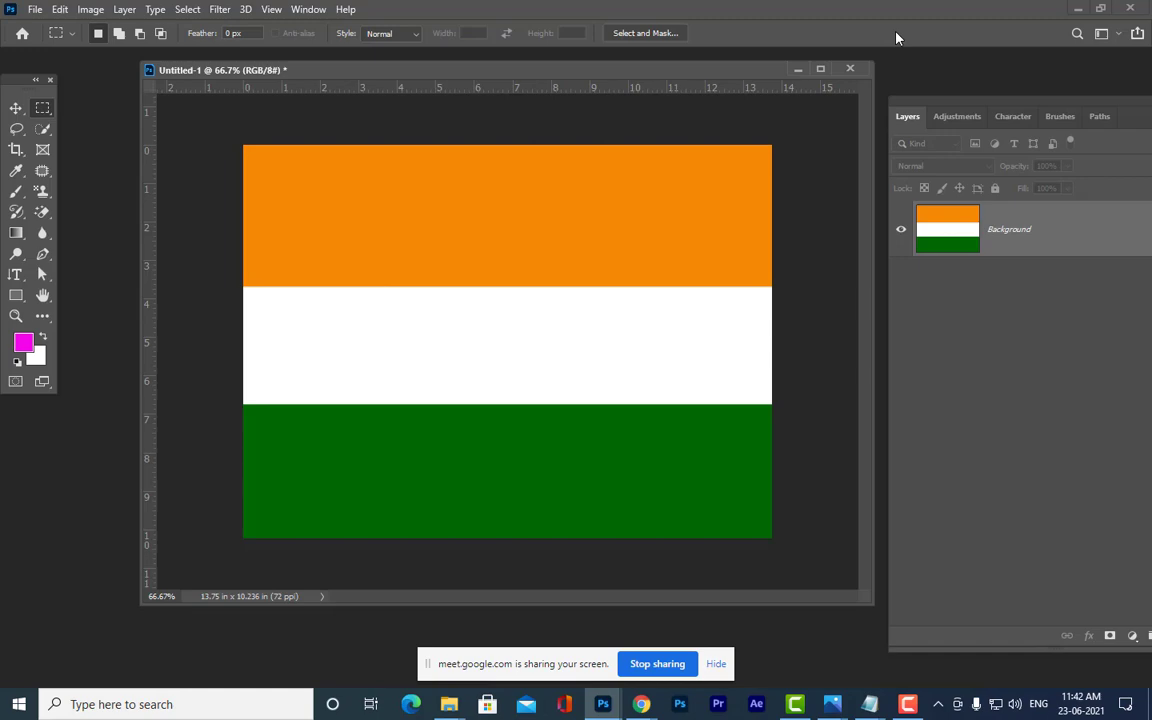
- Create a new A3 document in landscape orientation, 420 x 297 mm at 300 pixels/inch, and enlarge its window around the whole canvas
key("ctrl+n")
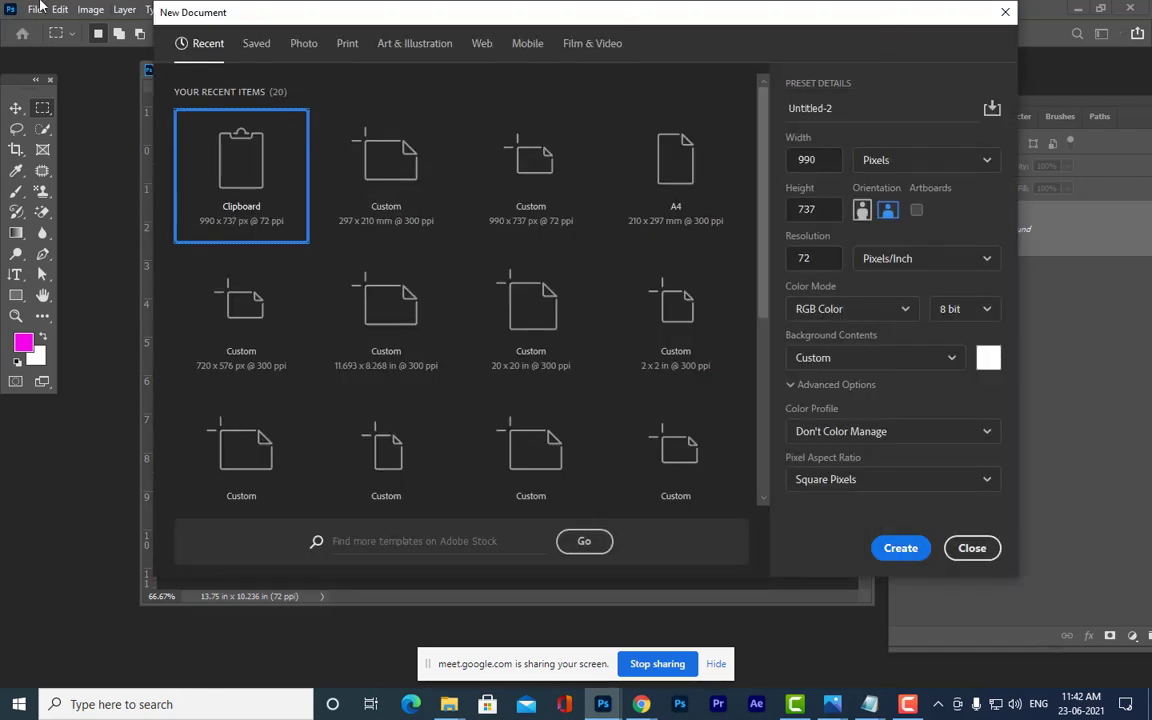
left_click(348, 44)
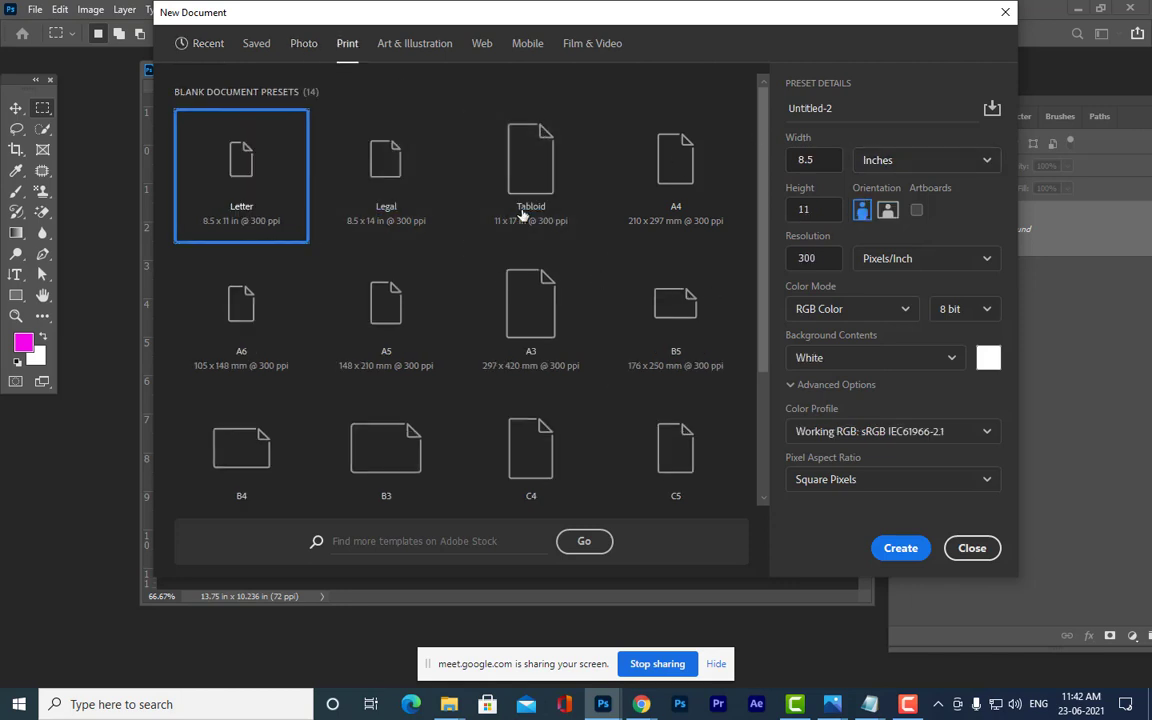
left_click(530, 320)
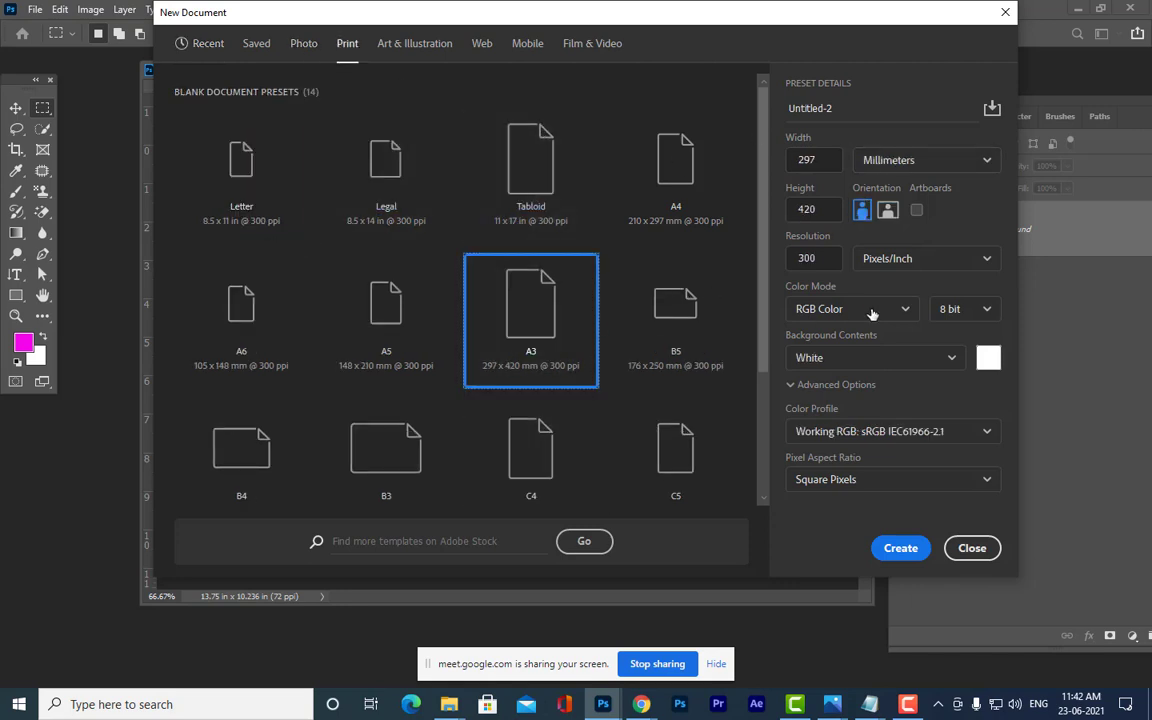
left_click(889, 211)
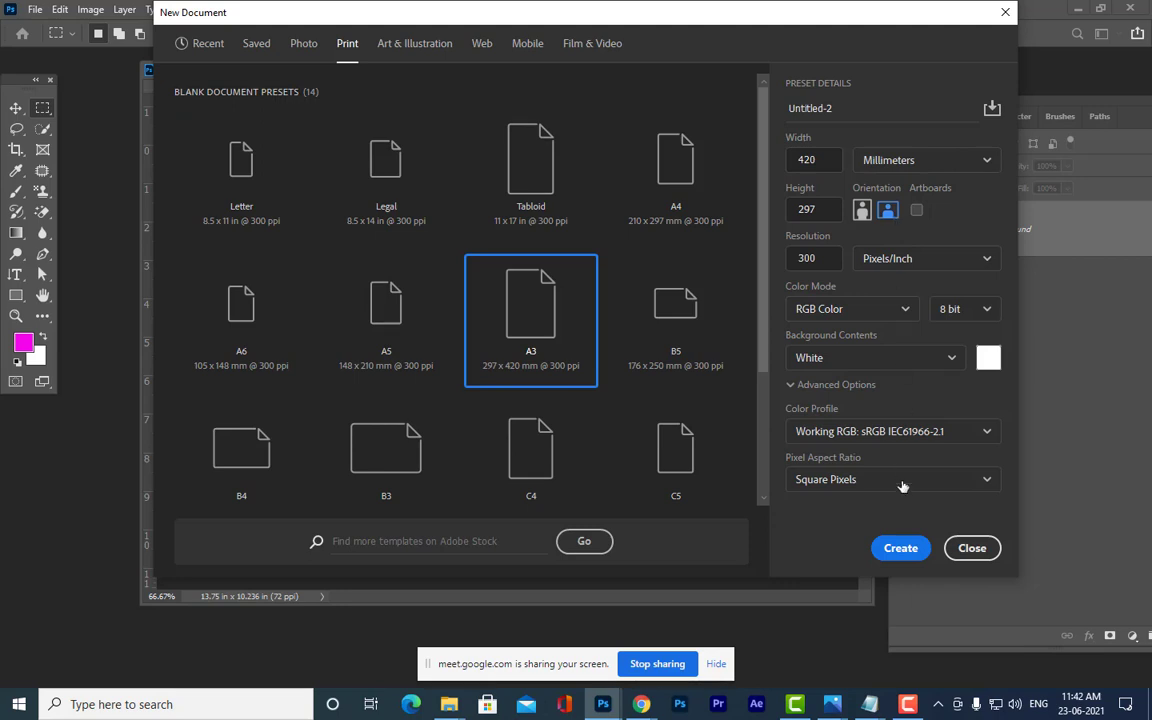
left_click(900, 548)
left_click_drag(363, 93, 320, 155)
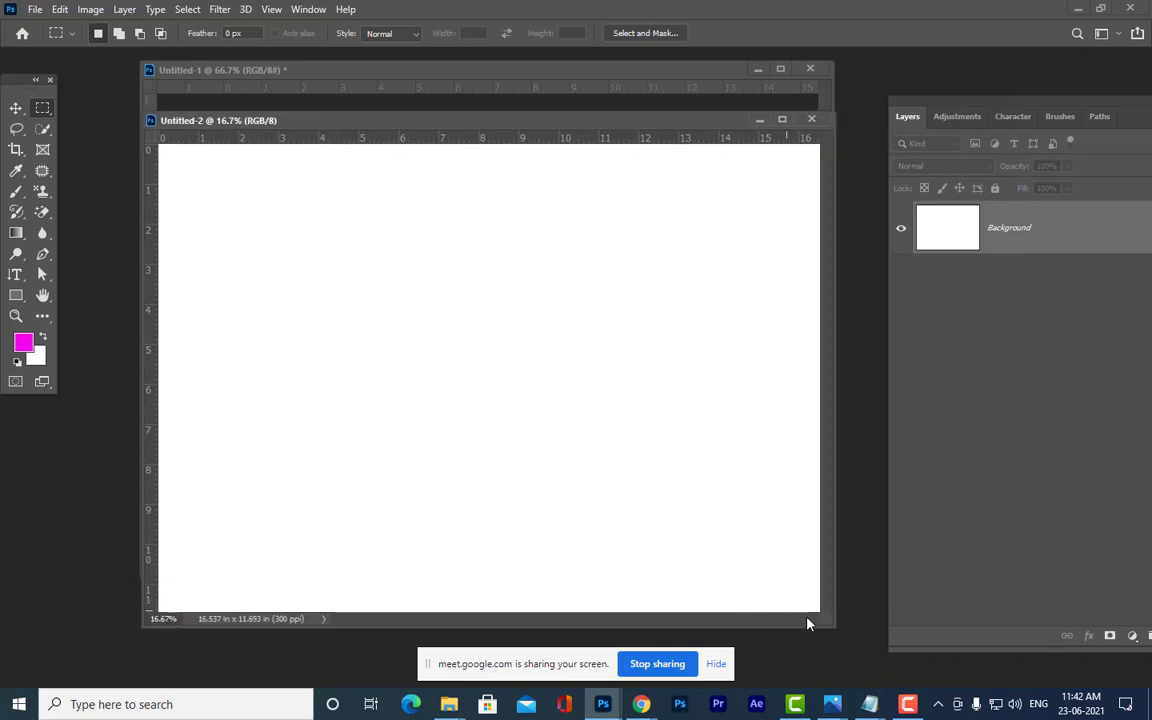
left_click_drag(830, 622, 901, 665)
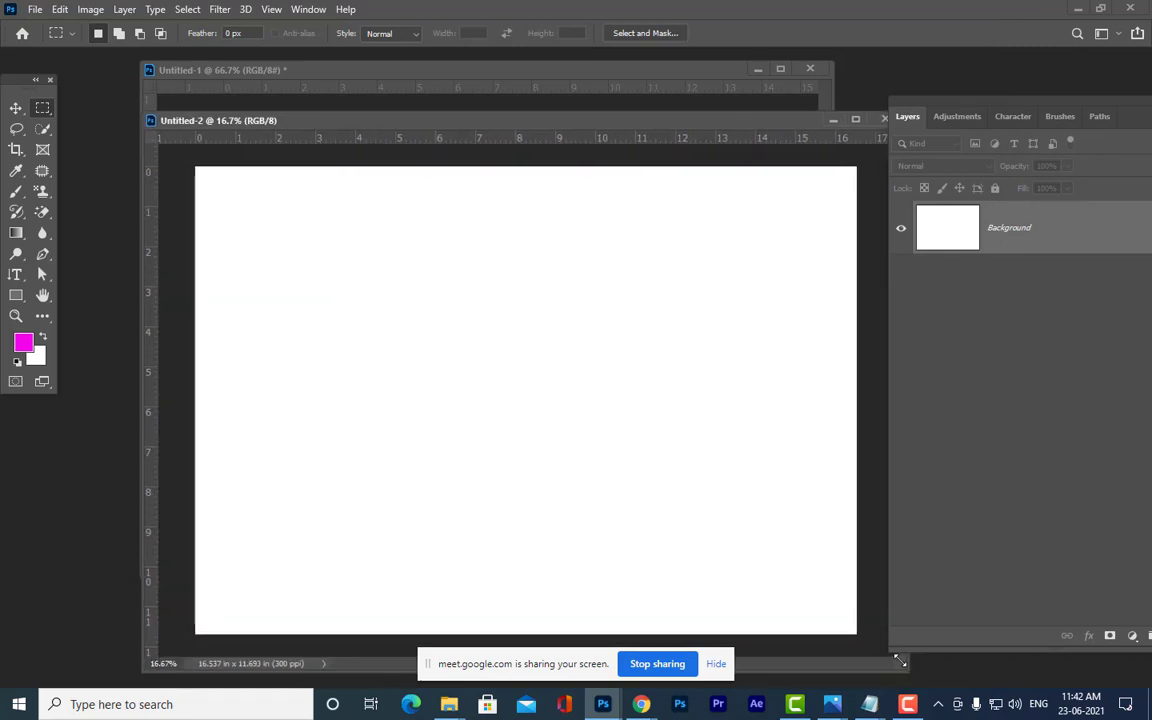
key("ctrl+minus")
key("ctrl+plus")
- Draw a rectangular selection about 4.9 x 2.6 in near the canvas's upper-left corner and activate the Gradient tool with the tricolour gradient
left_click_drag(206, 186, 400, 291)
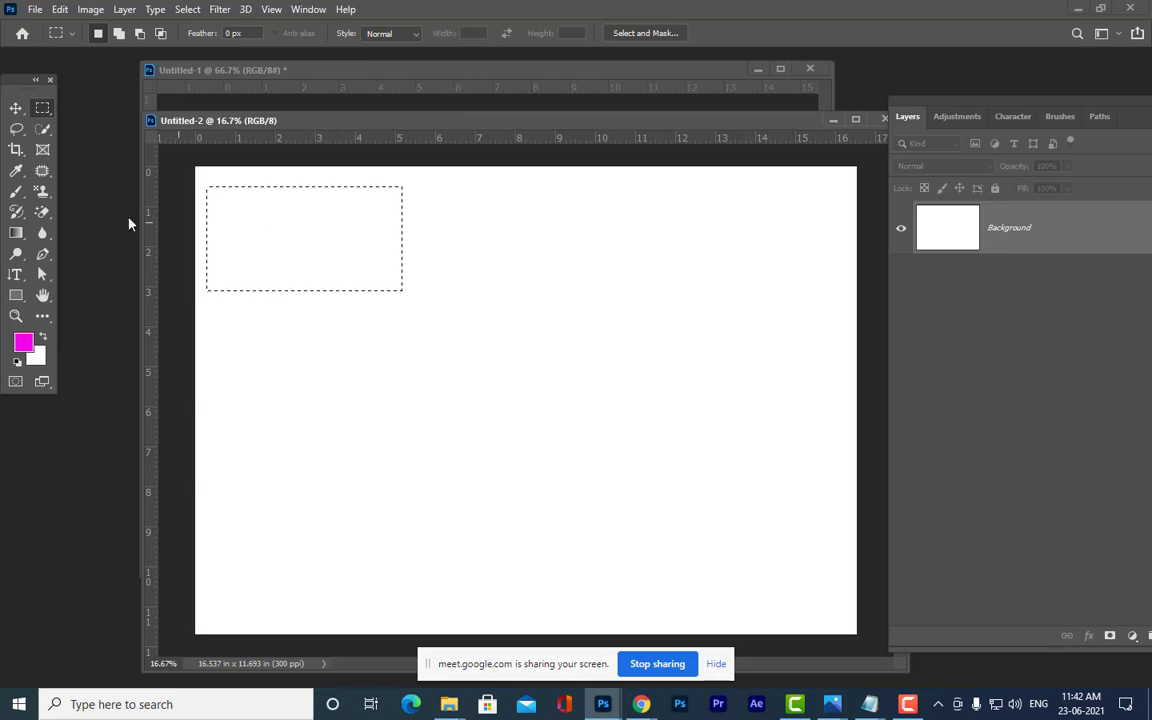
key("g")
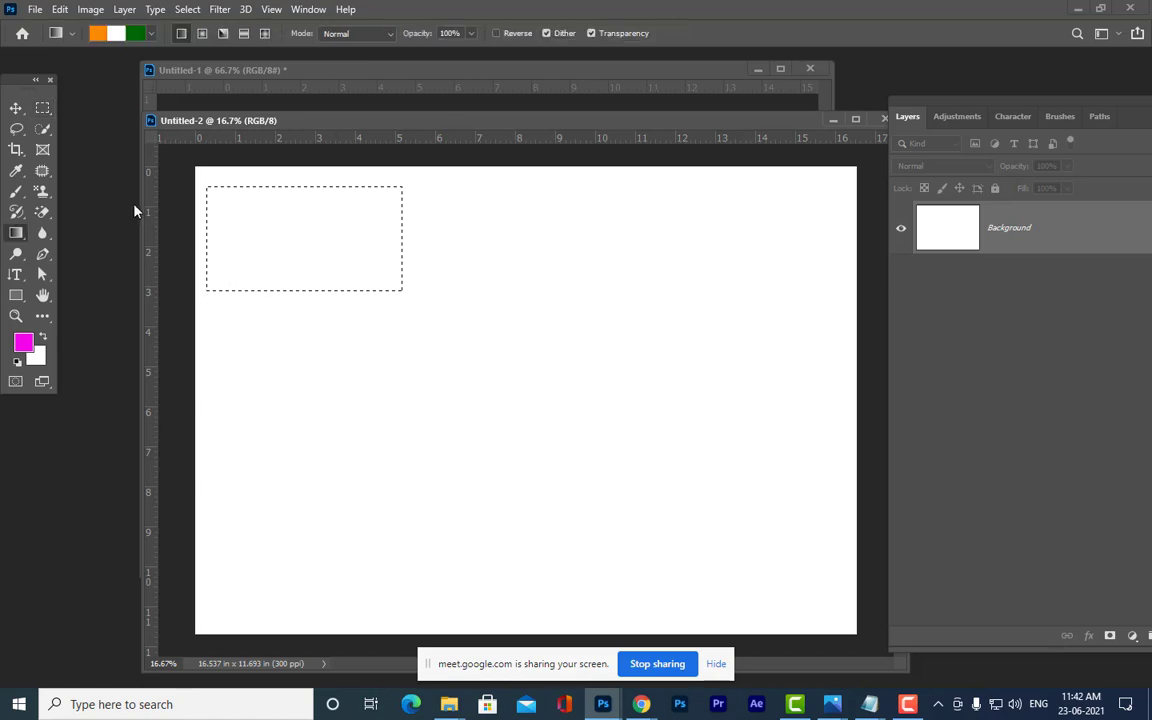
left_click(119, 35)
left_click(771, 44)
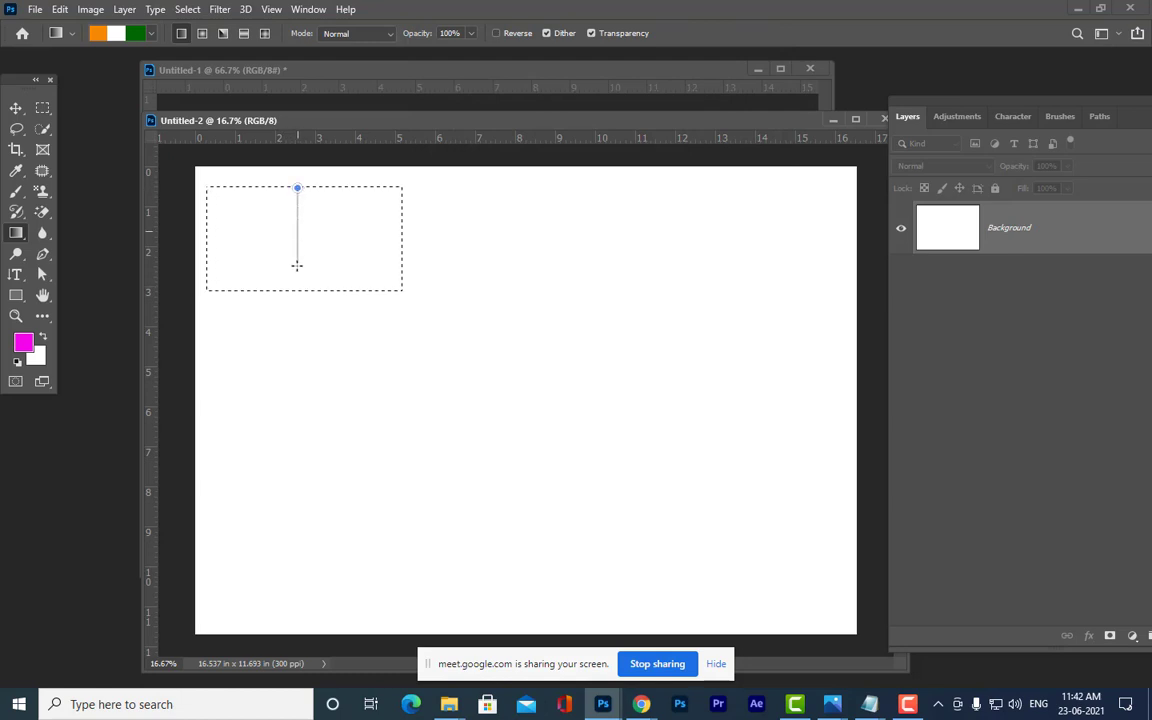
- Try filling the selection on the background with the vertical tricolour twice, undoing each attempt but keeping the selection
left_click_drag(296, 293, 296, 293)
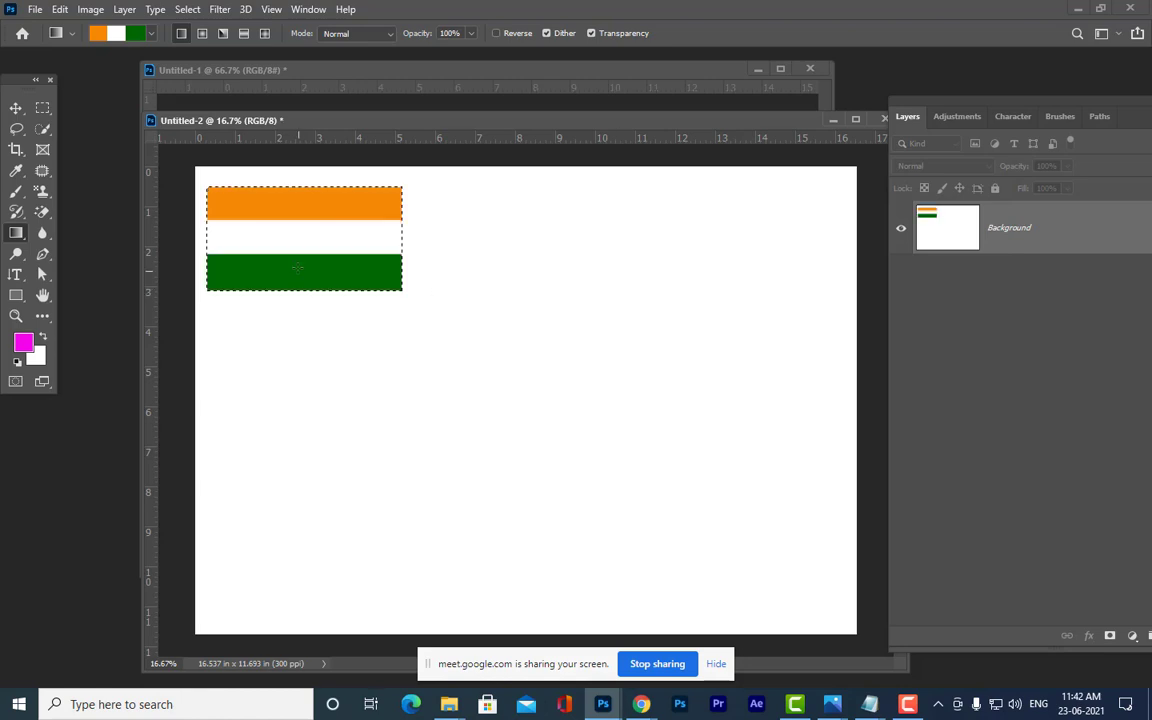
key("ctrl+z")
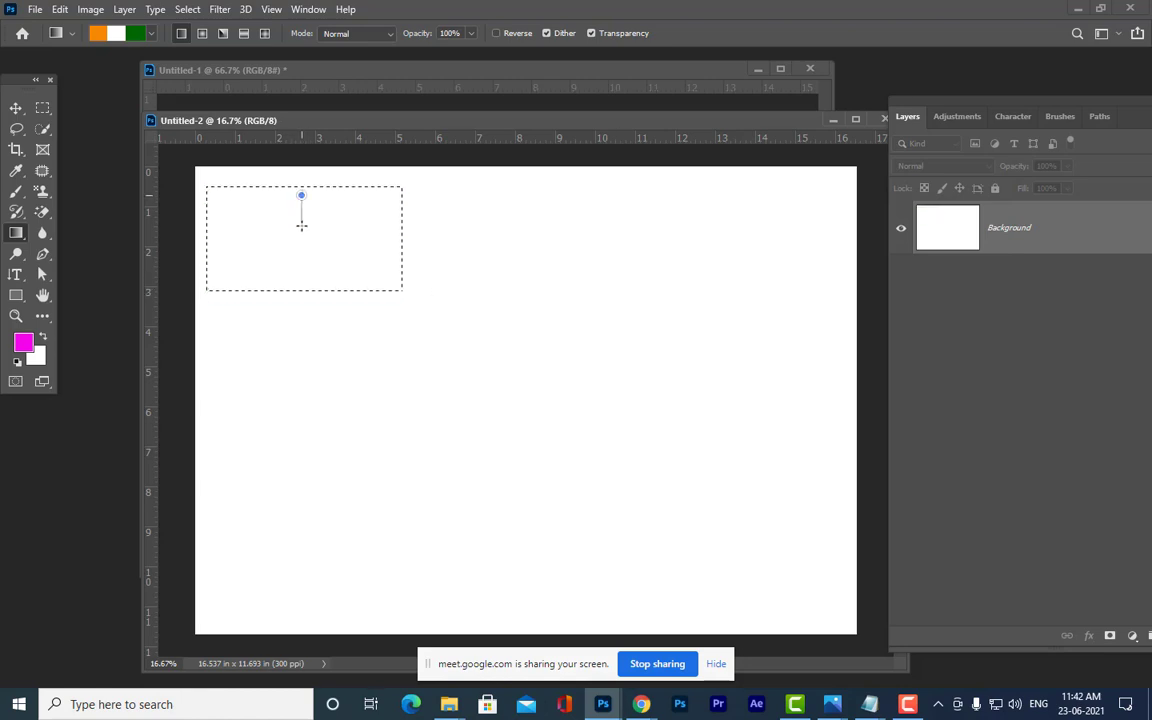
left_click_drag(301, 293, 301, 293)
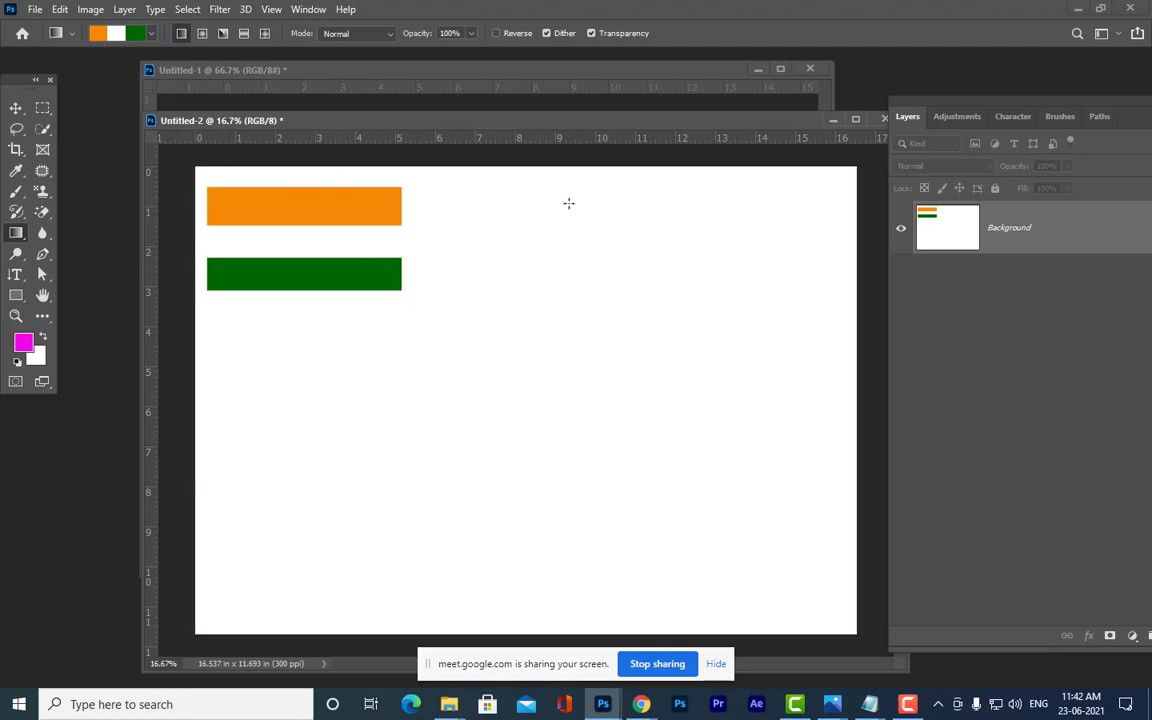
key("ctrl+z")
key("ctrl+z")
- Add a new layer above the background, try a vertical tricolour fill inside the selection and undo that fill
mouse_move(894, 108)
left_mouse_down()
mouse_move(796, 107)
mouse_move(882, 106)
left_mouse_up()
left_click(1035, 636)
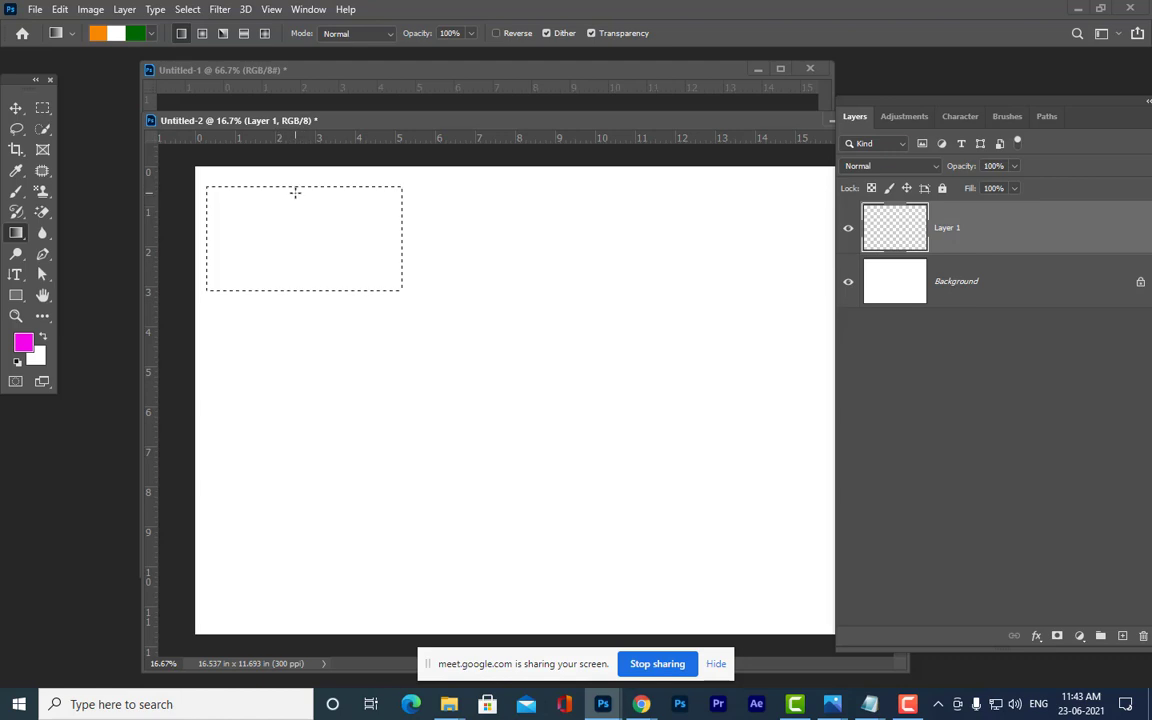
left_click_drag(294, 256, 296, 290)
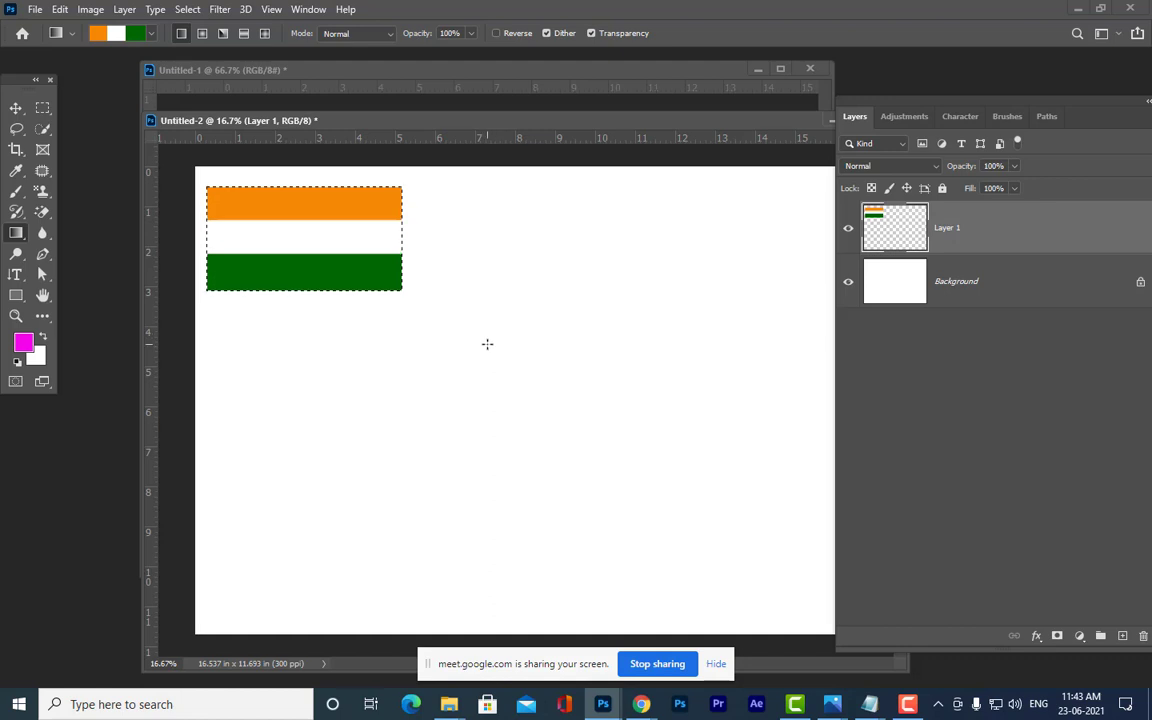
key("ctrl+z")
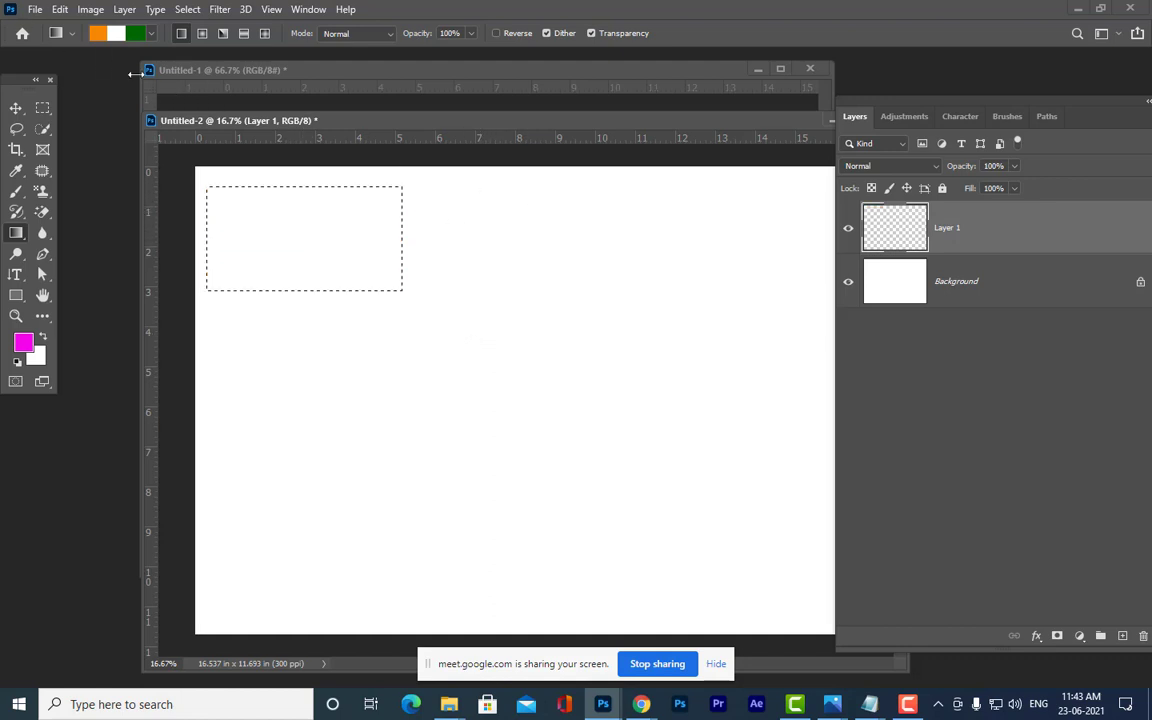
- Try the gradient with its orange-to-white boundary at 33%, filling the selection vertically and undoing the fill
left_click(105, 33)
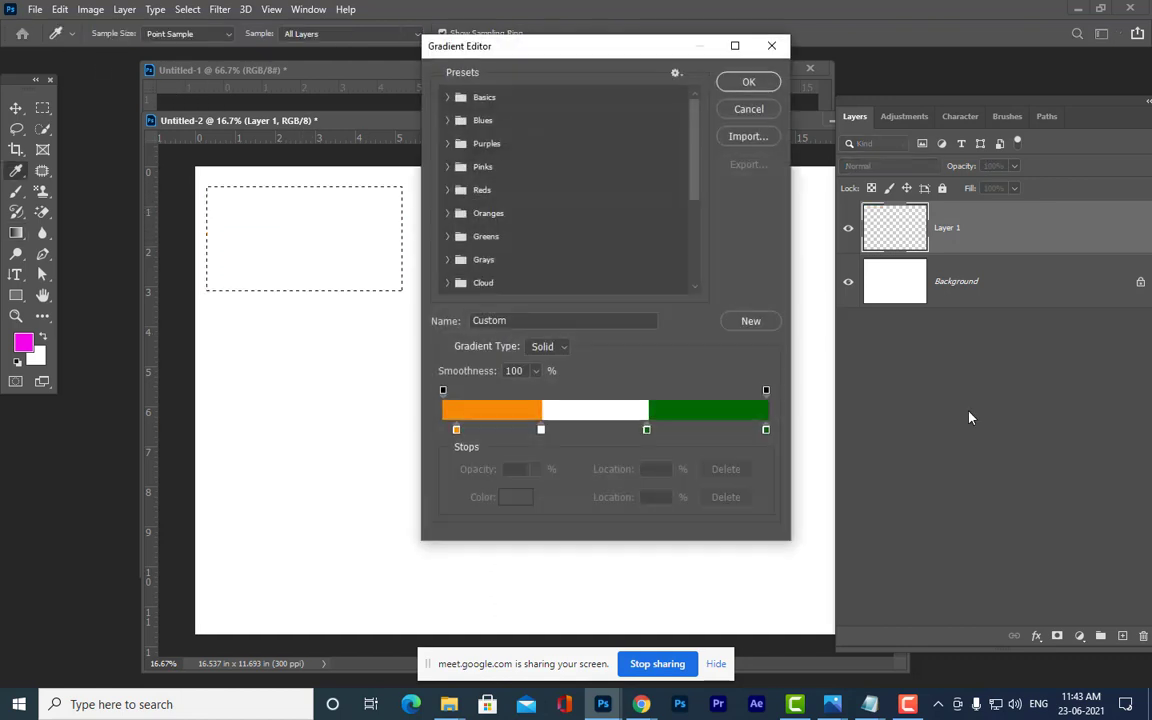
left_click(544, 430)
left_click_drag(546, 433, 551, 438)
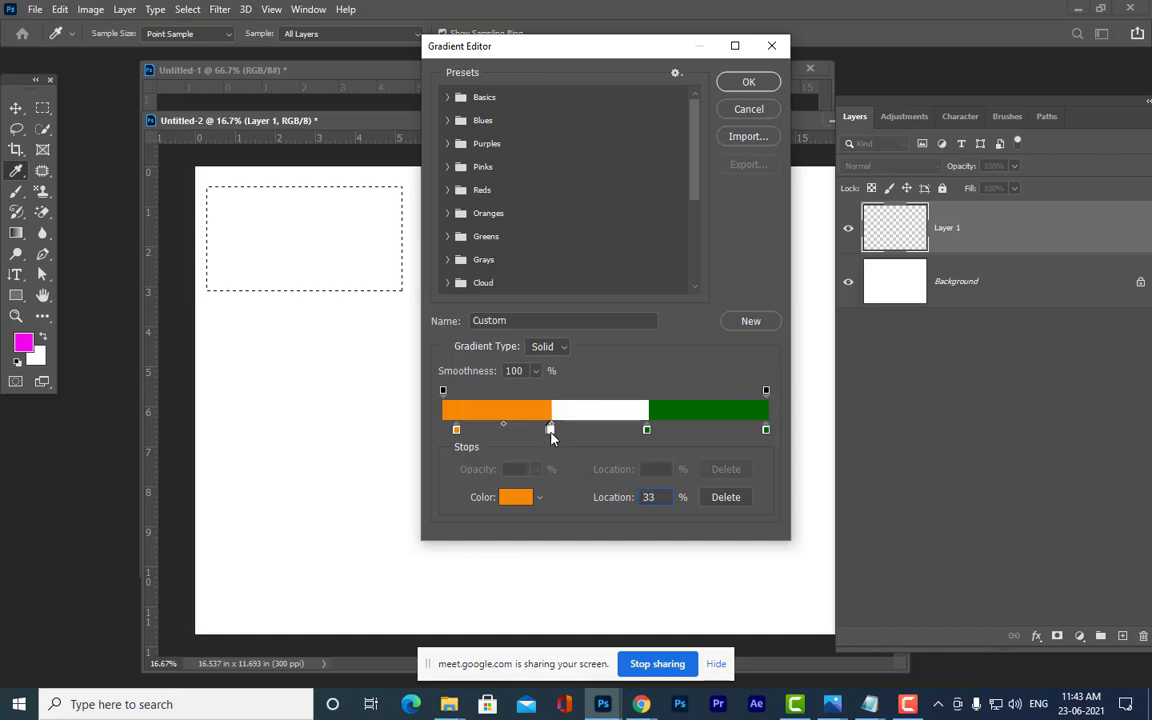
left_click_drag(552, 437, 551, 437)
mouse_move(553, 430)
left_mouse_down()
mouse_move(530, 430)
mouse_move(550, 430)
left_mouse_up()
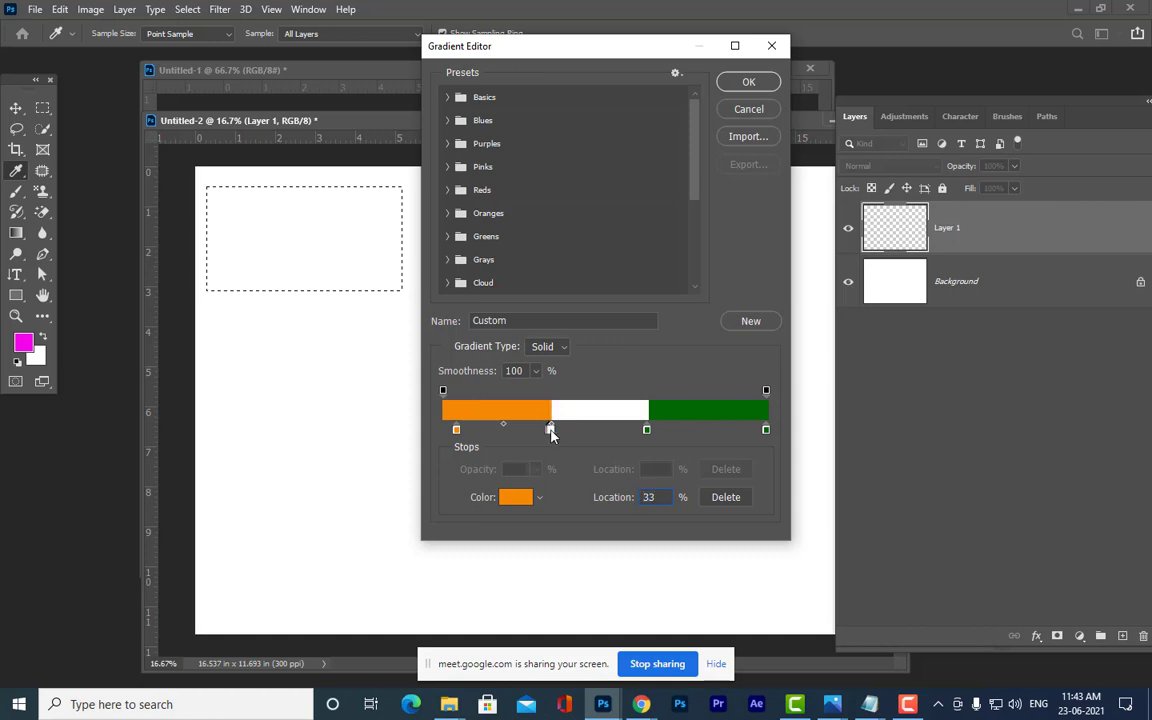
left_click(748, 82)
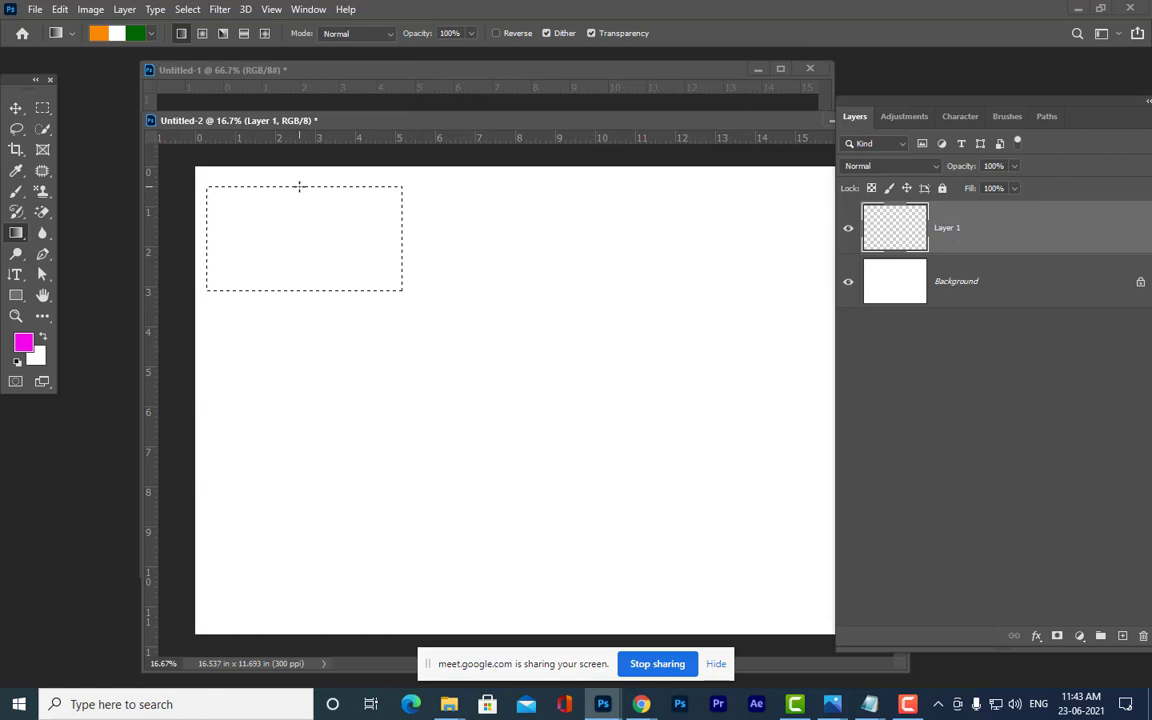
left_click_drag(293, 290, 292, 292)
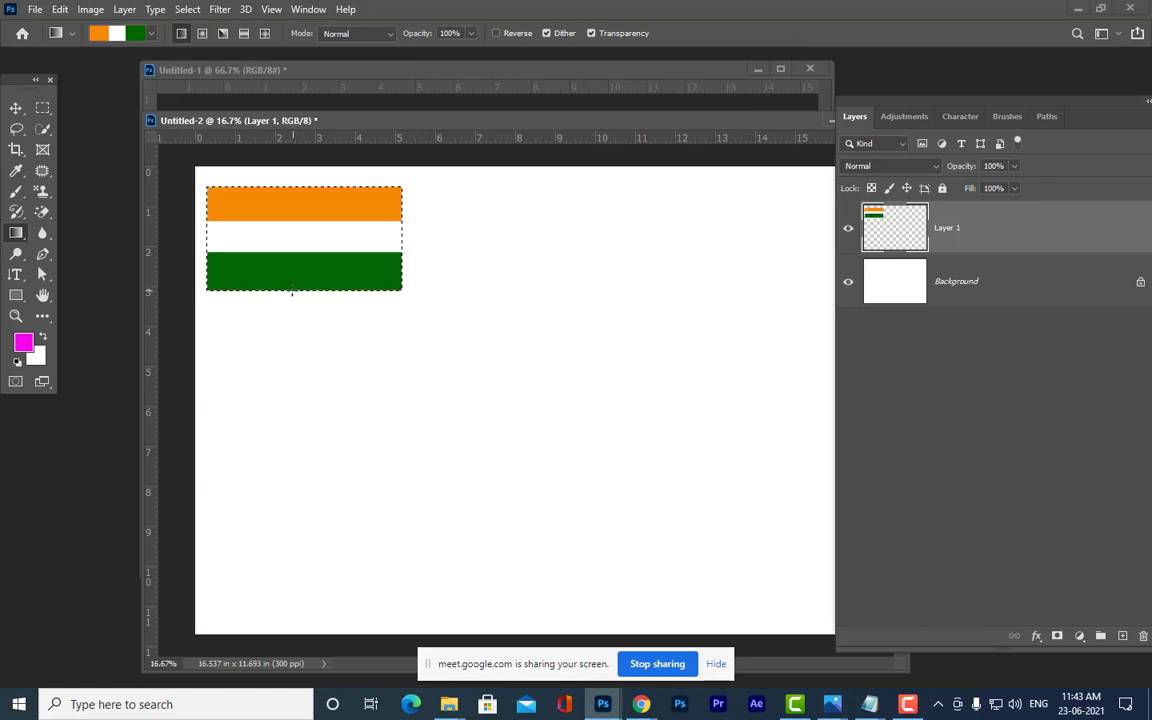
key("ctrl+z")
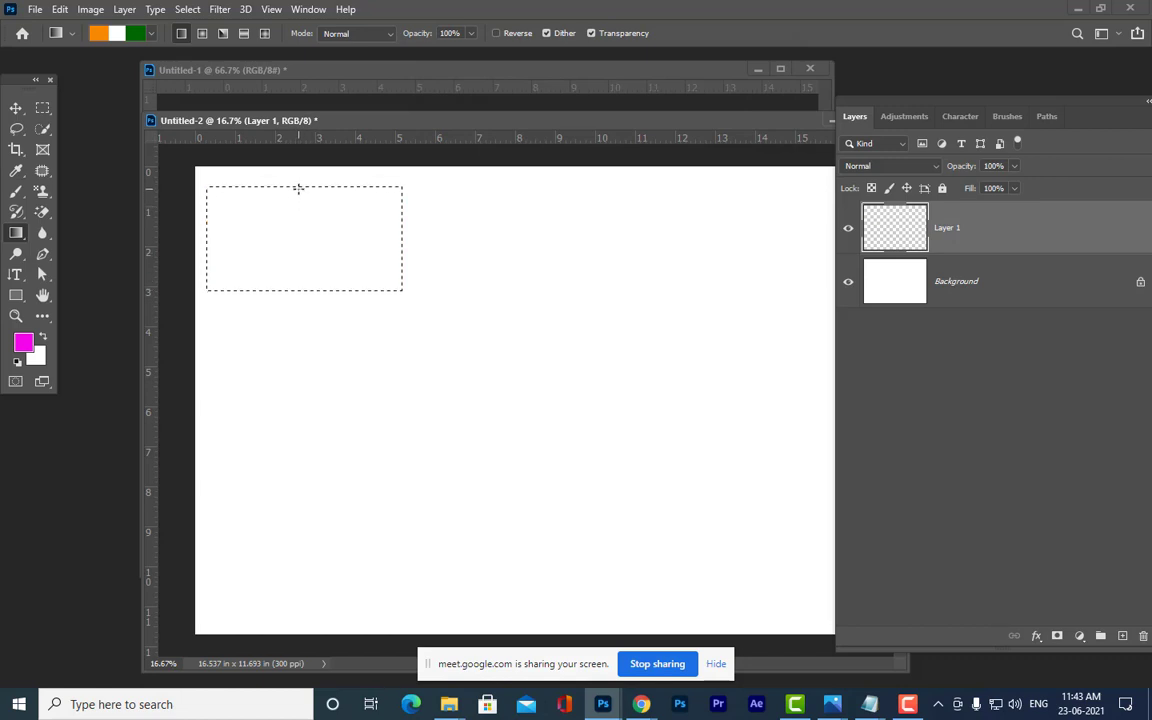
- Move the gradient's hard orange-to-white boundary to 38% and confirm the edited gradient
left_click(120, 34)
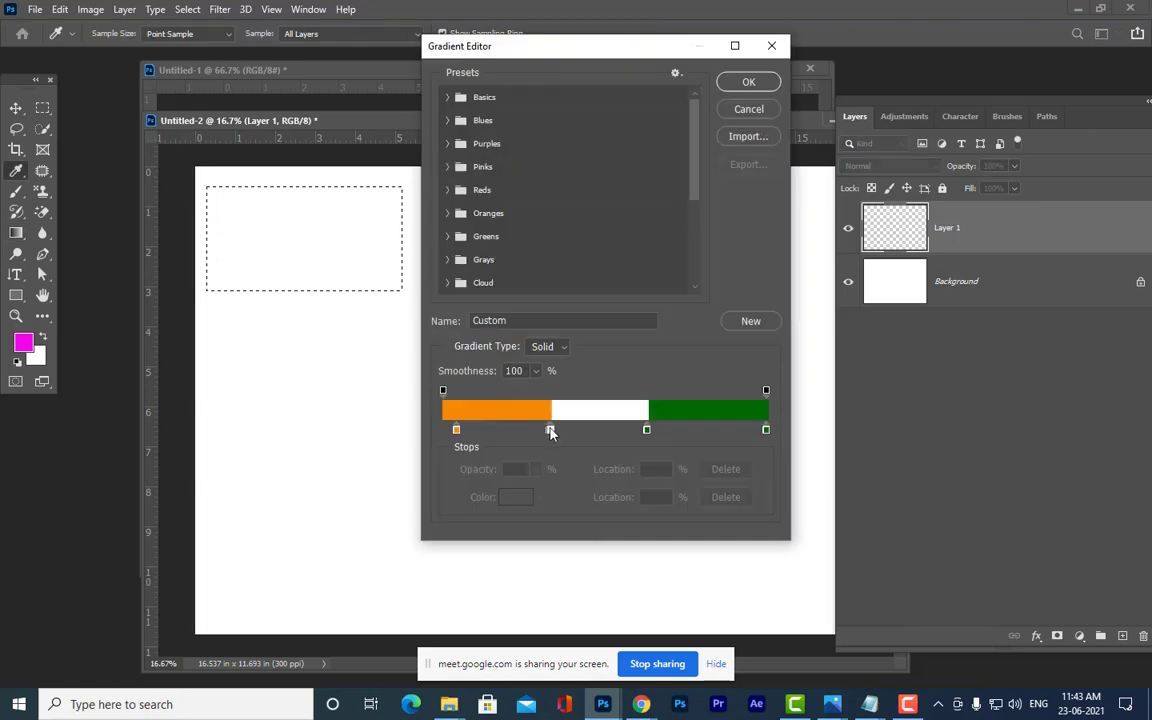
left_click_drag(548, 431, 568, 437)
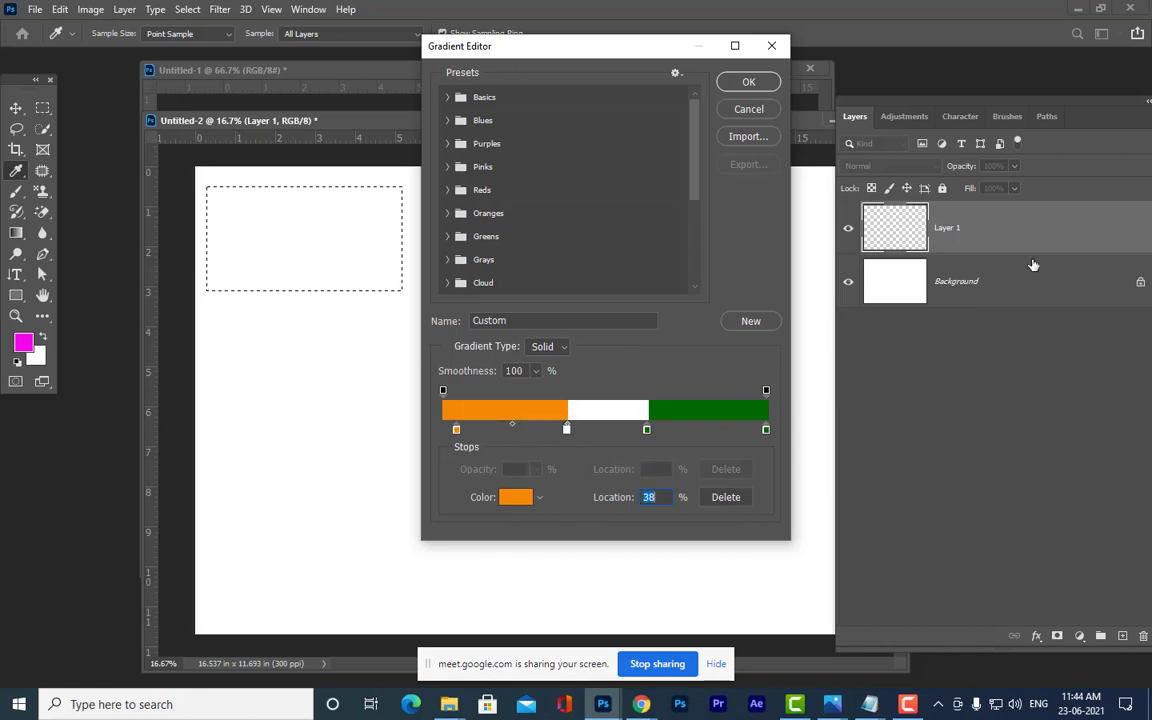
left_click(745, 83)
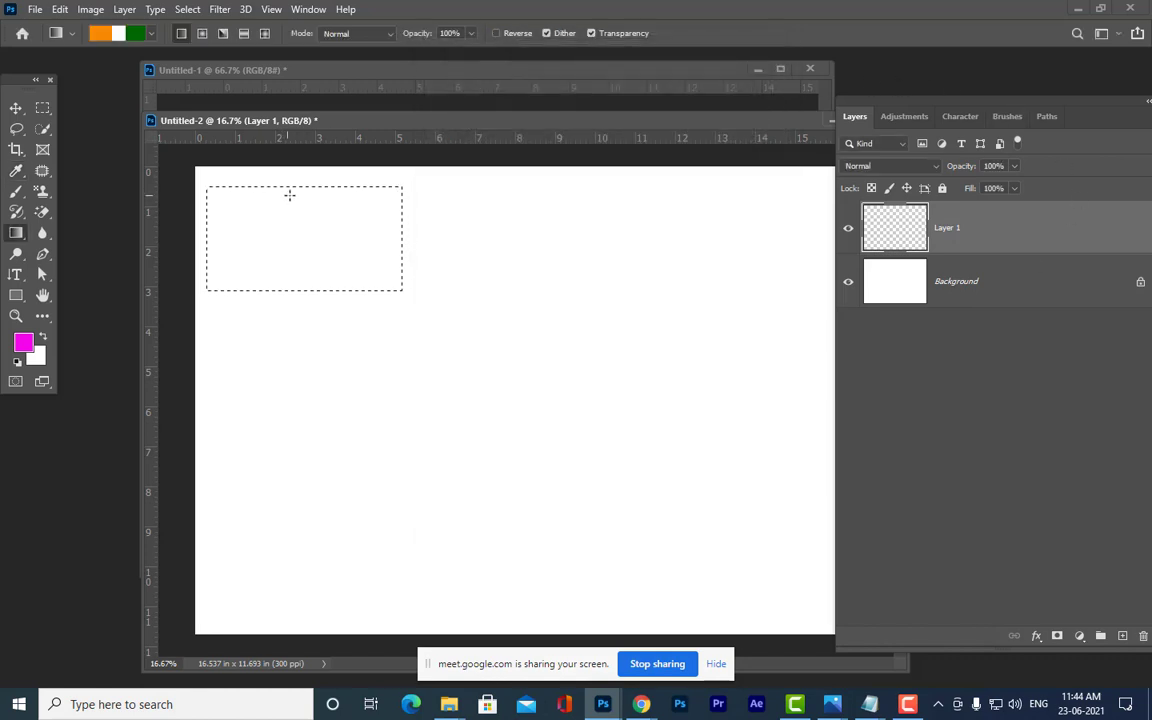
- Fill the selection on the new layer vertically with the tricolour in nearly equal bands, redoing the fill as needed, and deselect
left_click_drag(311, 190, 310, 283)
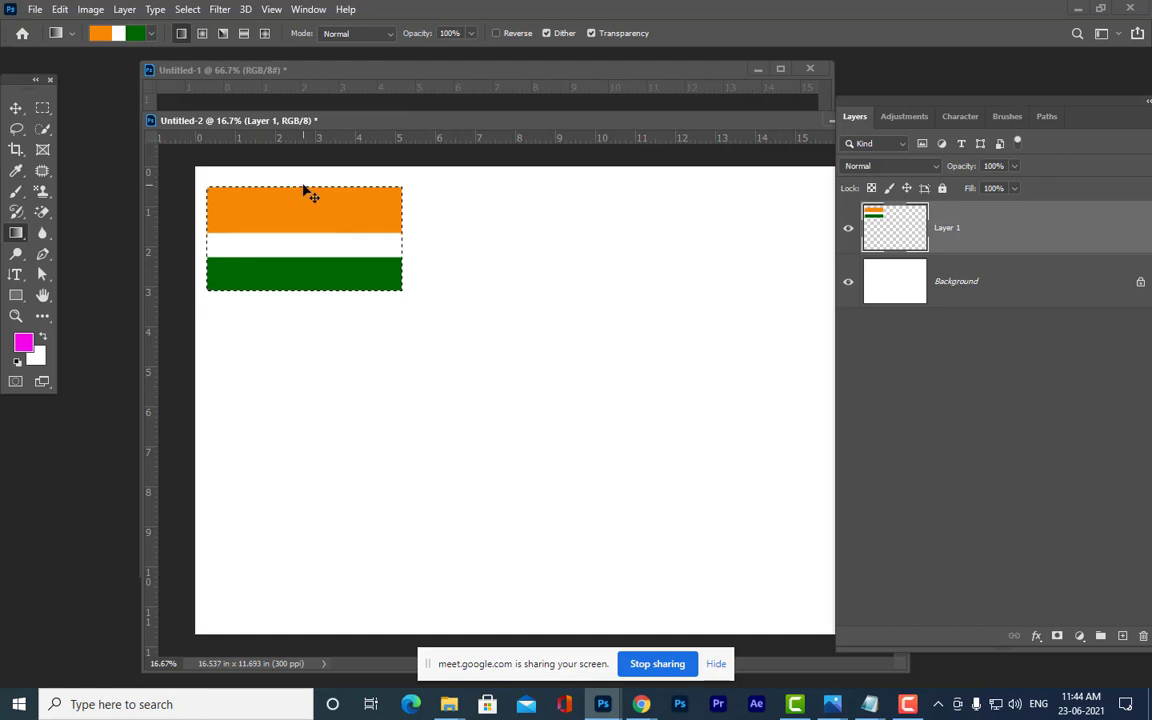
key("ctrl+z")
key("ctrl+shift+z")
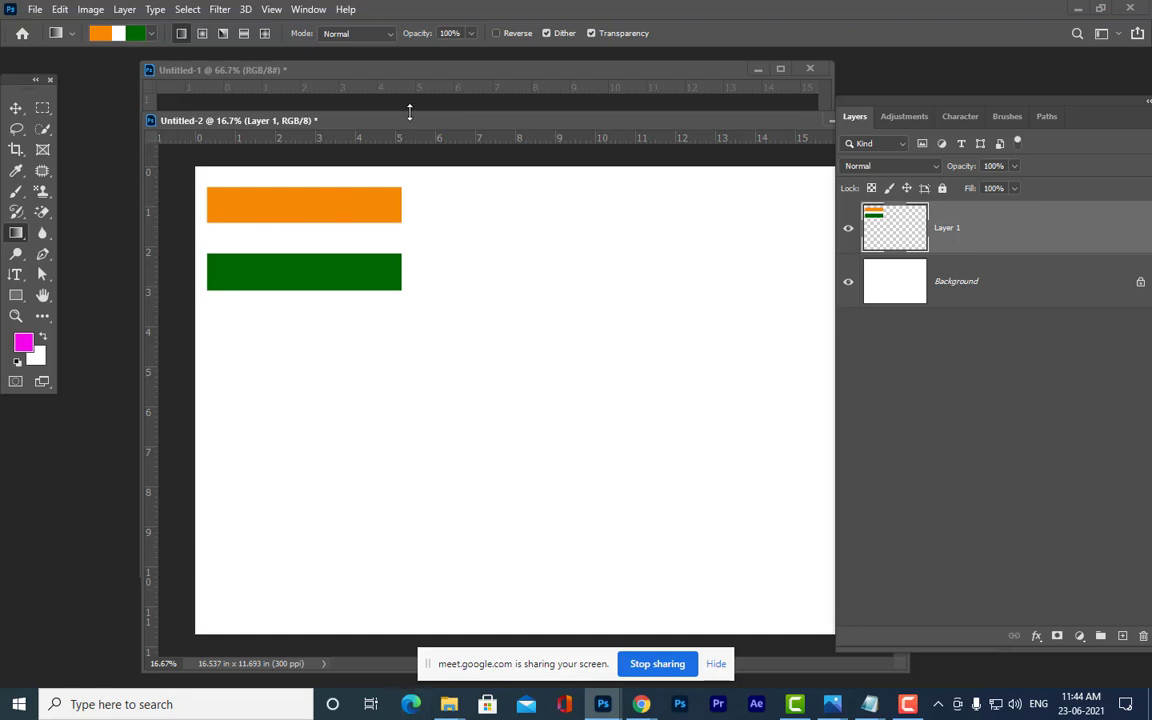
- Duplicate the flag with the Move tool into a grid of three columns and three rows, with 0.677 in gaps between columns
left_click_drag(409, 121, 382, 115)
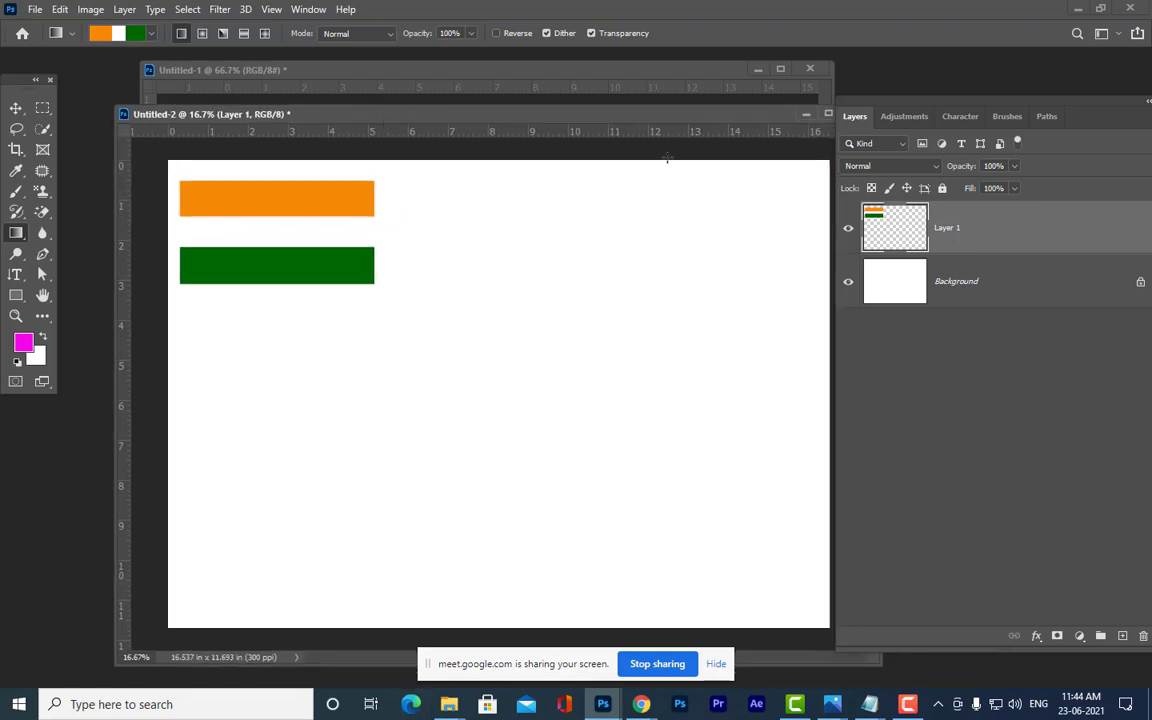
left_click(15, 108)
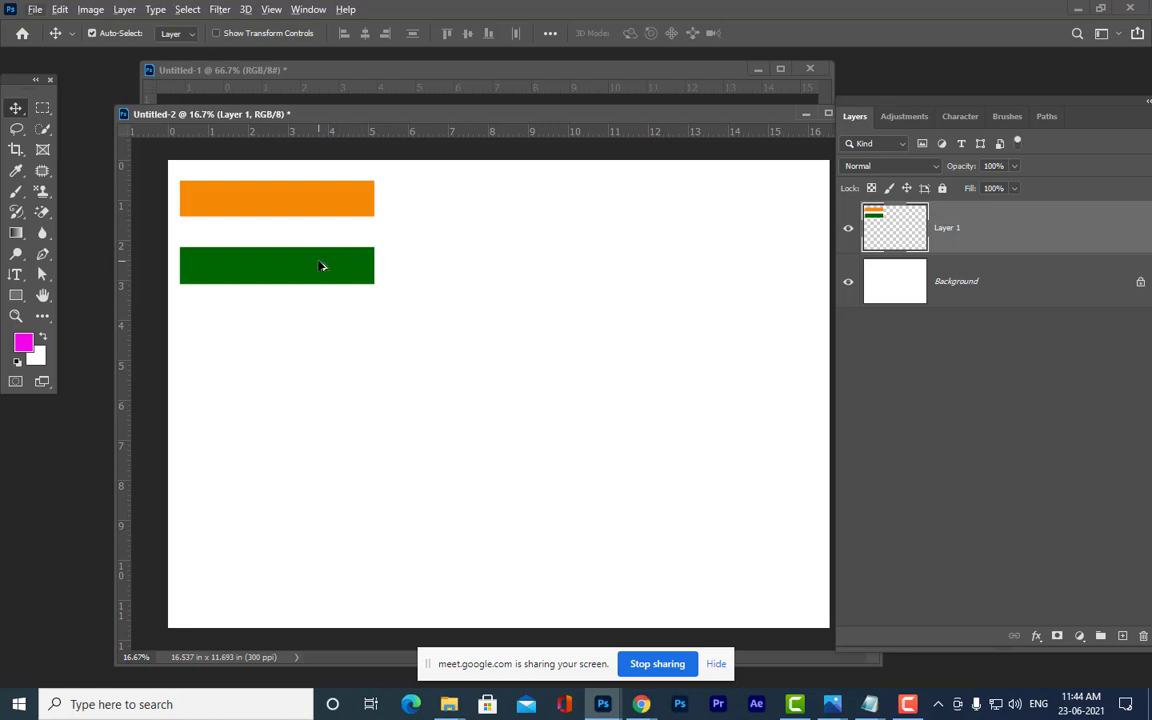
left_click_drag(315, 265, 714, 303)
key("ctrl+minus")
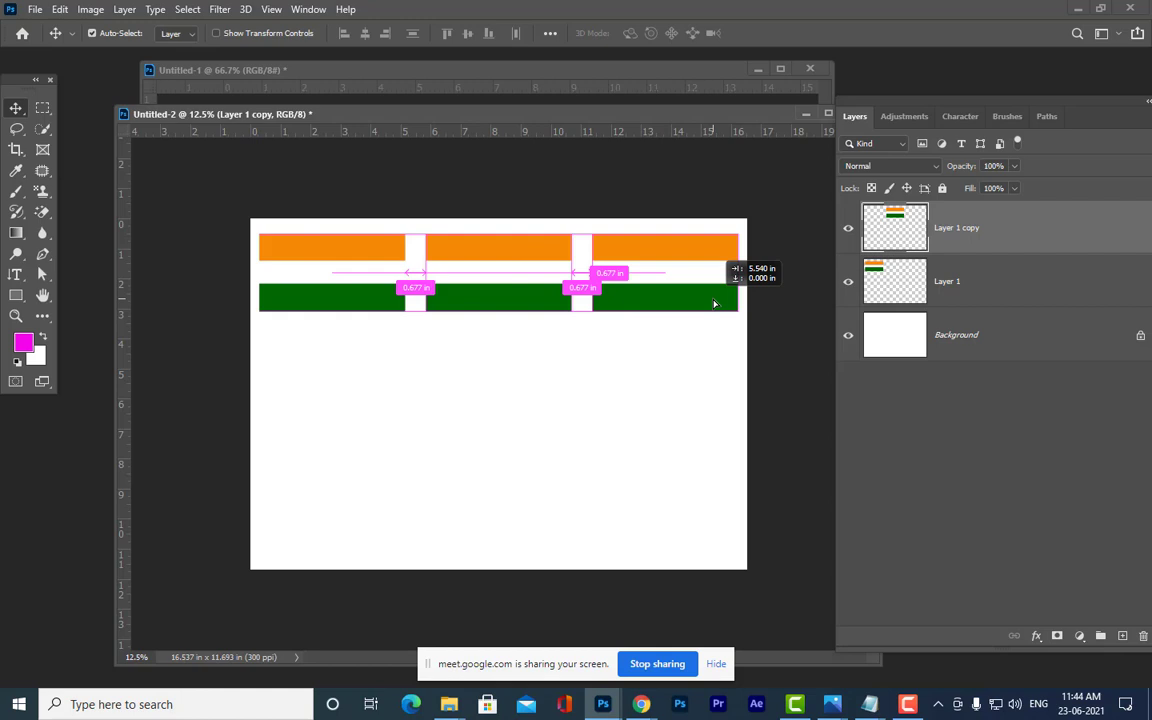
left_click_drag(714, 303, 714, 303)
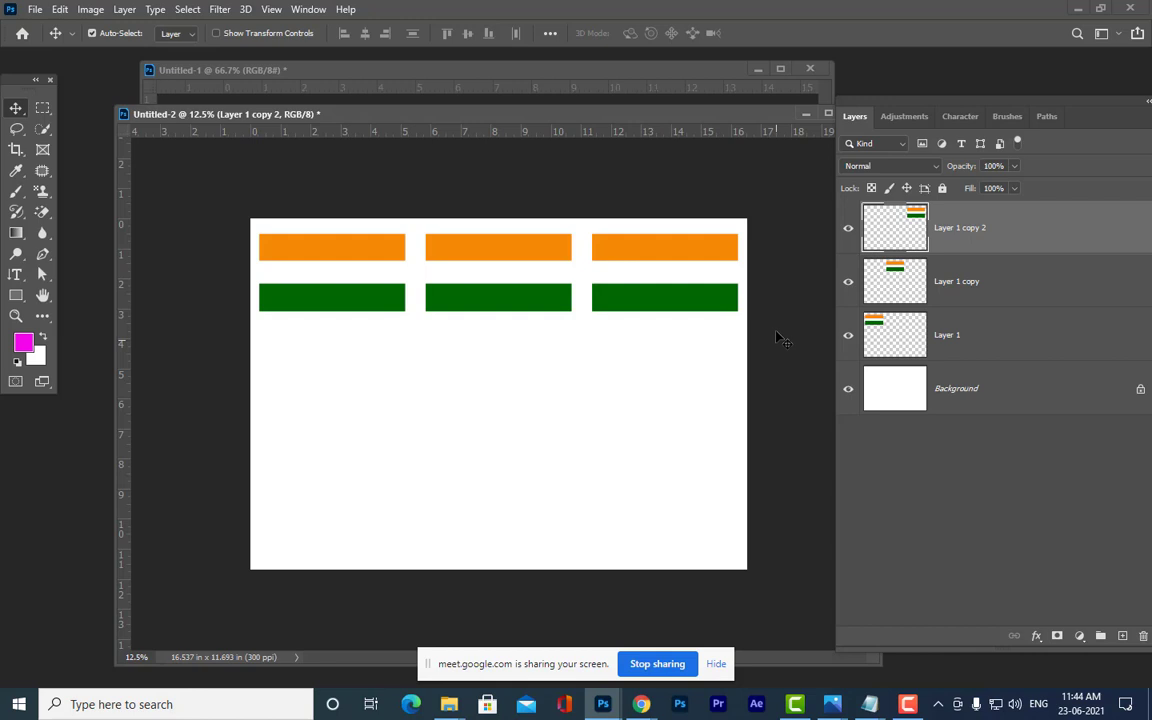
left_click_drag(666, 301, 499, 388)
left_click_drag(499, 388, 681, 484)
- Reset the foreground and background colours to their defaults and fill the Background layer with black
scroll(1040, 410, "down", 1)
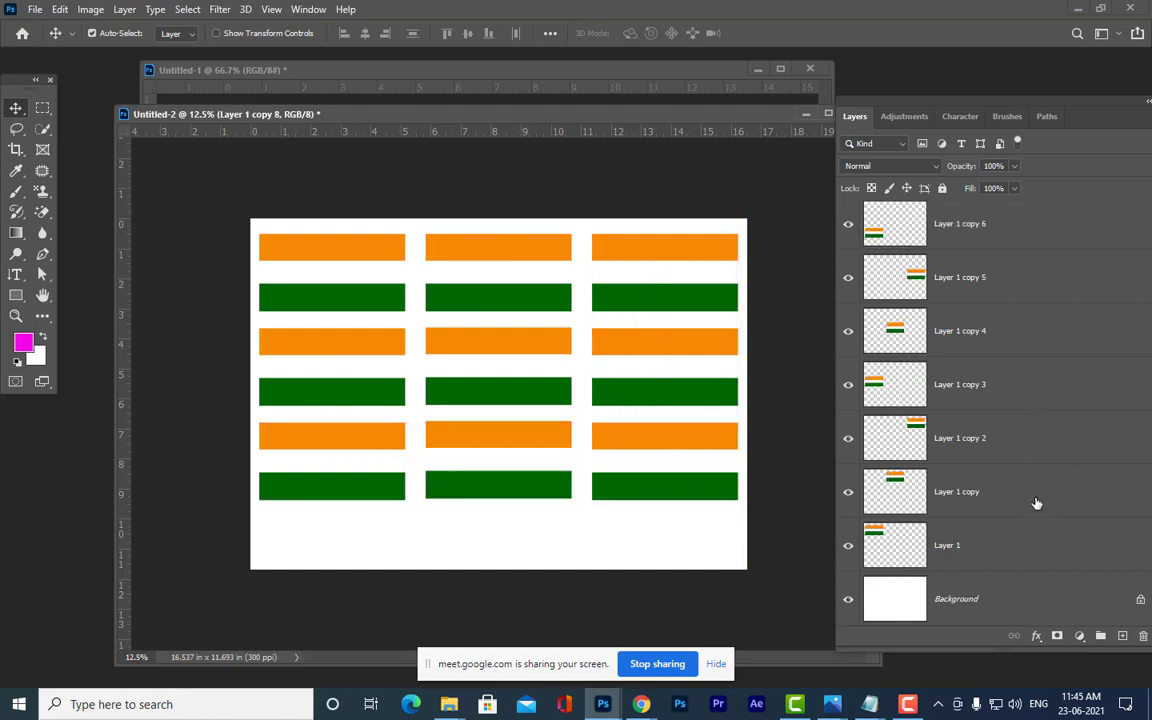
left_click(1028, 607)
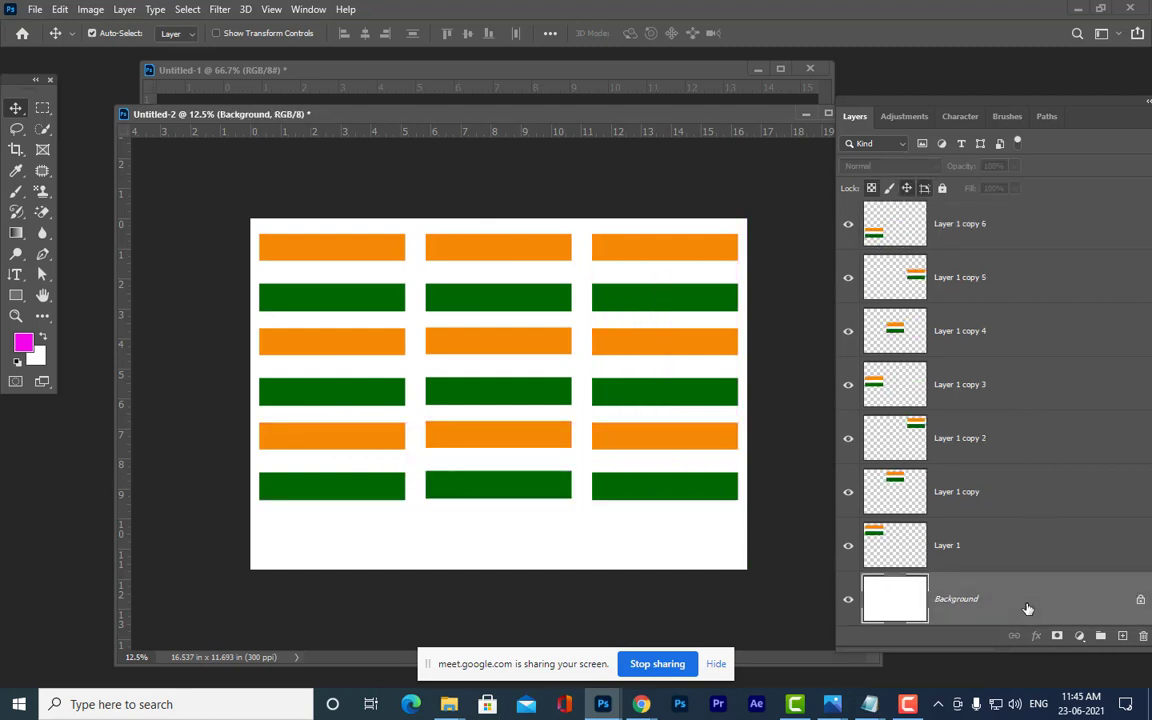
key("d")
key("alt+Delete")
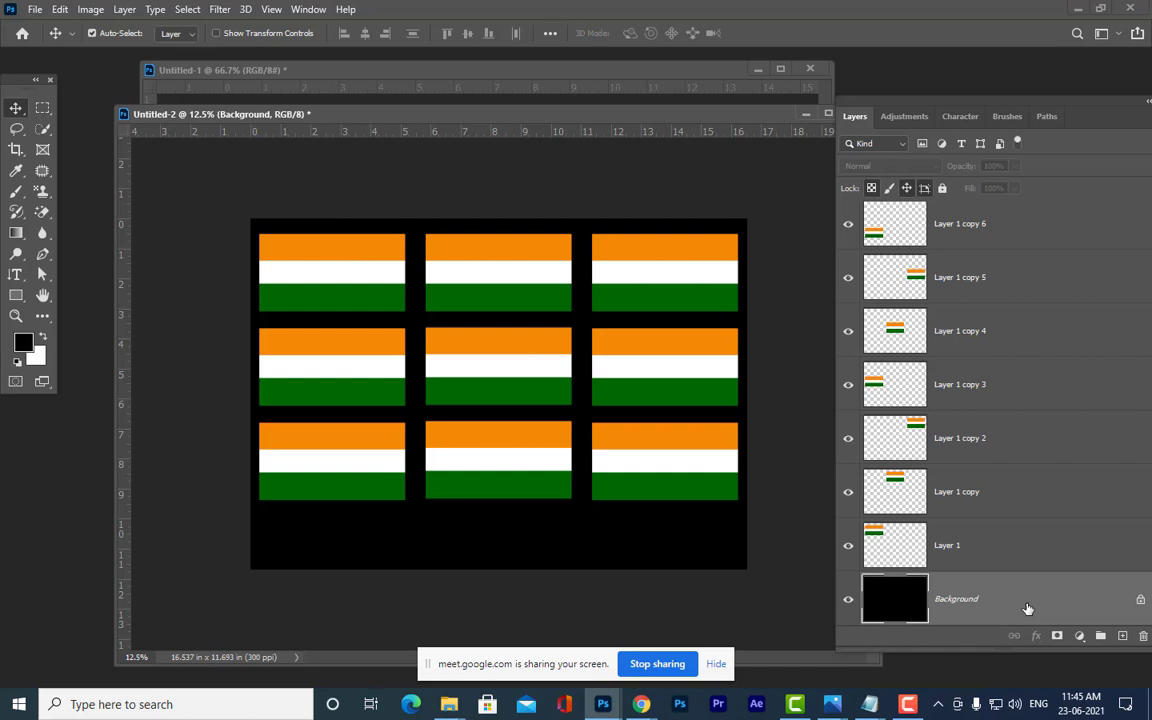
- Delete the flag layers from Layer 1 copy 6 down to Layer 1
left_click(942, 213)
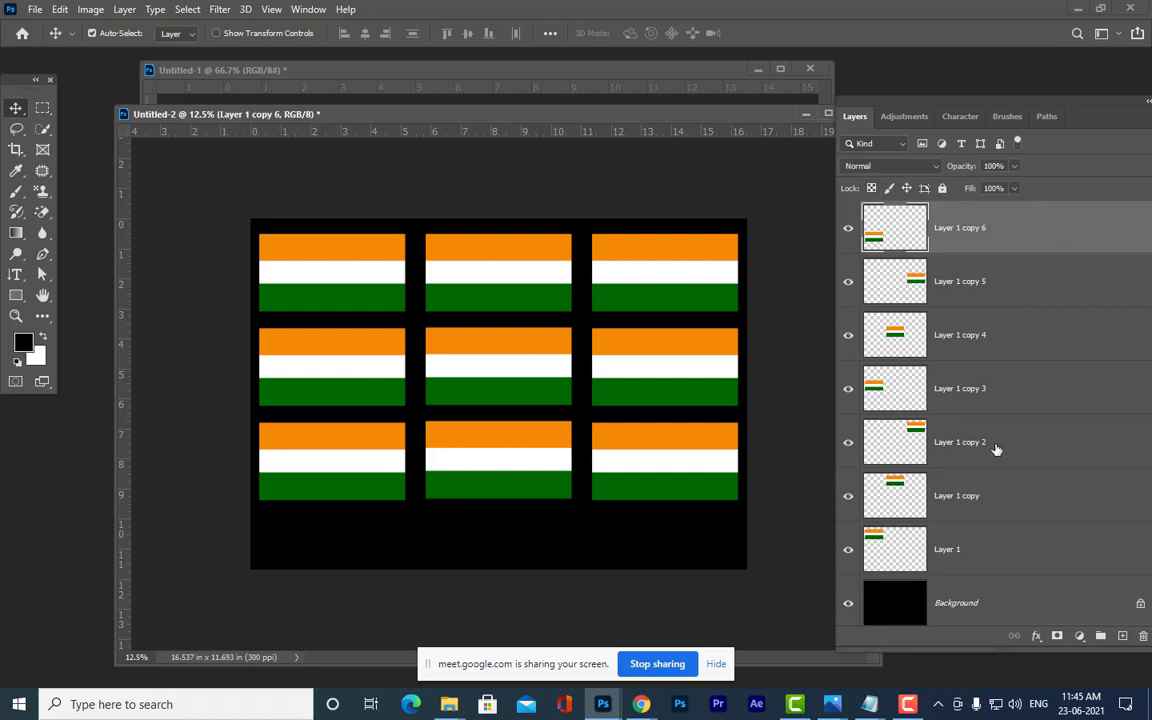
left_click(1006, 548, "shift")
key("Delete")
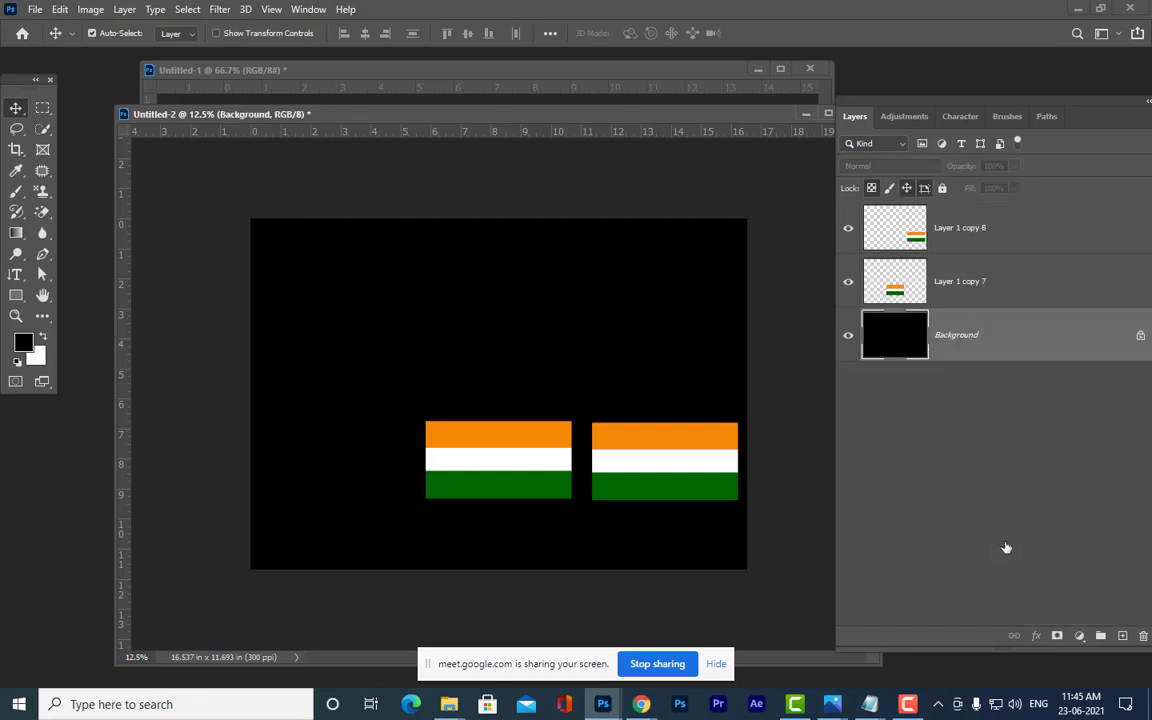
- Delete the two remaining flag layers, Layer 1 copy 8 and Layer 1 copy 7, leaving only the black Background
left_click(974, 220)
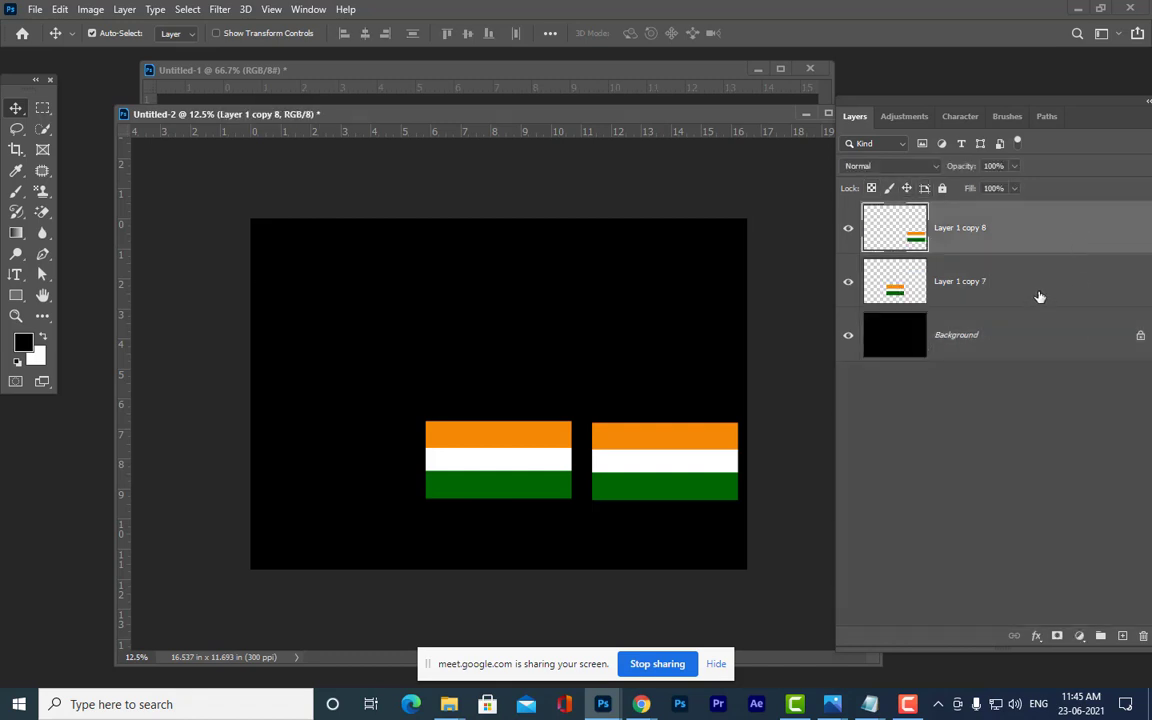
left_click(1039, 297, "shift")
key("Delete")
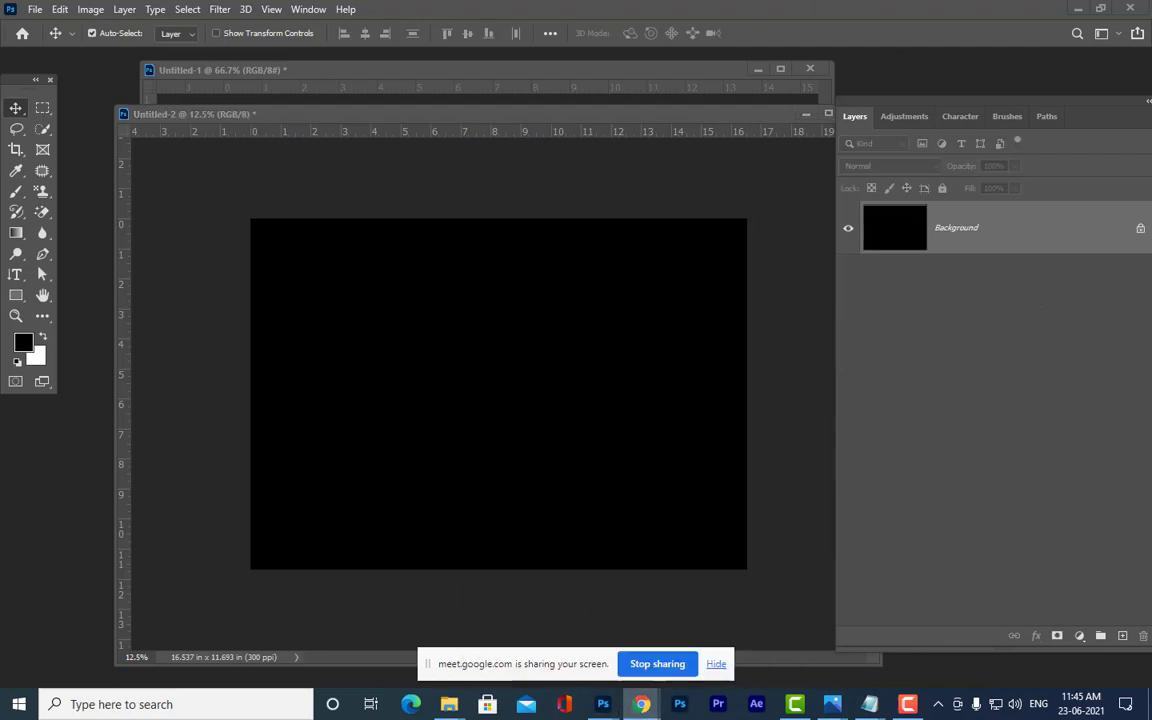
- Switch to Chrome, search Google Images for "bangladesh flag" as a reference, and return to Photoshop
left_click(771, 659)
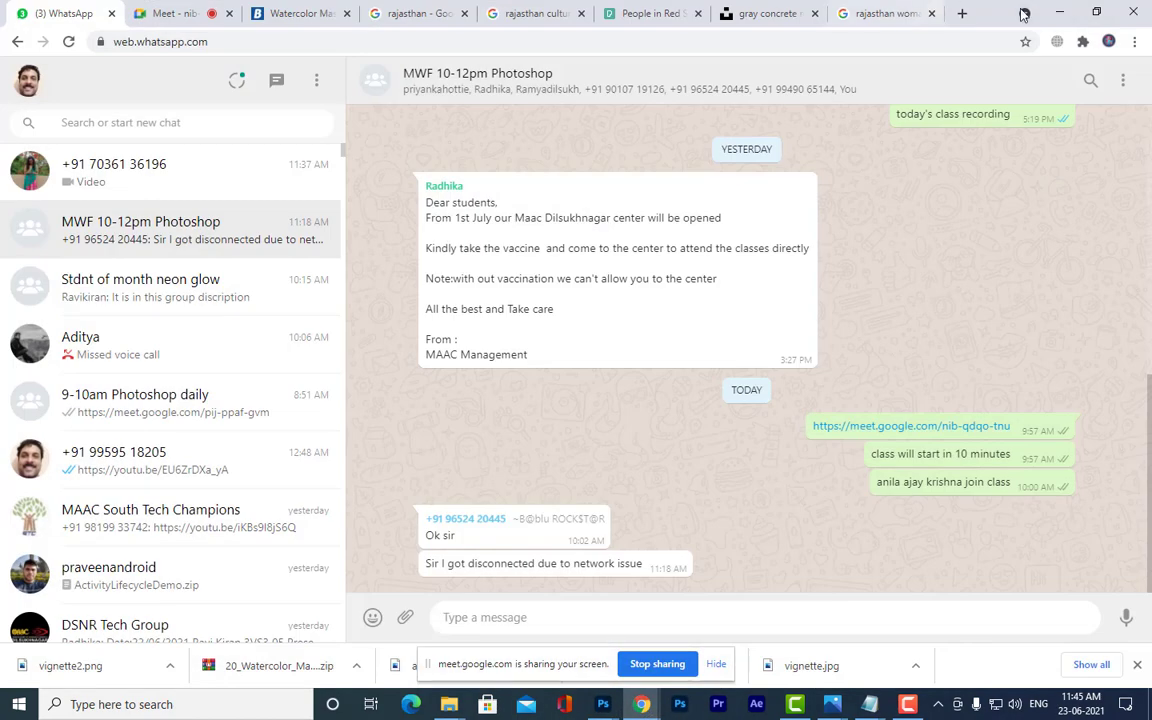
left_click(945, 13)
left_click(1040, 109)
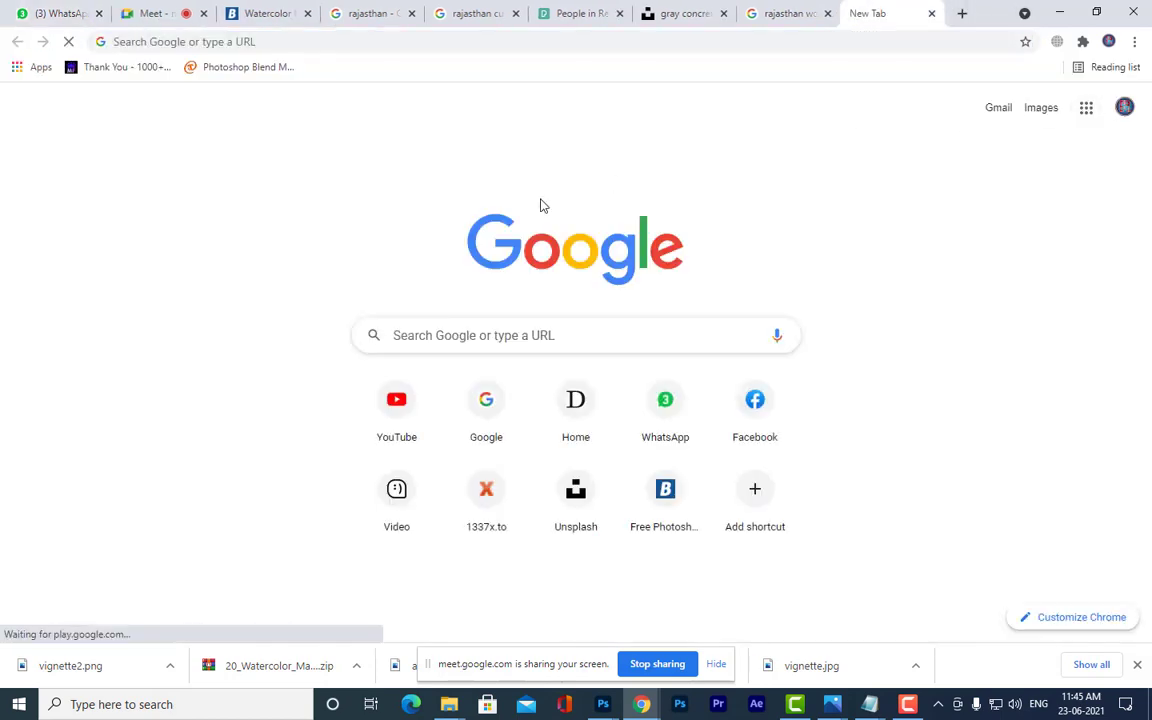
type("ba")
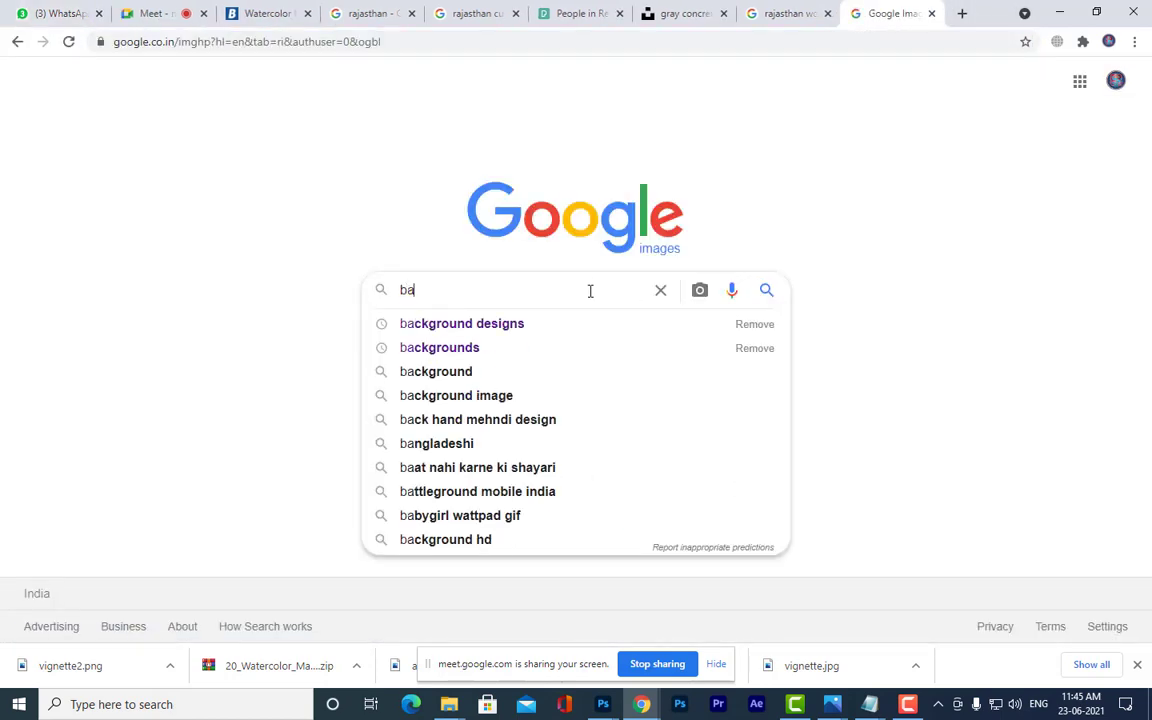
type("ng")
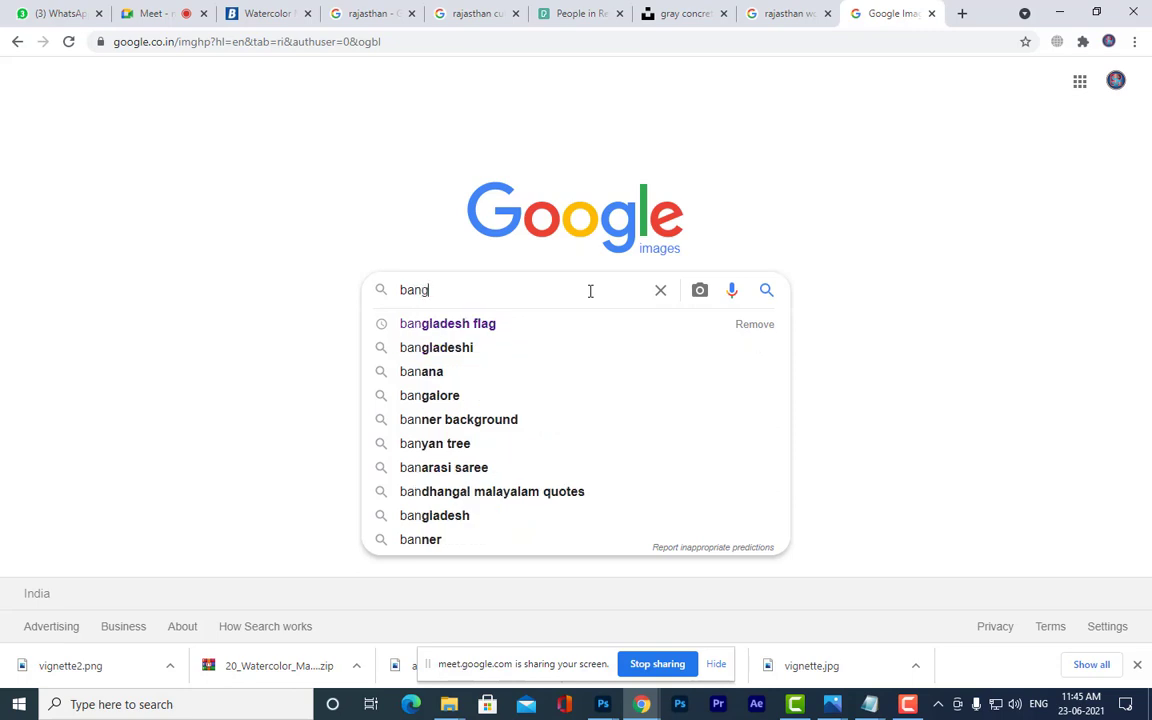
key("Down")
key("Return")
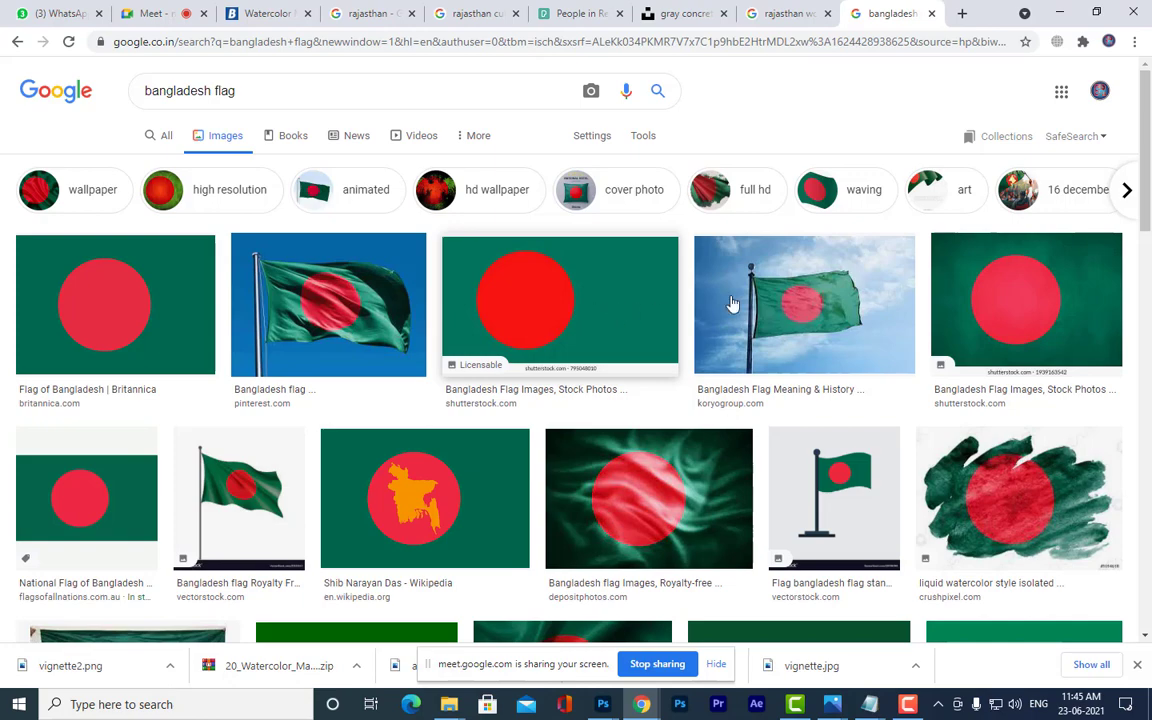
left_click(1066, 15)
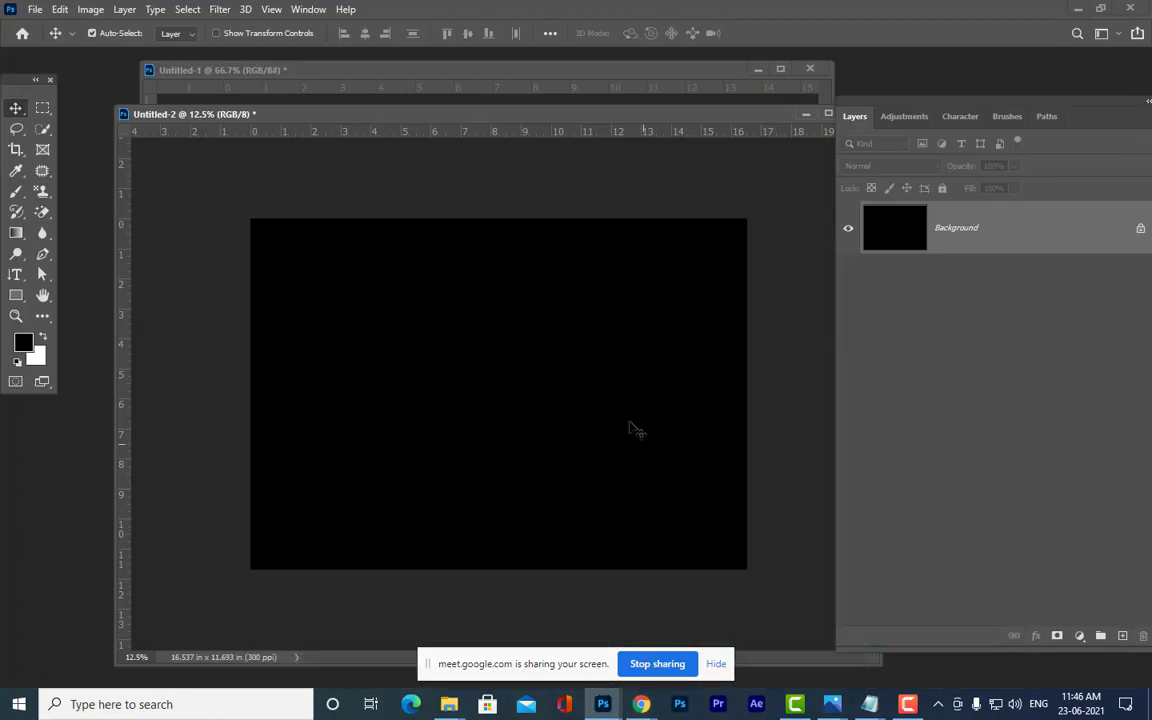
- Edit the tricolour in the Gradient Editor, removing the white and inner green stops and placing the orange stop at 8%
left_click_drag(392, 120, 405, 126)
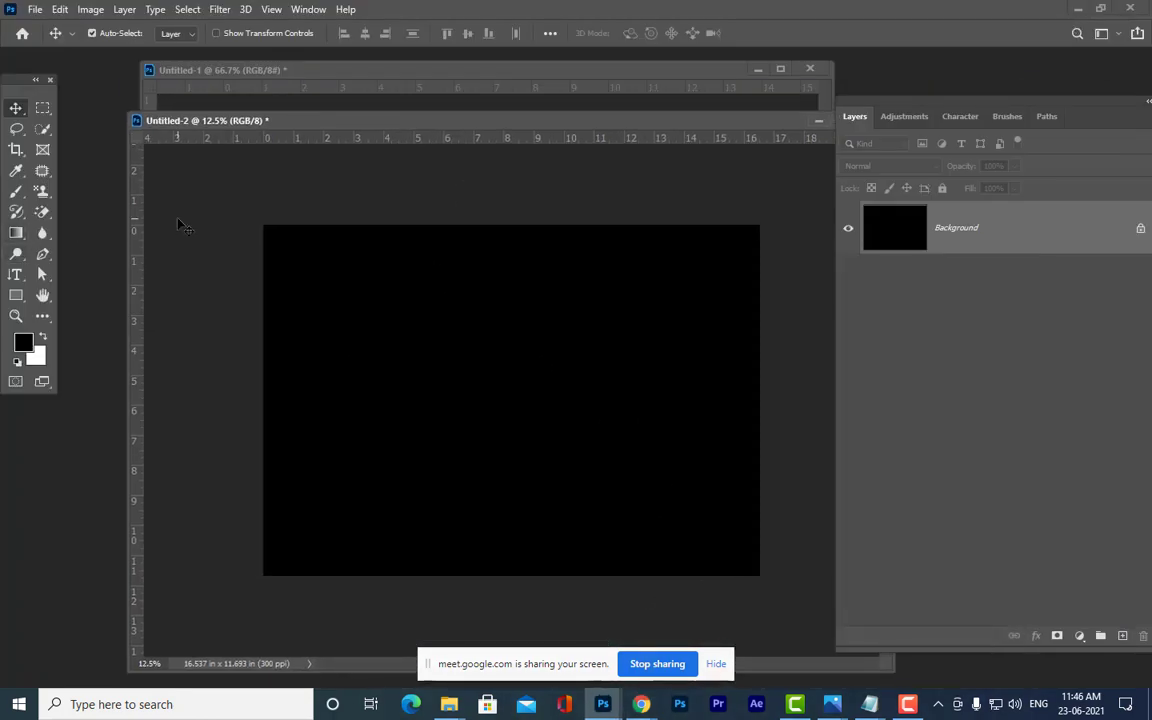
key("g")
left_click(104, 34)
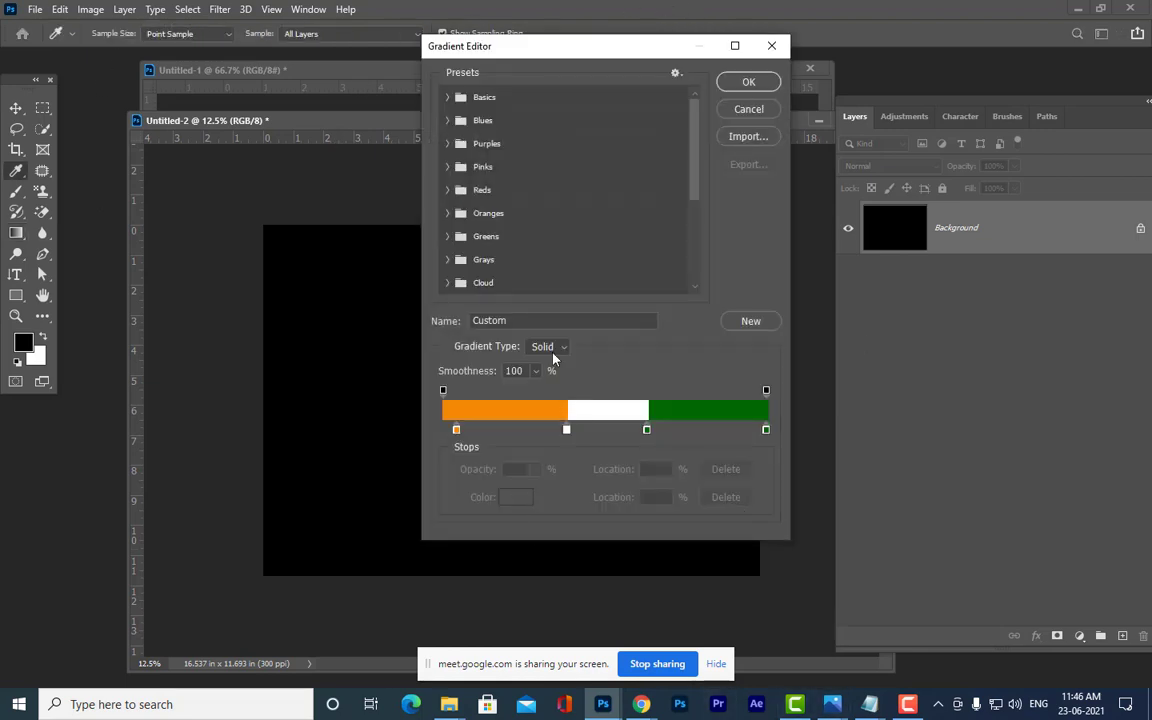
left_click_drag(566, 430, 576, 620)
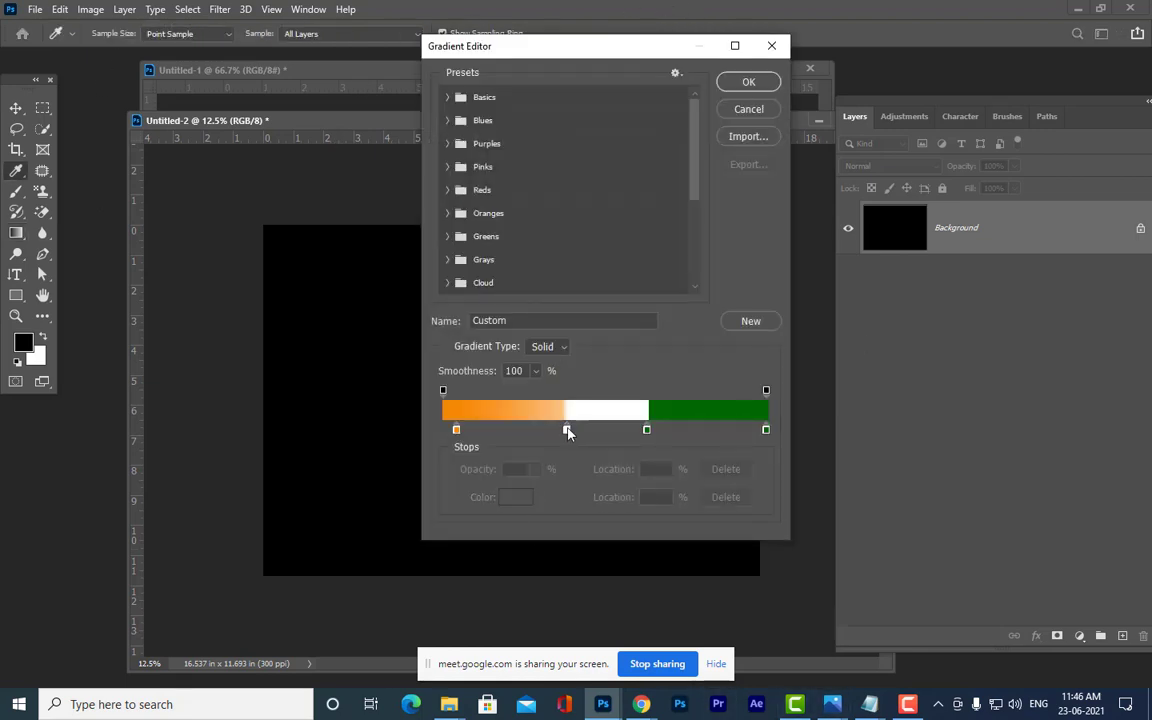
left_click_drag(648, 430, 595, 600)
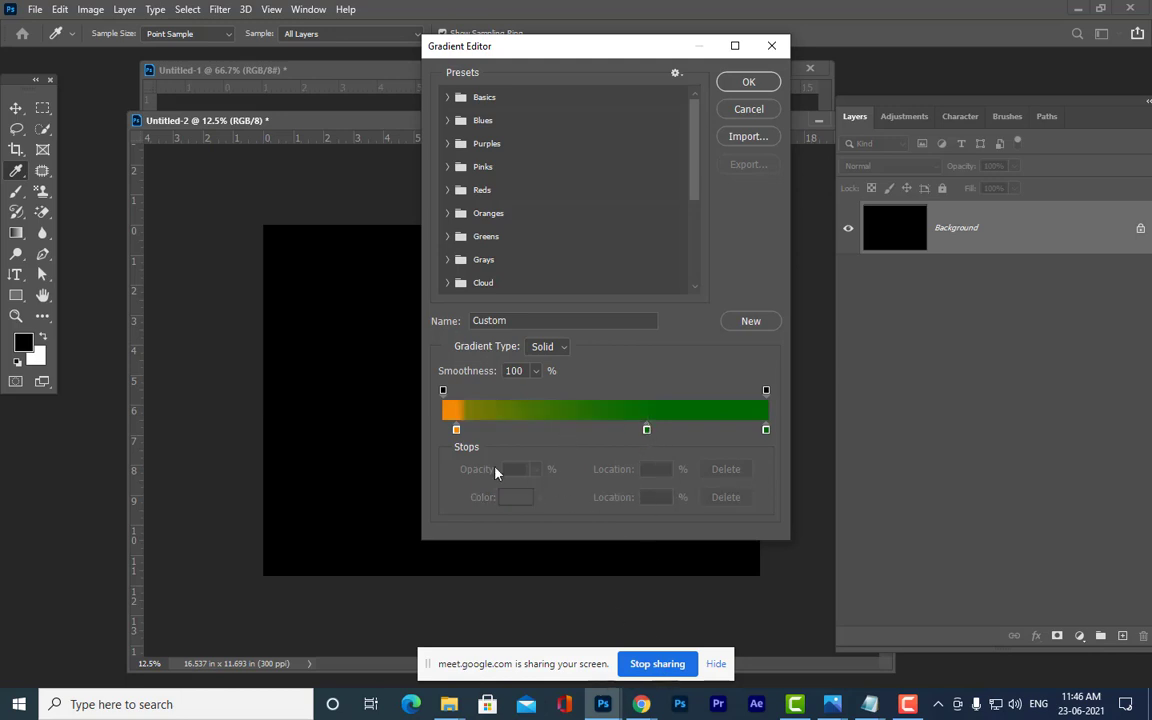
left_click_drag(456, 430, 444, 430)
left_click_drag(646, 430, 600, 520)
left_click_drag(444, 432, 468, 433)
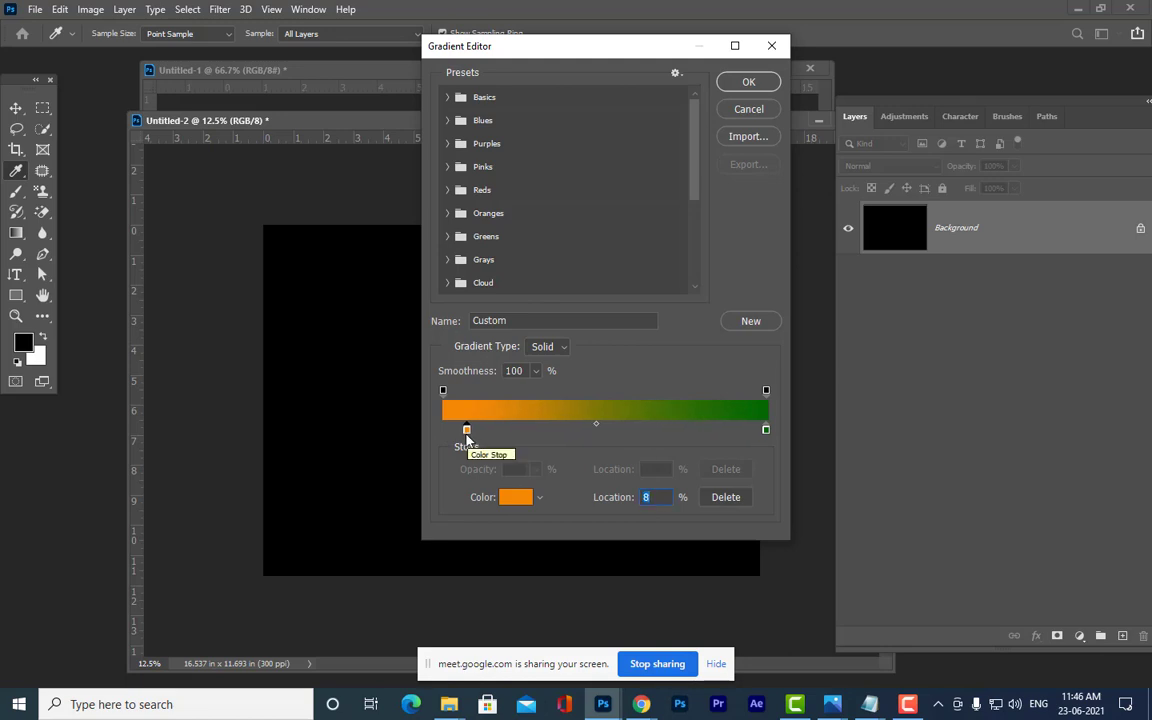
- Recolour the gradient's orange stop dark green (#086401) and its end stop at 100% red (#fc0909)
double_click(466, 429)
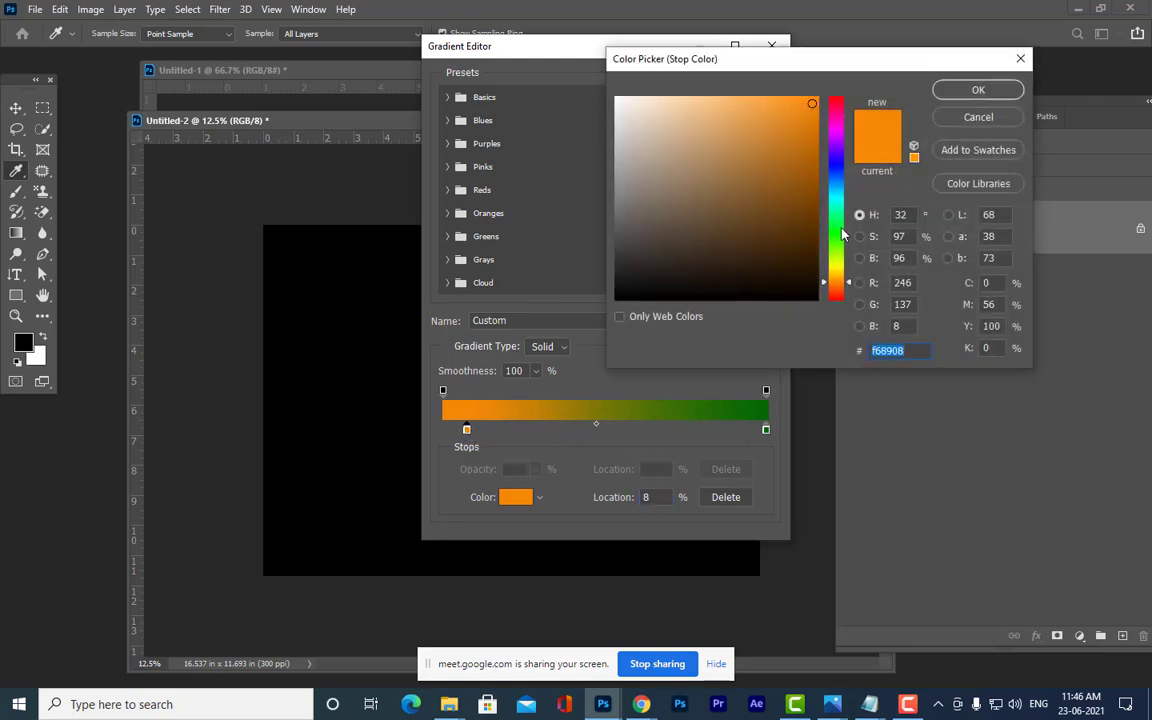
left_click(838, 235)
left_click(816, 220)
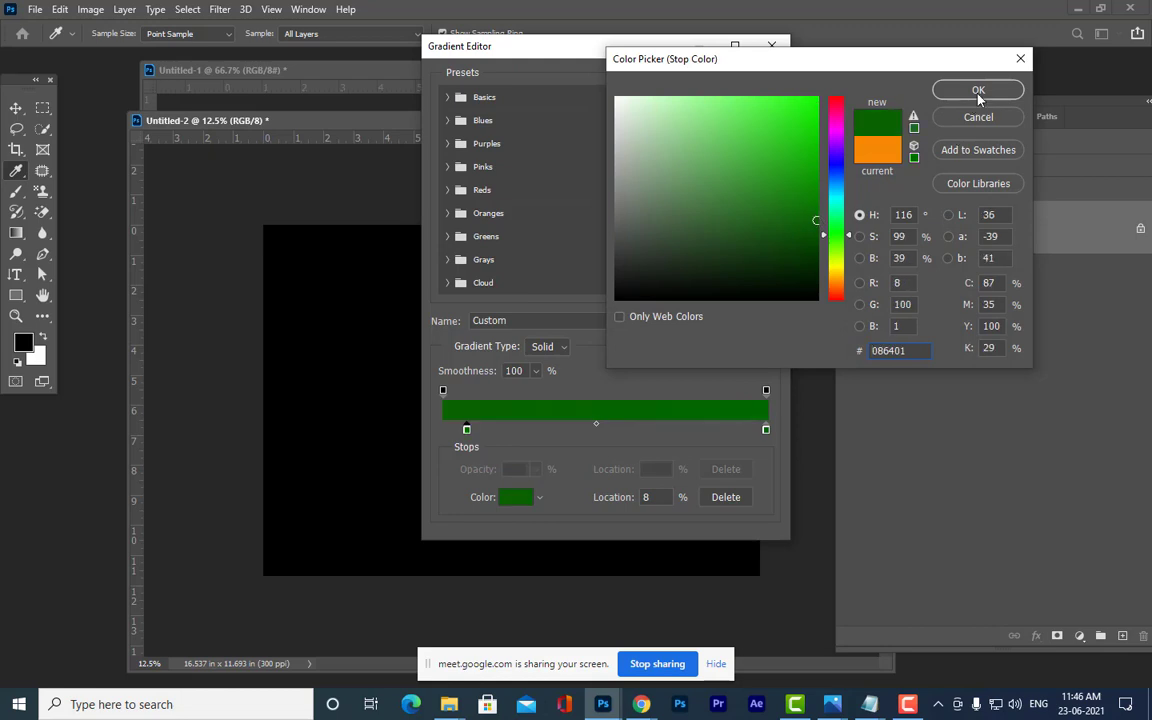
left_click(978, 91)
double_click(766, 429)
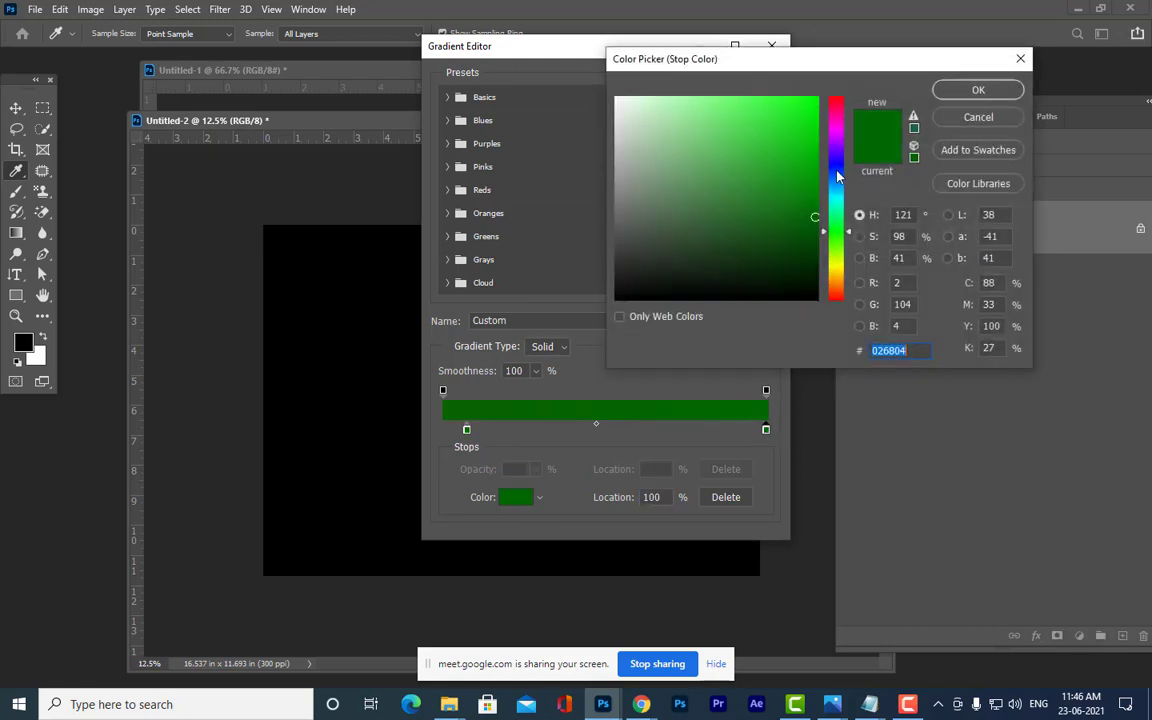
left_click(836, 97)
left_click(818, 98)
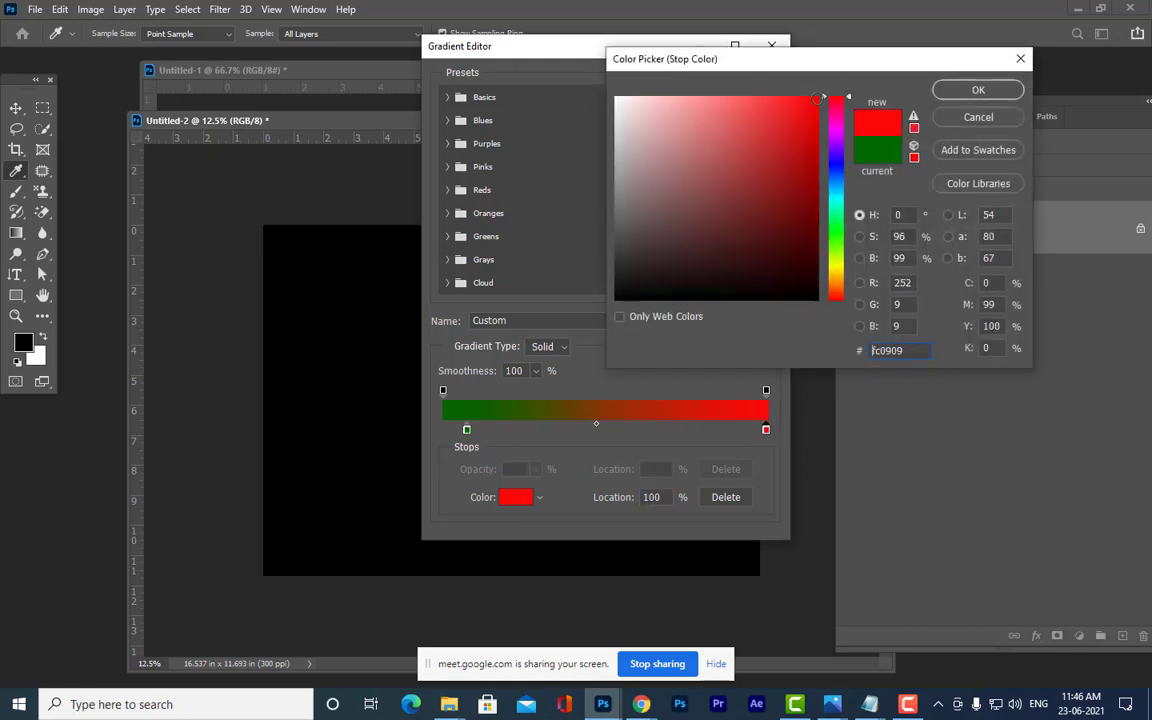
left_click(978, 90)
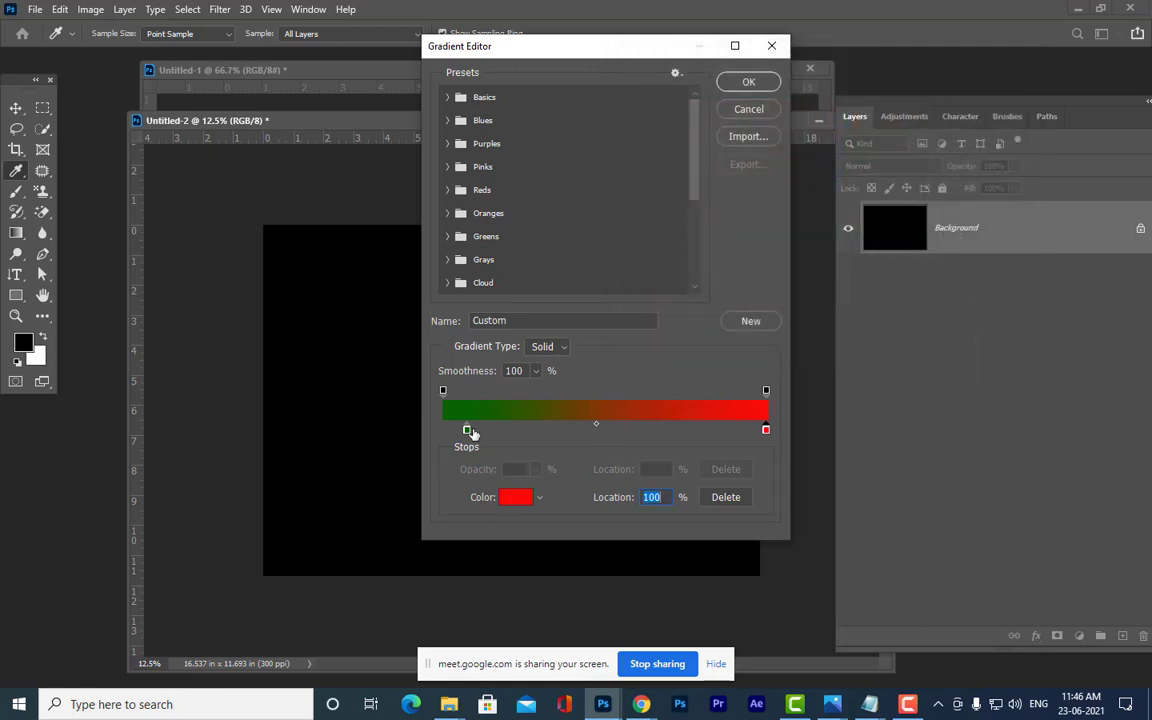
- Move the green stop to 0%, duplicate the green and red stops inward, and join the duplicates in a hard edge at 45%
left_click_drag(470, 432, 443, 432)
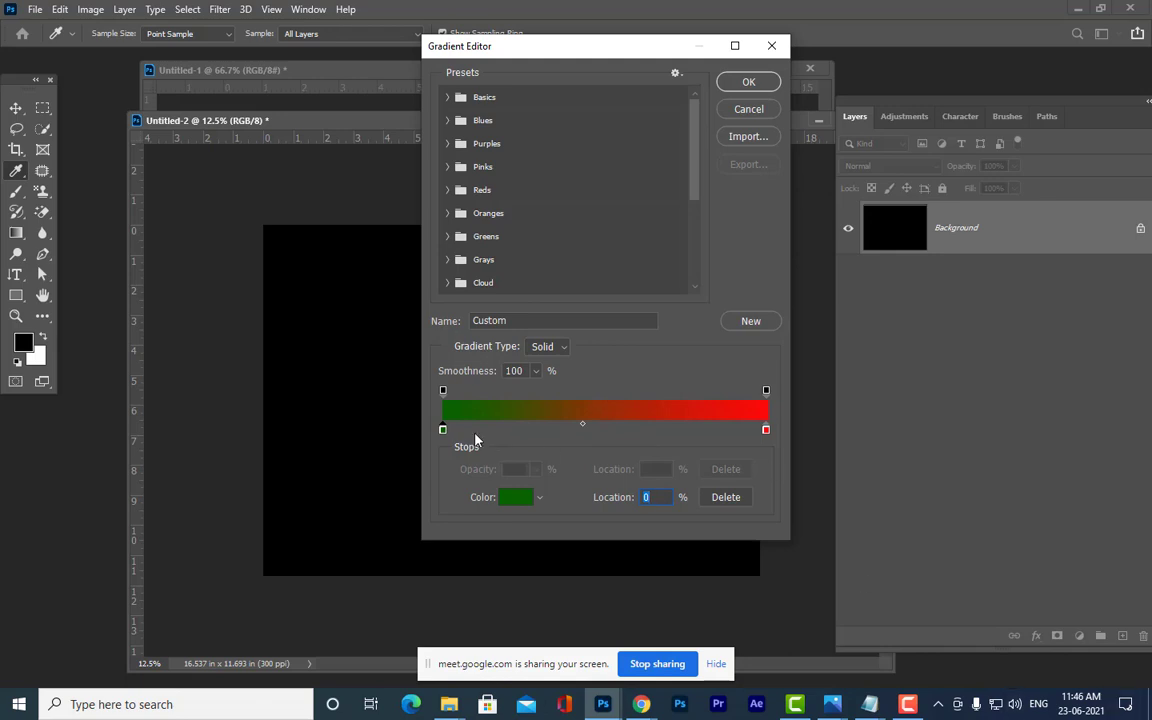
left_click_drag(443, 429, 555, 429)
left_click(443, 429)
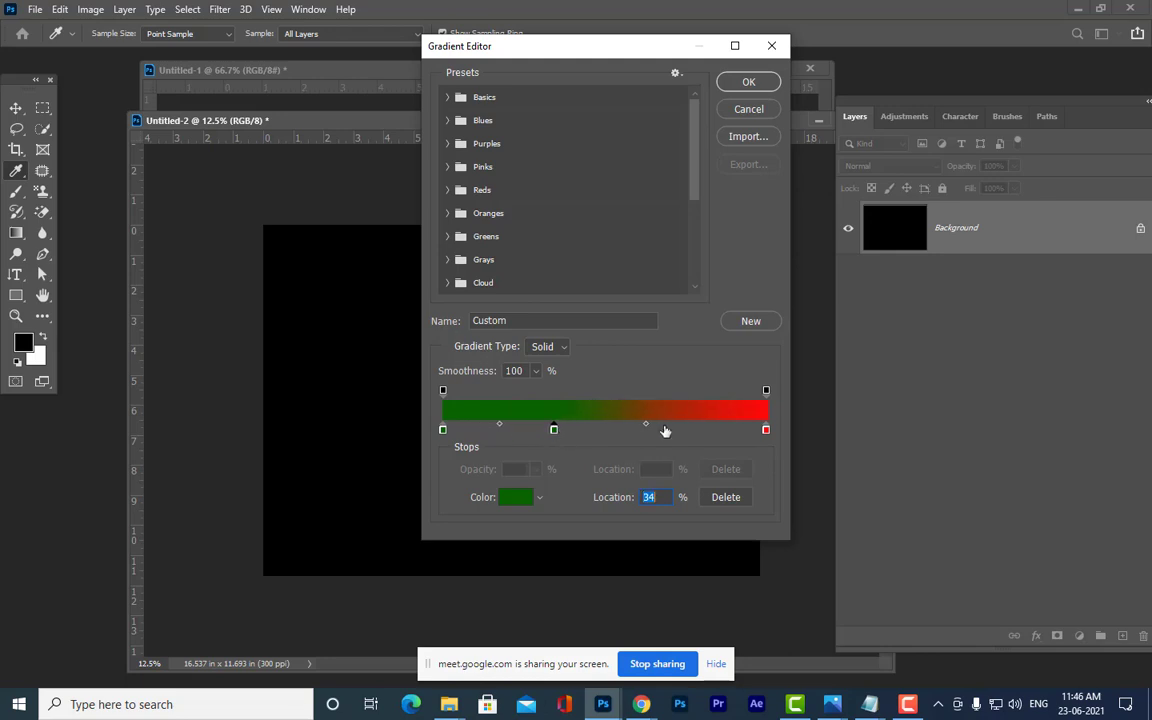
left_click_drag(764, 429, 677, 432)
left_click(761, 429)
left_click(554, 431)
left_click_drag(554, 431, 589, 429)
left_click_drag(679, 431, 591, 429)
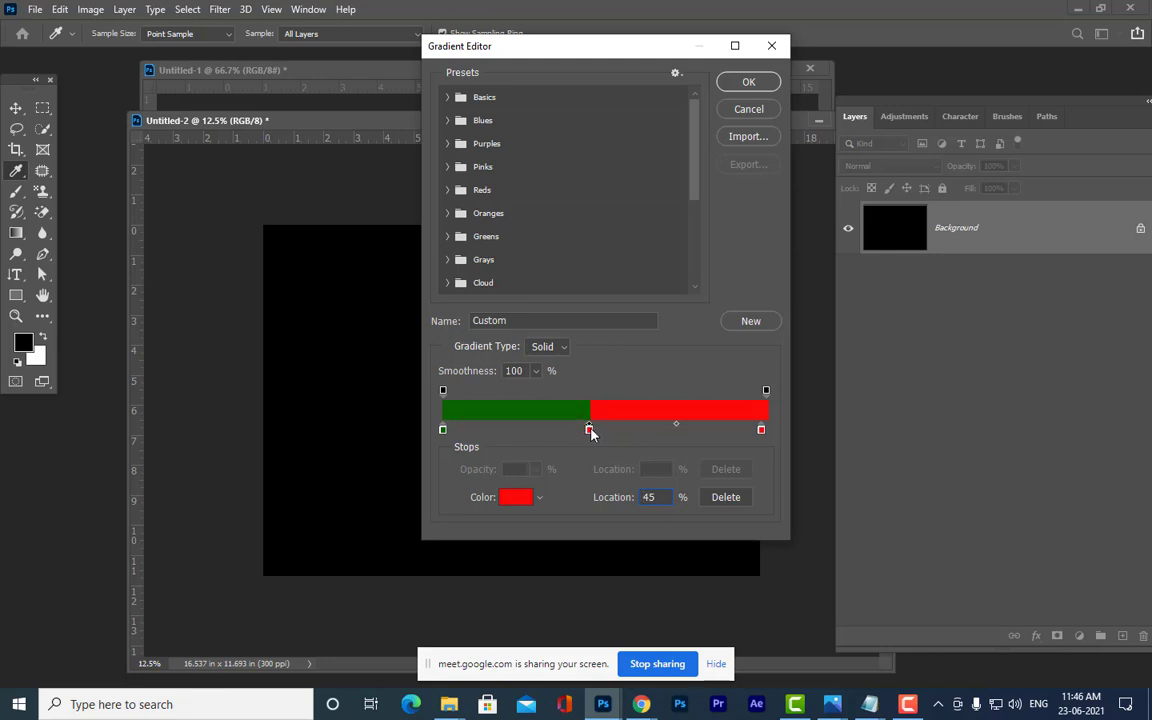
- Shift the hard edge between green and red to 70% by moving both inner stops, and accept the gradient
left_click_drag(591, 431, 591, 431)
left_click_drag(589, 430, 702, 437)
left_click_drag(542, 430, 671, 432)
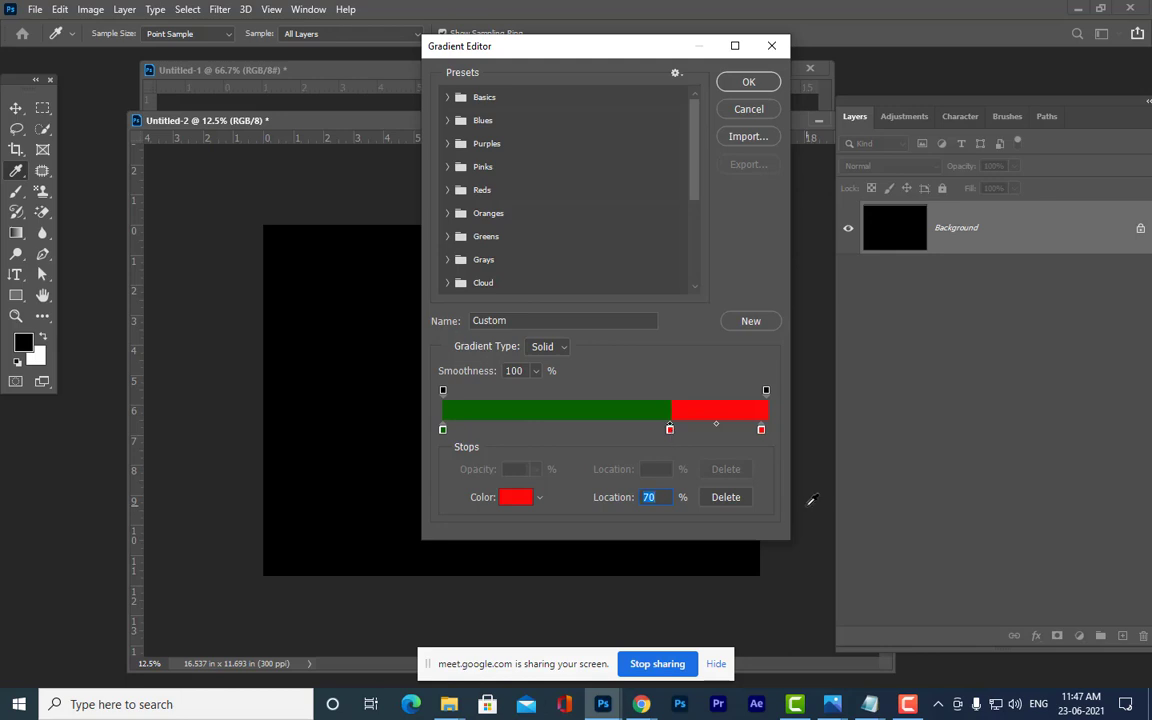
left_click(746, 88)
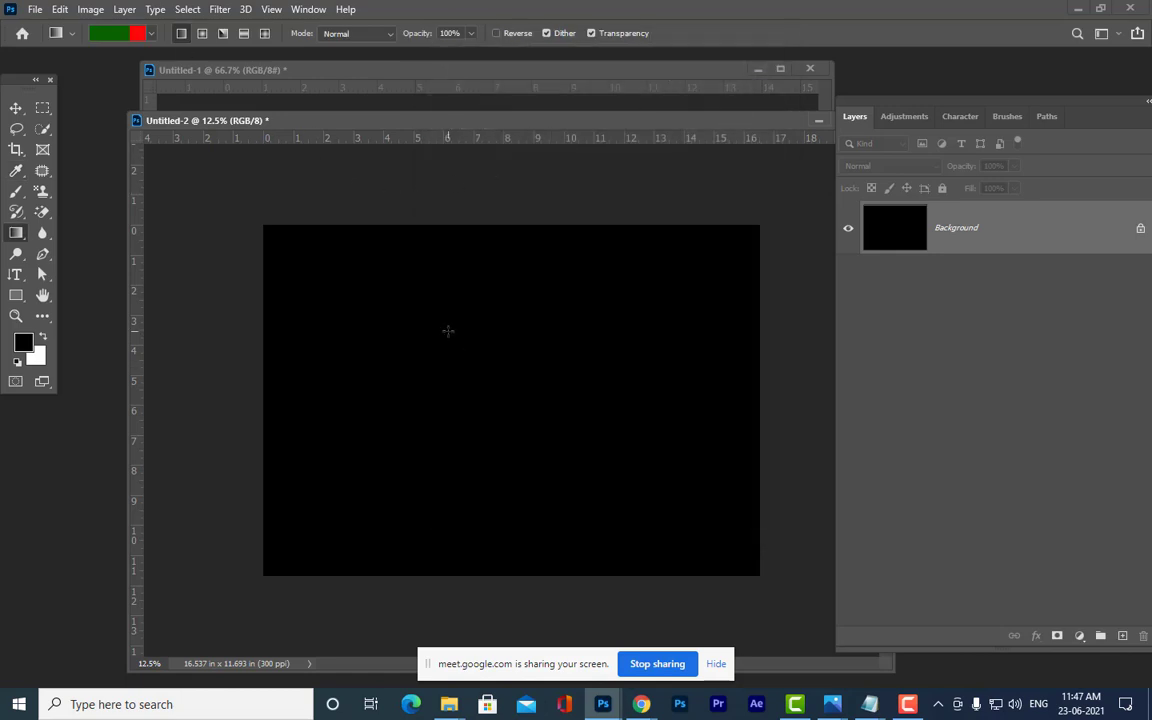
- Try the green-red gradient as a diagonal linear fill on the Background layer and undo it
left_click_drag(448, 331, 624, 488)
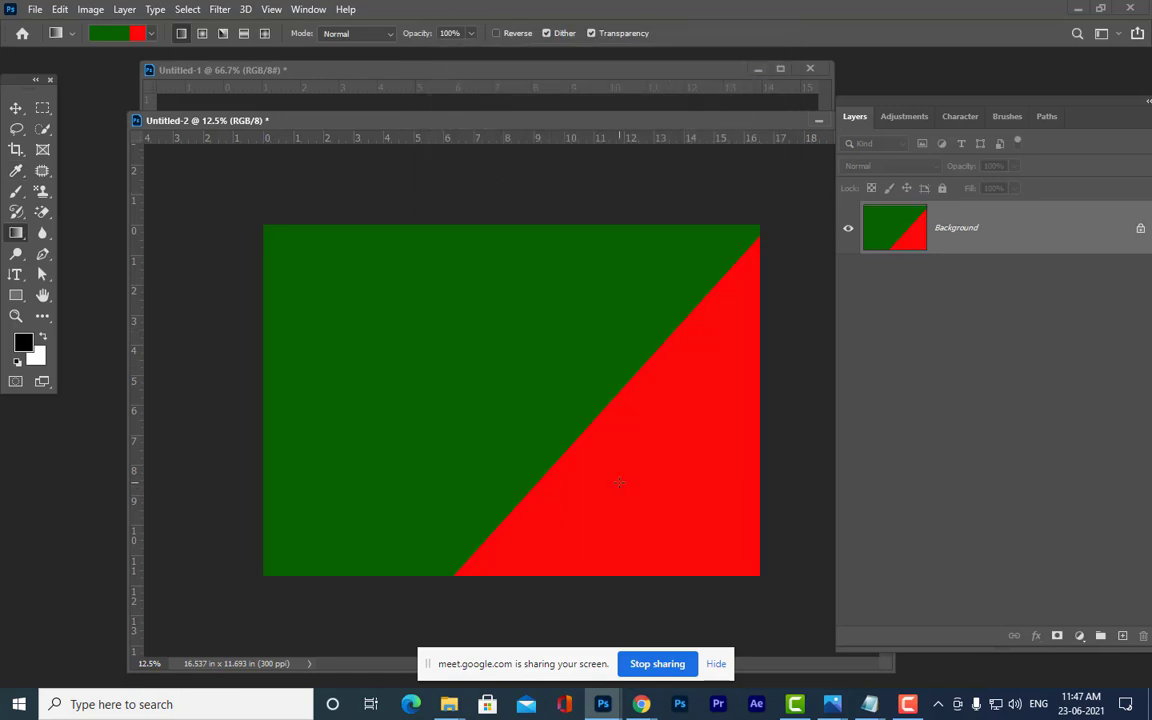
key("ctrl+z")
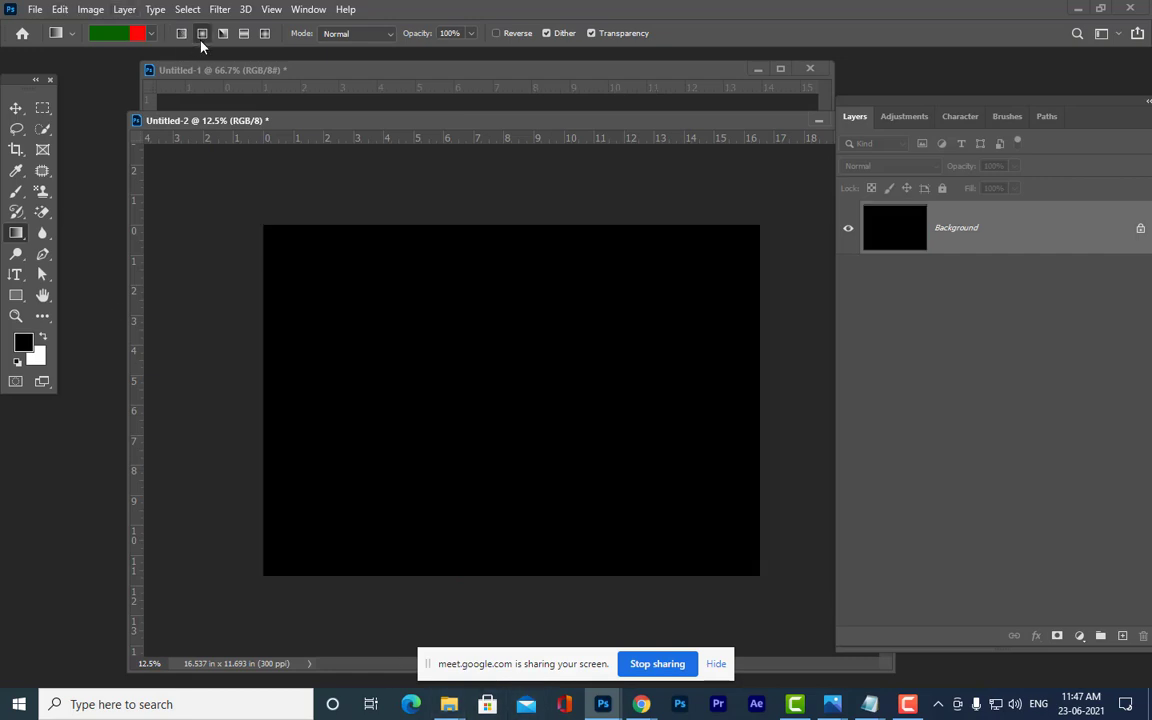
- Fill the Background with the radial gradient, reset it to black, and refill with Reverse on for a red circle on green
left_click_drag(507, 360, 501, 591)
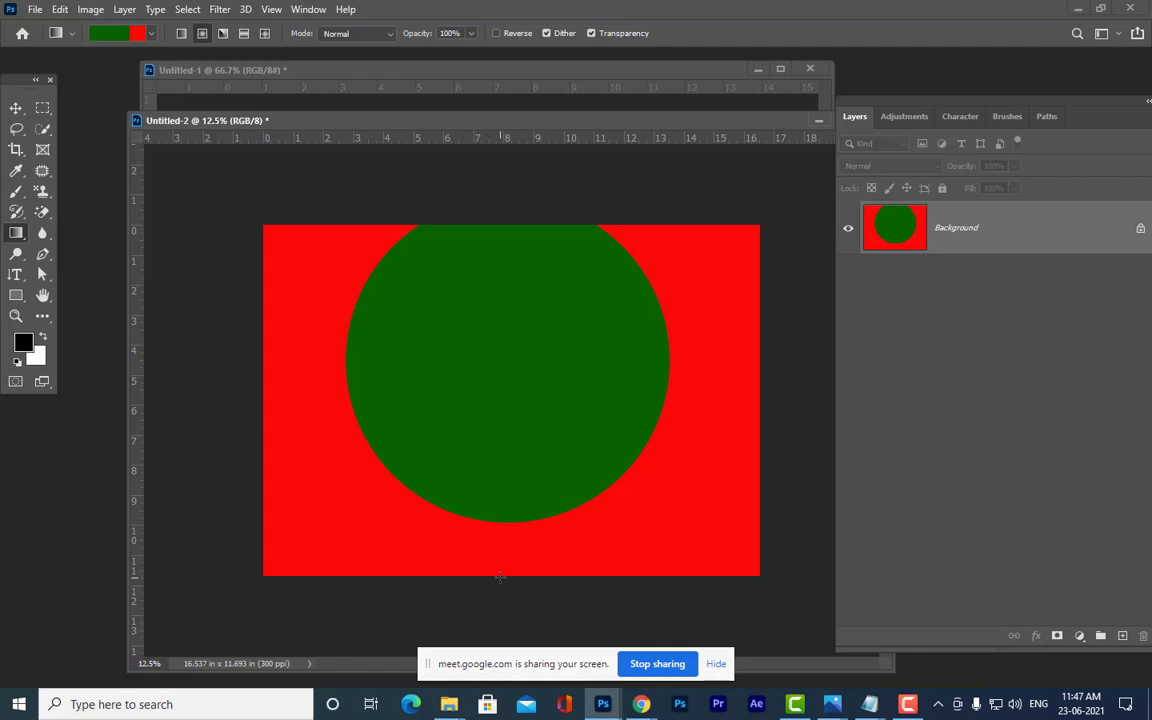
key("alt+BackSpace")
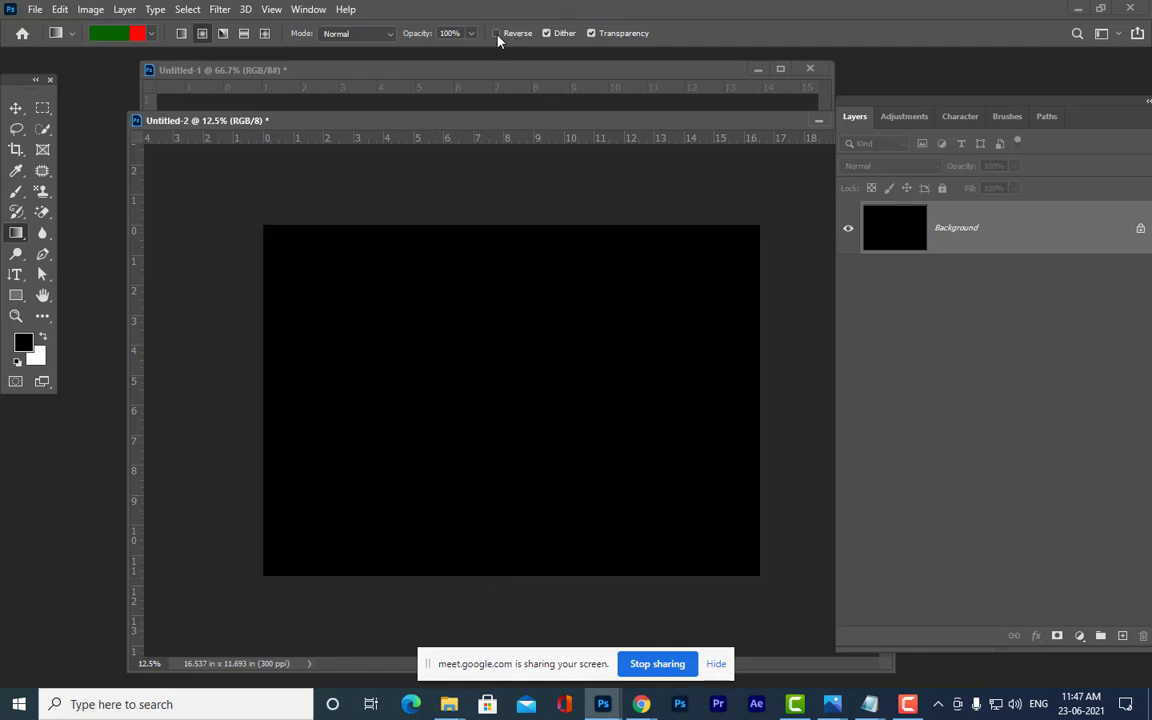
left_click(496, 33)
left_click_drag(497, 377, 495, 552)
left_click_drag(493, 611, 496, 609)
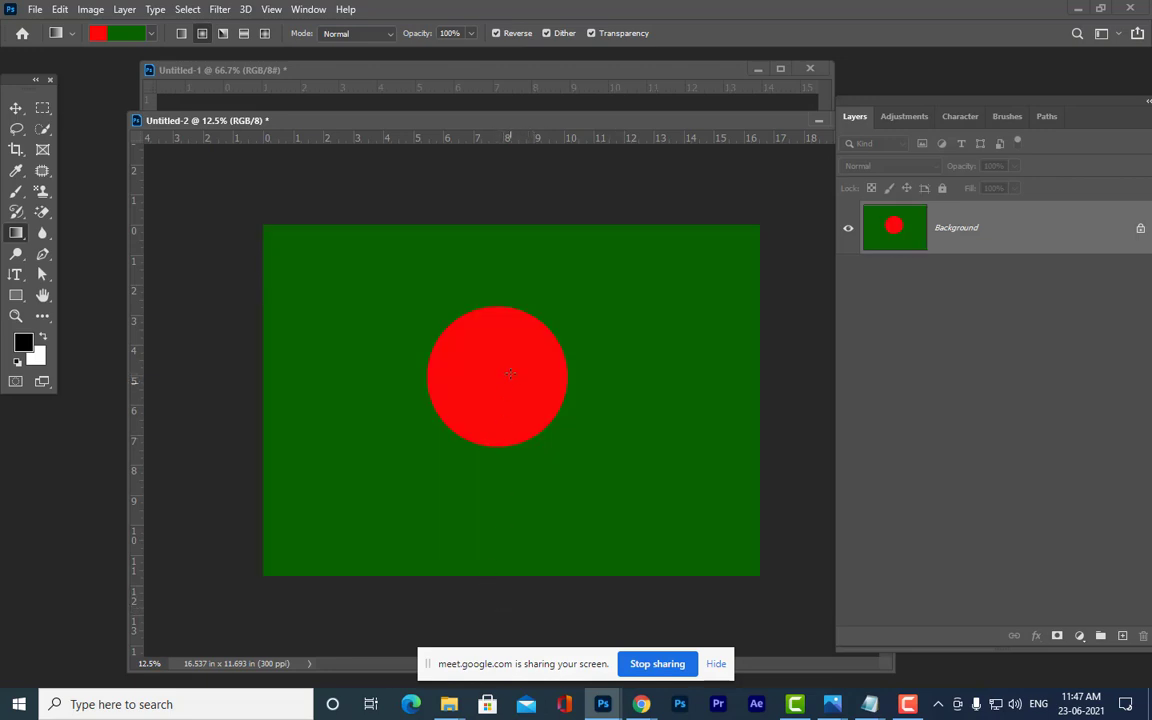
- Redraw the reversed radial fill until the red circle is about 4.5 in wide and slightly right of the canvas centre
left_click_drag(494, 292, 493, 615)
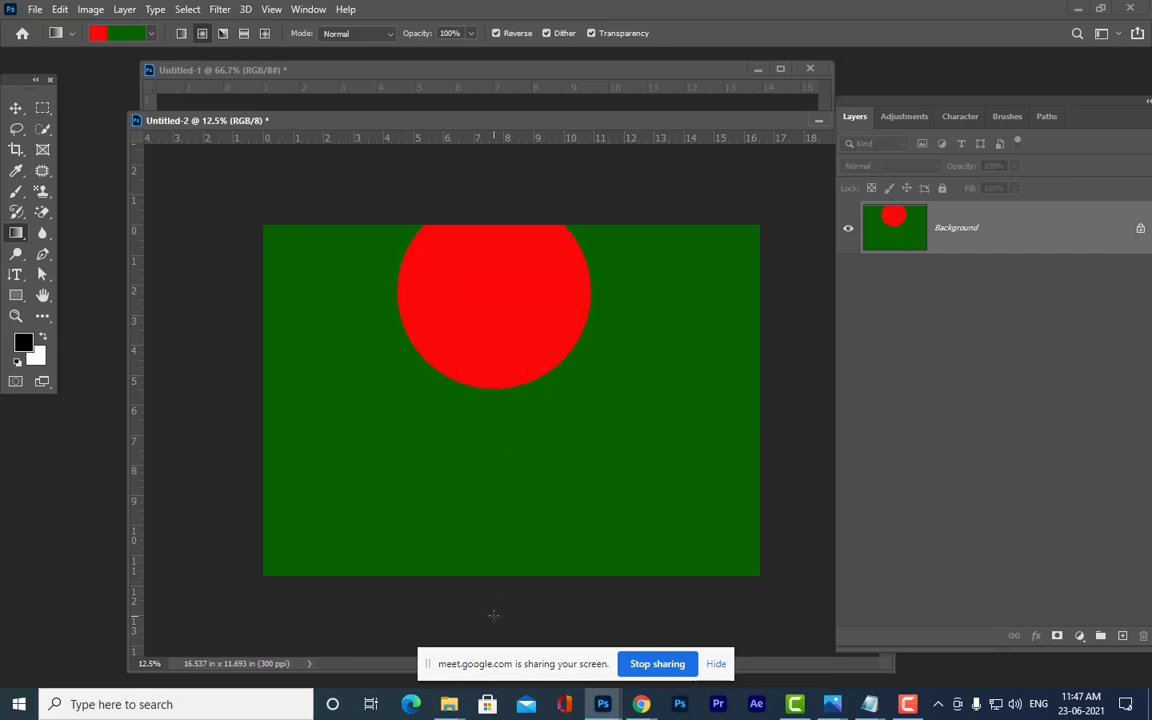
left_click_drag(503, 364, 494, 627)
left_click_drag(493, 353, 489, 597)
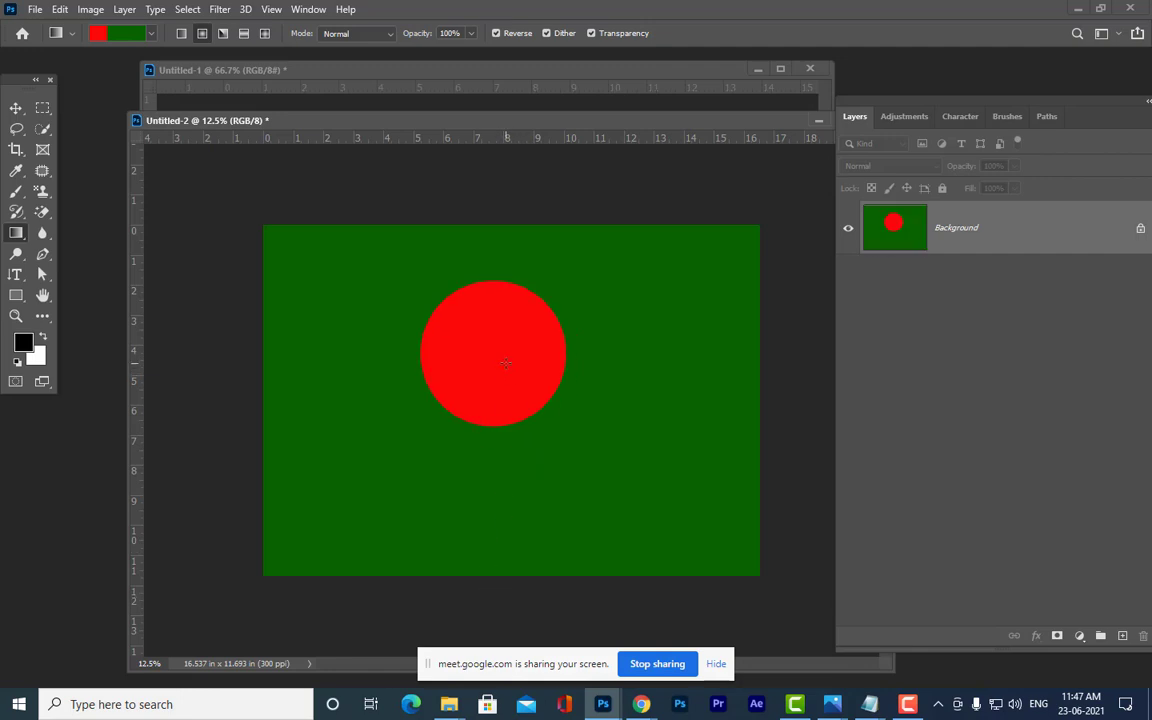
left_click_drag(505, 363, 512, 594)
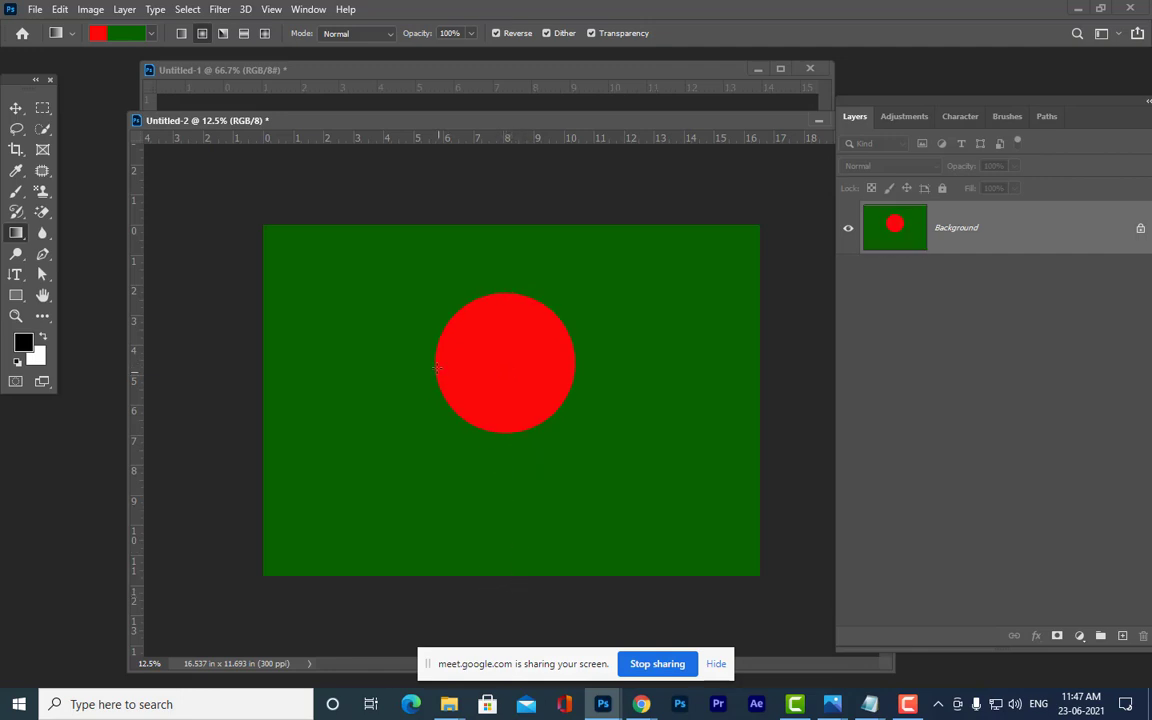
left_click_drag(504, 277, 498, 616)
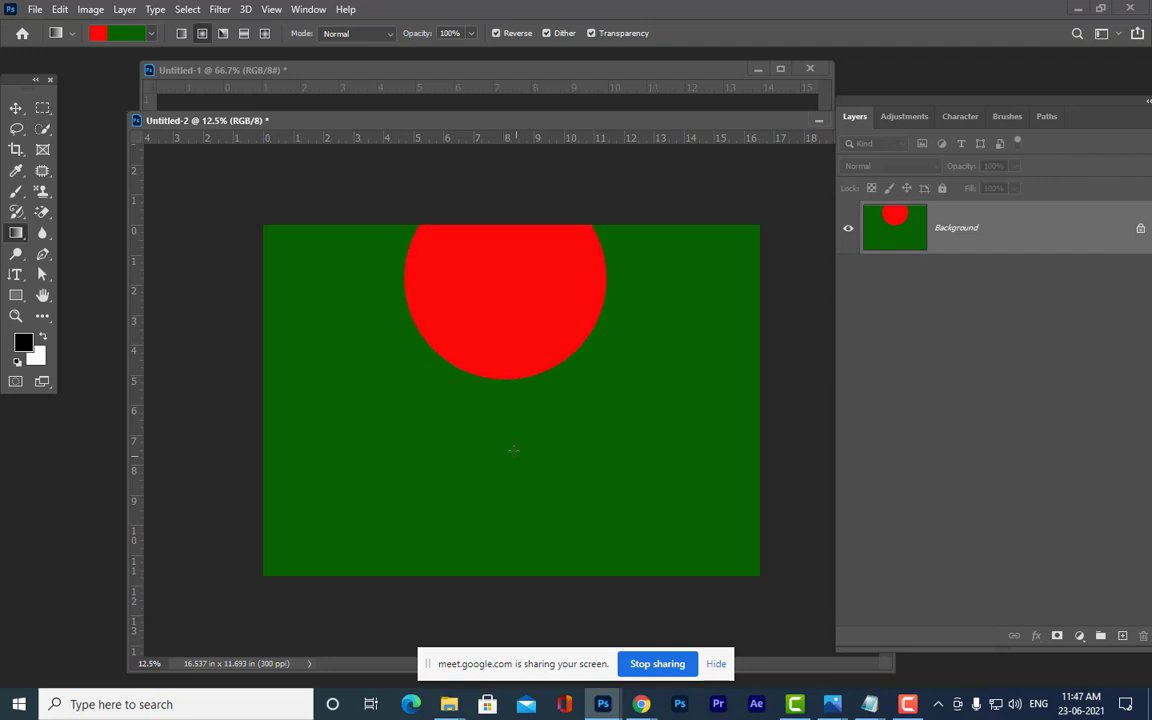
left_click_drag(499, 274, 506, 607)
left_click_drag(480, 397, 492, 585)
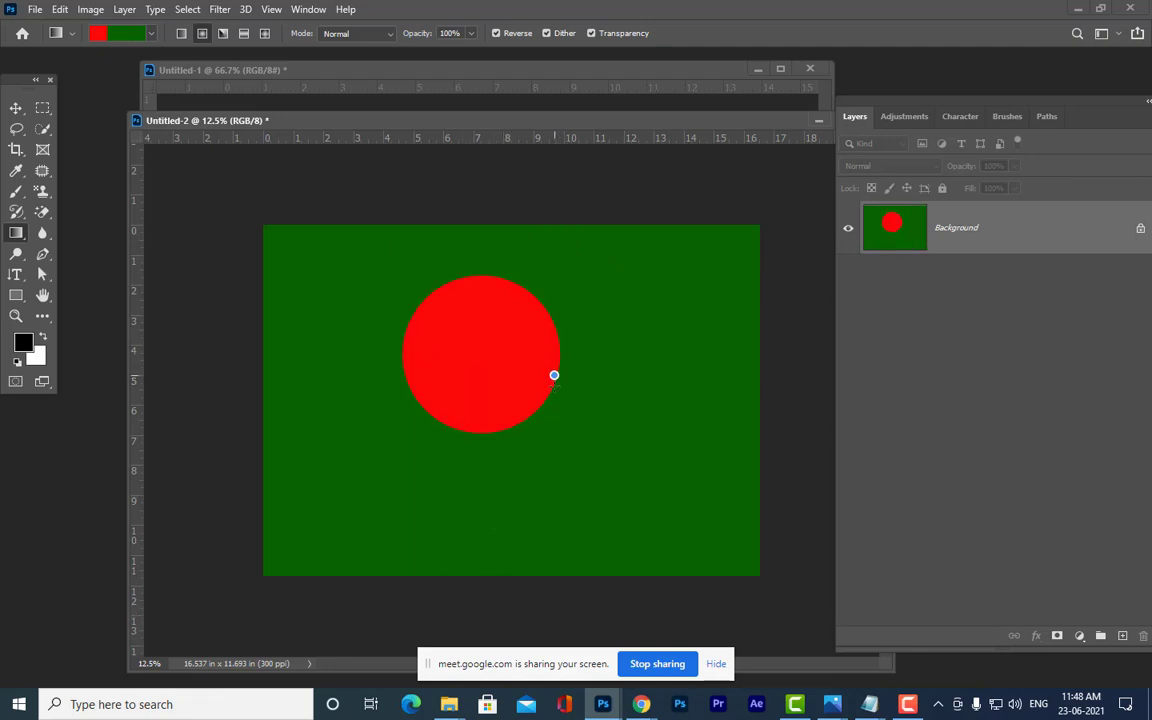
left_click_drag(554, 375, 554, 627)
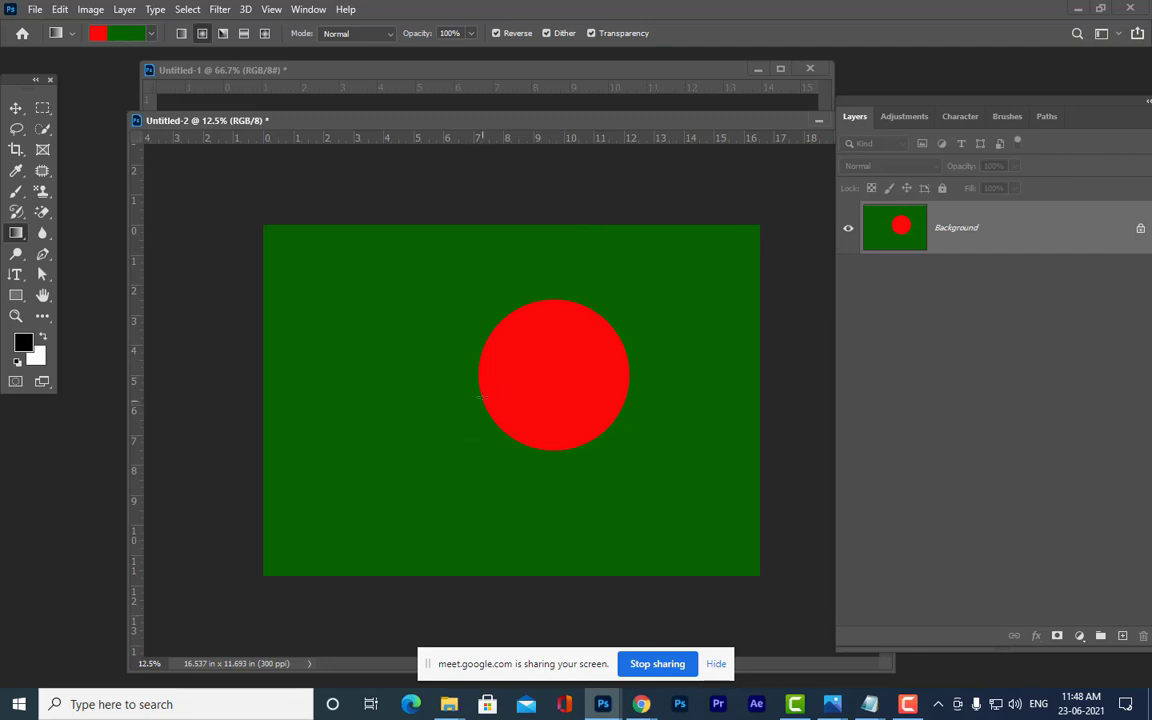
left_click_drag(472, 378, 483, 609)
left_click_drag(544, 381, 538, 606)
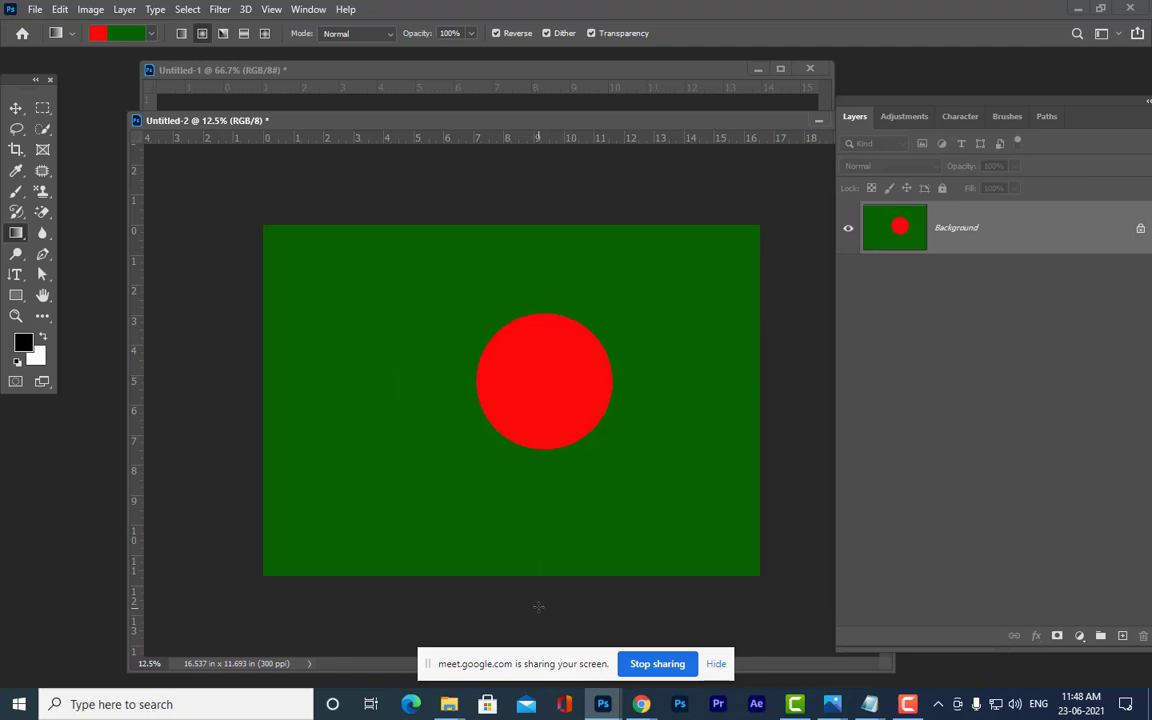
- Extend the gradient's red section toward the green and refill the Background radially, making a centred red circle about 6 in wide
left_click_drag(479, 418, 489, 591)
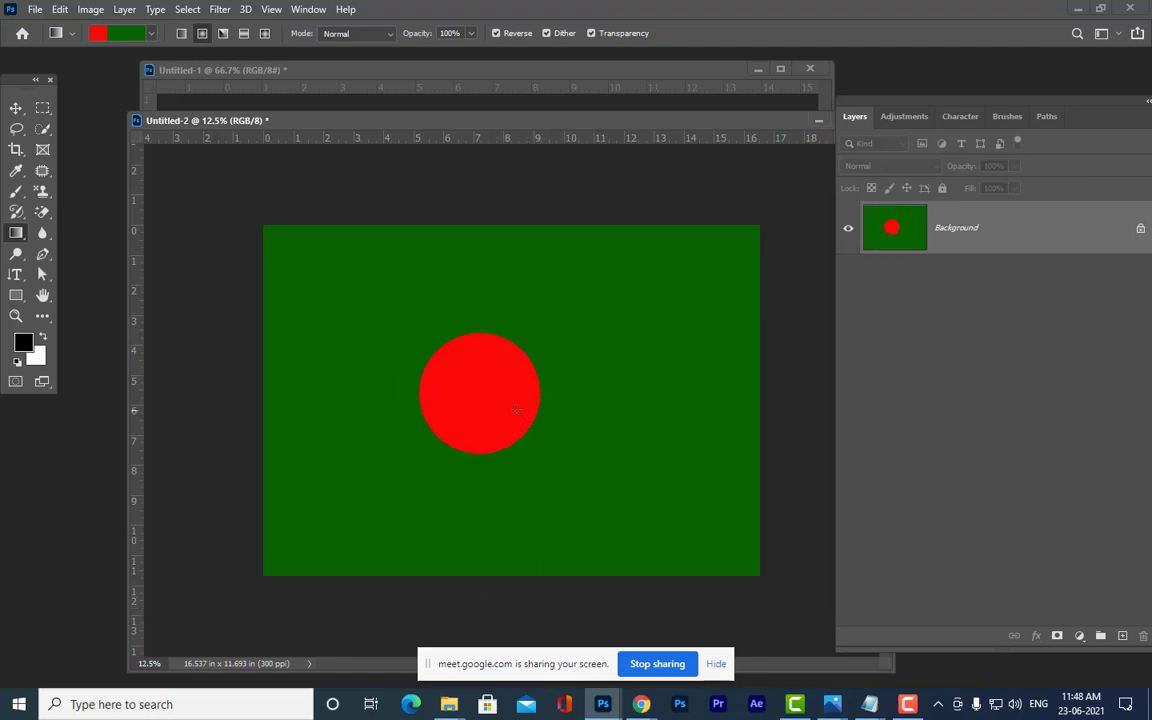
left_click(118, 37)
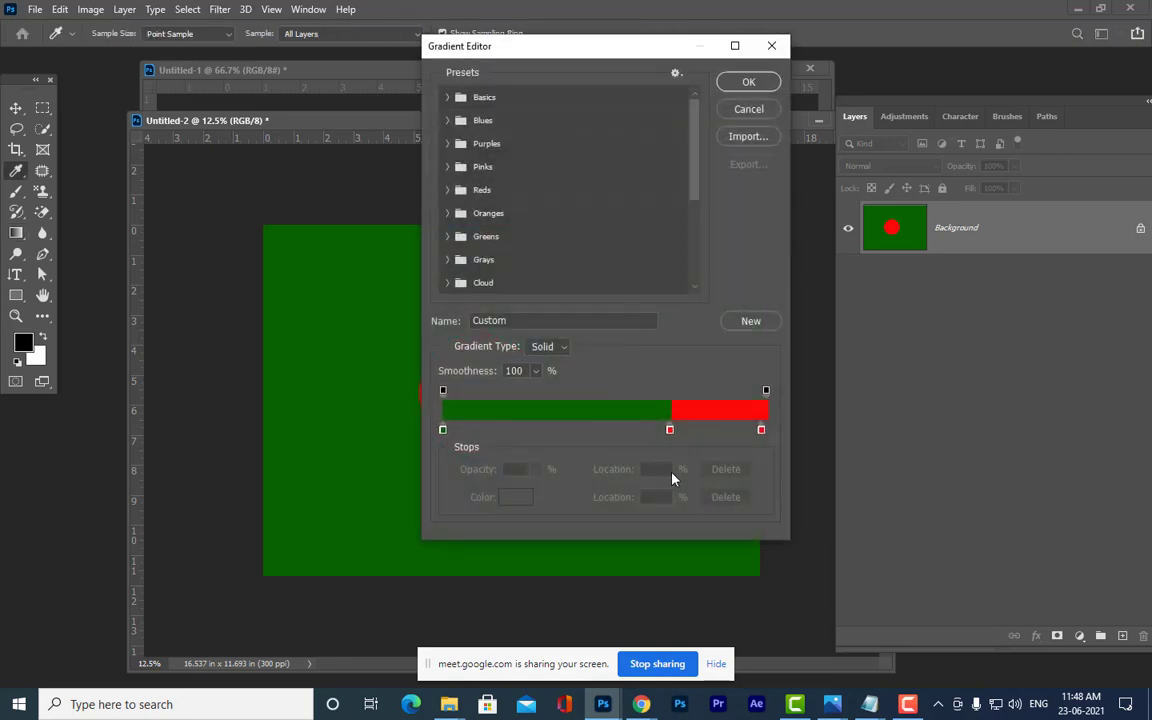
mouse_move(650, 430)
left_mouse_down()
mouse_move(626, 429)
mouse_move(672, 430)
mouse_move(630, 435)
left_mouse_up()
left_click(745, 83)
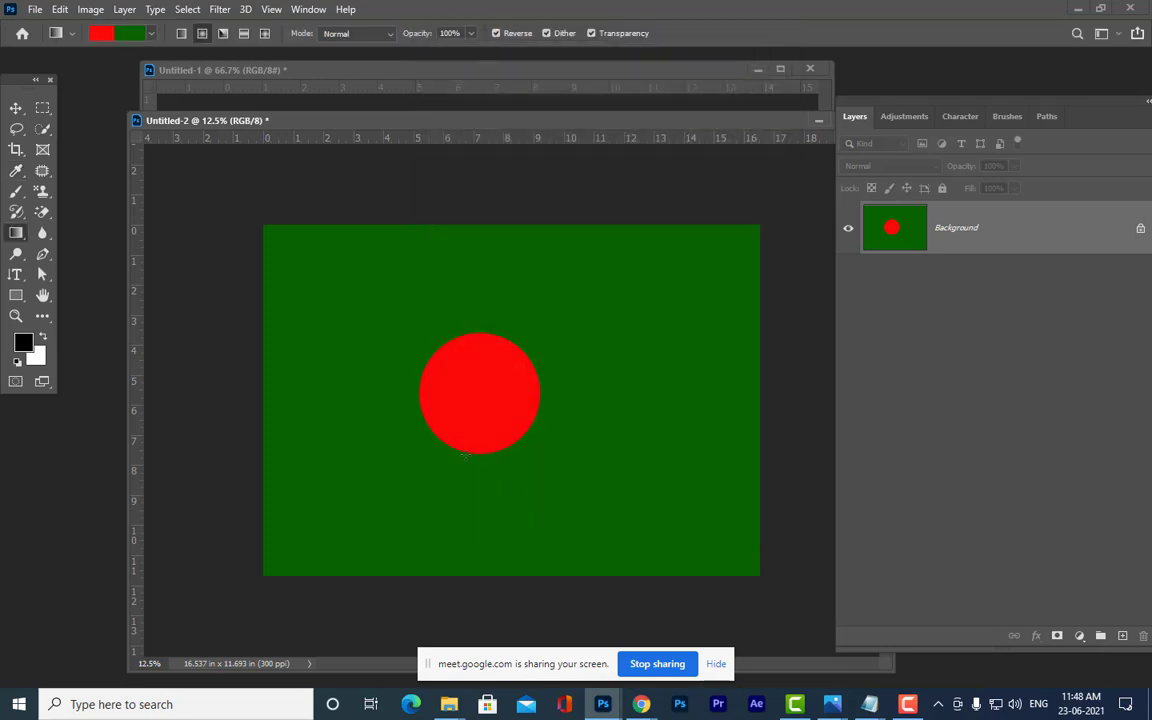
left_click_drag(505, 388, 503, 600)
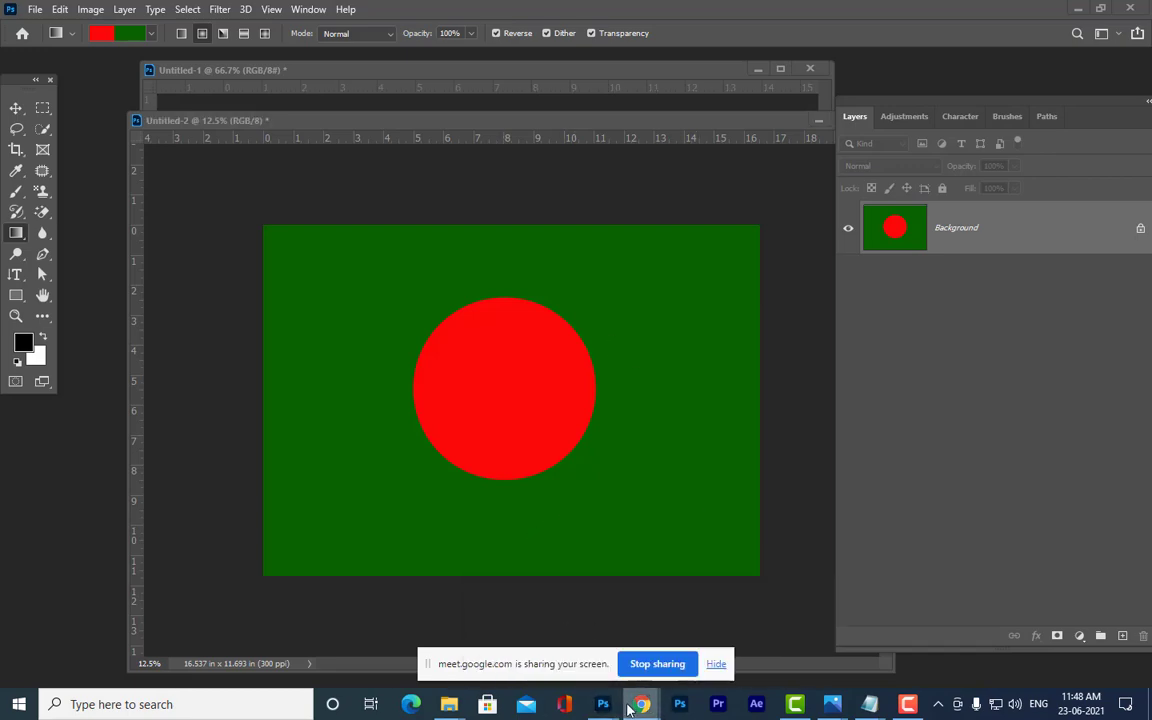
- Switch to Chrome and search Google Images for "japan flag"
left_click(720, 610)
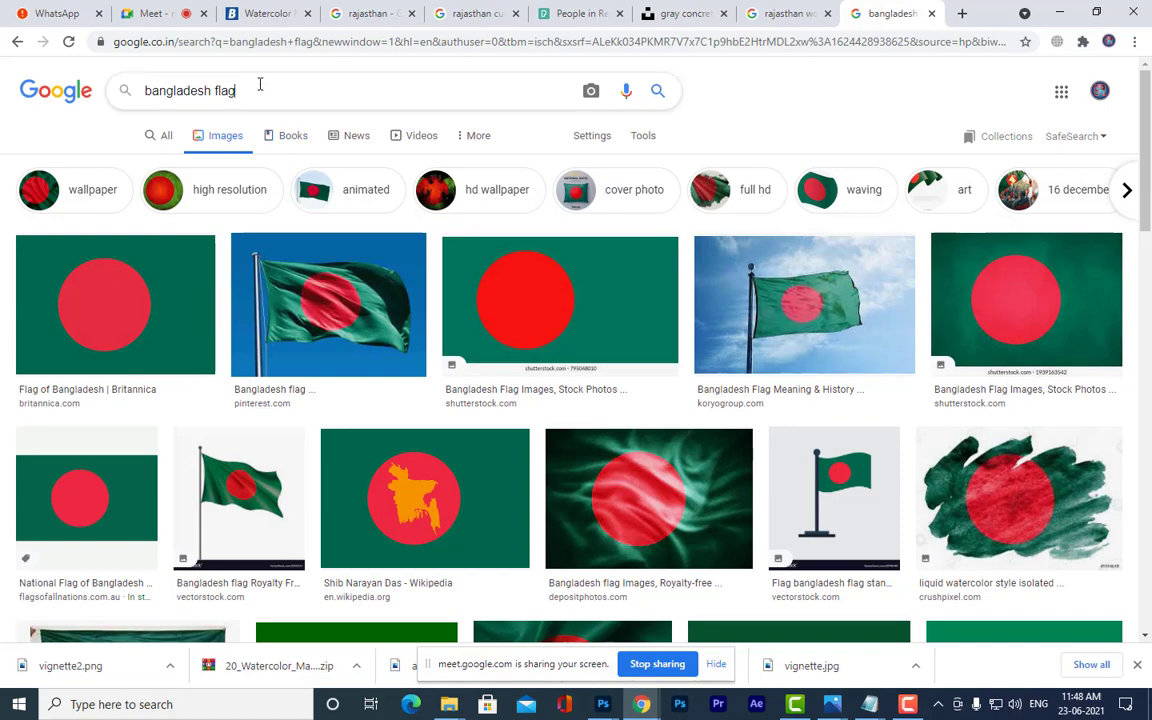
left_click_drag(259, 85, 3, 97)
type("japan")
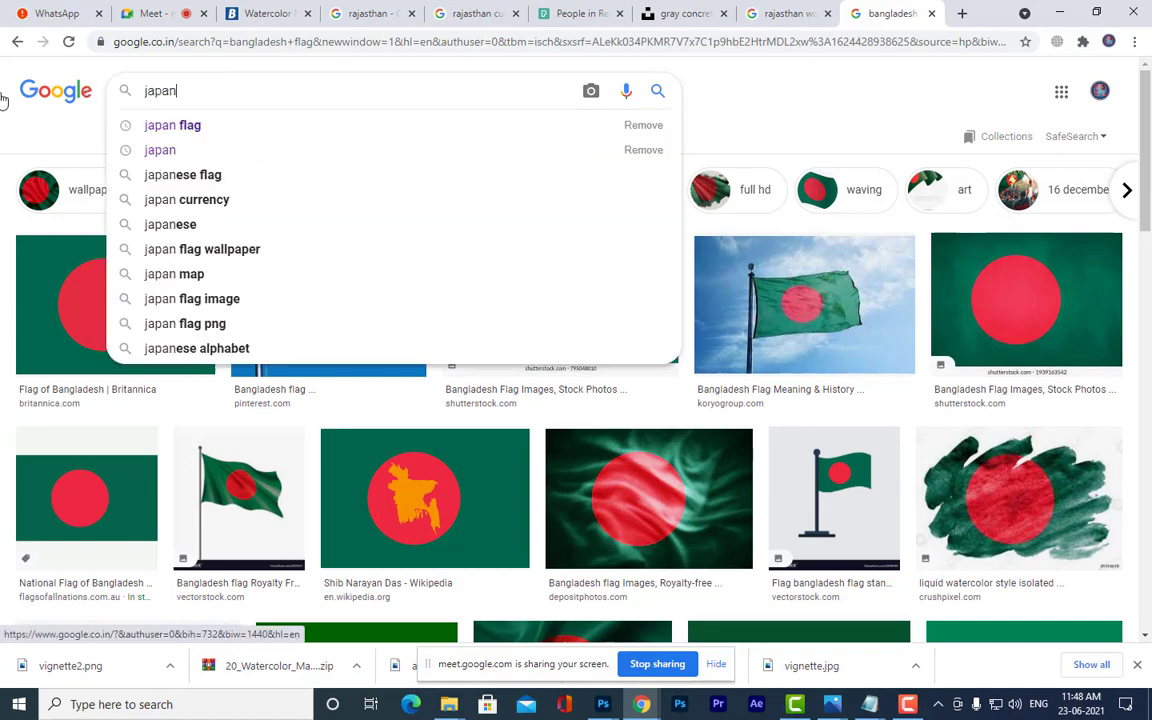
key("Return")
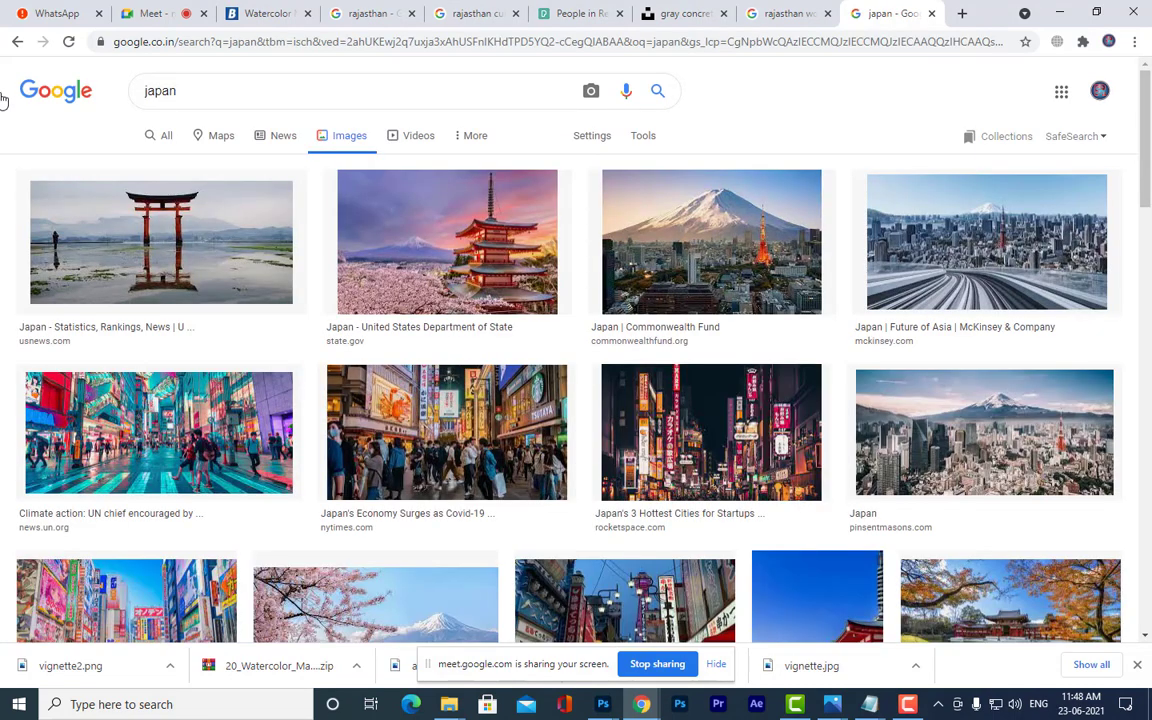
left_click(254, 88)
type("fl")
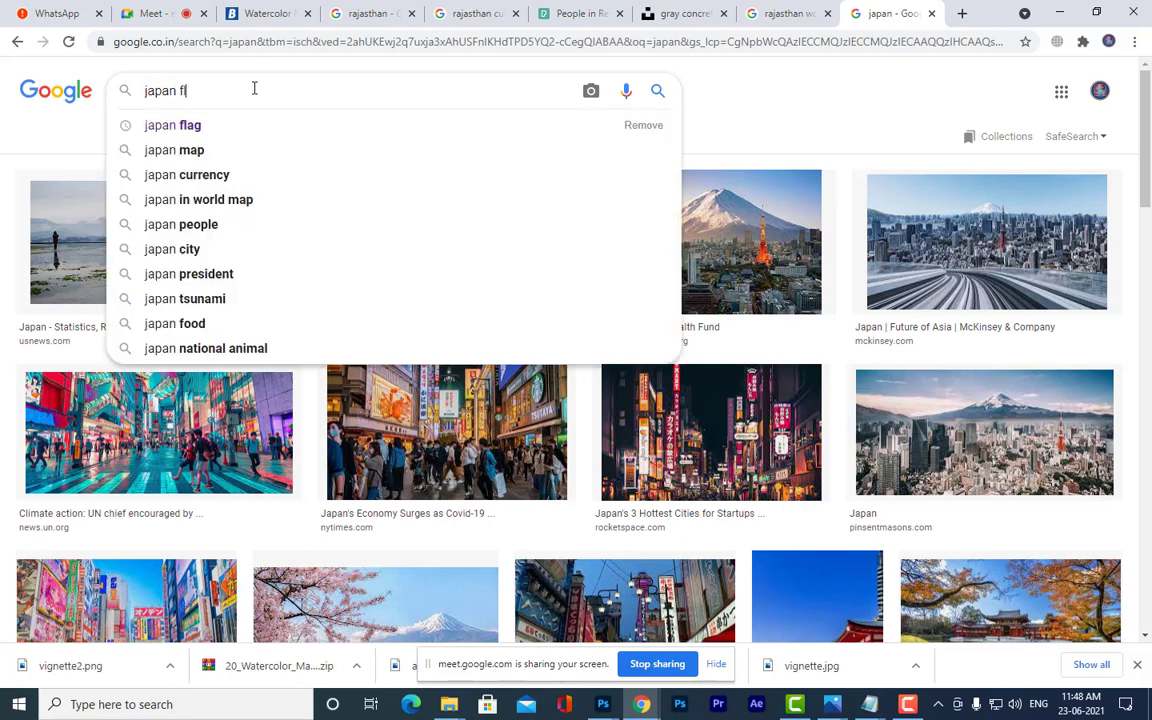
type("ag")
key("Return")
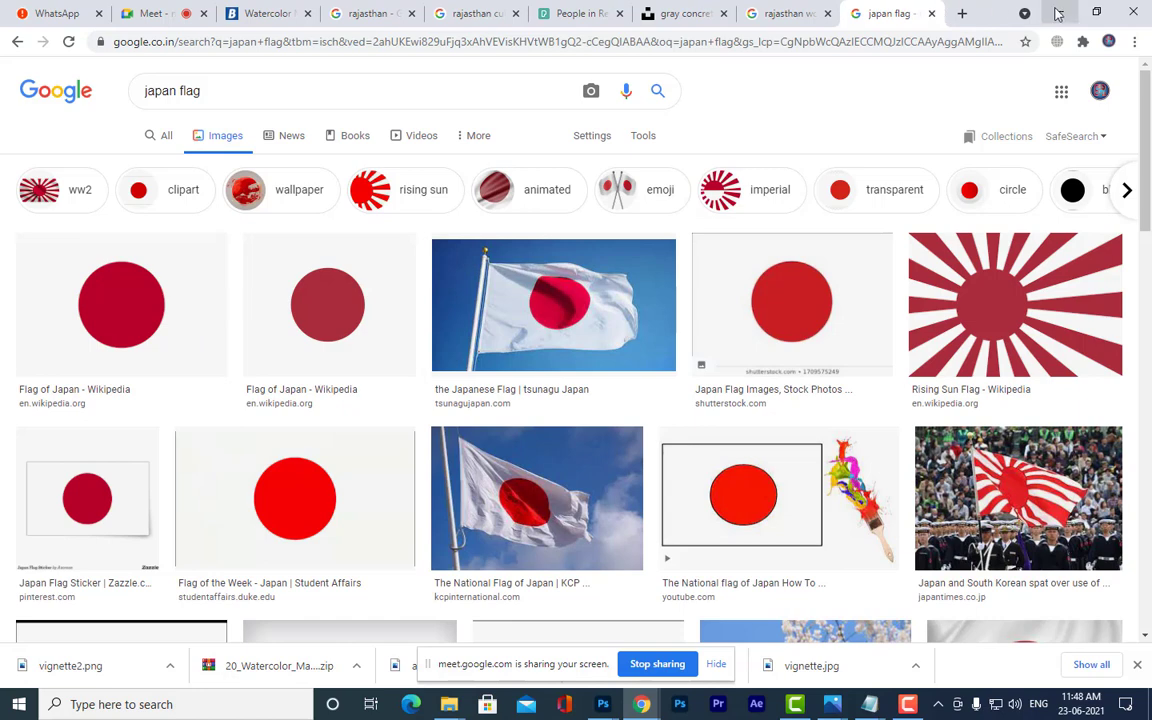
- Return to Photoshop and load the first red-and-white preset as the active gradient
left_click(1058, 13)
left_click(131, 42)
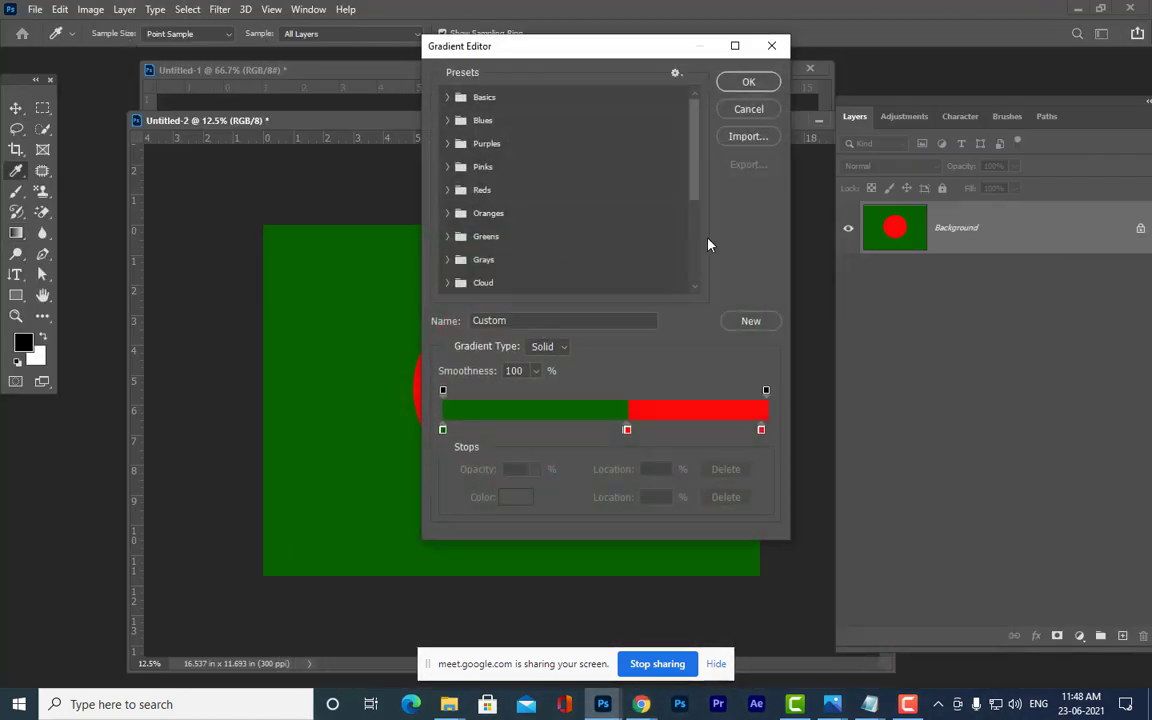
left_click_drag(693, 143, 698, 279)
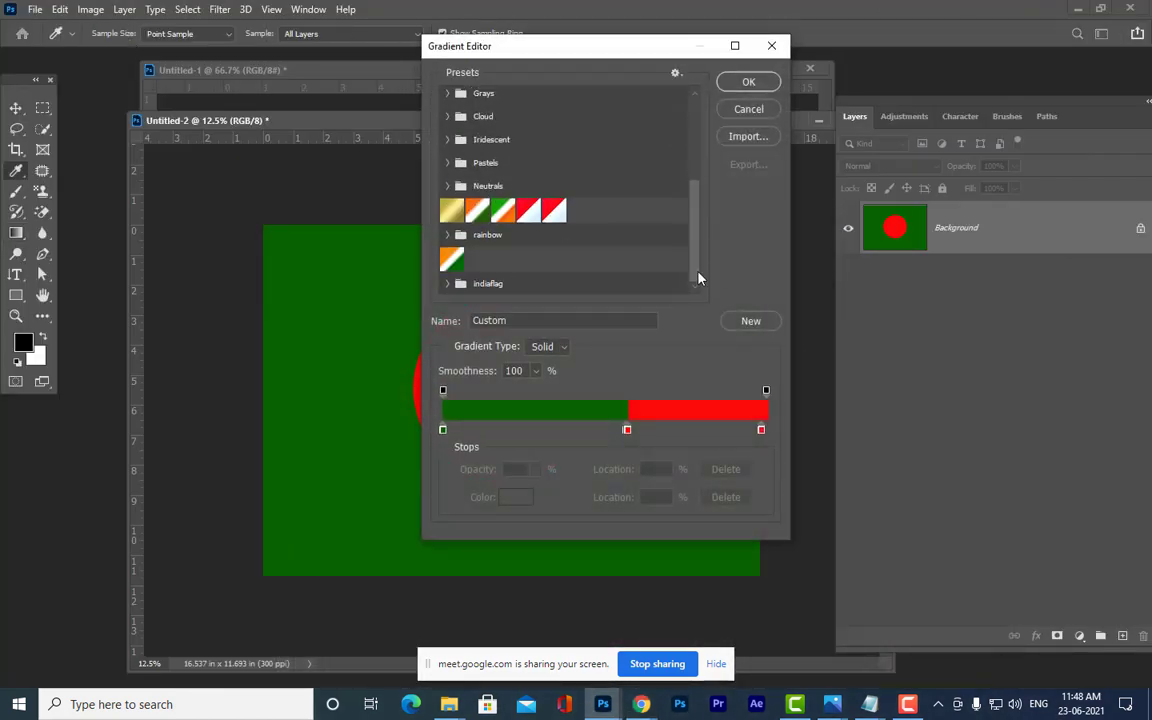
left_click(528, 210)
left_click(765, 83)
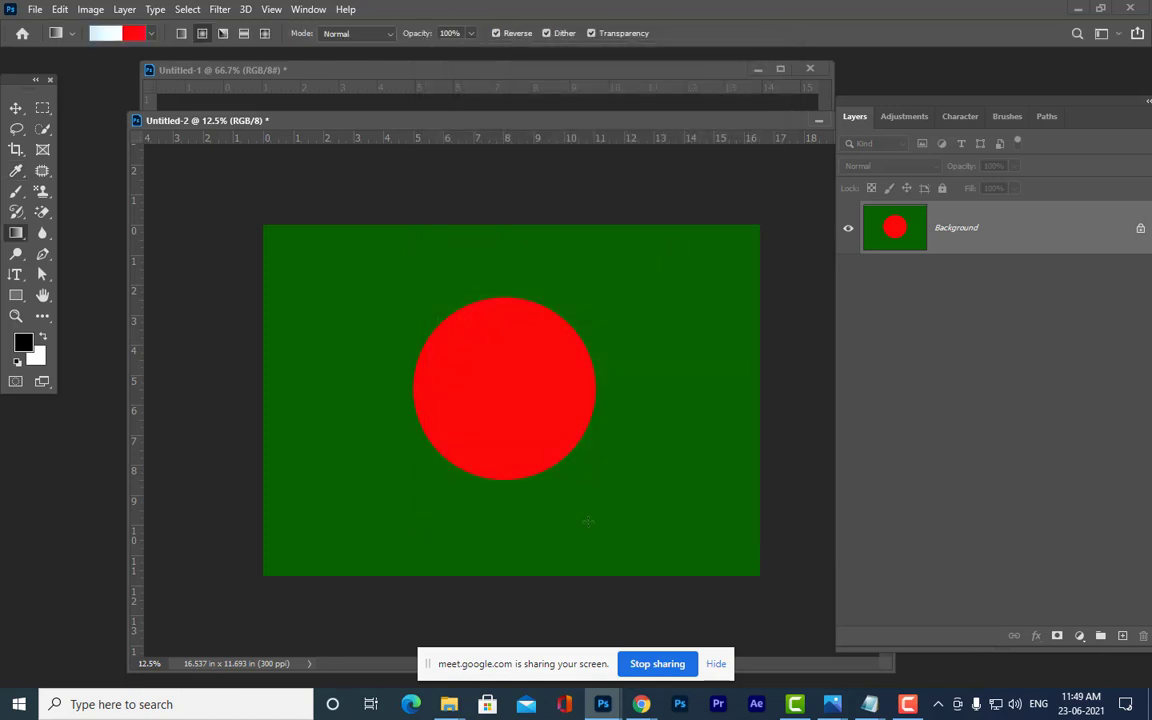
- Try several reversed radial fills of the red-and-white gradient on the Background, drawing a white circle on red
left_click_drag(503, 377, 490, 585)
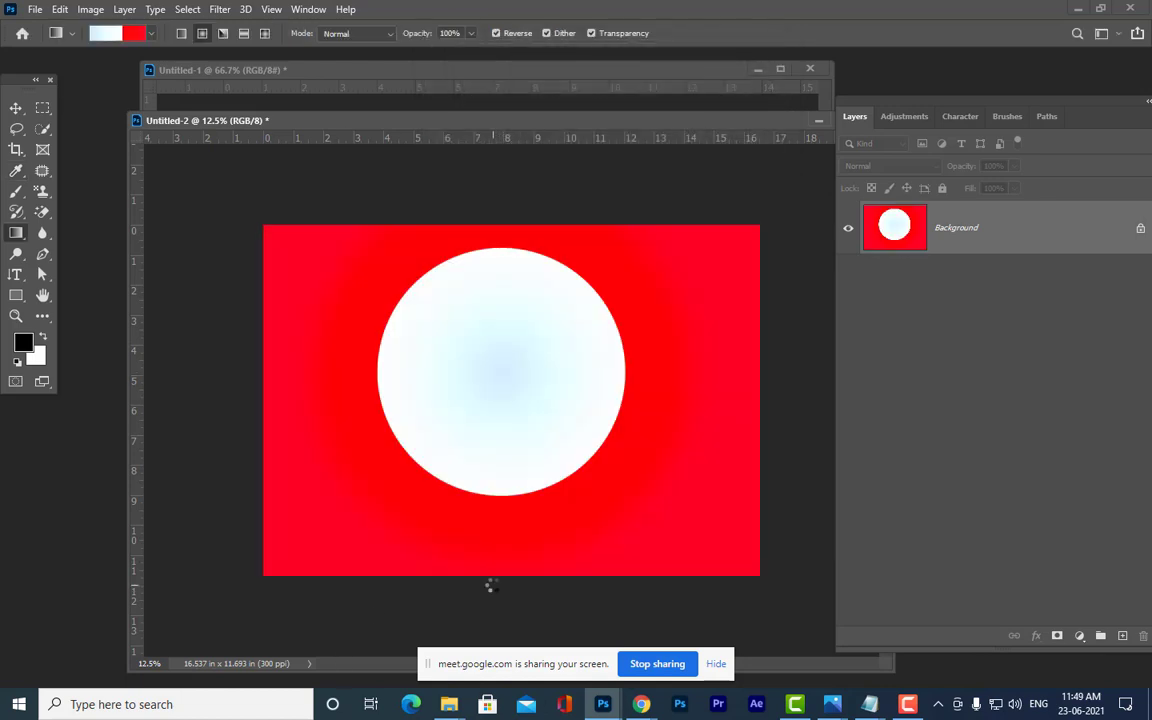
left_click_drag(492, 320, 490, 576)
left_click_drag(496, 321, 505, 598)
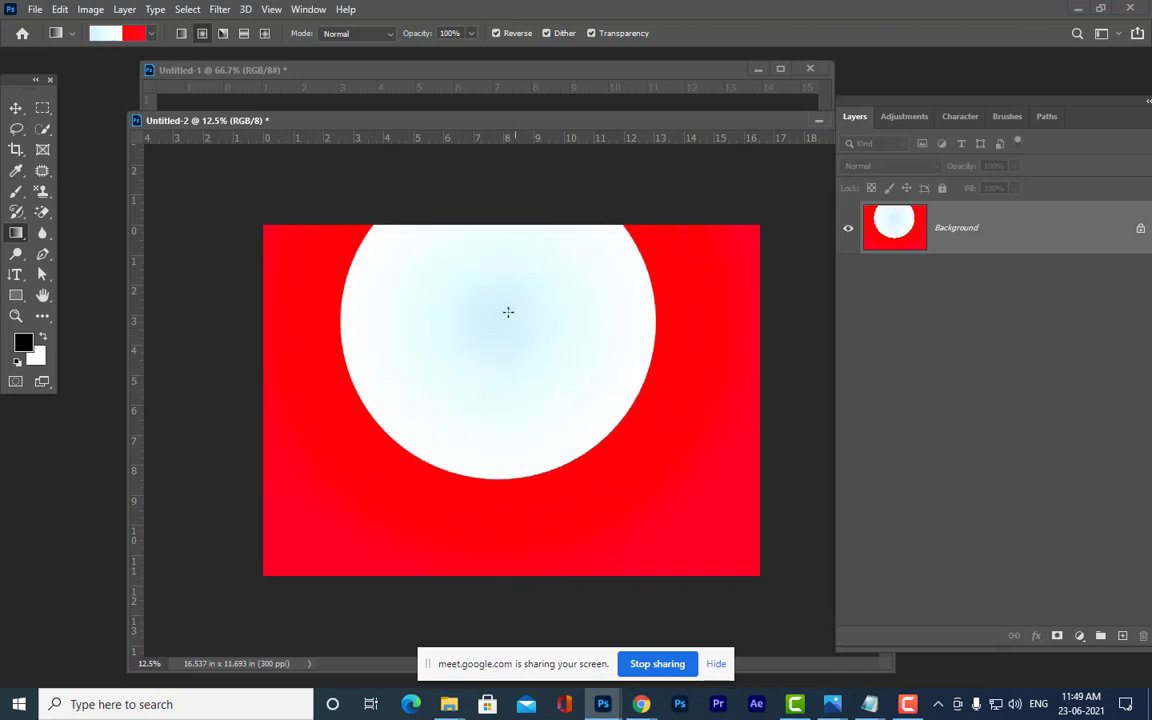
left_click_drag(505, 313, 505, 655)
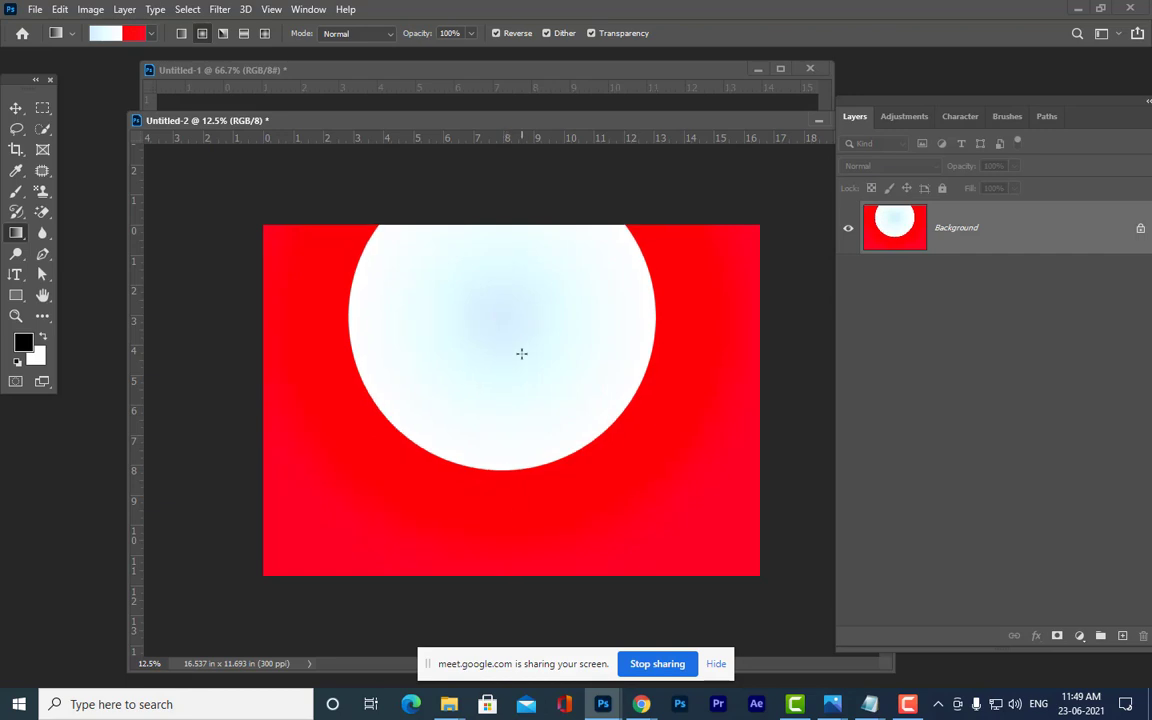
- Turn Reverse off and refill the Background radially with a centred red circle about 5.6 in wide on white
left_click(496, 33)
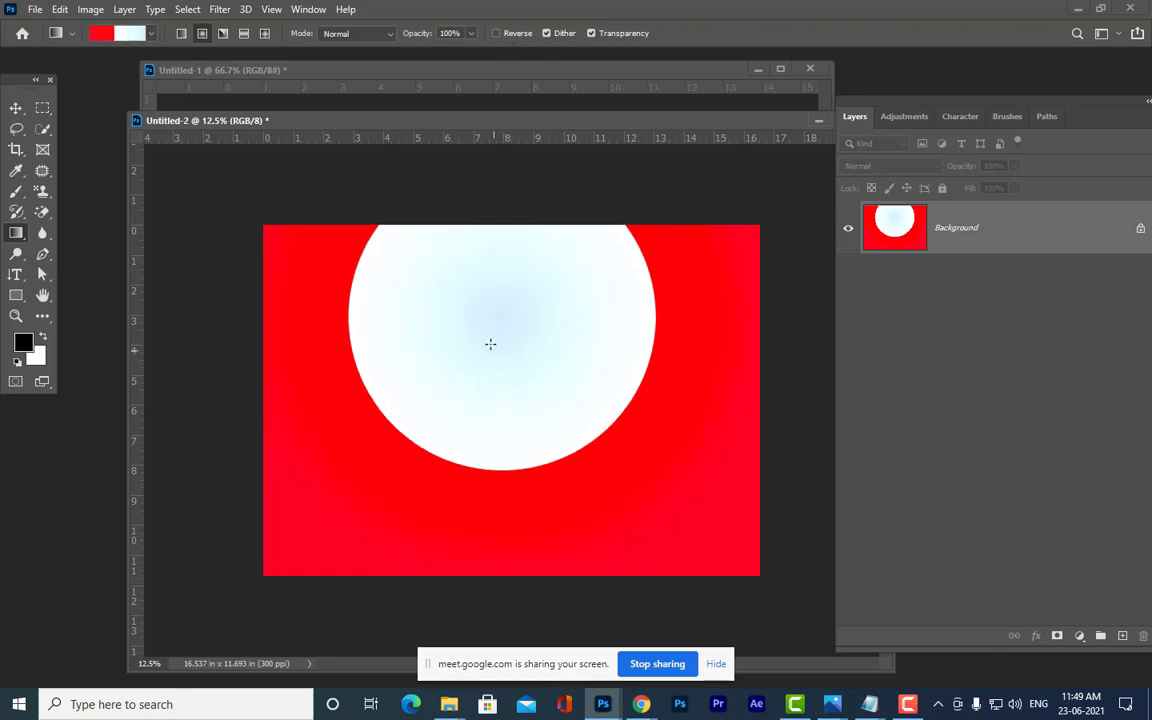
left_click_drag(487, 332, 509, 567)
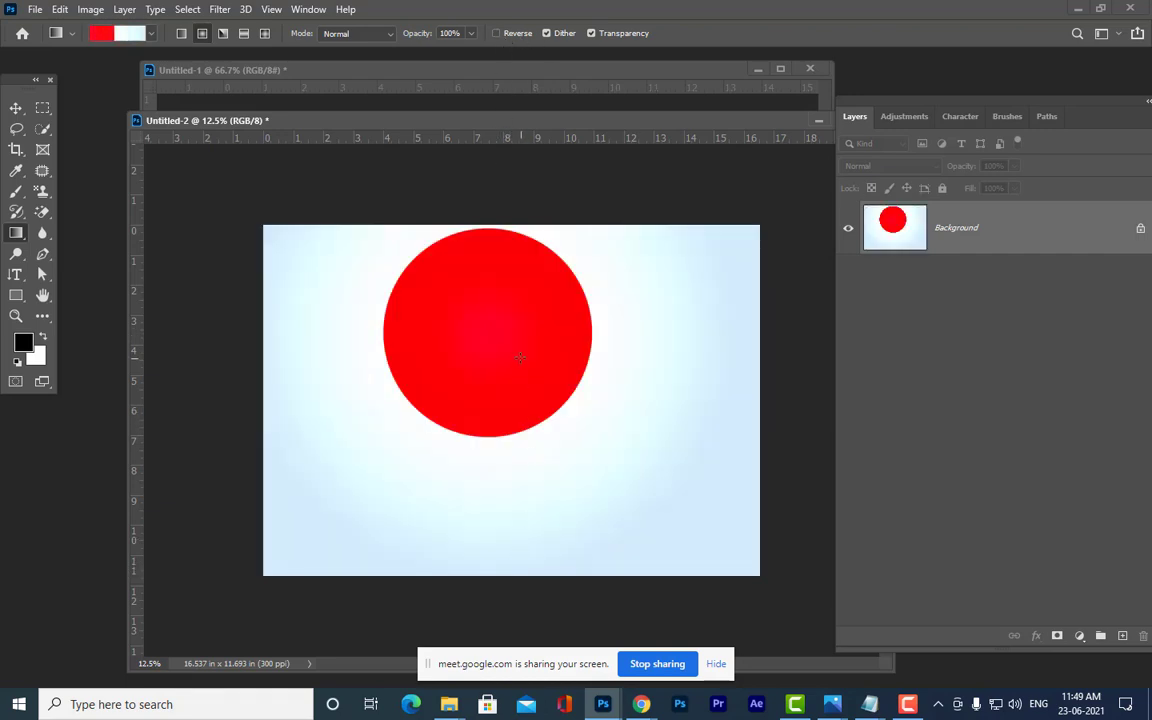
left_click_drag(505, 397, 504, 590)
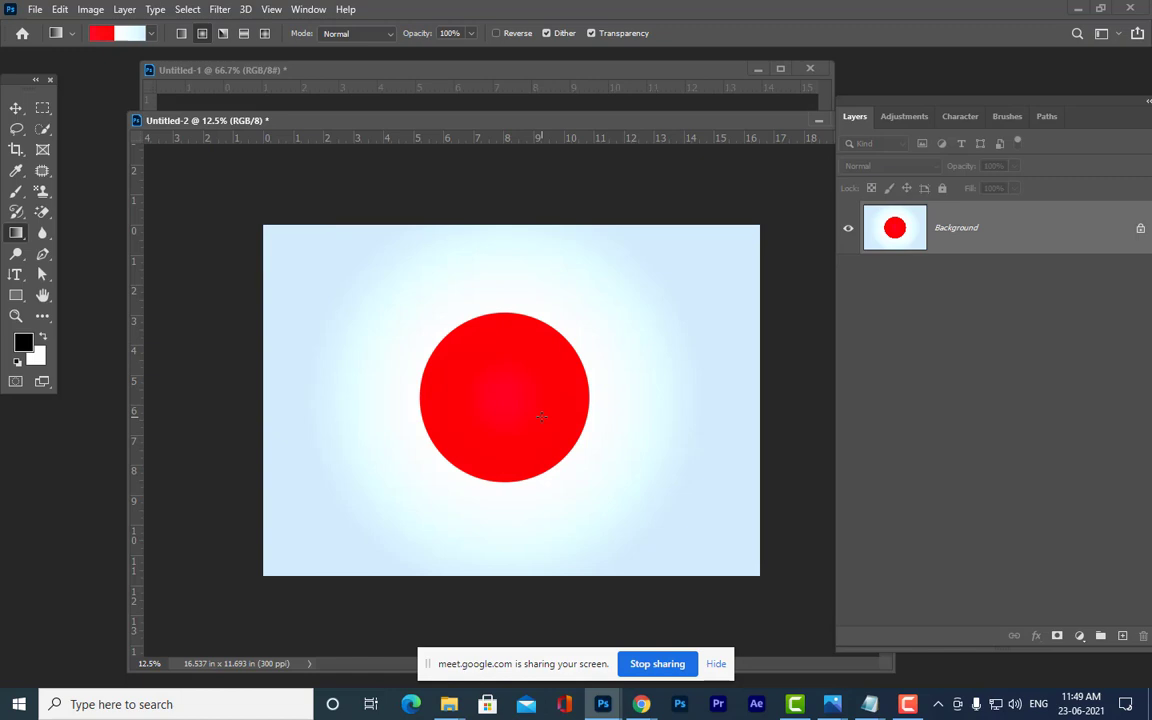
mouse_move(278, 121)
left_mouse_down()
mouse_move(345, 141)
mouse_move(286, 135)
left_mouse_up()
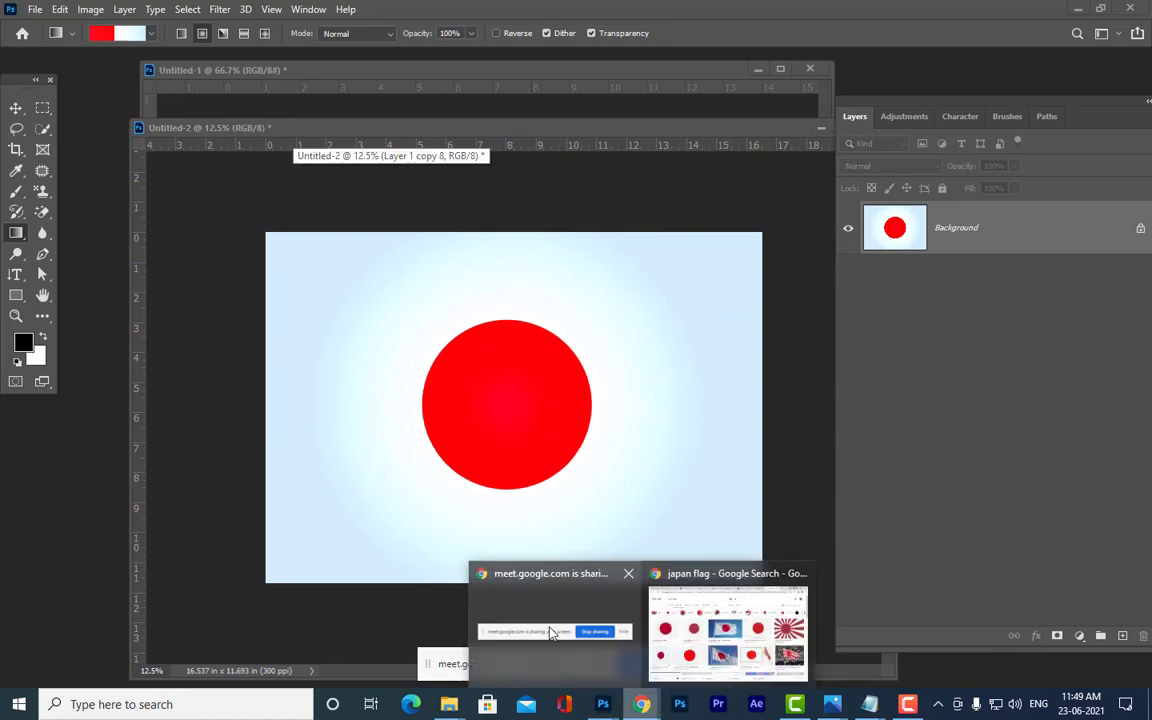
- Switch to Chrome, search Google Images for "germany flag" and open the plain Wikipedia flag image
left_click(645, 592)
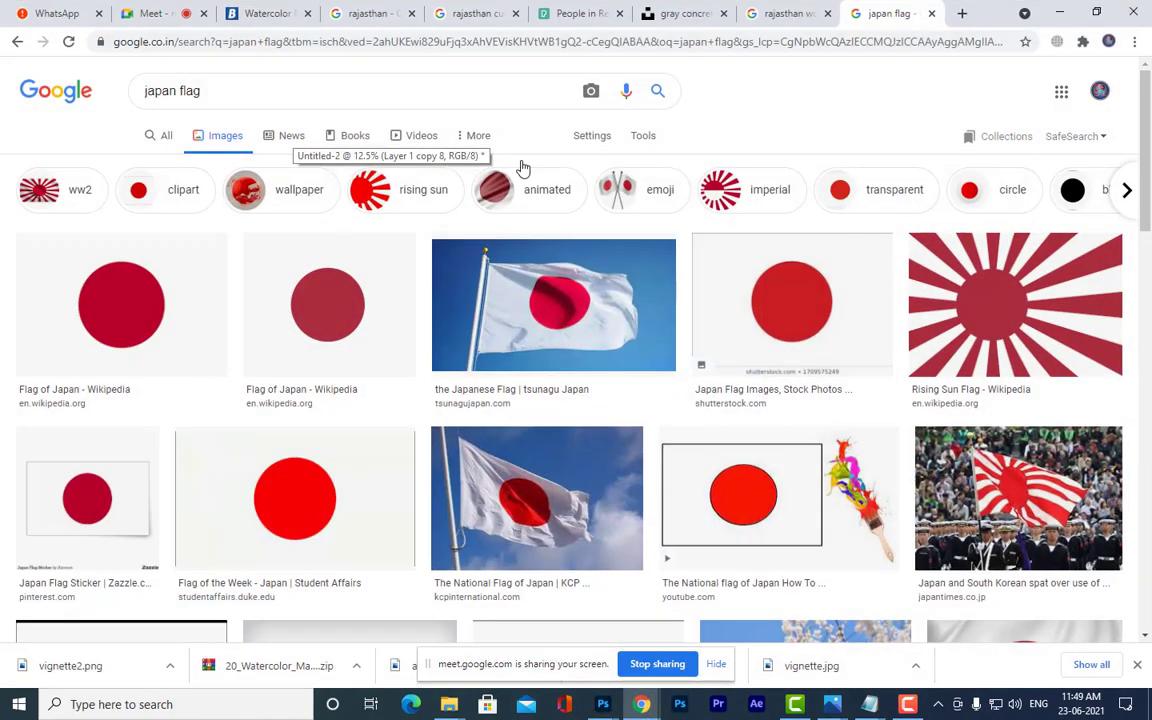
triple_click(240, 91)
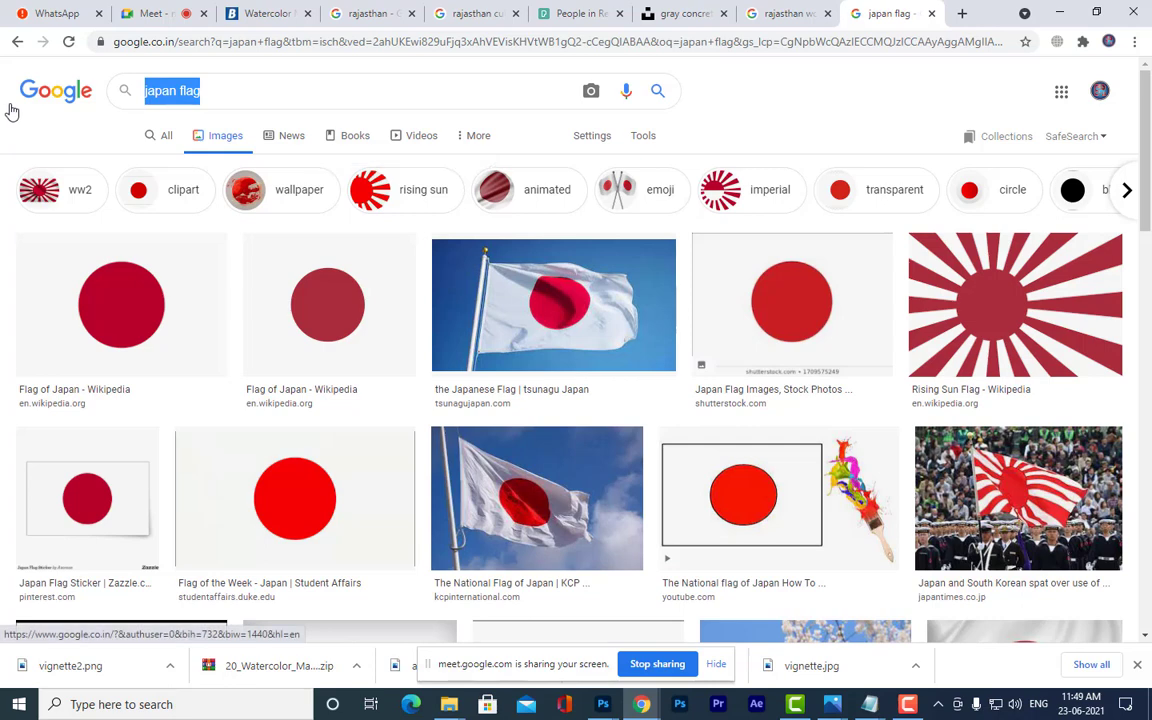
type("germany")
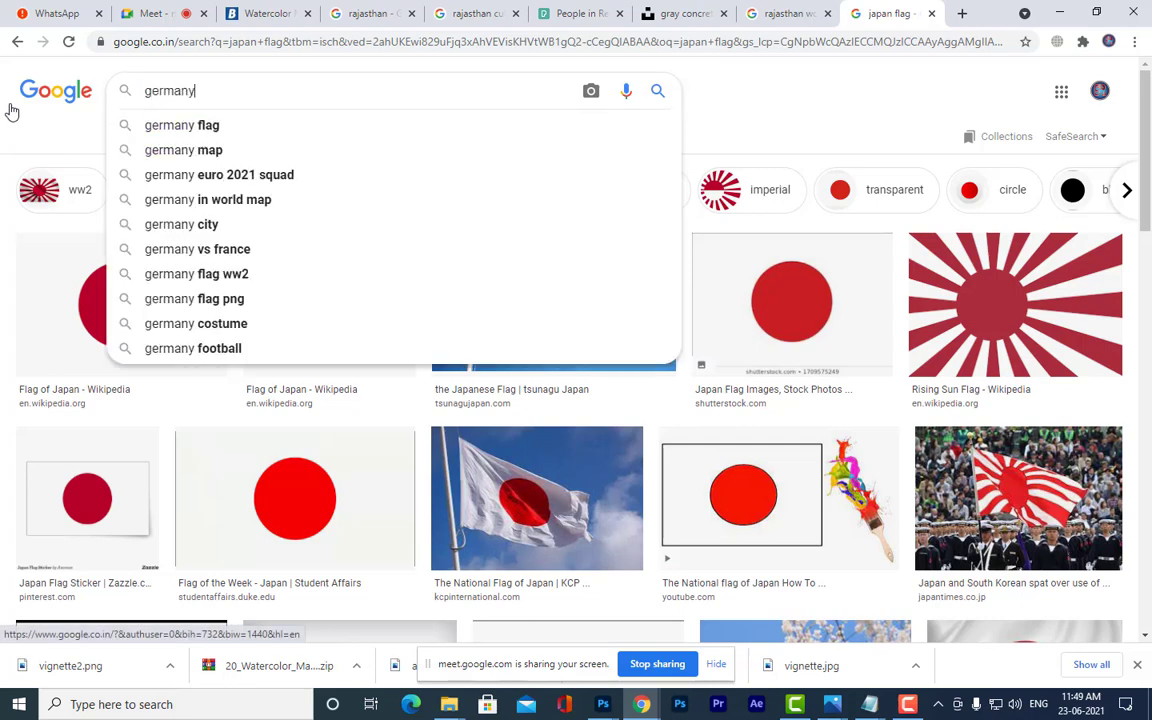
type(" flag")
key("Return")
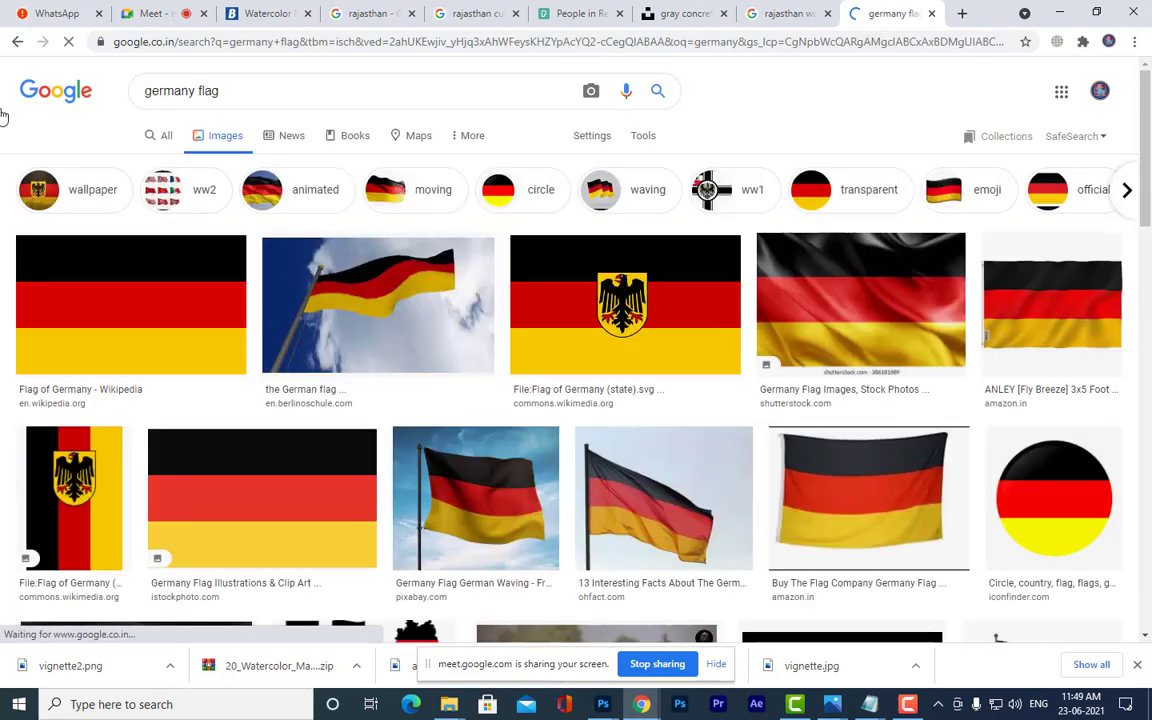
left_click(188, 285)
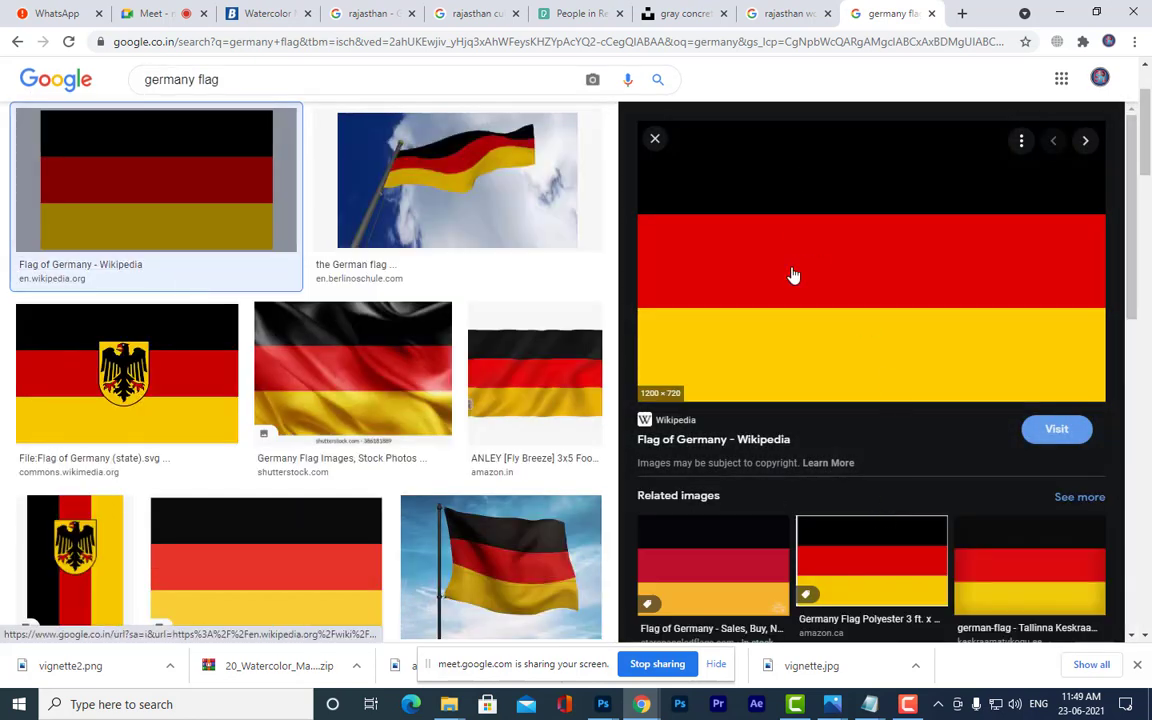
- Return to Photoshop and add three black colour stops to the gradient, one in the red half and two at 66% and 89%
left_click(1059, 18)
left_click(116, 33)
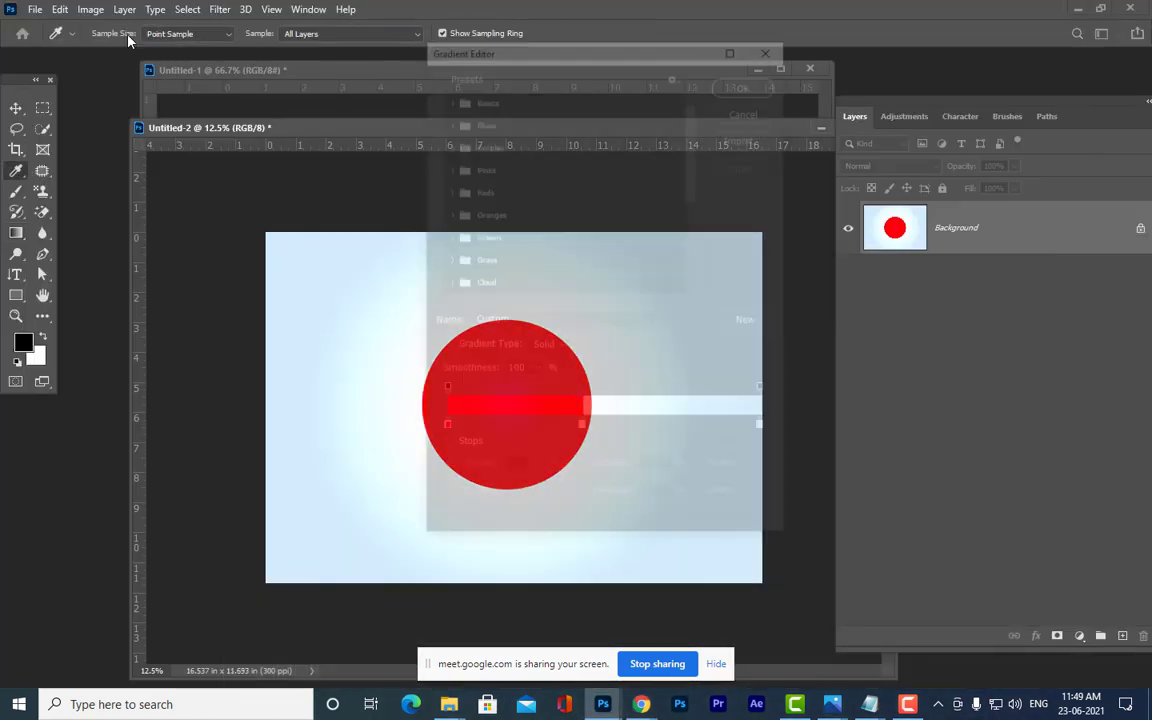
scroll(647, 174, "down", 1)
scroll(645, 177, "down", 2)
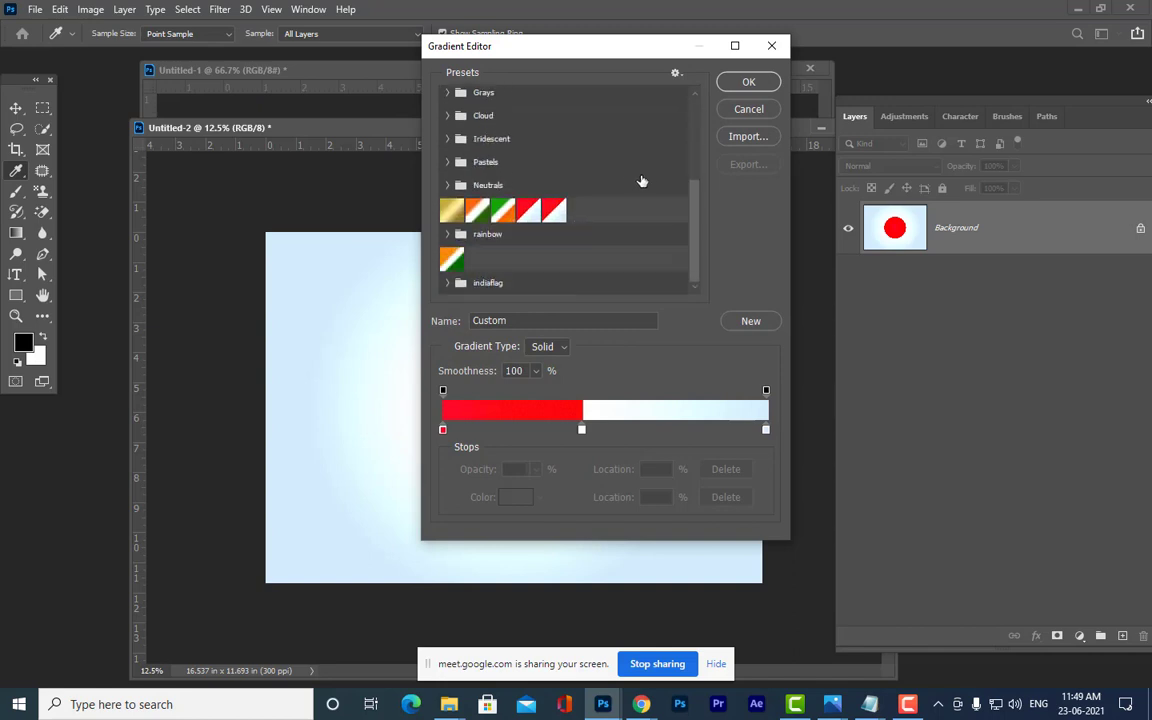
left_click(505, 430)
left_click(657, 430)
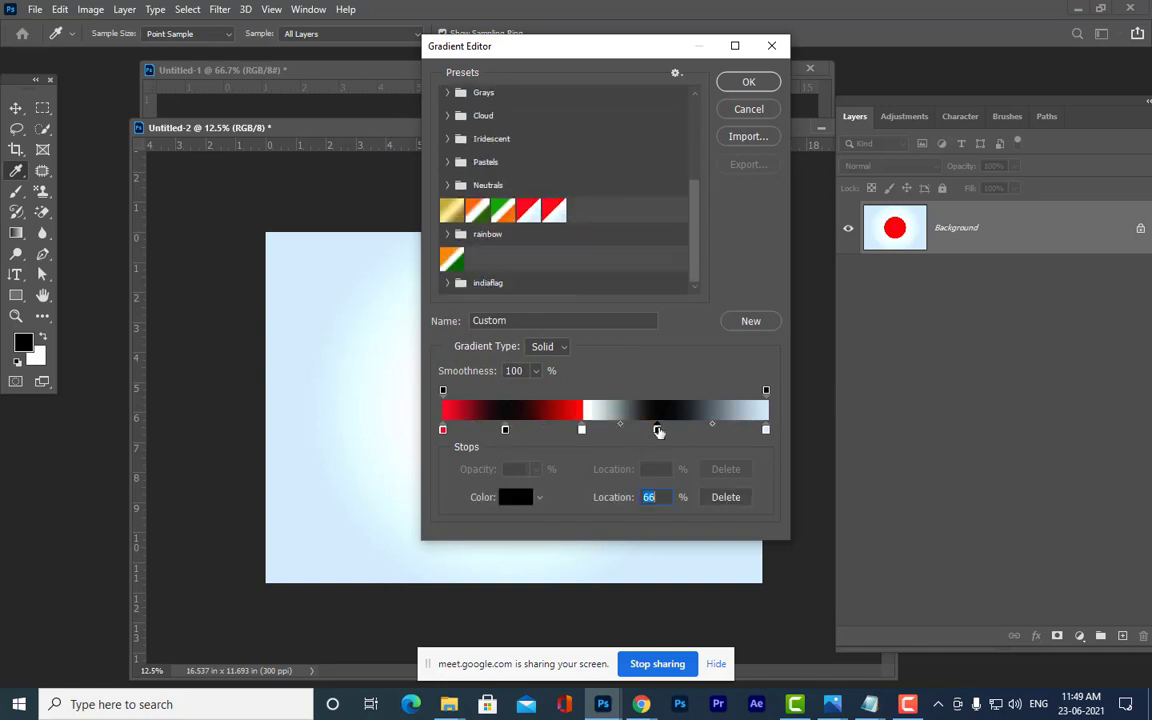
left_click(731, 430)
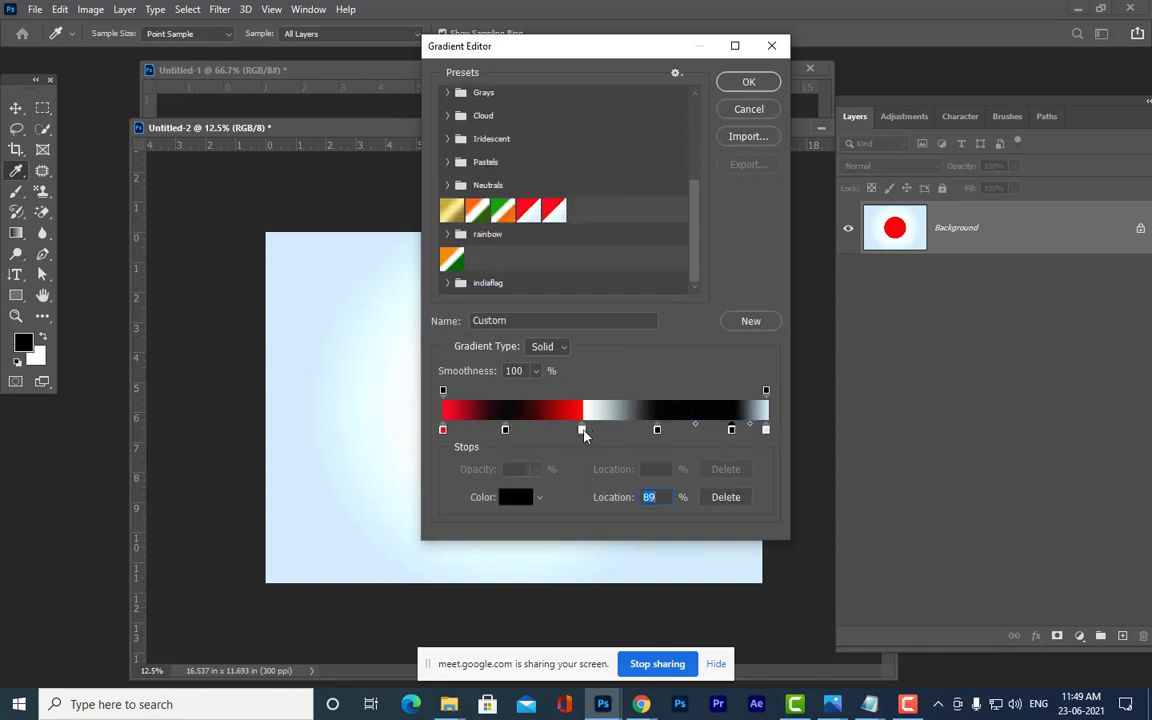
- Rearrange the gradient's first stops, with black at the start and at 12% and the red stop at 35%
mouse_move(582, 430)
left_mouse_down()
mouse_move(540, 437)
mouse_move(575, 438)
left_mouse_up()
left_click_drag(443, 430, 409, 434)
double_click(482, 433)
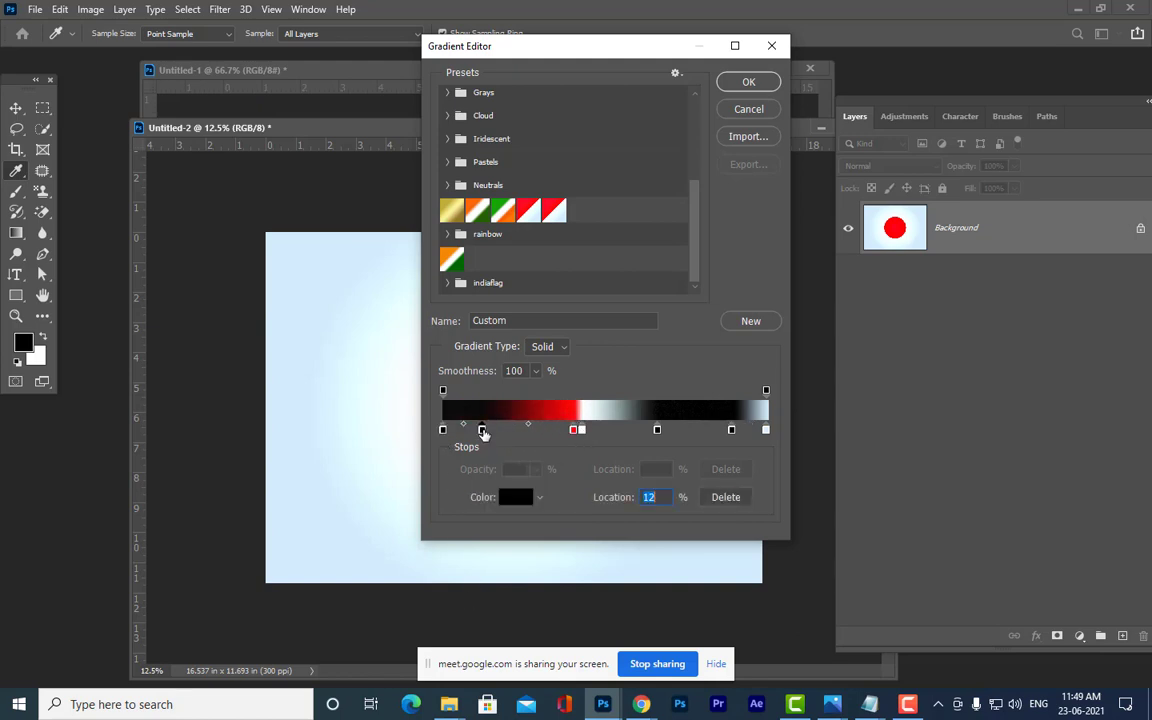
left_click(981, 122)
left_click_drag(575, 433, 561, 434)
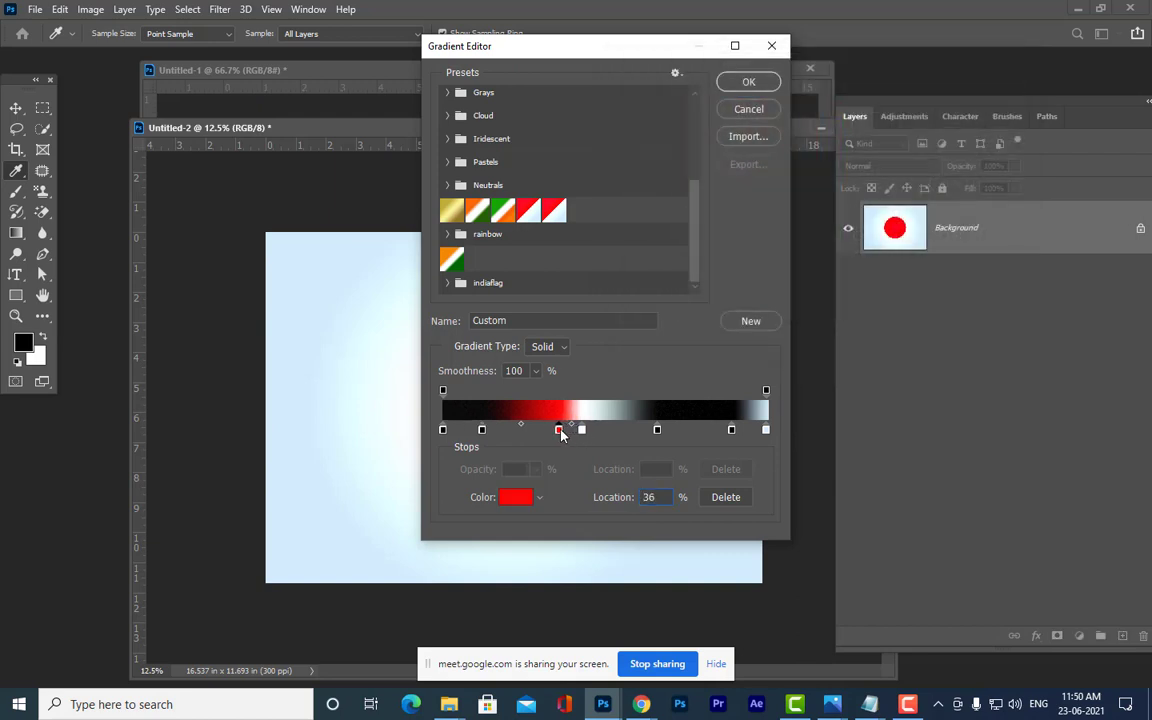
- Recheck the German flag in Chrome, then move the gradient's white middle stop to 48% and recolour it red
left_click(641, 704)
left_click(740, 643)
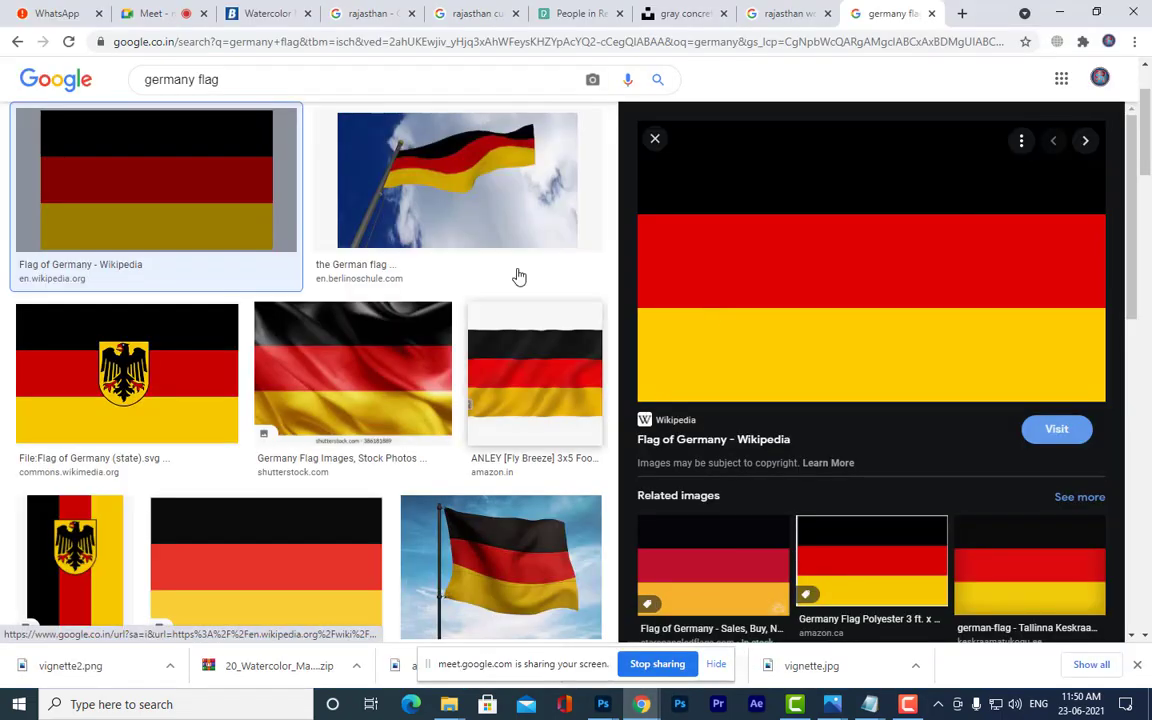
left_click(1059, 12)
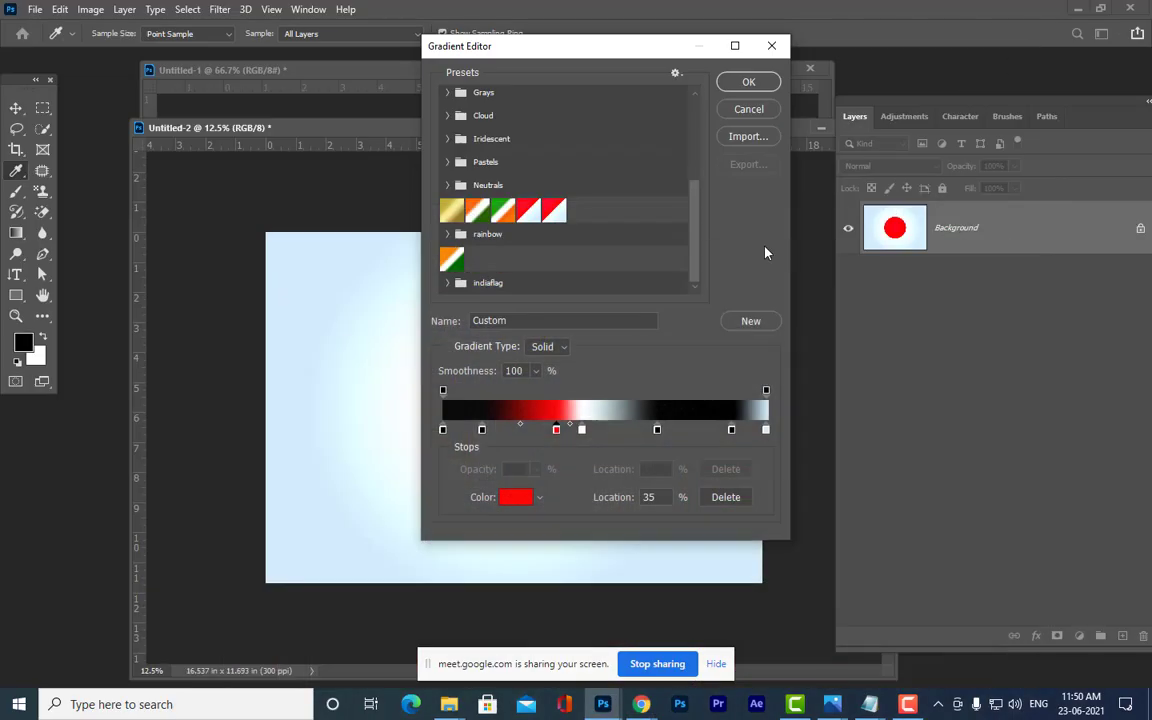
left_click(581, 430)
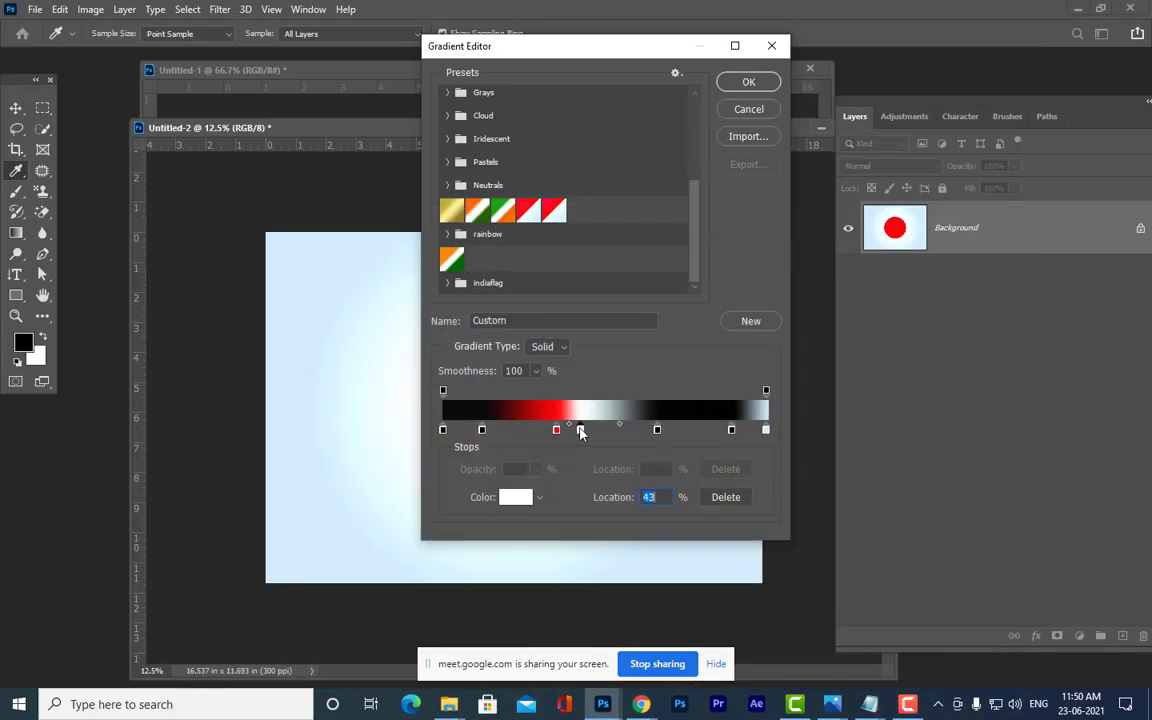
left_click_drag(581, 432, 600, 442)
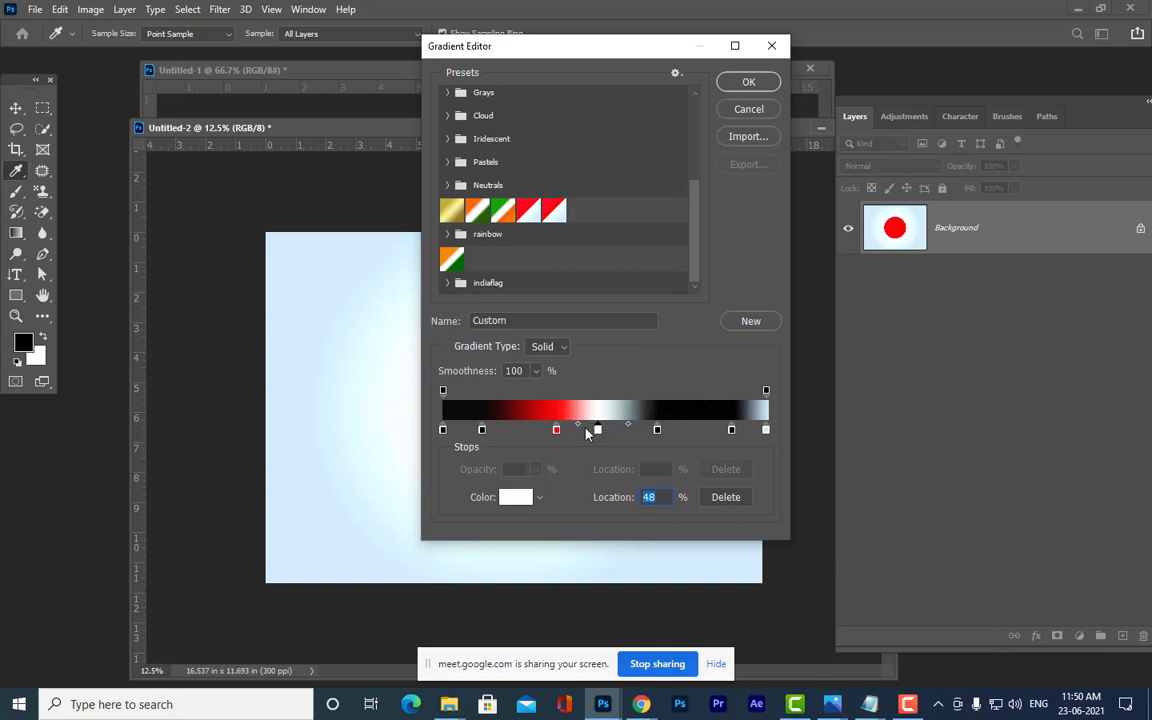
left_click(545, 405)
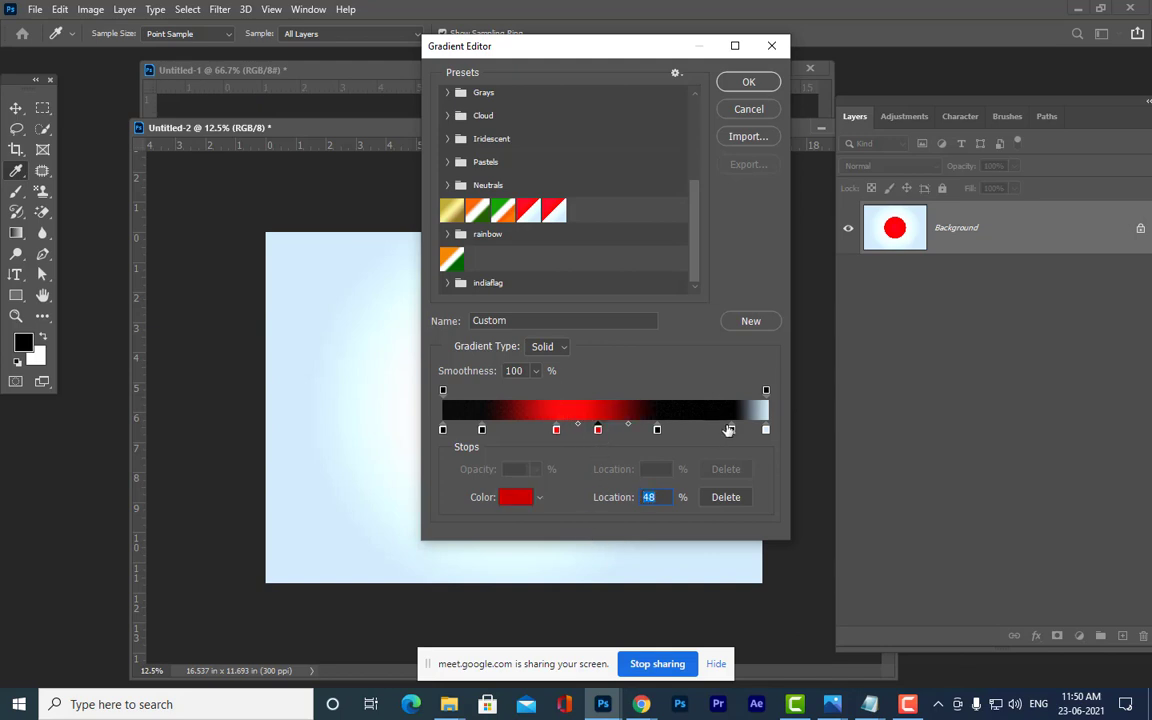
- Remove the pale-blue end stop from the gradient and recolour the black stop at 66% to yellow (ffea00)
left_click_drag(766, 430, 663, 447)
double_click(657, 430)
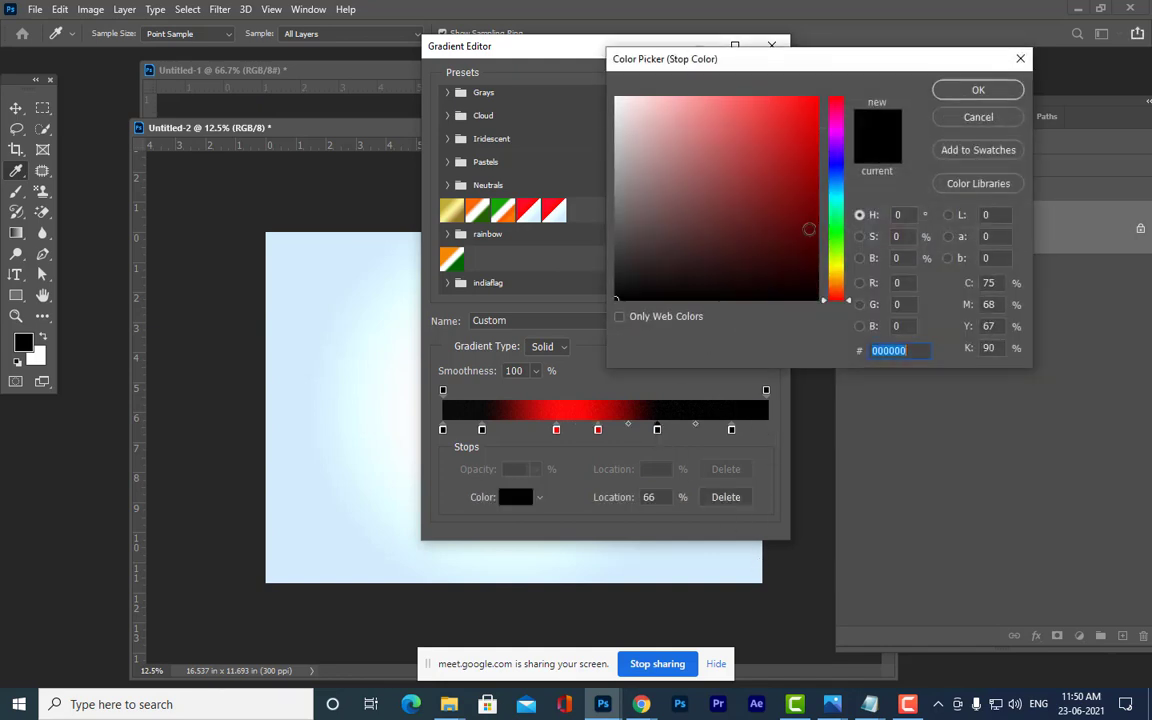
left_click(783, 121)
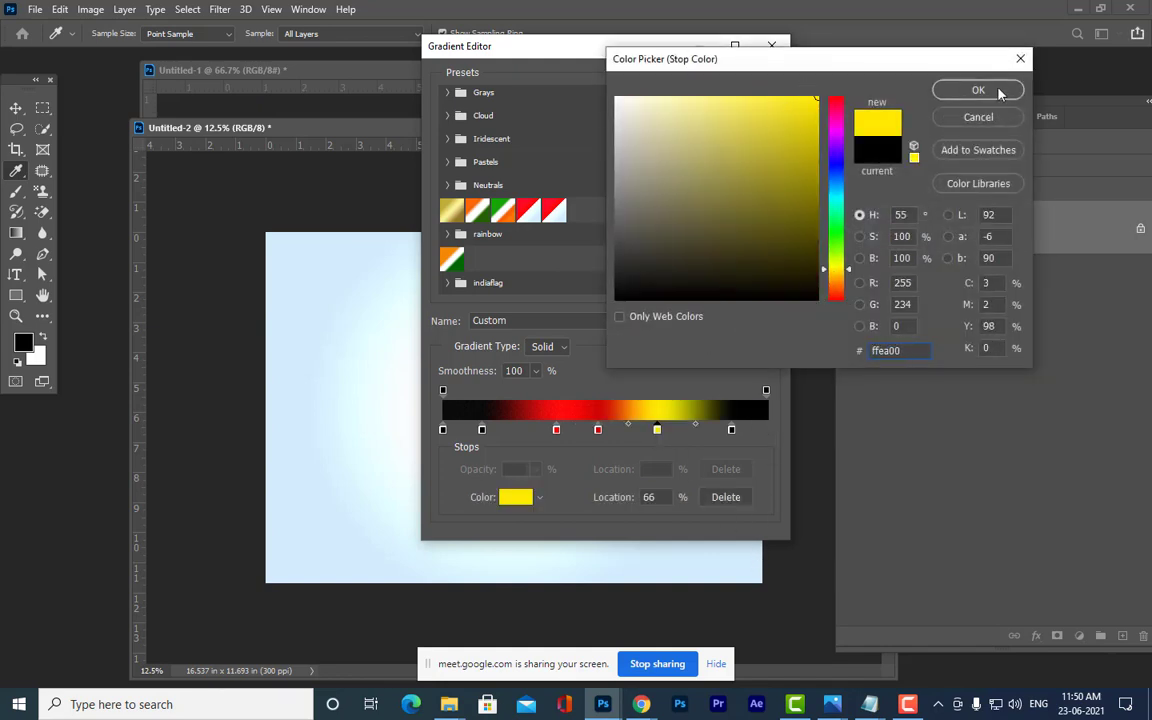
left_click(978, 90)
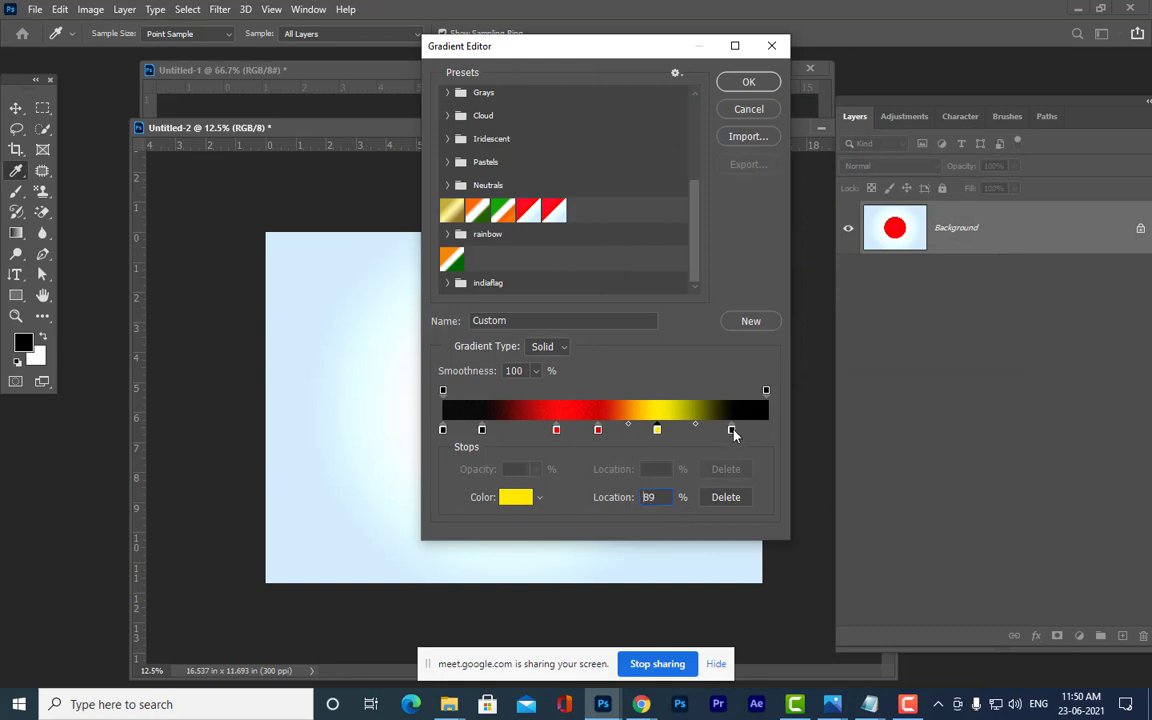
- Recolour the remaining black stop at 89% to a bright yellow
double_click(732, 431)
left_click(838, 267)
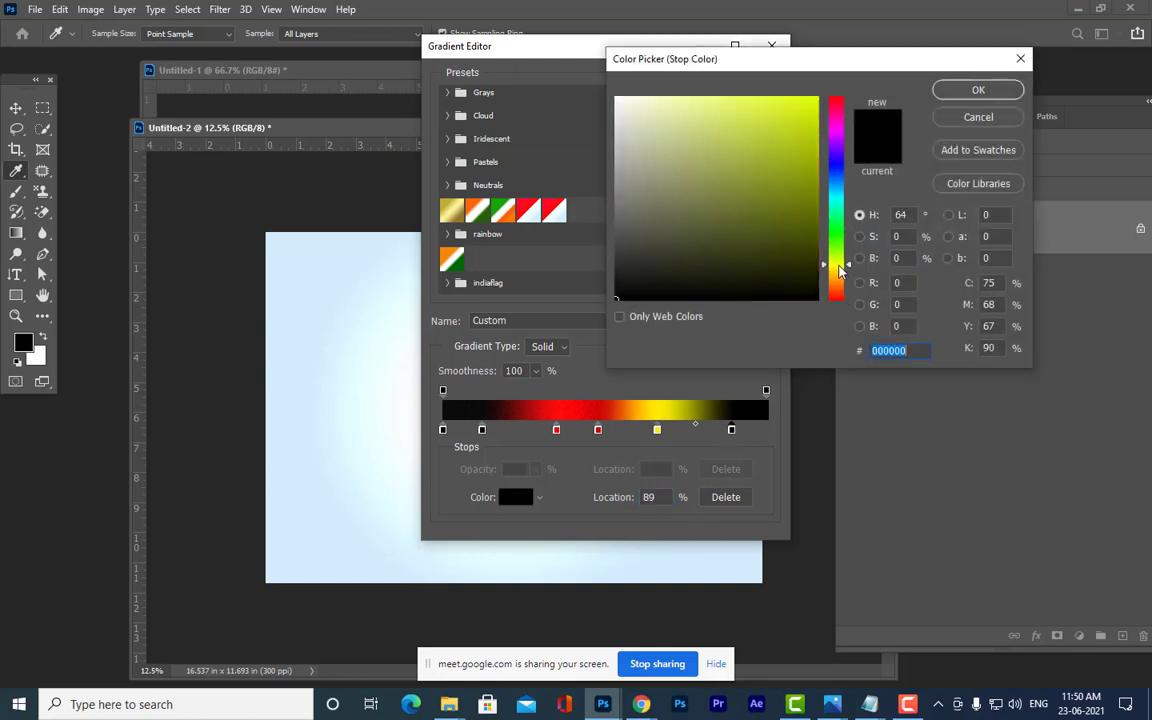
left_click(790, 112)
left_click(978, 90)
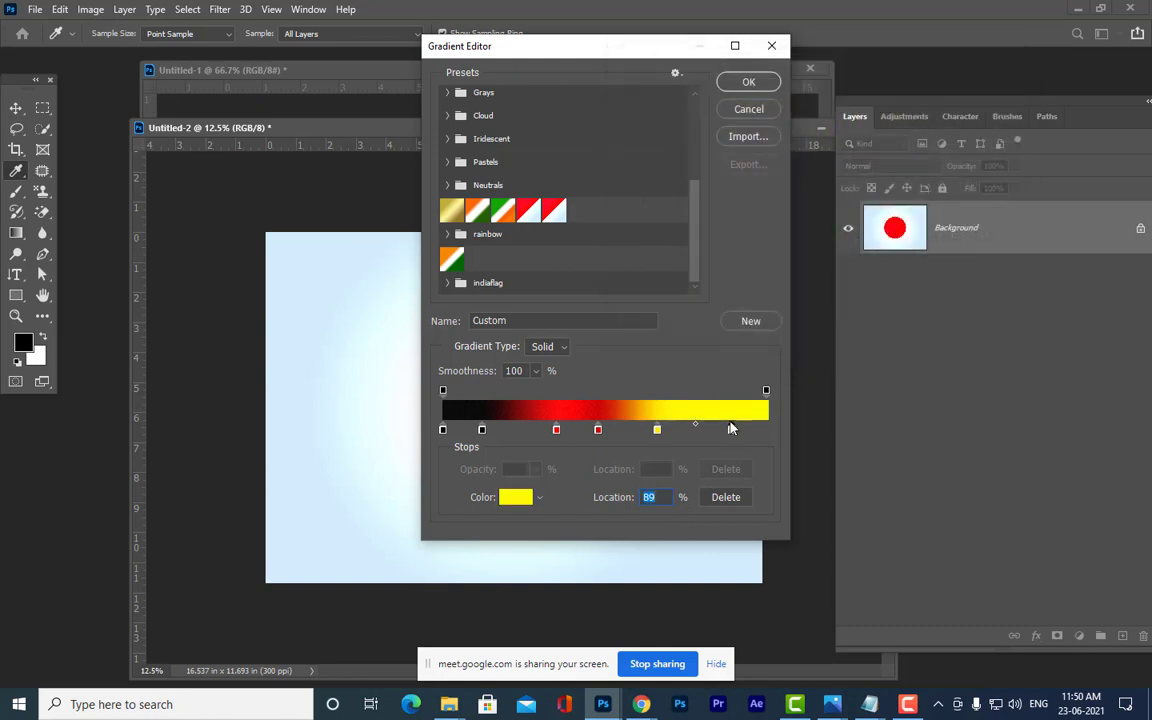
- Move the last yellow stop to the gradient's end and overlap neighbouring stops for hard edges, black-red at 31% and red-yellow at 66%
left_click_drag(733, 434, 768, 433)
left_click_drag(658, 431, 705, 432)
left_click_drag(598, 431, 649, 431)
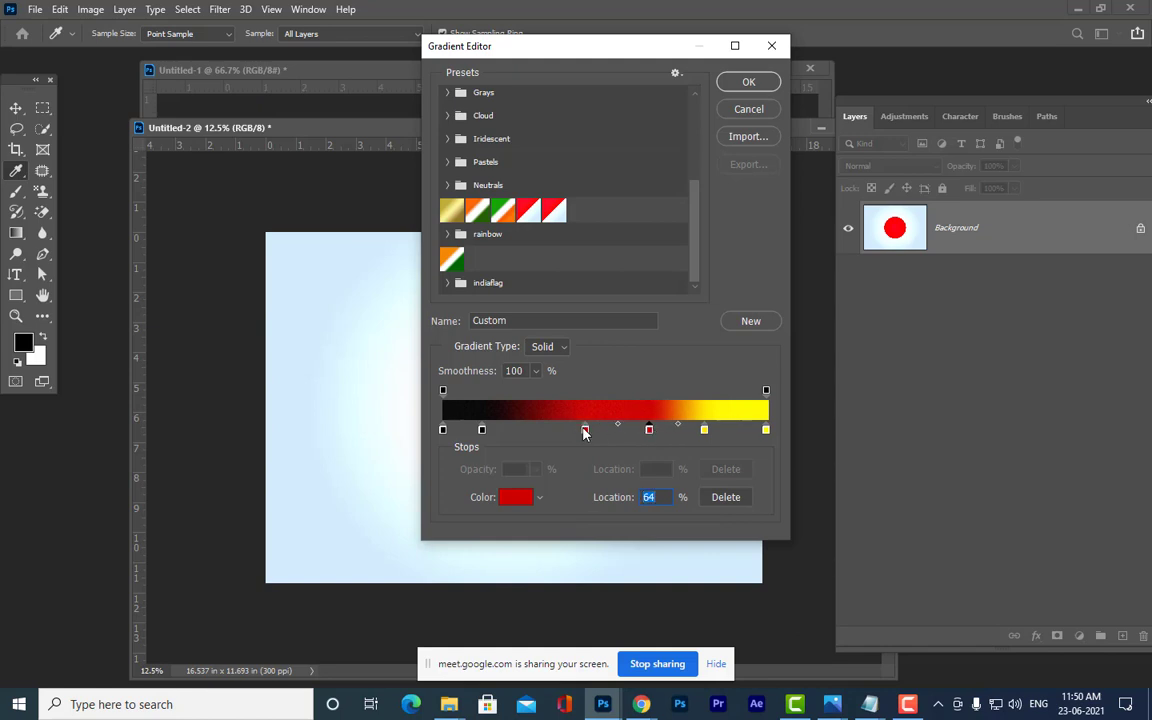
left_click_drag(482, 431, 545, 433)
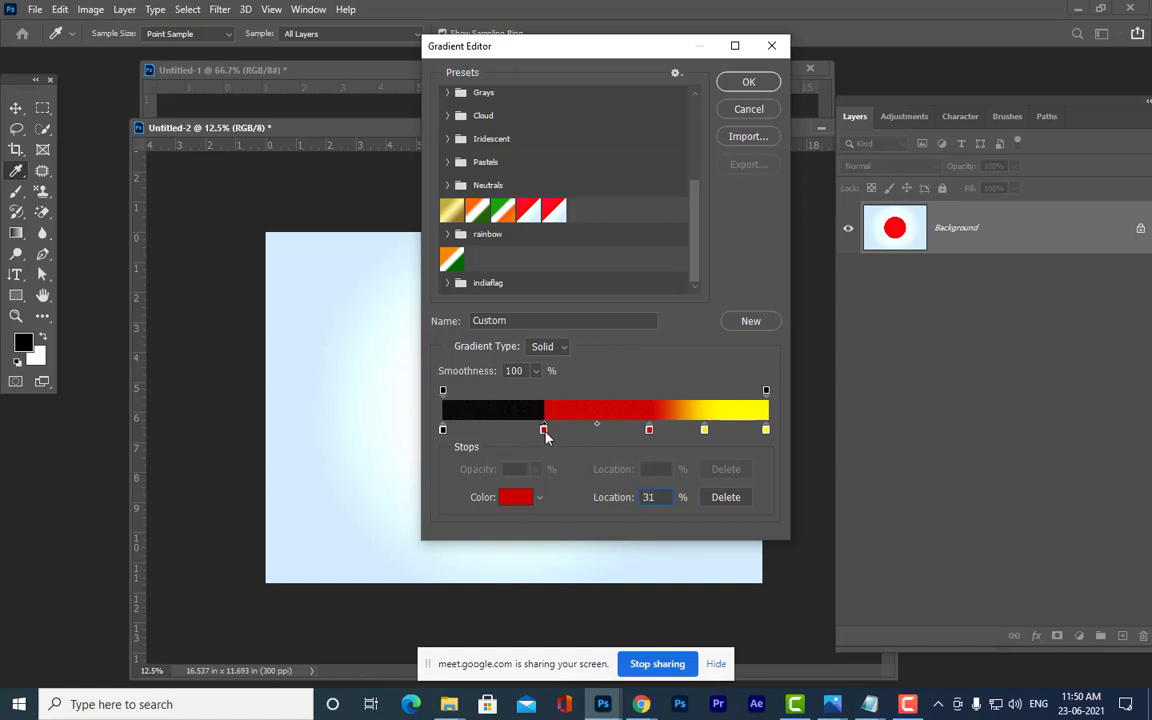
mouse_move(650, 431)
left_mouse_down()
mouse_move(674, 430)
mouse_move(656, 430)
left_mouse_up()
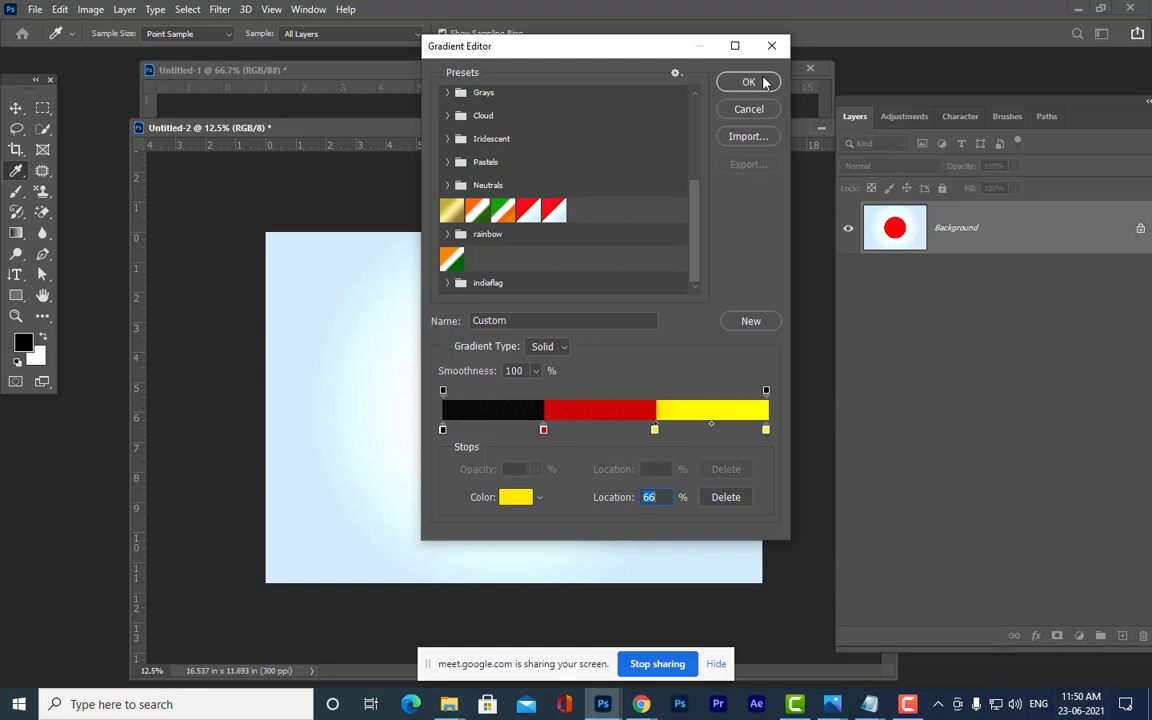
- Name the gradient germanflag, save it as a new preset and accept it as the active gradient
left_click_drag(528, 322, 325, 329)
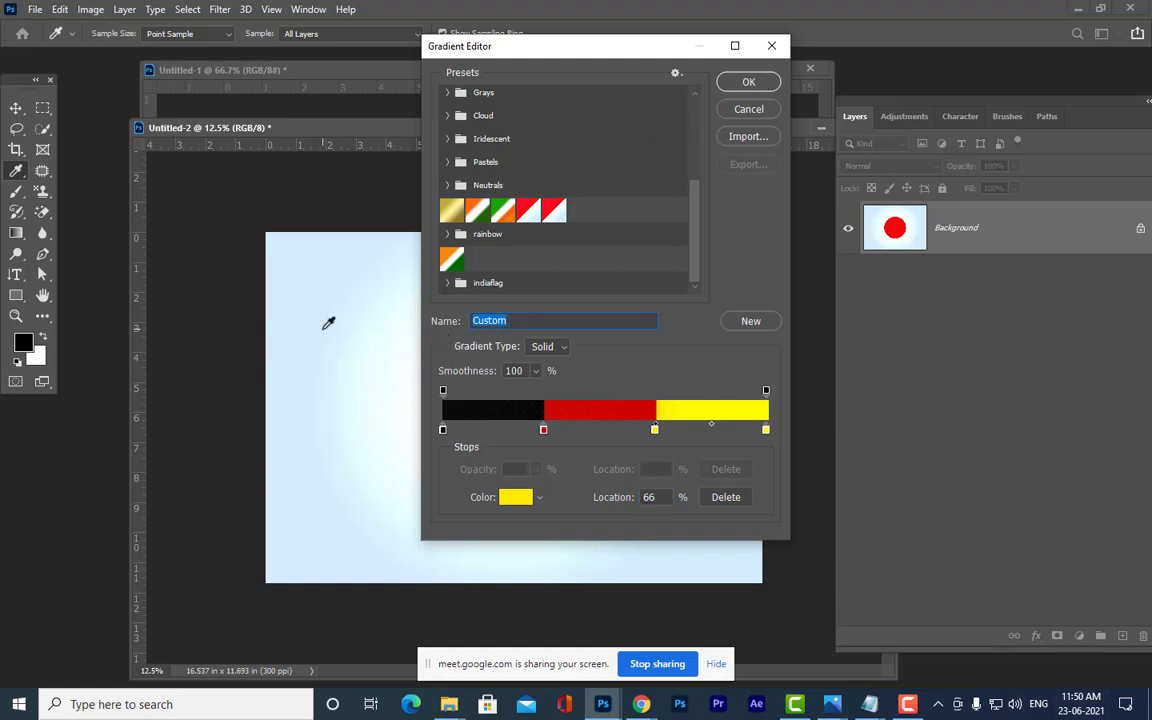
type("germanflag")
left_click(752, 321)
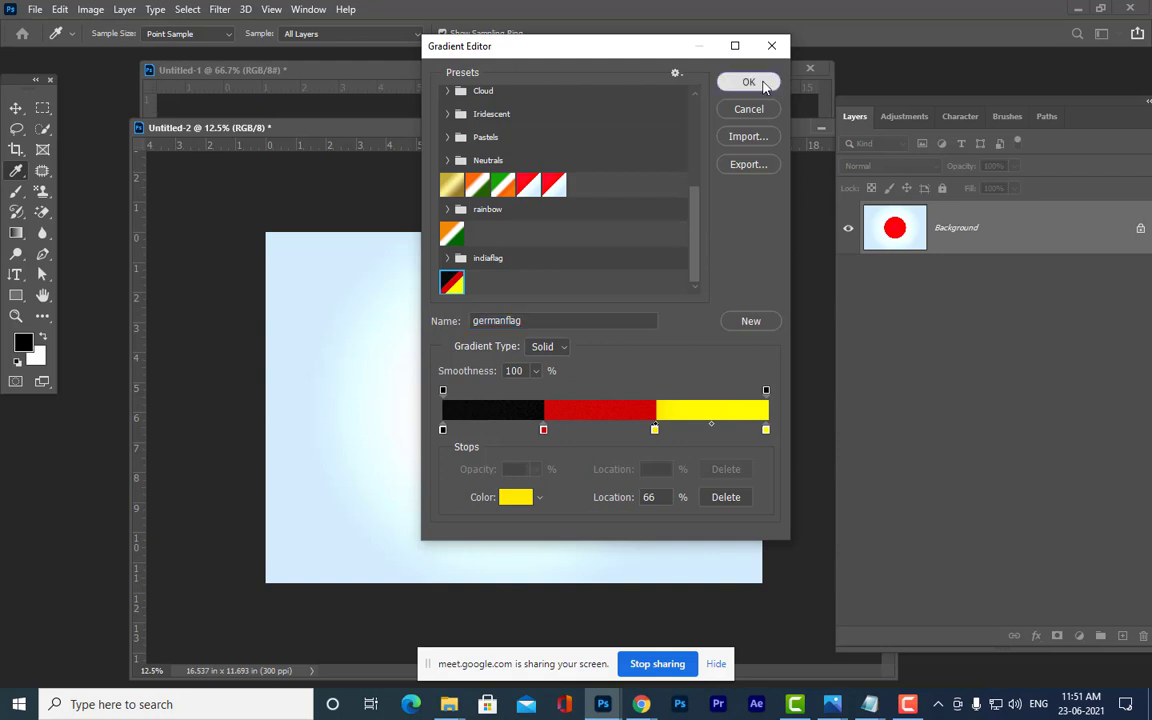
left_click(742, 82)
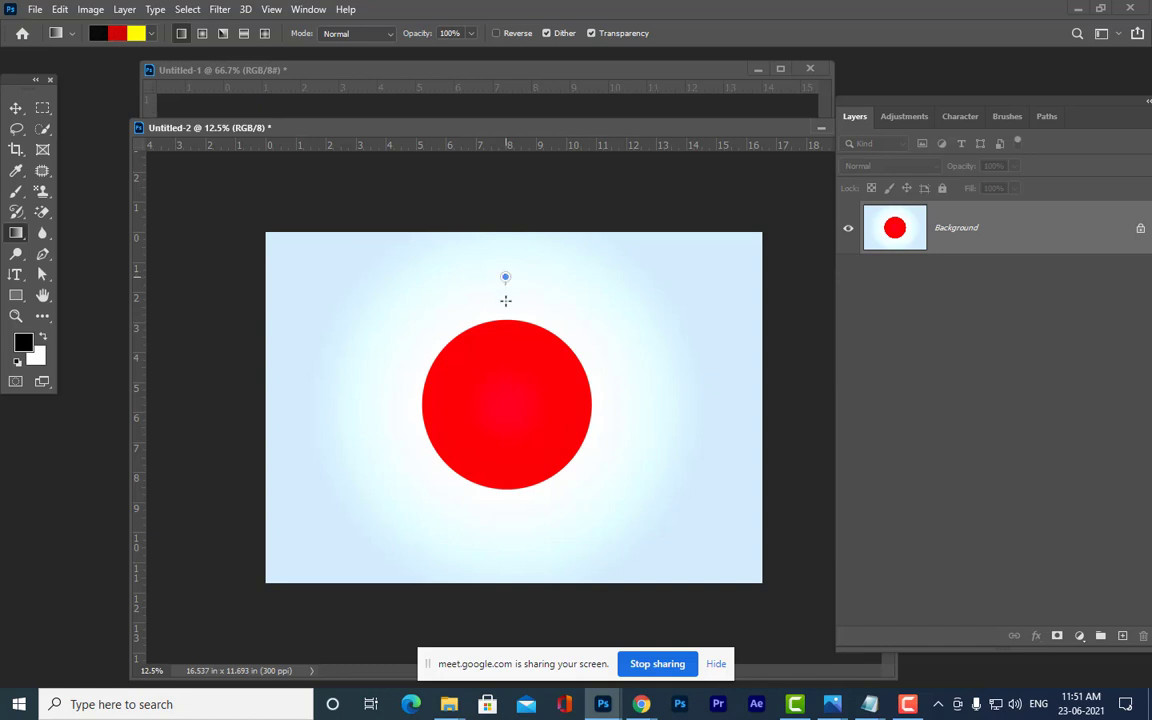
- Fill the canvas with the vertical linear German flag gradient, redrawing it from just above the canvas to its lower edge for more even stripes
left_click_drag(505, 300, 484, 590)
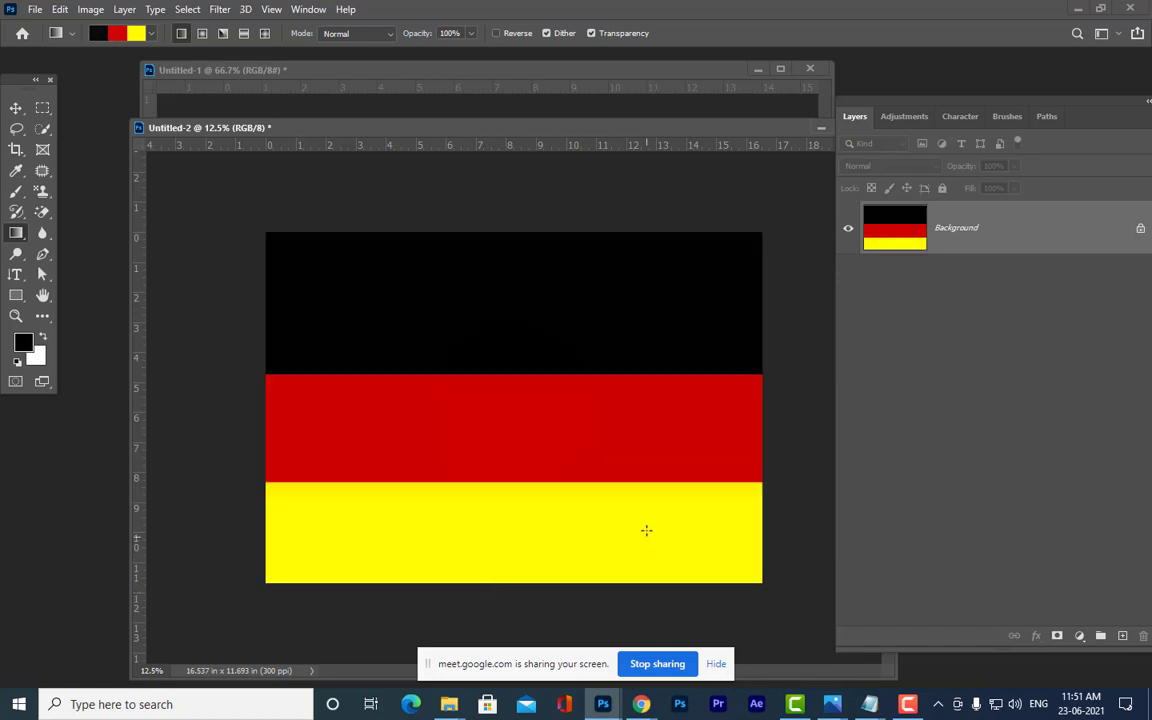
left_click_drag(510, 297, 510, 620)
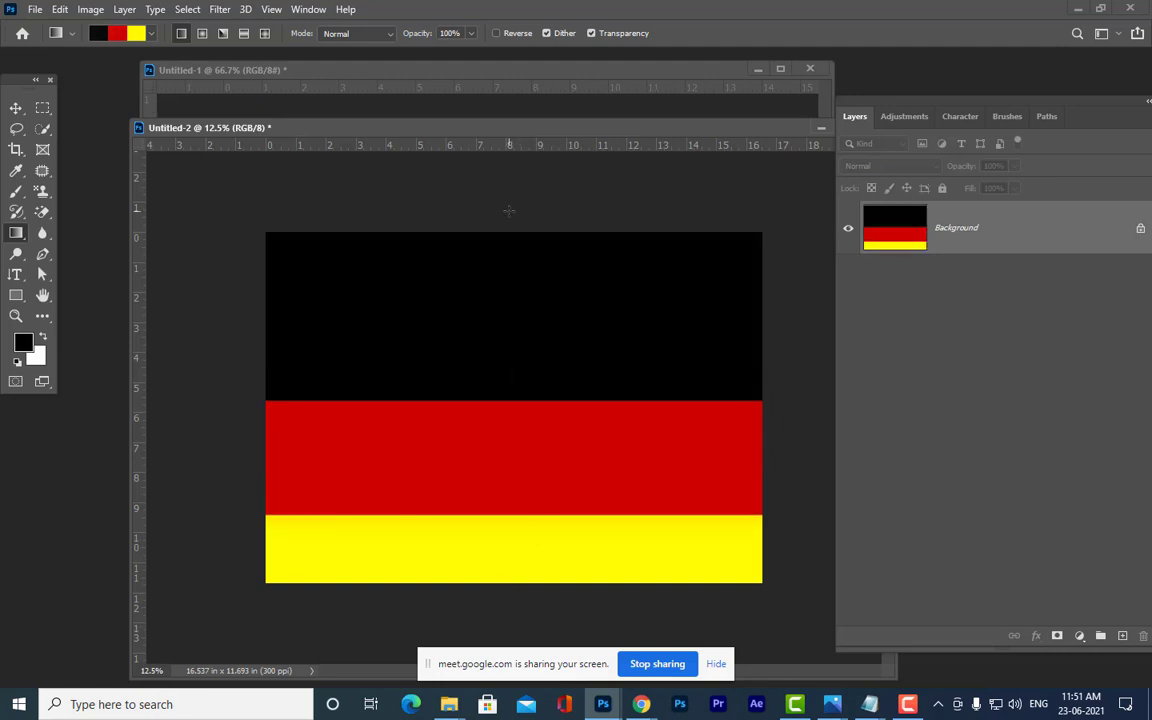
left_click_drag(509, 210, 508, 590)
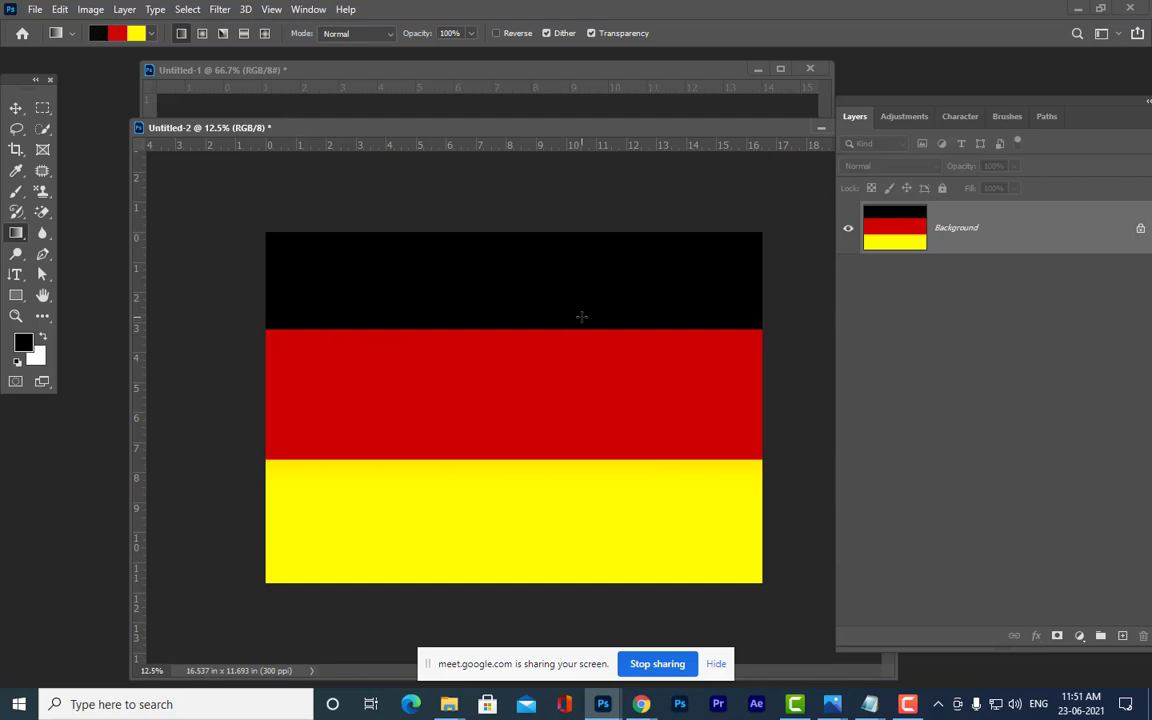
- Create a new document from the A3 print preset in landscape orientation
left_click(34, 9)
left_click(48, 26)
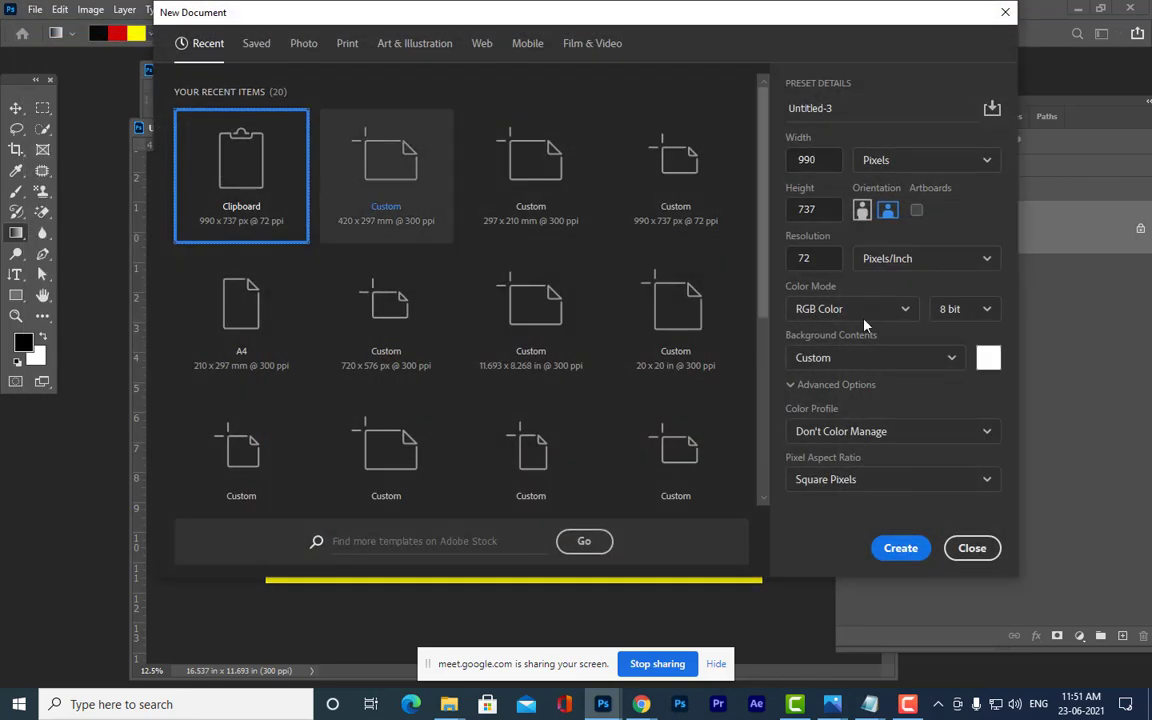
left_click(348, 46)
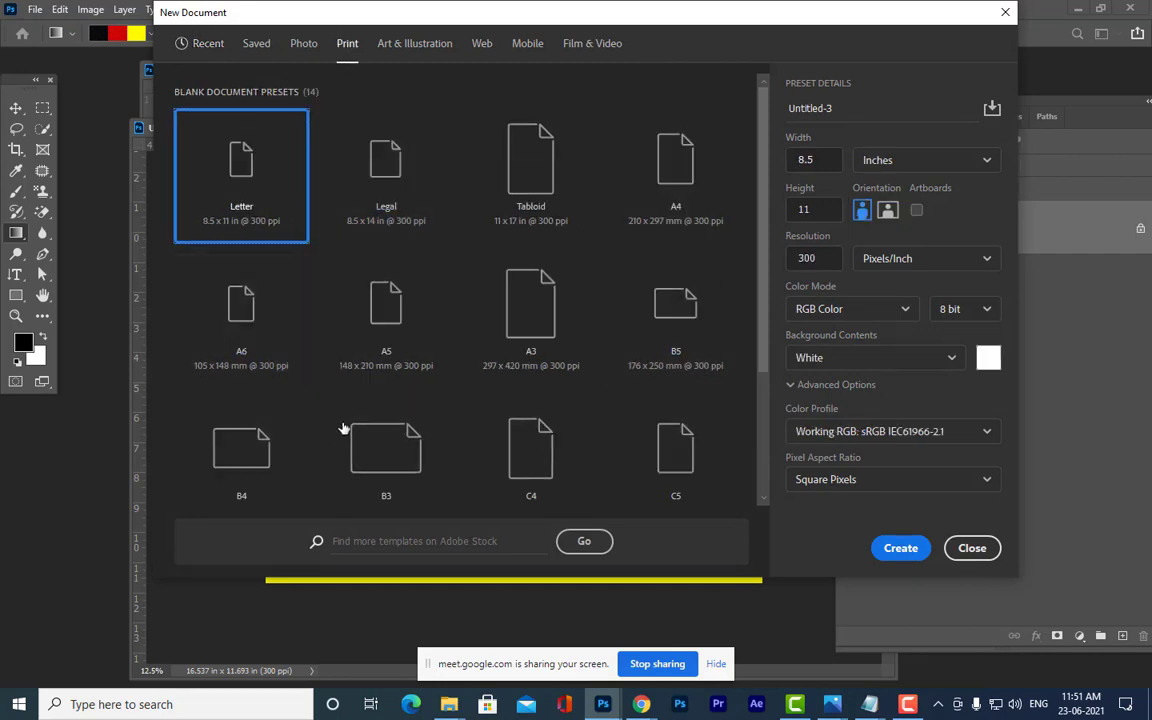
left_click(528, 375)
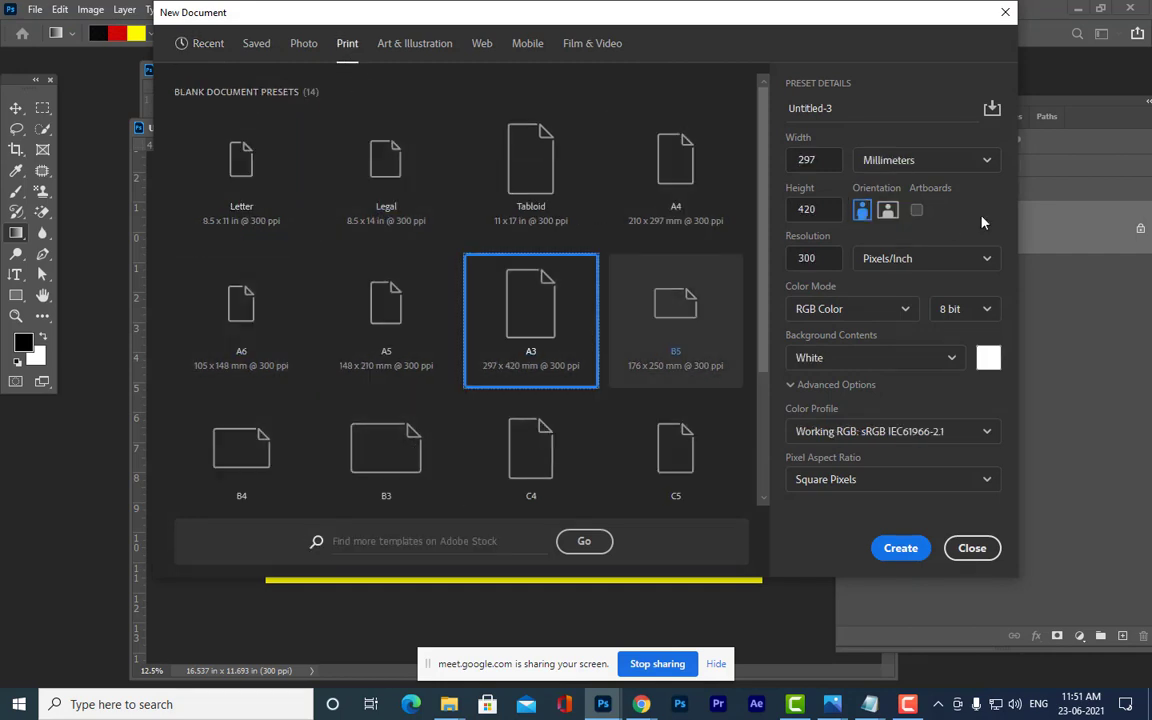
left_click(888, 210)
left_click(900, 549)
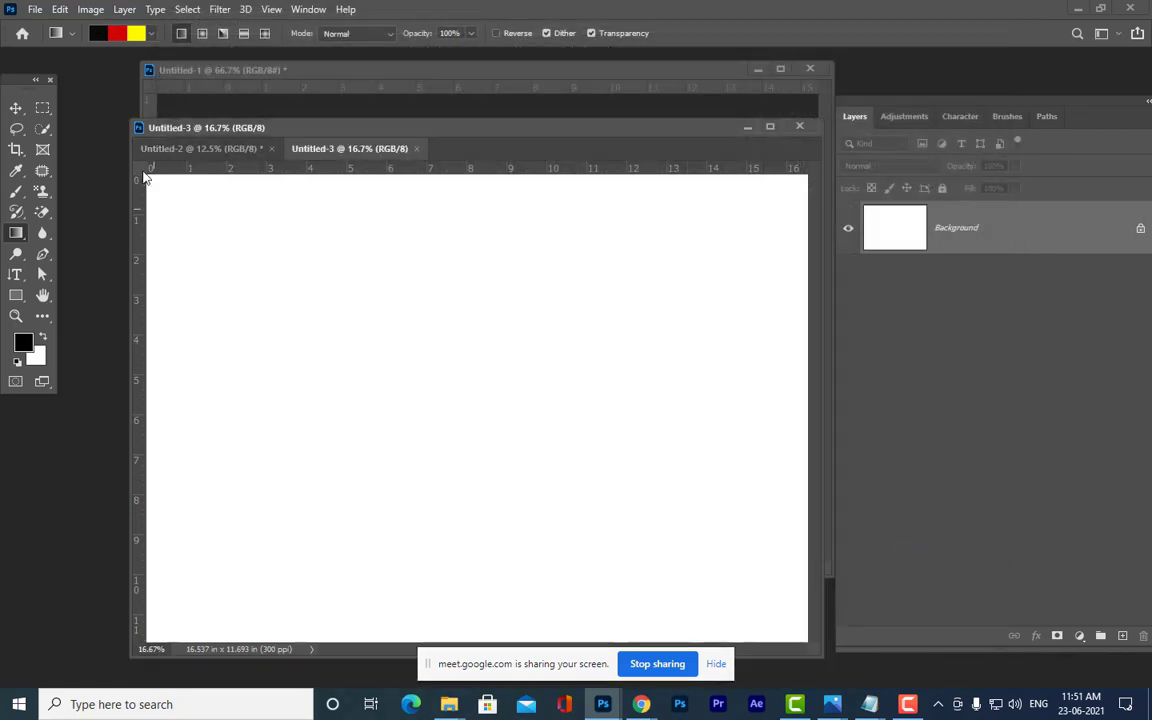
- Fill a rectangular selection of about 5.5 by 2.8 in at the canvas's upper left with the vertical German flag gradient, and deselect
left_click(43, 108)
left_click_drag(154, 199, 375, 313)
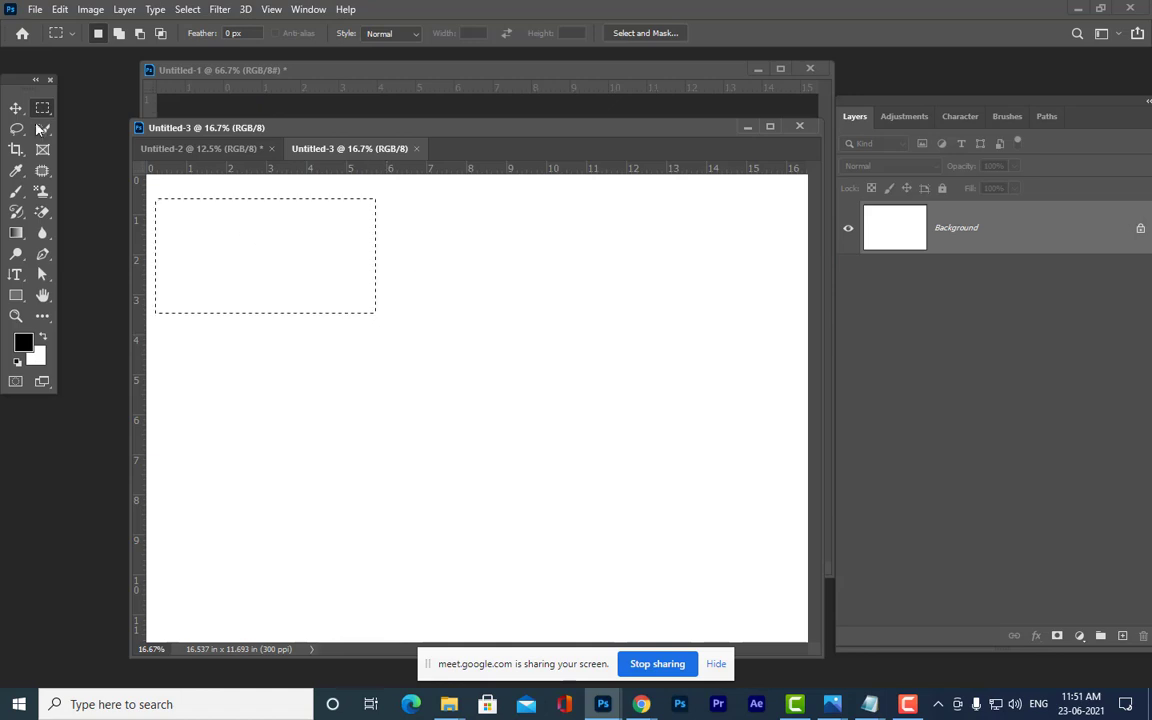
key("g")
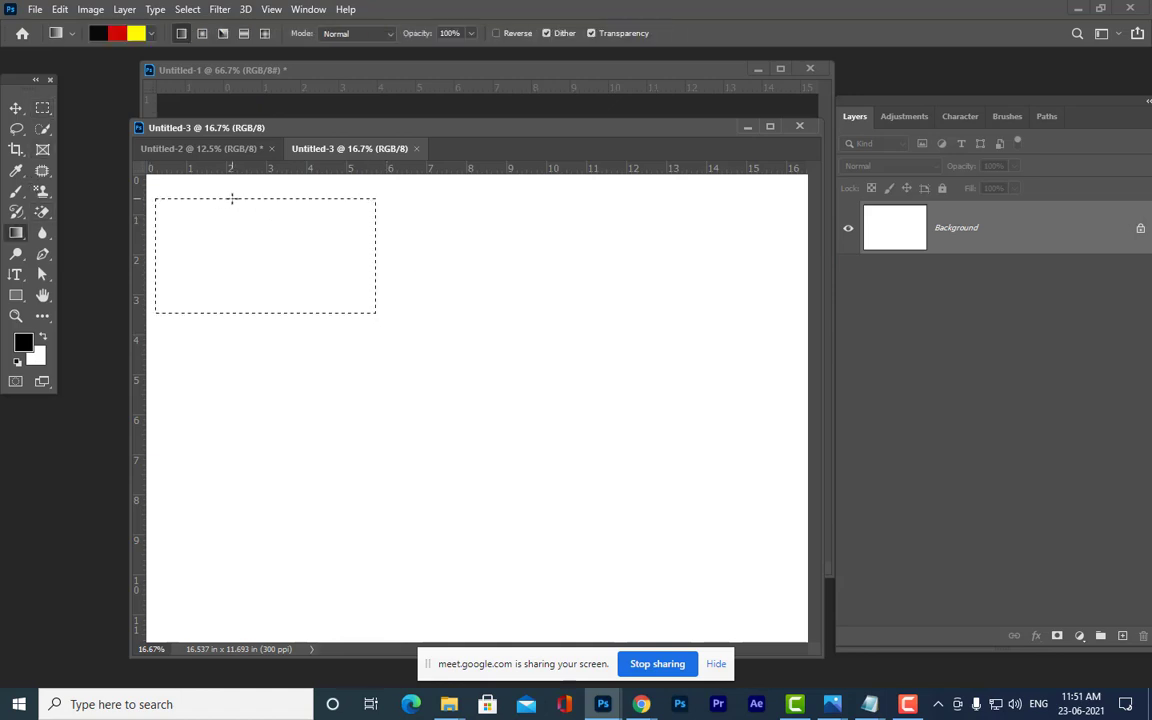
left_click_drag(254, 199, 249, 315)
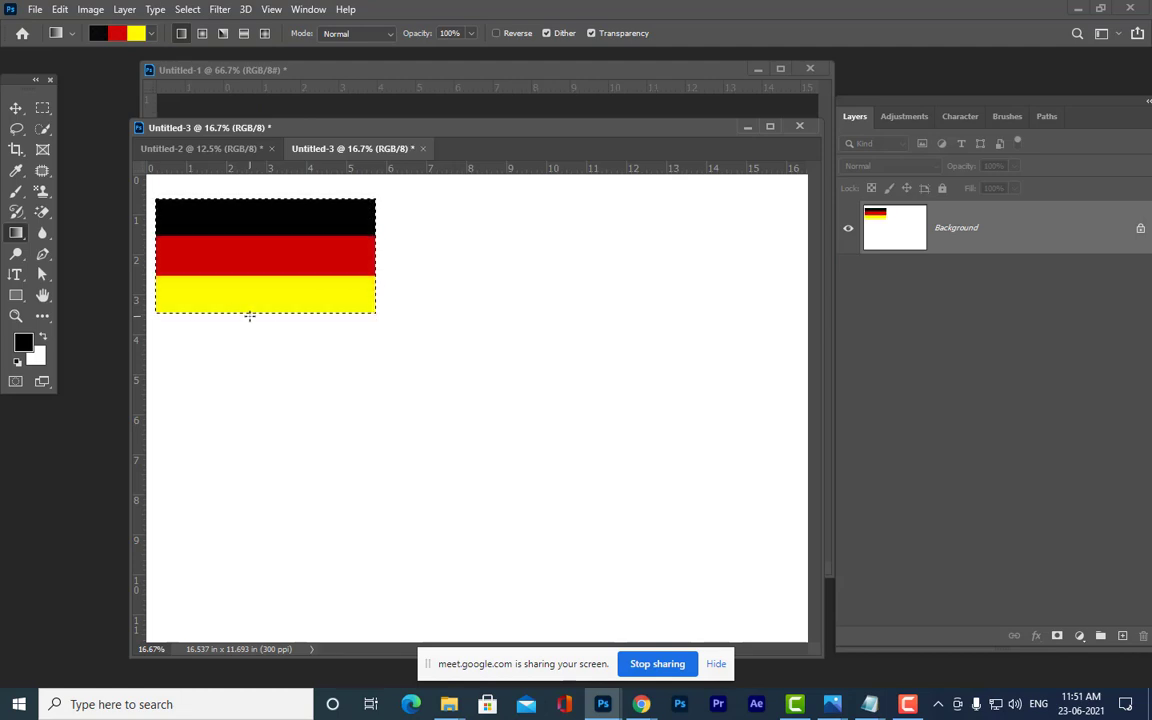
left_click(16, 107)
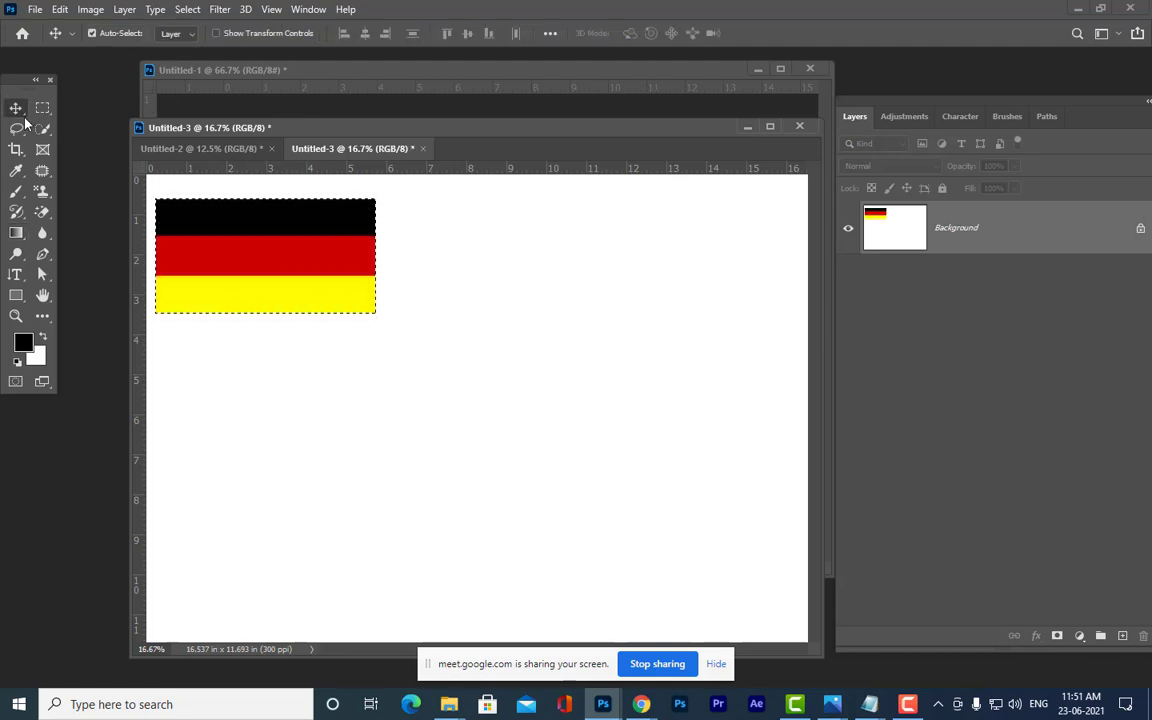
key("ctrl+d")
- Select a second rectangle of about 5.7 by 2.8 in beside the German flag and set up a radial gradient with the red-to-pale-blue preset
left_click(44, 104)
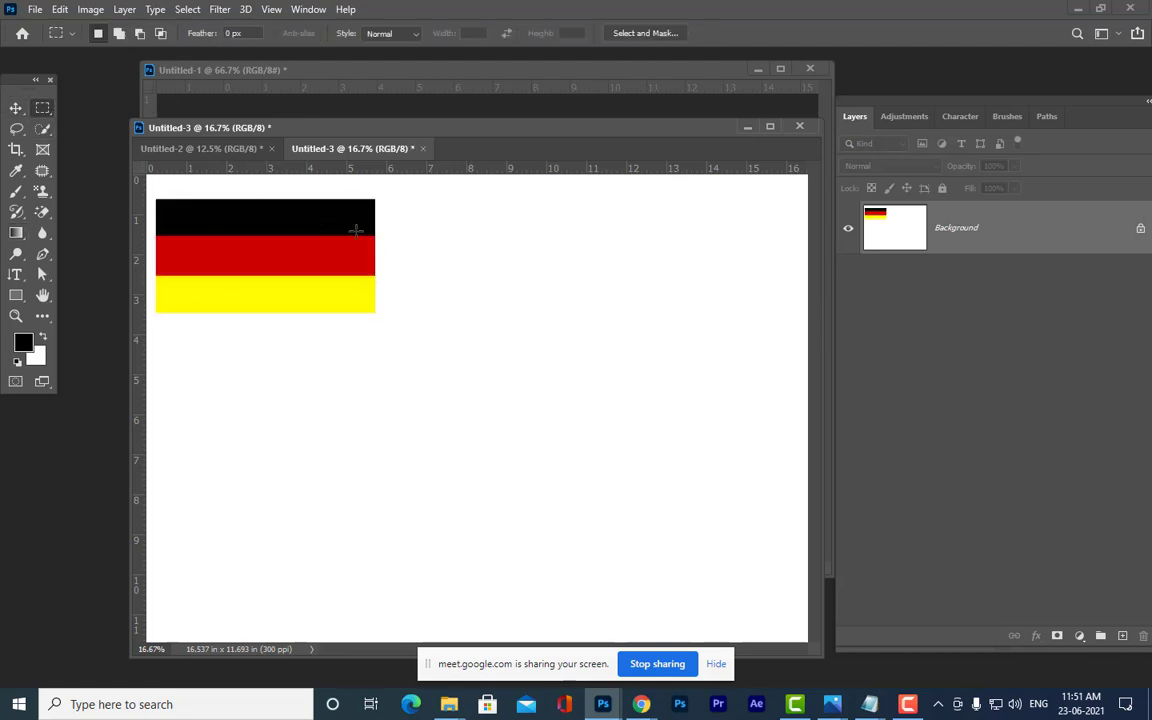
left_click_drag(406, 202, 585, 294)
key("g")
left_click(101, 35)
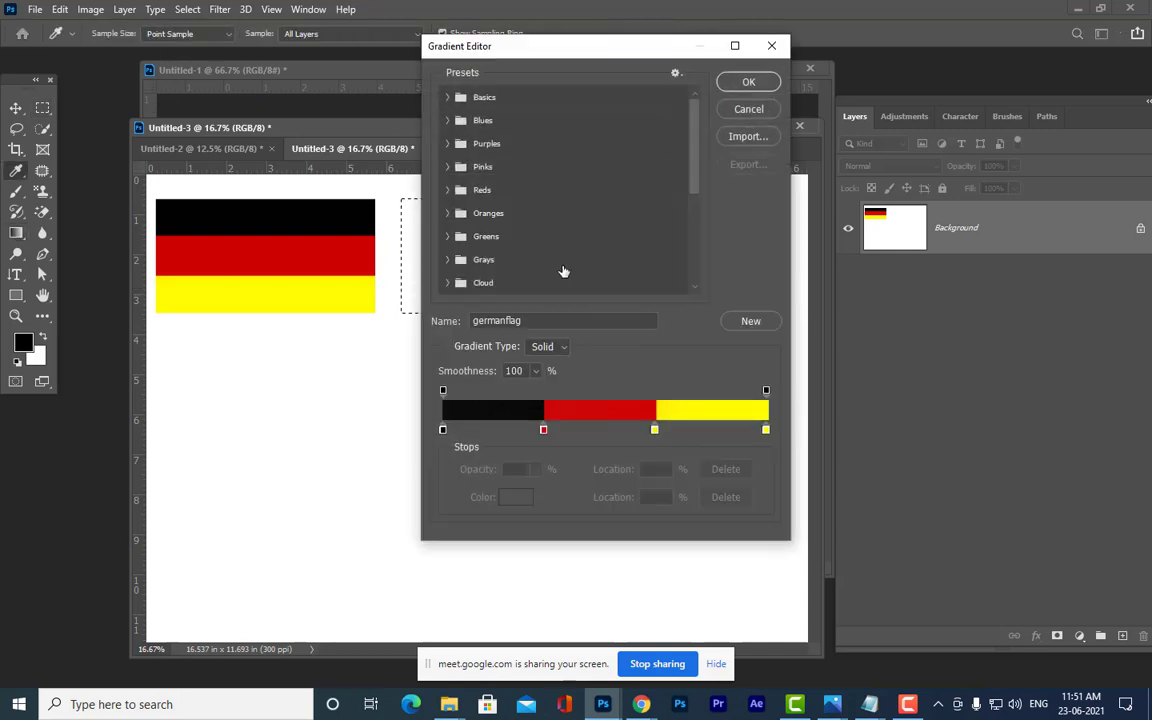
scroll(589, 211, "down", 5)
left_click(530, 186)
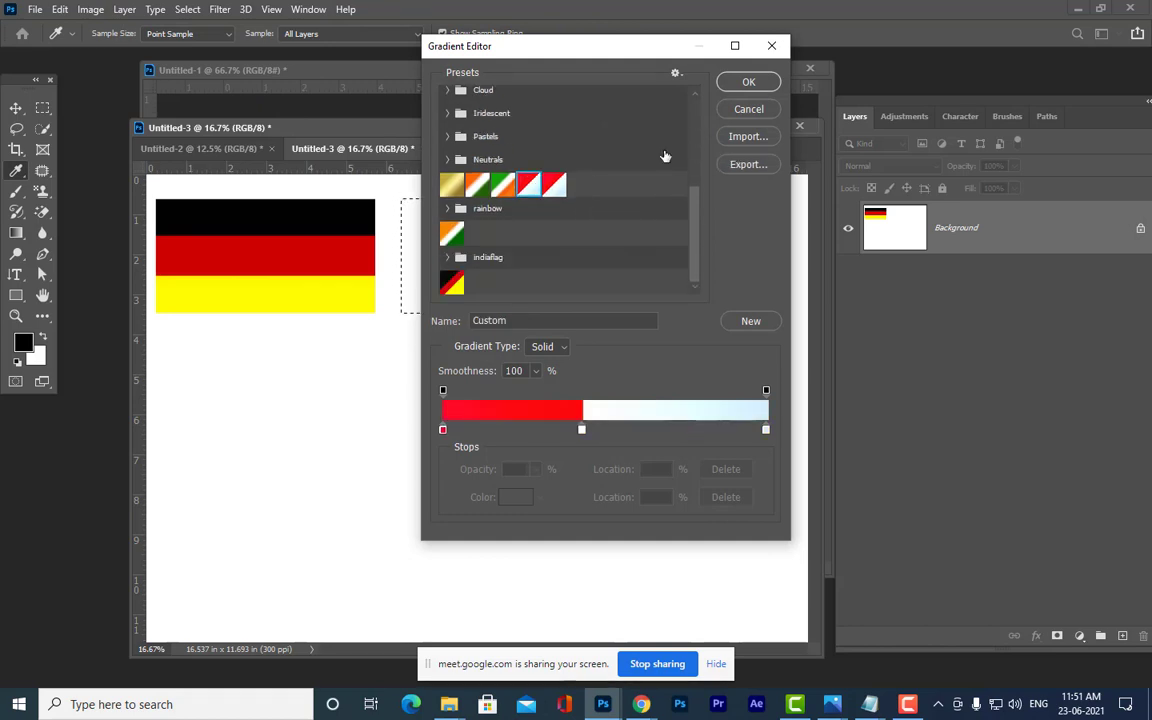
left_click(762, 84)
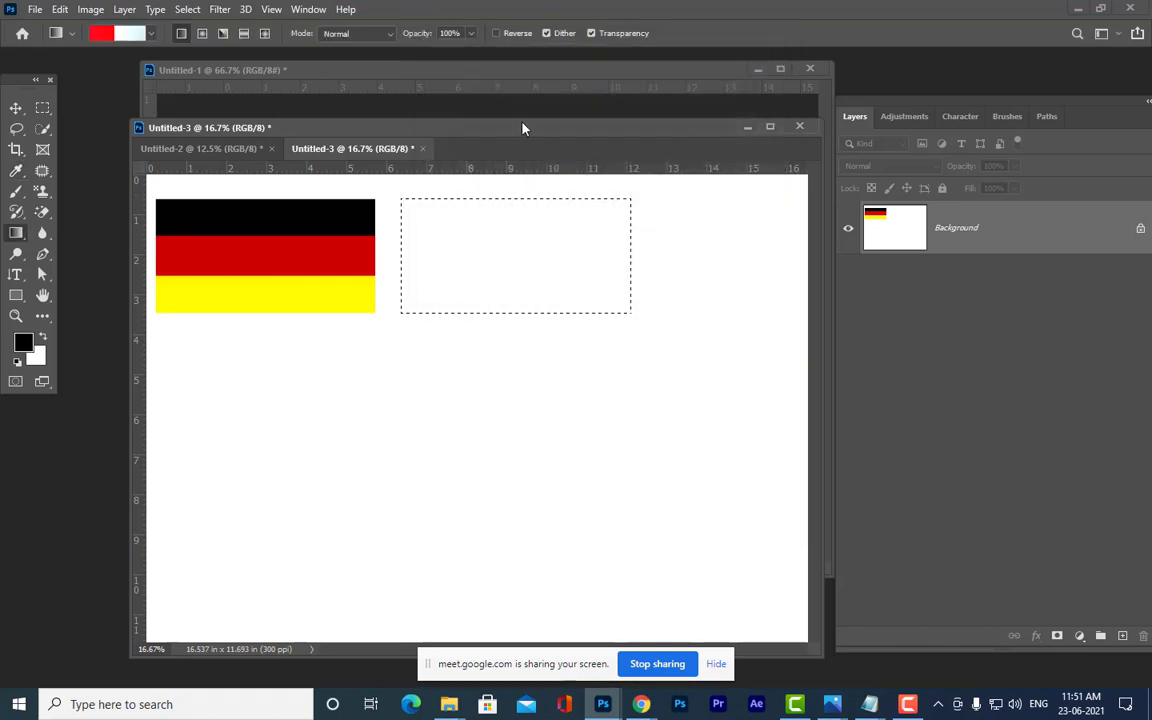
left_click(202, 34)
- Reverse the gradient and fill the selection radially from slightly above its centre, making a white disc on red about 3.2 in across
left_click(496, 33)
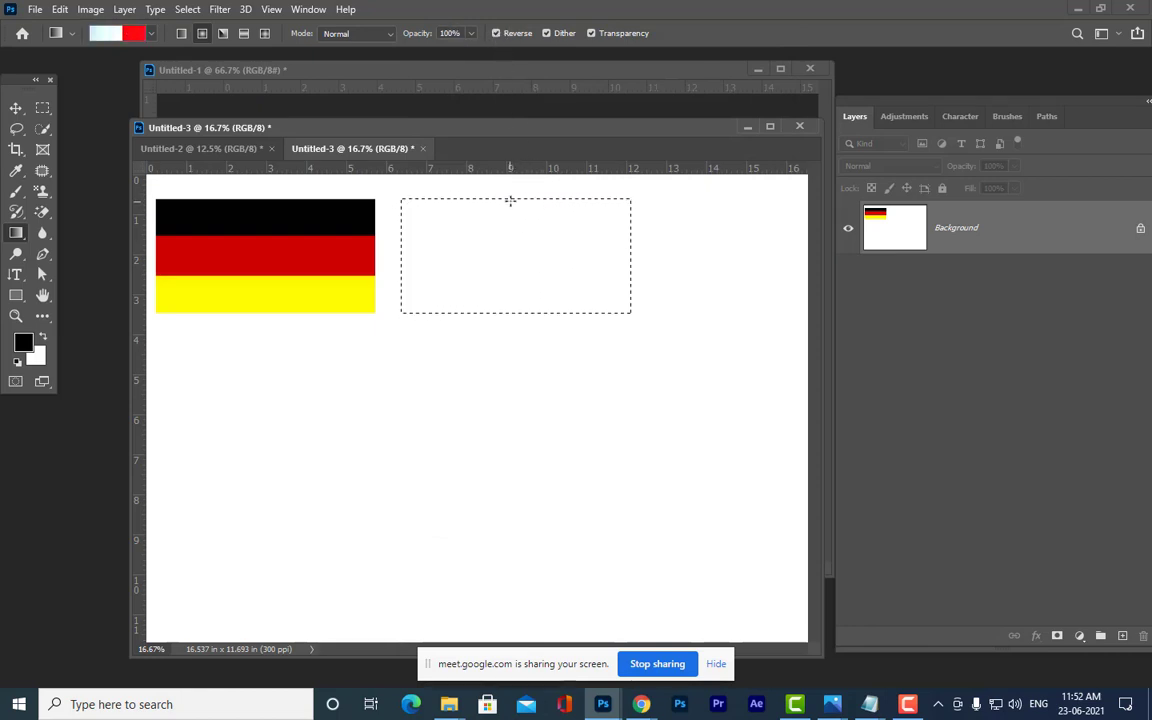
left_click_drag(510, 198, 512, 314)
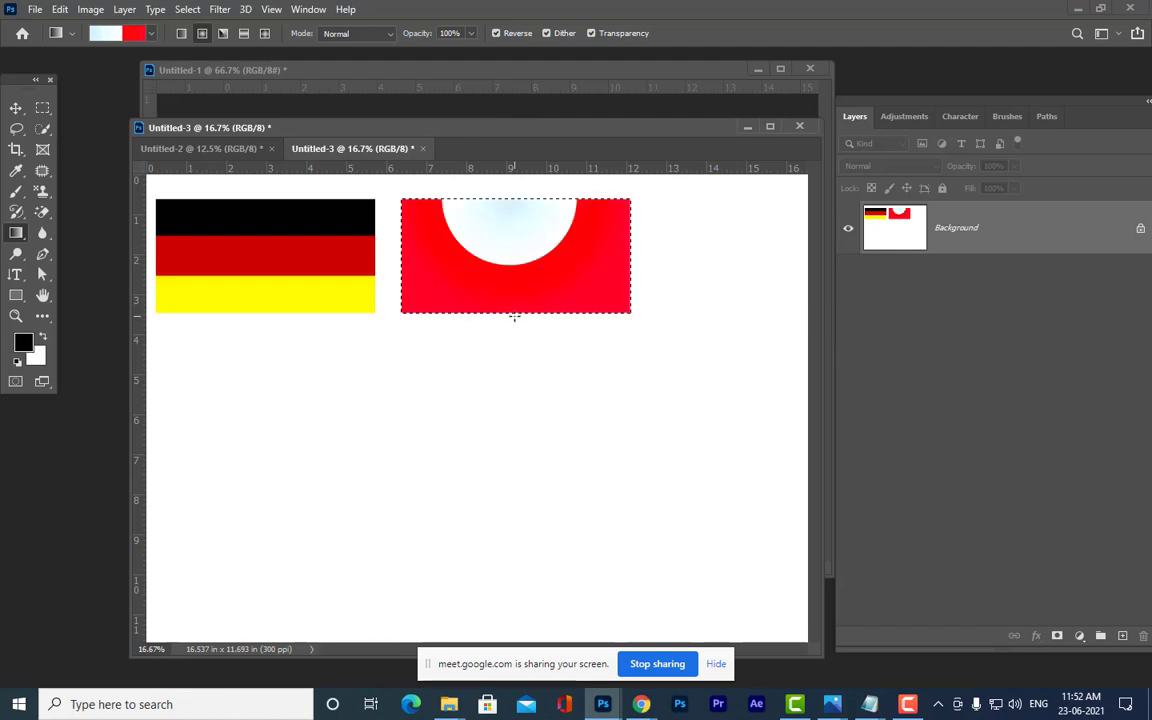
key("ctrl+z")
left_click_drag(509, 242, 509, 306)
left_click_drag(512, 243, 516, 316)
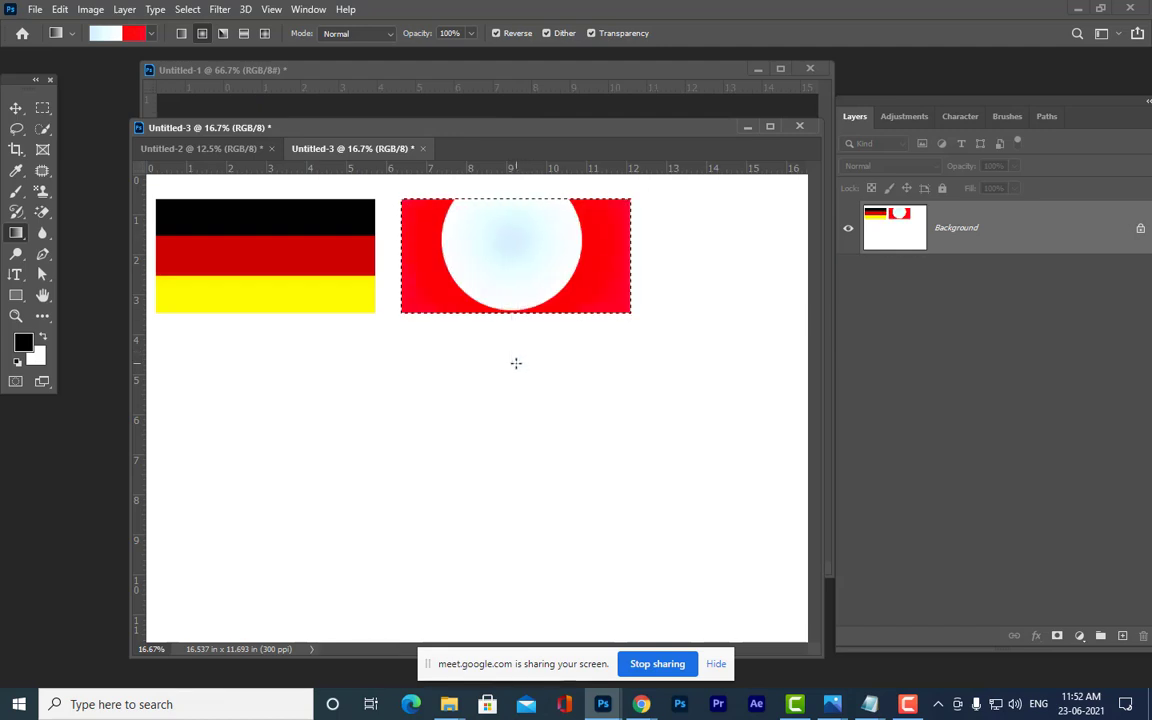
key("ctrl+z")
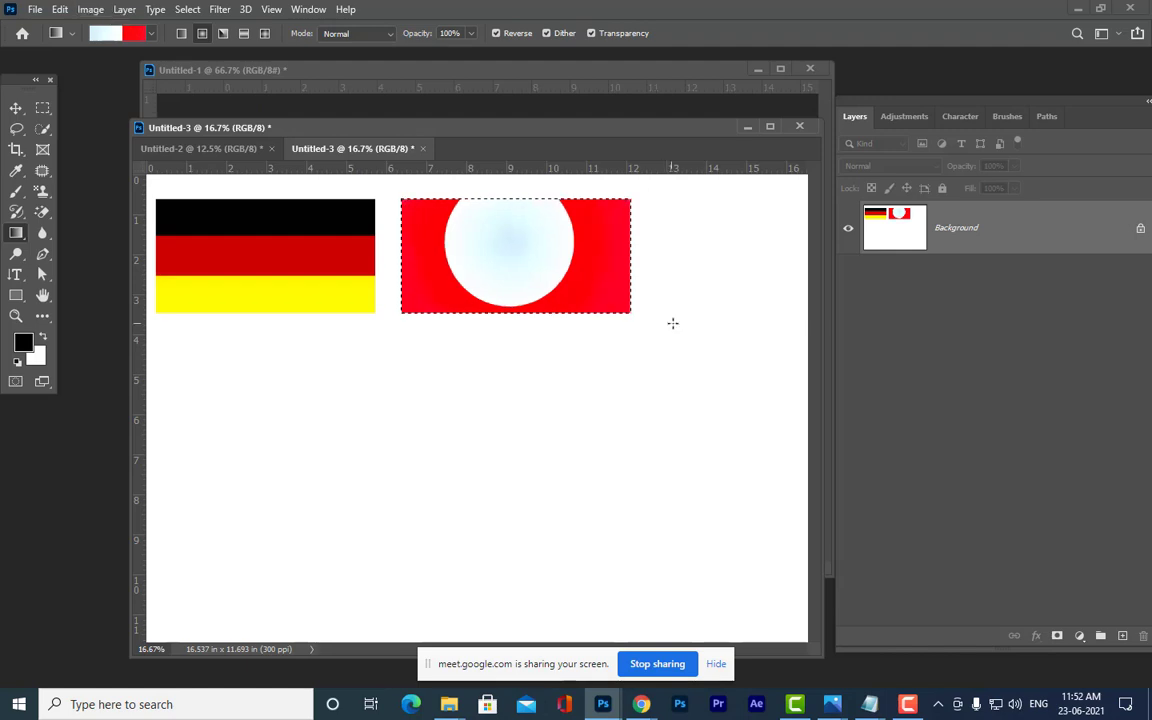
- Turn off gradient reversal and try radial red-disc fills from near the selection's centre, undoing the trials
left_click(496, 33)
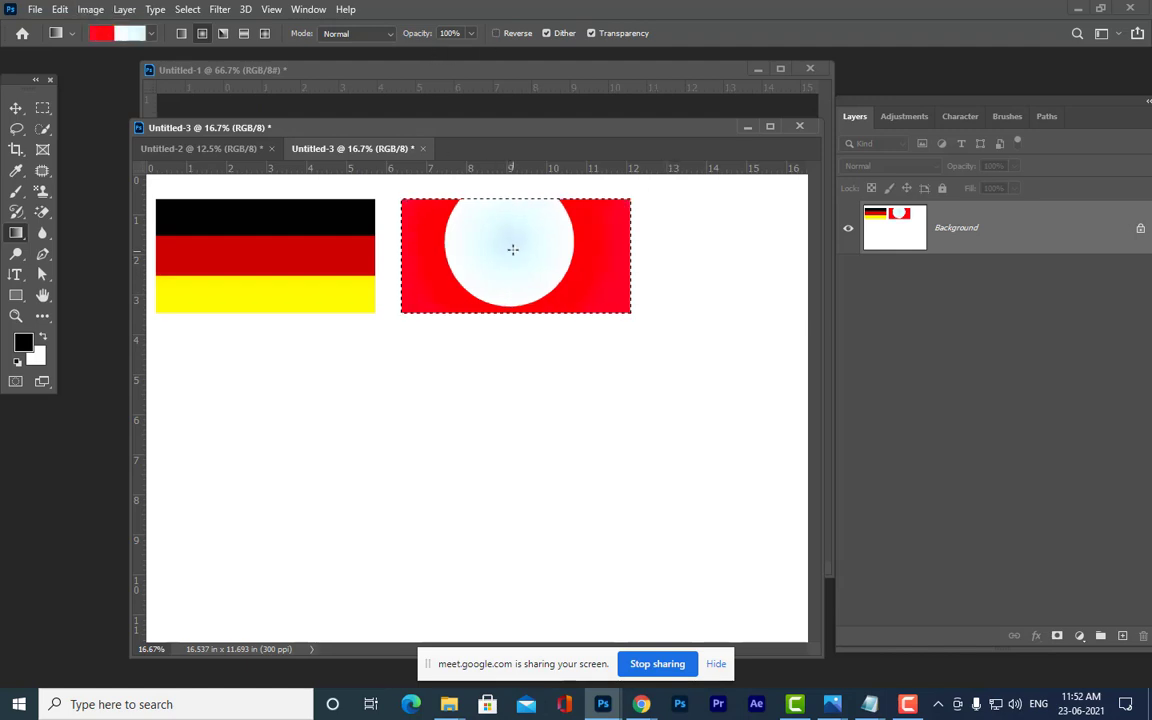
left_click_drag(514, 249, 512, 353)
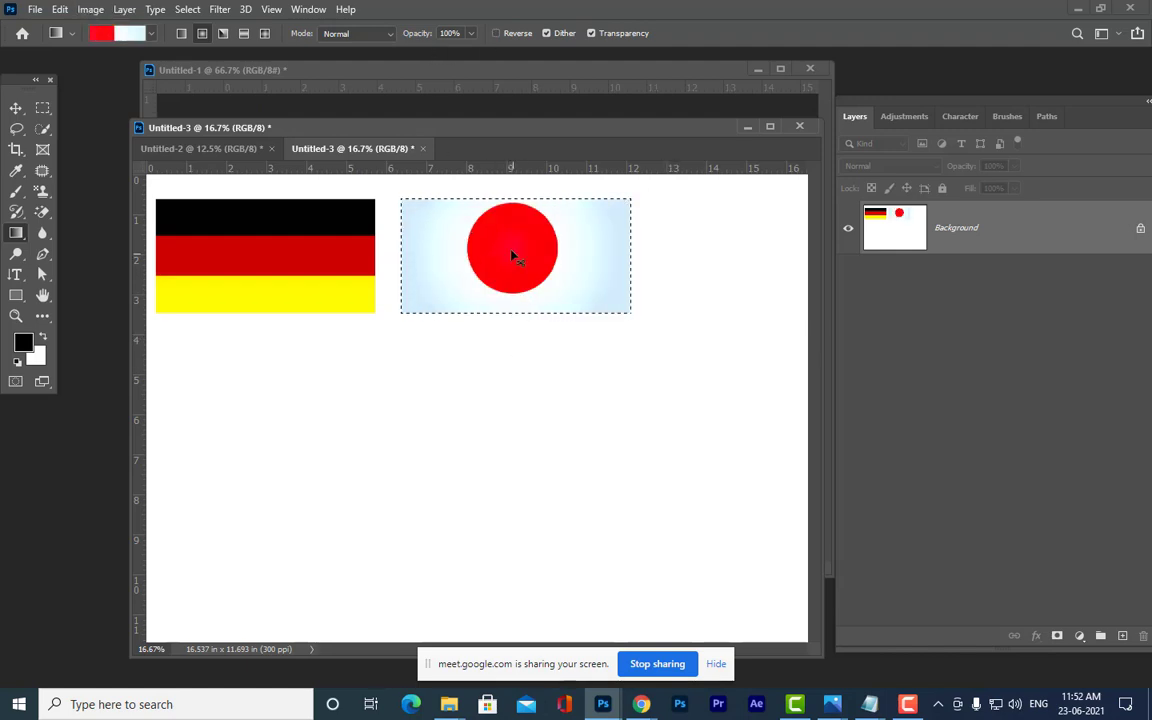
key("ctrl+z")
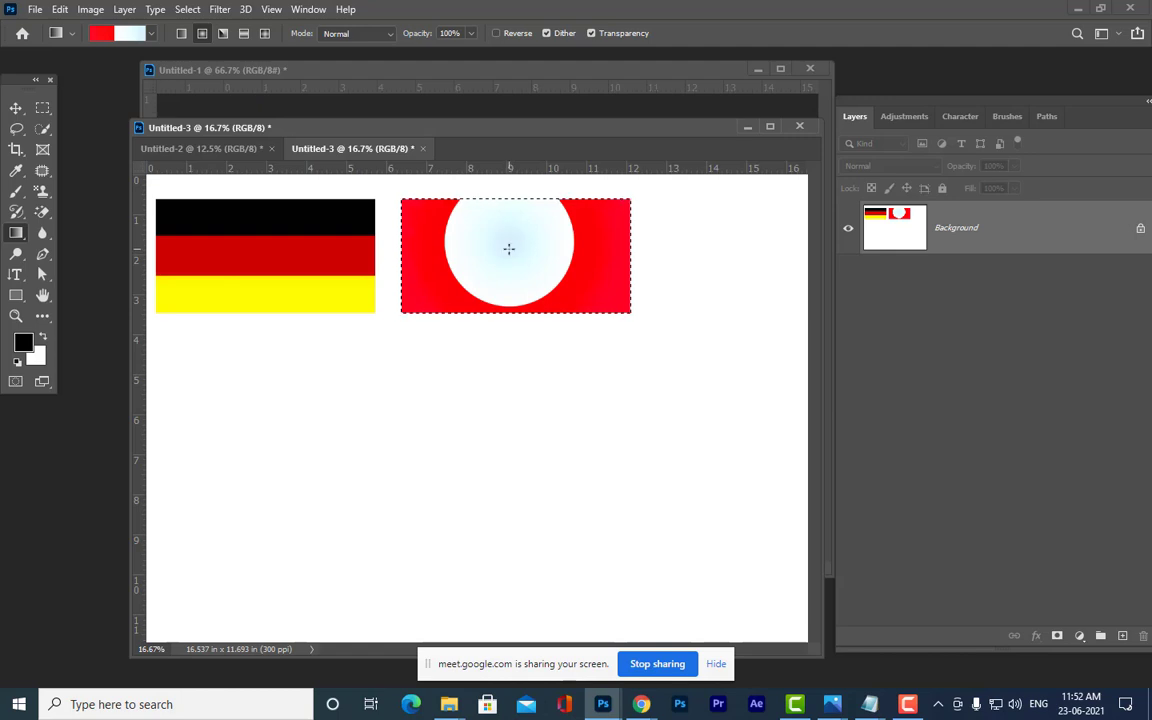
left_click_drag(509, 249, 514, 303)
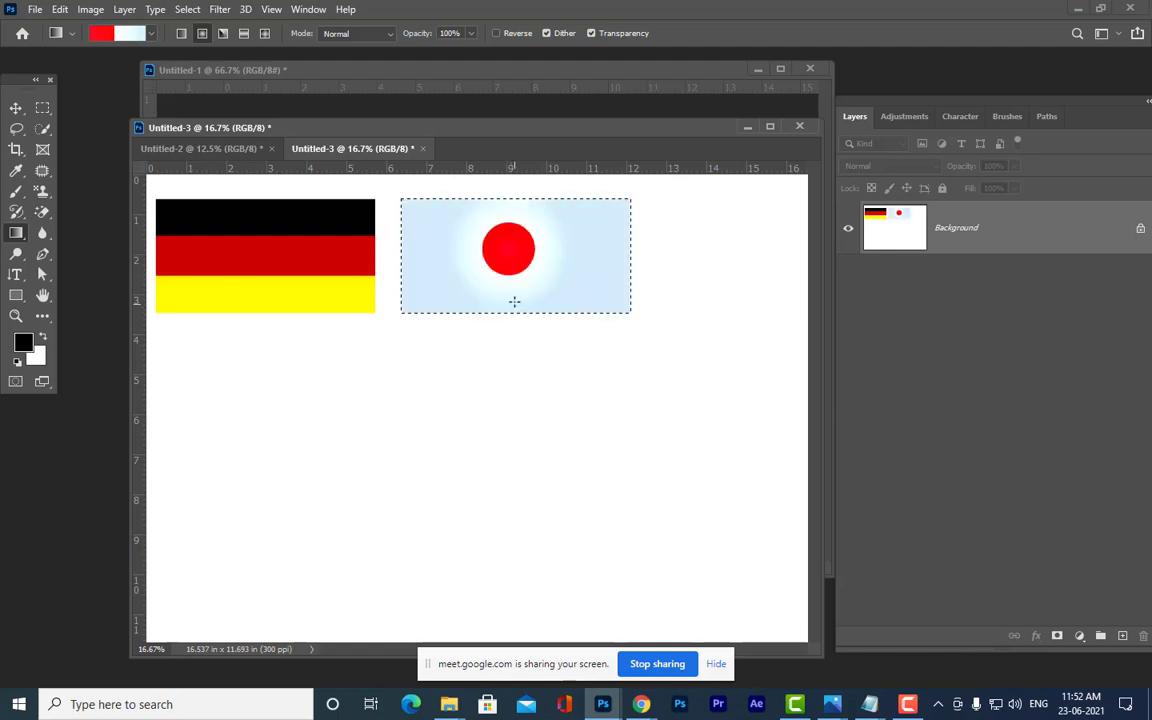
key("ctrl+z")
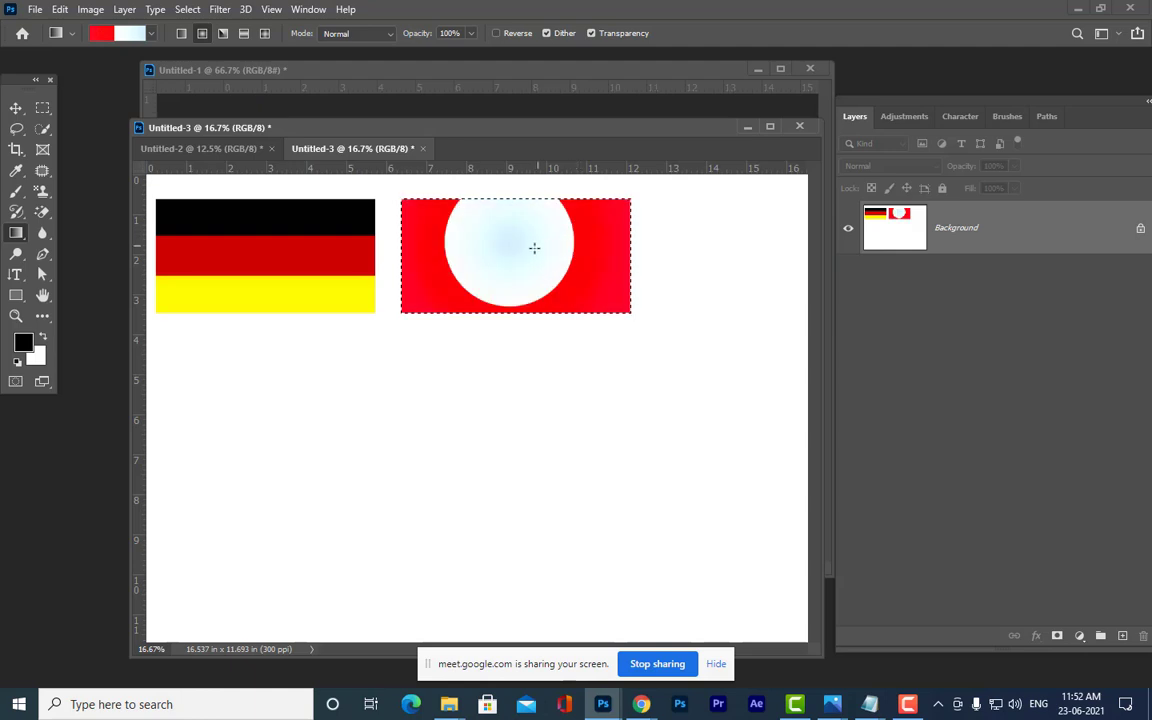
left_click_drag(510, 243, 514, 303)
key("ctrl+z")
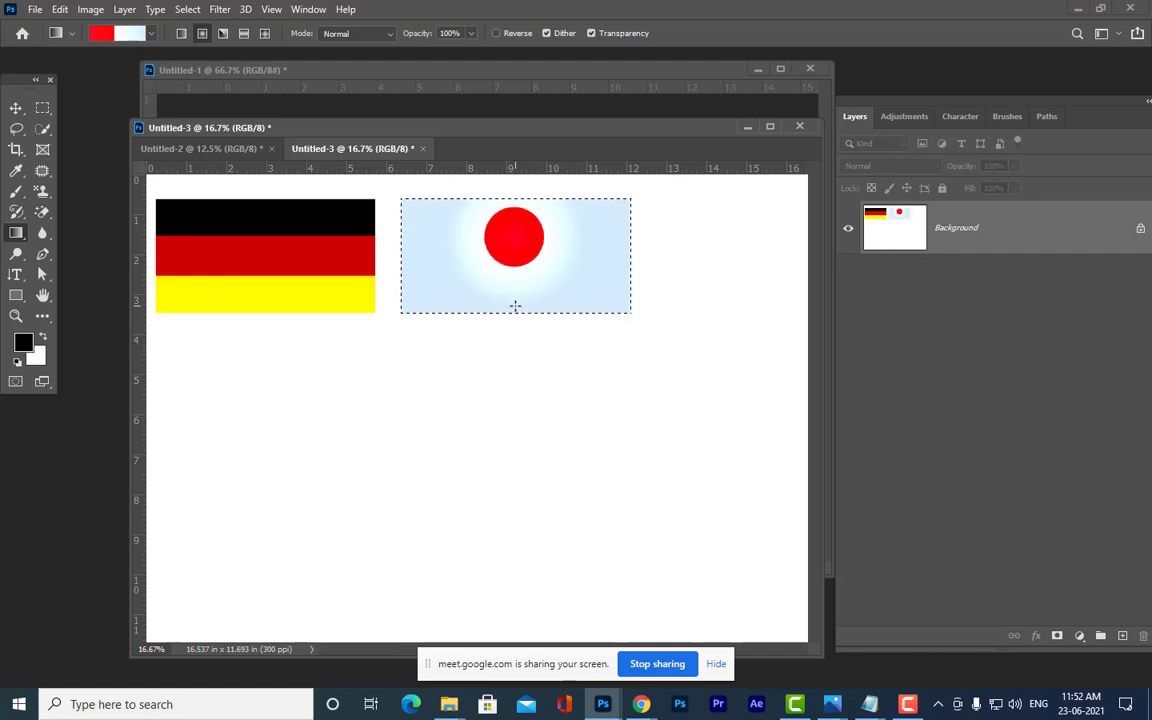
key("ctrl+z")
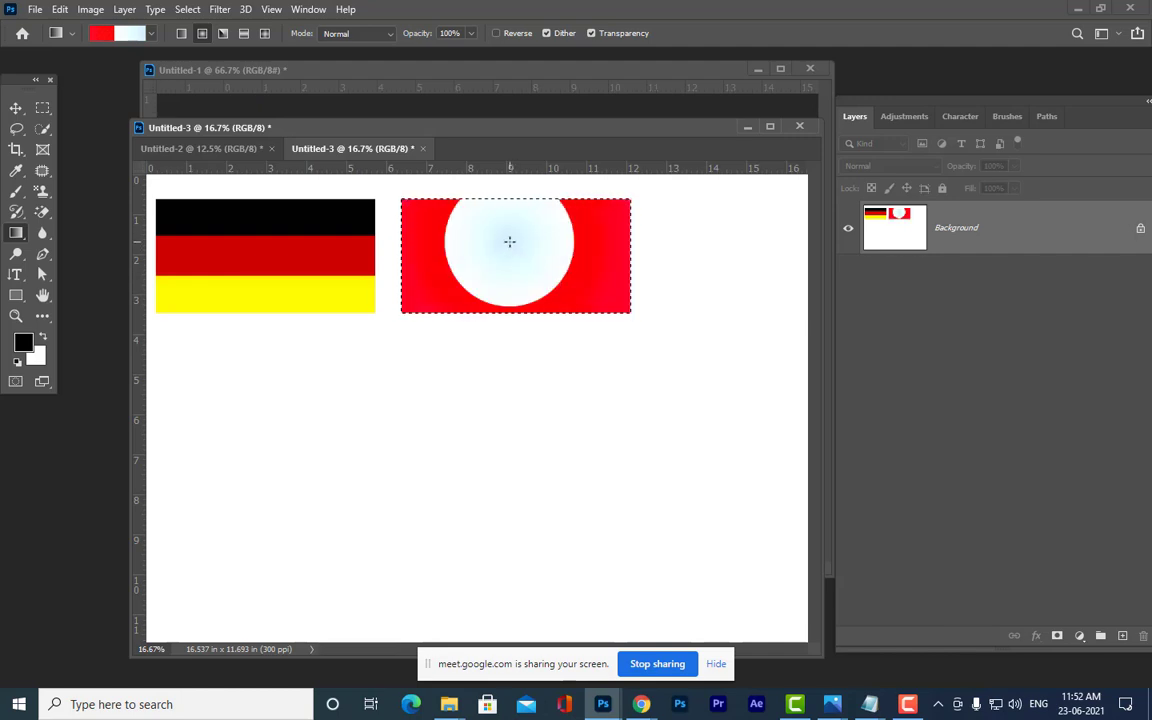
- Fill the selection radially from its centre, making a red disc about 2 in across on a pale background, and deselect
left_click_drag(509, 242, 510, 296)
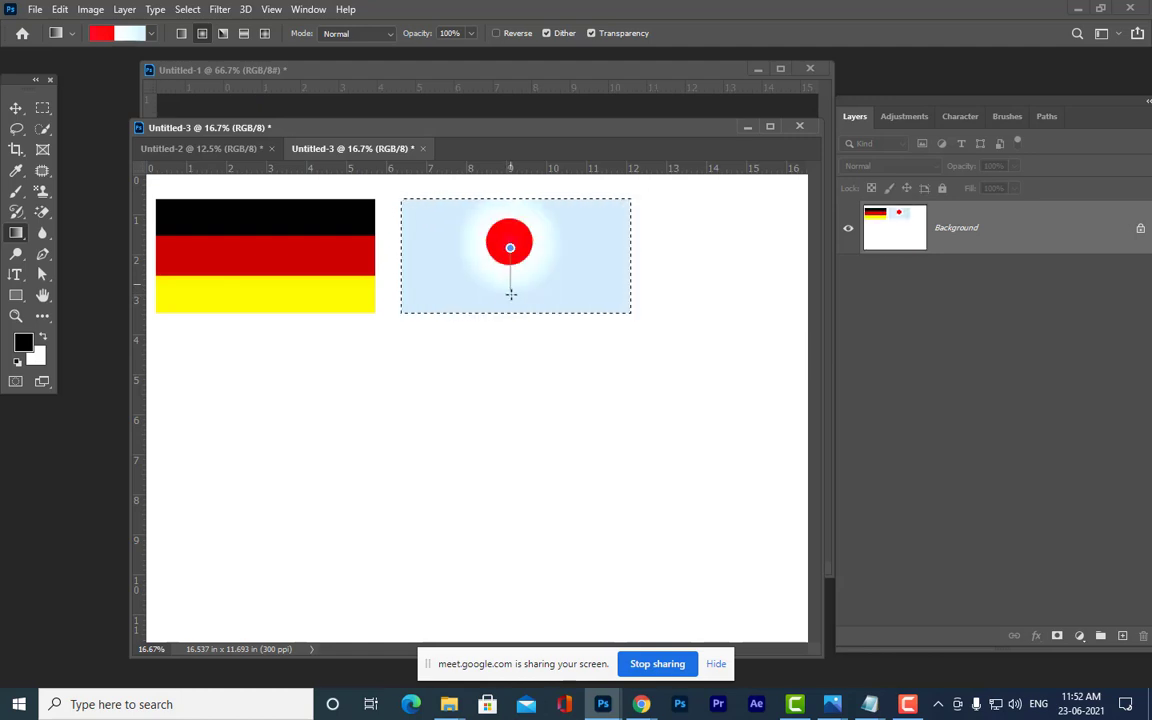
left_click_drag(511, 341, 512, 342)
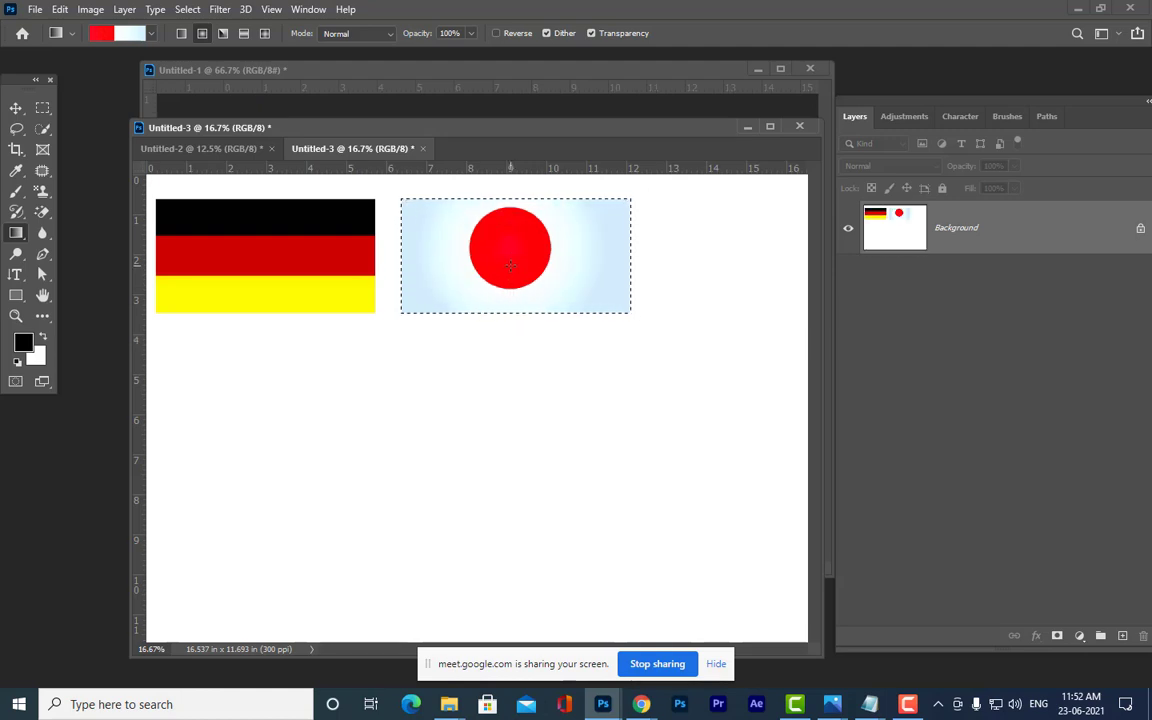
left_click_drag(510, 265, 509, 368)
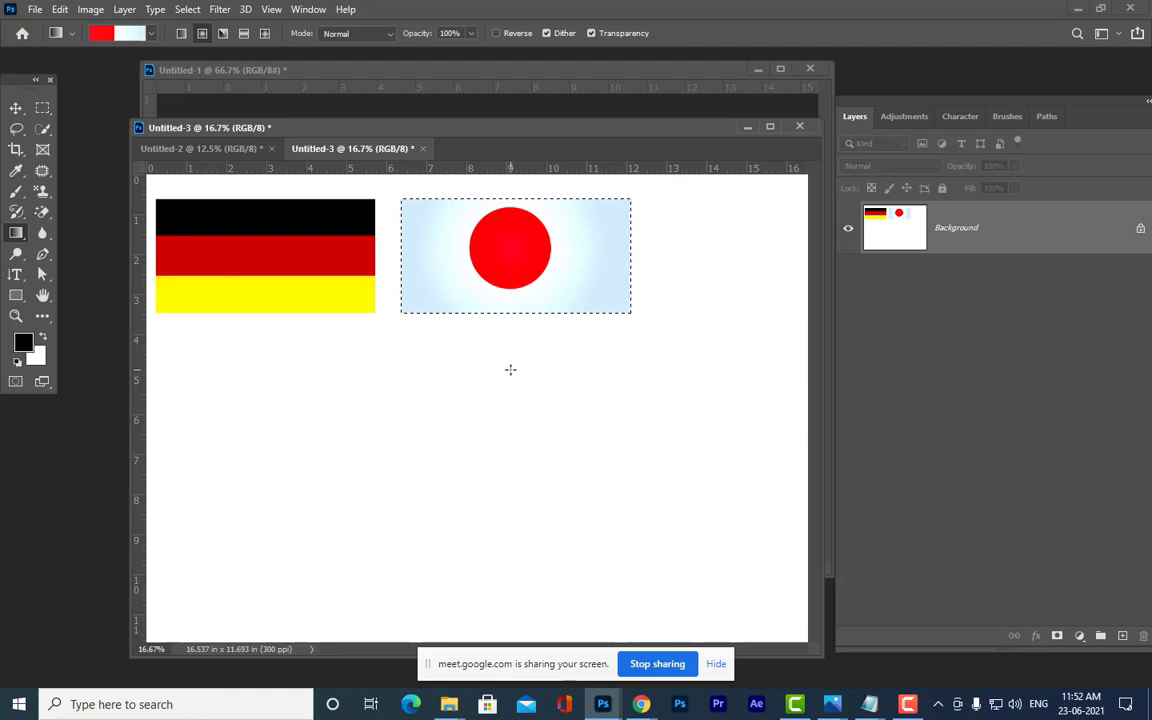
left_click_drag(515, 247, 513, 343)
left_click_drag(511, 255, 512, 346)
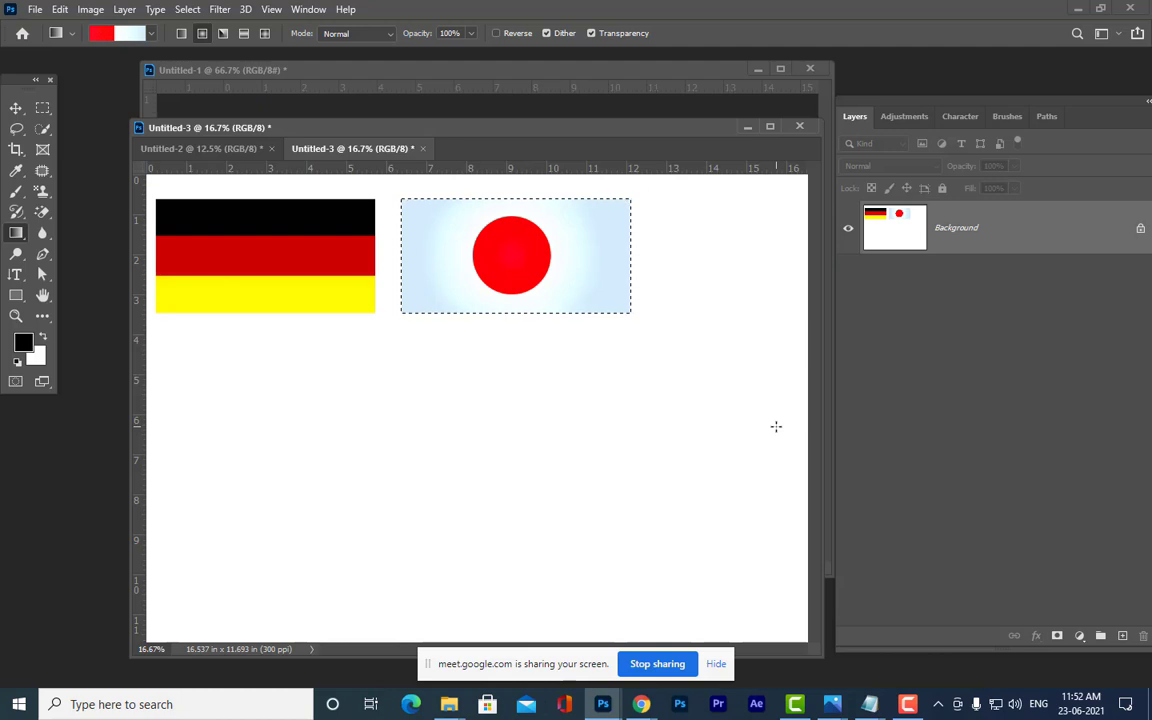
key("ctrl+d")
- Change the colour stop at 100% of the current red-to-pale-blue gradient to white and accept the gradient
left_click(113, 36)
double_click(767, 432)
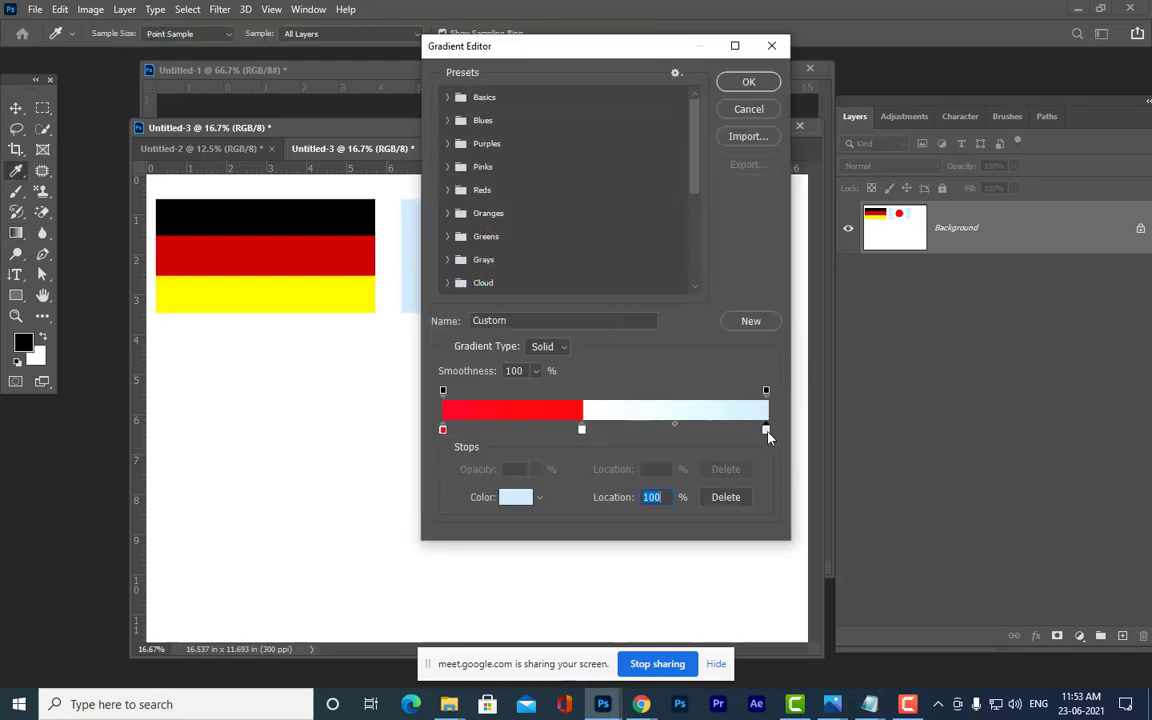
left_click_drag(660, 125, 615, 97)
left_click(978, 91)
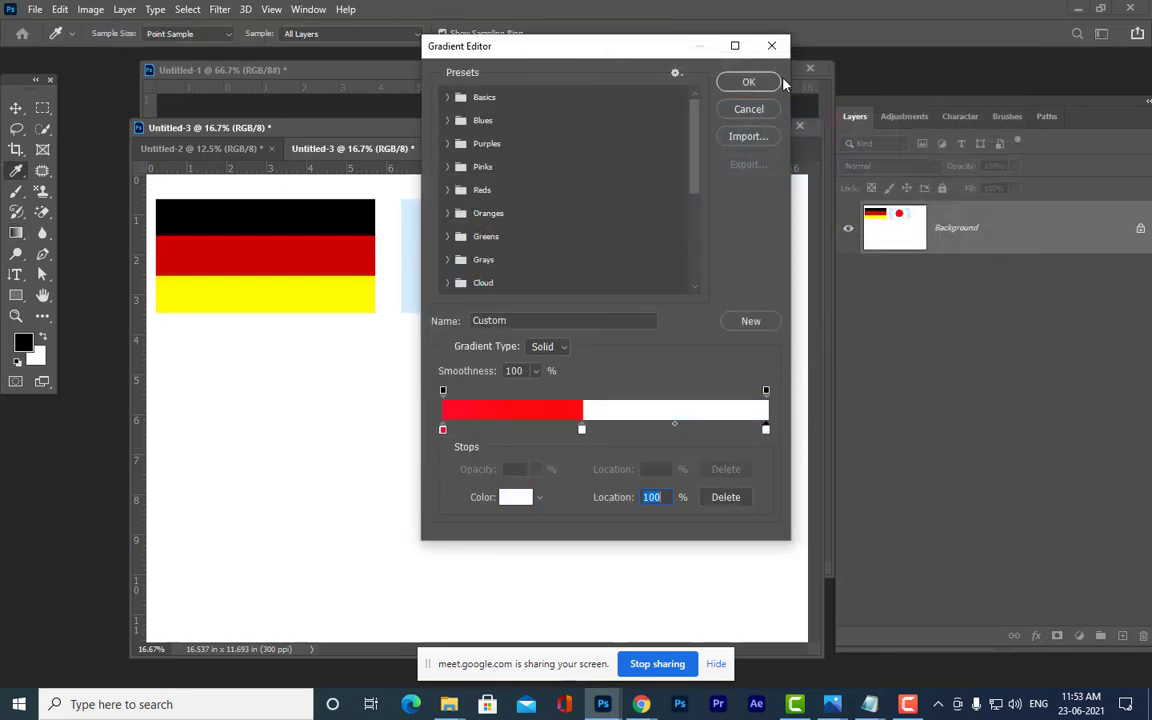
left_click(741, 81)
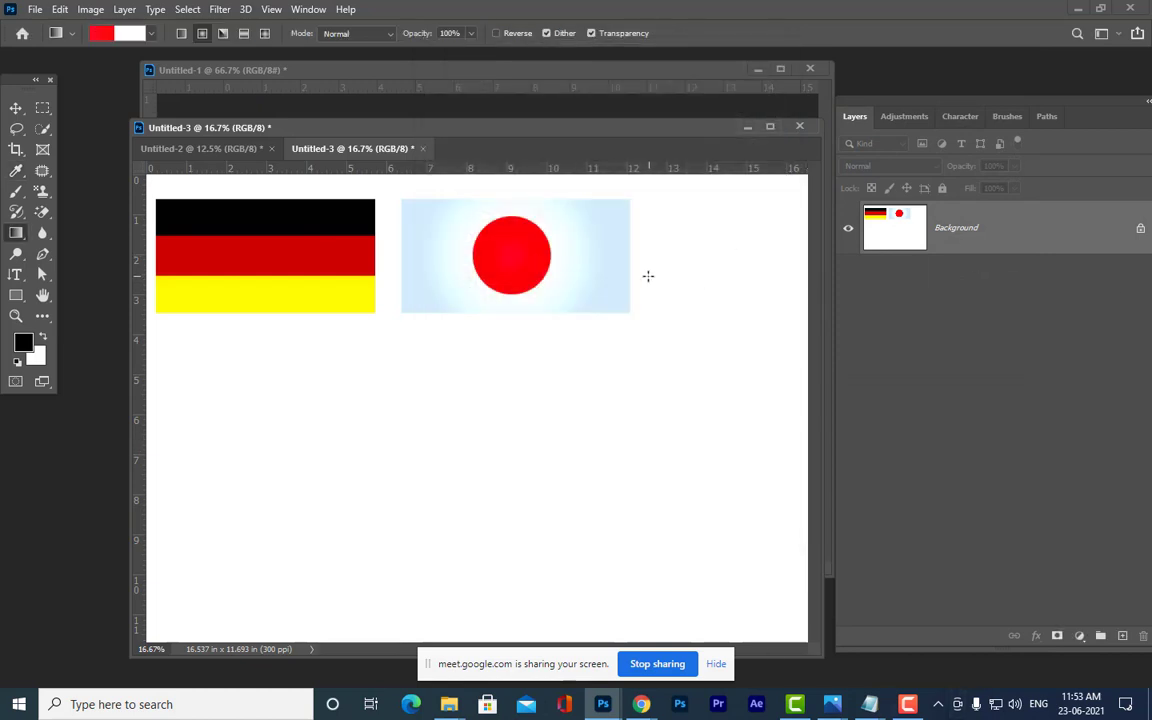
- Select a rectangle of about 5.4 by 3.2 in below the German flag and load the indiannationalflag gradient preset
left_click(42, 107)
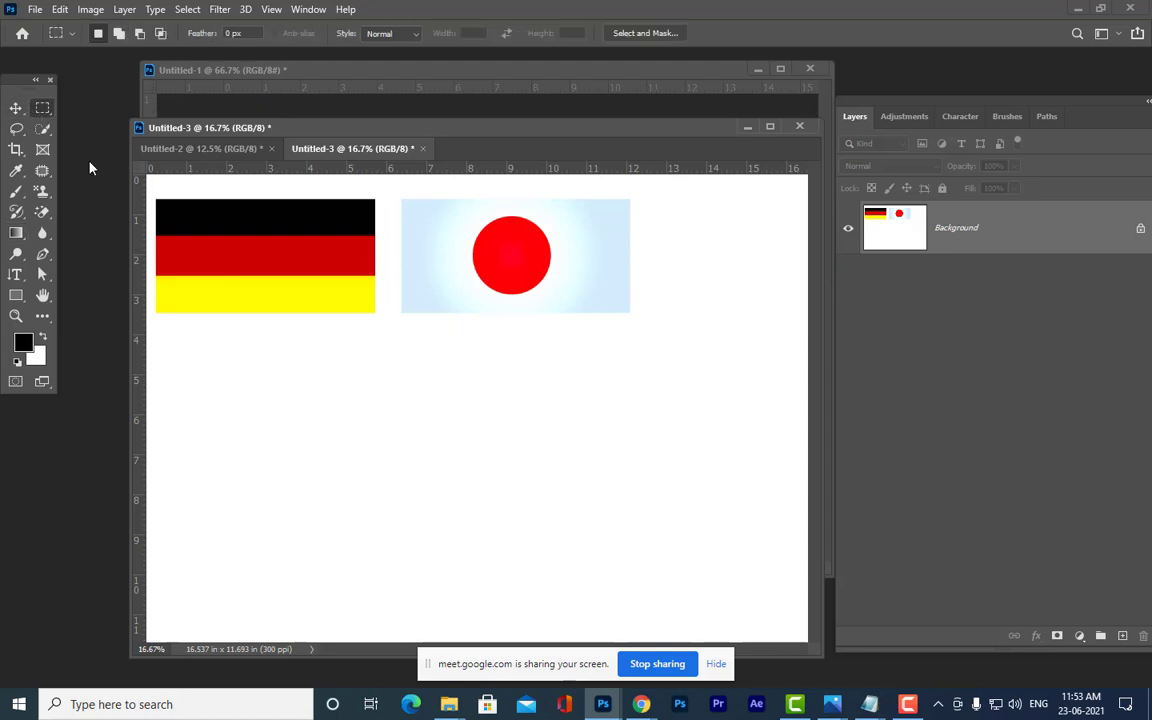
left_click_drag(157, 335, 372, 462)
key("g")
left_click(97, 30)
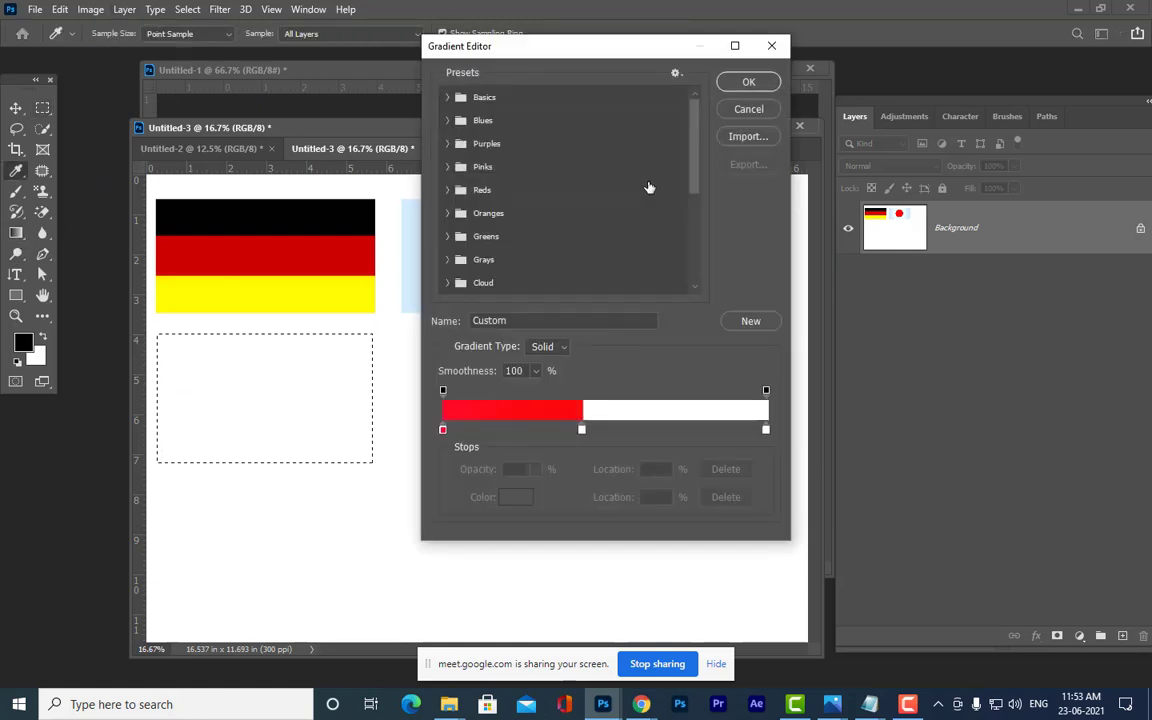
scroll(649, 187, "down", 5)
left_click(455, 234)
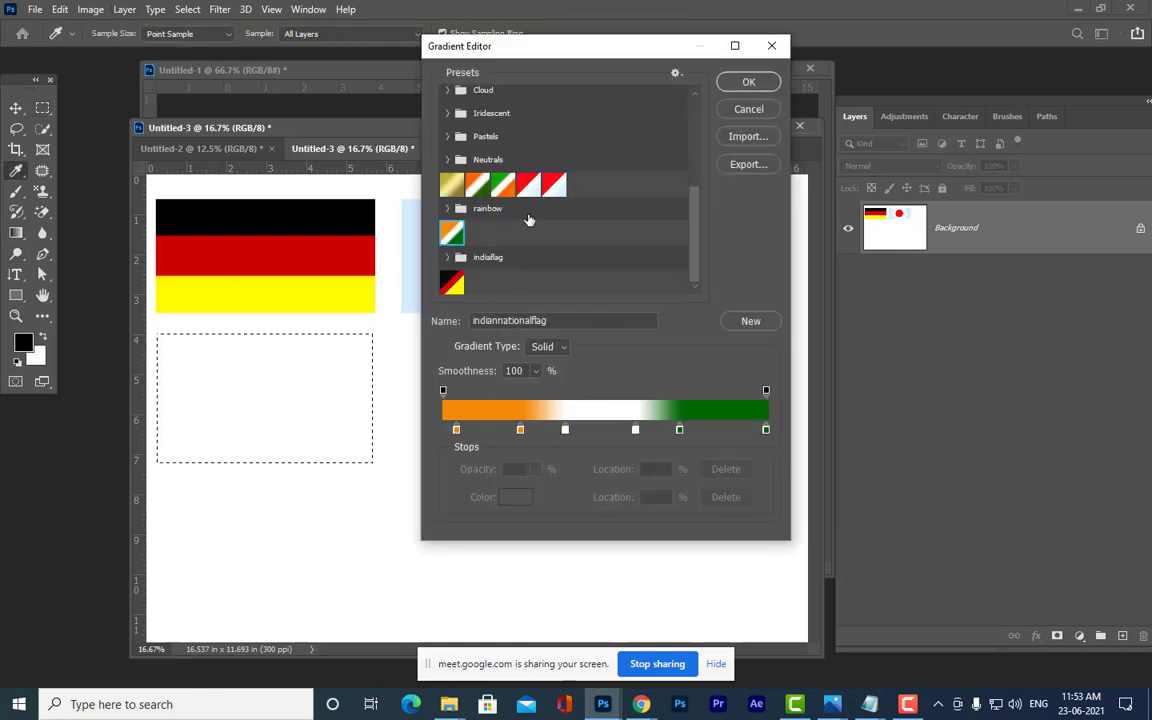
left_click(752, 83)
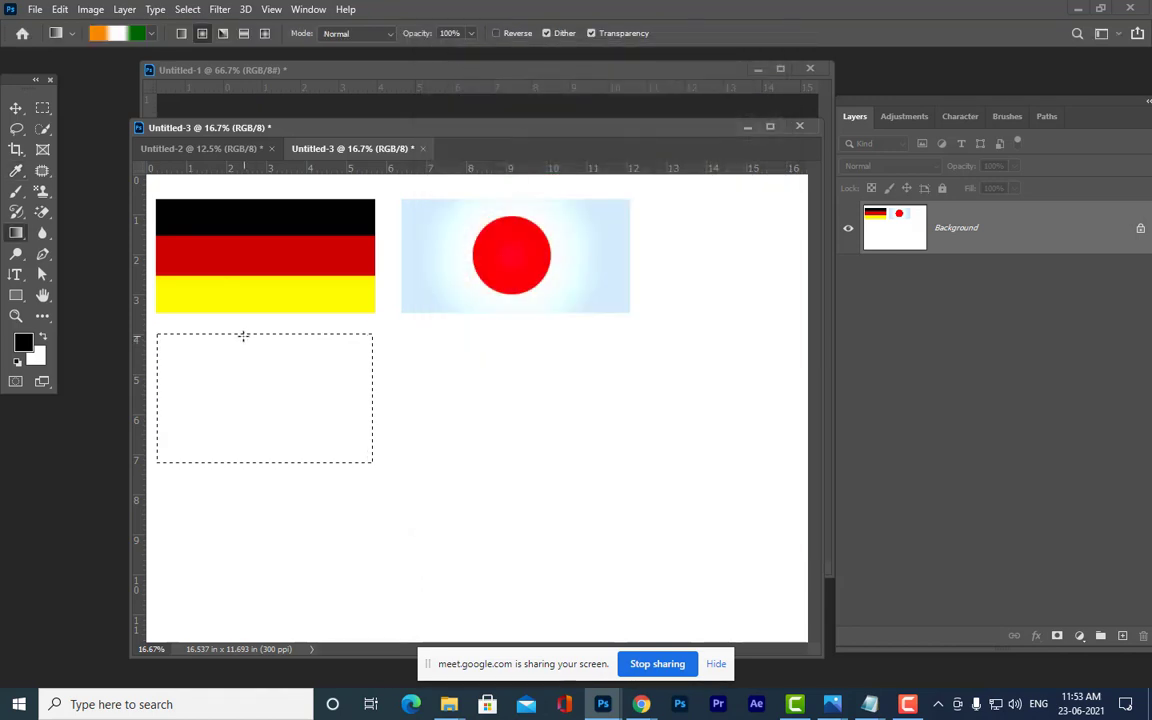
- Try the indiannationalflag gradient in the new selection as a radial fill and as a linear vertical fill, undoing both
left_click_drag(247, 465, 247, 465)
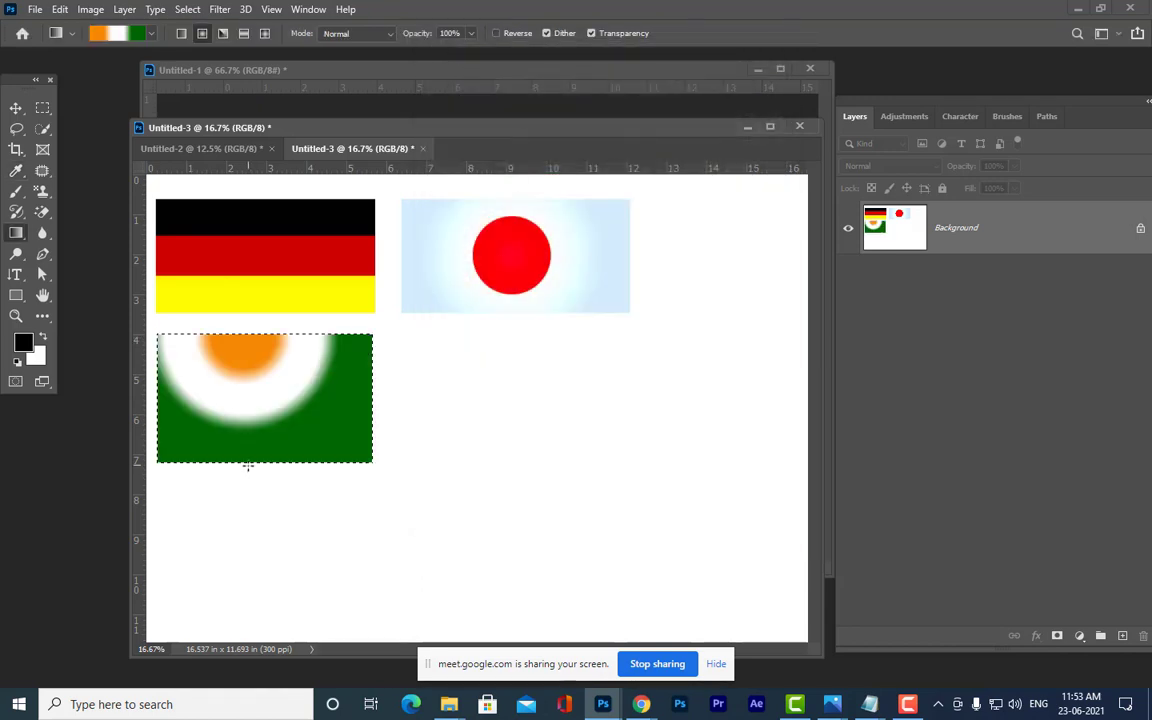
key("ctrl+z")
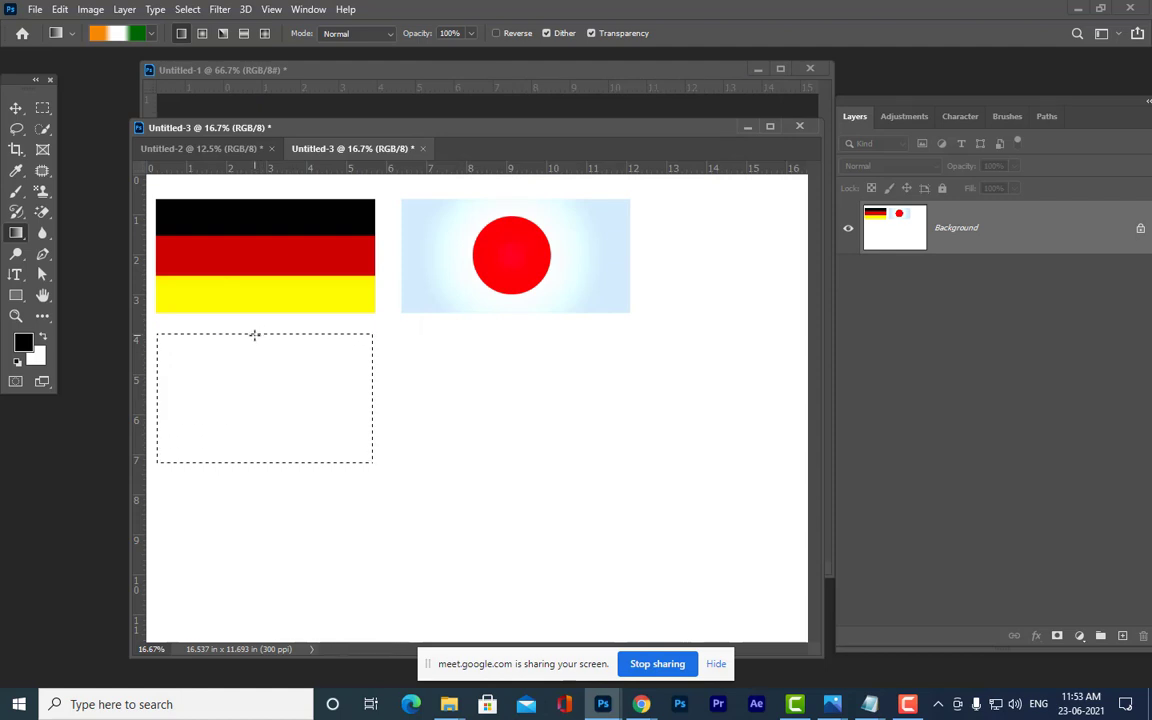
left_click_drag(250, 461, 251, 462)
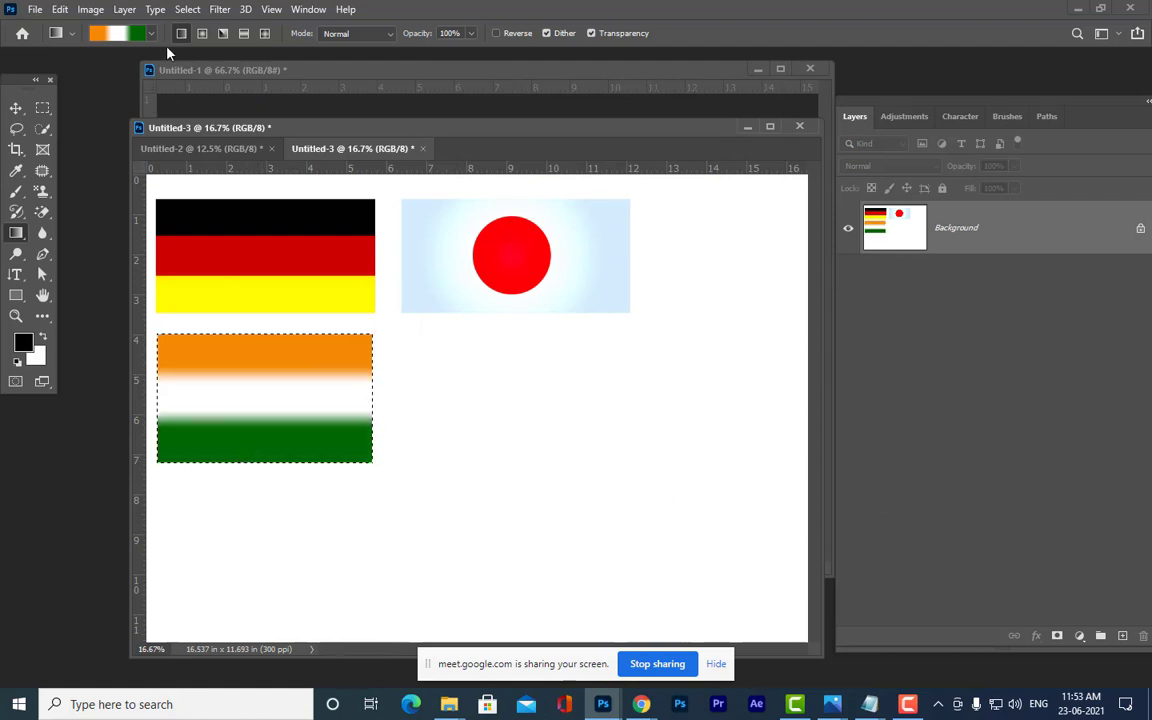
key("ctrl+z")
- Load the nationalflag preset and harden its edges by moving the inner green stop to 34% and the inner orange stop to 66%
left_click(110, 33)
scroll(627, 290, "down", 8)
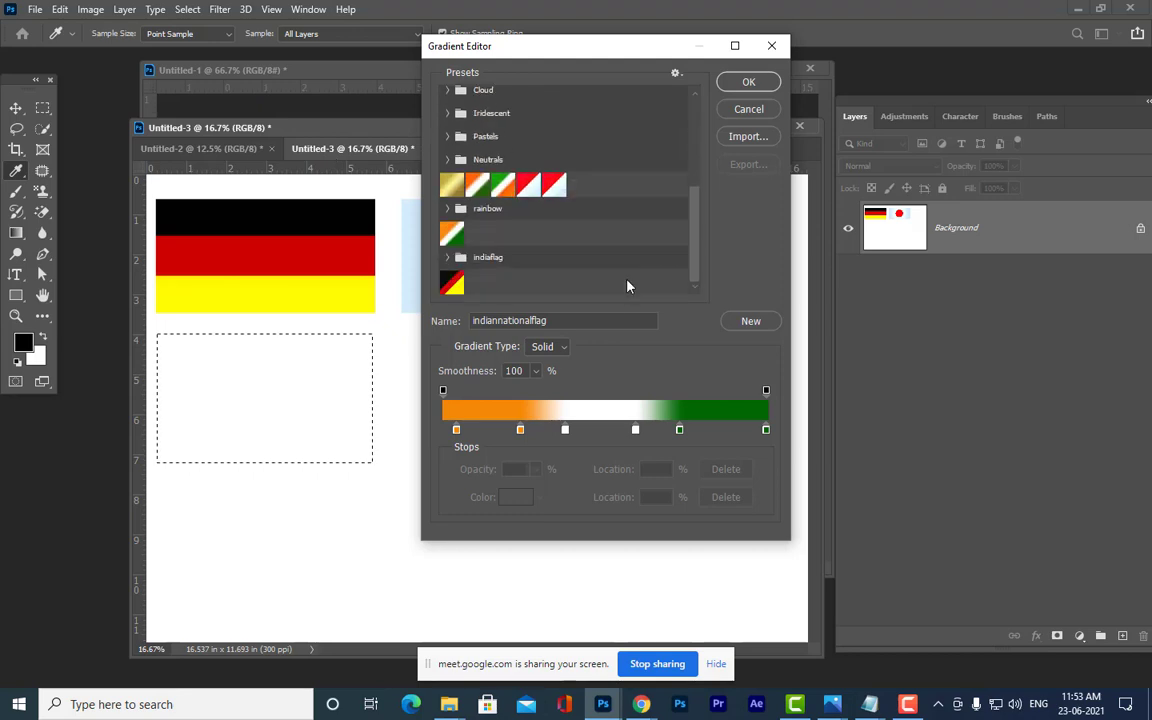
left_click(502, 184)
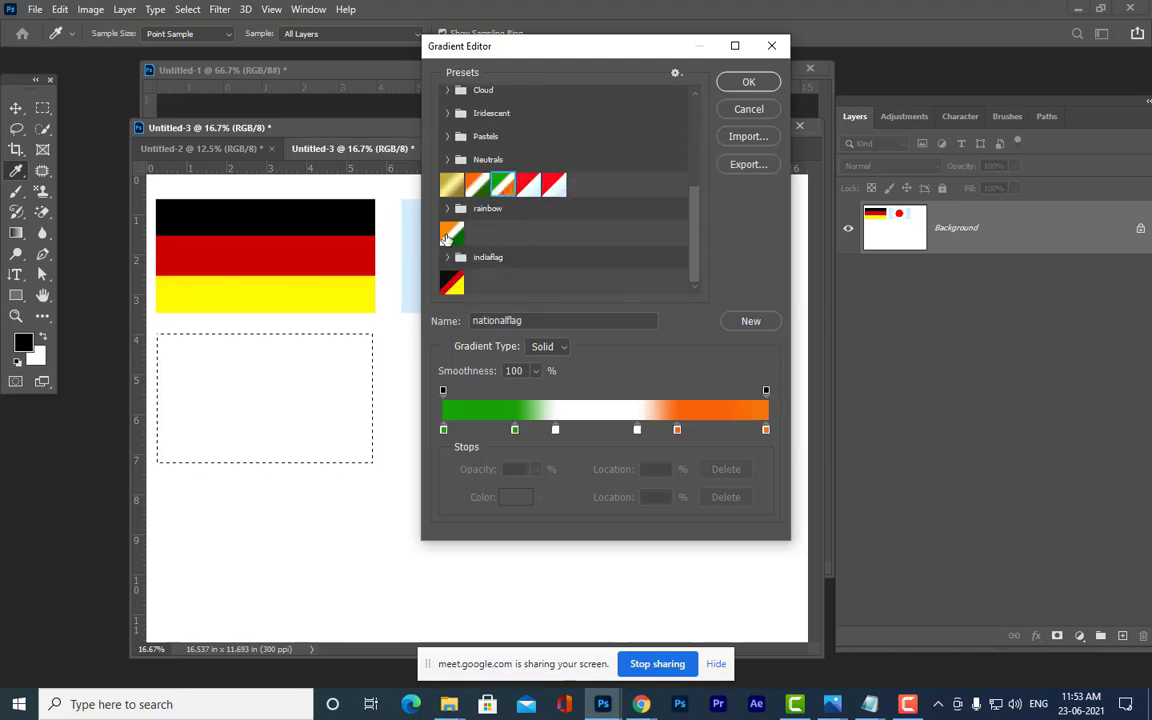
left_click(450, 234)
left_click(503, 185)
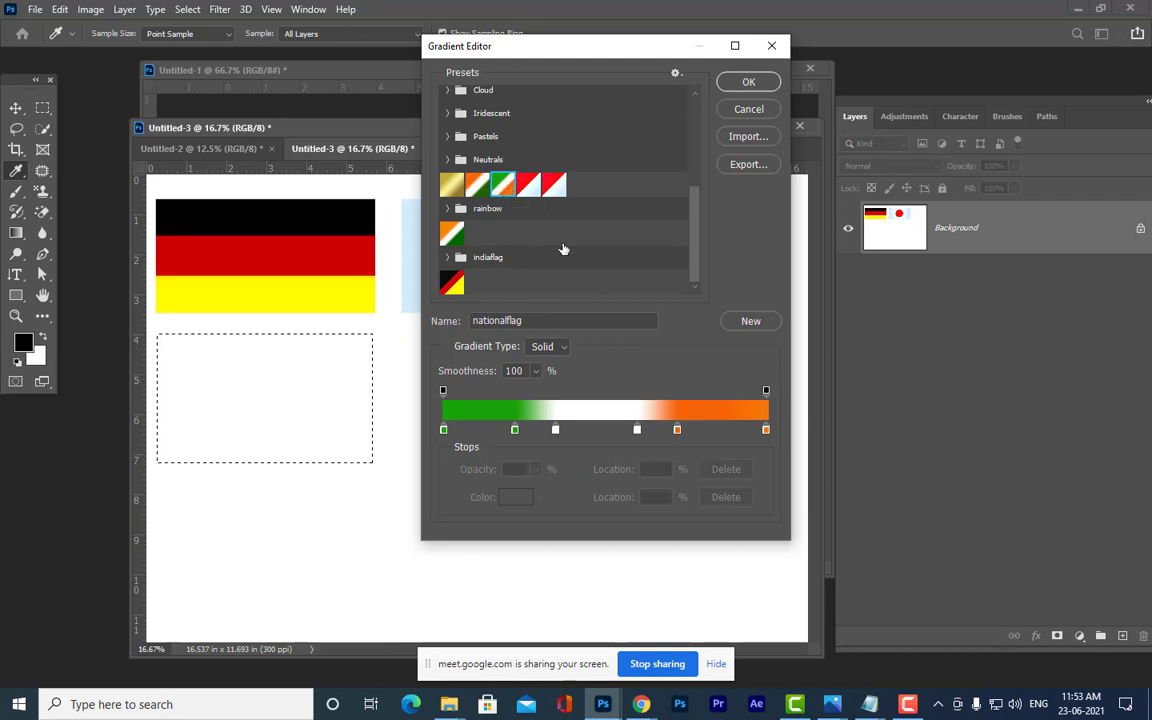
left_click_drag(517, 434, 554, 433)
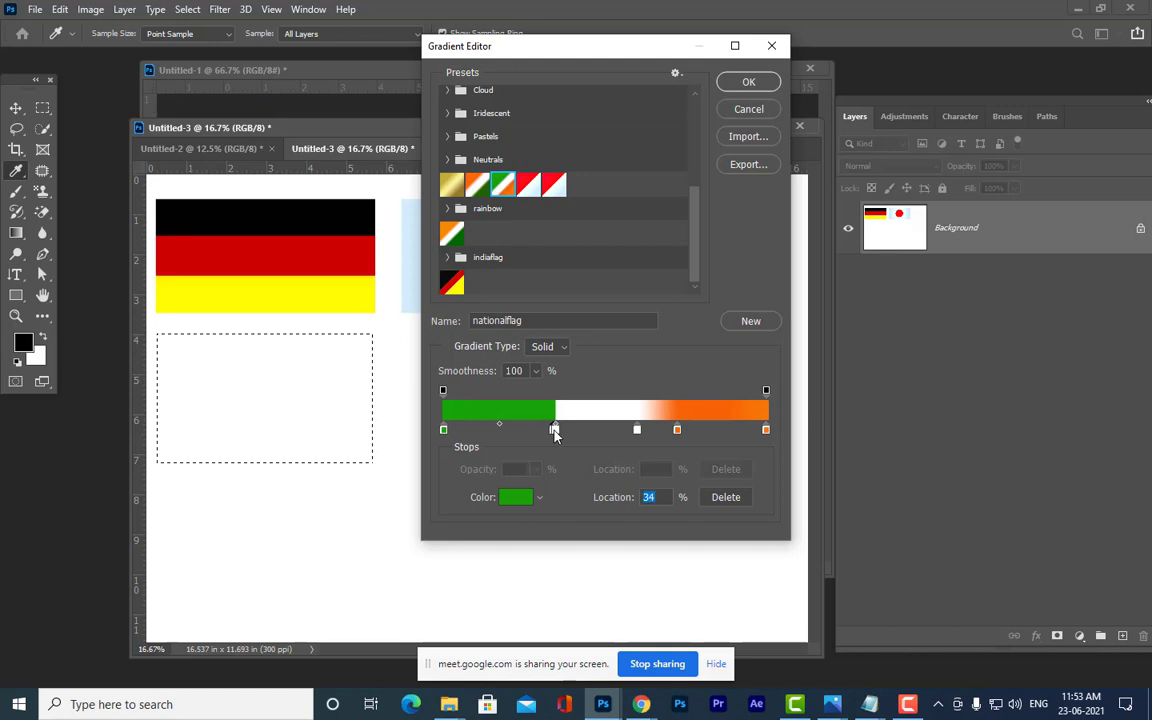
mouse_move(638, 431)
left_mouse_down()
mouse_move(671, 431)
mouse_move(657, 432)
left_mouse_up()
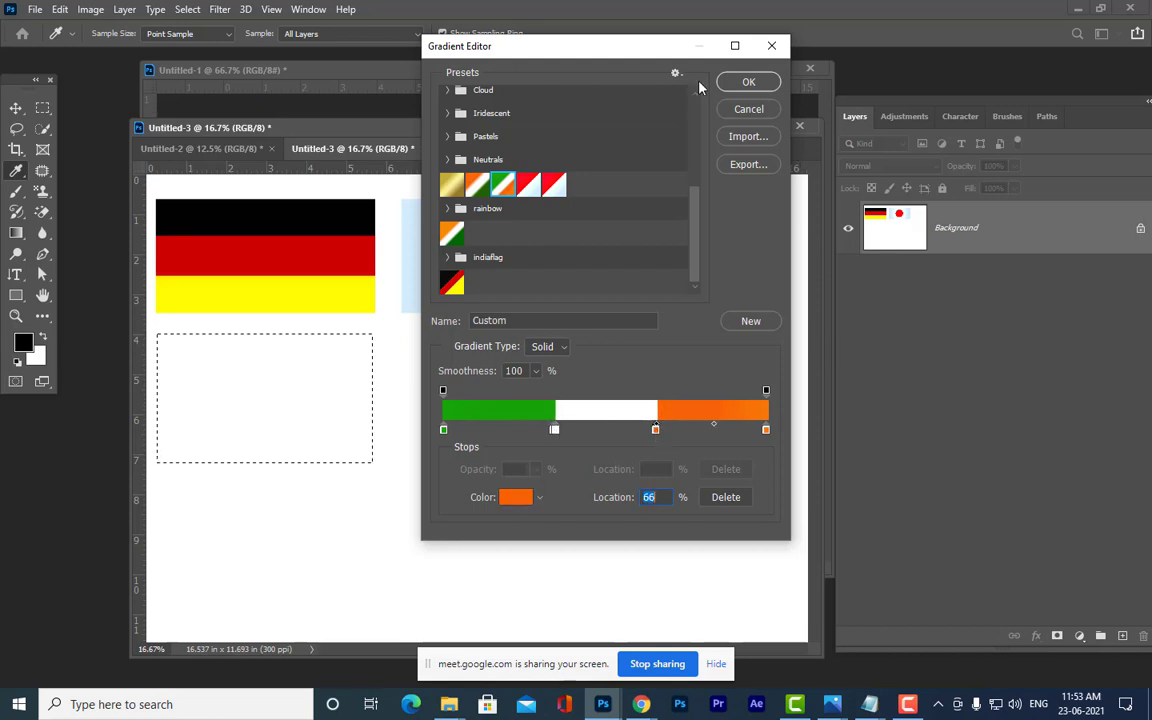
left_click(748, 81)
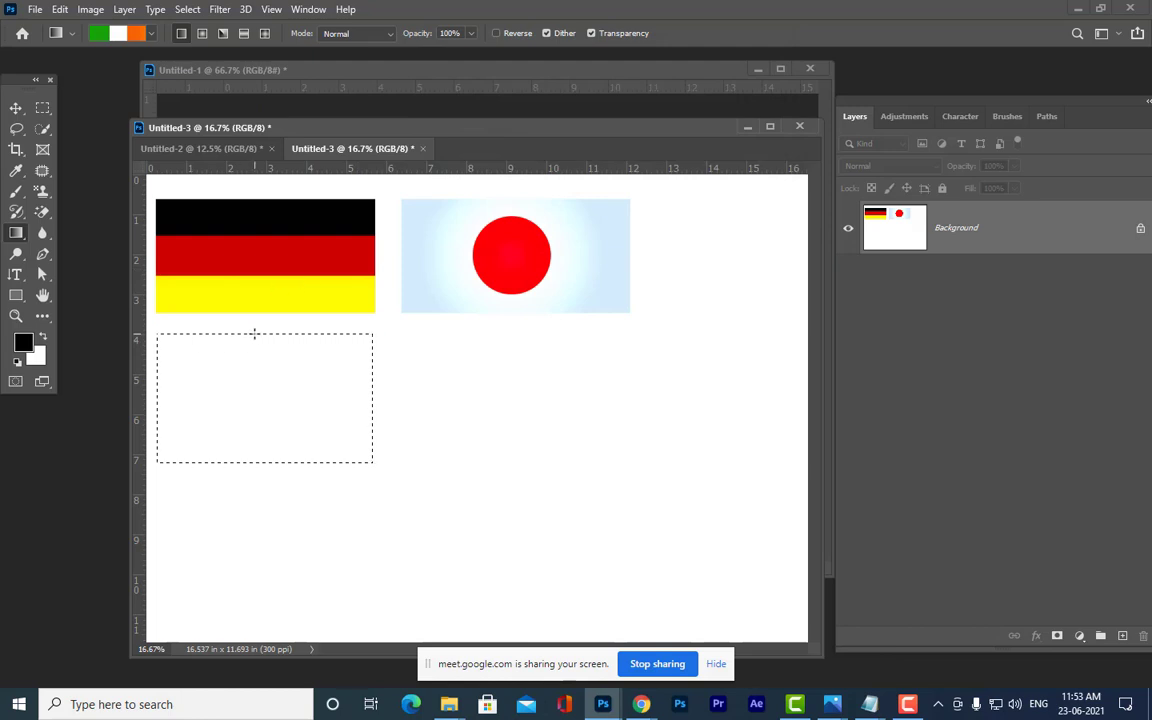
- Fill the selection vertically with the hard-edged flag gradient so orange is uppermost and green lowest, and deselect
left_click_drag(255, 335, 258, 462)
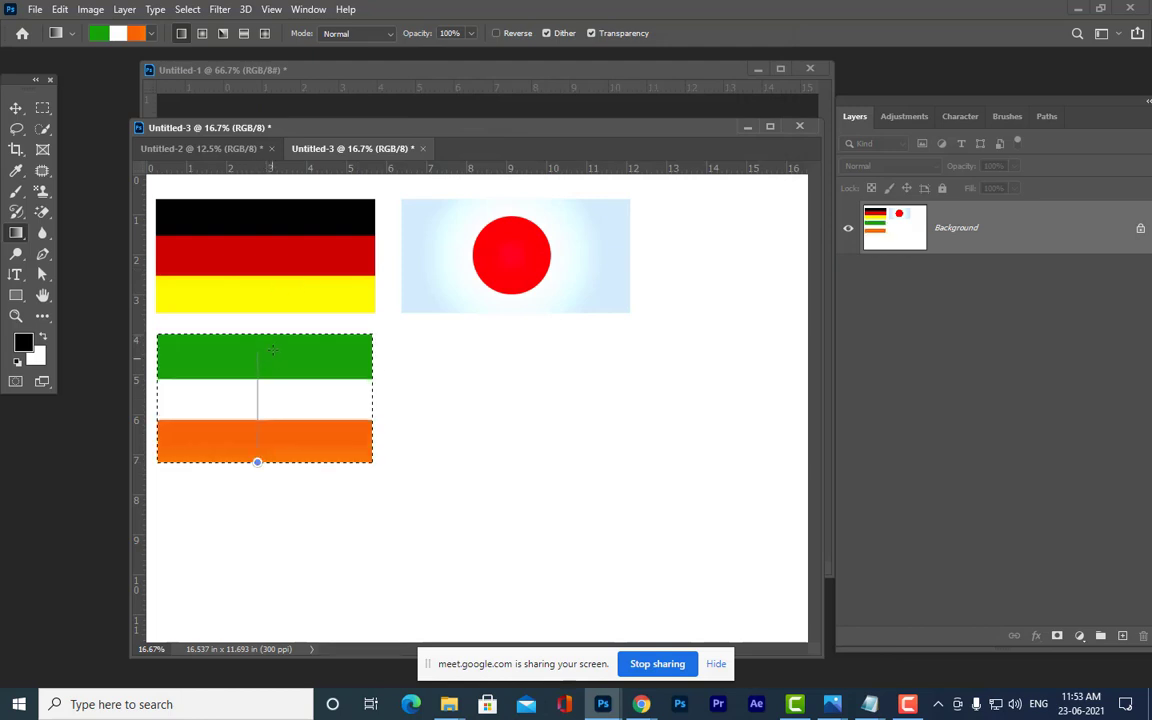
left_click_drag(275, 338, 277, 337)
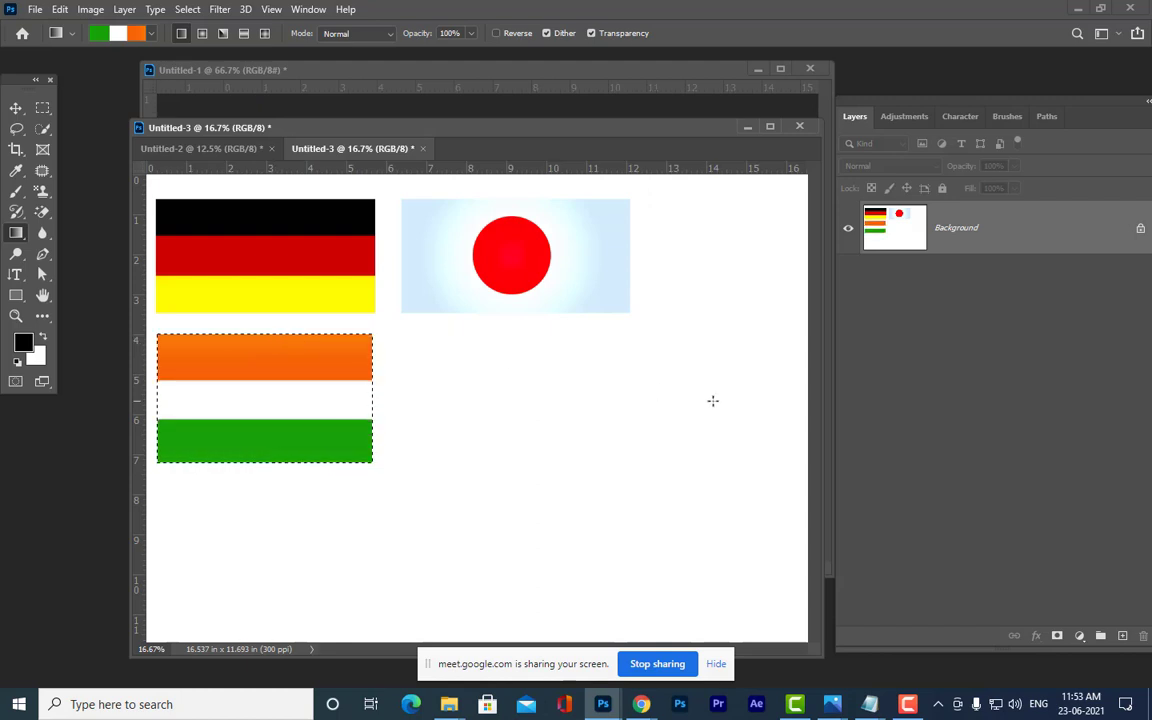
key("ctrl+d")
- Close all three open flag documents without saving their changes
left_click(425, 152)
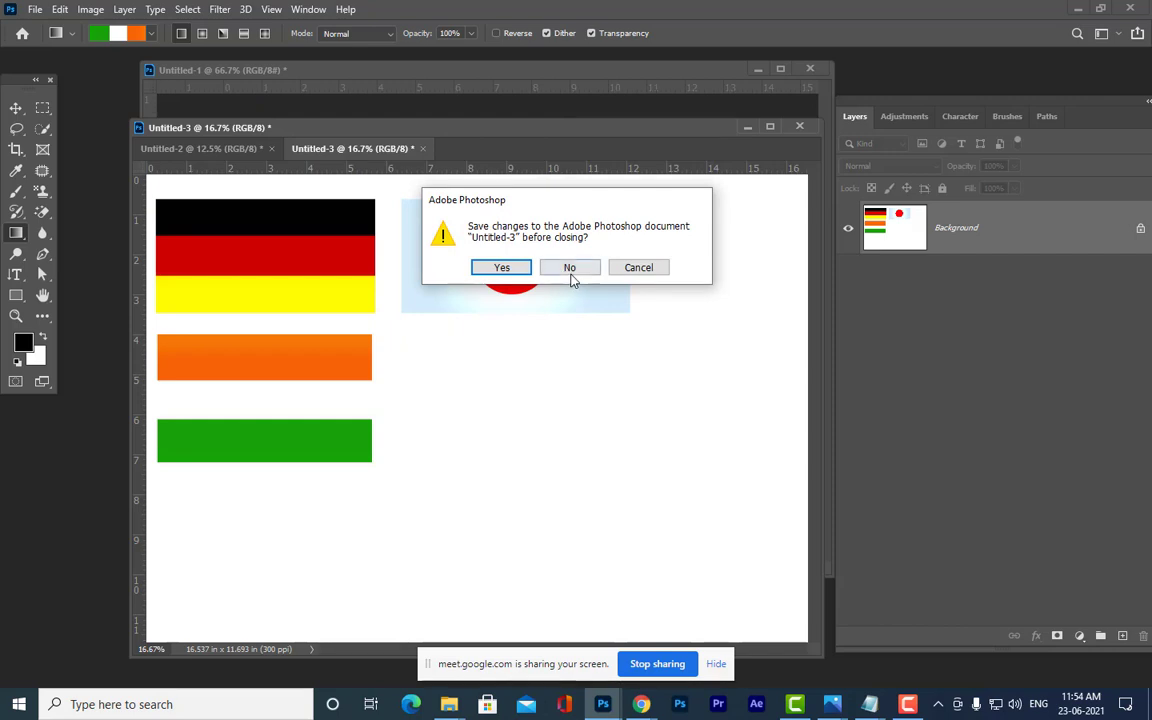
left_click(569, 272)
left_click_drag(520, 134, 341, 162)
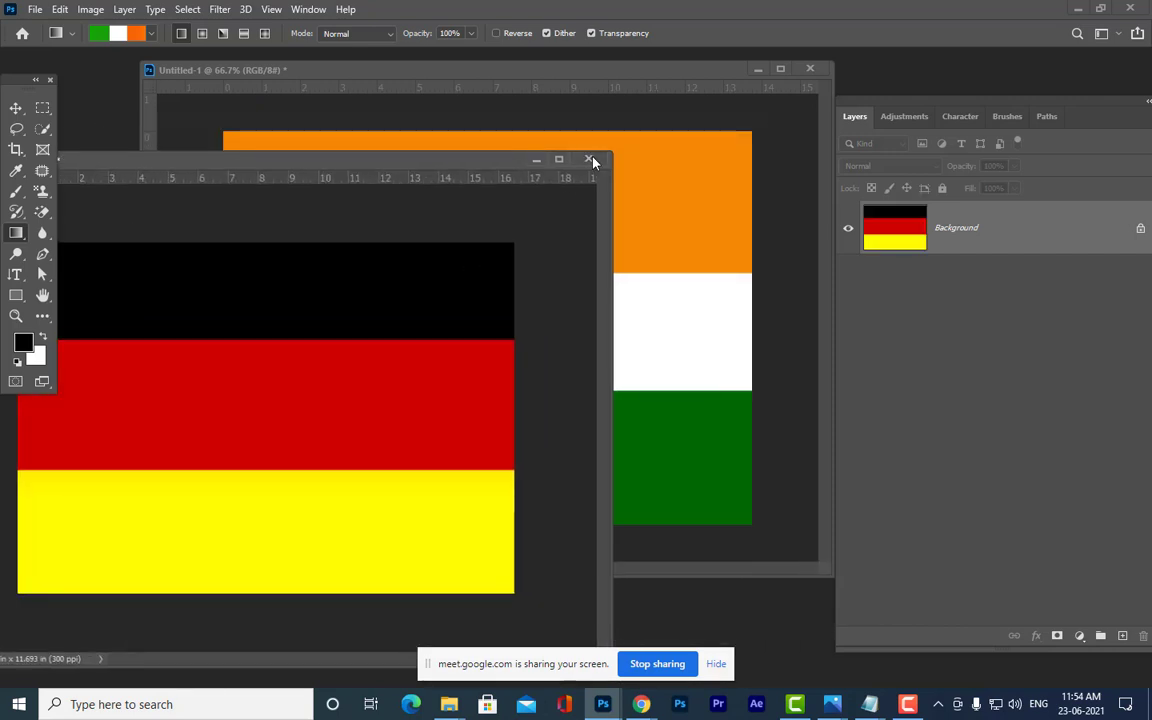
left_click(591, 161)
left_click(590, 268)
left_click_drag(630, 72, 451, 124)
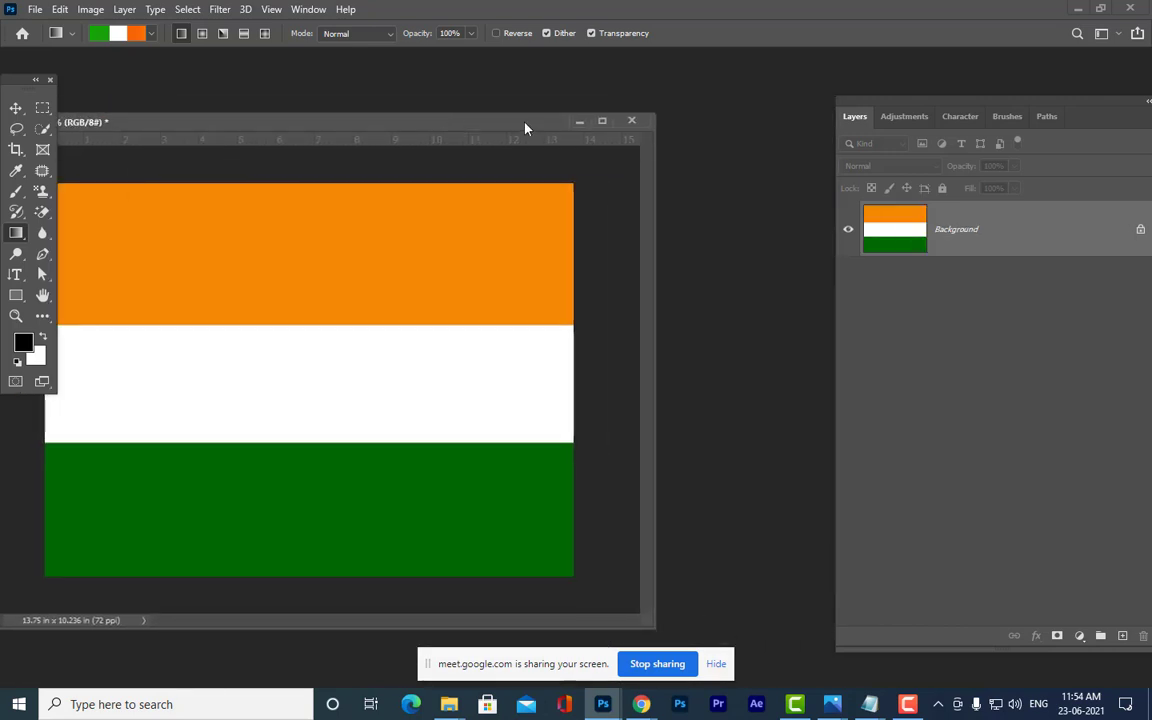
left_click(631, 120)
left_click(584, 268)
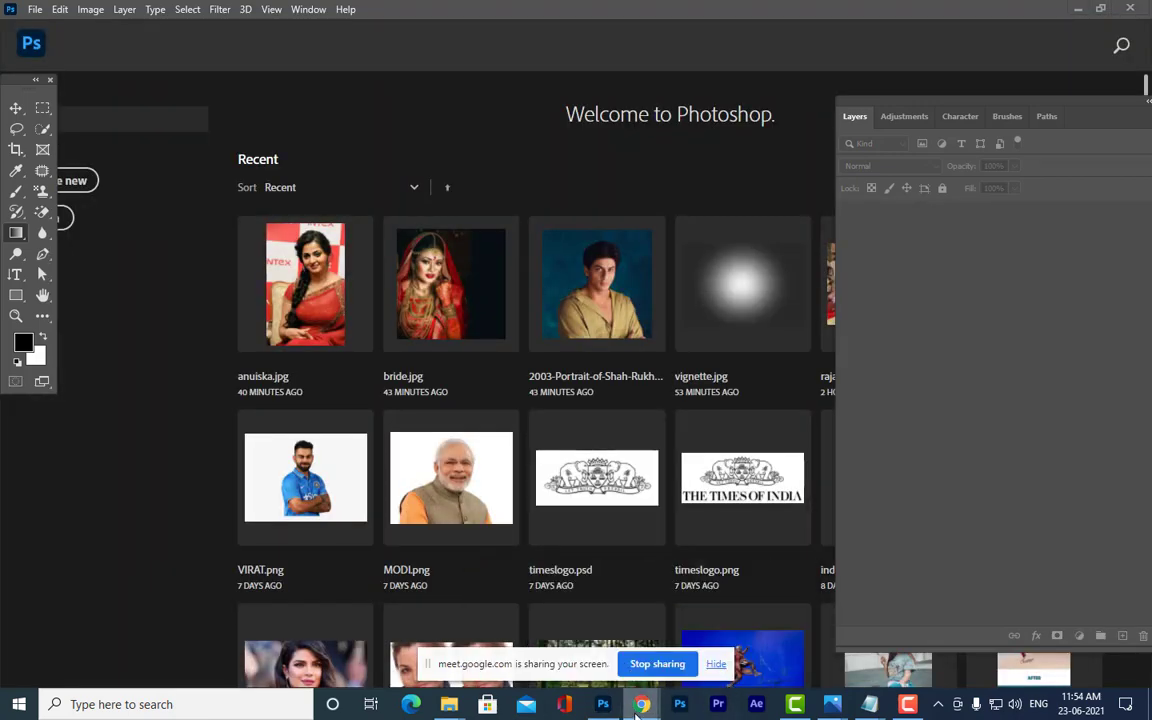
- Switch to the Google Meet tab in Chrome and open the system calendar to check the date
left_click(730, 630)
left_click(146, 13)
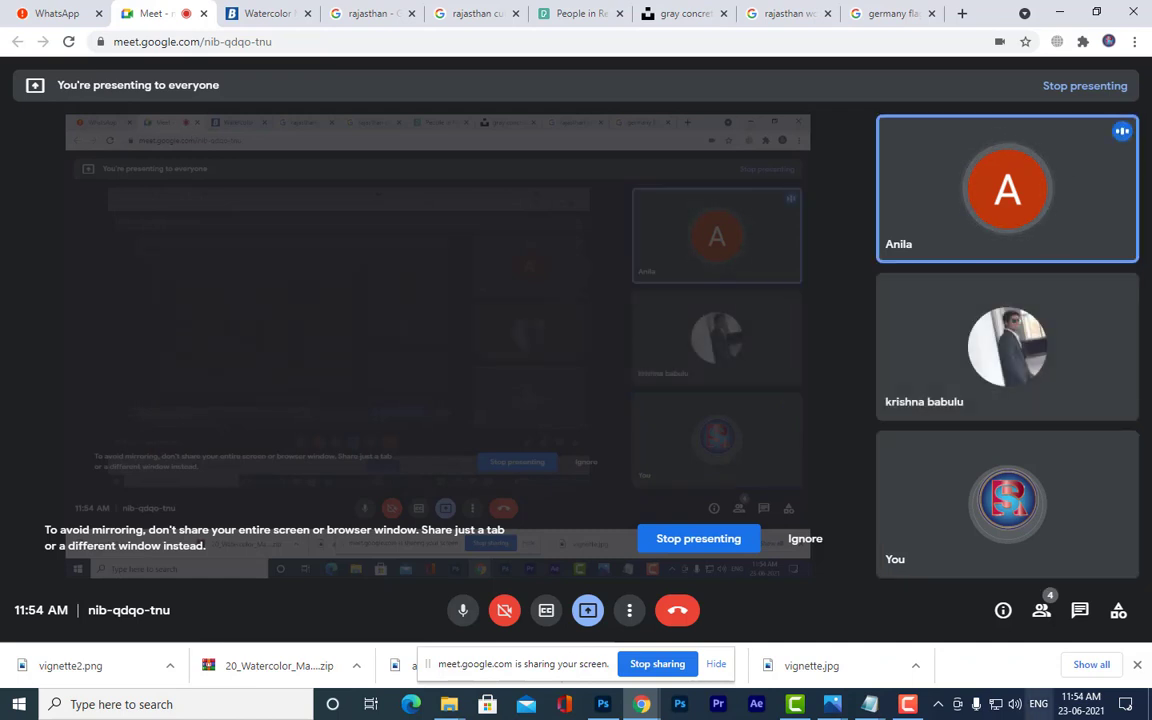
left_click(1094, 697)
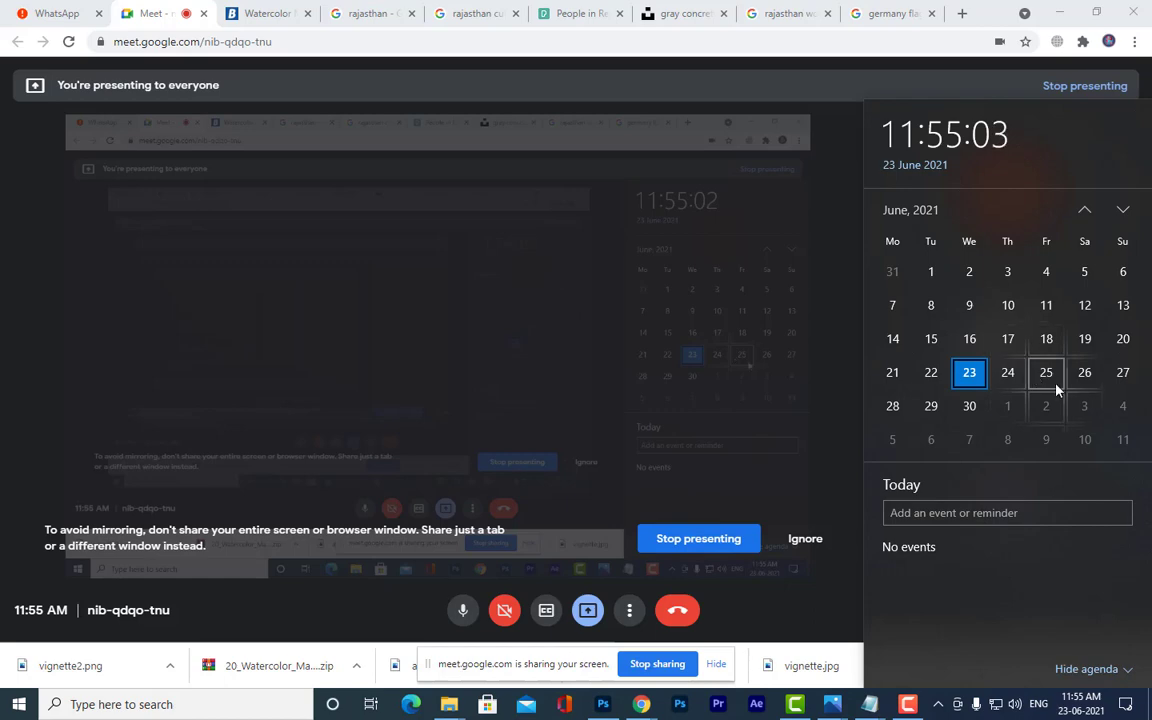
- Switch to WhatsApp Web and send "class will start in 10 minutes" to the AFTER EFFECTS:12-2PM MWF group
left_click(186, 8)
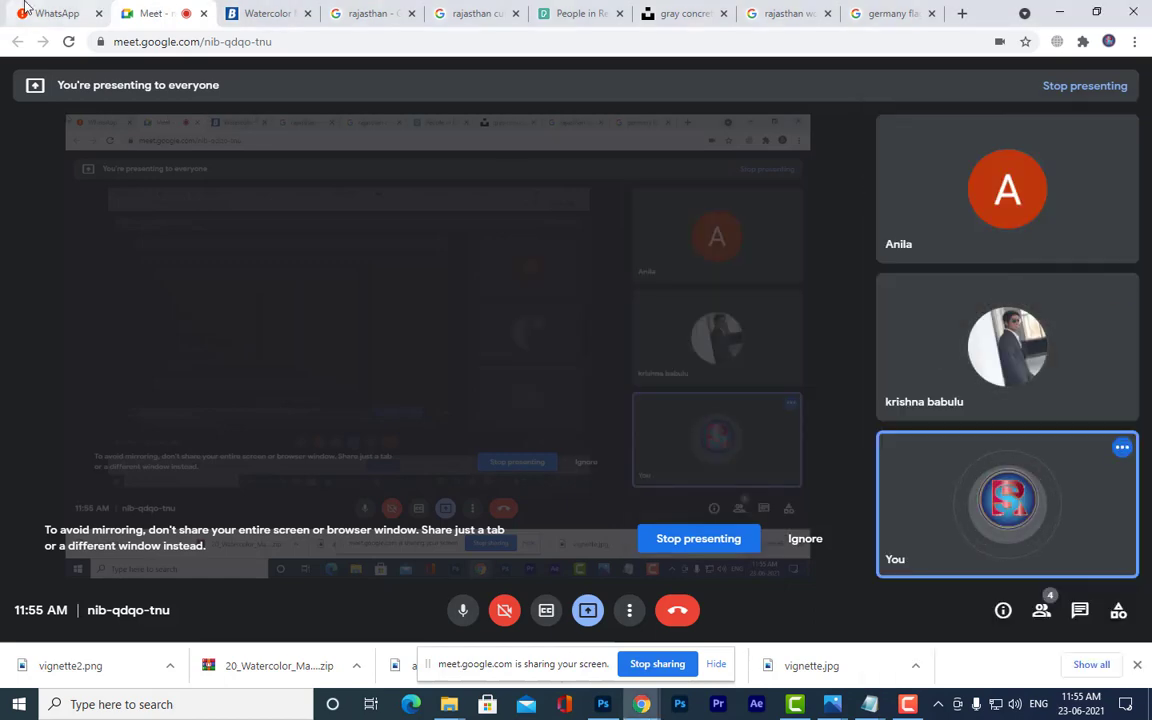
left_click(57, 13)
scroll(250, 434, "down", 6)
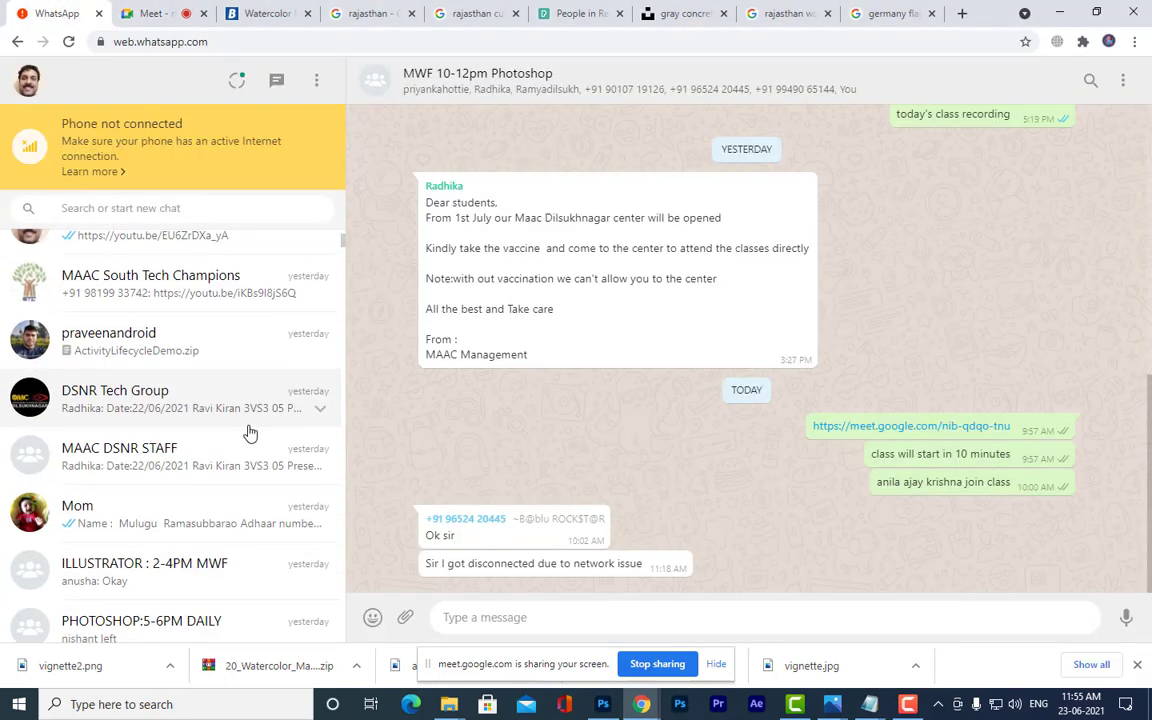
scroll(229, 355, "down", 5)
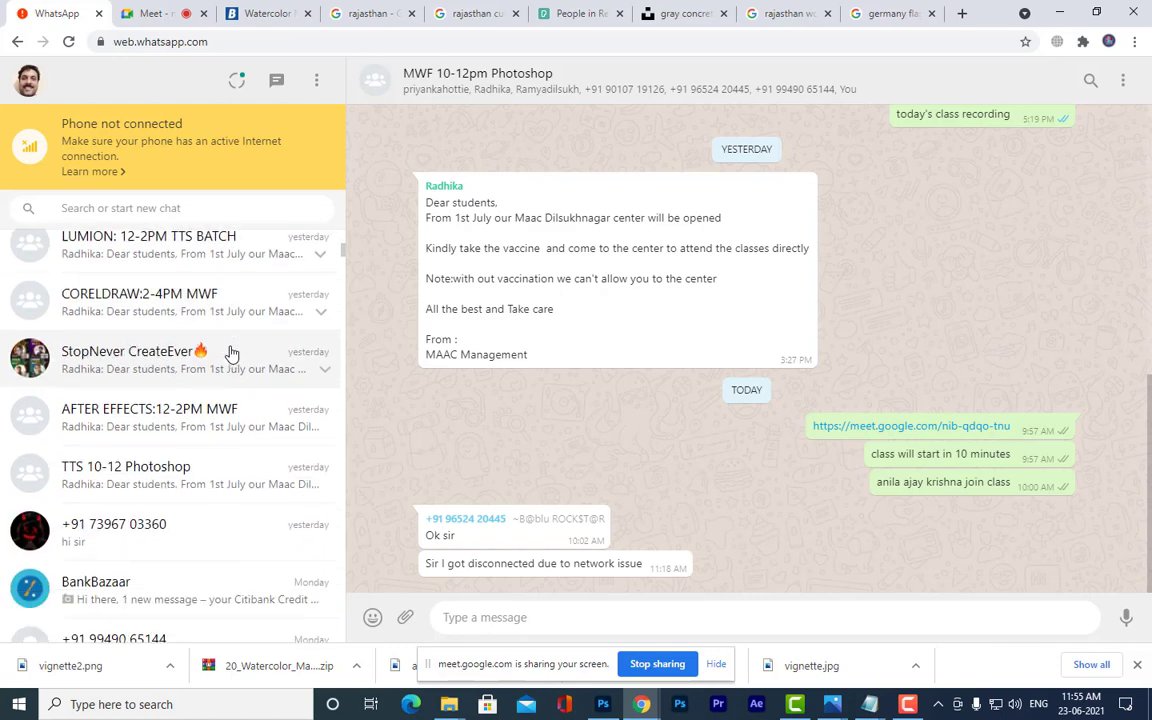
left_click(228, 400)
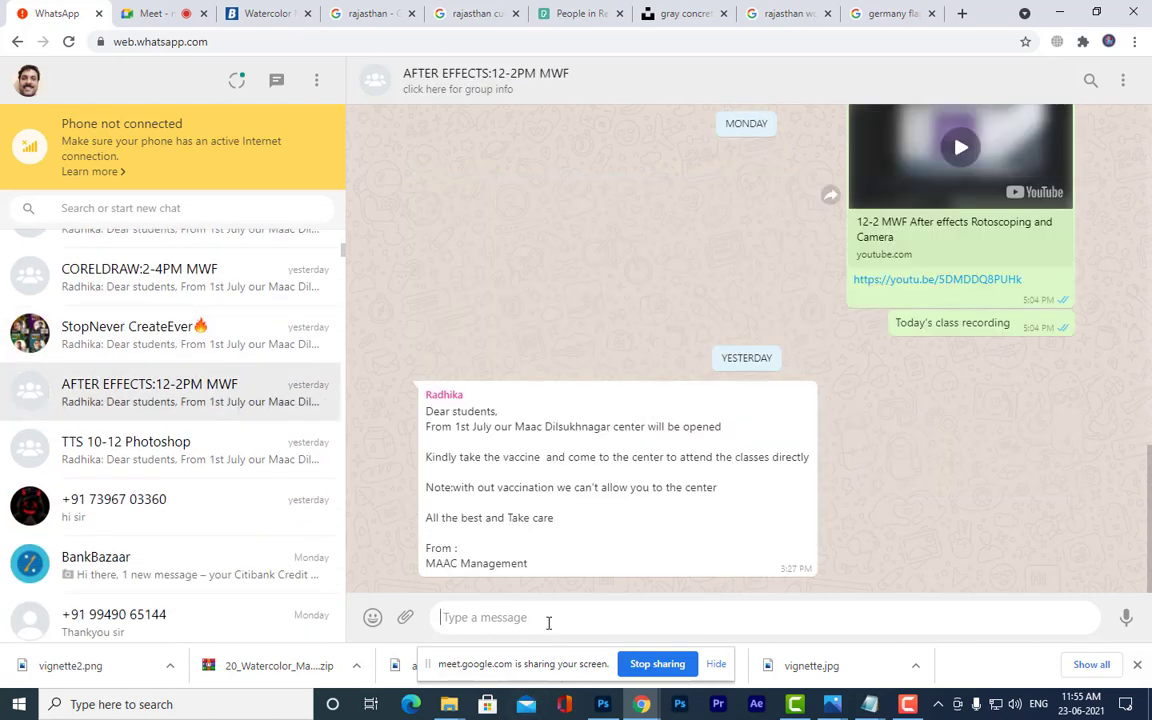
type("clas")
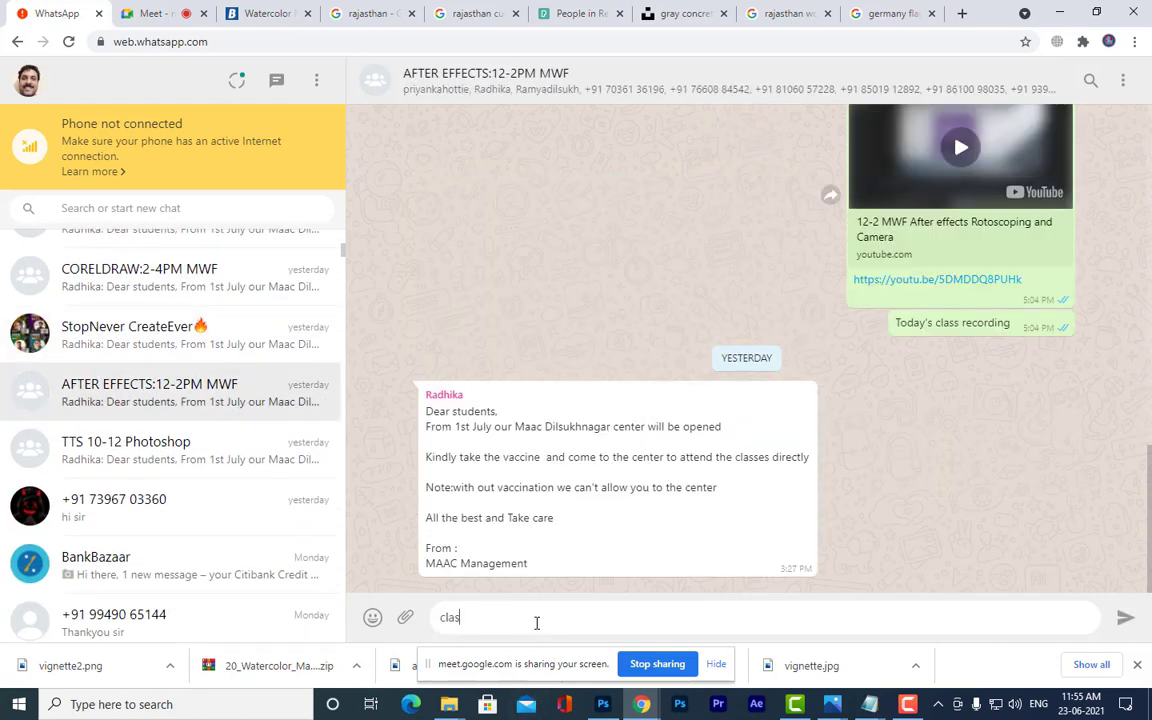
type("s will start in 10 m,iinutes")
key("Return")
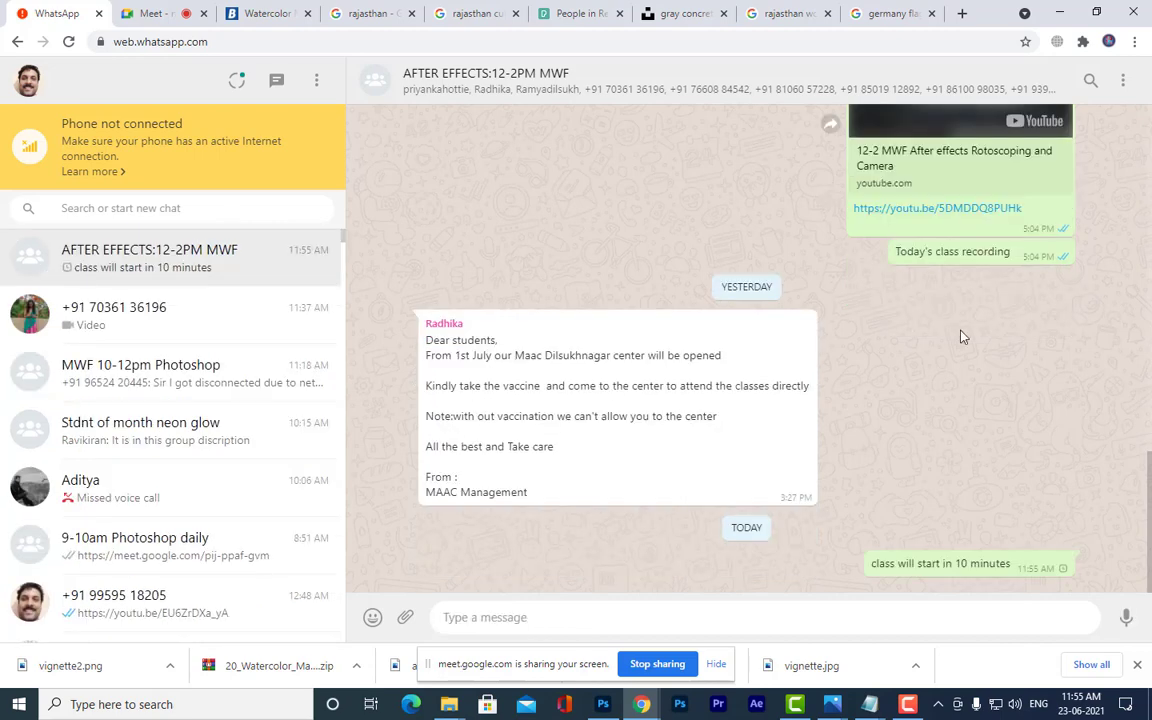
- Copy Monday's Google Meet link from the group's earlier messages and send it as a new message in the same chat
scroll(966, 327, "up", 3)
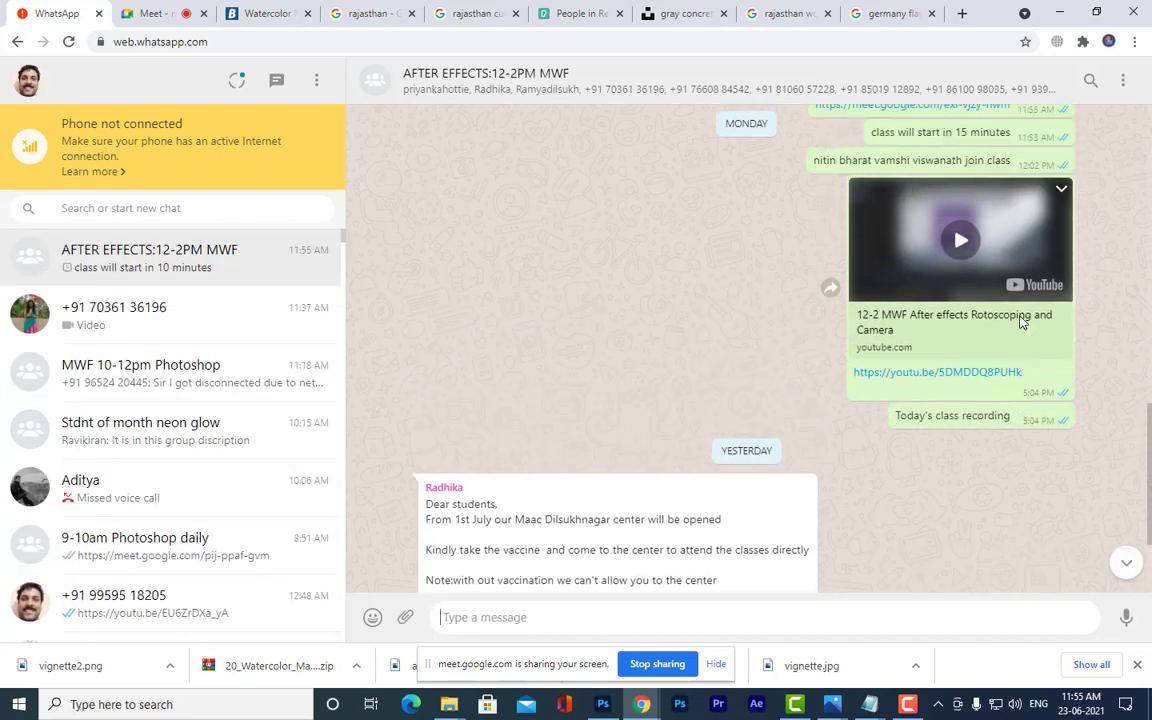
scroll(1045, 367, "down", 2)
scroll(1040, 362, "up", 3)
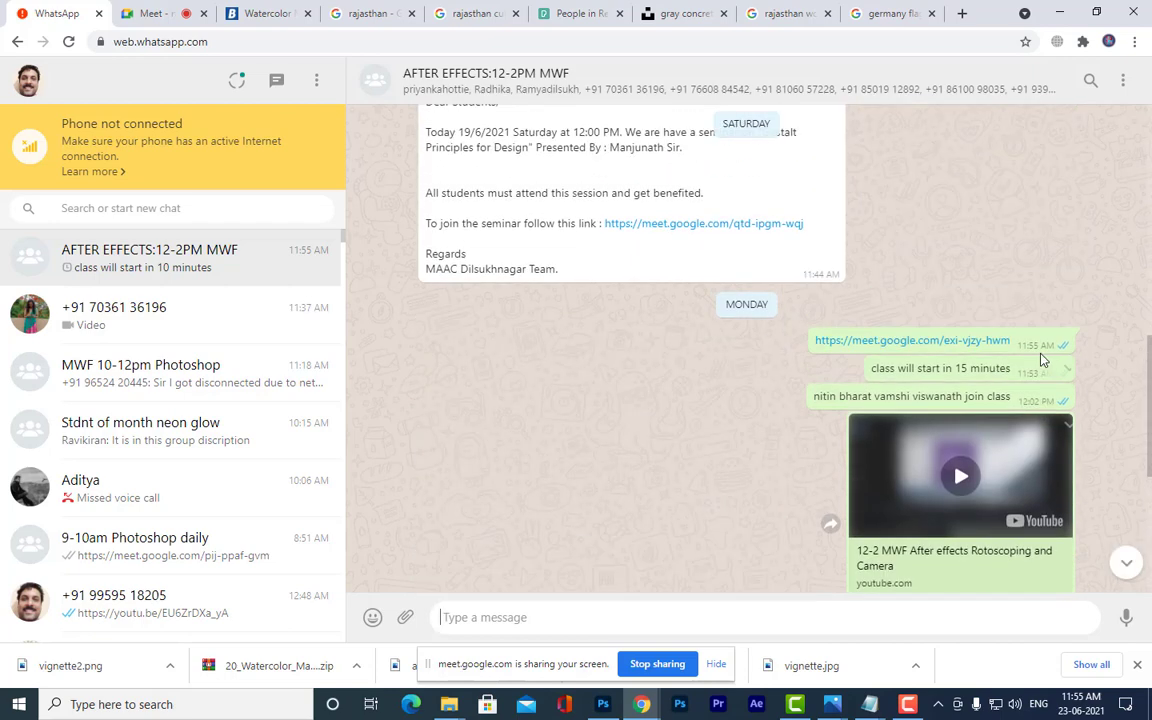
left_click_drag(1016, 345, 810, 347)
key("ctrl+c")
scroll(917, 316, "down", 2)
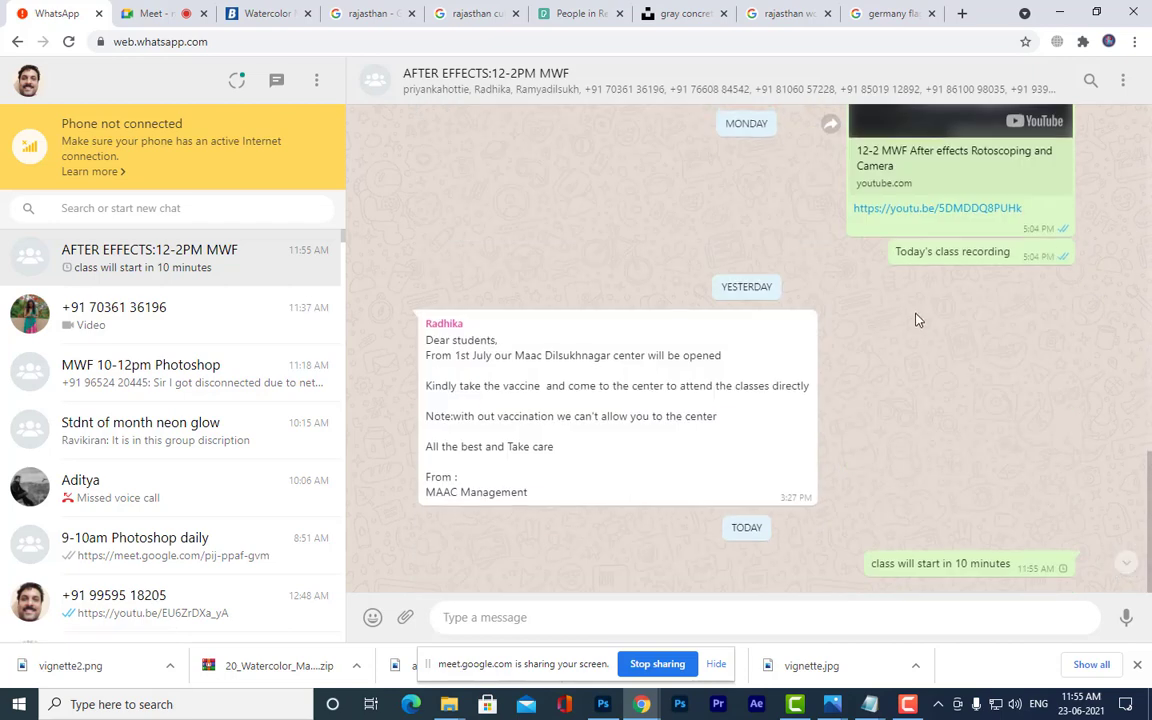
left_click(591, 613)
key("ctrl+v")
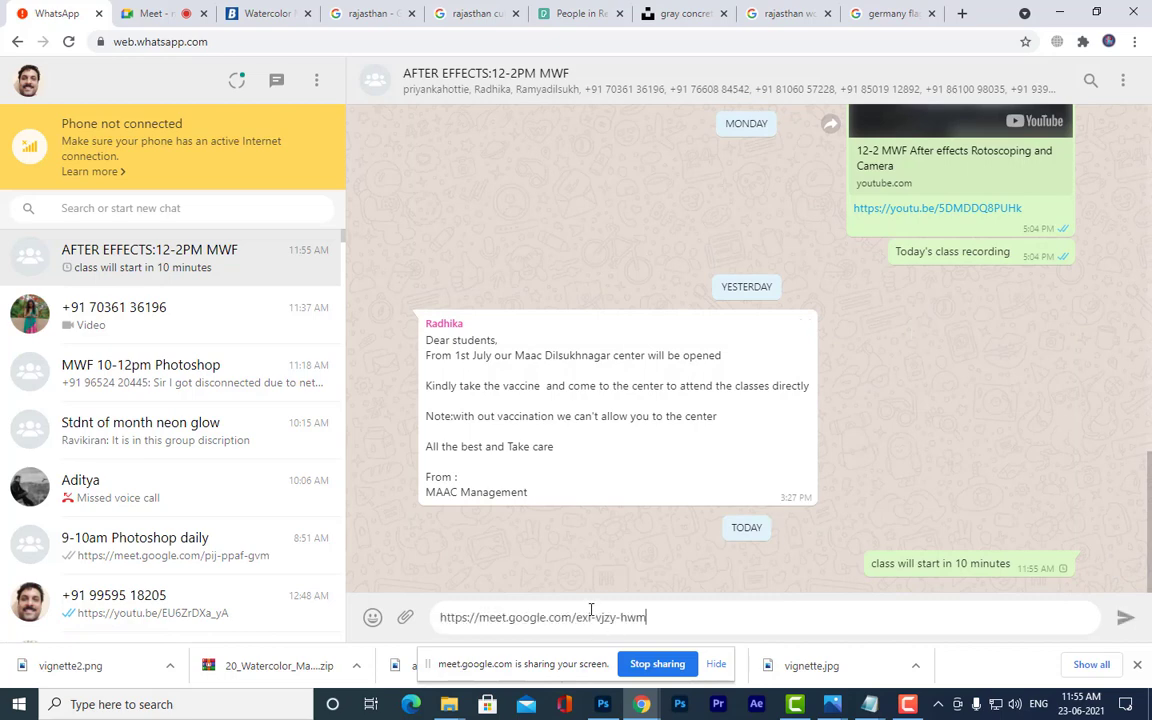
key("Return")
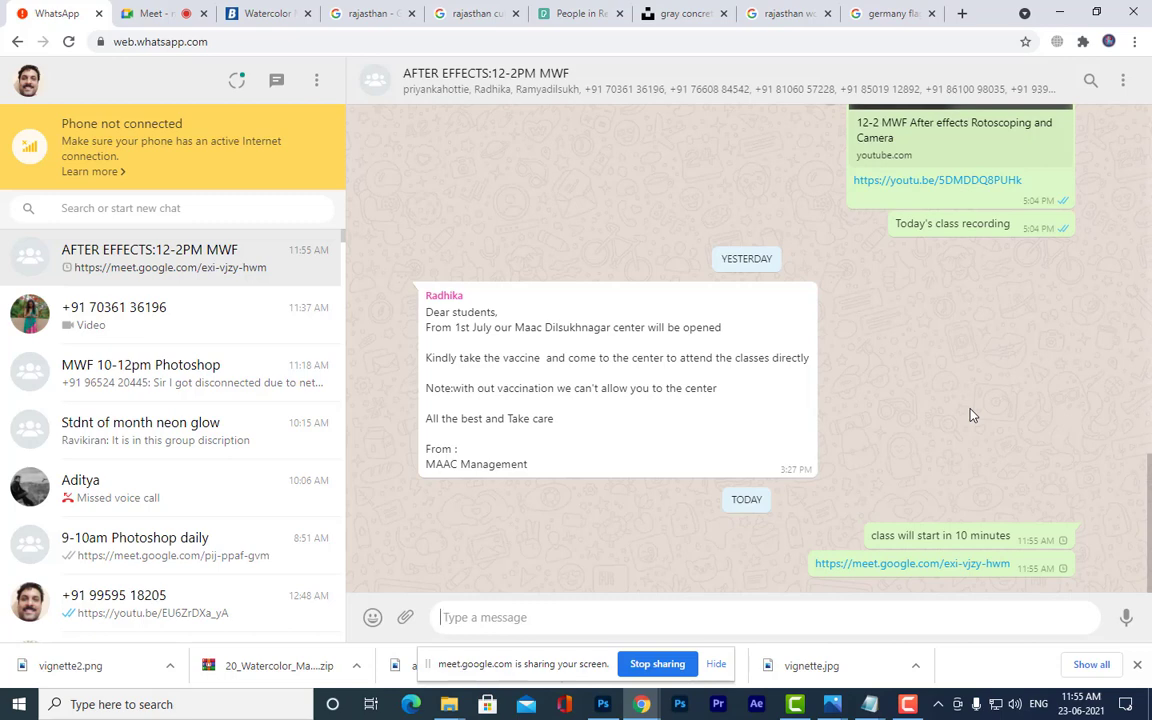
- Open the Google Meet link just sent, close the previous meeting's tab, and join the new meeting with the camera off
left_click(882, 574)
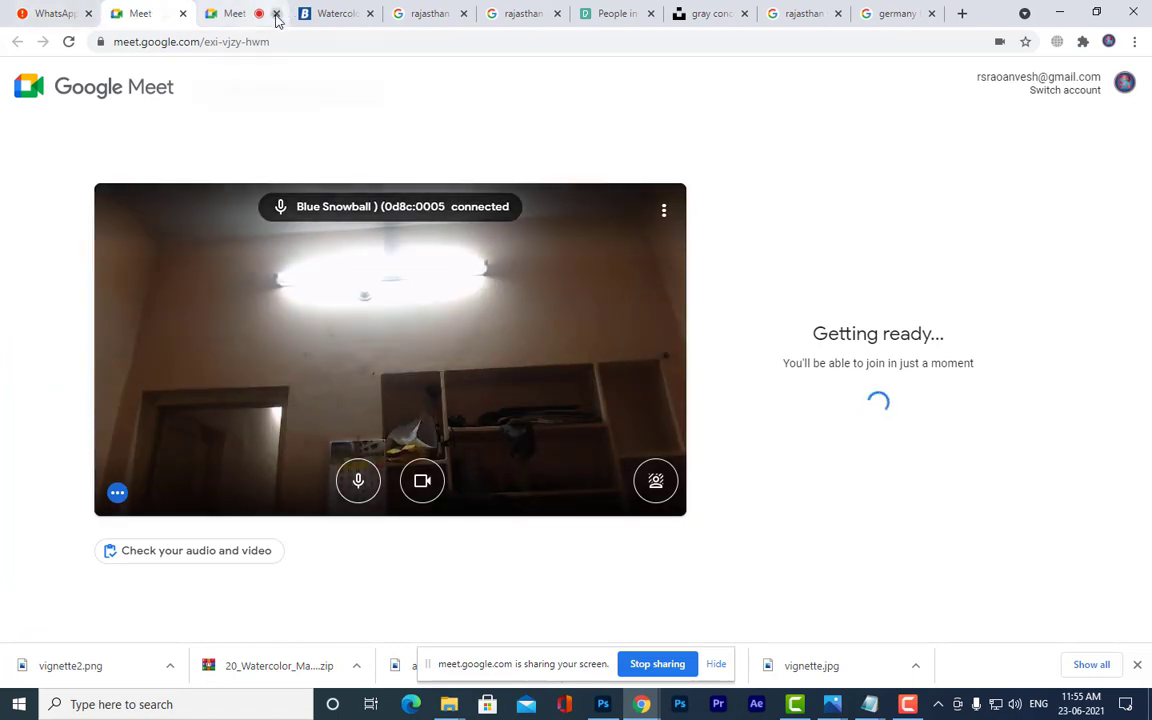
left_click(277, 19)
left_click(422, 481)
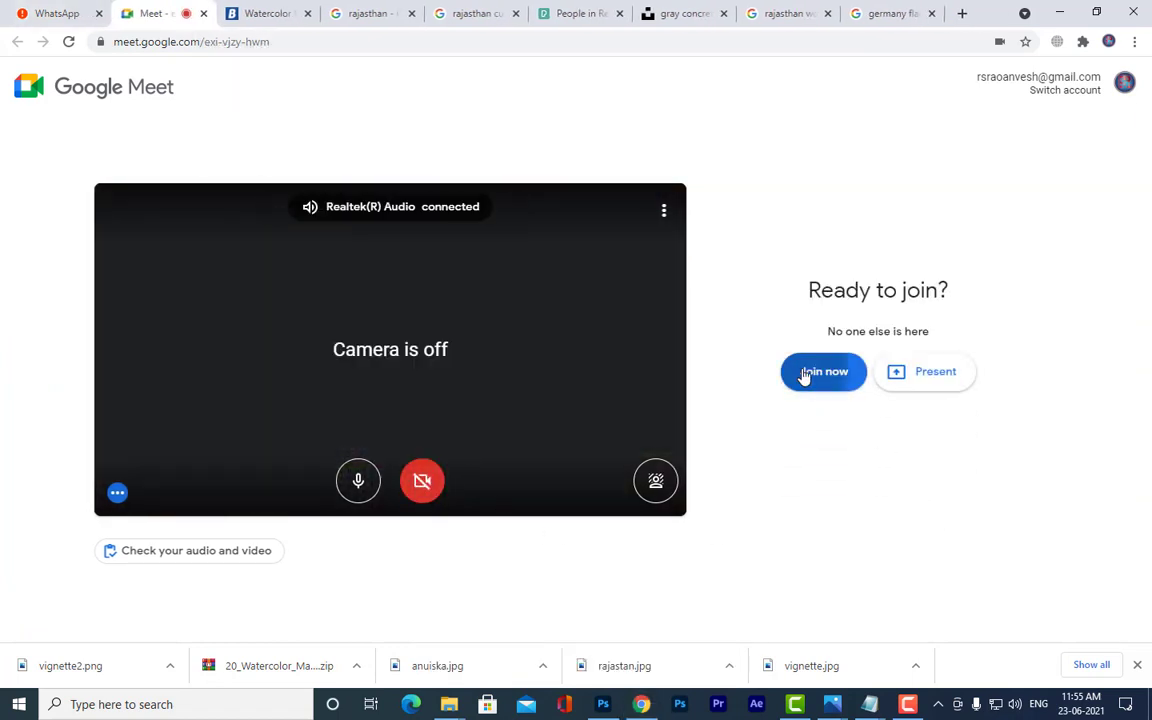
left_click(805, 375)
- Present the entire screen in the new meeting
left_click(589, 611)
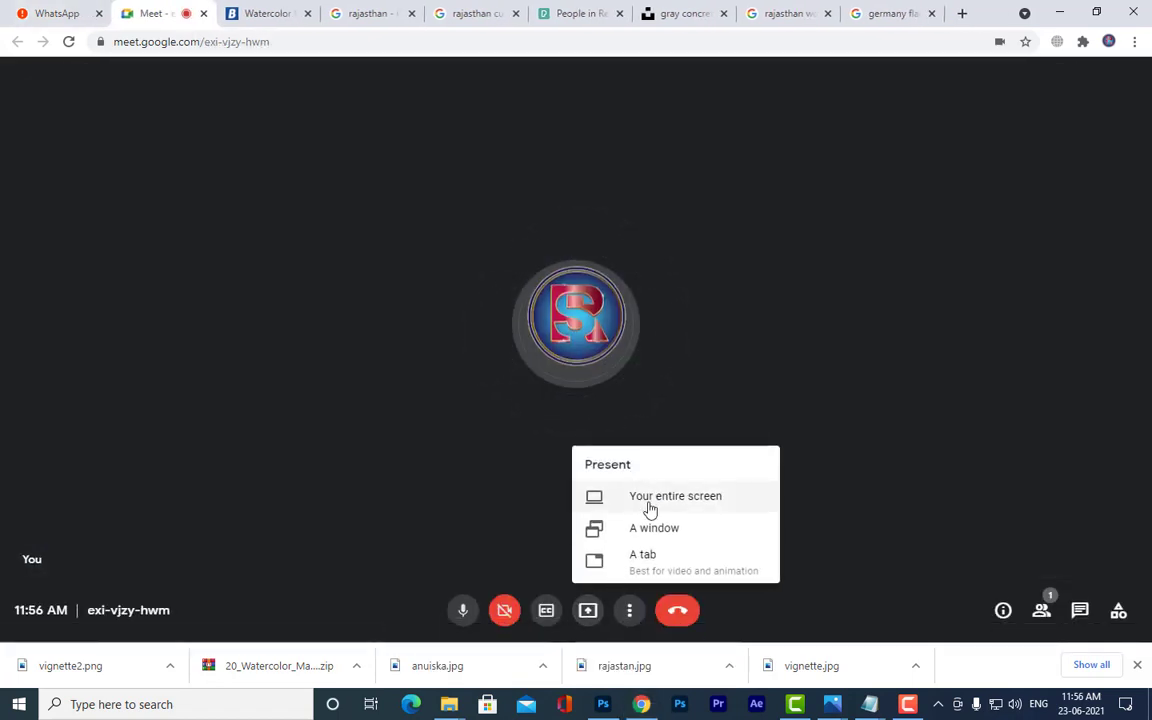
left_click(650, 510)
left_click(540, 244)
left_click(732, 371)
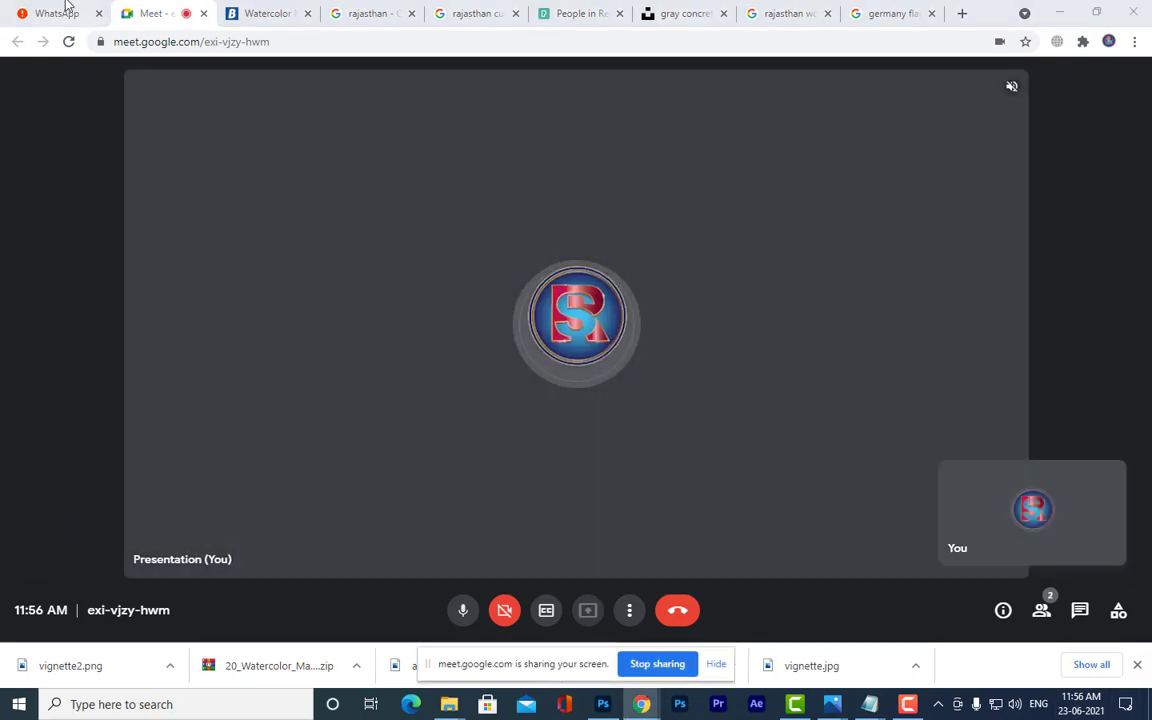
- Switch back to WhatsApp Web, view the chat holding the recent video, and return to the AFTER EFFECTS:12-2PM MWF group
left_click(20, 10)
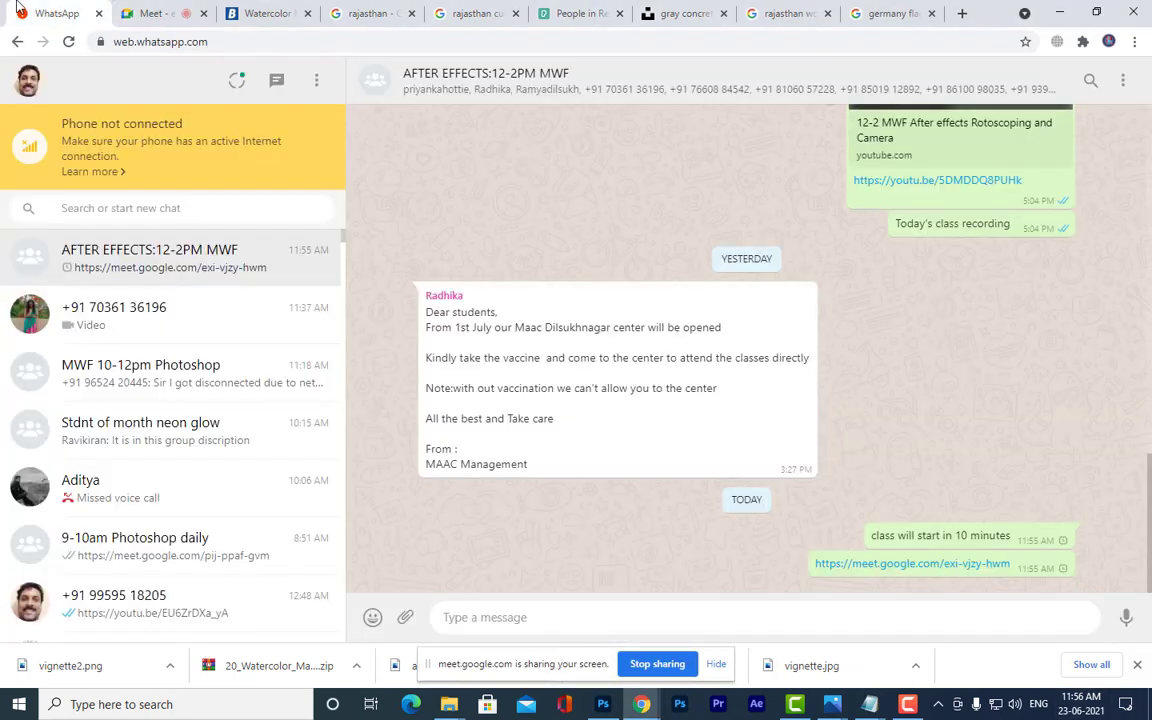
left_click(138, 316)
left_click(166, 266)
left_click(173, 334)
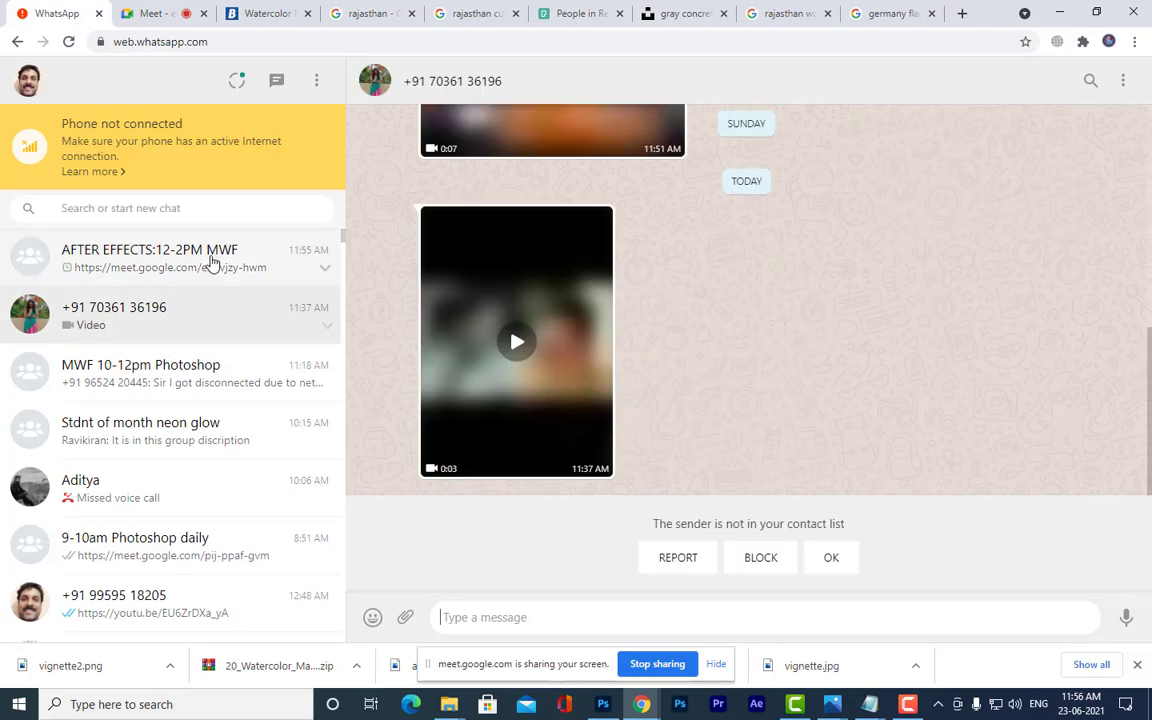
left_click(211, 262)
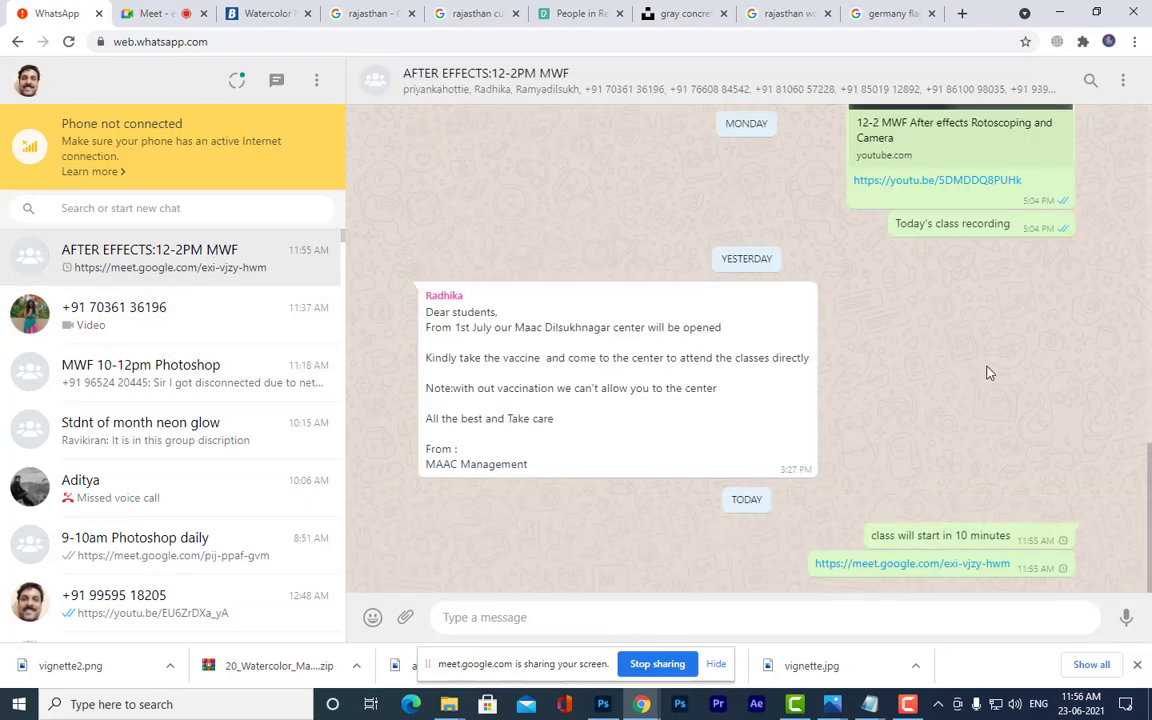
- Close the leftover image-search, stock-photo, germany flag and Watercolor Mask tabs, keeping only WhatsApp and the new meeting open
left_click(411, 13)
left_click(411, 13)
left_click(411, 13)
left_click(411, 13)
left_click(411, 13)
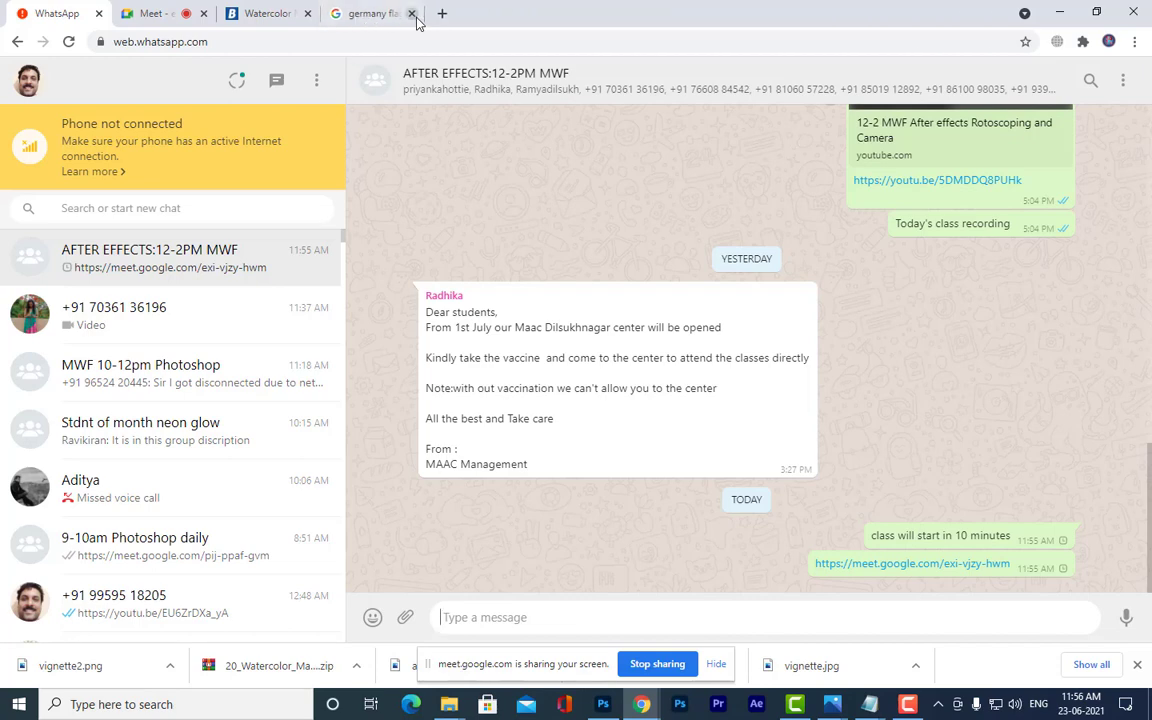
left_click(411, 13)
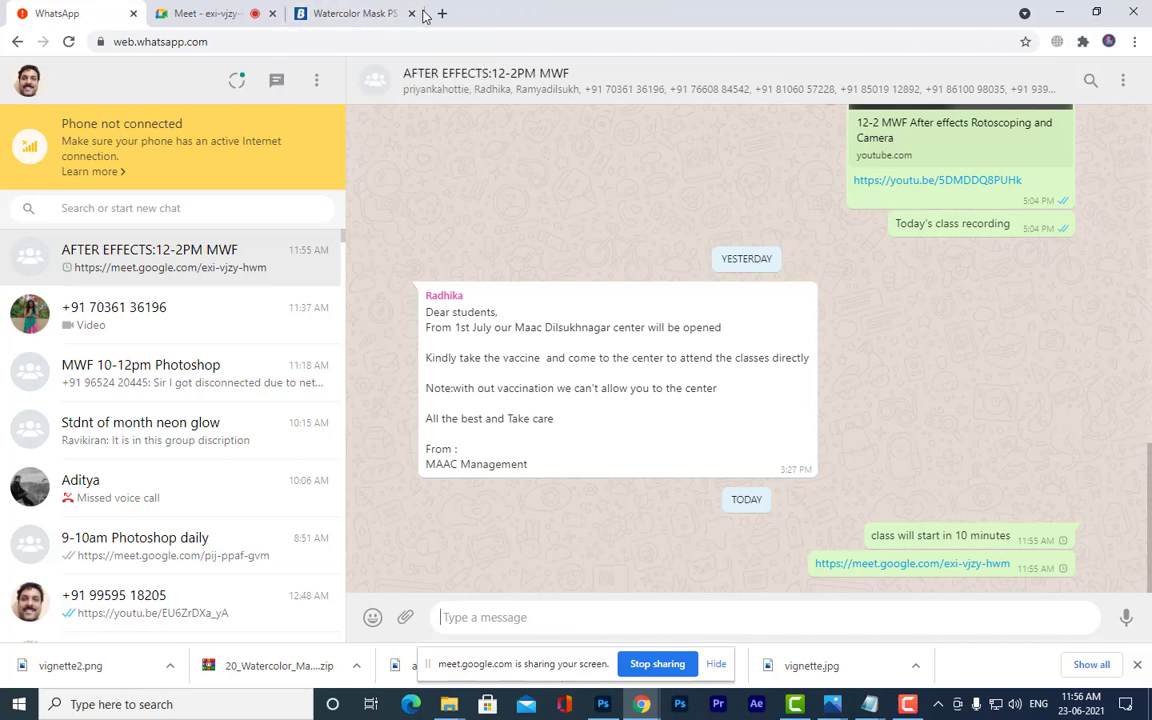
left_click(411, 13)
left_click(260, 330)
left_click(262, 264)
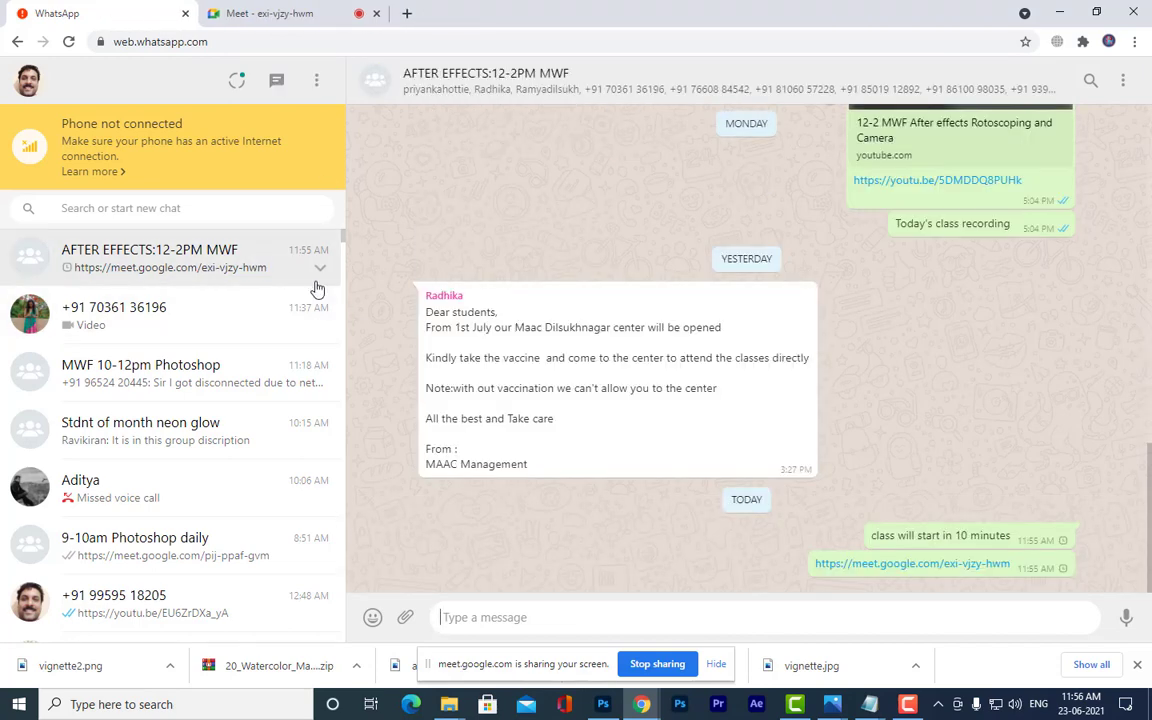